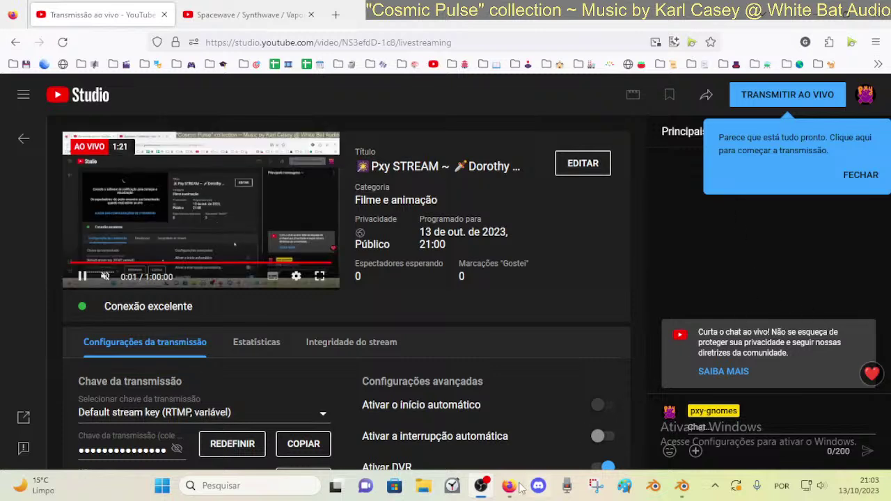
- Play the Cosmic Pulse spacewave playlist video on YouTube as background music for the stream
{"action": "mouse_move", "coordinate": [513, 491]}
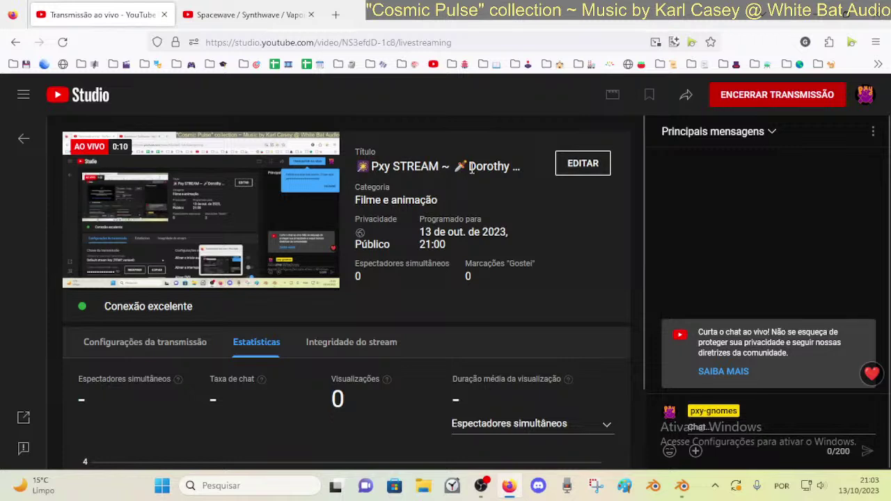
{"action": "left_click_drag", "start_coordinate": [470, 168], "coordinate": [511, 169]}
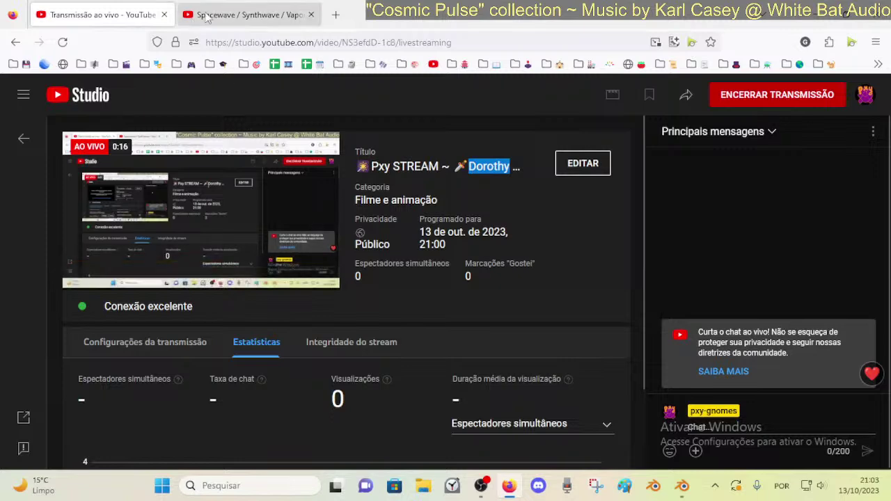
{"action": "left_click", "coordinate": [230, 17]}
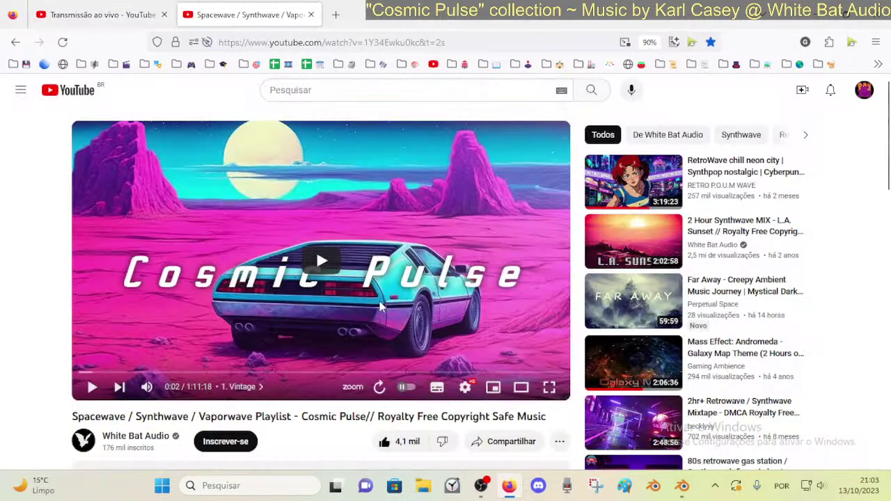
{"action": "left_click", "coordinate": [321, 260]}
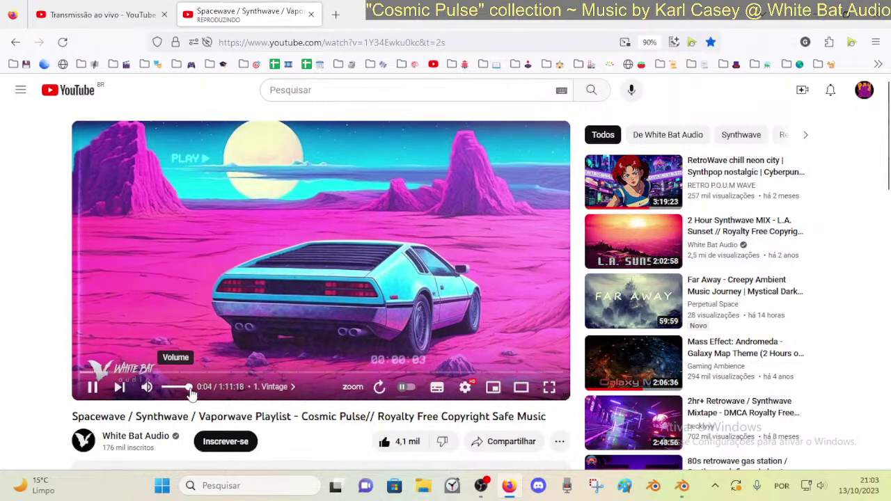
- Return to the YouTube Studio stream dashboard and lower the system volume
{"action": "left_click", "coordinate": [89, 7]}
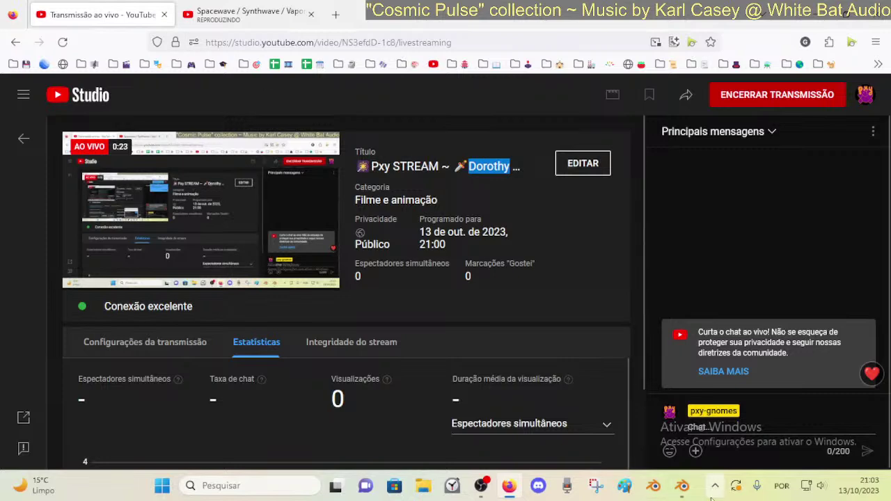
{"action": "left_click", "coordinate": [822, 489]}
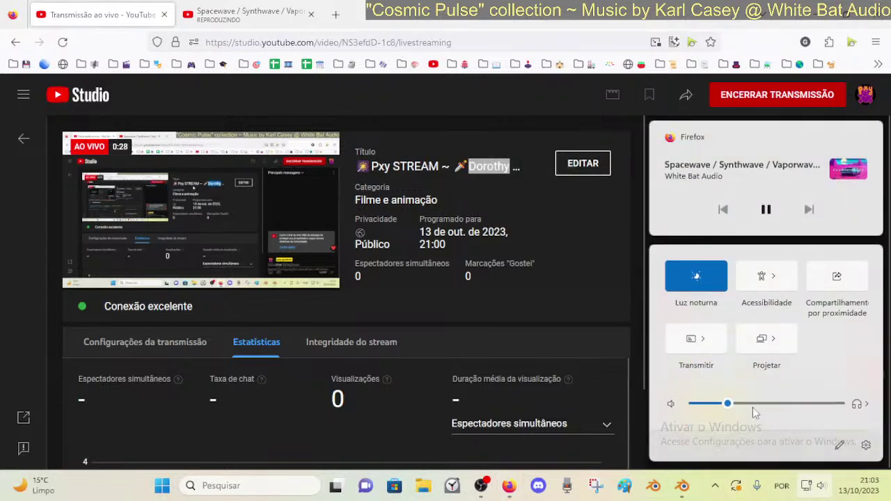
{"action": "left_click_drag", "start_coordinate": [716, 404], "coordinate": [723, 406]}
- Switch to Blender, put the ARM-Dorothy armature into Pose Mode and hide the viewport sidebar
{"action": "left_click", "coordinate": [683, 485]}
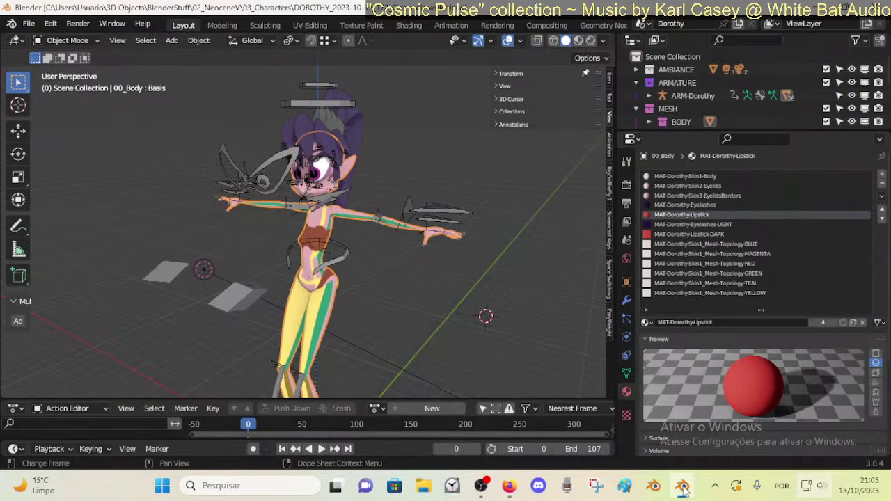
{"action": "middle_click_drag", "start_coordinate": [430, 189], "coordinate": [336, 249]}
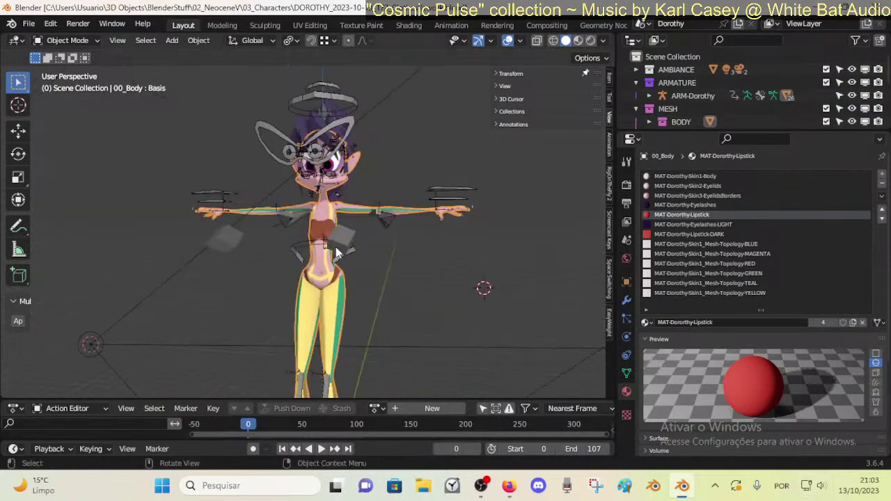
{"action": "scroll", "coordinate": [352, 252], "scroll_direction": "up", "scroll_amount": 2}
{"action": "left_click", "coordinate": [381, 268]}
{"action": "key", "text": "ctrl+Tab"}
{"action": "middle_click_drag", "start_coordinate": [380, 267], "coordinate": [408, 268]}
{"action": "key", "text": "n"}
{"action": "scroll", "coordinate": [239, 265], "scroll_direction": "down", "scroll_amount": 3}
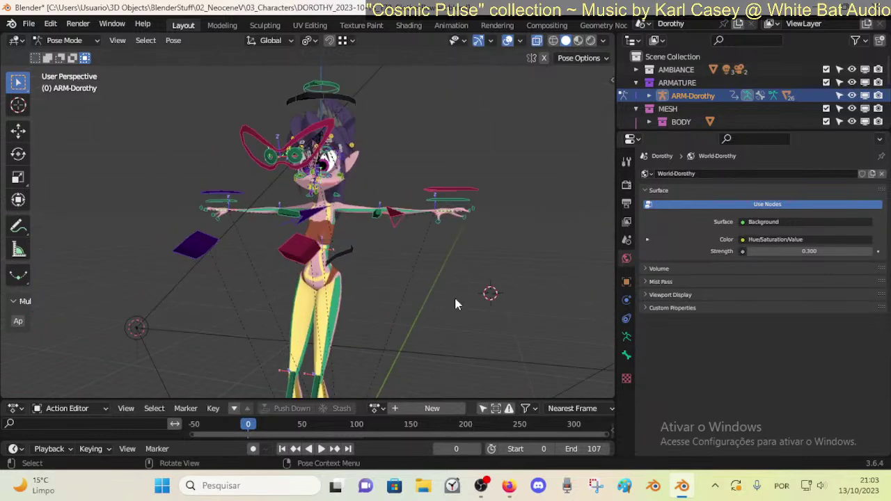
- Reduce the system volume slightly further and go back to the character viewport
{"action": "left_click", "coordinate": [821, 485]}
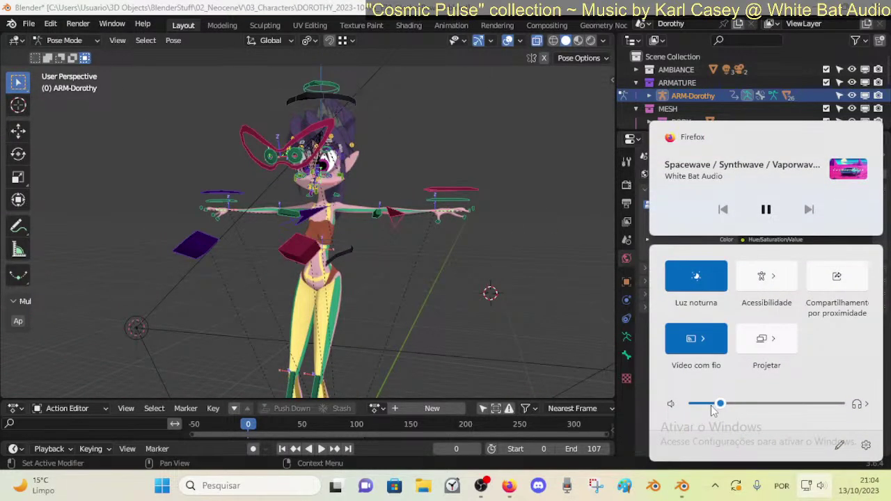
{"action": "left_click_drag", "start_coordinate": [710, 405], "coordinate": [716, 405]}
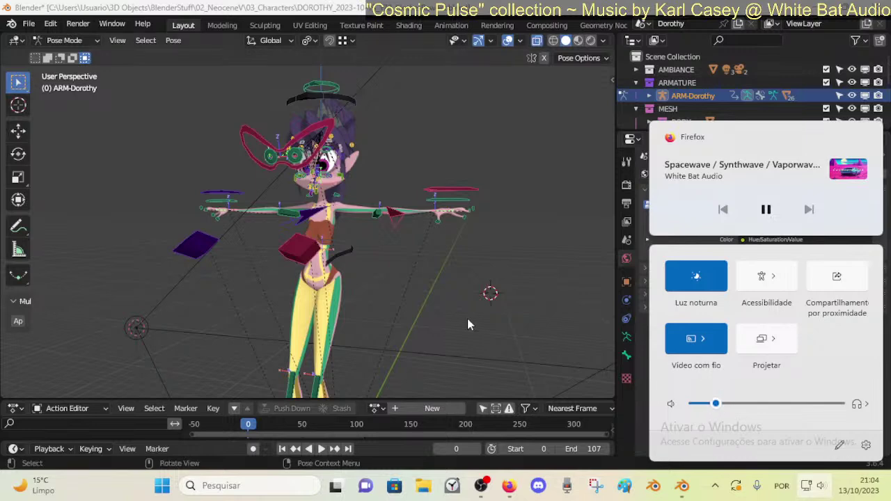
{"action": "left_click", "coordinate": [424, 304]}
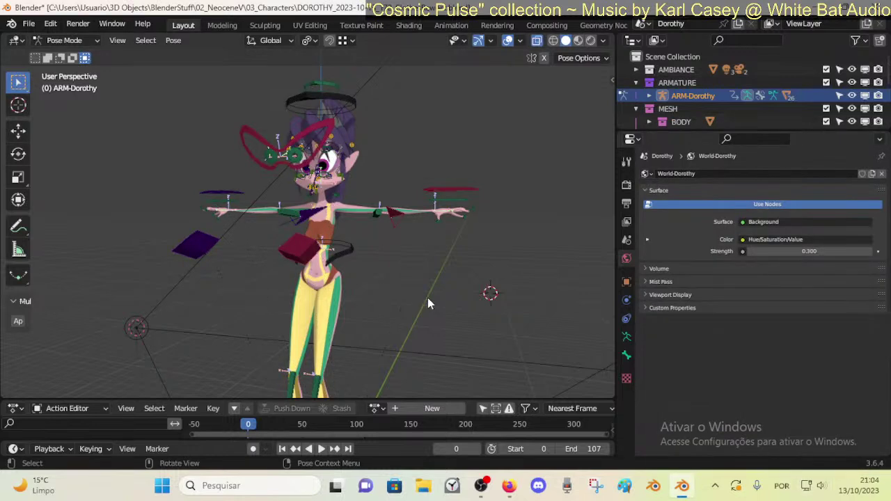
- Return the ARM-Dorothy armature to Object Mode with the upper body in close view
{"action": "middle_click_drag", "start_coordinate": [388, 247], "coordinate": [333, 302]}
{"action": "key", "text": "ctrl+Tab"}
{"action": "scroll", "coordinate": [336, 313], "scroll_direction": "up", "scroll_amount": 3}
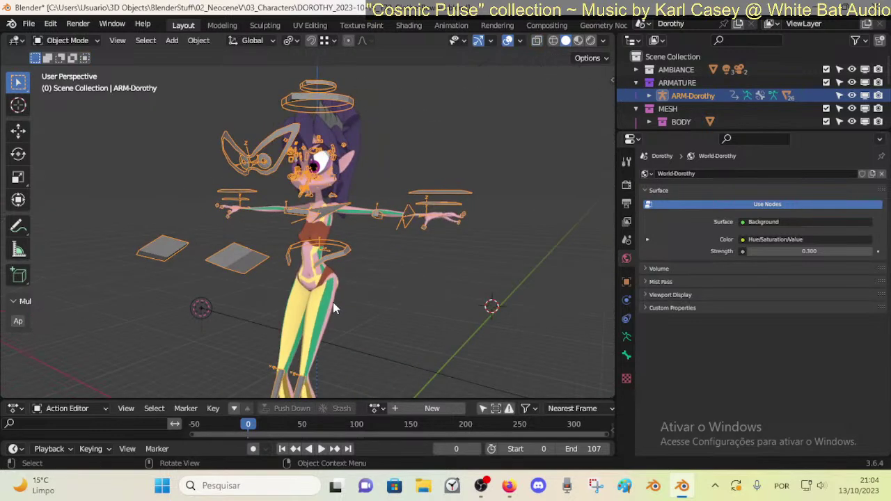
{"action": "scroll", "coordinate": [333, 302], "scroll_direction": "up", "scroll_amount": 4}
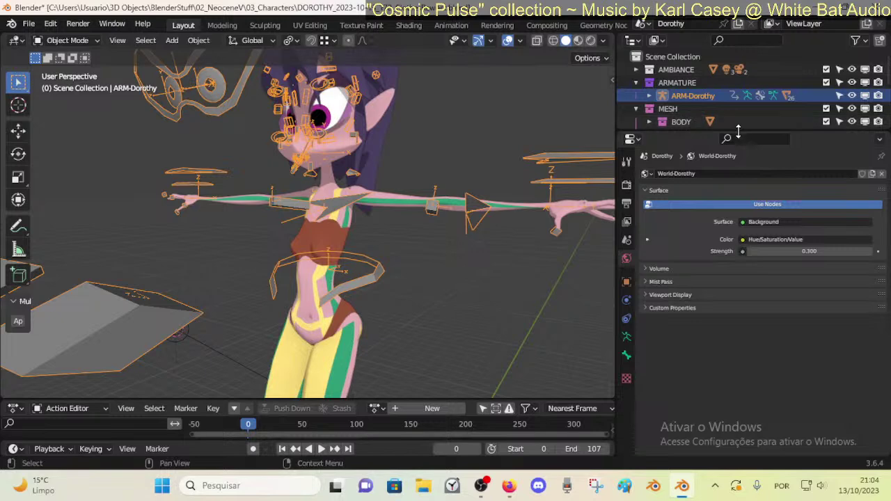
- Enlarge the Outliner and display the CLOTH collection in the viewport with its object list expanded
{"action": "left_click_drag", "start_coordinate": [738, 132], "coordinate": [738, 291]}
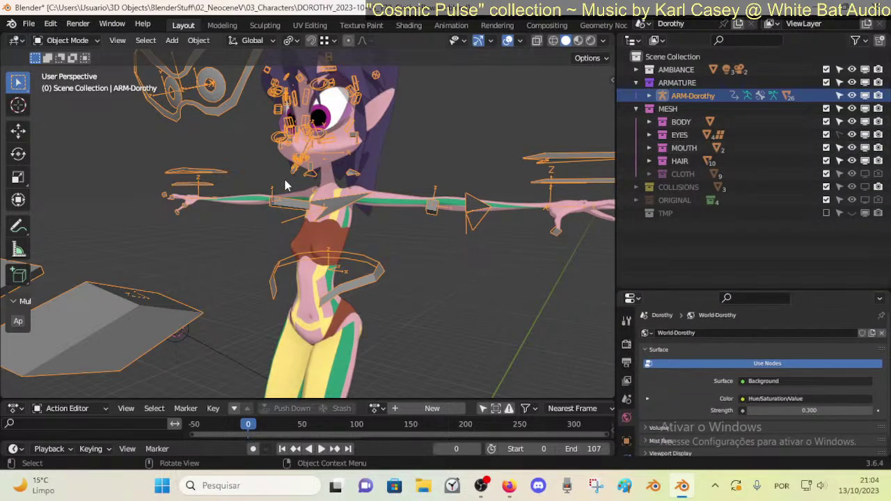
{"action": "middle_click_drag", "start_coordinate": [285, 180], "coordinate": [327, 185]}
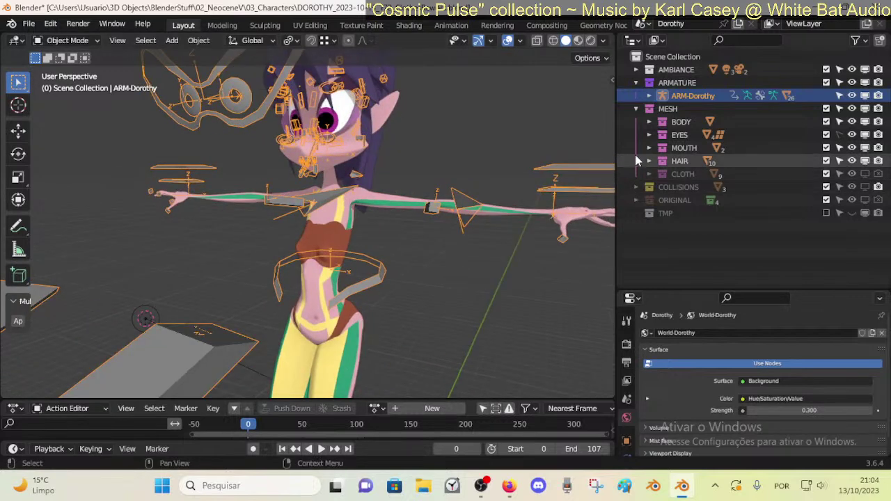
{"action": "left_click", "coordinate": [866, 174]}
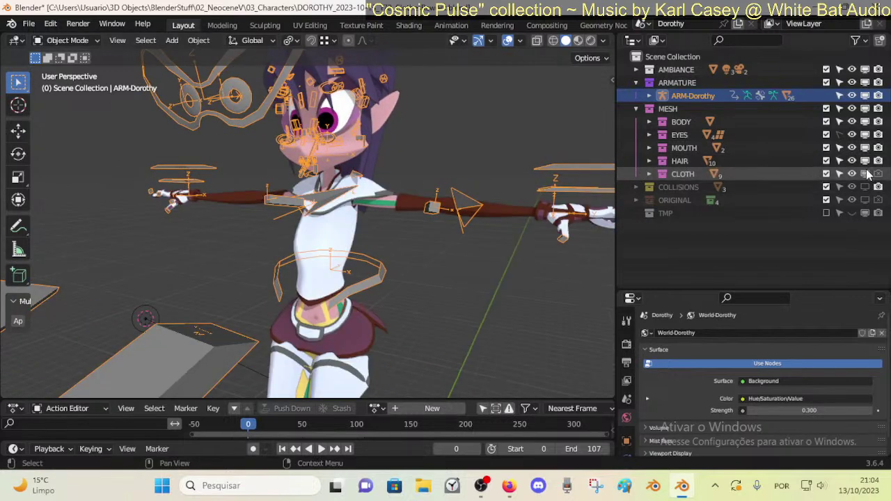
{"action": "left_click", "coordinate": [649, 174]}
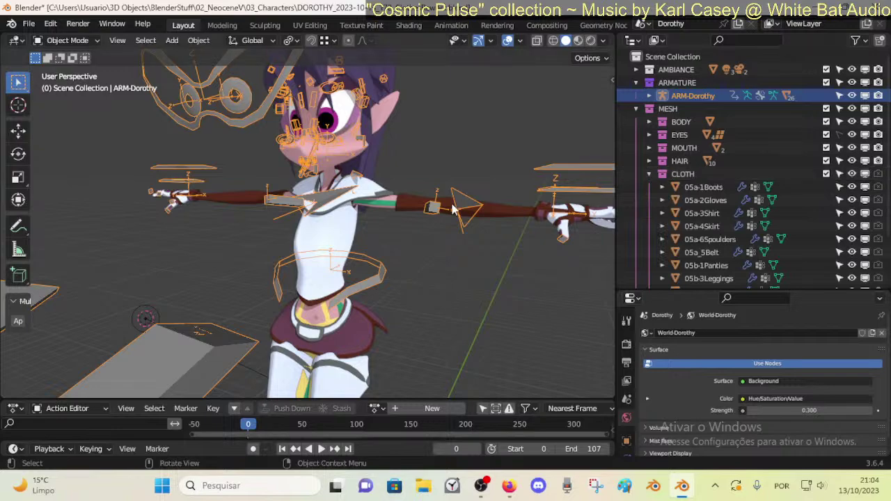
- Examine the character's outfit down to the boots and hide the CLOTH collection in the viewport
{"action": "middle_click_drag", "start_coordinate": [320, 230], "coordinate": [394, 275]}
{"action": "scroll", "coordinate": [393, 275], "scroll_direction": "up", "scroll_amount": 3}
{"action": "middle_click_drag", "start_coordinate": [367, 305], "coordinate": [328, 266], "text": "shift"}
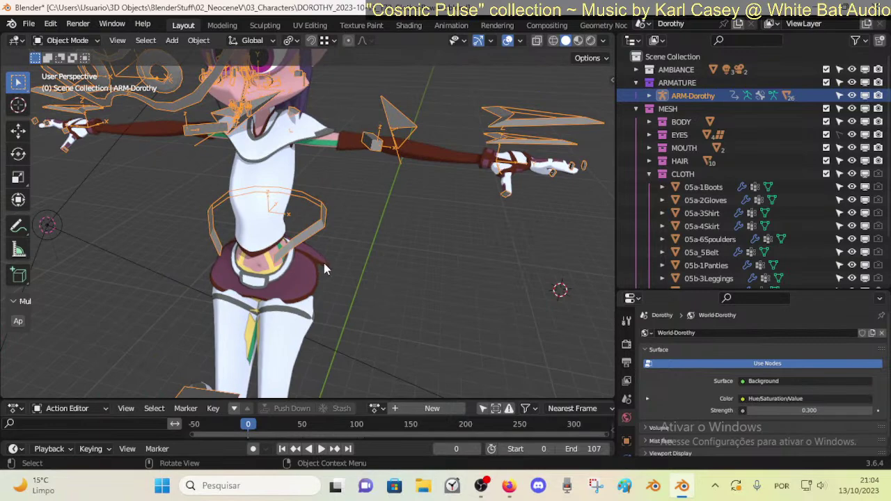
{"action": "middle_click_drag", "start_coordinate": [327, 261], "coordinate": [323, 225]}
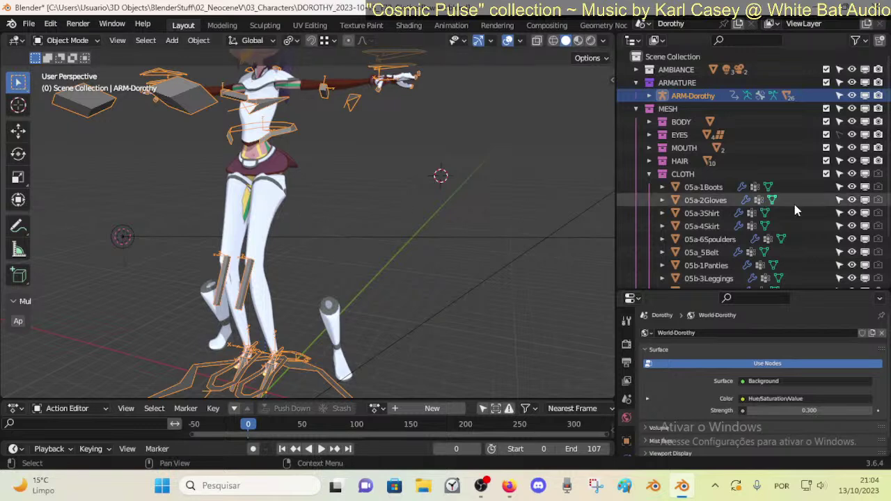
{"action": "left_click", "coordinate": [827, 174]}
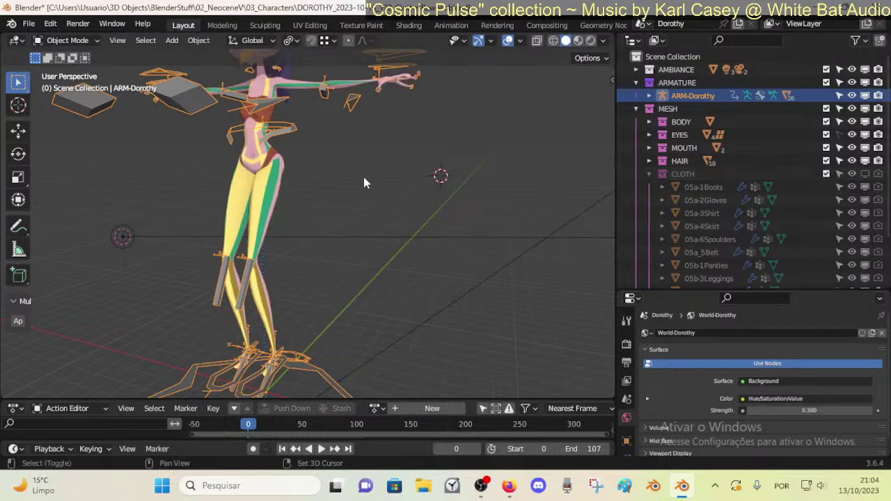
- Set the viewport to Material Preview shading and display the mesh wireframe over the character's body
{"action": "middle_click_drag", "start_coordinate": [363, 177], "coordinate": [392, 219], "text": "shift"}
{"action": "left_click", "coordinate": [578, 40]}
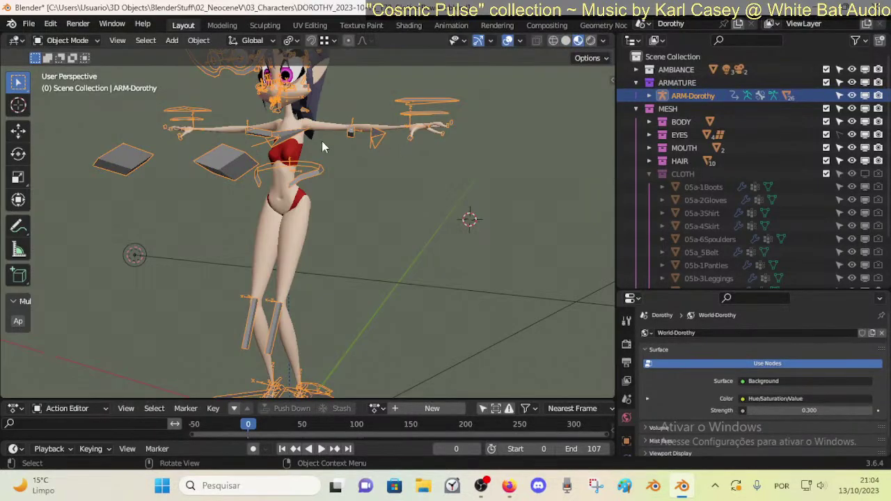
{"action": "middle_click_drag", "start_coordinate": [322, 146], "coordinate": [399, 213]}
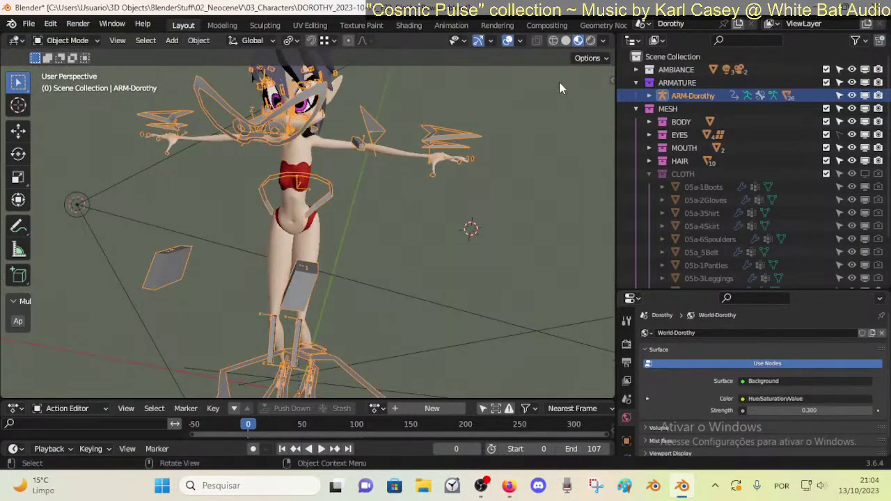
{"action": "left_click", "coordinate": [604, 40]}
{"action": "left_click", "coordinate": [593, 199]}
{"action": "mouse_move", "coordinate": [277, 223]}
{"action": "middle_mouse_down"}
{"action": "mouse_move", "coordinate": [173, 216]}
{"action": "mouse_move", "coordinate": [350, 206]}
{"action": "mouse_move", "coordinate": [289, 189]}
{"action": "middle_mouse_up"}
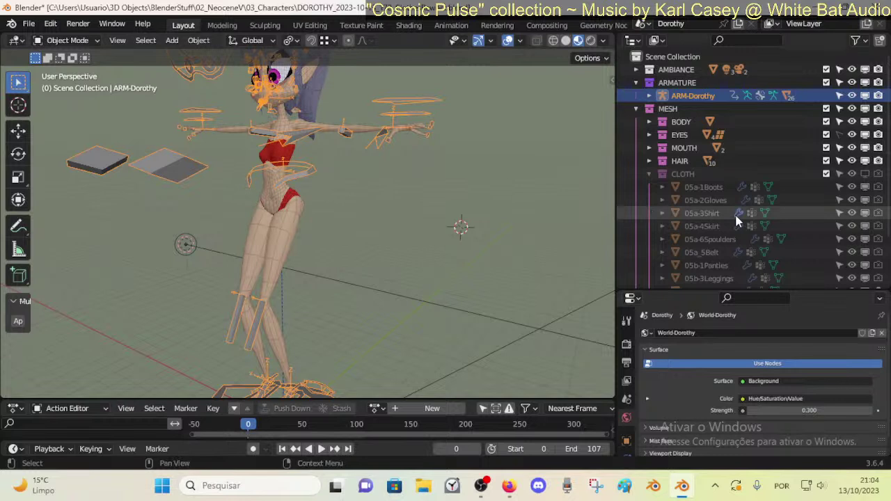
- Expand the ORIGINAL collection, and enable and expand the GP_DorothyModelSheet collection inside it
{"action": "scroll", "coordinate": [777, 172], "scroll_direction": "down", "scroll_amount": 3}
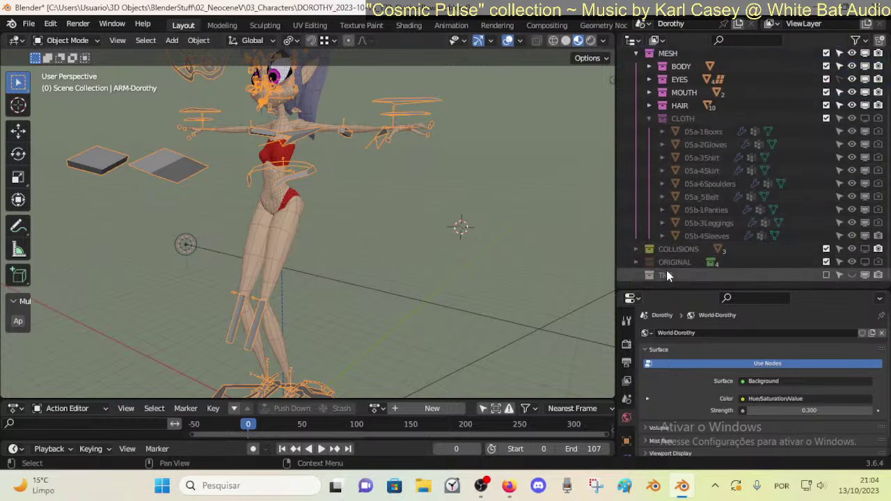
{"action": "left_click", "coordinate": [636, 262]}
{"action": "scroll", "coordinate": [715, 268], "scroll_direction": "down", "scroll_amount": 2}
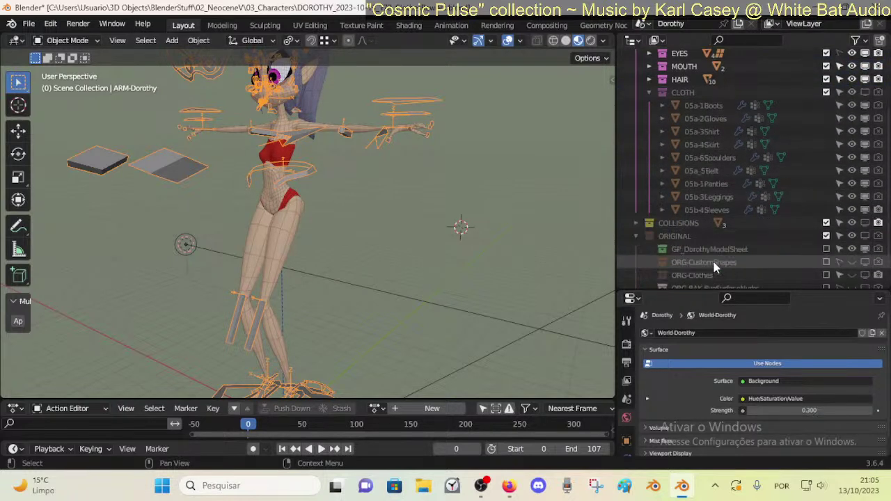
{"action": "scroll", "coordinate": [715, 268], "scroll_direction": "down", "scroll_amount": 2}
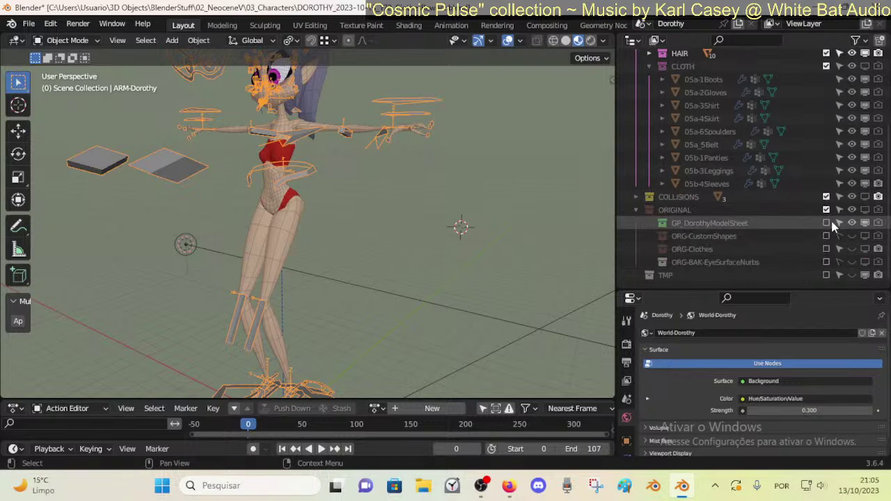
{"action": "left_click", "coordinate": [649, 224]}
{"action": "scroll", "coordinate": [743, 230], "scroll_direction": "down", "scroll_amount": 3}
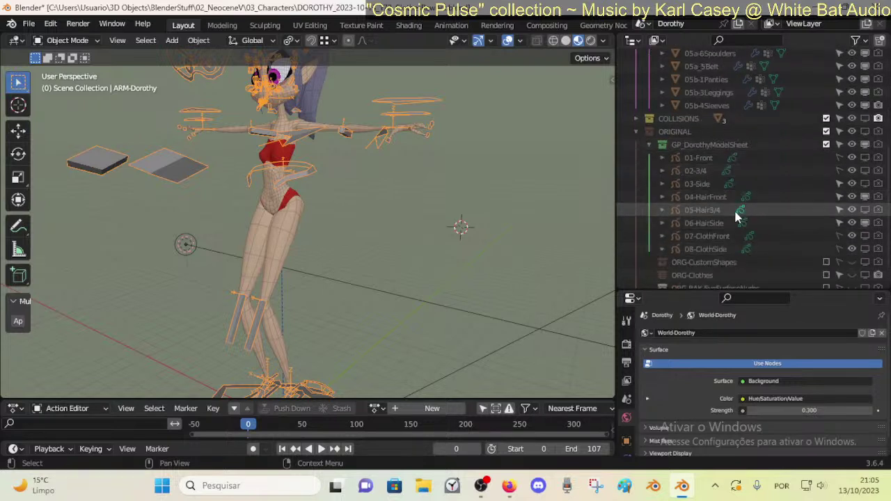
- Show the ORIGINAL collection and its 07-ClothFront and 08-ClothSide drawings in the viewport, making both drawings selectable
{"action": "middle_click_drag", "start_coordinate": [270, 200], "coordinate": [231, 199]}
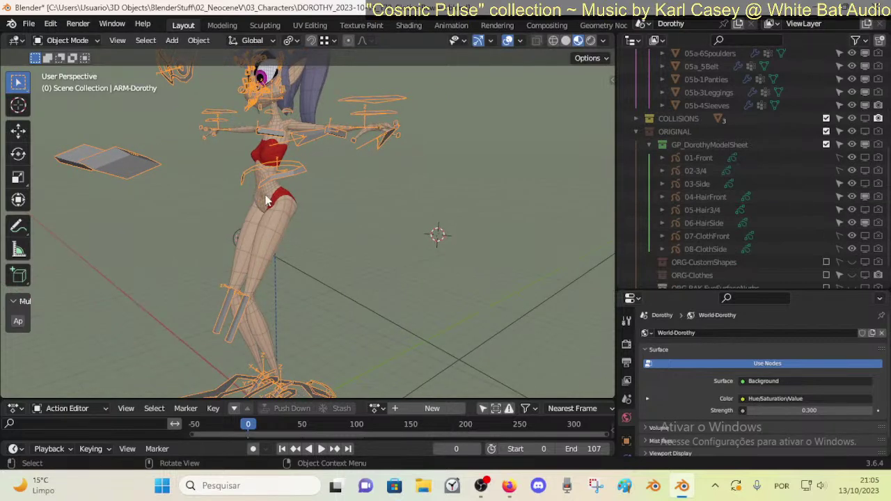
{"action": "middle_click_drag", "start_coordinate": [349, 203], "coordinate": [428, 242], "text": "shift"}
{"action": "scroll", "coordinate": [263, 233], "scroll_direction": "up", "scroll_amount": 2}
{"action": "scroll", "coordinate": [298, 103], "scroll_direction": "down", "scroll_amount": 3}
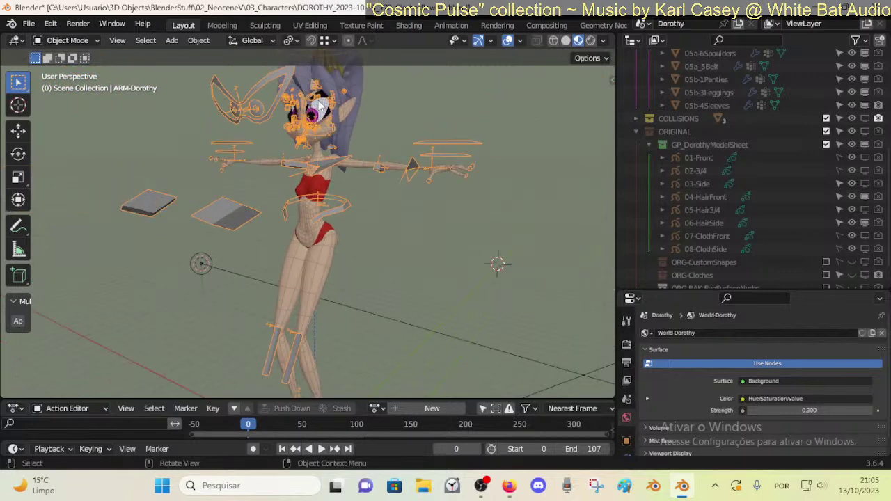
{"action": "scroll", "coordinate": [458, 132], "scroll_direction": "up", "scroll_amount": 2}
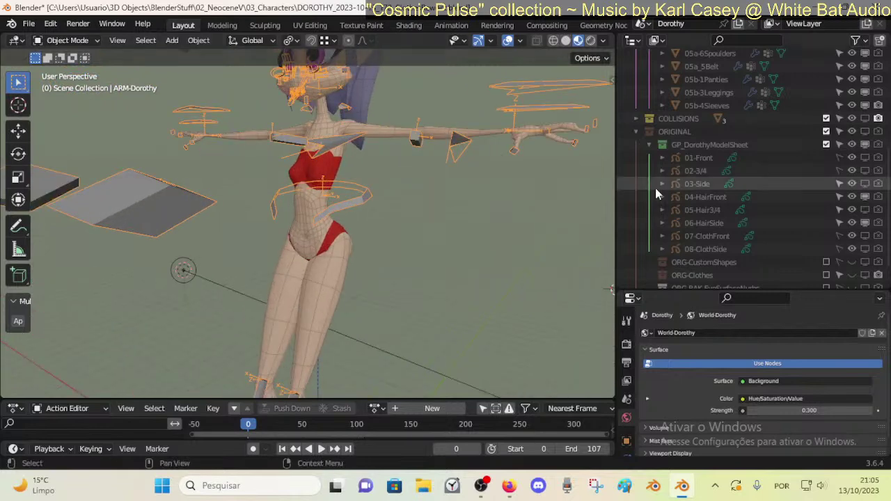
{"action": "left_click", "coordinate": [840, 183]}
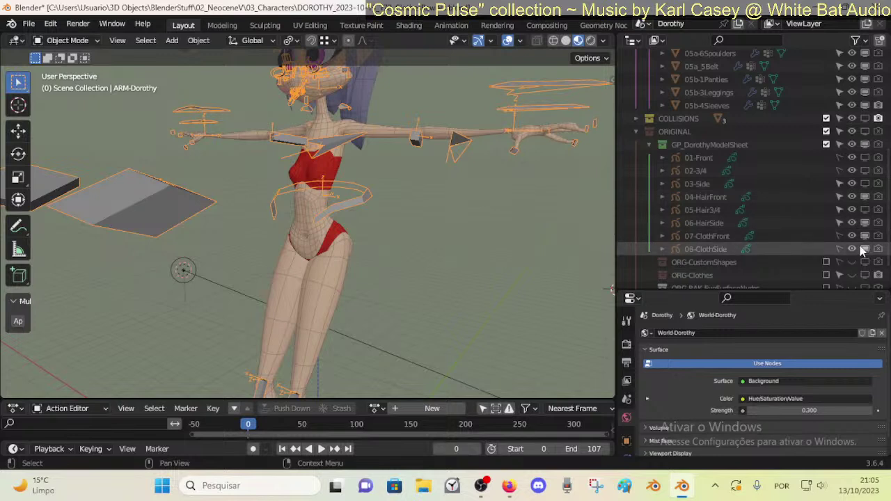
{"action": "left_click", "coordinate": [864, 248]}
{"action": "left_click", "coordinate": [867, 145]}
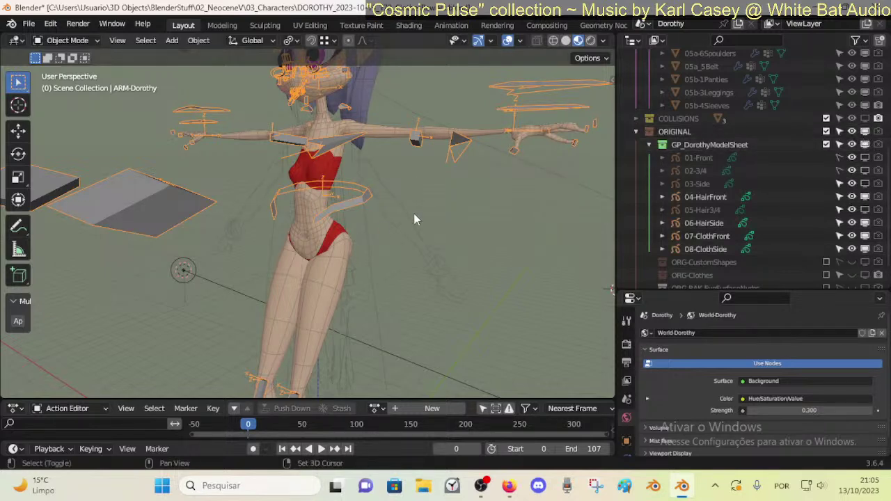
- Hide the ARM-Dorothy armature in the front orthographic view
{"action": "middle_click_drag", "start_coordinate": [413, 216], "coordinate": [415, 260]}
{"action": "scroll", "coordinate": [414, 254], "scroll_direction": "down", "scroll_amount": 1}
{"action": "key", "text": "KP_1"}
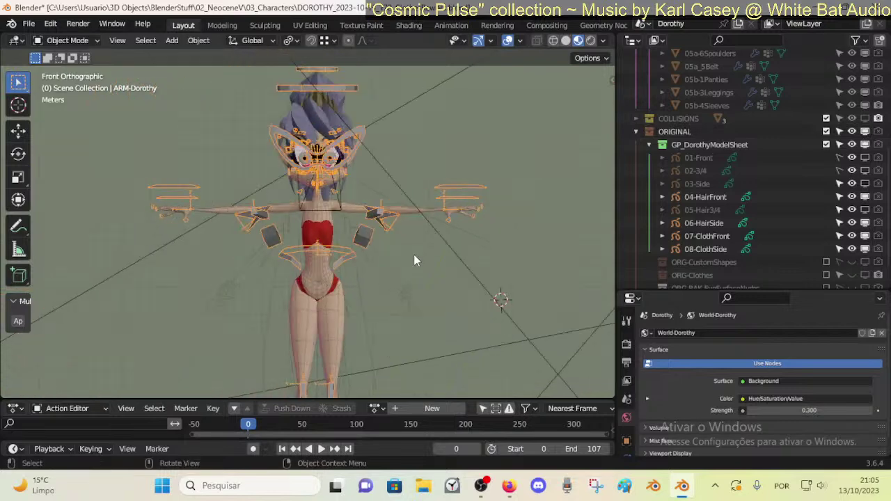
{"action": "key", "text": "h"}
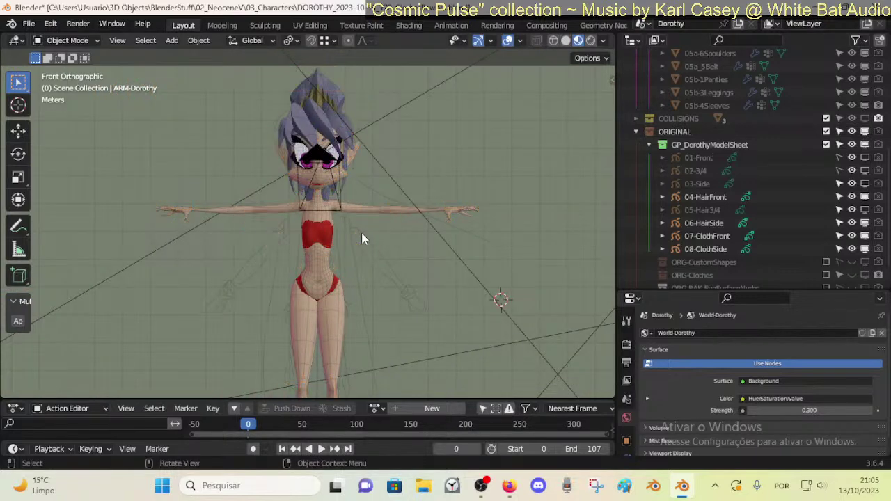
- Hide the 00_Body mesh to check the clothing drawings beneath it, and reveal the hidden objects again
{"action": "scroll", "coordinate": [361, 232], "scroll_direction": "up", "scroll_amount": 3}
{"action": "left_click", "coordinate": [404, 203]}
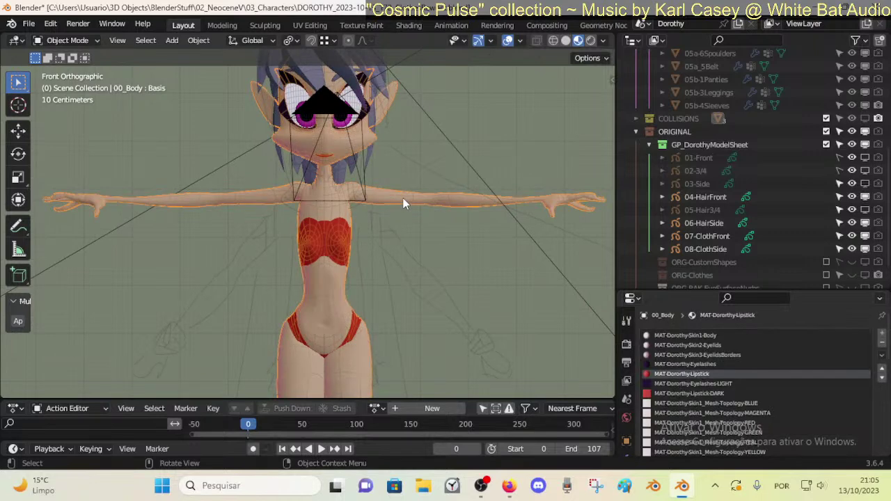
{"action": "key", "text": "h"}
{"action": "scroll", "coordinate": [403, 220], "scroll_direction": "down", "scroll_amount": 3}
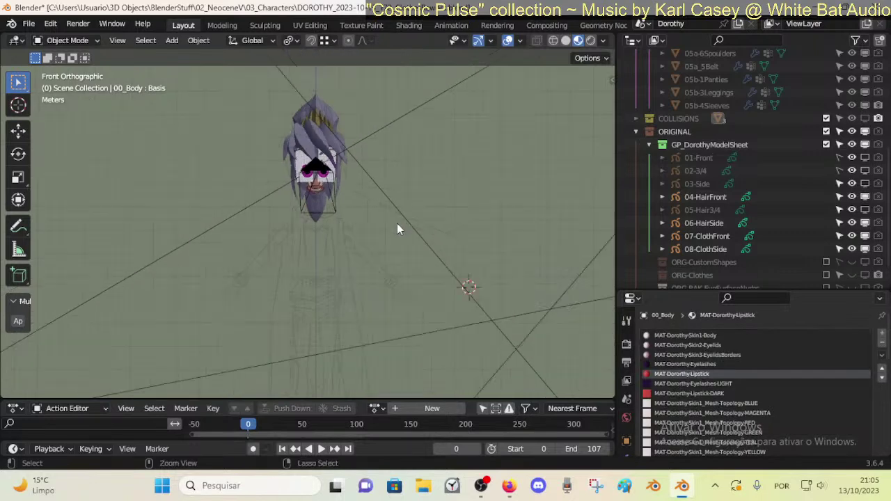
{"action": "key", "text": "alt+h"}
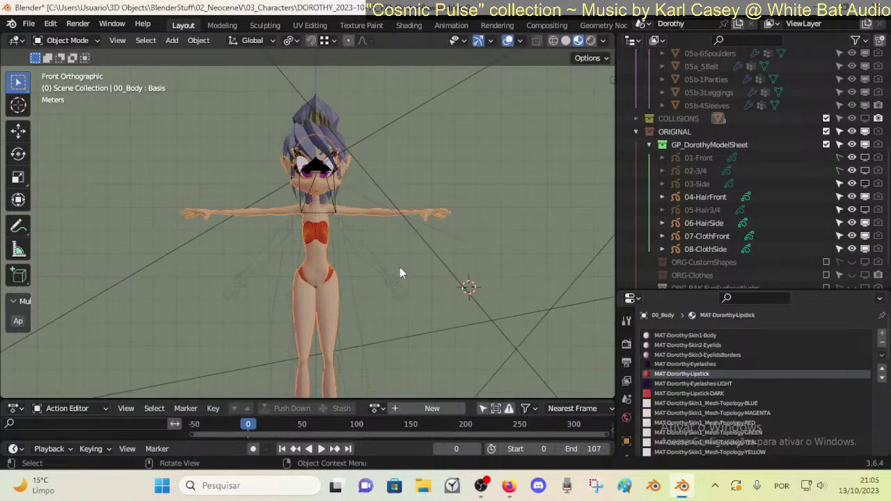
- Set the viewport to Wireframe shading to view the drawings through the character
{"action": "left_click", "coordinate": [554, 41]}
{"action": "scroll", "coordinate": [425, 188], "scroll_direction": "up", "scroll_amount": 4}
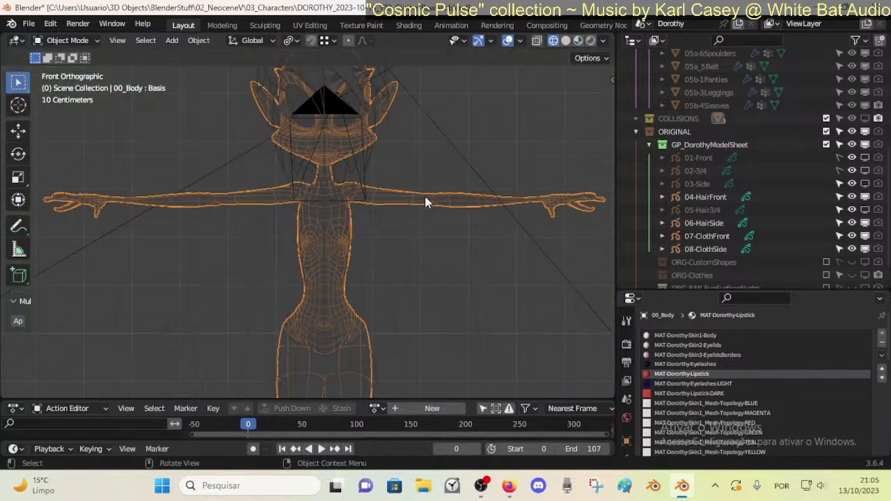
{"action": "left_click", "coordinate": [405, 237]}
- Switch to the YouTube Studio page in Firefox and check the live stream's preview, connection status and statistics
{"action": "key", "text": "alt+Tab"}
{"action": "scroll", "coordinate": [422, 236], "scroll_direction": "down", "scroll_amount": 2}
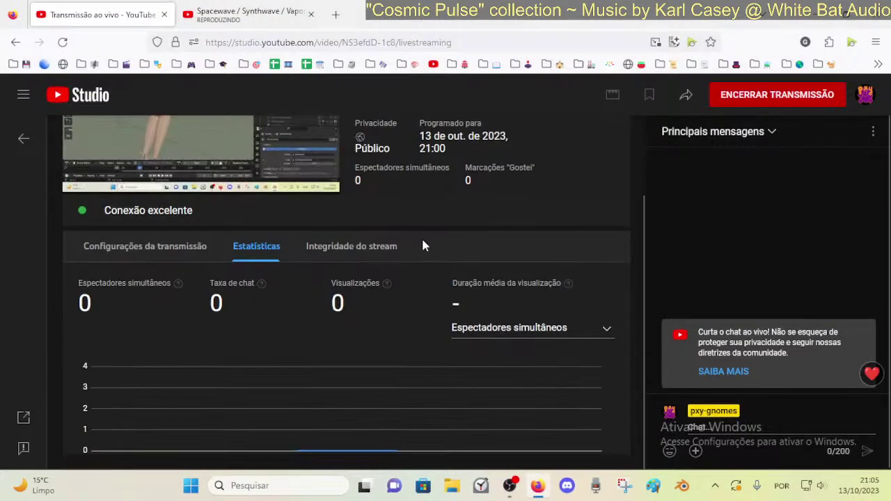
{"action": "scroll", "coordinate": [421, 236], "scroll_direction": "up", "scroll_amount": 2}
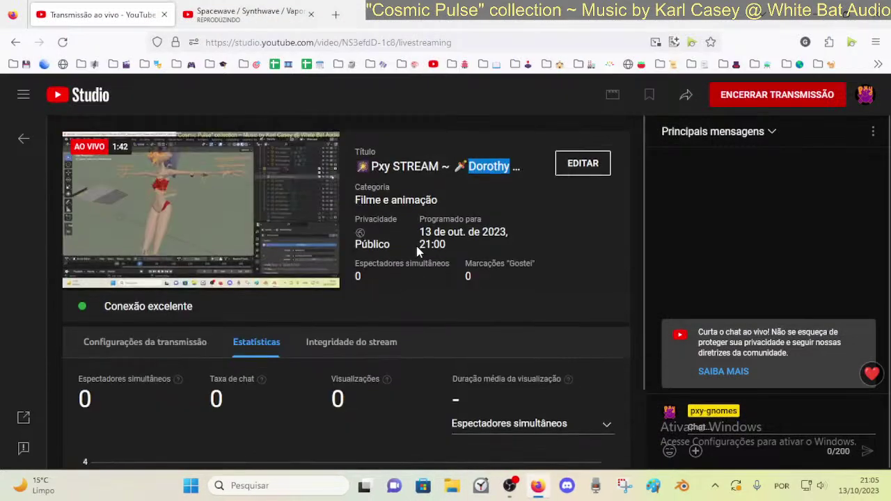
- Relaunch Blender and open DOROTHY_2023-10-13_172_ClothesRework.blend from the 03_Characters folder
{"action": "left_click", "coordinate": [685, 488]}
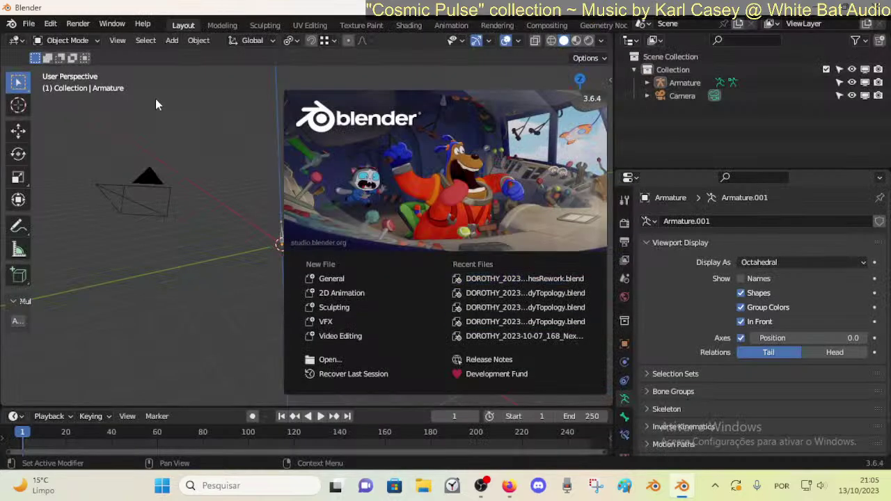
{"action": "left_click", "coordinate": [155, 98]}
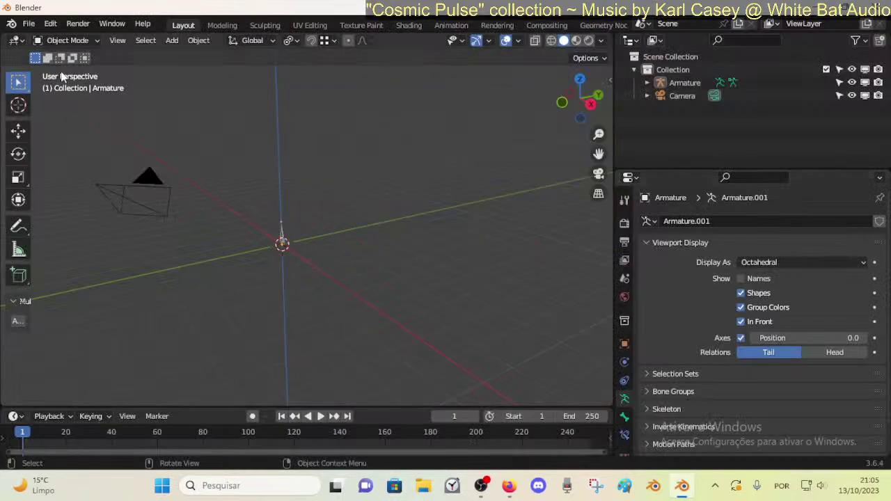
{"action": "left_click", "coordinate": [22, 24]}
{"action": "left_click", "coordinate": [49, 52]}
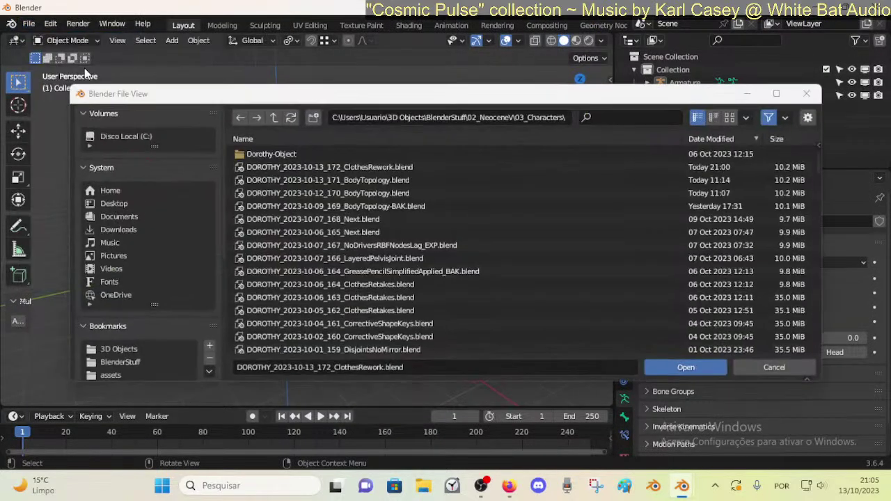
{"action": "double_click", "coordinate": [372, 170]}
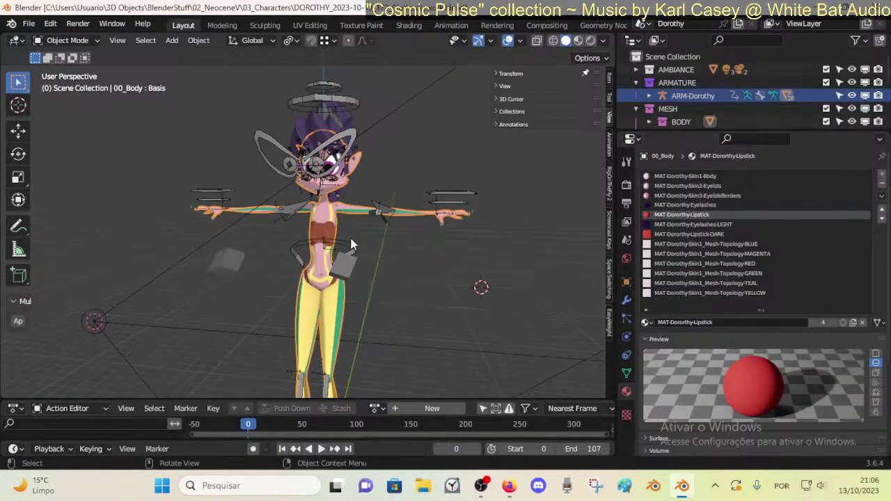
- Leave only the MTR-Center bone layer of ARM-Dorothy visible, and hide the armature object
{"action": "middle_click_drag", "start_coordinate": [408, 259], "coordinate": [445, 244]}
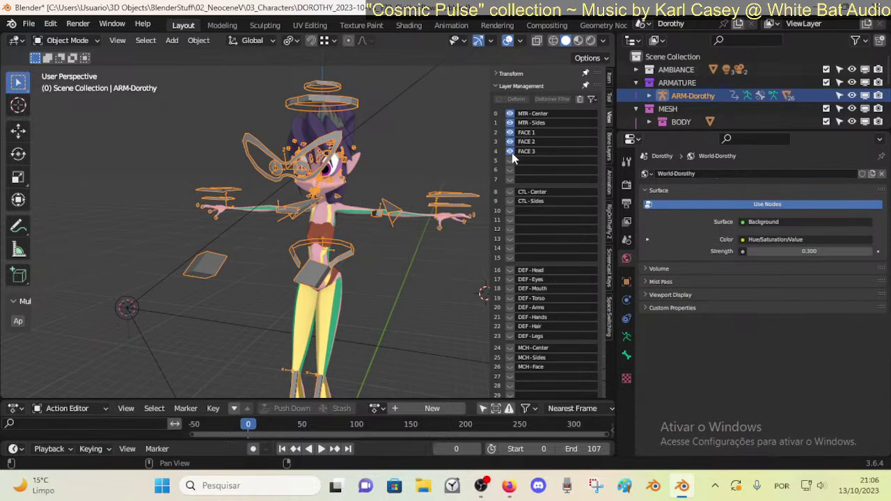
{"action": "left_click_drag", "start_coordinate": [512, 152], "coordinate": [513, 122]}
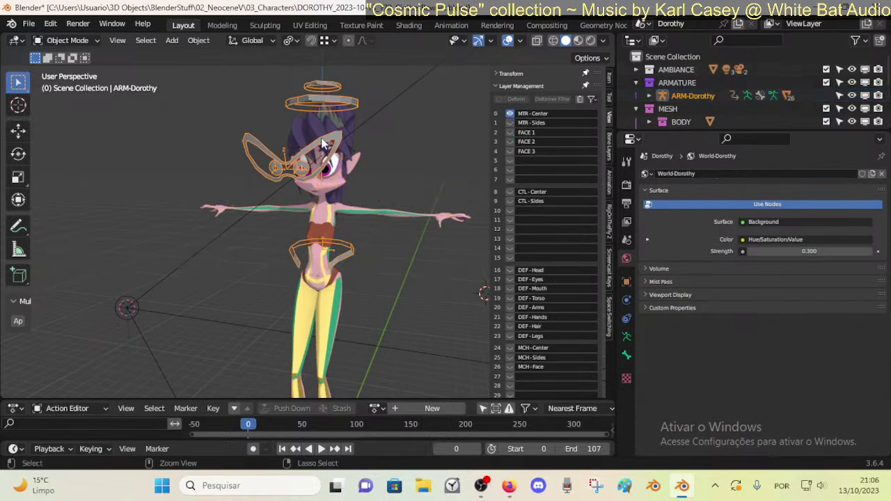
{"action": "key", "text": "ctrl+Tab"}
{"action": "middle_click_drag", "start_coordinate": [322, 144], "coordinate": [284, 153]}
{"action": "key", "text": "ctrl+Tab"}
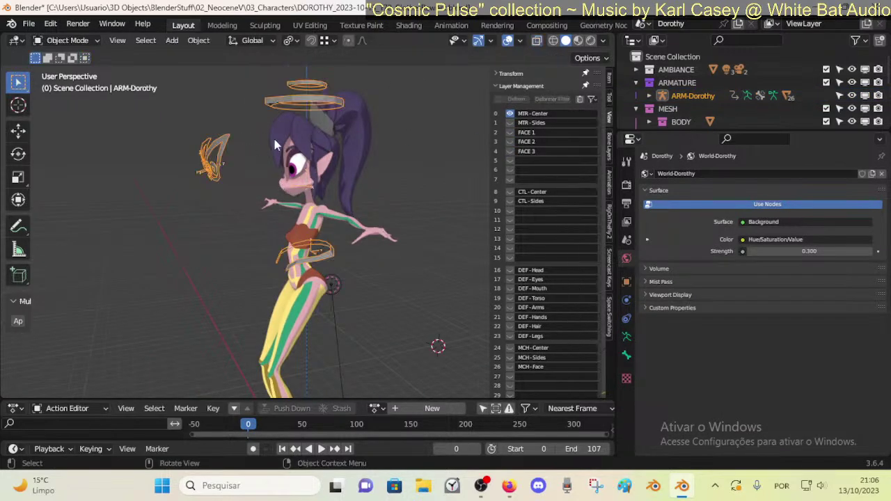
{"action": "key", "text": "h"}
{"action": "middle_click_drag", "start_coordinate": [206, 172], "coordinate": [325, 220]}
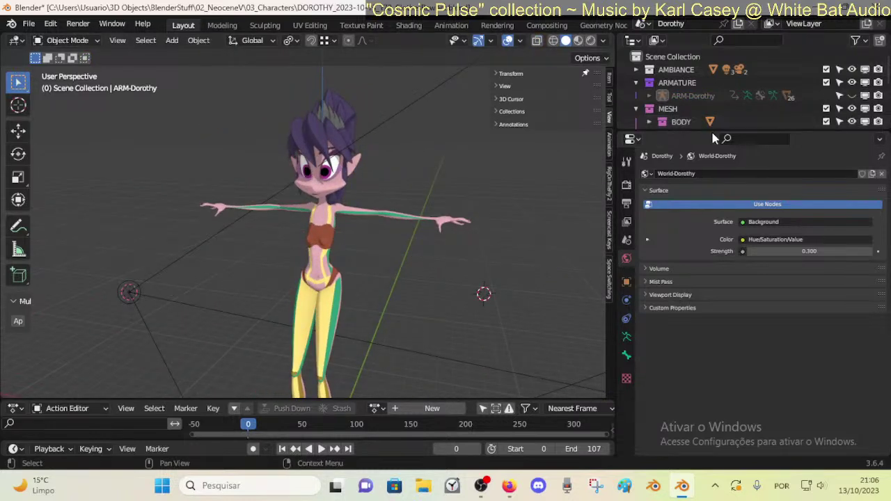
- Collapse the ARMATURE collection, enlarge the Outliner to show the CLOTH collection in the viewport, and save the file
{"action": "left_click", "coordinate": [635, 84]}
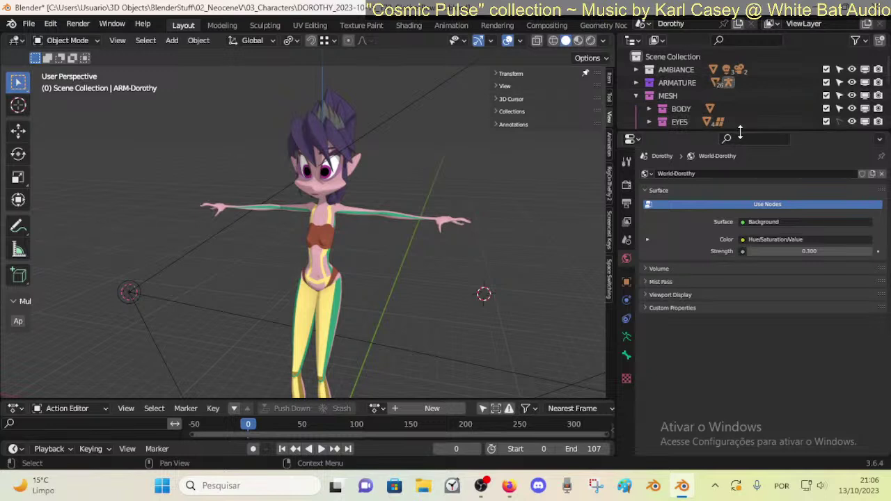
{"action": "left_click_drag", "start_coordinate": [741, 131], "coordinate": [745, 259]}
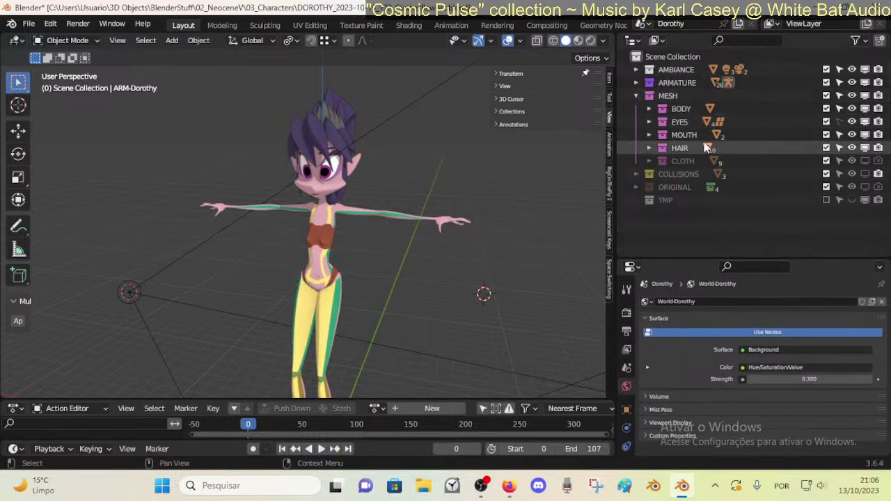
{"action": "left_click", "coordinate": [866, 161]}
{"action": "key", "text": "ctrl+s"}
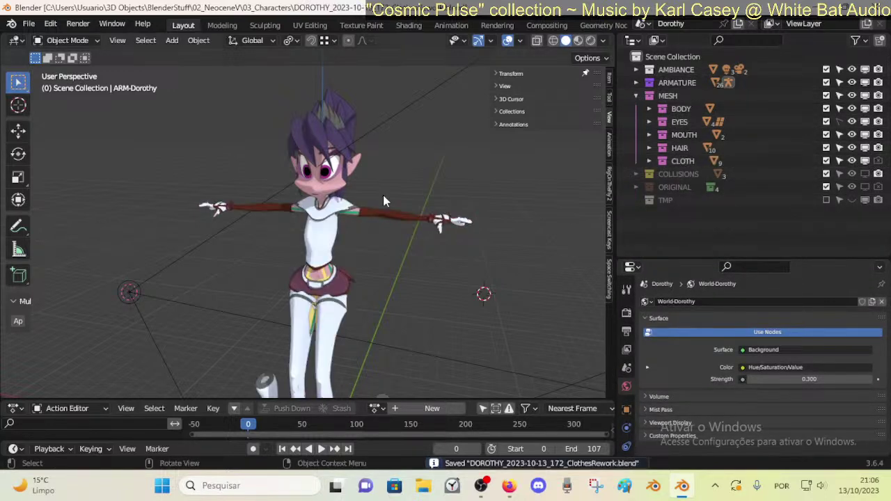
- Examine the leggings, boots and gloves, selecting each piece and viewing it from several angles
{"action": "middle_click_drag", "start_coordinate": [486, 312], "coordinate": [322, 292]}
{"action": "left_click", "coordinate": [375, 339]}
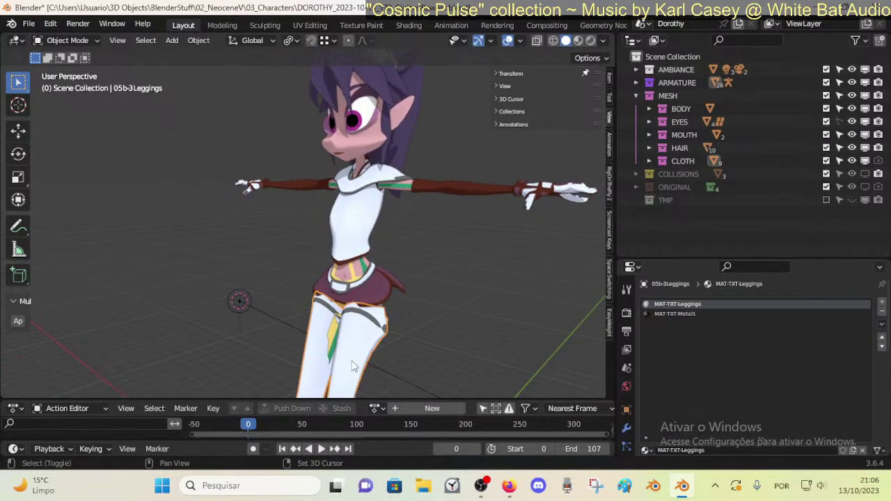
{"action": "middle_click_drag", "start_coordinate": [375, 339], "coordinate": [362, 273]}
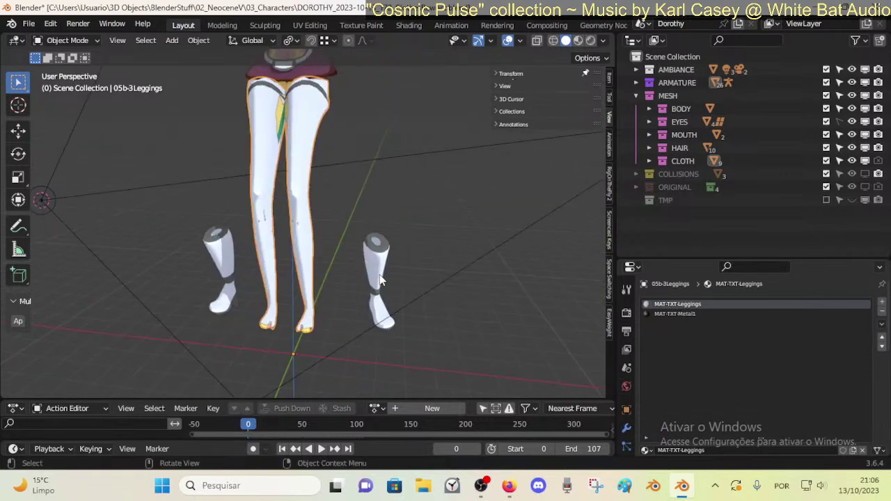
{"action": "left_click", "coordinate": [380, 280]}
{"action": "middle_click_drag", "start_coordinate": [337, 219], "coordinate": [373, 336], "text": "shift"}
{"action": "left_click", "coordinate": [345, 263]}
{"action": "middle_click_drag", "start_coordinate": [384, 209], "coordinate": [358, 252], "text": "shift"}
{"action": "middle_click_drag", "start_coordinate": [358, 252], "coordinate": [409, 233]}
{"action": "left_click", "coordinate": [432, 155]}
{"action": "middle_click_drag", "start_coordinate": [472, 158], "coordinate": [424, 189]}
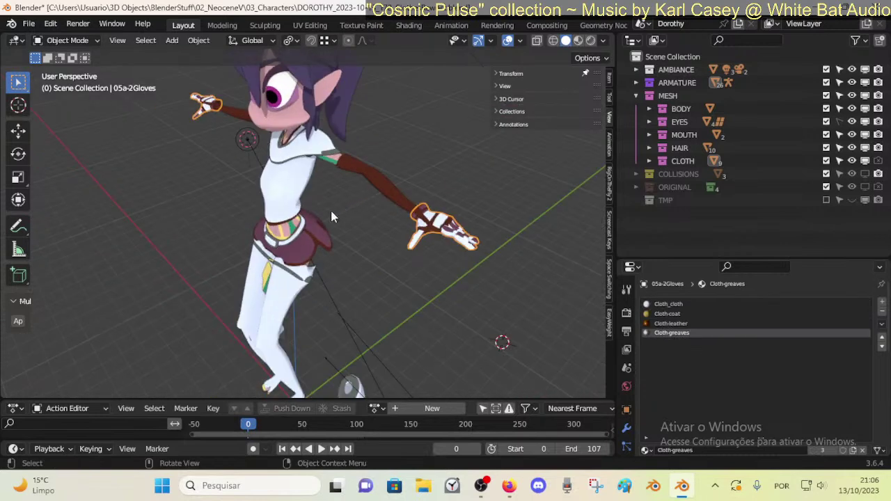
- Examine the shoulder piece and the shirt from several angles, selecting each in turn
{"action": "middle_click_drag", "start_coordinate": [331, 216], "coordinate": [367, 204]}
{"action": "middle_click_drag", "start_coordinate": [168, 189], "coordinate": [300, 245]}
{"action": "left_click", "coordinate": [294, 147]}
{"action": "middle_click_drag", "start_coordinate": [270, 180], "coordinate": [307, 192]}
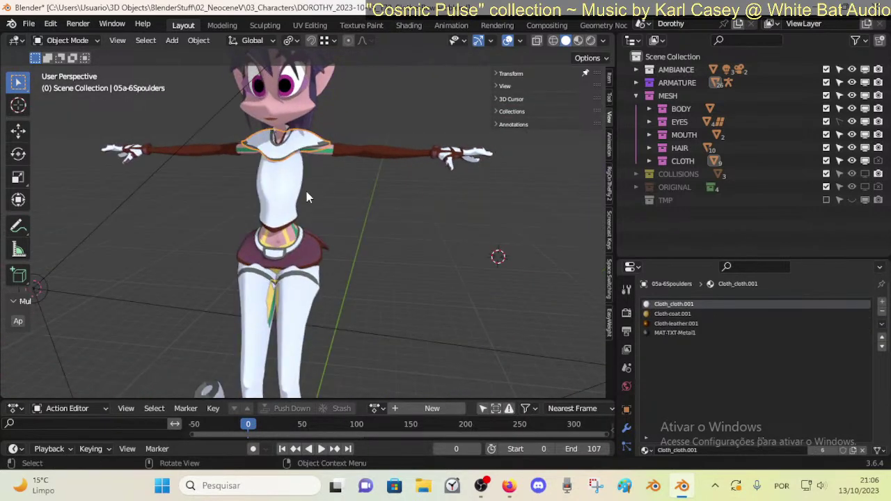
{"action": "left_click", "coordinate": [290, 194]}
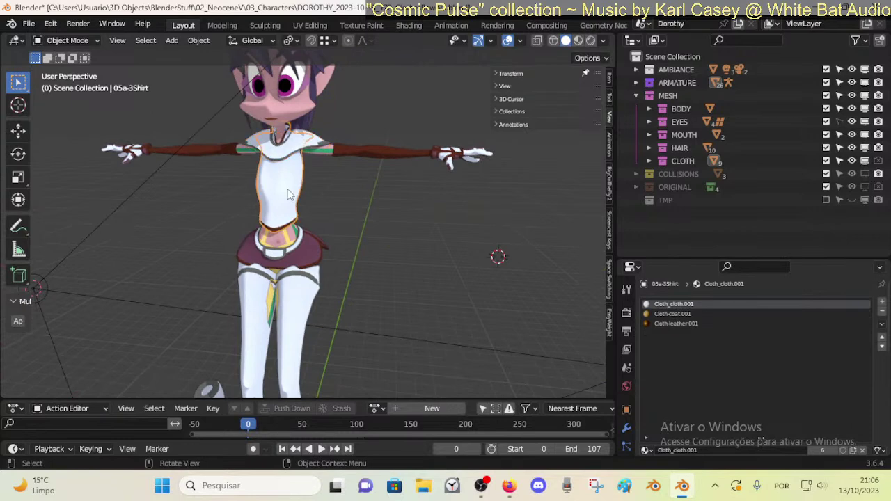
{"action": "left_click", "coordinate": [306, 144]}
{"action": "middle_click_drag", "start_coordinate": [306, 145], "coordinate": [249, 235]}
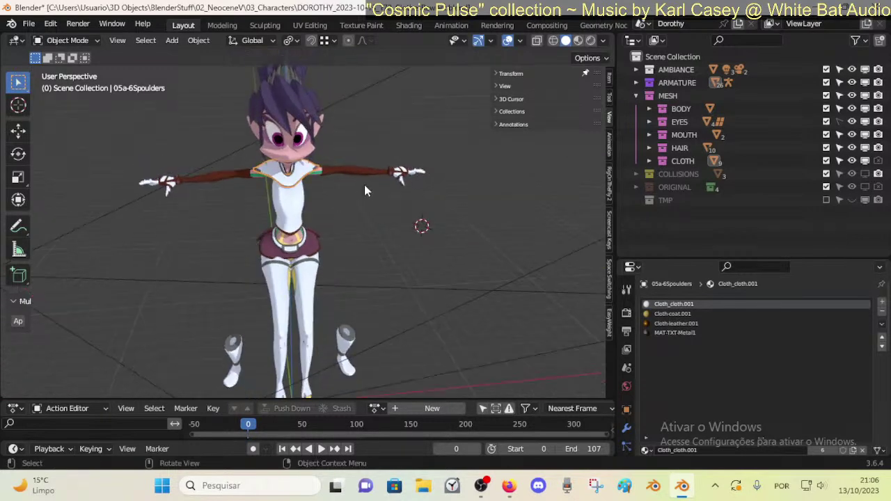
- Examine how the sleeves, shoulder piece and shirt meet around the arms and torso
{"action": "left_click", "coordinate": [345, 171]}
{"action": "scroll", "coordinate": [346, 202], "scroll_direction": "up", "scroll_amount": 3}
{"action": "middle_click_drag", "start_coordinate": [346, 207], "coordinate": [318, 148]}
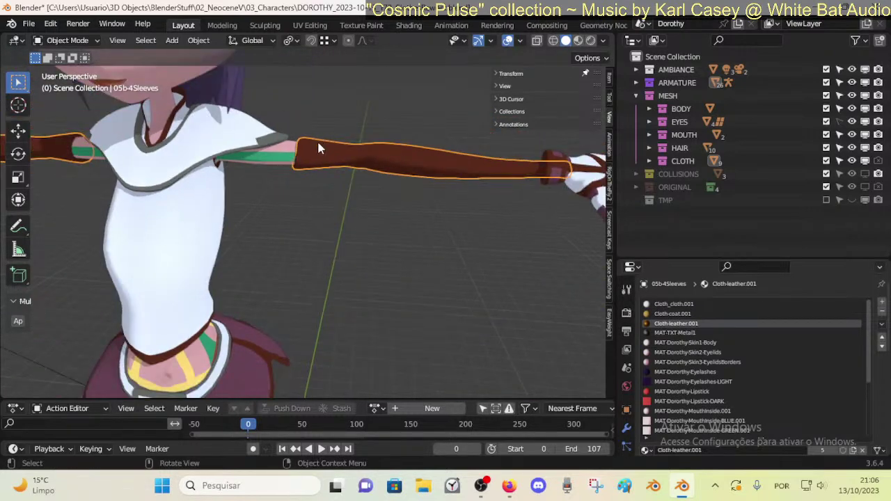
{"action": "left_click", "coordinate": [253, 141]}
{"action": "middle_click_drag", "start_coordinate": [253, 142], "coordinate": [289, 152]}
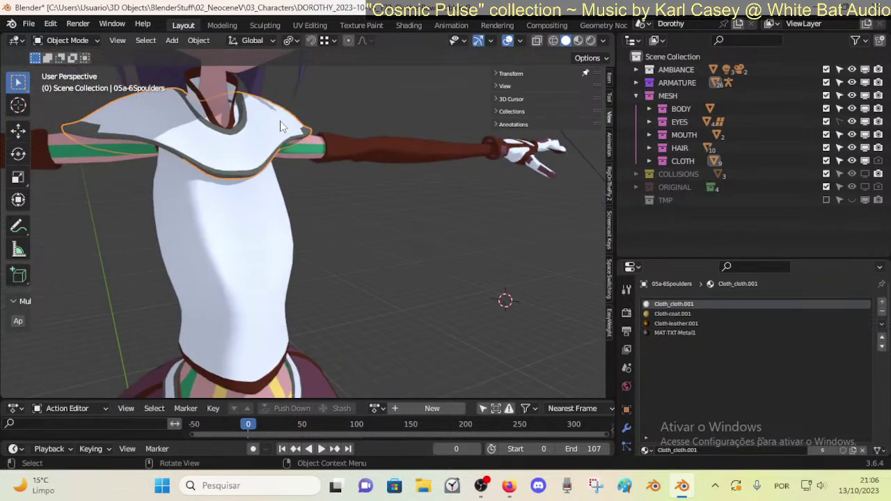
{"action": "scroll", "coordinate": [282, 188], "scroll_direction": "down", "scroll_amount": 4}
{"action": "left_click", "coordinate": [265, 252]}
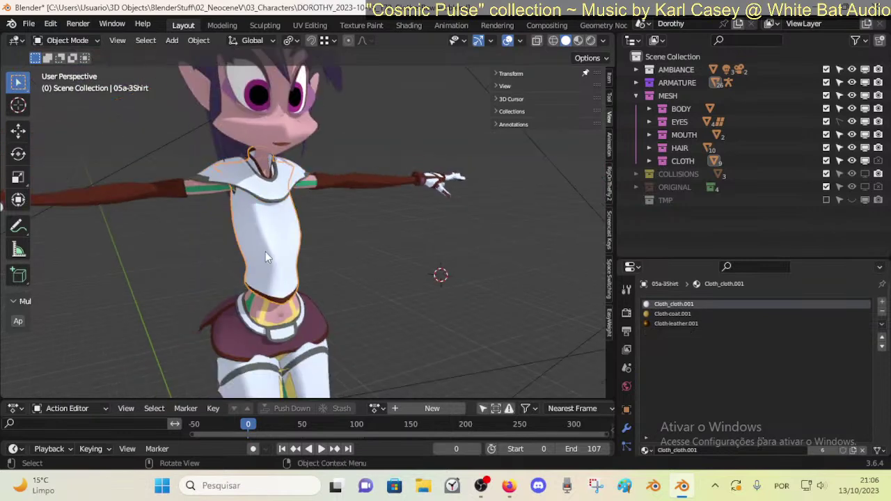
{"action": "middle_click_drag", "start_coordinate": [291, 296], "coordinate": [292, 224]}
{"action": "left_click", "coordinate": [325, 169]}
{"action": "middle_click_drag", "start_coordinate": [348, 198], "coordinate": [302, 237]}
{"action": "scroll", "coordinate": [302, 237], "scroll_direction": "down", "scroll_amount": 5}
- Select the boots and inspect their mesh and placement in Edit Mode, returning to Object Mode
{"action": "left_click", "coordinate": [369, 348]}
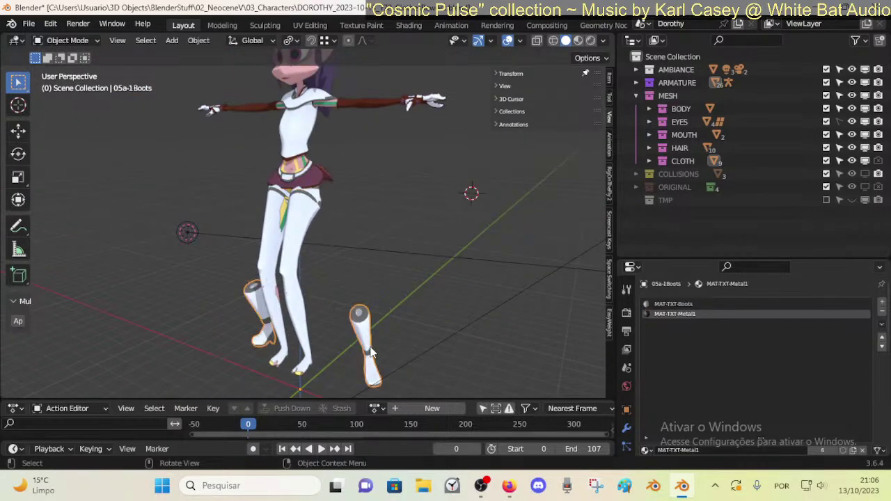
{"action": "middle_click_drag", "start_coordinate": [369, 349], "coordinate": [423, 305]}
{"action": "key", "text": "Tab"}
{"action": "key", "text": "Tab"}
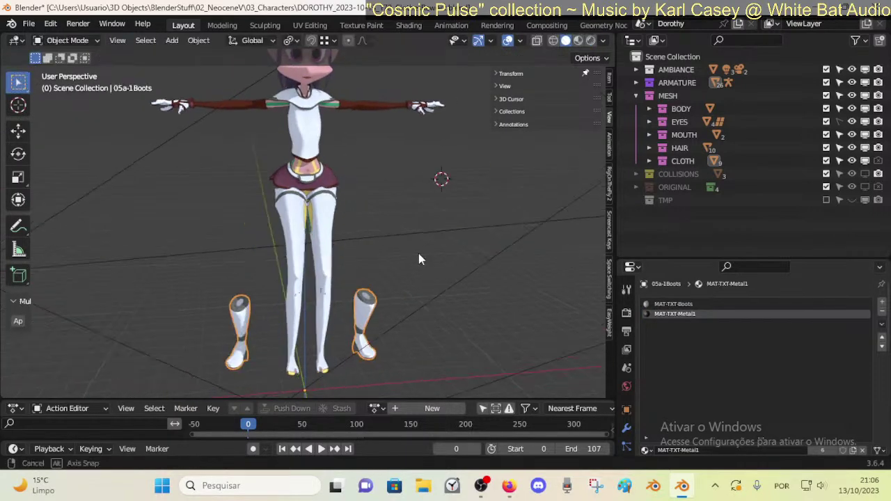
{"action": "middle_click_drag", "start_coordinate": [418, 254], "coordinate": [453, 241]}
{"action": "key", "text": "Tab"}
{"action": "scroll", "coordinate": [300, 230], "scroll_direction": "up", "scroll_amount": 3}
{"action": "scroll", "coordinate": [372, 257], "scroll_direction": "down", "scroll_amount": 3}
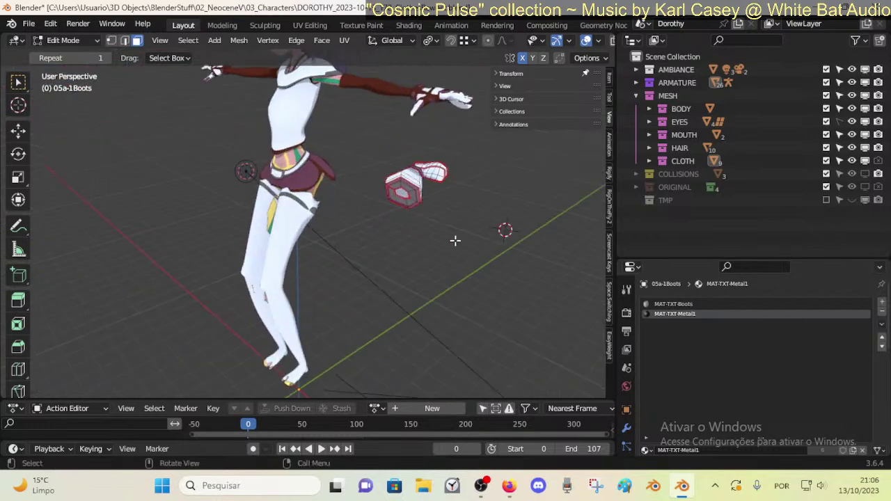
{"action": "scroll", "coordinate": [377, 239], "scroll_direction": "up", "scroll_amount": 3}
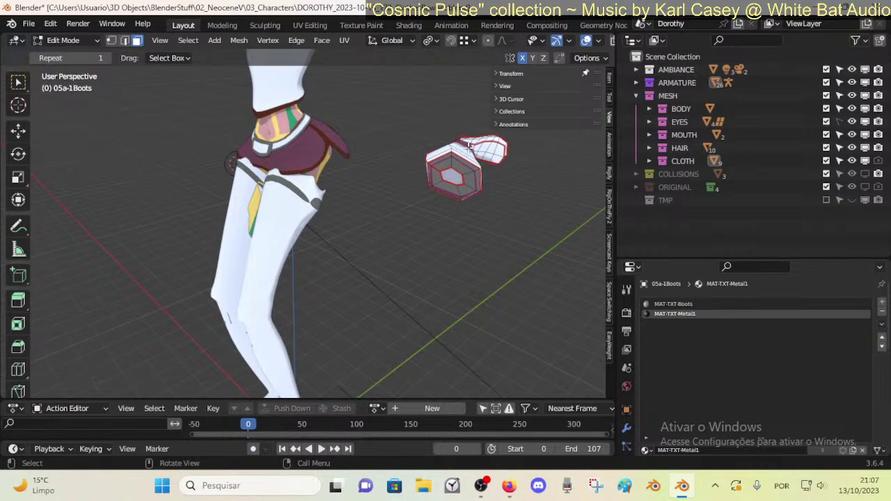
{"action": "key", "text": "Tab"}
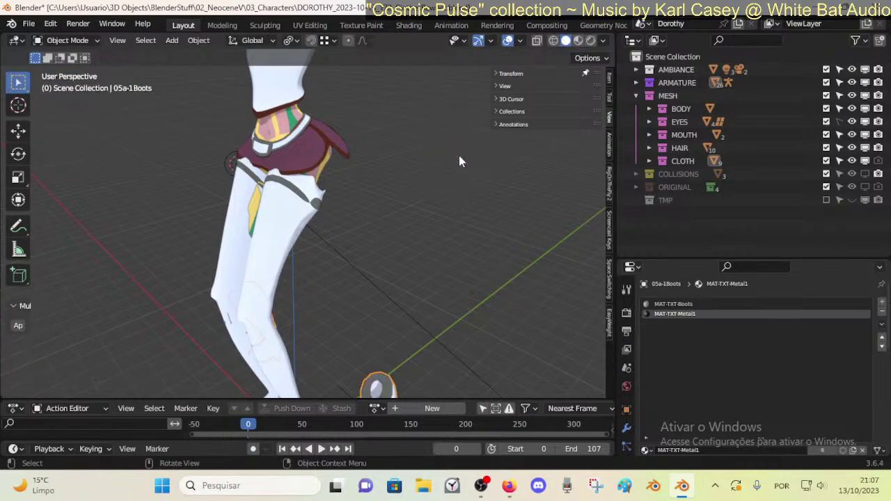
- Save the file with the character's legs and boots in view
{"action": "middle_click_drag", "start_coordinate": [210, 245], "coordinate": [314, 219]}
{"action": "scroll", "coordinate": [314, 219], "scroll_direction": "down", "scroll_amount": 1}
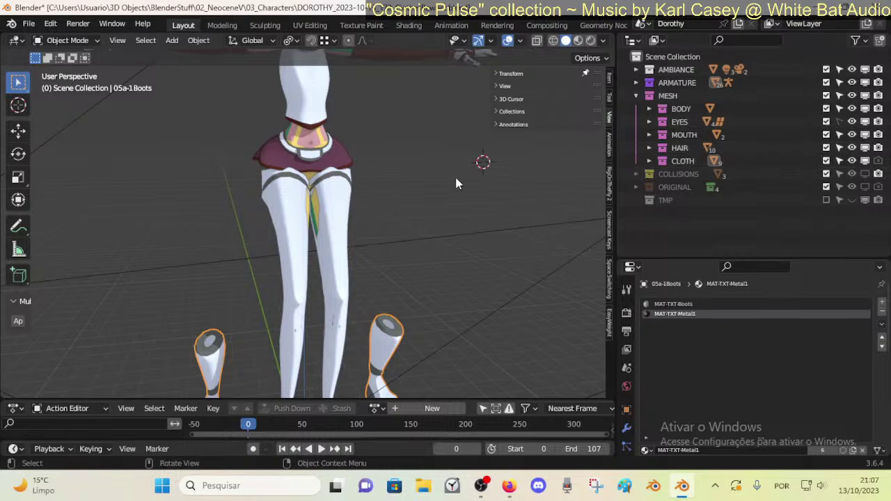
{"action": "key", "text": "ctrl+s"}
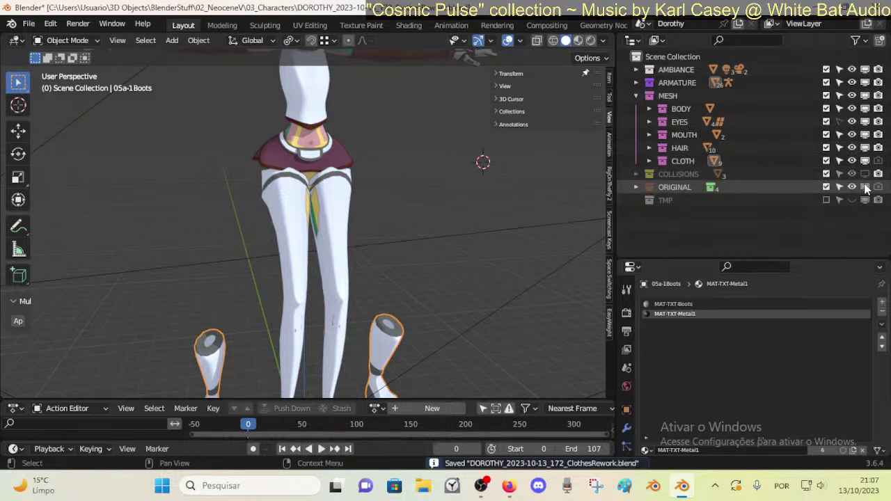
- Show and expand the ORIGINAL collection, and enable the GP_DorothyModelSheet collection inside it
{"action": "left_click", "coordinate": [635, 186]}
{"action": "scroll", "coordinate": [767, 214], "scroll_direction": "down", "scroll_amount": 1}
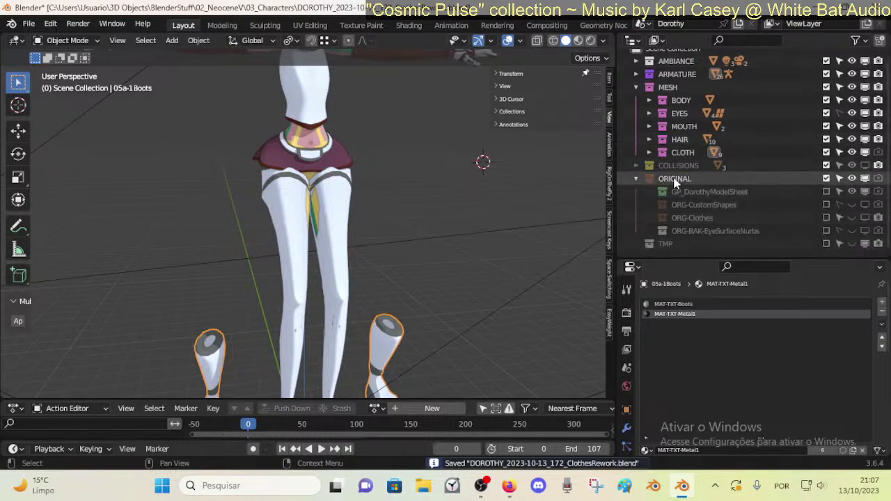
{"action": "left_click", "coordinate": [827, 192]}
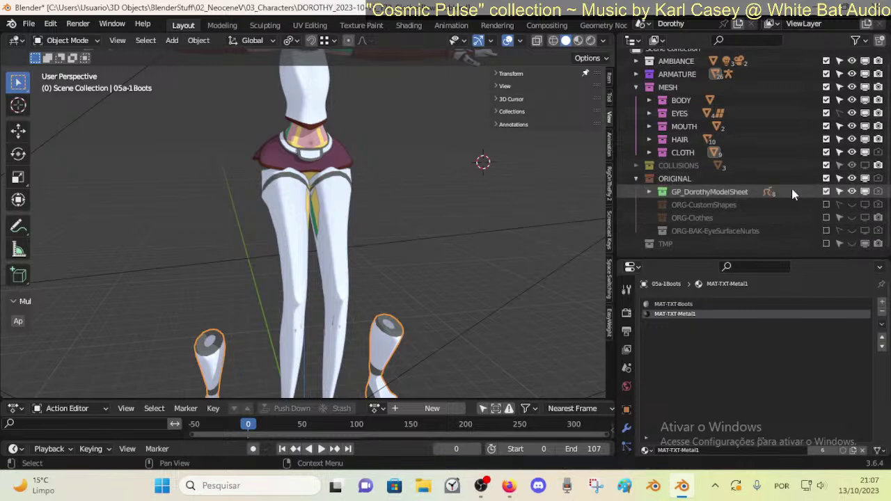
- Expand the GP_DorothyModelSheet collection, show 07-ClothFront and 08-ClothSide in the viewport, and hide 04-HairFront and 06-HairSide
{"action": "left_click", "coordinate": [650, 192]}
{"action": "scroll", "coordinate": [745, 209], "scroll_direction": "down", "scroll_amount": 3}
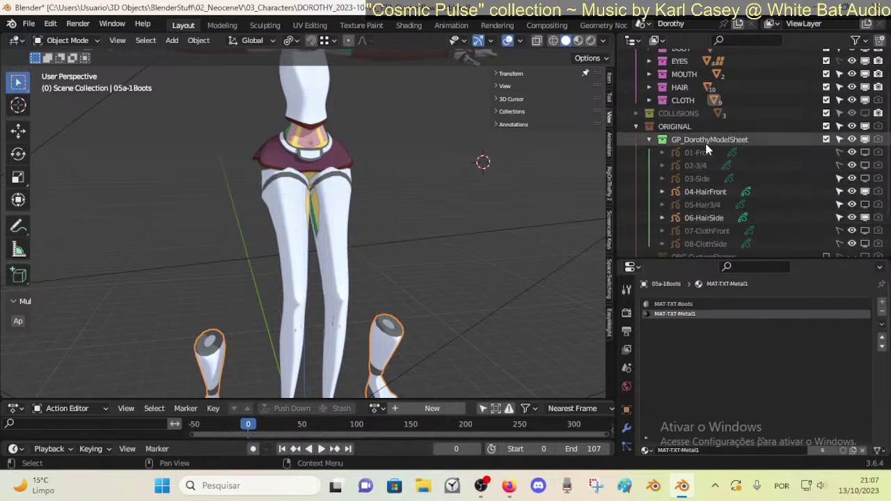
{"action": "left_click", "coordinate": [865, 230]}
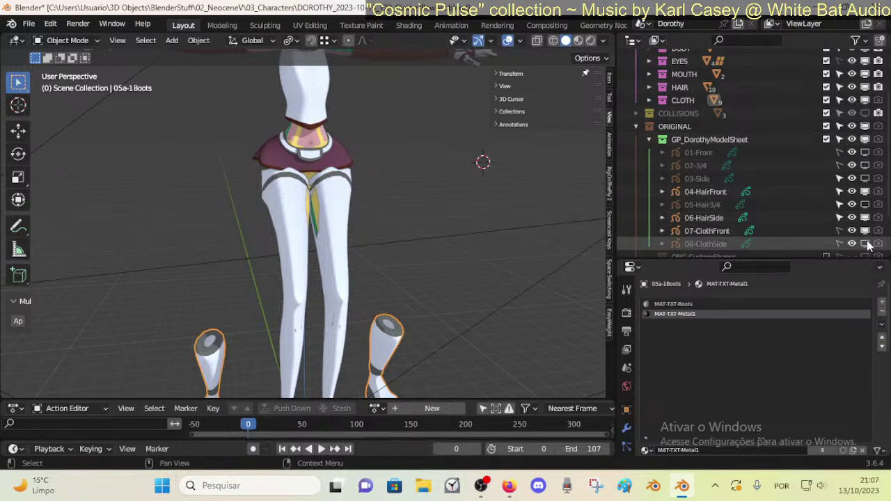
{"action": "left_click", "coordinate": [864, 244]}
{"action": "left_click", "coordinate": [864, 217]}
{"action": "left_click", "coordinate": [865, 191]}
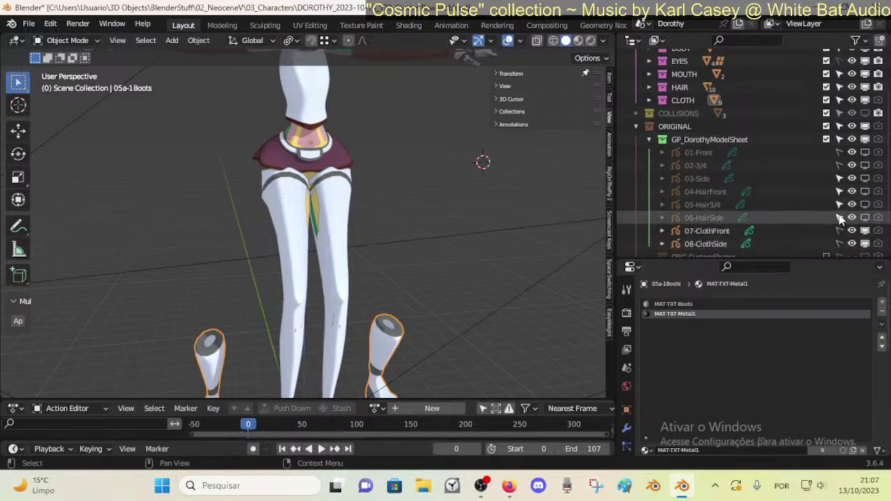
- Make the hidden body and hair drawings unselectable, make 07-ClothFront and 08-ClothSide selectable, and save the file
{"action": "left_click_drag", "start_coordinate": [839, 217], "coordinate": [838, 179]}
{"action": "left_click", "coordinate": [839, 234]}
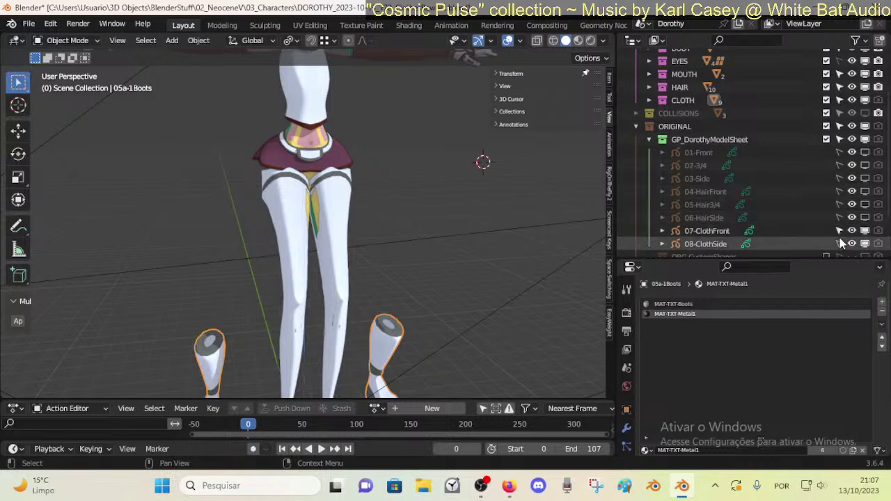
{"action": "left_click", "coordinate": [839, 244]}
{"action": "scroll", "coordinate": [418, 231], "scroll_direction": "down", "scroll_amount": 3}
{"action": "key", "text": "ctrl+s"}
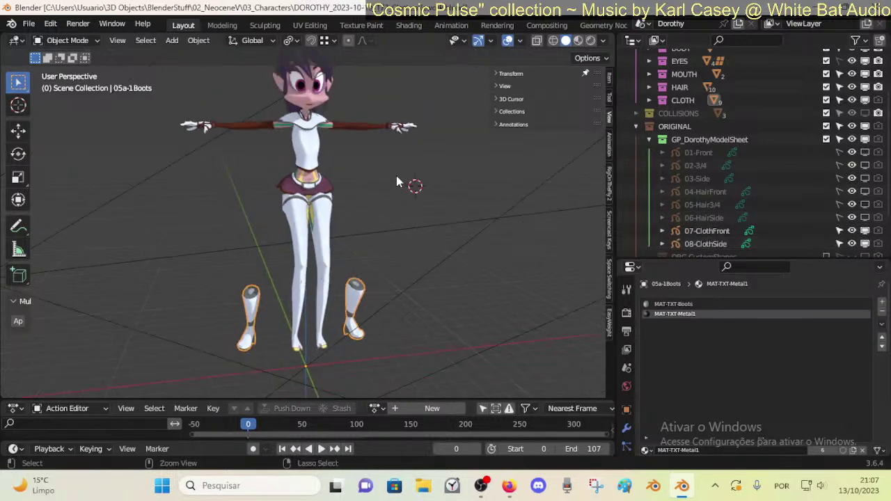
- Hide the CLOTH collection in the viewport so that only the bare body remains
{"action": "scroll", "coordinate": [820, 113], "scroll_direction": "up", "scroll_amount": 3}
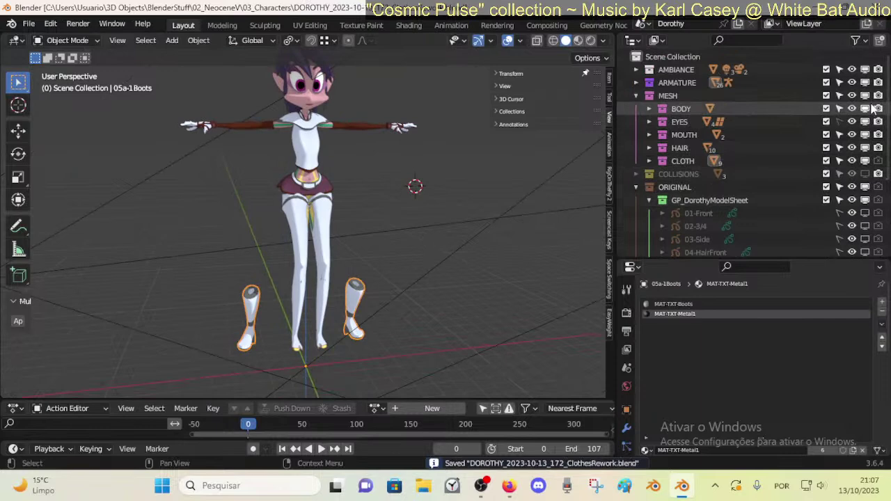
{"action": "left_click", "coordinate": [865, 161]}
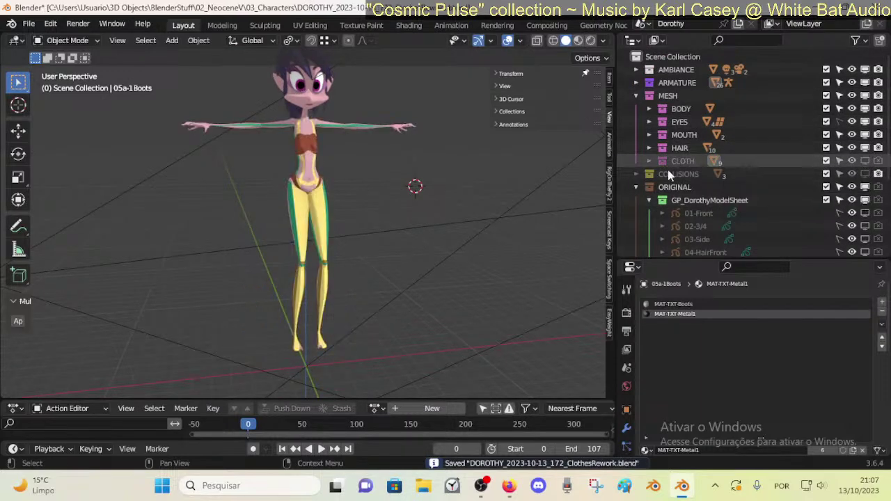
{"action": "middle_click_drag", "start_coordinate": [327, 174], "coordinate": [379, 167]}
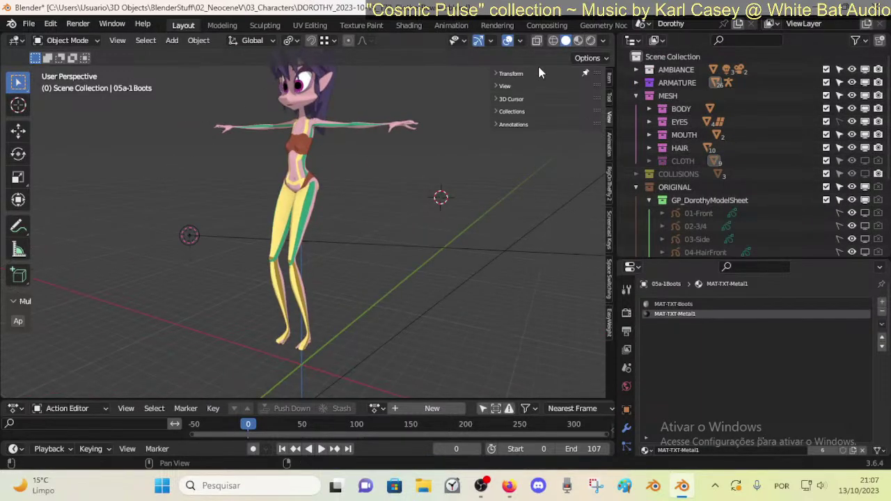
- Preview the body in Material Preview and Rendered shading, ending in Wireframe shading, and save the file
{"action": "left_click", "coordinate": [576, 42]}
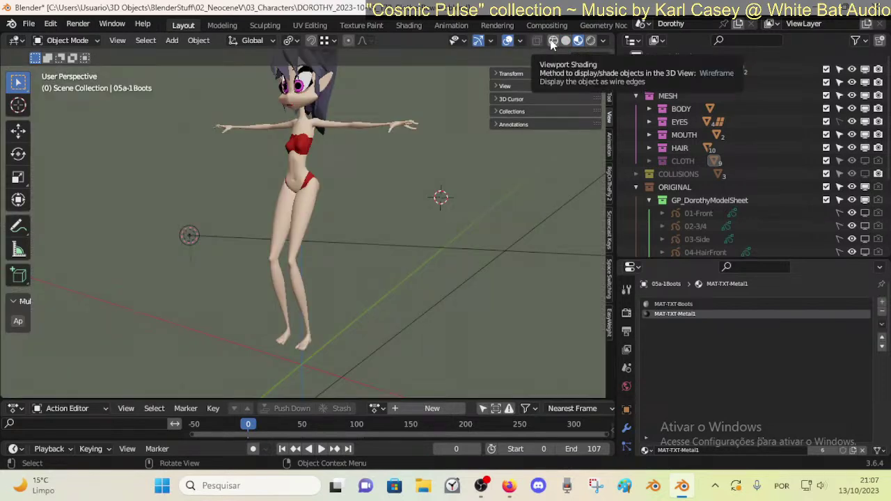
{"action": "left_click", "coordinate": [591, 40]}
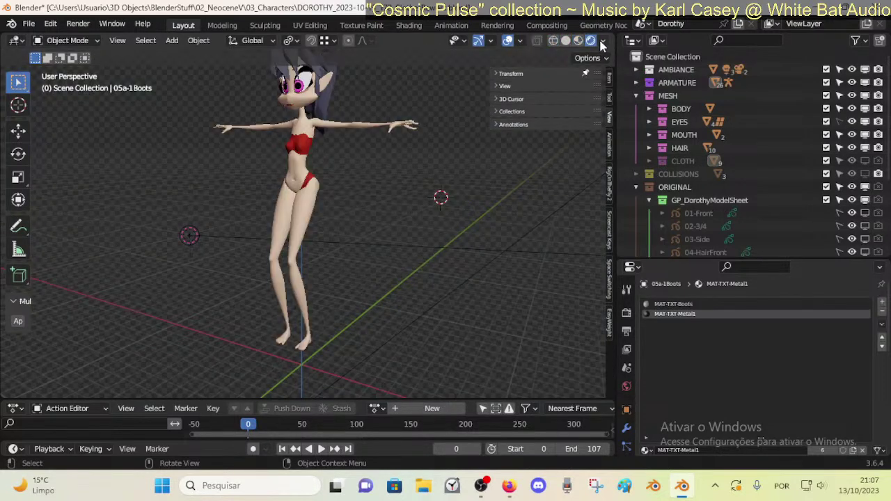
{"action": "left_click", "coordinate": [602, 42]}
{"action": "left_click", "coordinate": [596, 197]}
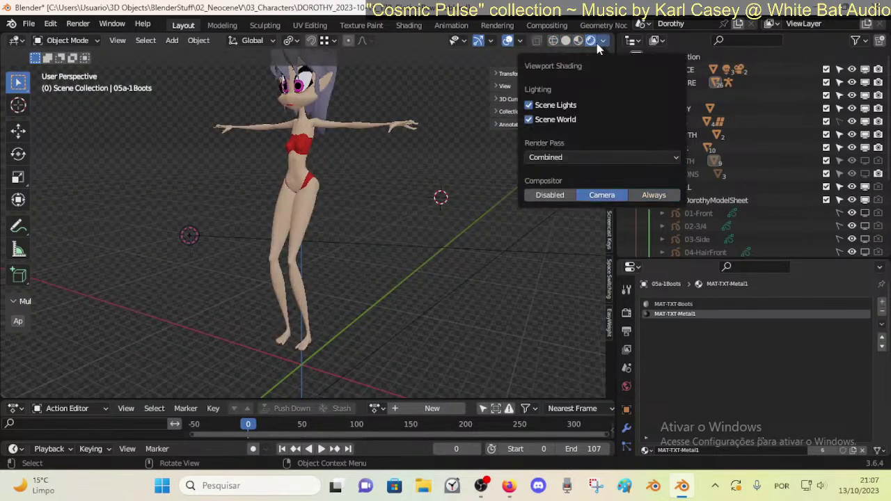
{"action": "left_click", "coordinate": [553, 40]}
{"action": "middle_click_drag", "start_coordinate": [343, 172], "coordinate": [377, 233]}
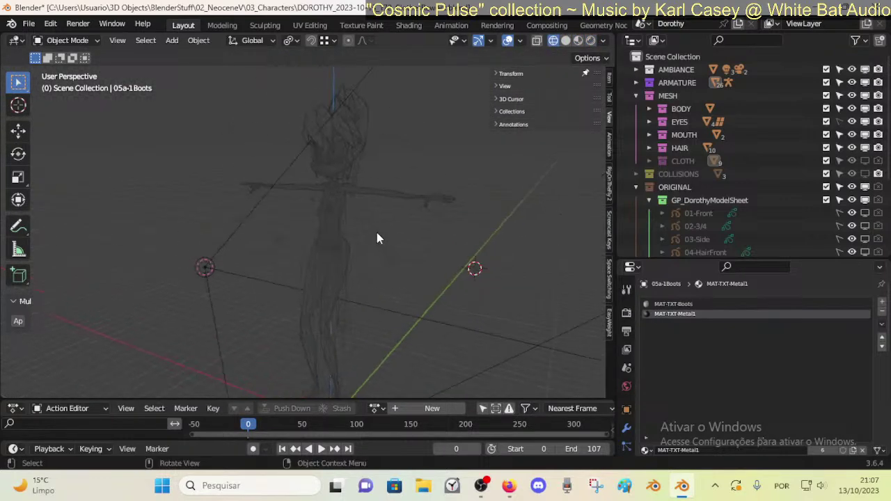
{"action": "key", "text": "ctrl+s"}
- Exclude the AMBIANCE collection from the view layer and select the body mesh in front view
{"action": "key", "text": "KP_1"}
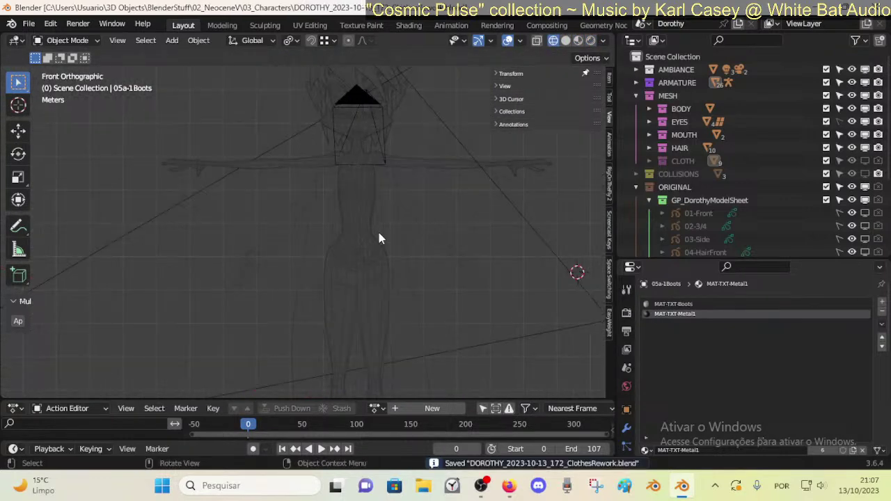
{"action": "left_click", "coordinate": [826, 70]}
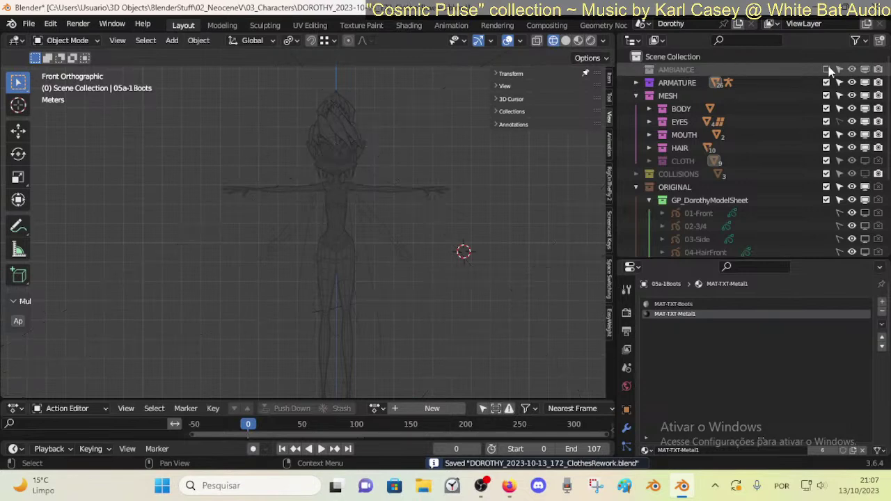
{"action": "scroll", "coordinate": [390, 140], "scroll_direction": "up", "scroll_amount": 3}
{"action": "left_click", "coordinate": [360, 170]}
{"action": "middle_click_drag", "start_coordinate": [362, 174], "coordinate": [325, 215], "text": "shift"}
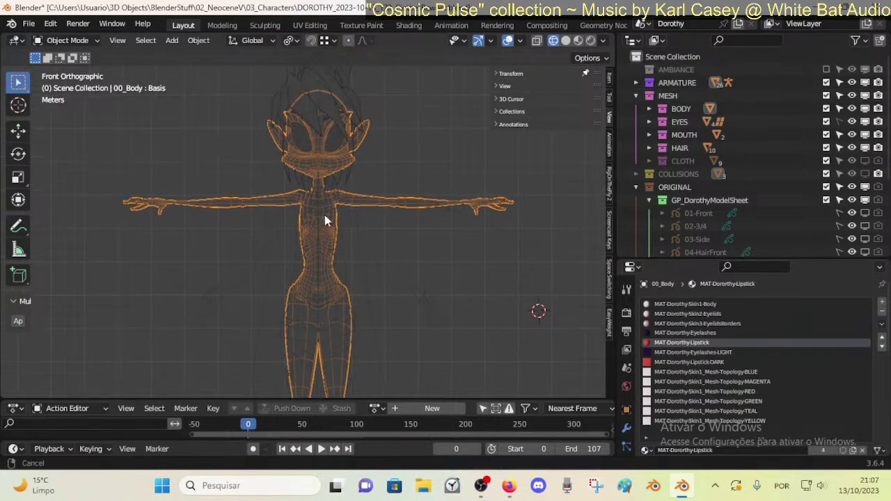
{"action": "left_click", "coordinate": [358, 234]}
- Relaunch Blender and reopen the saved DOROTHY_2023-10-13_172_ClothesRework.blend file
{"action": "key", "text": "alt+Tab"}
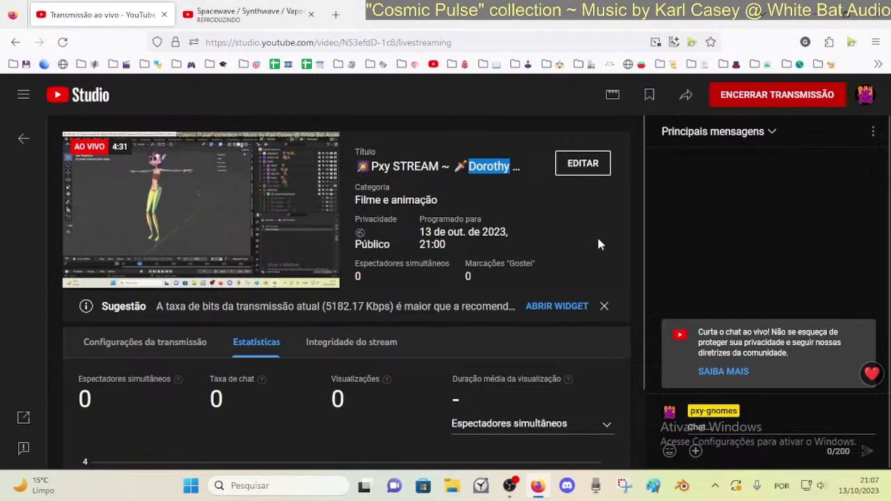
{"action": "left_click", "coordinate": [686, 487]}
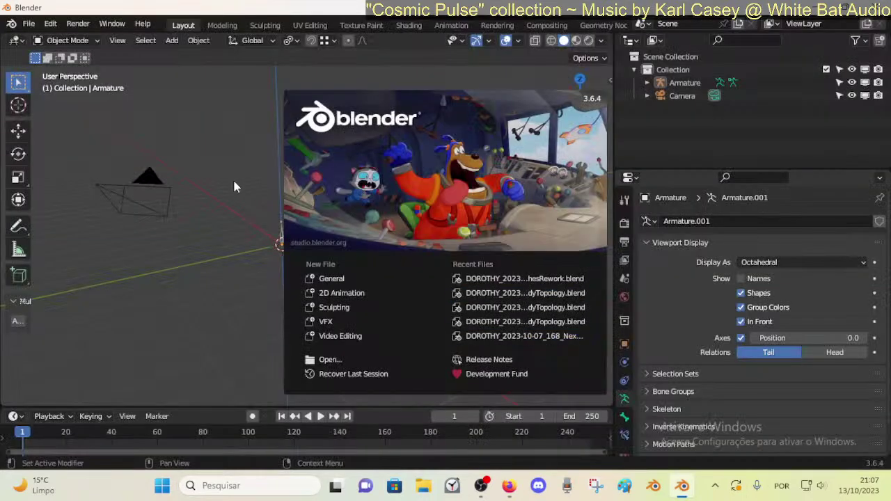
{"action": "left_click", "coordinate": [230, 174]}
{"action": "left_click", "coordinate": [30, 24]}
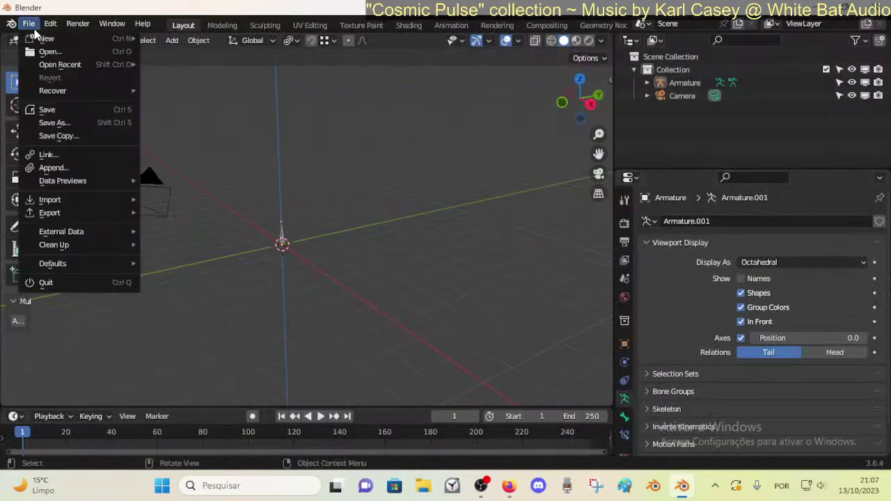
{"action": "left_click", "coordinate": [50, 51]}
{"action": "double_click", "coordinate": [299, 171]}
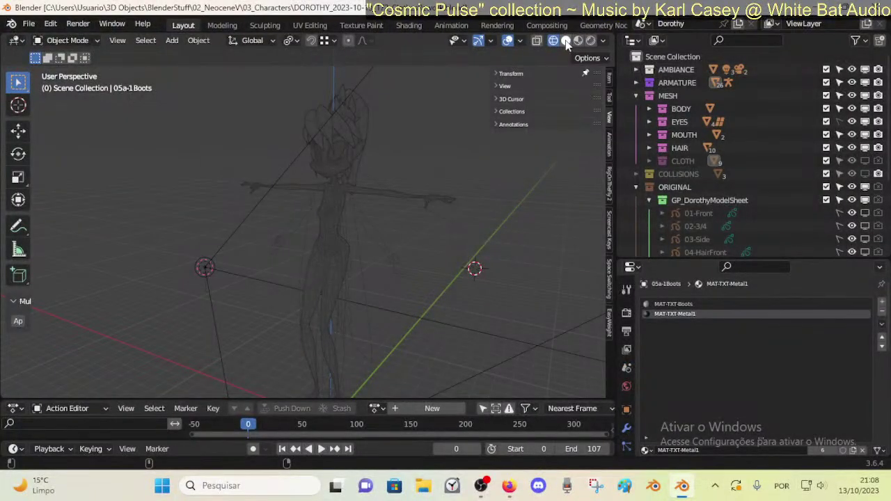
- Switch the viewport to Solid shading and locate the 08-ClothSide and 07-ClothFront drawings by selecting them in the Outliner
{"action": "left_click", "coordinate": [565, 40]}
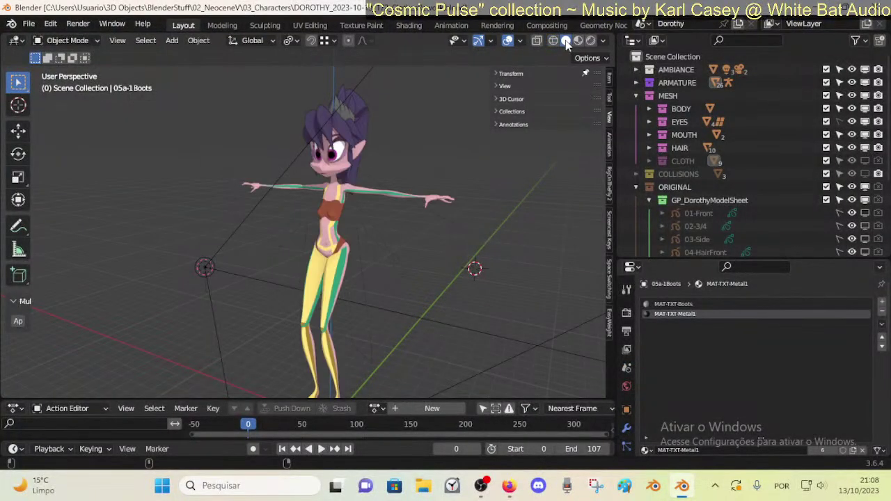
{"action": "scroll", "coordinate": [731, 164], "scroll_direction": "down", "scroll_amount": 4}
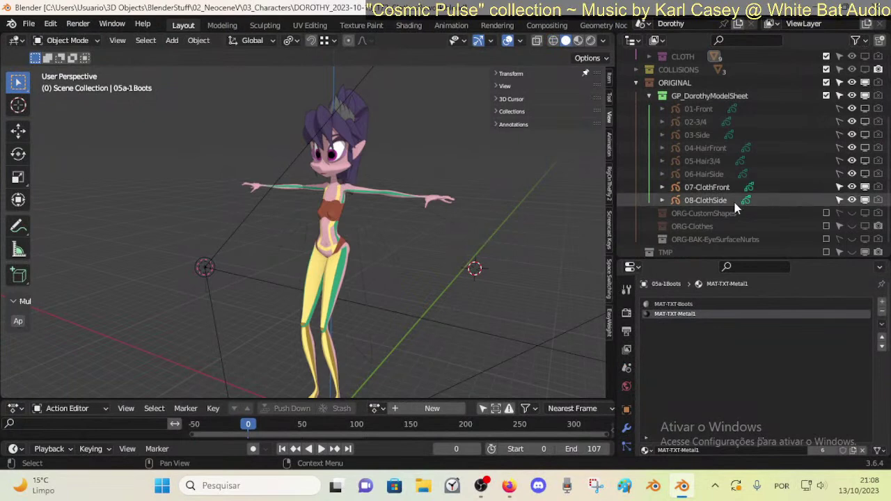
{"action": "left_click", "coordinate": [712, 199]}
{"action": "left_click", "coordinate": [716, 188]}
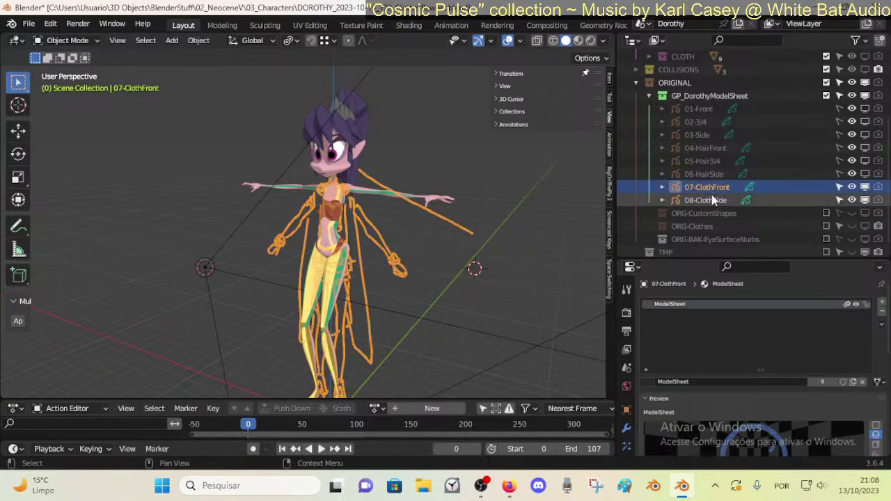
{"action": "left_click", "coordinate": [712, 195]}
{"action": "key", "text": "h"}
{"action": "left_click", "coordinate": [712, 186]}
{"action": "key", "text": "h"}
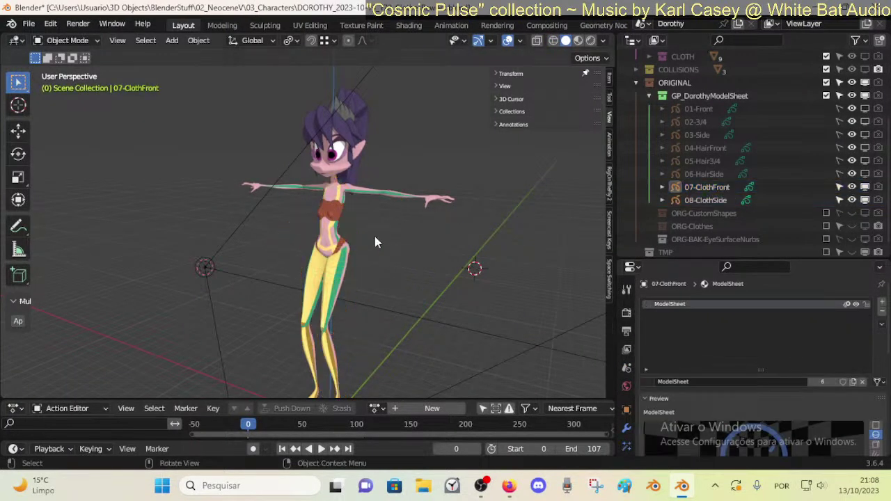
- Select the 07-ClothFront drawing in the viewport and compare its outlines with the front of the character's body
{"action": "middle_click_drag", "start_coordinate": [363, 236], "coordinate": [426, 274]}
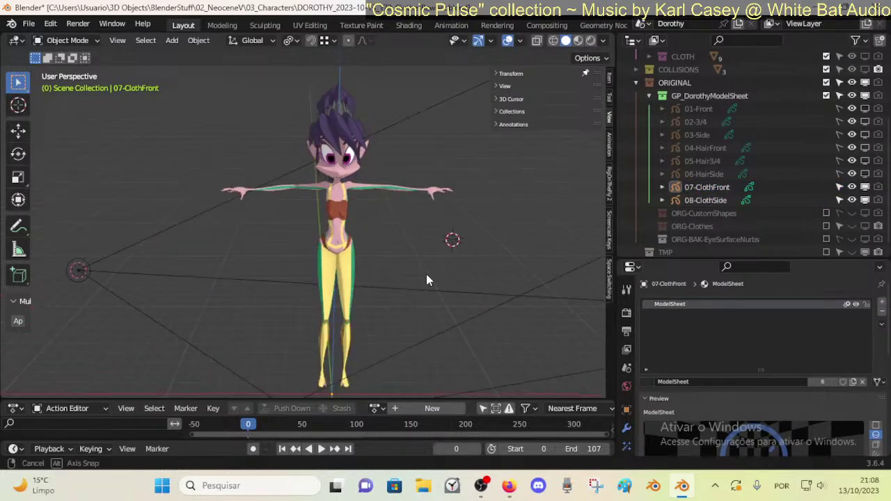
{"action": "scroll", "coordinate": [426, 273], "scroll_direction": "up", "scroll_amount": 4}
{"action": "left_click", "coordinate": [407, 221]}
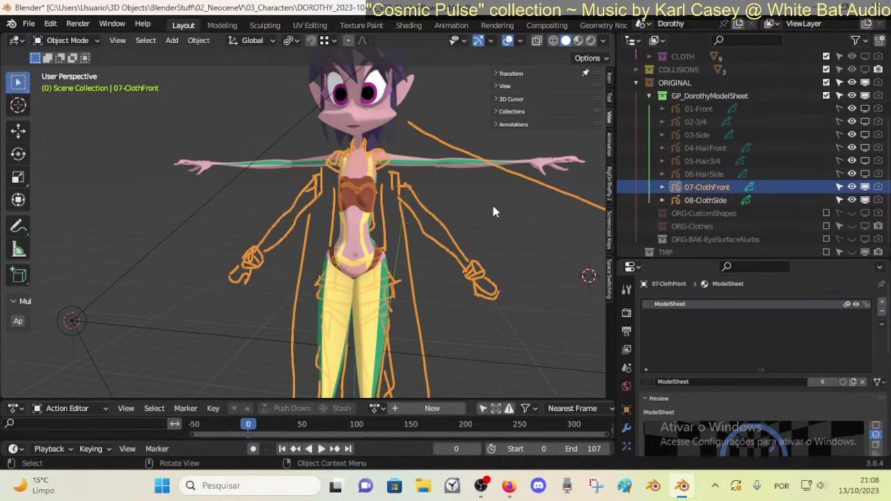
{"action": "mouse_move", "coordinate": [493, 213]}
{"action": "middle_mouse_down"}
{"action": "mouse_move", "coordinate": [376, 208]}
{"action": "mouse_move", "coordinate": [446, 218]}
{"action": "mouse_move", "coordinate": [351, 287]}
{"action": "mouse_move", "coordinate": [305, 241]}
{"action": "mouse_move", "coordinate": [330, 251]}
{"action": "middle_mouse_up"}
{"action": "key", "text": "h"}
{"action": "key", "text": "ctrl+z"}
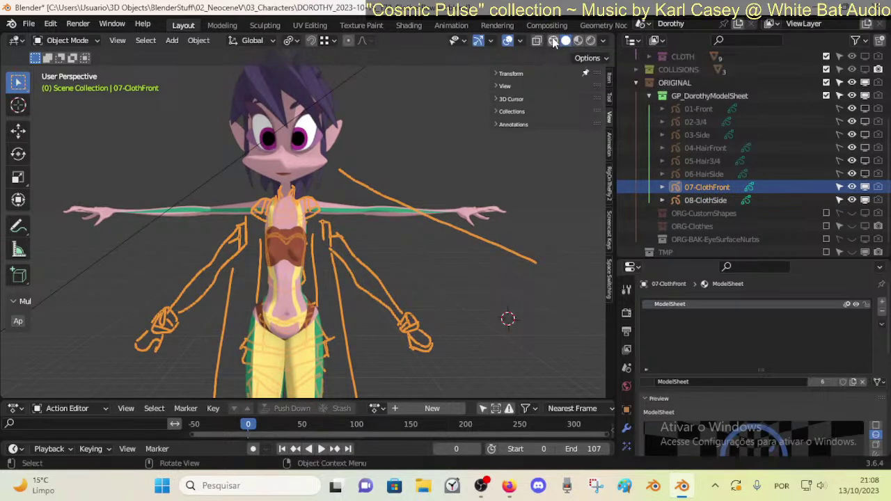
- Switch to Wireframe shading and select the 08-ClothSide drawing in right orthographic view to check it against the body
{"action": "left_click", "coordinate": [554, 41]}
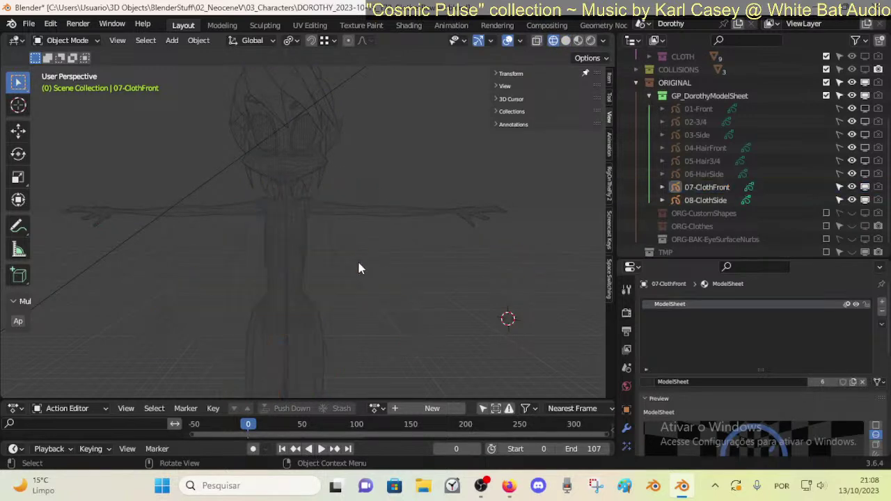
{"action": "left_click", "coordinate": [720, 202]}
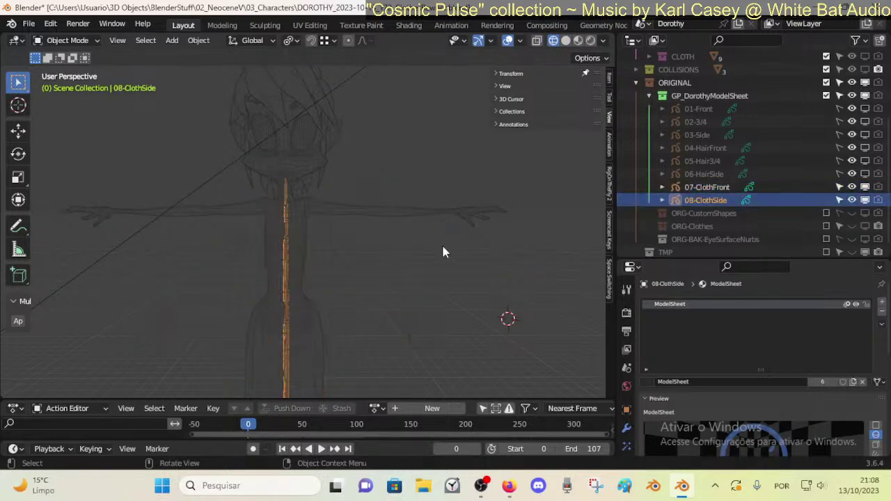
{"action": "left_click", "coordinate": [333, 261]}
{"action": "key", "text": "KP_3"}
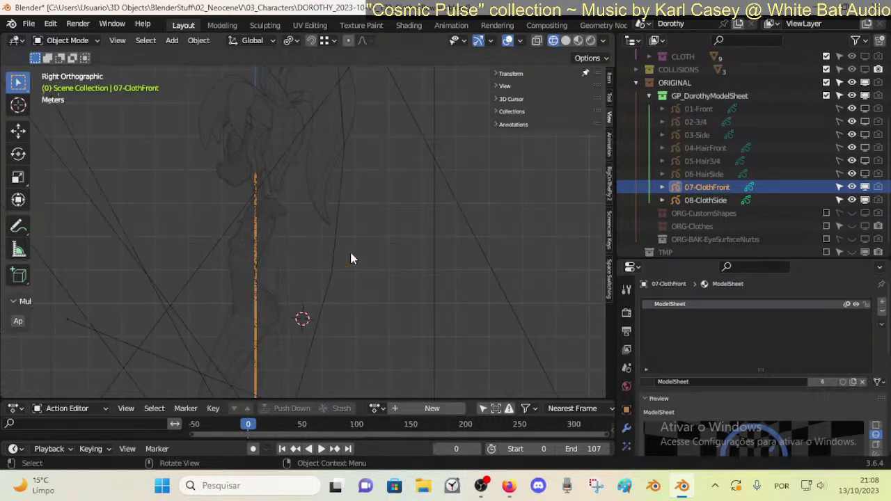
{"action": "left_click", "coordinate": [283, 246]}
{"action": "left_click", "coordinate": [266, 247]}
{"action": "left_click", "coordinate": [276, 254]}
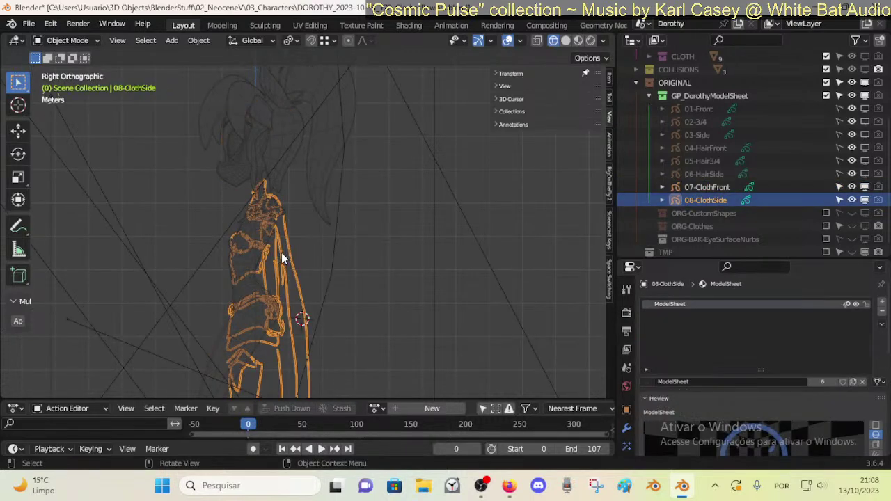
- Select the 07-ClothFront drawing in front orthographic view and examine it against the body from the legs up to the collar
{"action": "key", "text": "KP_1"}
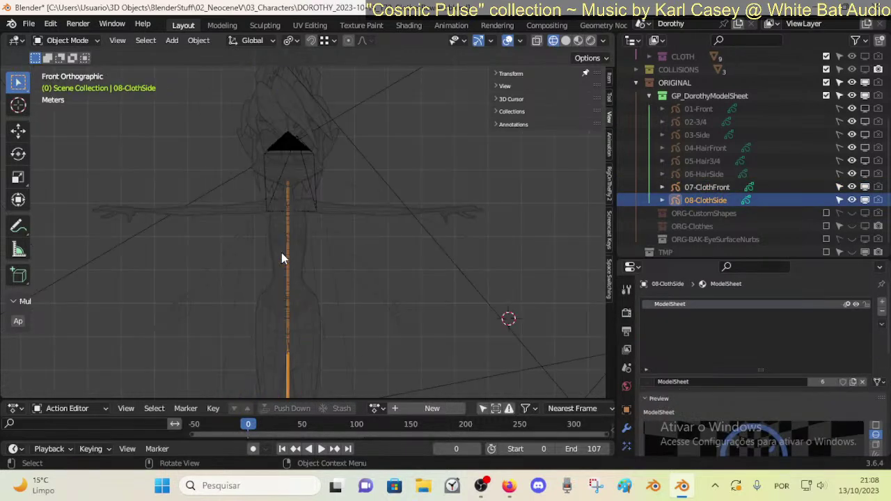
{"action": "left_click", "coordinate": [332, 261], "text": "shift"}
{"action": "scroll", "coordinate": [392, 272], "scroll_direction": "down", "scroll_amount": 1}
{"action": "scroll", "coordinate": [375, 282], "scroll_direction": "up", "scroll_amount": 2}
{"action": "key", "text": "alt+a"}
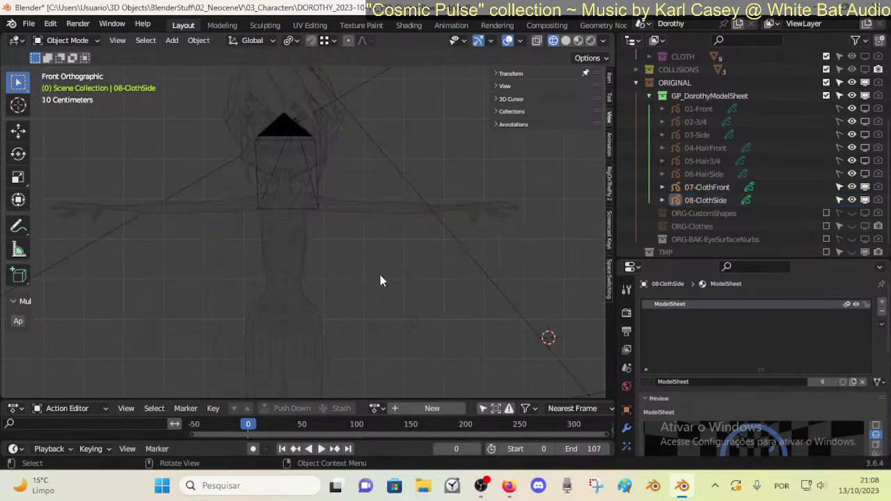
{"action": "scroll", "coordinate": [321, 262], "scroll_direction": "down", "scroll_amount": 3}
{"action": "left_click", "coordinate": [330, 265]}
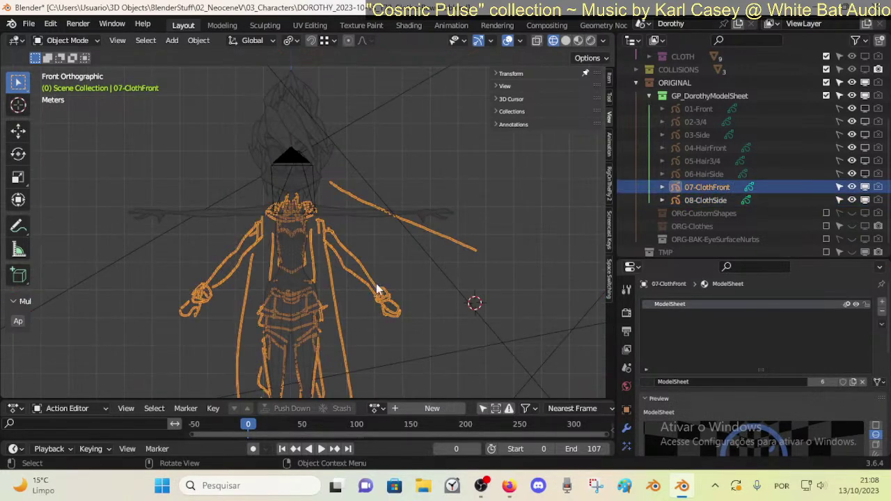
{"action": "middle_click_drag", "start_coordinate": [376, 286], "coordinate": [379, 179], "text": "shift"}
{"action": "scroll", "coordinate": [377, 209], "scroll_direction": "down", "scroll_amount": 2}
{"action": "middle_click_drag", "start_coordinate": [373, 284], "coordinate": [366, 249], "text": "shift"}
{"action": "scroll", "coordinate": [365, 248], "scroll_direction": "up", "scroll_amount": 4}
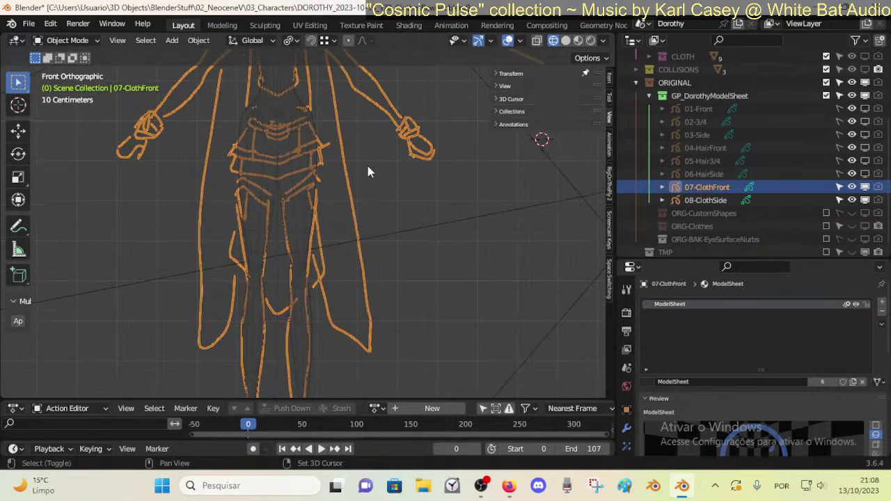
{"action": "middle_click_drag", "start_coordinate": [310, 308], "coordinate": [357, 316], "text": "shift"}
{"action": "middle_click_drag", "start_coordinate": [404, 78], "coordinate": [418, 222], "text": "shift"}
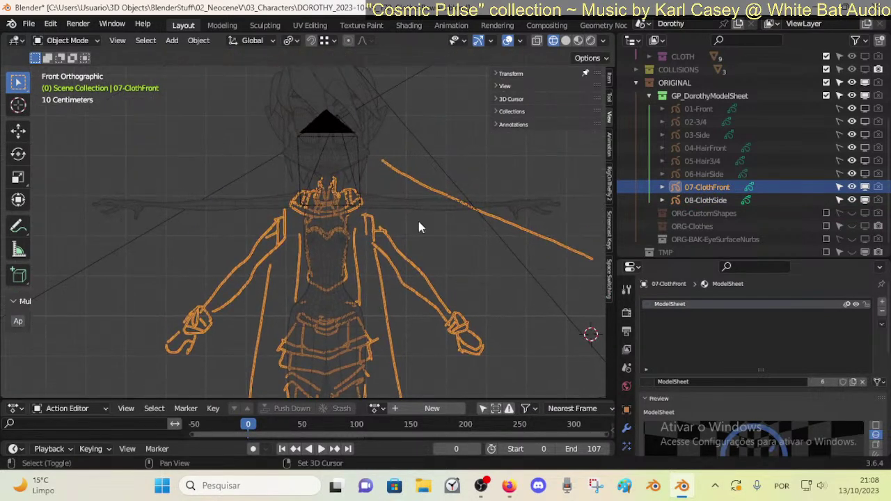
- Toggle the selection of the 07-ClothFront drawing to compare it with the upper body, and save the file
{"action": "scroll", "coordinate": [496, 199], "scroll_direction": "up", "scroll_amount": 2}
{"action": "left_click", "coordinate": [500, 210]}
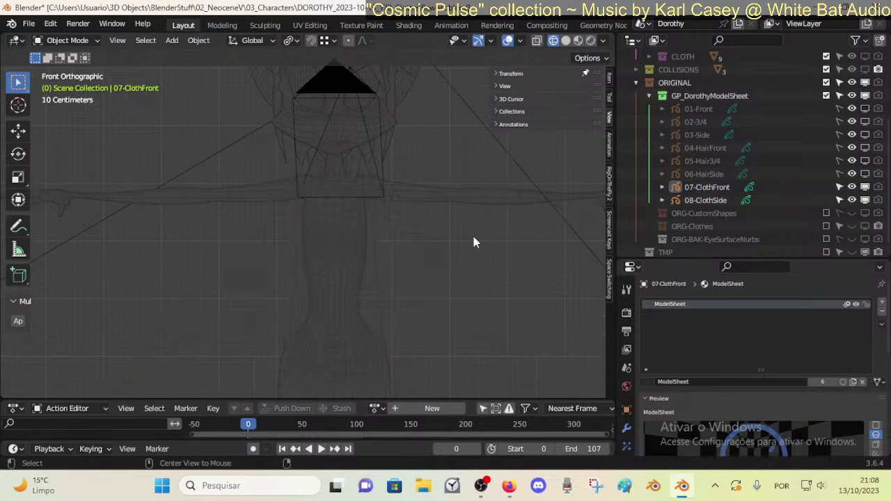
{"action": "left_click", "coordinate": [437, 250]}
{"action": "left_click", "coordinate": [476, 241]}
{"action": "left_click", "coordinate": [427, 247]}
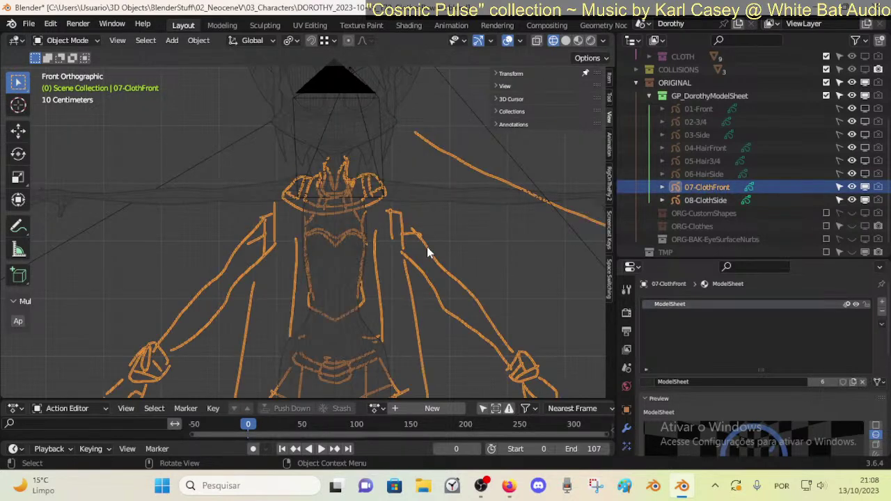
{"action": "scroll", "coordinate": [427, 246], "scroll_direction": "down", "scroll_amount": 2}
{"action": "key", "text": "ctrl+s"}
{"action": "scroll", "coordinate": [405, 247], "scroll_direction": "up", "scroll_amount": 3}
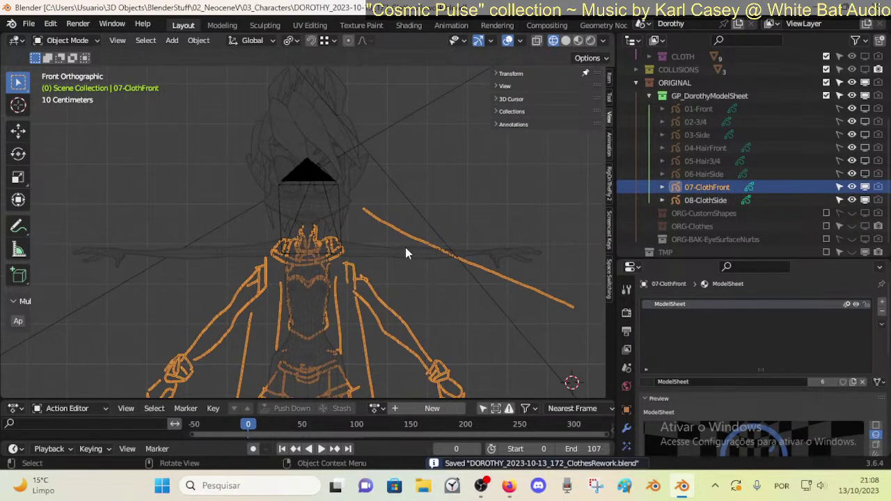
- Exclude the AMBIANCE collection from the view layer and save the file
{"action": "scroll", "coordinate": [696, 126], "scroll_direction": "up", "scroll_amount": 4}
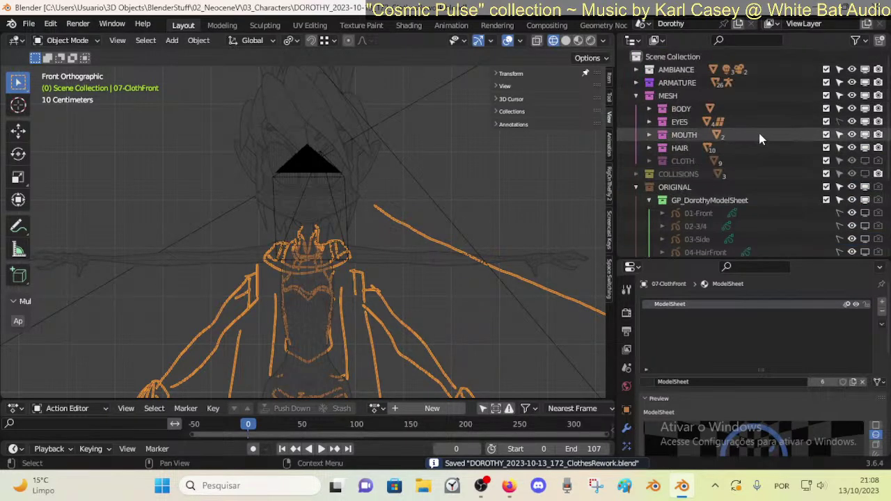
{"action": "left_click", "coordinate": [827, 70]}
{"action": "scroll", "coordinate": [412, 271], "scroll_direction": "down", "scroll_amount": 3}
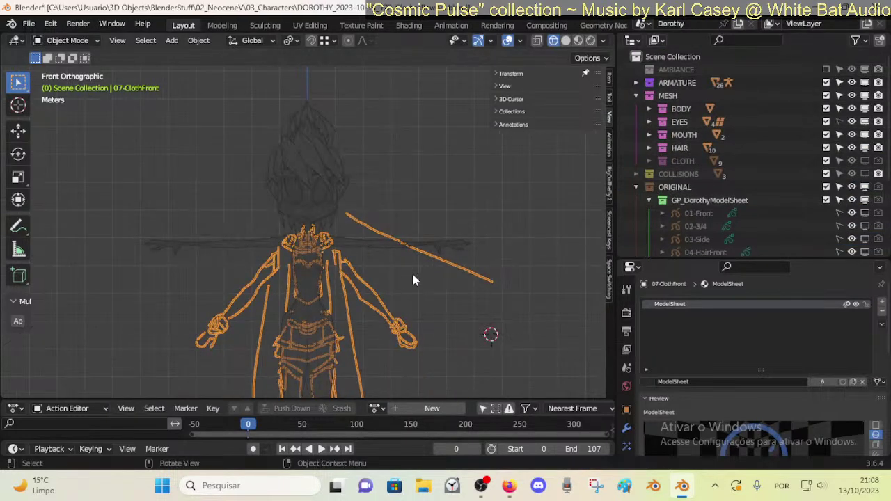
{"action": "key", "text": "h"}
{"action": "scroll", "coordinate": [394, 275], "scroll_direction": "up", "scroll_amount": 3}
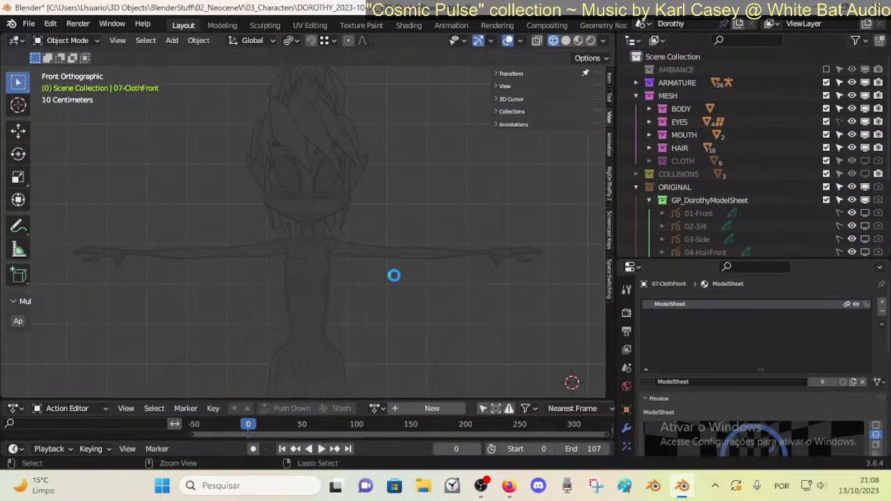
{"action": "key", "text": "ctrl+s"}
{"action": "scroll", "coordinate": [381, 250], "scroll_direction": "up", "scroll_amount": 2}
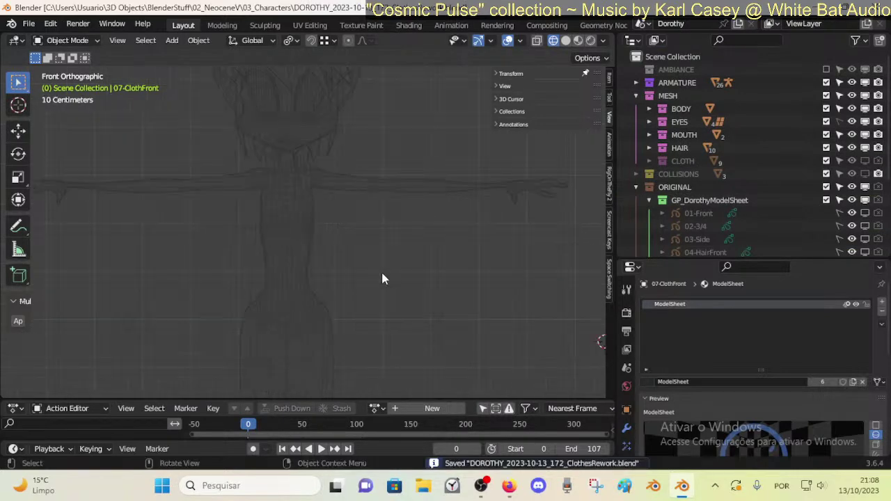
- Bring the 07-ClothFront drawing back highlighted and examine it against the whole body, from the collar to the boots
{"action": "key", "text": "alt+h"}
{"action": "scroll", "coordinate": [402, 286], "scroll_direction": "down", "scroll_amount": 3}
{"action": "middle_click_drag", "start_coordinate": [418, 316], "coordinate": [403, 208], "text": "shift"}
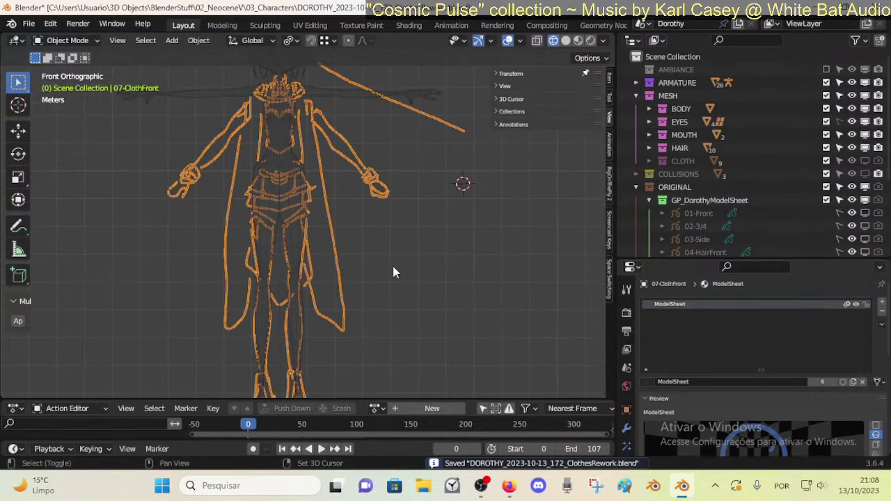
{"action": "middle_click_drag", "start_coordinate": [394, 271], "coordinate": [398, 317], "text": "shift"}
{"action": "scroll", "coordinate": [386, 284], "scroll_direction": "up", "scroll_amount": 5}
{"action": "scroll", "coordinate": [386, 283], "scroll_direction": "down", "scroll_amount": 2}
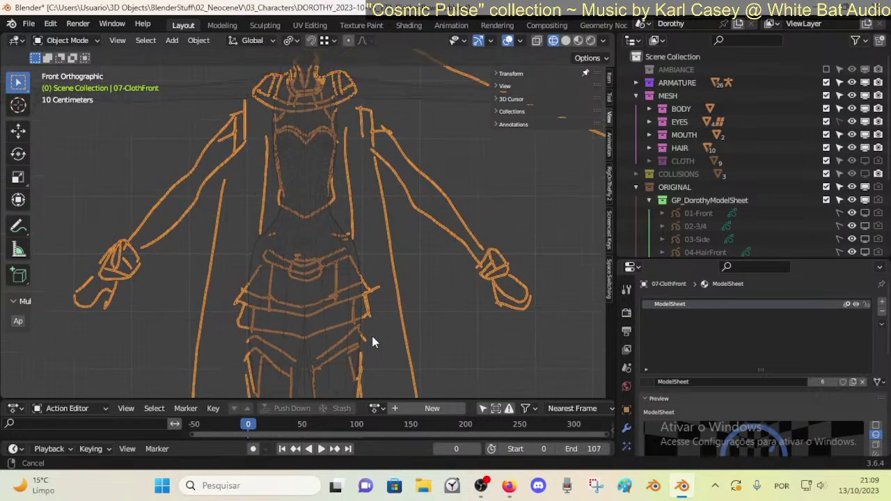
{"action": "scroll", "coordinate": [382, 282], "scroll_direction": "down", "scroll_amount": 1}
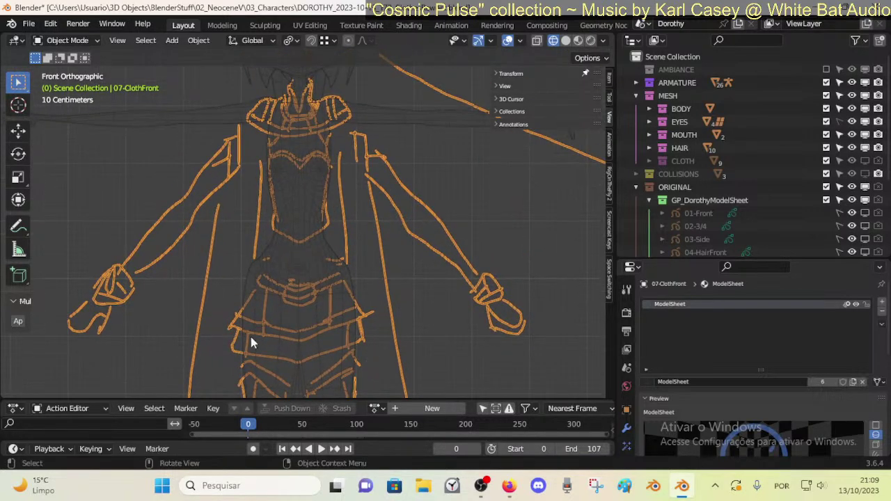
{"action": "scroll", "coordinate": [321, 329], "scroll_direction": "down", "scroll_amount": 3}
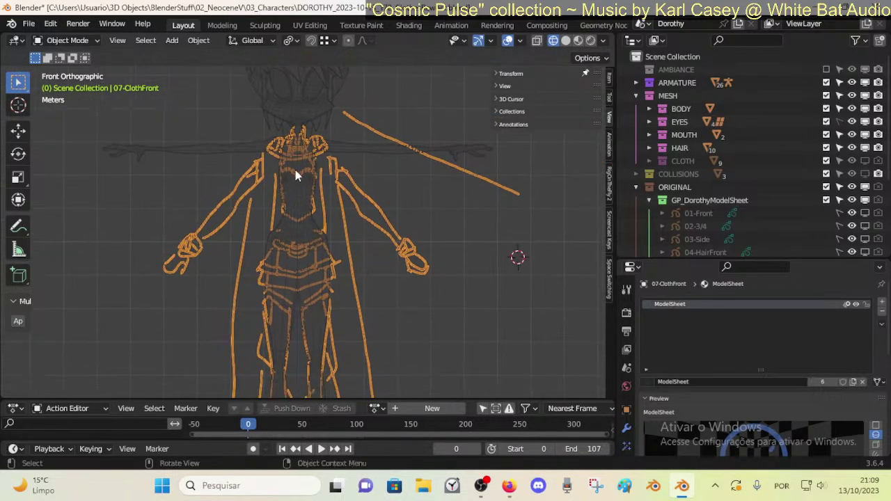
{"action": "middle_click_drag", "start_coordinate": [294, 284], "coordinate": [379, 325], "text": "shift"}
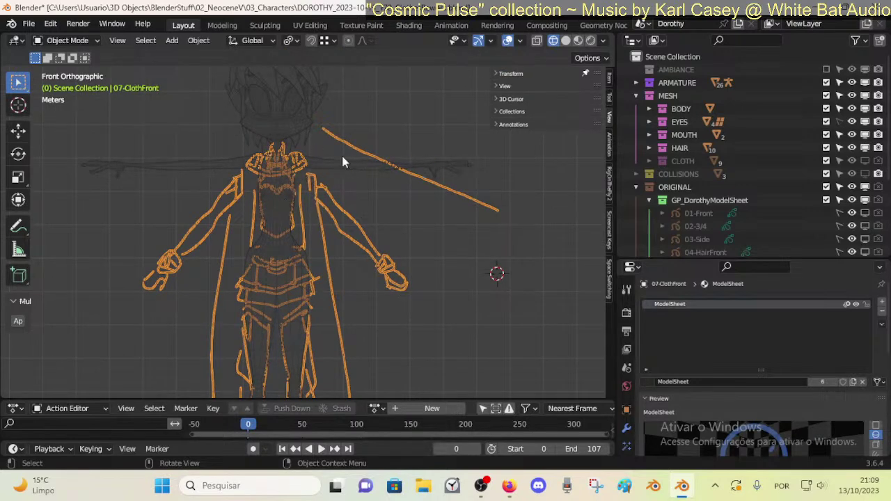
{"action": "middle_click_drag", "start_coordinate": [365, 255], "coordinate": [357, 181], "text": "shift"}
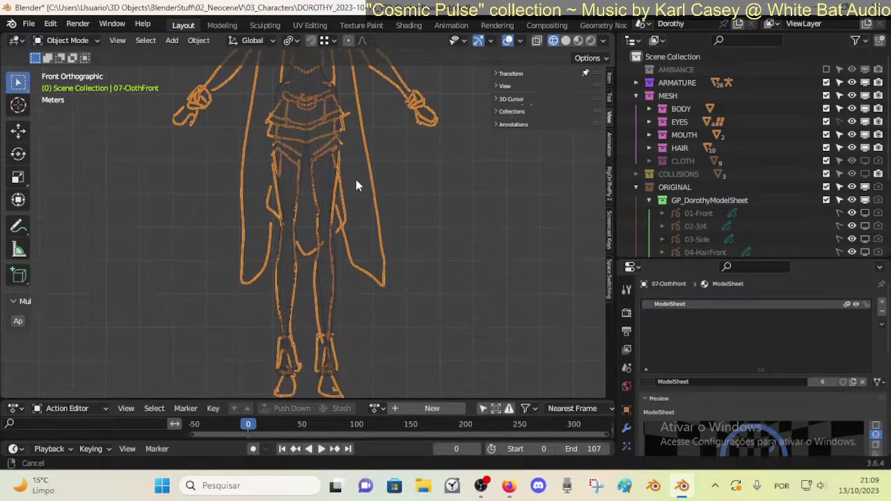
{"action": "middle_click_drag", "start_coordinate": [347, 94], "coordinate": [319, 262], "text": "shift"}
{"action": "scroll", "coordinate": [315, 293], "scroll_direction": "down", "scroll_amount": 3}
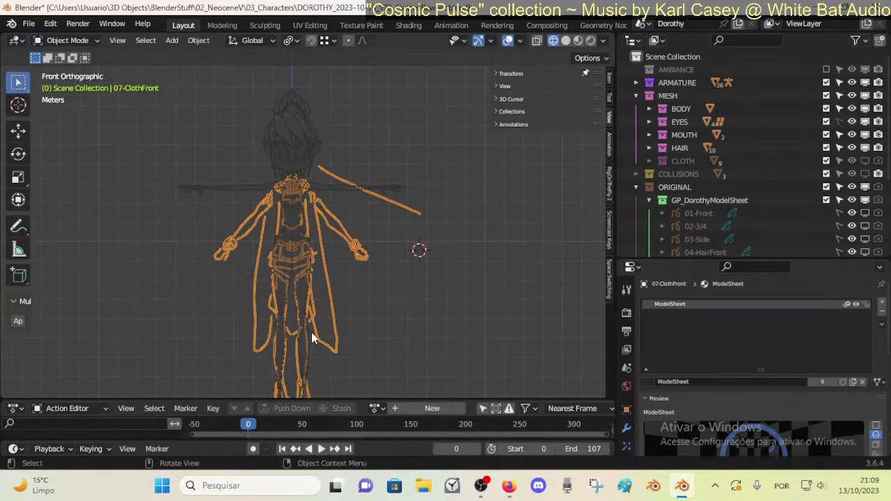
{"action": "middle_click_drag", "start_coordinate": [315, 335], "coordinate": [319, 280], "text": "shift"}
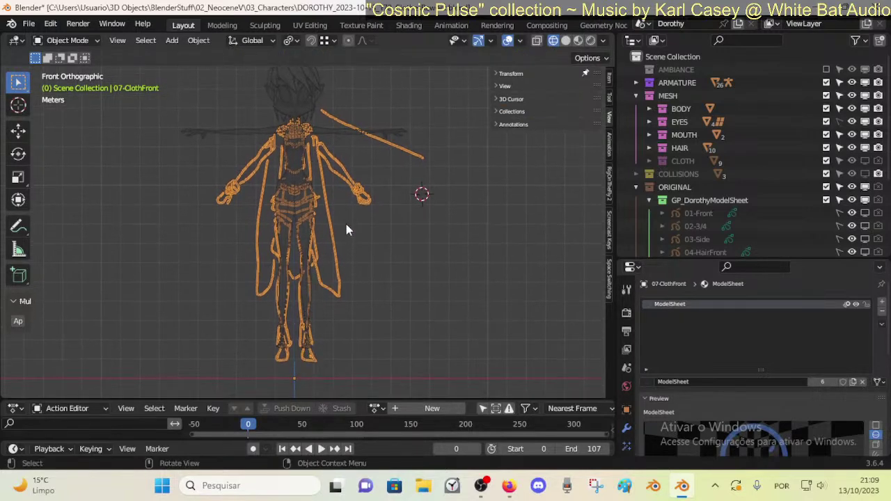
- Select the 00_Body mesh, enter Edit Mode and check its shape in right and front orthographic views
{"action": "left_click", "coordinate": [323, 125]}
{"action": "key", "text": "Tab"}
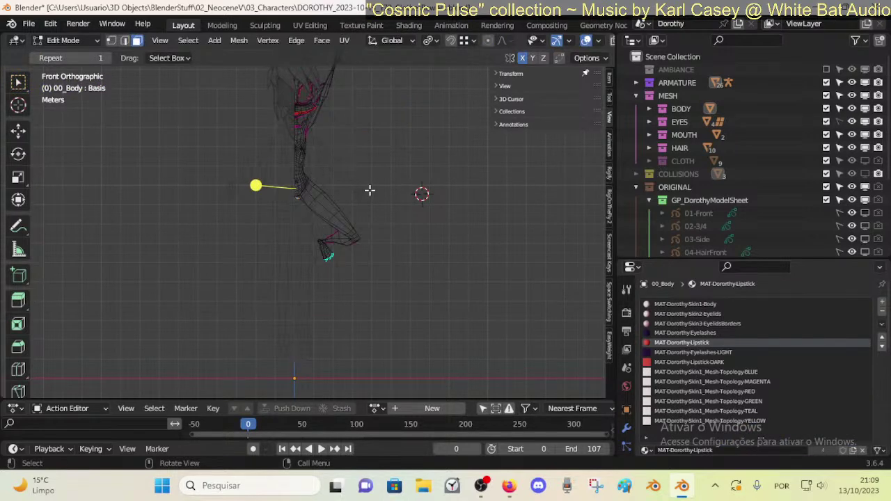
{"action": "middle_click_drag", "start_coordinate": [336, 79], "coordinate": [335, 150], "text": "shift"}
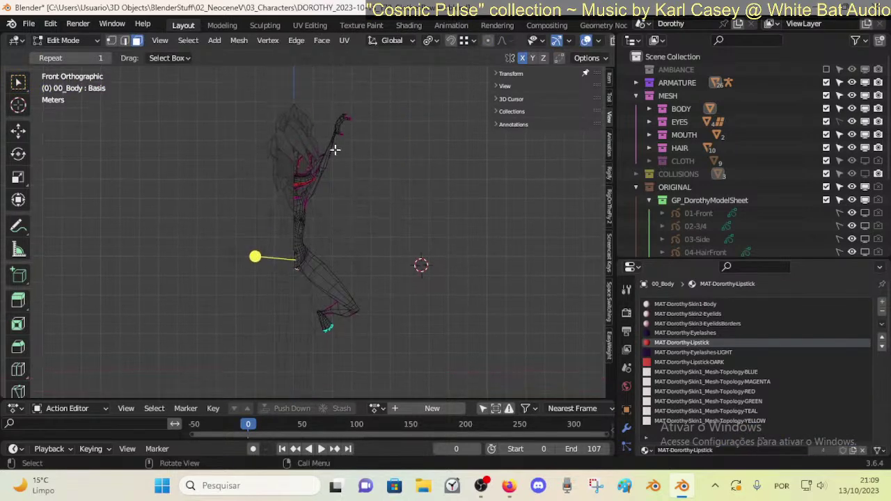
{"action": "key", "text": "KP_Decimal"}
{"action": "key", "text": "KP_3"}
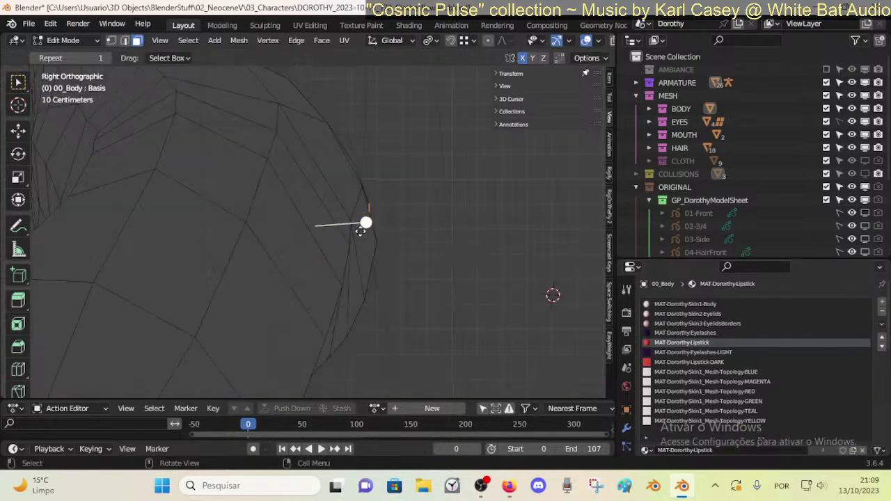
{"action": "scroll", "coordinate": [362, 234], "scroll_direction": "down", "scroll_amount": 5}
{"action": "scroll", "coordinate": [362, 233], "scroll_direction": "down", "scroll_amount": 6}
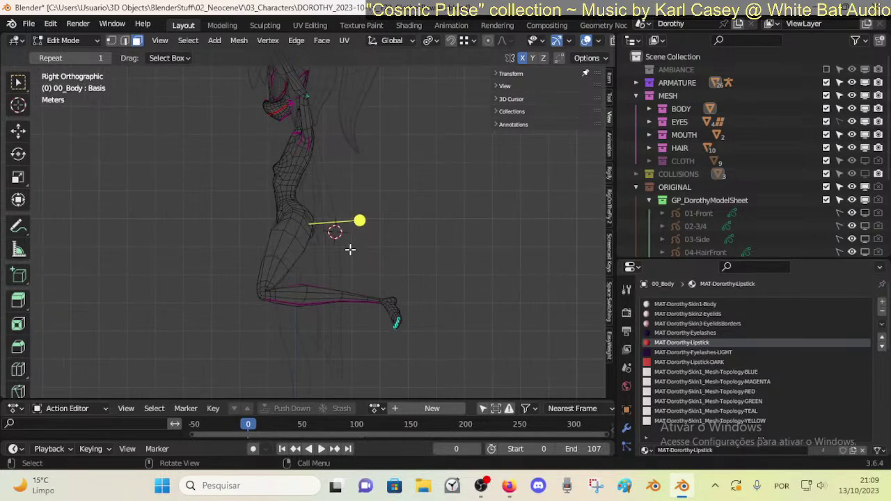
{"action": "scroll", "coordinate": [350, 249], "scroll_direction": "down", "scroll_amount": 2}
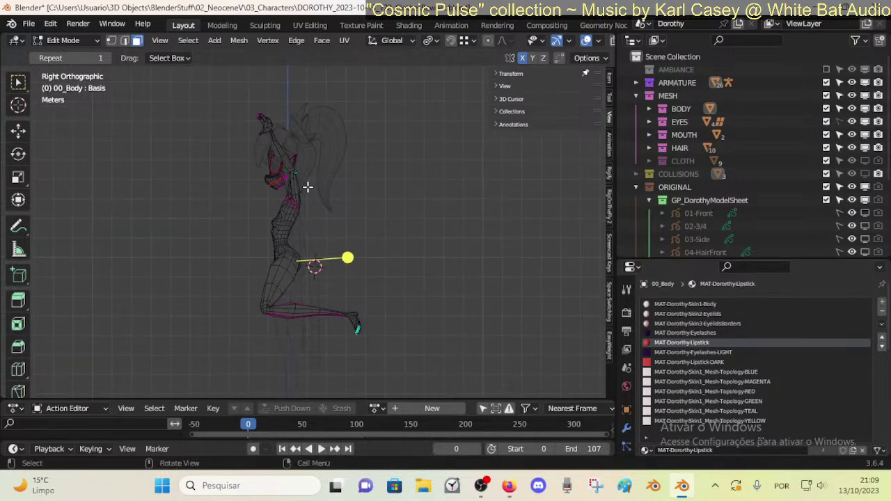
{"action": "key", "text": "KP_1"}
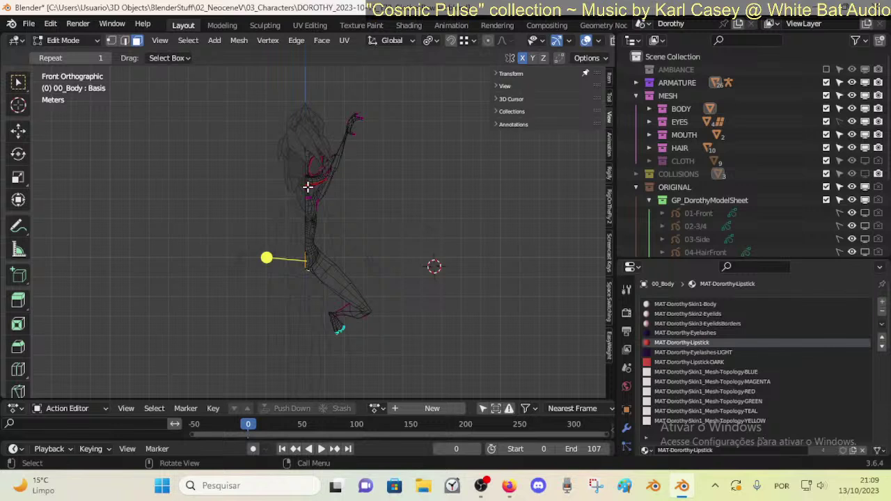
- Select face loops around the top of the thigh to check where the leg meets the hip, and clear the selection
{"action": "scroll", "coordinate": [338, 267], "scroll_direction": "up", "scroll_amount": 3}
{"action": "middle_click_drag", "start_coordinate": [358, 331], "coordinate": [347, 157], "text": "shift"}
{"action": "middle_click_drag", "start_coordinate": [342, 230], "coordinate": [344, 213], "text": "shift"}
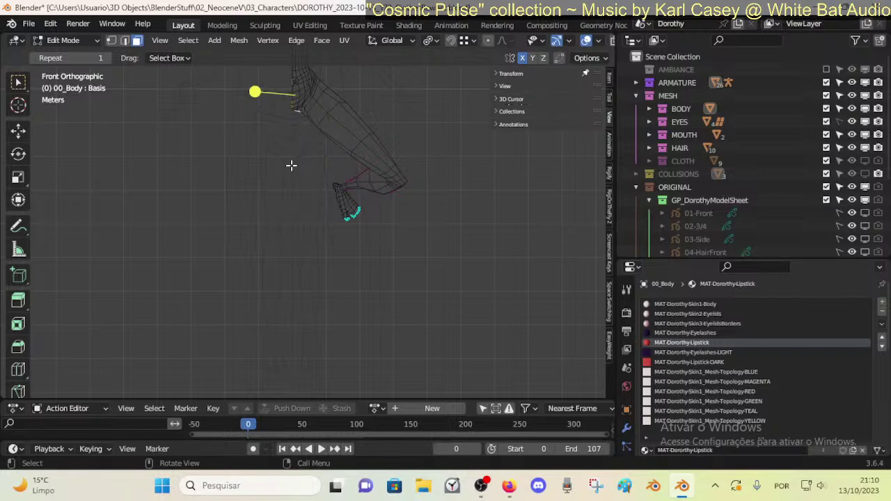
{"action": "middle_click_drag", "start_coordinate": [291, 165], "coordinate": [339, 273]}
{"action": "scroll", "coordinate": [328, 230], "scroll_direction": "up", "scroll_amount": 3}
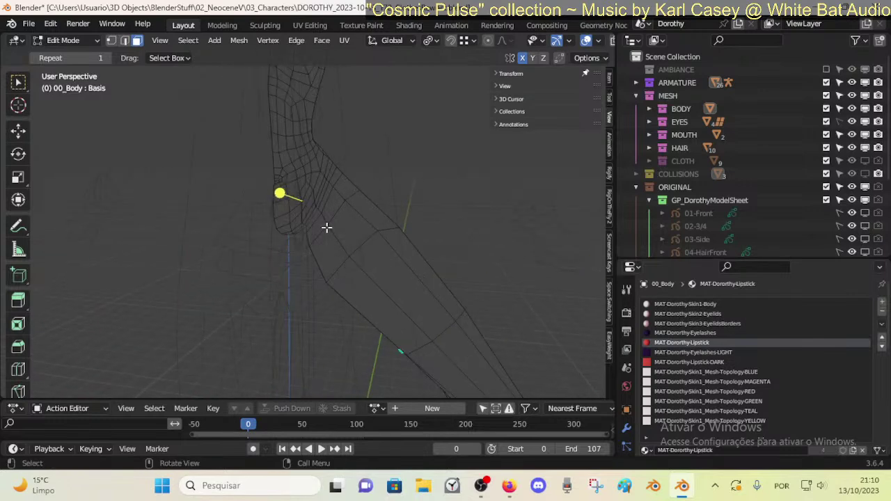
{"action": "left_click", "coordinate": [325, 222]}
{"action": "middle_click_drag", "start_coordinate": [325, 221], "coordinate": [354, 199]}
{"action": "key", "text": "alt+a"}
{"action": "left_click", "coordinate": [340, 197], "text": "alt+shift"}
{"action": "key", "text": "alt+a"}
{"action": "left_click", "coordinate": [353, 222], "text": "alt"}
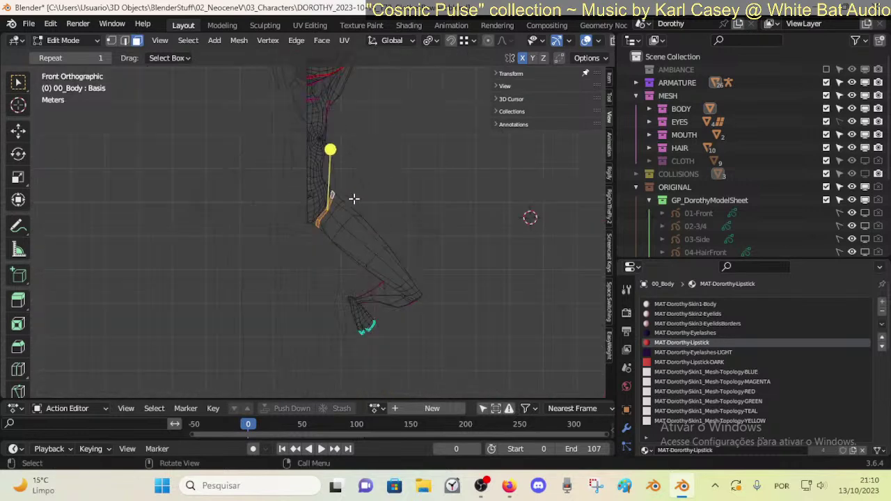
{"action": "key", "text": "alt+a"}
- Examine the bent leg and foot of the body mesh in front and right orthographic views
{"action": "middle_click_drag", "start_coordinate": [378, 293], "coordinate": [353, 216], "text": "shift"}
{"action": "scroll", "coordinate": [344, 254], "scroll_direction": "down", "scroll_amount": 2}
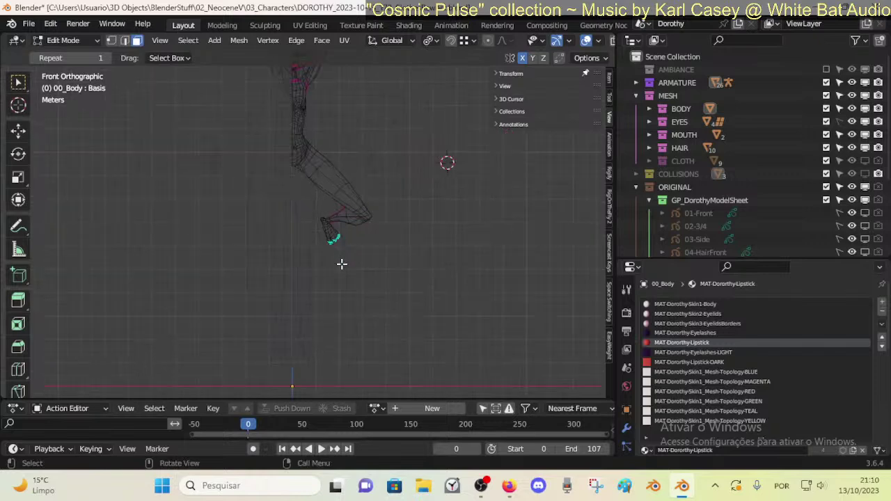
{"action": "scroll", "coordinate": [344, 257], "scroll_direction": "up", "scroll_amount": 1}
{"action": "scroll", "coordinate": [348, 189], "scroll_direction": "up", "scroll_amount": 2}
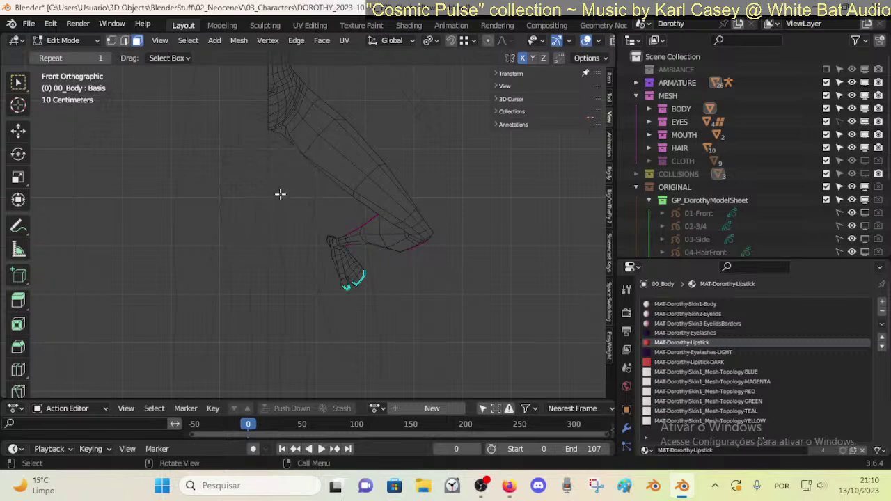
{"action": "scroll", "coordinate": [284, 227], "scroll_direction": "down", "scroll_amount": 3}
{"action": "scroll", "coordinate": [284, 227], "scroll_direction": "up", "scroll_amount": 3}
{"action": "key", "text": "KP_3"}
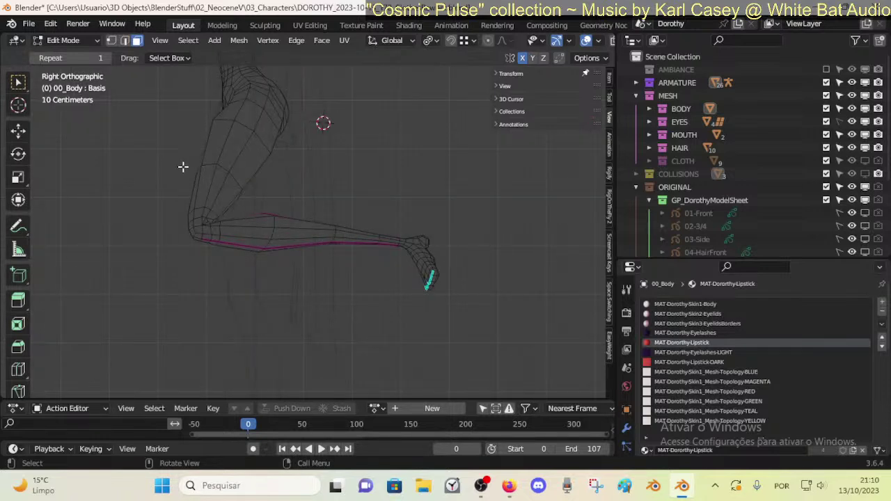
{"action": "middle_click_drag", "start_coordinate": [254, 341], "coordinate": [257, 198], "text": "shift"}
{"action": "middle_click_drag", "start_coordinate": [283, 283], "coordinate": [272, 227], "text": "shift"}
{"action": "middle_click_drag", "start_coordinate": [292, 132], "coordinate": [303, 326], "text": "shift"}
{"action": "middle_click_drag", "start_coordinate": [285, 252], "coordinate": [282, 109], "text": "shift"}
{"action": "middle_click_drag", "start_coordinate": [289, 359], "coordinate": [283, 283], "text": "shift"}
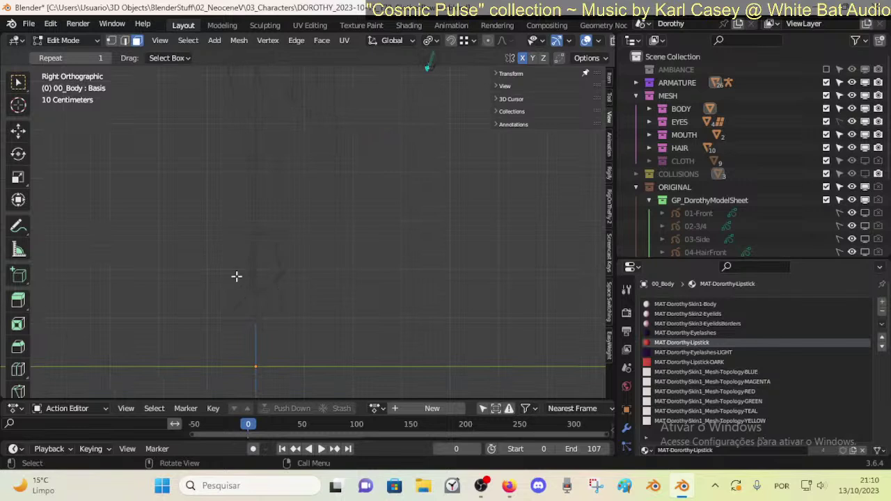
{"action": "scroll", "coordinate": [251, 247], "scroll_direction": "up", "scroll_amount": 3, "text": "shift"}
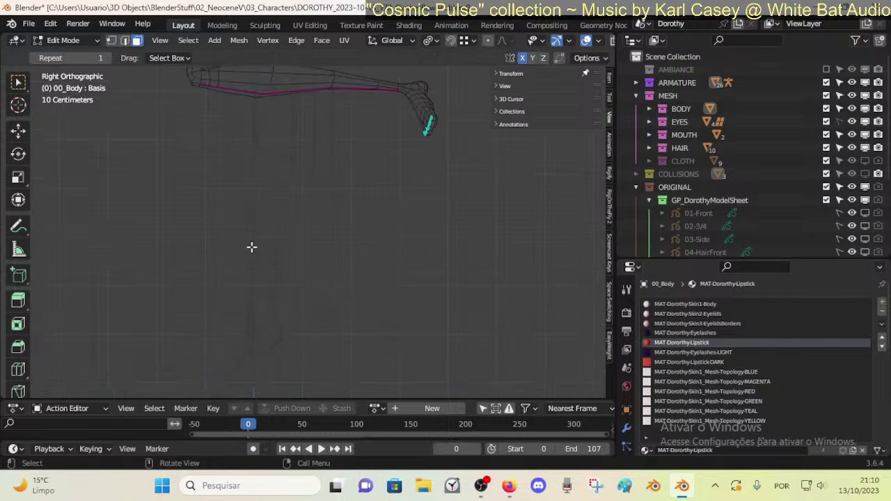
- Show the CLOTH collection in the viewport and examine the legwear and boots from the front
{"action": "key", "text": "KP_1"}
{"action": "scroll", "coordinate": [251, 247], "scroll_direction": "down", "scroll_amount": 4}
{"action": "scroll", "coordinate": [319, 254], "scroll_direction": "up", "scroll_amount": 2}
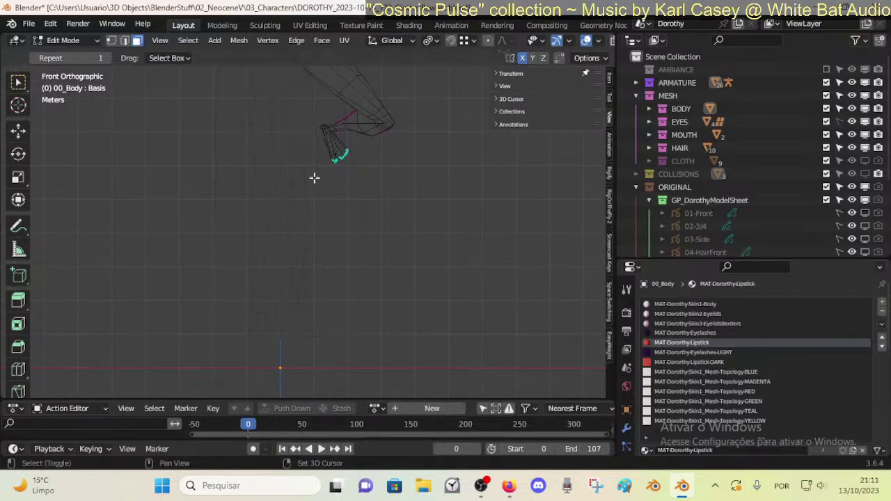
{"action": "scroll", "coordinate": [314, 209], "scroll_direction": "up", "scroll_amount": 4, "text": "shift"}
{"action": "scroll", "coordinate": [312, 208], "scroll_direction": "down", "scroll_amount": 3, "text": "shift"}
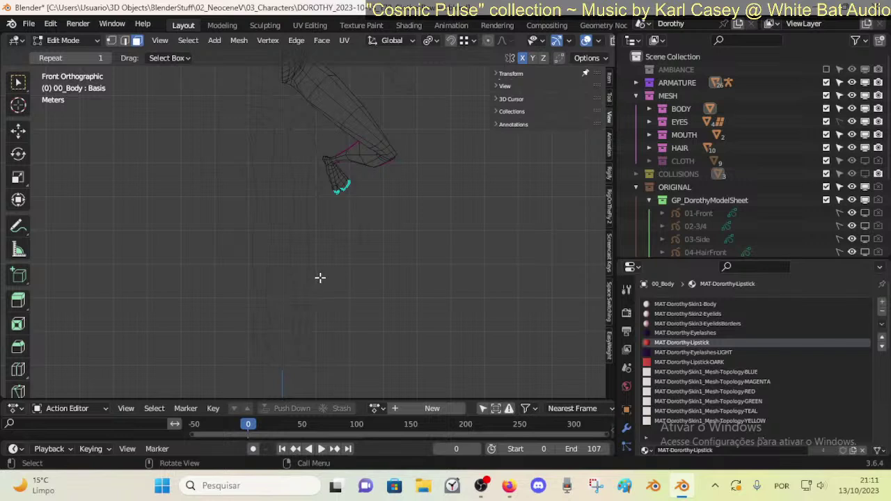
{"action": "left_click", "coordinate": [863, 161]}
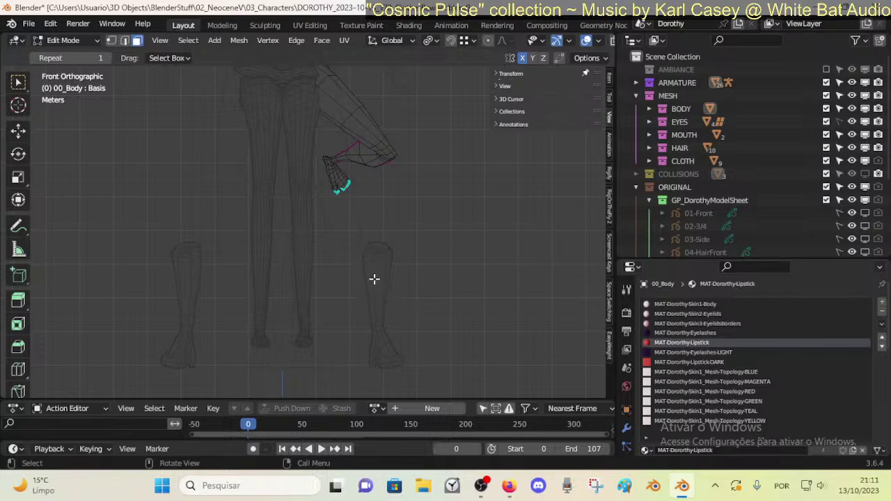
{"action": "scroll", "coordinate": [372, 203], "scroll_direction": "down", "scroll_amount": 3}
{"action": "scroll", "coordinate": [372, 203], "scroll_direction": "up", "scroll_amount": 3}
{"action": "middle_click_drag", "start_coordinate": [427, 264], "coordinate": [376, 321]}
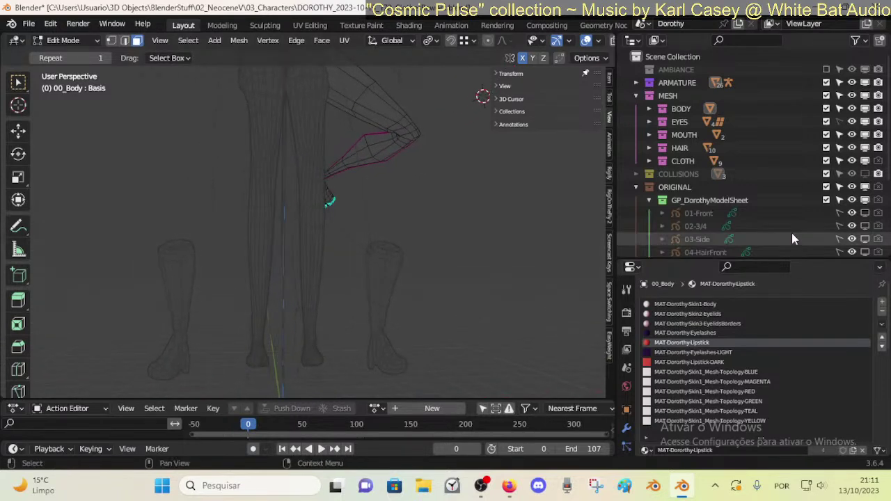
- Disable the CLOTH collection in the viewport and return to the front orthographic view of the whole body mesh
{"action": "left_click", "coordinate": [865, 161]}
{"action": "middle_click_drag", "start_coordinate": [418, 237], "coordinate": [243, 275]}
{"action": "key", "text": "KP_1"}
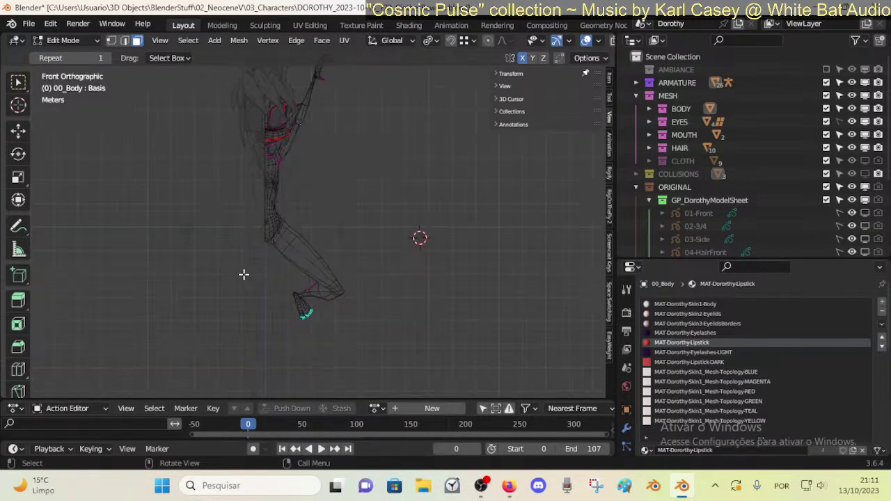
{"action": "scroll", "coordinate": [256, 195], "scroll_direction": "up", "scroll_amount": 3}
{"action": "middle_click_drag", "start_coordinate": [262, 168], "coordinate": [298, 213], "text": "shift"}
{"action": "scroll", "coordinate": [299, 214], "scroll_direction": "down", "scroll_amount": 3}
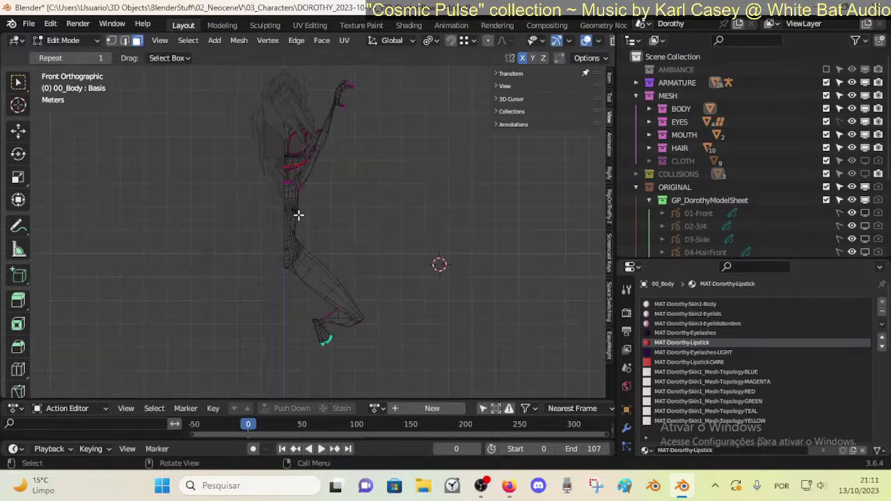
- Leave mesh editing on the body, clear the object selection, and select the front clothing drawing, 07-ClothFront
{"action": "key", "text": "Tab"}
{"action": "key", "text": "alt+a"}
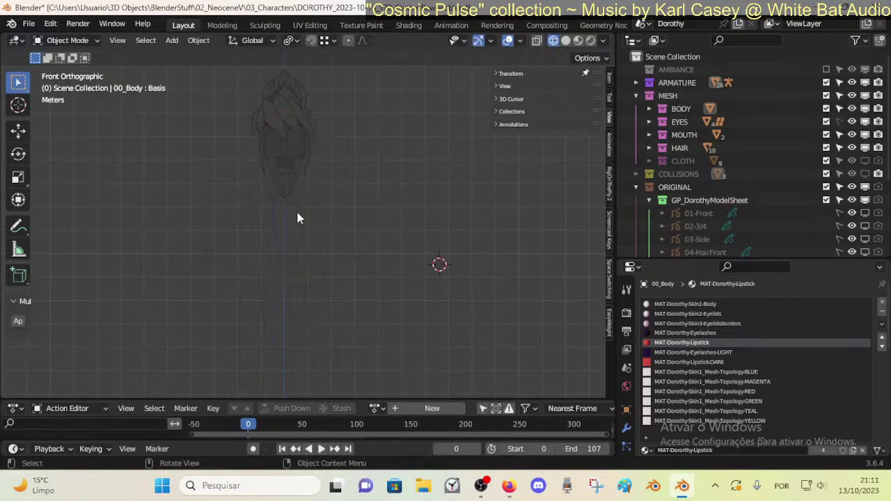
{"action": "scroll", "coordinate": [299, 230], "scroll_direction": "up", "scroll_amount": 3}
{"action": "left_click", "coordinate": [312, 200]}
{"action": "scroll", "coordinate": [332, 208], "scroll_direction": "down", "scroll_amount": 3}
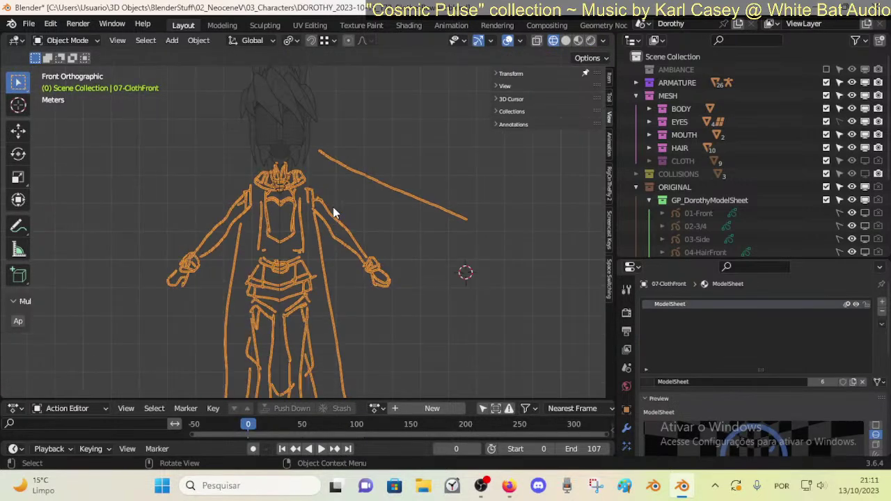
- Examine the front clothing drawing from the collar and bodice down to the skirt, cape and legs
{"action": "middle_click_drag", "start_coordinate": [356, 233], "coordinate": [411, 239], "text": "shift"}
{"action": "scroll", "coordinate": [410, 240], "scroll_direction": "up", "scroll_amount": 4}
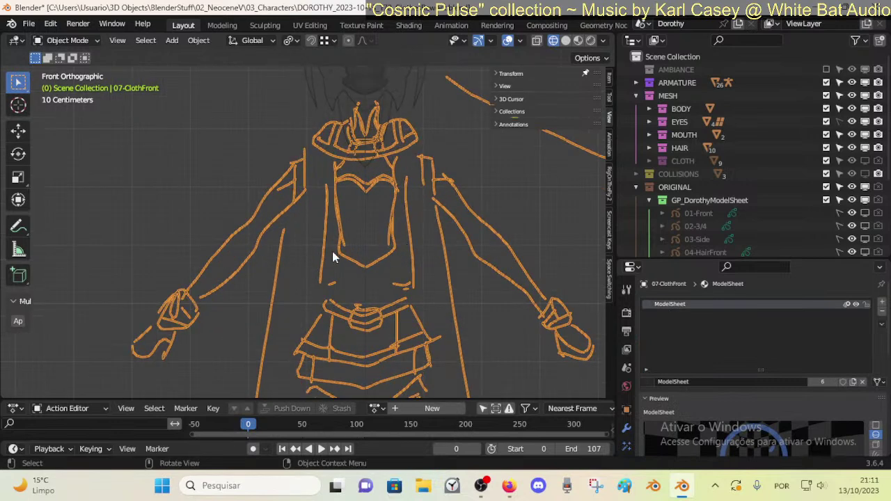
{"action": "middle_click_drag", "start_coordinate": [407, 315], "coordinate": [388, 166], "text": "shift"}
{"action": "scroll", "coordinate": [392, 238], "scroll_direction": "down", "scroll_amount": 1}
{"action": "scroll", "coordinate": [383, 279], "scroll_direction": "down", "scroll_amount": 4}
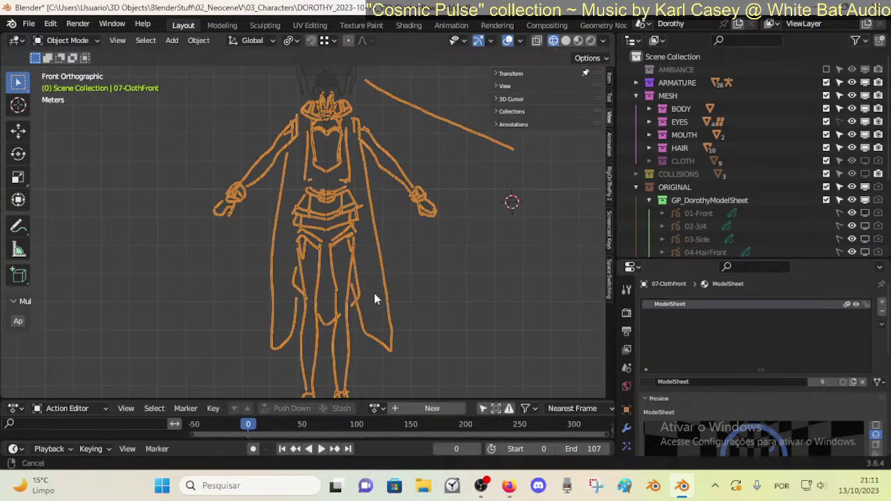
{"action": "scroll", "coordinate": [355, 285], "scroll_direction": "up", "scroll_amount": 5}
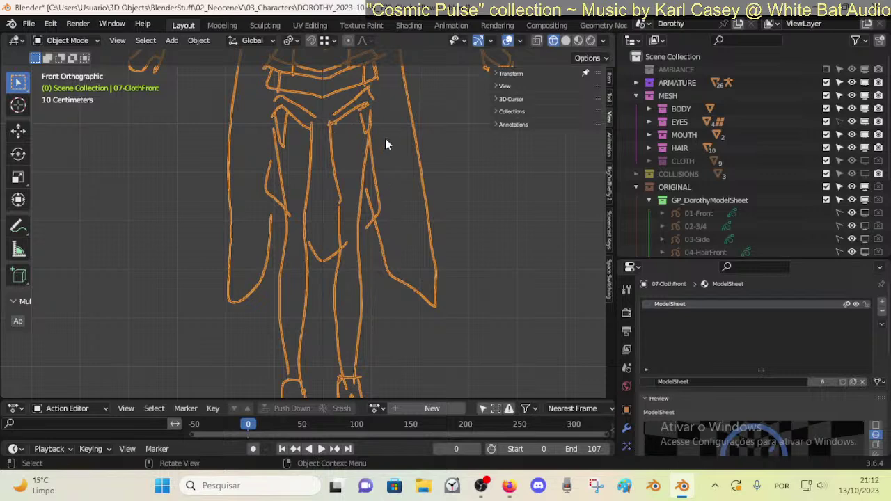
{"action": "scroll", "coordinate": [387, 144], "scroll_direction": "down", "scroll_amount": 3}
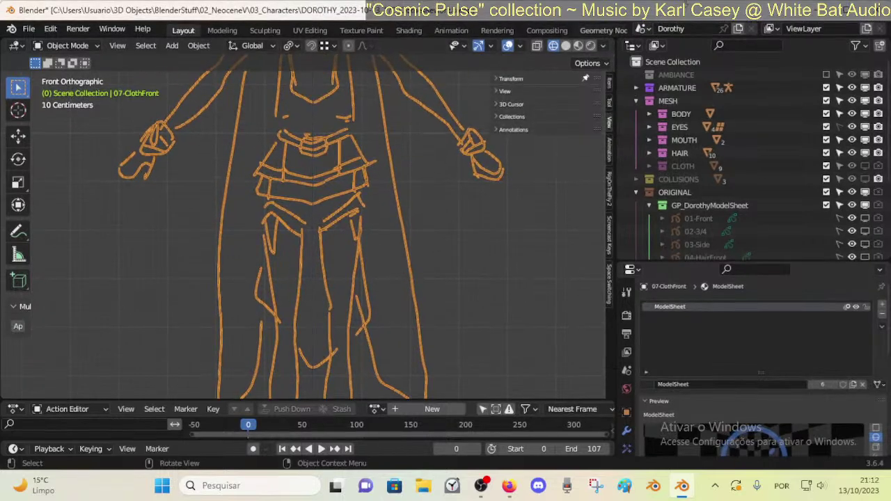
- Restore the maximized Blender window and resize it to leave a narrow strip of the browser's live chat visible beside it
{"action": "left_click", "coordinate": [847, 9]}
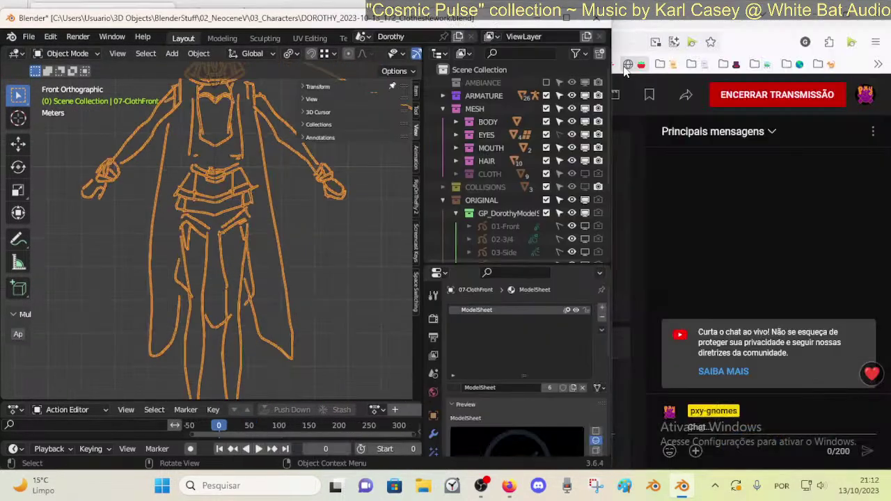
{"action": "left_click_drag", "start_coordinate": [612, 64], "coordinate": [766, 63]}
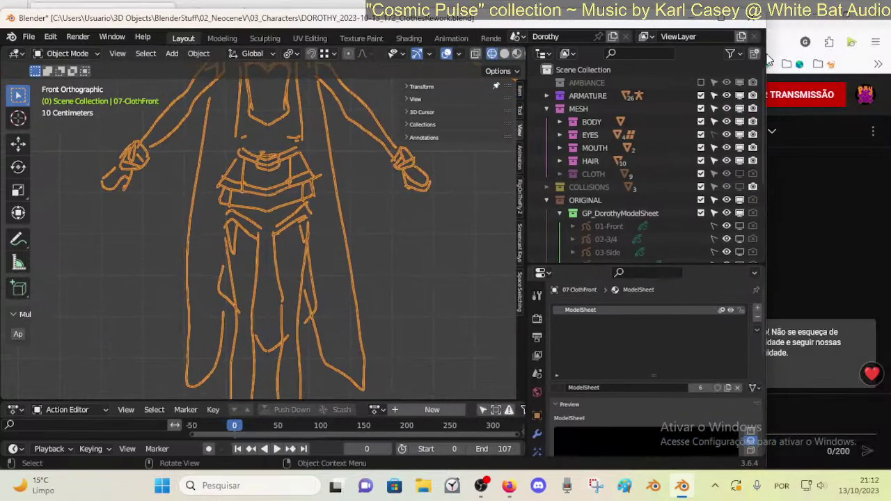
{"action": "left_click_drag", "start_coordinate": [660, 11], "coordinate": [661, 2]}
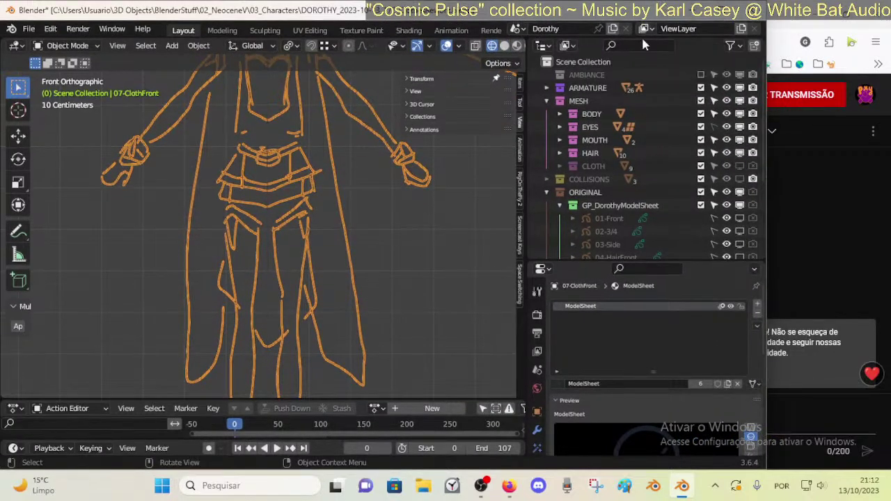
- Examine the bodice, belt and layered skirt in the front clothing drawing, up close and as part of the full outfit
{"action": "scroll", "coordinate": [344, 204], "scroll_direction": "down", "scroll_amount": 4}
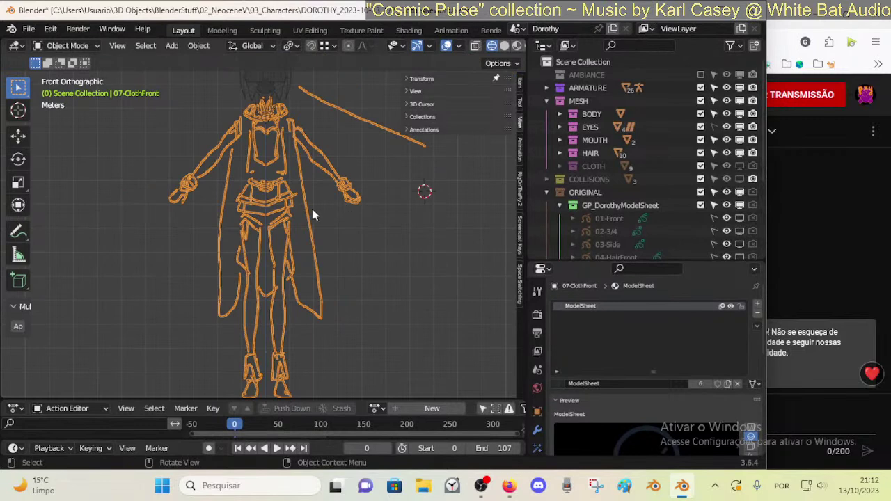
{"action": "scroll", "coordinate": [319, 245], "scroll_direction": "up", "scroll_amount": 5}
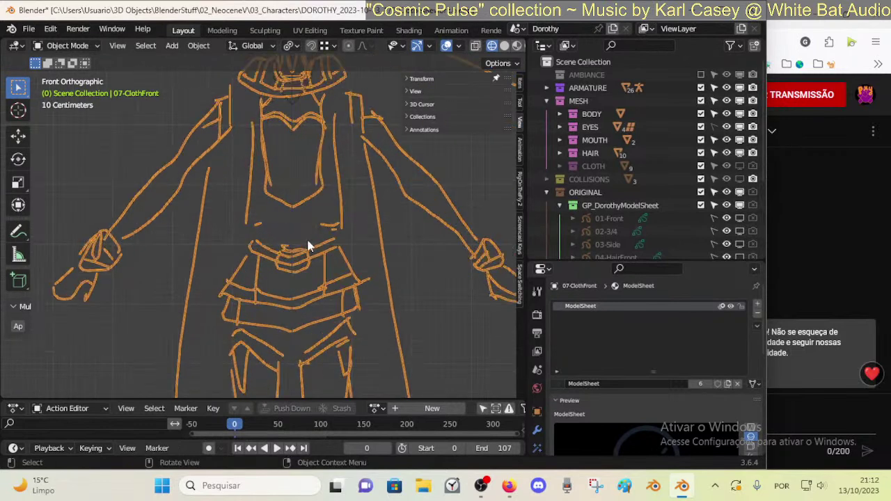
{"action": "scroll", "coordinate": [278, 218], "scroll_direction": "down", "scroll_amount": 1}
{"action": "scroll", "coordinate": [271, 226], "scroll_direction": "up", "scroll_amount": 1}
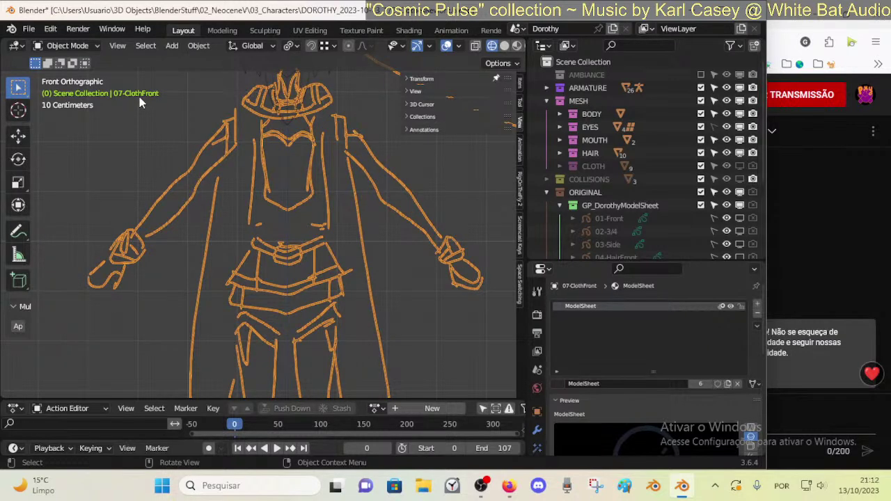
{"action": "scroll", "coordinate": [282, 209], "scroll_direction": "down", "scroll_amount": 3}
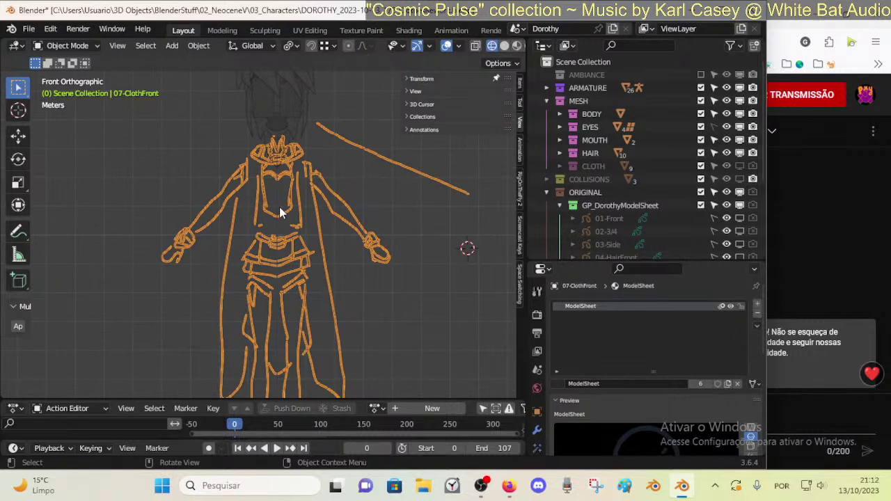
{"action": "scroll", "coordinate": [278, 209], "scroll_direction": "up", "scroll_amount": 5}
{"action": "scroll", "coordinate": [268, 223], "scroll_direction": "down", "scroll_amount": 4}
{"action": "scroll", "coordinate": [257, 238], "scroll_direction": "up", "scroll_amount": 4}
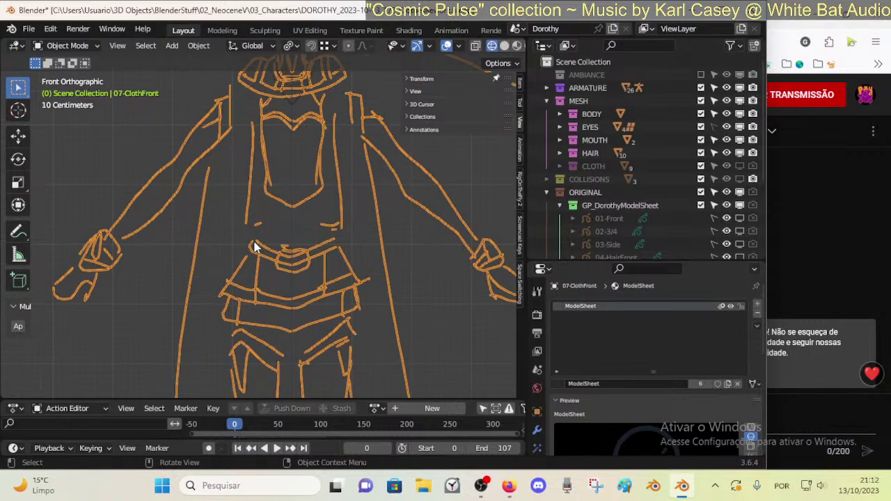
{"action": "scroll", "coordinate": [215, 143], "scroll_direction": "down", "scroll_amount": 4}
{"action": "scroll", "coordinate": [333, 209], "scroll_direction": "up", "scroll_amount": 3}
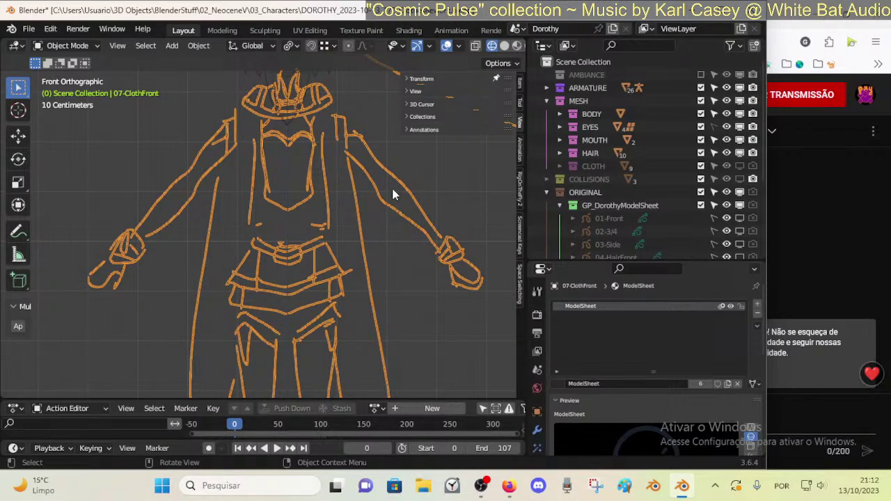
{"action": "scroll", "coordinate": [392, 189], "scroll_direction": "down", "scroll_amount": 2}
{"action": "scroll", "coordinate": [335, 246], "scroll_direction": "up", "scroll_amount": 1}
{"action": "scroll", "coordinate": [341, 268], "scroll_direction": "down", "scroll_amount": 2}
- Examine how the skirt layers meet the upper thighs in the front clothing drawing
{"action": "middle_click_drag", "start_coordinate": [333, 320], "coordinate": [319, 221], "text": "shift"}
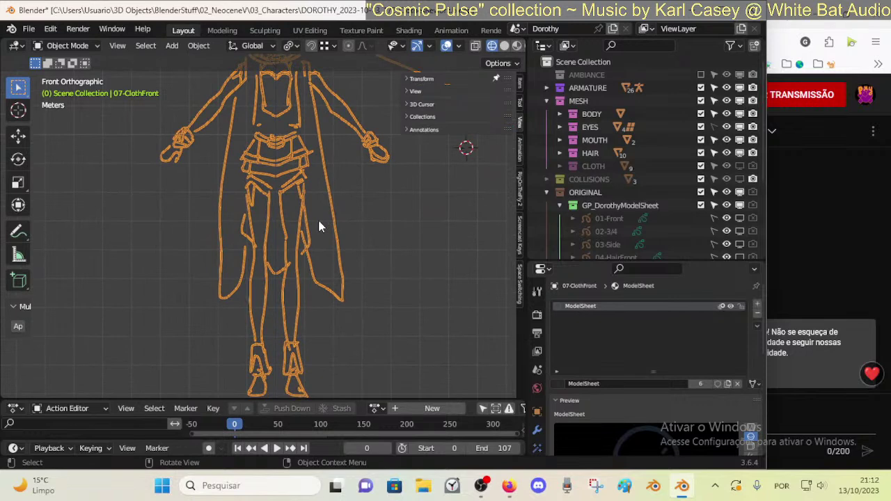
{"action": "scroll", "coordinate": [313, 230], "scroll_direction": "up", "scroll_amount": 4}
{"action": "scroll", "coordinate": [292, 209], "scroll_direction": "down", "scroll_amount": 2}
{"action": "scroll", "coordinate": [282, 243], "scroll_direction": "up", "scroll_amount": 2}
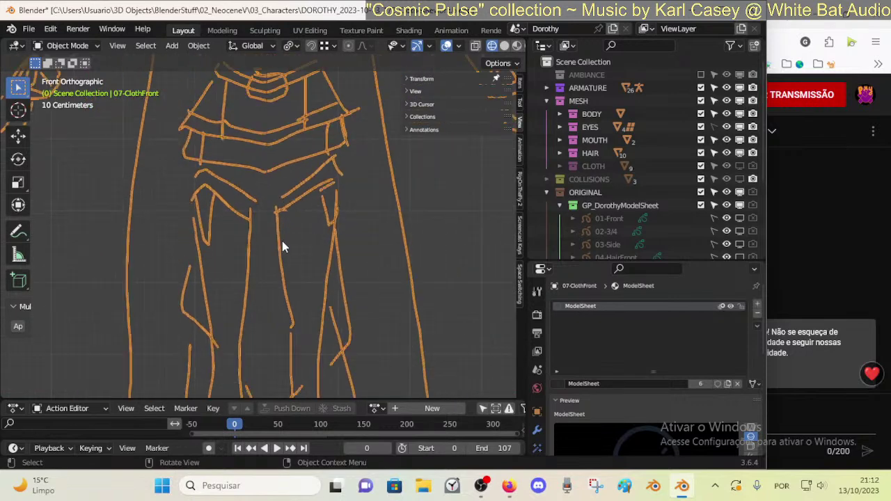
{"action": "scroll", "coordinate": [282, 244], "scroll_direction": "down", "scroll_amount": 4}
{"action": "scroll", "coordinate": [269, 226], "scroll_direction": "up", "scroll_amount": 4}
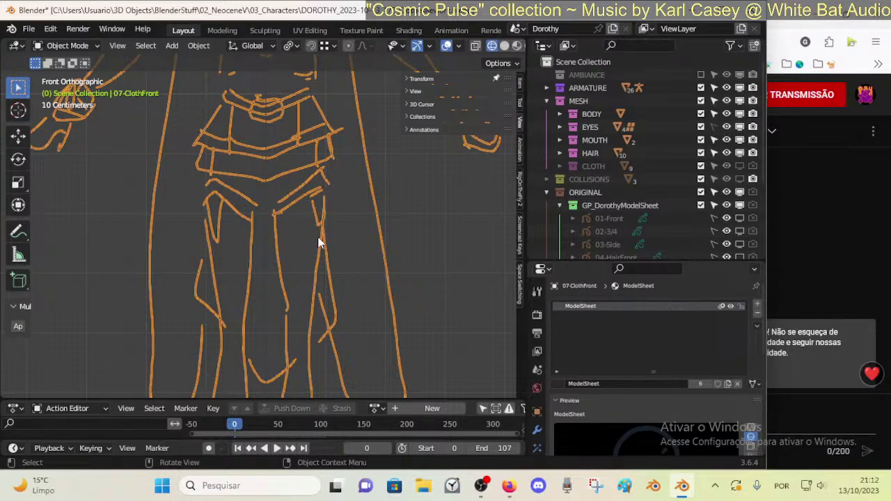
{"action": "scroll", "coordinate": [285, 215], "scroll_direction": "down", "scroll_amount": 2}
{"action": "scroll", "coordinate": [252, 205], "scroll_direction": "up", "scroll_amount": 3}
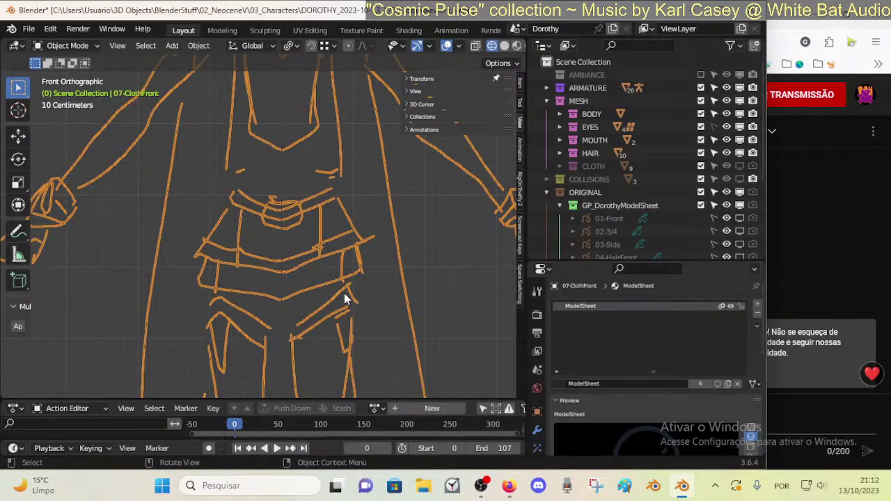
- Follow the front clothing drawing down the cape and legwear to the boots
{"action": "mouse_move", "coordinate": [339, 349]}
{"action": "middle_mouse_down", "text": "shift"}
{"action": "mouse_move", "coordinate": [351, 310]}
{"action": "mouse_move", "coordinate": [315, 206]}
{"action": "middle_mouse_up", "text": "shift"}
{"action": "scroll", "coordinate": [315, 221], "scroll_direction": "down", "scroll_amount": 2}
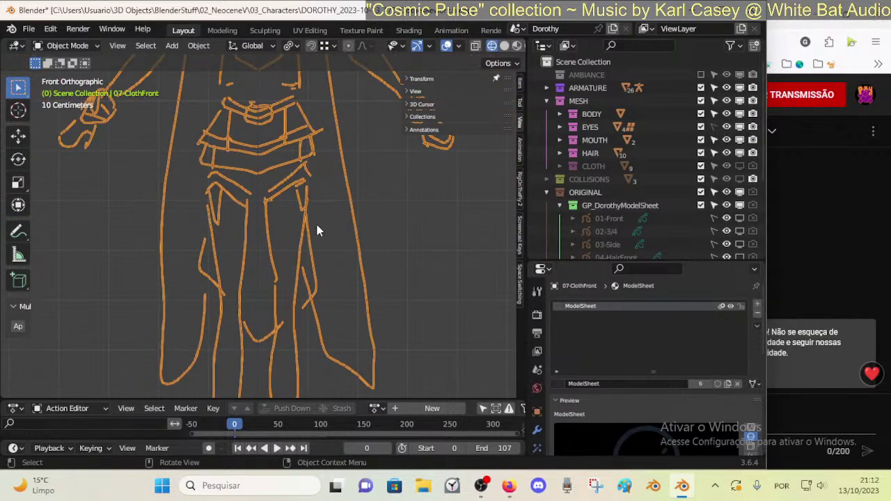
{"action": "middle_click_drag", "start_coordinate": [309, 300], "coordinate": [312, 204], "text": "shift"}
{"action": "scroll", "coordinate": [309, 228], "scroll_direction": "down", "scroll_amount": 2}
{"action": "middle_click_drag", "start_coordinate": [298, 285], "coordinate": [302, 244], "text": "shift"}
{"action": "scroll", "coordinate": [293, 309], "scroll_direction": "up", "scroll_amount": 3}
{"action": "mouse_move", "coordinate": [293, 310]}
{"action": "middle_mouse_down", "text": "shift"}
{"action": "mouse_move", "coordinate": [305, 196]}
{"action": "mouse_move", "coordinate": [293, 286]}
{"action": "middle_mouse_up", "text": "shift"}
{"action": "scroll", "coordinate": [304, 196], "scroll_direction": "down", "scroll_amount": 2}
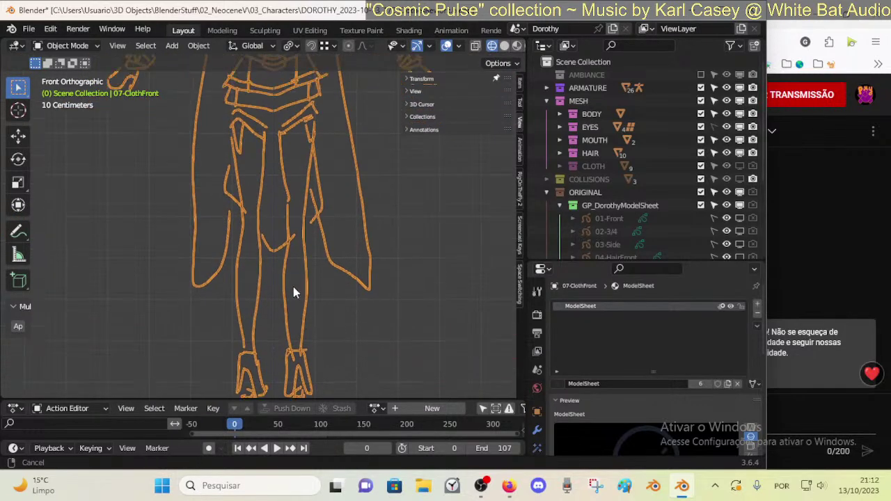
- Examine the collar, neckline and bodice lines of the front clothing drawing up close
{"action": "scroll", "coordinate": [260, 266], "scroll_direction": "down", "scroll_amount": 2}
{"action": "scroll", "coordinate": [261, 203], "scroll_direction": "down", "scroll_amount": 1}
{"action": "middle_click_drag", "start_coordinate": [261, 203], "coordinate": [258, 259], "text": "shift"}
{"action": "scroll", "coordinate": [257, 259], "scroll_direction": "up", "scroll_amount": 3}
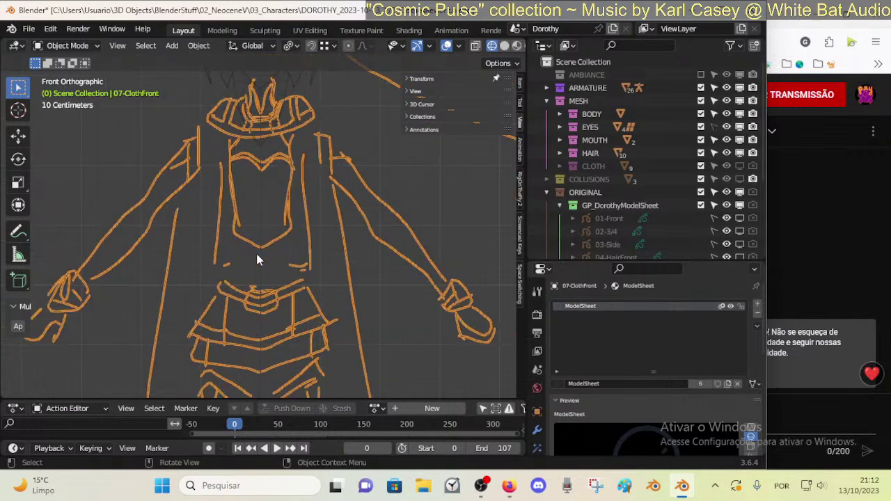
{"action": "middle_click_drag", "start_coordinate": [274, 182], "coordinate": [276, 243], "text": "shift"}
{"action": "scroll", "coordinate": [284, 171], "scroll_direction": "up", "scroll_amount": 3}
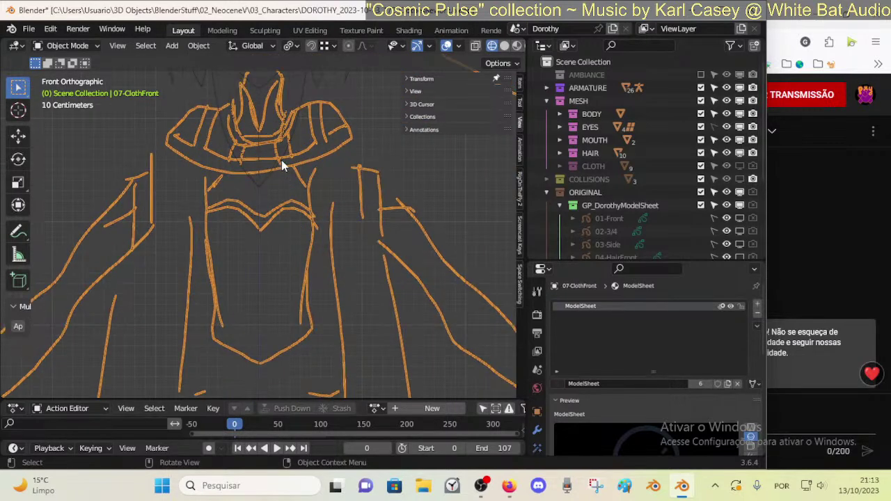
{"action": "scroll", "coordinate": [272, 168], "scroll_direction": "down", "scroll_amount": 5}
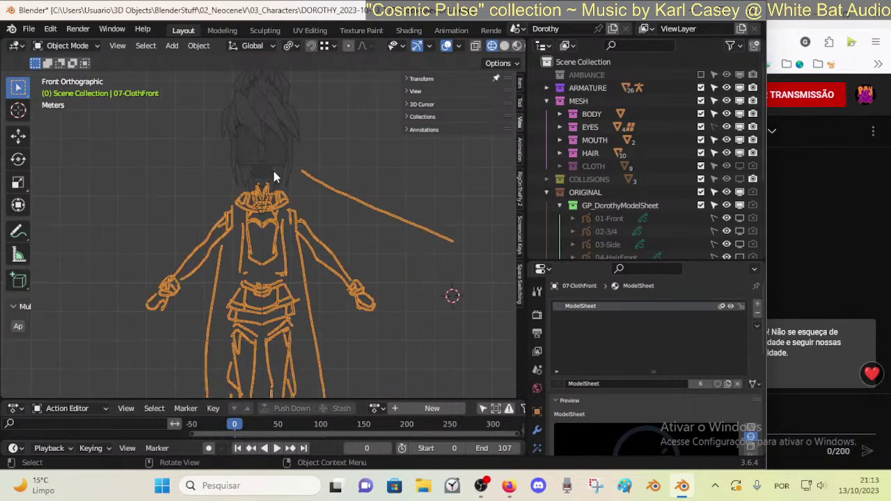
- Hide and reveal the front clothing drawing repeatedly to compare the character with and without it, leaving the drawing shown
{"action": "key", "text": "h"}
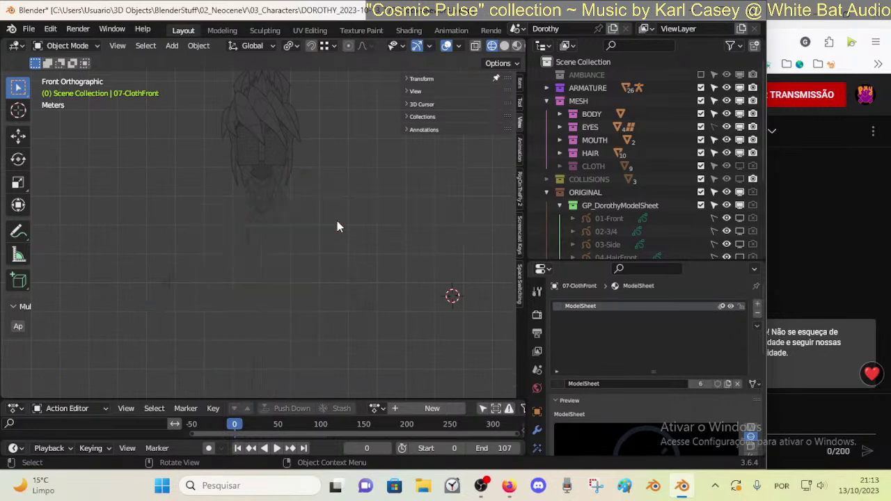
{"action": "scroll", "coordinate": [304, 237], "scroll_direction": "up", "scroll_amount": 4}
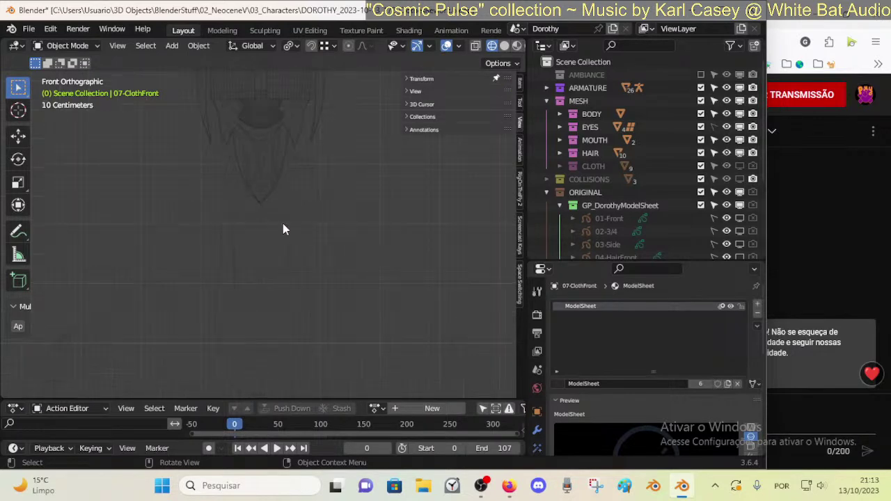
{"action": "key", "text": "alt+h"}
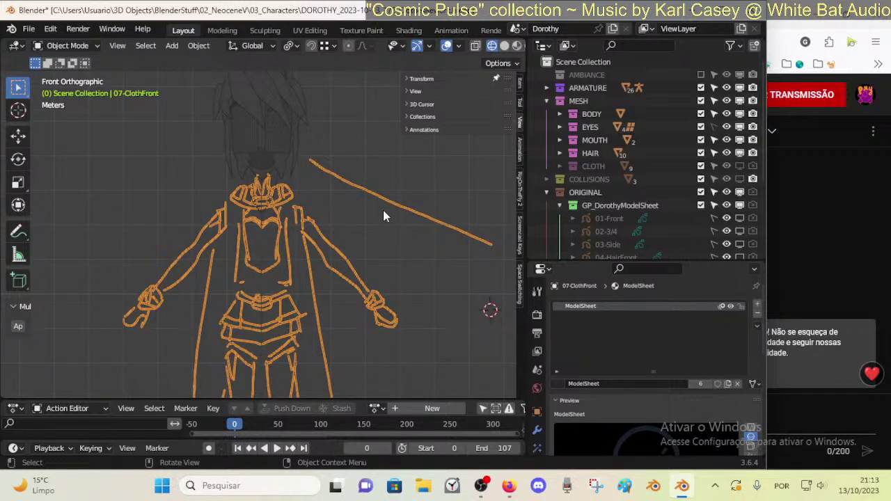
{"action": "key", "text": "h"}
{"action": "key", "text": "alt+h"}
{"action": "key", "text": "h"}
{"action": "middle_click_drag", "start_coordinate": [347, 319], "coordinate": [360, 261], "text": "shift"}
{"action": "scroll", "coordinate": [335, 251], "scroll_direction": "up", "scroll_amount": 1}
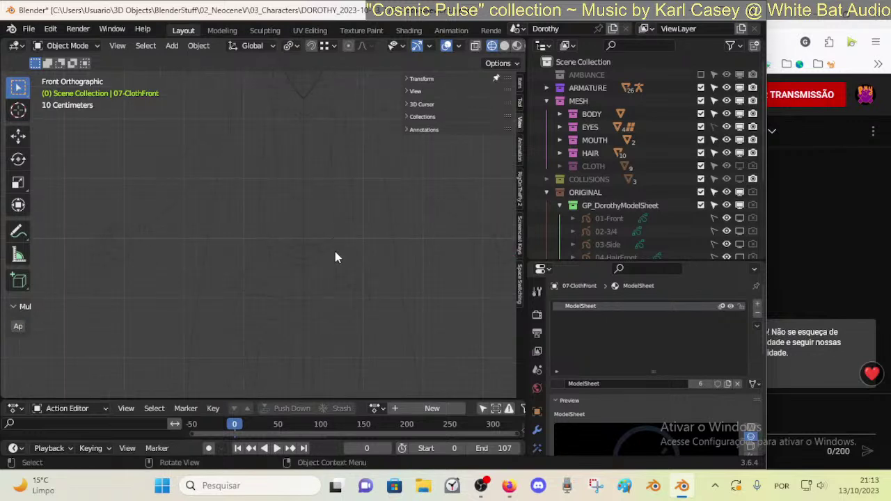
{"action": "scroll", "coordinate": [335, 251], "scroll_direction": "down", "scroll_amount": 3}
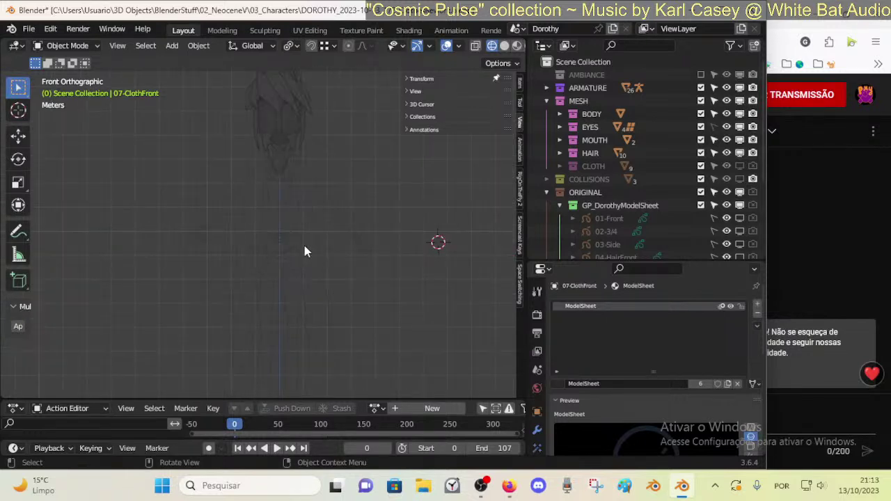
{"action": "key", "text": "alt+h"}
{"action": "middle_click_drag", "start_coordinate": [304, 284], "coordinate": [298, 233], "text": "shift"}
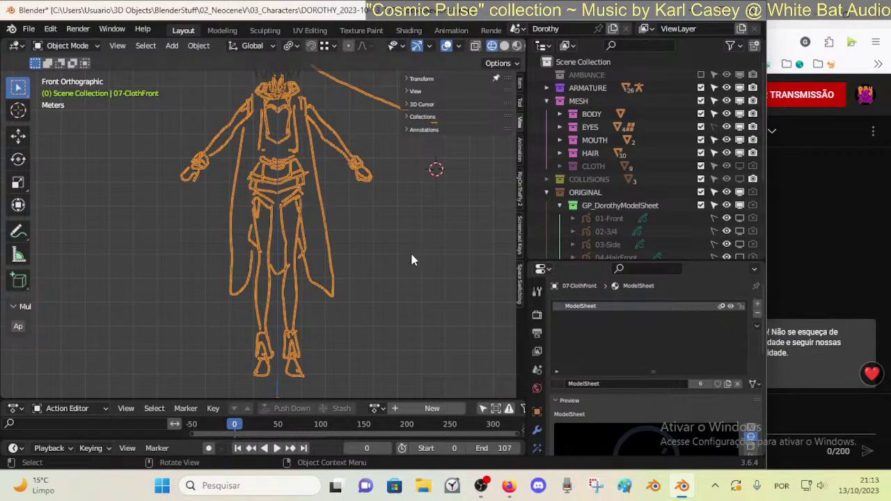
{"action": "key", "text": "h"}
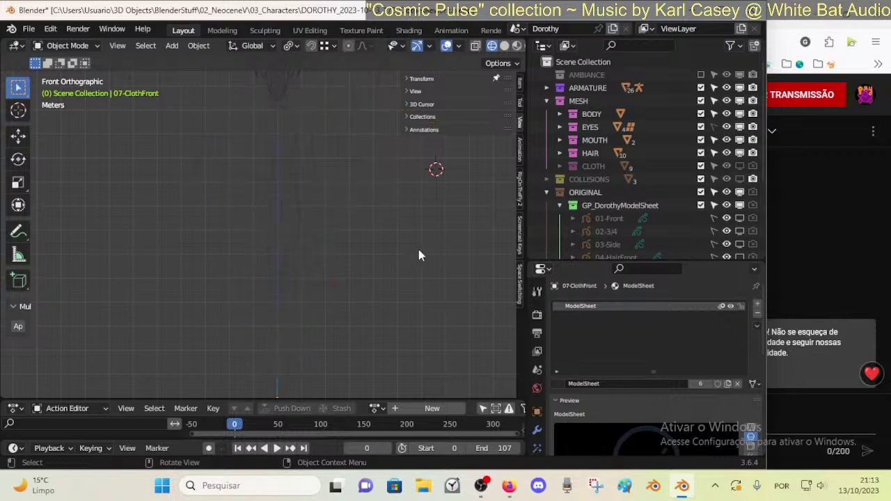
{"action": "key", "text": "alt+h"}
- Examine the thighs, sleeves and bodice of the front clothing drawing, briefly hiding and revealing it for comparison
{"action": "scroll", "coordinate": [306, 228], "scroll_direction": "up", "scroll_amount": 6}
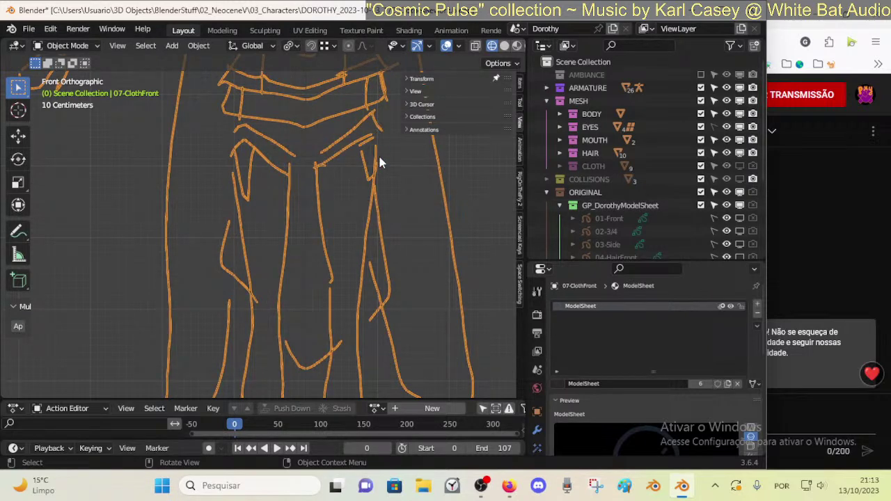
{"action": "scroll", "coordinate": [347, 245], "scroll_direction": "down", "scroll_amount": 6}
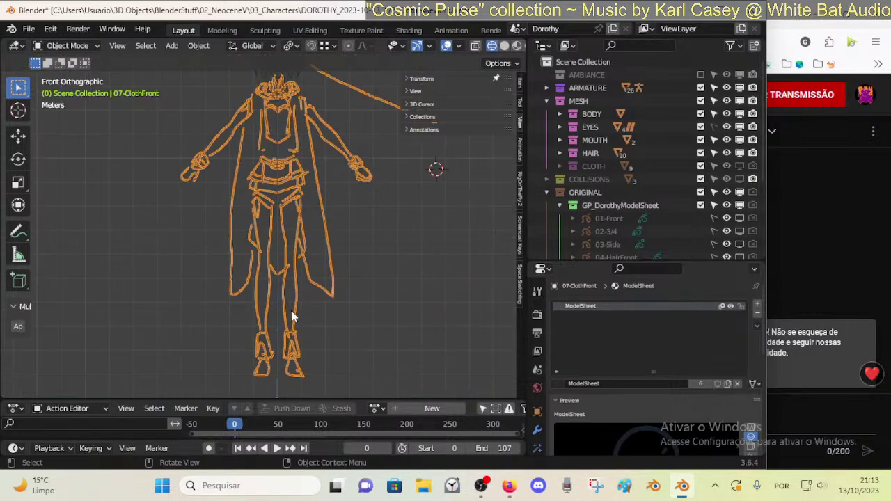
{"action": "scroll", "coordinate": [279, 276], "scroll_direction": "up", "scroll_amount": 6}
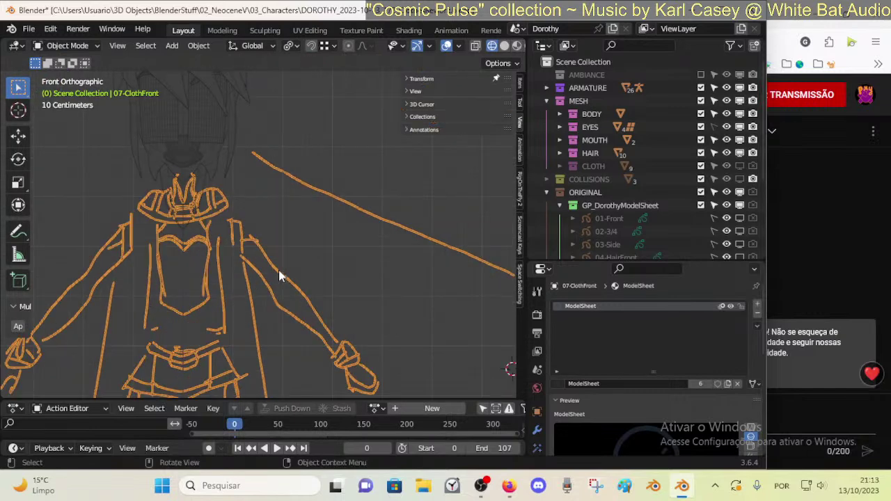
{"action": "scroll", "coordinate": [291, 241], "scroll_direction": "up", "scroll_amount": 3}
{"action": "key", "text": "h"}
{"action": "key", "text": "alt+h"}
{"action": "scroll", "coordinate": [242, 285], "scroll_direction": "down", "scroll_amount": 3}
{"action": "middle_click_drag", "start_coordinate": [240, 298], "coordinate": [274, 226], "text": "shift"}
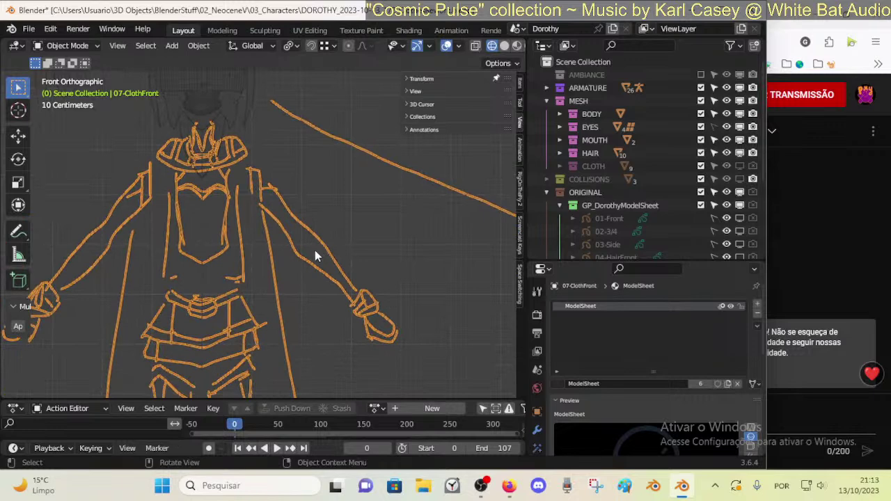
- Examine the front clothing drawing from the collar and shoulders down through the bodice, layered skirt and thighs
{"action": "middle_click_drag", "start_coordinate": [178, 261], "coordinate": [240, 234], "text": "shift"}
{"action": "scroll", "coordinate": [239, 286], "scroll_direction": "down", "scroll_amount": 2}
{"action": "scroll", "coordinate": [240, 286], "scroll_direction": "down", "scroll_amount": 1}
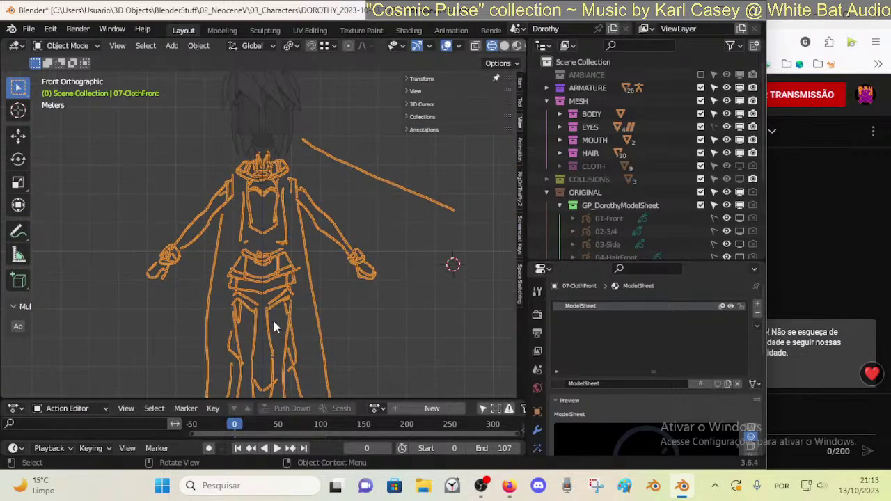
{"action": "scroll", "coordinate": [300, 204], "scroll_direction": "up", "scroll_amount": 4}
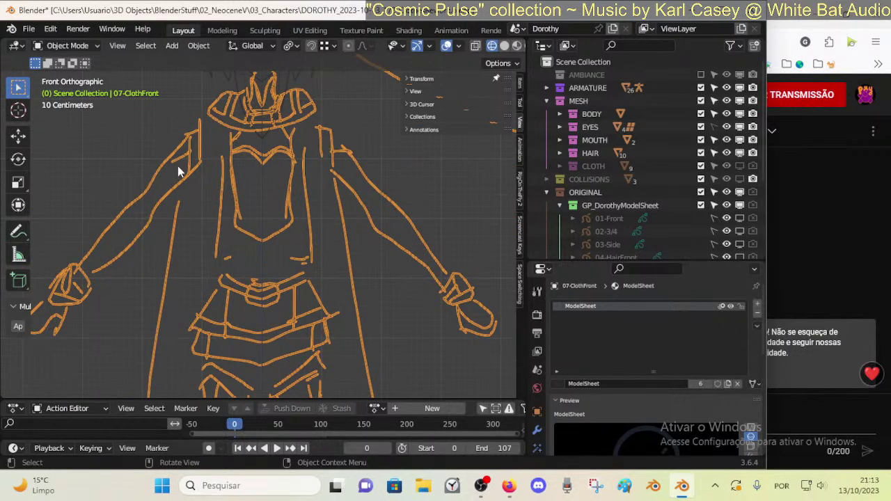
{"action": "scroll", "coordinate": [242, 302], "scroll_direction": "down", "scroll_amount": 2}
{"action": "middle_click_drag", "start_coordinate": [241, 302], "coordinate": [214, 223], "text": "shift"}
{"action": "middle_click_drag", "start_coordinate": [205, 267], "coordinate": [221, 273], "text": "shift"}
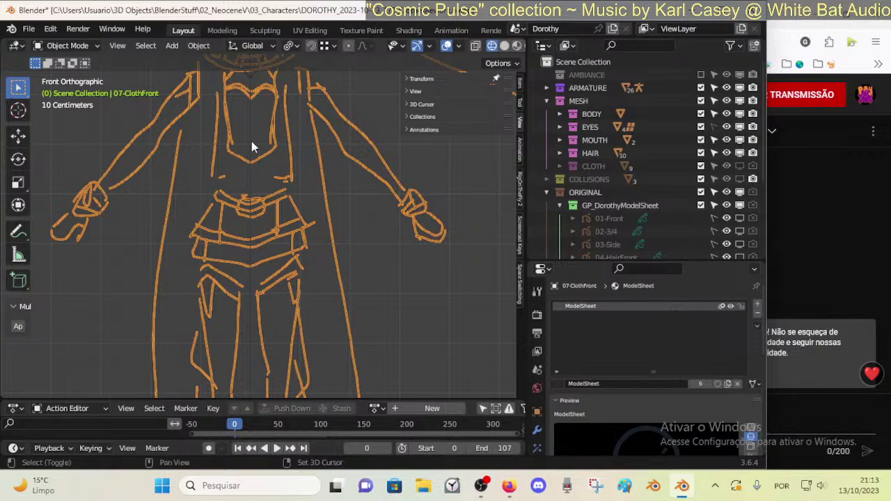
{"action": "scroll", "coordinate": [251, 141], "scroll_direction": "up", "scroll_amount": 3, "text": "shift"}
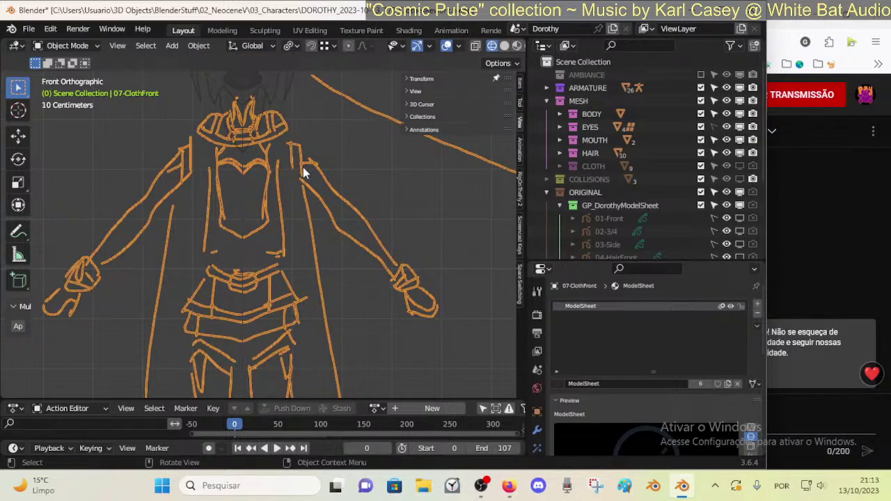
{"action": "scroll", "coordinate": [308, 172], "scroll_direction": "down", "scroll_amount": 4, "text": "shift"}
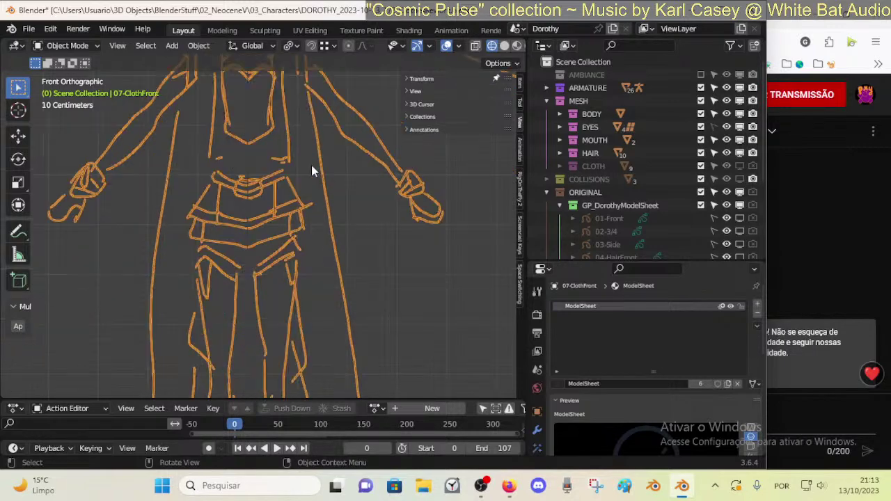
{"action": "scroll", "coordinate": [311, 165], "scroll_direction": "up", "scroll_amount": 5, "text": "shift"}
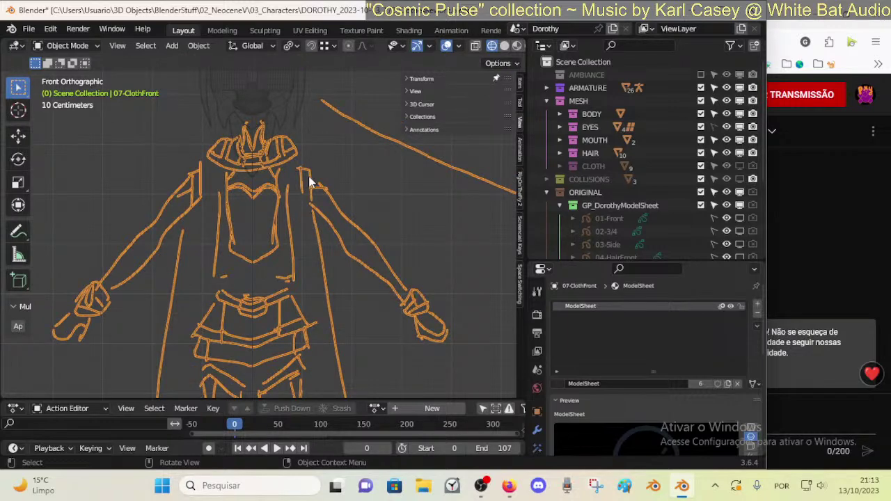
{"action": "scroll", "coordinate": [311, 182], "scroll_direction": "down", "scroll_amount": 5, "text": "shift"}
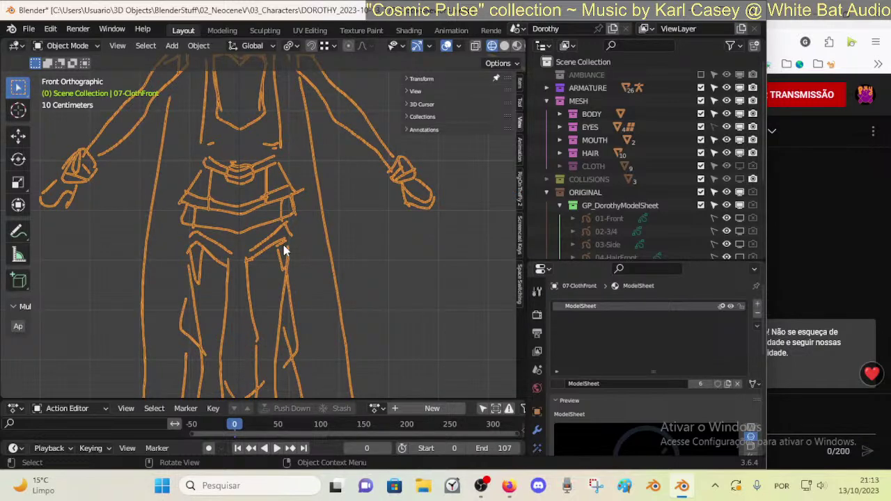
{"action": "scroll", "coordinate": [275, 240], "scroll_direction": "down", "scroll_amount": 2}
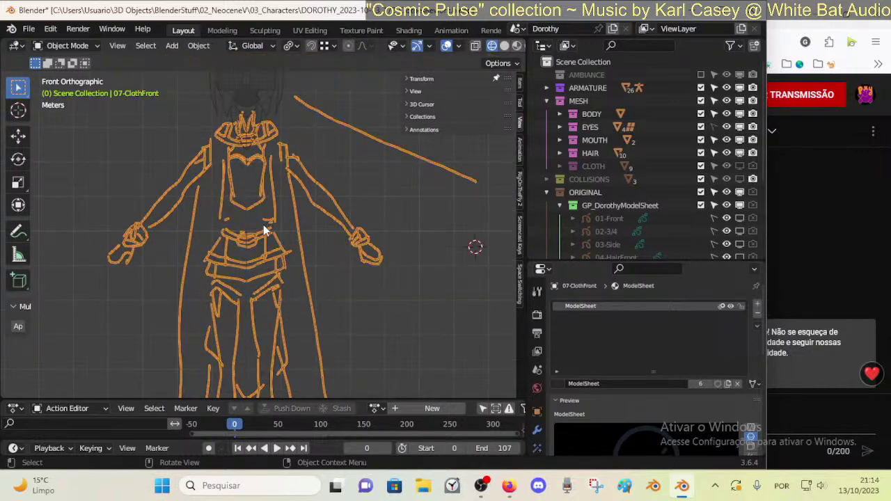
{"action": "scroll", "coordinate": [263, 225], "scroll_direction": "up", "scroll_amount": 1}
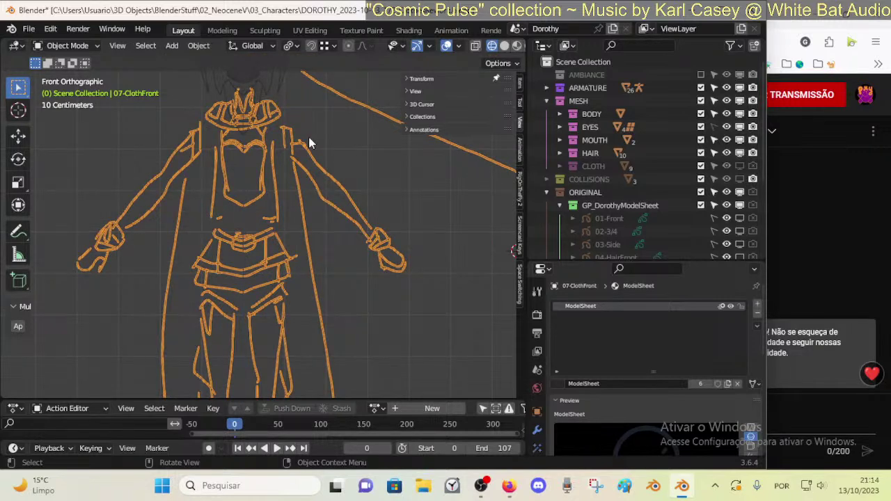
- Deselect and reselect the front clothing drawing, and inspect the cape, legs, boots, sleeve and glove
{"action": "key", "text": "h"}
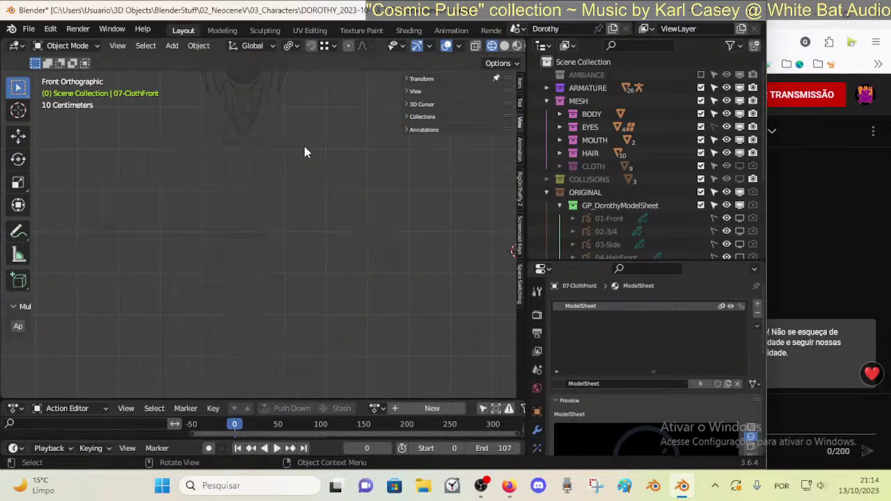
{"action": "left_click", "coordinate": [102, 249]}
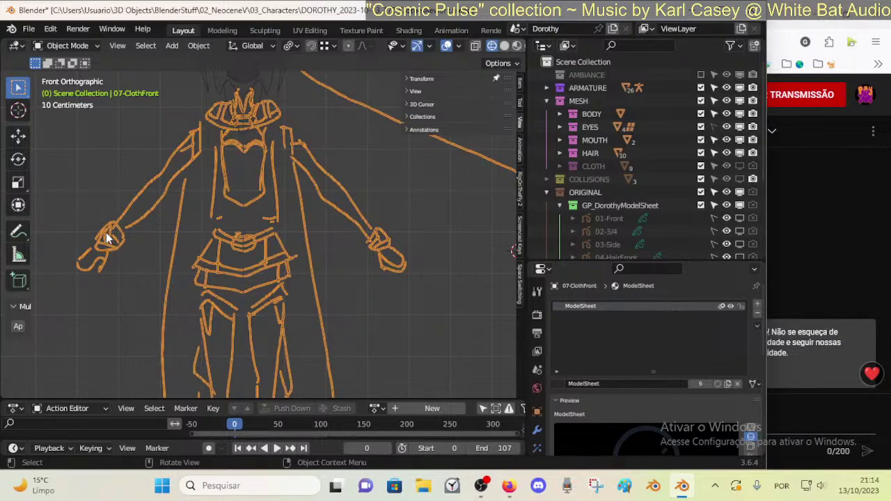
{"action": "middle_click_drag", "start_coordinate": [262, 313], "coordinate": [257, 236], "text": "shift"}
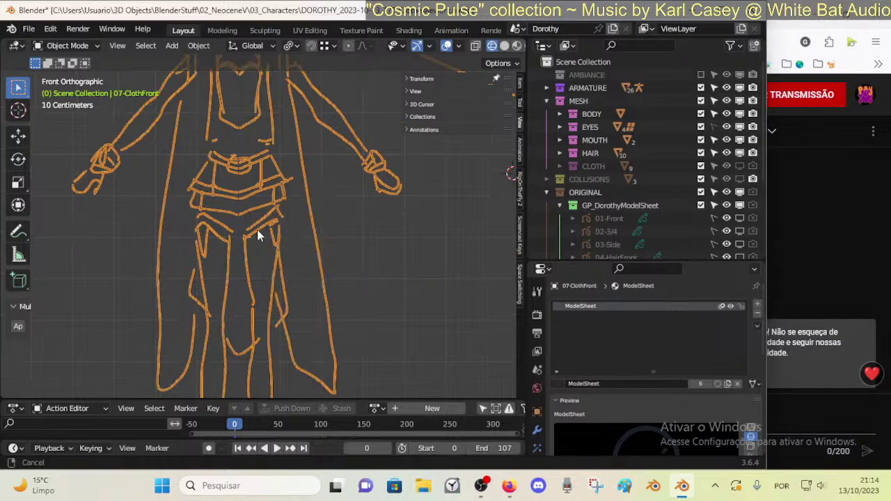
{"action": "scroll", "coordinate": [307, 275], "scroll_direction": "down", "scroll_amount": 2}
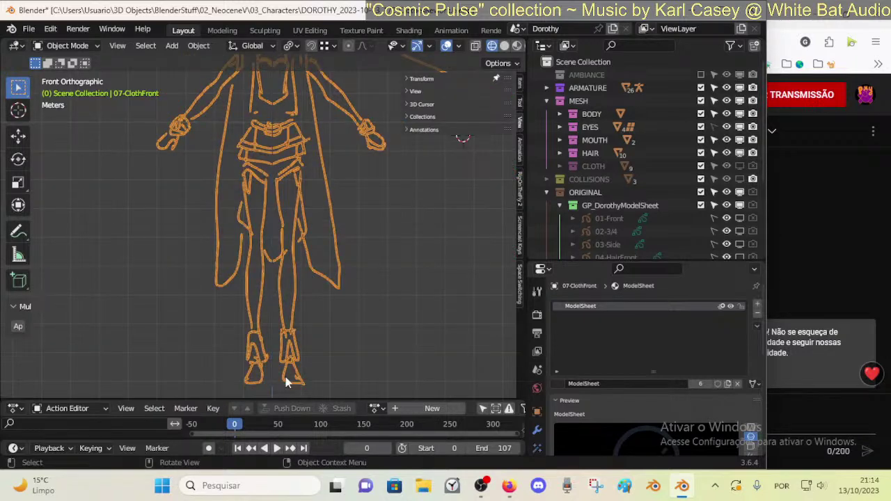
{"action": "scroll", "coordinate": [318, 273], "scroll_direction": "up", "scroll_amount": 4}
{"action": "middle_click_drag", "start_coordinate": [318, 274], "coordinate": [332, 326], "text": "shift"}
{"action": "middle_click_drag", "start_coordinate": [335, 171], "coordinate": [283, 338], "text": "shift"}
{"action": "middle_click_drag", "start_coordinate": [351, 193], "coordinate": [336, 248], "text": "shift"}
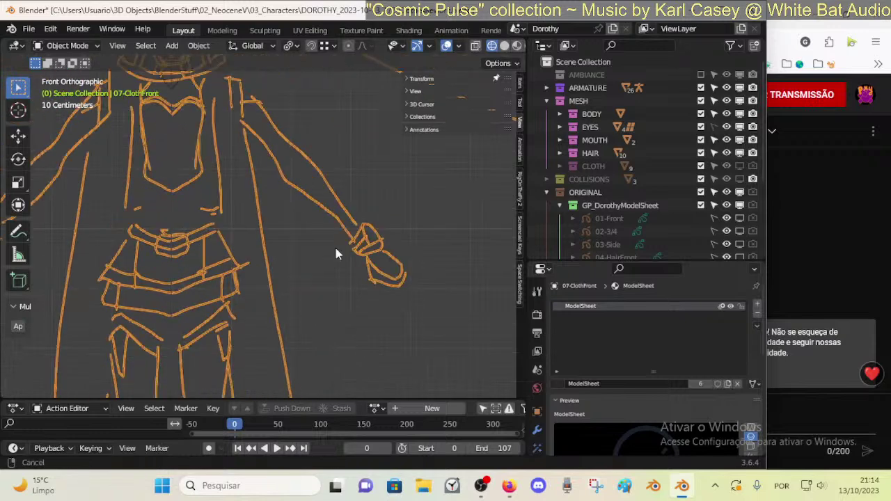
{"action": "scroll", "coordinate": [336, 254], "scroll_direction": "up", "scroll_amount": 1, "text": "shift"}
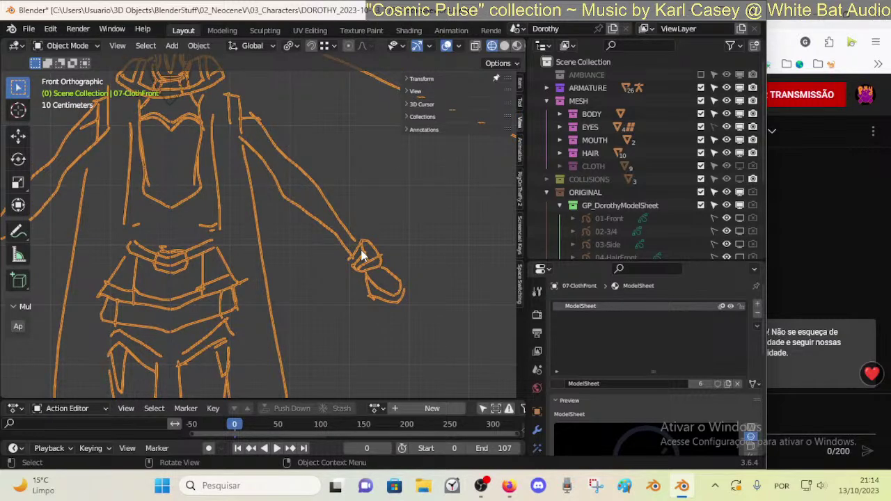
{"action": "scroll", "coordinate": [388, 284], "scroll_direction": "down", "scroll_amount": 2}
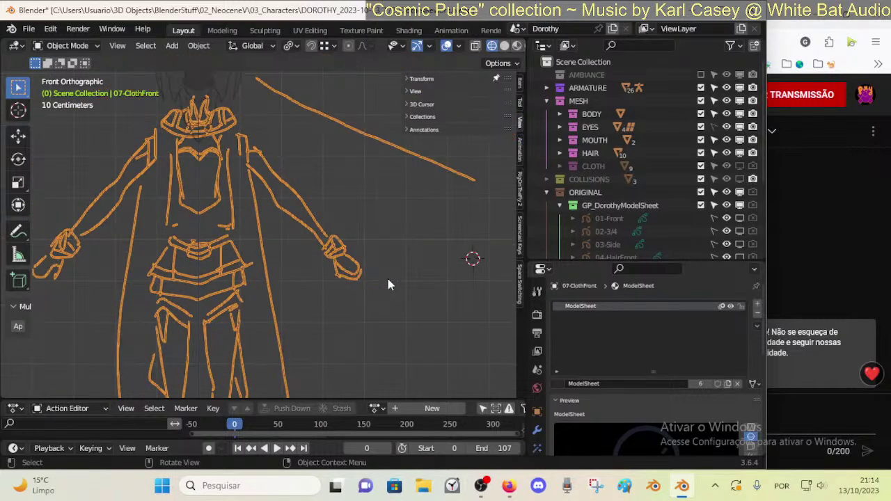
{"action": "middle_click_drag", "start_coordinate": [264, 211], "coordinate": [376, 263], "text": "shift"}
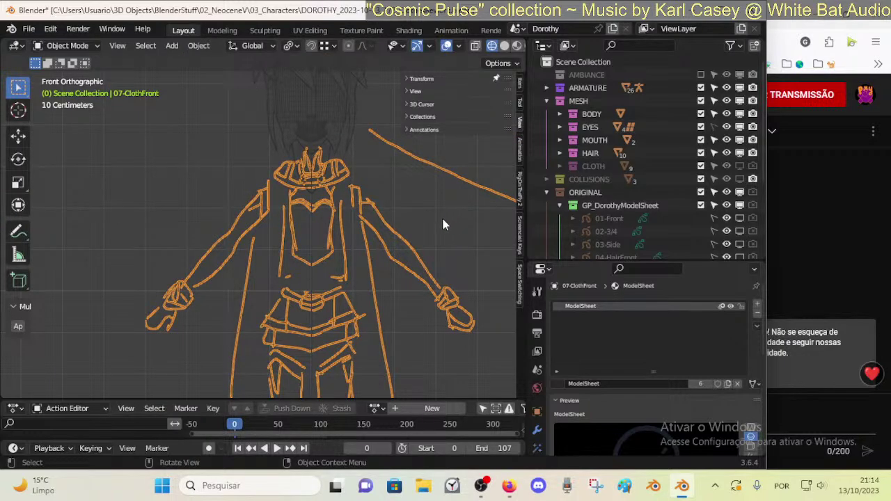
- Compare the cape hem, legwear and boots of the front clothing drawing with its upper body, sleeve and glove
{"action": "scroll", "coordinate": [349, 319], "scroll_direction": "down", "scroll_amount": 4}
{"action": "middle_click_drag", "start_coordinate": [303, 348], "coordinate": [270, 237], "text": "shift"}
{"action": "scroll", "coordinate": [269, 308], "scroll_direction": "up", "scroll_amount": 4}
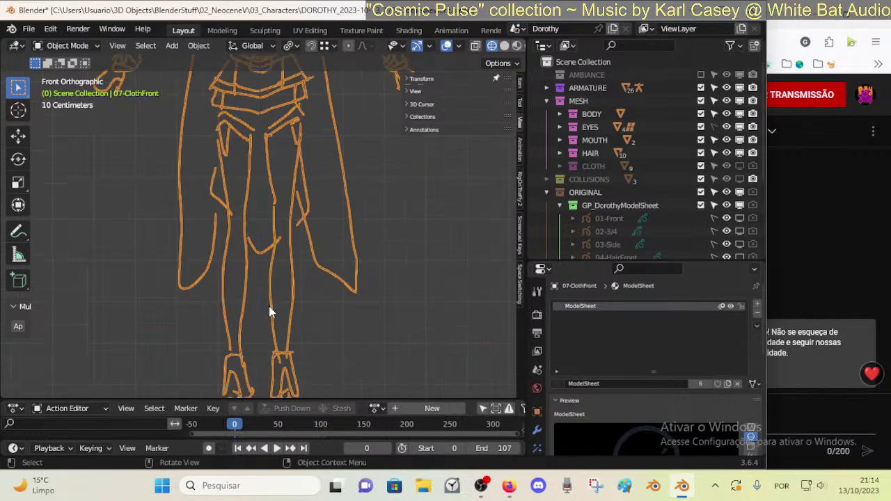
{"action": "scroll", "coordinate": [269, 314], "scroll_direction": "down", "scroll_amount": 3}
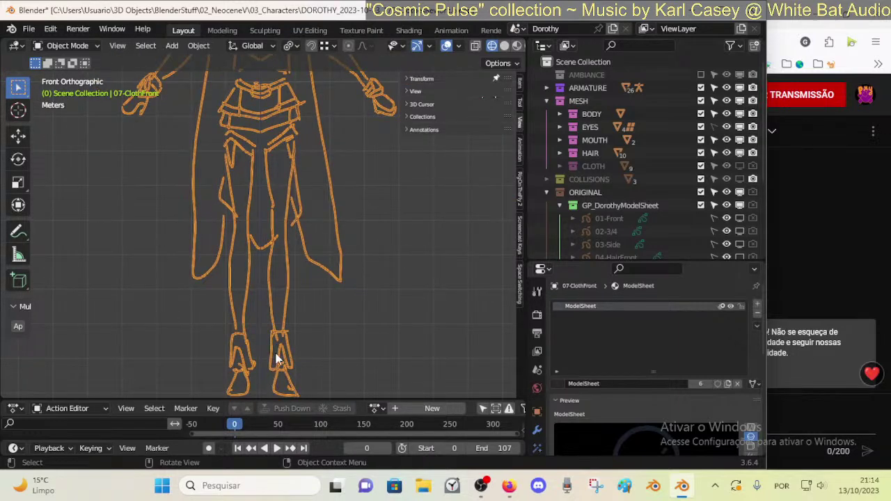
{"action": "scroll", "coordinate": [273, 342], "scroll_direction": "up", "scroll_amount": 2}
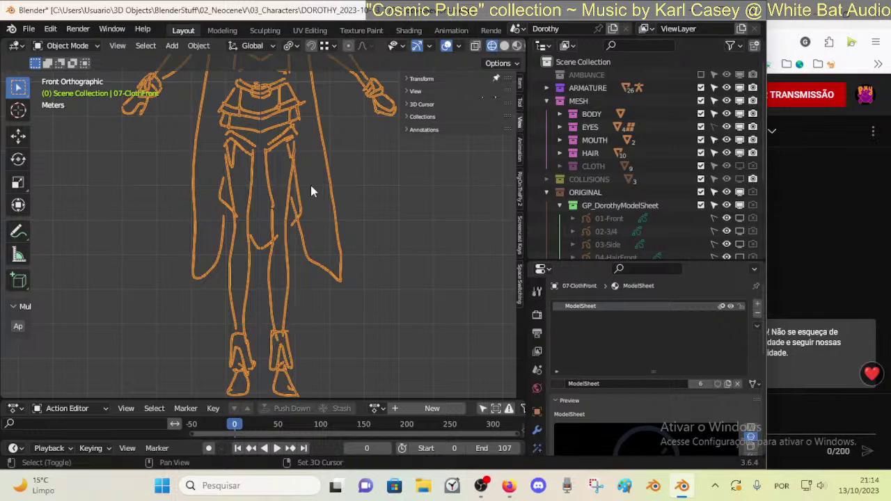
{"action": "middle_click_drag", "start_coordinate": [312, 141], "coordinate": [275, 308], "text": "shift"}
{"action": "scroll", "coordinate": [303, 206], "scroll_direction": "up", "scroll_amount": 3}
{"action": "scroll", "coordinate": [303, 206], "scroll_direction": "down", "scroll_amount": 3}
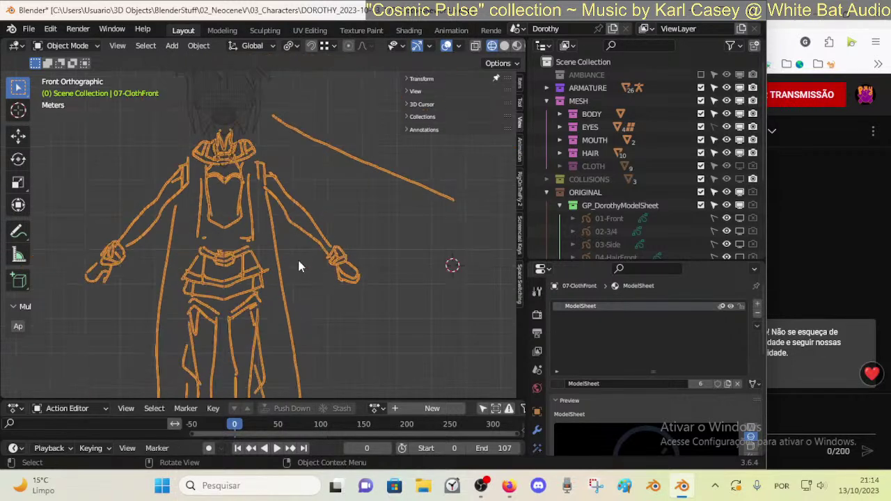
{"action": "middle_click_drag", "start_coordinate": [264, 352], "coordinate": [250, 239], "text": "shift"}
{"action": "middle_click_drag", "start_coordinate": [247, 326], "coordinate": [264, 240], "text": "shift"}
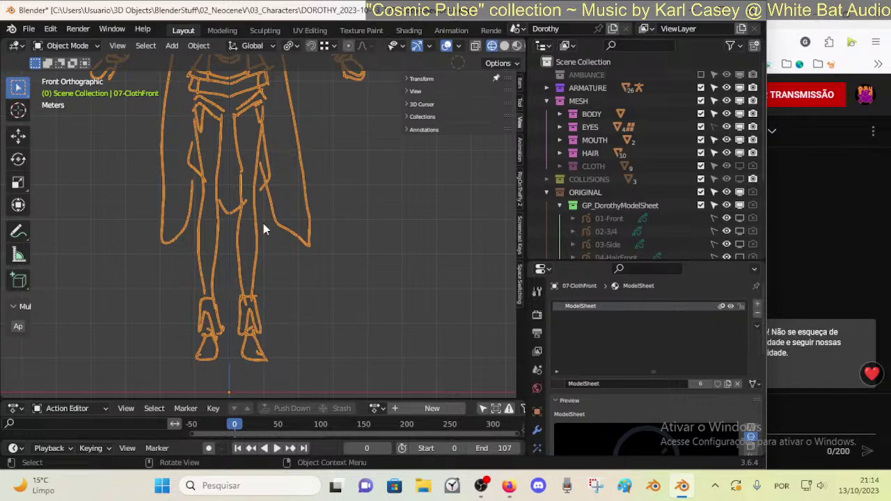
{"action": "scroll", "coordinate": [263, 223], "scroll_direction": "up", "scroll_amount": 5, "text": "shift"}
{"action": "scroll", "coordinate": [318, 263], "scroll_direction": "up", "scroll_amount": 3}
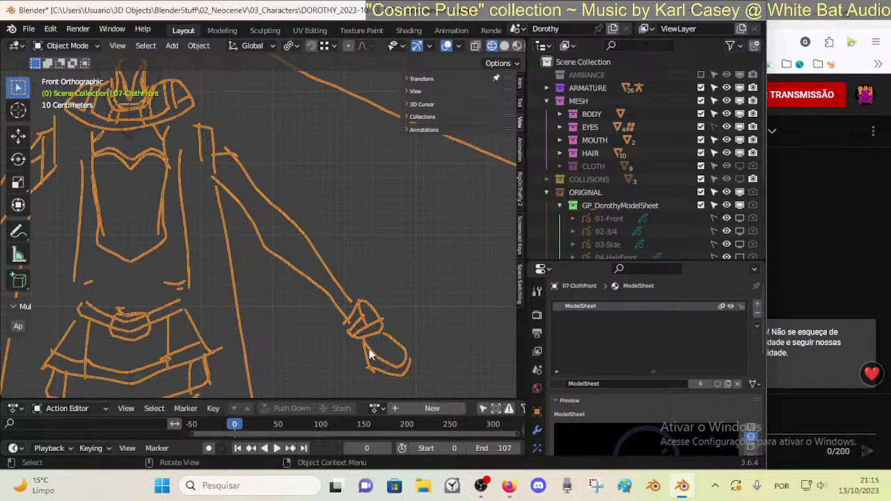
{"action": "scroll", "coordinate": [274, 251], "scroll_direction": "down", "scroll_amount": 3}
{"action": "mouse_move", "coordinate": [300, 263]}
{"action": "middle_mouse_down", "text": "shift"}
{"action": "mouse_move", "coordinate": [342, 257]}
{"action": "mouse_move", "coordinate": [369, 219]}
{"action": "middle_mouse_up", "text": "shift"}
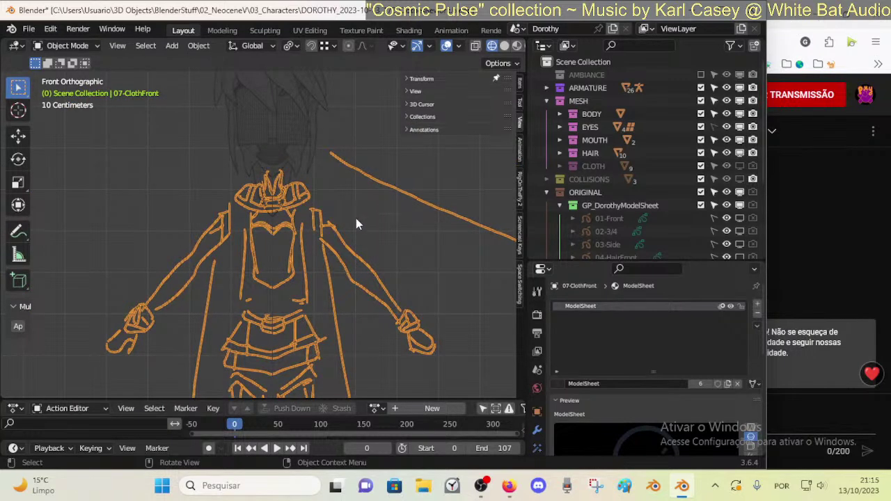
- Deselect the front clothing drawing, reveal the hidden armature and body mesh, and select only the body
{"action": "key", "text": "h"}
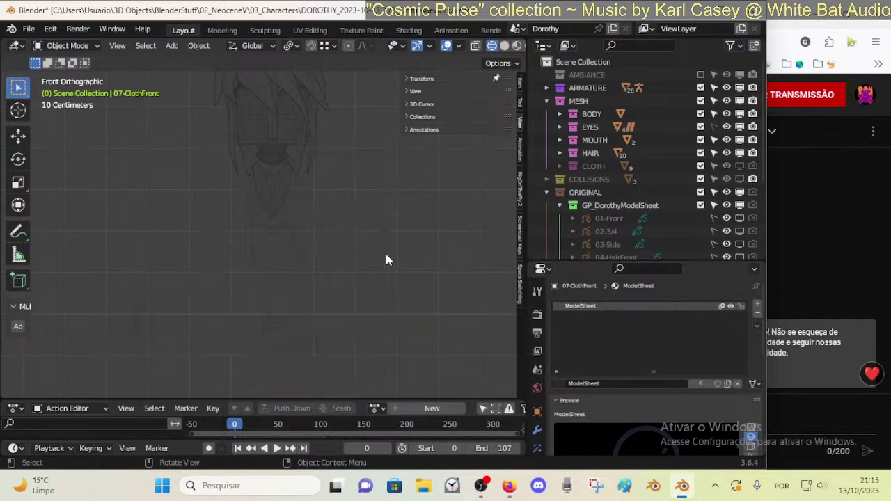
{"action": "scroll", "coordinate": [377, 267], "scroll_direction": "down", "scroll_amount": 2}
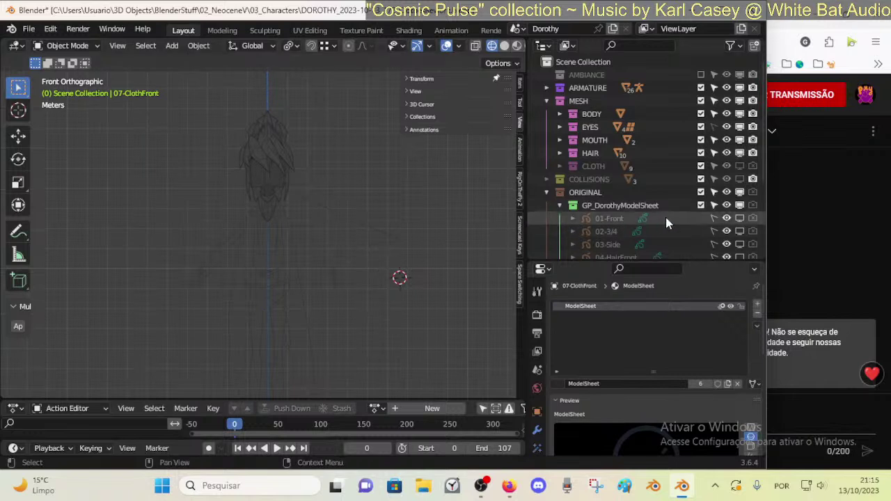
{"action": "scroll", "coordinate": [666, 217], "scroll_direction": "down", "scroll_amount": 5}
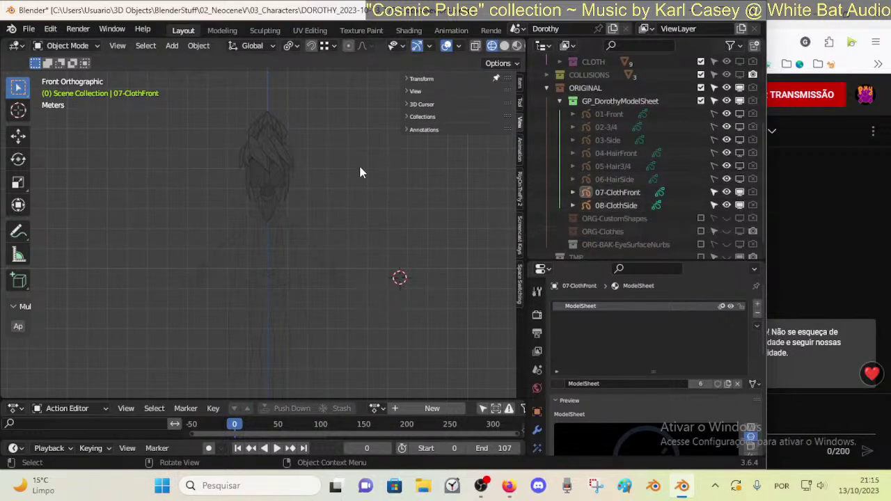
{"action": "key", "text": "alt+h"}
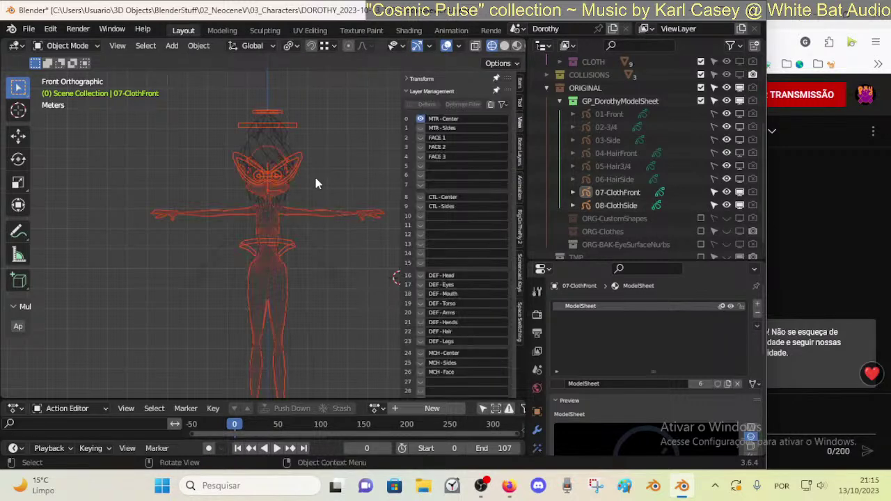
{"action": "left_click", "coordinate": [320, 175]}
{"action": "left_click", "coordinate": [263, 209]}
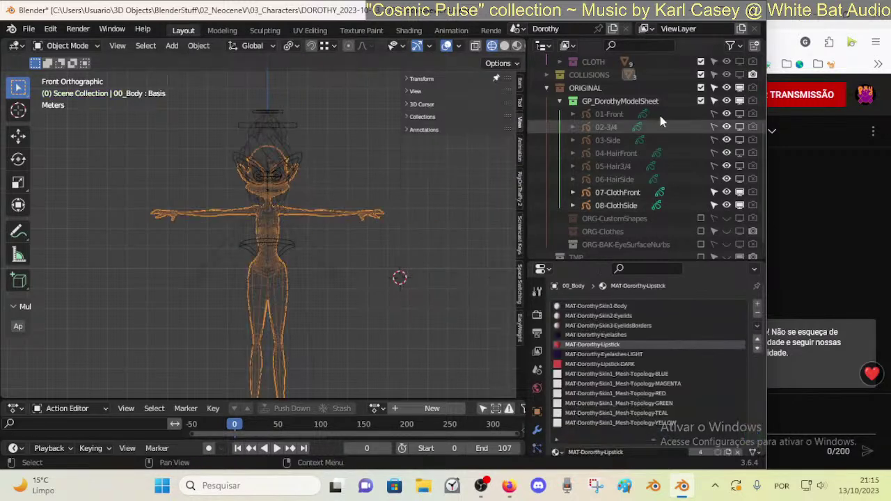
- Display the character in solid shading and inspect the body from an angled perspective
{"action": "scroll", "coordinate": [660, 115], "scroll_direction": "up", "scroll_amount": 5}
{"action": "left_click", "coordinate": [504, 46]}
{"action": "scroll", "coordinate": [298, 223], "scroll_direction": "up", "scroll_amount": 6}
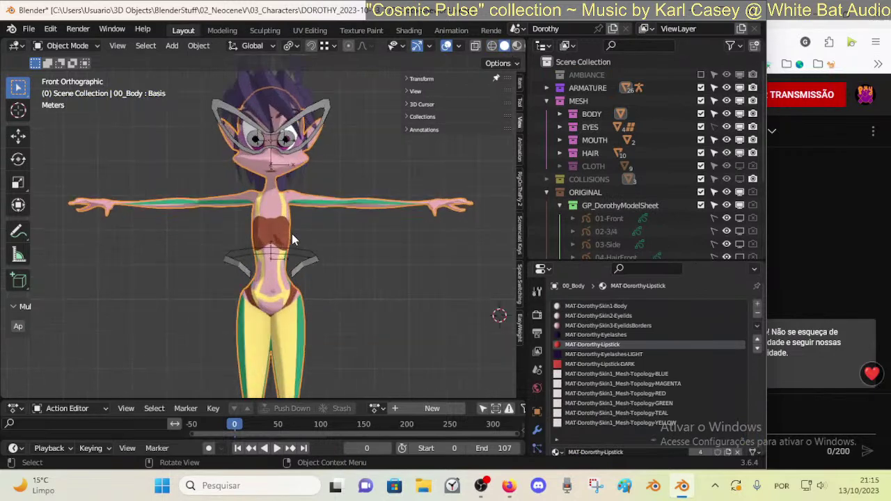
{"action": "middle_click_drag", "start_coordinate": [298, 223], "coordinate": [294, 191]}
{"action": "scroll", "coordinate": [293, 190], "scroll_direction": "down", "scroll_amount": 4}
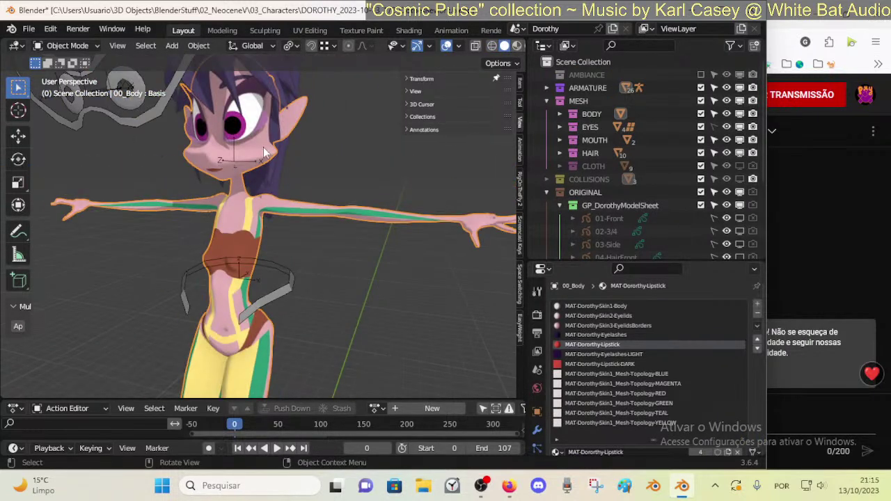
- Hide the ARM-Dorothy armature and save the clothes-rework file
{"action": "left_click", "coordinate": [170, 110]}
{"action": "scroll", "coordinate": [184, 136], "scroll_direction": "down", "scroll_amount": 4}
{"action": "scroll", "coordinate": [668, 201], "scroll_direction": "down", "scroll_amount": 3}
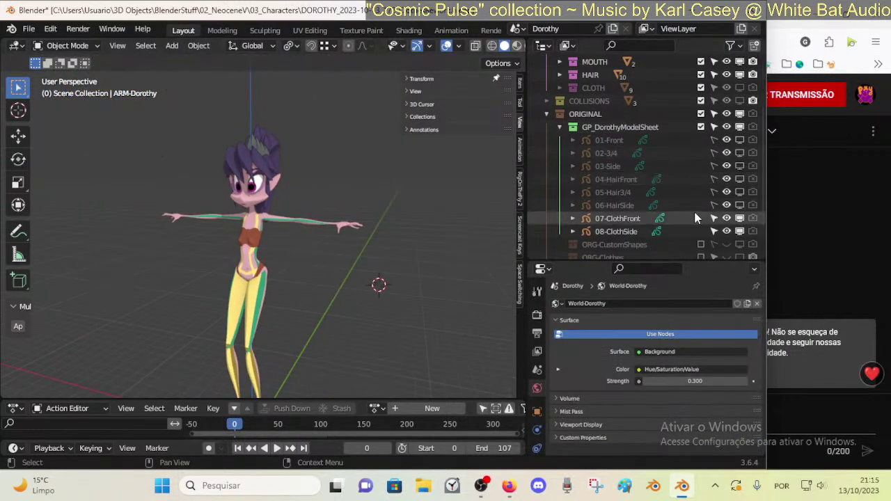
{"action": "scroll", "coordinate": [621, 211], "scroll_direction": "up", "scroll_amount": 2}
{"action": "key", "text": "ctrl+s"}
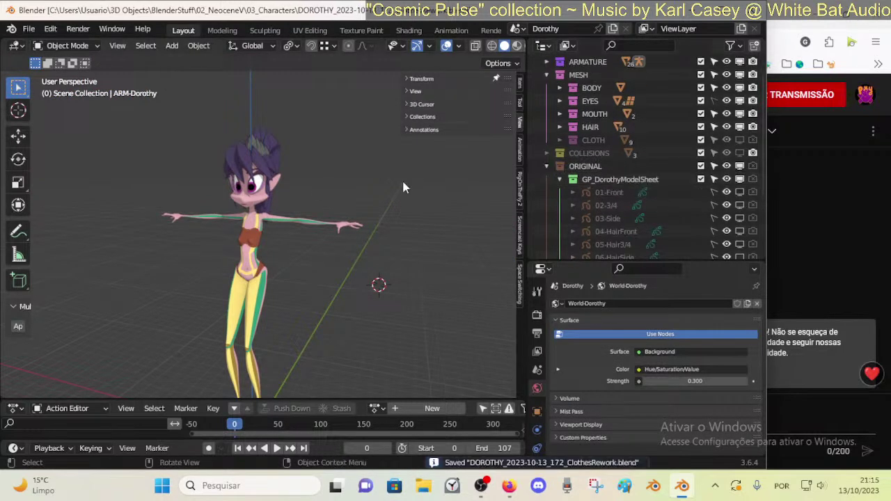
- Enable viewport display of the CLOTH collection, expand it, and disable display of its garments from 05a-1Boots through 05b-3Leggings
{"action": "left_click", "coordinate": [739, 140]}
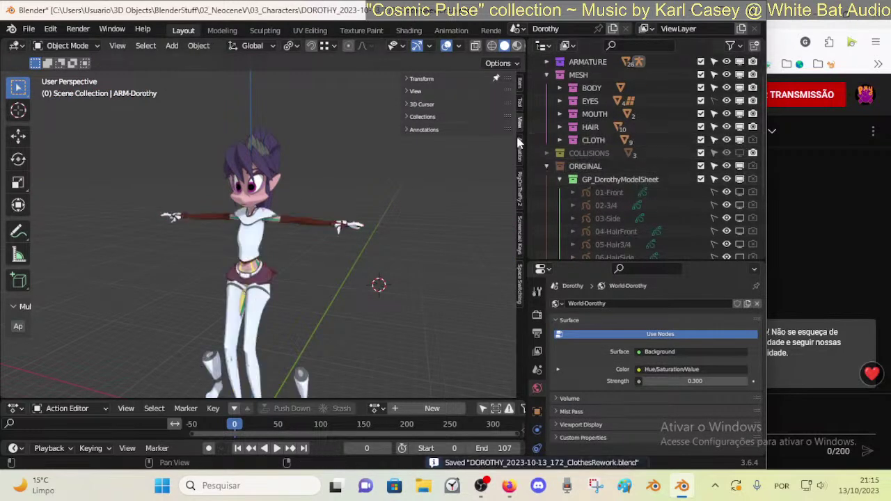
{"action": "left_click", "coordinate": [560, 140]}
{"action": "scroll", "coordinate": [679, 205], "scroll_direction": "down", "scroll_amount": 3}
{"action": "scroll", "coordinate": [679, 206], "scroll_direction": "up", "scroll_amount": 3}
{"action": "left_click_drag", "start_coordinate": [740, 127], "coordinate": [740, 231]}
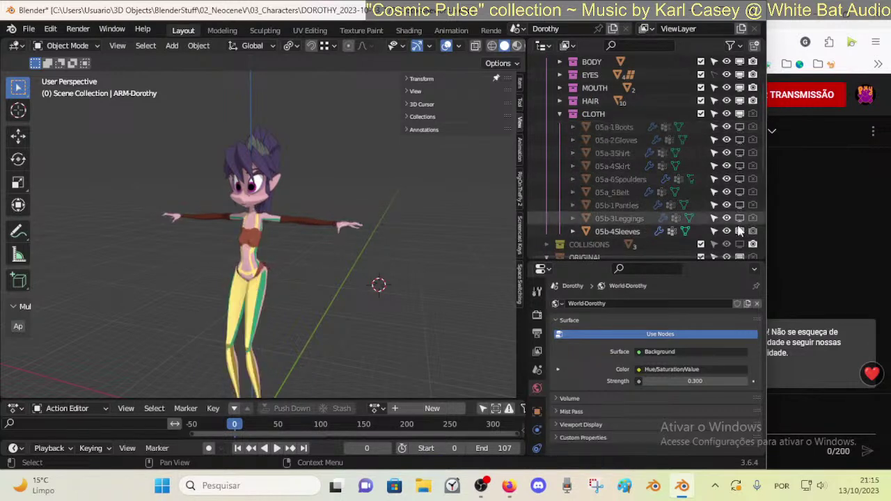
- Enable viewport display of 05b-3Leggings and 05b-4Sleeves, select the leggings, and save the file
{"action": "left_click", "coordinate": [740, 218]}
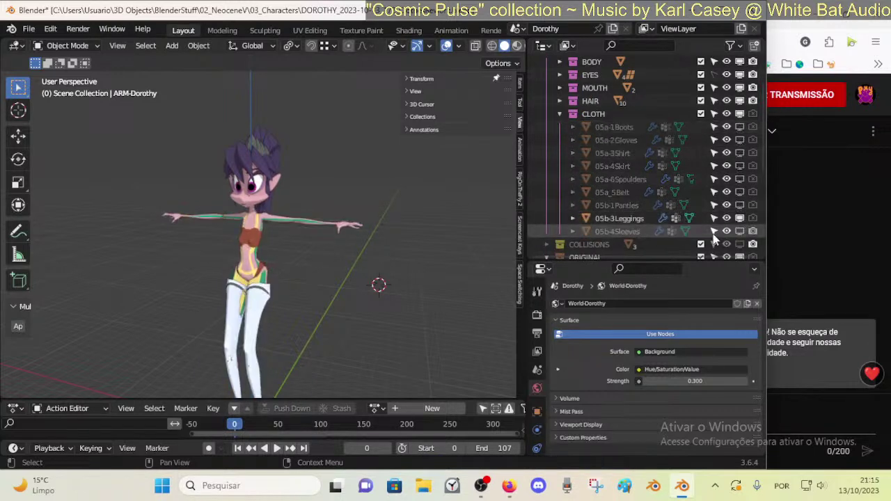
{"action": "left_click", "coordinate": [739, 231]}
{"action": "middle_click_drag", "start_coordinate": [315, 282], "coordinate": [335, 232]}
{"action": "left_click", "coordinate": [290, 243]}
{"action": "scroll", "coordinate": [341, 230], "scroll_direction": "up", "scroll_amount": 2}
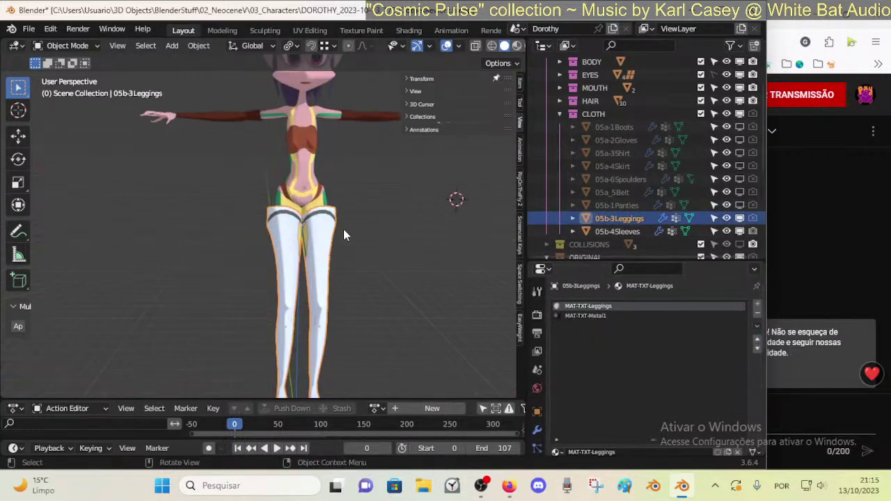
{"action": "key", "text": "ctrl+s"}
- Examine the leggings around the hips and legs, and open their mesh in Edit Mode
{"action": "middle_click_drag", "start_coordinate": [350, 166], "coordinate": [265, 249], "text": "shift"}
{"action": "left_click", "coordinate": [288, 188]}
{"action": "scroll", "coordinate": [294, 209], "scroll_direction": "up", "scroll_amount": 3}
{"action": "scroll", "coordinate": [282, 209], "scroll_direction": "down", "scroll_amount": 3}
{"action": "middle_click_drag", "start_coordinate": [282, 209], "coordinate": [359, 176]}
{"action": "left_click", "coordinate": [239, 228]}
{"action": "key", "text": "Tab"}
{"action": "scroll", "coordinate": [295, 245], "scroll_direction": "up", "scroll_amount": 2}
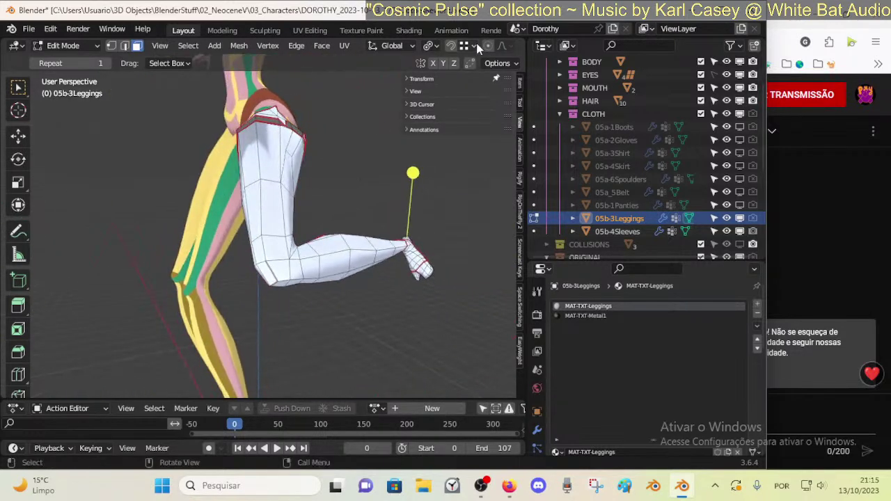
- Preview the leggings in material shading, restore solid shading, and return to Object Mode
{"action": "scroll", "coordinate": [472, 48], "scroll_direction": "down", "scroll_amount": 5}
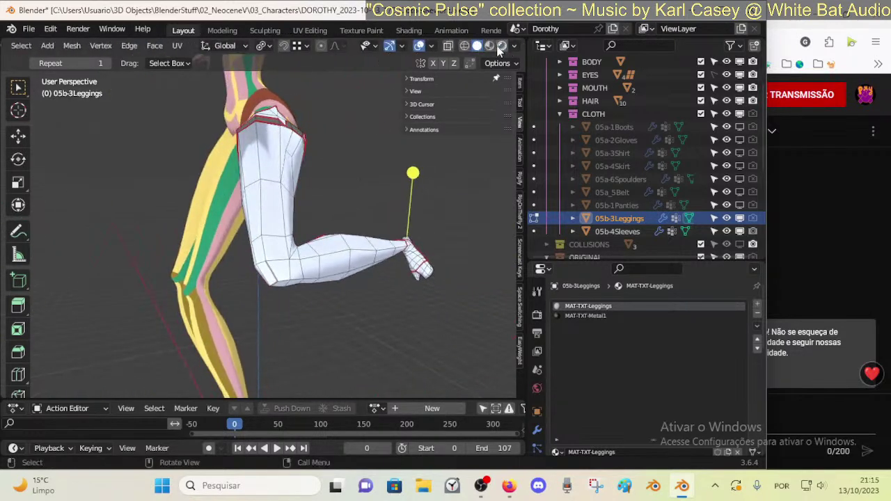
{"action": "left_click", "coordinate": [491, 46]}
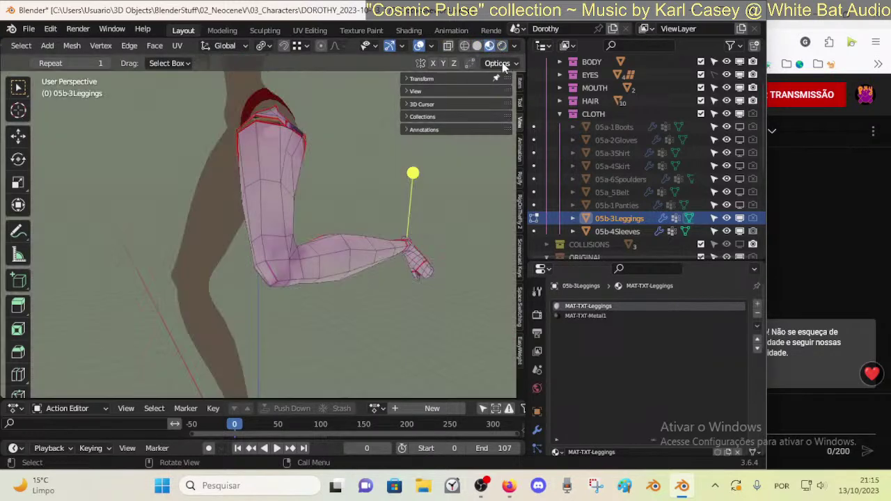
{"action": "left_click", "coordinate": [477, 46]}
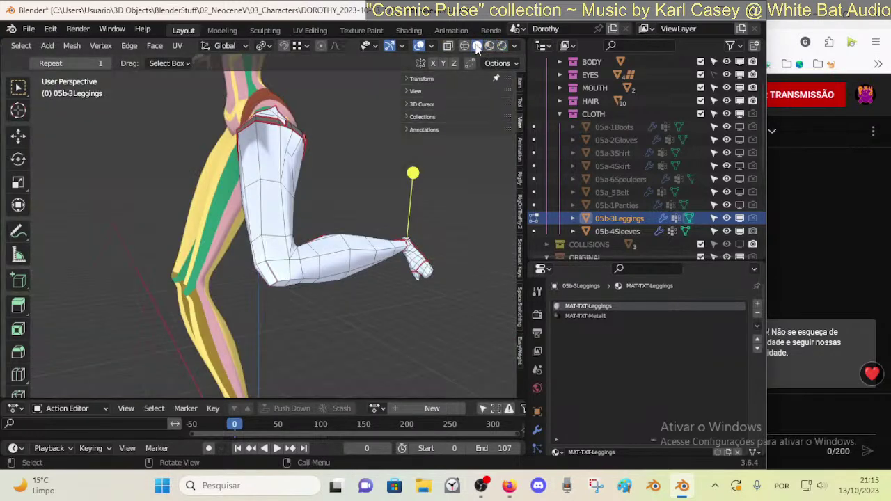
{"action": "scroll", "coordinate": [285, 145], "scroll_direction": "down", "scroll_amount": 3}
{"action": "key", "text": "ctrl+Tab"}
{"action": "left_click", "coordinate": [170, 179]}
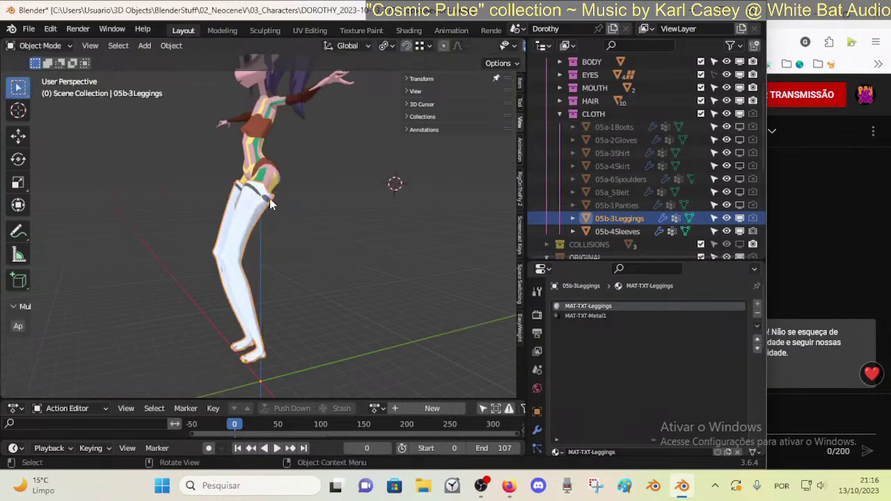
- Compare the leggings in Object Mode with their mesh in Edit Mode from several angles
{"action": "middle_click_drag", "start_coordinate": [241, 215], "coordinate": [295, 203]}
{"action": "key", "text": "Tab"}
{"action": "key", "text": "Tab"}
{"action": "scroll", "coordinate": [252, 216], "scroll_direction": "up", "scroll_amount": 3}
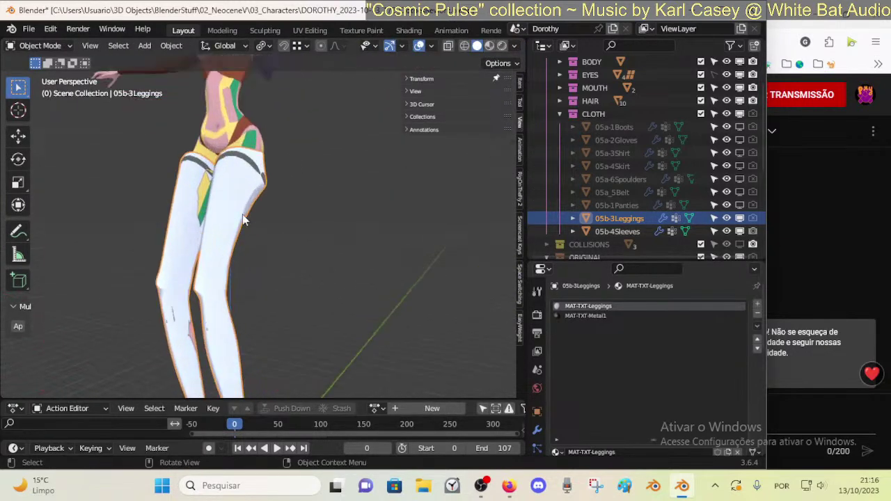
{"action": "middle_click_drag", "start_coordinate": [245, 219], "coordinate": [174, 231]}
{"action": "key", "text": "Tab"}
{"action": "middle_click_drag", "start_coordinate": [276, 207], "coordinate": [233, 207]}
{"action": "middle_click_drag", "start_coordinate": [266, 264], "coordinate": [362, 247]}
{"action": "middle_click_drag", "start_coordinate": [267, 230], "coordinate": [284, 254]}
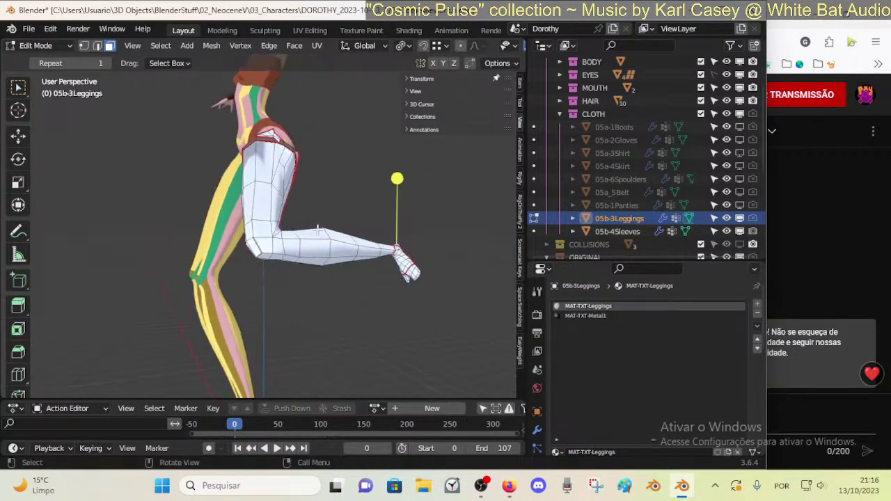
{"action": "middle_click_drag", "start_coordinate": [317, 230], "coordinate": [301, 199]}
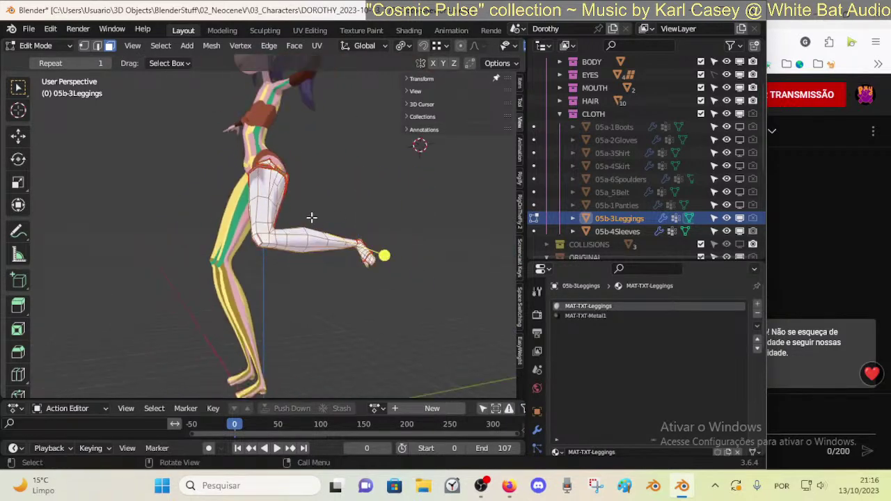
- Delete all geometry of the leggings mesh and return to Object Mode
{"action": "key", "text": "x"}
{"action": "left_click", "coordinate": [311, 219]}
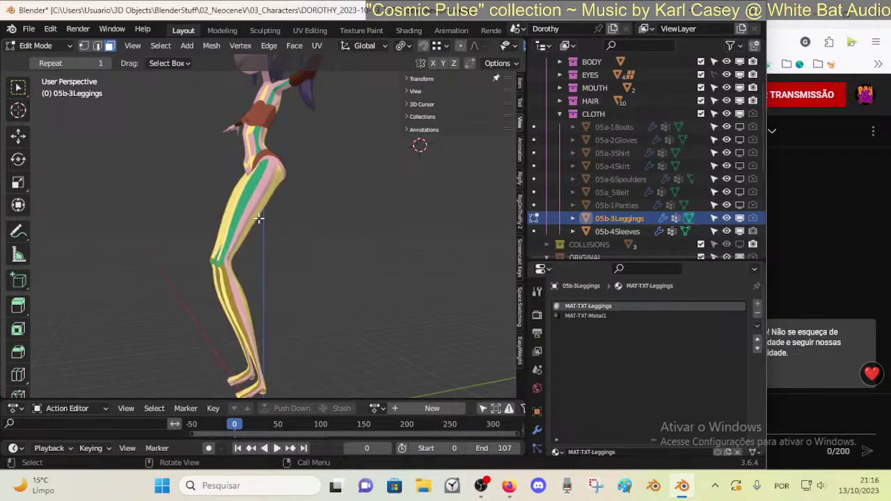
{"action": "middle_click_drag", "start_coordinate": [311, 219], "coordinate": [300, 232]}
{"action": "key", "text": "Tab"}
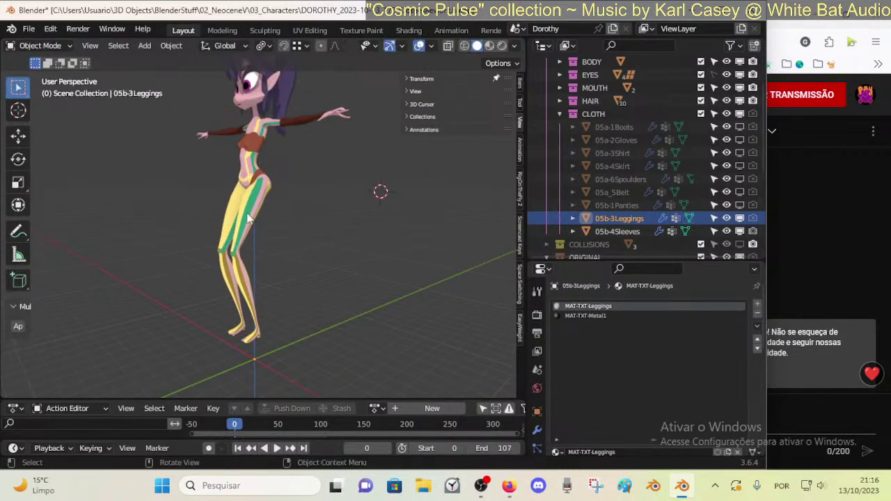
- Select the body, enter Edit Mode, and select the faces around its lower leg with a face loop and Select More
{"action": "left_click", "coordinate": [247, 217]}
{"action": "middle_click_drag", "start_coordinate": [248, 220], "coordinate": [305, 233]}
{"action": "scroll", "coordinate": [305, 234], "scroll_direction": "up", "scroll_amount": 4}
{"action": "key", "text": "Tab"}
{"action": "middle_click_drag", "start_coordinate": [254, 198], "coordinate": [309, 245]}
{"action": "scroll", "coordinate": [244, 212], "scroll_direction": "down", "scroll_amount": 3}
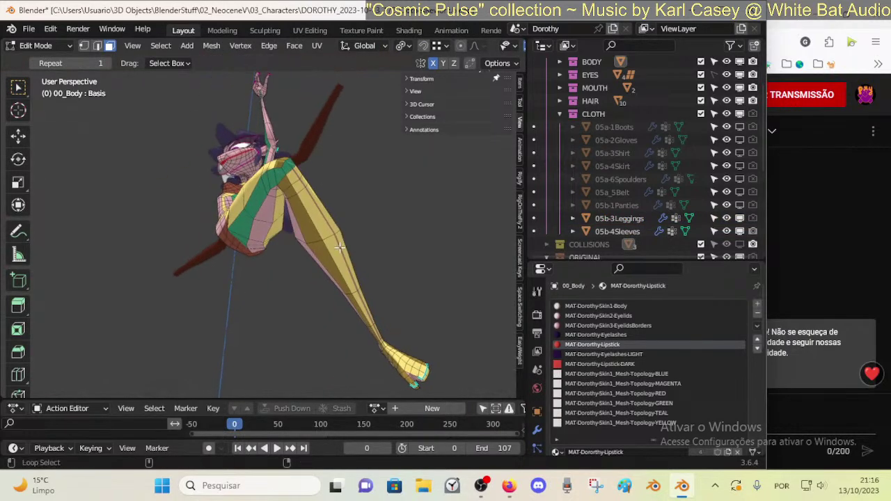
{"action": "left_click", "coordinate": [332, 248], "text": "alt"}
{"action": "key", "text": "ctrl+KP_Add"}
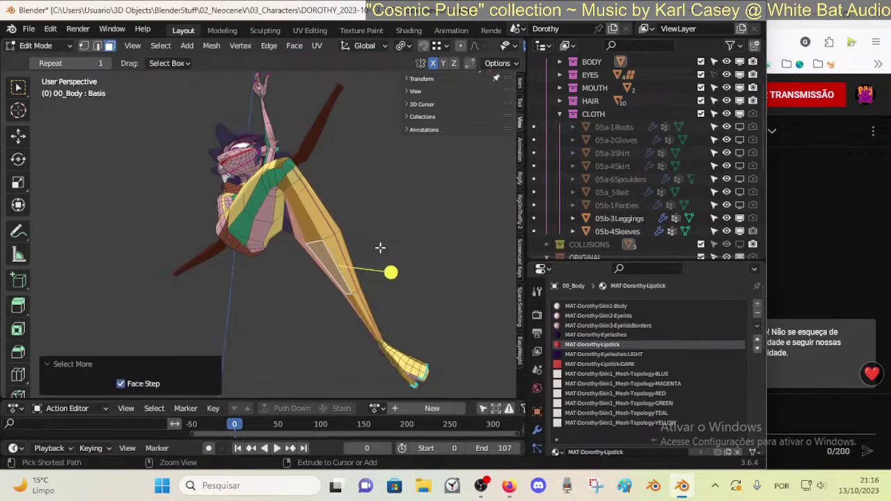
- Extend the body's face selection in X-ray with circle select over the foot, knee and thigh up to just below the hip
{"action": "middle_click_drag", "start_coordinate": [346, 264], "coordinate": [274, 282]}
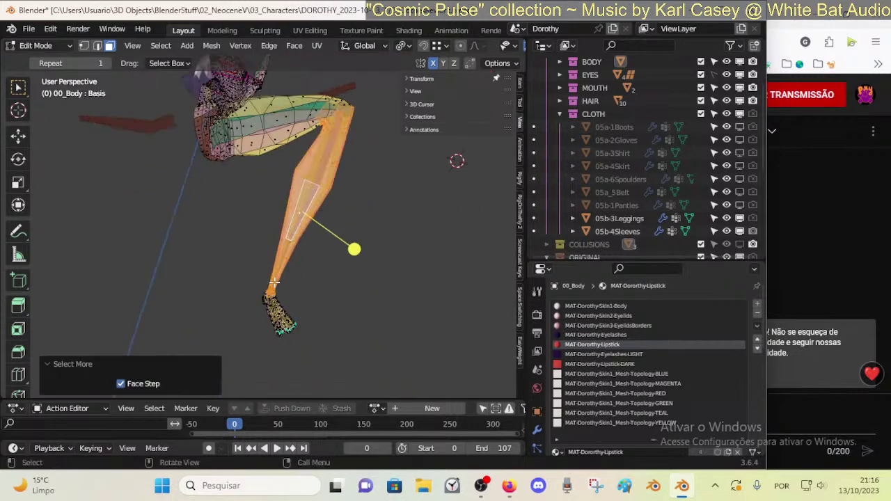
{"action": "right_click", "coordinate": [290, 328]}
{"action": "middle_click_drag", "start_coordinate": [322, 280], "coordinate": [193, 355]}
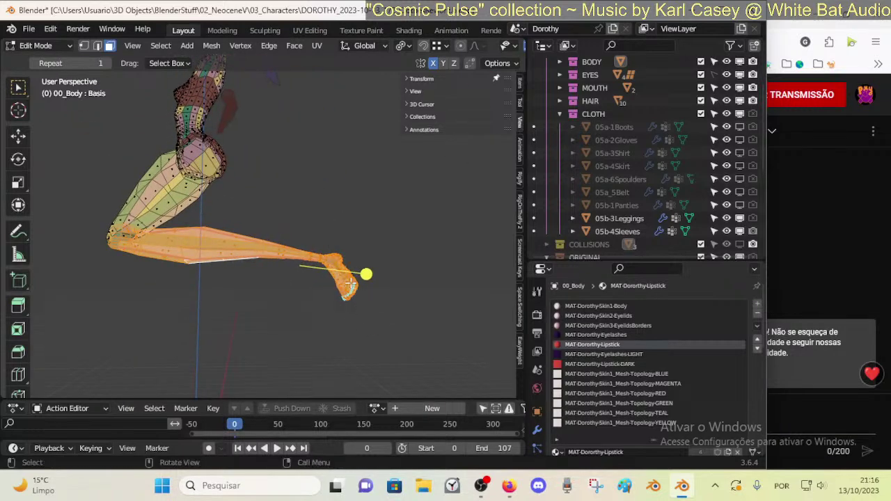
{"action": "mouse_move", "coordinate": [350, 285]}
{"action": "middle_mouse_down"}
{"action": "mouse_move", "coordinate": [312, 255]}
{"action": "mouse_move", "coordinate": [324, 342]}
{"action": "middle_mouse_up"}
{"action": "key", "text": "c"}
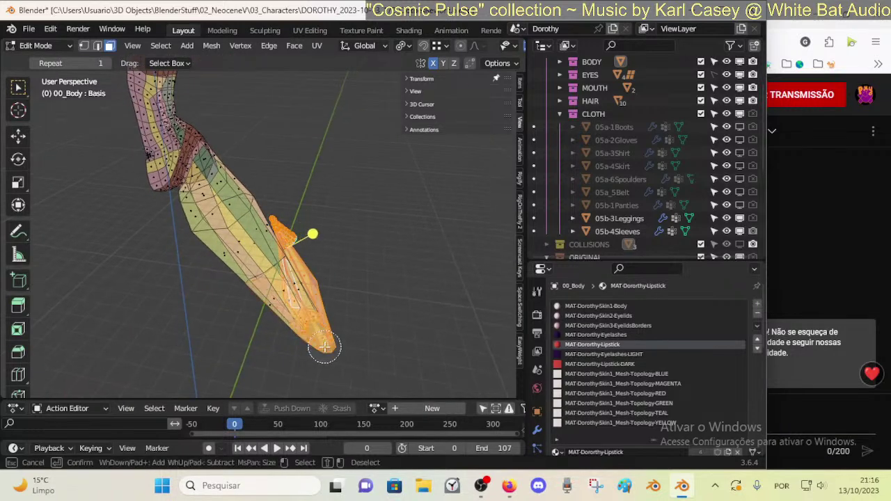
{"action": "mouse_move", "coordinate": [325, 346]}
{"action": "left_mouse_down"}
{"action": "mouse_move", "coordinate": [282, 296]}
{"action": "mouse_move", "coordinate": [275, 229]}
{"action": "mouse_move", "coordinate": [235, 283]}
{"action": "mouse_move", "coordinate": [207, 261]}
{"action": "left_mouse_up"}
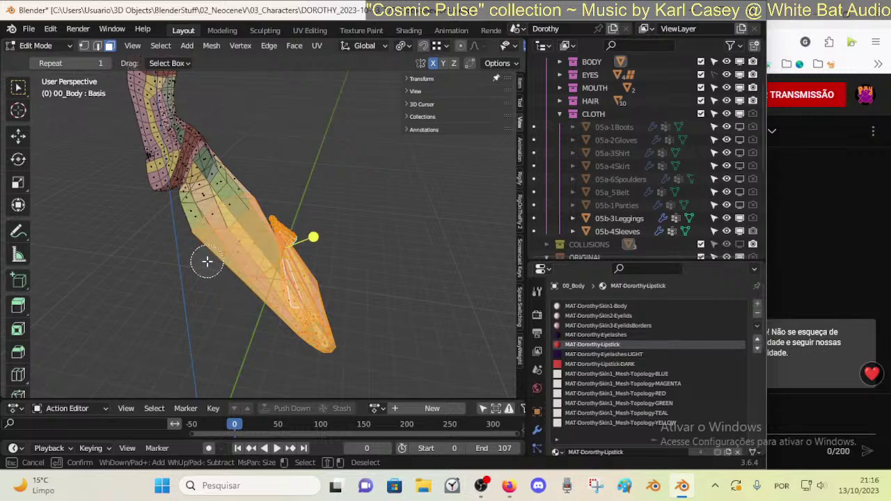
{"action": "right_click", "coordinate": [206, 261]}
{"action": "mouse_move", "coordinate": [205, 260]}
{"action": "middle_mouse_down"}
{"action": "mouse_move", "coordinate": [238, 312]}
{"action": "mouse_move", "coordinate": [227, 300]}
{"action": "mouse_move", "coordinate": [263, 299]}
{"action": "mouse_move", "coordinate": [171, 251]}
{"action": "middle_mouse_up"}
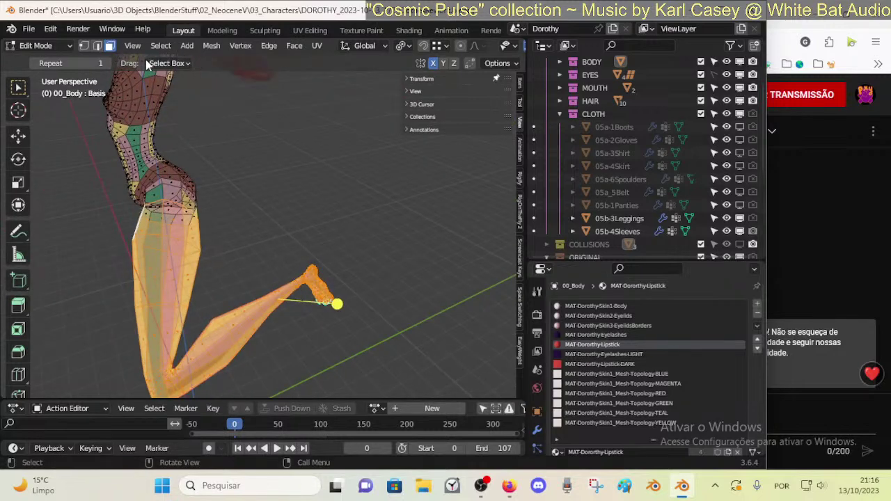
{"action": "middle_click_drag", "start_coordinate": [163, 105], "coordinate": [323, 182]}
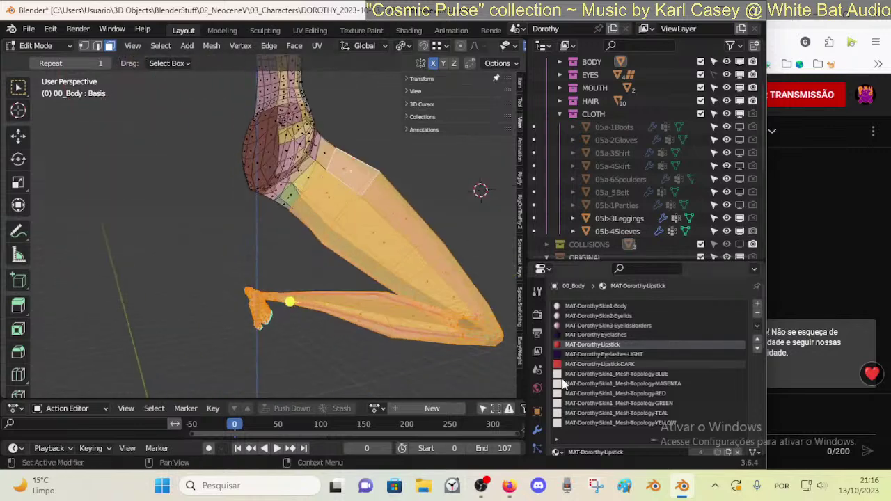
- Enlarge the Properties editor and review the body's mesh data, including its shape keys and UV maps
{"action": "left_click_drag", "start_coordinate": [587, 261], "coordinate": [586, 113]}
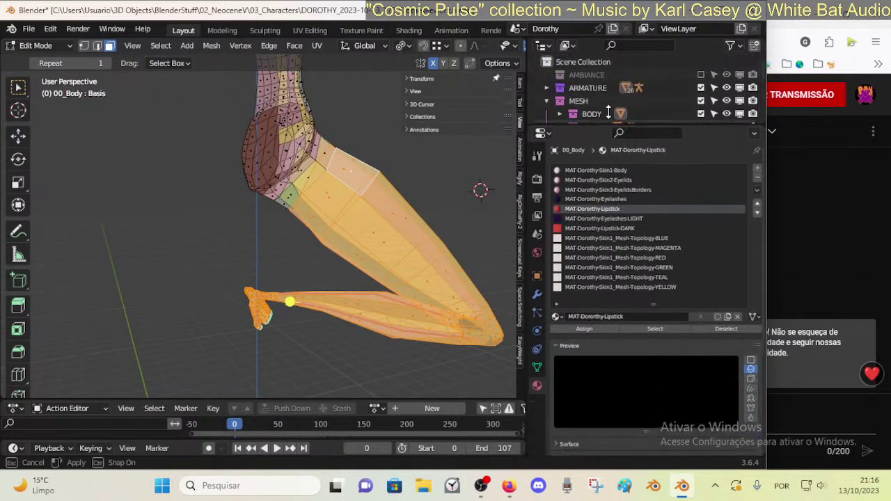
{"action": "left_click", "coordinate": [537, 355]}
{"action": "scroll", "coordinate": [595, 321], "scroll_direction": "down", "scroll_amount": 3}
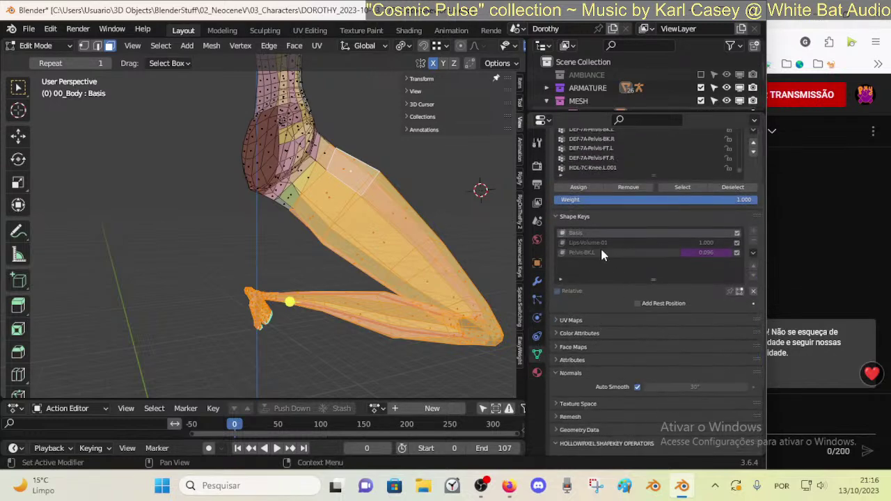
{"action": "scroll", "coordinate": [626, 333], "scroll_direction": "down", "scroll_amount": 4}
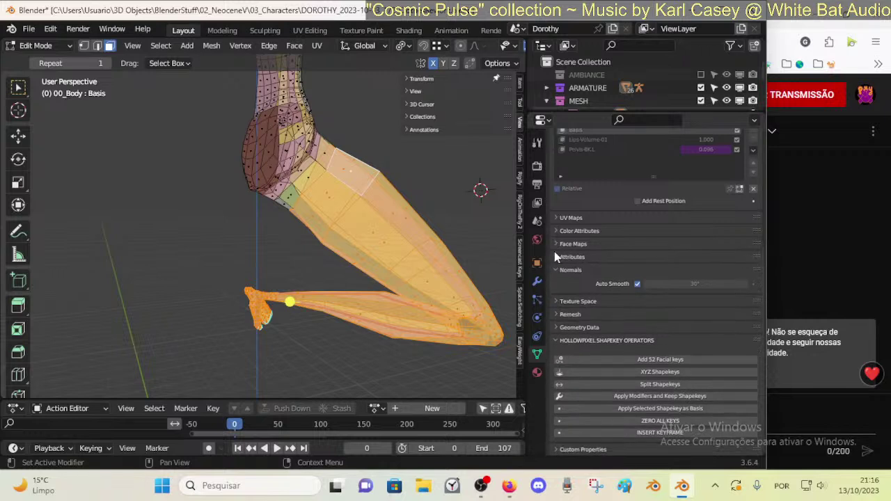
{"action": "left_click", "coordinate": [556, 218]}
{"action": "left_click", "coordinate": [556, 218]}
{"action": "left_click", "coordinate": [556, 217]}
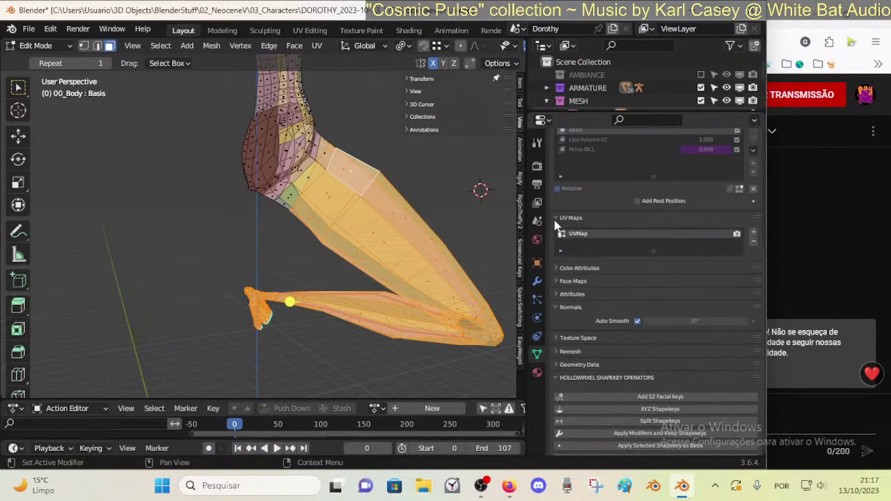
{"action": "left_click", "coordinate": [555, 221]}
- Duplicate the selected leg faces in place and separate the duplicate from the body by selection
{"action": "middle_click_drag", "start_coordinate": [436, 203], "coordinate": [317, 217]}
{"action": "scroll", "coordinate": [238, 239], "scroll_direction": "down", "scroll_amount": 2}
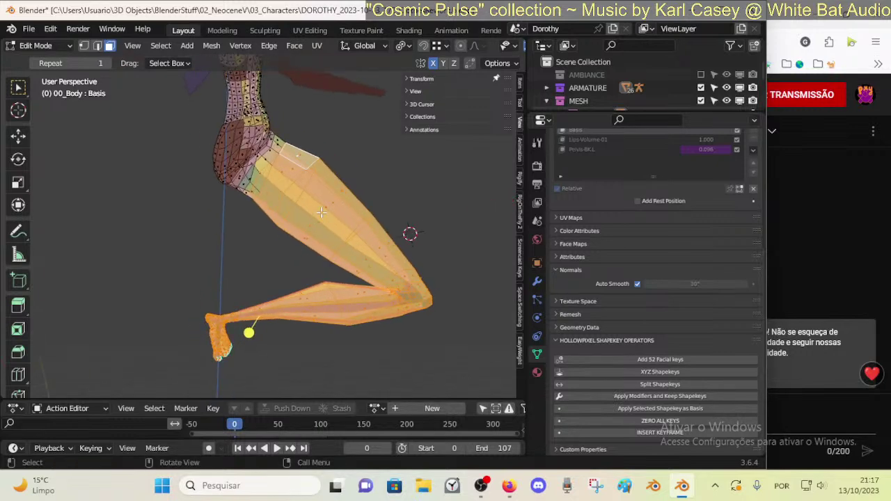
{"action": "key", "text": "shift+d"}
{"action": "key", "text": "Escape"}
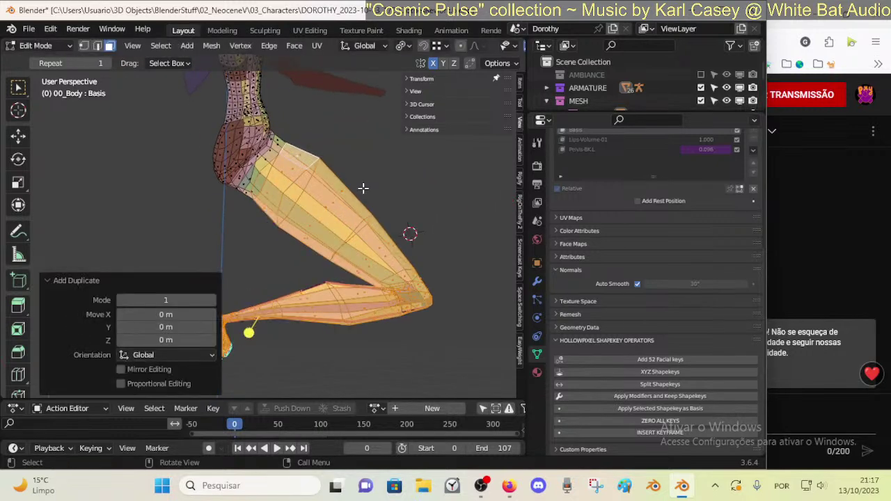
{"action": "key", "text": "p"}
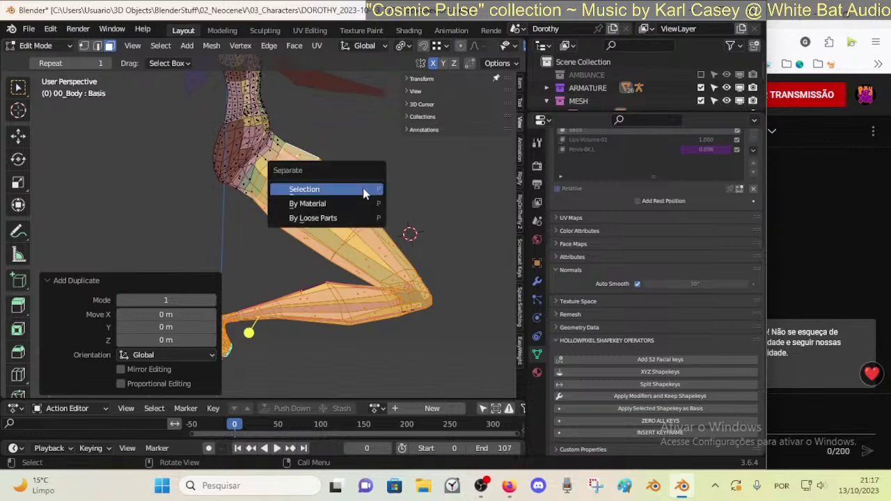
{"action": "left_click", "coordinate": [363, 188]}
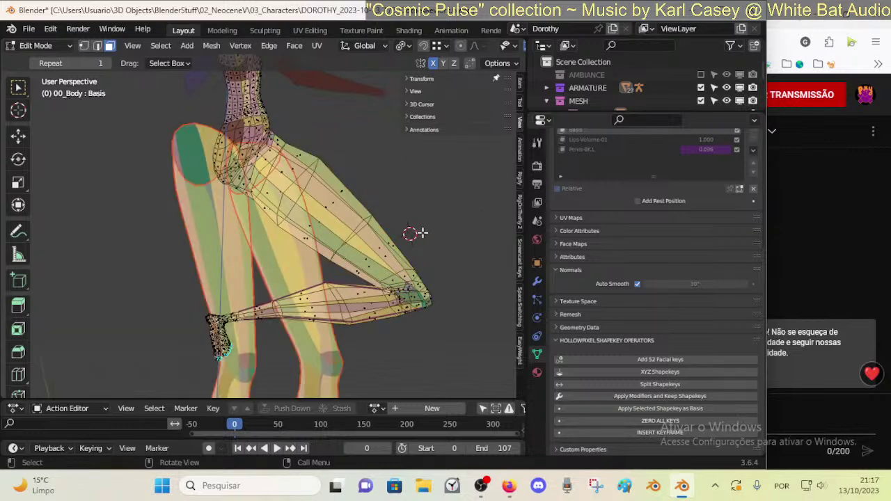
- Return to Object Mode, select the separated legs object, and display its modifier stack
{"action": "middle_click_drag", "start_coordinate": [421, 234], "coordinate": [260, 317]}
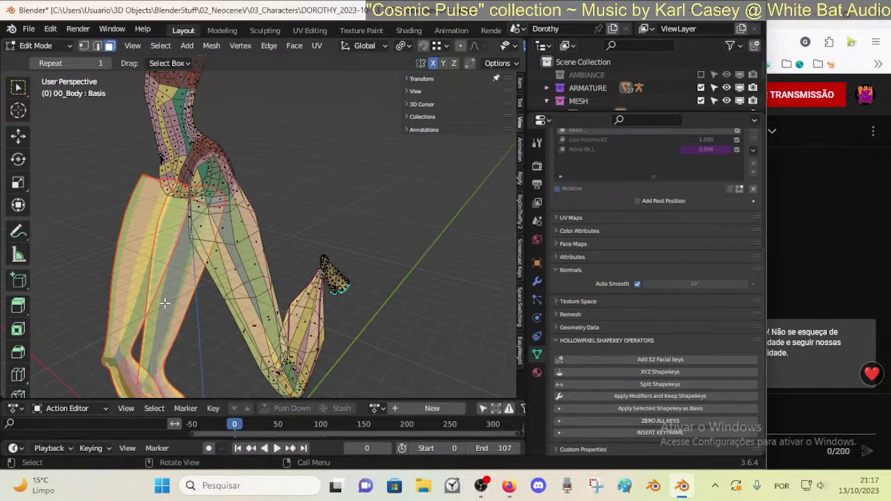
{"action": "key", "text": "ctrl+Tab"}
{"action": "key", "text": "4"}
{"action": "middle_click_drag", "start_coordinate": [163, 303], "coordinate": [411, 250]}
{"action": "left_click", "coordinate": [260, 271]}
{"action": "left_click", "coordinate": [537, 281]}
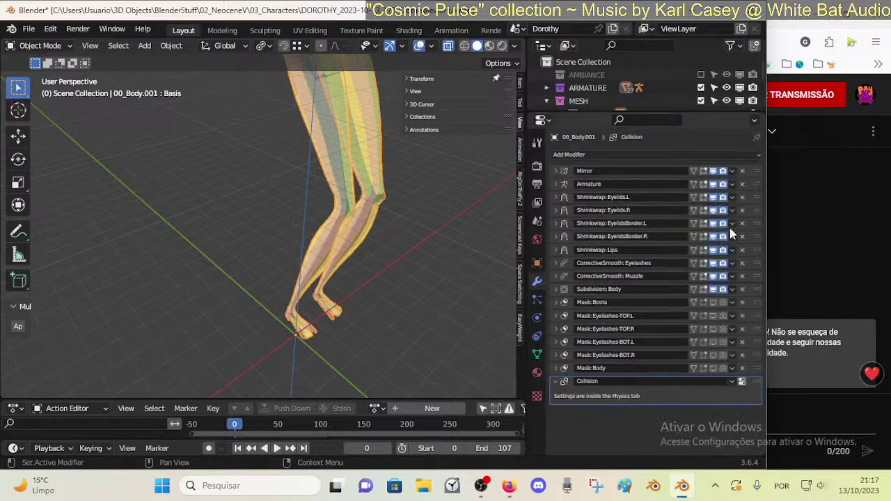
- Remove the five Shrinkwrap modifiers and the Eyelashes and Muzzle CorrectiveSmooth modifiers from the separated legs
{"action": "left_click", "coordinate": [741, 197]}
{"action": "left_click", "coordinate": [742, 197]}
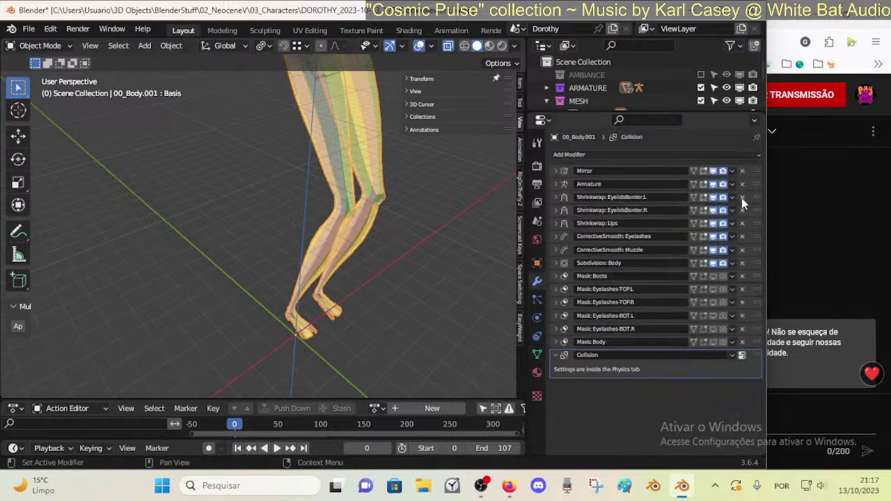
{"action": "left_click", "coordinate": [741, 197]}
{"action": "left_click", "coordinate": [741, 197]}
{"action": "left_click", "coordinate": [742, 197]}
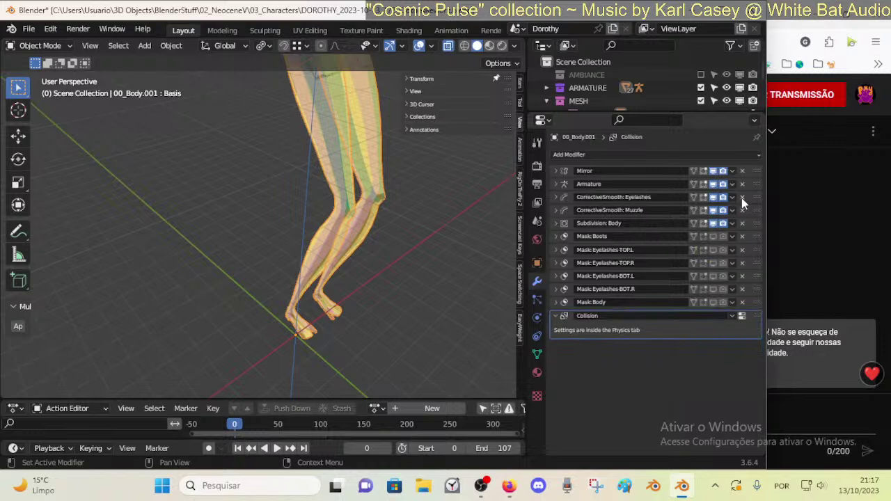
{"action": "left_click", "coordinate": [742, 197]}
{"action": "left_click", "coordinate": [742, 197]}
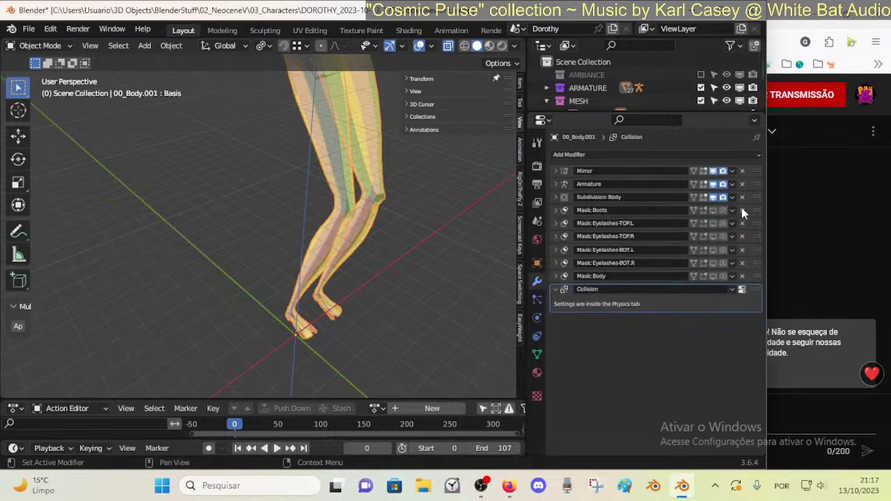
{"action": "left_click", "coordinate": [741, 211]}
{"action": "left_click", "coordinate": [742, 210]}
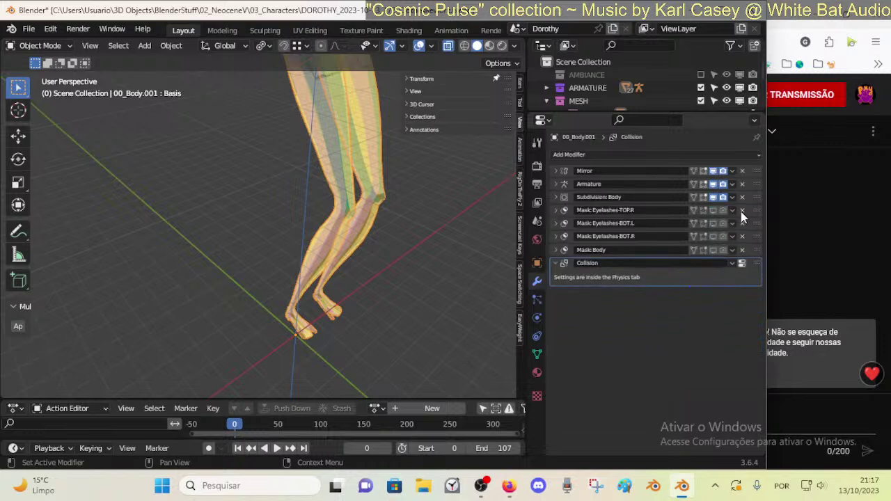
{"action": "key", "text": "ctrl+z"}
{"action": "key", "text": "ctrl+z"}
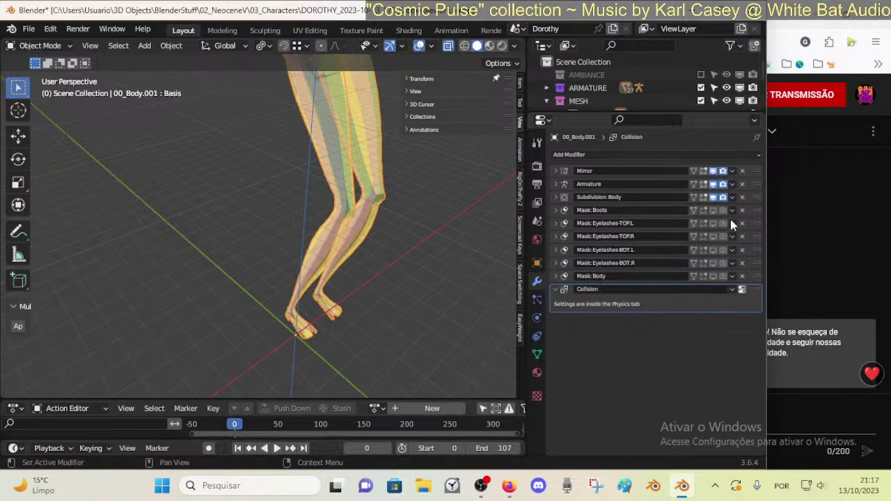
- Remove the four Eyelashes masks, the Body mask and the Collision physics from the separated legs
{"action": "left_click", "coordinate": [743, 224]}
{"action": "left_click", "coordinate": [742, 223]}
{"action": "left_click", "coordinate": [742, 224]}
{"action": "left_click", "coordinate": [742, 223]}
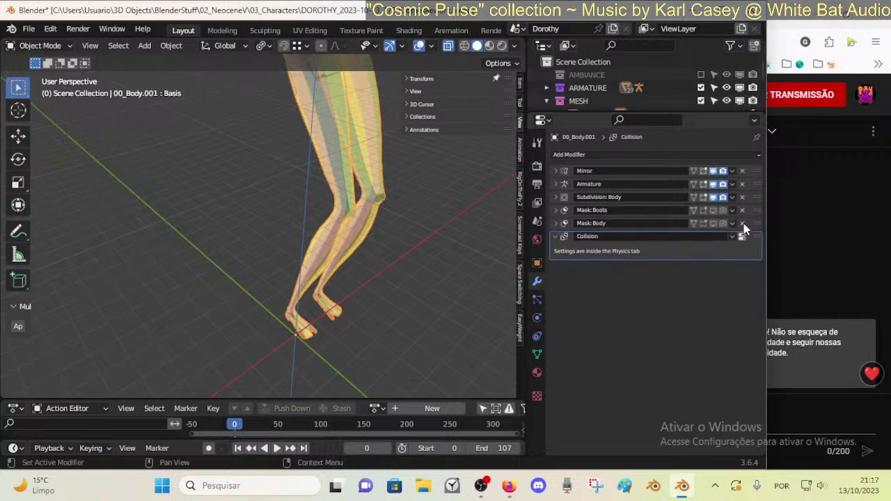
{"action": "left_click", "coordinate": [742, 223]}
{"action": "left_click", "coordinate": [742, 224]}
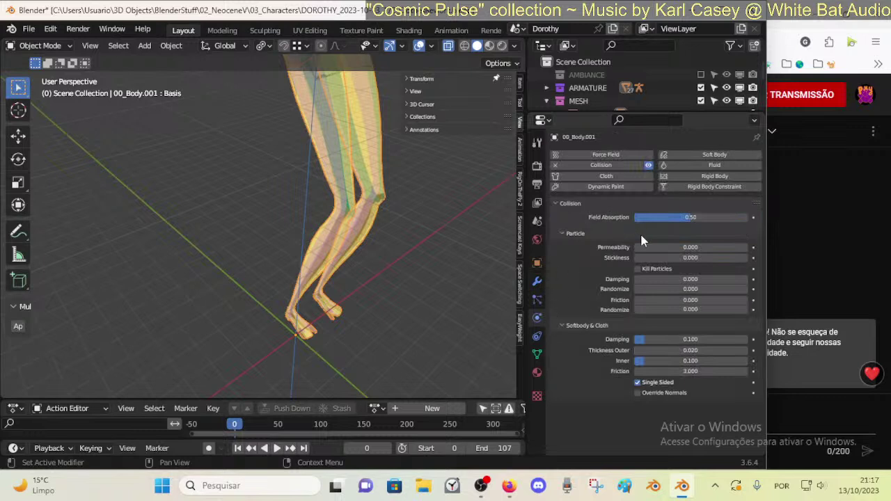
{"action": "left_click", "coordinate": [613, 165]}
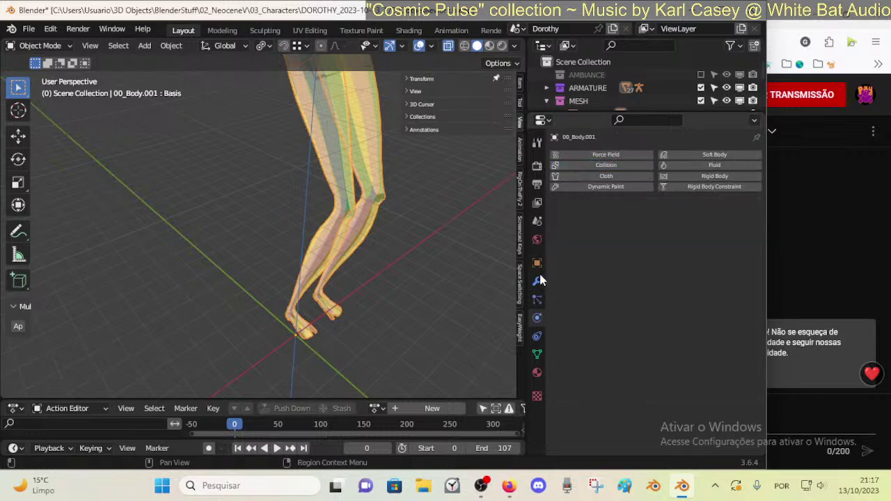
{"action": "left_click", "coordinate": [536, 281]}
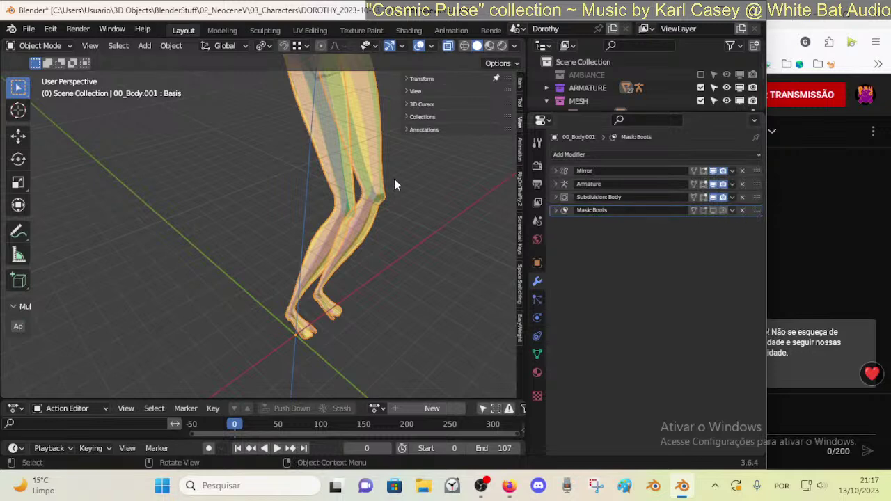
- Inspect the Mask: Boots modifier's settings and examine the separated legs from several sides
{"action": "middle_click_drag", "start_coordinate": [394, 184], "coordinate": [352, 276]}
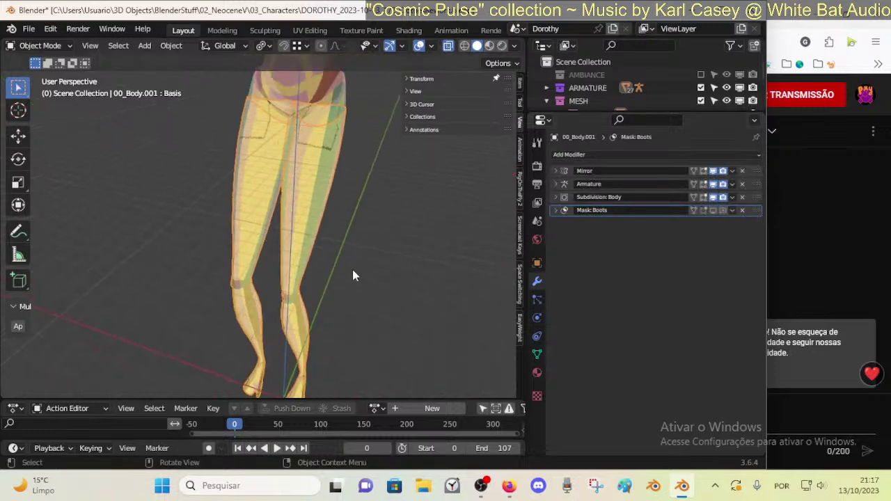
{"action": "left_click", "coordinate": [556, 210]}
{"action": "left_click", "coordinate": [555, 213]}
{"action": "left_click", "coordinate": [555, 213]}
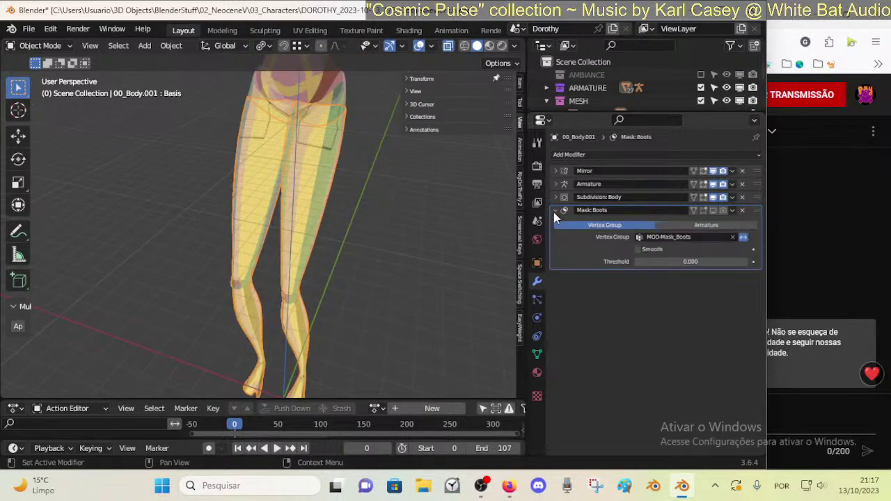
{"action": "left_click", "coordinate": [555, 213]}
{"action": "middle_click_drag", "start_coordinate": [479, 234], "coordinate": [172, 258]}
{"action": "left_click", "coordinate": [209, 221]}
{"action": "left_click", "coordinate": [188, 253]}
{"action": "left_click", "coordinate": [181, 184]}
{"action": "middle_click_drag", "start_coordinate": [181, 184], "coordinate": [377, 237]}
{"action": "left_click", "coordinate": [350, 249]}
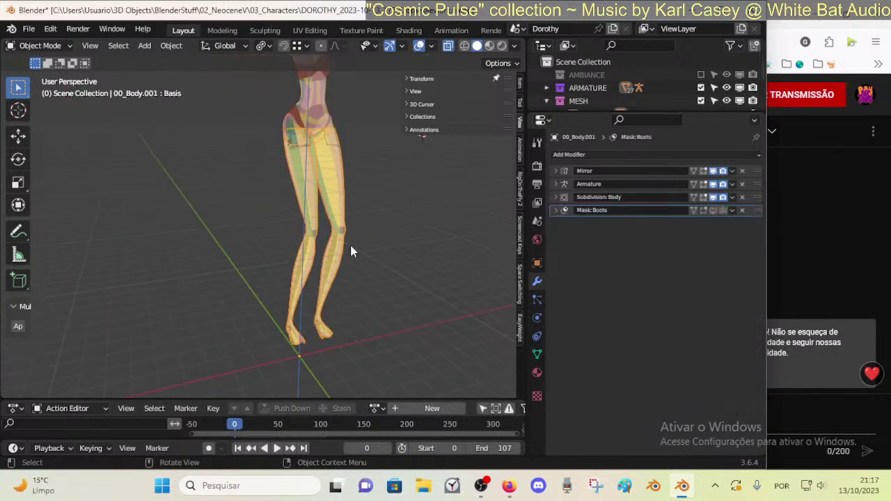
- Toggle the viewport display of the Mask: Boots modifier to compare its effect on the feet
{"action": "left_click", "coordinate": [713, 210]}
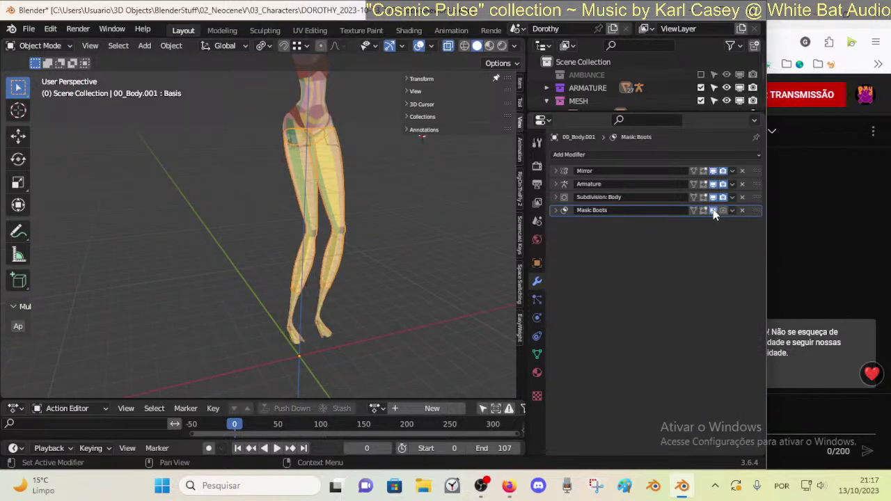
{"action": "left_click", "coordinate": [713, 211]}
{"action": "left_click", "coordinate": [713, 210]}
{"action": "left_click", "coordinate": [713, 211]}
{"action": "left_click", "coordinate": [713, 210]}
- Turn off X-ray display, reselect the separated legs and bring their mesh into Edit Mode
{"action": "left_click", "coordinate": [338, 202]}
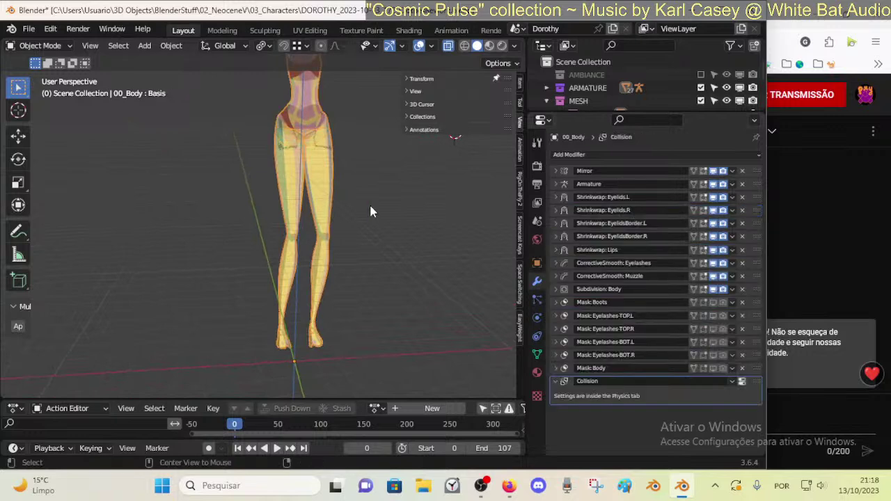
{"action": "key", "text": "alt+z"}
{"action": "middle_click_drag", "start_coordinate": [371, 206], "coordinate": [304, 210]}
{"action": "left_click", "coordinate": [284, 207]}
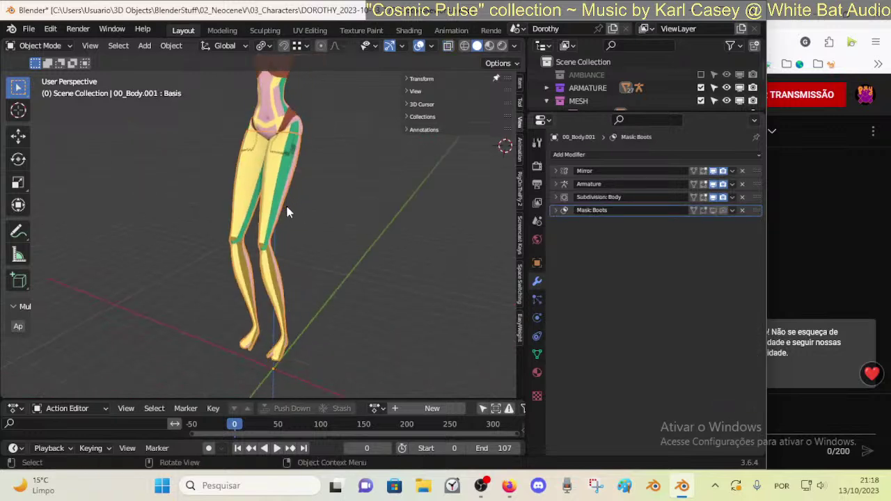
{"action": "key", "text": "Tab"}
{"action": "scroll", "coordinate": [294, 219], "scroll_direction": "up", "scroll_amount": 1}
{"action": "key", "text": "l"}
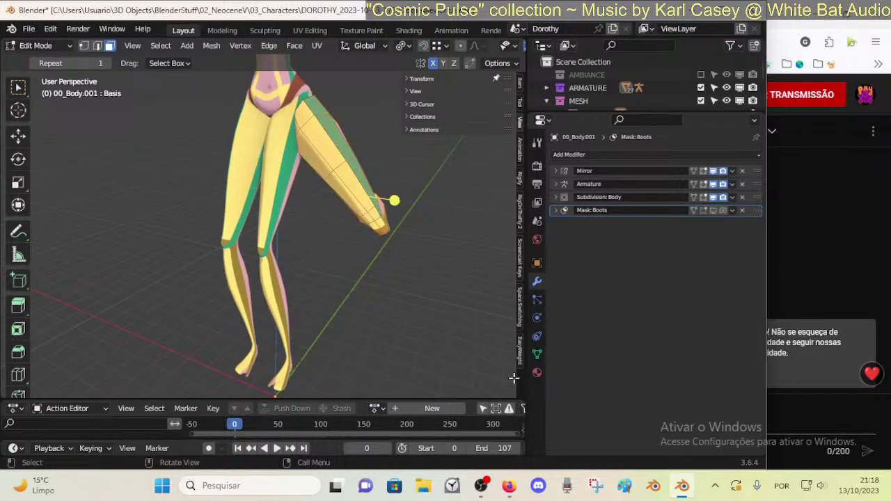
- Remove all material slots from the separated legs, working in Object Mode
{"action": "left_click", "coordinate": [536, 373]}
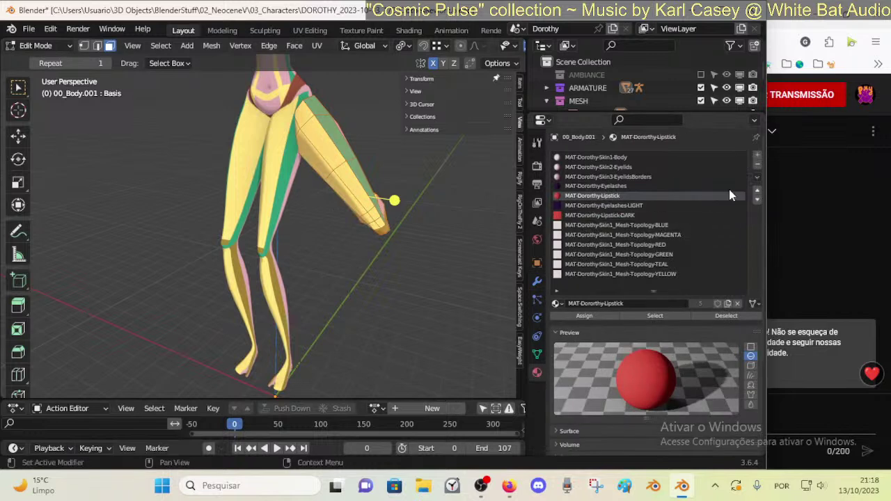
{"action": "left_click", "coordinate": [655, 274]}
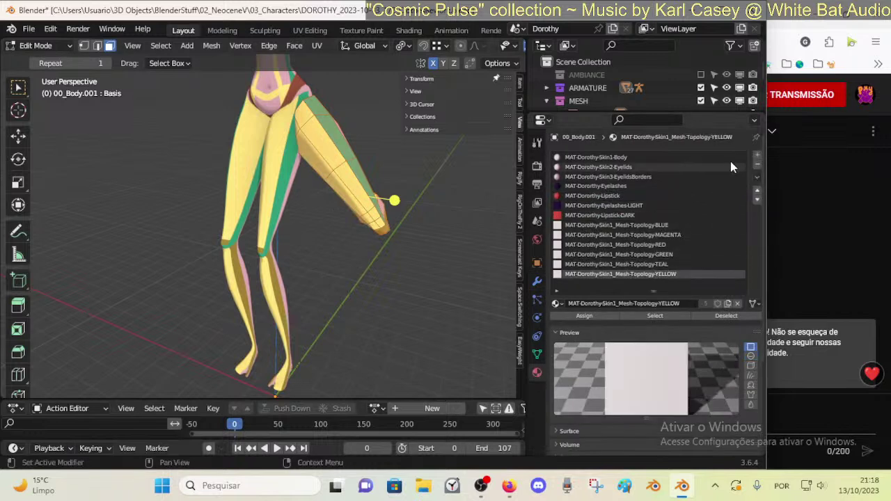
{"action": "left_click", "coordinate": [757, 164]}
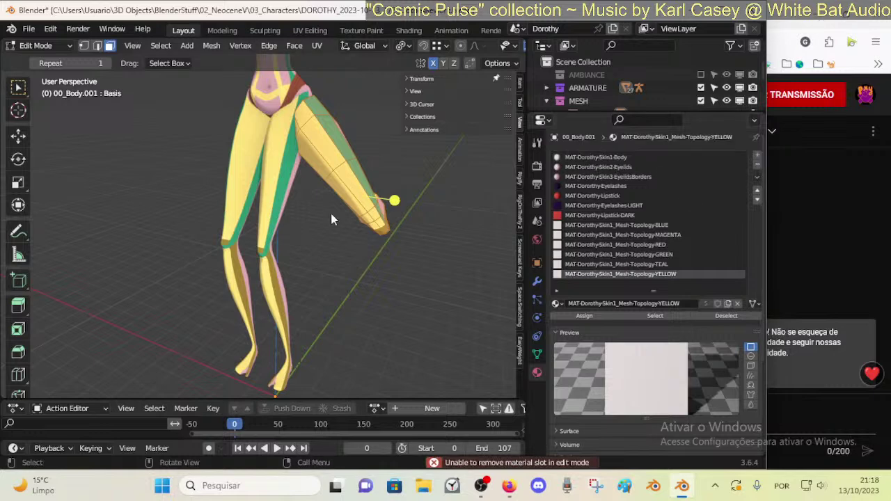
{"action": "key", "text": "Tab"}
{"action": "left_click", "coordinate": [758, 165]}
{"action": "left_click", "coordinate": [758, 165]}
{"action": "left_click", "coordinate": [758, 165]}
{"action": "left_click", "coordinate": [757, 165]}
{"action": "left_click", "coordinate": [758, 165]}
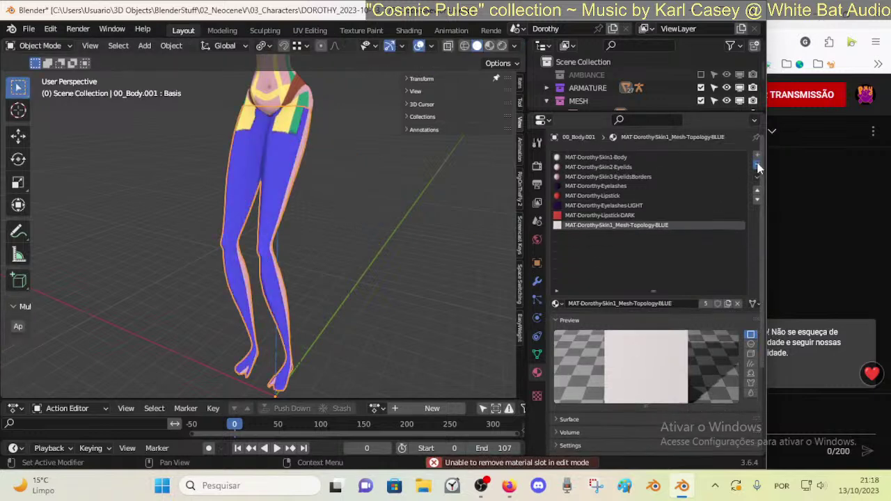
{"action": "left_click", "coordinate": [758, 165]}
{"action": "left_click", "coordinate": [758, 165]}
{"action": "left_click", "coordinate": [757, 165]}
{"action": "left_click", "coordinate": [758, 165]}
{"action": "left_click", "coordinate": [758, 165]}
{"action": "left_click", "coordinate": [757, 165]}
{"action": "left_click", "coordinate": [757, 165]}
{"action": "left_click", "coordinate": [758, 165]}
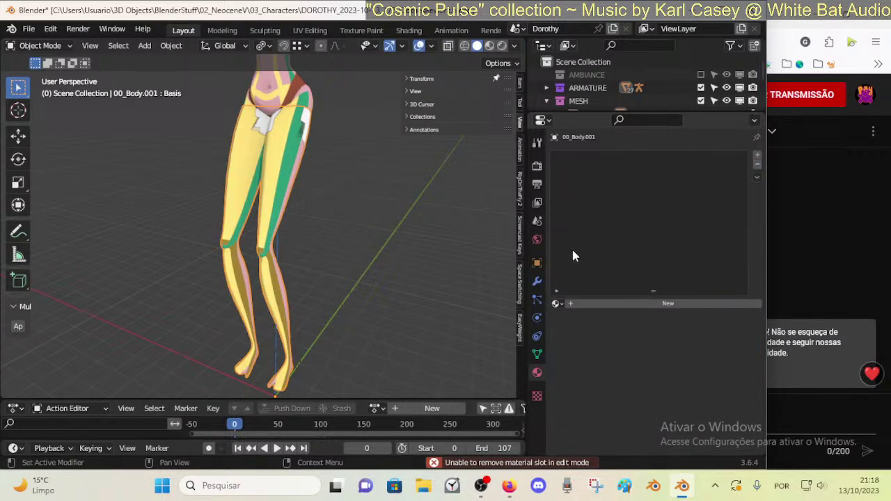
- Give the separated legs the existing Cloth-leather material and assign it to all their selected faces
{"action": "left_click", "coordinate": [557, 304]}
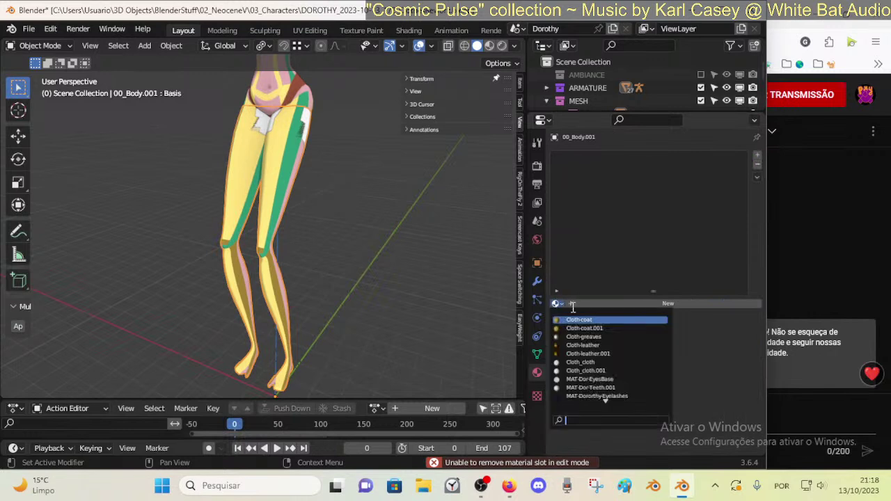
{"action": "left_click", "coordinate": [615, 345]}
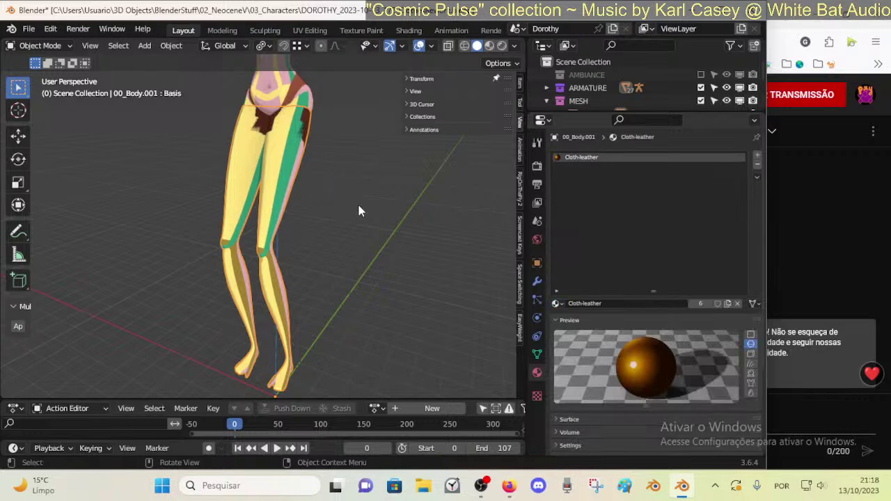
{"action": "key", "text": "Tab"}
{"action": "left_click", "coordinate": [588, 317]}
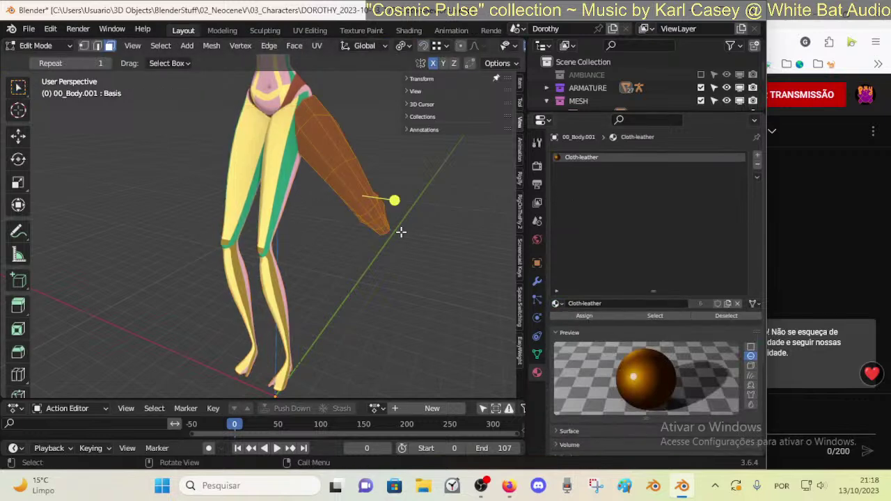
- Compare the leather-coloured legs in Object Mode and Edit Mode from different angles
{"action": "key", "text": "Tab"}
{"action": "middle_click_drag", "start_coordinate": [347, 234], "coordinate": [360, 199]}
{"action": "key", "text": "Tab"}
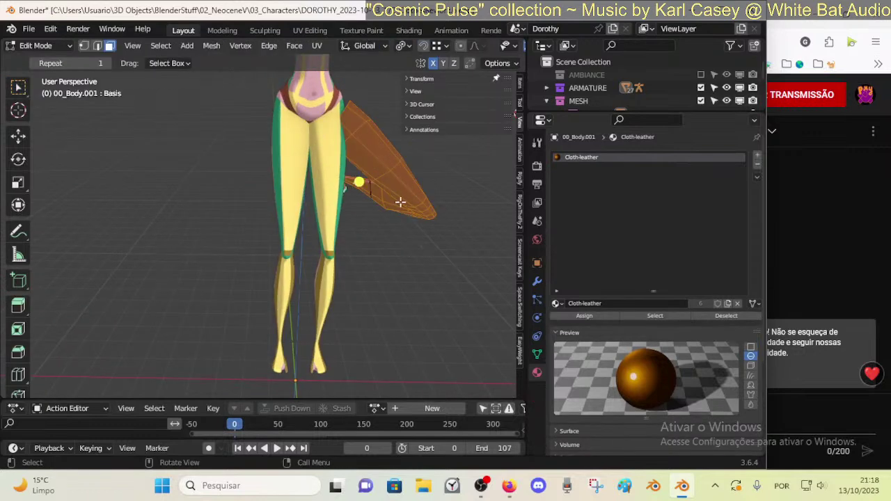
{"action": "key", "text": "Tab"}
{"action": "key", "text": "Tab"}
{"action": "middle_click_drag", "start_coordinate": [353, 196], "coordinate": [350, 227]}
{"action": "key", "text": "Tab"}
- Enlarge the Outliner, add 05b-3Leggings to the selection as the active object, and join the separated legs into it
{"action": "left_click", "coordinate": [537, 281]}
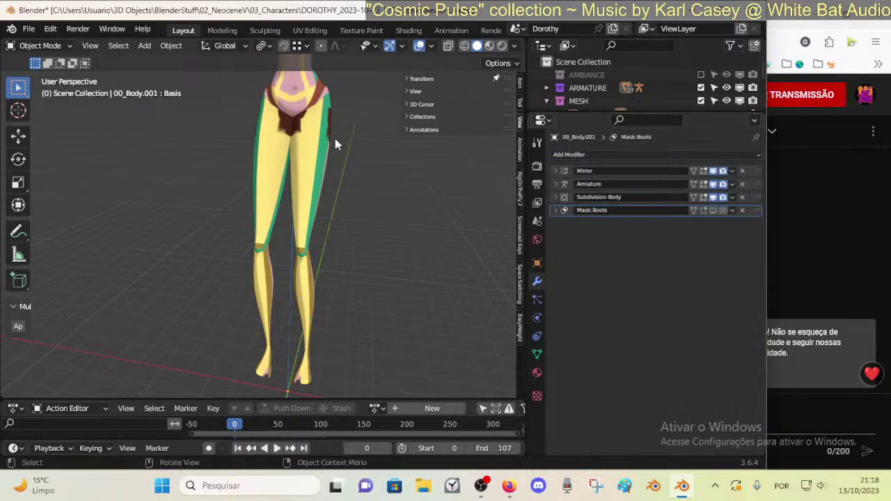
{"action": "left_click", "coordinate": [333, 118]}
{"action": "left_click", "coordinate": [333, 117]}
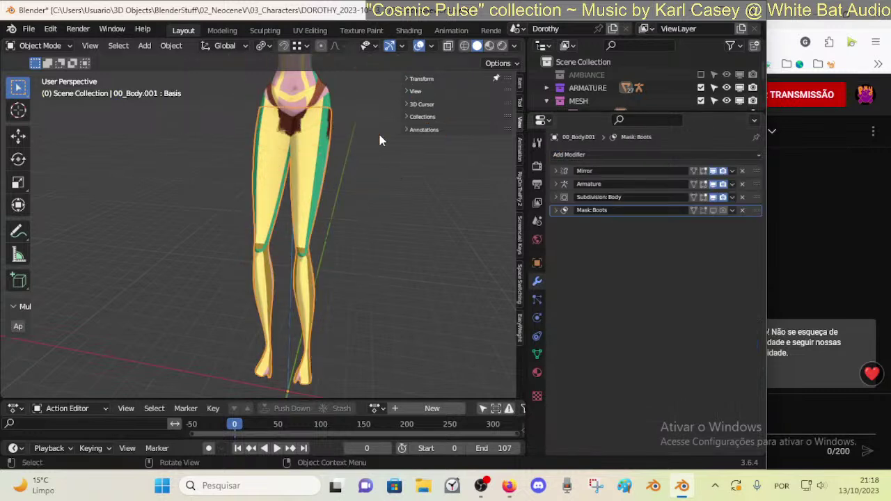
{"action": "left_click_drag", "start_coordinate": [655, 112], "coordinate": [672, 294]}
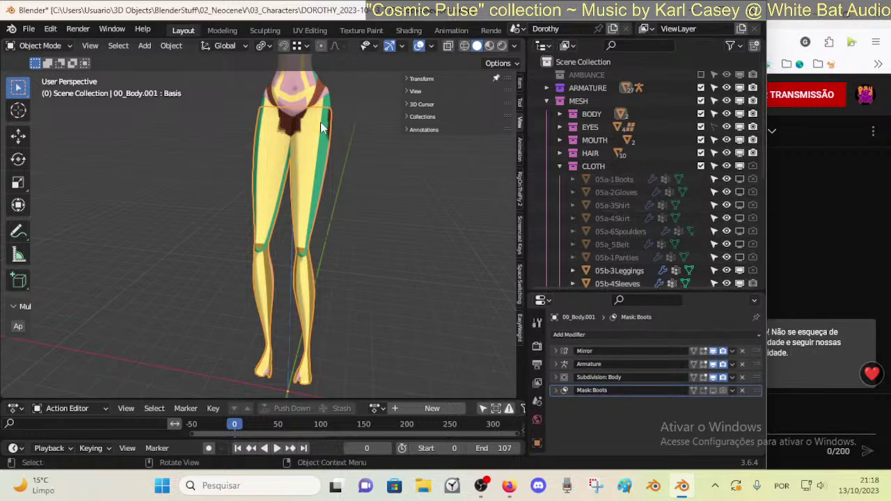
{"action": "scroll", "coordinate": [678, 209], "scroll_direction": "down", "scroll_amount": 3}
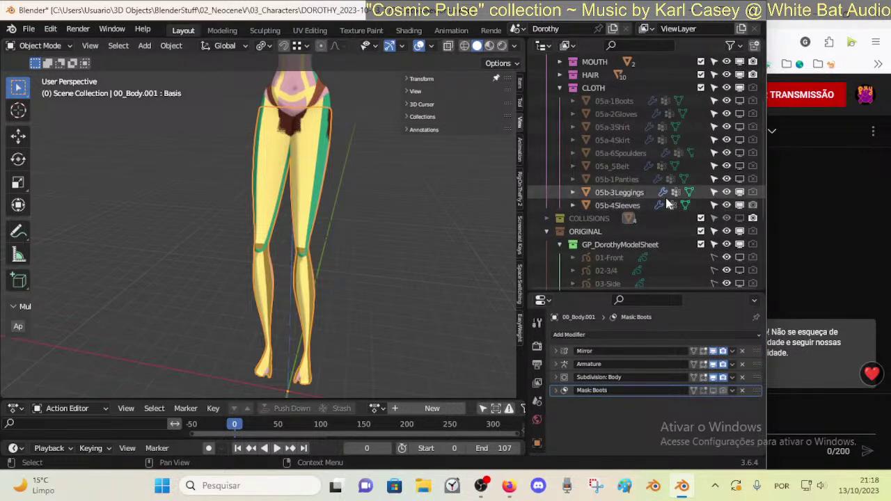
{"action": "left_click", "coordinate": [639, 194]}
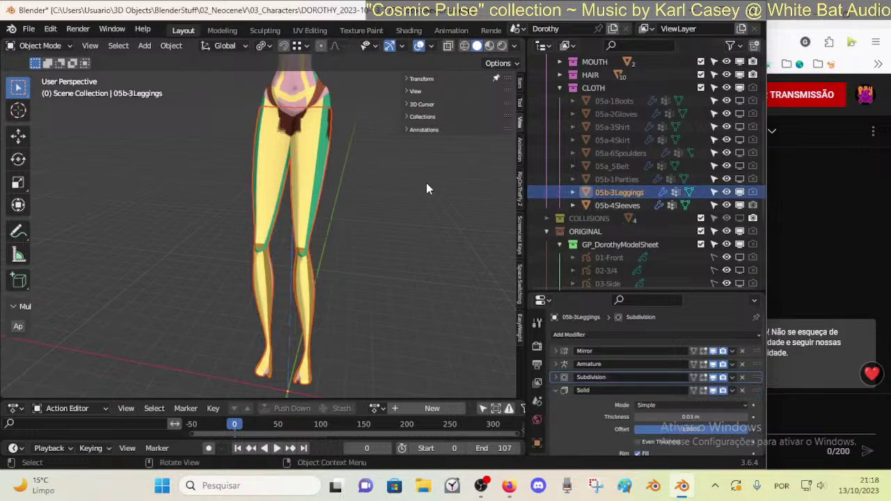
{"action": "scroll", "coordinate": [613, 361], "scroll_direction": "down", "scroll_amount": 3}
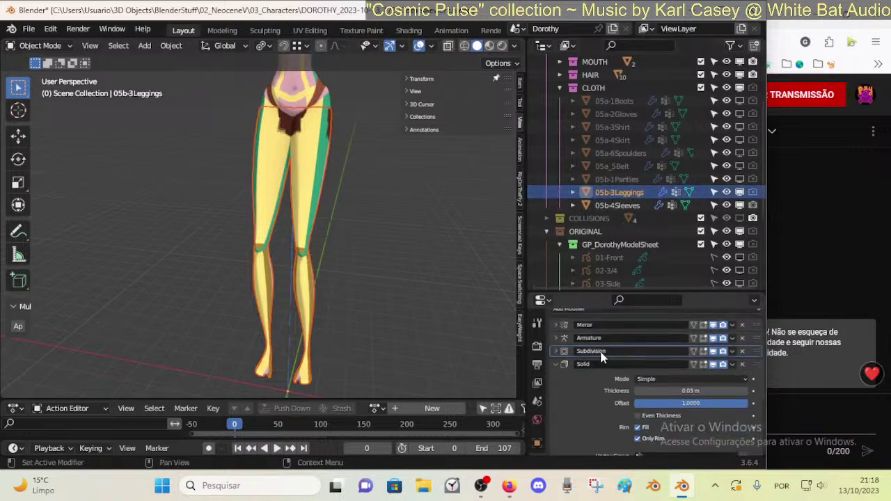
{"action": "key", "text": "ctrl+z"}
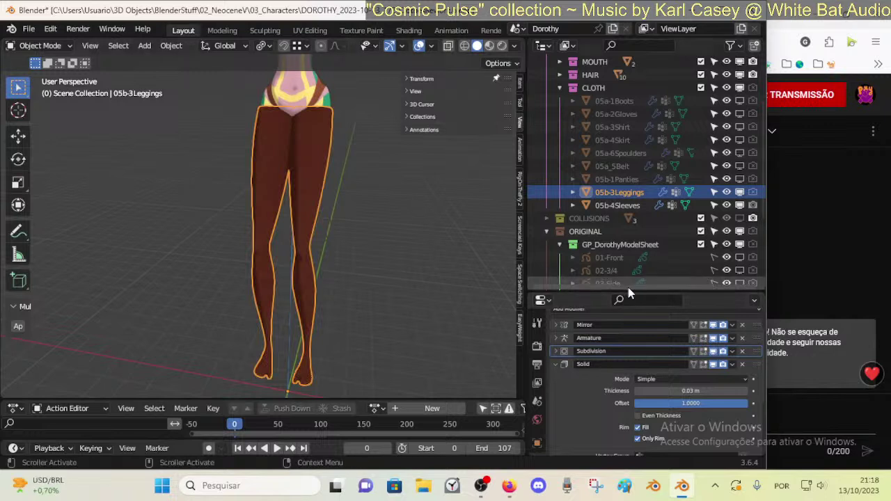
- Enlarge the Properties editor, collapse the Solid modifier of 05b-3Leggings and review its Armature modifier
{"action": "left_click_drag", "start_coordinate": [635, 290], "coordinate": [635, 263]}
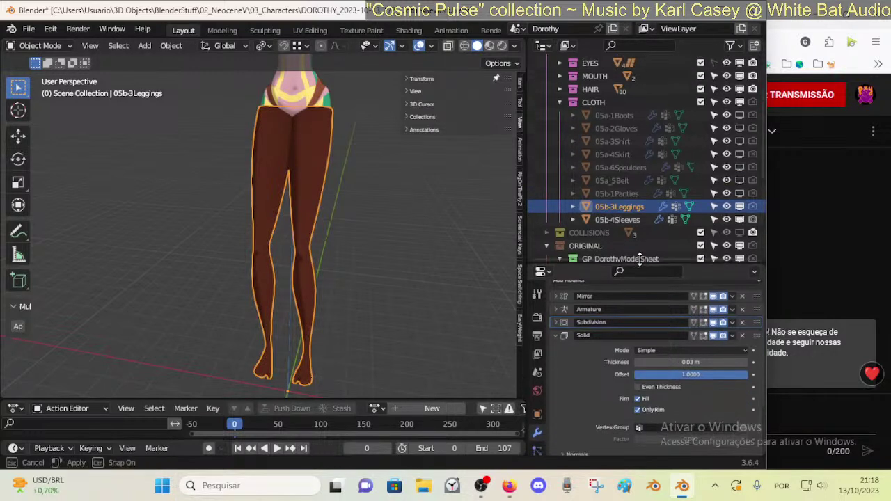
{"action": "left_click", "coordinate": [556, 362]}
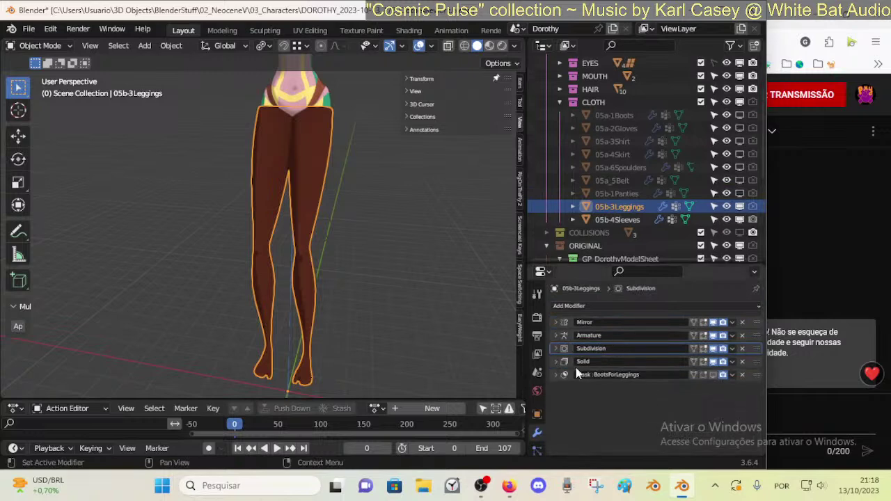
{"action": "left_click", "coordinate": [557, 335]}
{"action": "left_click", "coordinate": [557, 335]}
- Inspect the joined leggings' topology in the wireframe overlay and in Edit Mode
{"action": "middle_click_drag", "start_coordinate": [418, 292], "coordinate": [310, 167]}
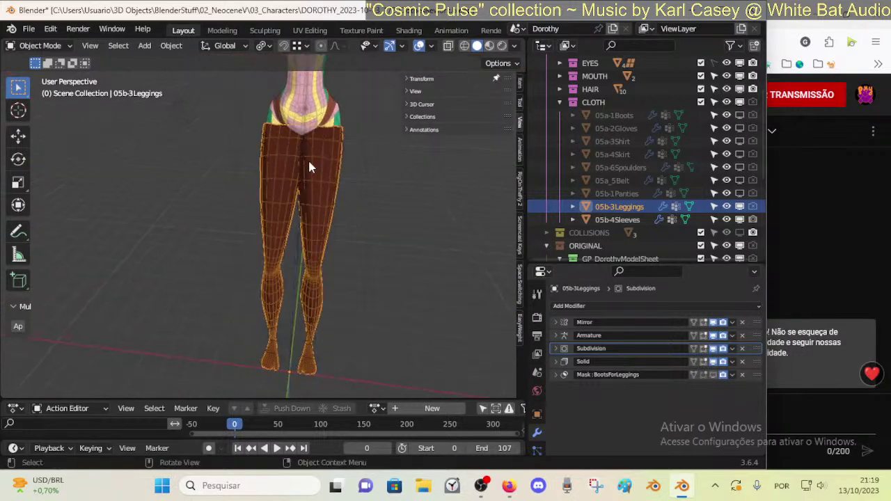
{"action": "key", "text": "Tab"}
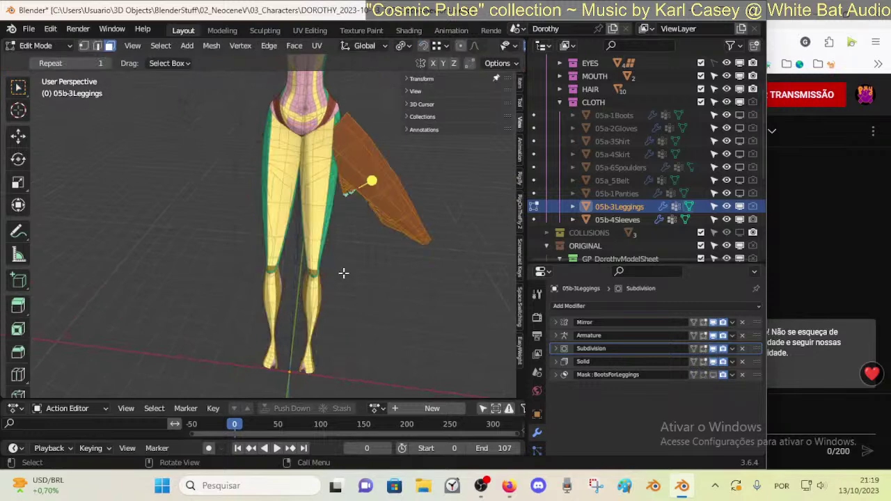
{"action": "key", "text": "Tab"}
{"action": "scroll", "coordinate": [364, 250], "scroll_direction": "down", "scroll_amount": 4}
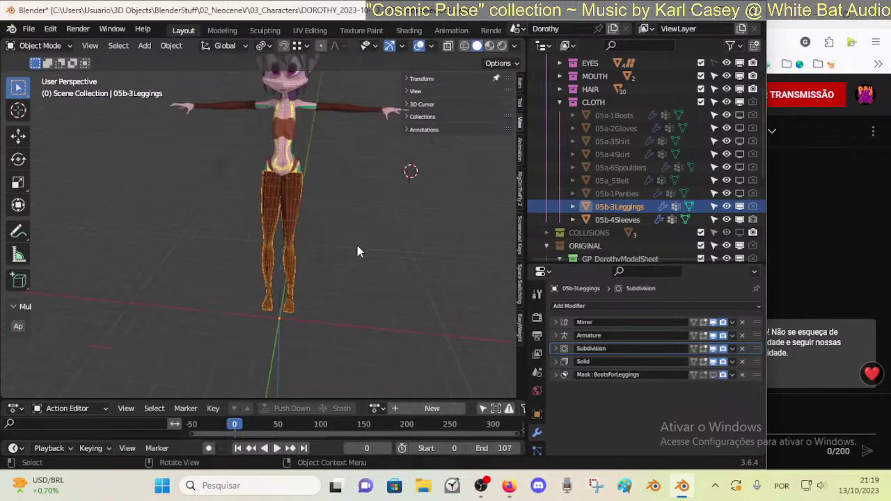
- Reveal the ARM-Dorothy armature, put it in Pose Mode and show the MTR-Sides bone layer
{"action": "key", "text": "alt+h"}
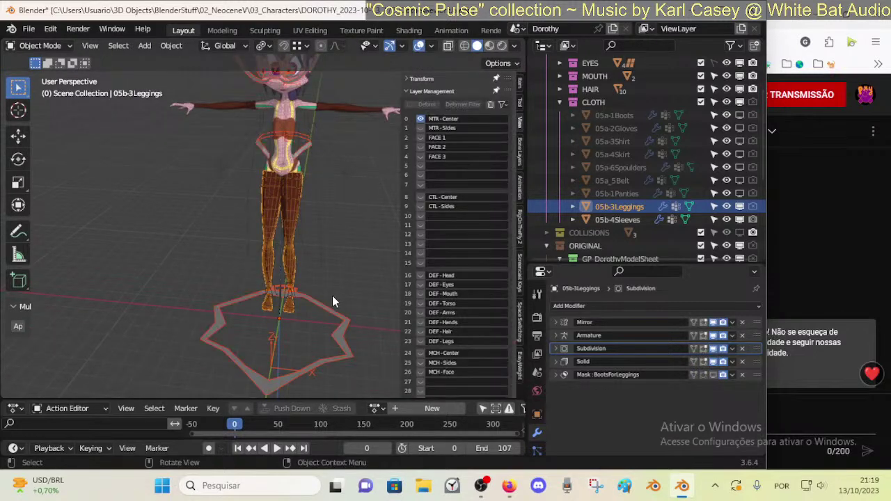
{"action": "left_click", "coordinate": [324, 311]}
{"action": "key", "text": "ctrl+Tab"}
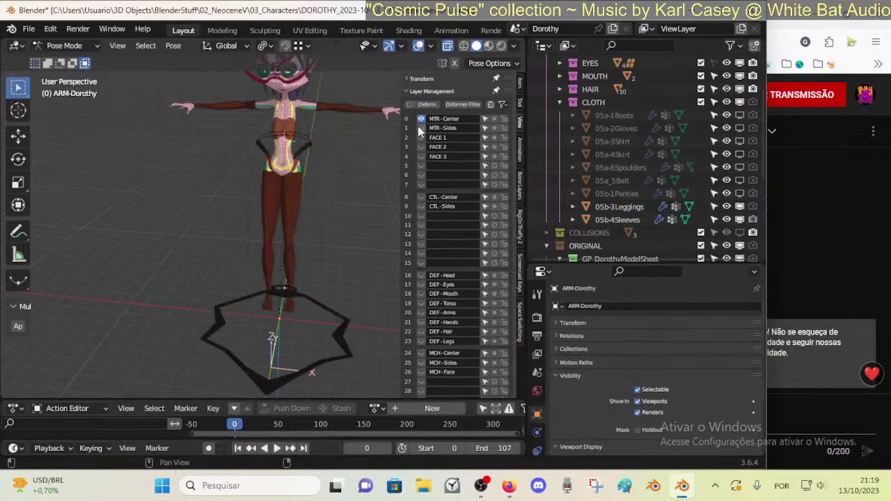
{"action": "left_click", "coordinate": [421, 128]}
- Move the MTR-Leg.L control by about 5.35 m in X, 2.27 m in Y and 2.92 m in Z
{"action": "left_click", "coordinate": [286, 327]}
{"action": "key", "text": "g"}
{"action": "left_click", "coordinate": [384, 268]}
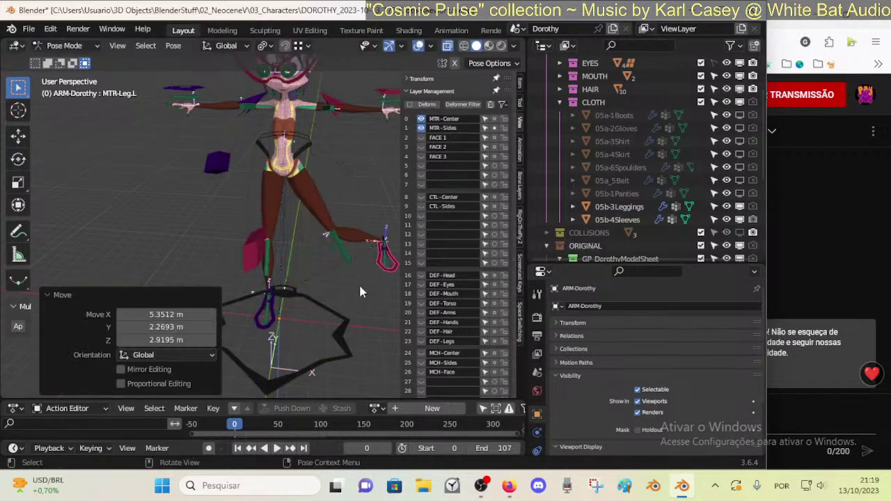
- Move the MTR-Leg.L control by about -0.27 m in X, 4.06 m in Y and 2.31 m in Z, and rotate it about global X
{"action": "middle_click_drag", "start_coordinate": [360, 286], "coordinate": [300, 240]}
{"action": "key", "text": "g"}
{"action": "left_click", "coordinate": [404, 184]}
{"action": "key", "text": "r"}
{"action": "key", "text": "x"}
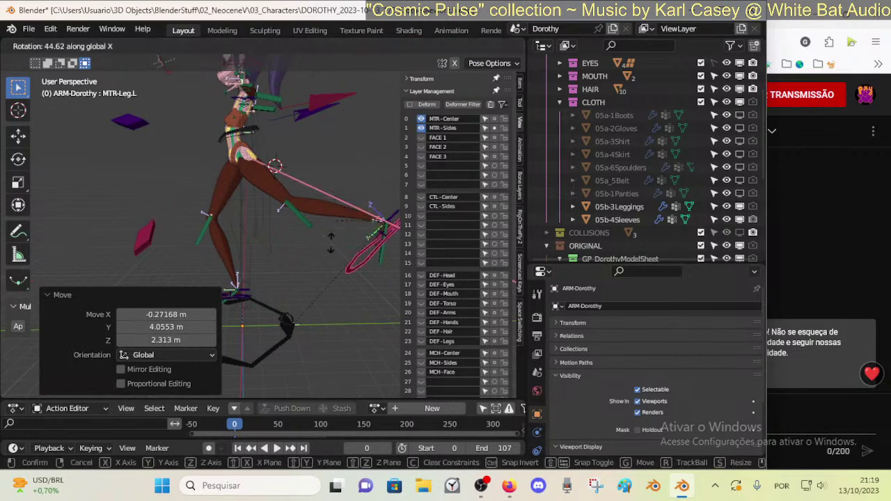
{"action": "left_click", "coordinate": [363, 235]}
- Test further left-leg positions by moving MTR-Leg.L twice and rotating it about -24.4° around the global X axis
{"action": "middle_click_drag", "start_coordinate": [363, 236], "coordinate": [249, 220]}
{"action": "key", "text": "g"}
{"action": "left_click", "coordinate": [230, 191]}
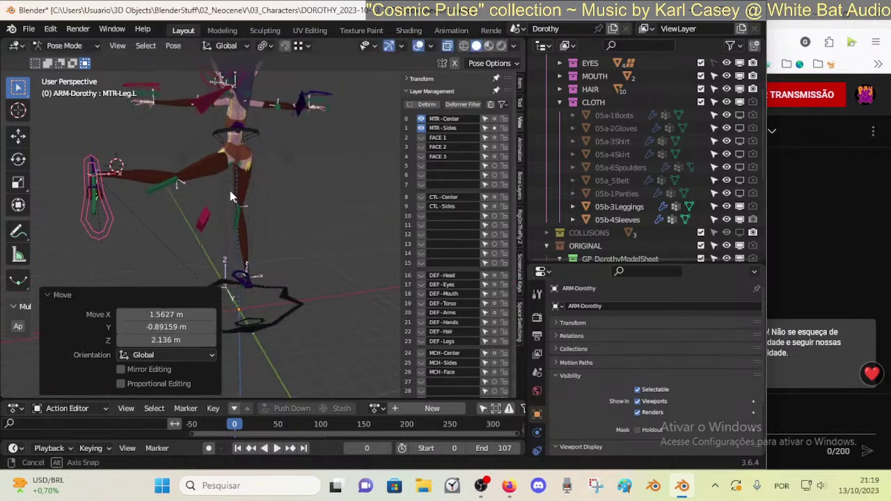
{"action": "middle_click_drag", "start_coordinate": [230, 191], "coordinate": [394, 171]}
{"action": "key", "text": "g"}
{"action": "left_click", "coordinate": [293, 280]}
{"action": "key", "text": "r"}
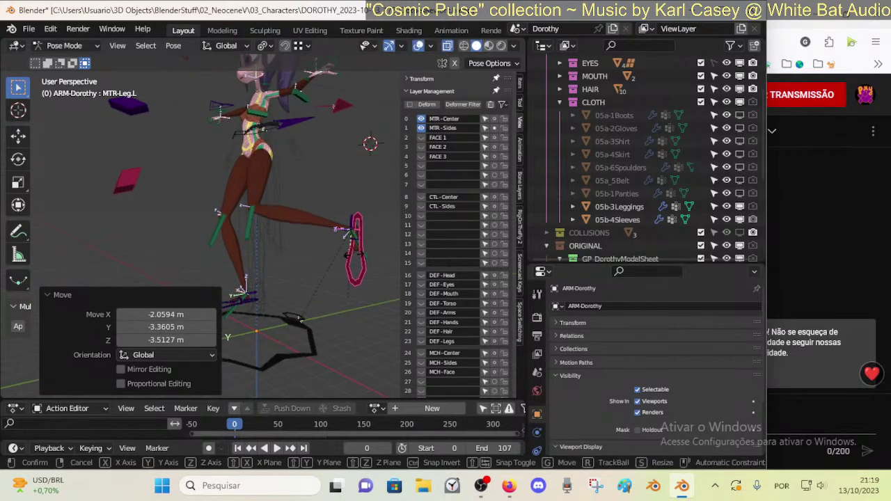
{"action": "key", "text": "x"}
{"action": "left_click", "coordinate": [342, 269]}
- Move MTR-Leg.L by about -4.95 m in X, -7.47 m in Y and -1.50 m in Z, and rotate it -74.7° about global X
{"action": "key", "text": "g"}
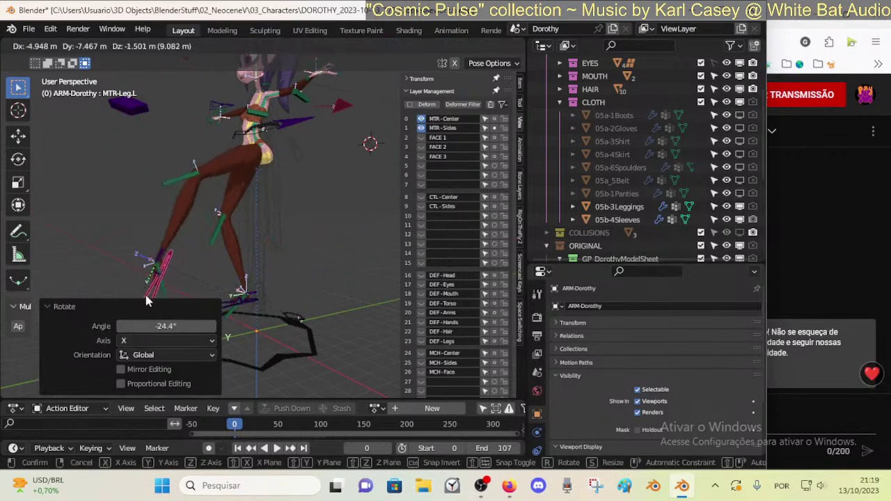
{"action": "left_click", "coordinate": [149, 298]}
{"action": "key", "text": "r"}
{"action": "key", "text": "x"}
{"action": "left_click", "coordinate": [160, 322]}
- Move MTR-Leg.L in two passes to stretch the left leg out behind Dorothy, collapsing the operation settings
{"action": "key", "text": "g"}
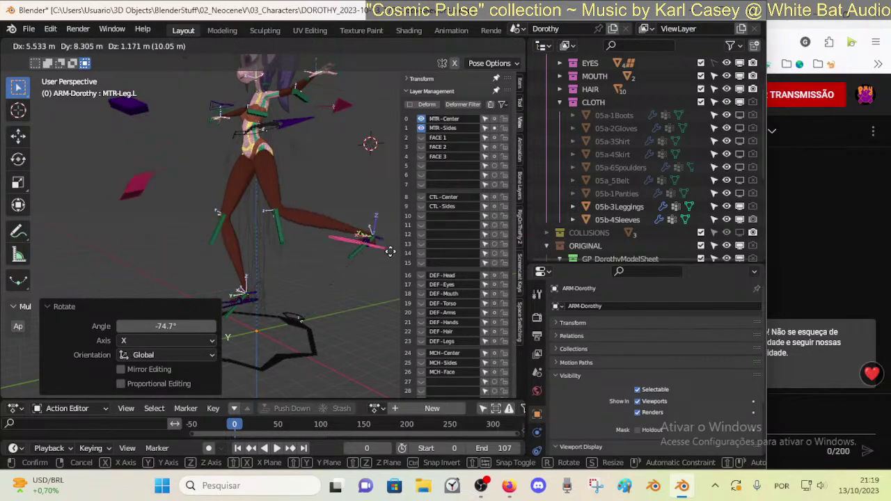
{"action": "left_click", "coordinate": [319, 287]}
{"action": "middle_click_drag", "start_coordinate": [318, 286], "coordinate": [116, 332]}
{"action": "left_click", "coordinate": [65, 296]}
{"action": "key", "text": "g"}
{"action": "left_click", "coordinate": [306, 217]}
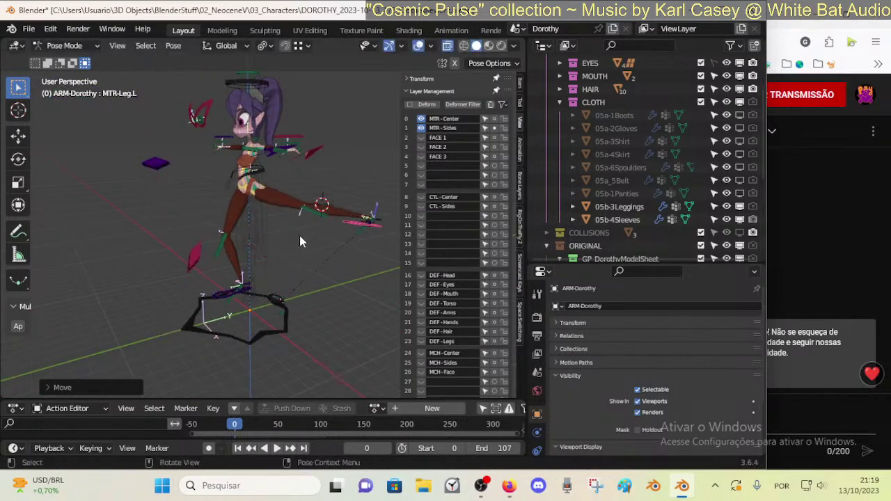
- Rotate MTR-Leg.L twice about the global X axis and hide the viewport sidebar
{"action": "middle_click_drag", "start_coordinate": [299, 237], "coordinate": [269, 267]}
{"action": "key", "text": "r"}
{"action": "key", "text": "x"}
{"action": "left_click", "coordinate": [369, 259]}
{"action": "key", "text": "n"}
{"action": "middle_click_drag", "start_coordinate": [367, 259], "coordinate": [358, 257]}
{"action": "key", "text": "r"}
{"action": "key", "text": "x"}
{"action": "left_click", "coordinate": [376, 327]}
- Move MTR-Leg.L by about -0.32 m in X, -4.09 m in Y and 2.15 m in Z, and reposition it lower beside the body
{"action": "key", "text": "g"}
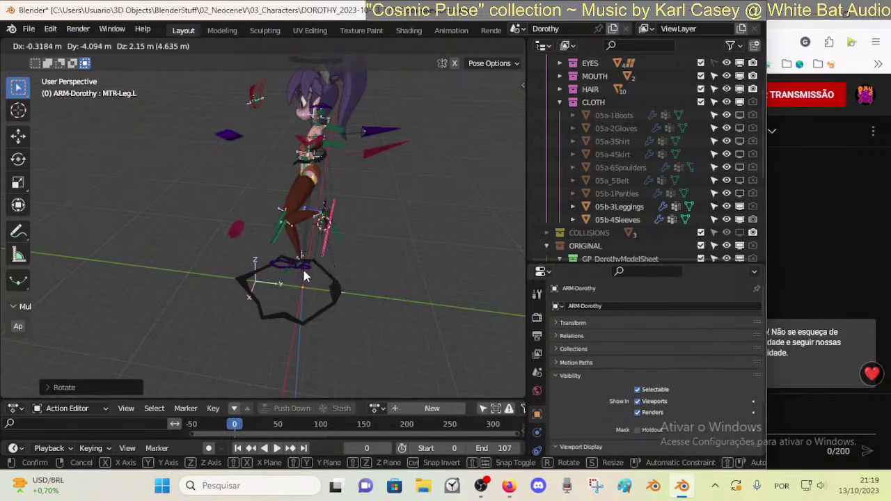
{"action": "left_click", "coordinate": [305, 273]}
{"action": "middle_click_drag", "start_coordinate": [307, 272], "coordinate": [417, 224]}
{"action": "key", "text": "g"}
{"action": "left_click", "coordinate": [314, 348]}
{"action": "middle_click_drag", "start_coordinate": [314, 348], "coordinate": [372, 312]}
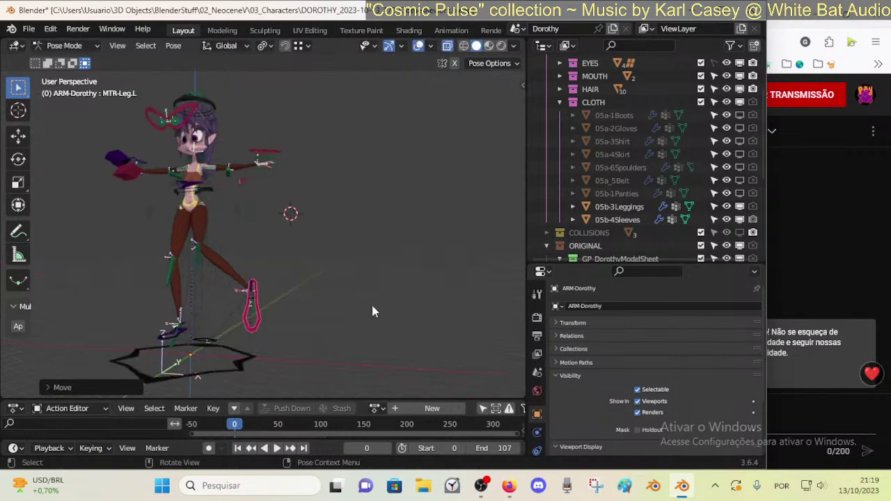
- Enlarge the Properties editor and collapse the Relations section in the MTR-Leg.L bone properties
{"action": "left_click_drag", "start_coordinate": [589, 263], "coordinate": [588, 162]}
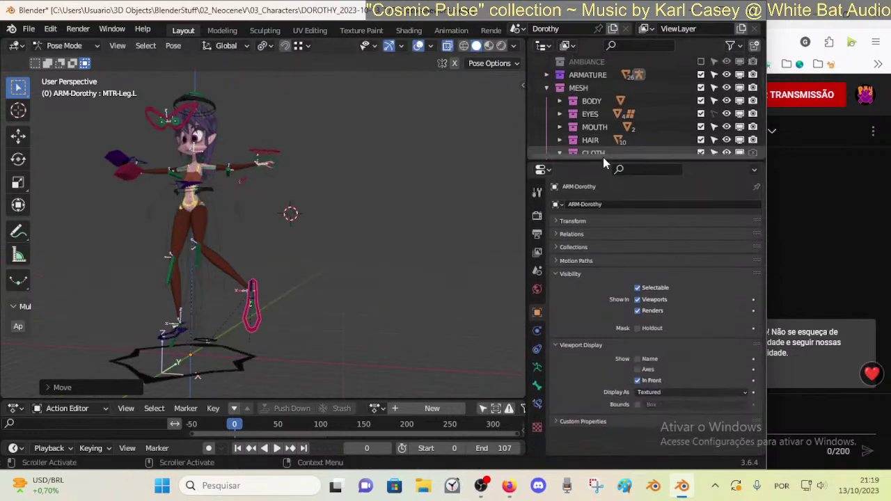
{"action": "left_click", "coordinate": [537, 385]}
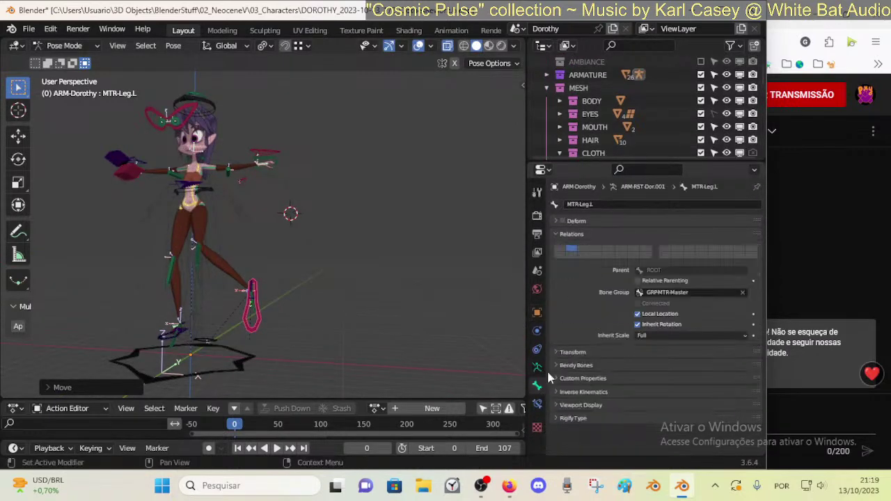
{"action": "left_click", "coordinate": [557, 235]}
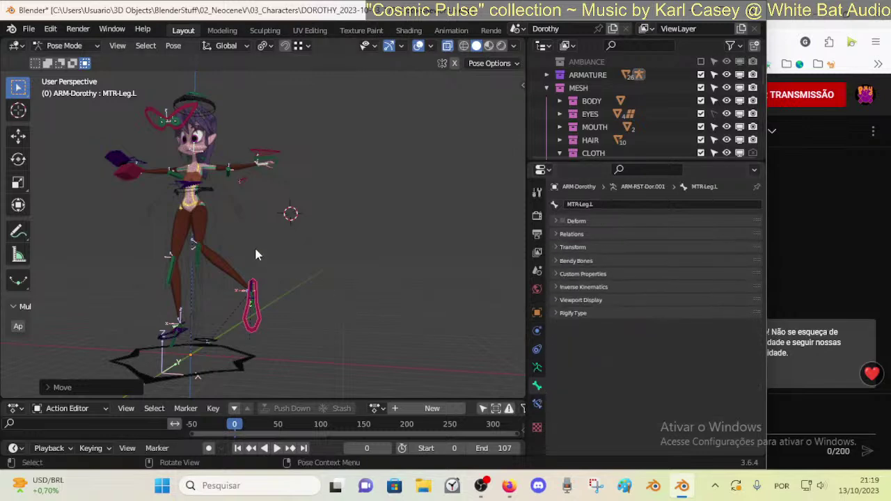
- Return to Object Mode, select the 05b-3Leggings object and save the file
{"action": "key", "text": "ctrl+Tab"}
{"action": "left_click", "coordinate": [231, 256]}
{"action": "key", "text": "ctrl+s"}
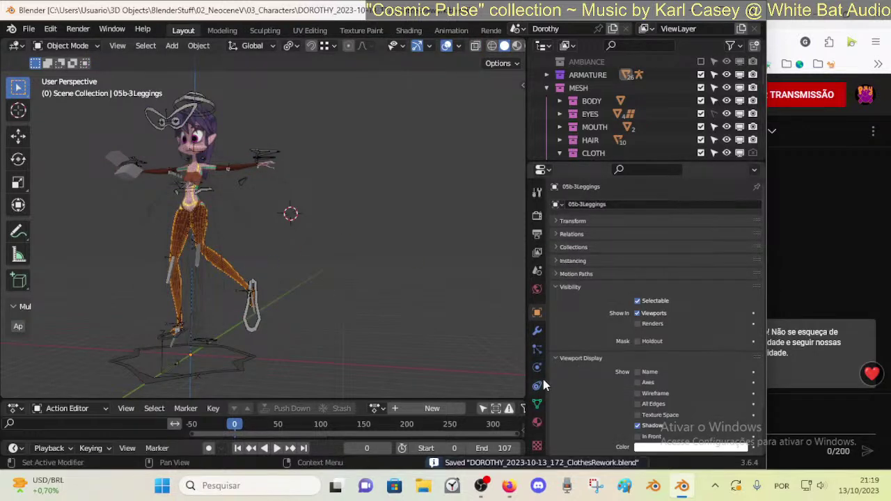
- Select the Pelvis-BK.L shape key of 05b-3Leggings, toggle it and examine its effect around the hips
{"action": "left_click", "coordinate": [537, 404]}
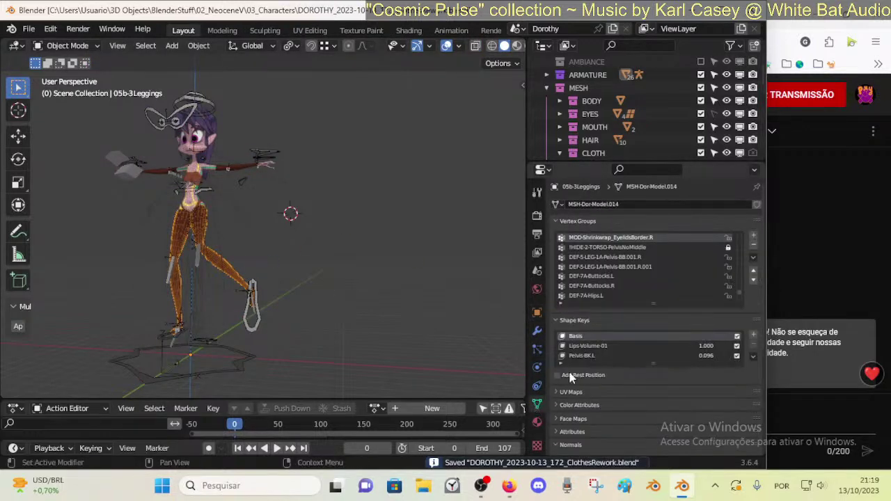
{"action": "left_click", "coordinate": [619, 355]}
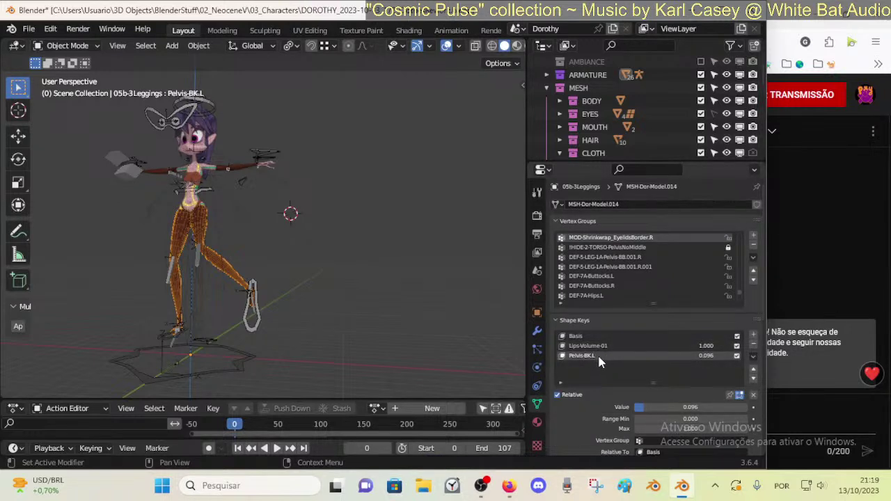
{"action": "left_click", "coordinate": [737, 356]}
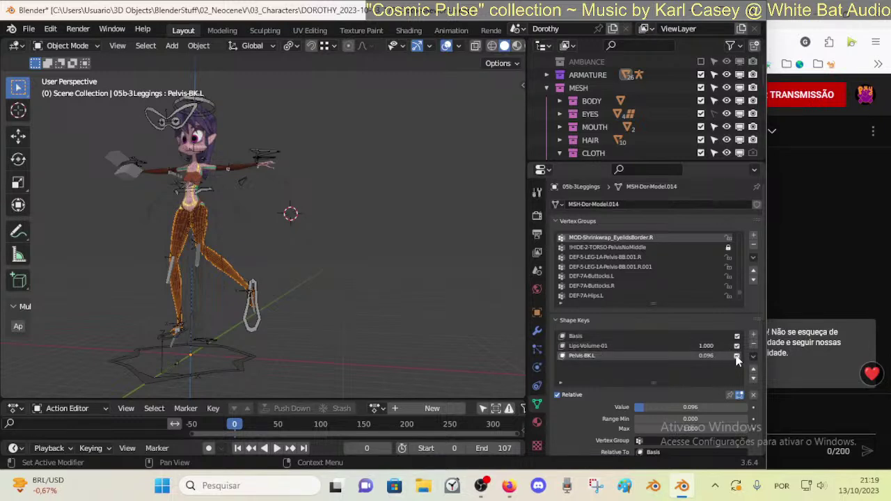
{"action": "middle_click_drag", "start_coordinate": [233, 287], "coordinate": [117, 276]}
{"action": "scroll", "coordinate": [150, 279], "scroll_direction": "up", "scroll_amount": 6}
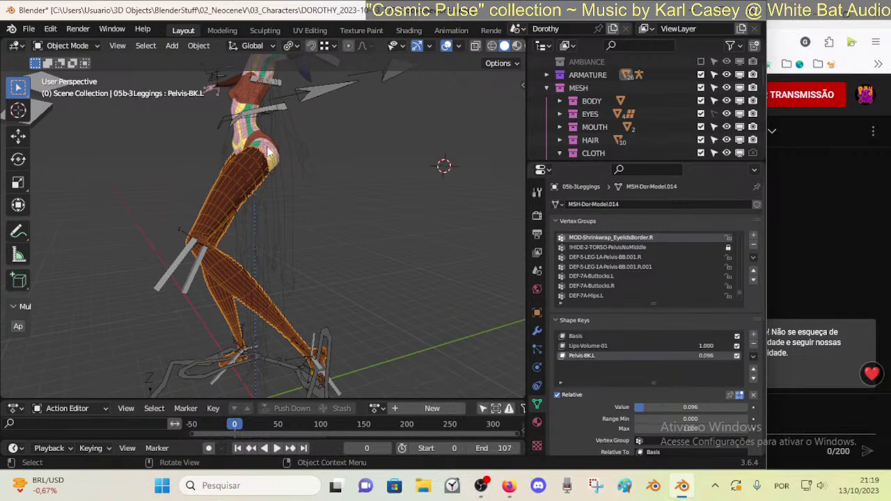
{"action": "middle_click_drag", "start_coordinate": [270, 155], "coordinate": [263, 147]}
{"action": "scroll", "coordinate": [333, 351], "scroll_direction": "down", "scroll_amount": 1}
- Put ARM-Dorothy in Pose Mode, raise MTR-Leg.L high, and shift it about -1.43 m in X, 1.74 m in Y and 0.70 m in Z
{"action": "left_click", "coordinate": [309, 382]}
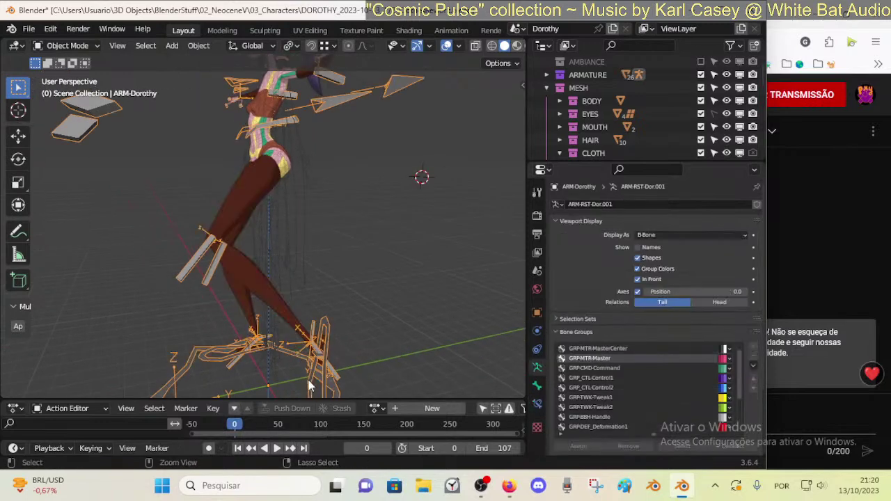
{"action": "key", "text": "ctrl+Tab"}
{"action": "key", "text": "g"}
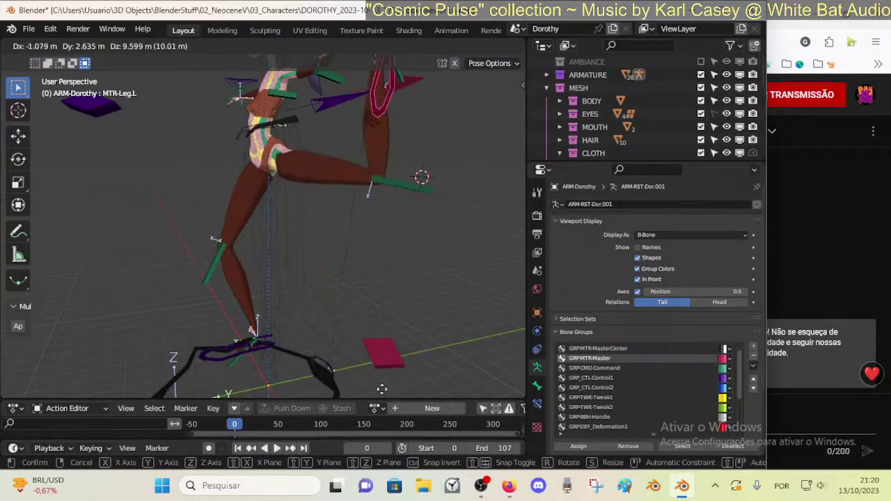
{"action": "left_click", "coordinate": [360, 139]}
{"action": "middle_click_drag", "start_coordinate": [356, 148], "coordinate": [284, 211]}
{"action": "key", "text": "g"}
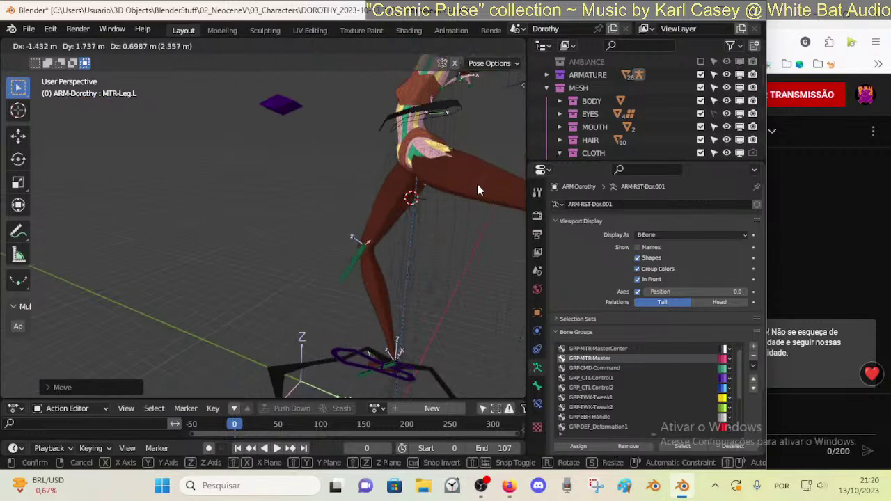
{"action": "left_click", "coordinate": [477, 183]}
- Rotate MTR-Leg.L and reposition it to test the leggings' deformation with a bent knee
{"action": "middle_click_drag", "start_coordinate": [477, 183], "coordinate": [304, 243]}
{"action": "key", "text": "r"}
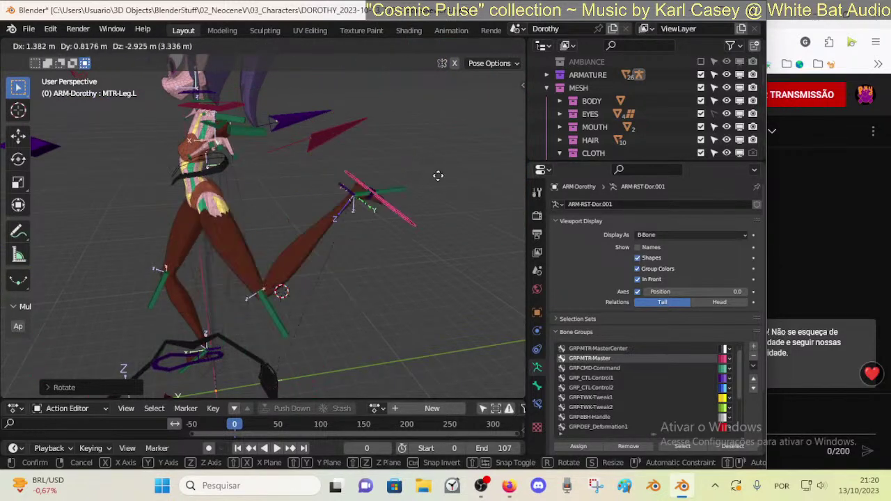
{"action": "middle_click_drag", "start_coordinate": [260, 281], "coordinate": [362, 243]}
{"action": "left_click", "coordinate": [257, 268]}
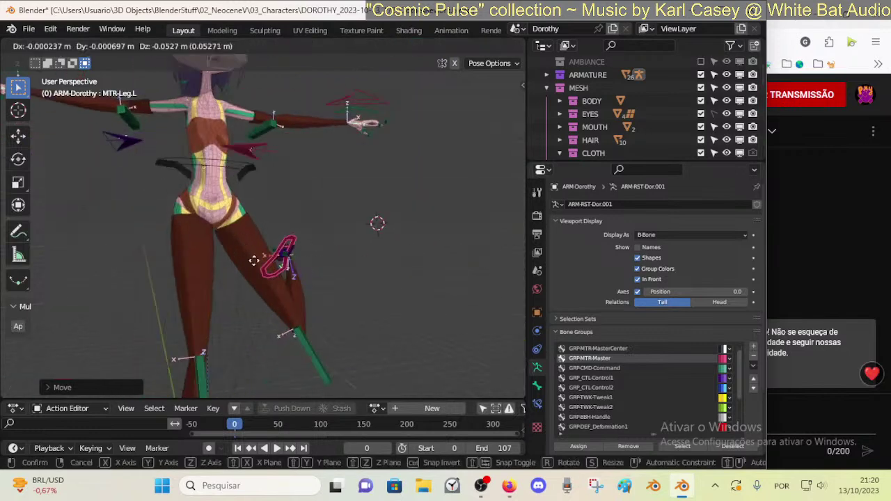
- Select all rig bones and clear their location to bring Dorothy back to her rest pose
{"action": "key", "text": "a"}
{"action": "key", "text": "alt+g"}
{"action": "middle_click_drag", "start_coordinate": [307, 283], "coordinate": [275, 292]}
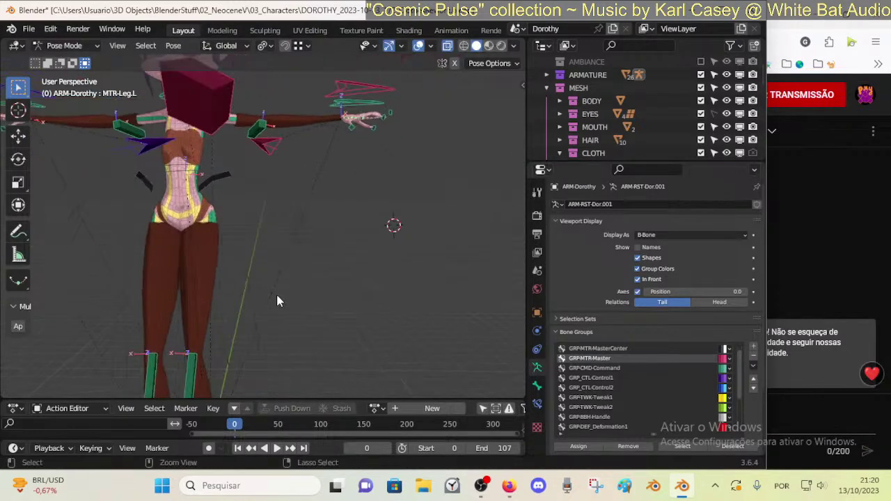
- Delete the uppermost loop of faces from 05b-3Leggings in Edit Mode and return to Object Mode
{"action": "key", "text": "ctrl+Tab"}
{"action": "left_click", "coordinate": [206, 253]}
{"action": "scroll", "coordinate": [279, 285], "scroll_direction": "up", "scroll_amount": 3}
{"action": "key", "text": "Tab"}
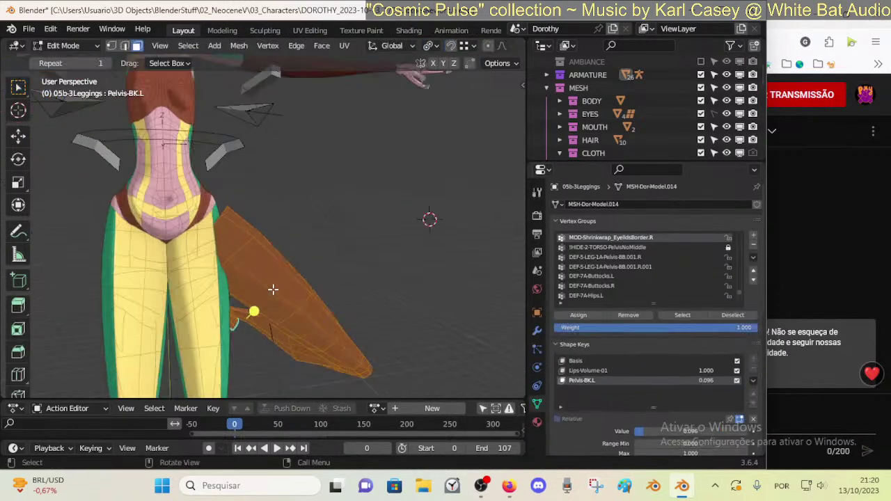
{"action": "key", "text": "alt+a"}
{"action": "left_click", "coordinate": [222, 231]}
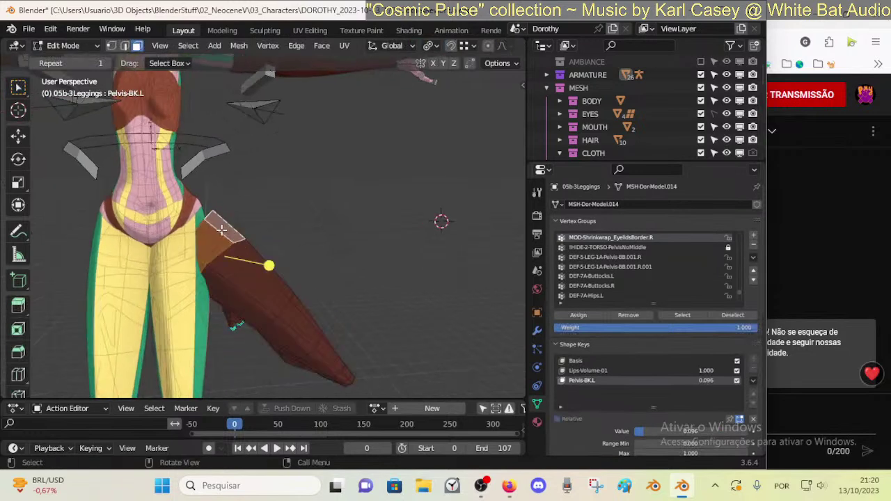
{"action": "key", "text": "x"}
{"action": "left_click", "coordinate": [215, 263]}
{"action": "key", "text": "Tab"}
{"action": "scroll", "coordinate": [277, 287], "scroll_direction": "down", "scroll_amount": 5}
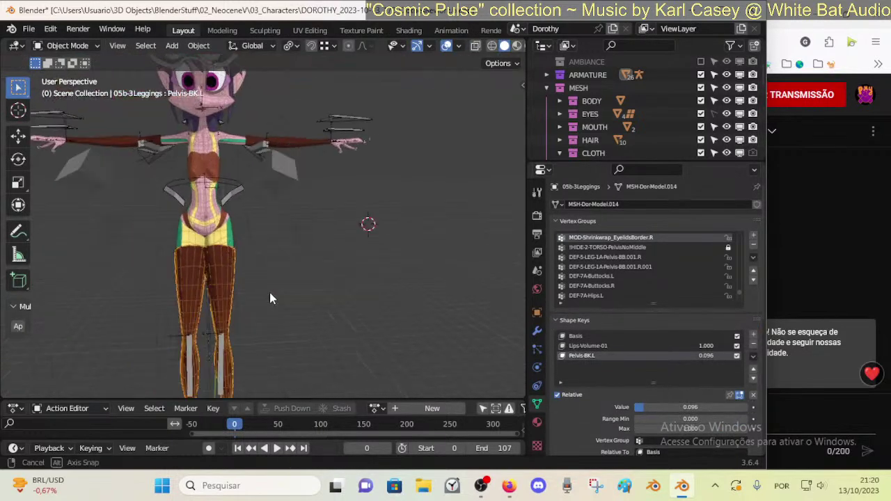
- Show the modifiers of 05b-3Leggings and expand the Mask : BootsForLeggings settings
{"action": "middle_click_drag", "start_coordinate": [269, 293], "coordinate": [329, 237]}
{"action": "scroll", "coordinate": [329, 237], "scroll_direction": "up", "scroll_amount": 2}
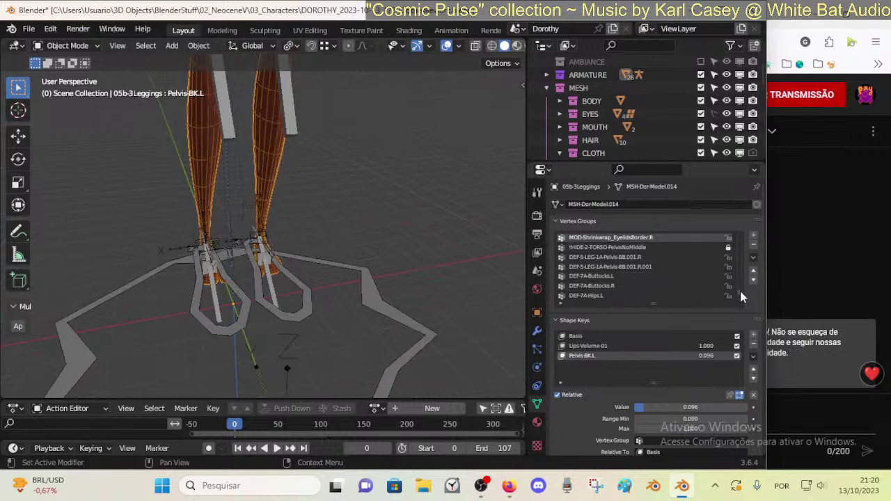
{"action": "left_click", "coordinate": [537, 331]}
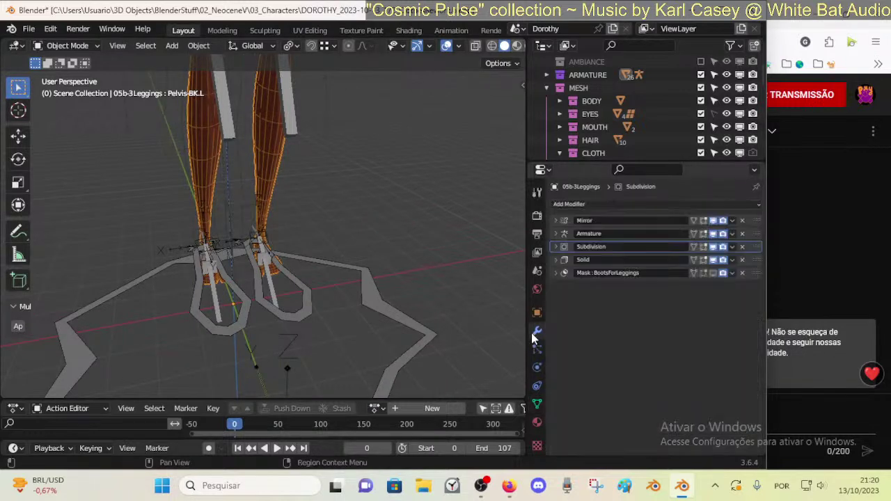
{"action": "left_click", "coordinate": [556, 273]}
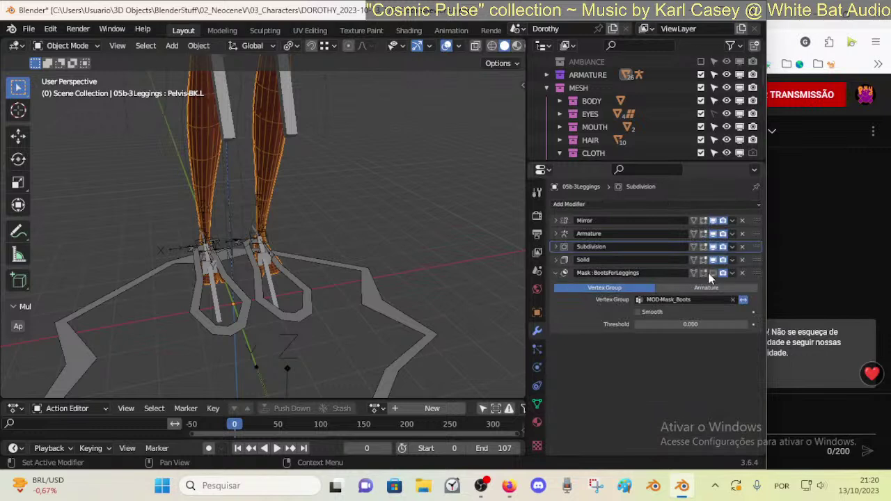
- Preview the Mask : BootsForLeggings modifier in the viewport and try different Threshold values
{"action": "middle_click_drag", "start_coordinate": [359, 236], "coordinate": [261, 255]}
{"action": "left_click_drag", "start_coordinate": [683, 325], "coordinate": [796, 324]}
{"action": "left_click_drag", "start_coordinate": [721, 324], "coordinate": [647, 324]}
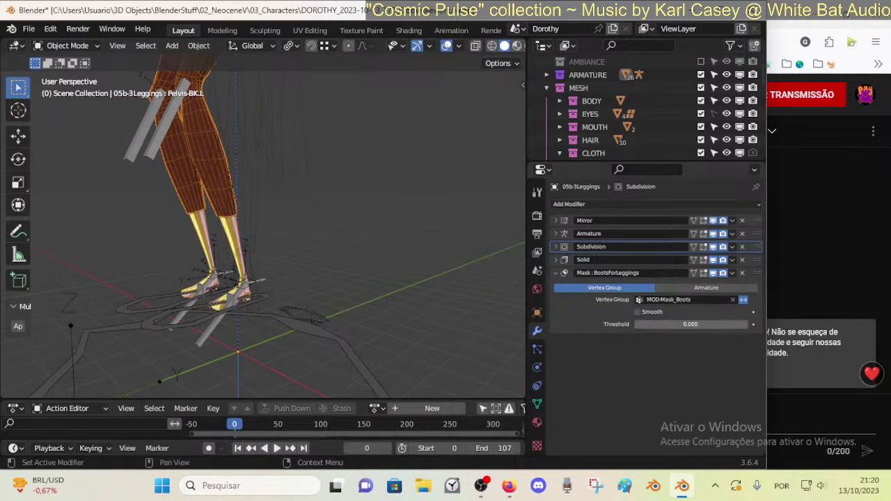
{"action": "mouse_move", "coordinate": [690, 324]}
{"action": "left_mouse_down"}
{"action": "mouse_move", "coordinate": [801, 324]}
{"action": "mouse_move", "coordinate": [683, 324]}
{"action": "left_mouse_up"}
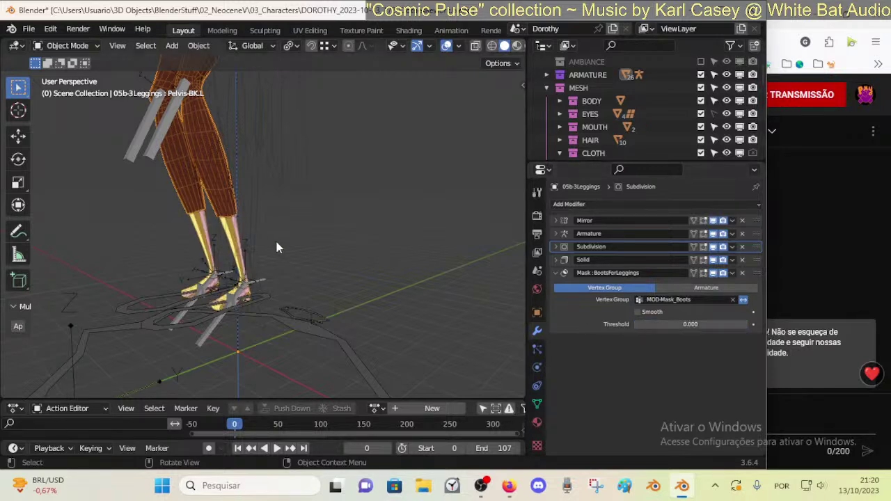
{"action": "middle_click_drag", "start_coordinate": [289, 248], "coordinate": [439, 272]}
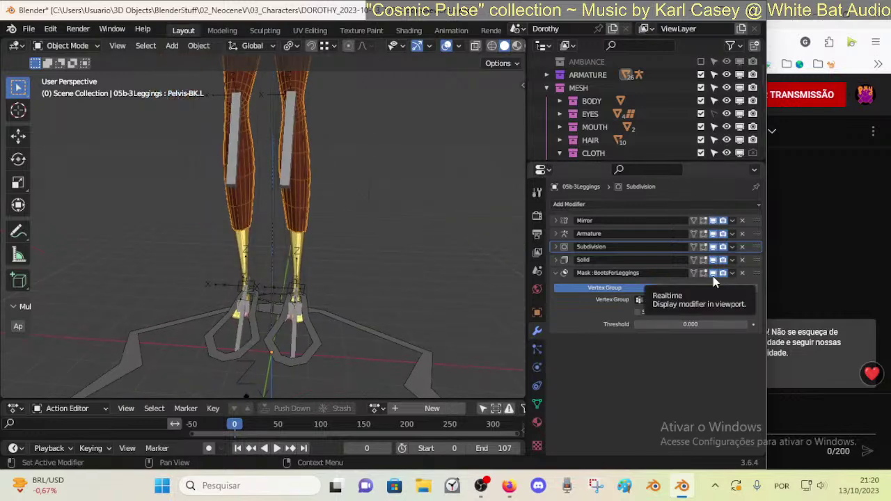
- Disable the Mask : BootsForLeggings modifier in the viewport and in renders, and save the file
{"action": "left_click", "coordinate": [712, 276]}
{"action": "key", "text": "ctrl+s"}
{"action": "middle_click_drag", "start_coordinate": [329, 242], "coordinate": [232, 228]}
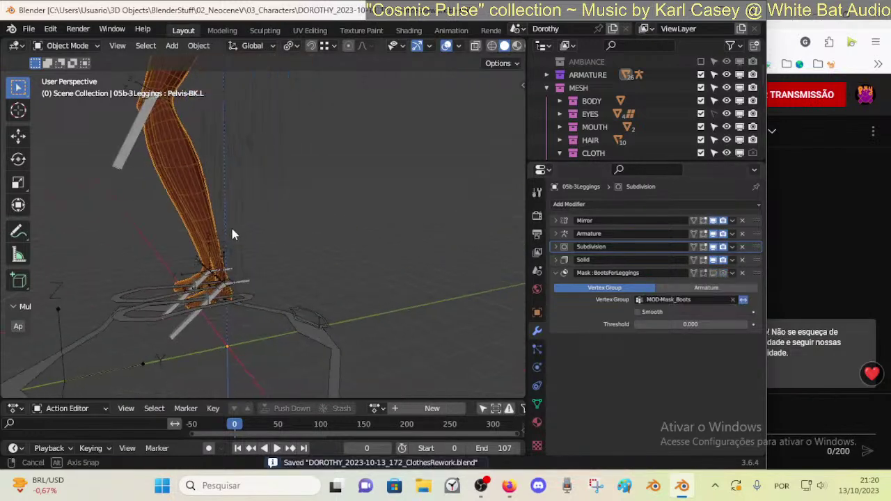
- Inspect the trimmed leggings around the legs and in the front orthographic view
{"action": "key", "text": "ctrl+Tab"}
{"action": "middle_click_drag", "start_coordinate": [226, 198], "coordinate": [416, 317]}
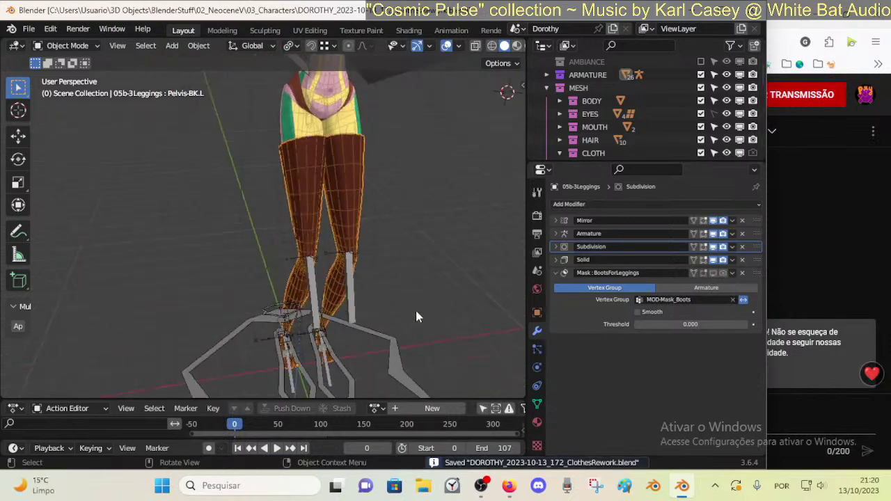
{"action": "left_click", "coordinate": [343, 202]}
{"action": "middle_click_drag", "start_coordinate": [373, 248], "coordinate": [354, 249]}
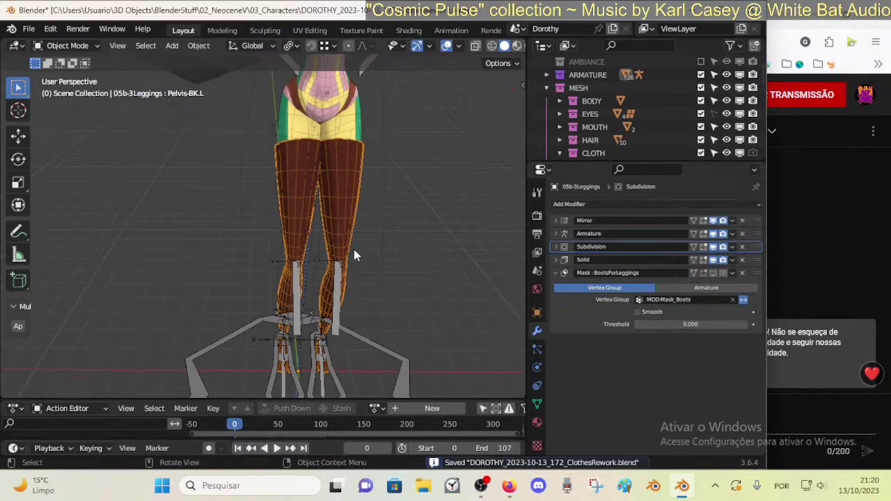
{"action": "key", "text": "KP_1"}
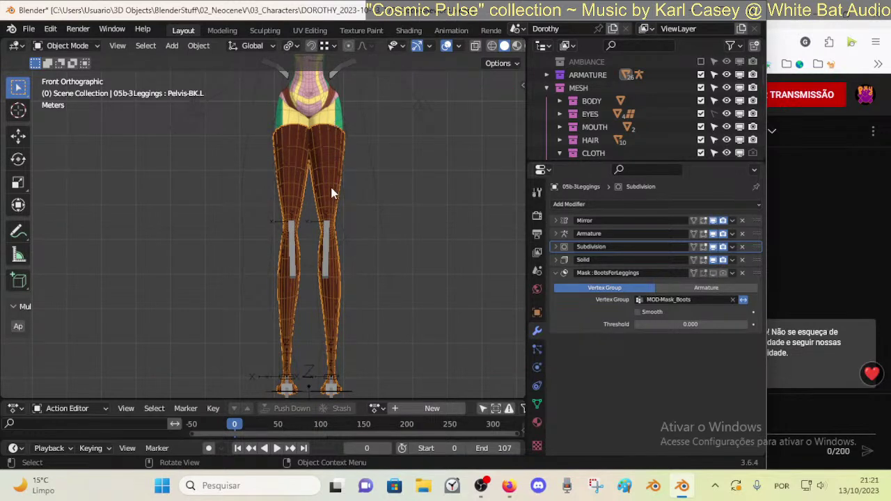
- Compare the 05b-3Leggings and 00_Body meshes in Edit Mode with the posed character from the front and at an angle
{"action": "scroll", "coordinate": [334, 358], "scroll_direction": "down", "scroll_amount": 1}
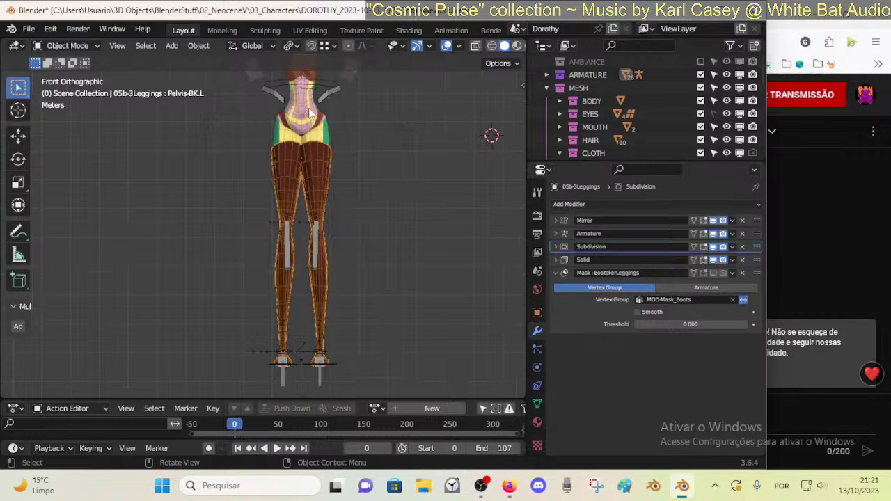
{"action": "scroll", "coordinate": [304, 118], "scroll_direction": "down", "scroll_amount": 2}
{"action": "scroll", "coordinate": [328, 155], "scroll_direction": "up", "scroll_amount": 2}
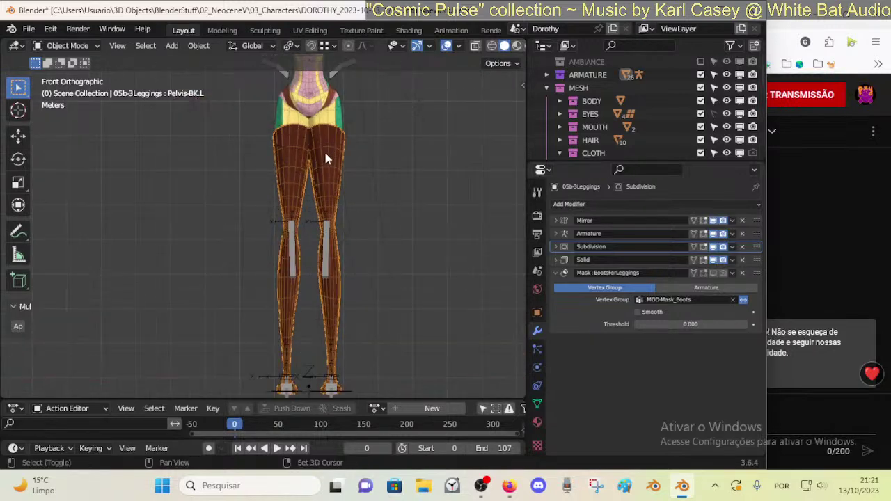
{"action": "middle_click_drag", "start_coordinate": [325, 153], "coordinate": [283, 206], "text": "shift"}
{"action": "scroll", "coordinate": [282, 208], "scroll_direction": "down", "scroll_amount": 2}
{"action": "key", "text": "Tab"}
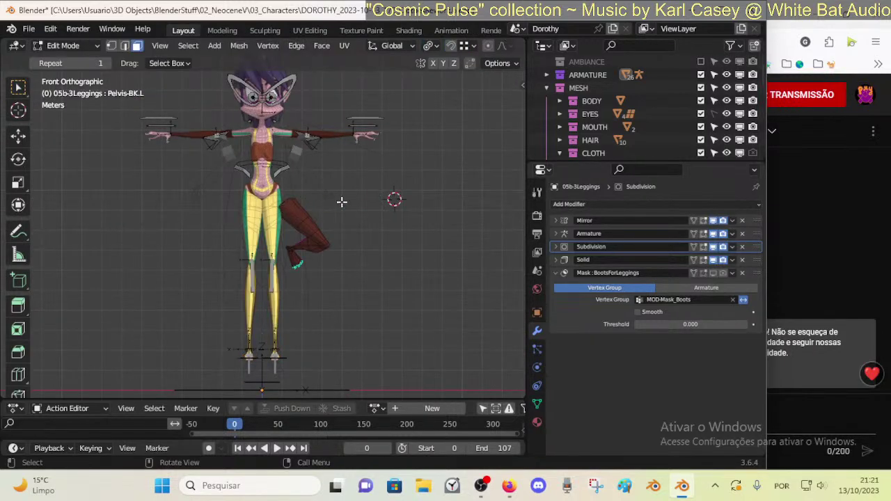
{"action": "key", "text": "Tab"}
{"action": "left_click", "coordinate": [279, 202]}
{"action": "key", "text": "Tab"}
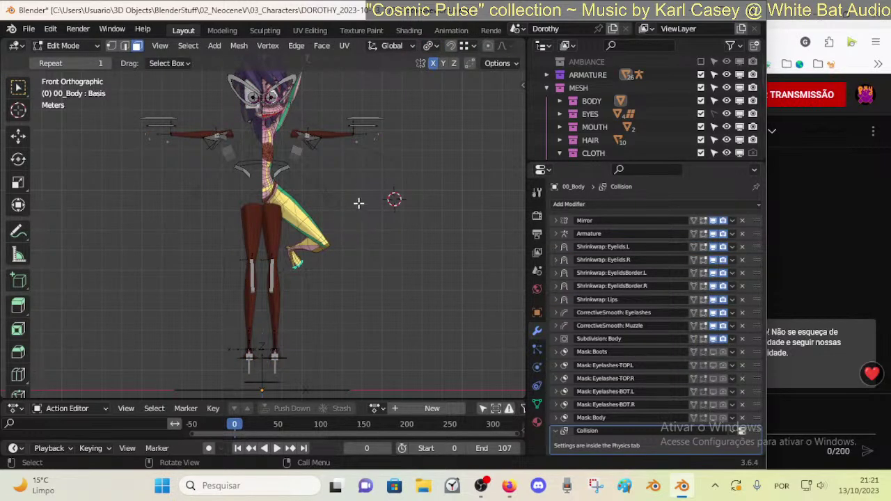
{"action": "middle_click_drag", "start_coordinate": [349, 158], "coordinate": [290, 109]}
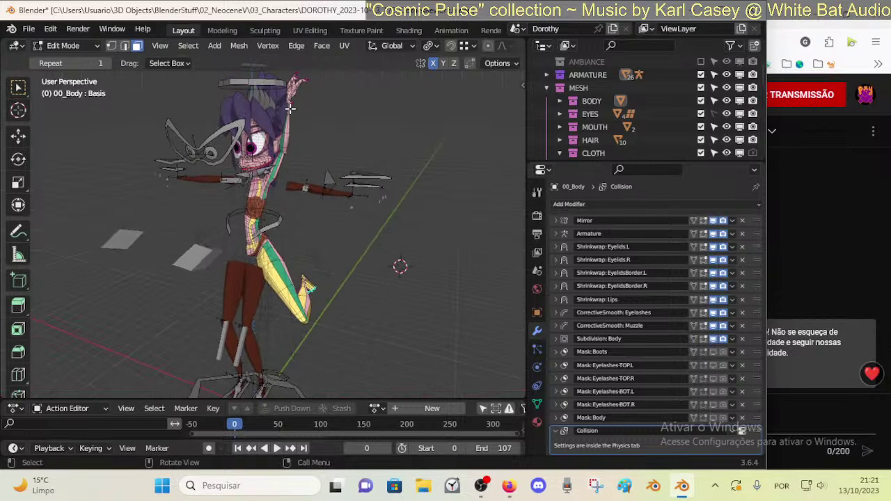
{"action": "middle_click_drag", "start_coordinate": [280, 273], "coordinate": [300, 287]}
{"action": "key", "text": "Tab"}
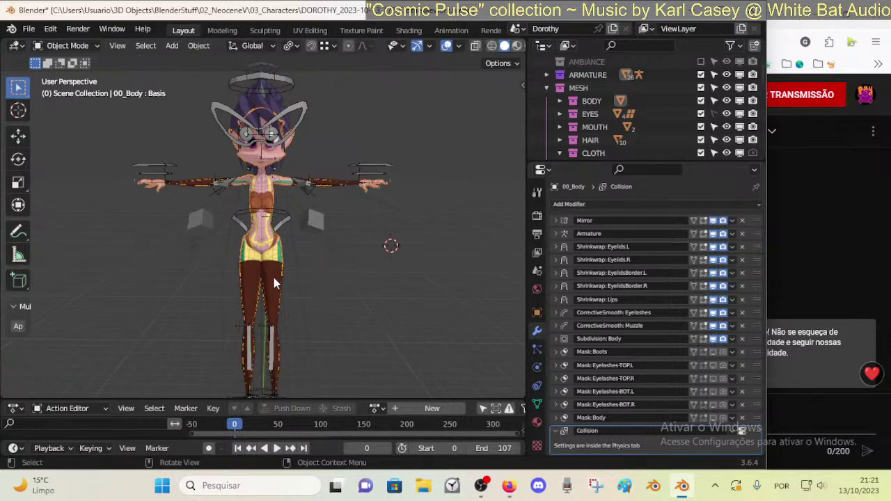
{"action": "left_click", "coordinate": [274, 280]}
{"action": "key", "text": "Tab"}
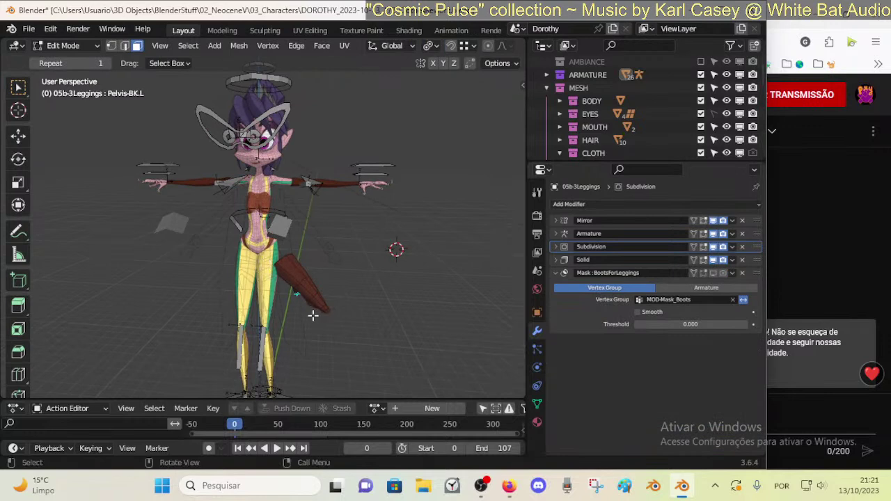
{"action": "key", "text": "Tab"}
- Delete all faces of the old sleeve mesh in 05b-4Sleeves
{"action": "left_click", "coordinate": [328, 175]}
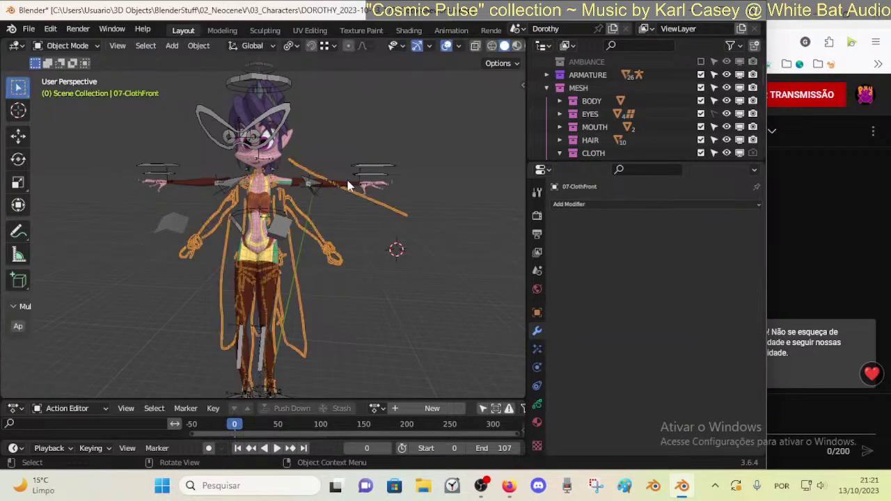
{"action": "left_click", "coordinate": [346, 184]}
{"action": "key", "text": "Tab"}
{"action": "middle_click_drag", "start_coordinate": [313, 158], "coordinate": [314, 139]}
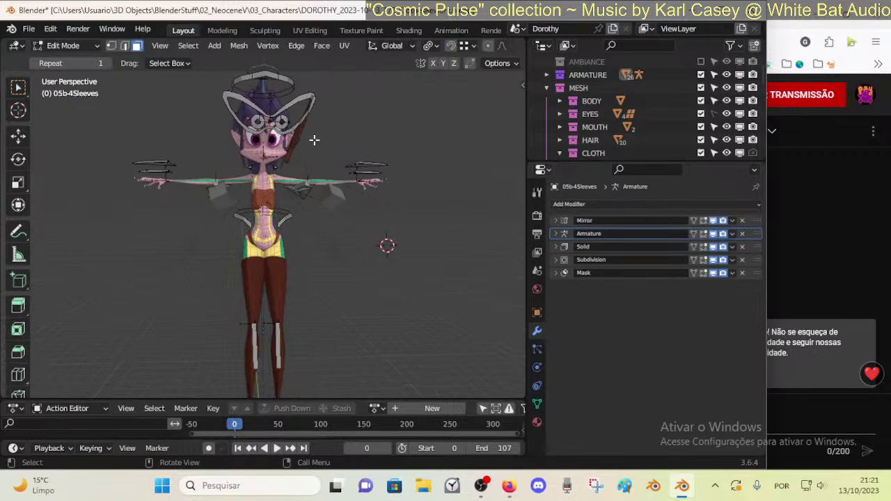
{"action": "key", "text": "Tab"}
{"action": "middle_click_drag", "start_coordinate": [332, 176], "coordinate": [264, 200]}
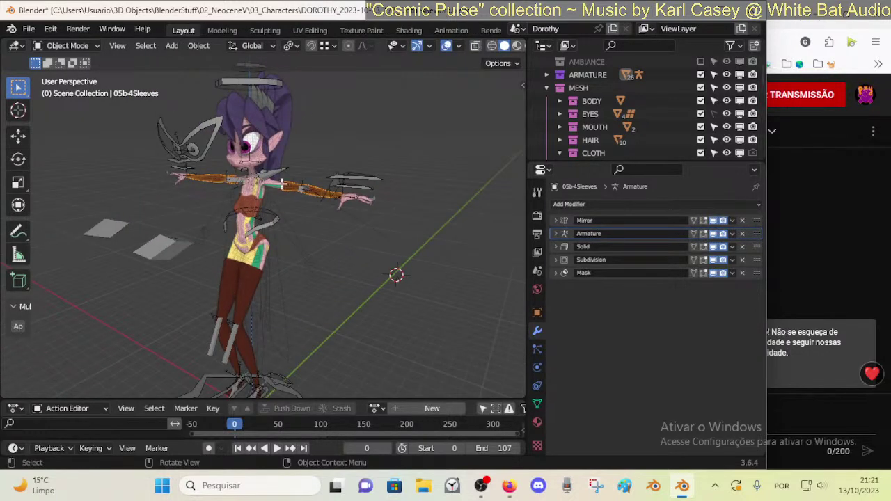
{"action": "key", "text": "Tab"}
{"action": "middle_click_drag", "start_coordinate": [287, 142], "coordinate": [312, 247]}
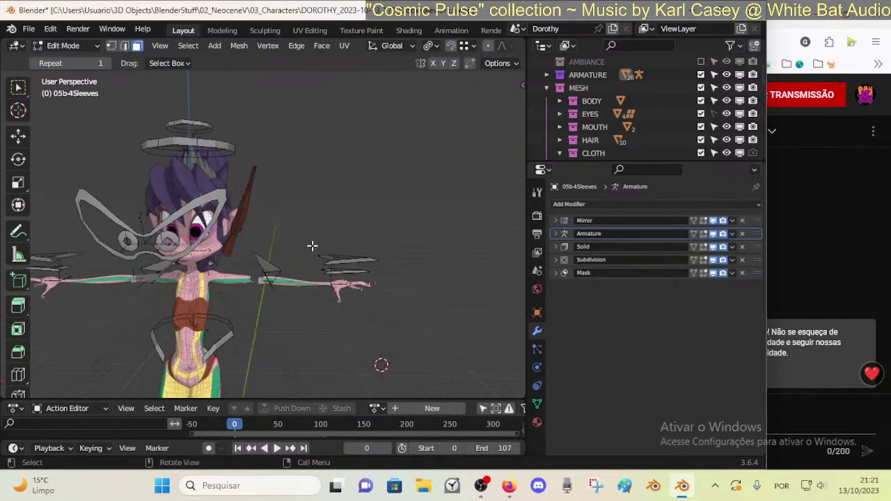
{"action": "key", "text": "x"}
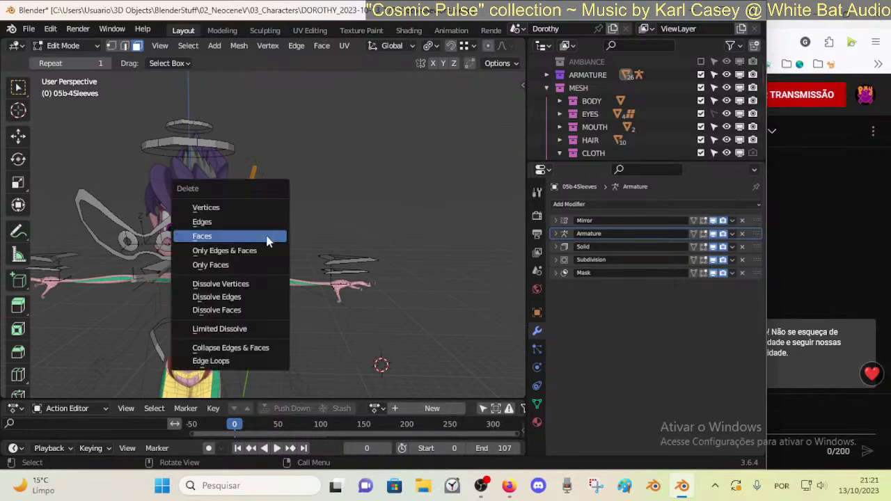
{"action": "left_click", "coordinate": [267, 240]}
{"action": "key", "text": "Tab"}
- Open the 00_Body mesh in Edit Mode near the raised arm and save the file
{"action": "left_click", "coordinate": [293, 307]}
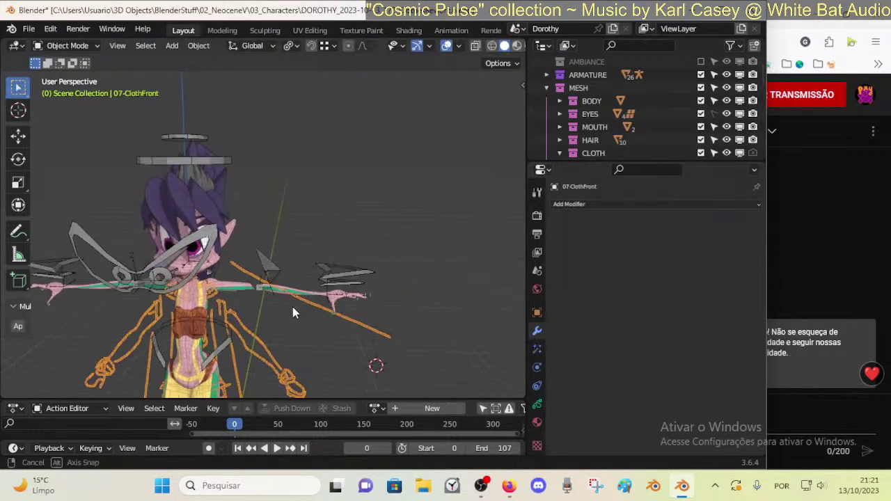
{"action": "middle_click_drag", "start_coordinate": [293, 307], "coordinate": [351, 228]}
{"action": "left_click", "coordinate": [352, 224]}
{"action": "key", "text": "Tab"}
{"action": "scroll", "coordinate": [307, 237], "scroll_direction": "up", "scroll_amount": 2}
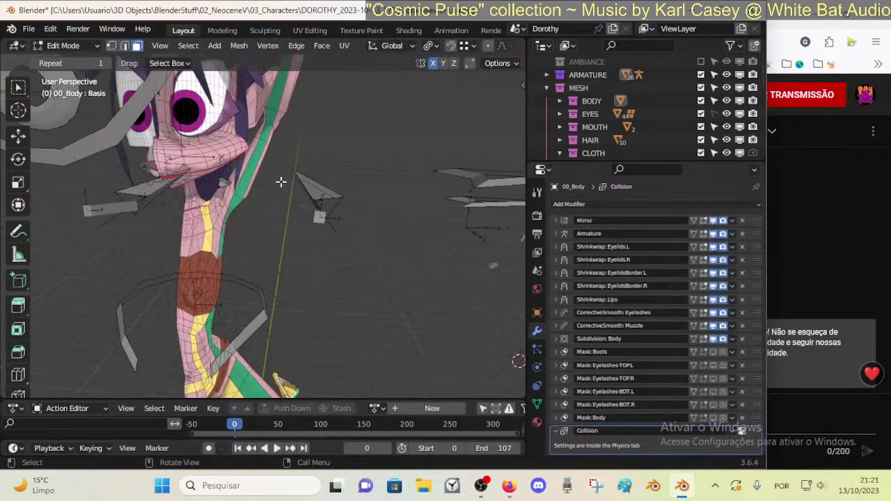
{"action": "scroll", "coordinate": [278, 181], "scroll_direction": "down", "scroll_amount": 1}
{"action": "key", "text": "ctrl+s"}
- With X-ray on, select faces around the elbow of 00_Body and grow the selection along the arm
{"action": "left_click", "coordinate": [266, 185]}
{"action": "middle_click_drag", "start_coordinate": [266, 184], "coordinate": [326, 213]}
{"action": "key", "text": "alt+z"}
{"action": "key", "text": "ctrl+KP_Add"}
{"action": "key", "text": "ctrl+KP_Add"}
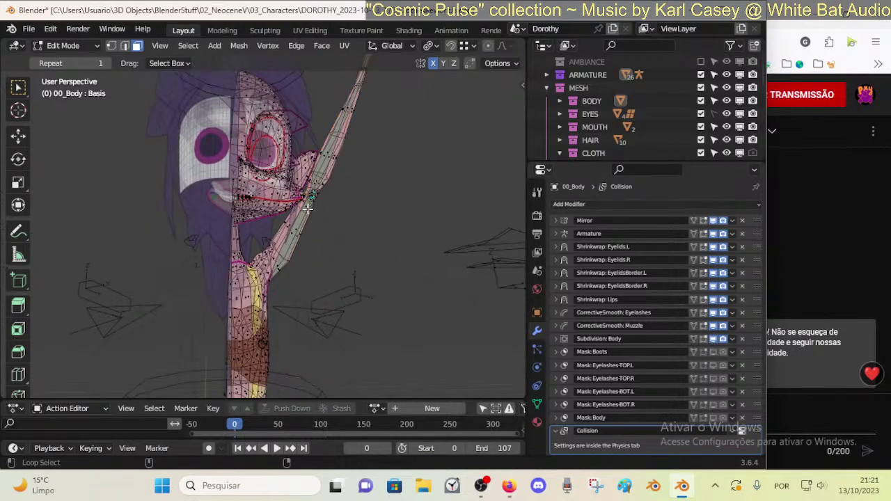
{"action": "key", "text": "ctrl+KP_Add"}
{"action": "key", "text": "ctrl+KP_Add"}
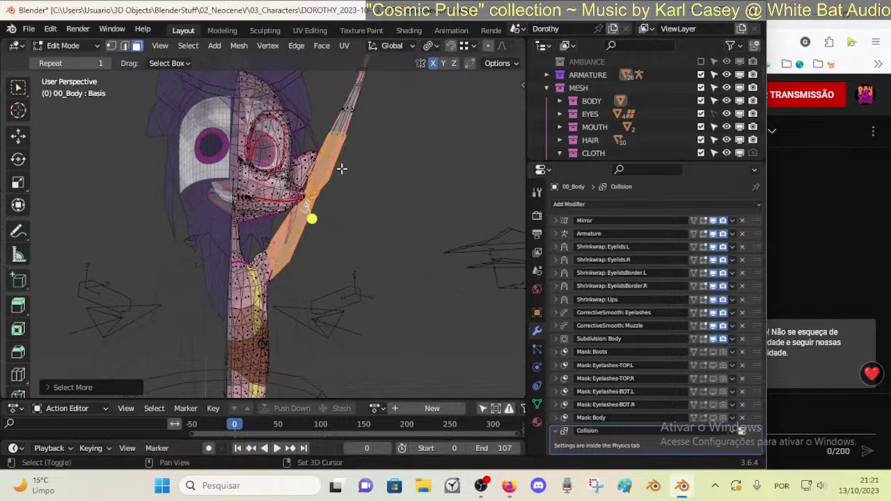
- Extend the arm face selection to the wrist with Circle Select and check its boundary at the elbow and shoulder
{"action": "scroll", "coordinate": [337, 199], "scroll_direction": "up", "scroll_amount": 5}
{"action": "scroll", "coordinate": [321, 193], "scroll_direction": "up", "scroll_amount": 3}
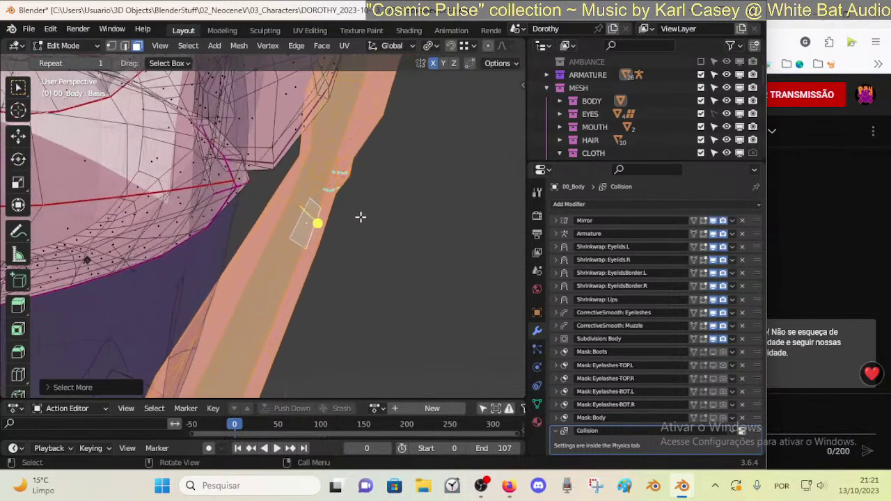
{"action": "key", "text": "c"}
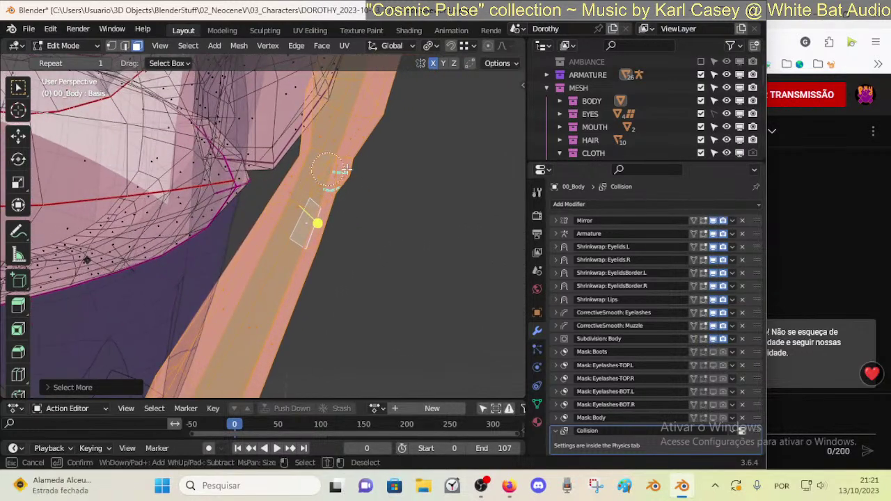
{"action": "key", "text": "Escape"}
{"action": "scroll", "coordinate": [343, 153], "scroll_direction": "down", "scroll_amount": 5}
{"action": "mouse_move", "coordinate": [343, 153]}
{"action": "middle_mouse_down"}
{"action": "mouse_move", "coordinate": [320, 229]}
{"action": "mouse_move", "coordinate": [388, 269]}
{"action": "mouse_move", "coordinate": [400, 286]}
{"action": "mouse_move", "coordinate": [351, 281]}
{"action": "mouse_move", "coordinate": [304, 244]}
{"action": "middle_mouse_up"}
{"action": "key", "text": "c"}
{"action": "key", "text": "Escape"}
{"action": "scroll", "coordinate": [399, 286], "scroll_direction": "up", "scroll_amount": 3}
{"action": "scroll", "coordinate": [304, 244], "scroll_direction": "up", "scroll_amount": 4}
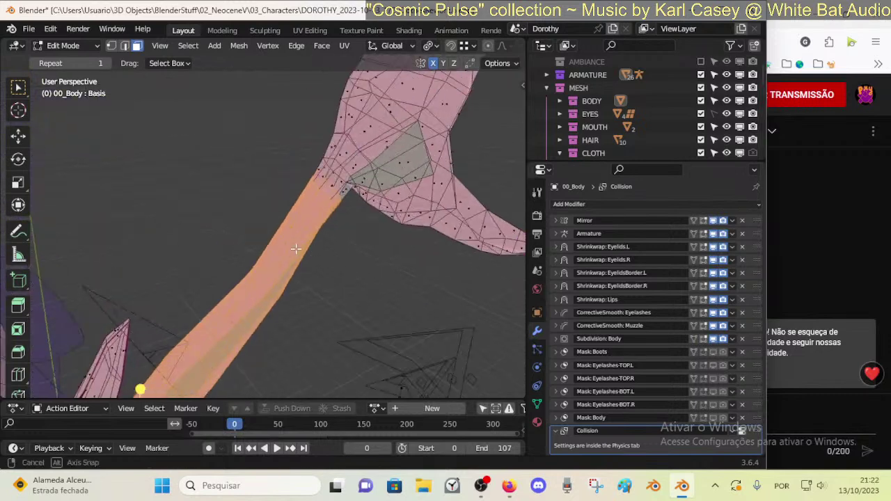
{"action": "key", "text": "c"}
{"action": "left_click_drag", "start_coordinate": [365, 192], "coordinate": [397, 216]}
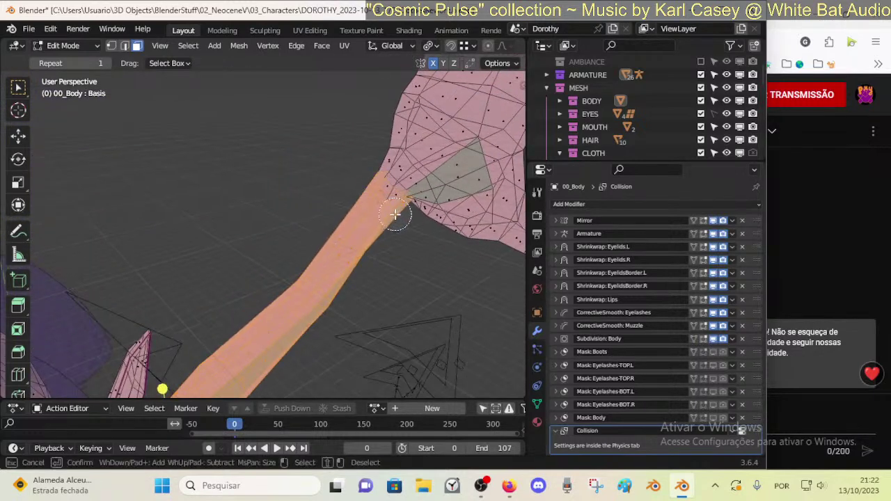
{"action": "key", "text": "Escape"}
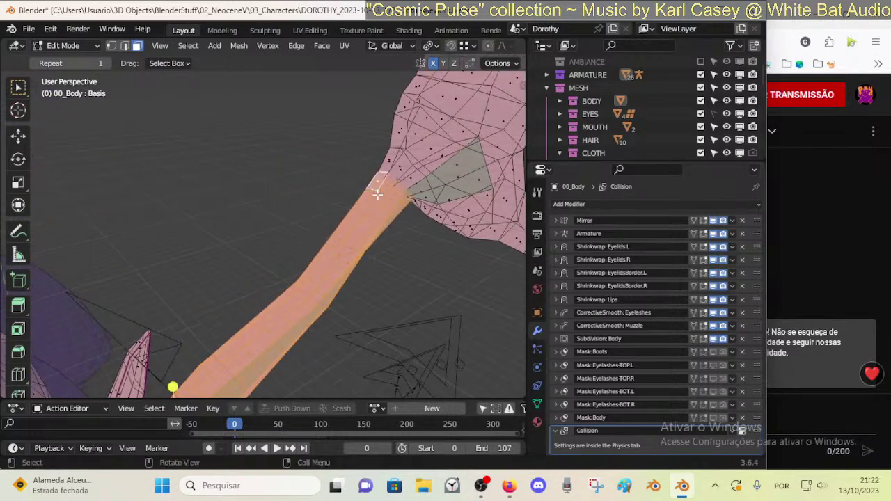
{"action": "middle_click_drag", "start_coordinate": [397, 212], "coordinate": [272, 295]}
{"action": "scroll", "coordinate": [272, 294], "scroll_direction": "up", "scroll_amount": 2}
{"action": "scroll", "coordinate": [288, 258], "scroll_direction": "up", "scroll_amount": 2}
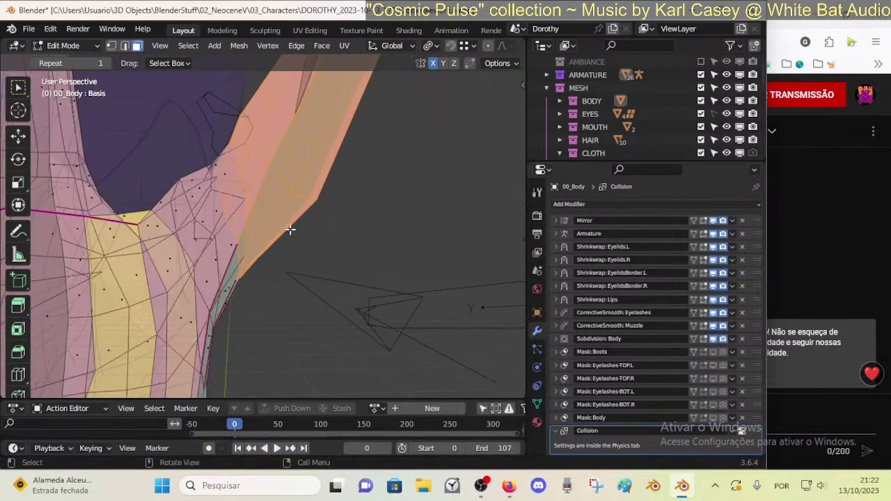
- Duplicate the selected arm faces in place and separate the copy from 00_Body into its own object
{"action": "scroll", "coordinate": [288, 206], "scroll_direction": "down", "scroll_amount": 6}
{"action": "key", "text": "shift+d"}
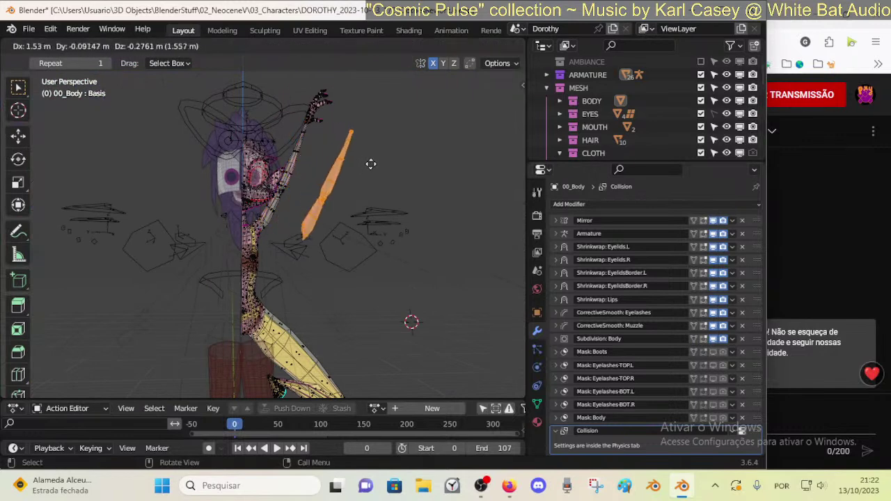
{"action": "right_click", "coordinate": [371, 165]}
{"action": "key", "text": "p"}
{"action": "left_click", "coordinate": [367, 166]}
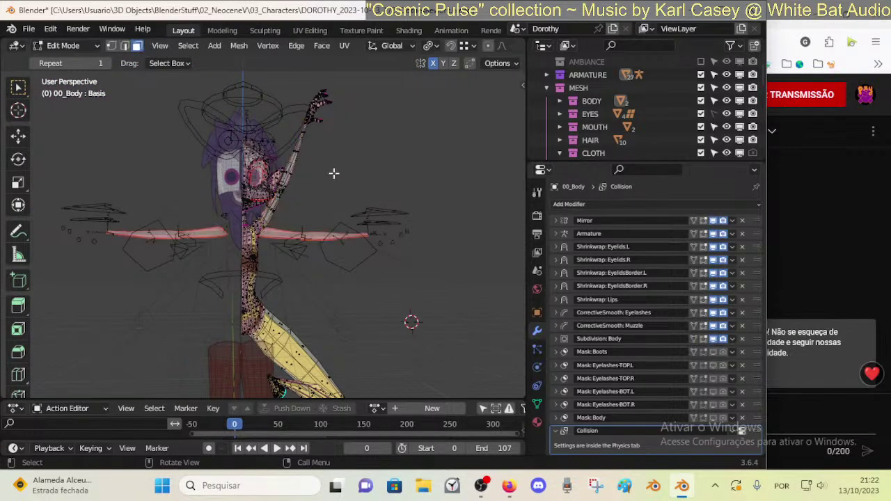
{"action": "key", "text": "ctrl+Tab"}
{"action": "key", "text": "4"}
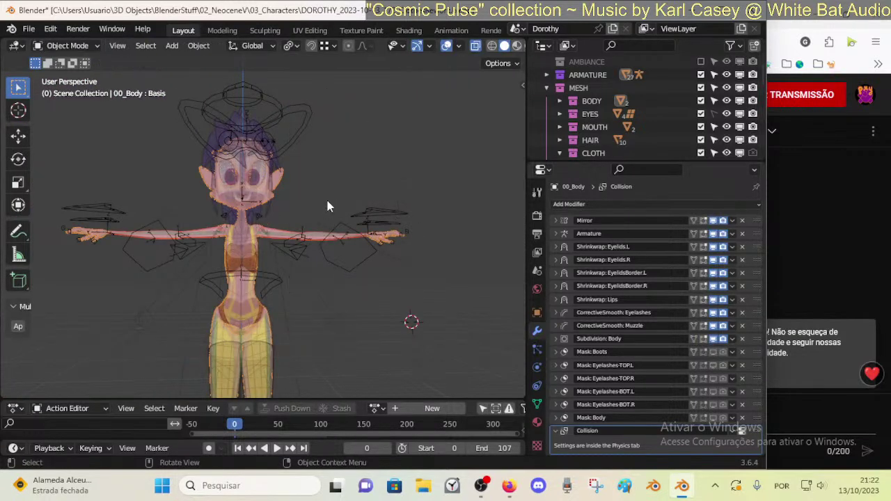
- Select the separated arm object 00_Body.001 and isolate it briefly to check its geometry
{"action": "scroll", "coordinate": [327, 243], "scroll_direction": "up", "scroll_amount": 2}
{"action": "middle_click_drag", "start_coordinate": [328, 243], "coordinate": [312, 264]}
{"action": "left_click", "coordinate": [358, 248]}
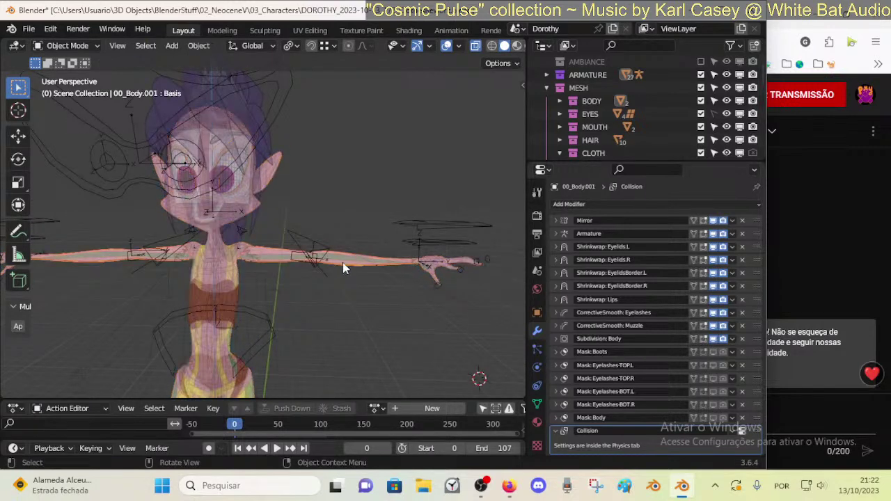
{"action": "left_click", "coordinate": [341, 258]}
{"action": "left_click", "coordinate": [341, 259]}
{"action": "key", "text": "shift+h"}
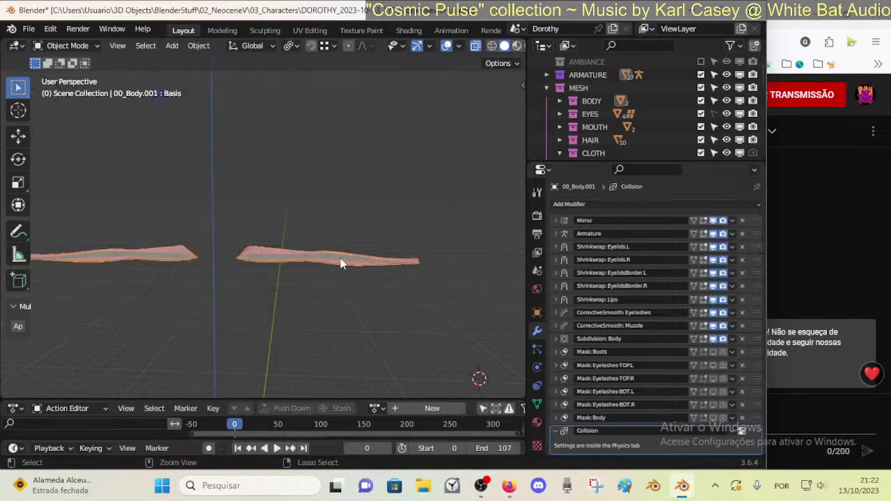
{"action": "key", "text": "alt+h"}
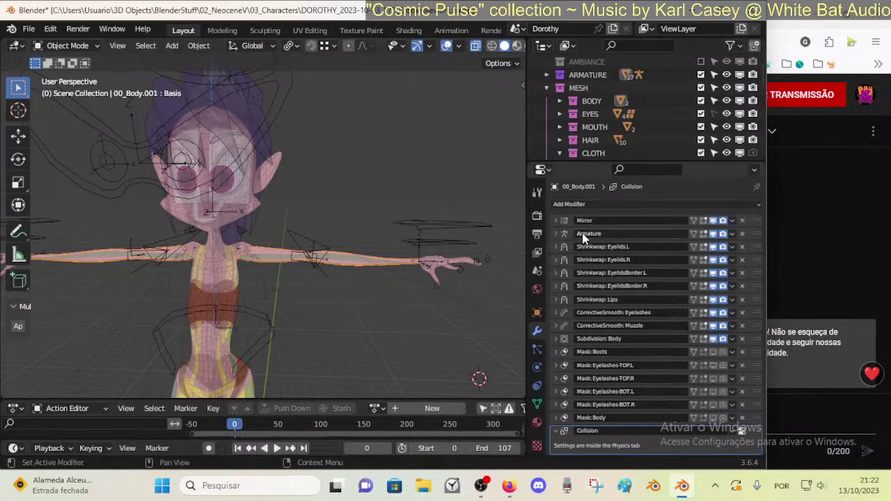
- Join the separated arm object into 05b-3Leggings
{"action": "scroll", "coordinate": [641, 129], "scroll_direction": "down", "scroll_amount": 5}
{"action": "left_click", "coordinate": [622, 101]}
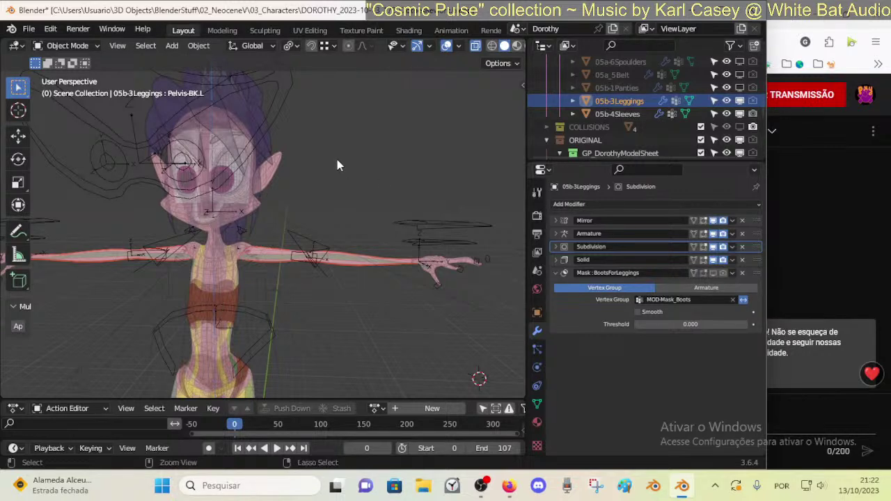
{"action": "key", "text": "ctrl+z"}
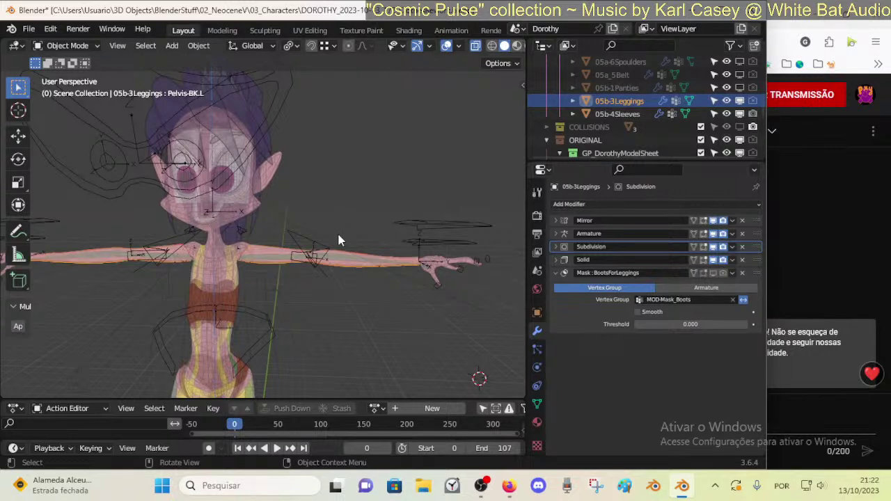
- Select all geometry of 05b-3Leggings in Edit Mode to check the joined arm and leg meshes, and undo the selection
{"action": "left_click", "coordinate": [365, 254], "text": "shift"}
{"action": "left_click", "coordinate": [371, 253], "text": "shift"}
{"action": "key", "text": "Tab"}
{"action": "scroll", "coordinate": [283, 155], "scroll_direction": "down", "scroll_amount": 1}
{"action": "key", "text": "a"}
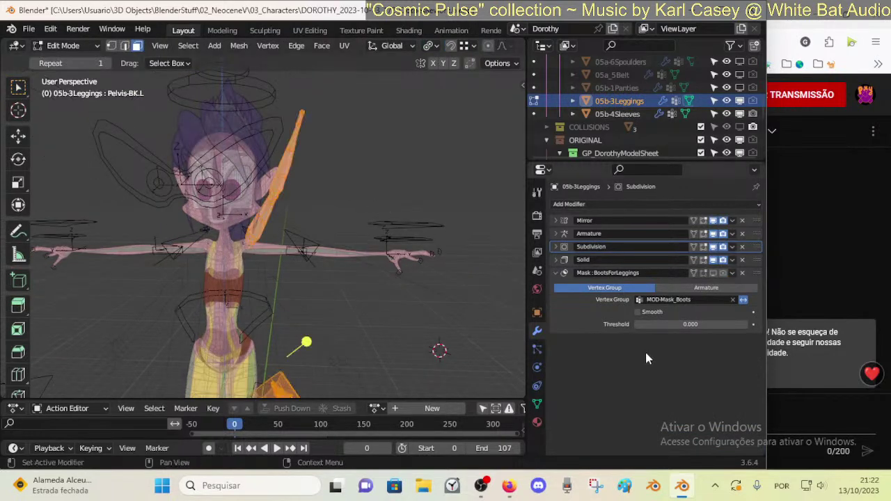
{"action": "scroll", "coordinate": [384, 282], "scroll_direction": "down", "scroll_amount": 4}
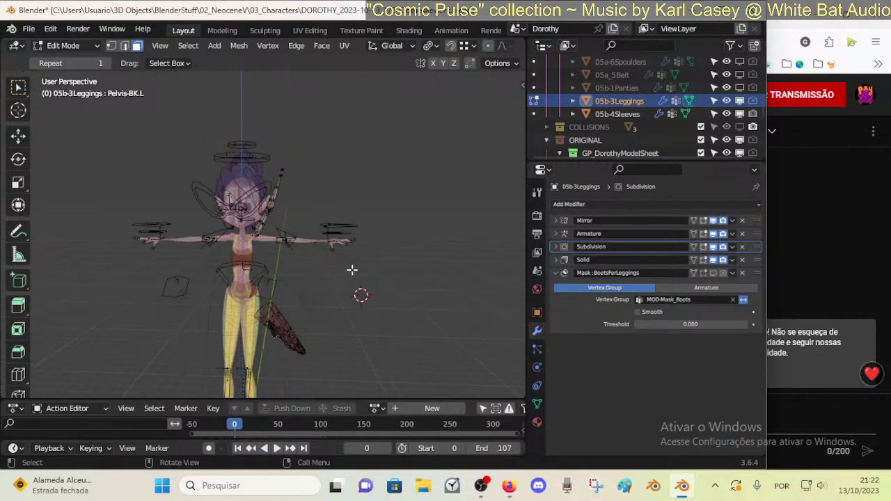
{"action": "key", "text": "ctrl+z"}
{"action": "key", "text": "ctrl+z"}
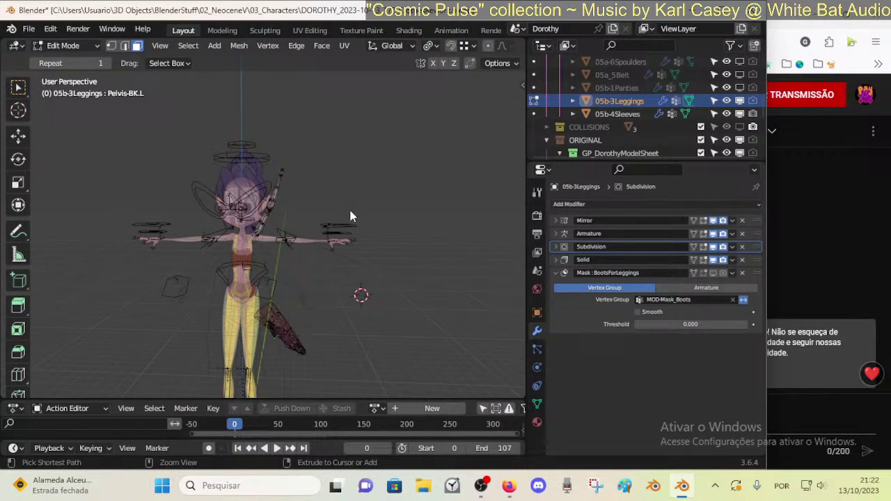
- Return to Object Mode and select 05b-3Leggings through its joined arm geometry
{"action": "key", "text": "Tab"}
{"action": "scroll", "coordinate": [350, 217], "scroll_direction": "up", "scroll_amount": 2}
{"action": "left_click", "coordinate": [350, 218]}
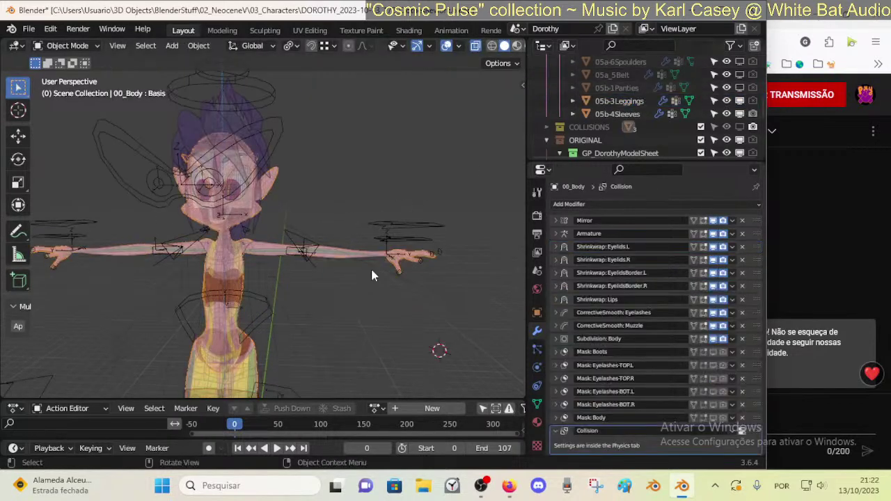
{"action": "left_click", "coordinate": [350, 260]}
{"action": "left_click", "coordinate": [350, 262]}
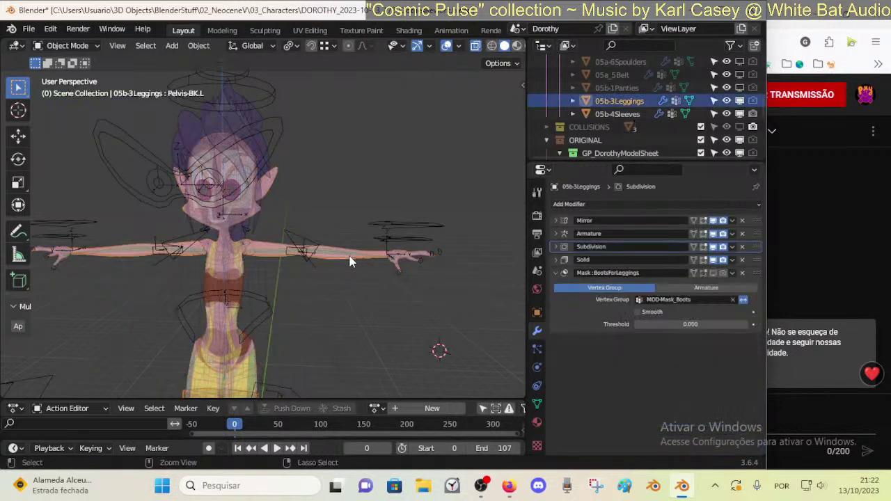
- Undo the joining of the separated arm object into 05b-3Leggings
{"action": "left_click", "coordinate": [346, 261]}
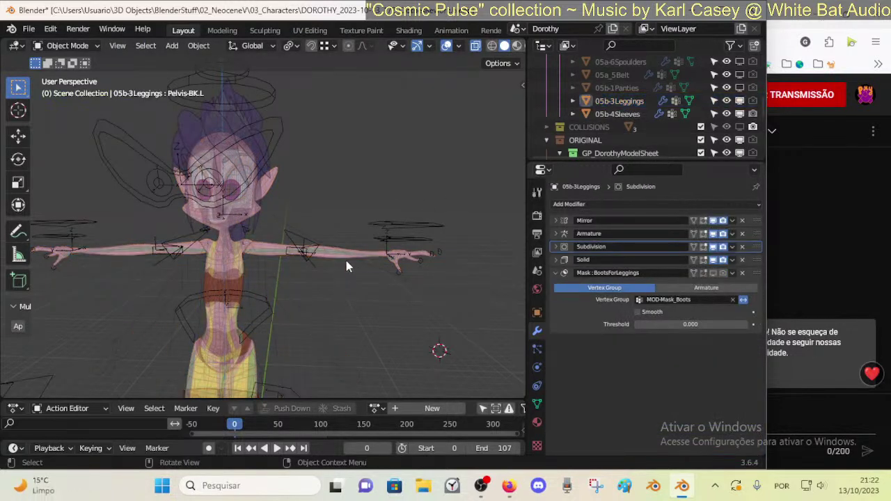
{"action": "left_click", "coordinate": [345, 261]}
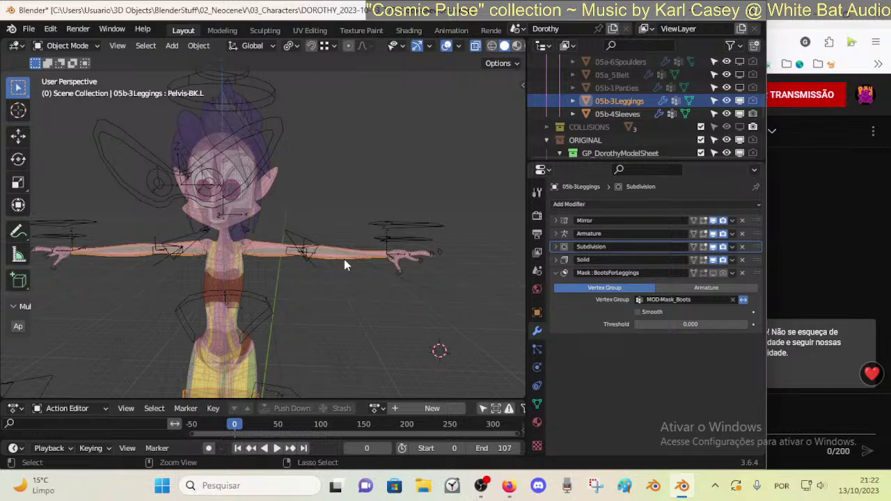
{"action": "key", "text": "ctrl+z"}
{"action": "key", "text": "ctrl+z"}
{"action": "key", "text": "ctrl+z"}
- Join the separated arm object 00_Body.001 into 05b-4Sleeves
{"action": "left_click", "coordinate": [338, 255]}
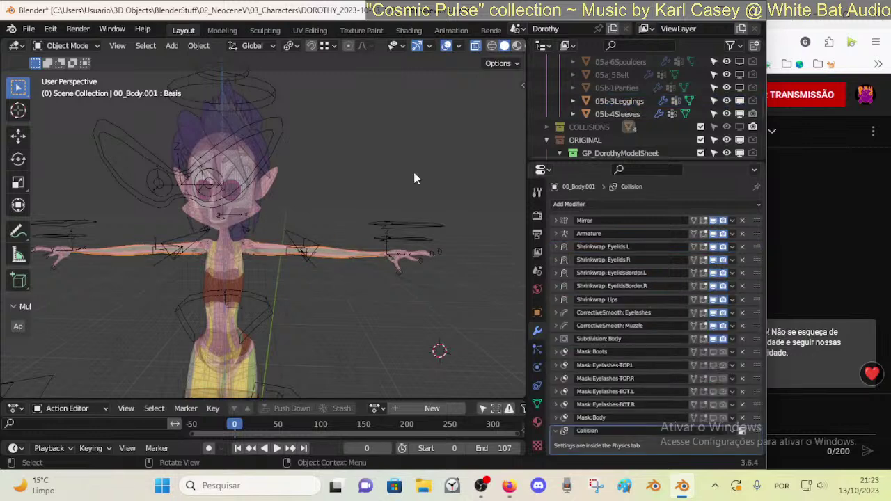
{"action": "left_click", "coordinate": [613, 114]}
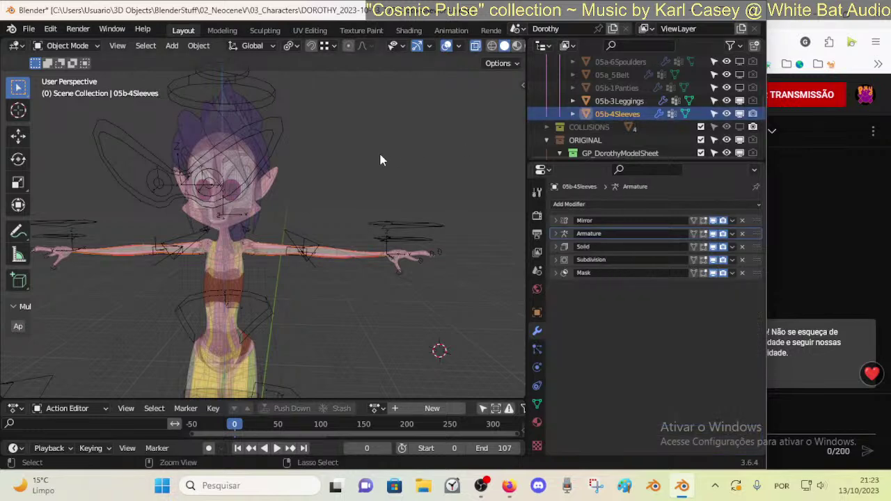
{"action": "key", "text": "ctrl+z"}
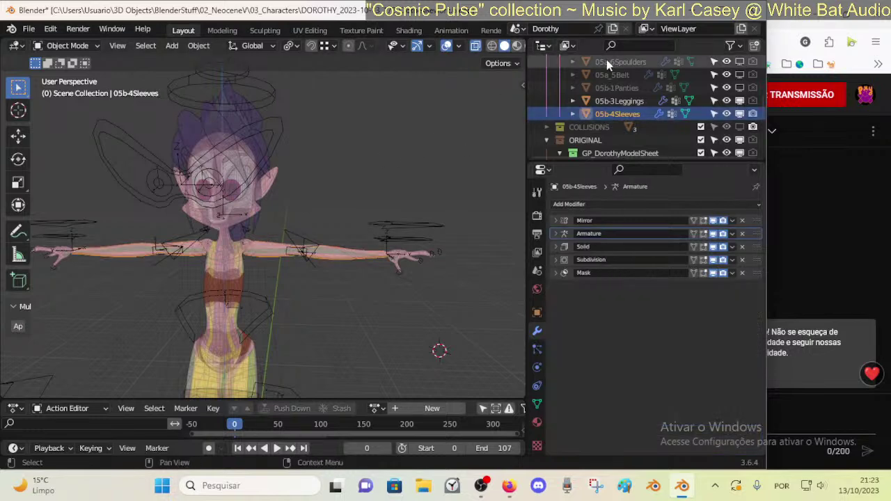
{"action": "left_click", "coordinate": [345, 259]}
{"action": "left_click", "coordinate": [342, 261]}
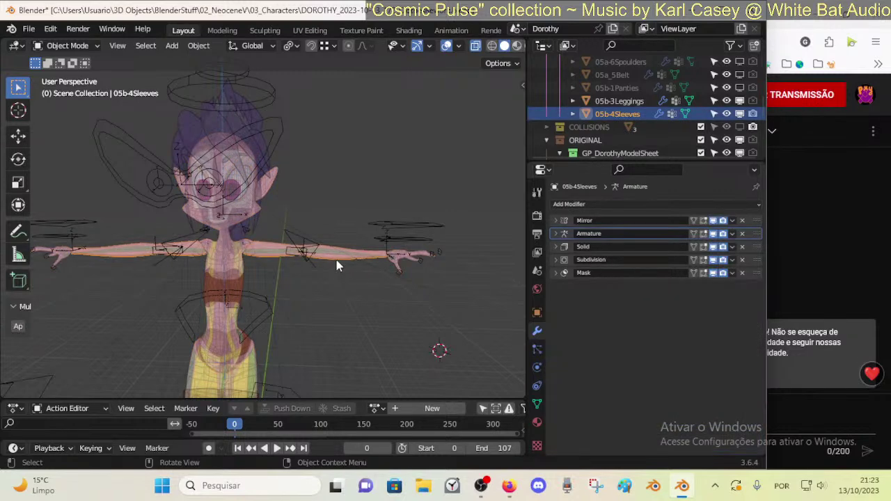
- Assign the Cloth-leather.001 material to all faces of 05b-4Sleeves in Edit Mode and clear the selection
{"action": "key", "text": "Tab"}
{"action": "scroll", "coordinate": [327, 265], "scroll_direction": "up", "scroll_amount": 2}
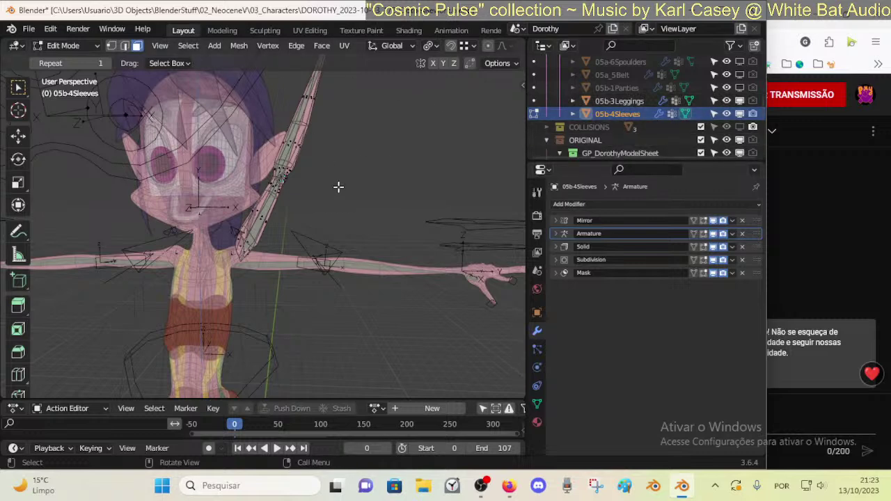
{"action": "key", "text": "Tab"}
{"action": "key", "text": "Tab"}
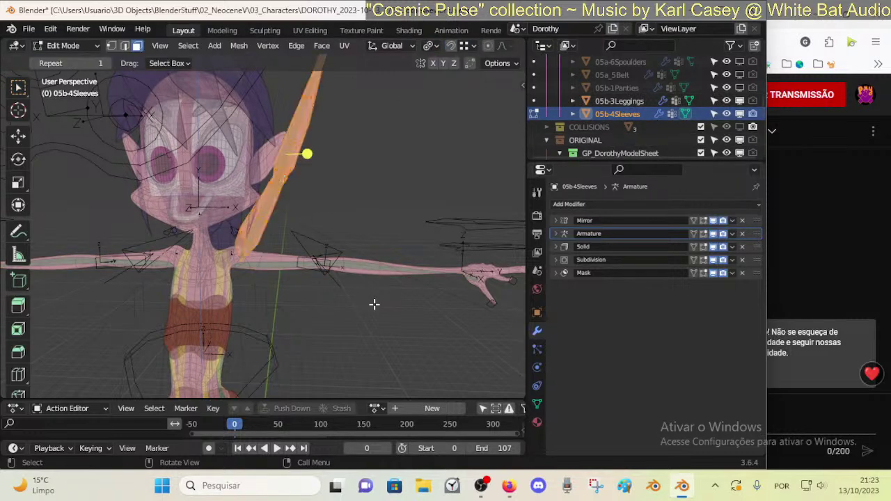
{"action": "left_click", "coordinate": [536, 423]}
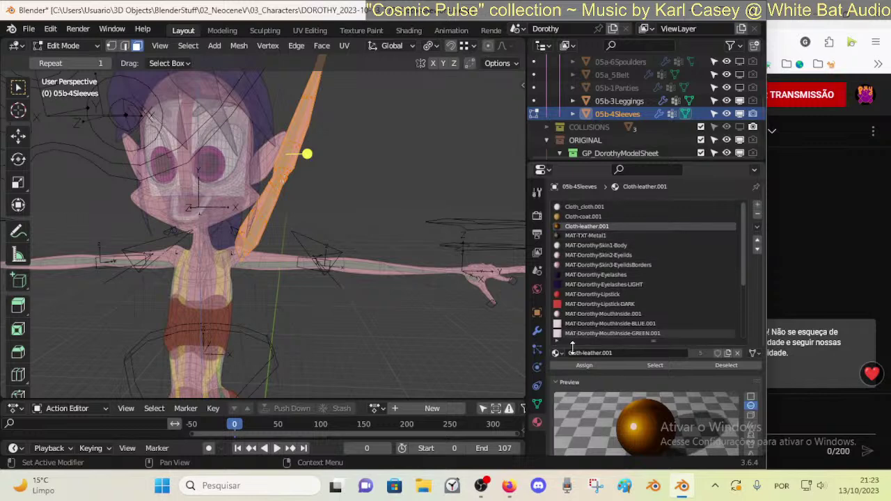
{"action": "key", "text": "alt+a"}
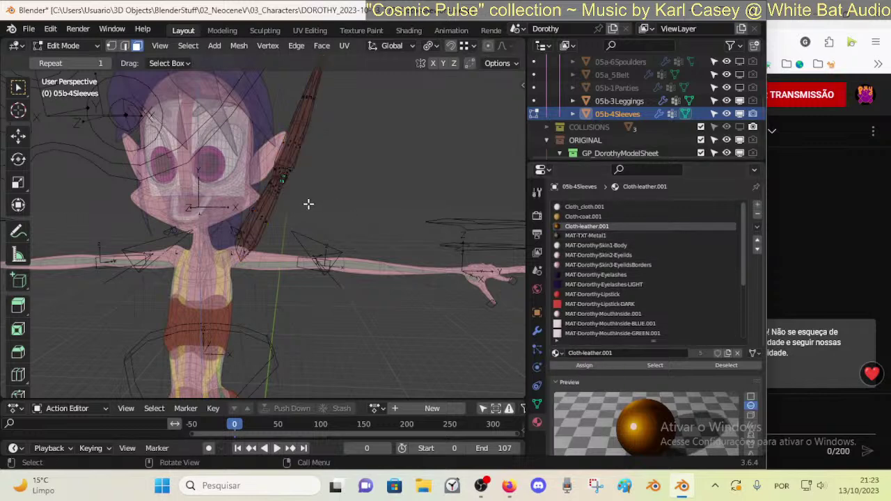
- Delete the face loop at the shoulder end of the sleeve mesh, check its wrist end, and return to Object Mode
{"action": "scroll", "coordinate": [309, 203], "scroll_direction": "up", "scroll_amount": 5}
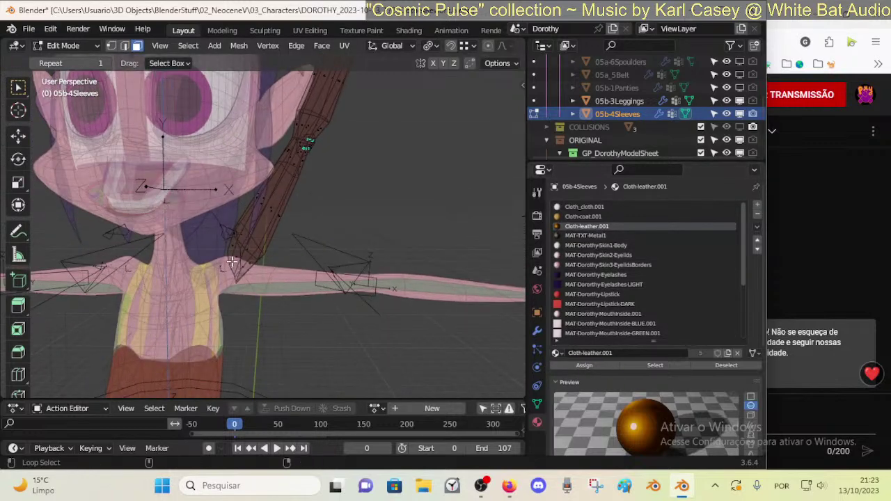
{"action": "left_click", "coordinate": [235, 301], "text": "alt"}
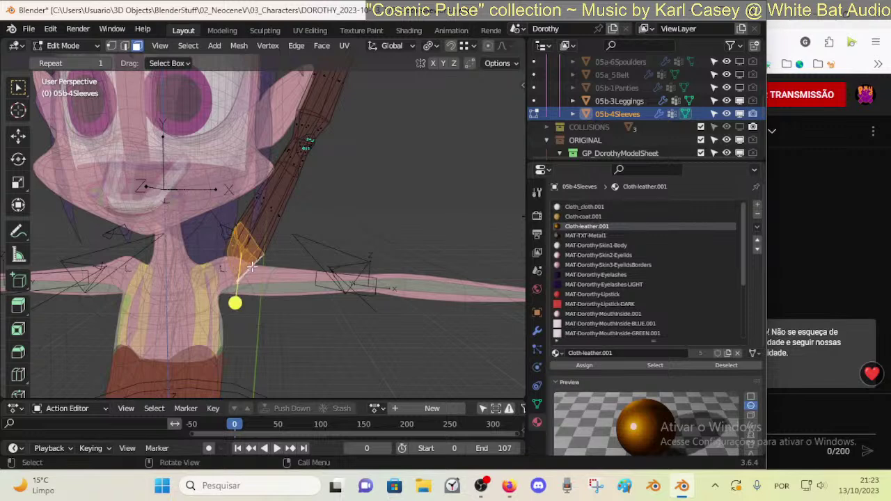
{"action": "key", "text": "x"}
{"action": "left_click", "coordinate": [253, 268]}
{"action": "middle_click_drag", "start_coordinate": [336, 157], "coordinate": [299, 215], "text": "shift"}
{"action": "scroll", "coordinate": [300, 200], "scroll_direction": "down", "scroll_amount": 2}
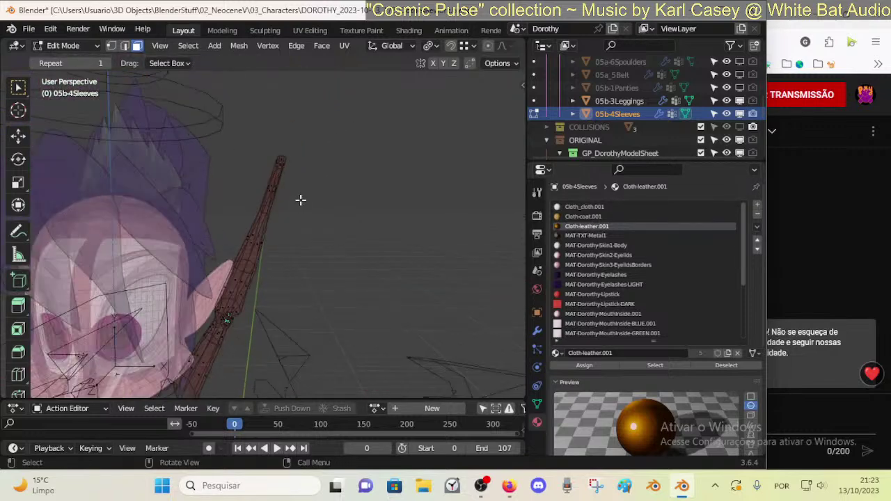
{"action": "scroll", "coordinate": [300, 199], "scroll_direction": "up", "scroll_amount": 3}
{"action": "middle_click_drag", "start_coordinate": [314, 90], "coordinate": [286, 269], "text": "shift"}
{"action": "scroll", "coordinate": [285, 269], "scroll_direction": "down", "scroll_amount": 8}
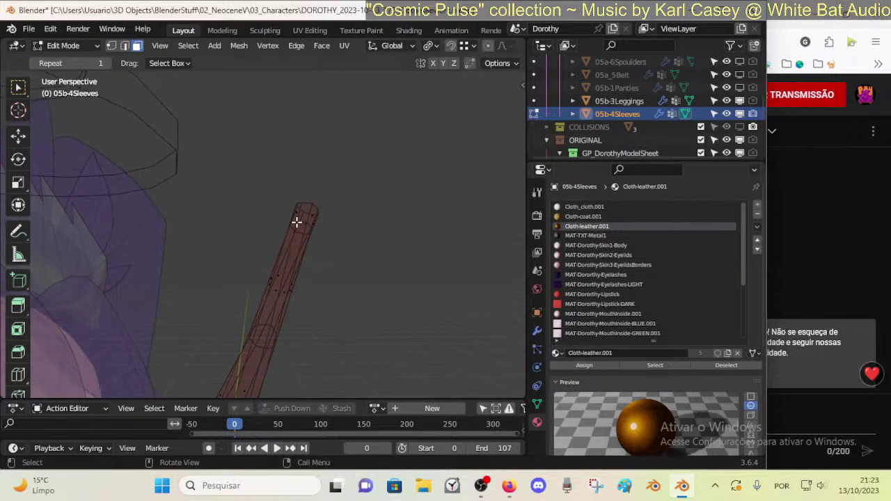
{"action": "key", "text": "ctrl+Tab"}
{"action": "left_click", "coordinate": [328, 264]}
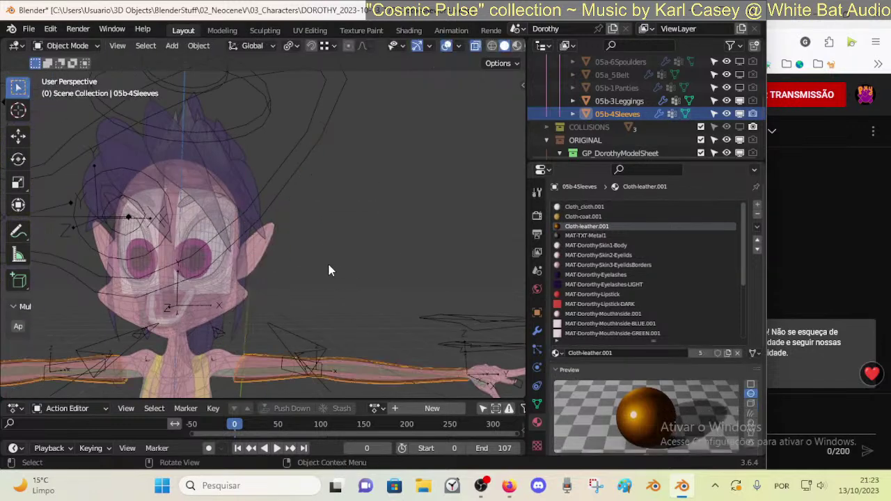
- Turn off X-ray display and select 00_Body by its hand to examine where it meets the sleeve
{"action": "scroll", "coordinate": [328, 268], "scroll_direction": "down", "scroll_amount": 4}
{"action": "left_click", "coordinate": [329, 299]}
{"action": "middle_click_drag", "start_coordinate": [330, 329], "coordinate": [280, 129]}
{"action": "key", "text": "alt+z"}
{"action": "left_click", "coordinate": [365, 254]}
{"action": "scroll", "coordinate": [286, 297], "scroll_direction": "up", "scroll_amount": 3}
{"action": "scroll", "coordinate": [283, 138], "scroll_direction": "up", "scroll_amount": 3}
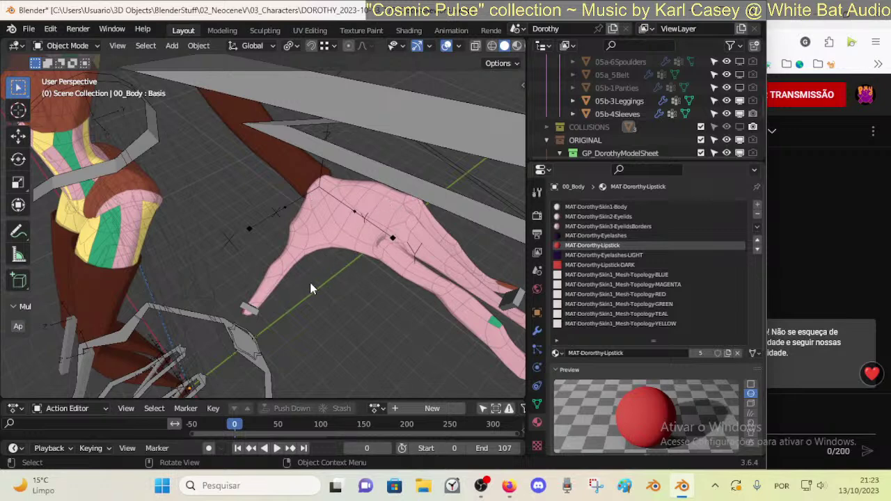
- Select the 05b-3Leggings object on the character's legs and save the file
{"action": "middle_click_drag", "start_coordinate": [311, 288], "coordinate": [349, 215]}
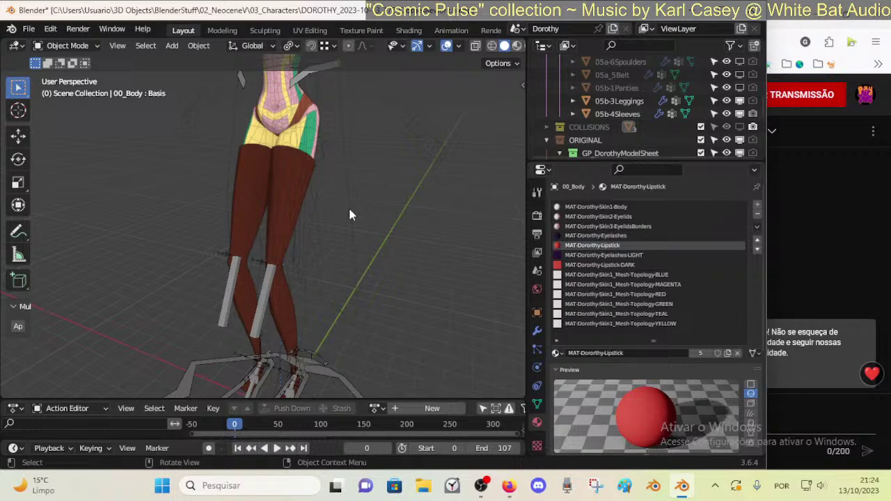
{"action": "middle_click_drag", "start_coordinate": [351, 215], "coordinate": [330, 238]}
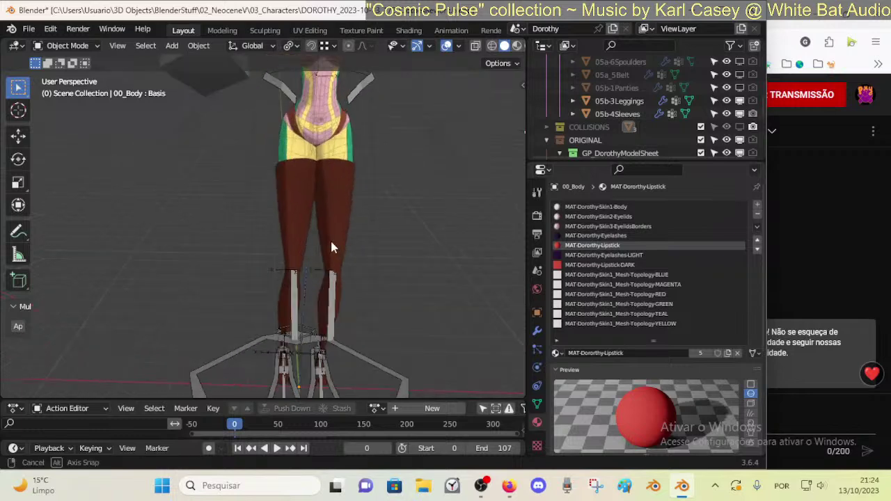
{"action": "left_click", "coordinate": [330, 200]}
{"action": "middle_click_drag", "start_coordinate": [330, 200], "coordinate": [296, 237]}
{"action": "scroll", "coordinate": [296, 239], "scroll_direction": "up", "scroll_amount": 5}
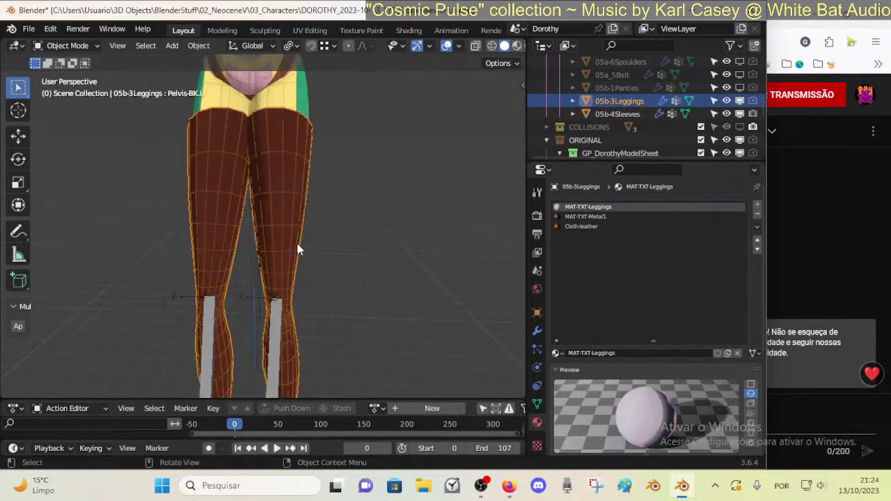
{"action": "key", "text": "ctrl+s"}
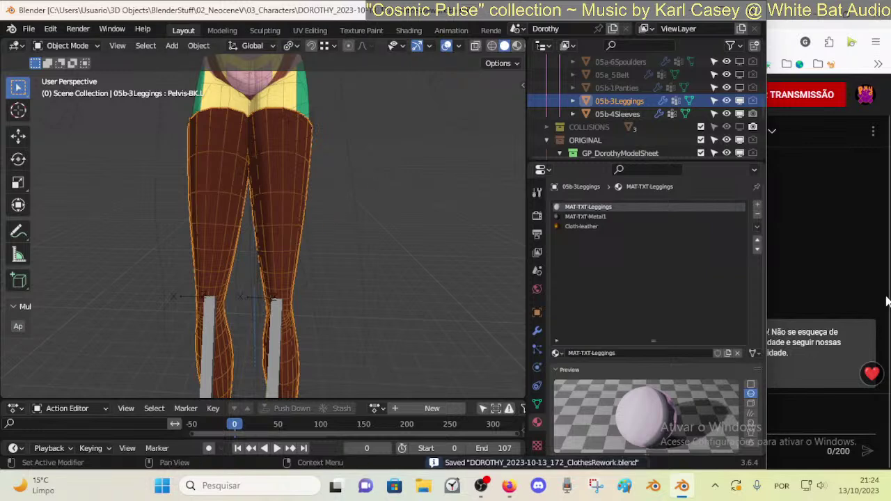
- Check the live stream page in YouTube Studio and view the leggings from the front in Blender
{"action": "key", "text": "alt+Tab"}
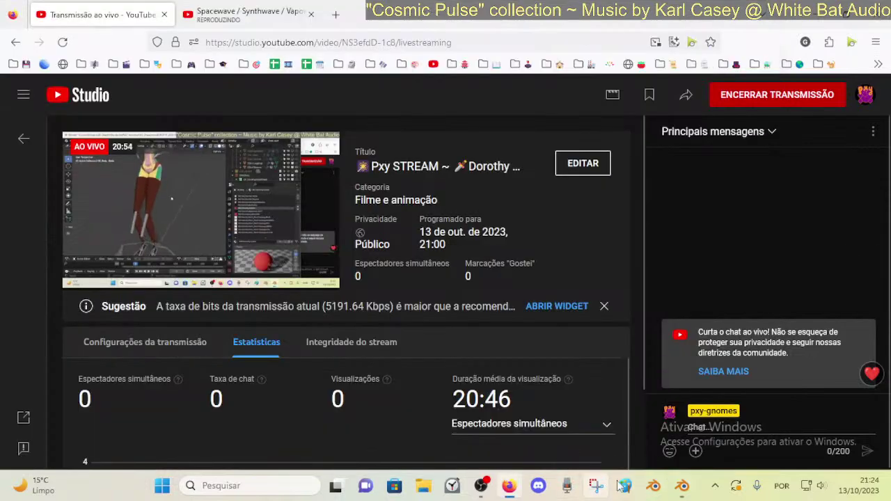
{"action": "left_click", "coordinate": [683, 485]}
{"action": "scroll", "coordinate": [303, 237], "scroll_direction": "down", "scroll_amount": 4}
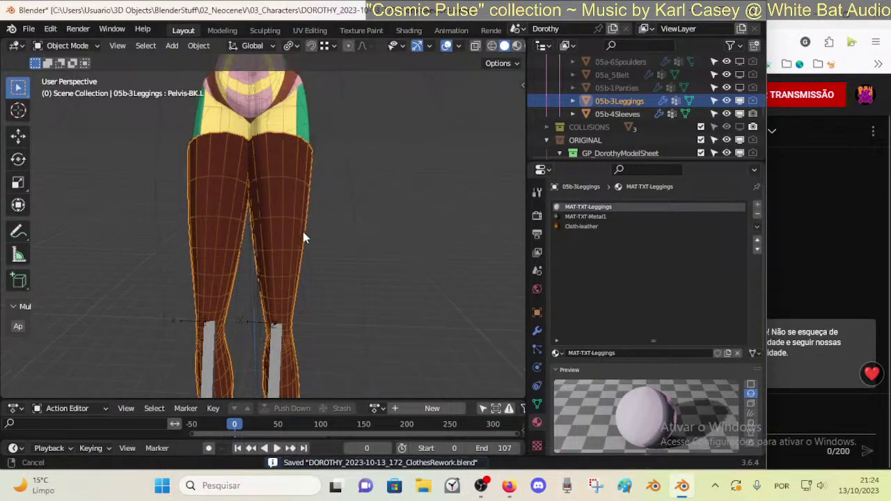
{"action": "key", "text": "KP_1"}
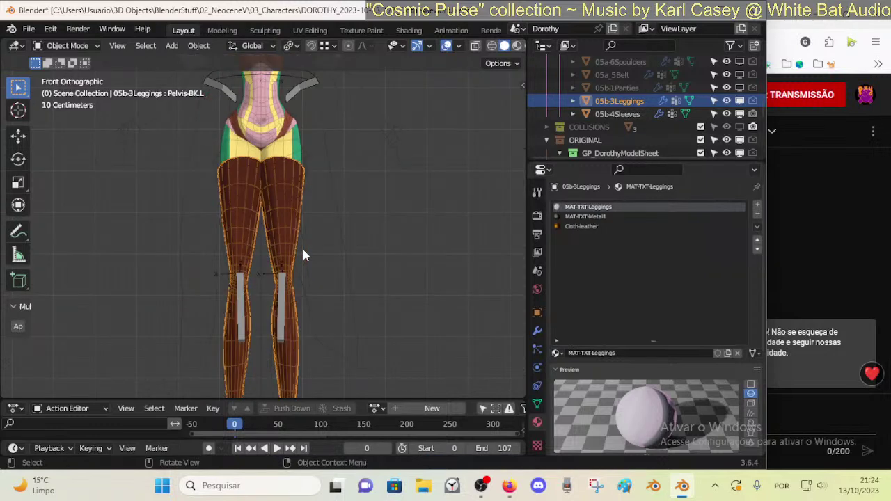
{"action": "left_click", "coordinate": [314, 175]}
{"action": "key", "text": "alt+Tab"}
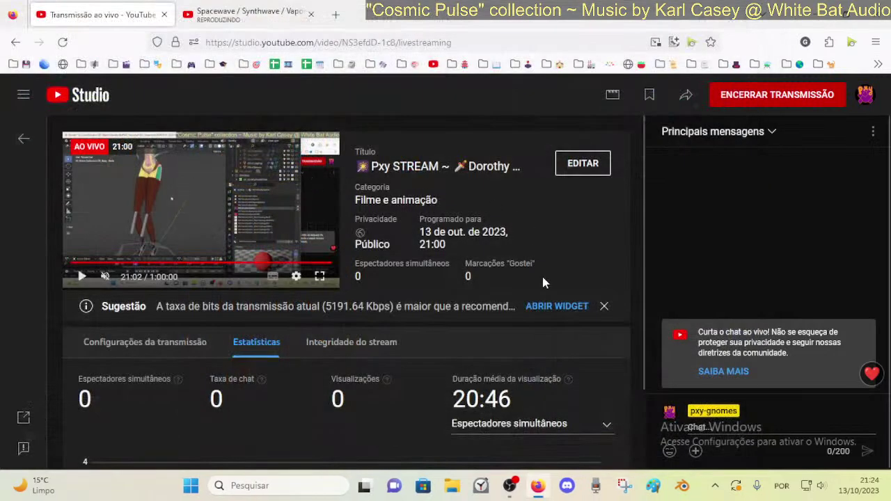
- Relaunch Blender and open DOROTHY_2023-10-13_172_ClothesRework.blend
{"action": "left_click", "coordinate": [682, 485]}
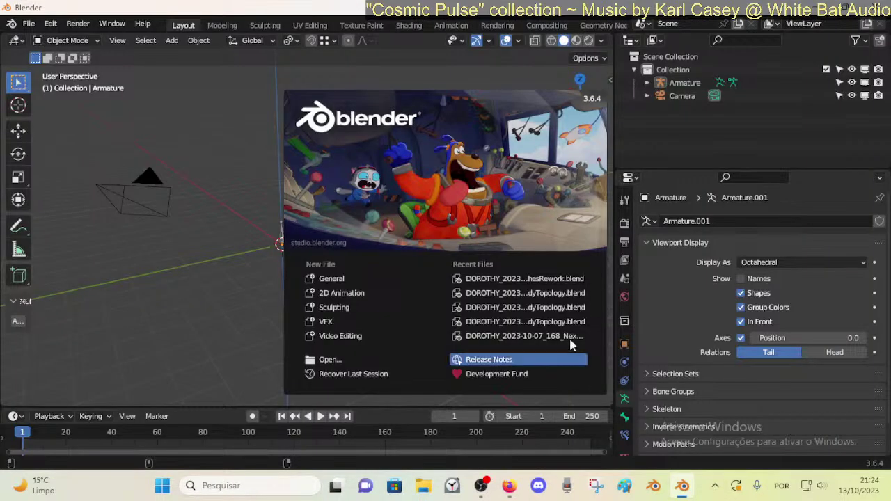
{"action": "left_click", "coordinate": [213, 161]}
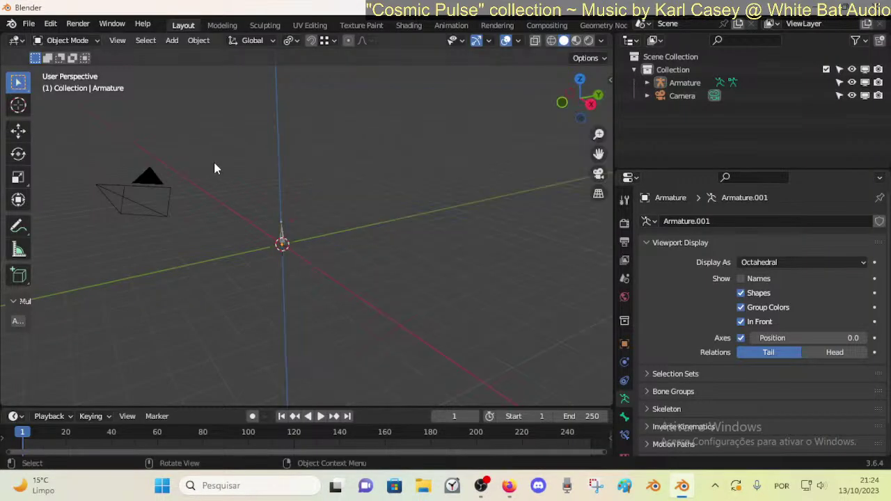
{"action": "left_click", "coordinate": [29, 23]}
{"action": "left_click", "coordinate": [38, 49]}
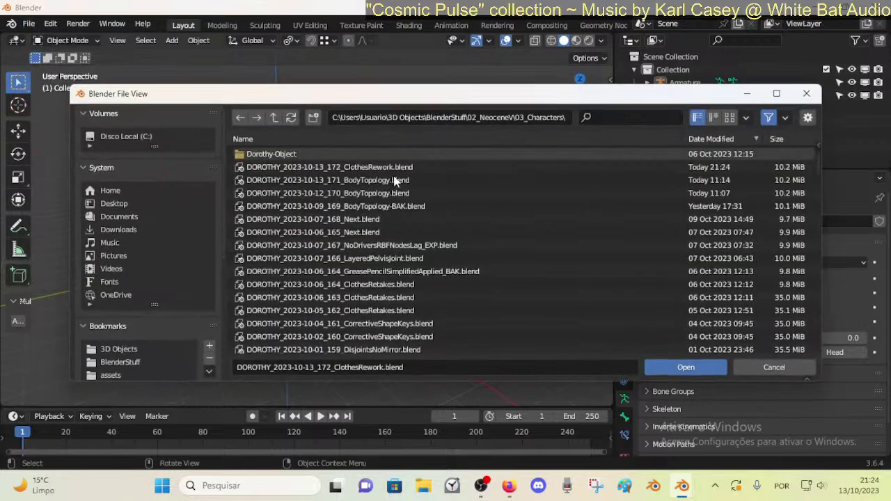
{"action": "double_click", "coordinate": [358, 167]}
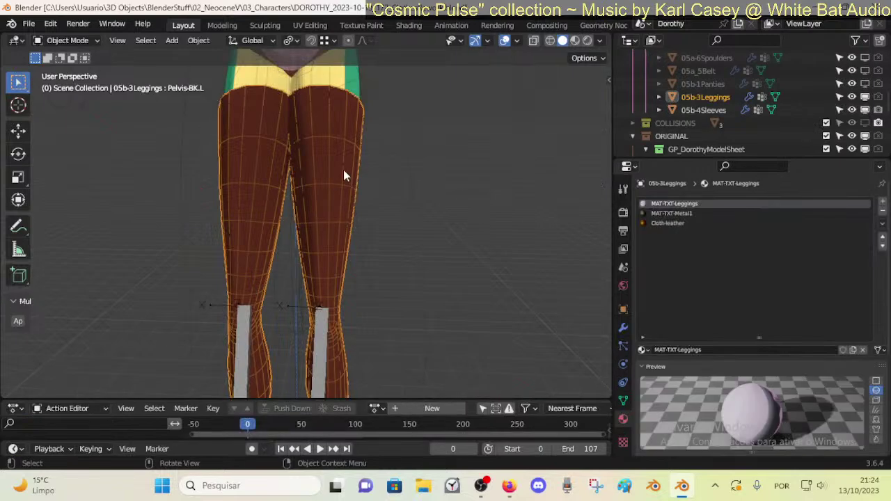
- Try to select the 07-ClothFront drawing around the character's legs
{"action": "middle_click_drag", "start_coordinate": [362, 170], "coordinate": [366, 238], "text": "shift"}
{"action": "left_click", "coordinate": [385, 299]}
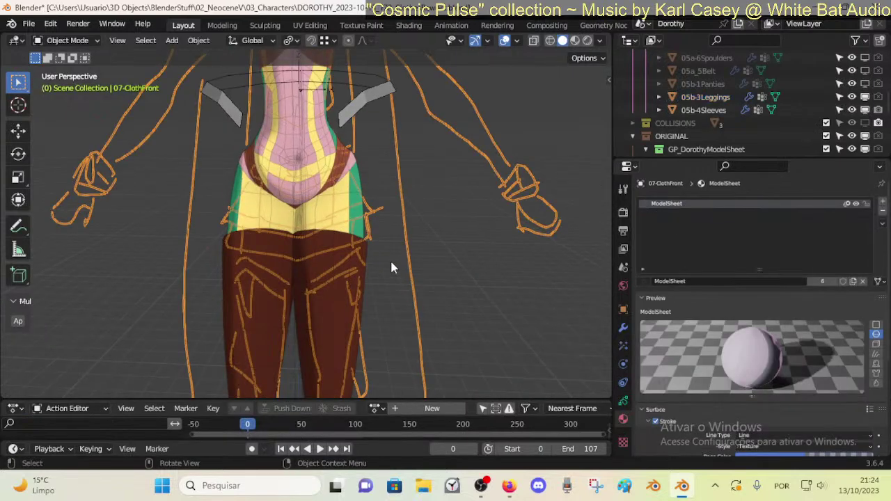
{"action": "key", "text": "alt+Tab"}
- Start Blender again and reopen DOROTHY_2023-10-13_172_ClothesRework.blend from the 03_Characters folder
{"action": "left_click", "coordinate": [682, 485]}
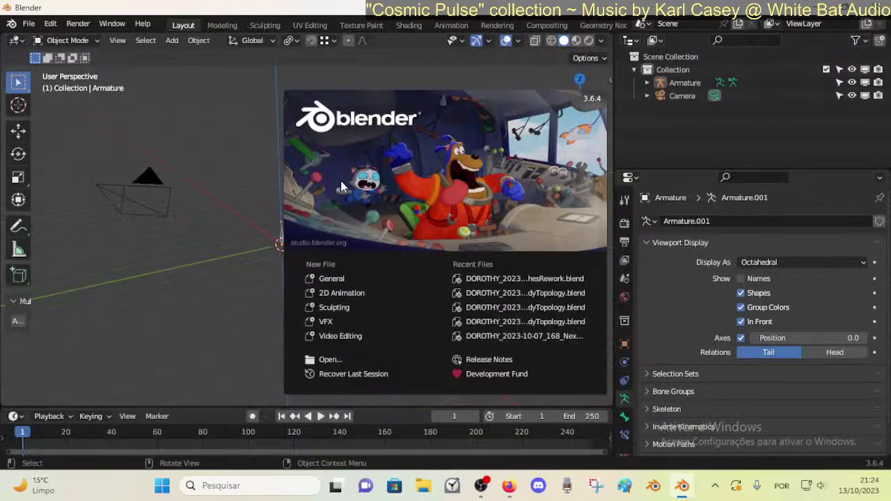
{"action": "left_click", "coordinate": [101, 60]}
{"action": "left_click", "coordinate": [28, 23]}
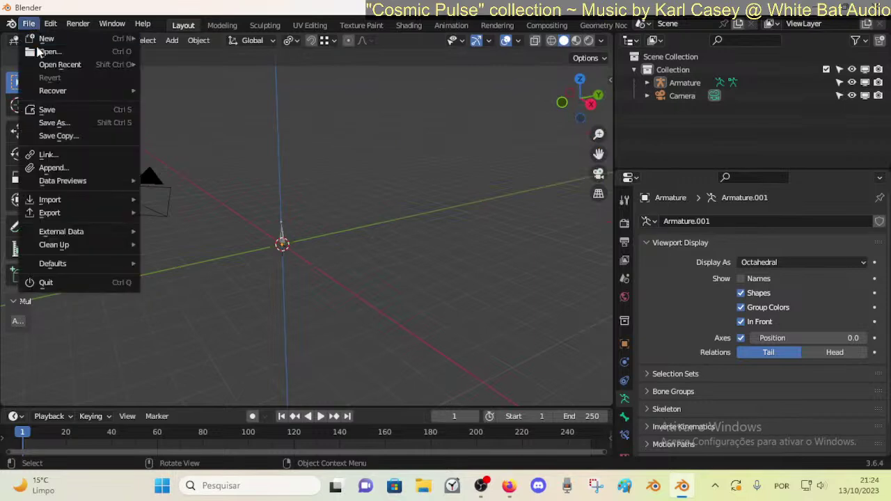
{"action": "left_click", "coordinate": [48, 52]}
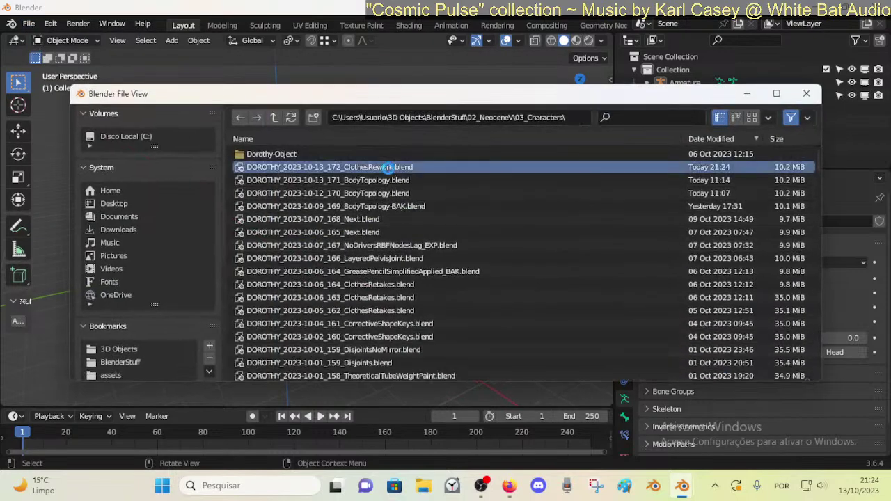
{"action": "double_click", "coordinate": [327, 167]}
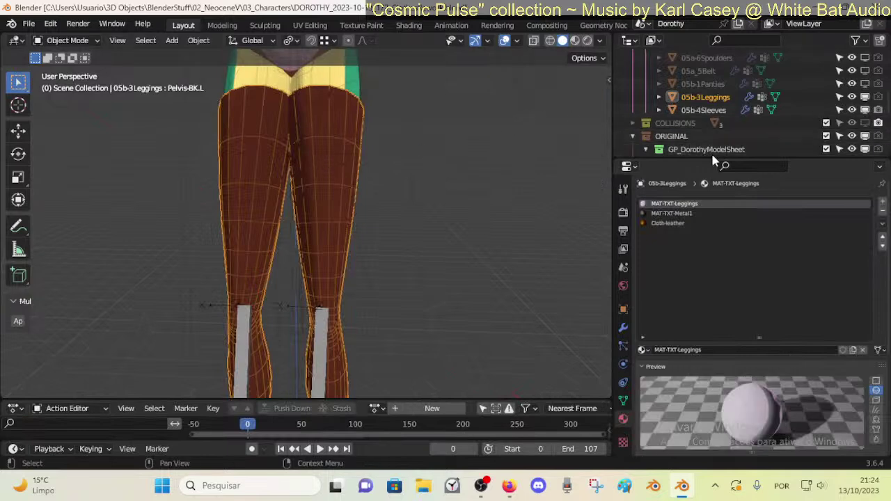
- Enlarge the outliner and try to select the 08-ClothSide drawing in the GP_DorothyModelSheet collection
{"action": "left_click_drag", "start_coordinate": [713, 160], "coordinate": [713, 285]}
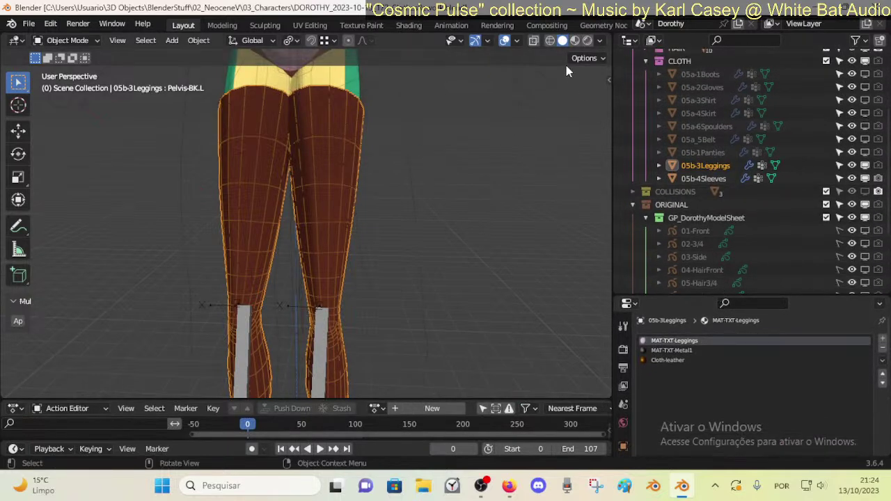
{"action": "left_click", "coordinate": [553, 40]}
{"action": "left_click", "coordinate": [563, 40]}
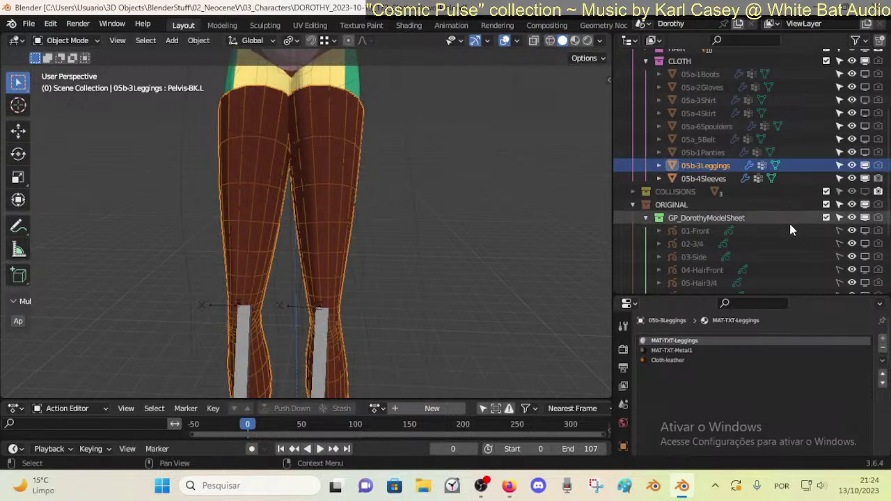
{"action": "scroll", "coordinate": [766, 232], "scroll_direction": "down", "scroll_amount": 5}
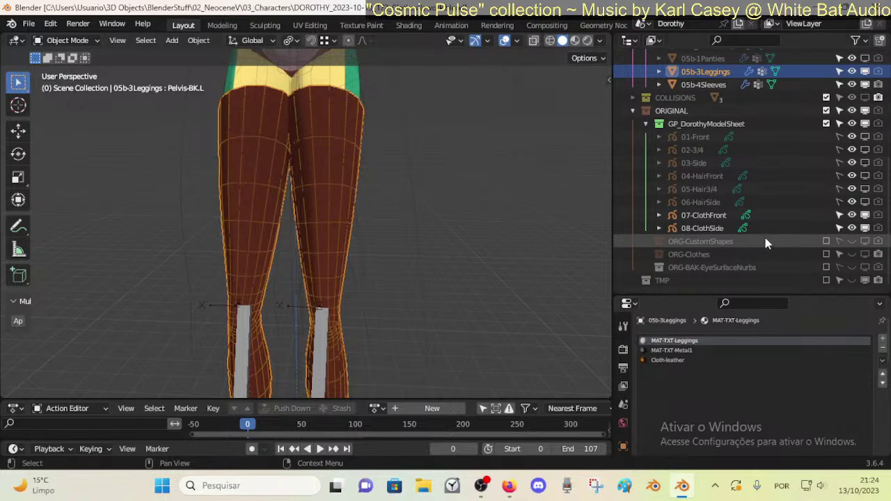
{"action": "left_click", "coordinate": [719, 226]}
{"action": "key", "text": "alt+Tab"}
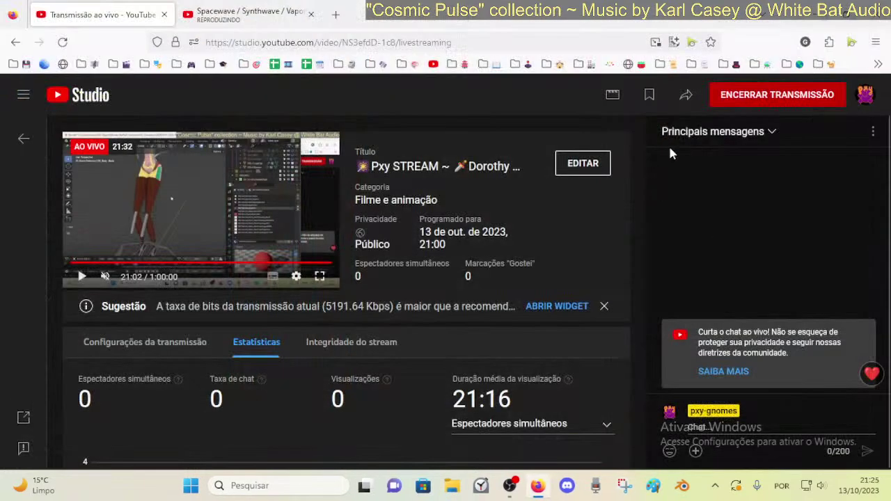
- Restart Blender and load the DOROTHY_2023-10-13_172_ClothesRework.blend character file
{"action": "left_click", "coordinate": [679, 485]}
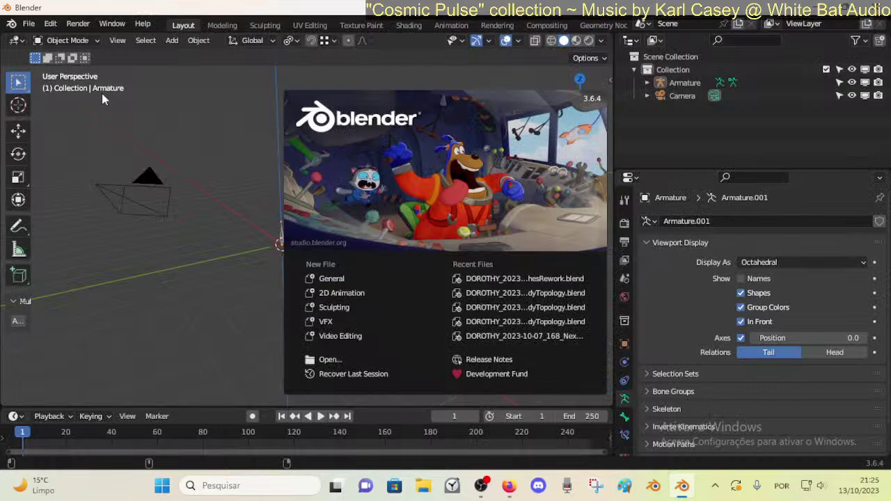
{"action": "left_click", "coordinate": [102, 93]}
{"action": "left_click", "coordinate": [28, 23]}
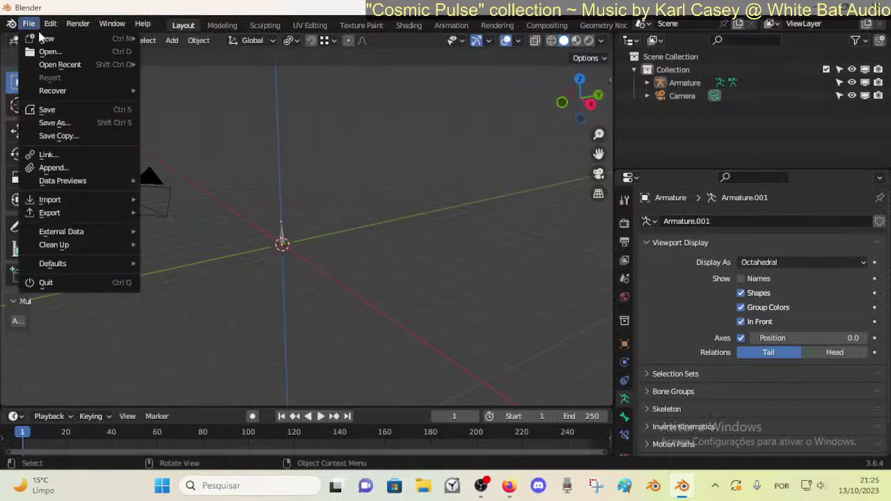
{"action": "left_click", "coordinate": [43, 52]}
{"action": "double_click", "coordinate": [365, 166]}
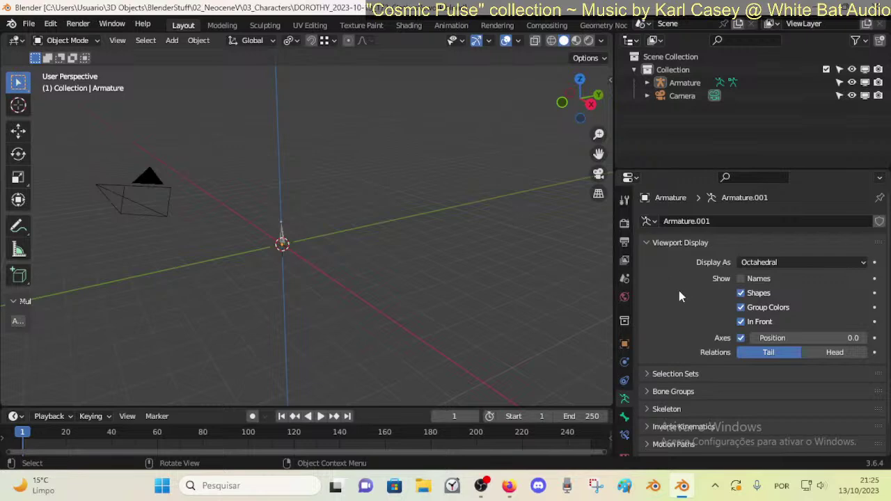
- Set the viewport to front orthographic view and examine the character from head to legs
{"action": "middle_click_drag", "start_coordinate": [524, 213], "coordinate": [444, 233]}
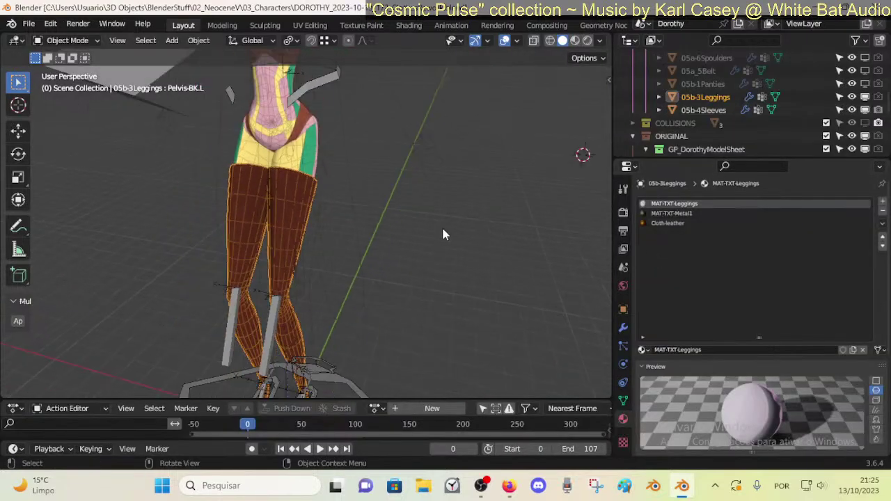
{"action": "key", "text": "KP_1"}
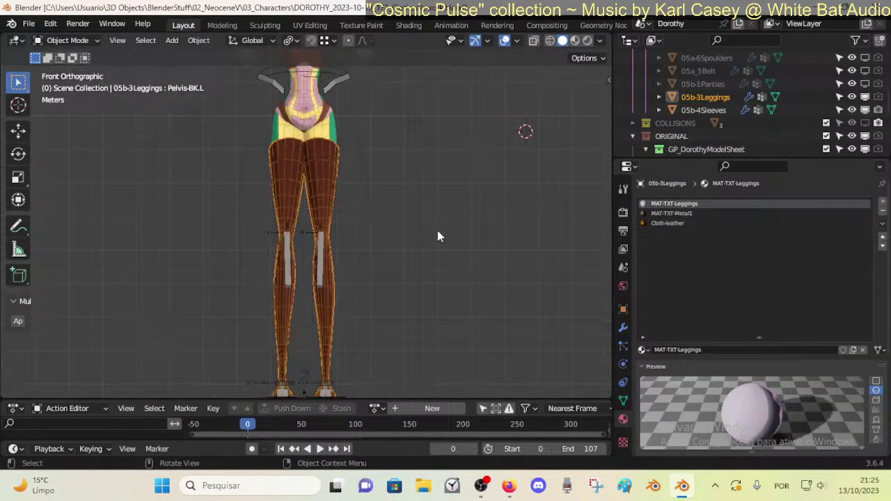
{"action": "scroll", "coordinate": [438, 237], "scroll_direction": "up", "scroll_amount": 4}
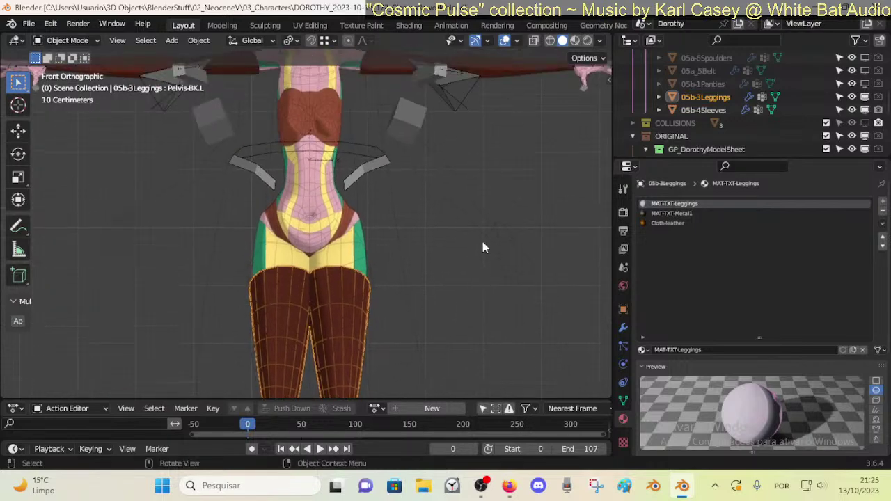
{"action": "scroll", "coordinate": [482, 241], "scroll_direction": "down", "scroll_amount": 4}
{"action": "scroll", "coordinate": [473, 224], "scroll_direction": "down", "scroll_amount": 1}
{"action": "scroll", "coordinate": [462, 235], "scroll_direction": "up", "scroll_amount": 2}
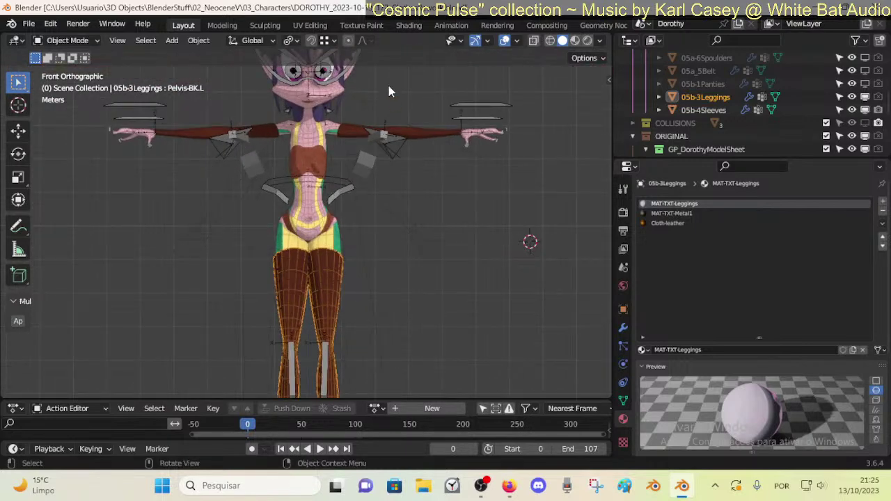
- Switch to the browser to check the live stream and music pages, and return to the character in Blender
{"action": "left_click", "coordinate": [509, 486]}
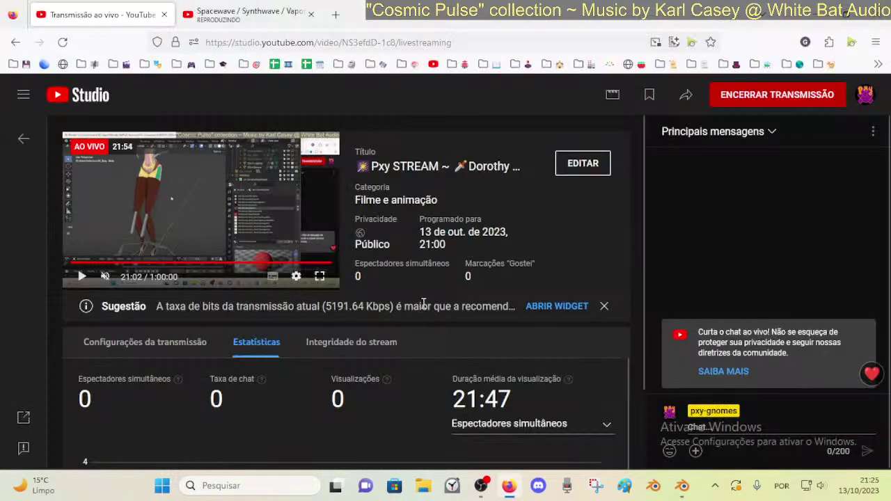
{"action": "left_click", "coordinate": [247, 14]}
{"action": "left_click", "coordinate": [112, 14]}
{"action": "left_click", "coordinate": [683, 485]}
{"action": "scroll", "coordinate": [420, 270], "scroll_direction": "up", "scroll_amount": 3}
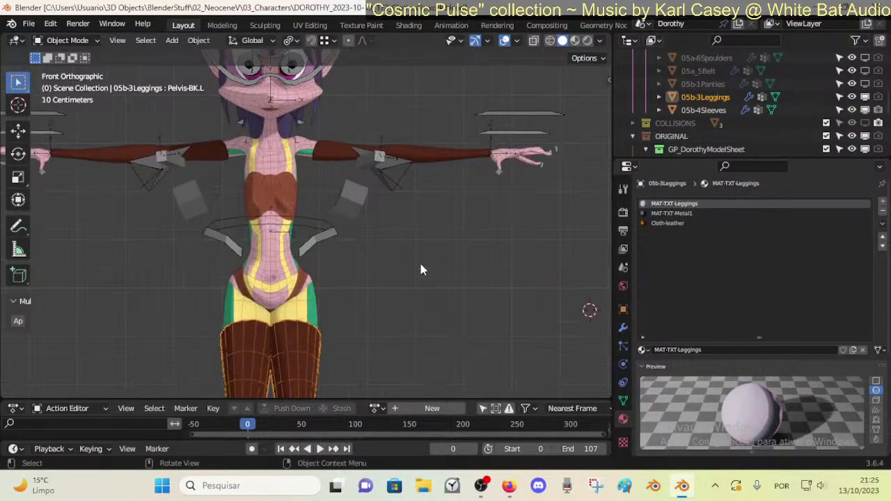
{"action": "scroll", "coordinate": [421, 270], "scroll_direction": "up", "scroll_amount": 1}
{"action": "scroll", "coordinate": [489, 222], "scroll_direction": "down", "scroll_amount": 4}
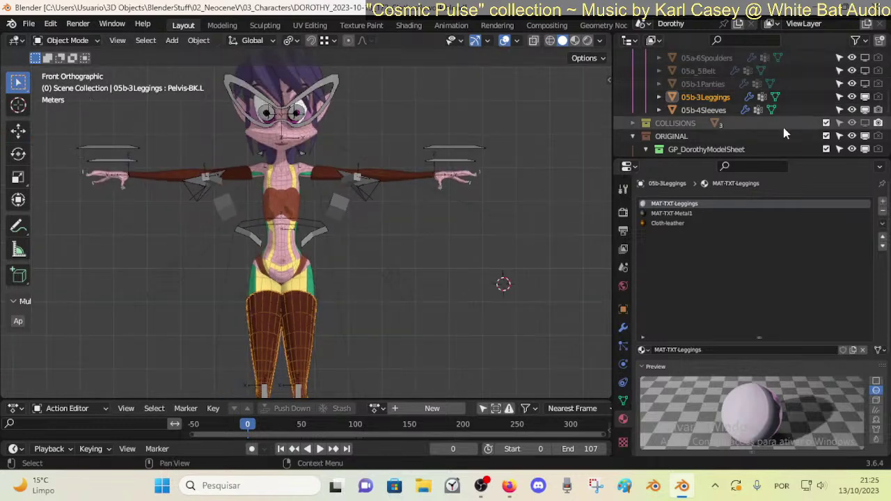
- Enlarge the outliner and display the modifiers of the 05b-3Leggings object
{"action": "left_click_drag", "start_coordinate": [770, 157], "coordinate": [796, 228]}
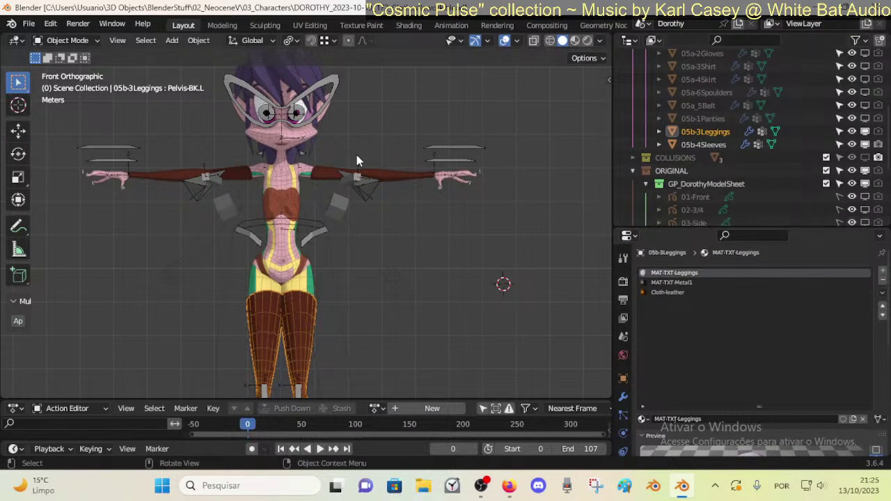
{"action": "scroll", "coordinate": [316, 153], "scroll_direction": "up", "scroll_amount": 2}
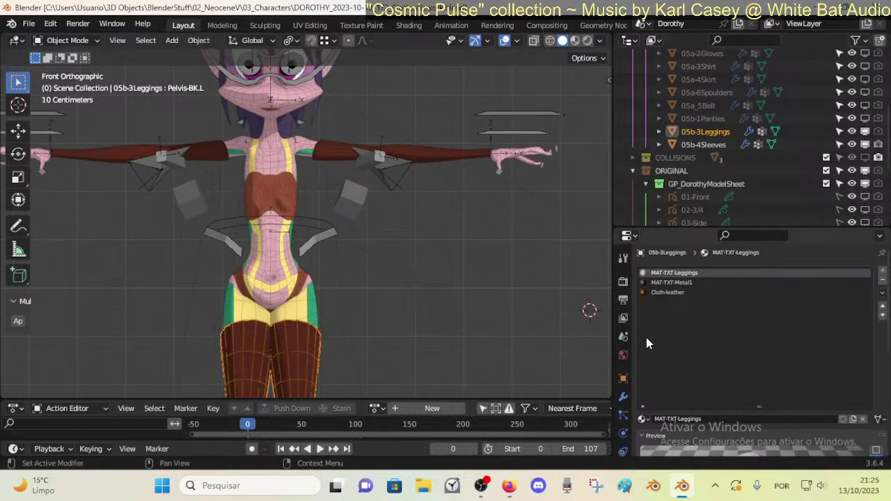
{"action": "left_click", "coordinate": [623, 396]}
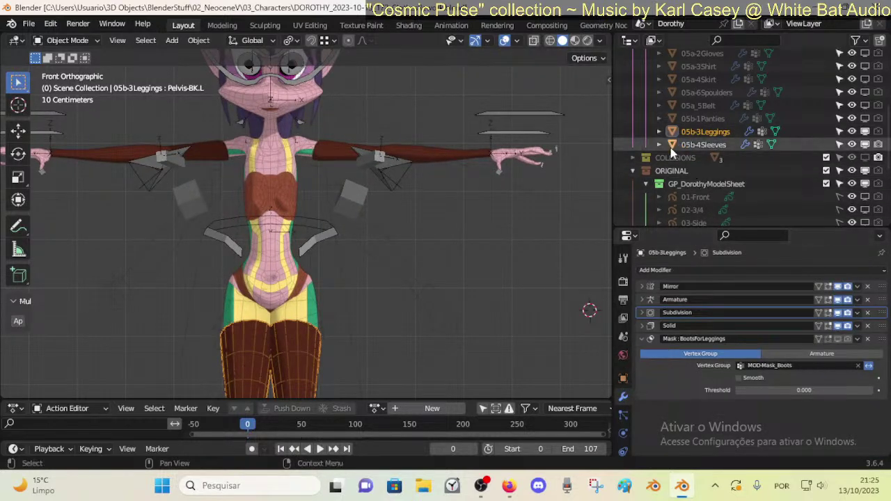
{"action": "scroll", "coordinate": [670, 147], "scroll_direction": "down", "scroll_amount": 2}
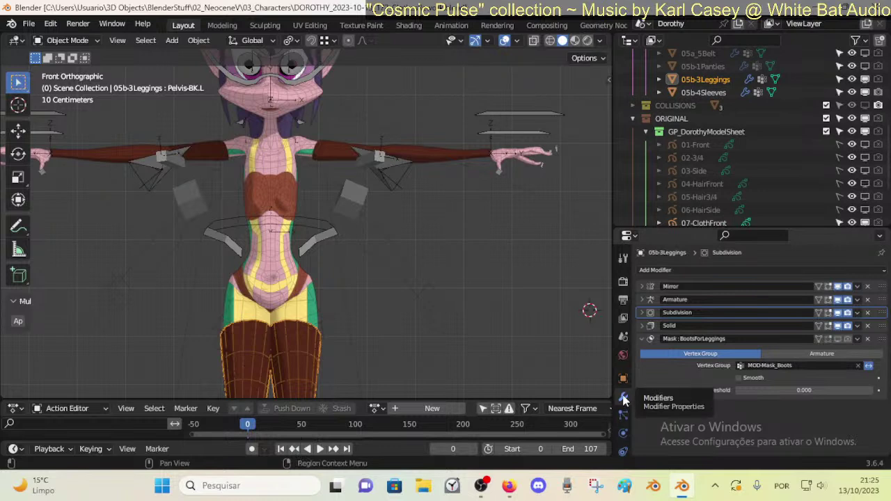
- Make the 07-ClothFront and 08-ClothSide drawings unselectable and deselect the leggings
{"action": "scroll", "coordinate": [707, 186], "scroll_direction": "down", "scroll_amount": 1}
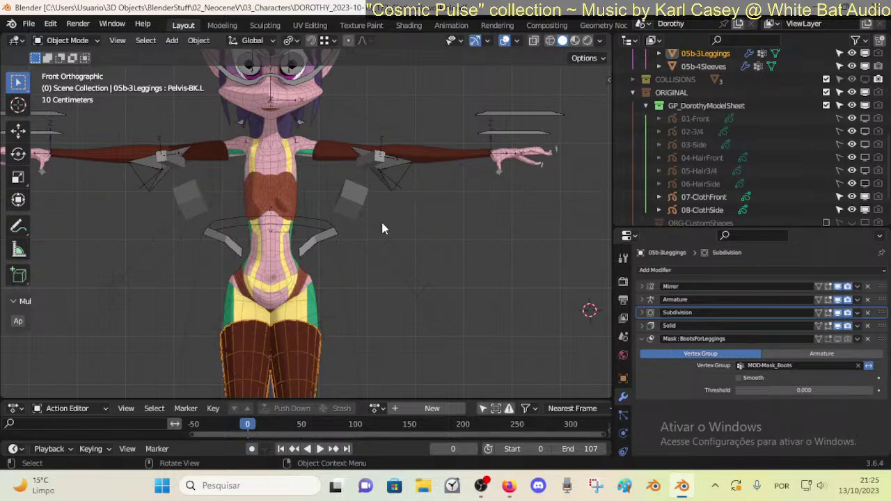
{"action": "middle_click_drag", "start_coordinate": [381, 181], "coordinate": [314, 256]}
{"action": "key", "text": "KP_1"}
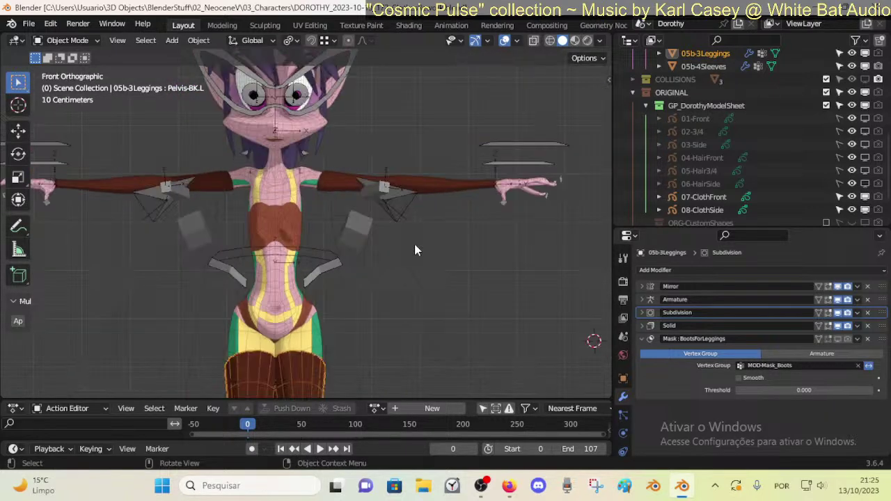
{"action": "left_click", "coordinate": [549, 40]}
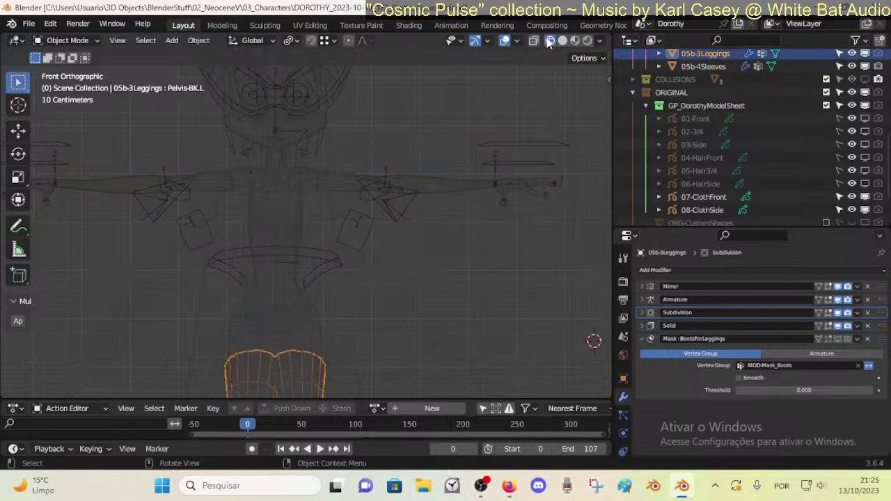
{"action": "left_click", "coordinate": [563, 41]}
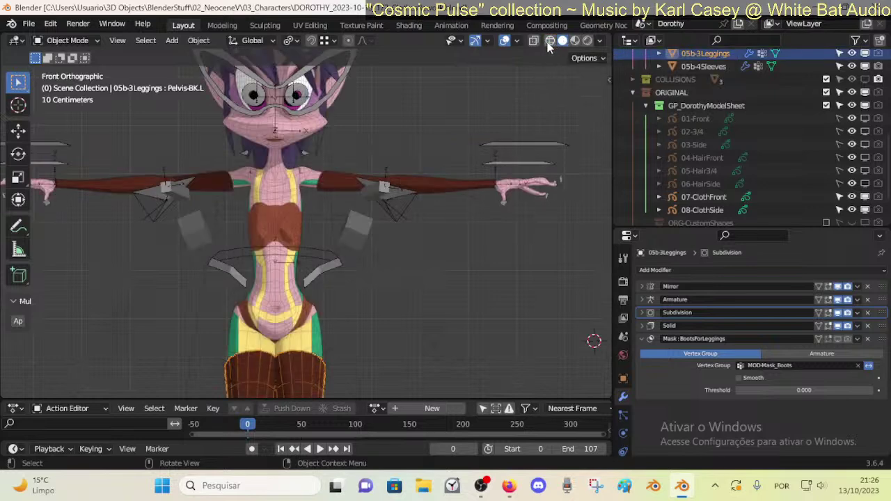
{"action": "scroll", "coordinate": [768, 165], "scroll_direction": "down", "scroll_amount": 3}
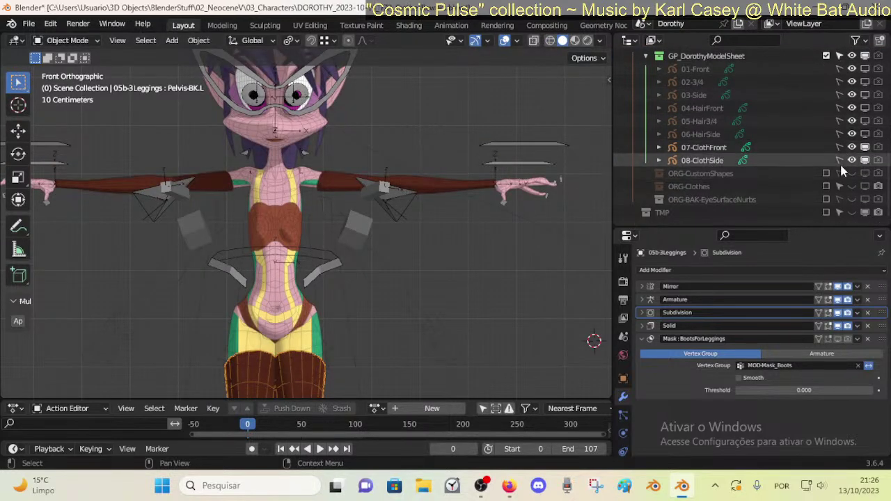
{"action": "key", "text": "ctrl+s"}
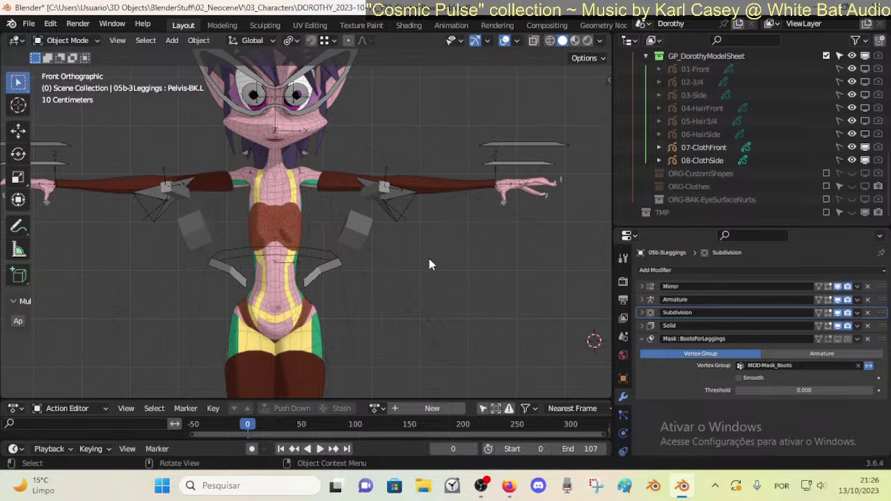
- Switch the viewport to wireframe shading and save the DOROTHY_2023-10-13_172_ClothesRework.blend file
{"action": "scroll", "coordinate": [399, 272], "scroll_direction": "up", "scroll_amount": 3}
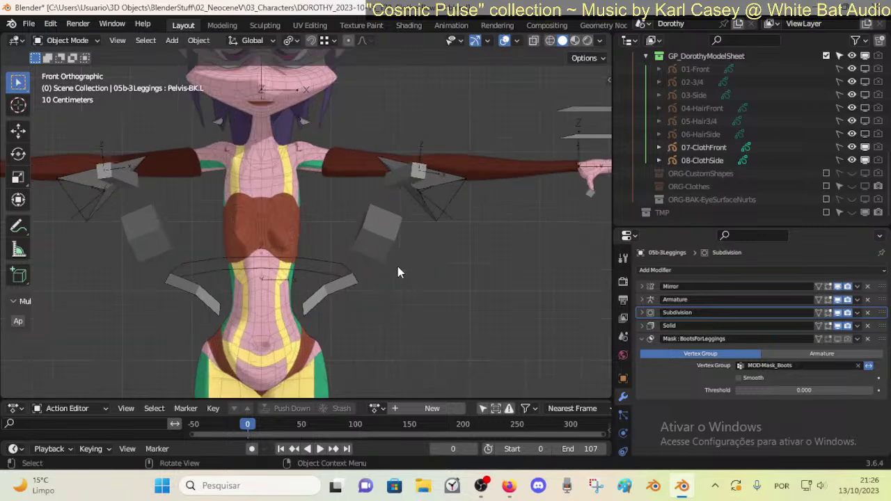
{"action": "scroll", "coordinate": [398, 266], "scroll_direction": "down", "scroll_amount": 4}
{"action": "left_click", "coordinate": [550, 40]}
{"action": "scroll", "coordinate": [387, 314], "scroll_direction": "down", "scroll_amount": 2}
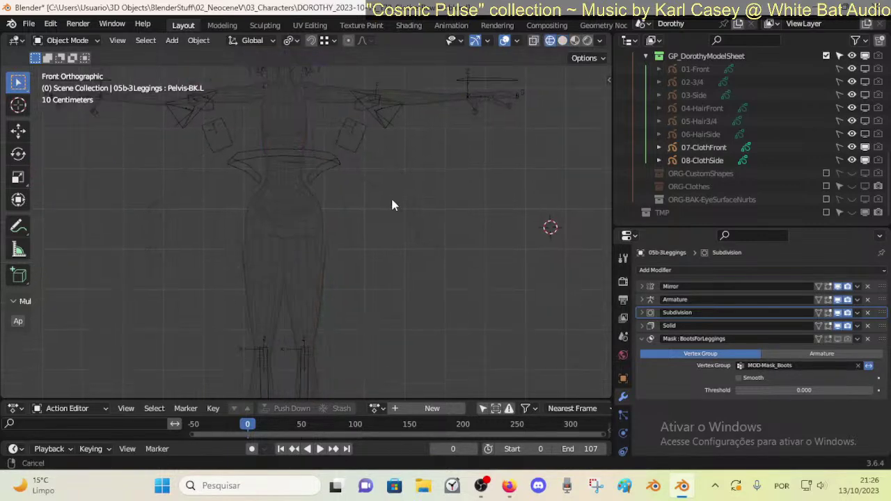
{"action": "scroll", "coordinate": [374, 220], "scroll_direction": "up", "scroll_amount": 4}
{"action": "scroll", "coordinate": [372, 224], "scroll_direction": "down", "scroll_amount": 5}
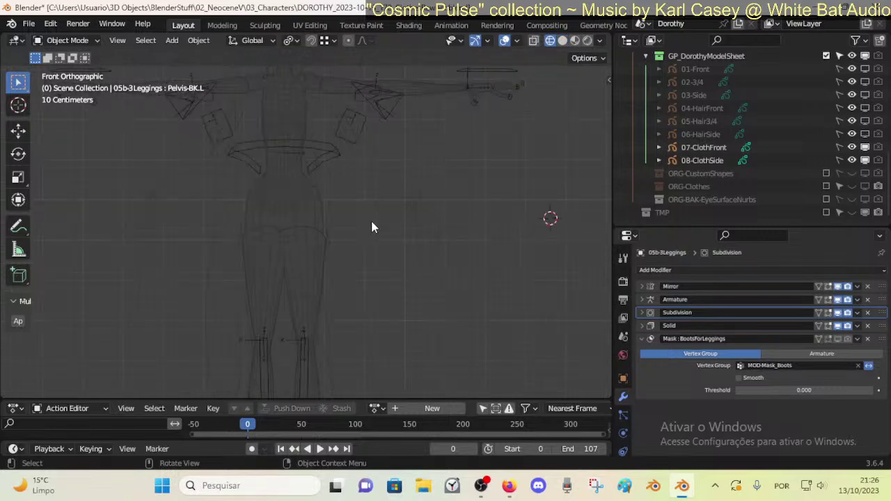
{"action": "scroll", "coordinate": [371, 231], "scroll_direction": "up", "scroll_amount": 4}
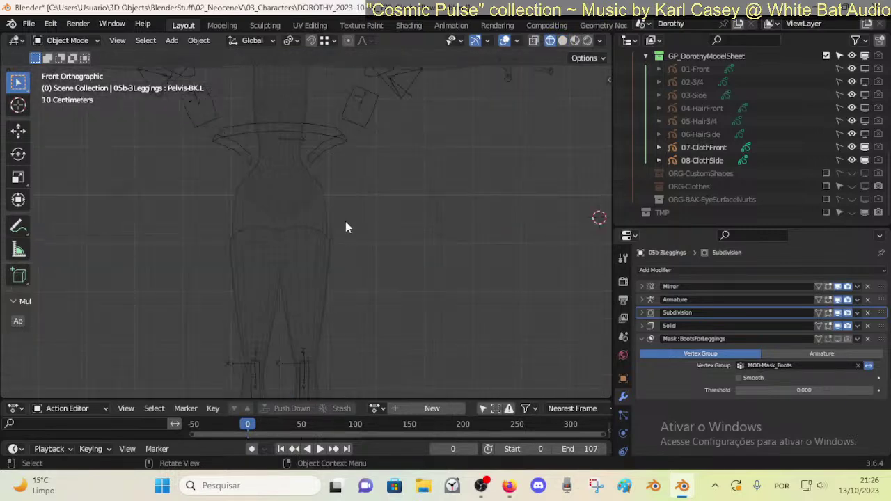
{"action": "key", "text": "ctrl+s"}
{"action": "scroll", "coordinate": [334, 230], "scroll_direction": "up", "scroll_amount": 3}
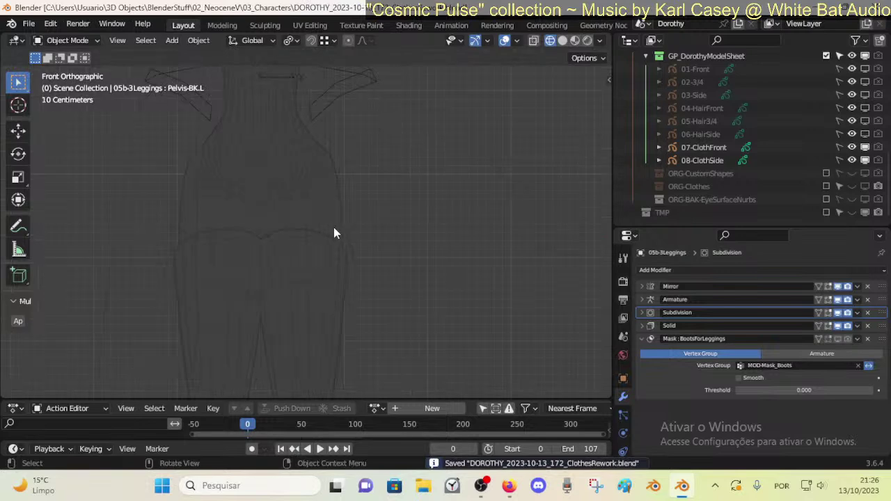
{"action": "scroll", "coordinate": [361, 207], "scroll_direction": "down", "scroll_amount": 1}
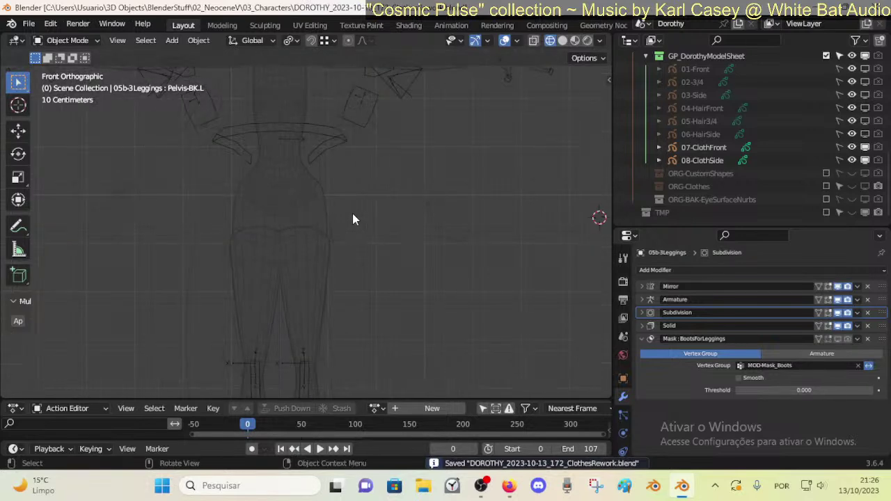
{"action": "scroll", "coordinate": [352, 220], "scroll_direction": "down", "scroll_amount": 5}
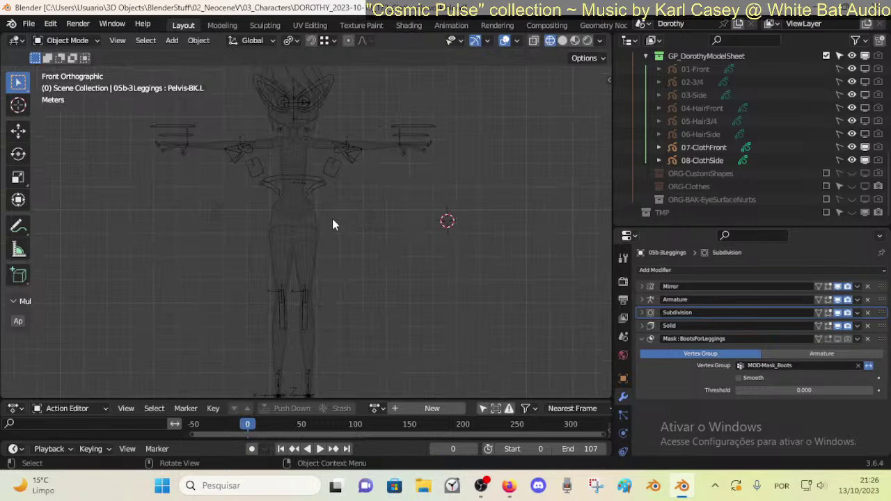
{"action": "left_click", "coordinate": [296, 202]}
{"action": "left_click", "coordinate": [364, 241]}
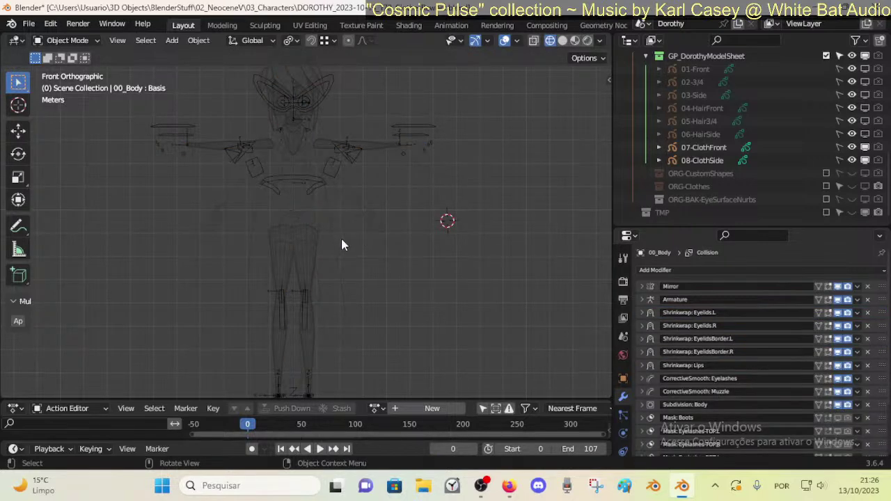
{"action": "key", "text": "ctrl+z"}
- Hide the ARM-Dorothy armature in the viewport
{"action": "left_click", "coordinate": [322, 184]}
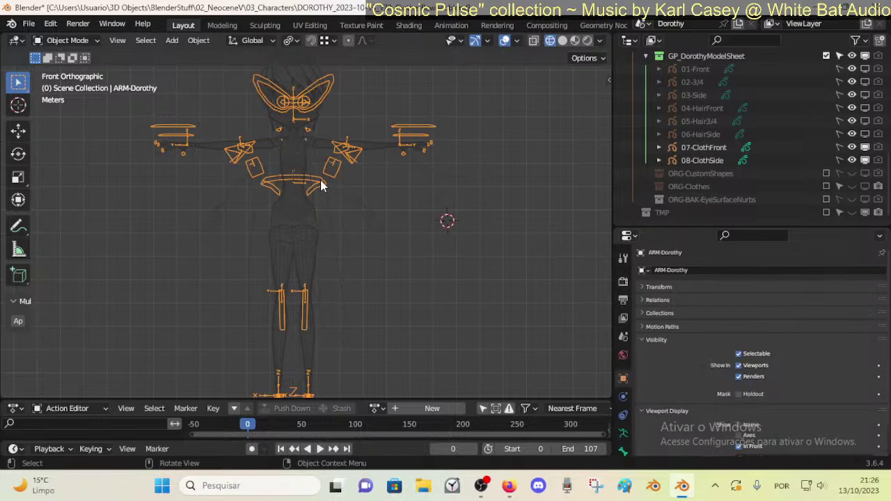
{"action": "key", "text": "h"}
- Hide the body, leggings and sleeves to inspect the cloth drawing, and bring the three meshes back
{"action": "left_click", "coordinate": [307, 162]}
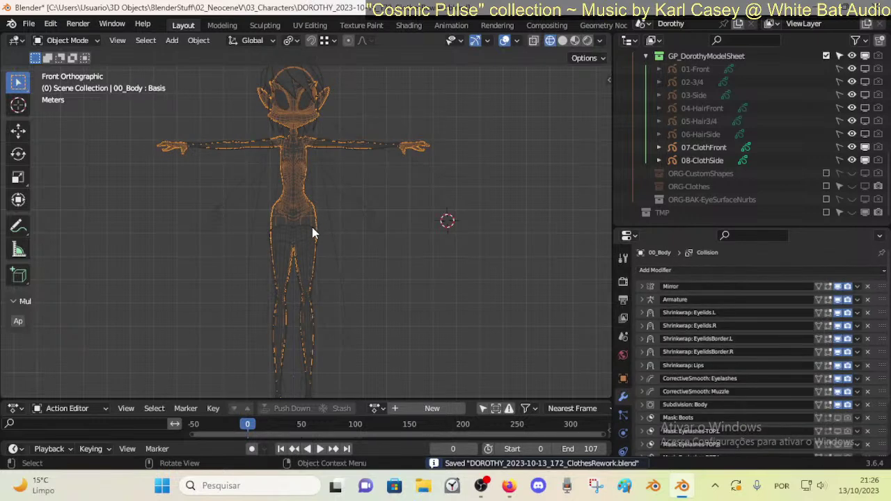
{"action": "left_click", "coordinate": [313, 228], "text": "shift"}
{"action": "left_click", "coordinate": [359, 144], "text": "shift"}
{"action": "key", "text": "h"}
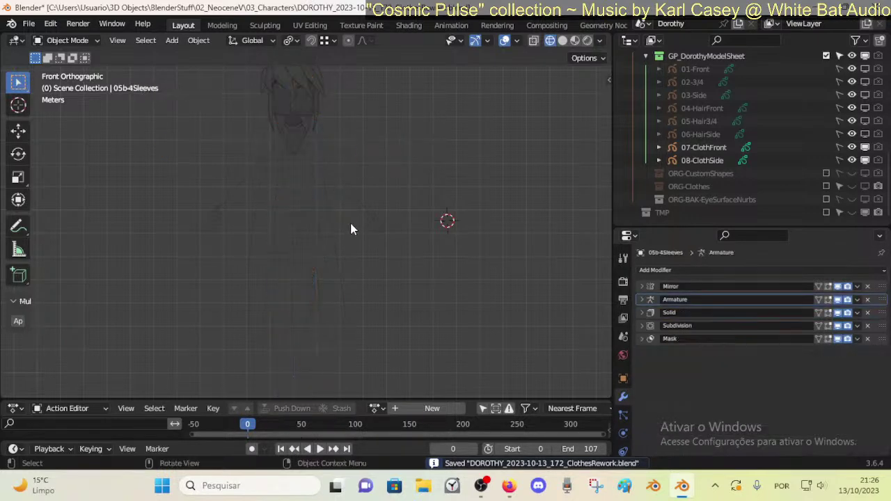
{"action": "scroll", "coordinate": [347, 230], "scroll_direction": "up", "scroll_amount": 4}
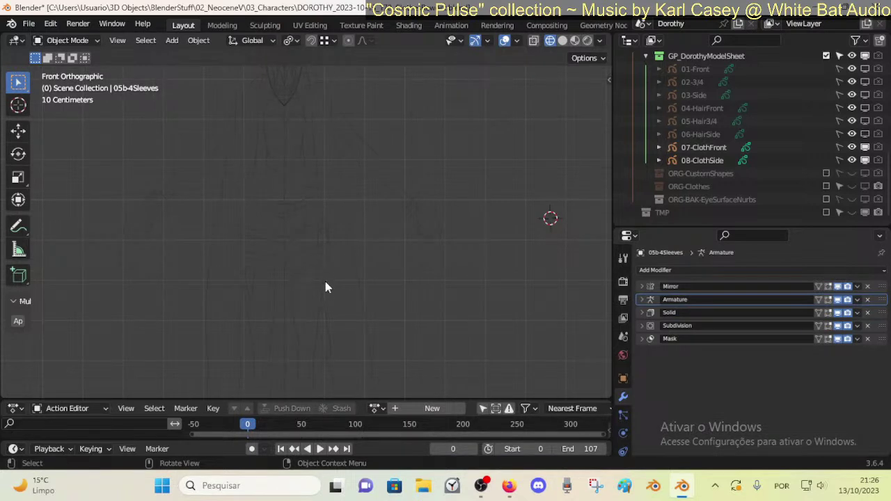
{"action": "key", "text": "alt+h"}
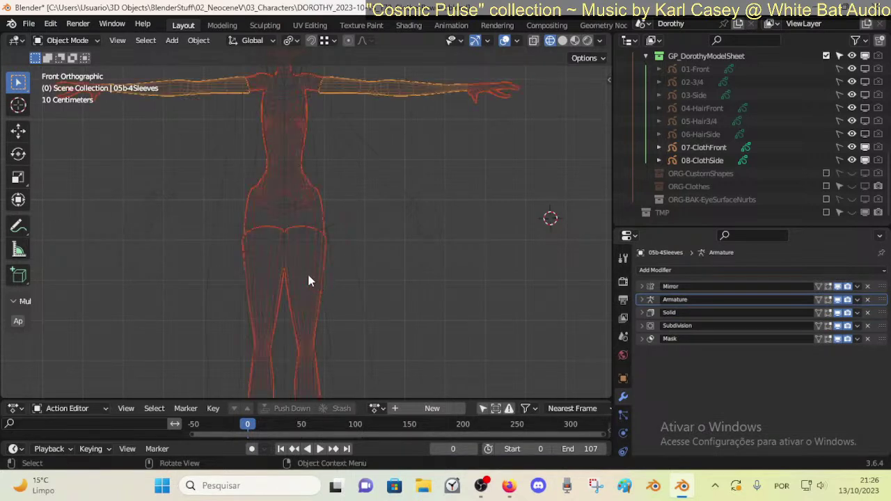
- Put the 05b-3Leggings mesh into Edit Mode and select the edge loop around its upper opening
{"action": "scroll", "coordinate": [323, 259], "scroll_direction": "down", "scroll_amount": 3}
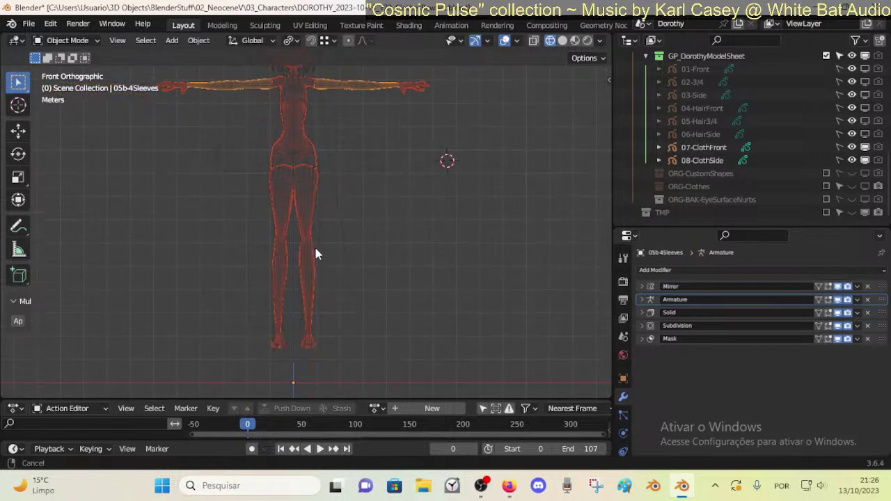
{"action": "scroll", "coordinate": [304, 290], "scroll_direction": "up", "scroll_amount": 4}
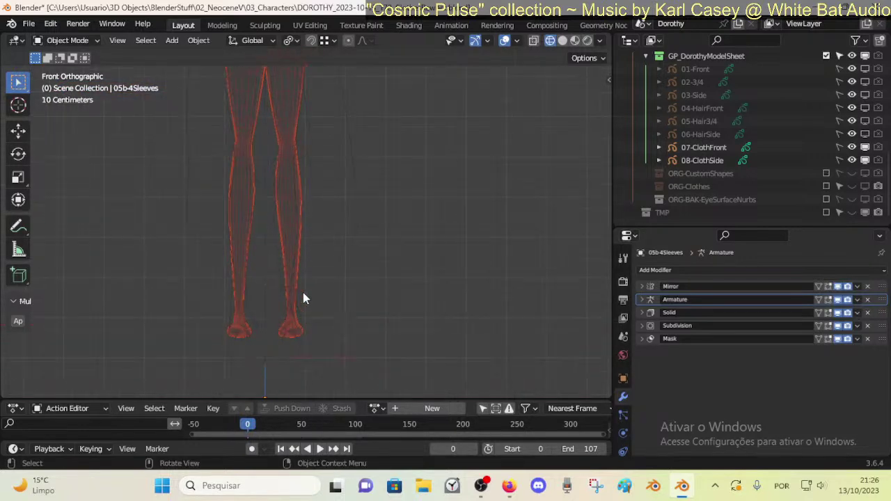
{"action": "scroll", "coordinate": [265, 222], "scroll_direction": "down", "scroll_amount": 1}
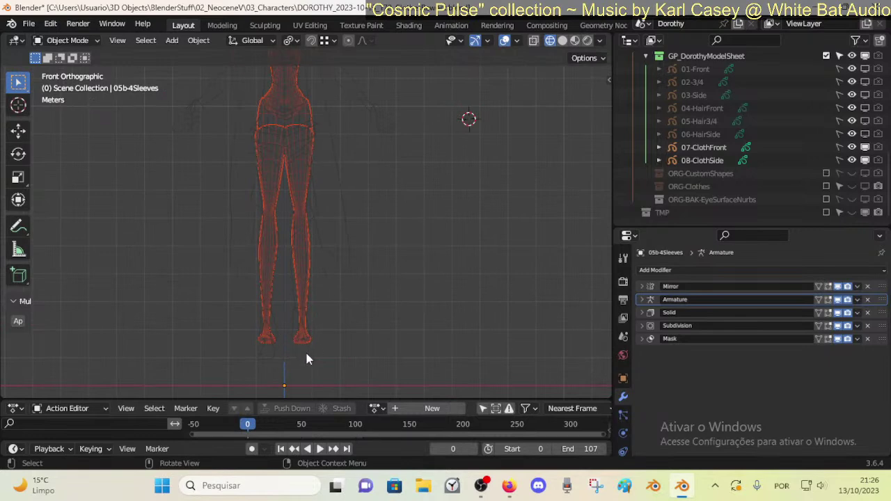
{"action": "scroll", "coordinate": [306, 229], "scroll_direction": "up", "scroll_amount": 3}
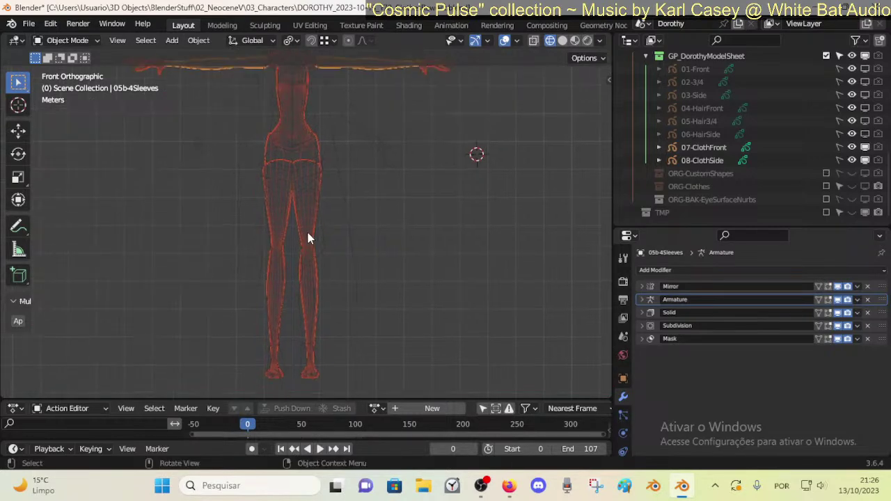
{"action": "left_click", "coordinate": [341, 192]}
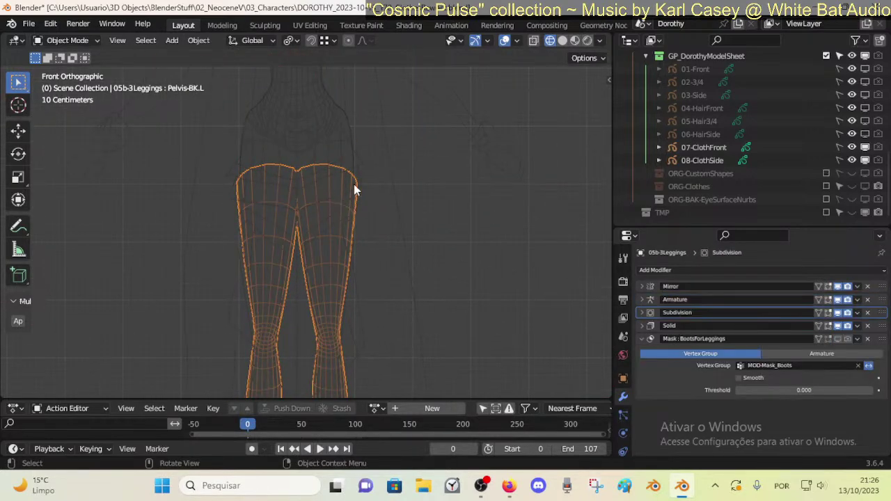
{"action": "key", "text": "Tab"}
{"action": "scroll", "coordinate": [343, 220], "scroll_direction": "up", "scroll_amount": 1}
{"action": "middle_click_drag", "start_coordinate": [342, 216], "coordinate": [336, 250], "text": "shift"}
{"action": "key", "text": "2"}
{"action": "left_click", "coordinate": [349, 184], "text": "alt"}
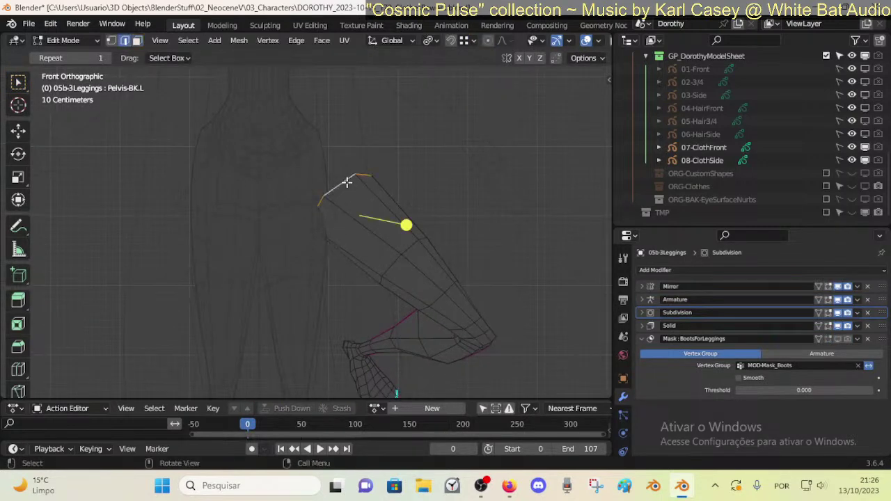
- Try to slide the leggings' upper edge loop down along the thigh with Vertex Slide
{"action": "key", "text": "shift+v"}
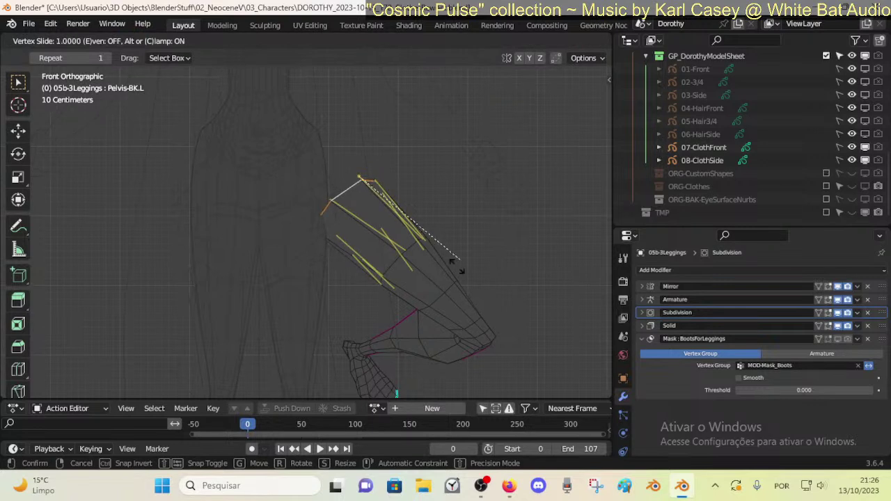
{"action": "key", "text": "Escape"}
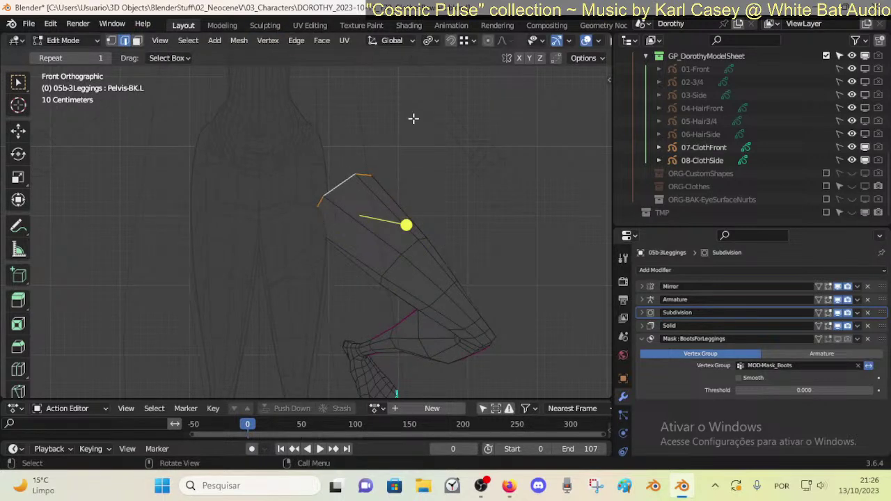
{"action": "key", "text": "shift+v"}
{"action": "key", "text": "Escape"}
{"action": "middle_click_drag", "start_coordinate": [291, 117], "coordinate": [366, 225]}
{"action": "key", "text": "shift+v"}
{"action": "left_click", "coordinate": [238, 243]}
{"action": "key", "text": "alt+a"}
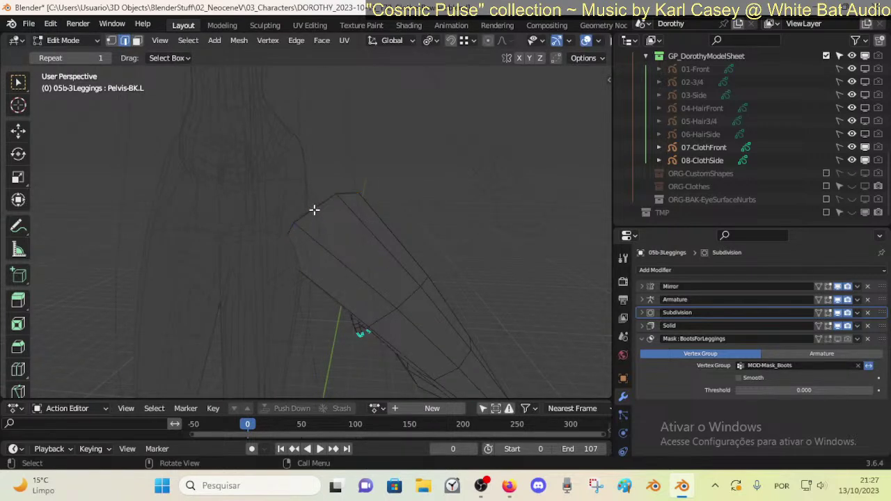
{"action": "left_click", "coordinate": [314, 209], "text": "alt"}
{"action": "key", "text": "s"}
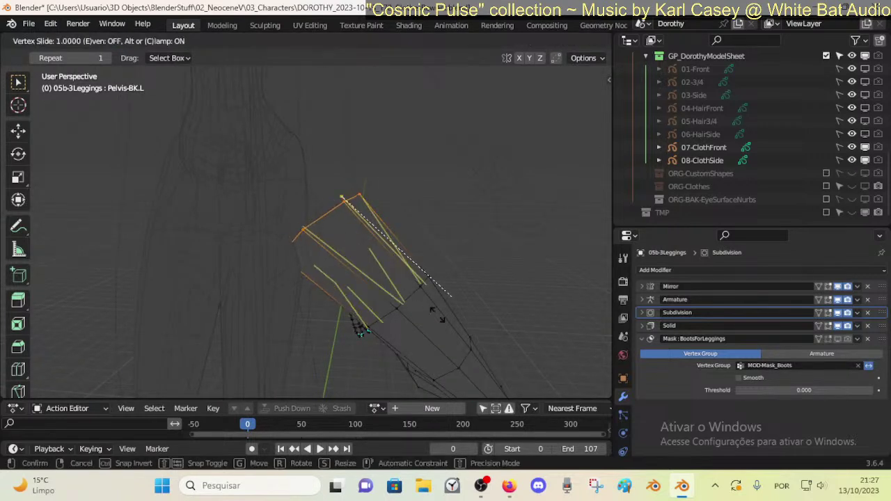
{"action": "right_click", "coordinate": [375, 133]}
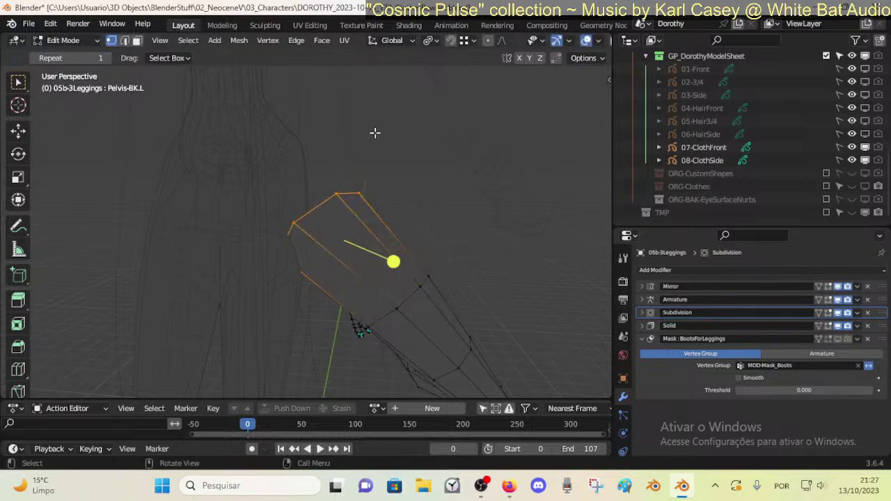
- Set the transform orientation to Normal and try Vertex Slide on the leggings' upper vertices again
{"action": "left_click", "coordinate": [392, 40]}
{"action": "left_click", "coordinate": [363, 108]}
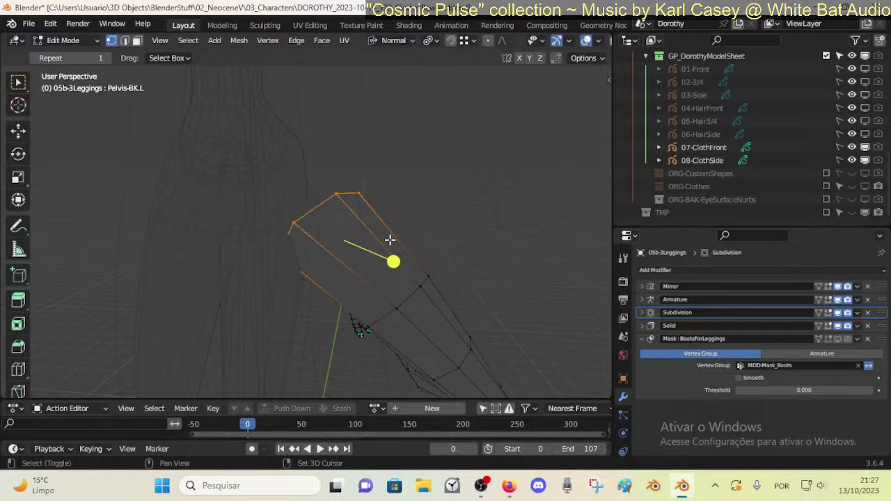
{"action": "key", "text": "shift+v"}
{"action": "key", "text": "Escape"}
- Reselect the leggings' upper edge loop in edge select mode and view the transform pivot point options
{"action": "key", "text": "alt+a"}
{"action": "key", "text": "2"}
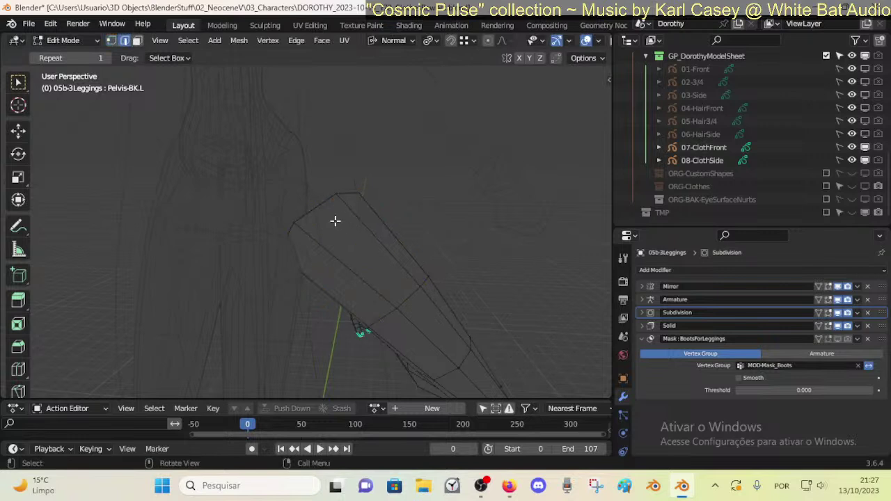
{"action": "left_click", "coordinate": [321, 209], "text": "alt"}
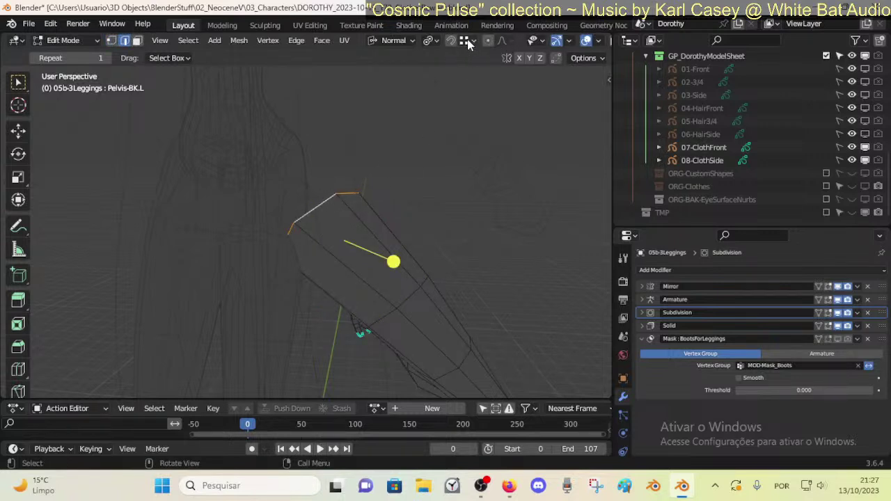
{"action": "left_click", "coordinate": [427, 41]}
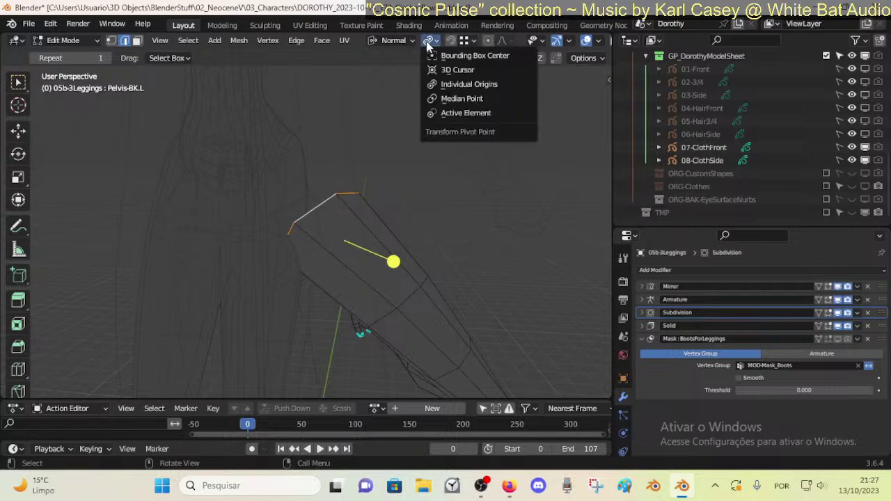
- Add a loop cut around the leggings' thigh between the upper edge loop and the next loop below it
{"action": "key", "text": "ctrl+r"}
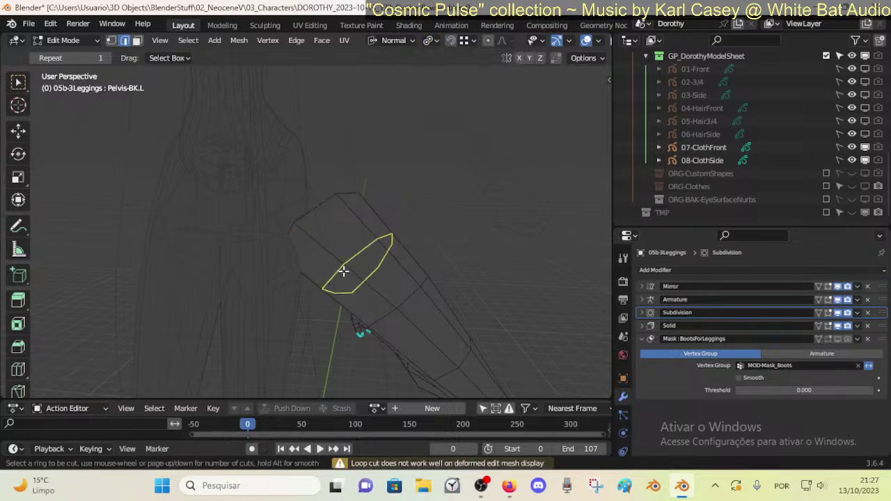
{"action": "left_click", "coordinate": [343, 268]}
{"action": "left_click", "coordinate": [339, 262]}
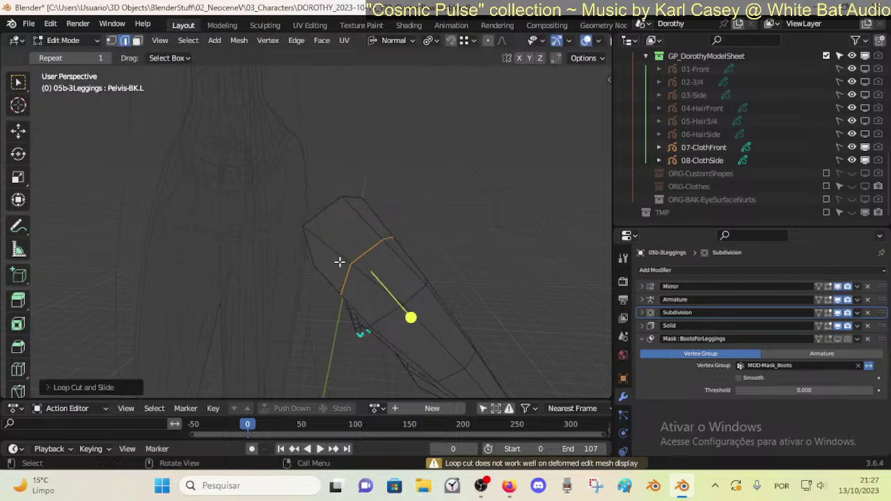
{"action": "left_click", "coordinate": [838, 338]}
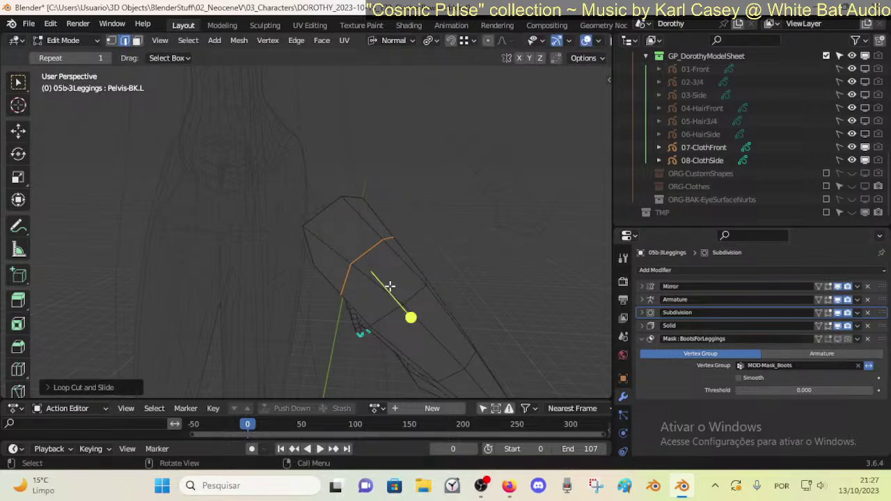
- Try to delete the ring of faces above the new loop cut on the thigh, and undo the deletion
{"action": "key", "text": "3"}
{"action": "left_click", "coordinate": [337, 245]}
{"action": "key", "text": "x"}
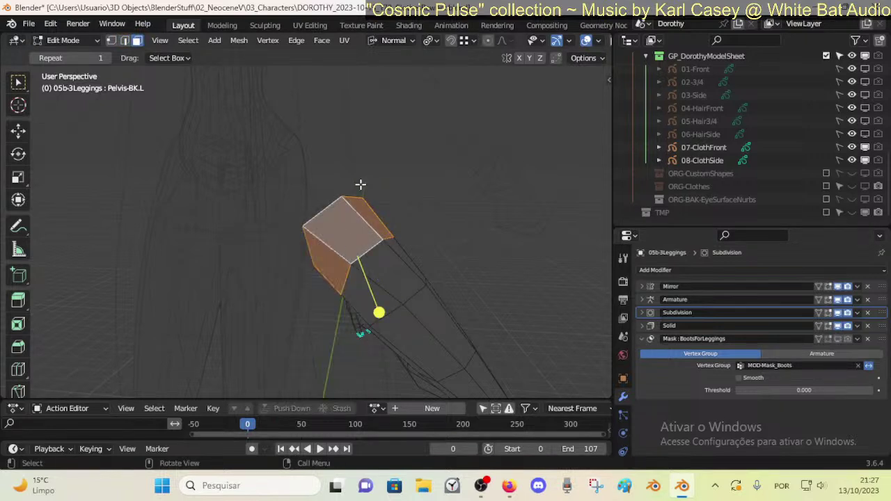
{"action": "key", "text": "alt+a"}
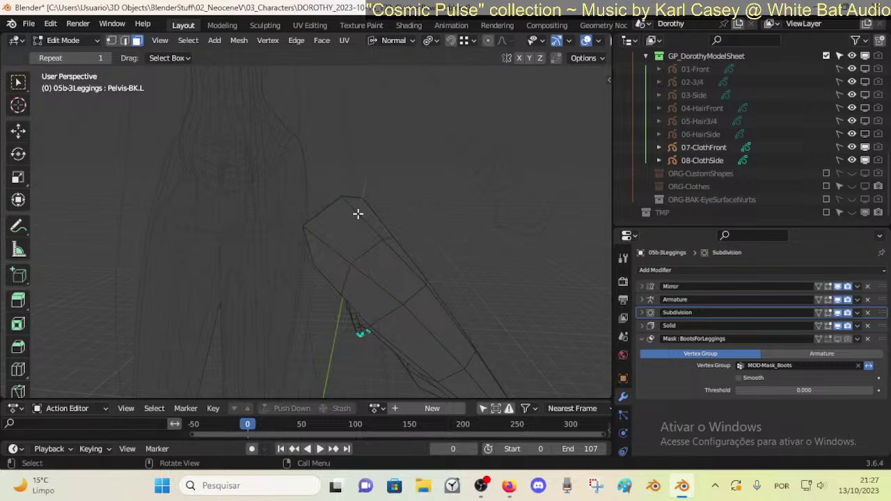
{"action": "left_click", "coordinate": [357, 214]}
{"action": "key", "text": "x"}
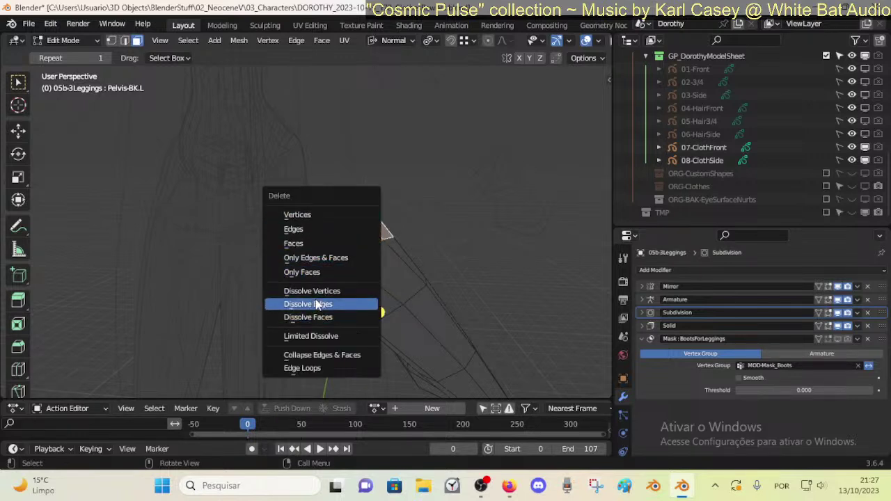
{"action": "left_click", "coordinate": [316, 304]}
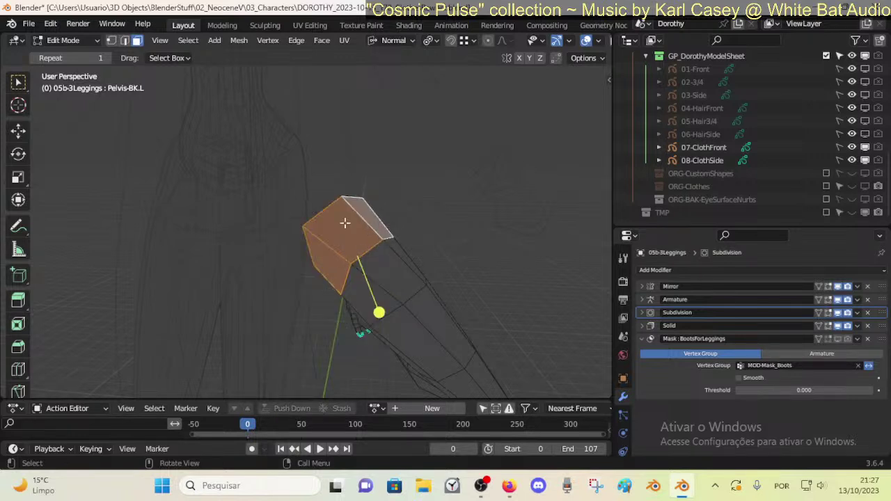
{"action": "key", "text": "x"}
{"action": "left_click", "coordinate": [320, 241]}
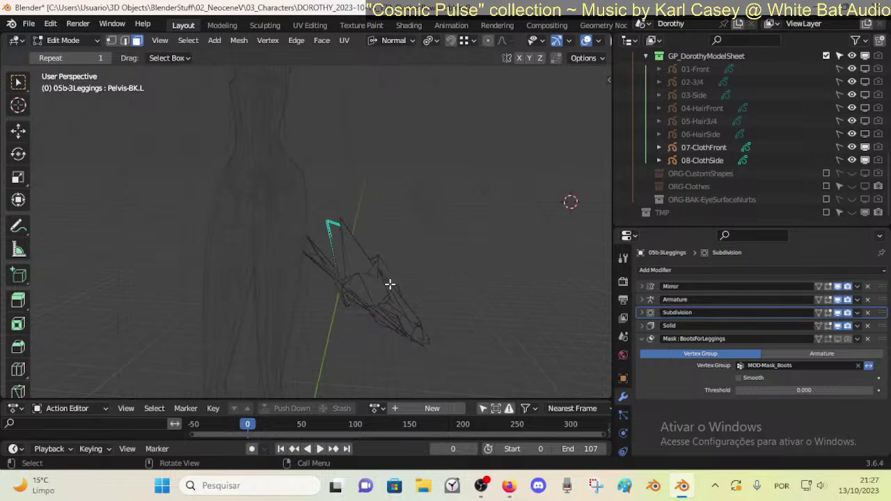
{"action": "key", "text": "ctrl+z"}
{"action": "middle_click_drag", "start_coordinate": [390, 284], "coordinate": [245, 294]}
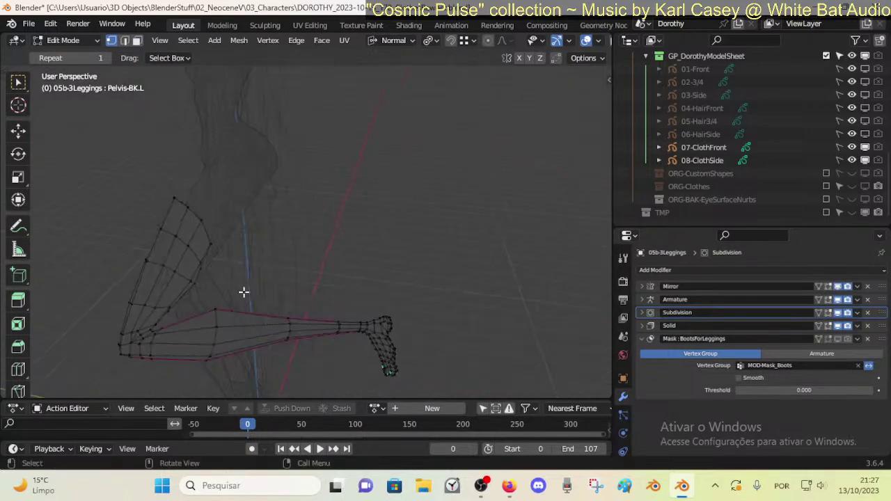
- Try to delete the vertices of the leggings' upper edge loop
{"action": "key", "text": "2"}
{"action": "left_click", "coordinate": [215, 237], "text": "alt"}
{"action": "key", "text": "x"}
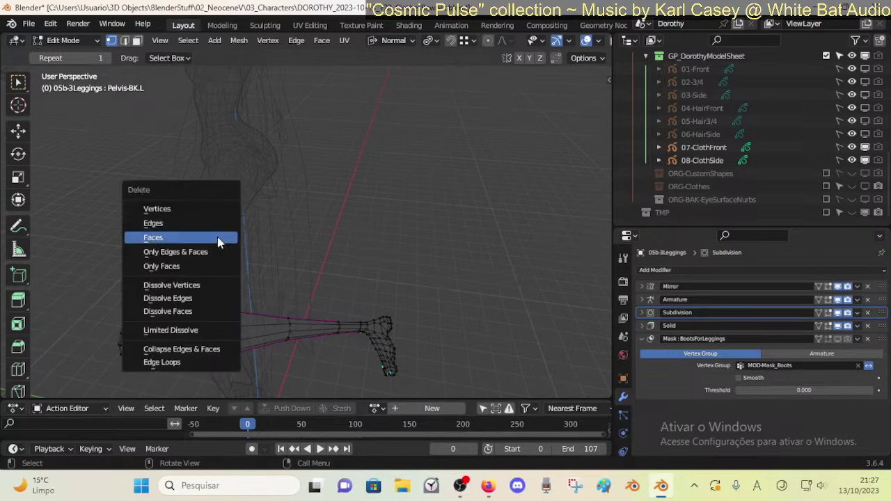
{"action": "left_click", "coordinate": [211, 207]}
{"action": "middle_click_drag", "start_coordinate": [196, 238], "coordinate": [346, 216]}
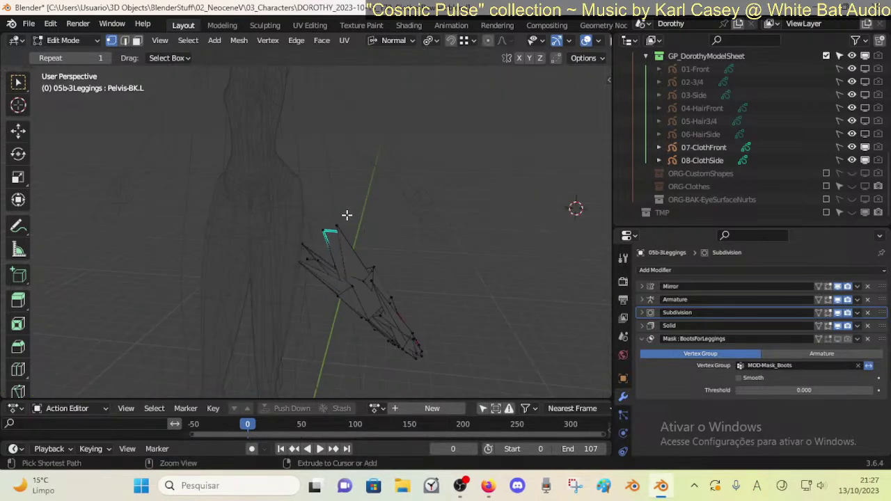
{"action": "left_click", "coordinate": [343, 221], "text": "alt"}
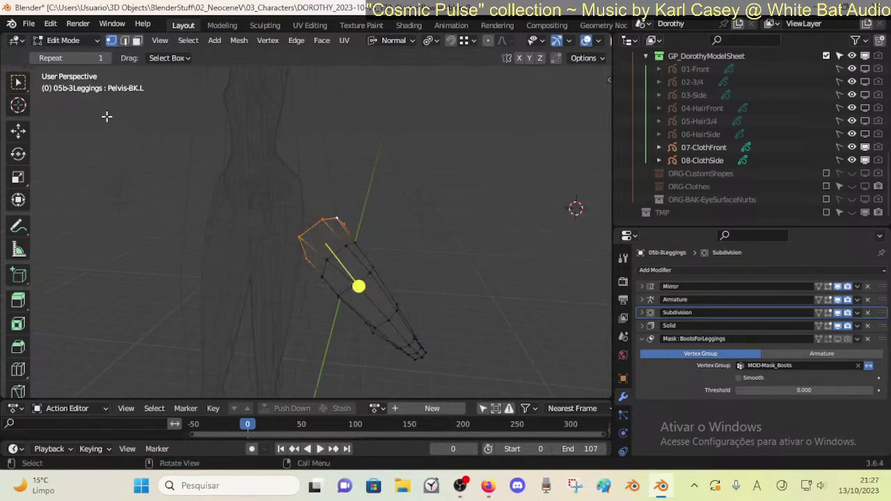
- Return the leggings to Object Mode and remove their Basis, Lips-Volume-01 and Pelvis-BK.L shape keys
{"action": "left_click", "coordinate": [623, 424]}
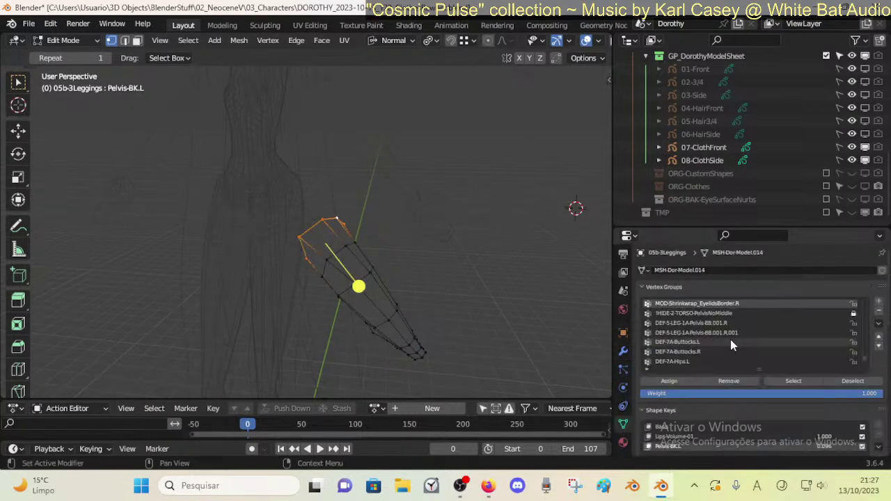
{"action": "left_click", "coordinate": [752, 427]}
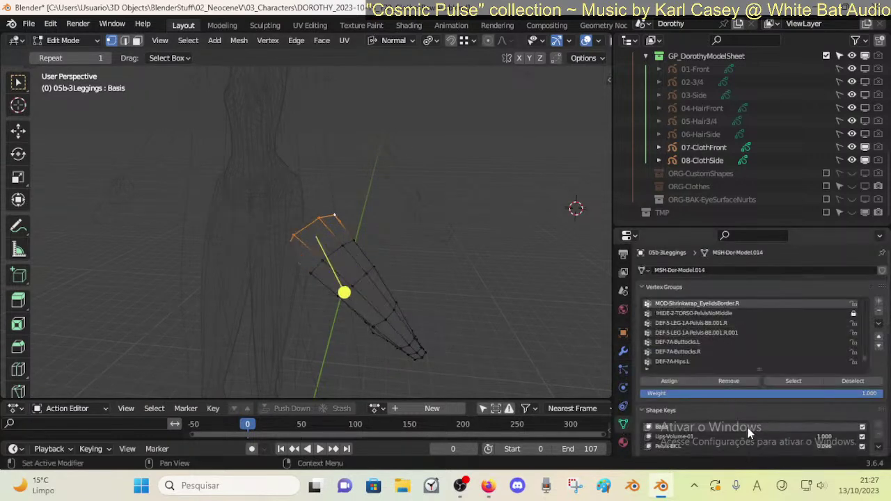
{"action": "left_click", "coordinate": [667, 446]}
{"action": "key", "text": "ctrl+Tab"}
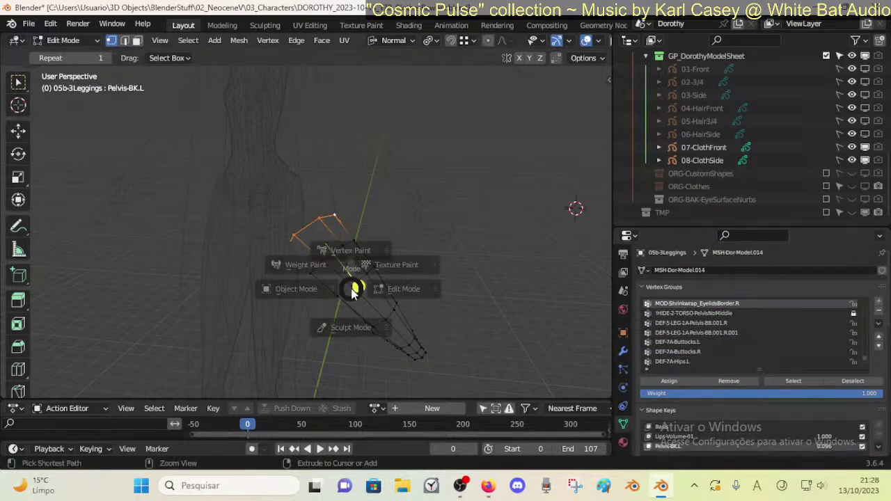
{"action": "left_click", "coordinate": [362, 313]}
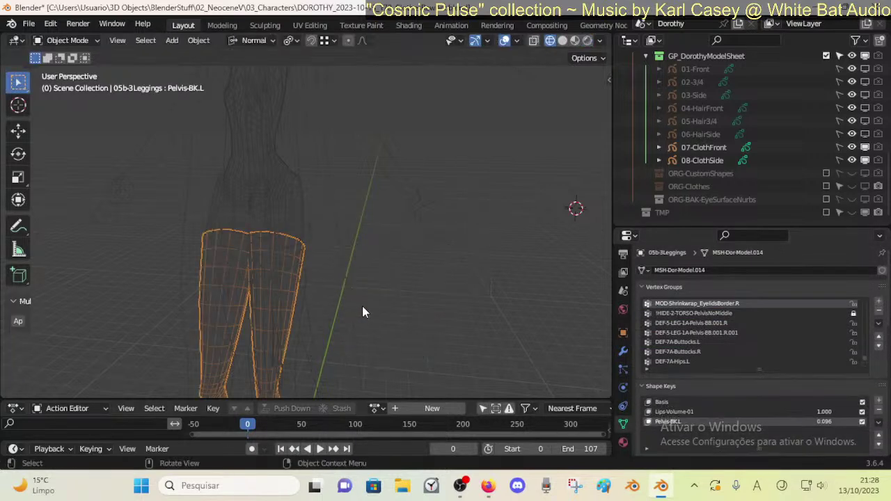
{"action": "left_click", "coordinate": [879, 411]}
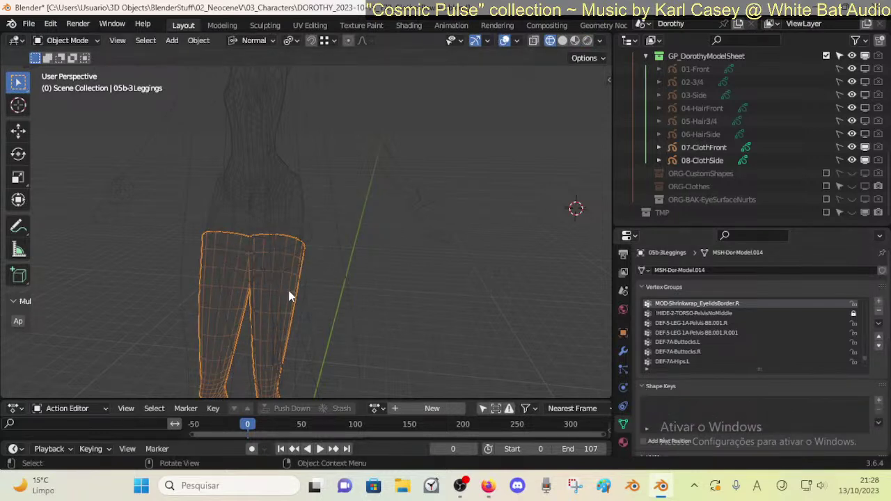
{"action": "key", "text": "Tab"}
{"action": "mouse_move", "coordinate": [279, 309]}
{"action": "middle_mouse_down"}
{"action": "mouse_move", "coordinate": [326, 293]}
{"action": "mouse_move", "coordinate": [280, 308]}
{"action": "middle_mouse_up"}
{"action": "key", "text": "Tab"}
- Select the 05b-4Sleeves mesh and remove its Pelvis-BK.L, Lips-Volume-01 and Basis shape keys
{"action": "scroll", "coordinate": [374, 225], "scroll_direction": "down", "scroll_amount": 4}
{"action": "middle_click_drag", "start_coordinate": [349, 168], "coordinate": [337, 224], "text": "shift"}
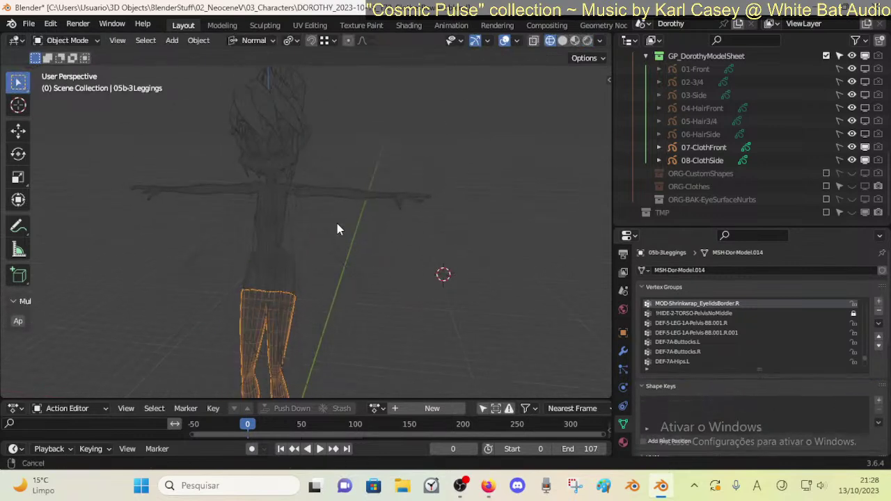
{"action": "left_click", "coordinate": [333, 194]}
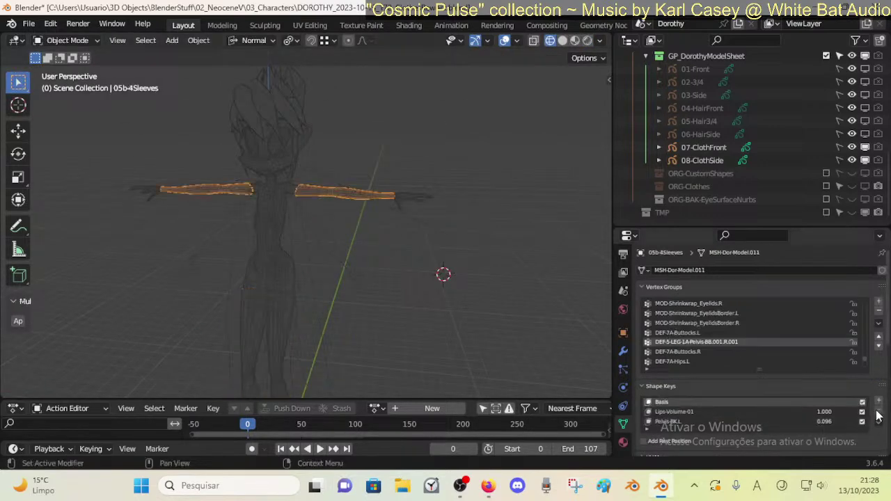
{"action": "left_click", "coordinate": [335, 213]}
{"action": "left_click", "coordinate": [335, 207]}
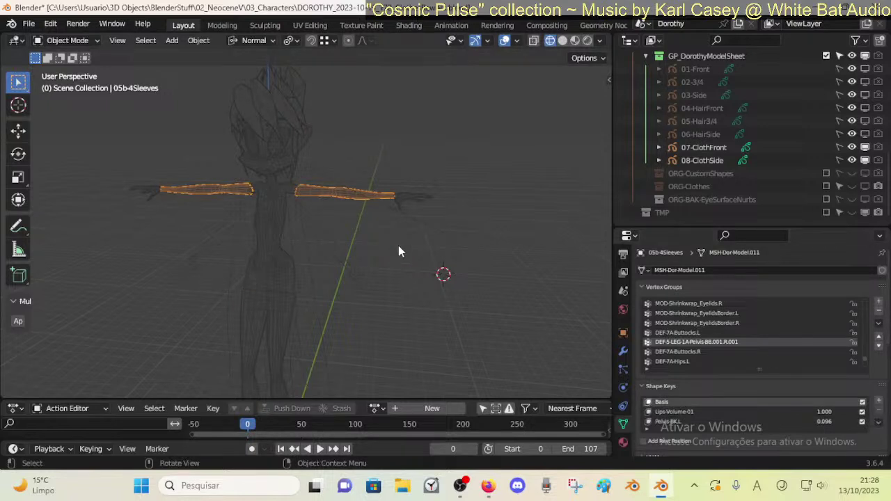
{"action": "key", "text": "Tab"}
{"action": "key", "text": "Tab"}
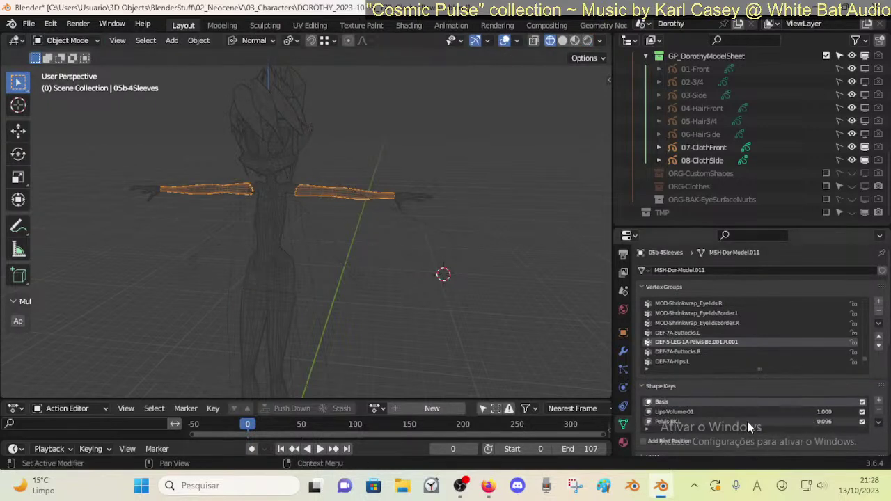
{"action": "left_click", "coordinate": [696, 411]}
{"action": "left_click", "coordinate": [707, 418]}
{"action": "left_click", "coordinate": [879, 410]}
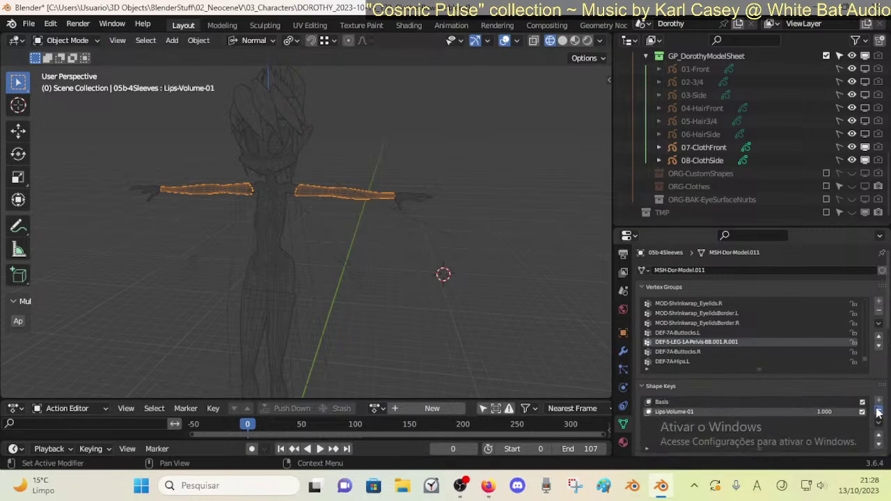
{"action": "left_click", "coordinate": [878, 410]}
{"action": "left_click", "coordinate": [879, 410]}
- Select the 05b-3Leggings mesh again, frame it in the viewport and save the file
{"action": "left_click", "coordinate": [280, 307]}
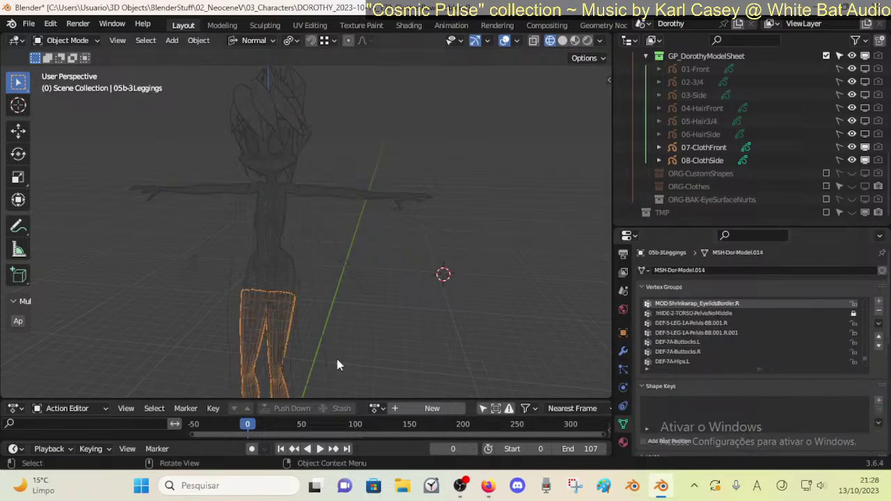
{"action": "key", "text": "KP_Decimal"}
{"action": "key", "text": "ctrl+s"}
{"action": "middle_click_drag", "start_coordinate": [432, 189], "coordinate": [383, 260], "text": "shift"}
{"action": "key", "text": "Tab"}
{"action": "scroll", "coordinate": [397, 259], "scroll_direction": "down", "scroll_amount": 4}
{"action": "key", "text": "Tab"}
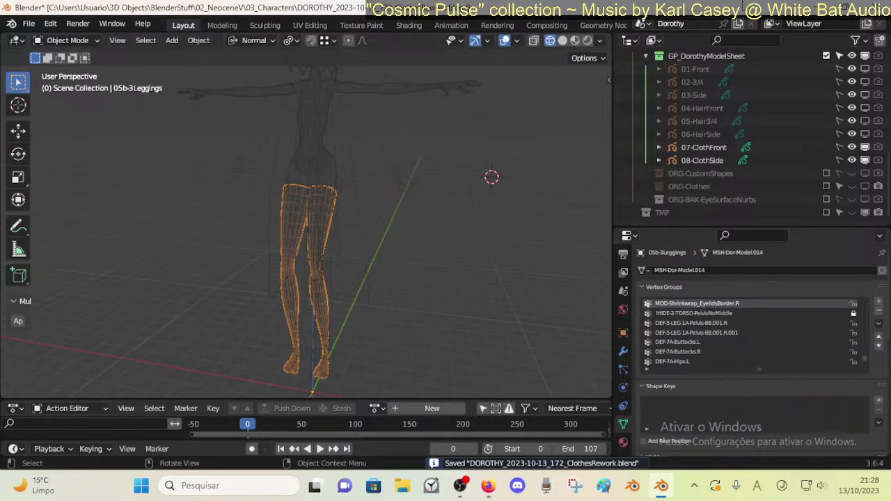
- Shrink the Blender window so the browser's live chat shows beside it, and save the file
{"action": "left_click", "coordinate": [844, 7]}
{"action": "left_click_drag", "start_coordinate": [653, 6], "coordinate": [663, 5]}
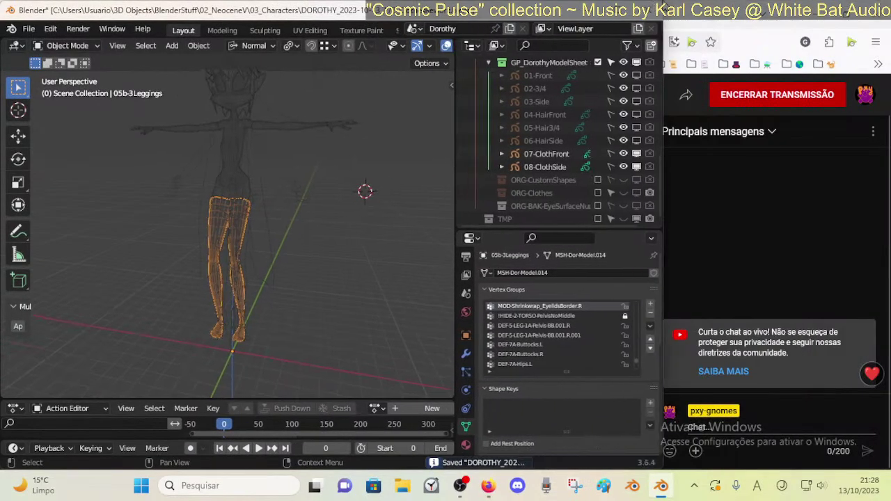
{"action": "key", "text": "super+Up"}
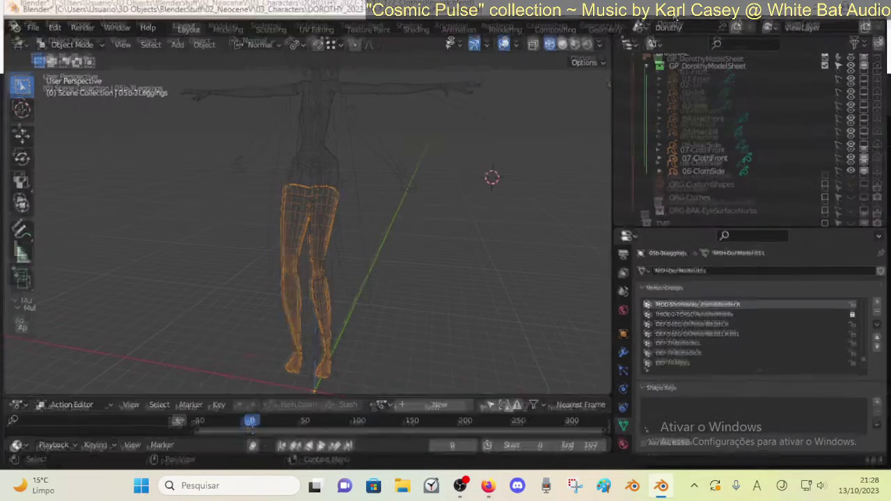
{"action": "left_click_drag", "start_coordinate": [886, 13], "coordinate": [679, 13]}
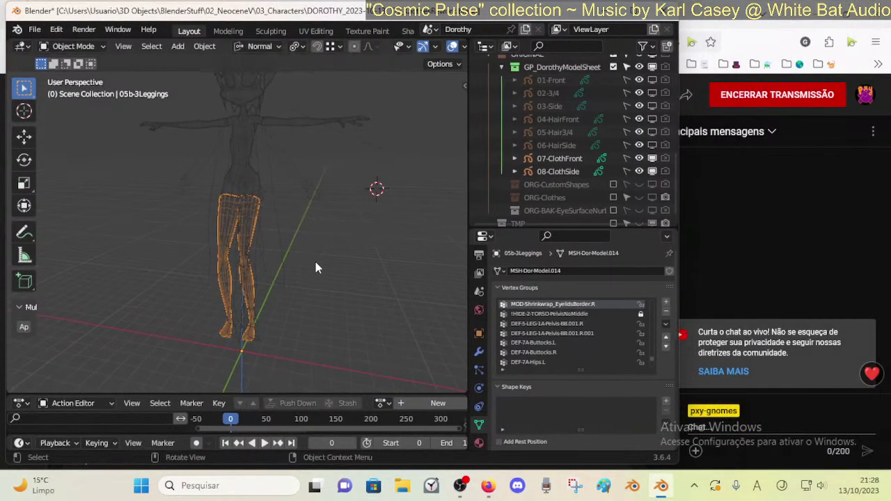
{"action": "scroll", "coordinate": [315, 262], "scroll_direction": "up", "scroll_amount": 3}
{"action": "key", "text": "ctrl+s"}
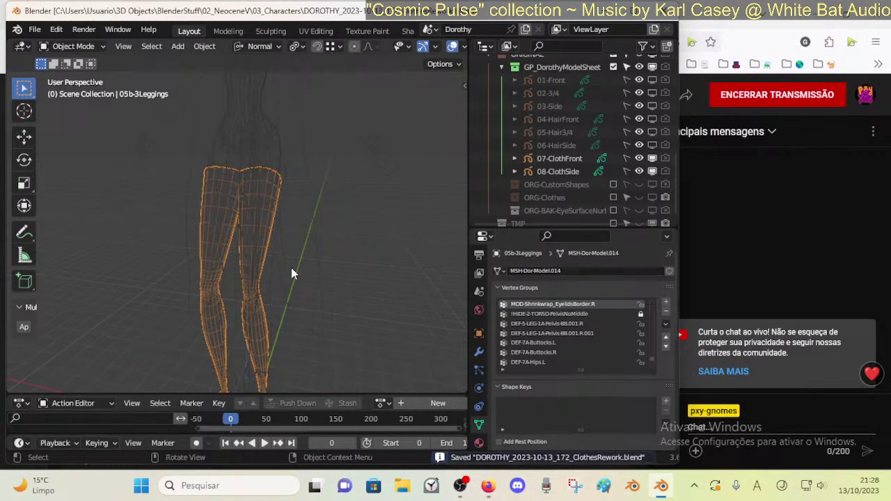
- Adjust both side edges of the Blender window, widening it slightly towards the live chat, and save the file again
{"action": "middle_click_drag", "start_coordinate": [302, 264], "coordinate": [282, 291]}
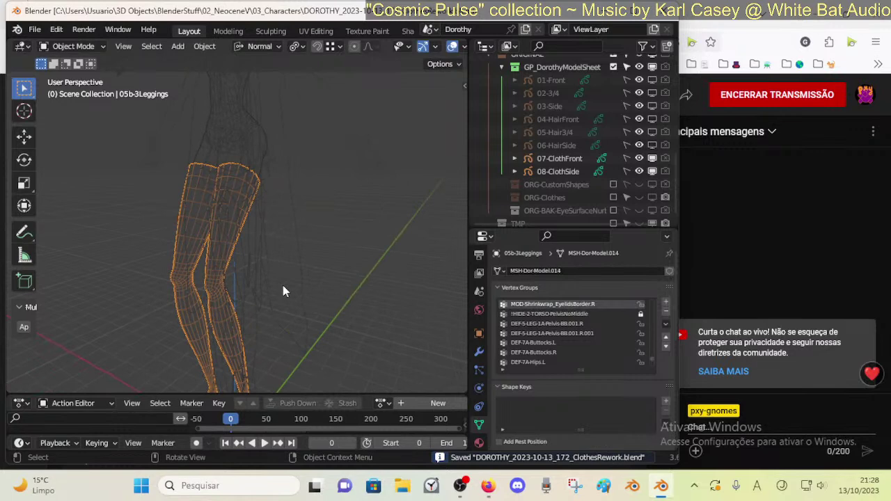
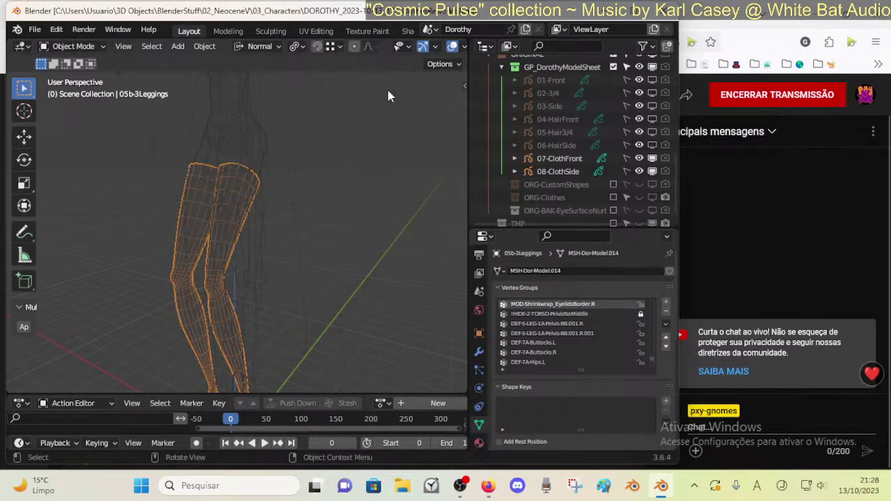
{"action": "middle_click_drag", "start_coordinate": [272, 191], "coordinate": [330, 188]}
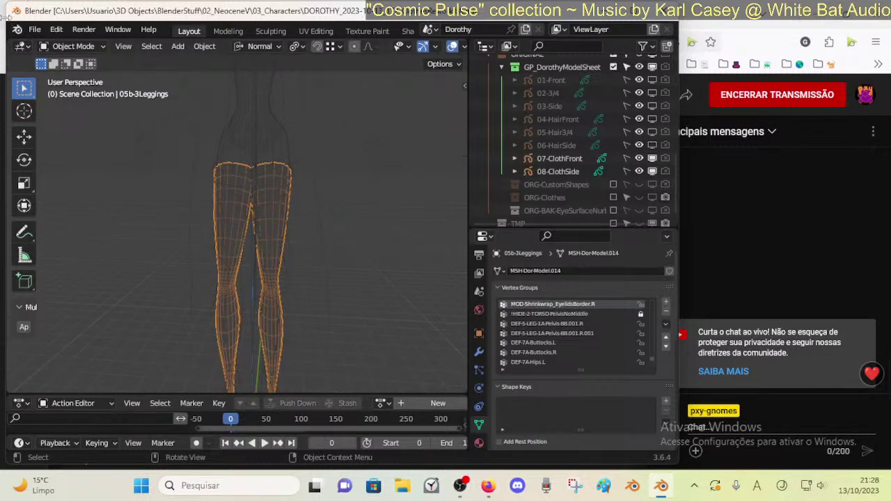
{"action": "left_click_drag", "start_coordinate": [6, 18], "coordinate": [2, 28]}
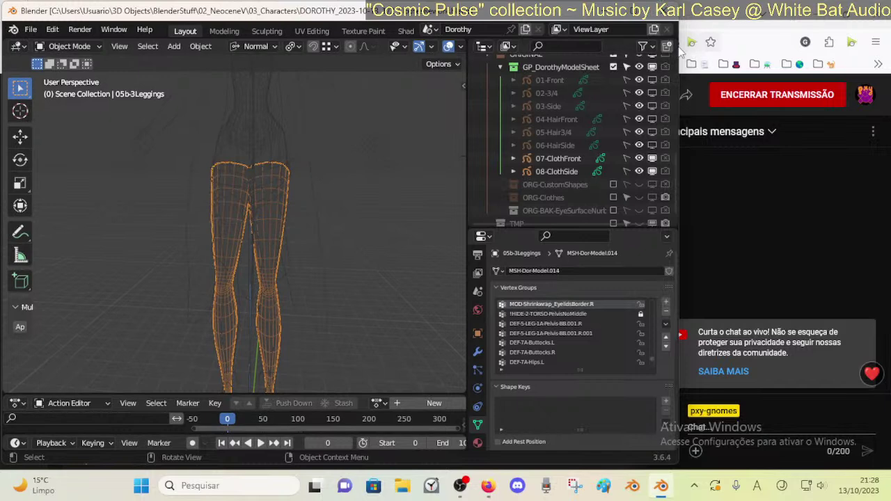
{"action": "left_click_drag", "start_coordinate": [679, 46], "coordinate": [687, 43]}
{"action": "middle_click_drag", "start_coordinate": [379, 258], "coordinate": [304, 222]}
{"action": "key", "text": "ctrl+s"}
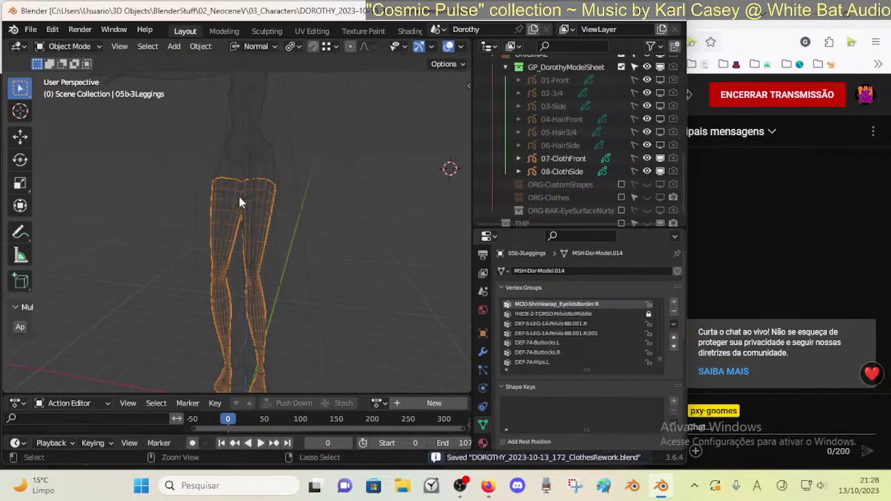
- Put the leggings into Edit Mode and switch to edge select mode with the upper loop in view
{"action": "key", "text": "Tab"}
{"action": "scroll", "coordinate": [301, 225], "scroll_direction": "up", "scroll_amount": 1}
{"action": "middle_click_drag", "start_coordinate": [342, 183], "coordinate": [321, 216], "text": "shift"}
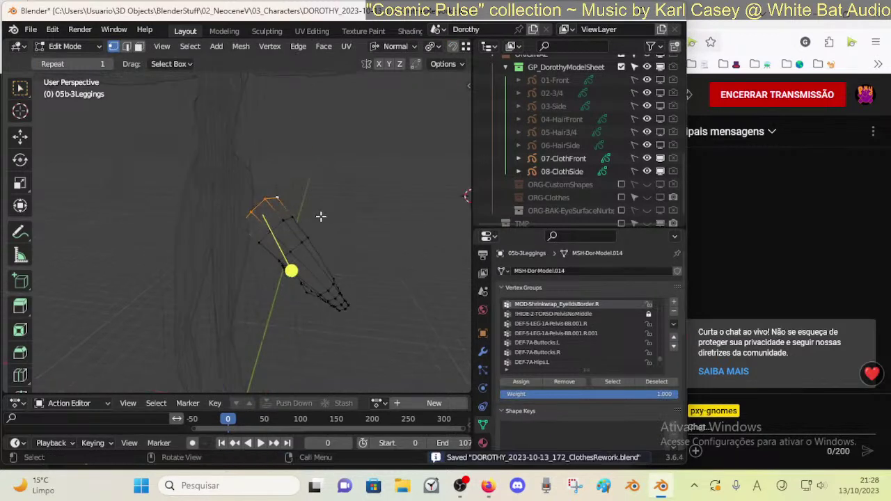
{"action": "scroll", "coordinate": [321, 218], "scroll_direction": "up", "scroll_amount": 2}
{"action": "key", "text": "2"}
{"action": "scroll", "coordinate": [323, 221], "scroll_direction": "down", "scroll_amount": 2}
{"action": "scroll", "coordinate": [323, 221], "scroll_direction": "up", "scroll_amount": 1}
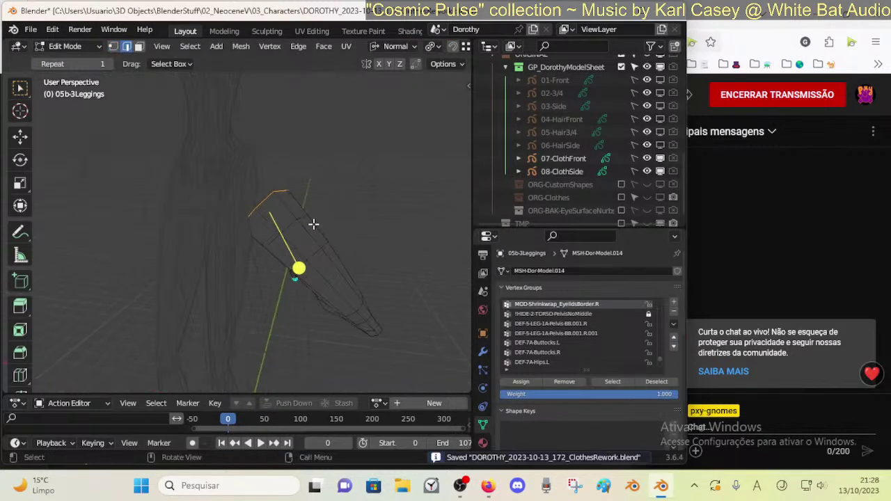
- Dissolve the edge loop that runs around the thigh of the leggings below their upper edge
{"action": "left_click", "coordinate": [292, 225], "text": "alt"}
{"action": "key", "text": "alt+a"}
{"action": "left_click", "coordinate": [324, 292], "text": "alt"}
{"action": "key", "text": "x"}
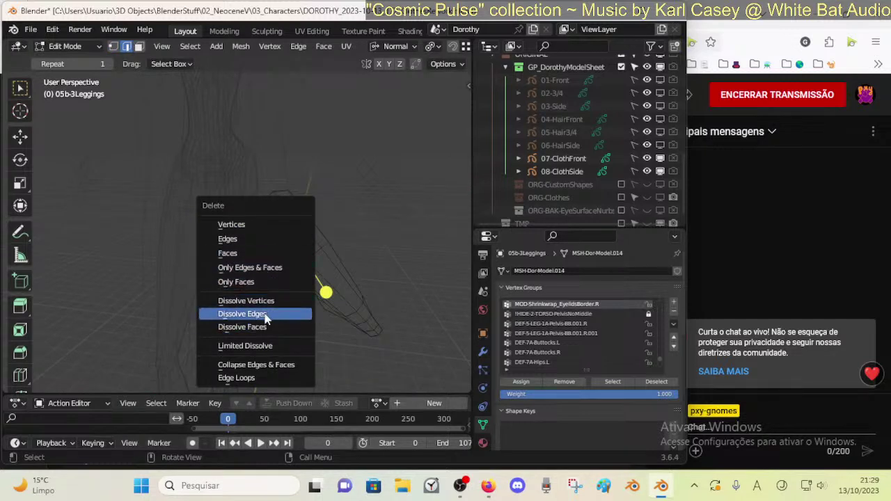
{"action": "left_click", "coordinate": [265, 319]}
{"action": "scroll", "coordinate": [308, 234], "scroll_direction": "up", "scroll_amount": 4}
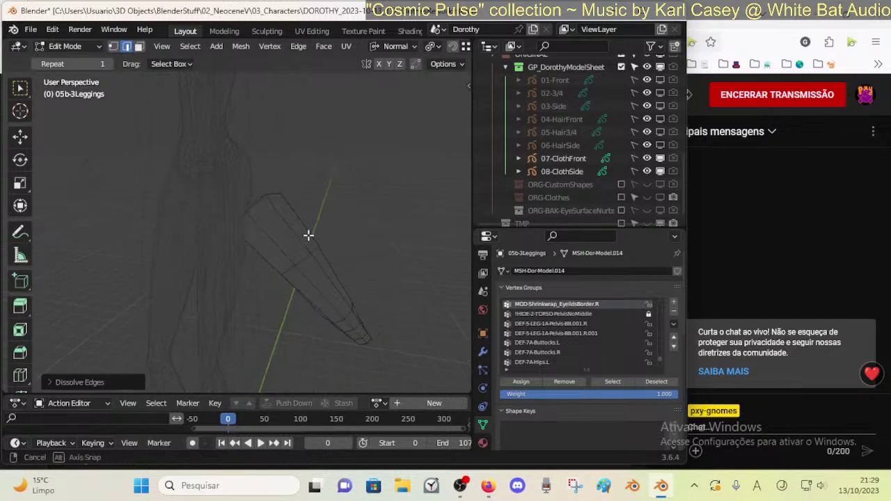
- Vertex-slide the leggings' open upper loop down along the thigh, working with vertices, and check it in front view
{"action": "key", "text": "1"}
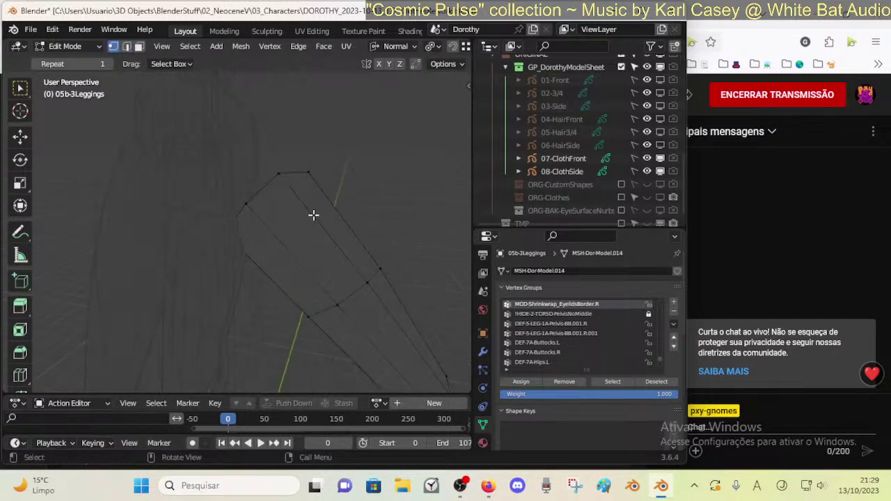
{"action": "left_click", "coordinate": [257, 194], "text": "alt"}
{"action": "key", "text": "shift+v"}
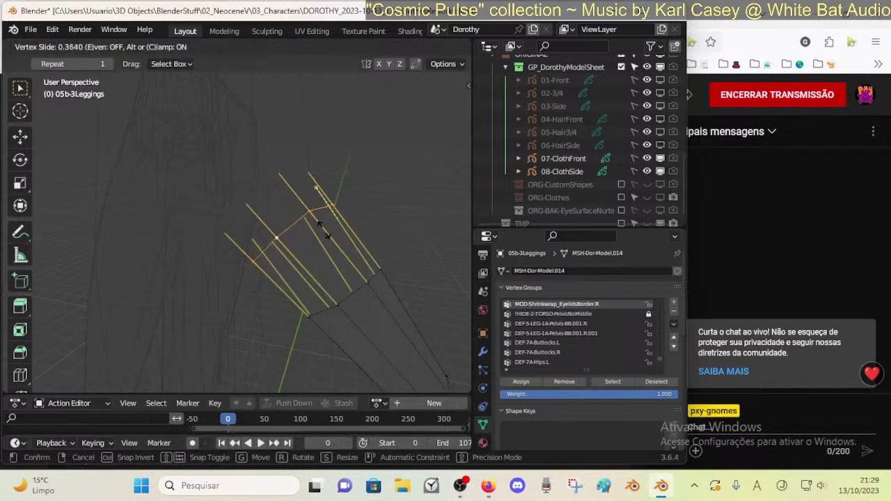
{"action": "left_click", "coordinate": [332, 239]}
{"action": "key", "text": "KP_1"}
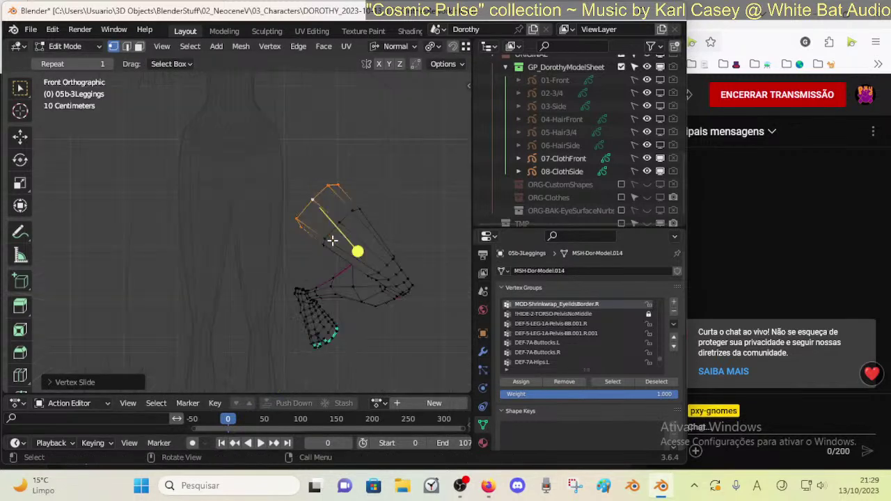
- Return the leggings to Object Mode and examine their upper edge on the posed character from the front
{"action": "key", "text": "Tab"}
{"action": "key", "text": "Tab"}
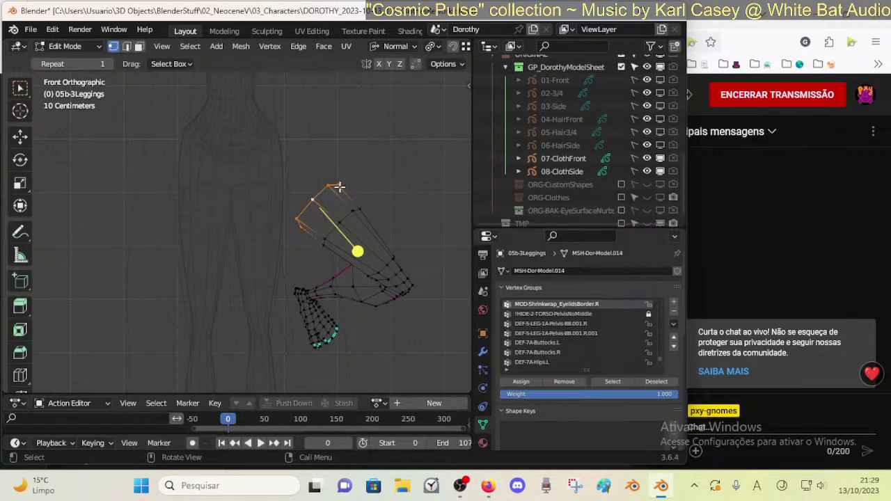
{"action": "key", "text": "ctrl+Tab"}
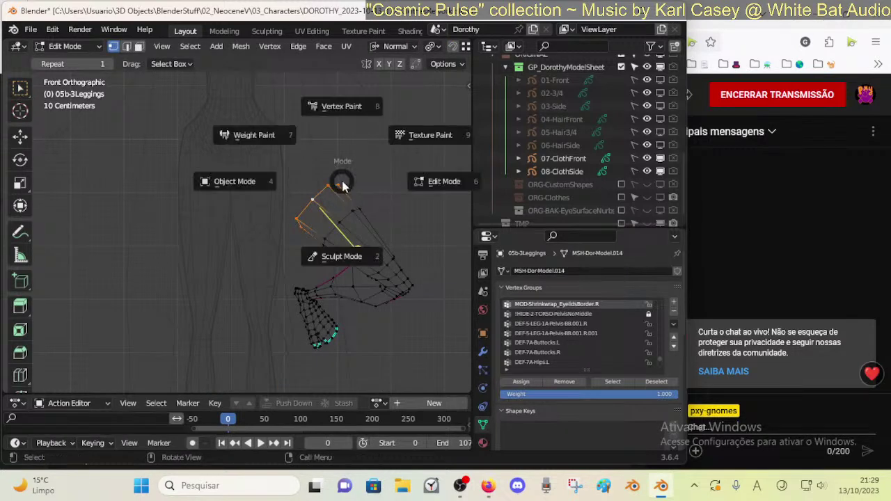
{"action": "left_click", "coordinate": [283, 238]}
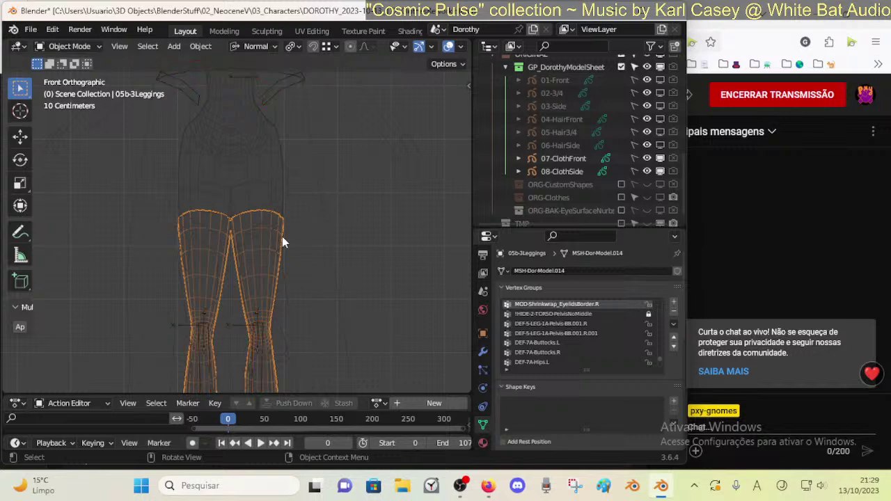
{"action": "key", "text": "Tab"}
{"action": "scroll", "coordinate": [346, 225], "scroll_direction": "down", "scroll_amount": 1}
{"action": "key", "text": "Tab"}
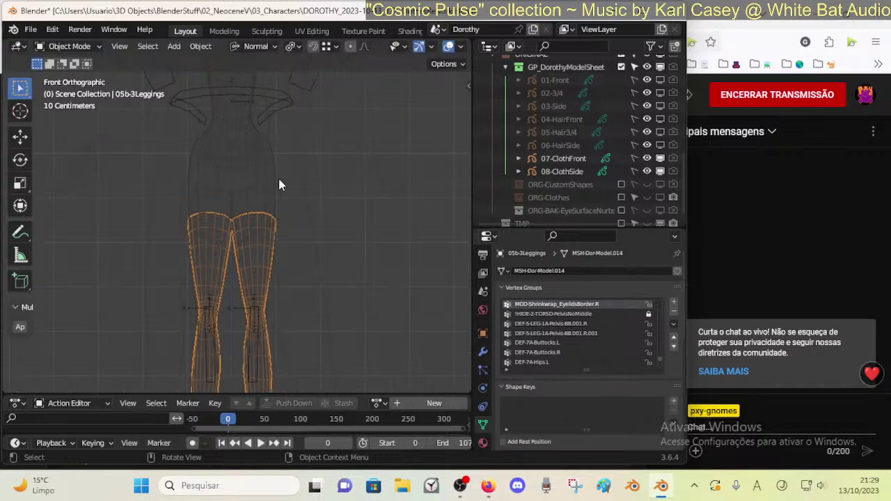
- Display the model in solid shading and select 05b-3Leggings over the body
{"action": "left_click", "coordinate": [279, 178]}
{"action": "scroll", "coordinate": [440, 46], "scroll_direction": "down", "scroll_amount": 3}
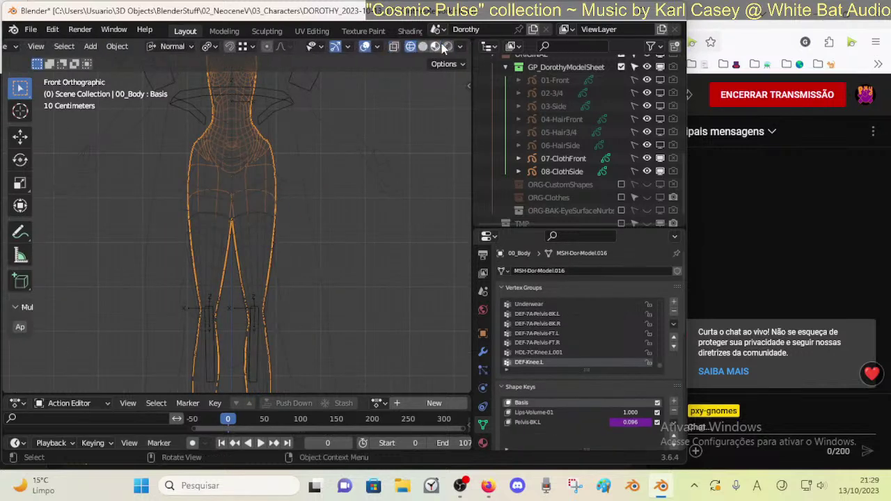
{"action": "left_click", "coordinate": [423, 46]}
{"action": "left_click", "coordinate": [273, 233]}
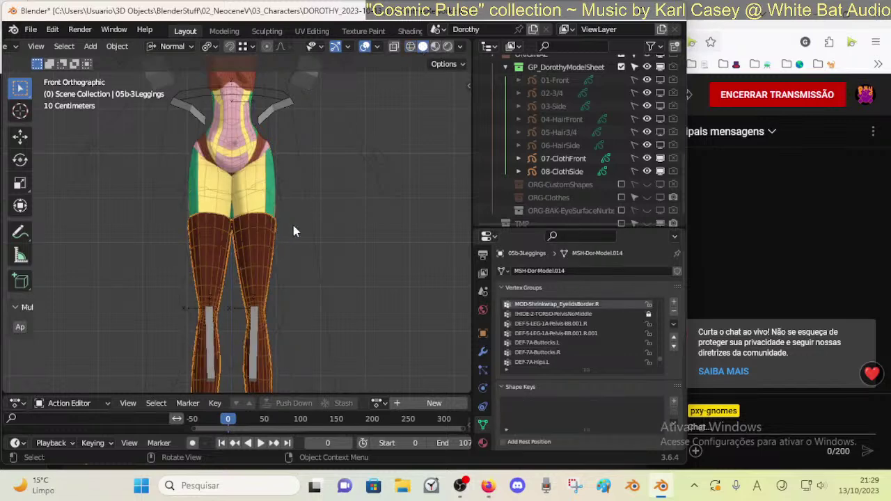
- Select 00_Body together with 05b-3Leggings and put both into Edit Mode to compare their thigh meshes
{"action": "key", "text": "Tab"}
{"action": "key", "text": "Tab"}
{"action": "left_click", "coordinate": [270, 237]}
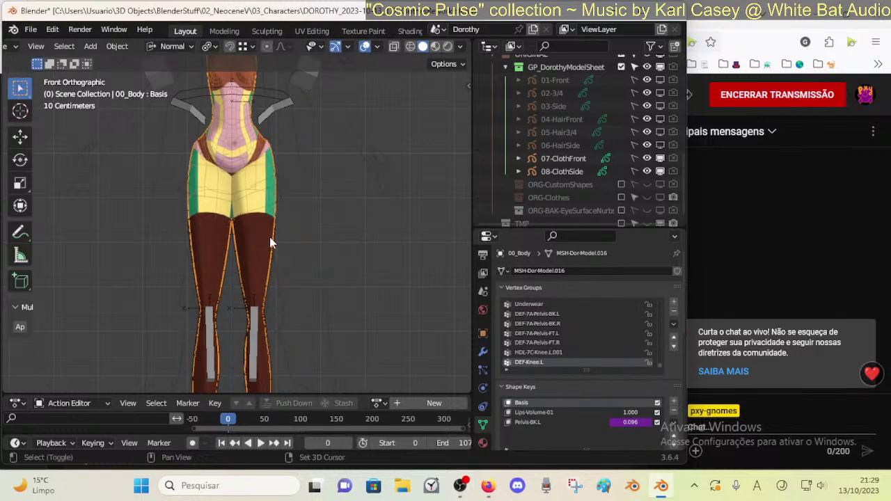
{"action": "left_click", "coordinate": [269, 237]}
{"action": "key", "text": "Tab"}
{"action": "scroll", "coordinate": [314, 240], "scroll_direction": "up", "scroll_amount": 4}
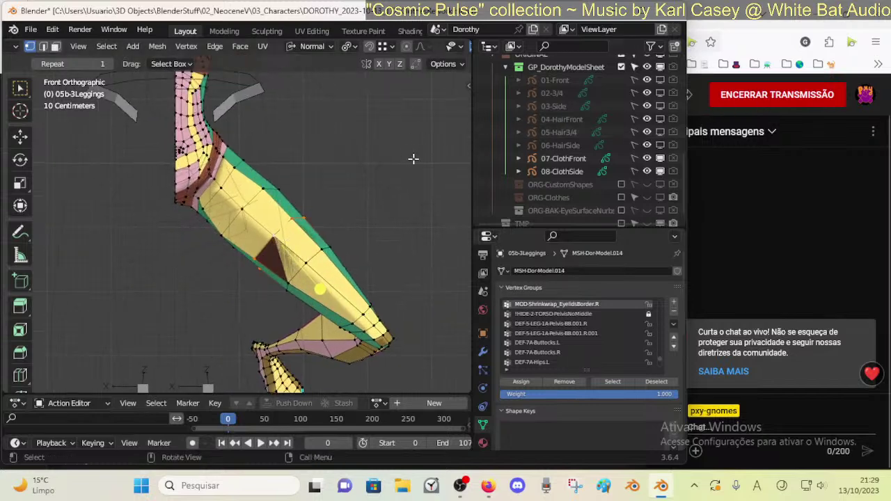
- Try making the MESH collection unselectable and pick thigh vertices to test which mesh responds
{"action": "scroll", "coordinate": [626, 155], "scroll_direction": "up", "scroll_amount": 5}
{"action": "scroll", "coordinate": [626, 156], "scroll_direction": "up", "scroll_amount": 6}
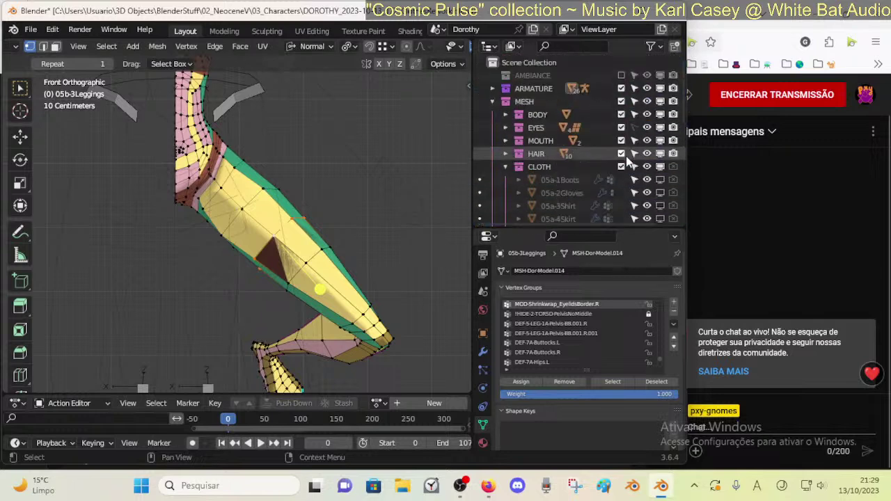
{"action": "left_click", "coordinate": [660, 102]}
{"action": "left_click", "coordinate": [661, 102]}
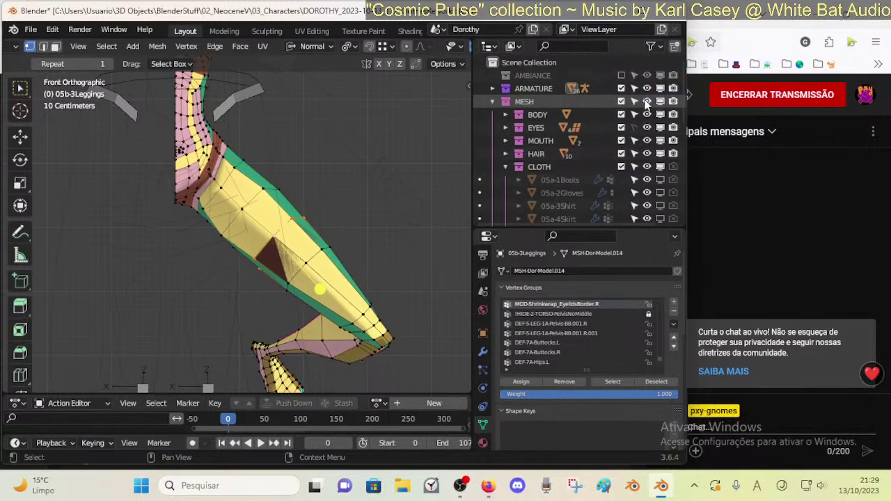
{"action": "left_click", "coordinate": [636, 102]}
{"action": "key", "text": "alt+a"}
{"action": "left_click", "coordinate": [293, 220]}
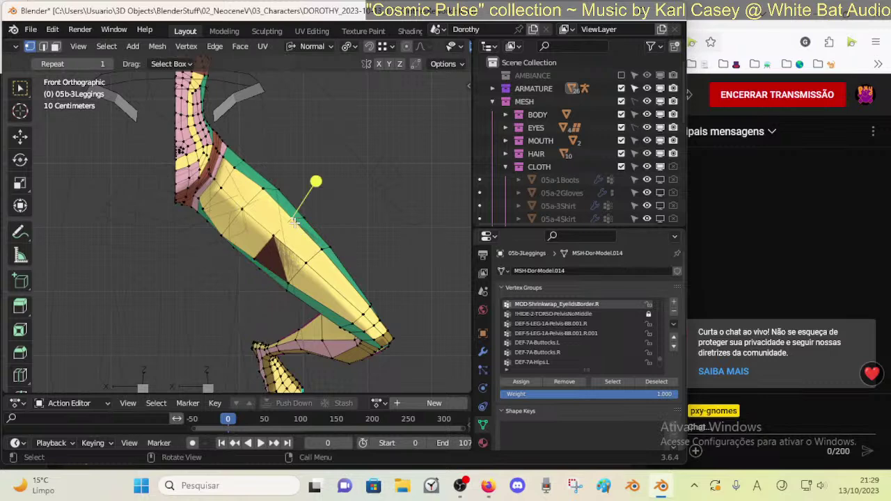
{"action": "key", "text": "a"}
{"action": "key", "text": "alt+a"}
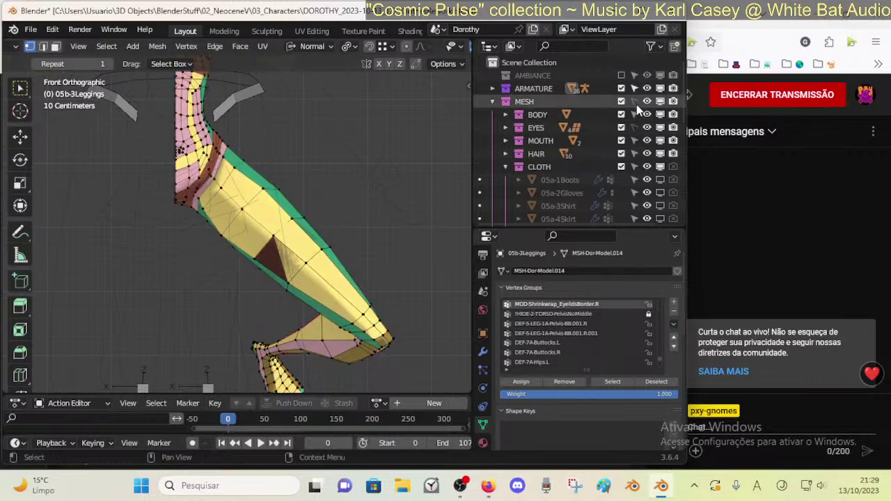
{"action": "left_click", "coordinate": [292, 221]}
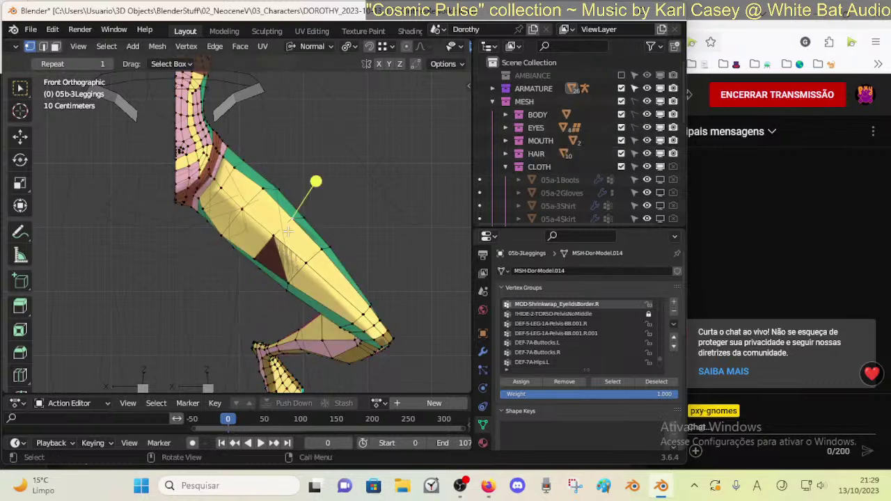
{"action": "left_click", "coordinate": [254, 182]}
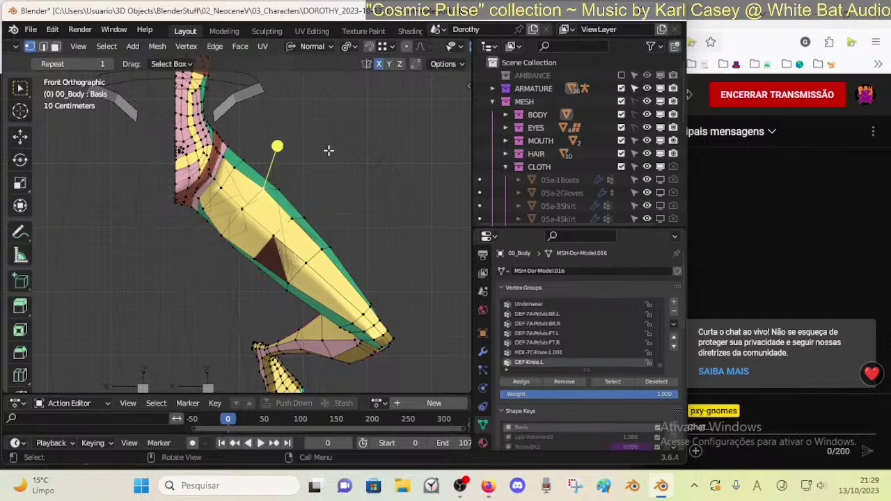
- Expand the BODY collection to show 00_Body and test picking the overlapping body and leggings thigh vertices again
{"action": "left_click", "coordinate": [507, 115]}
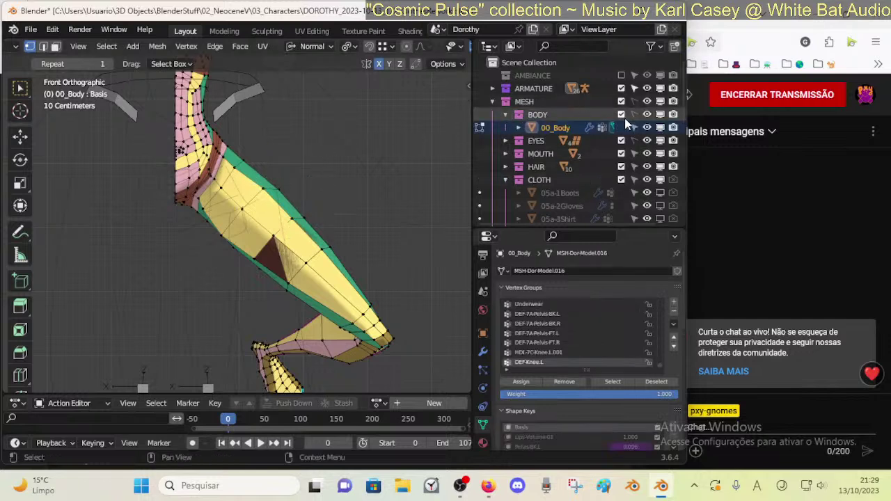
{"action": "left_click", "coordinate": [265, 185]}
{"action": "left_click", "coordinate": [265, 185]}
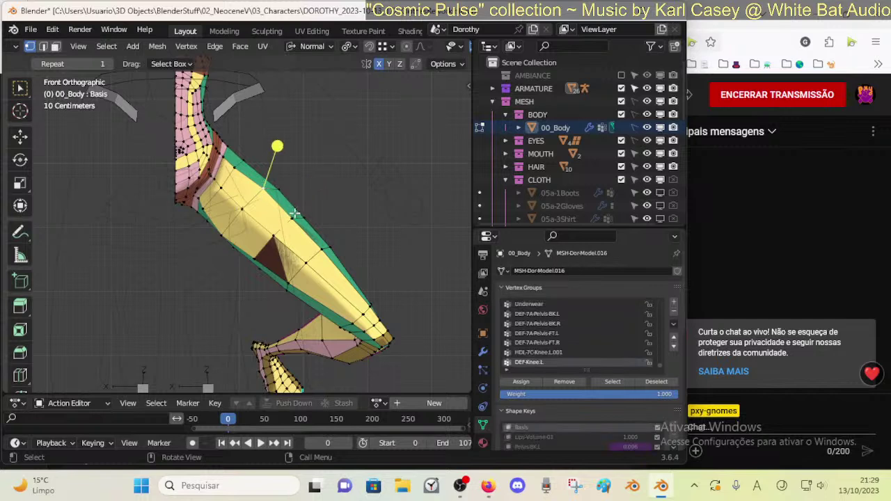
{"action": "left_click", "coordinate": [294, 216]}
{"action": "key", "text": "a"}
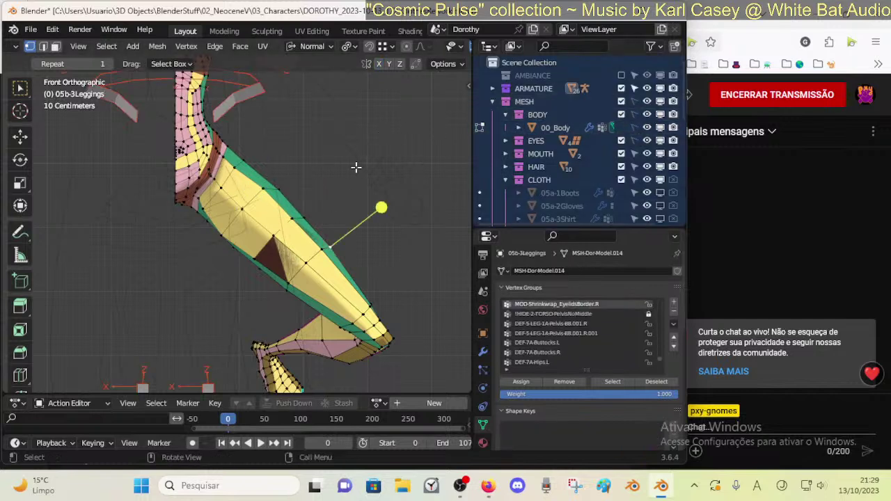
{"action": "key", "text": "alt+a"}
{"action": "key", "text": "alt+a"}
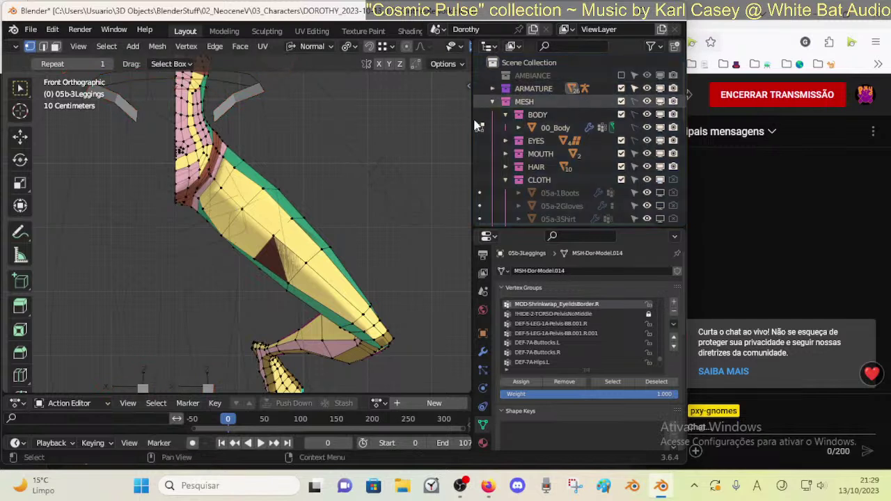
{"action": "left_click", "coordinate": [285, 208]}
{"action": "left_click", "coordinate": [261, 185]}
{"action": "key", "text": "alt+a"}
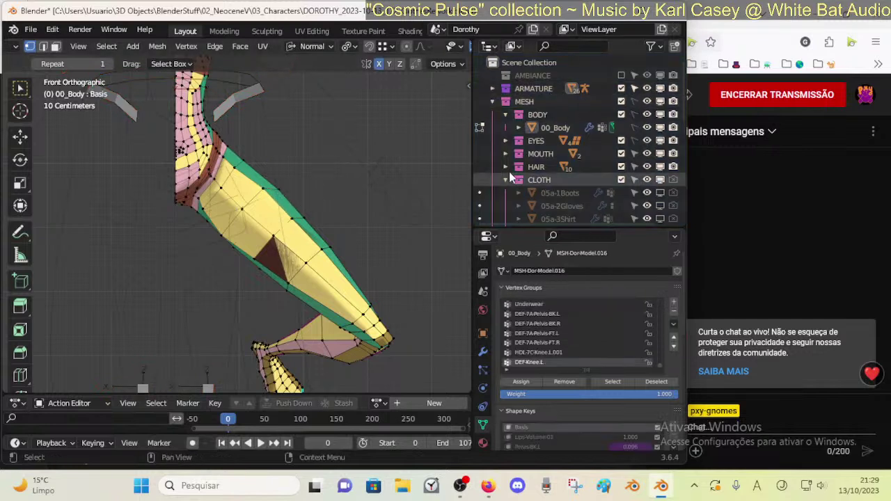
- Make the MESH collection selectable again, leaving the selectability of BODY, 00_Body and EYES as before
{"action": "left_click", "coordinate": [634, 103]}
{"action": "left_click", "coordinate": [635, 113]}
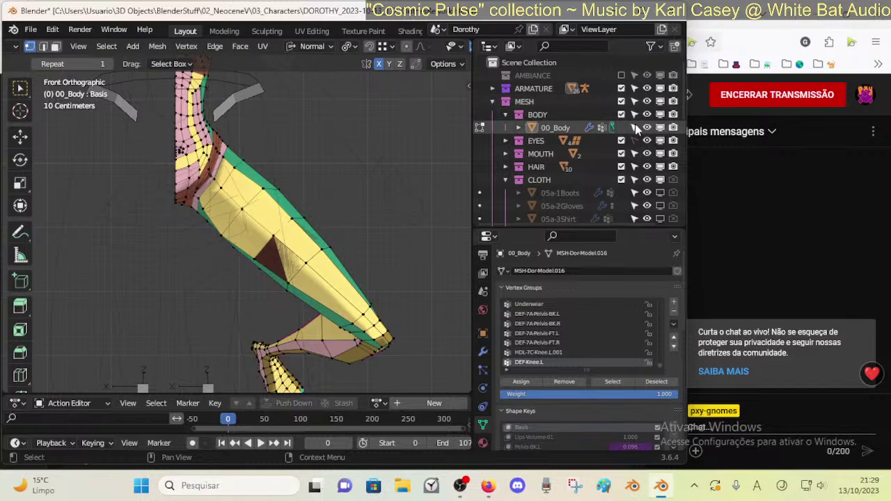
{"action": "left_click", "coordinate": [635, 126]}
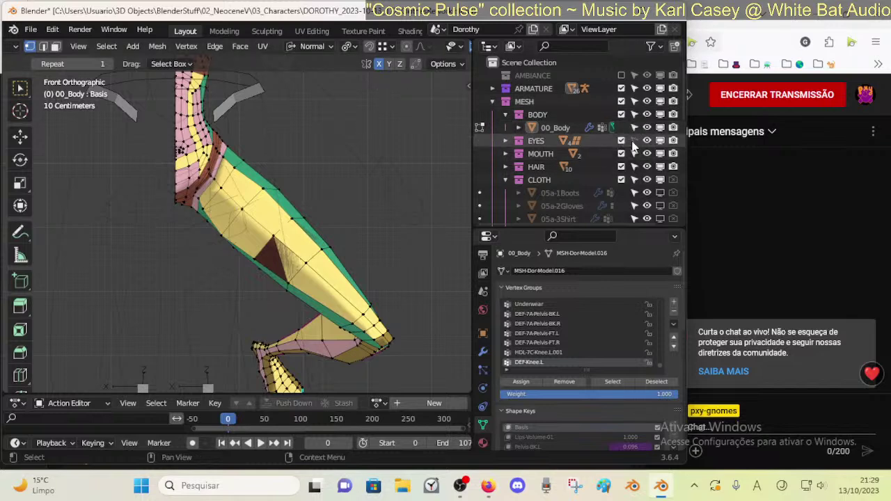
{"action": "left_click", "coordinate": [634, 141]}
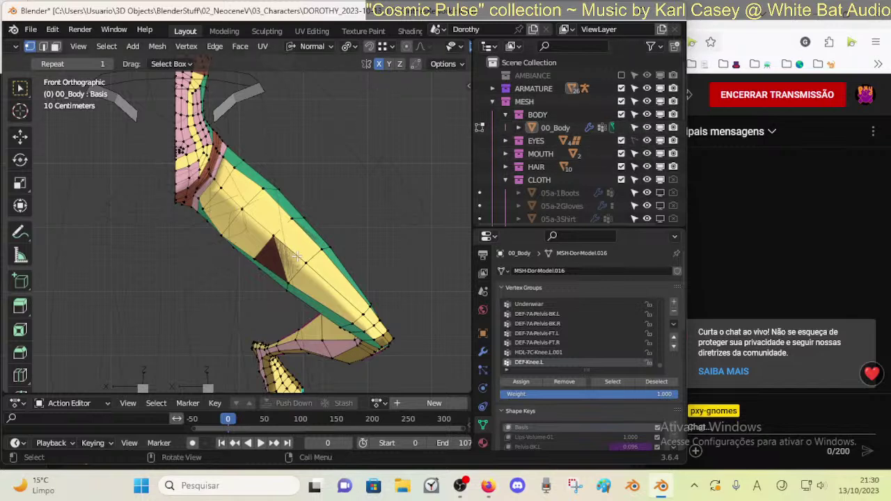
- Leave mesh editing and set the ARM-Dorothy armature to Rest Position from Object Mode
{"action": "scroll", "coordinate": [279, 237], "scroll_direction": "down", "scroll_amount": 2}
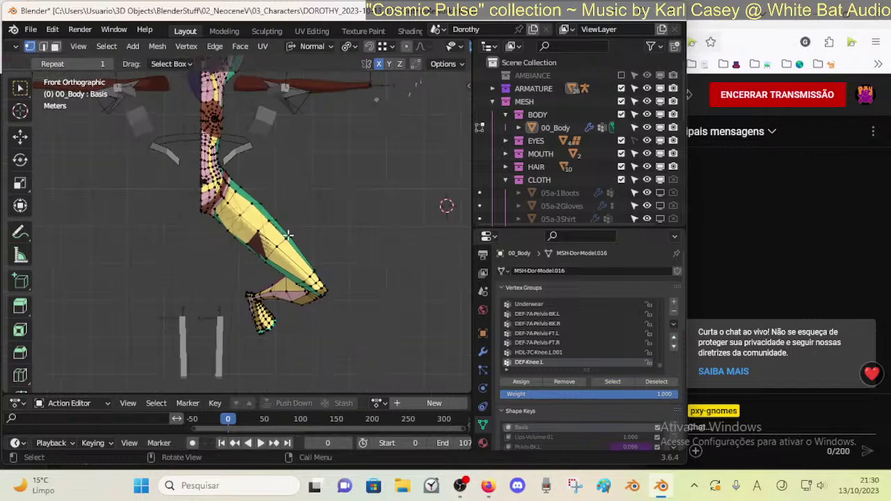
{"action": "key", "text": "Tab"}
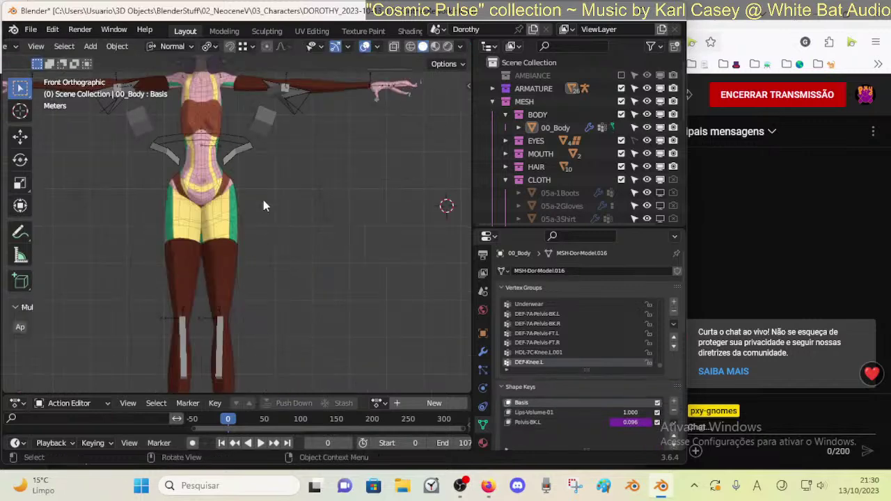
{"action": "left_click", "coordinate": [252, 148]}
{"action": "key", "text": "ctrl+Tab"}
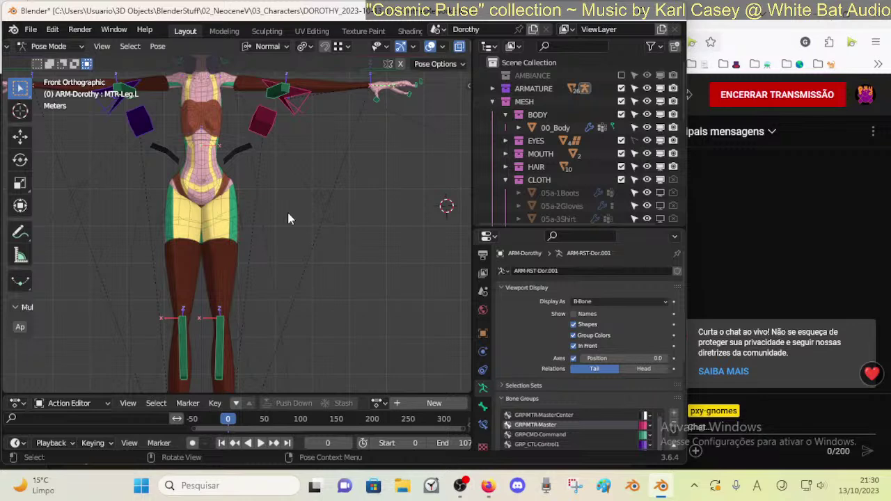
{"action": "key", "text": "ctrl+Tab"}
{"action": "key", "text": "shift+ctrl+alt+r"}
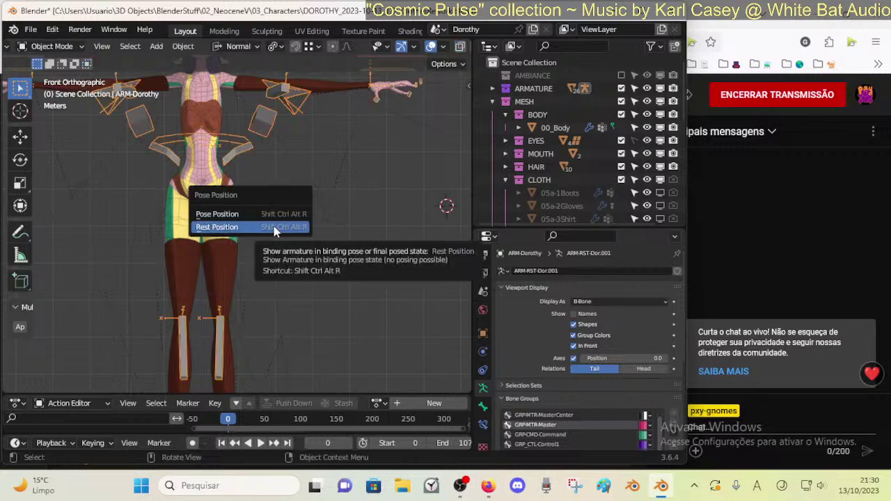
{"action": "left_click", "coordinate": [274, 228]}
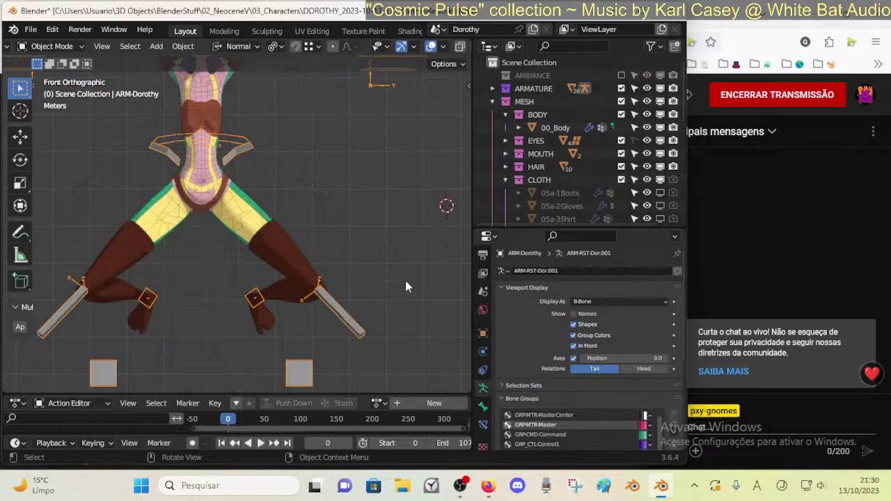
- Collapse the armature's Viewport Display, Bone Groups and Inverse Kinematics property sections
{"action": "left_click", "coordinate": [505, 288]}
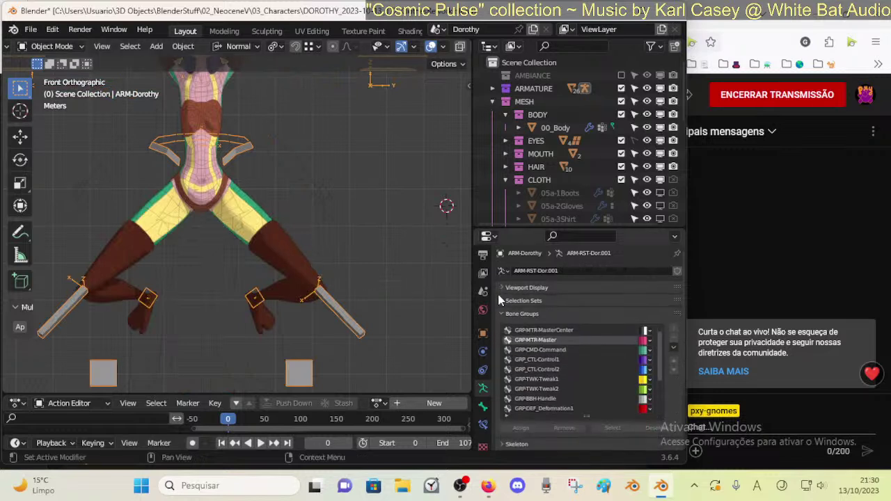
{"action": "left_click", "coordinate": [500, 314]}
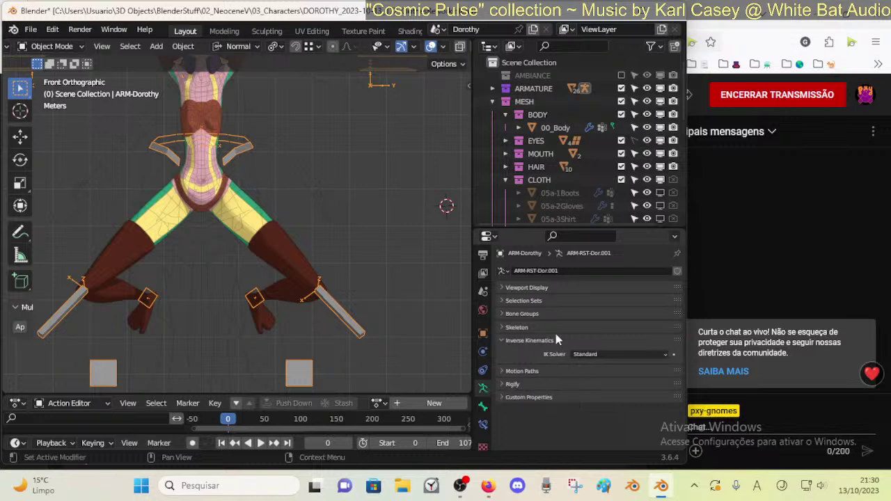
{"action": "left_click", "coordinate": [501, 340]}
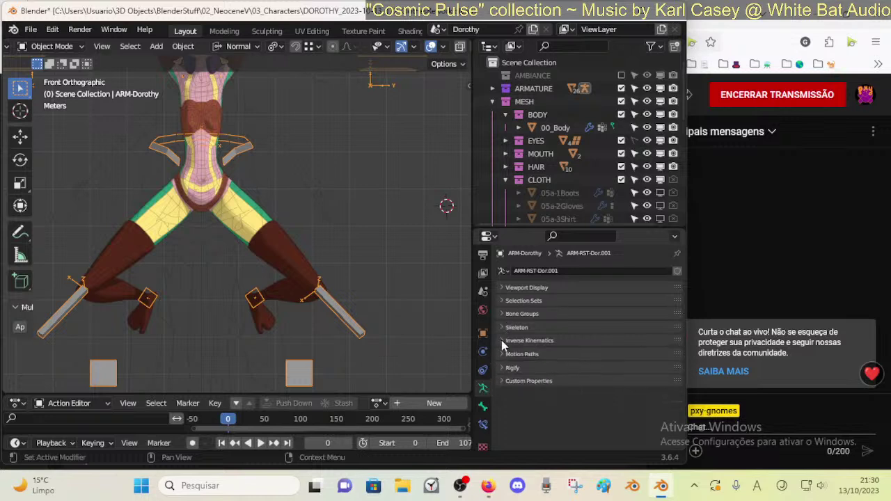
- Expand the armature's Skeleton section and compare ARM-Dorothy in Pose Position and Rest Position, ending in Rest Position
{"action": "left_click", "coordinate": [499, 301]}
{"action": "left_click", "coordinate": [500, 301]}
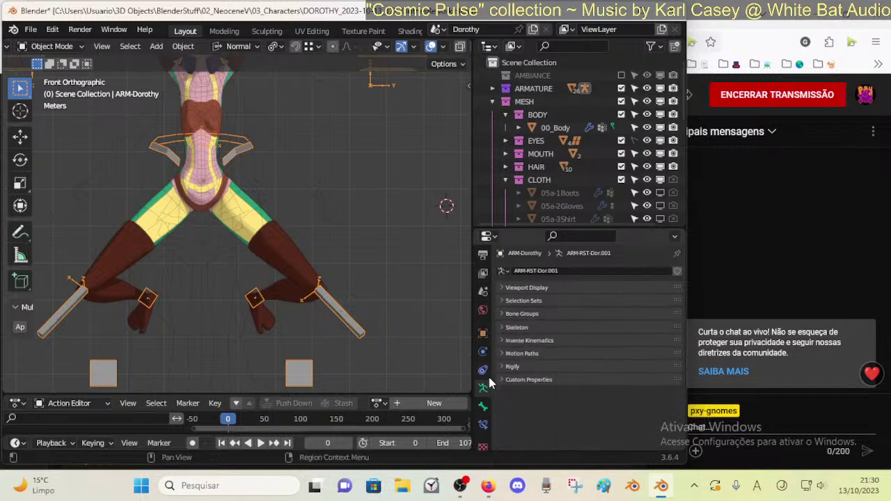
{"action": "left_click", "coordinate": [511, 328]}
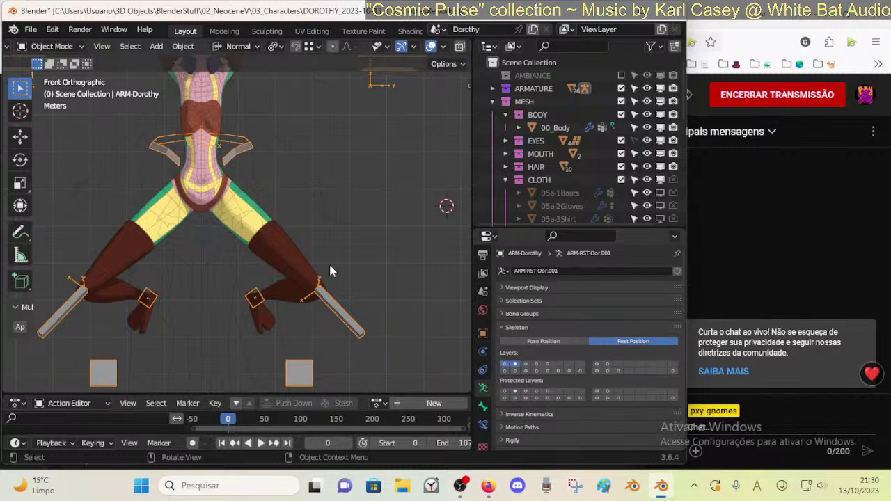
{"action": "key", "text": "shift+ctrl+alt+r"}
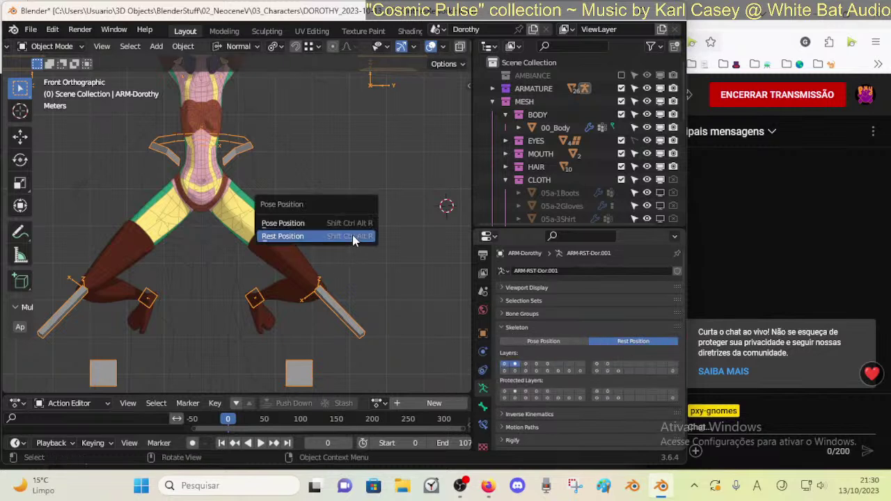
{"action": "left_click", "coordinate": [353, 238]}
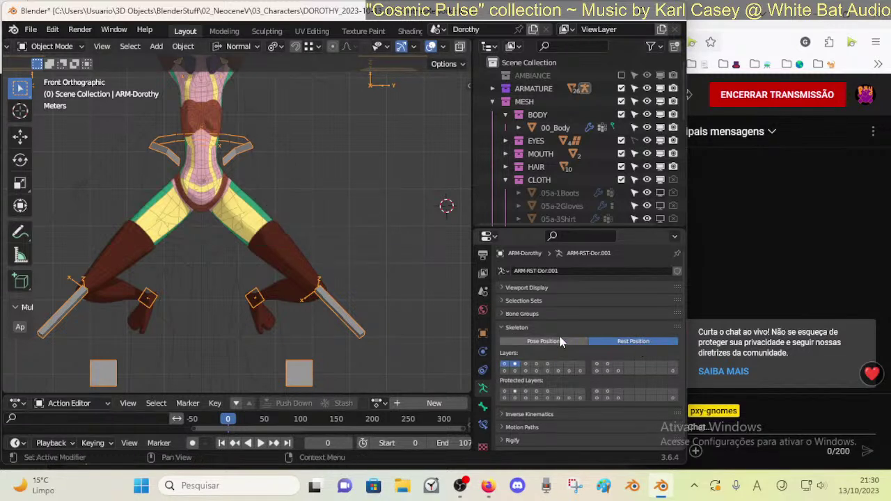
{"action": "key", "text": "shift+ctrl+alt+r"}
{"action": "left_click", "coordinate": [304, 189]}
{"action": "key", "text": "shift+ctrl+alt+r"}
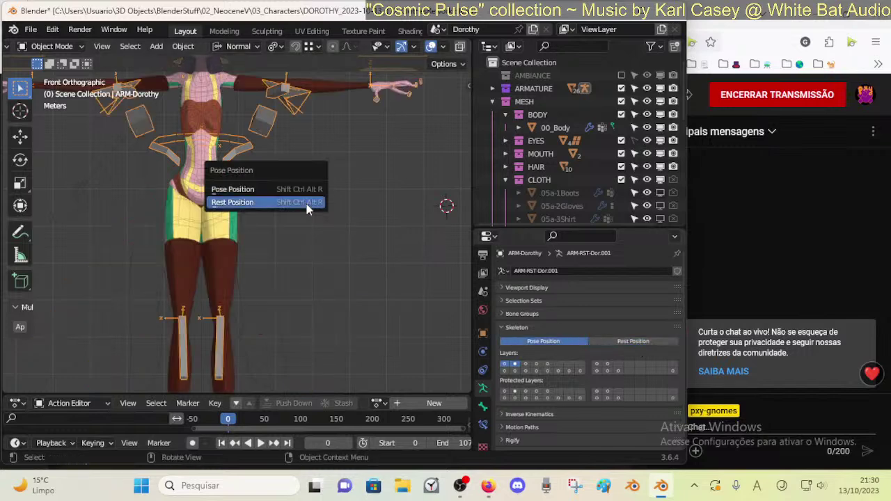
{"action": "left_click", "coordinate": [303, 202]}
- Select 00_Body, inspect its thighs from the front and right views, and save the file
{"action": "left_click", "coordinate": [286, 246]}
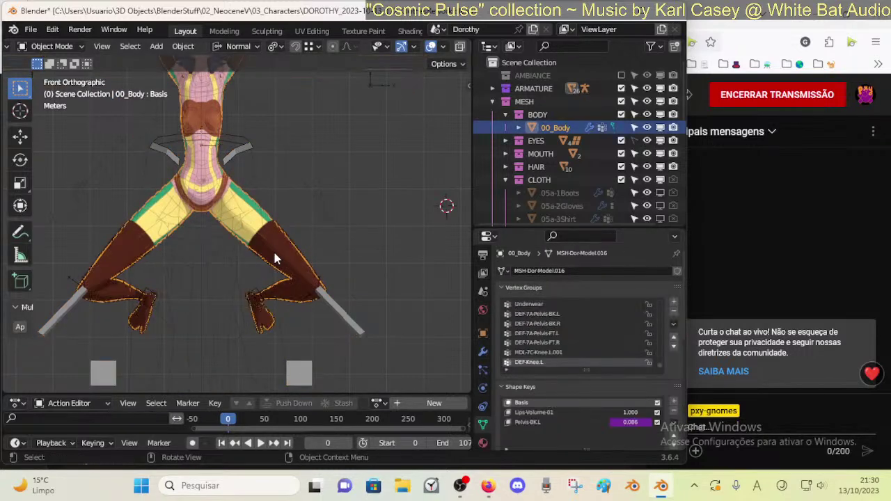
{"action": "scroll", "coordinate": [255, 291], "scroll_direction": "up", "scroll_amount": 3}
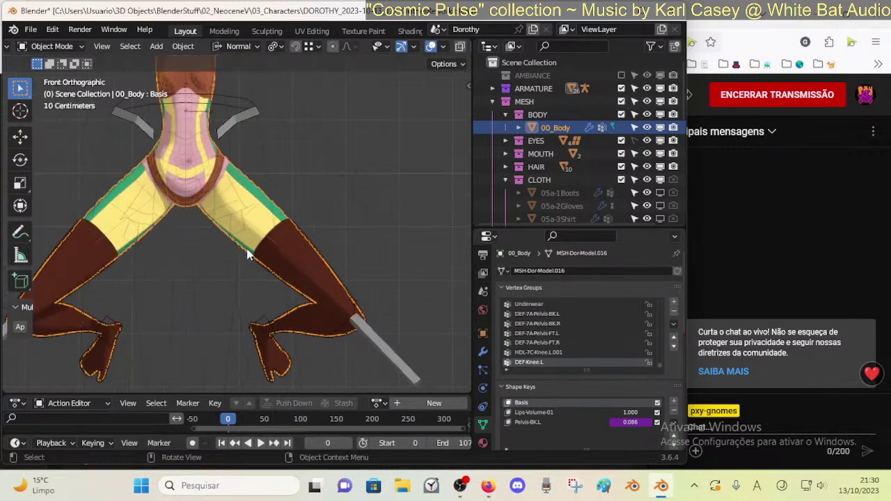
{"action": "scroll", "coordinate": [208, 289], "scroll_direction": "up", "scroll_amount": 3}
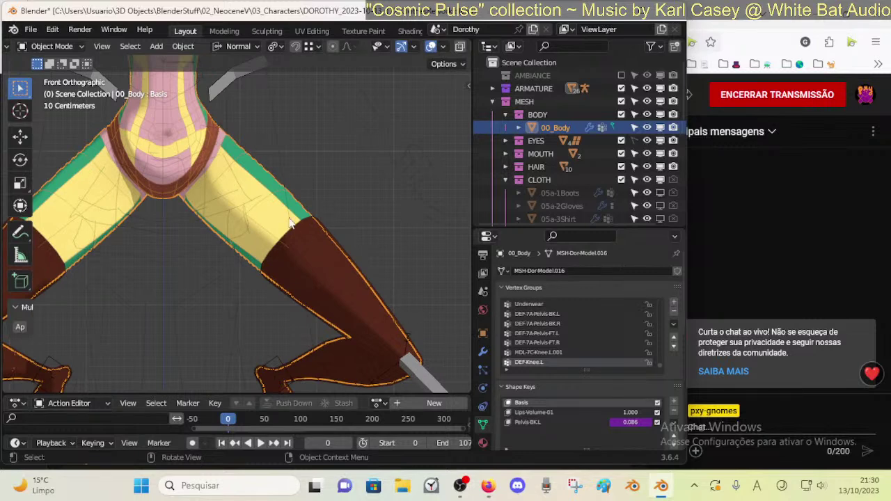
{"action": "key", "text": "KP_3"}
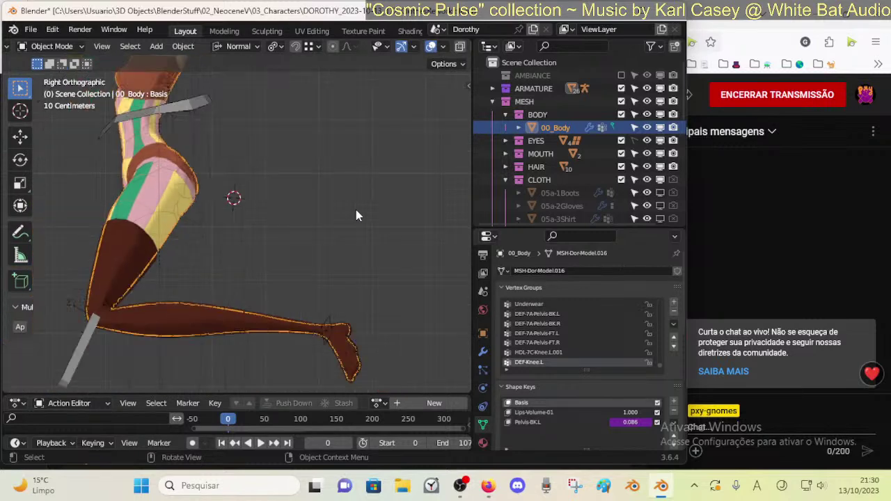
{"action": "scroll", "coordinate": [292, 232], "scroll_direction": "down", "scroll_amount": 3}
{"action": "key", "text": "ctrl+s"}
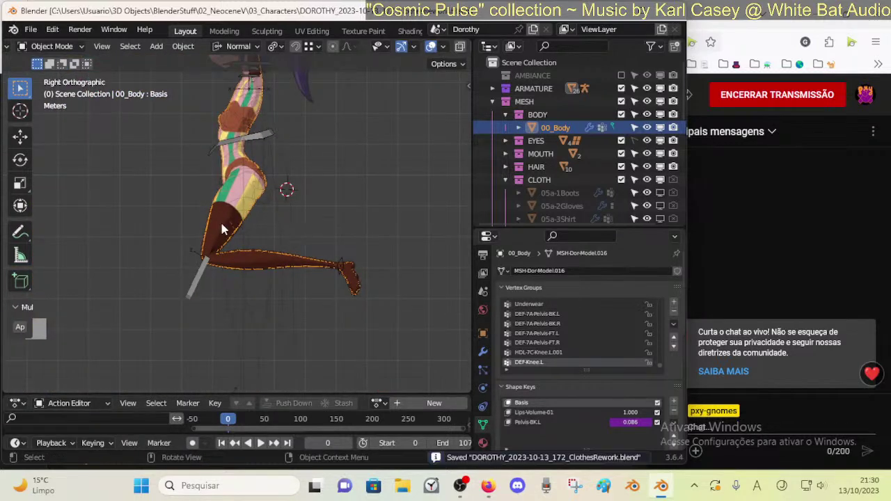
- Hide 00_Body and the leggings, and reveal them again for a closer side view of the thigh
{"action": "left_click", "coordinate": [224, 230]}
{"action": "left_click", "coordinate": [244, 200], "text": "shift"}
{"action": "key", "text": "h"}
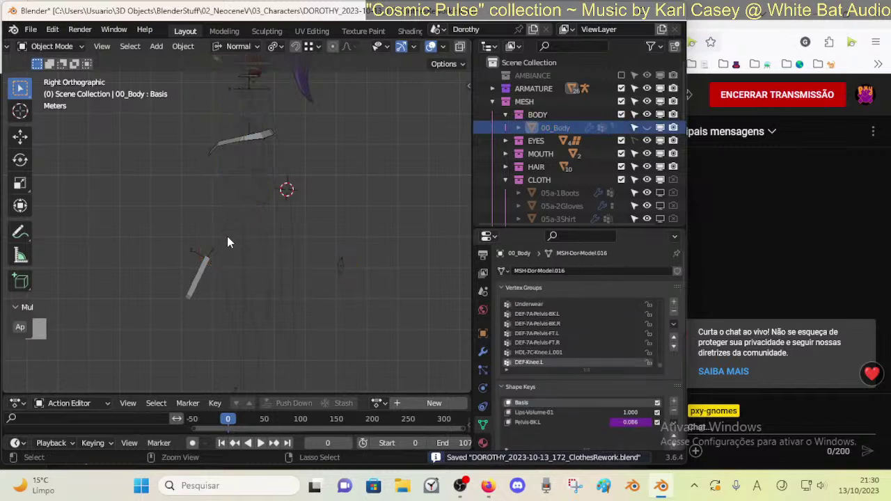
{"action": "key", "text": "alt+h"}
{"action": "scroll", "coordinate": [231, 254], "scroll_direction": "up", "scroll_amount": 3}
{"action": "middle_click_drag", "start_coordinate": [206, 232], "coordinate": [220, 276], "text": "shift"}
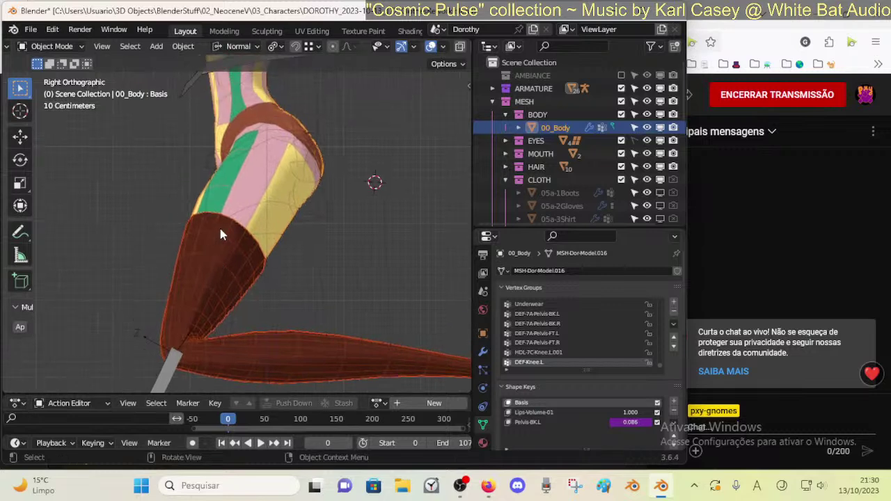
- Edit the 05b-3Leggings mesh with Global transform orientation and snapping enabled to Face Project
{"action": "left_click", "coordinate": [222, 233]}
{"action": "key", "text": "Tab"}
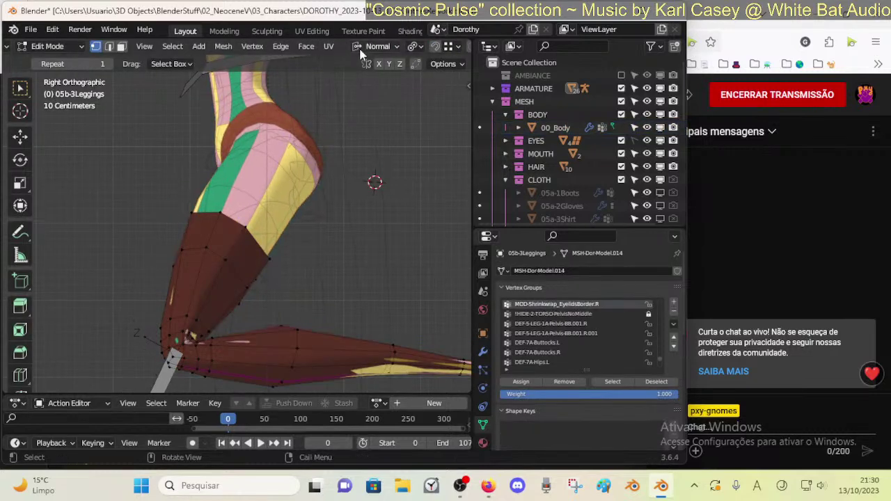
{"action": "left_click", "coordinate": [380, 46]}
{"action": "left_click", "coordinate": [352, 85]}
{"action": "left_click", "coordinate": [417, 49]}
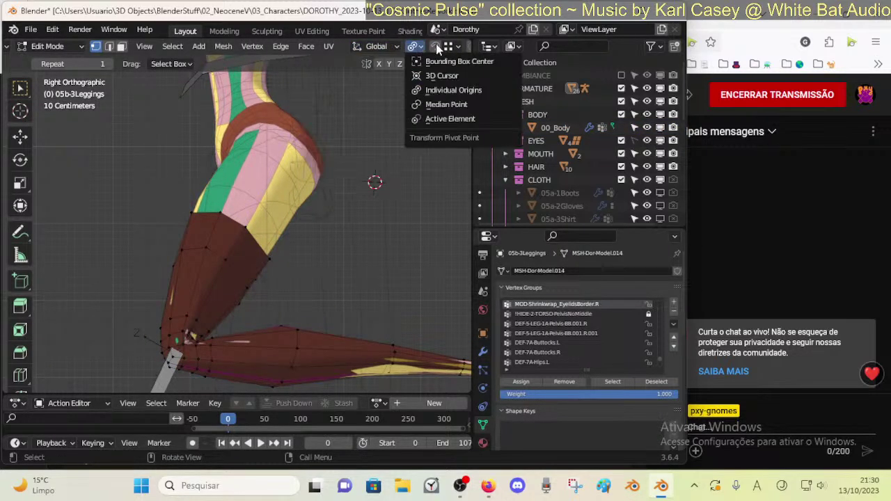
{"action": "left_click", "coordinate": [436, 46]}
{"action": "left_click", "coordinate": [452, 46]}
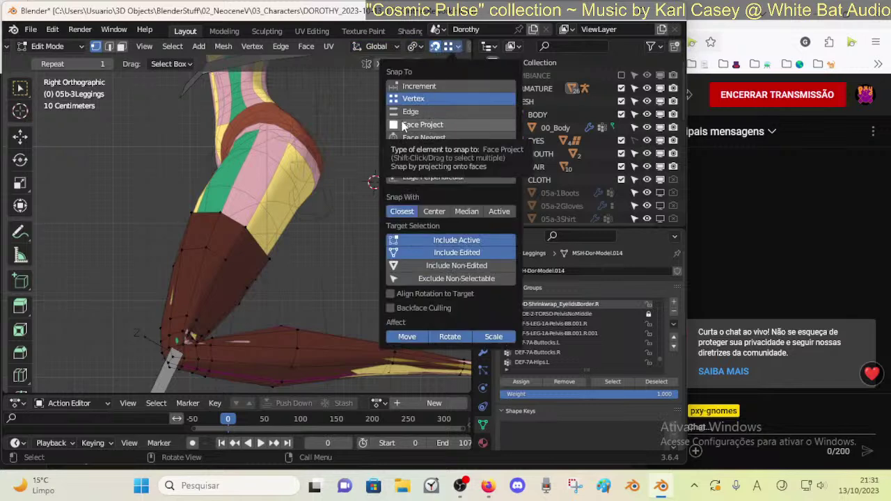
{"action": "left_click", "coordinate": [404, 125]}
{"action": "scroll", "coordinate": [218, 235], "scroll_direction": "up", "scroll_amount": 1}
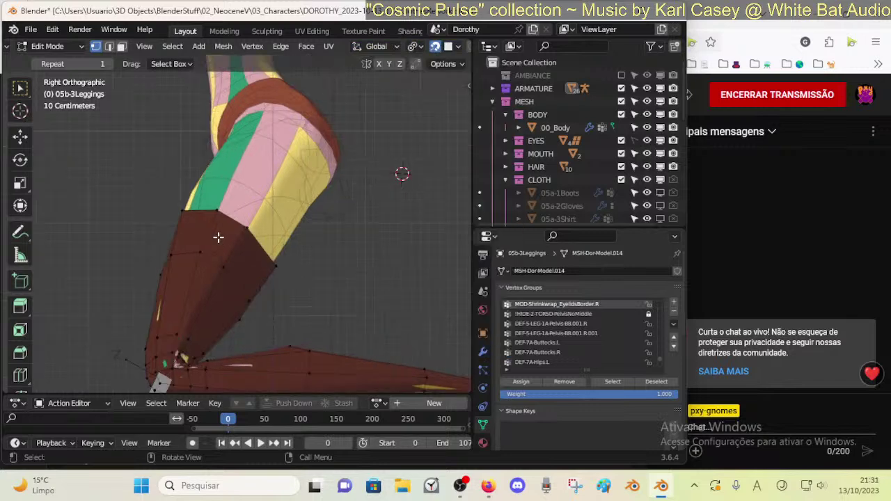
{"action": "scroll", "coordinate": [223, 233], "scroll_direction": "down", "scroll_amount": 3}
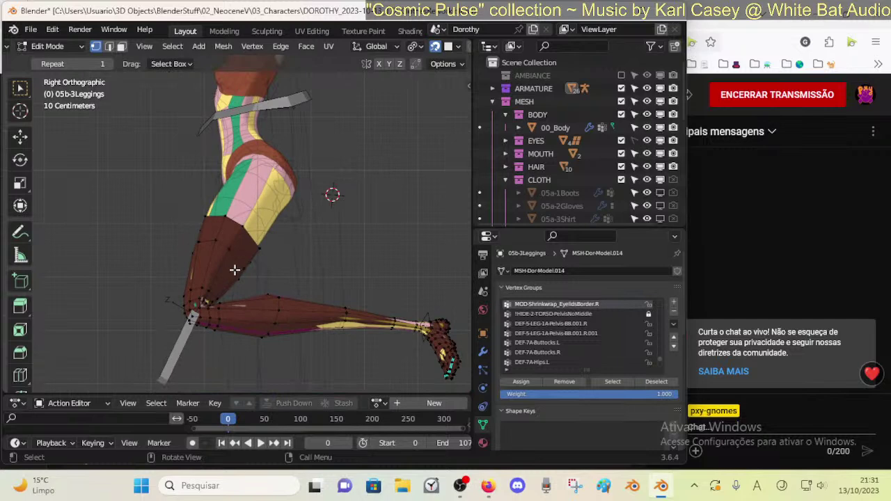
- Return to Object Mode, select 00_Body together with 05b-3Leggings, save the file, and toggle both objects' visibility off and on
{"action": "key", "text": "Tab"}
{"action": "key", "text": "Tab"}
{"action": "key", "text": "Tab"}
{"action": "left_click", "coordinate": [233, 256]}
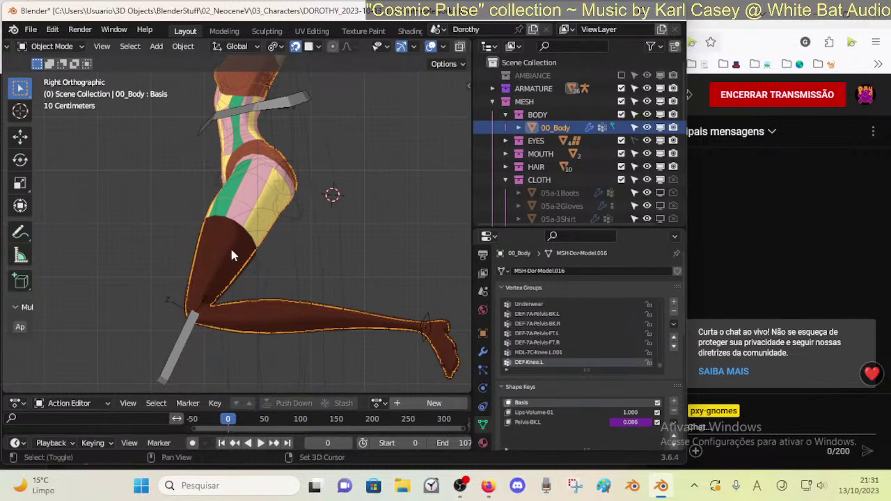
{"action": "left_click", "coordinate": [231, 249], "text": "shift"}
{"action": "key", "text": "ctrl+s"}
{"action": "key", "text": "h"}
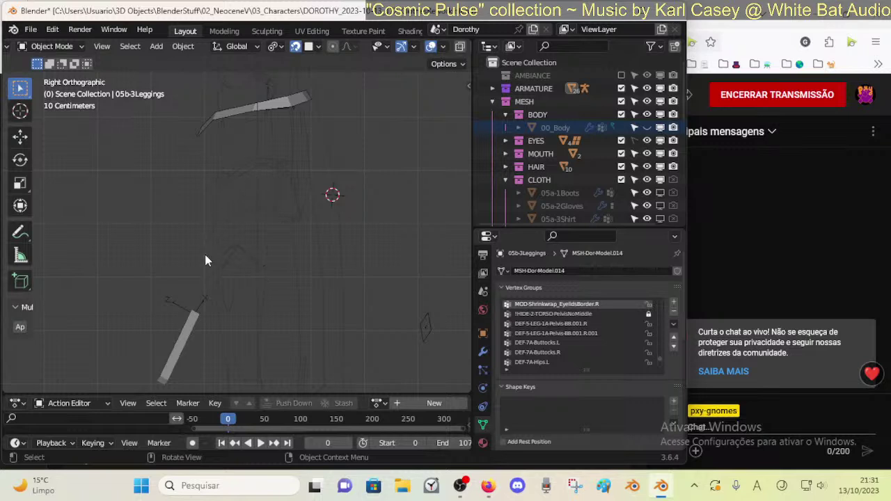
{"action": "key", "text": "alt+h"}
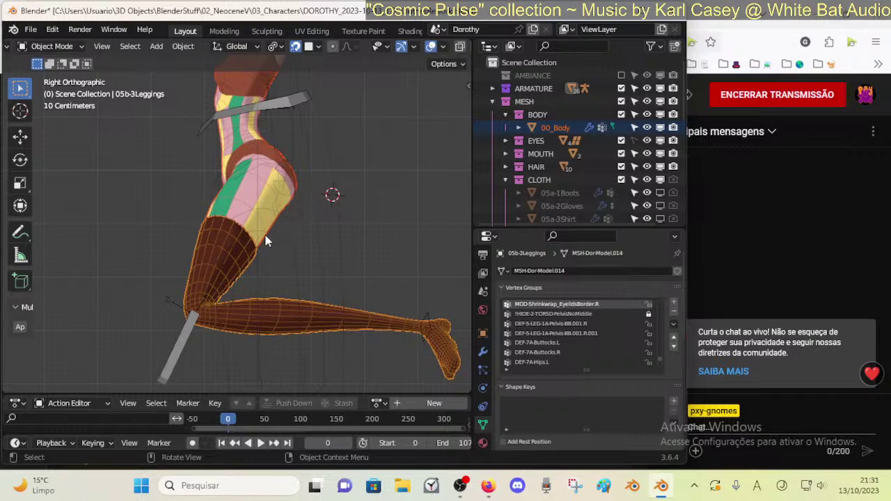
- Enter Edit Mode and add a loop cut around the thigh just below the leggings' upper edge
{"action": "key", "text": "Tab"}
{"action": "left_click", "coordinate": [225, 217]}
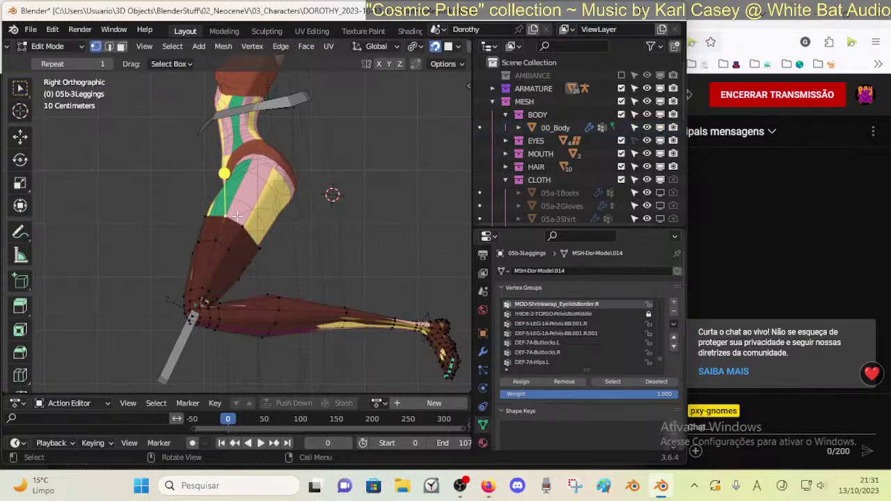
{"action": "key", "text": "ctrl+r"}
{"action": "right_click", "coordinate": [229, 231]}
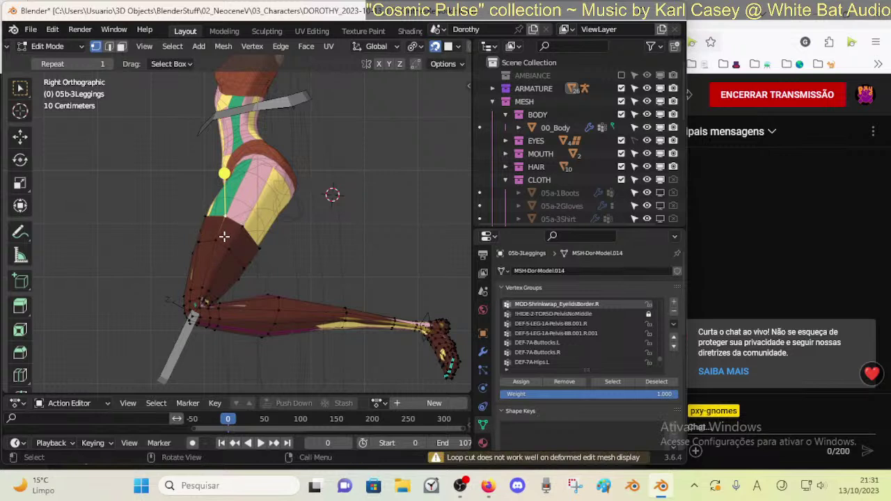
{"action": "key", "text": "ctrl+r"}
{"action": "left_click", "coordinate": [227, 236]}
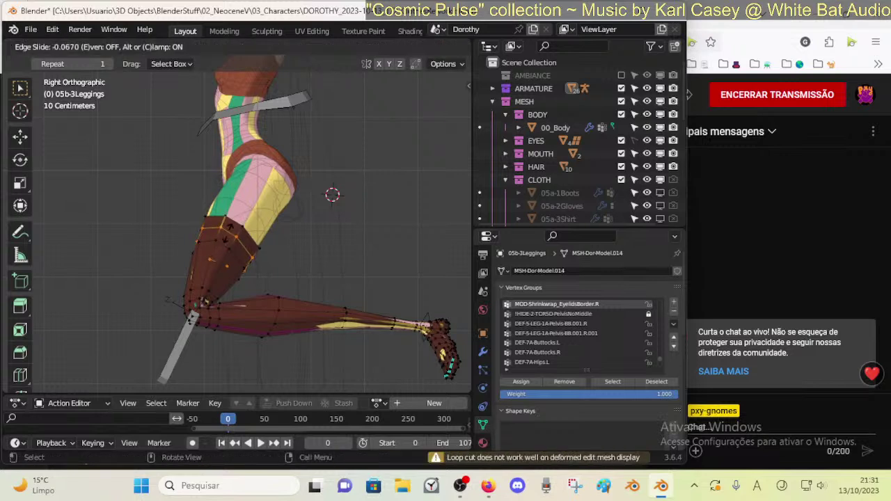
{"action": "left_click", "coordinate": [228, 232]}
{"action": "key", "text": "ctrl+z"}
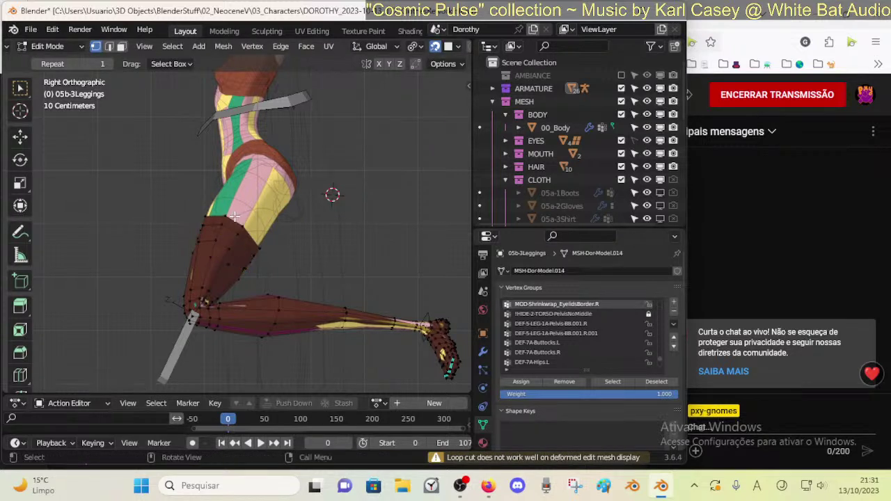
- Pull the outer-thigh vertex of the leggings' upper edge up toward the hip with face snapping
{"action": "left_click", "coordinate": [229, 216]}
{"action": "key", "text": "g"}
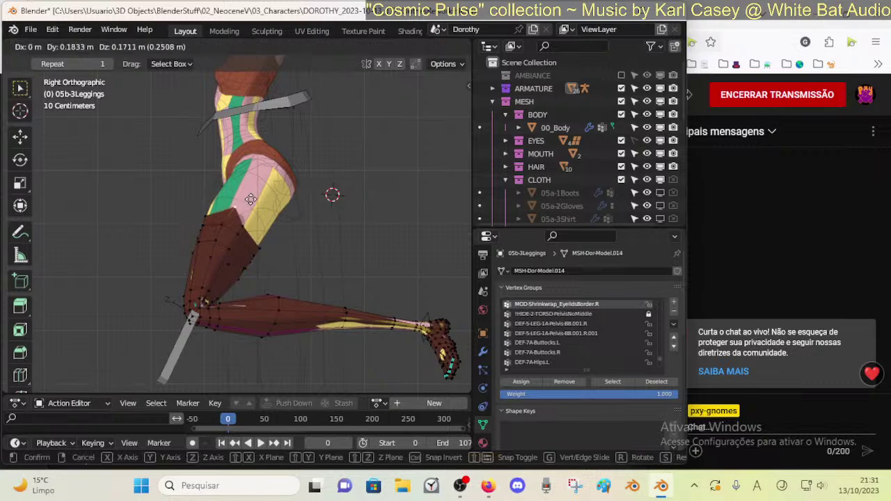
{"action": "left_click", "coordinate": [245, 207]}
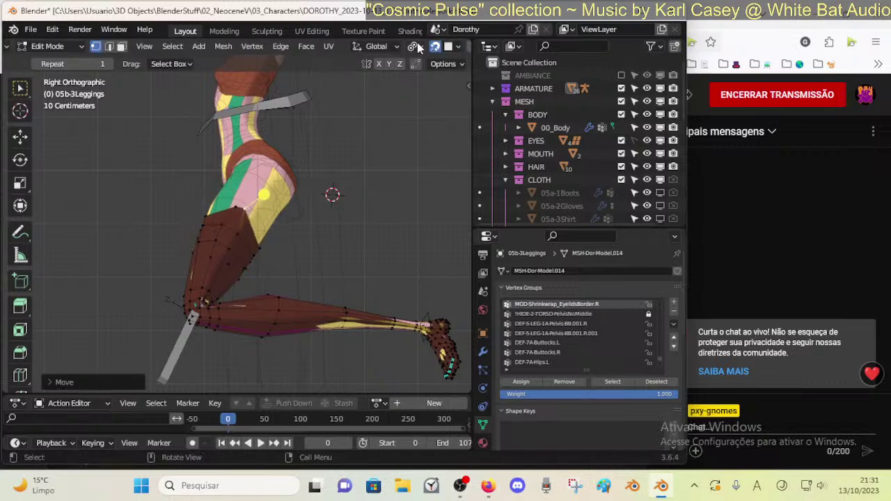
{"action": "left_click", "coordinate": [458, 47]}
{"action": "scroll", "coordinate": [275, 260], "scroll_direction": "up", "scroll_amount": 2}
{"action": "key", "text": "g"}
{"action": "left_click", "coordinate": [250, 205]}
- Reposition the raised vertices of the leggings' upper edge against the outer thigh surface in side view
{"action": "left_click", "coordinate": [236, 196]}
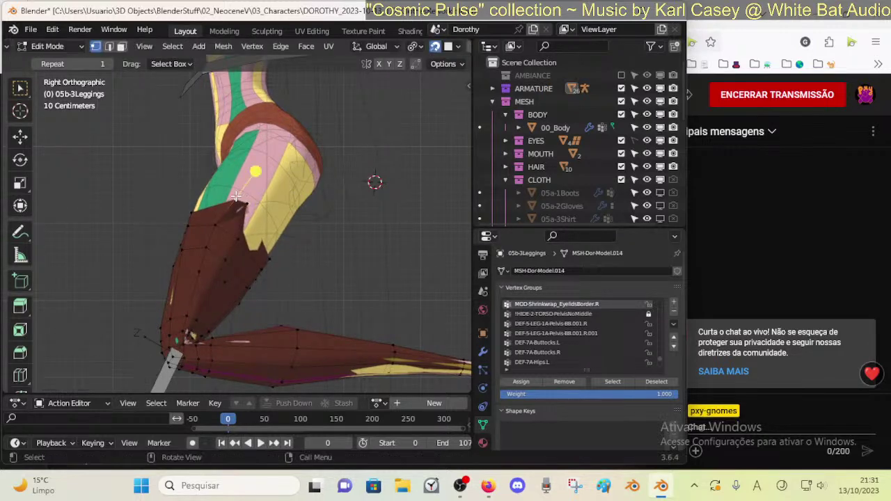
{"action": "key", "text": "g"}
{"action": "left_click", "coordinate": [237, 197]}
{"action": "key", "text": "g"}
{"action": "left_click", "coordinate": [247, 202]}
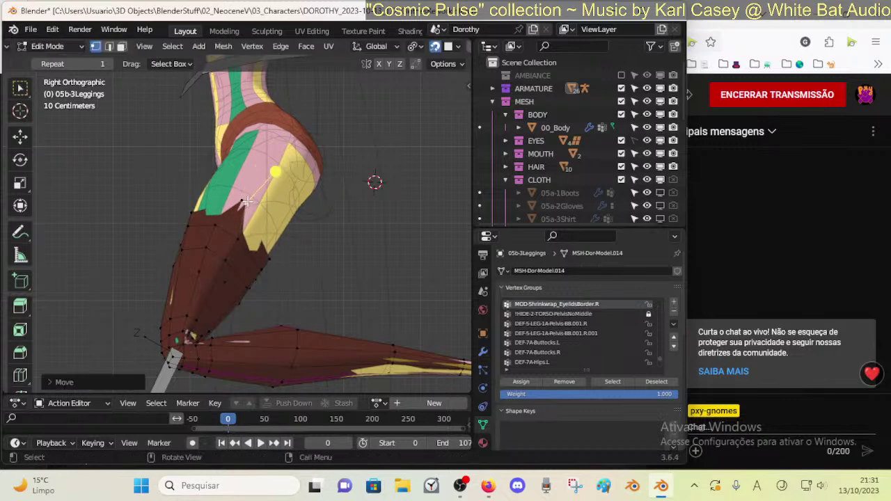
{"action": "key", "text": "g"}
{"action": "left_click", "coordinate": [240, 199]}
- Turn on X-ray and nudge the two close vertices at the leggings' raised outer point over the thigh
{"action": "key", "text": "alt+z"}
{"action": "key", "text": "g"}
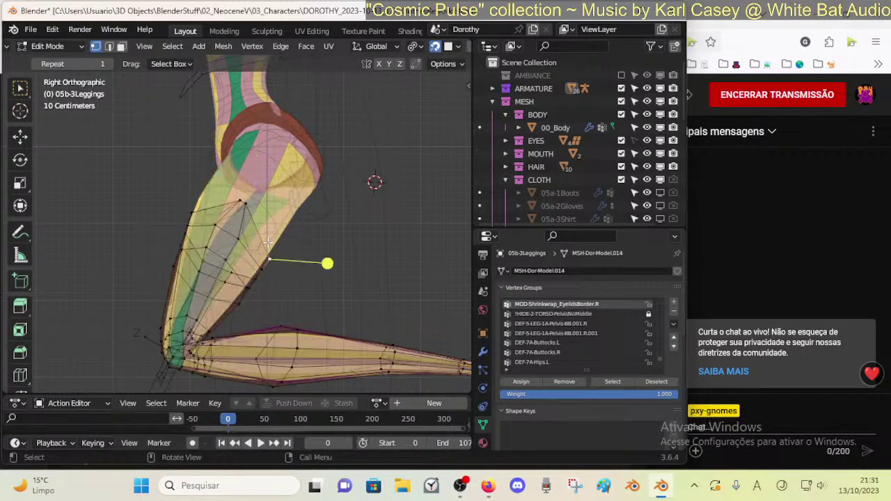
{"action": "middle_click_drag", "start_coordinate": [185, 217], "coordinate": [232, 252]}
{"action": "left_click", "coordinate": [252, 231]}
{"action": "key", "text": "g"}
{"action": "left_click", "coordinate": [267, 231], "text": "shift"}
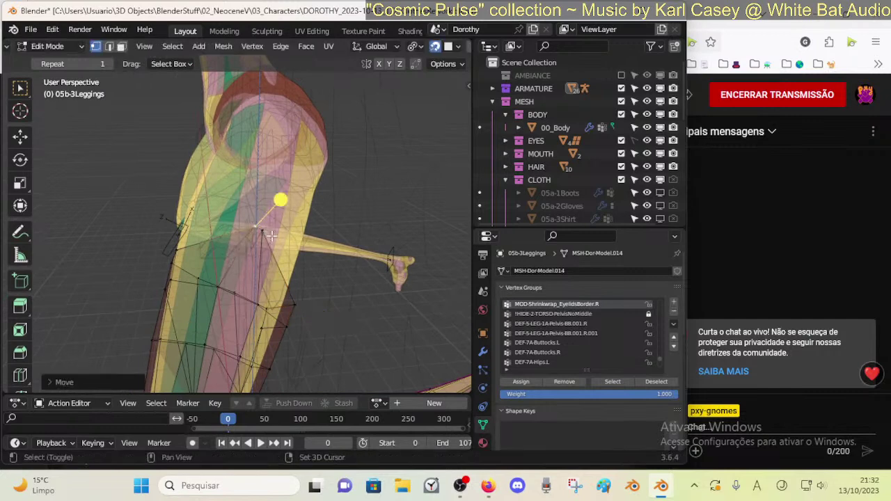
{"action": "left_click", "coordinate": [263, 231]}
{"action": "key", "text": "g"}
{"action": "left_click", "coordinate": [257, 216], "text": "shift"}
{"action": "left_click", "coordinate": [256, 224]}
{"action": "key", "text": "g"}
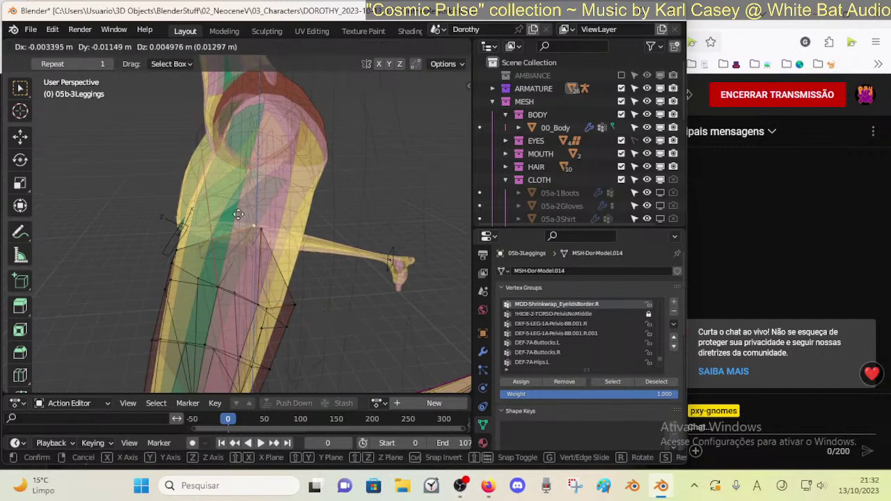
- Readjust the spacing between the two neighbouring vertices at the peak of the leggings' upper edge
{"action": "left_click", "coordinate": [256, 224], "text": "shift"}
{"action": "left_click", "coordinate": [260, 228]}
{"action": "left_click", "coordinate": [262, 227], "text": "shift"}
{"action": "key", "text": "g"}
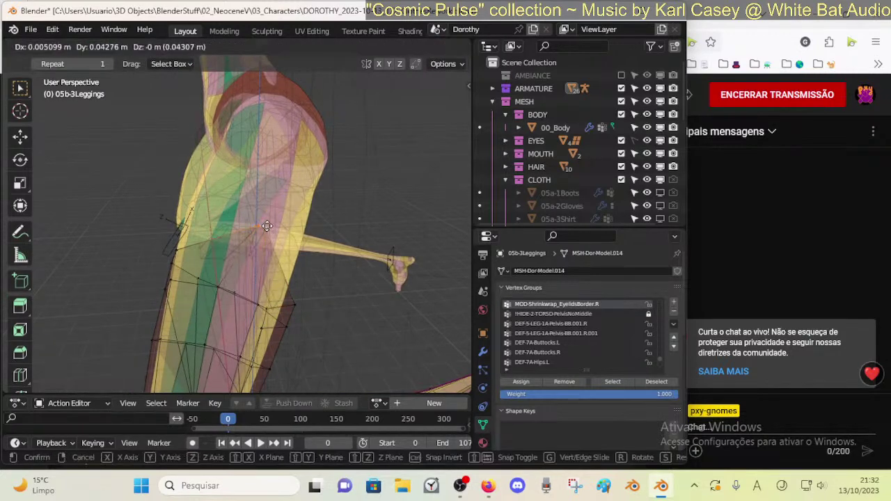
{"action": "left_click", "coordinate": [265, 227]}
{"action": "key", "text": "g"}
{"action": "left_click", "coordinate": [259, 228]}
{"action": "left_click", "coordinate": [262, 228], "text": "shift"}
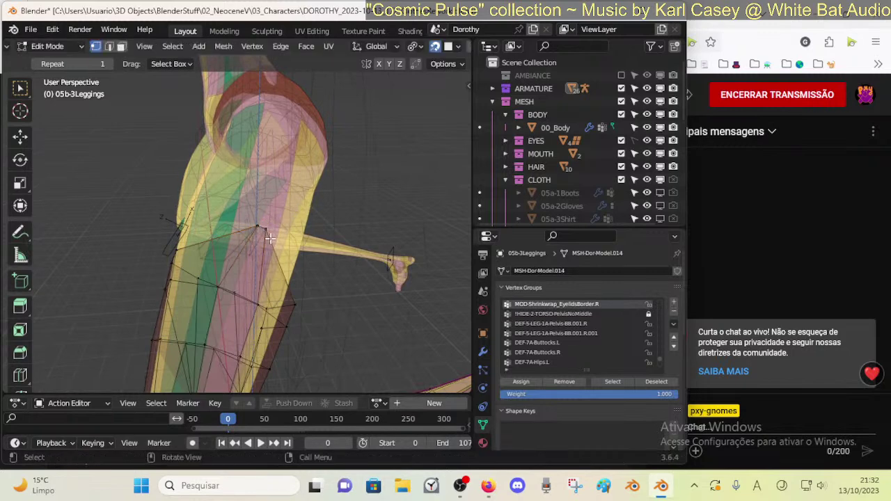
{"action": "left_click", "coordinate": [266, 230]}
- Check the leggings' upper edge from behind in Object Mode, turn off X-ray, and resume mesh editing
{"action": "key", "text": "Tab"}
{"action": "scroll", "coordinate": [274, 242], "scroll_direction": "down", "scroll_amount": 4}
{"action": "middle_click_drag", "start_coordinate": [274, 242], "coordinate": [118, 241]}
{"action": "key", "text": "alt+z"}
{"action": "scroll", "coordinate": [188, 251], "scroll_direction": "up", "scroll_amount": 1}
{"action": "key", "text": "Tab"}
- Try a loop cut below the leggings' upper edge at the back of the thigh and undo it
{"action": "key", "text": "ctrl+r"}
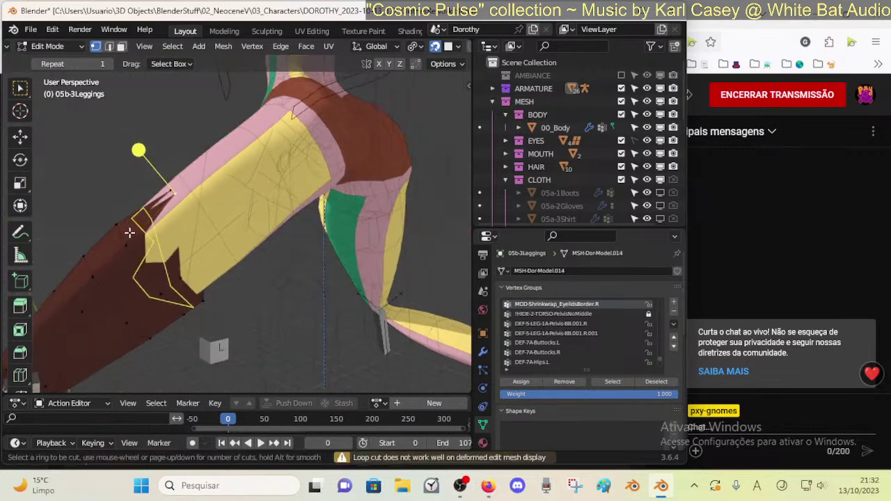
{"action": "left_click", "coordinate": [130, 233]}
{"action": "left_click", "coordinate": [131, 235]}
{"action": "key", "text": "ctrl+z"}
{"action": "middle_click_drag", "start_coordinate": [134, 241], "coordinate": [325, 233]}
{"action": "key", "text": "ctrl+r"}
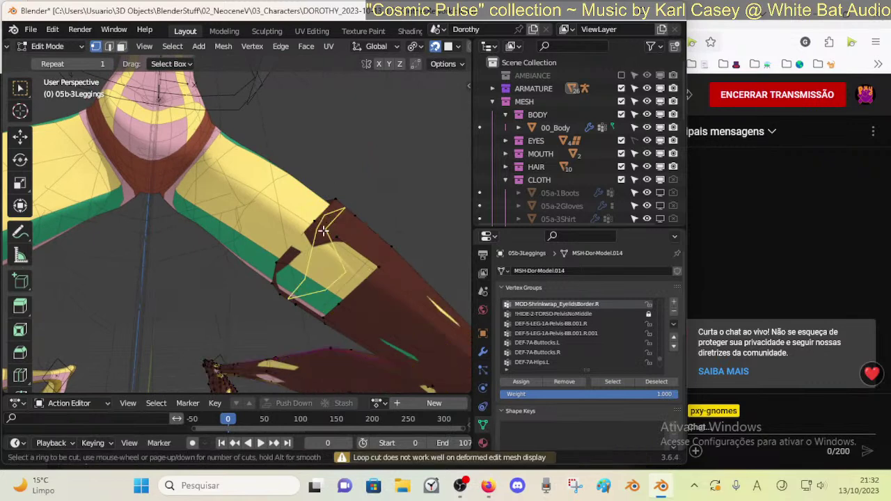
{"action": "right_click", "coordinate": [323, 231]}
- Turn on X-ray and undo the recent series of vertex edits at the raised outer point of the leggings' upper edge
{"action": "key", "text": "alt+z"}
{"action": "middle_click_drag", "start_coordinate": [338, 239], "coordinate": [361, 289]}
{"action": "left_click", "coordinate": [332, 239]}
{"action": "key", "text": "Tab"}
{"action": "key", "text": "Tab"}
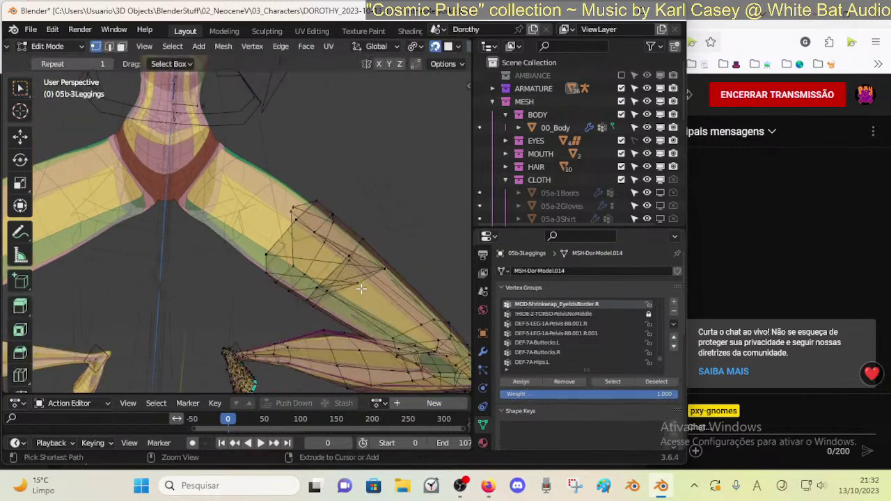
{"action": "key", "text": "ctrl+z"}
{"action": "key", "text": "ctrl+z"}
{"action": "key", "text": "ctrl+z"}
{"action": "key", "text": "ctrl+z"}
{"action": "key", "text": "ctrl+z"}
{"action": "key", "text": "ctrl+z"}
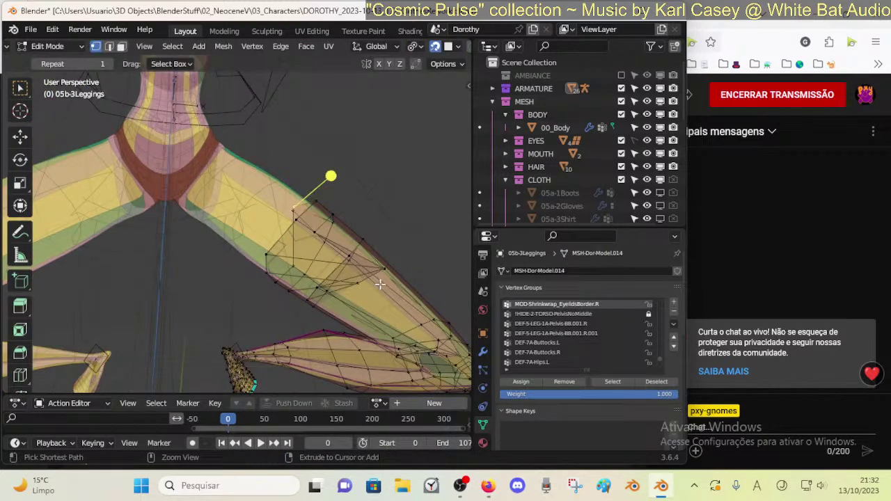
{"action": "key", "text": "ctrl+z"}
{"action": "key", "text": "ctrl+z"}
{"action": "key", "text": "ctrl+z"}
{"action": "key", "text": "ctrl+z"}
{"action": "key", "text": "ctrl+z"}
{"action": "key", "text": "ctrl+z"}
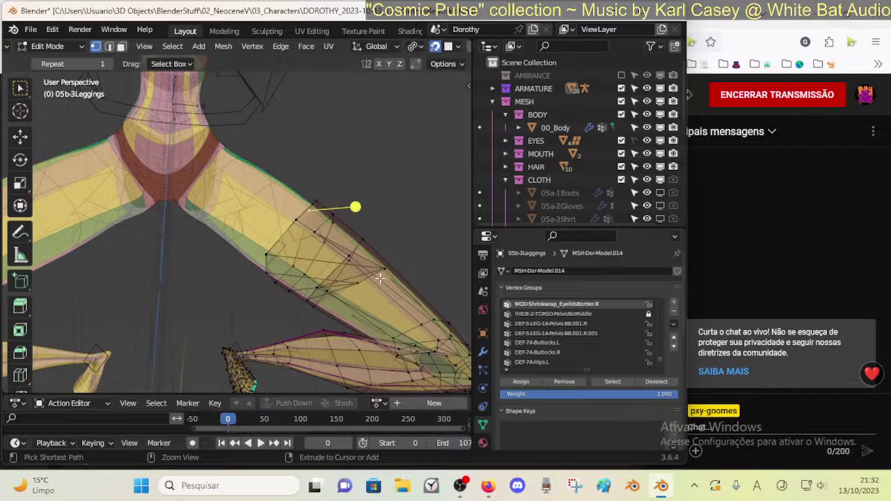
- Add a loop cut around the thigh just below the leggings' upper edge and slide it close to that edge
{"action": "left_click", "coordinate": [376, 278]}
{"action": "middle_click_drag", "start_coordinate": [376, 279], "coordinate": [175, 319]}
{"action": "key", "text": "ctrl+r"}
{"action": "left_click", "coordinate": [201, 291]}
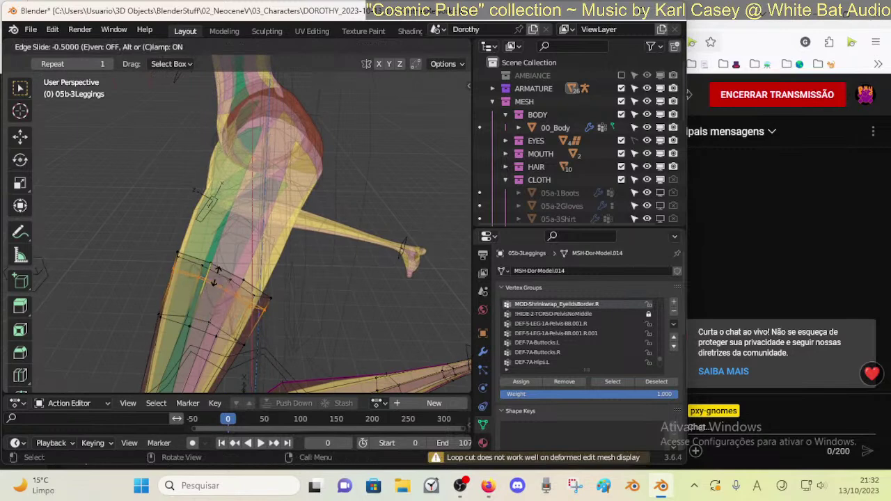
{"action": "left_click", "coordinate": [213, 275]}
{"action": "middle_click_drag", "start_coordinate": [213, 275], "coordinate": [216, 259]}
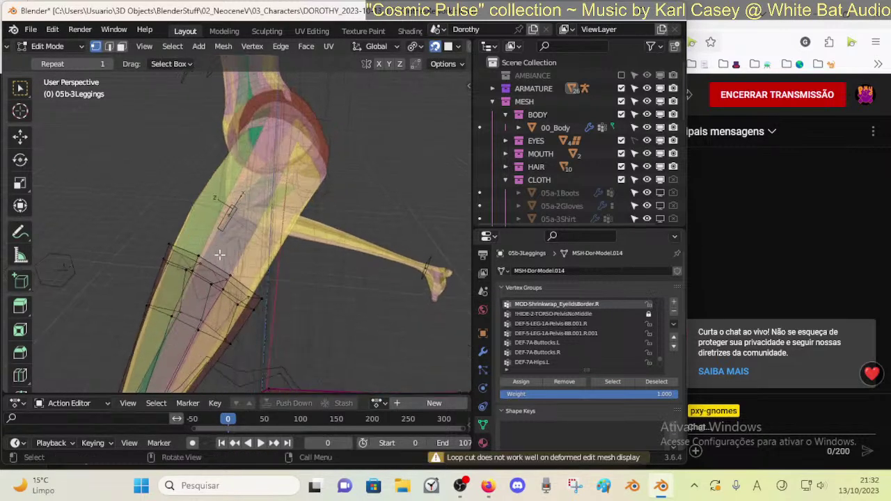
- Turn off X-ray and try raising two neighbouring vertices of the leggings' upper edge along the outer thigh
{"action": "key", "text": "alt+z"}
{"action": "key", "text": "g"}
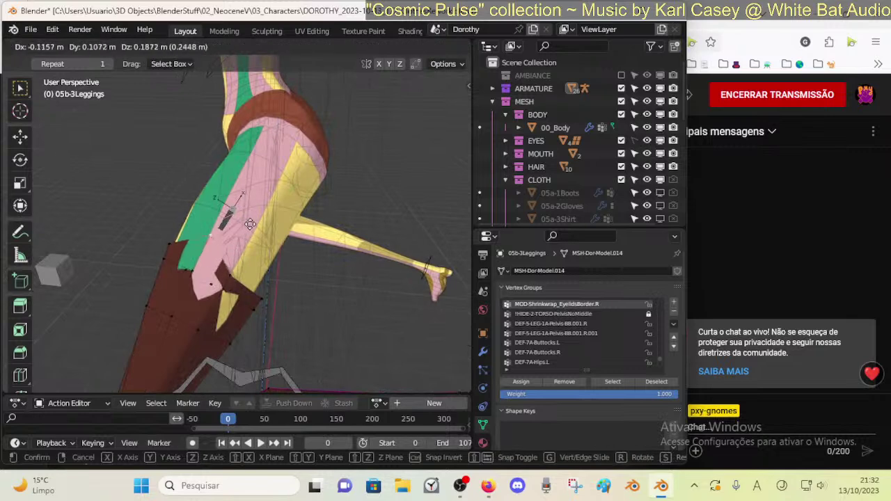
{"action": "left_click", "coordinate": [255, 224]}
{"action": "key", "text": "g"}
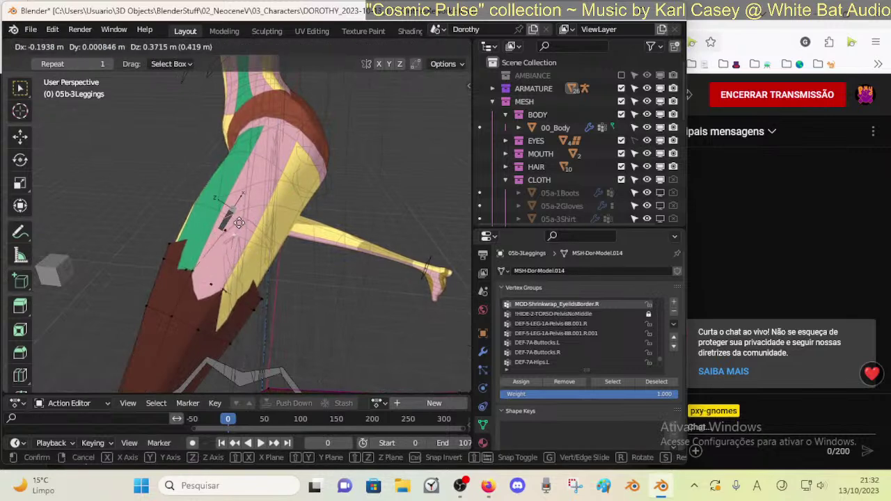
{"action": "left_click", "coordinate": [240, 221]}
{"action": "scroll", "coordinate": [431, 49], "scroll_direction": "down", "scroll_amount": 2}
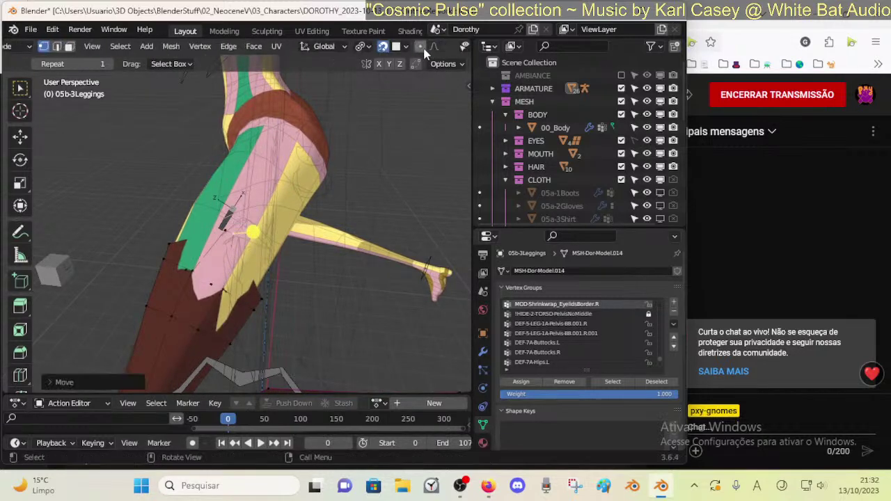
- Turn X-ray back on and undo the two vertex moves on the leggings' upper edge
{"action": "key", "text": "alt+z"}
{"action": "mouse_move", "coordinate": [226, 314]}
{"action": "middle_mouse_down"}
{"action": "mouse_move", "coordinate": [255, 320]}
{"action": "mouse_move", "coordinate": [238, 314]}
{"action": "middle_mouse_up"}
{"action": "key", "text": "ctrl+z"}
{"action": "key", "text": "ctrl+z"}
{"action": "key", "text": "ctrl+z"}
{"action": "key", "text": "ctrl+z"}
{"action": "key", "text": "ctrl+z"}
{"action": "key", "text": "ctrl+z"}
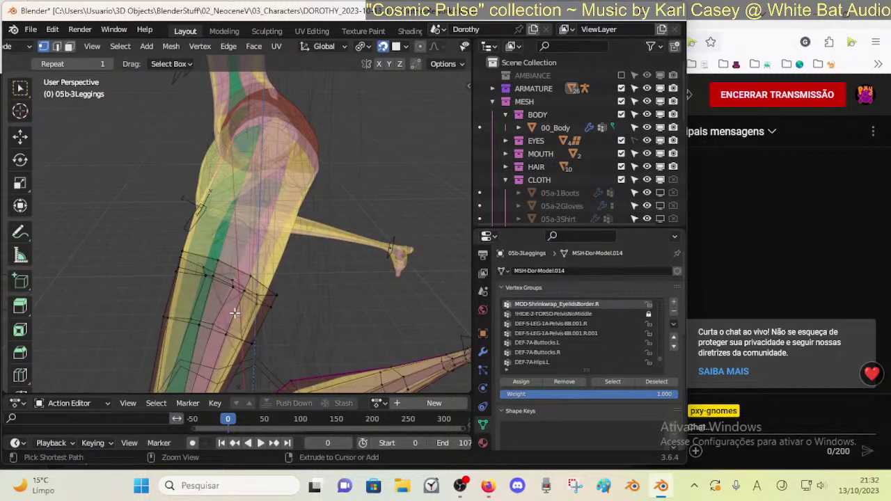
- Move two neighbouring vertices near the leggings' upper edge up the outer thigh to form a pointed peak
{"action": "key", "text": "g"}
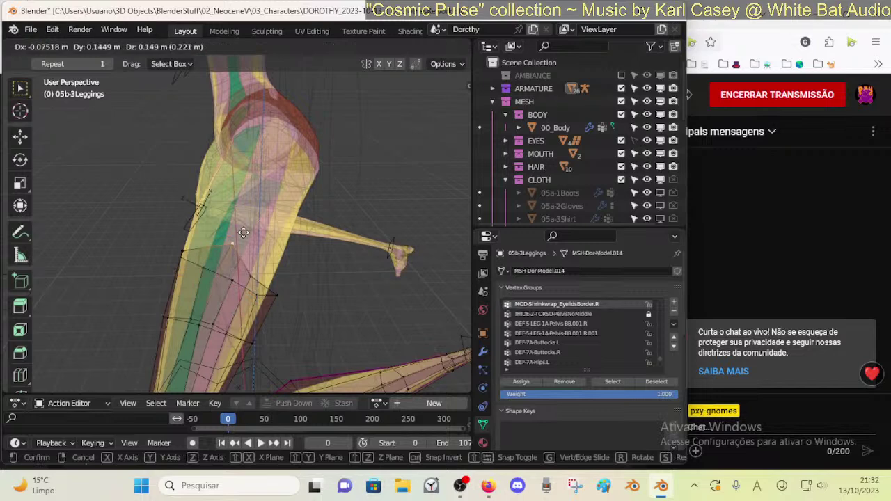
{"action": "left_click", "coordinate": [253, 220]}
{"action": "key", "text": "g"}
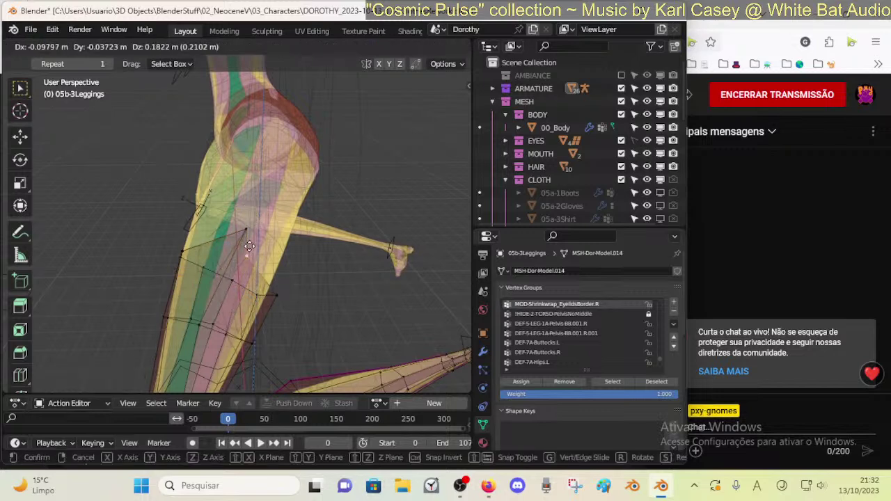
{"action": "left_click", "coordinate": [255, 222]}
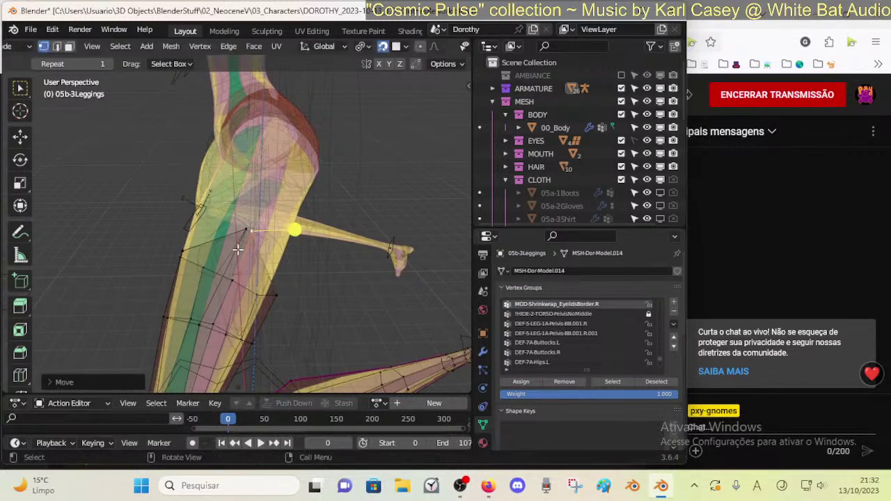
- Inspect the leggings' new peak against the body from several angles in Object Mode with X-ray off
{"action": "middle_click_drag", "start_coordinate": [254, 223], "coordinate": [299, 297]}
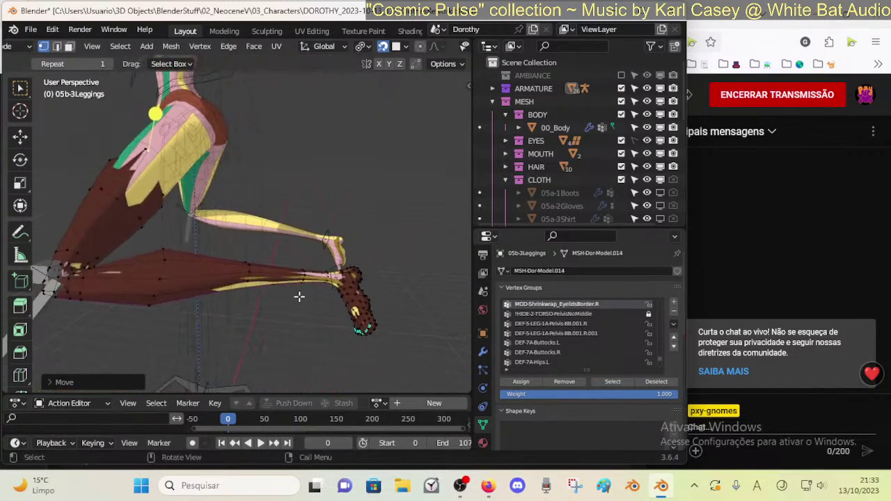
{"action": "key", "text": "Tab"}
{"action": "middle_click_drag", "start_coordinate": [293, 267], "coordinate": [249, 272]}
{"action": "key", "text": "Tab"}
{"action": "key", "text": "Tab"}
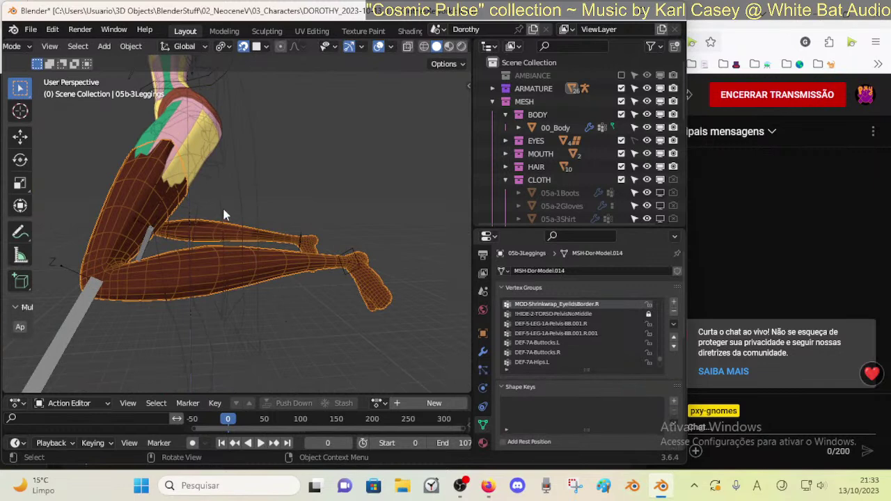
{"action": "middle_click_drag", "start_coordinate": [236, 242], "coordinate": [290, 262]}
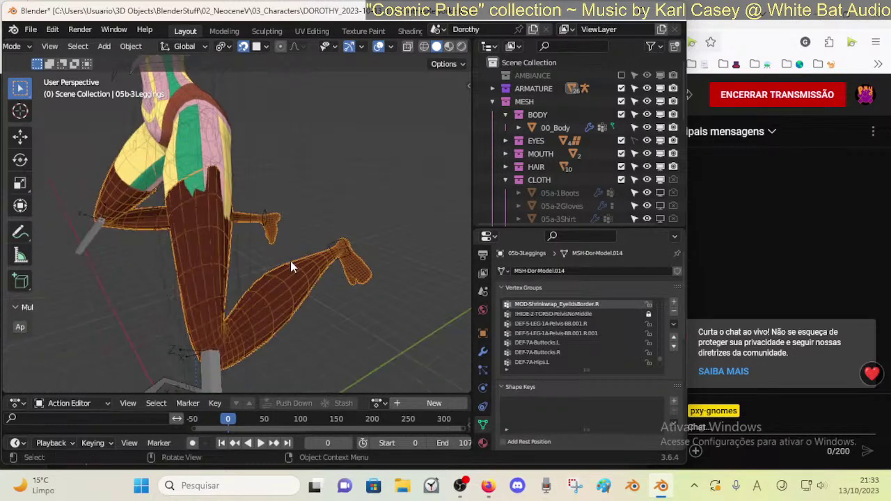
{"action": "scroll", "coordinate": [290, 264], "scroll_direction": "up", "scroll_amount": 4}
{"action": "middle_click_drag", "start_coordinate": [212, 214], "coordinate": [227, 259]}
{"action": "scroll", "coordinate": [277, 259], "scroll_direction": "down", "scroll_amount": 2}
{"action": "key", "text": "Tab"}
{"action": "key", "text": "Tab"}
- Open the leggings' modifier stack, collapse the Mask : BootsForLeggings settings, and switch its viewport display on and off for comparison
{"action": "left_click", "coordinate": [483, 353]}
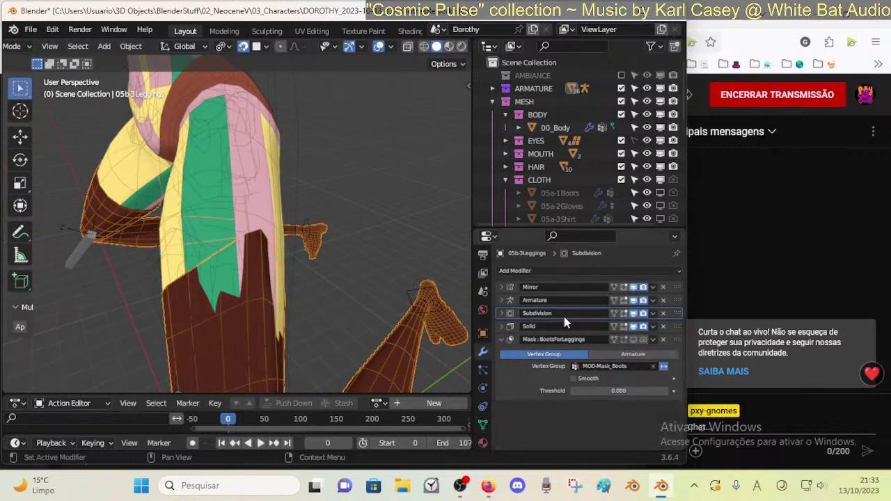
{"action": "left_click", "coordinate": [499, 338]}
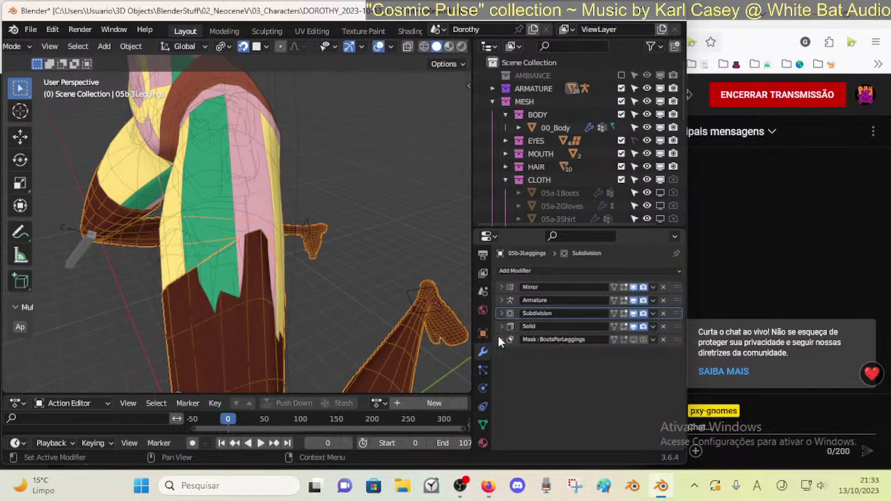
{"action": "left_click", "coordinate": [633, 340]}
{"action": "left_click", "coordinate": [634, 340]}
{"action": "left_click", "coordinate": [633, 340]}
{"action": "left_click", "coordinate": [634, 340]}
- Check the leggings' Solid modifier settings and compare the whole legs with the BootsForLeggings mask shown and hidden
{"action": "left_click", "coordinate": [501, 327]}
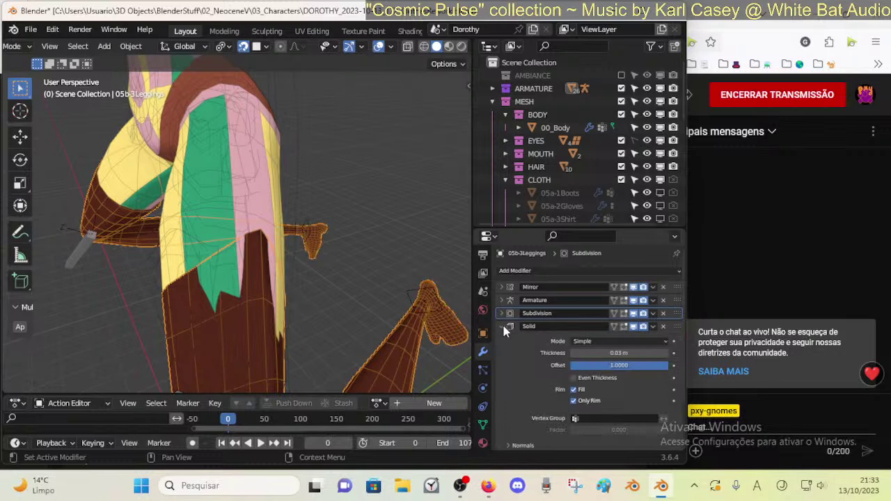
{"action": "left_click", "coordinate": [503, 326]}
{"action": "scroll", "coordinate": [374, 278], "scroll_direction": "down", "scroll_amount": 3}
{"action": "middle_click_drag", "start_coordinate": [374, 278], "coordinate": [340, 280]}
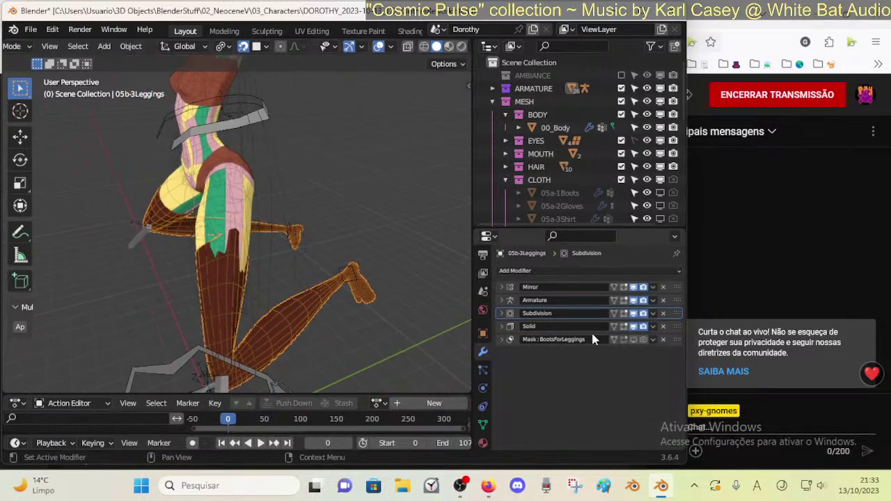
{"action": "left_click", "coordinate": [633, 340]}
{"action": "left_click", "coordinate": [634, 341]}
{"action": "left_click", "coordinate": [635, 340]}
{"action": "left_click", "coordinate": [635, 341]}
- Hide the leggings temporarily and select 00_Body to review its modifier stack down to the masks
{"action": "left_click", "coordinate": [238, 188]}
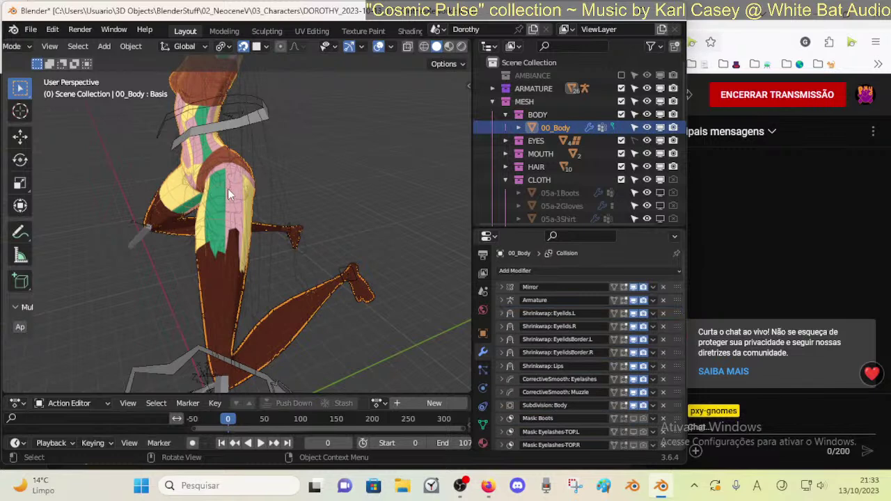
{"action": "scroll", "coordinate": [614, 424], "scroll_direction": "down", "scroll_amount": 3}
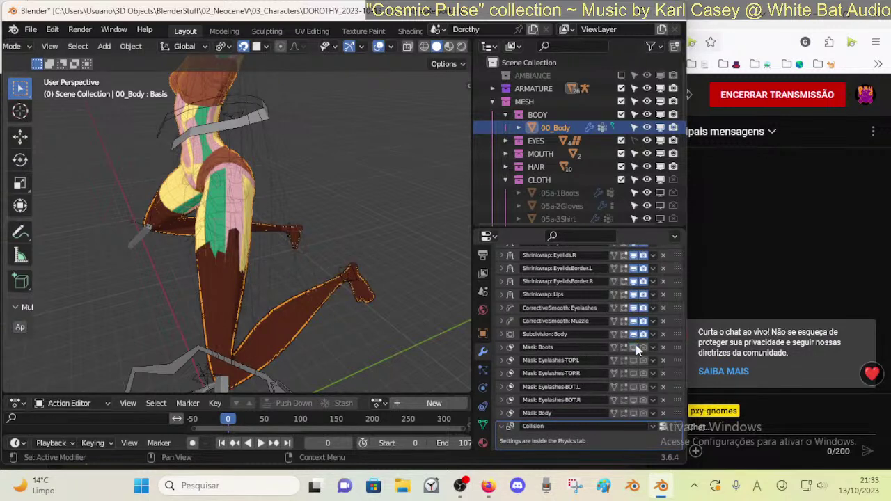
{"action": "left_click", "coordinate": [316, 313]}
{"action": "key", "text": "h"}
{"action": "left_click", "coordinate": [320, 298]}
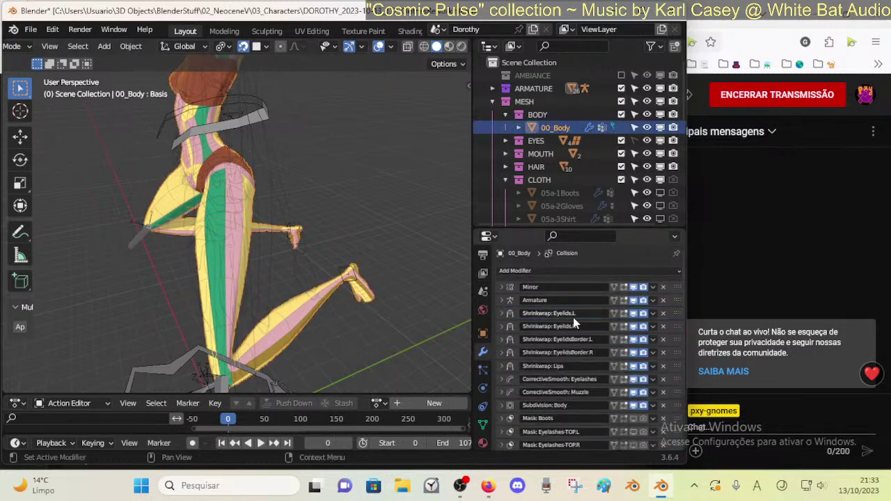
{"action": "scroll", "coordinate": [633, 369], "scroll_direction": "down", "scroll_amount": 5}
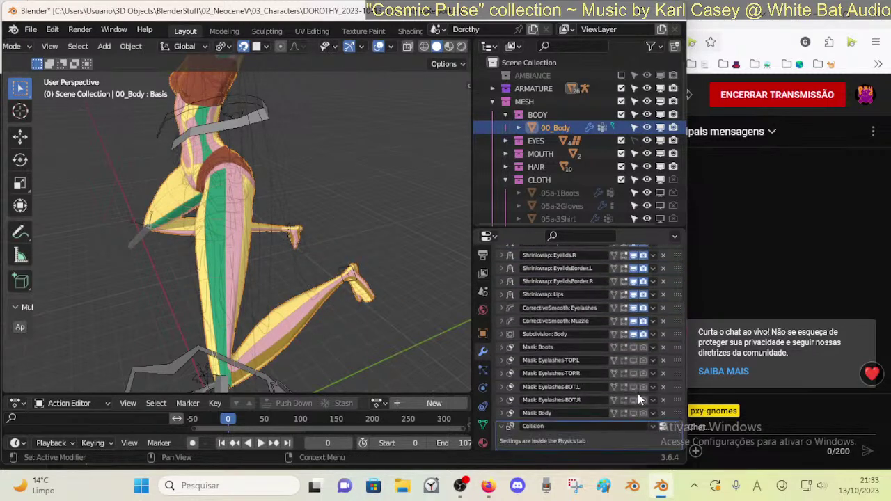
- Switch the body's Mask: Boots modifier on and off in the viewport and check which vertex group it uses
{"action": "left_click", "coordinate": [633, 346]}
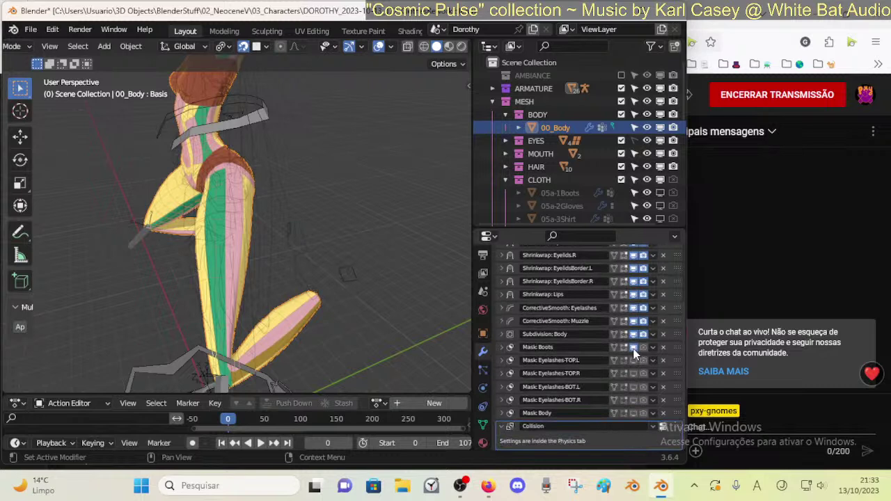
{"action": "left_click", "coordinate": [633, 348]}
{"action": "left_click", "coordinate": [633, 348]}
{"action": "left_click", "coordinate": [633, 347]}
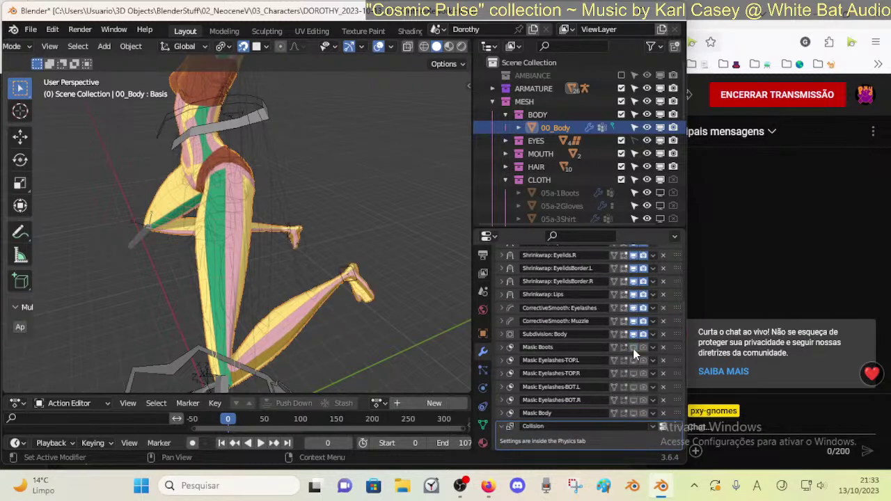
{"action": "left_click", "coordinate": [632, 348]}
{"action": "left_click", "coordinate": [633, 347]}
{"action": "left_click", "coordinate": [633, 347]}
{"action": "left_click", "coordinate": [633, 347]}
{"action": "left_click", "coordinate": [633, 348]}
{"action": "left_click", "coordinate": [633, 348]}
{"action": "left_click", "coordinate": [633, 347]}
{"action": "left_click", "coordinate": [633, 348]}
{"action": "left_click", "coordinate": [633, 348]}
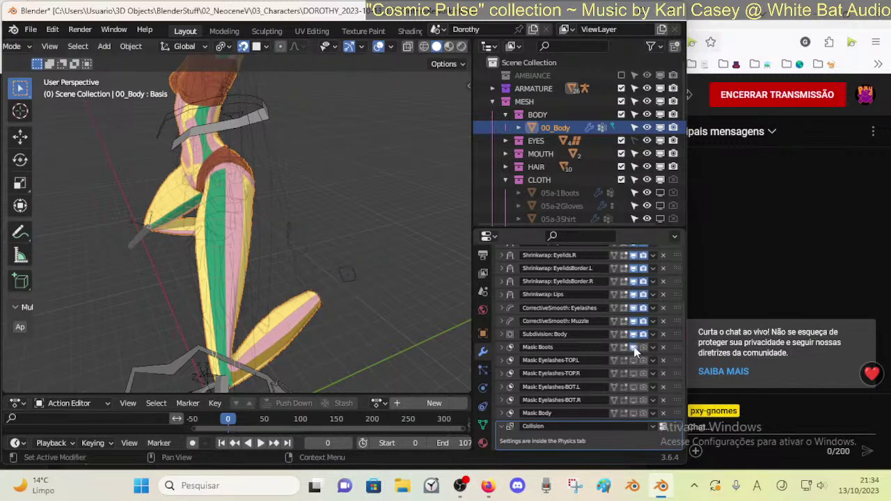
{"action": "left_click", "coordinate": [632, 347]}
{"action": "left_click", "coordinate": [501, 348]}
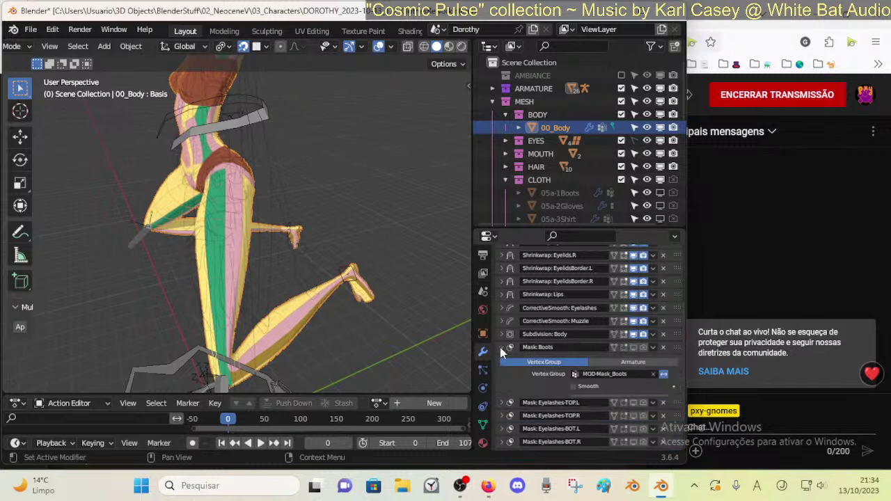
{"action": "left_click", "coordinate": [501, 347]}
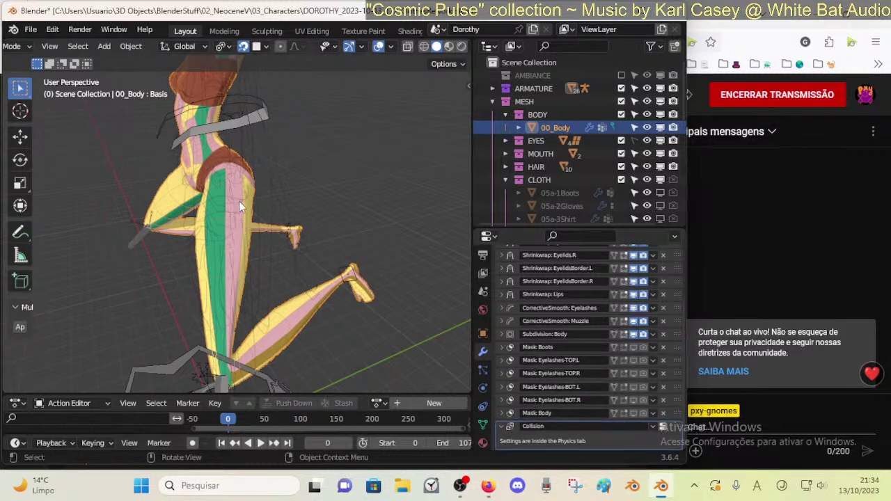
- Show and select the leggings again, test their BootsForLeggings mask, and check its vertex group
{"action": "left_click", "coordinate": [286, 265]}
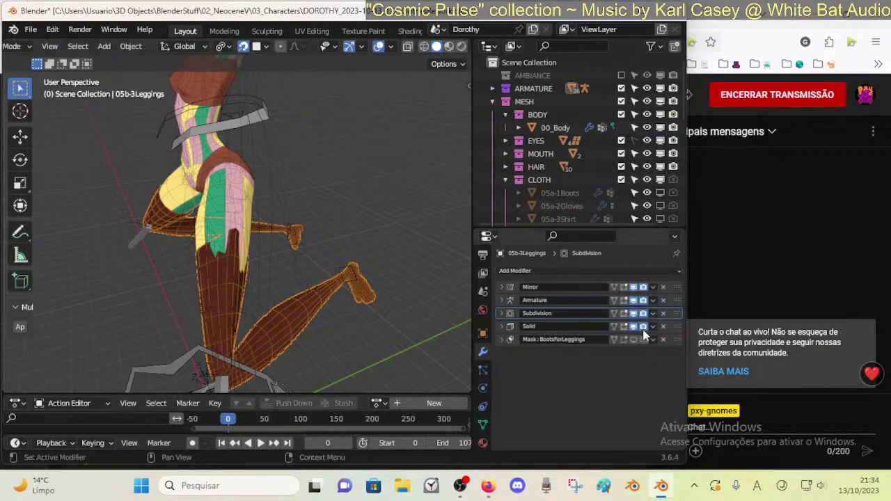
{"action": "left_click", "coordinate": [634, 340]}
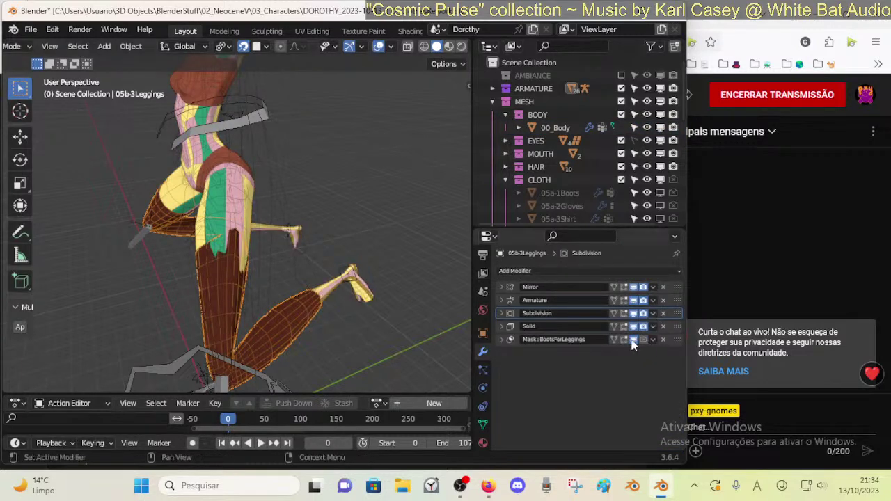
{"action": "left_click", "coordinate": [501, 339]}
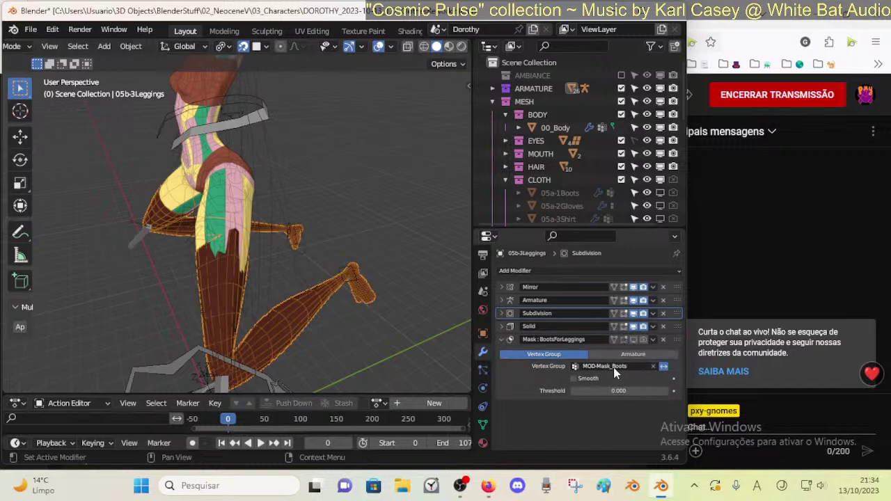
{"action": "left_click", "coordinate": [502, 341]}
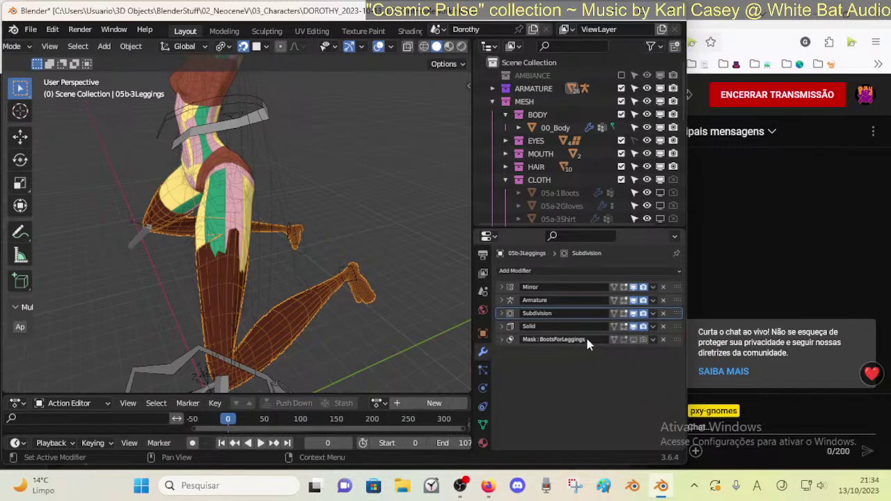
- Compare the lower legs with the leggings' BootsForLeggings mask on and off, leave it off, and view the leggings from the front
{"action": "left_click", "coordinate": [637, 341]}
{"action": "left_click", "coordinate": [638, 341]}
{"action": "left_click", "coordinate": [638, 341]}
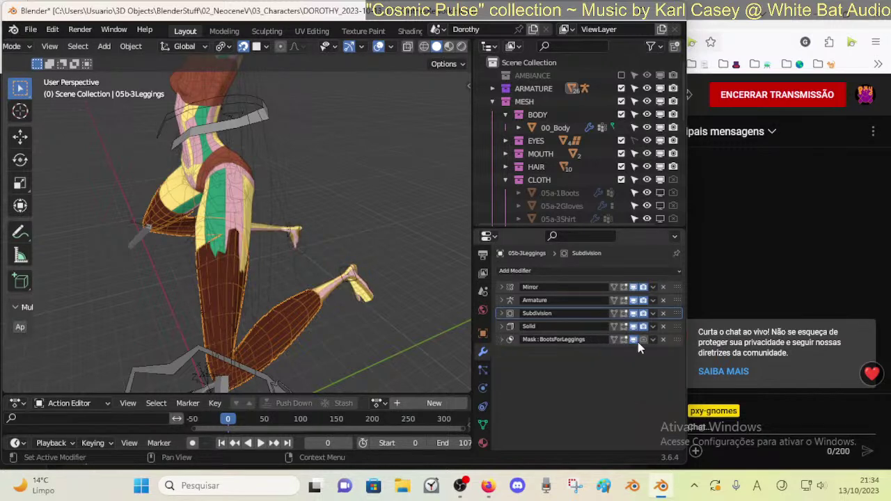
{"action": "left_click", "coordinate": [638, 341]}
{"action": "left_click", "coordinate": [637, 342]}
{"action": "left_click", "coordinate": [638, 342]}
{"action": "middle_click_drag", "start_coordinate": [281, 241], "coordinate": [368, 239]}
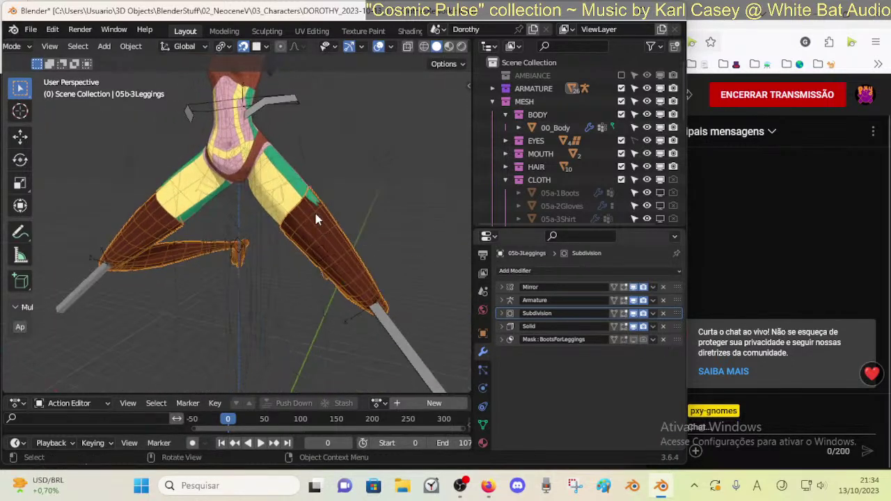
- Select the leggings, switch their BootsForLeggings mask on and off in the viewport, and check the modifier's settings
{"action": "left_click", "coordinate": [270, 176]}
{"action": "left_click", "coordinate": [322, 249]}
{"action": "middle_click_drag", "start_coordinate": [318, 252], "coordinate": [270, 255]}
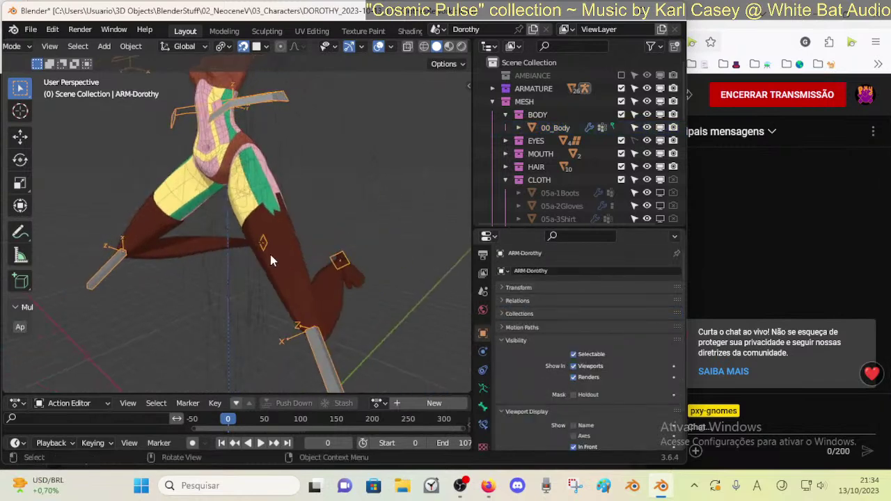
{"action": "left_click", "coordinate": [294, 251]}
{"action": "left_click", "coordinate": [635, 340]}
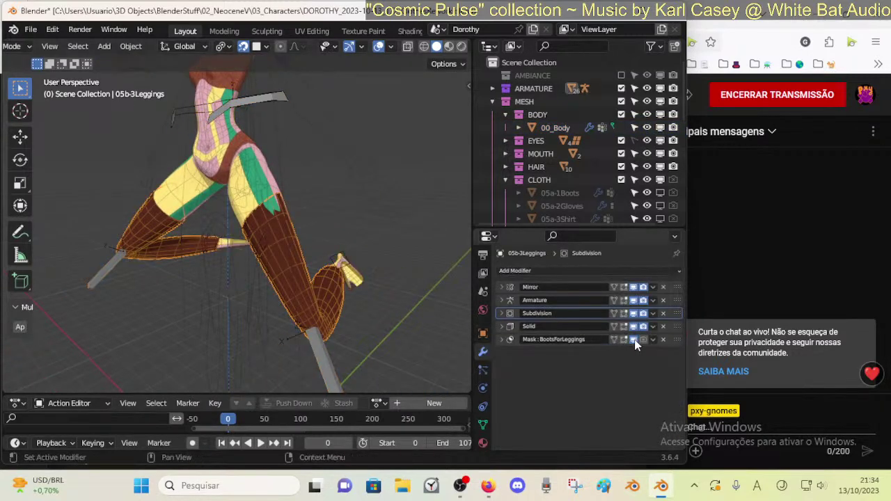
{"action": "left_click", "coordinate": [634, 341]}
{"action": "left_click", "coordinate": [502, 339]}
{"action": "left_click", "coordinate": [501, 339]}
- Browse the leggings' vertex groups down to the end of the list and save the file
{"action": "middle_click_drag", "start_coordinate": [321, 264], "coordinate": [396, 293]}
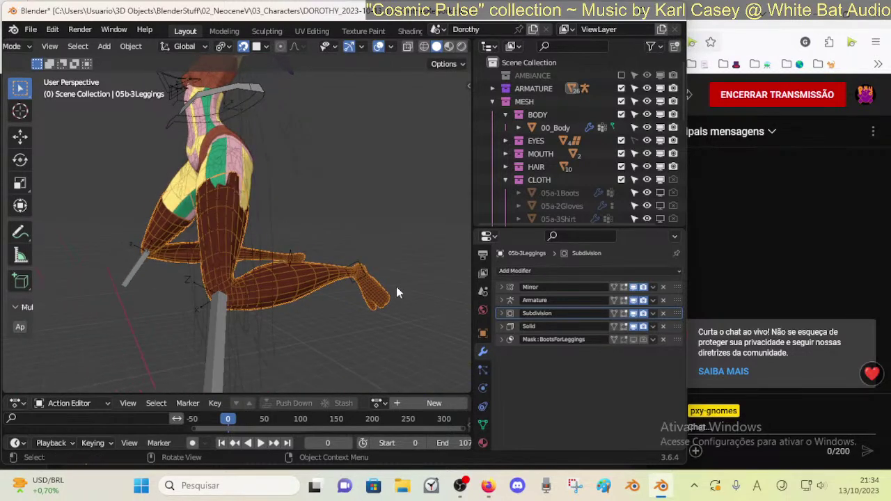
{"action": "left_click", "coordinate": [484, 424]}
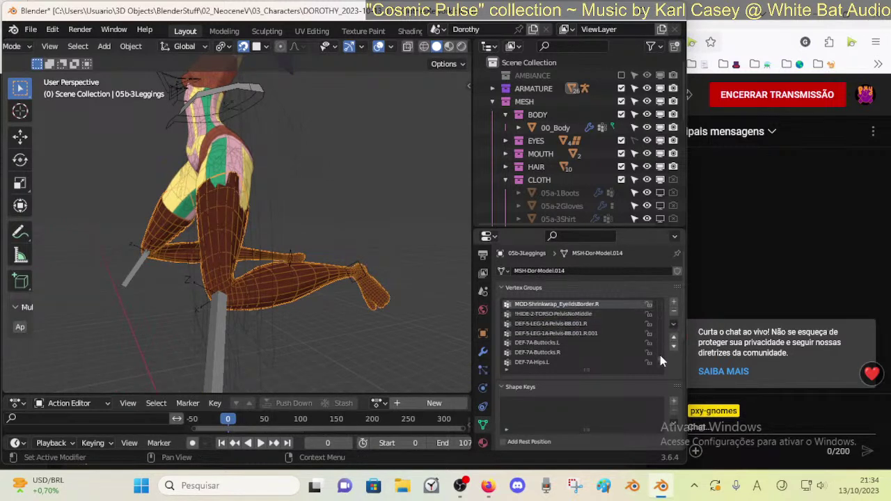
{"action": "scroll", "coordinate": [660, 355], "scroll_direction": "down", "scroll_amount": 5}
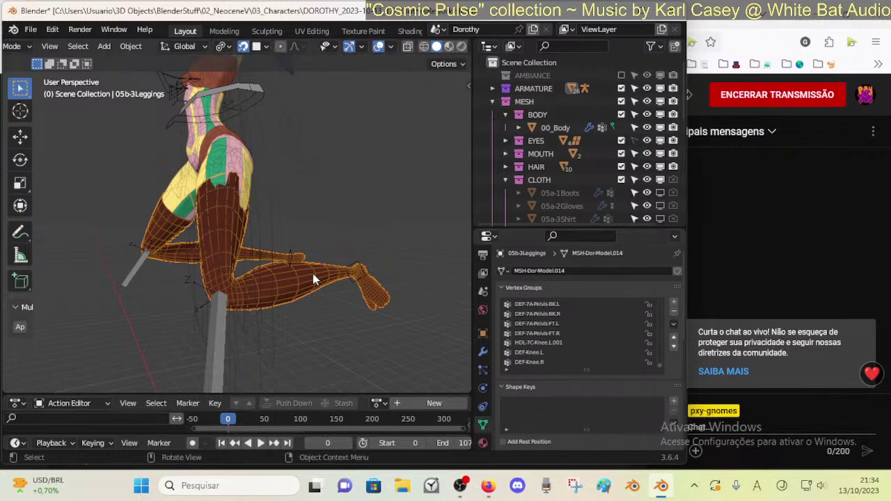
{"action": "key", "text": "ctrl+s"}
{"action": "scroll", "coordinate": [277, 258], "scroll_direction": "down", "scroll_amount": 2}
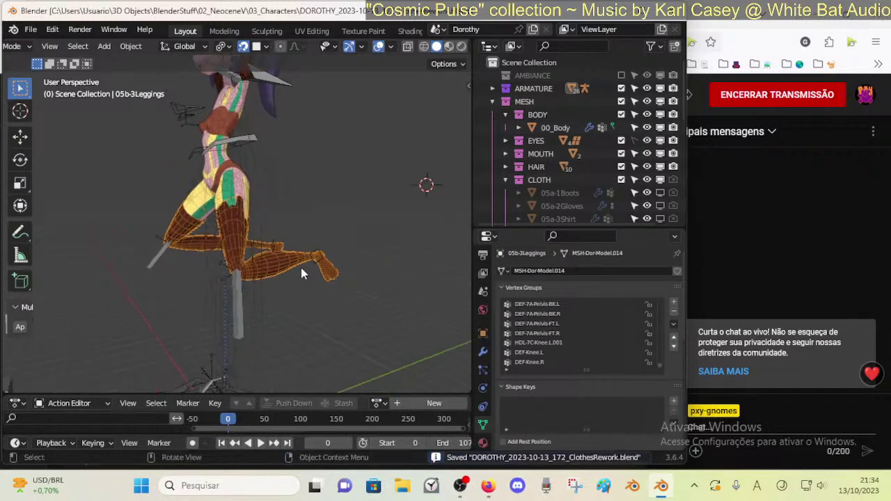
{"action": "scroll", "coordinate": [301, 269], "scroll_direction": "up", "scroll_amount": 2}
{"action": "middle_click_drag", "start_coordinate": [301, 269], "coordinate": [363, 270]}
- Check the body's vertex groups against the leggings' and inspect the leggings' mesh along the outer thigh
{"action": "left_click", "coordinate": [281, 174]}
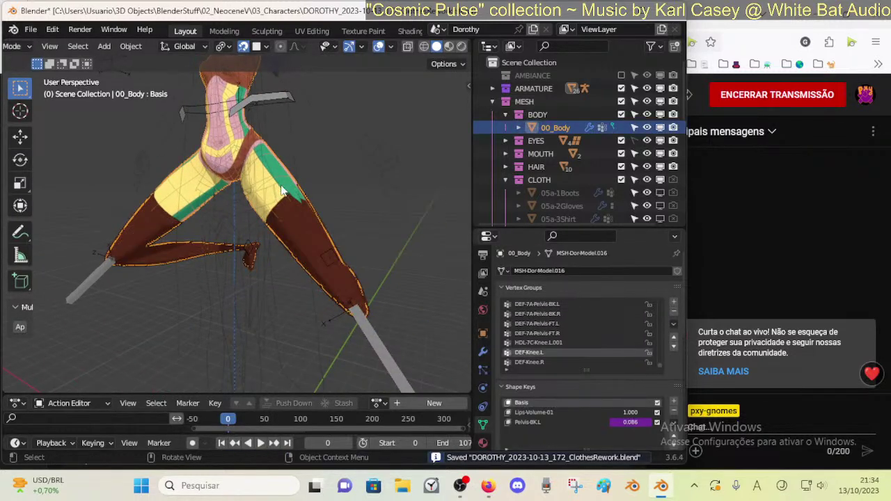
{"action": "left_click", "coordinate": [346, 256]}
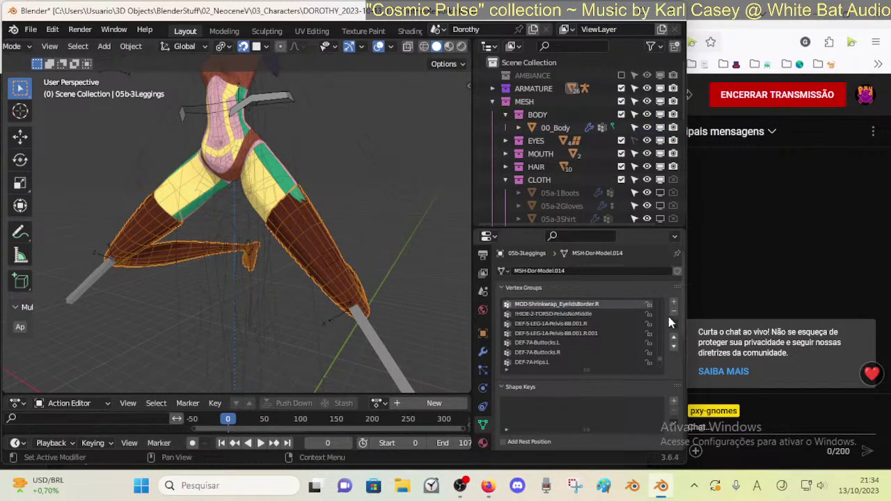
{"action": "key", "text": "Tab"}
{"action": "middle_click_drag", "start_coordinate": [335, 227], "coordinate": [240, 277]}
{"action": "key", "text": "Tab"}
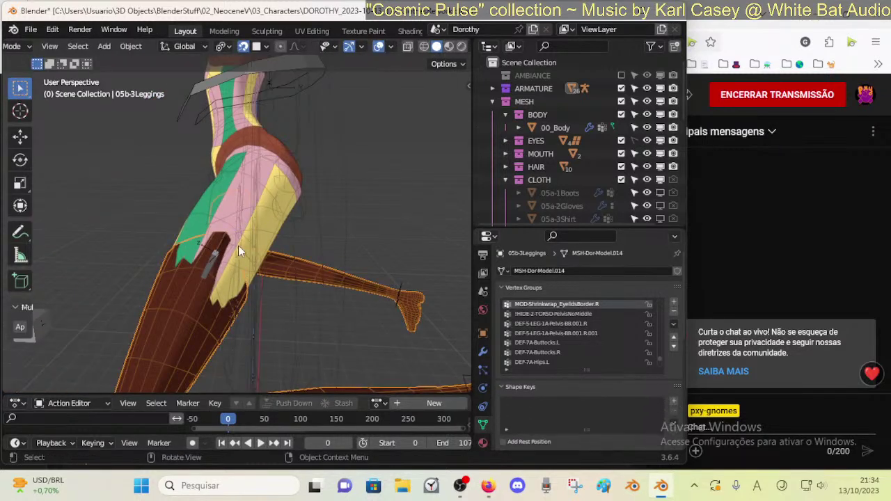
- Edit the leggings mesh and nudge the two vertices at the pointed tip of the upper edge on the outer thigh
{"action": "key", "text": "Tab"}
{"action": "left_click", "coordinate": [222, 228]}
{"action": "key", "text": "g"}
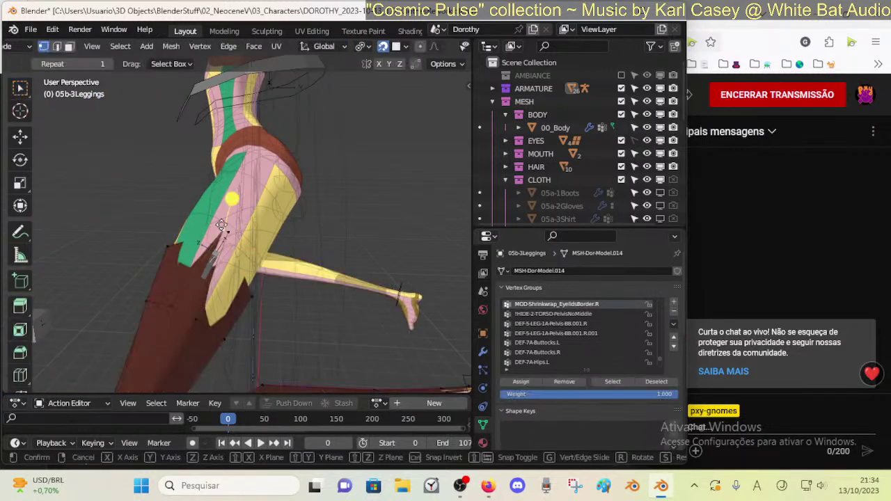
{"action": "left_click", "coordinate": [220, 229]}
{"action": "left_click", "coordinate": [227, 231]}
{"action": "key", "text": "g"}
{"action": "left_click", "coordinate": [226, 230]}
- Try to add a loop cut just below the leggings' upper edge and undo it
{"action": "left_click", "coordinate": [199, 259]}
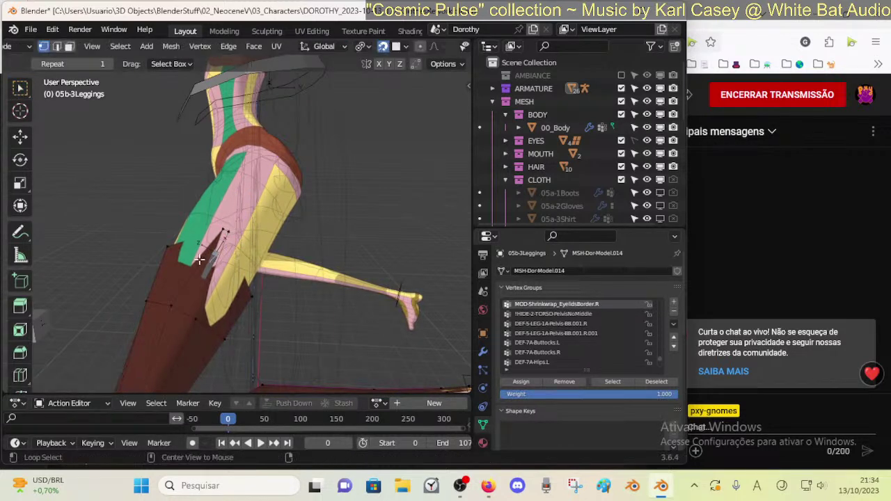
{"action": "key", "text": "ctrl+r"}
{"action": "left_click_drag", "start_coordinate": [195, 260], "coordinate": [208, 237]}
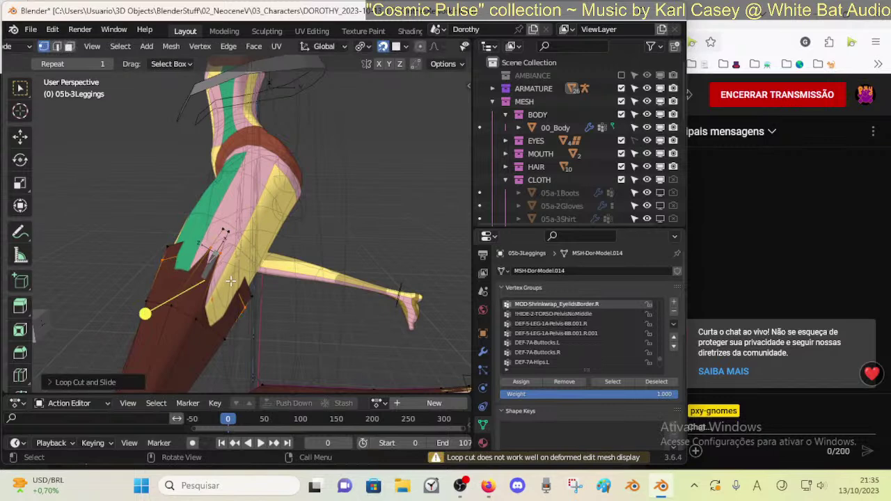
{"action": "mouse_move", "coordinate": [231, 281]}
{"action": "middle_mouse_down"}
{"action": "mouse_move", "coordinate": [164, 268]}
{"action": "mouse_move", "coordinate": [215, 279]}
{"action": "middle_mouse_up"}
{"action": "key", "text": "ctrl+z"}
{"action": "key", "text": "ctrl+r"}
{"action": "right_click", "coordinate": [145, 295]}
- Save the file from object mode with X-ray on, and reopen the leggings mesh for editing
{"action": "key", "text": "Tab"}
{"action": "scroll", "coordinate": [207, 284], "scroll_direction": "down", "scroll_amount": 3}
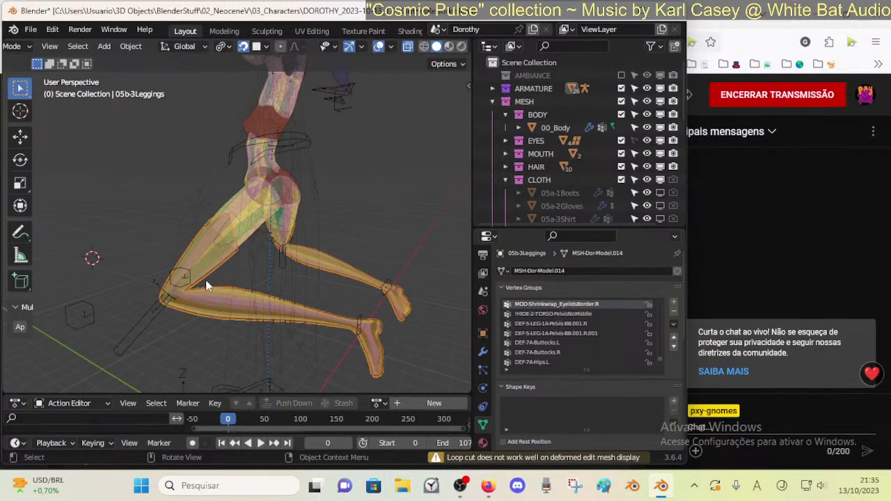
{"action": "left_click", "coordinate": [146, 320]}
{"action": "scroll", "coordinate": [146, 320], "scroll_direction": "up", "scroll_amount": 5}
{"action": "key", "text": "ctrl+s"}
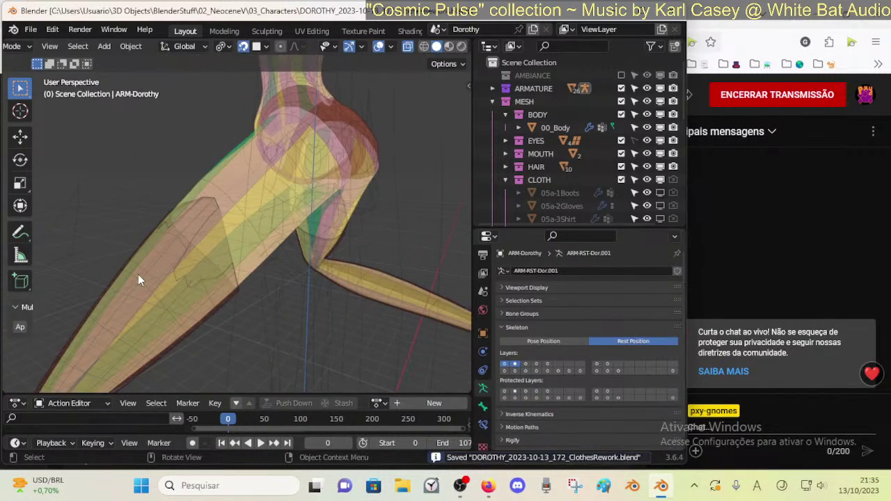
{"action": "left_click", "coordinate": [200, 265]}
{"action": "key", "text": "Tab"}
{"action": "middle_click_drag", "start_coordinate": [184, 275], "coordinate": [223, 294]}
- Try placing loop cuts around the leggings' top thigh section, sliding the first towards the upper edge
{"action": "key", "text": "ctrl+r"}
{"action": "left_click", "coordinate": [218, 262]}
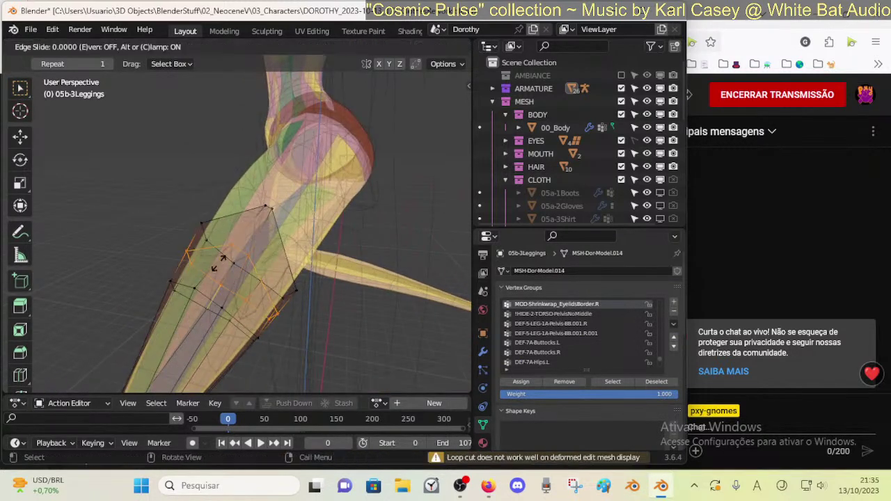
{"action": "left_click_drag", "start_coordinate": [218, 262], "coordinate": [238, 239]}
{"action": "left_click", "coordinate": [238, 238]}
{"action": "middle_click_drag", "start_coordinate": [233, 284], "coordinate": [133, 240]}
{"action": "key", "text": "ctrl+r"}
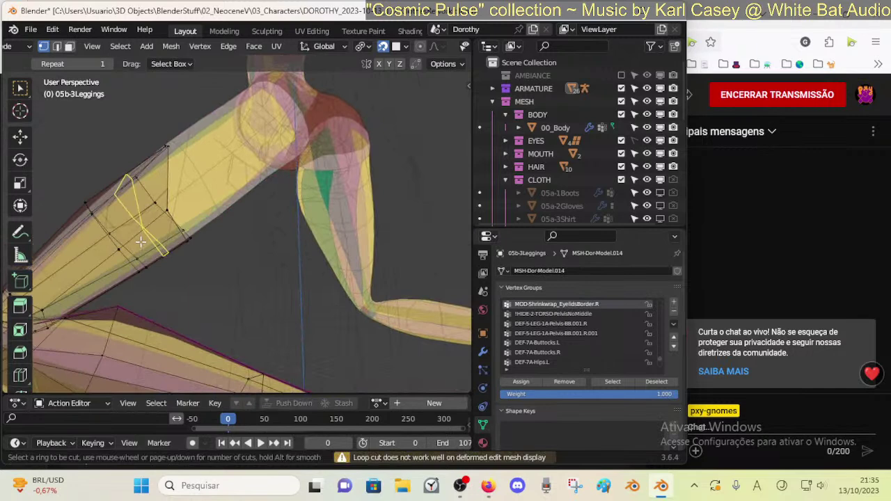
{"action": "left_click", "coordinate": [132, 241]}
{"action": "left_click", "coordinate": [136, 245]}
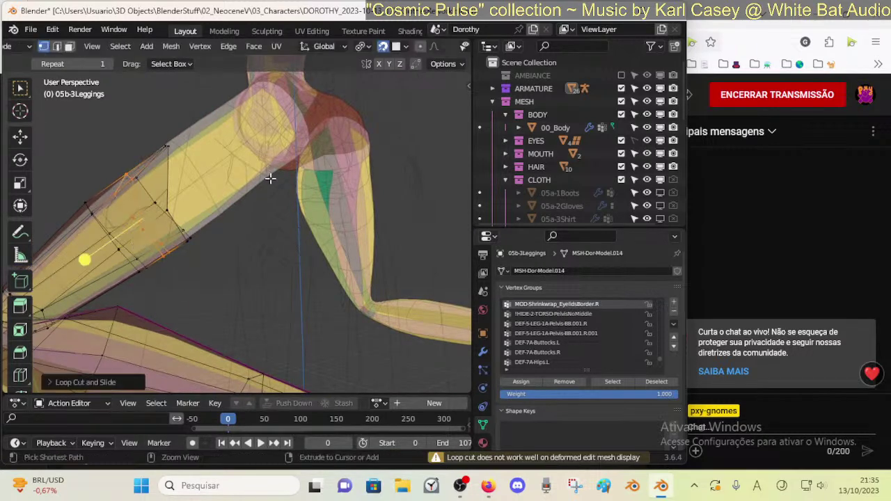
{"action": "middle_click_drag", "start_coordinate": [271, 174], "coordinate": [382, 67]}
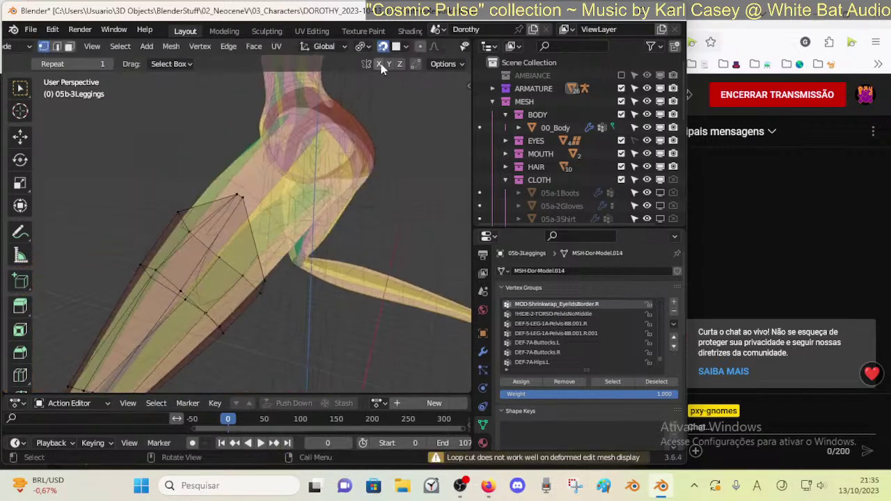
- Add a loop cut beneath the leggings' upper edge, slid about -0.48 towards it, and save the file
{"action": "key", "text": "ctrl+r"}
{"action": "left_click", "coordinate": [188, 246]}
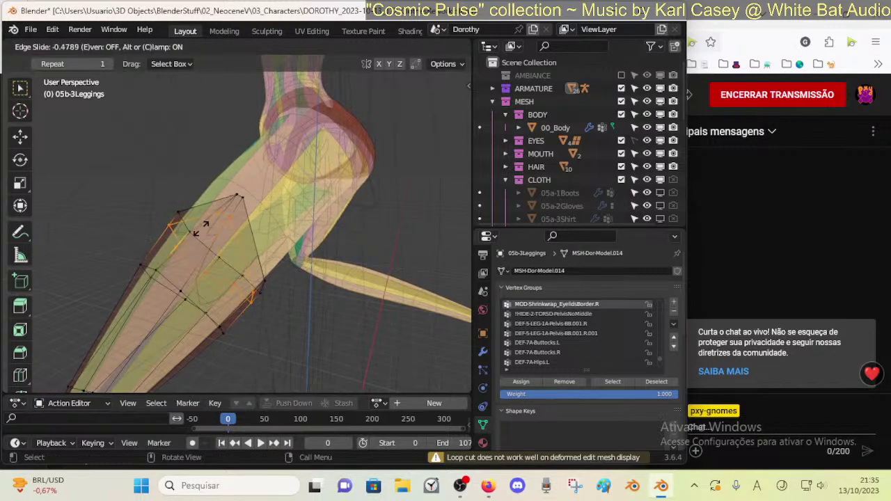
{"action": "left_click", "coordinate": [202, 225]}
{"action": "middle_click_drag", "start_coordinate": [202, 225], "coordinate": [293, 265]}
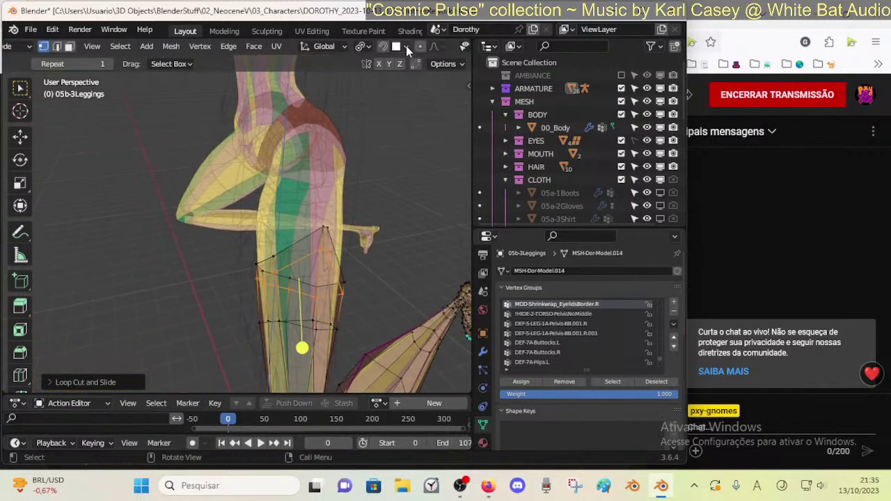
{"action": "left_click", "coordinate": [383, 46]}
{"action": "key", "text": "ctrl+s"}
{"action": "middle_click_drag", "start_coordinate": [358, 239], "coordinate": [309, 273]}
{"action": "left_click", "coordinate": [383, 47]}
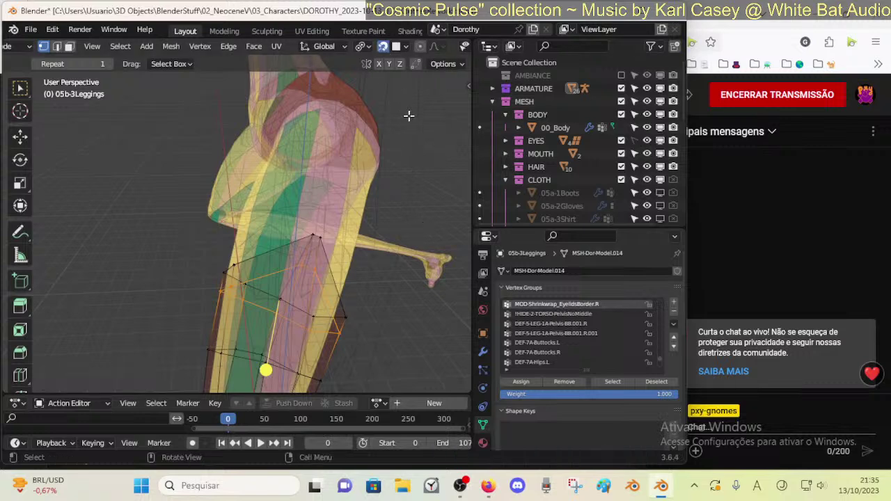
- Inspect the leggings' upper edge in object mode from the front and around the outer thigh
{"action": "middle_click_drag", "start_coordinate": [393, 207], "coordinate": [260, 232]}
{"action": "key", "text": "Tab"}
{"action": "middle_click_drag", "start_coordinate": [279, 265], "coordinate": [339, 222]}
{"action": "key", "text": "KP_1"}
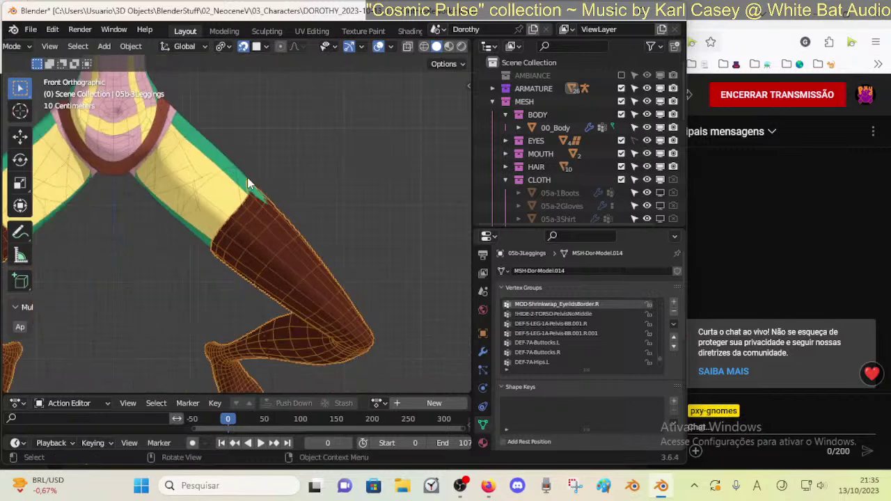
{"action": "middle_click_drag", "start_coordinate": [249, 183], "coordinate": [159, 281]}
- Inset the outer thigh face below the leggings' pointed tip by about 0.023 m
{"action": "key", "text": "Tab"}
{"action": "key", "text": "alt+z"}
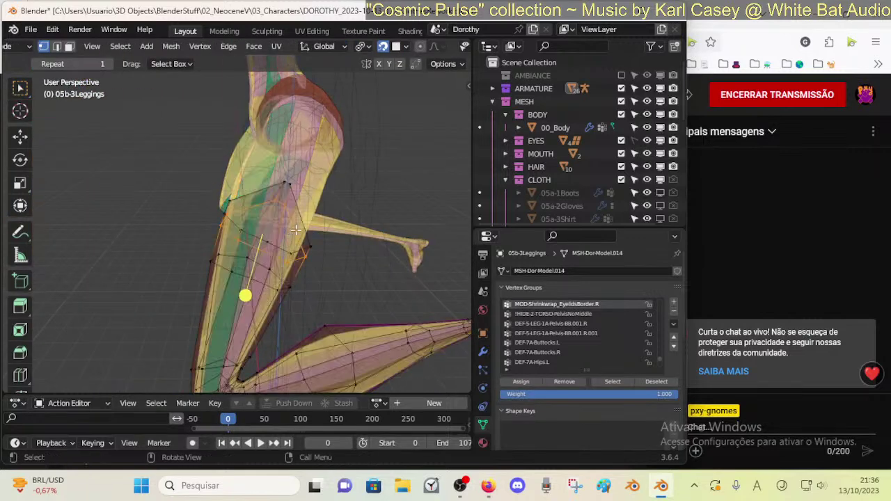
{"action": "middle_click_drag", "start_coordinate": [296, 230], "coordinate": [232, 247]}
{"action": "middle_click_drag", "start_coordinate": [200, 279], "coordinate": [213, 298]}
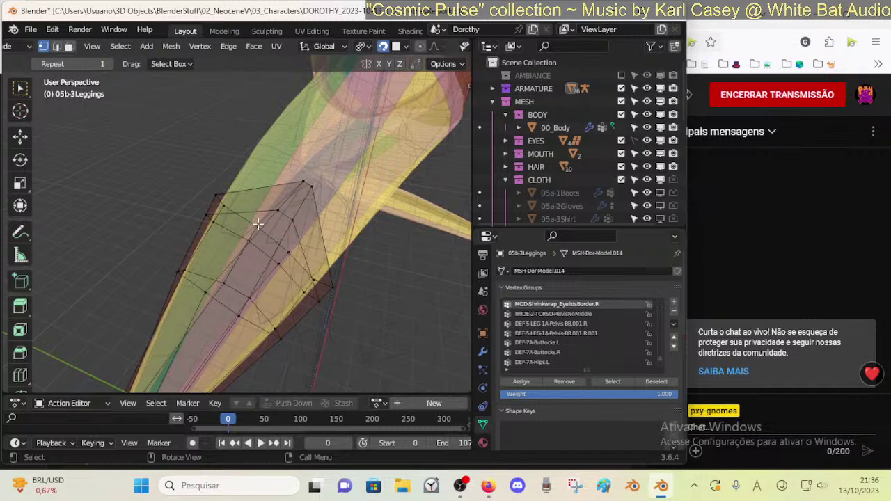
{"action": "mouse_move", "coordinate": [258, 223]}
{"action": "middle_mouse_down"}
{"action": "mouse_move", "coordinate": [285, 223]}
{"action": "mouse_move", "coordinate": [291, 234]}
{"action": "mouse_move", "coordinate": [254, 220]}
{"action": "mouse_move", "coordinate": [262, 202]}
{"action": "mouse_move", "coordinate": [286, 224]}
{"action": "middle_mouse_up"}
{"action": "scroll", "coordinate": [266, 229], "scroll_direction": "up", "scroll_amount": 1}
{"action": "key", "text": "3"}
{"action": "left_click", "coordinate": [263, 202]}
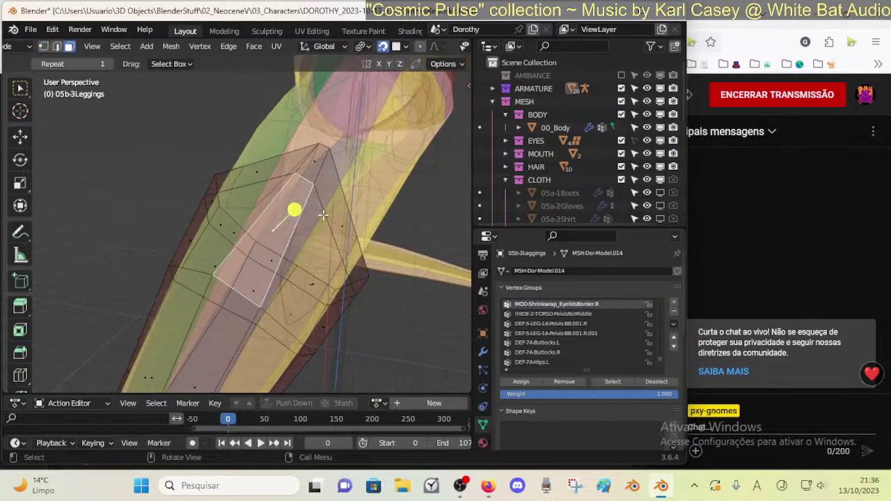
{"action": "key", "text": "i"}
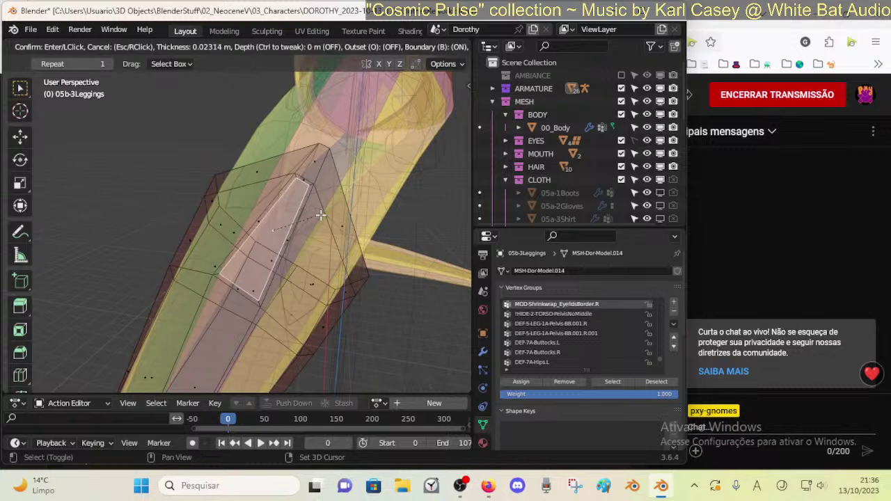
{"action": "left_click", "coordinate": [294, 209]}
- Slide the inset face's two lower vertices together at the middle of the edge below
{"action": "key", "text": "1"}
{"action": "left_click", "coordinate": [224, 275]}
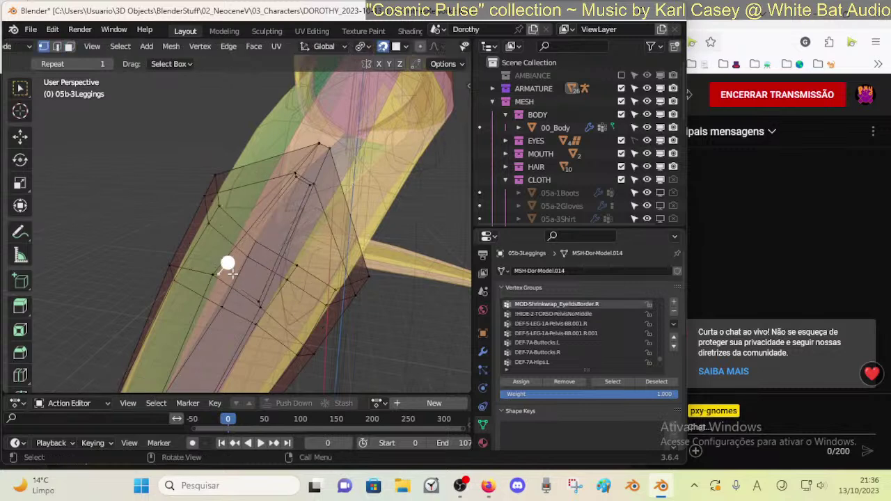
{"action": "key", "text": "shift+v"}
{"action": "left_click", "coordinate": [257, 286]}
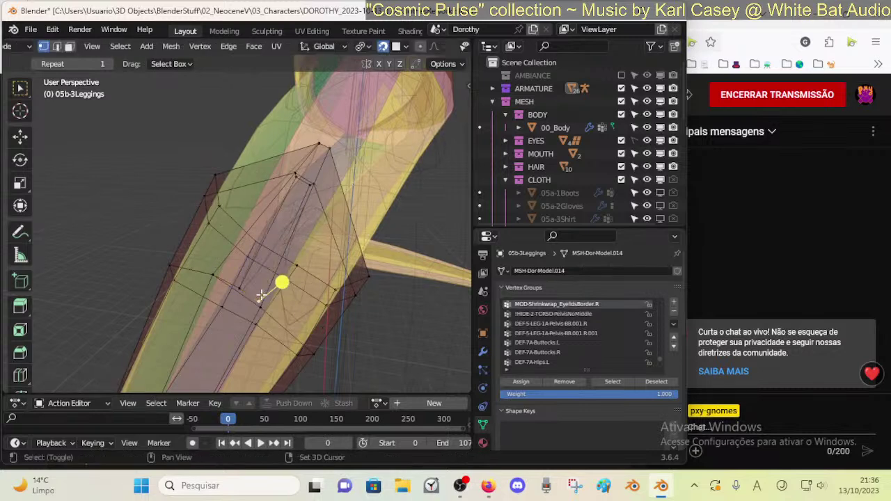
{"action": "key", "text": "shift+v"}
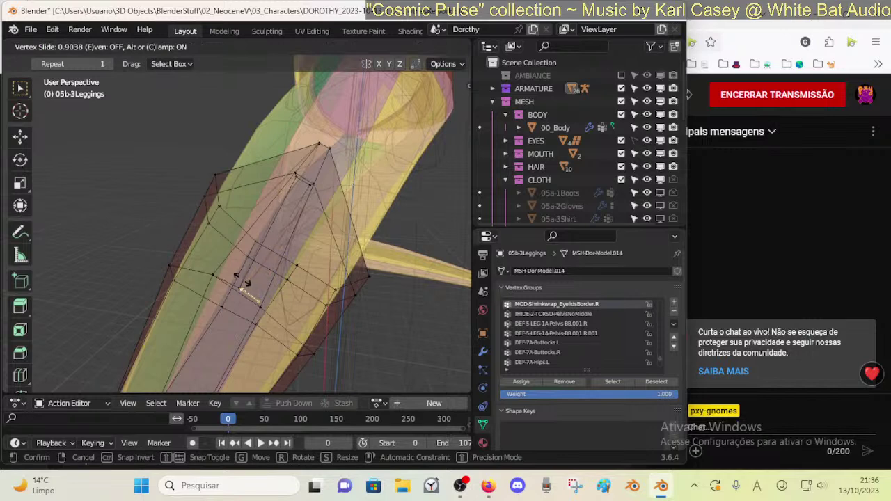
{"action": "left_click", "coordinate": [243, 280]}
- Move the narrowed inset face outward from the thigh, adjusting its position in two moves
{"action": "key", "text": "Tab"}
{"action": "key", "text": "Tab"}
{"action": "key", "text": "3"}
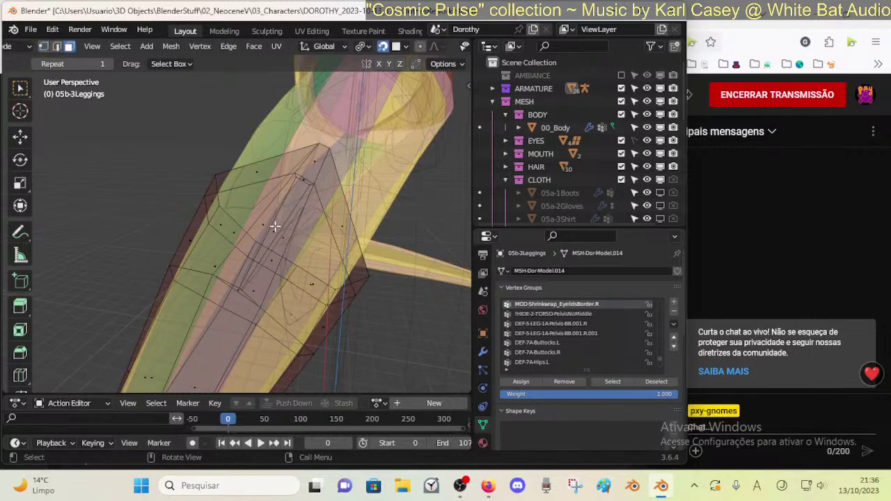
{"action": "middle_click_drag", "start_coordinate": [276, 226], "coordinate": [219, 213]}
{"action": "key", "text": "g"}
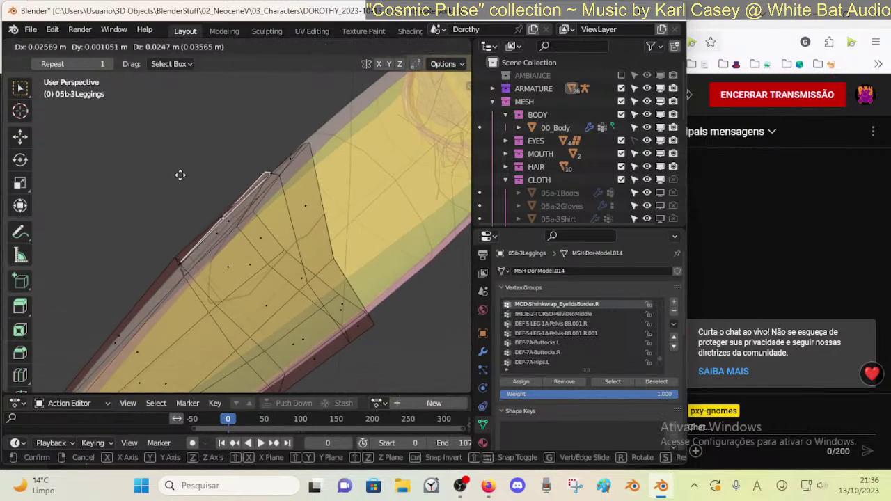
{"action": "left_click", "coordinate": [178, 178]}
{"action": "middle_click_drag", "start_coordinate": [177, 178], "coordinate": [211, 227]}
{"action": "key", "text": "g"}
{"action": "left_click", "coordinate": [158, 186]}
{"action": "middle_click_drag", "start_coordinate": [157, 187], "coordinate": [276, 246]}
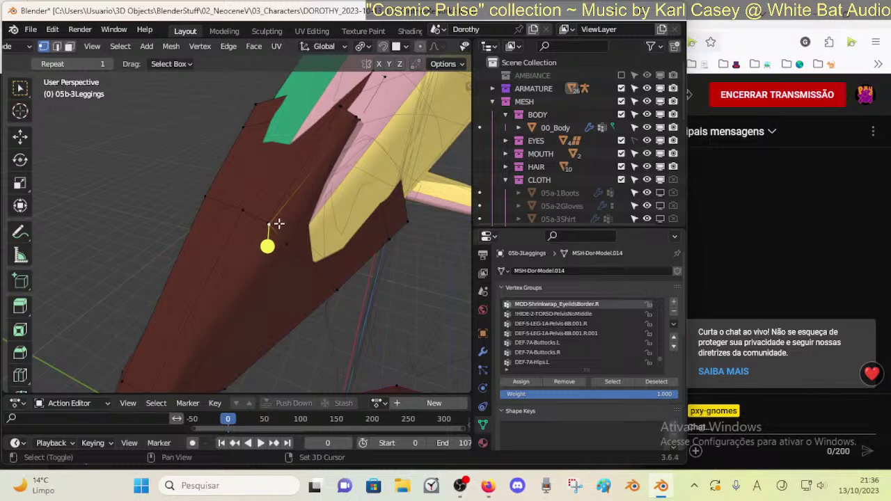
- Fine-tune the inset face's shape by sliding its corner vertices along their edges, and turn X-ray on to check
{"action": "key", "text": "shift+v"}
{"action": "left_click", "coordinate": [282, 234]}
{"action": "left_click", "coordinate": [264, 224]}
{"action": "key", "text": "shift+v"}
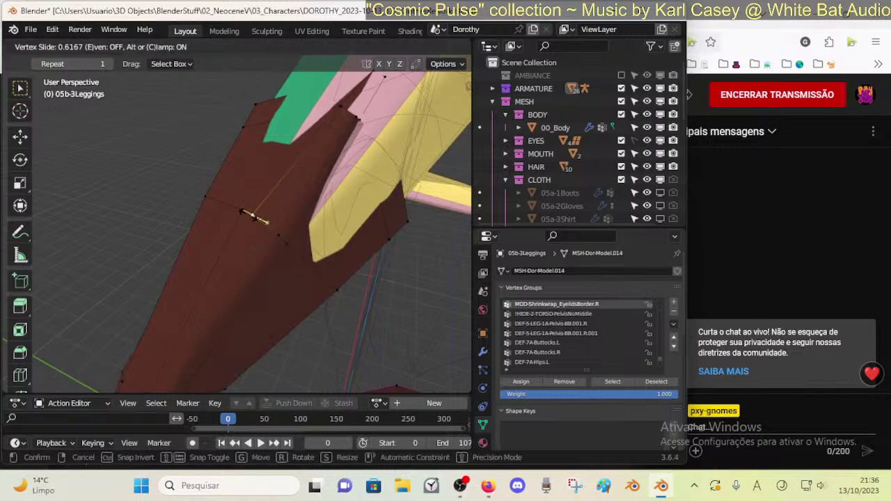
{"action": "left_click", "coordinate": [261, 224]}
{"action": "key", "text": "shift+v"}
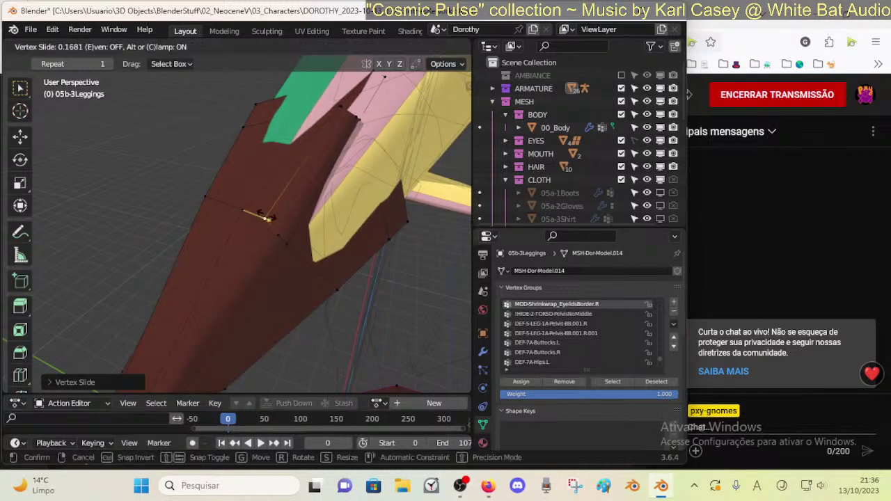
{"action": "left_click", "coordinate": [268, 224]}
{"action": "key", "text": "shift+v"}
{"action": "left_click", "coordinate": [272, 239]}
{"action": "middle_click_drag", "start_coordinate": [310, 159], "coordinate": [313, 205]}
{"action": "key", "text": "alt+z"}
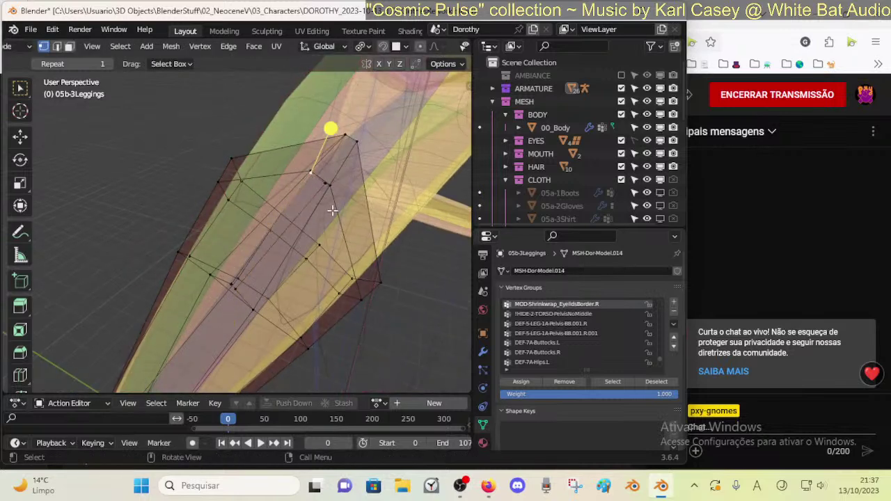
- Slide the two mesh vertices above the inset face apart along their edges and nudge them to widen the area
{"action": "key", "text": "shift+v"}
{"action": "left_click", "coordinate": [341, 207]}
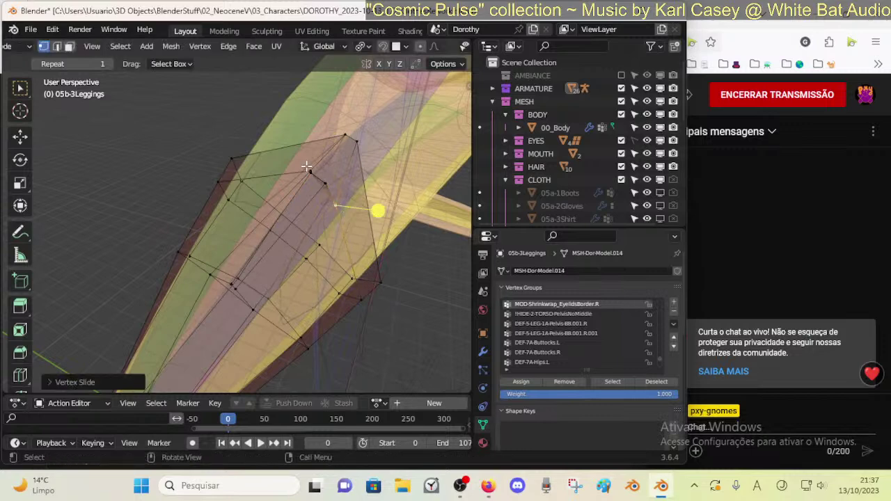
{"action": "key", "text": "shift+v"}
{"action": "left_click", "coordinate": [309, 173]}
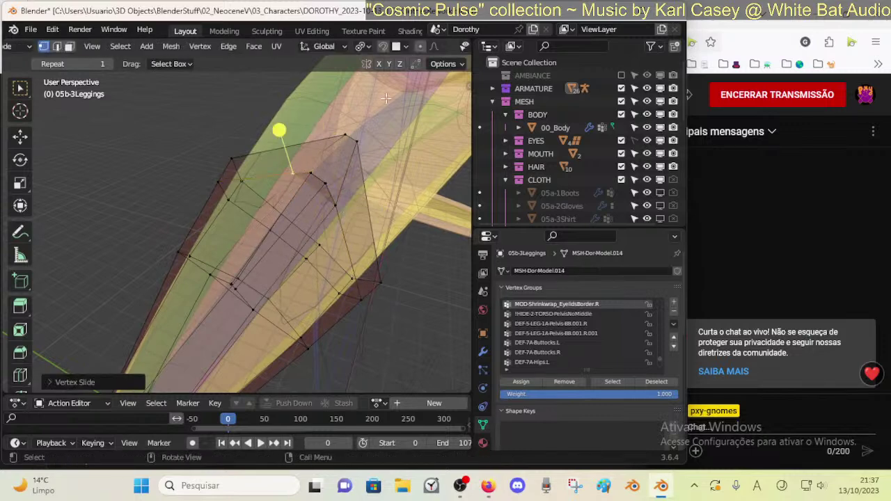
{"action": "key", "text": "g"}
{"action": "left_click", "coordinate": [273, 161]}
{"action": "left_click", "coordinate": [344, 207]}
{"action": "key", "text": "g"}
{"action": "left_click", "coordinate": [345, 196]}
- Move the inset face's two upper corner vertices closer to the widened edge, adjusting the adjacent outer vertex
{"action": "left_click", "coordinate": [309, 177]}
{"action": "key", "text": "g"}
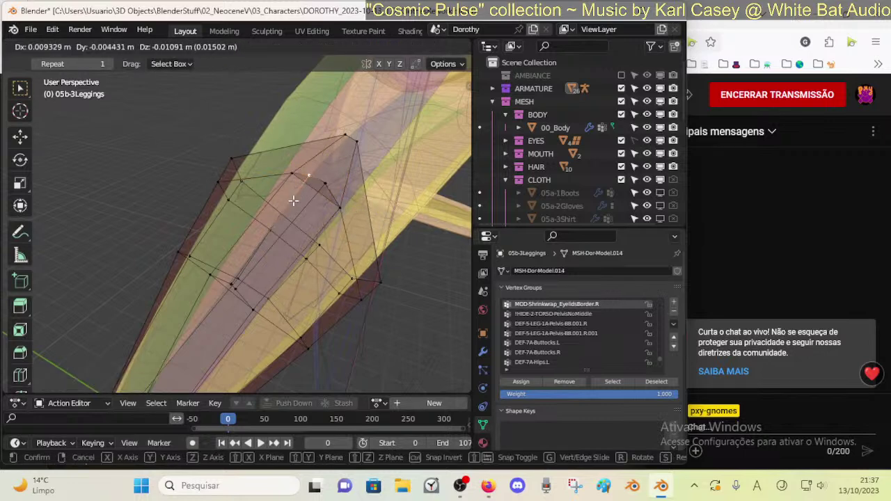
{"action": "left_click", "coordinate": [310, 193]}
{"action": "key", "text": "g"}
{"action": "left_click", "coordinate": [381, 268]}
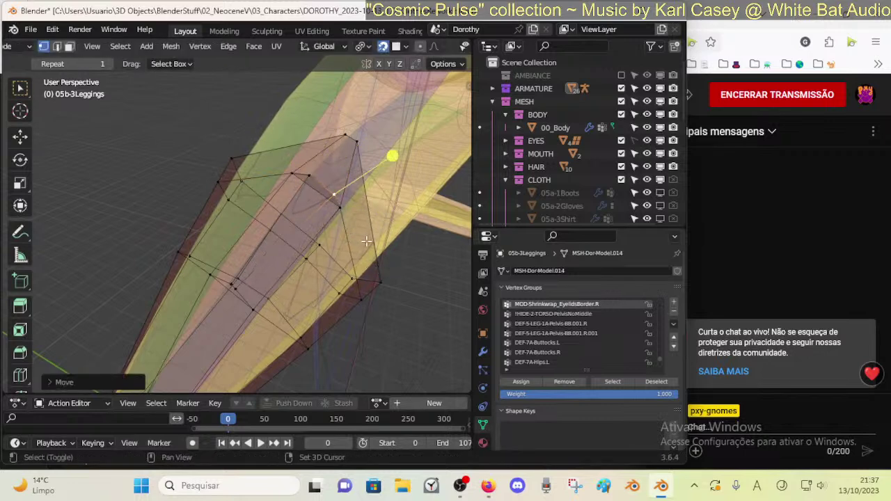
{"action": "left_click", "coordinate": [337, 211]}
{"action": "key", "text": "g"}
{"action": "left_click", "coordinate": [311, 229]}
{"action": "middle_click_drag", "start_coordinate": [311, 228], "coordinate": [320, 203]}
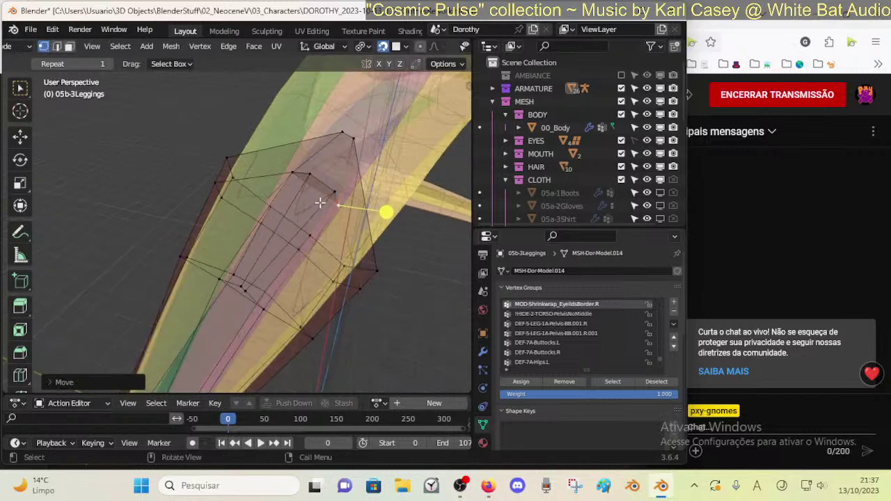
- Lower the inset face's two upper corners, then align the front one just beneath its neighbouring outer vertex
{"action": "left_click", "coordinate": [310, 174]}
{"action": "key", "text": "g"}
{"action": "left_click", "coordinate": [303, 188]}
{"action": "key", "text": "g"}
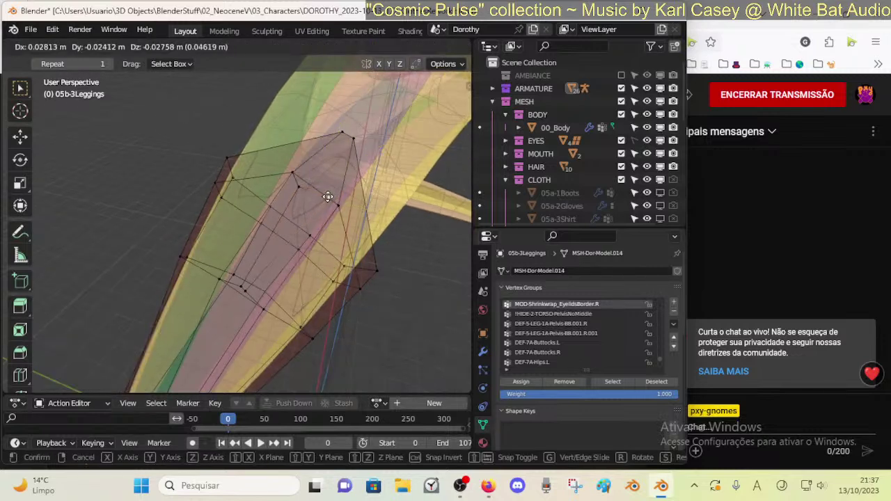
{"action": "left_click", "coordinate": [323, 206]}
{"action": "left_click", "coordinate": [300, 185]}
{"action": "key", "text": "g"}
{"action": "left_click", "coordinate": [293, 179]}
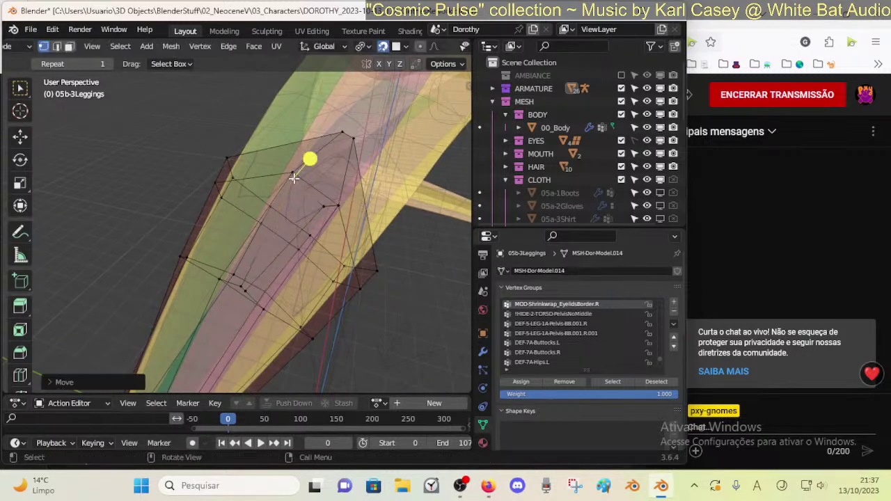
- Align the inset face's other upper corner beside its outer vertex, and nudge that vertex and the leggings' tip vertex
{"action": "left_click", "coordinate": [318, 206]}
{"action": "key", "text": "g"}
{"action": "left_click", "coordinate": [326, 206]}
{"action": "left_click", "coordinate": [344, 206]}
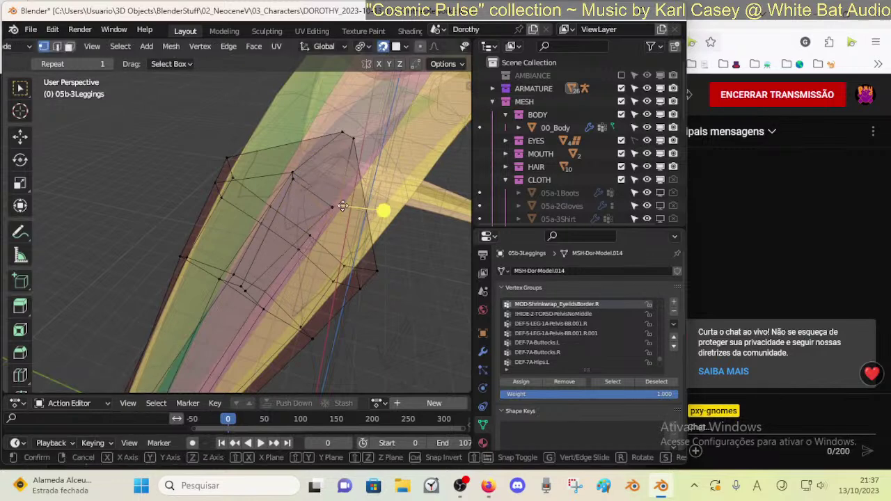
{"action": "key", "text": "g"}
{"action": "left_click", "coordinate": [346, 203]}
{"action": "left_click", "coordinate": [357, 140]}
{"action": "key", "text": "g"}
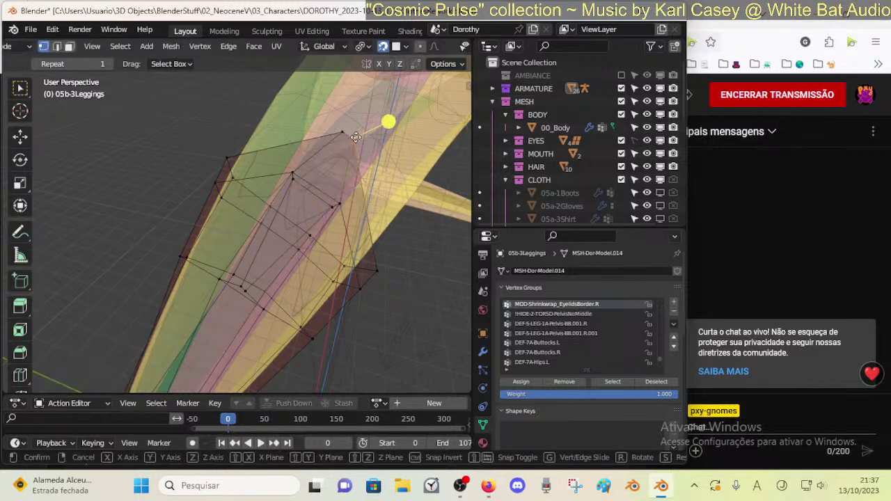
{"action": "left_click", "coordinate": [354, 137]}
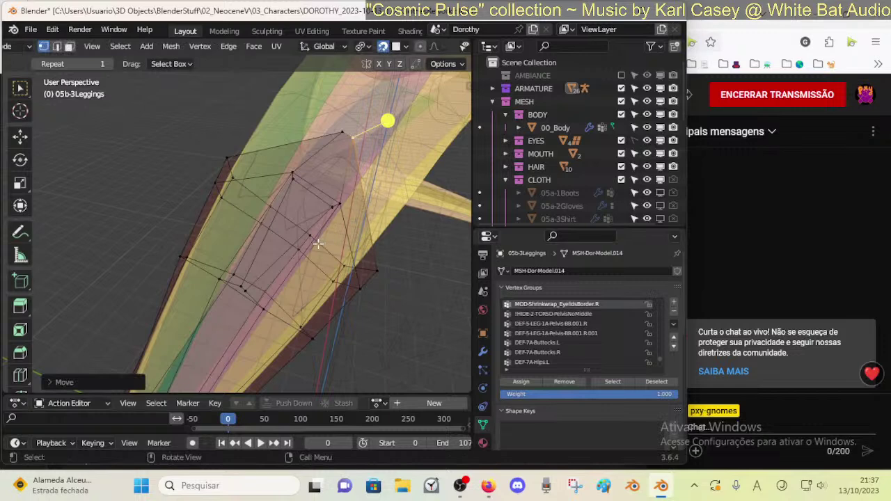
- Adjust the inset face's two lower vertices so they sit close together at its narrow end
{"action": "left_click", "coordinate": [242, 286]}
{"action": "key", "text": "g"}
{"action": "left_click", "coordinate": [240, 290]}
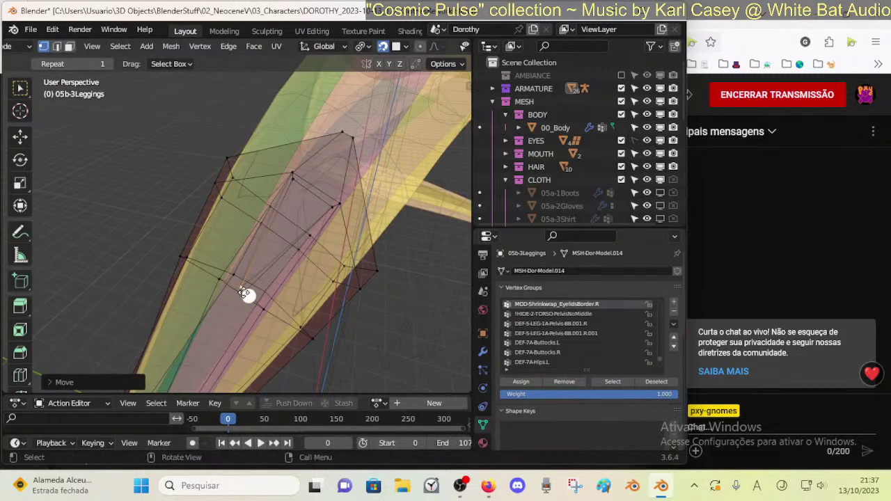
{"action": "left_click", "coordinate": [250, 297]}
{"action": "key", "text": "g"}
{"action": "left_click", "coordinate": [263, 279]}
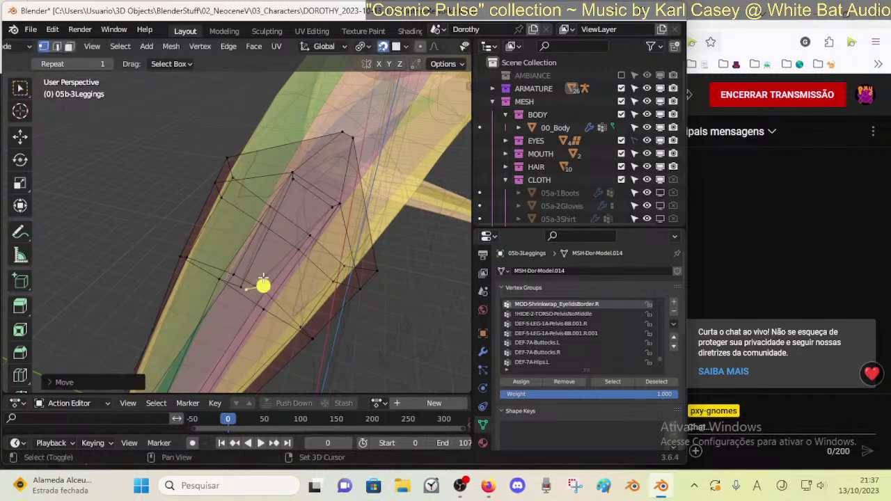
- Select the whole inset face and move it slightly away from the thigh, checking it with X-ray off and on
{"action": "left_click", "coordinate": [314, 167]}
{"action": "key", "text": "3"}
{"action": "left_click", "coordinate": [281, 243]}
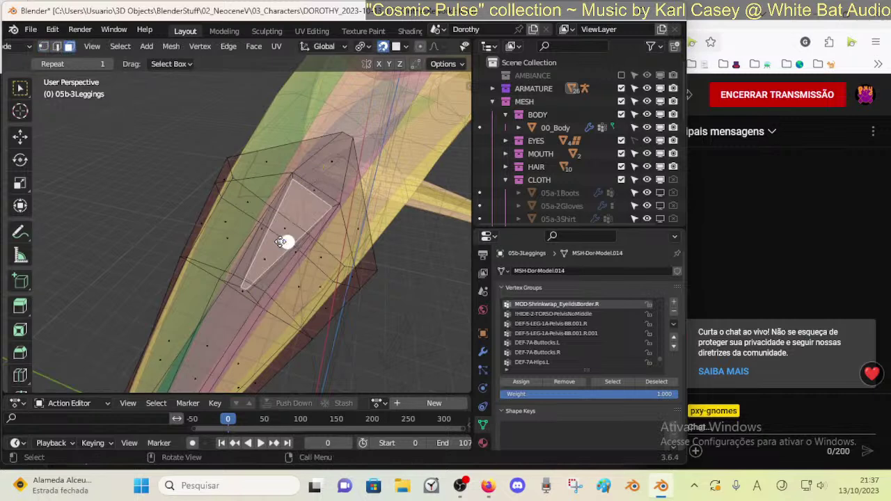
{"action": "middle_click_drag", "start_coordinate": [292, 250], "coordinate": [255, 174]}
{"action": "key", "text": "alt+z"}
{"action": "key", "text": "alt+z"}
{"action": "key", "text": "g"}
{"action": "left_click", "coordinate": [207, 134]}
{"action": "middle_click_drag", "start_coordinate": [207, 135], "coordinate": [330, 261]}
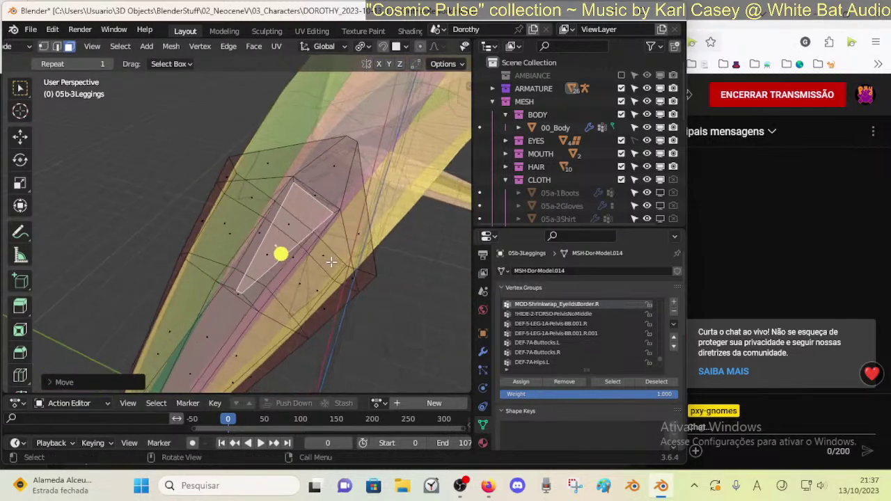
- Reposition the inset face's two lower corner vertices individually and clear the selection
{"action": "key", "text": "1"}
{"action": "left_click", "coordinate": [242, 293]}
{"action": "left_click", "coordinate": [237, 288]}
{"action": "key", "text": "g"}
{"action": "left_click", "coordinate": [243, 286]}
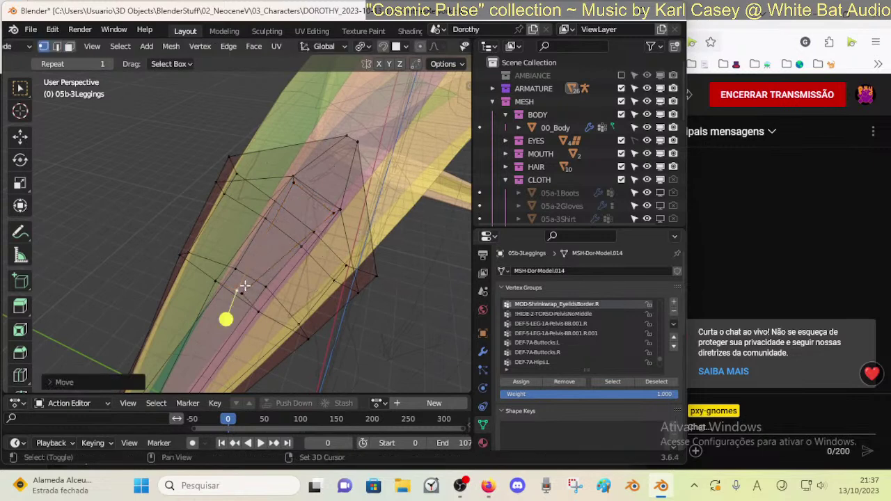
{"action": "left_click", "coordinate": [242, 295]}
{"action": "key", "text": "g"}
{"action": "left_click", "coordinate": [244, 297]}
{"action": "key", "text": "alt+a"}
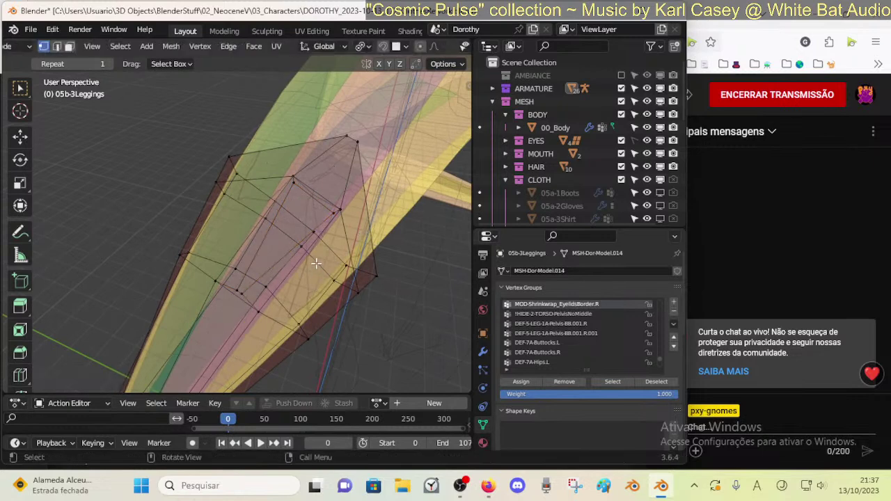
- Select the inset face's top and two long side edges and set their edge crease to 1
{"action": "left_click", "coordinate": [305, 194], "text": "shift"}
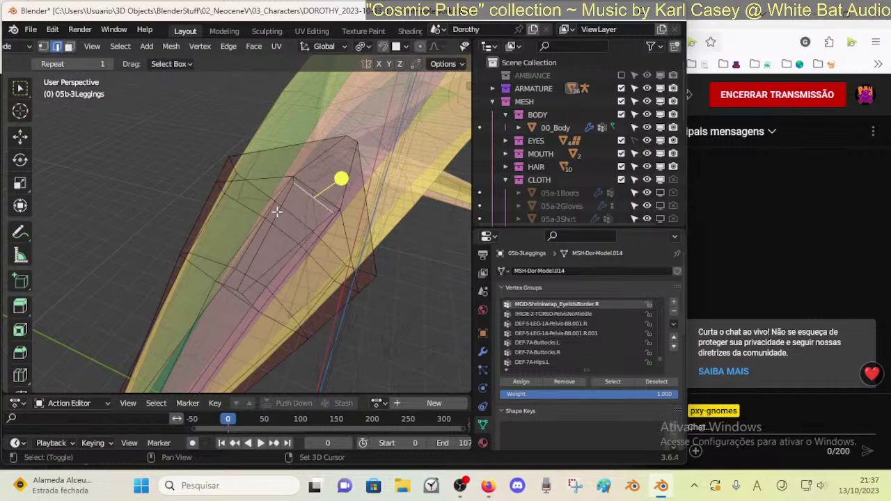
{"action": "left_click", "coordinate": [278, 212], "text": "shift"}
{"action": "left_click", "coordinate": [269, 265], "text": "shift"}
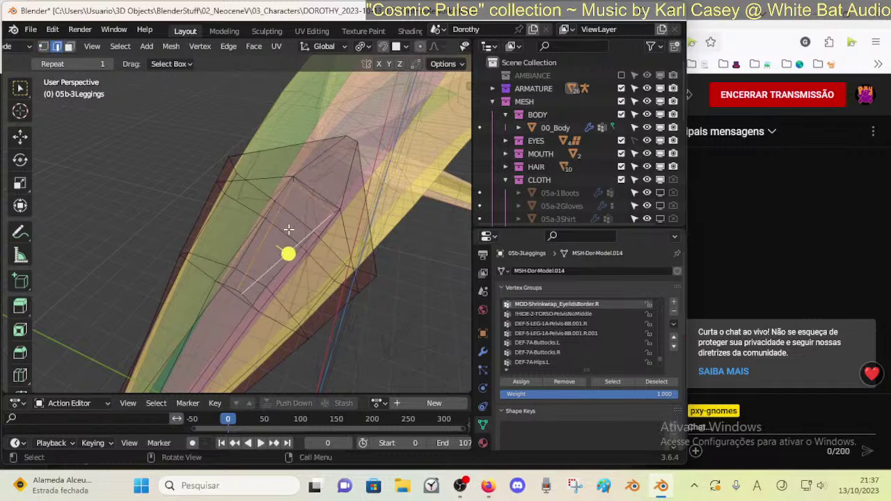
{"action": "middle_click_drag", "start_coordinate": [289, 229], "coordinate": [288, 252]}
{"action": "key", "text": "shift+e"}
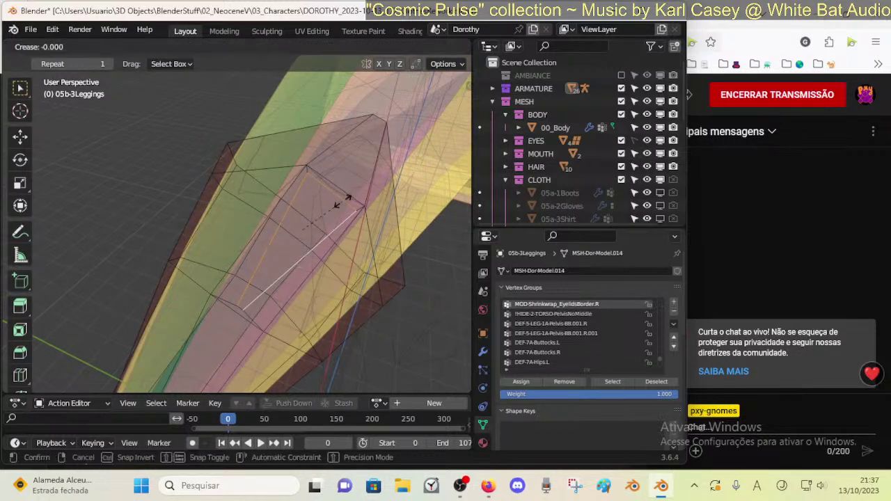
{"action": "key", "text": "1"}
{"action": "key", "text": "Return"}
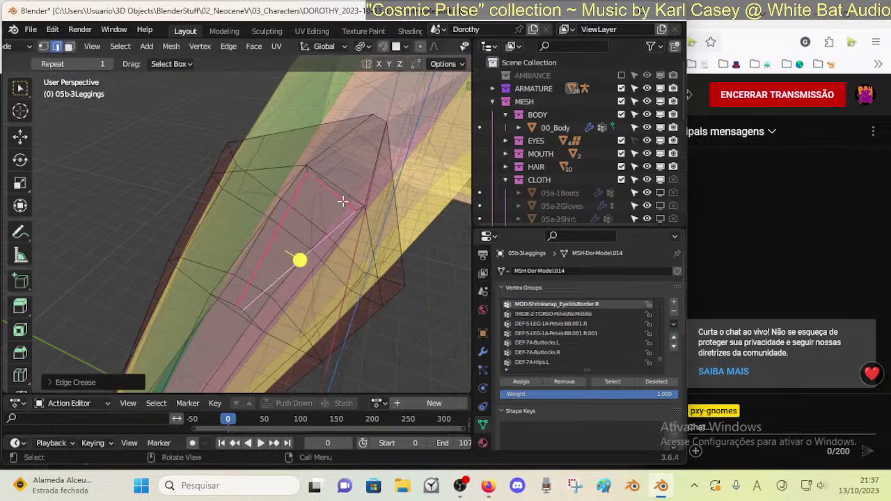
- Preview the creased leggings in Object Mode, turn X-ray off, and return to mesh editing
{"action": "key", "text": "Tab"}
{"action": "mouse_move", "coordinate": [343, 201]}
{"action": "middle_mouse_down"}
{"action": "mouse_move", "coordinate": [278, 213]}
{"action": "mouse_move", "coordinate": [229, 195]}
{"action": "mouse_move", "coordinate": [249, 208]}
{"action": "middle_mouse_up"}
{"action": "key", "text": "alt+z"}
{"action": "key", "text": "Tab"}
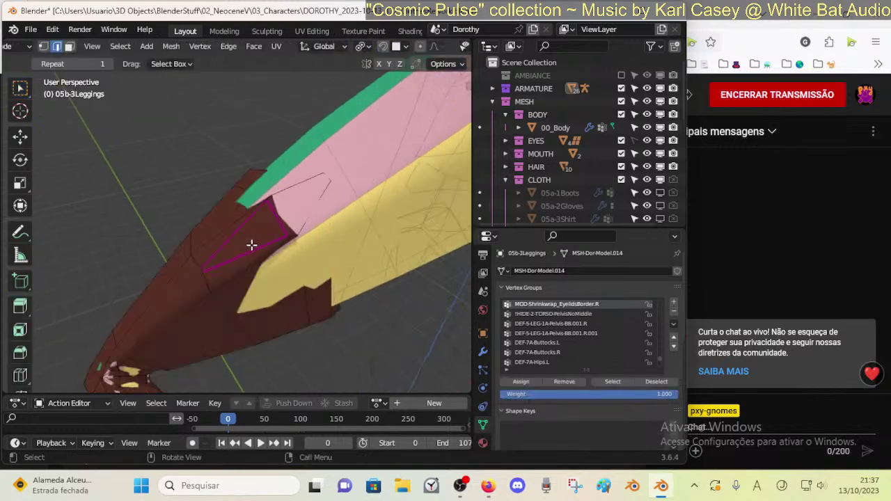
- Check the leggings' Subdivision modifier settings, testing its Use Creases option
{"action": "left_click", "coordinate": [484, 353]}
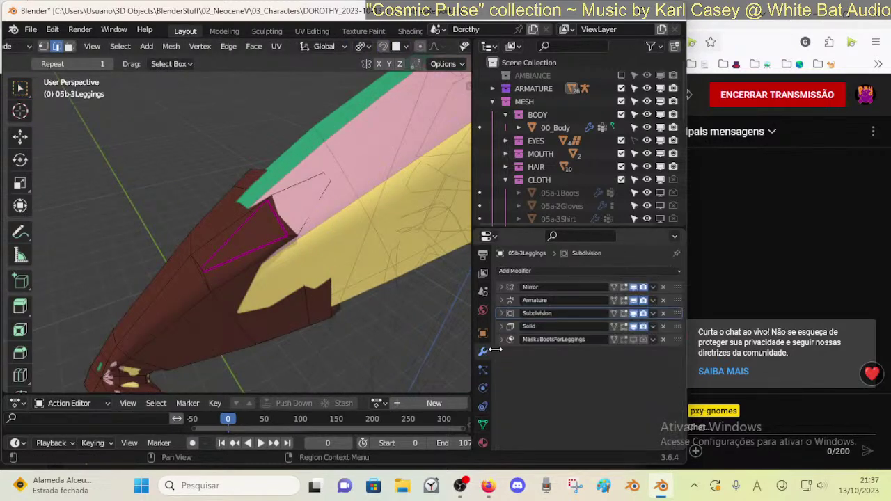
{"action": "left_click", "coordinate": [502, 315]}
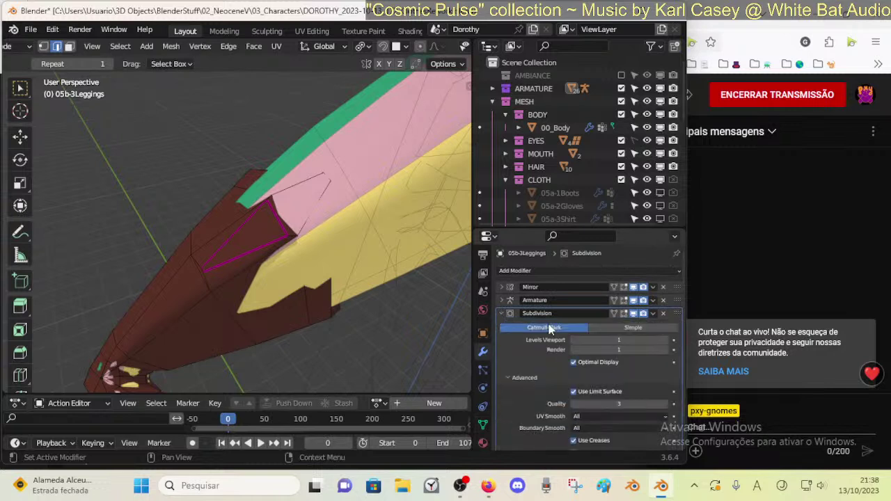
{"action": "scroll", "coordinate": [592, 397], "scroll_direction": "down", "scroll_amount": 2}
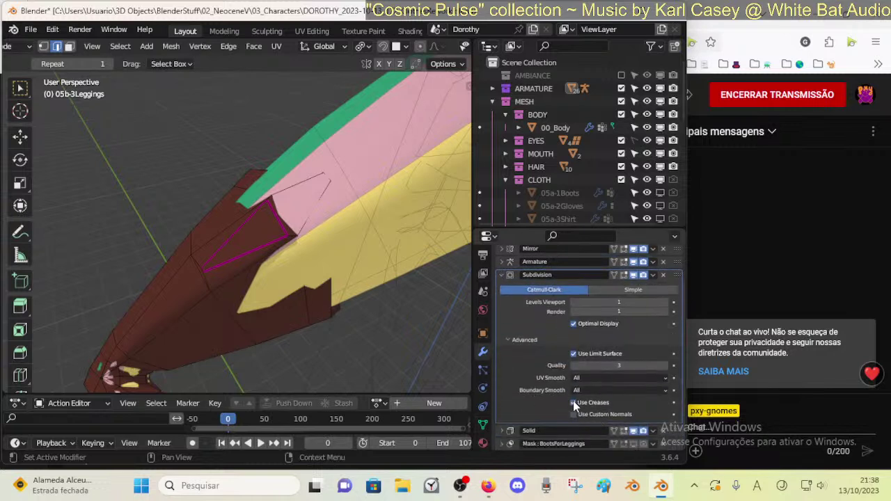
{"action": "left_click", "coordinate": [574, 402]}
{"action": "middle_click_drag", "start_coordinate": [136, 265], "coordinate": [187, 271]}
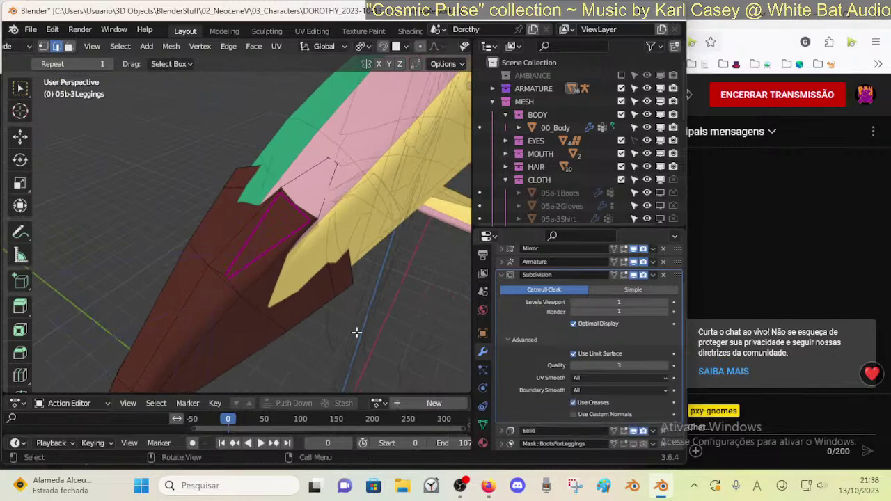
- Examine the subdivided leggings and their wireframe around the inset in Object Mode
{"action": "key", "text": "Tab"}
{"action": "middle_click_drag", "start_coordinate": [257, 262], "coordinate": [268, 314]}
{"action": "key", "text": "alt+z"}
{"action": "key", "text": "alt+z"}
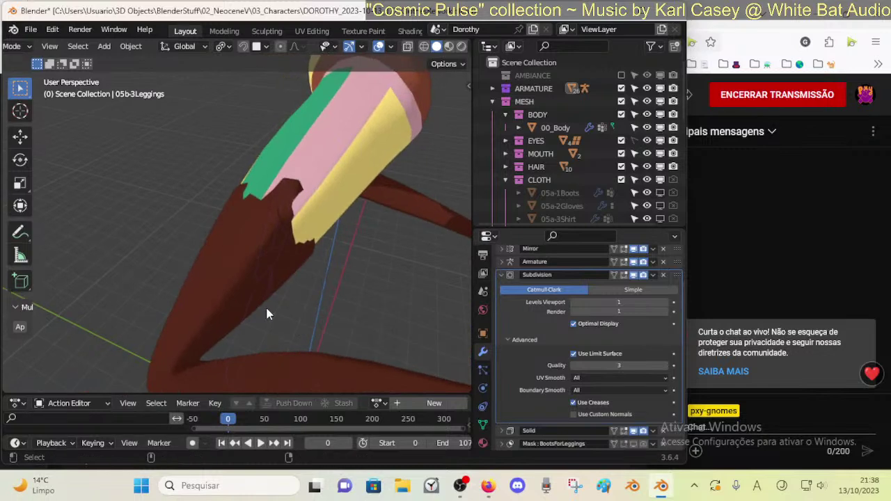
{"action": "scroll", "coordinate": [268, 309], "scroll_direction": "up", "scroll_amount": 3}
{"action": "left_click", "coordinate": [268, 252]}
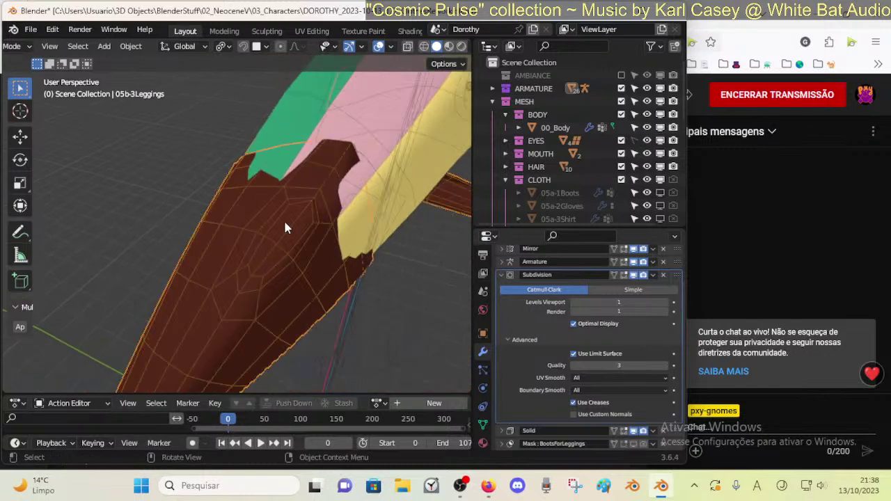
- Select the inset face on the leggings and assign the MAT-TXT-Metal1 material to it
{"action": "key", "text": "Tab"}
{"action": "left_click", "coordinate": [265, 250]}
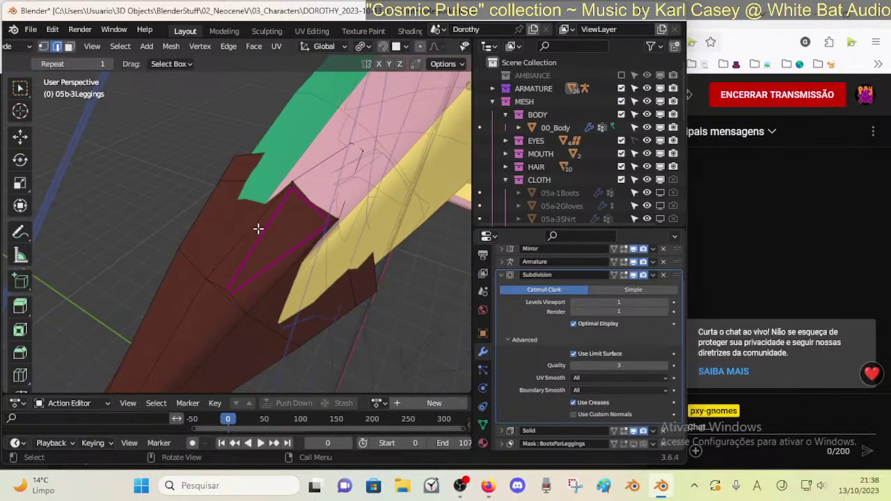
{"action": "left_click", "coordinate": [286, 248], "text": "shift"}
{"action": "key", "text": "3"}
{"action": "left_click", "coordinate": [287, 224]}
{"action": "left_click", "coordinate": [482, 442]}
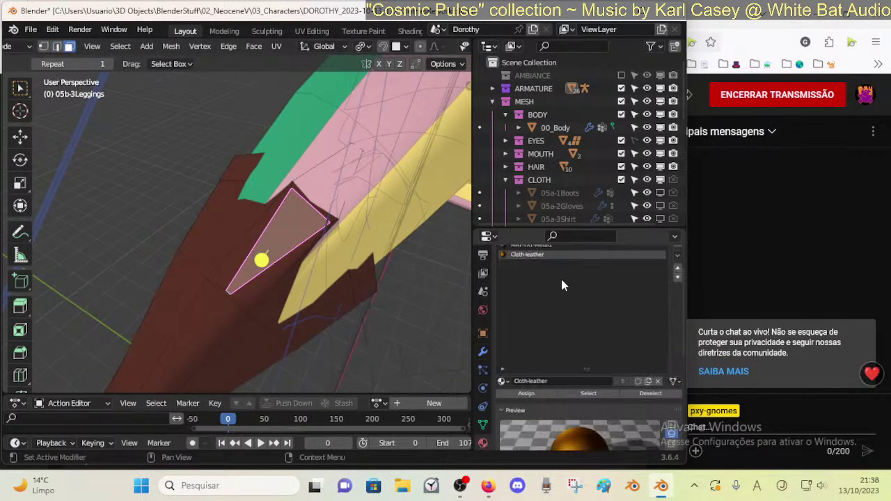
{"action": "left_click", "coordinate": [524, 274]}
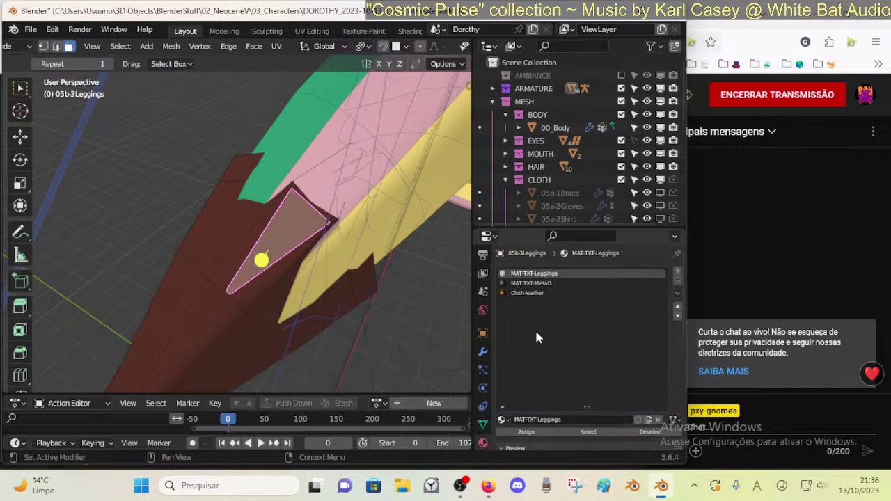
{"action": "left_click", "coordinate": [530, 283]}
{"action": "left_click", "coordinate": [519, 433]}
- Compare the smoothed metal inset in Object Mode with its unsmoothed shape in Edit Mode
{"action": "key", "text": "ctrl+Tab"}
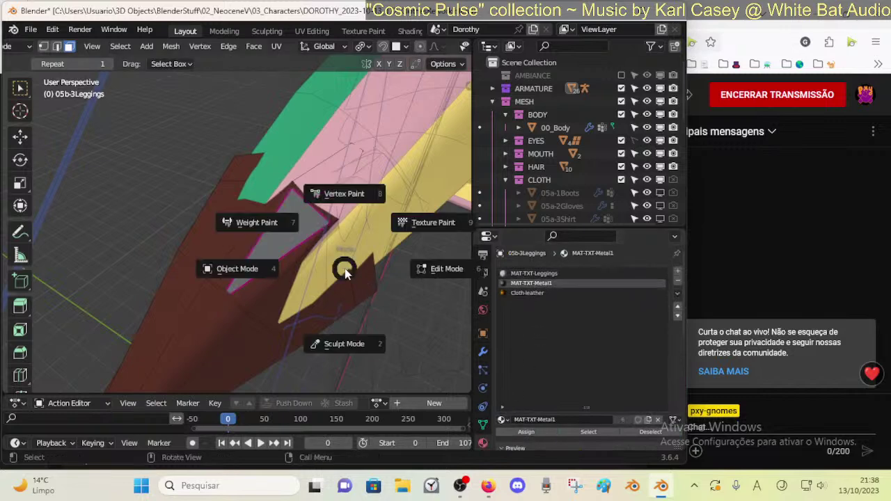
{"action": "left_click", "coordinate": [319, 271]}
{"action": "middle_click_drag", "start_coordinate": [197, 162], "coordinate": [228, 292]}
{"action": "key", "text": "Tab"}
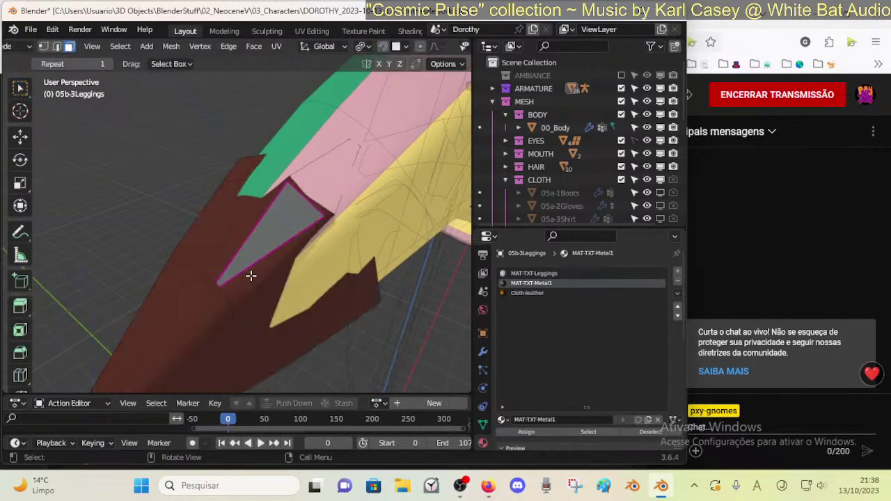
{"action": "key", "text": "Tab"}
{"action": "key", "text": "Tab"}
{"action": "key", "text": "Tab"}
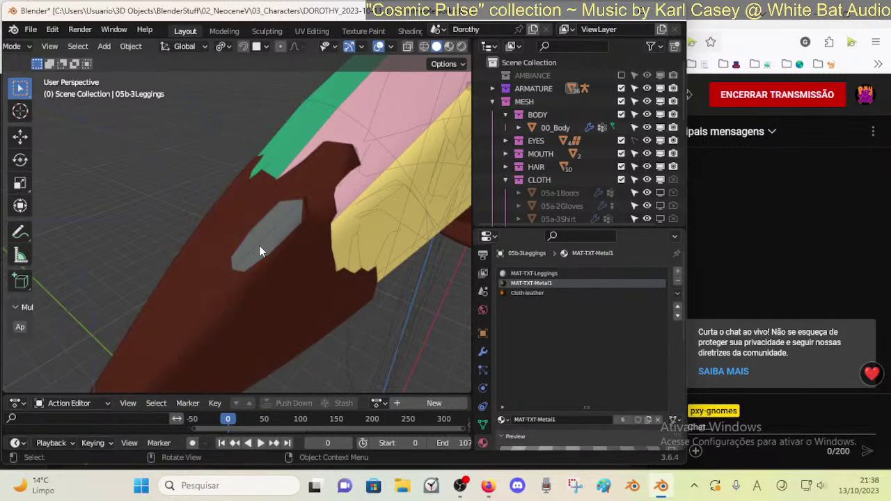
- Save the file and try adding crease to the border edges of the metal inset, undoing the last change
{"action": "key", "text": "Tab"}
{"action": "key", "text": "1"}
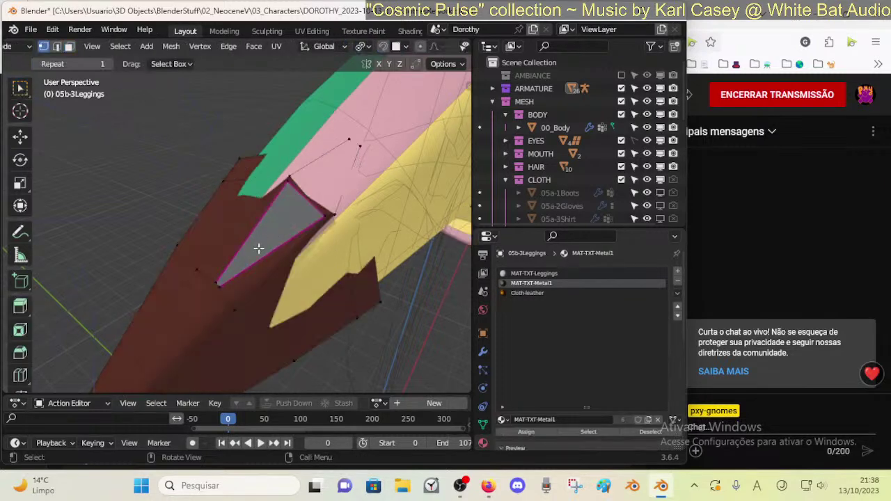
{"action": "middle_click_drag", "start_coordinate": [259, 247], "coordinate": [255, 289]}
{"action": "middle_click_drag", "start_coordinate": [313, 255], "coordinate": [251, 260]}
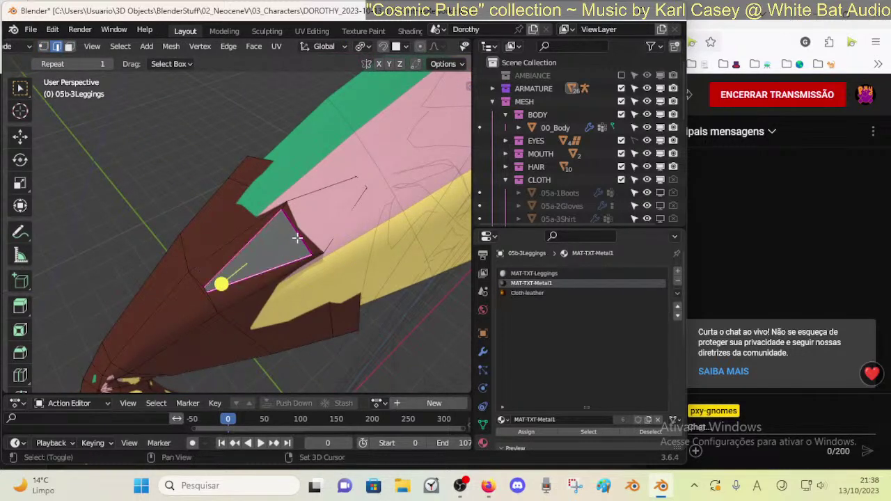
{"action": "key", "text": "ctrl+s"}
{"action": "key", "text": "shift+e"}
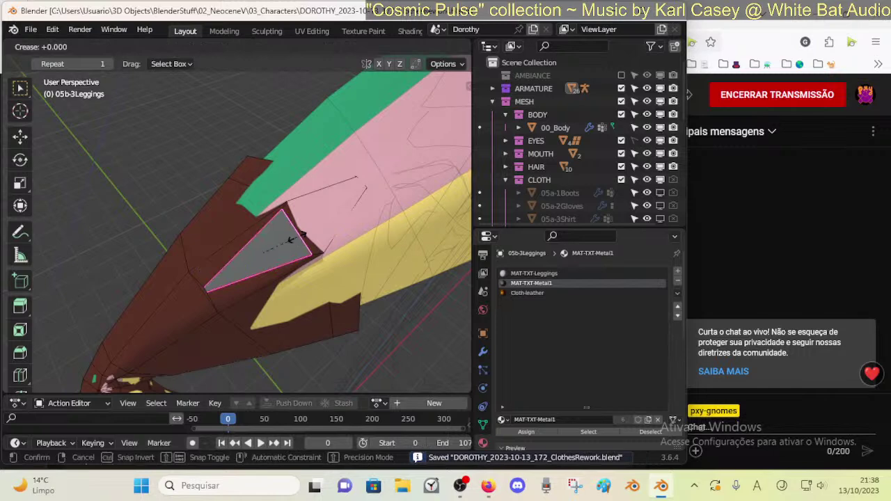
{"action": "key", "text": "Return"}
{"action": "key", "text": "alt+a"}
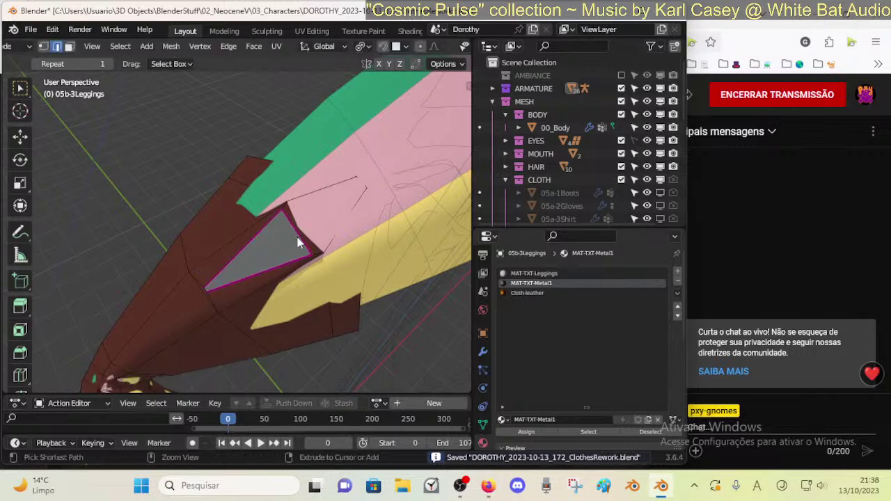
{"action": "key", "text": "Tab"}
{"action": "key", "text": "1"}
{"action": "key", "text": "ctrl+z"}
{"action": "middle_click_drag", "start_coordinate": [270, 260], "coordinate": [228, 262]}
{"action": "key", "text": "Tab"}
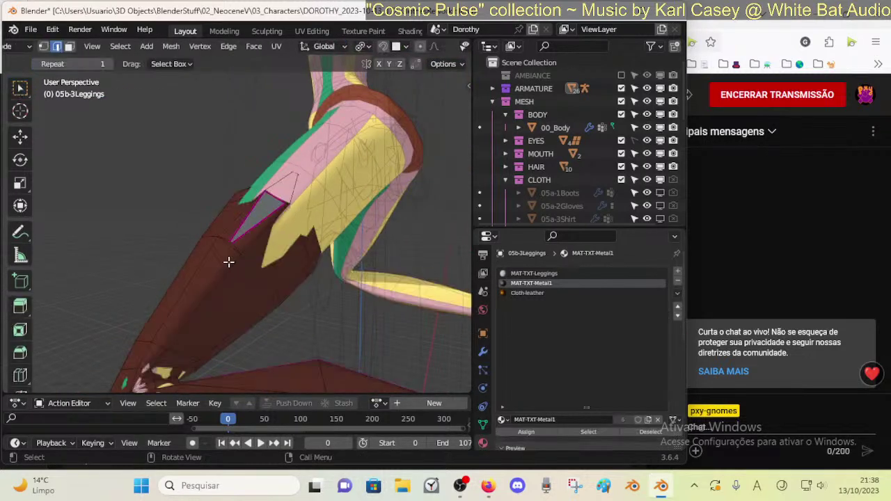
- Slide the two leggings vertices flanking the inset's lower tip slightly down the leg
{"action": "left_click", "coordinate": [215, 241]}
{"action": "key", "text": "g"}
{"action": "key", "text": "g"}
{"action": "left_click", "coordinate": [202, 267]}
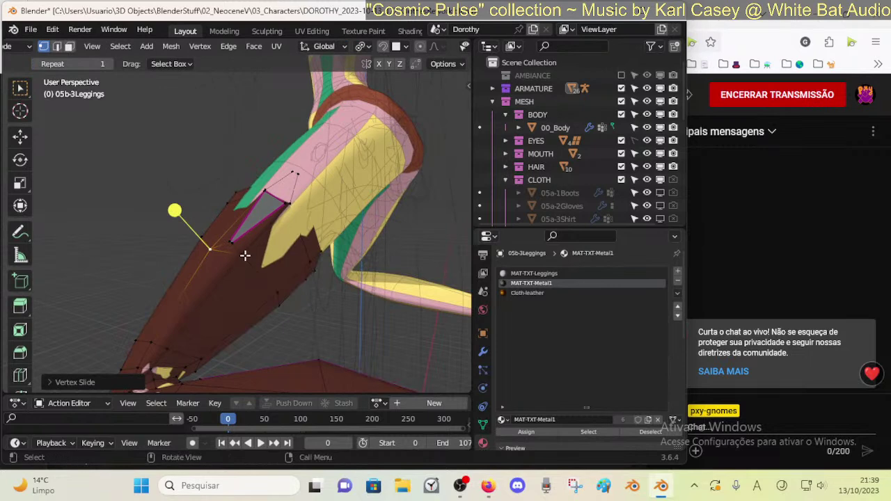
{"action": "left_click", "coordinate": [243, 255]}
{"action": "key", "text": "g"}
{"action": "key", "text": "g"}
{"action": "left_click", "coordinate": [237, 259]}
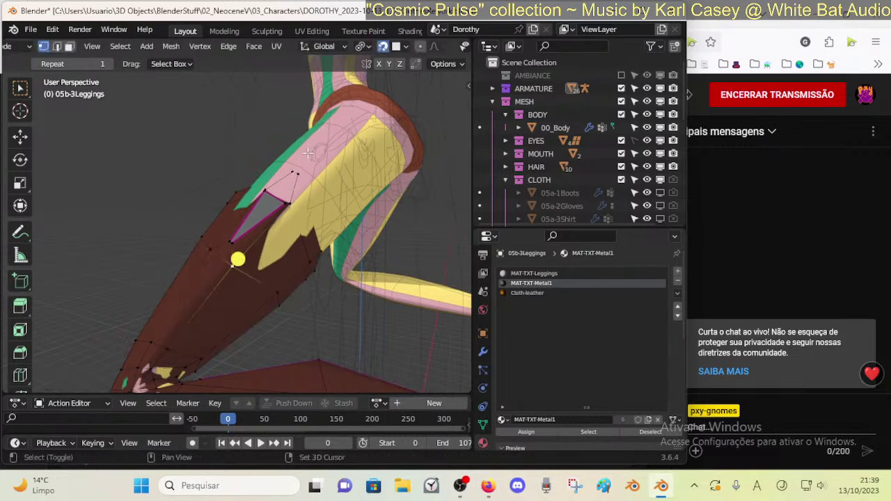
- Slide the same two flanking vertices further down the leg to make room below the inset's tip
{"action": "left_click", "coordinate": [209, 253]}
{"action": "key", "text": "g"}
{"action": "key", "text": "g"}
{"action": "left_click", "coordinate": [168, 213]}
{"action": "left_click", "coordinate": [232, 258]}
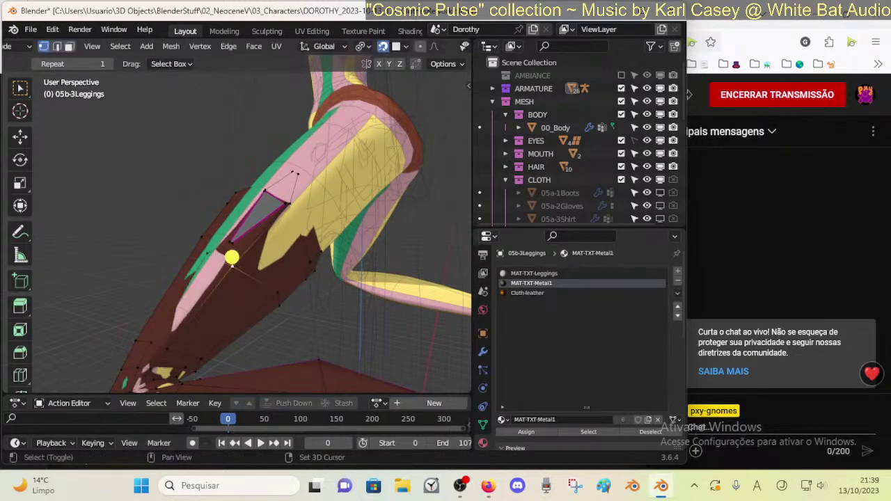
{"action": "key", "text": "g"}
{"action": "key", "text": "g"}
{"action": "left_click", "coordinate": [232, 273]}
- Slide one vertex of the inset's lower tip down the leg with X-ray enabled, lengthening the inset
{"action": "left_click", "coordinate": [225, 245]}
{"action": "scroll", "coordinate": [234, 255], "scroll_direction": "up", "scroll_amount": 2}
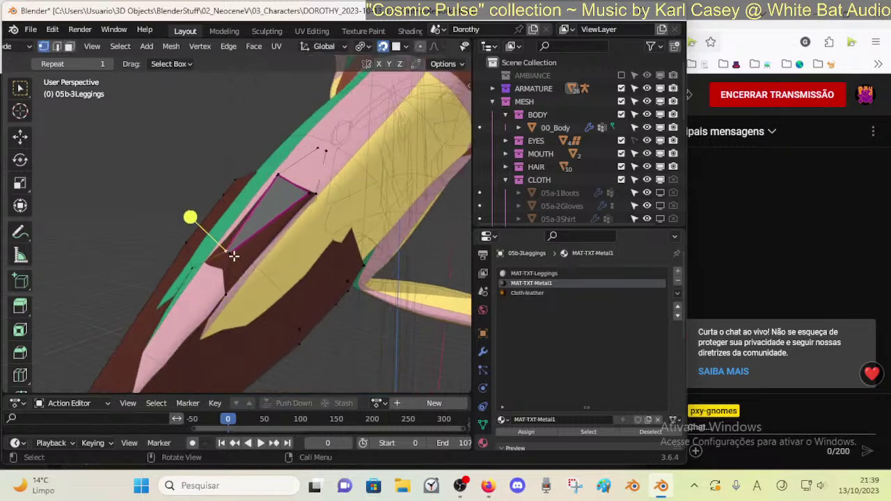
{"action": "key", "text": "alt+z"}
{"action": "mouse_move", "coordinate": [233, 295]}
{"action": "middle_mouse_down"}
{"action": "mouse_move", "coordinate": [260, 278]}
{"action": "mouse_move", "coordinate": [250, 294]}
{"action": "middle_mouse_up"}
{"action": "left_click", "coordinate": [252, 255]}
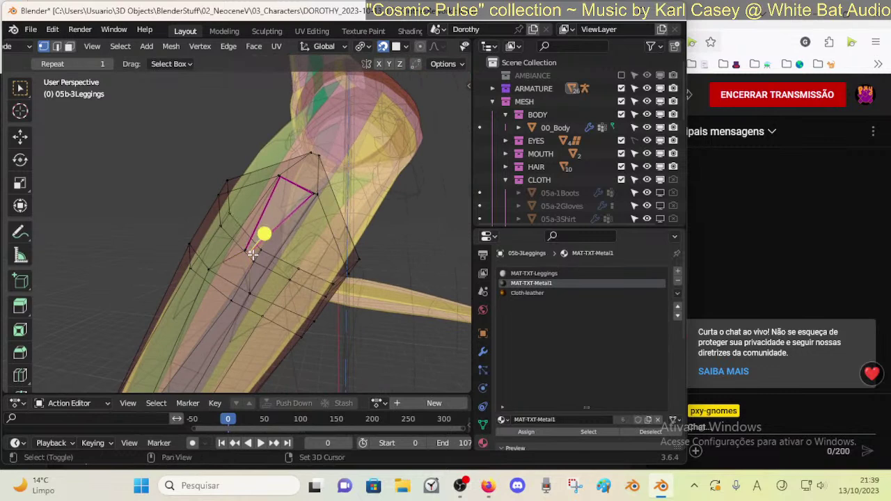
{"action": "key", "text": "g"}
{"action": "key", "text": "g"}
{"action": "left_click", "coordinate": [247, 280]}
- Slide the remaining lower tip vertices of the inset down and close together, and check the smoothed shape in Object Mode
{"action": "left_click", "coordinate": [245, 254]}
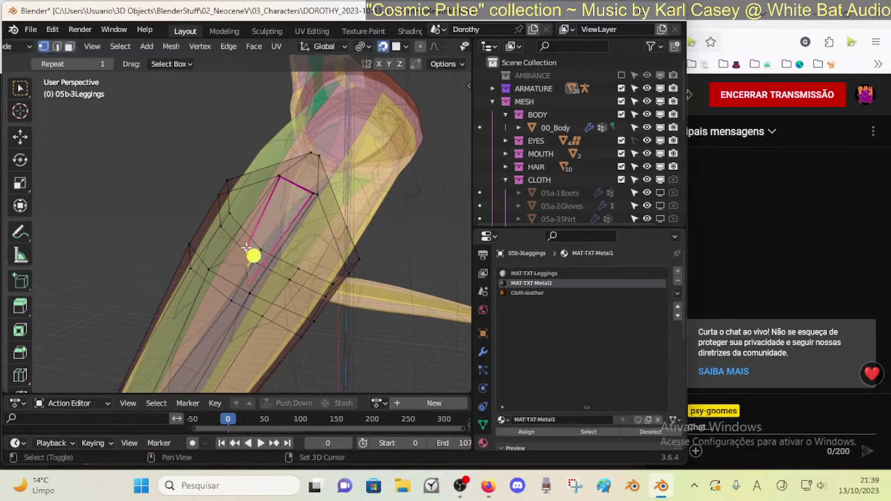
{"action": "key", "text": "shift+v"}
{"action": "left_click", "coordinate": [218, 268]}
{"action": "key", "text": "shift+v"}
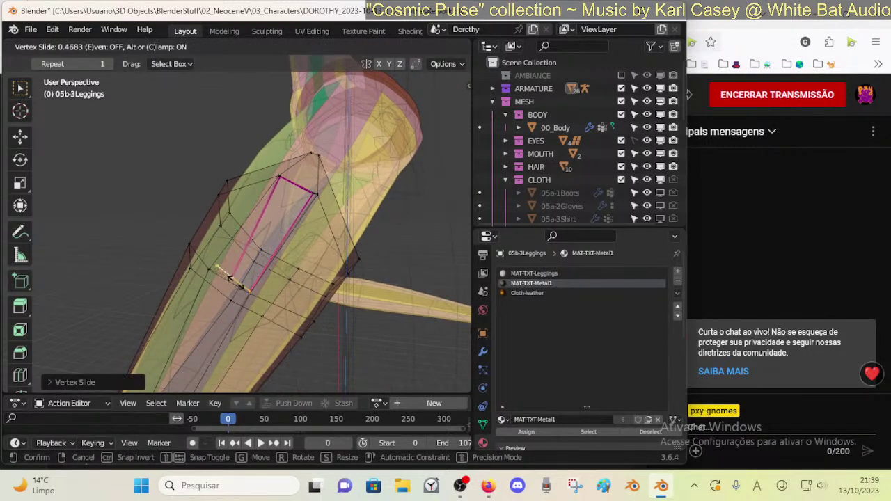
{"action": "left_click", "coordinate": [253, 282]}
{"action": "key", "text": "shift+v"}
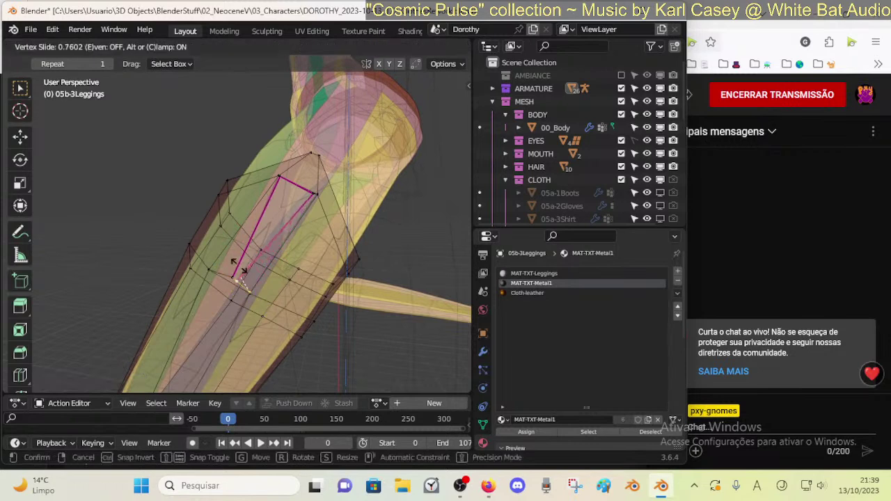
{"action": "left_click", "coordinate": [235, 275]}
{"action": "key", "text": "Tab"}
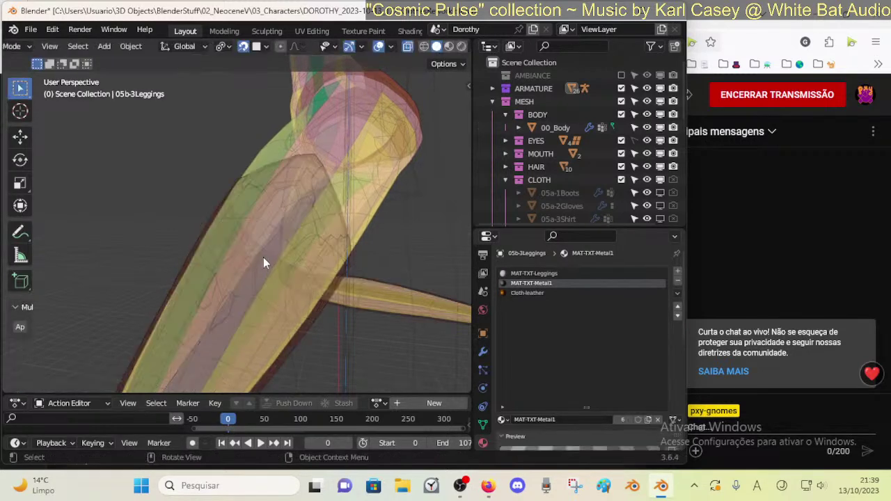
{"action": "key", "text": "alt+z"}
{"action": "middle_click_drag", "start_coordinate": [263, 255], "coordinate": [227, 264]}
{"action": "key", "text": "ctrl+z"}
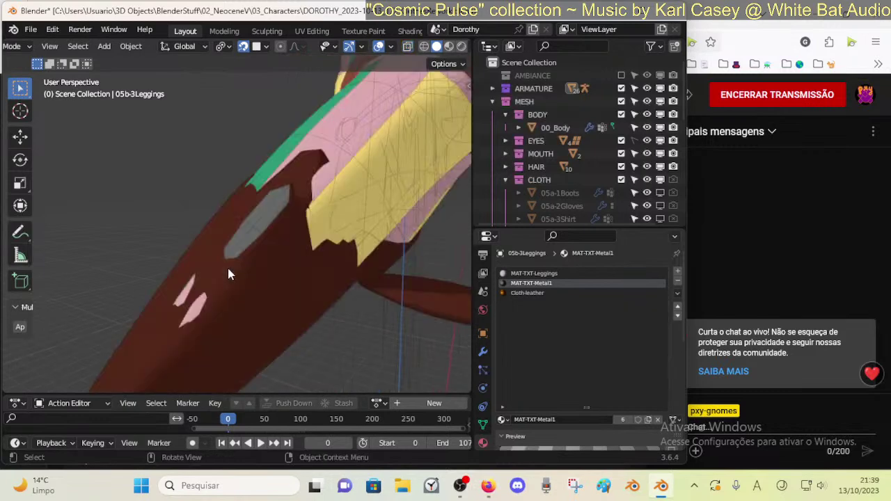
- Move the metal inset face outward from the leg surface in Edit Mode
{"action": "key", "text": "Tab"}
{"action": "key", "text": "alt+z"}
{"action": "middle_click_drag", "start_coordinate": [227, 277], "coordinate": [263, 225]}
{"action": "key", "text": "alt+z"}
{"action": "key", "text": "alt+z"}
{"action": "key", "text": "g"}
{"action": "left_click", "coordinate": [228, 188]}
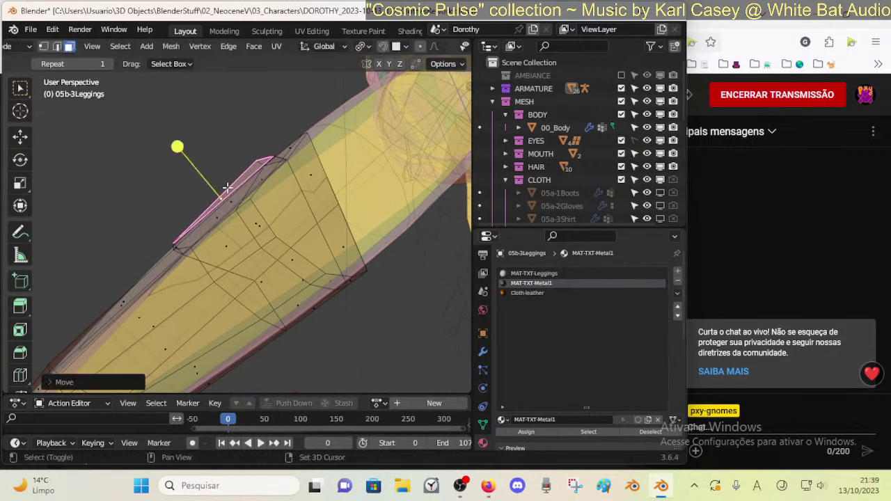
- Compare the raised inset's smoothed surface in Object Mode with its mesh in Edit Mode, using X-ray
{"action": "middle_click_drag", "start_coordinate": [227, 189], "coordinate": [293, 279]}
{"action": "key", "text": "alt+z"}
{"action": "key", "text": "Tab"}
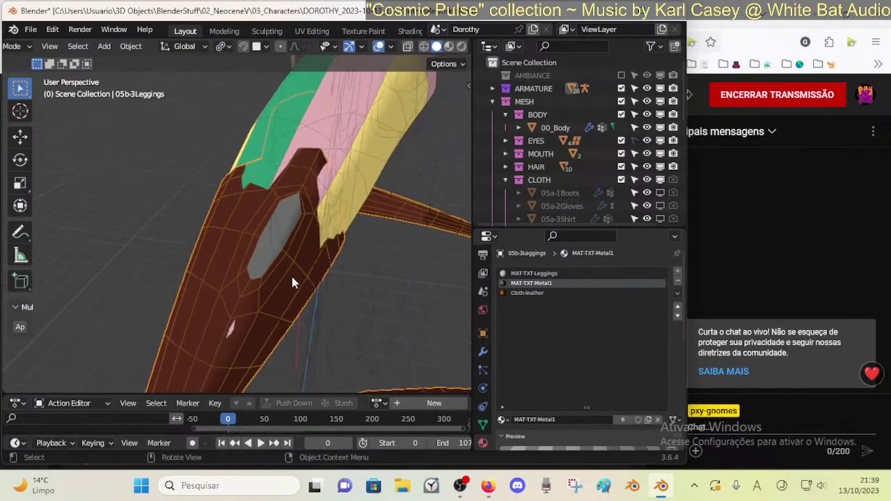
{"action": "key", "text": "alt+z"}
{"action": "key", "text": "alt+z"}
{"action": "key", "text": "Tab"}
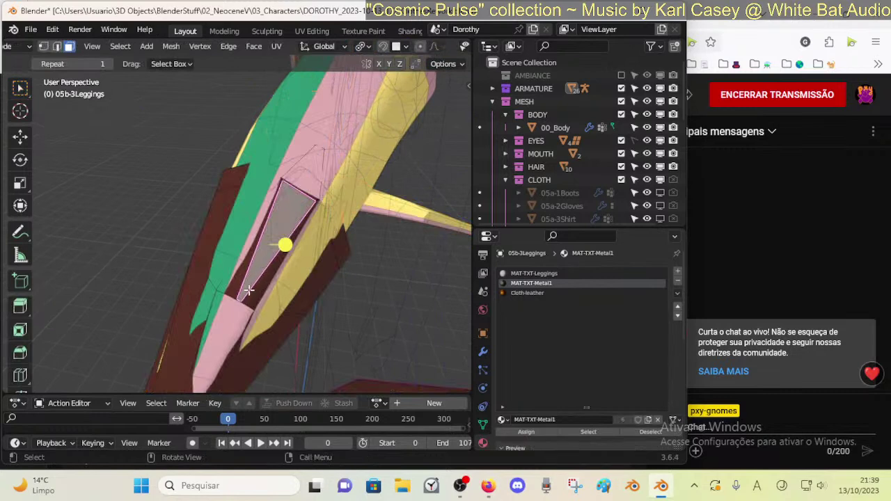
{"action": "middle_click_drag", "start_coordinate": [231, 268], "coordinate": [229, 297]}
{"action": "key", "text": "Tab"}
{"action": "key", "text": "Tab"}
{"action": "key", "text": "alt+z"}
{"action": "key", "text": "1"}
{"action": "key", "text": "alt+z"}
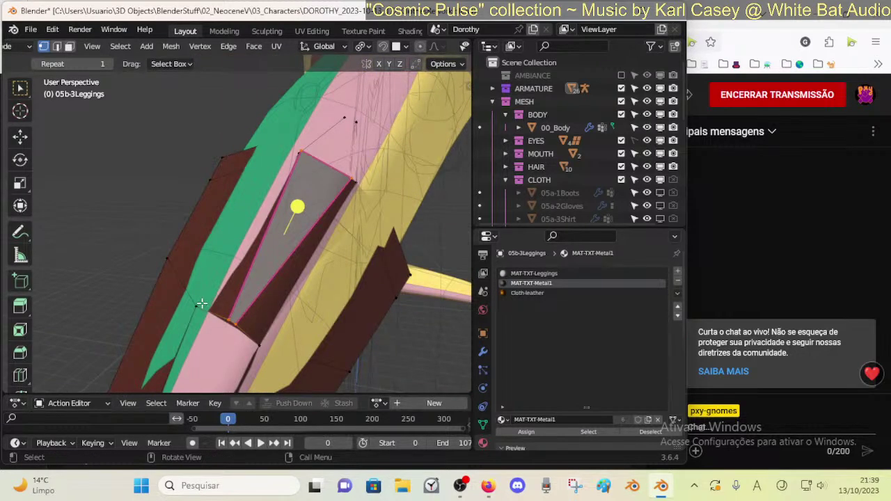
- Enable the leggings' Subdivision modifier display in Edit Mode and On Cage, with X-ray on
{"action": "left_click", "coordinate": [482, 352]}
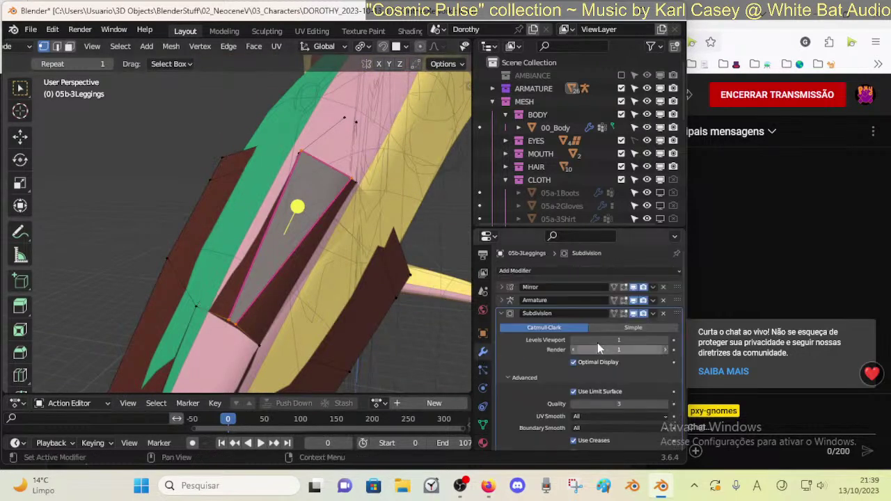
{"action": "scroll", "coordinate": [588, 348], "scroll_direction": "down", "scroll_amount": 2}
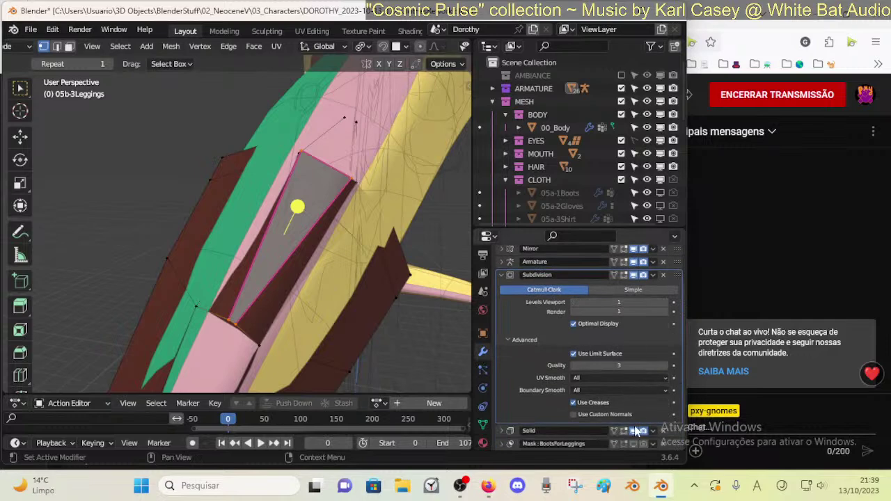
{"action": "left_click", "coordinate": [623, 275]}
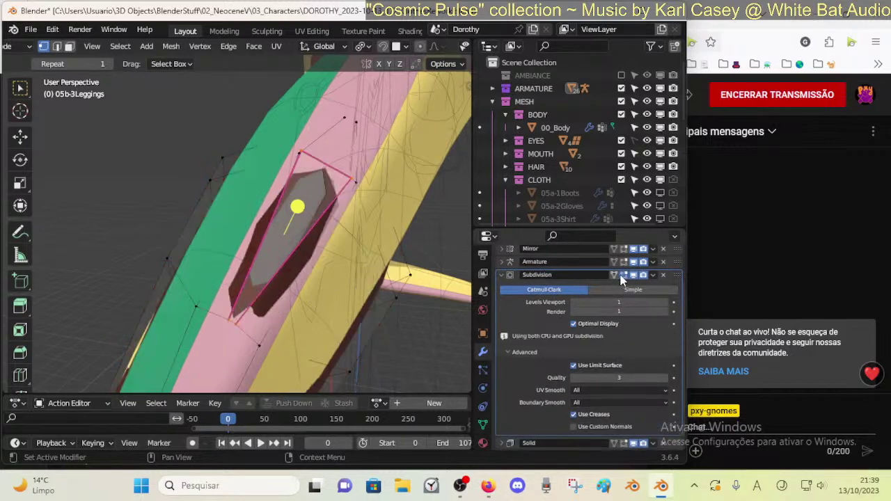
{"action": "left_click", "coordinate": [614, 275]}
{"action": "key", "text": "alt+z"}
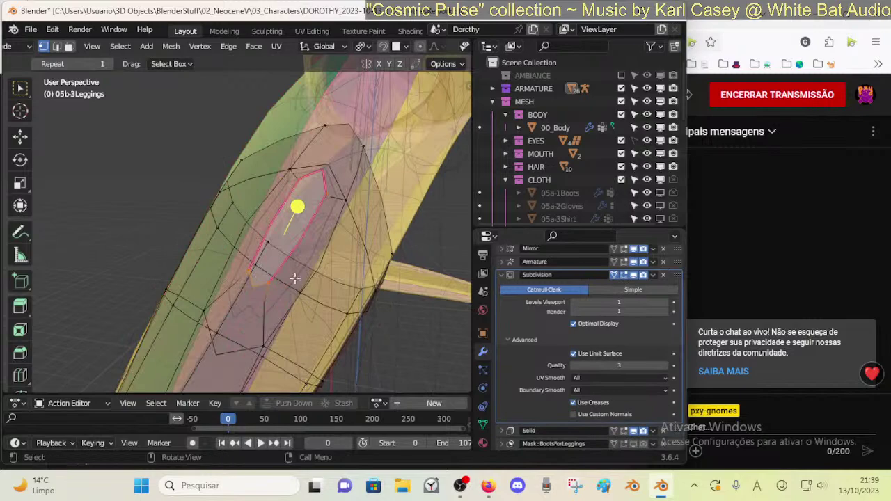
- Return to Object Mode, turn off X-ray and hide the 00_Body mesh so only the clothing remains
{"action": "mouse_move", "coordinate": [261, 277]}
{"action": "middle_mouse_down"}
{"action": "mouse_move", "coordinate": [270, 278]}
{"action": "mouse_move", "coordinate": [239, 272]}
{"action": "mouse_move", "coordinate": [215, 294]}
{"action": "mouse_move", "coordinate": [325, 301]}
{"action": "mouse_move", "coordinate": [312, 294]}
{"action": "mouse_move", "coordinate": [296, 193]}
{"action": "middle_mouse_up"}
{"action": "key", "text": "alt+z"}
{"action": "key", "text": "alt+z"}
{"action": "key", "text": "ctrl+Tab"}
{"action": "key", "text": "4"}
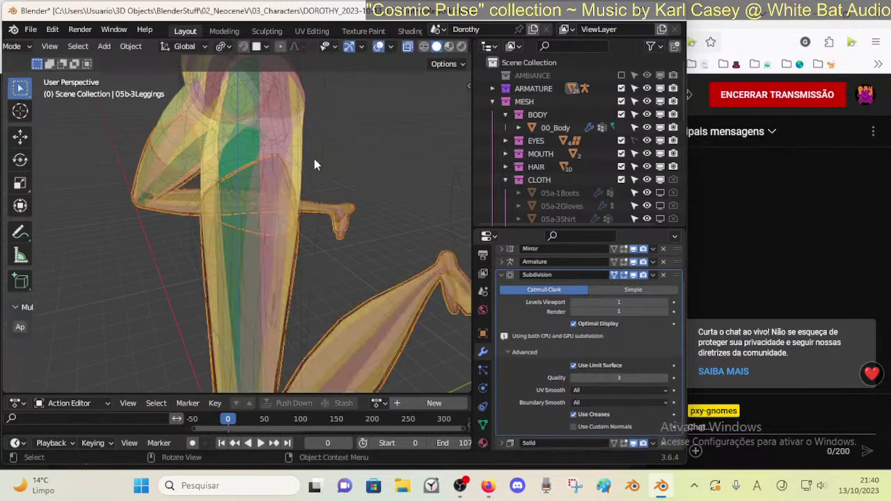
{"action": "left_click", "coordinate": [302, 132]}
{"action": "key", "text": "alt+z"}
{"action": "mouse_move", "coordinate": [326, 258]}
{"action": "middle_mouse_down"}
{"action": "mouse_move", "coordinate": [226, 265]}
{"action": "mouse_move", "coordinate": [278, 259]}
{"action": "mouse_move", "coordinate": [282, 238]}
{"action": "mouse_move", "coordinate": [221, 243]}
{"action": "middle_mouse_up"}
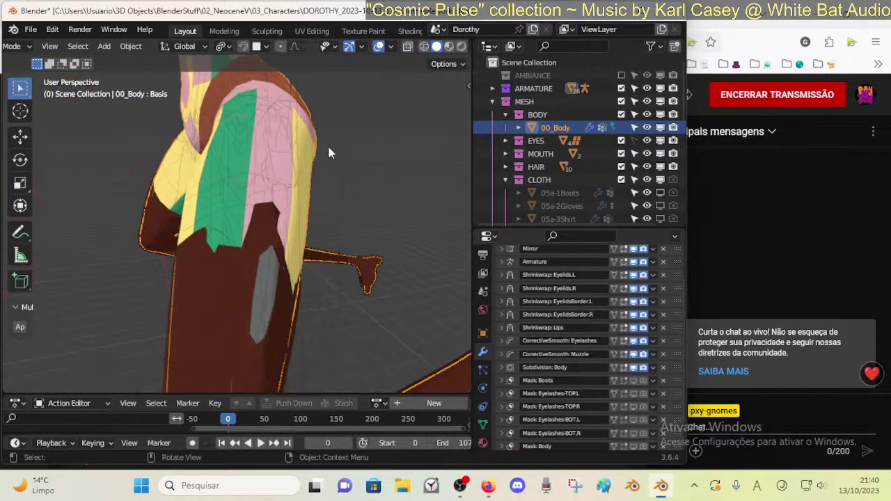
{"action": "key", "text": "h"}
{"action": "middle_click_drag", "start_coordinate": [300, 258], "coordinate": [237, 279]}
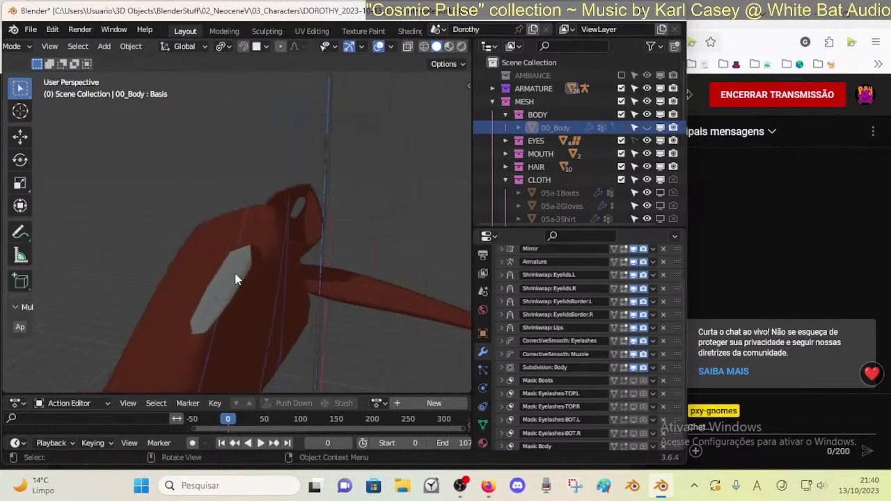
- Open the leggings mesh in Edit Mode and save the file
{"action": "left_click", "coordinate": [249, 216]}
{"action": "key", "text": "Tab"}
{"action": "key", "text": "ctrl+s"}
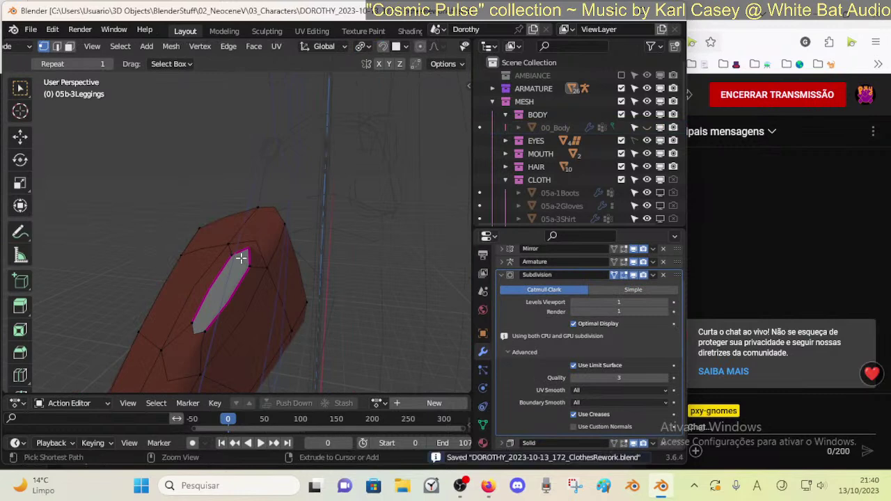
- Select the face loop running around the upper edge of the leggings
{"action": "left_click", "coordinate": [267, 234]}
{"action": "key", "text": "3"}
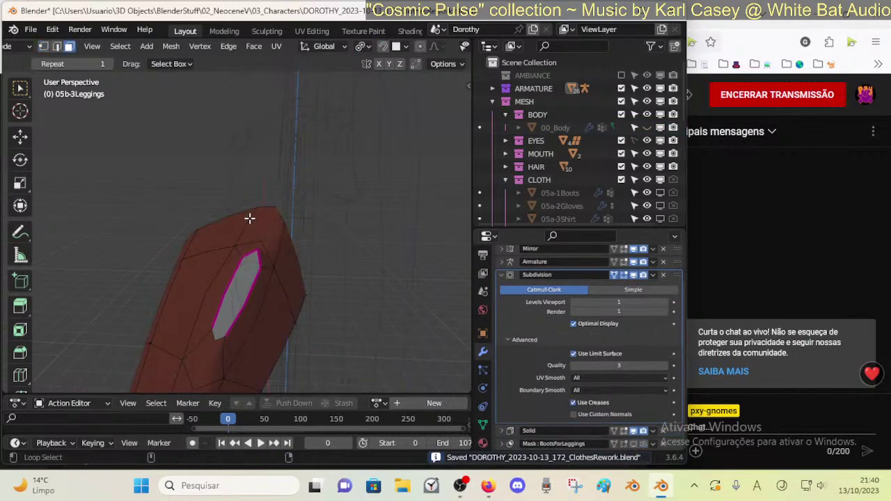
{"action": "left_click", "coordinate": [248, 219], "text": "alt"}
{"action": "middle_click_drag", "start_coordinate": [244, 227], "coordinate": [321, 262]}
{"action": "key", "text": "alt+a"}
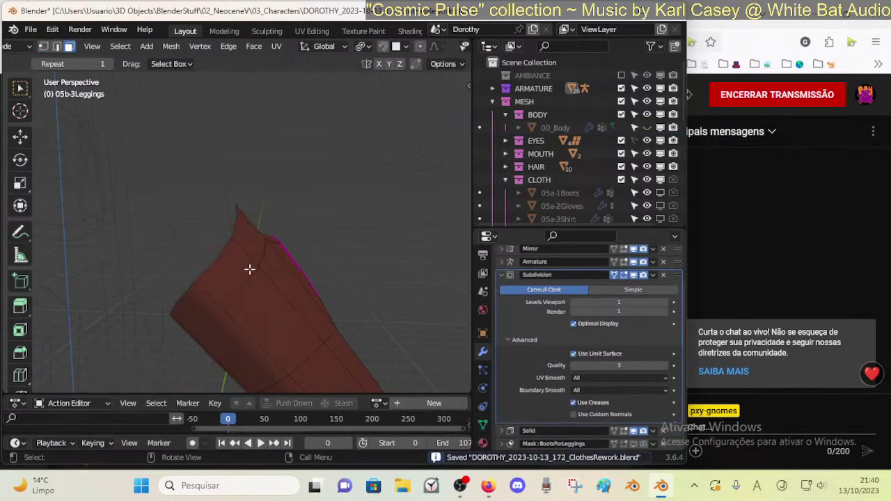
{"action": "middle_click_drag", "start_coordinate": [250, 269], "coordinate": [165, 236]}
{"action": "left_click", "coordinate": [246, 228], "text": "alt"}
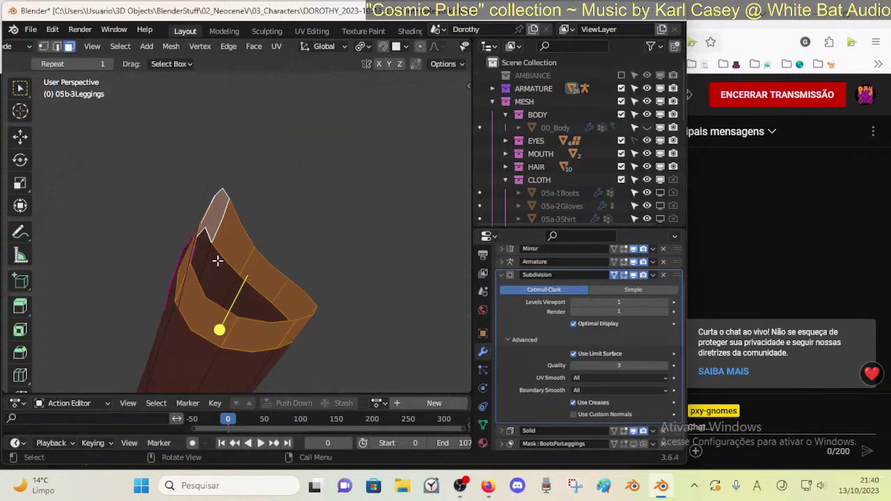
{"action": "middle_click_drag", "start_coordinate": [217, 260], "coordinate": [181, 307]}
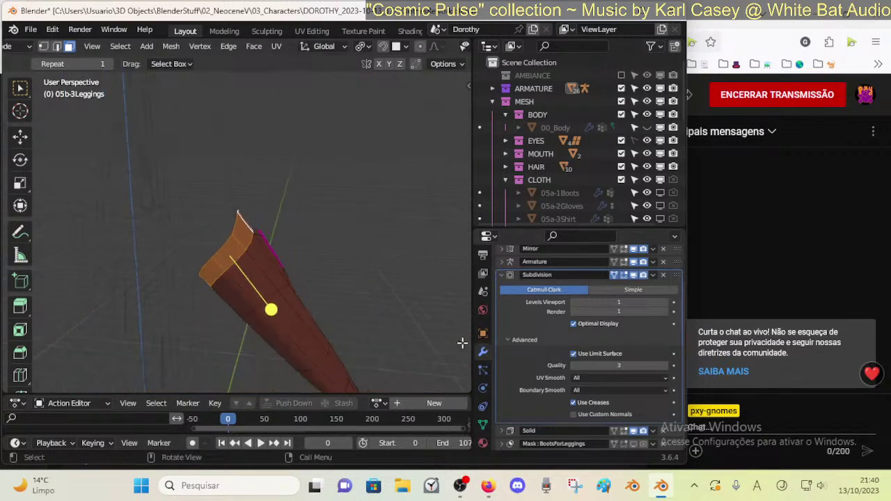
- Assign the MAT-TXT-Metal1 material to the selected upper band of the leggings and inspect it in Object Mode
{"action": "left_click", "coordinate": [483, 441]}
{"action": "left_click", "coordinate": [533, 283]}
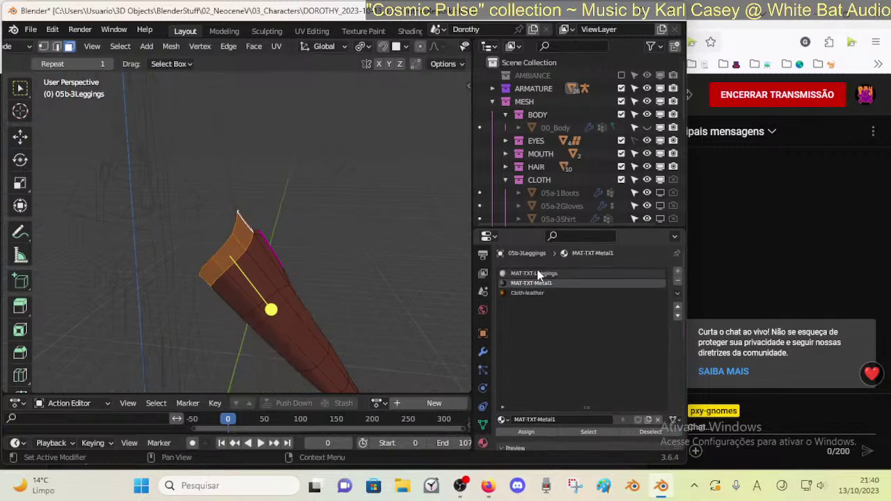
{"action": "left_click", "coordinate": [527, 293]}
{"action": "left_click", "coordinate": [529, 283]}
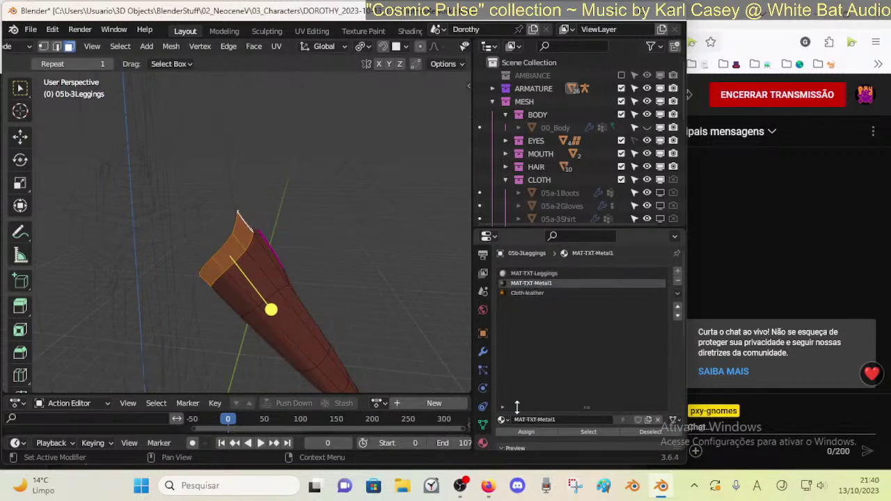
{"action": "left_click", "coordinate": [519, 432]}
{"action": "middle_click_drag", "start_coordinate": [285, 267], "coordinate": [142, 288]}
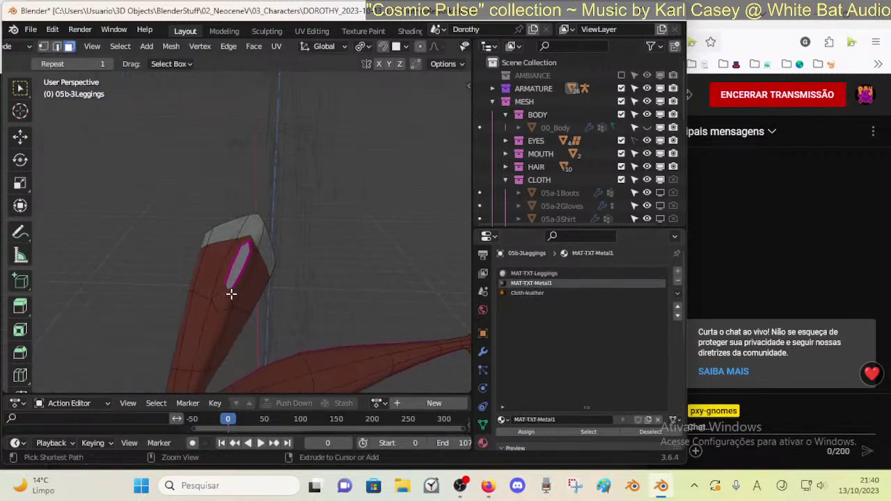
{"action": "key", "text": "Tab"}
{"action": "middle_click_drag", "start_coordinate": [240, 309], "coordinate": [222, 286]}
{"action": "left_click", "coordinate": [237, 235]}
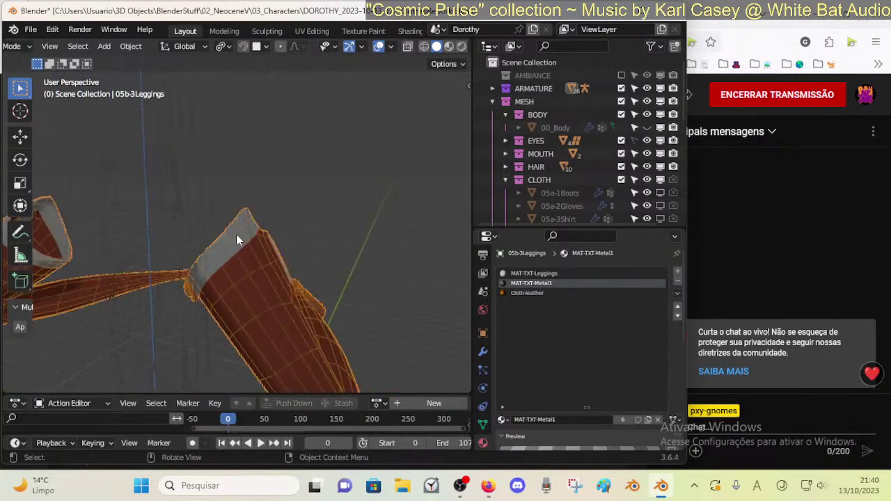
- Flare the upper rim of the metal band by scaling its edge loop up to about 1.16 in Edit Mode
{"action": "key", "text": "Tab"}
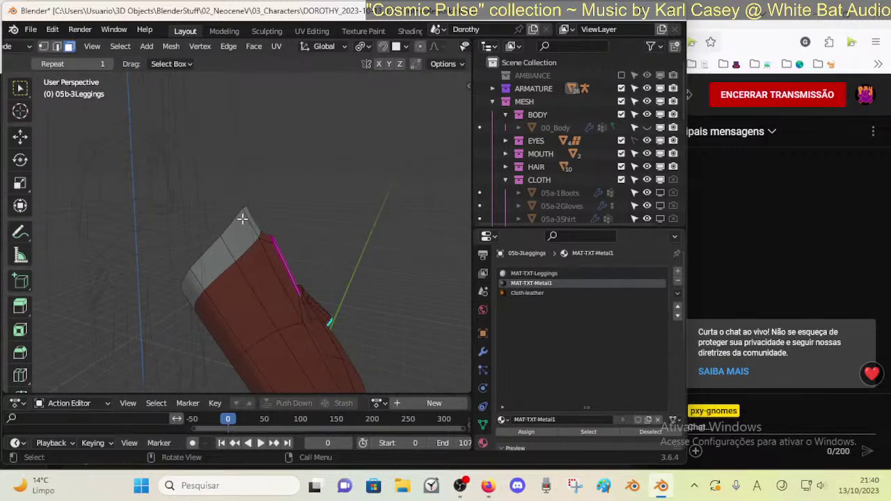
{"action": "middle_click_drag", "start_coordinate": [234, 221], "coordinate": [303, 199]}
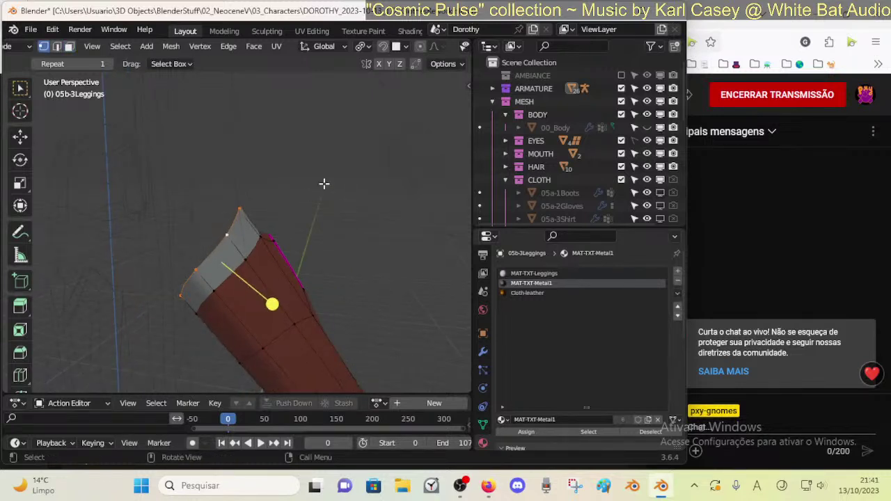
{"action": "key", "text": "s"}
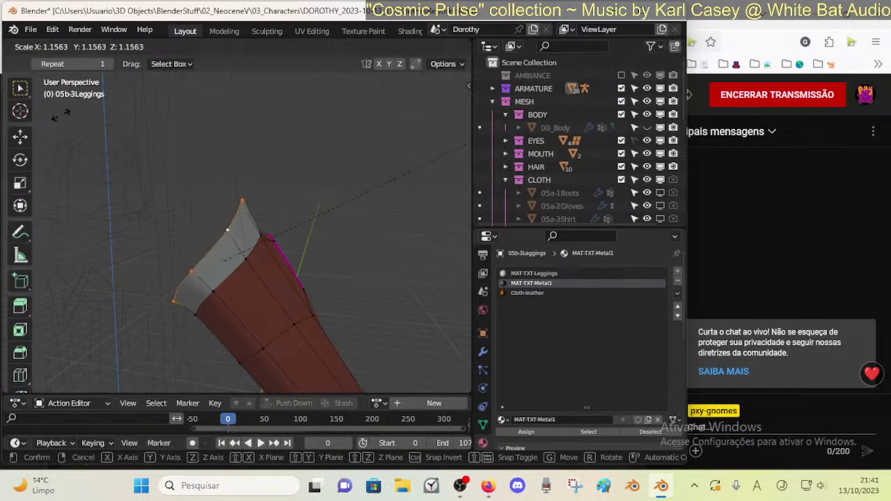
{"action": "left_click", "coordinate": [76, 115]}
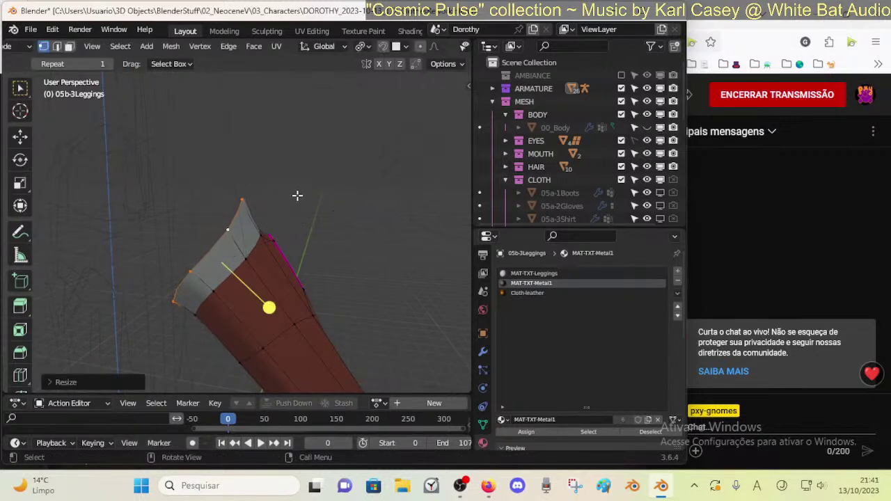
{"action": "key", "text": "s"}
{"action": "left_click", "coordinate": [289, 203]}
{"action": "key", "text": "alt+a"}
- Add an edge loop around the metal band, slide it fully towards the red fabric and scale it up slightly
{"action": "middle_click_drag", "start_coordinate": [272, 245], "coordinate": [92, 252]}
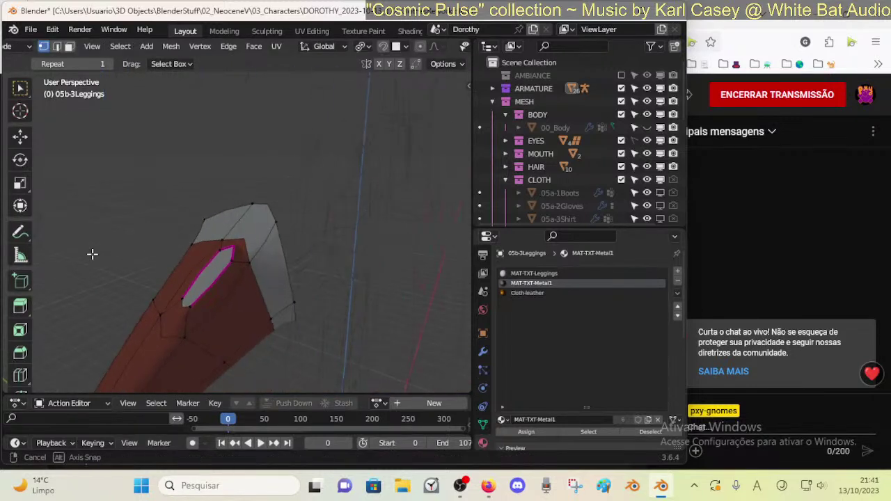
{"action": "middle_click_drag", "start_coordinate": [228, 236], "coordinate": [223, 241]}
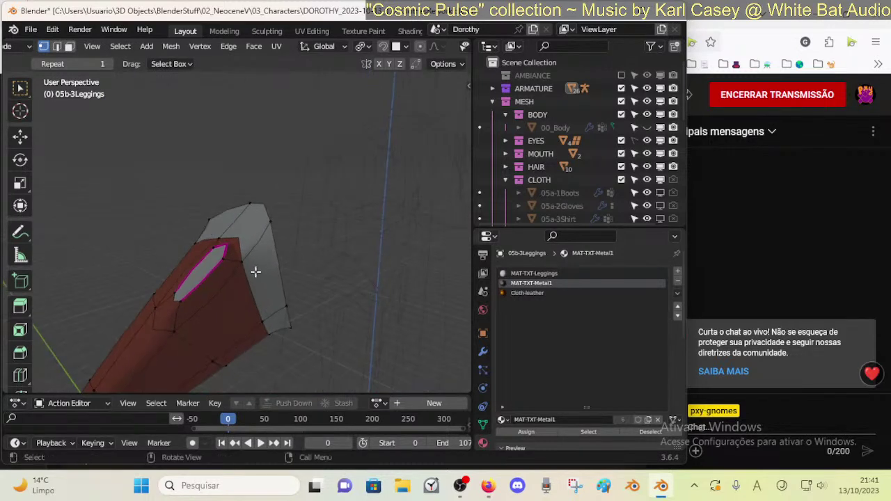
{"action": "key", "text": "ctrl+r"}
{"action": "left_click", "coordinate": [253, 245]}
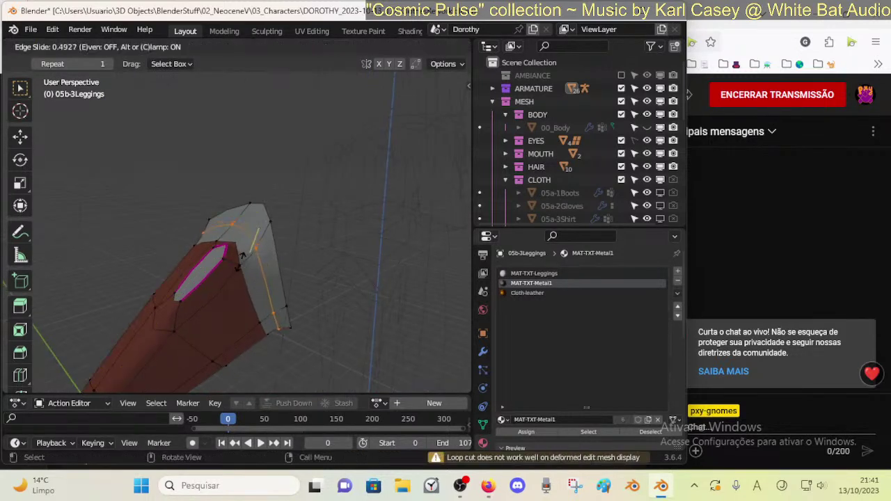
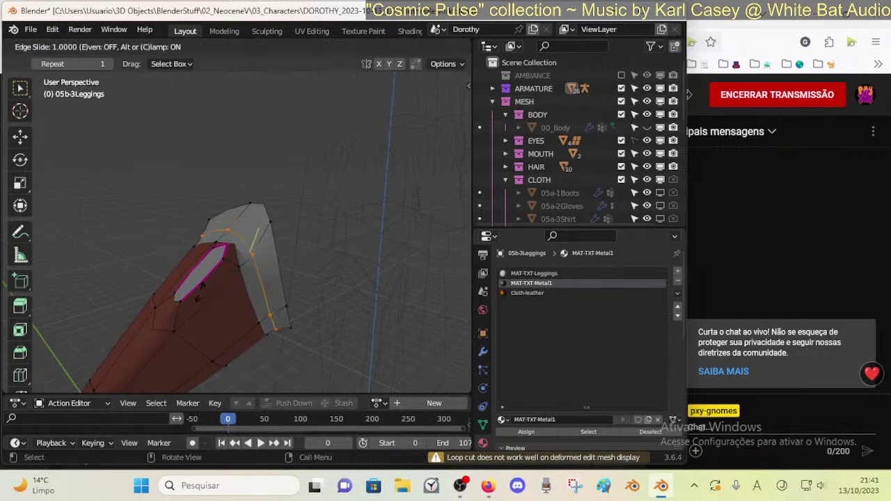
{"action": "left_click", "coordinate": [199, 271]}
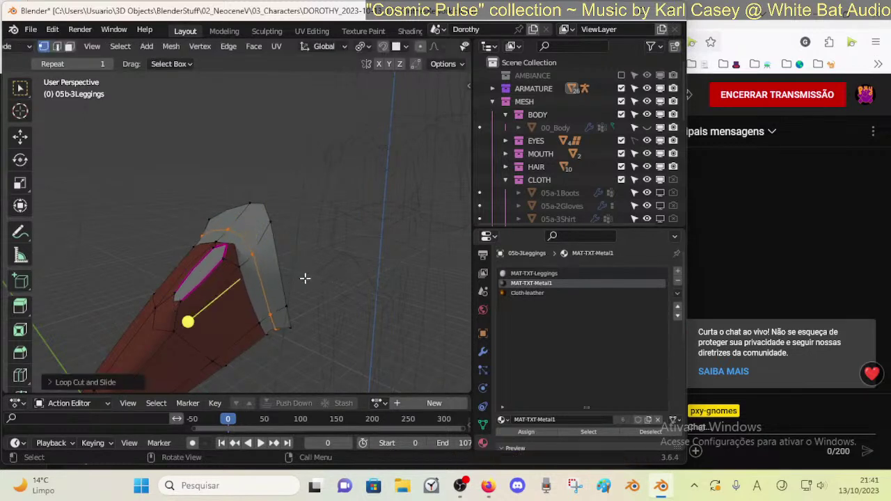
{"action": "key", "text": "s"}
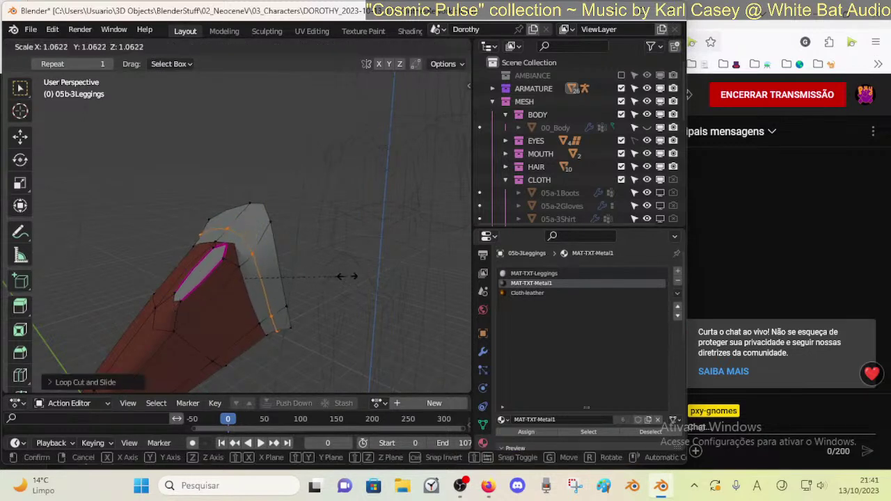
{"action": "left_click", "coordinate": [341, 276]}
- Move the fabric's border loop in under the metal band and rescale it
{"action": "middle_click_drag", "start_coordinate": [341, 277], "coordinate": [215, 280]}
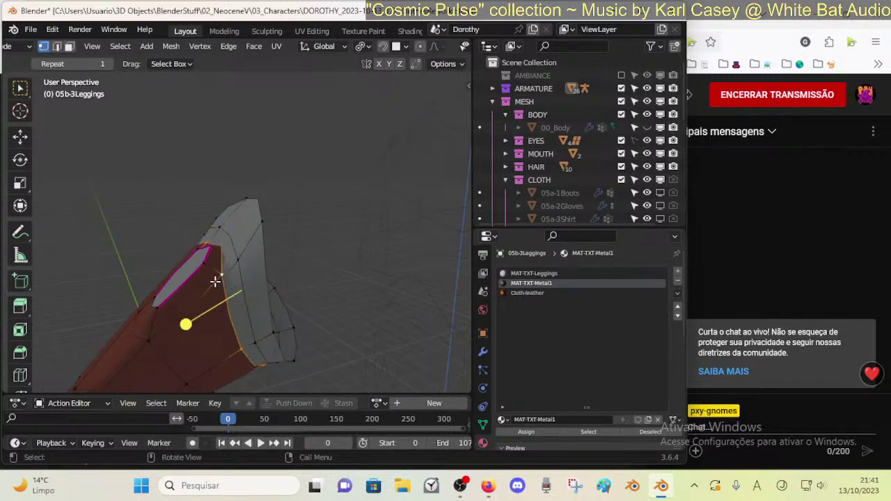
{"action": "key", "text": "g"}
{"action": "left_click", "coordinate": [341, 230]}
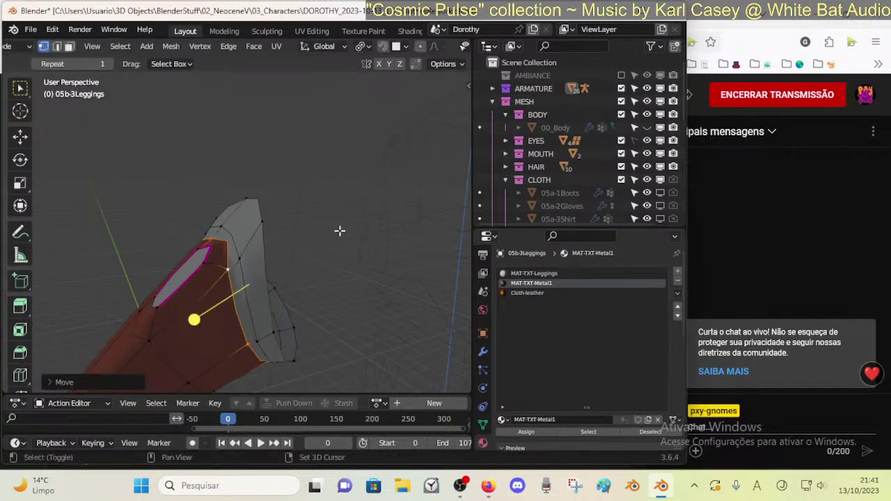
{"action": "key", "text": "g"}
{"action": "key", "text": "s"}
{"action": "left_click", "coordinate": [331, 298]}
- Fine-tune the size and position of the added loop near the band's lower border
{"action": "middle_click_drag", "start_coordinate": [331, 298], "coordinate": [245, 229]}
{"action": "key", "text": "s"}
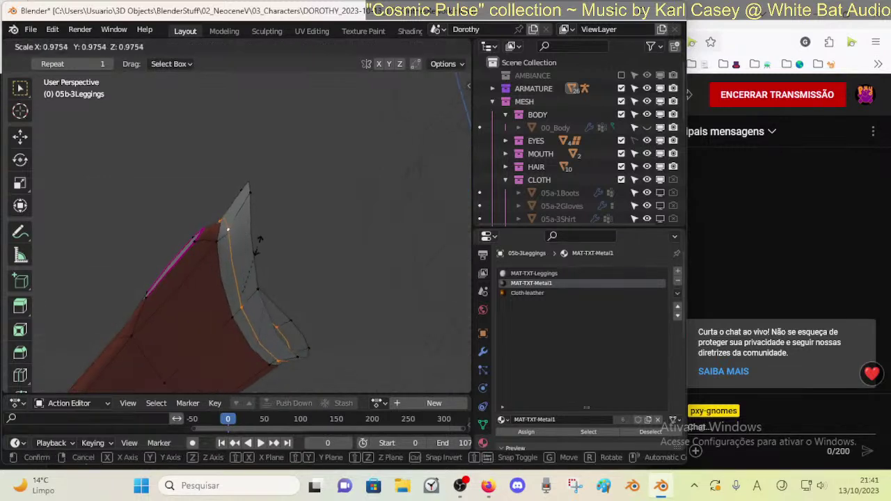
{"action": "left_click", "coordinate": [218, 210]}
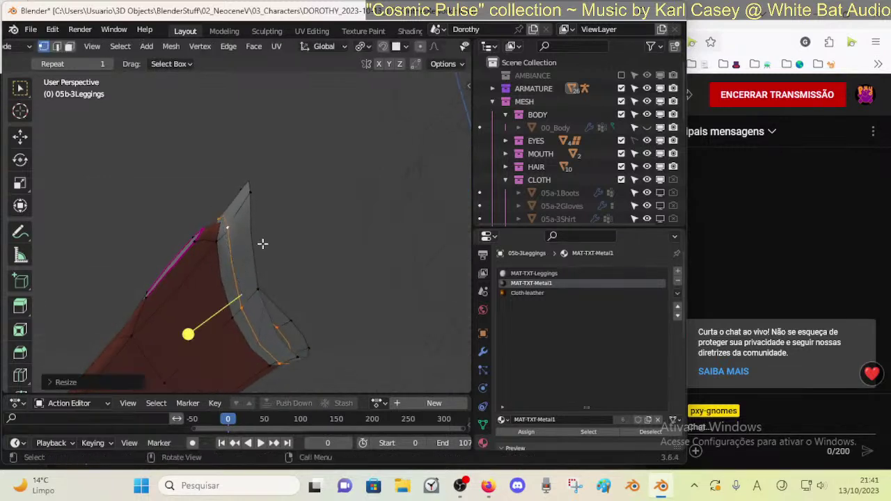
{"action": "key", "text": "g"}
{"action": "left_click", "coordinate": [263, 262]}
- Scale the band's outer rim loop and shift it slightly to even out the opening
{"action": "left_click", "coordinate": [257, 252], "text": "alt"}
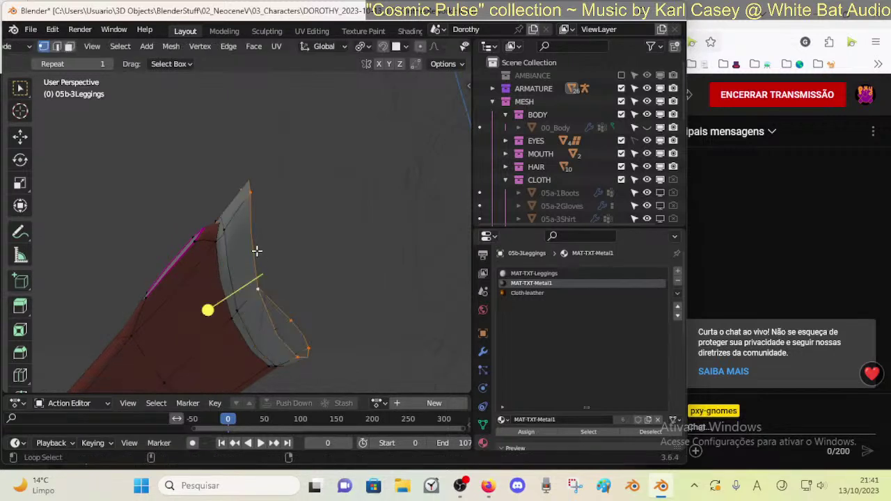
{"action": "key", "text": "s"}
{"action": "key", "text": "g"}
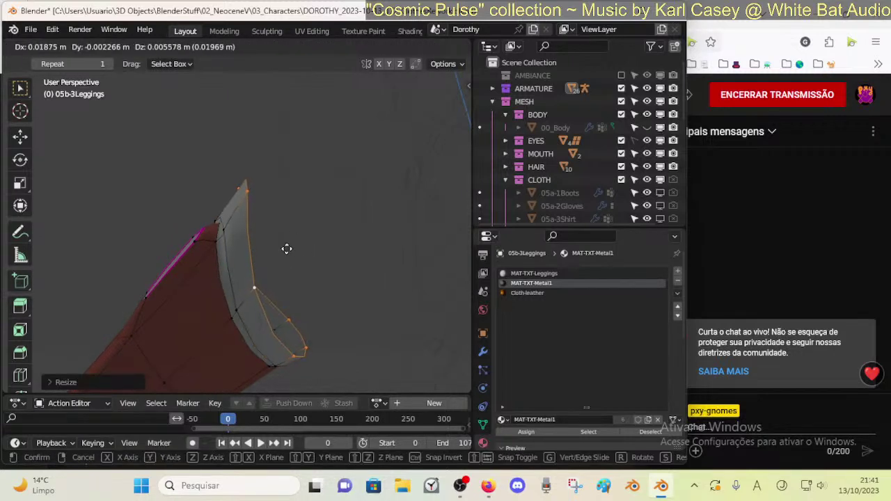
{"action": "left_click", "coordinate": [253, 248]}
{"action": "middle_click_drag", "start_coordinate": [253, 249], "coordinate": [251, 215]}
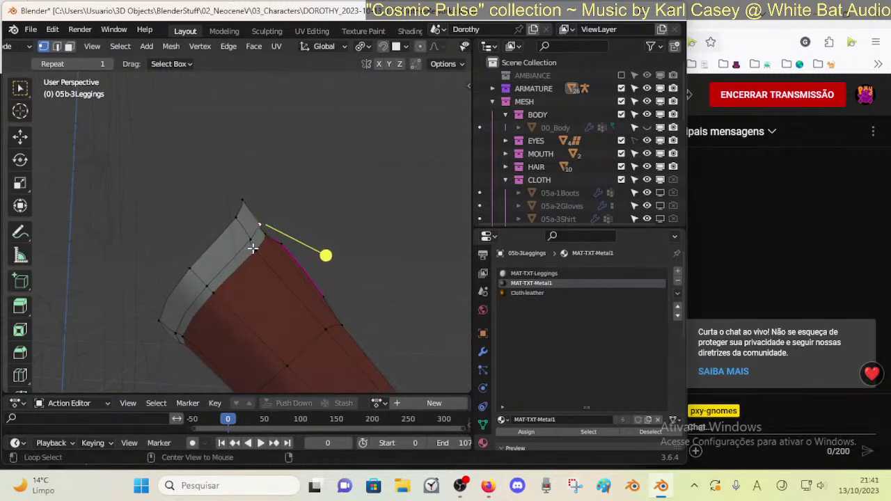
- Shift the loop near the band's lower border and reposition the border vertex beside the metal inset
{"action": "middle_click_drag", "start_coordinate": [253, 248], "coordinate": [265, 265]}
{"action": "key", "text": "g"}
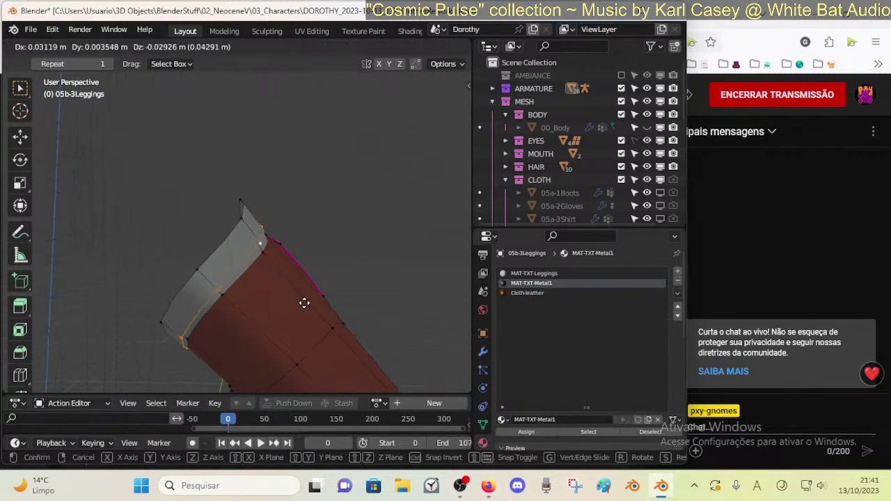
{"action": "left_click", "coordinate": [315, 312]}
{"action": "middle_click_drag", "start_coordinate": [315, 311], "coordinate": [238, 280]}
{"action": "key", "text": "g"}
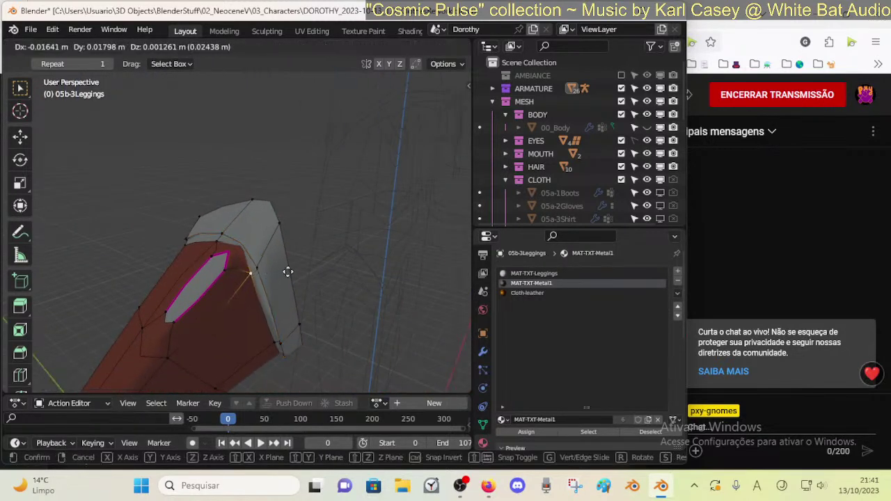
{"action": "left_click", "coordinate": [229, 245]}
- Reposition the border vertices above the metal inset and on the other side of the leg
{"action": "left_click", "coordinate": [222, 241]}
{"action": "key", "text": "g"}
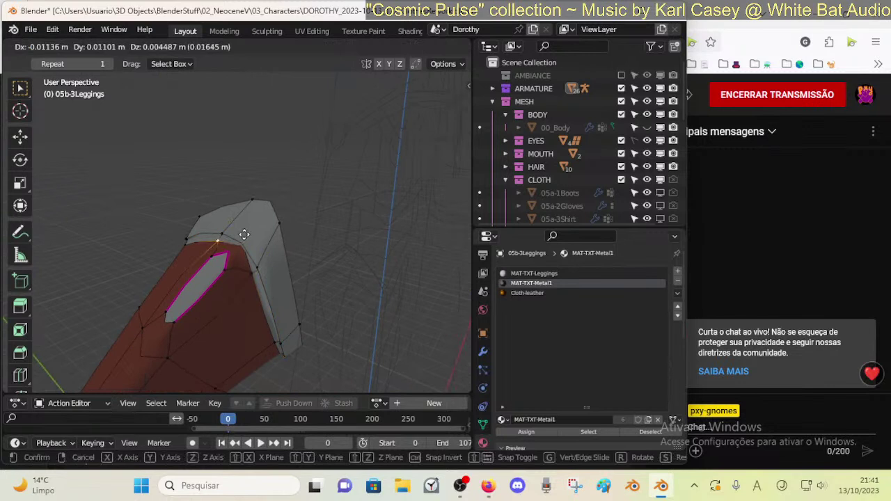
{"action": "left_click", "coordinate": [219, 241]}
{"action": "middle_click_drag", "start_coordinate": [218, 241], "coordinate": [249, 285]}
{"action": "key", "text": "g"}
{"action": "left_click", "coordinate": [244, 289]}
- Smooth the edge loop near the band's lower border and the band's outer rim loop
{"action": "key", "text": "2"}
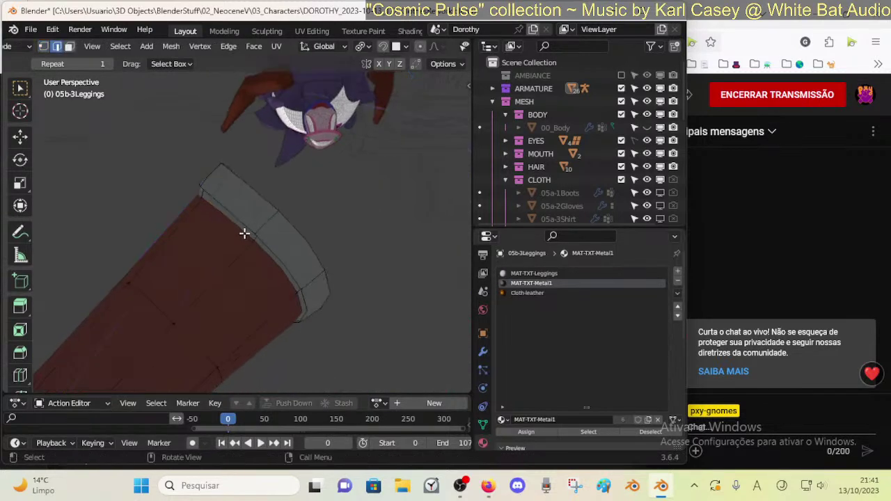
{"action": "left_click", "coordinate": [225, 230], "text": "alt"}
{"action": "middle_click_drag", "start_coordinate": [193, 257], "coordinate": [275, 244]}
{"action": "left_click", "coordinate": [293, 271], "text": "alt"}
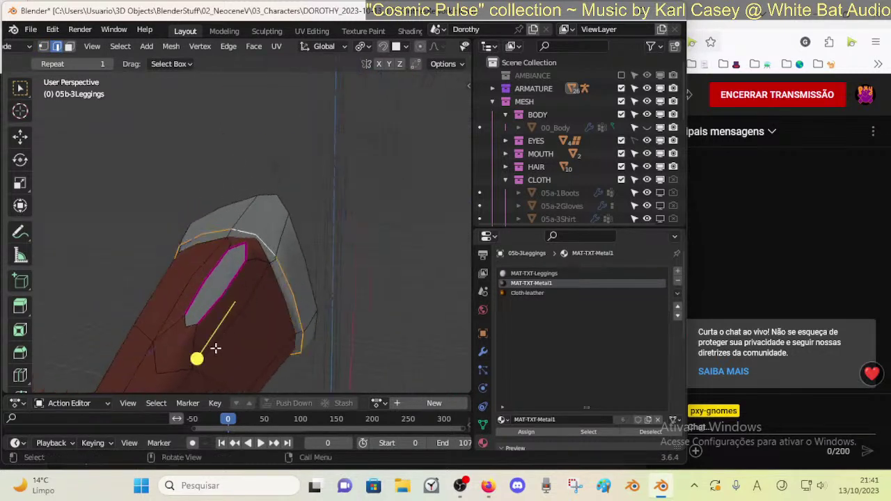
{"action": "left_click_drag", "start_coordinate": [199, 357], "coordinate": [228, 356]}
{"action": "left_click", "coordinate": [302, 223], "text": "alt"}
{"action": "left_click", "coordinate": [296, 251], "text": "alt"}
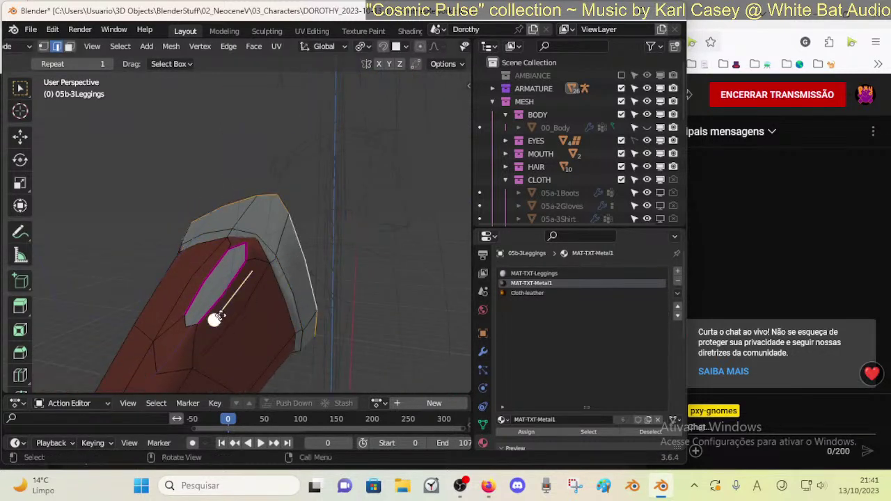
{"action": "left_click_drag", "start_coordinate": [220, 317], "coordinate": [229, 318]}
- Fatten the band's main face loop slightly outwards with Shrink/Fatten
{"action": "key", "text": "3"}
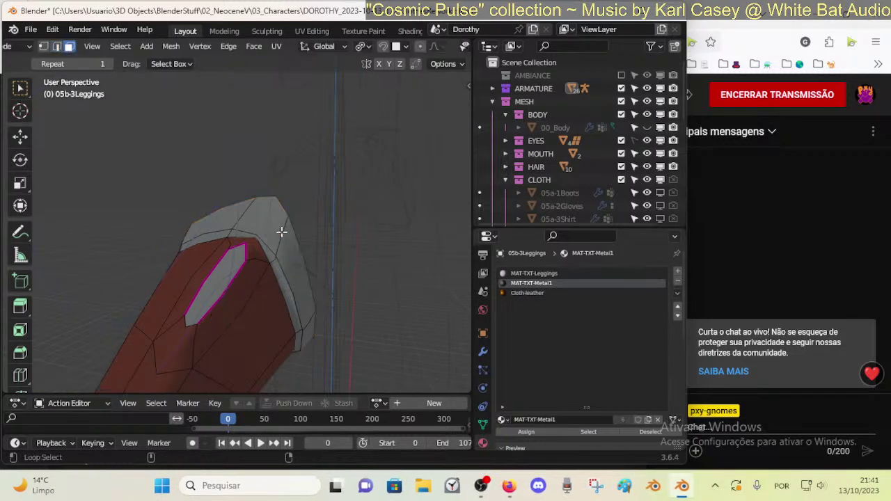
{"action": "left_click", "coordinate": [282, 232], "text": "alt"}
{"action": "key", "text": "s"}
{"action": "key", "text": "Escape"}
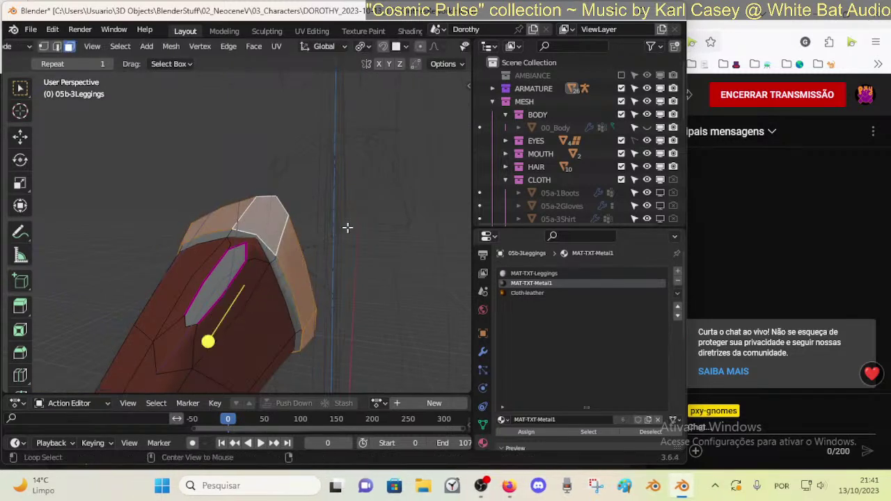
{"action": "key", "text": "alt+s"}
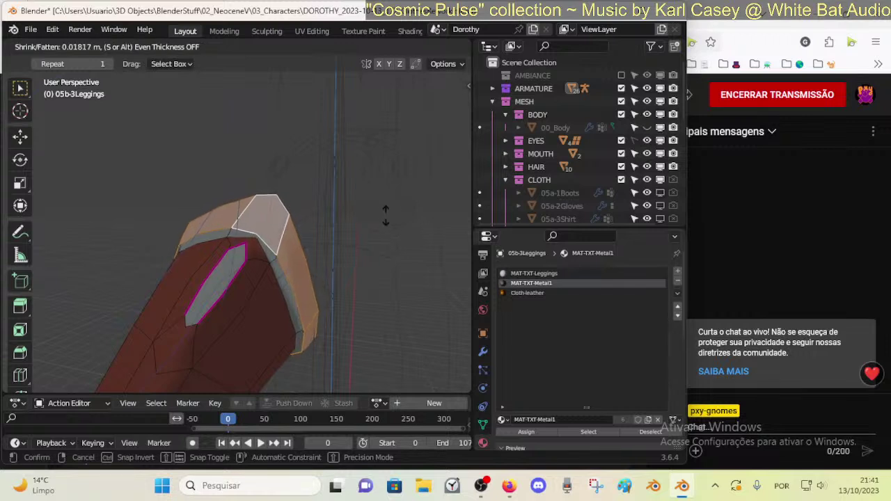
{"action": "left_click", "coordinate": [389, 220]}
{"action": "left_click", "coordinate": [389, 220]}
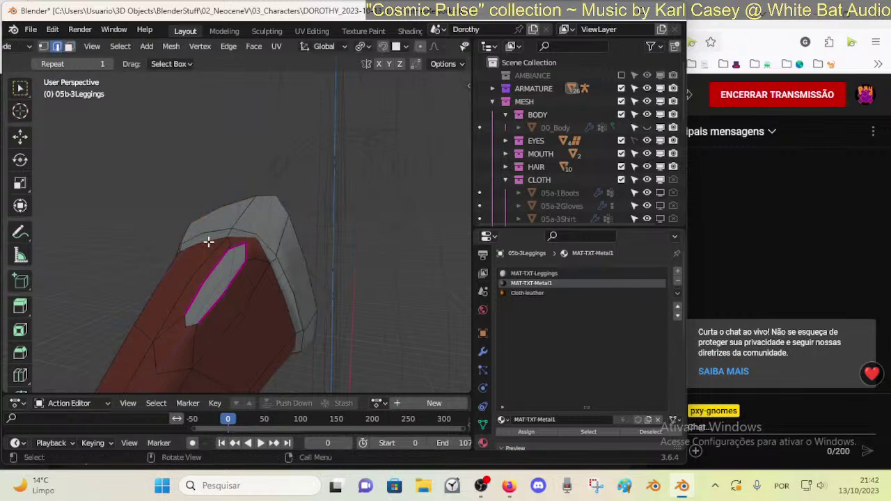
- Select the border loop between the metal band and the fabric, and inspect the subdivided leggings in Object Mode
{"action": "left_click", "coordinate": [209, 241], "text": "alt"}
{"action": "middle_click_drag", "start_coordinate": [193, 277], "coordinate": [235, 277]}
{"action": "key", "text": "Tab"}
{"action": "scroll", "coordinate": [314, 302], "scroll_direction": "down", "scroll_amount": 3}
{"action": "key", "text": "Tab"}
{"action": "scroll", "coordinate": [212, 312], "scroll_direction": "up", "scroll_amount": 1}
{"action": "middle_click_drag", "start_coordinate": [213, 313], "coordinate": [238, 226], "text": "shift"}
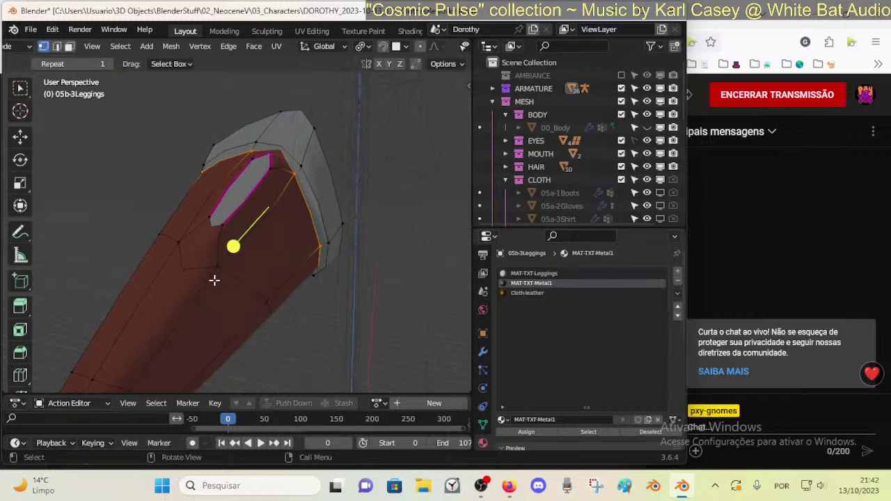
{"action": "scroll", "coordinate": [215, 281], "scroll_direction": "down", "scroll_amount": 3}
{"action": "scroll", "coordinate": [216, 287], "scroll_direction": "up", "scroll_amount": 4}
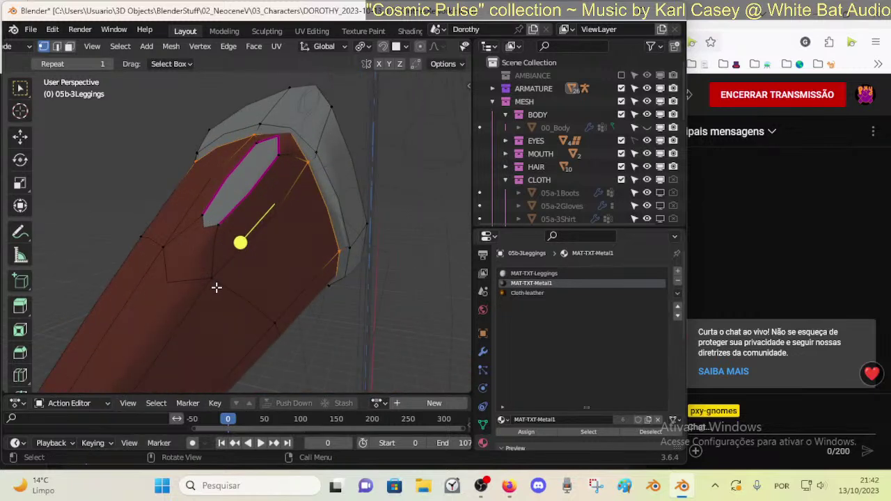
{"action": "key", "text": "Tab"}
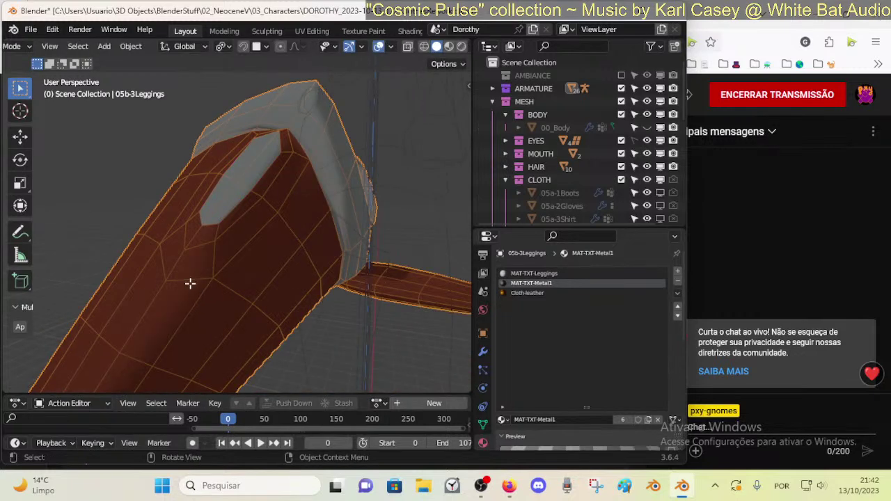
{"action": "key", "text": "Tab"}
{"action": "key", "text": "a"}
{"action": "key", "text": "k"}
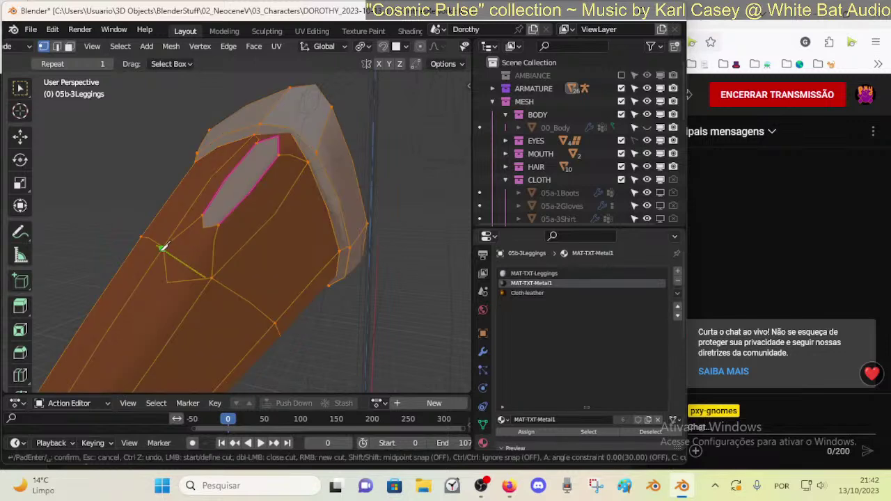
{"action": "key", "text": "Escape"}
- Turn off the leggings' Subdivision modifier's On Cage and Edit Mode display
{"action": "scroll", "coordinate": [179, 261], "scroll_direction": "down", "scroll_amount": 4}
{"action": "left_click", "coordinate": [484, 353]}
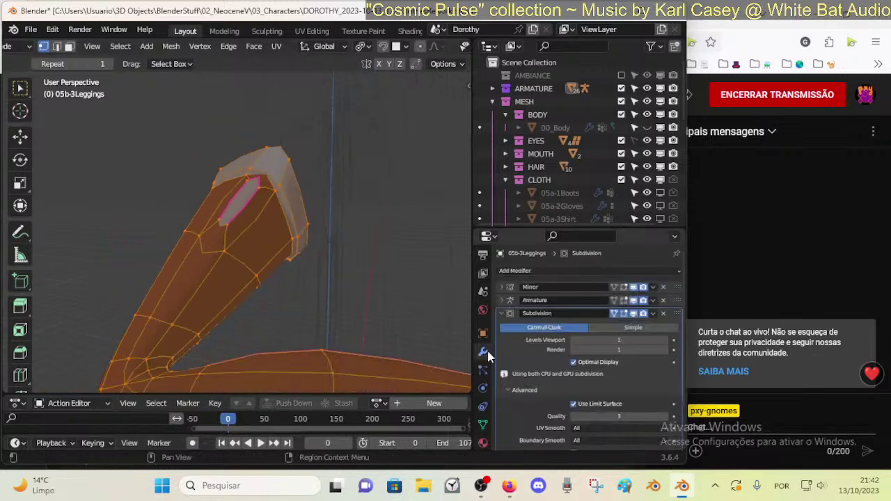
{"action": "scroll", "coordinate": [611, 379], "scroll_direction": "down", "scroll_amount": 2}
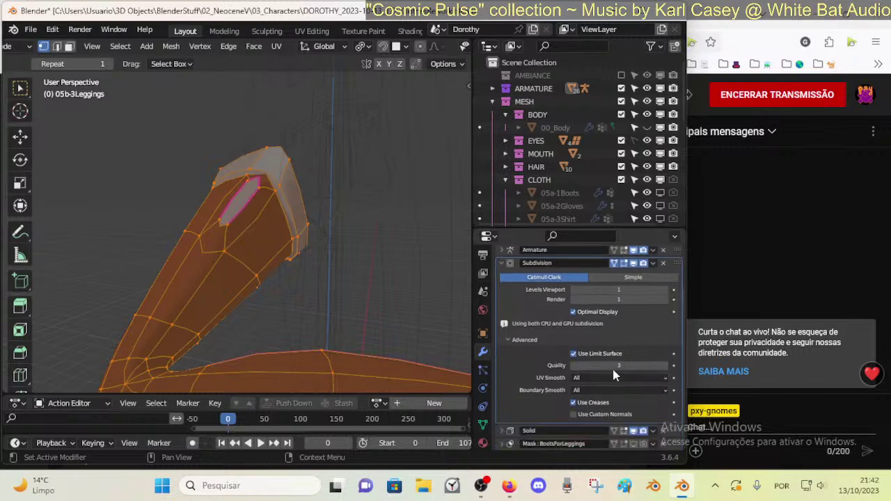
{"action": "scroll", "coordinate": [616, 280], "scroll_direction": "up", "scroll_amount": 2}
{"action": "left_click", "coordinate": [614, 314]}
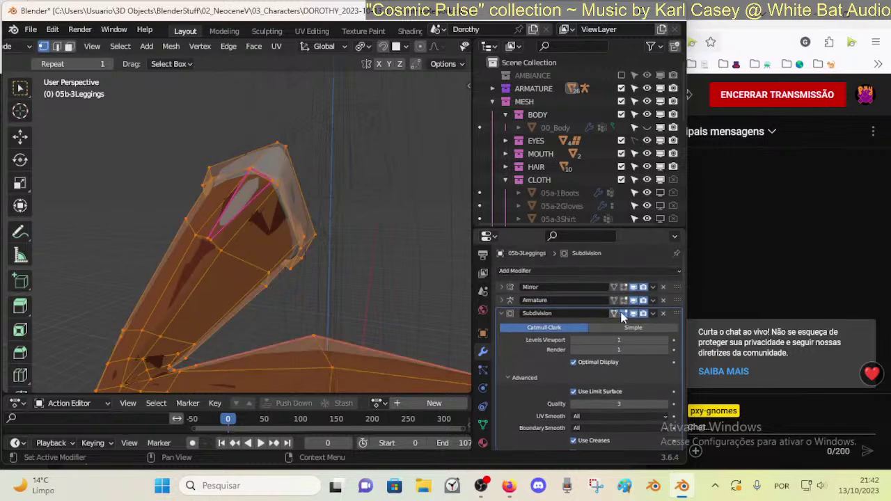
{"action": "left_click", "coordinate": [623, 316]}
- Slide the two upper corner vertices of the leggings' metal inset slightly along its edges, away from the metal band
{"action": "scroll", "coordinate": [293, 255], "scroll_direction": "up", "scroll_amount": 2}
{"action": "middle_click_drag", "start_coordinate": [223, 248], "coordinate": [202, 249]}
{"action": "key", "text": "alt+a"}
{"action": "key", "text": "shift+v"}
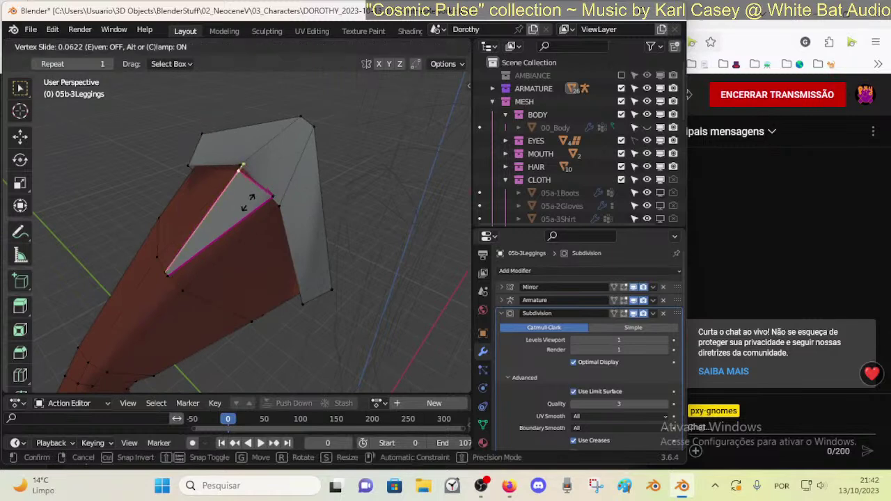
{"action": "left_click", "coordinate": [246, 207]}
{"action": "left_click", "coordinate": [274, 196]}
{"action": "key", "text": "shift+v"}
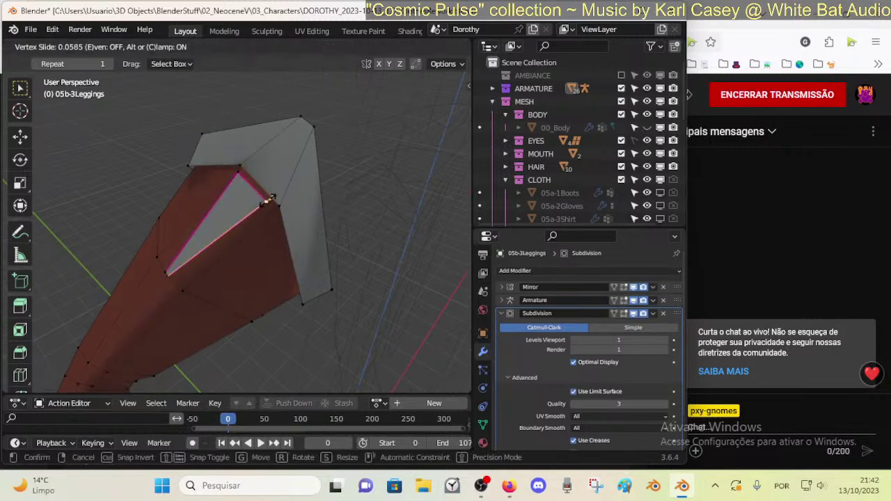
{"action": "left_click", "coordinate": [268, 202]}
- Vertex-slide a corner of the metal inset once more and inspect the subdivided shape in Object Mode
{"action": "key", "text": "Tab"}
{"action": "middle_click_drag", "start_coordinate": [266, 203], "coordinate": [272, 234]}
{"action": "key", "text": "Tab"}
{"action": "key", "text": "shift+v"}
{"action": "scroll", "coordinate": [263, 231], "scroll_direction": "up", "scroll_amount": 1}
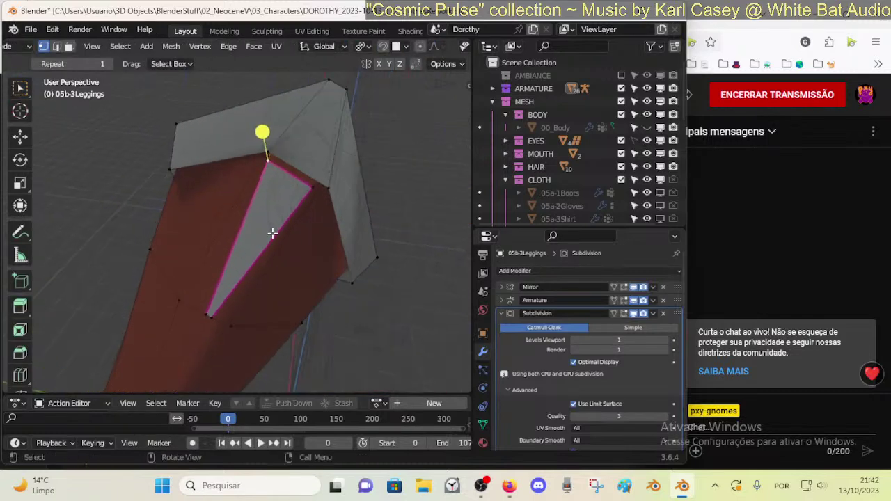
{"action": "left_click", "coordinate": [233, 286]}
{"action": "key", "text": "Tab"}
{"action": "middle_click_drag", "start_coordinate": [232, 262], "coordinate": [233, 315]}
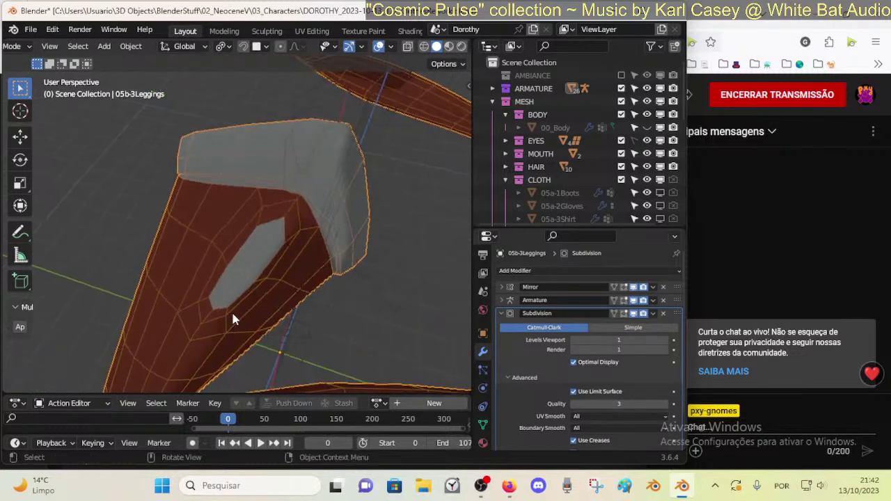
{"action": "key", "text": "Tab"}
{"action": "key", "text": "Tab"}
{"action": "key", "text": "Tab"}
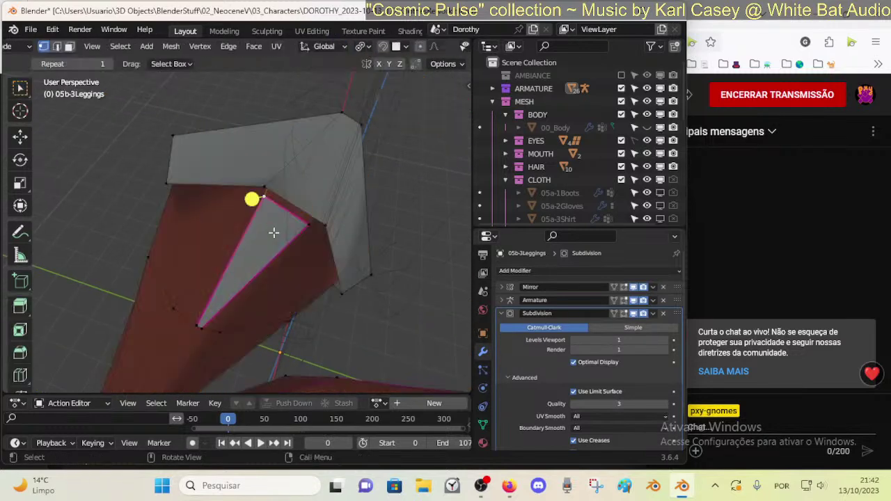
{"action": "key", "text": "alt+a"}
{"action": "left_click", "coordinate": [255, 217], "text": "alt+shift"}
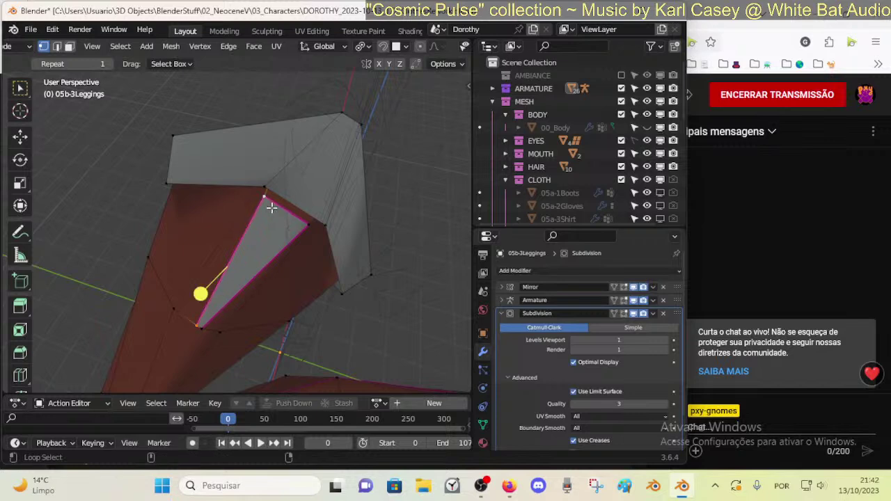
{"action": "left_click", "coordinate": [280, 209], "text": "alt+shift"}
{"action": "key", "text": "alt+a"}
{"action": "key", "text": "a"}
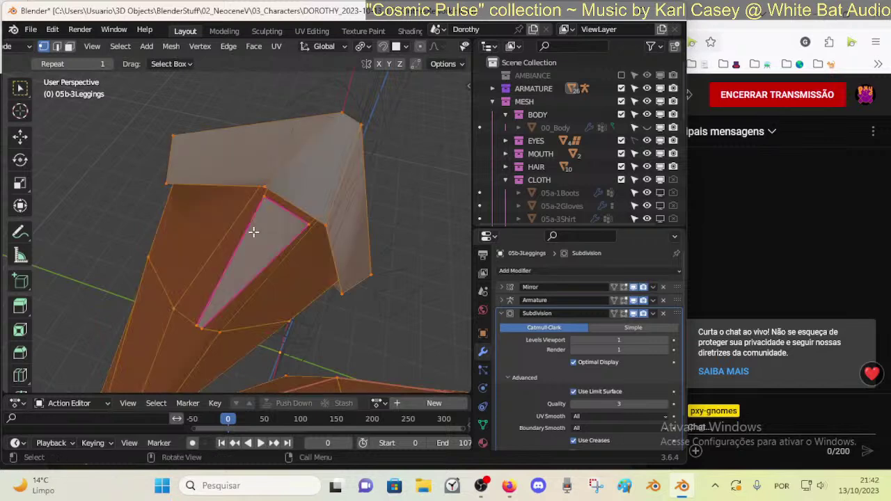
{"action": "key", "text": "s"}
{"action": "right_click", "coordinate": [253, 231]}
- Select the whole leggings mesh and clear the sharp marks from all its edges
{"action": "scroll", "coordinate": [253, 232], "scroll_direction": "down", "scroll_amount": 8}
{"action": "middle_click_drag", "start_coordinate": [249, 279], "coordinate": [318, 229]}
{"action": "key", "text": "alt+a"}
{"action": "scroll", "coordinate": [330, 263], "scroll_direction": "up", "scroll_amount": 8}
{"action": "middle_click_drag", "start_coordinate": [329, 263], "coordinate": [133, 199], "text": "shift"}
{"action": "scroll", "coordinate": [133, 200], "scroll_direction": "down", "scroll_amount": 3}
{"action": "key", "text": "a"}
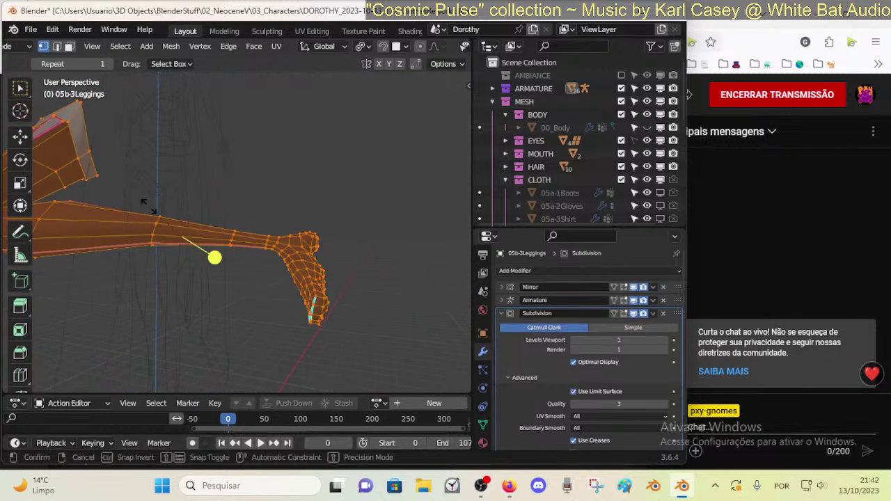
{"action": "key", "text": "shift+e"}
{"action": "key", "text": "Escape"}
{"action": "key", "text": "ctrl+e"}
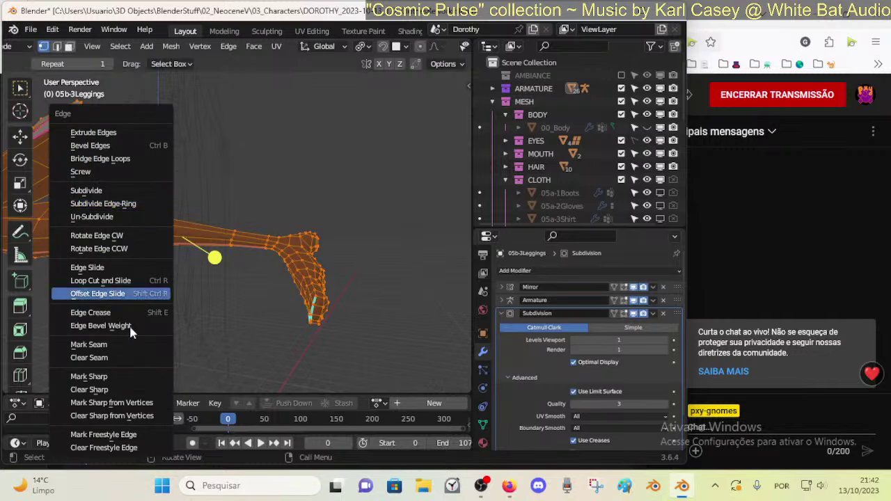
{"action": "left_click", "coordinate": [105, 376]}
- Remove the edge crease from the entire leggings mesh, check it in Object Mode and save the file
{"action": "middle_click_drag", "start_coordinate": [160, 273], "coordinate": [282, 293]}
{"action": "key", "text": "shift+e"}
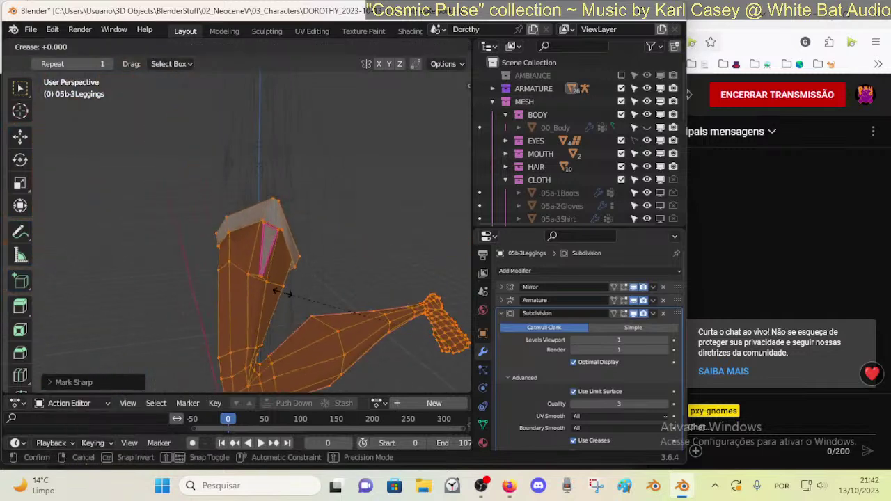
{"action": "left_click", "coordinate": [282, 292]}
{"action": "key", "text": "Tab"}
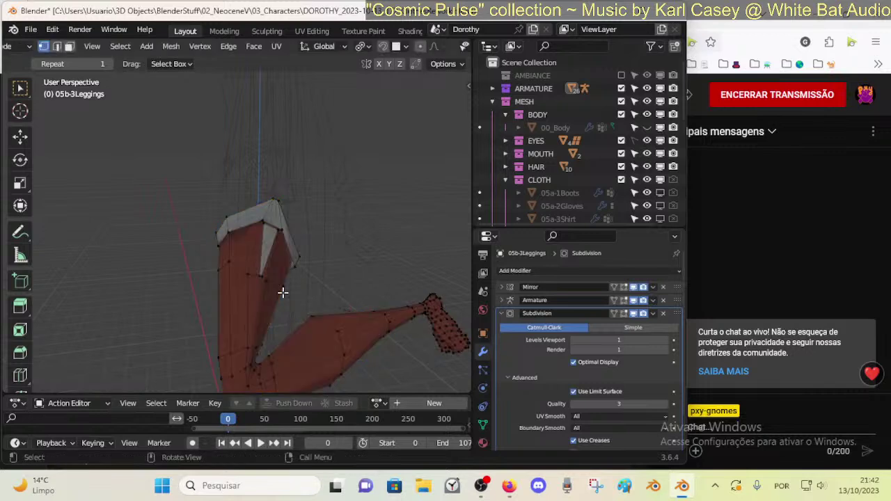
{"action": "middle_click_drag", "start_coordinate": [282, 292], "coordinate": [263, 282]}
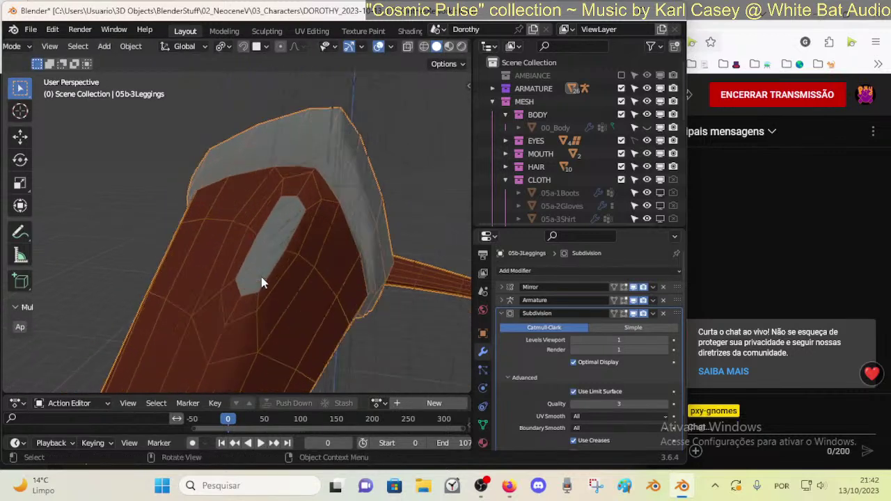
{"action": "key", "text": "ctrl+s"}
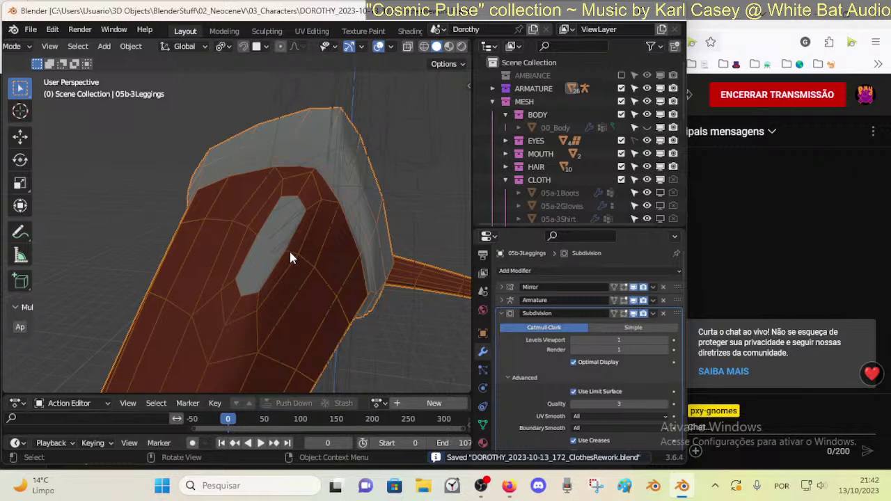
- Crease the metal band's outer rim edge loop to 1 and inspect the band in Object Mode
{"action": "middle_click_drag", "start_coordinate": [292, 193], "coordinate": [281, 206]}
{"action": "key", "text": "Tab"}
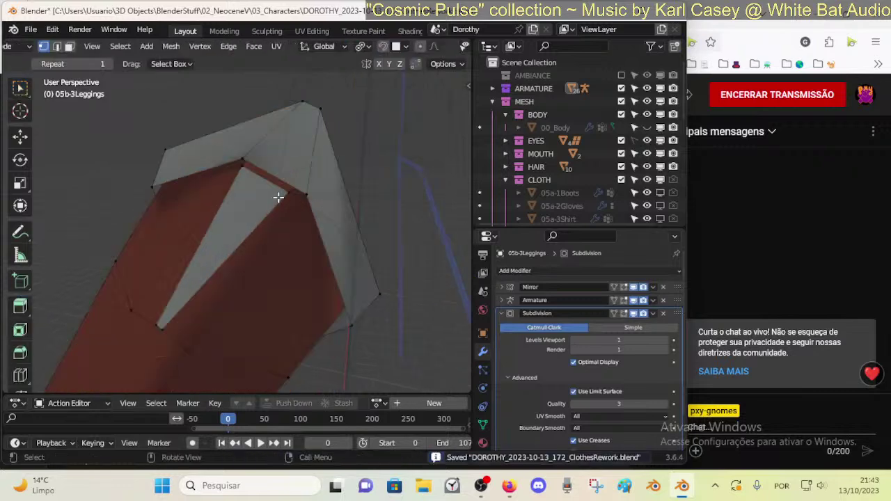
{"action": "left_click", "coordinate": [271, 107], "text": "alt"}
{"action": "key", "text": "shift+e"}
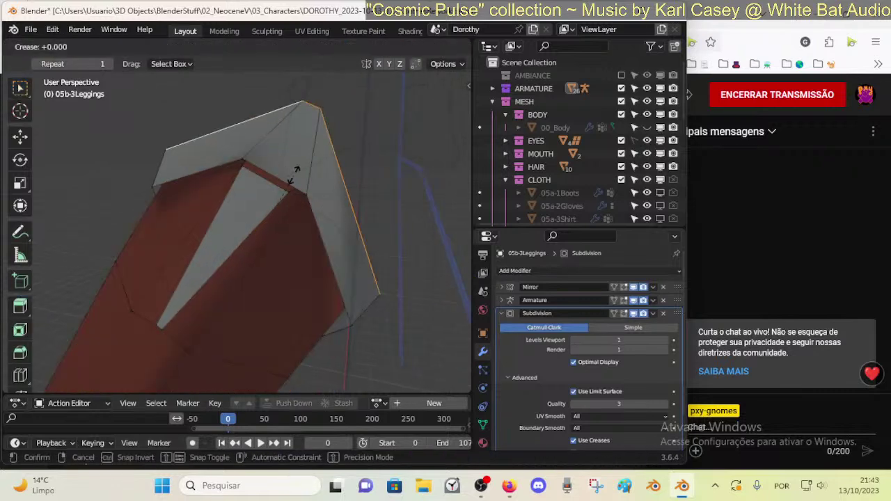
{"action": "type", "text": "1"}
{"action": "key", "text": "Return"}
{"action": "key", "text": "Tab"}
{"action": "middle_click_drag", "start_coordinate": [294, 175], "coordinate": [269, 237]}
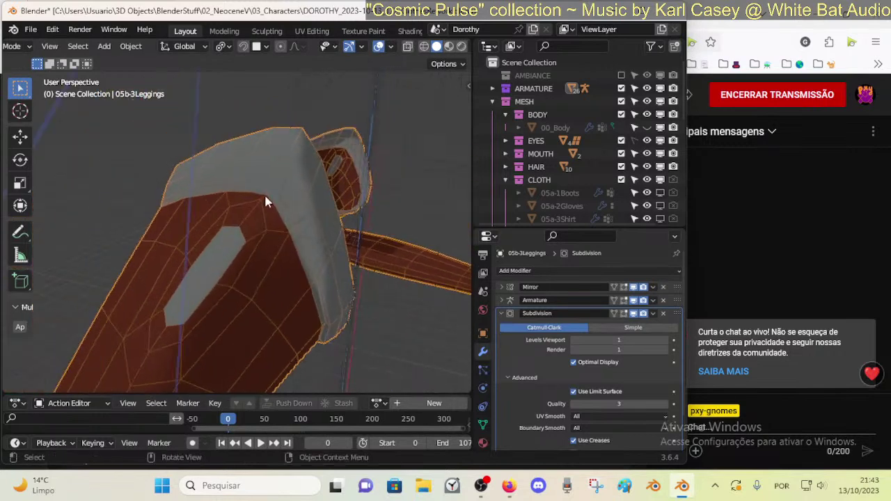
- Try another crease adjustment on the metal band's outer rim loop, and undo the latest changes
{"action": "left_click", "coordinate": [253, 150]}
{"action": "key", "text": "Tab"}
{"action": "key", "text": "alt+a"}
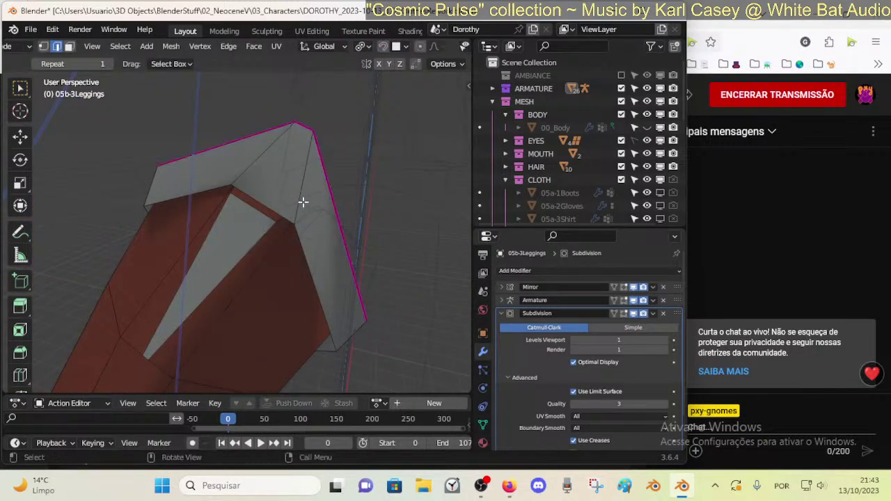
{"action": "left_click", "coordinate": [255, 129], "text": "alt"}
{"action": "key", "text": "shift+e"}
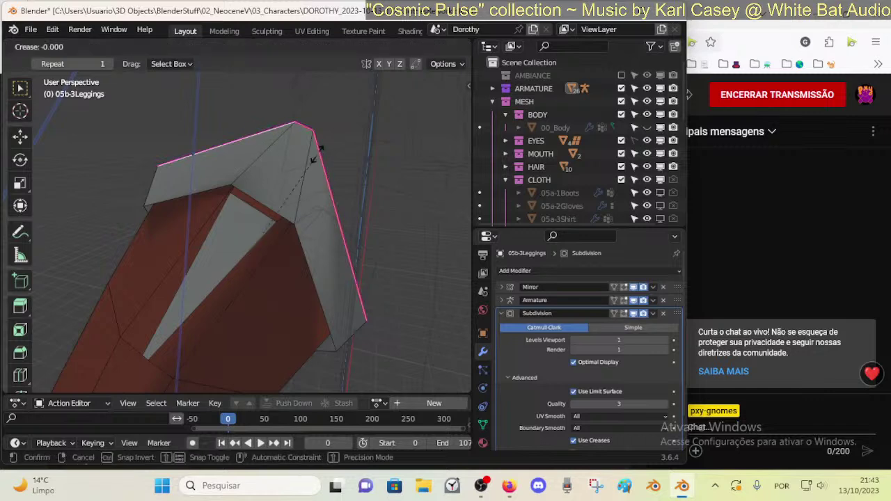
{"action": "key", "text": "Tab"}
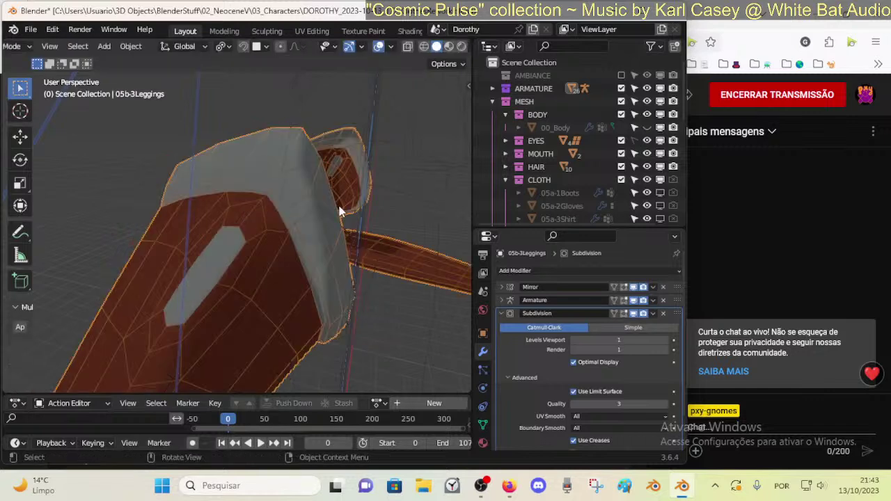
{"action": "left_click", "coordinate": [339, 208]}
{"action": "key", "text": "ctrl+z"}
{"action": "key", "text": "ctrl+z"}
{"action": "key", "text": "ctrl+z"}
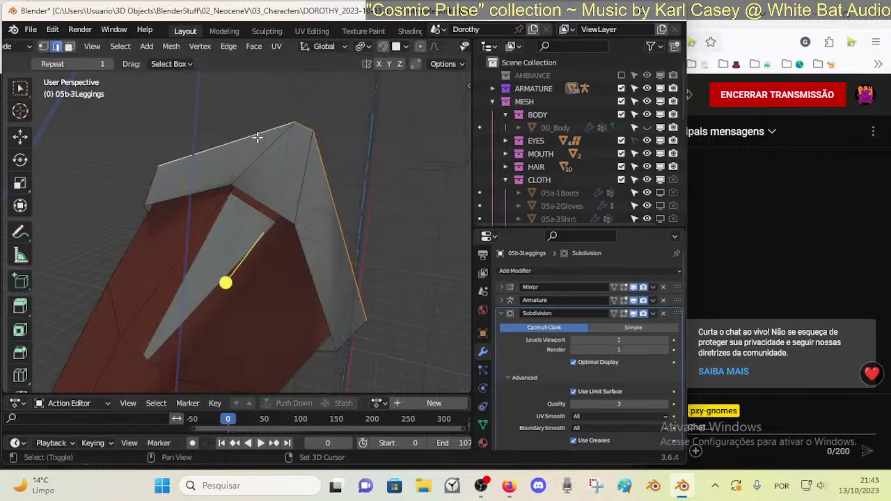
- Reapply an edge crease of 1 to the selected rim loop and return to Object Mode
{"action": "key", "text": "shift+e"}
{"action": "type", "text": "1"}
{"action": "key", "text": "Return"}
{"action": "key", "text": "Tab"}
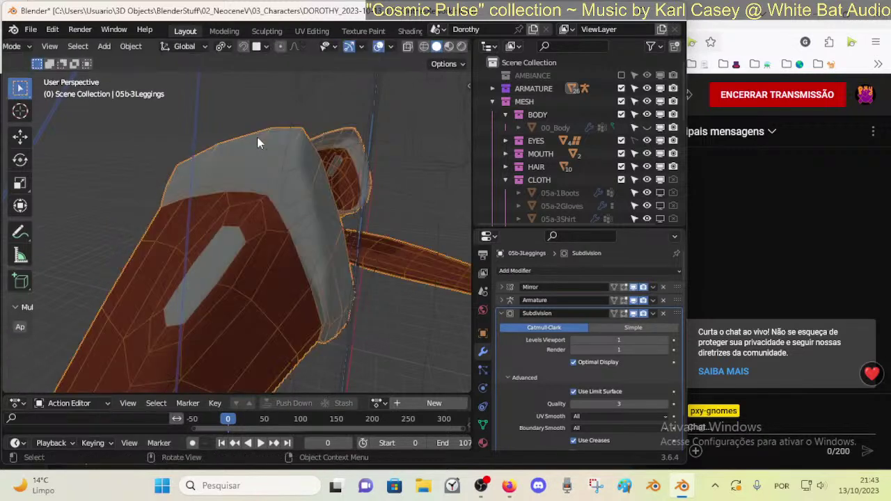
- Undo the most recent edits to the leggings mesh around the grey cuff
{"action": "middle_click_drag", "start_coordinate": [231, 178], "coordinate": [291, 182]}
{"action": "key", "text": "Tab"}
{"action": "key", "text": "Tab"}
{"action": "key", "text": "1"}
{"action": "key", "text": "ctrl+z"}
{"action": "key", "text": "Tab"}
{"action": "middle_click_drag", "start_coordinate": [404, 205], "coordinate": [310, 215]}
{"action": "key", "text": "ctrl+z"}
{"action": "key", "text": "ctrl+z"}
{"action": "key", "text": "ctrl+z"}
{"action": "key", "text": "ctrl+z"}
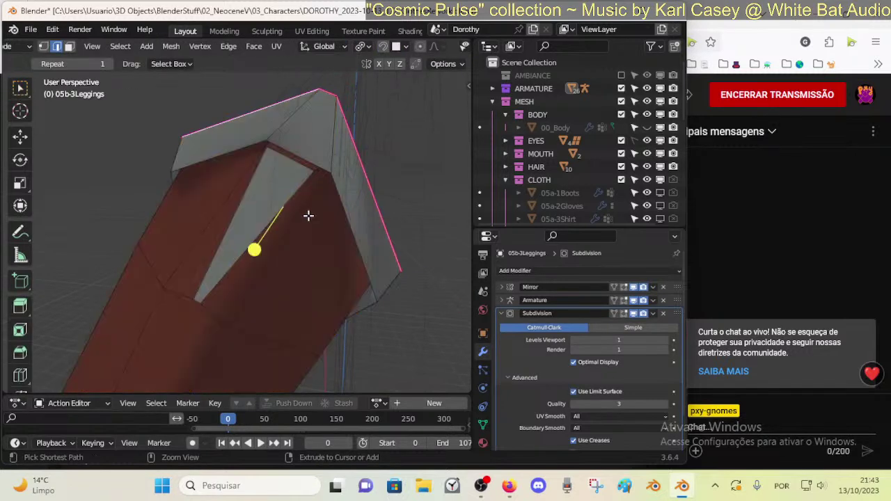
{"action": "key", "text": "Tab"}
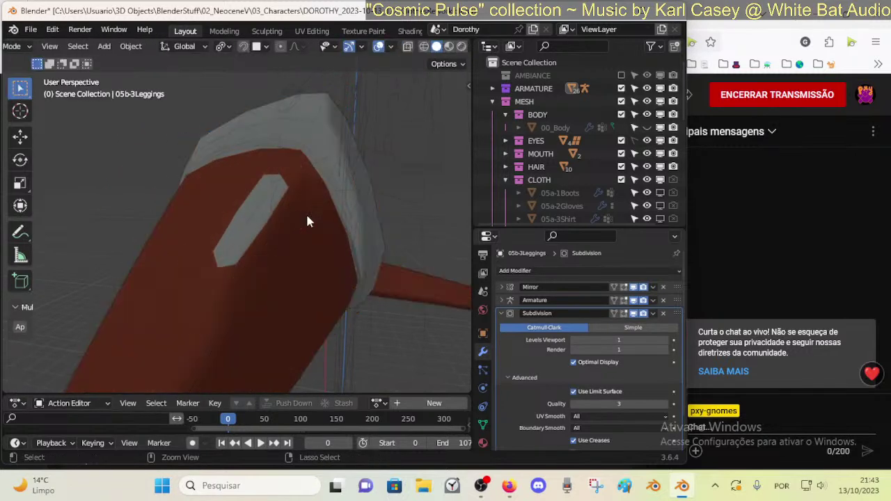
- Scale the lower edge loop of the leggings' grey cuff slightly outward
{"action": "key", "text": "Tab"}
{"action": "middle_click_drag", "start_coordinate": [307, 213], "coordinate": [199, 158]}
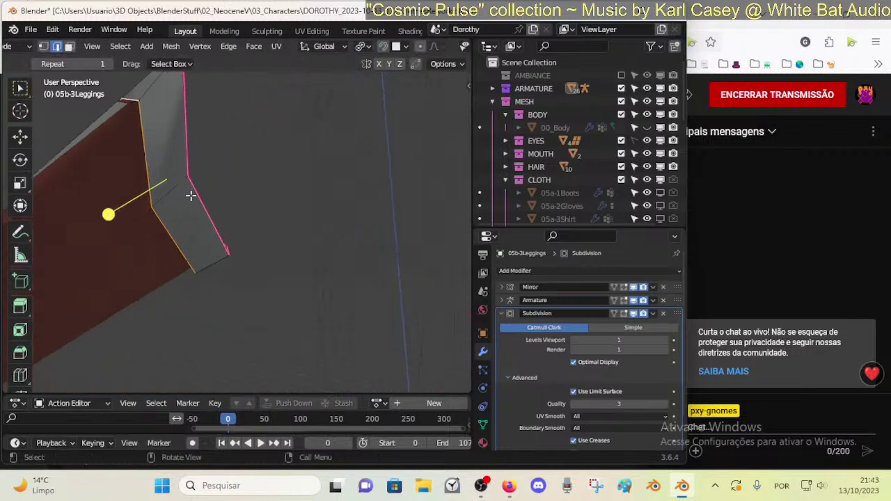
{"action": "middle_click_drag", "start_coordinate": [191, 195], "coordinate": [256, 236]}
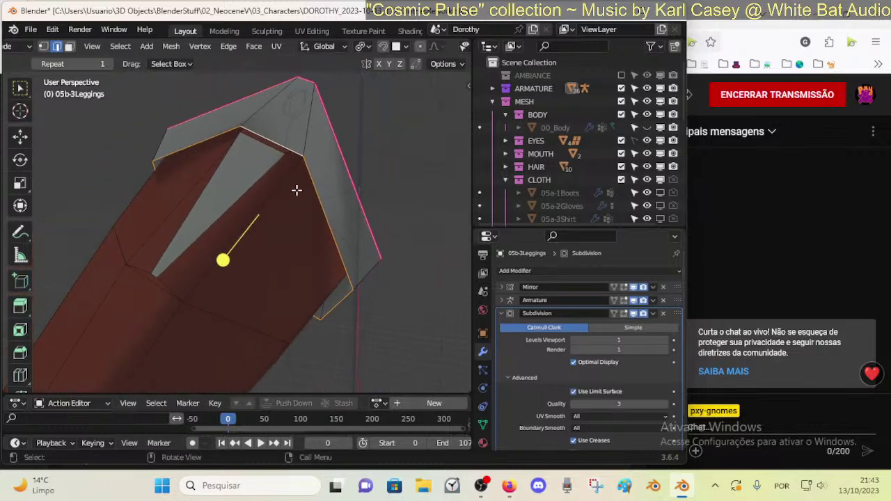
{"action": "key", "text": "shift+v"}
{"action": "right_click", "coordinate": [360, 99]}
{"action": "key", "text": "s"}
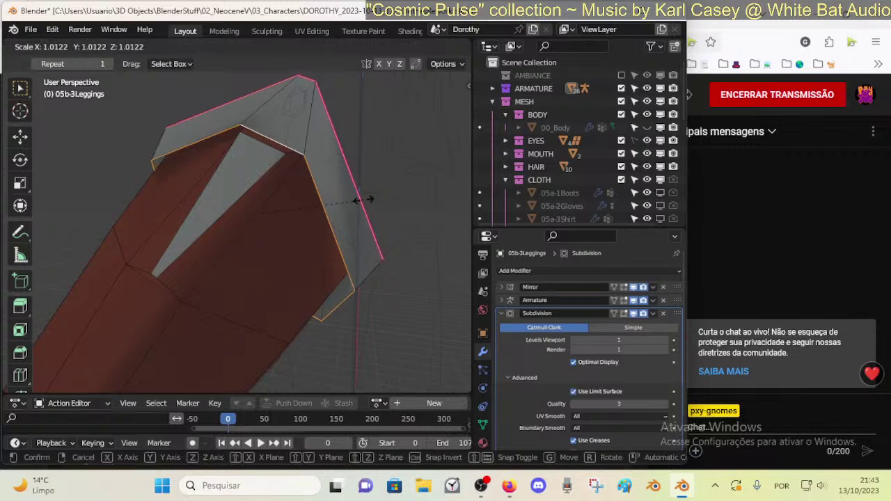
{"action": "left_click", "coordinate": [364, 200]}
{"action": "key", "text": "3"}
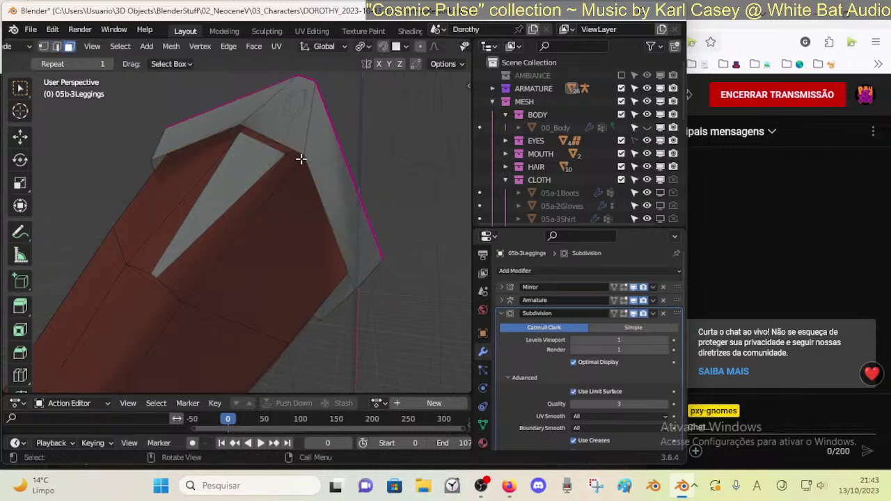
{"action": "key", "text": "2"}
{"action": "key", "text": "s"}
{"action": "left_click", "coordinate": [360, 149]}
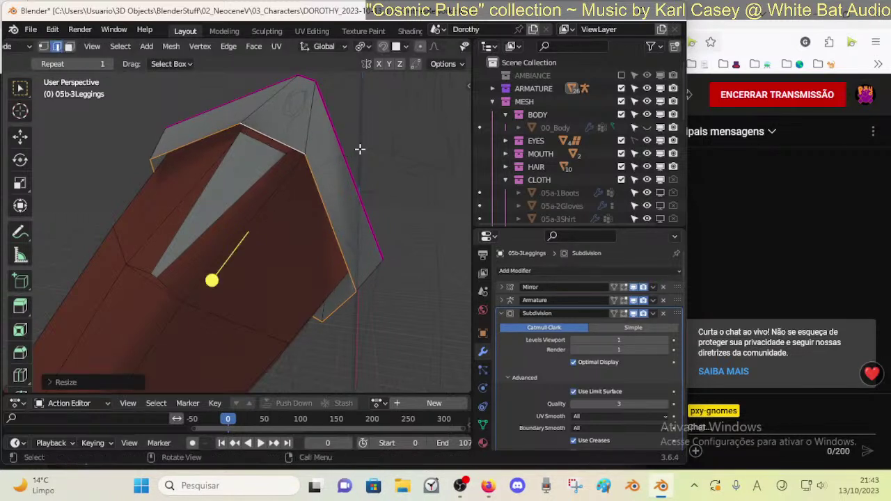
- Move the cuff's lower edge loop slightly and vertex-slide it a little toward the upper rim
{"action": "key", "text": "g"}
{"action": "left_click", "coordinate": [362, 146]}
{"action": "key", "text": "shift+v"}
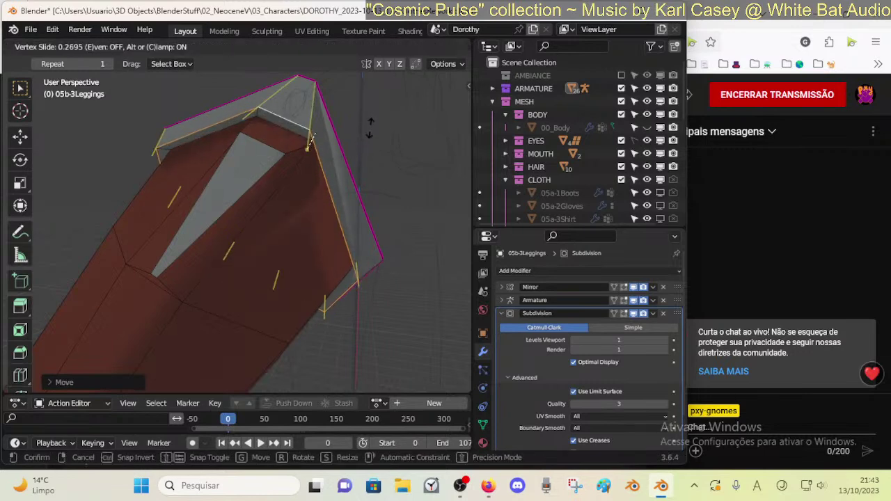
{"action": "left_click", "coordinate": [362, 142]}
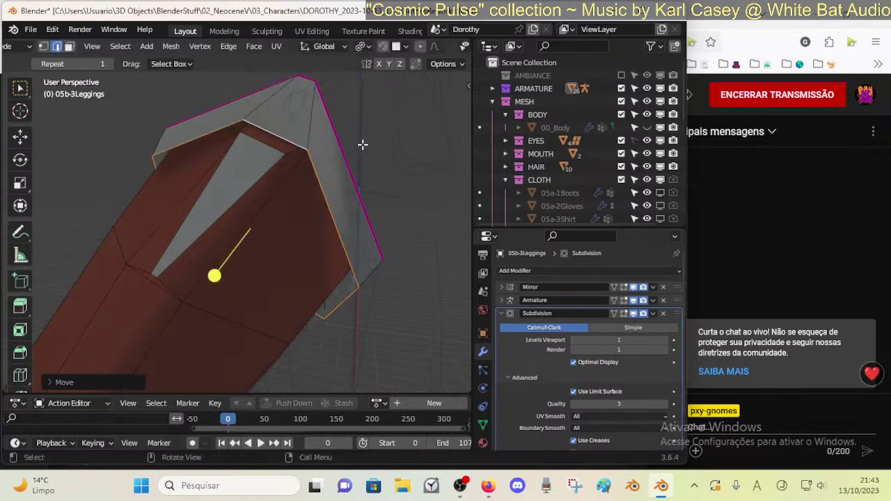
- Crease the cuff's lower edge loop so the border between grey and red stays sharp under subdivision
{"action": "middle_click_drag", "start_coordinate": [362, 143], "coordinate": [302, 214]}
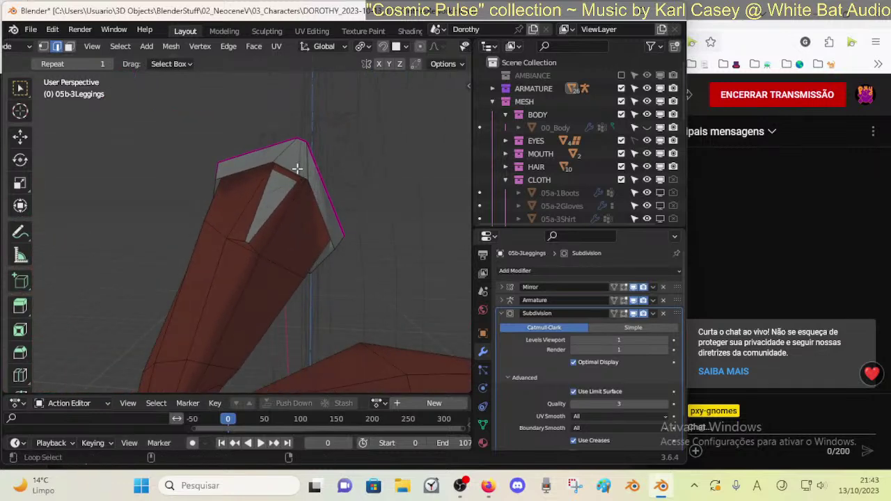
{"action": "key", "text": "shift+e"}
{"action": "key", "text": "Return"}
{"action": "key", "text": "Tab"}
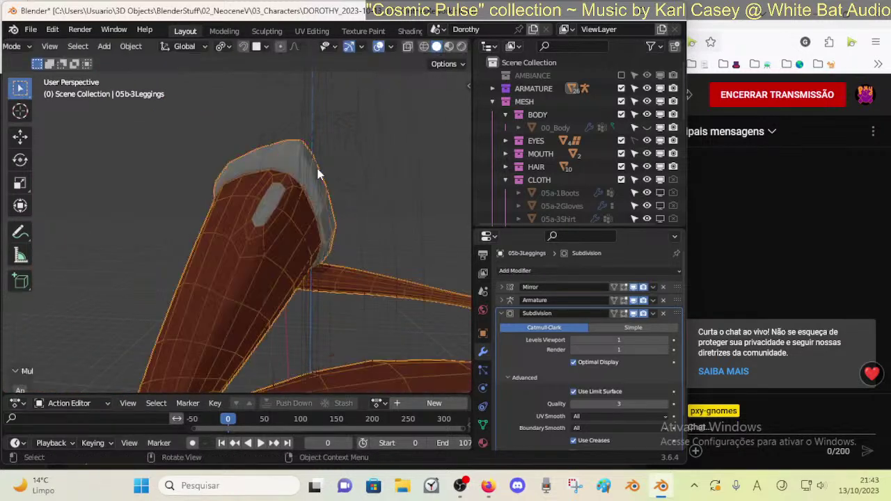
{"action": "middle_click_drag", "start_coordinate": [318, 169], "coordinate": [267, 265]}
{"action": "key", "text": "alt+a"}
{"action": "scroll", "coordinate": [268, 265], "scroll_direction": "up", "scroll_amount": 5}
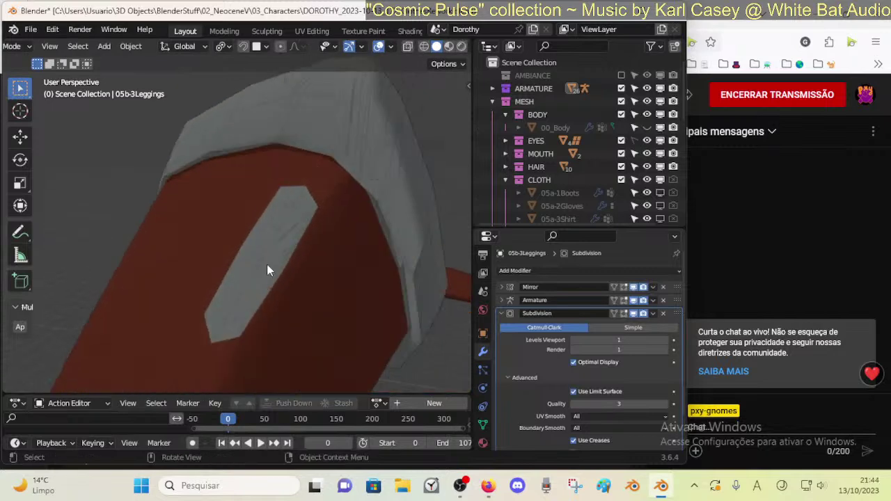
- Move the vertex at the outer corner of the cuff's lower edge away from the leg
{"action": "left_click", "coordinate": [316, 120]}
{"action": "key", "text": "Tab"}
{"action": "mouse_move", "coordinate": [315, 135]}
{"action": "middle_mouse_down"}
{"action": "mouse_move", "coordinate": [292, 183]}
{"action": "mouse_move", "coordinate": [326, 190]}
{"action": "mouse_move", "coordinate": [314, 204]}
{"action": "mouse_move", "coordinate": [343, 194]}
{"action": "mouse_move", "coordinate": [300, 201]}
{"action": "mouse_move", "coordinate": [344, 204]}
{"action": "mouse_move", "coordinate": [328, 237]}
{"action": "mouse_move", "coordinate": [270, 227]}
{"action": "mouse_move", "coordinate": [276, 234]}
{"action": "middle_mouse_up"}
{"action": "key", "text": "Tab"}
{"action": "key", "text": "Tab"}
{"action": "scroll", "coordinate": [317, 269], "scroll_direction": "up", "scroll_amount": 1}
{"action": "key", "text": "g"}
{"action": "left_click", "coordinate": [259, 242]}
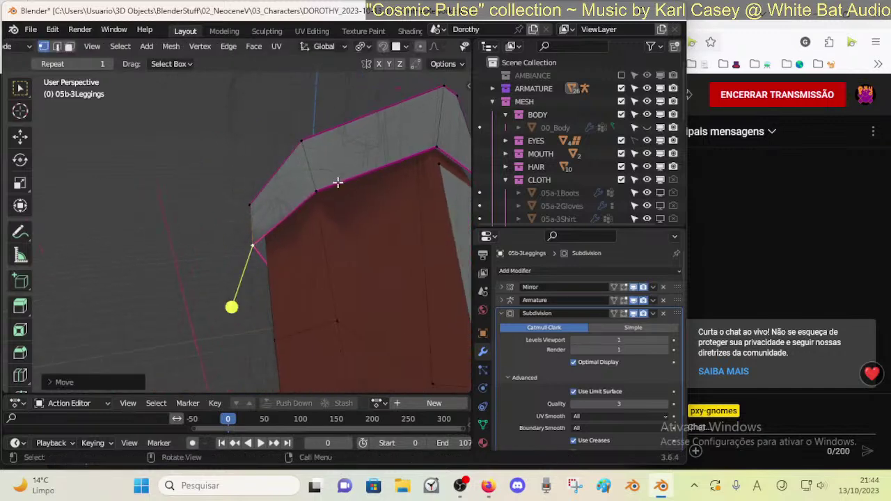
- Reposition the neighbouring vertices along the cuff's lower edge, working around the back of the leg
{"action": "left_click", "coordinate": [321, 189]}
{"action": "middle_click_drag", "start_coordinate": [321, 188], "coordinate": [344, 197]}
{"action": "key", "text": "g"}
{"action": "left_click", "coordinate": [294, 171]}
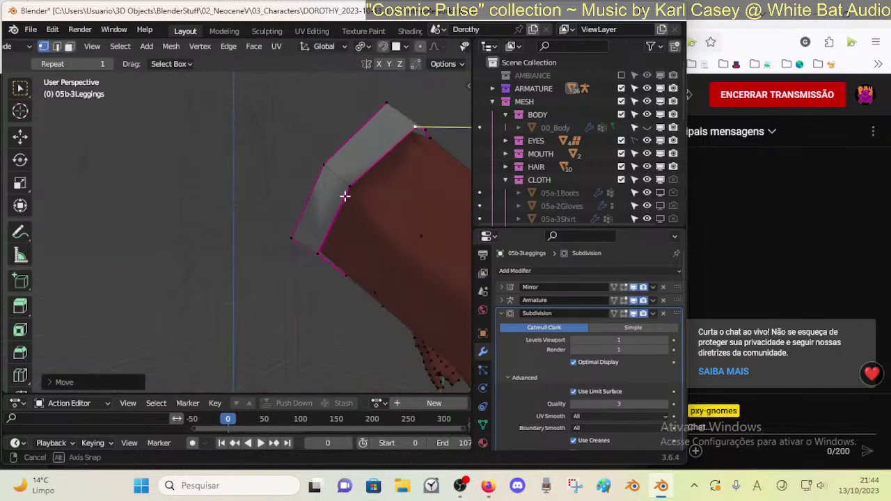
{"action": "left_click", "coordinate": [321, 258]}
{"action": "key", "text": "g"}
{"action": "left_click", "coordinate": [292, 297]}
{"action": "middle_click_drag", "start_coordinate": [293, 297], "coordinate": [315, 226]}
{"action": "left_click", "coordinate": [357, 261]}
{"action": "key", "text": "g"}
{"action": "left_click", "coordinate": [342, 280]}
- Adjust a vertex on the inner side of the cuff to even out its outline
{"action": "key", "text": "Tab"}
{"action": "scroll", "coordinate": [342, 282], "scroll_direction": "down", "scroll_amount": 4}
{"action": "middle_click_drag", "start_coordinate": [343, 282], "coordinate": [330, 252]}
{"action": "key", "text": "Tab"}
{"action": "left_click", "coordinate": [321, 234], "text": "alt"}
{"action": "left_click", "coordinate": [294, 144]}
{"action": "middle_click_drag", "start_coordinate": [294, 146], "coordinate": [179, 234]}
{"action": "key", "text": "g"}
{"action": "left_click", "coordinate": [211, 190]}
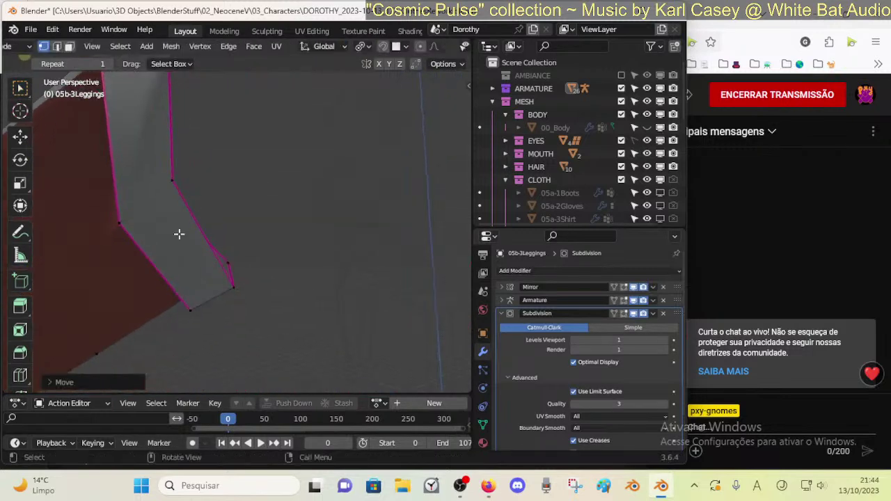
- Slide and move the edges on the underside of the cuff to even out the flare
{"action": "key", "text": "g"}
{"action": "key", "text": "g"}
{"action": "middle_click_drag", "start_coordinate": [183, 279], "coordinate": [174, 246]}
{"action": "key", "text": "g"}
{"action": "left_click", "coordinate": [291, 300]}
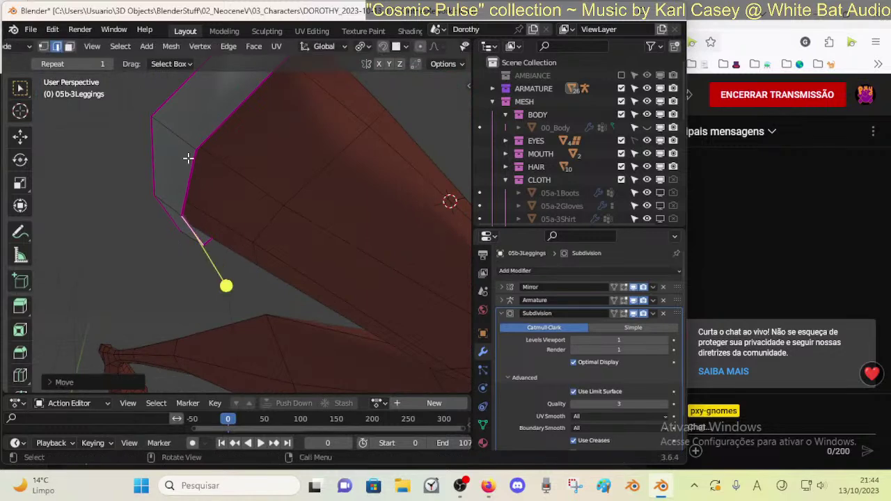
{"action": "middle_click_drag", "start_coordinate": [188, 159], "coordinate": [205, 114]}
{"action": "key", "text": "g"}
{"action": "left_click", "coordinate": [325, 321]}
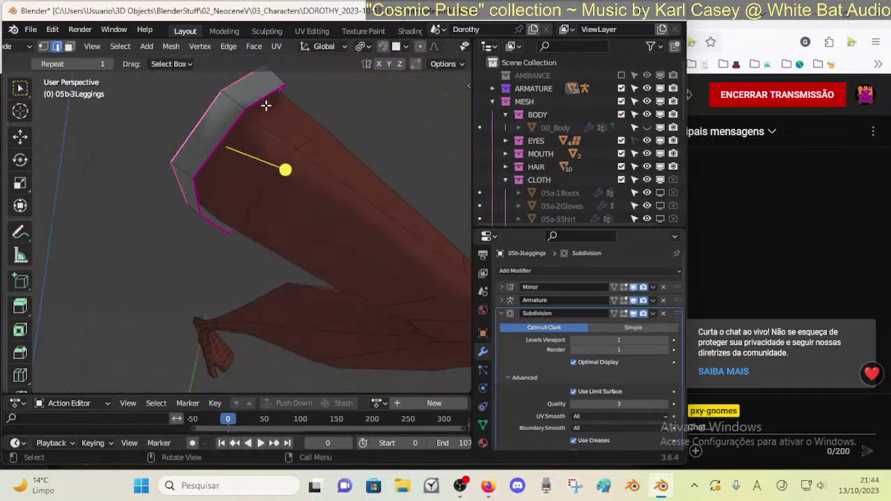
- Scale the cuff's upper rim loop outward to about 1.06
{"action": "middle_click_drag", "start_coordinate": [266, 105], "coordinate": [275, 175]}
{"action": "key", "text": "s"}
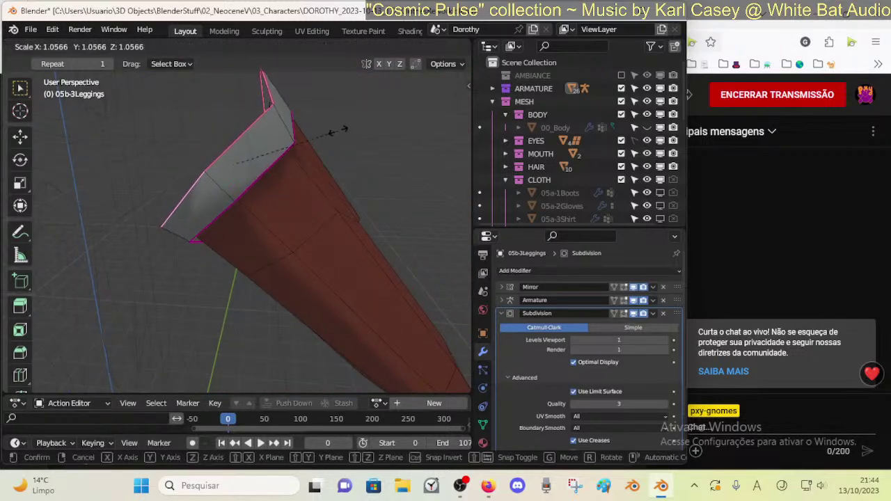
{"action": "left_click", "coordinate": [345, 128]}
- Move the selected part of the cuff's edge to refine its smoothed shape from behind
{"action": "middle_click_drag", "start_coordinate": [346, 128], "coordinate": [233, 156]}
{"action": "key", "text": "Tab"}
{"action": "scroll", "coordinate": [306, 171], "scroll_direction": "down", "scroll_amount": 3}
{"action": "middle_click_drag", "start_coordinate": [316, 174], "coordinate": [430, 193]}
{"action": "key", "text": "Tab"}
{"action": "key", "text": "g"}
{"action": "left_click", "coordinate": [251, 245]}
- Nudge the cuff's lower edge again, including the corner beneath its pointed side
{"action": "key", "text": "Tab"}
{"action": "key", "text": "Tab"}
{"action": "key", "text": "g"}
{"action": "left_click", "coordinate": [244, 234]}
{"action": "key", "text": "Tab"}
{"action": "key", "text": "Tab"}
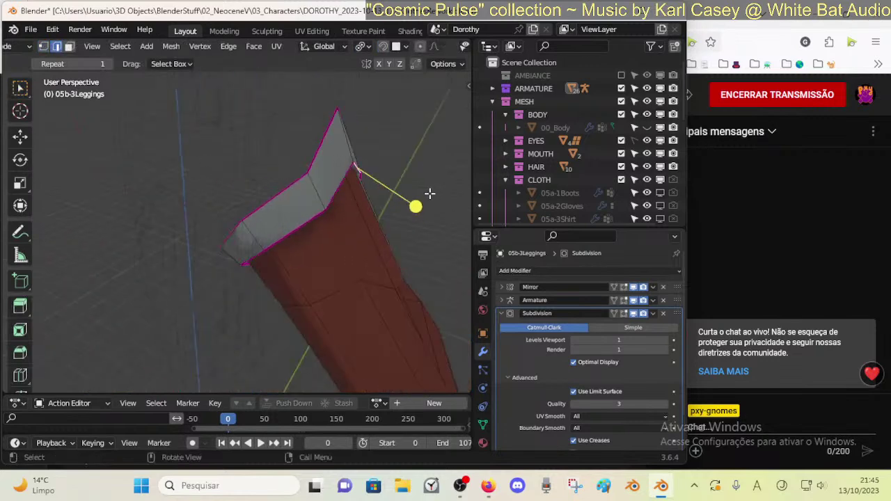
{"action": "key", "text": "g"}
{"action": "left_click", "coordinate": [443, 188]}
- Save the leggings changes in the current Blender file
{"action": "middle_click_drag", "start_coordinate": [292, 187], "coordinate": [290, 259]}
{"action": "key", "text": "Tab"}
{"action": "key", "text": "ctrl+s"}
{"action": "left_click", "coordinate": [229, 272]}
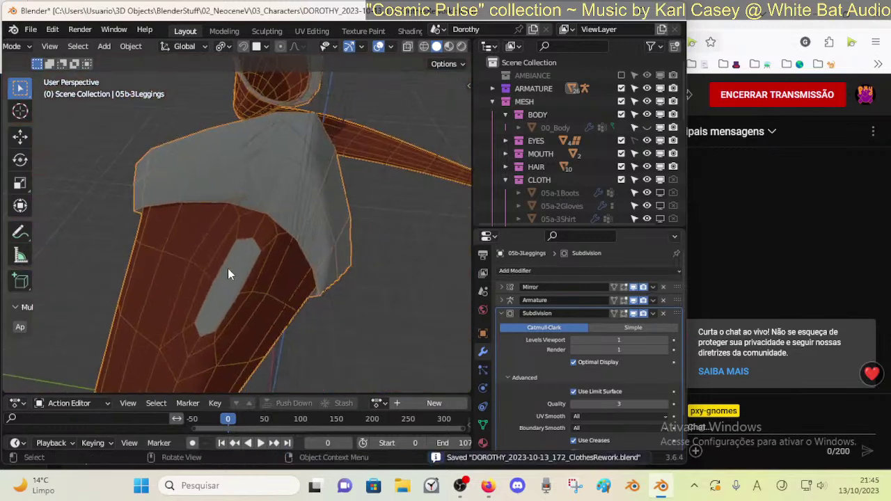
- Knife-cut an edge from the vertex on each side of the grey strip's narrow tip to the strip's nearest long edge
{"action": "scroll", "coordinate": [230, 273], "scroll_direction": "down", "scroll_amount": 2}
{"action": "key", "text": "Tab"}
{"action": "scroll", "coordinate": [237, 300], "scroll_direction": "up", "scroll_amount": 2}
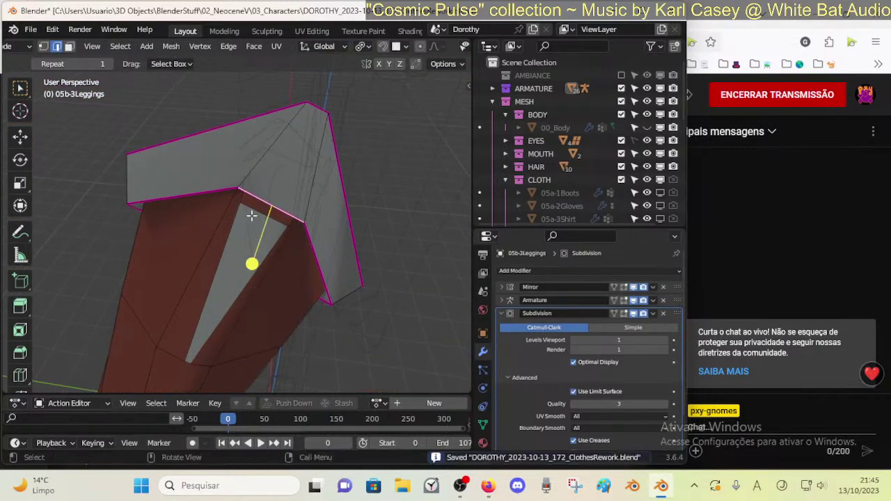
{"action": "middle_click_drag", "start_coordinate": [232, 245], "coordinate": [252, 305]}
{"action": "scroll", "coordinate": [235, 286], "scroll_direction": "up", "scroll_amount": 2}
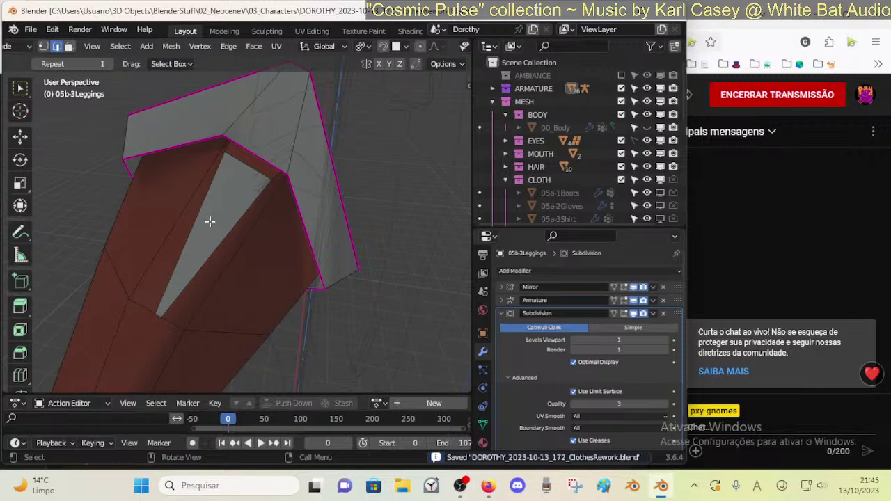
{"action": "key", "text": "k"}
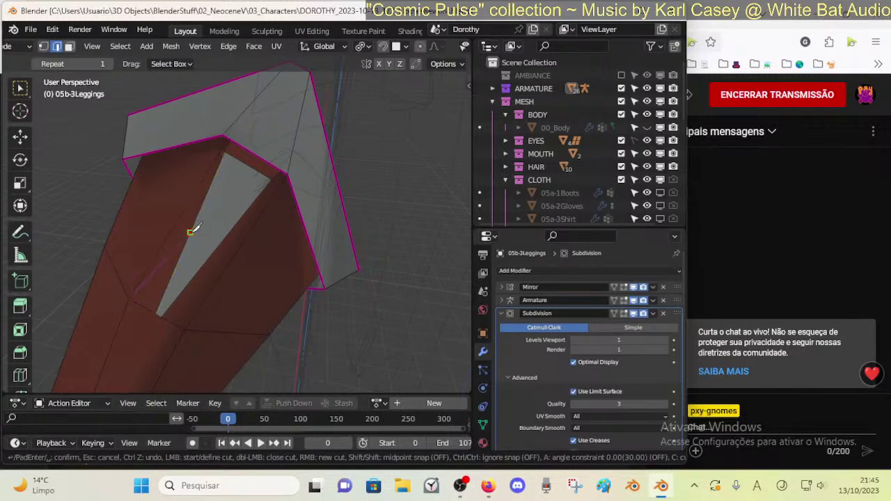
{"action": "key", "text": "Return"}
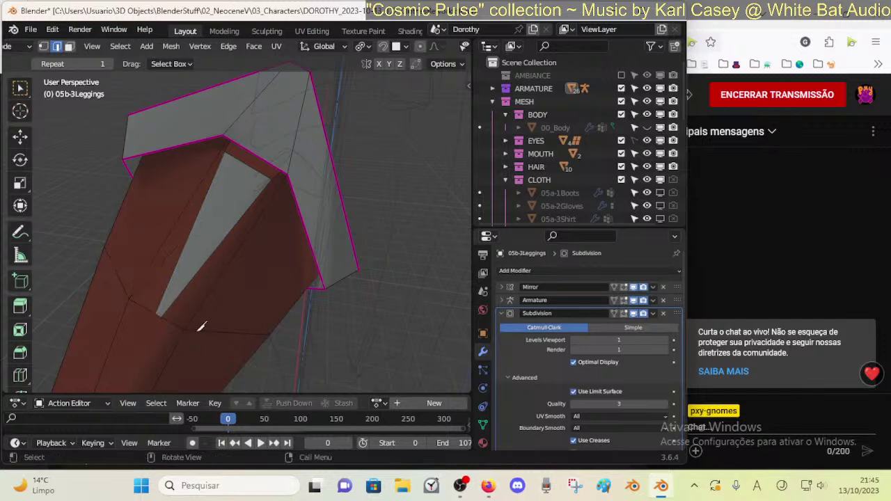
{"action": "key", "text": "k"}
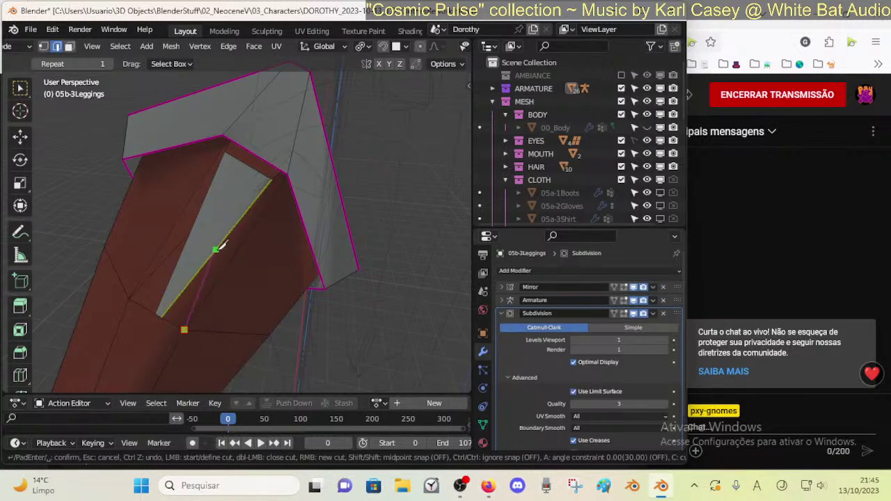
{"action": "left_click", "coordinate": [218, 247]}
{"action": "key", "text": "Return"}
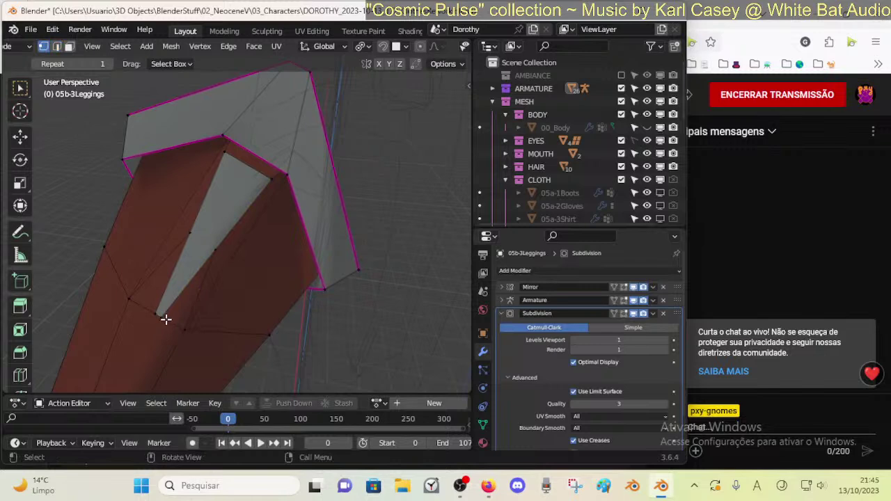
- Vertex-slide the vertices at the grey strip's narrow tip up along its sides by about 0.15
{"action": "scroll", "coordinate": [166, 320], "scroll_direction": "down", "scroll_amount": 3}
{"action": "key", "text": "alt+z"}
{"action": "key", "text": "alt+z"}
{"action": "scroll", "coordinate": [192, 319], "scroll_direction": "up", "scroll_amount": 3}
{"action": "key", "text": "shift+v"}
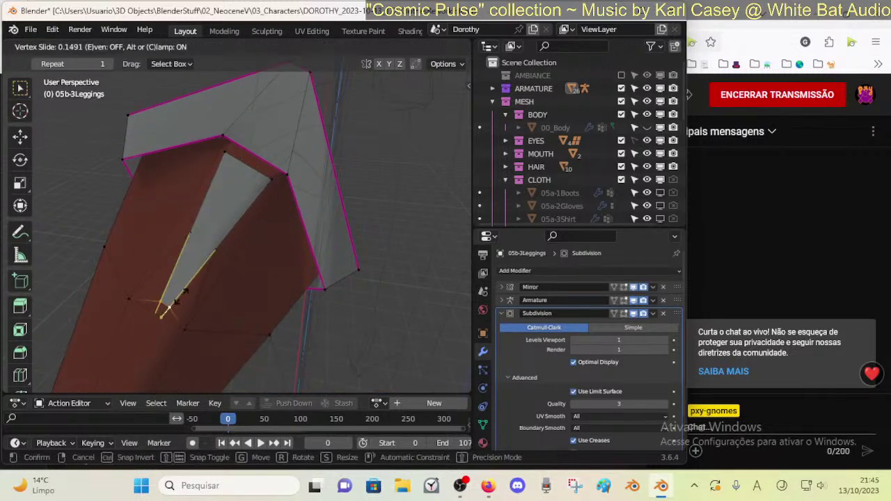
{"action": "left_click", "coordinate": [182, 297]}
{"action": "key", "text": "alt+a"}
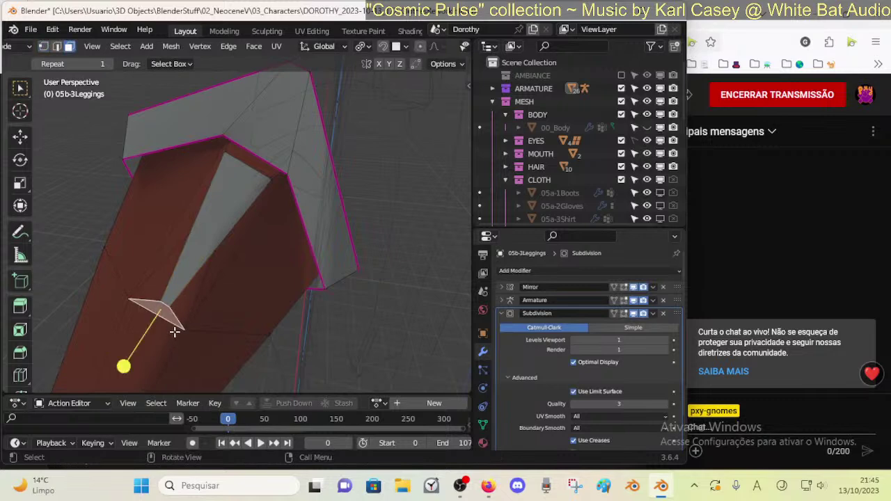
{"action": "key", "text": "Tab"}
{"action": "key", "text": "Tab"}
{"action": "key", "text": "Tab"}
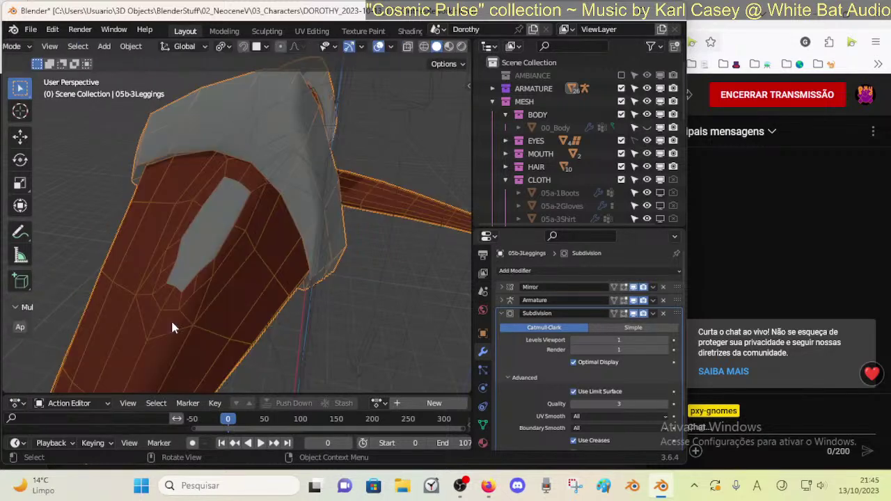
- Add a centred loop cut through the cuff's front section down to the wide end of the grey strip
{"action": "scroll", "coordinate": [172, 323], "scroll_direction": "down", "scroll_amount": 3}
{"action": "key", "text": "Tab"}
{"action": "scroll", "coordinate": [198, 258], "scroll_direction": "up", "scroll_amount": 3}
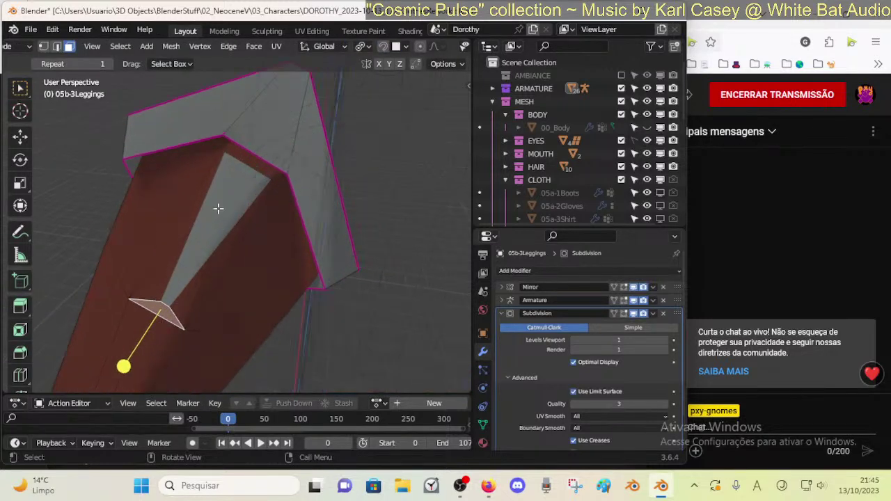
{"action": "key", "text": "1"}
{"action": "middle_click_drag", "start_coordinate": [237, 162], "coordinate": [246, 222]}
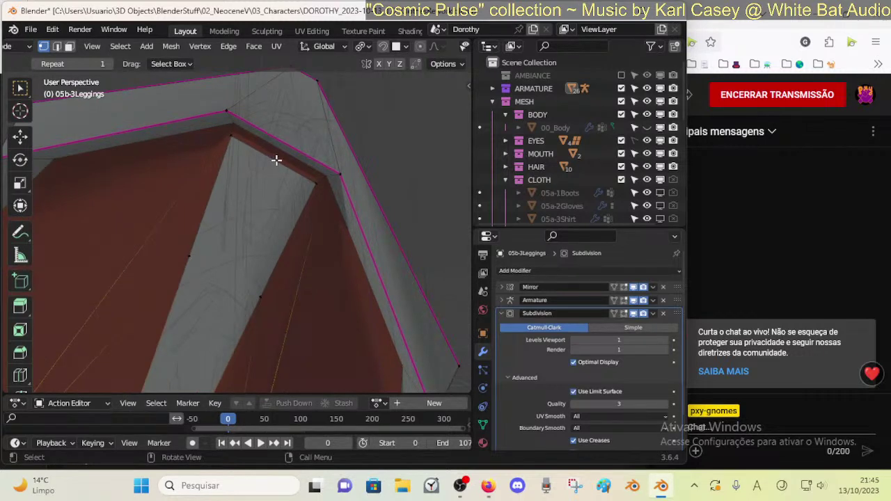
{"action": "key", "text": "ctrl+r"}
{"action": "left_click", "coordinate": [296, 96]}
{"action": "right_click", "coordinate": [297, 97]}
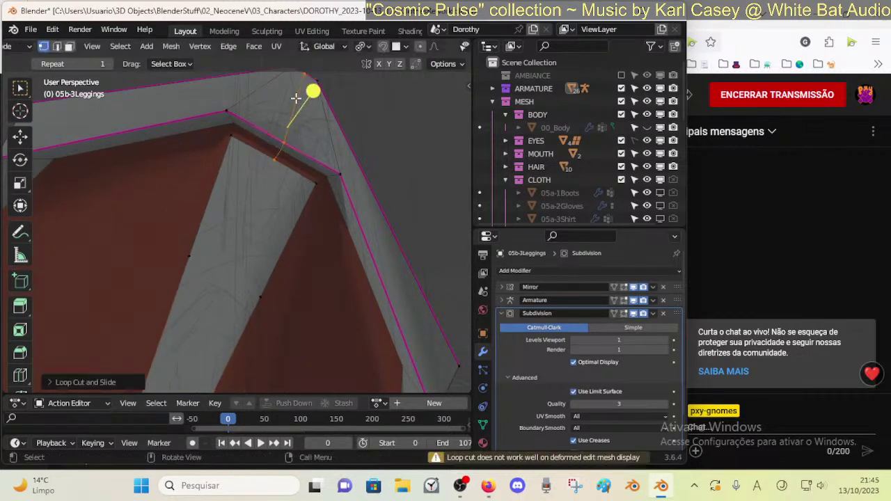
- Slide the two corner vertices at the grey strip's wide end closer to the cuff's rim
{"action": "key", "text": "alt+a"}
{"action": "scroll", "coordinate": [285, 197], "scroll_direction": "down", "scroll_amount": 4}
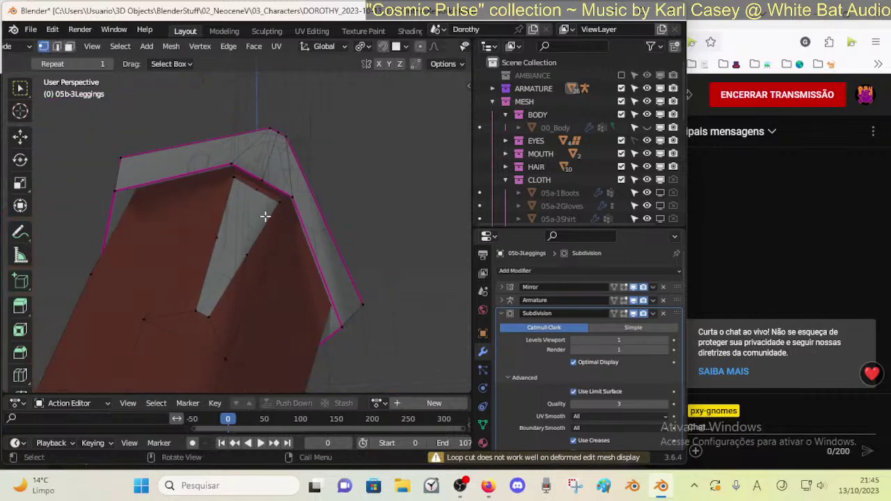
{"action": "key", "text": "Tab"}
{"action": "middle_click_drag", "start_coordinate": [275, 236], "coordinate": [248, 245]}
{"action": "key", "text": "Tab"}
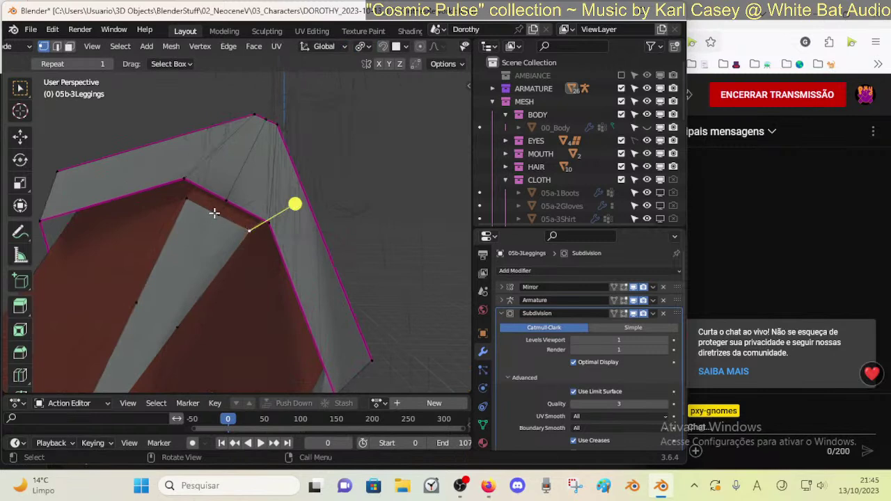
{"action": "left_click", "coordinate": [222, 205]}
{"action": "middle_click_drag", "start_coordinate": [231, 196], "coordinate": [200, 232]}
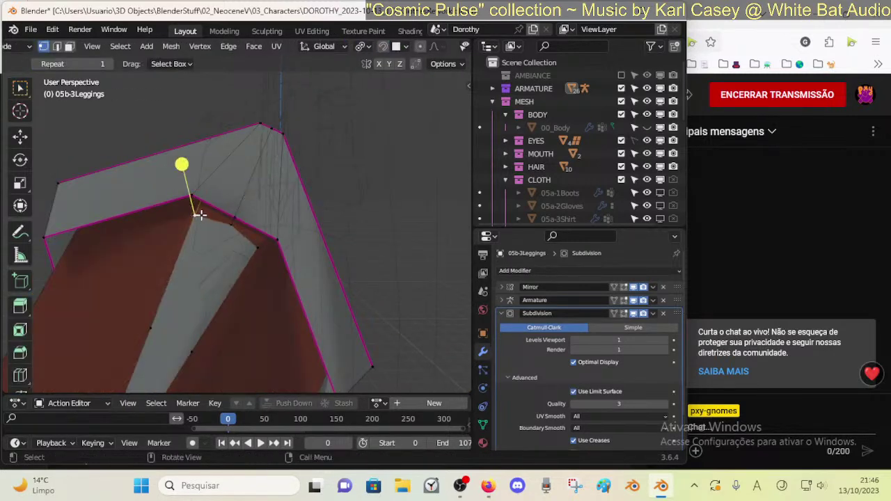
{"action": "key", "text": "g"}
{"action": "left_click", "coordinate": [204, 211]}
{"action": "key", "text": "g"}
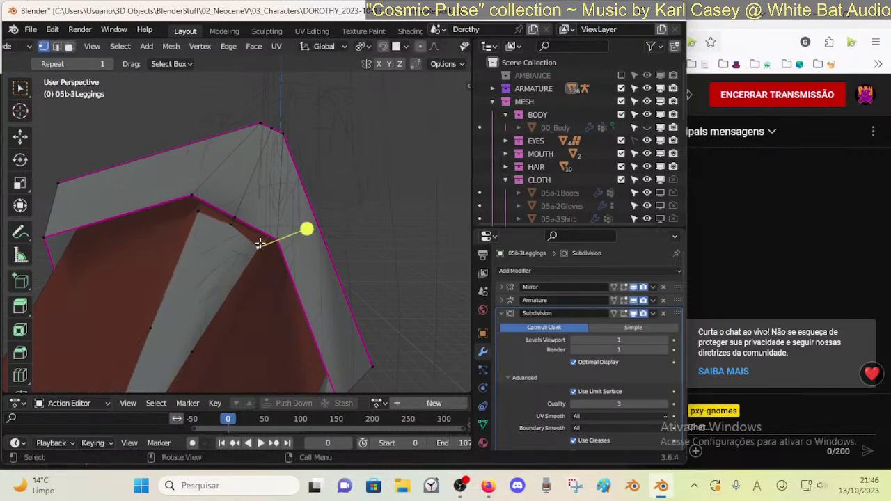
{"action": "left_click", "coordinate": [264, 243]}
{"action": "key", "text": "Tab"}
{"action": "key", "text": "Tab"}
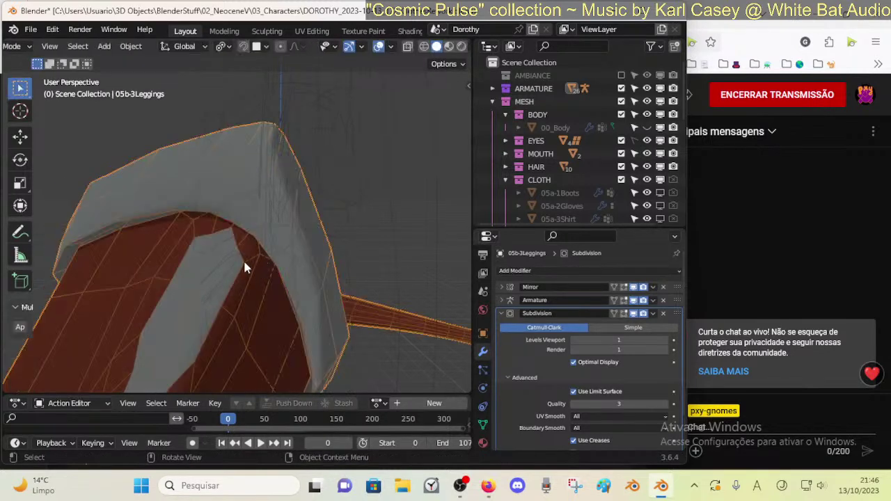
- Adjust the middle vertex of the grey strip's wide end with small moves and a vertex slide to shape the strip's rounded end
{"action": "key", "text": "g"}
{"action": "left_click", "coordinate": [213, 258]}
{"action": "key", "text": "Tab"}
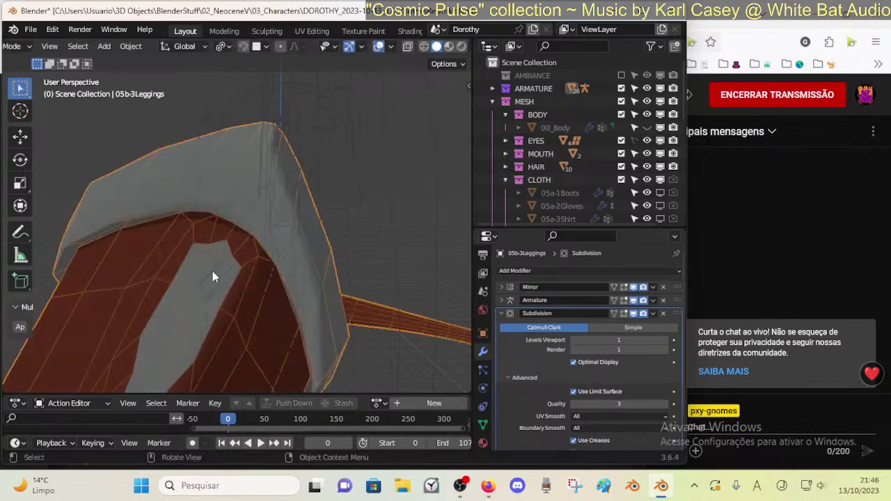
{"action": "key", "text": "Tab"}
{"action": "key", "text": "shift+v"}
{"action": "left_click", "coordinate": [243, 235]}
{"action": "key", "text": "Tab"}
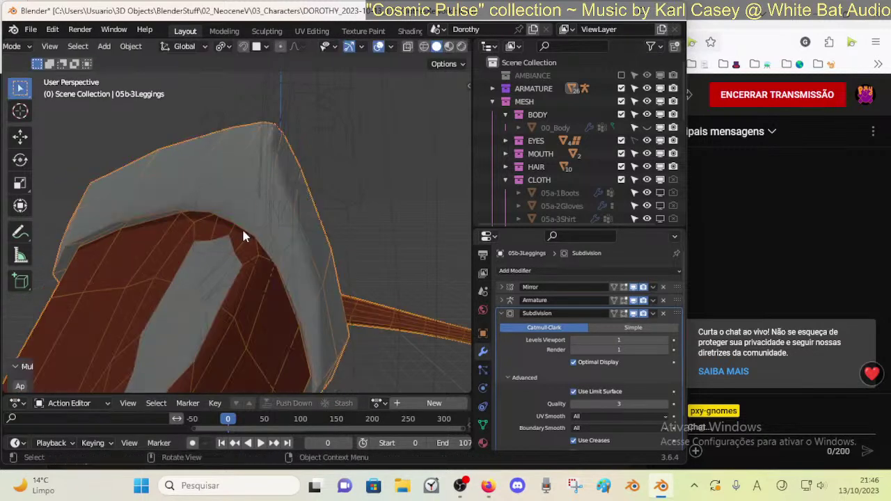
{"action": "key", "text": "Tab"}
{"action": "key", "text": "g"}
{"action": "left_click", "coordinate": [243, 224]}
{"action": "key", "text": "Tab"}
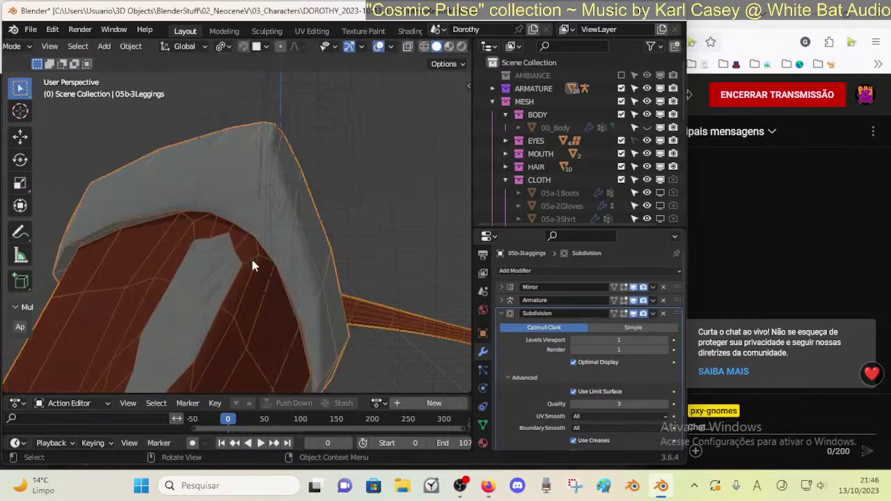
- Crease the edges of the grey strip's faces to 1
{"action": "key", "text": "Tab"}
{"action": "middle_click_drag", "start_coordinate": [239, 236], "coordinate": [228, 276]}
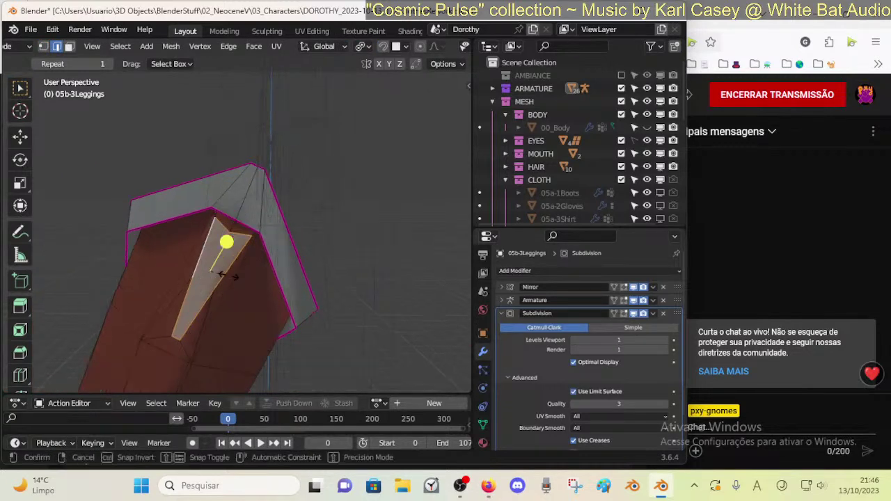
{"action": "key", "text": "shift+e"}
{"action": "type", "text": "1"}
{"action": "left_click", "coordinate": [229, 278]}
{"action": "key", "text": "Tab"}
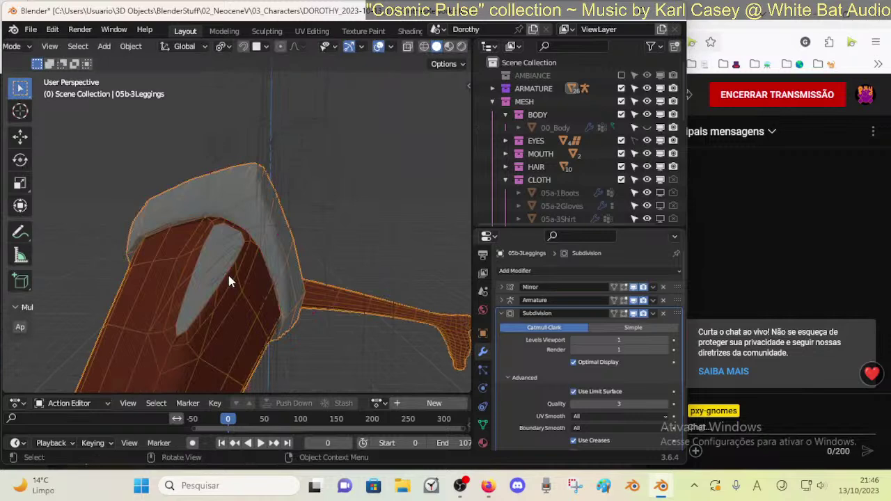
- Vertex-slide the middle vertex of the grey strip's wide end towards the cuff, leaving a narrow gap below the rim
{"action": "scroll", "coordinate": [230, 277], "scroll_direction": "up", "scroll_amount": 5}
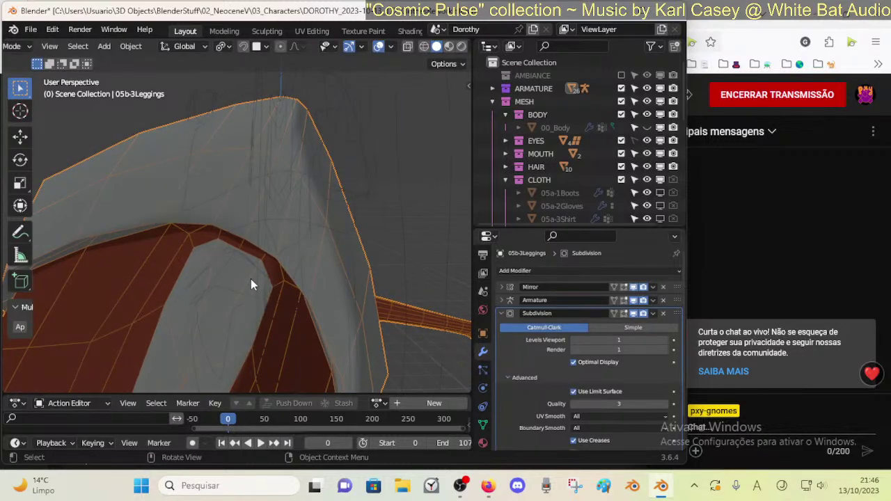
{"action": "scroll", "coordinate": [251, 279], "scroll_direction": "up", "scroll_amount": 1}
{"action": "scroll", "coordinate": [246, 281], "scroll_direction": "down", "scroll_amount": 2}
{"action": "key", "text": "Tab"}
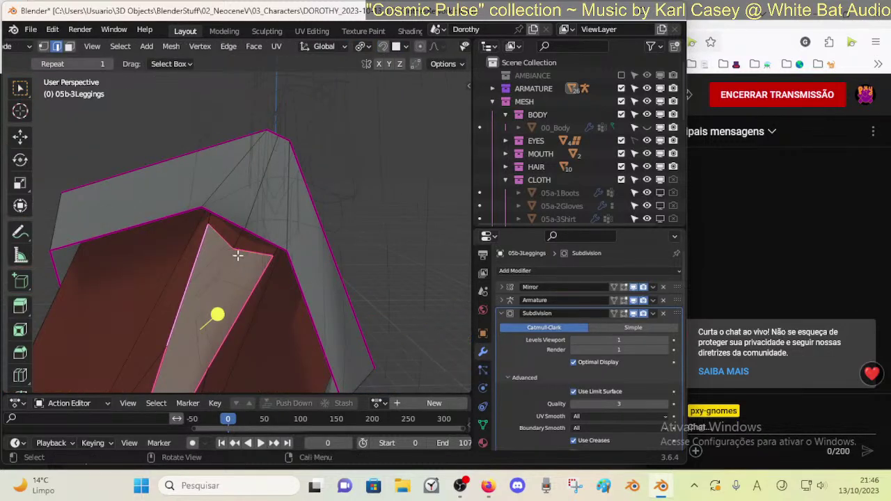
{"action": "left_click", "coordinate": [234, 246]}
{"action": "key", "text": "g"}
{"action": "key", "text": "g"}
{"action": "left_click", "coordinate": [252, 222]}
{"action": "key", "text": "Tab"}
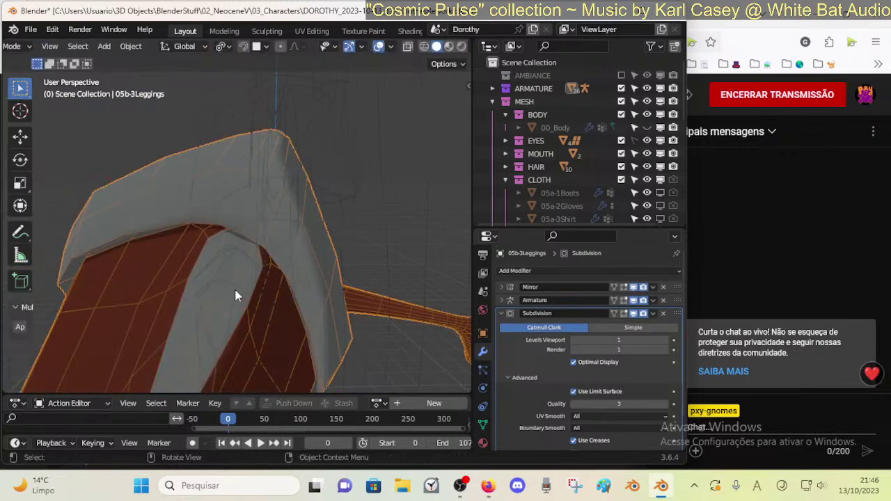
{"action": "key", "text": "Tab"}
{"action": "key", "text": "g"}
{"action": "key", "text": "g"}
{"action": "left_click", "coordinate": [252, 250]}
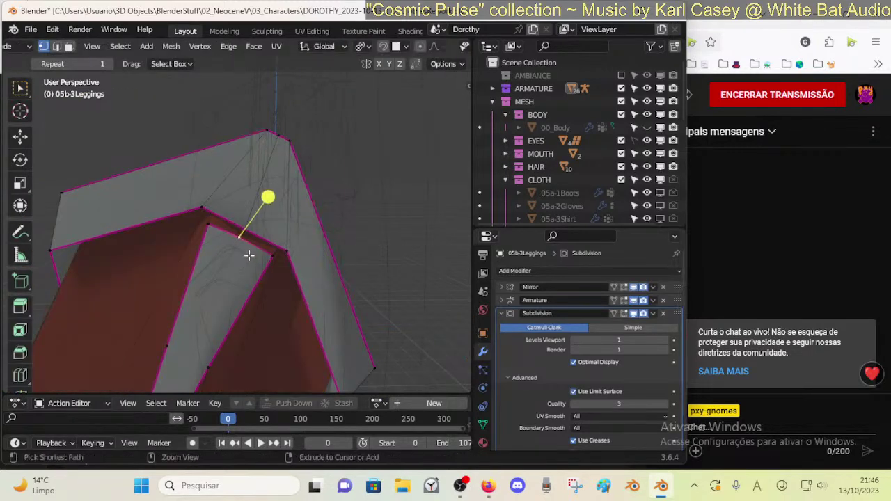
{"action": "key", "text": "Tab"}
{"action": "key", "text": "Tab"}
{"action": "key", "text": "Tab"}
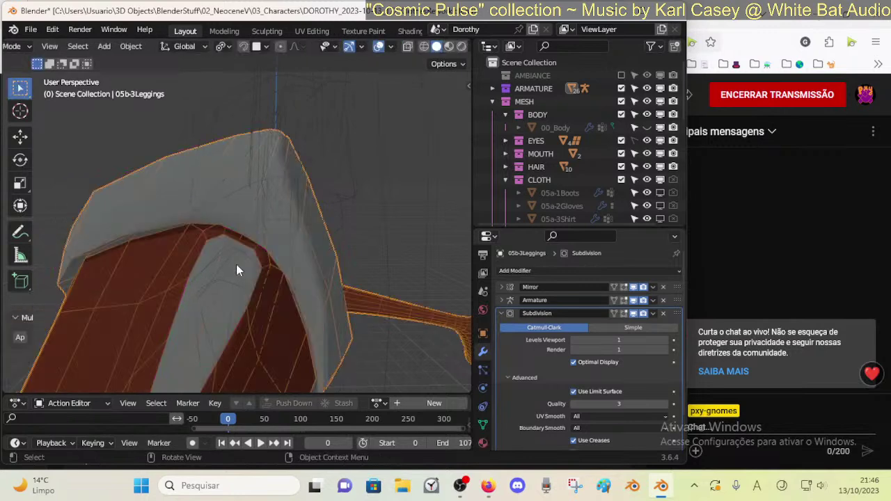
- Vertex-slide both corner vertices of the strip's wide end slightly away from the cuff to even out its rounded end
{"action": "key", "text": "Tab"}
{"action": "key", "text": "g"}
{"action": "key", "text": "g"}
{"action": "left_click", "coordinate": [211, 239]}
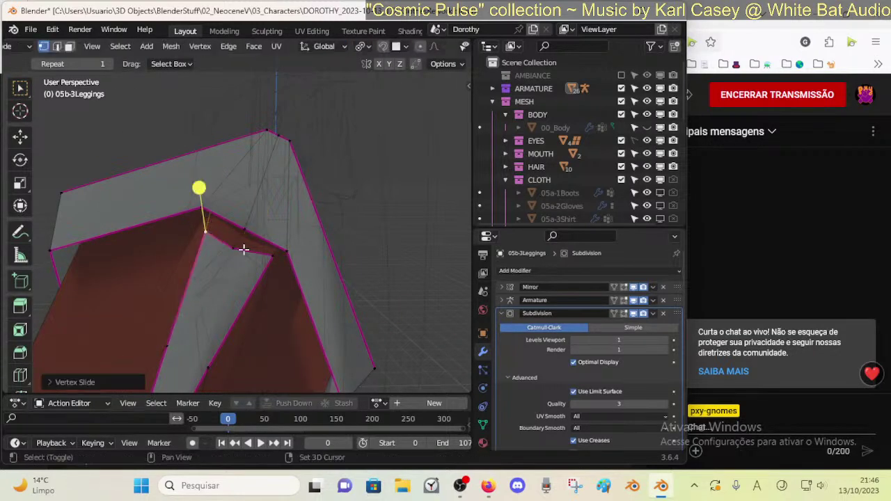
{"action": "left_click", "coordinate": [271, 258]}
{"action": "key", "text": "g"}
{"action": "key", "text": "g"}
{"action": "left_click", "coordinate": [267, 265]}
{"action": "key", "text": "Tab"}
{"action": "key", "text": "Tab"}
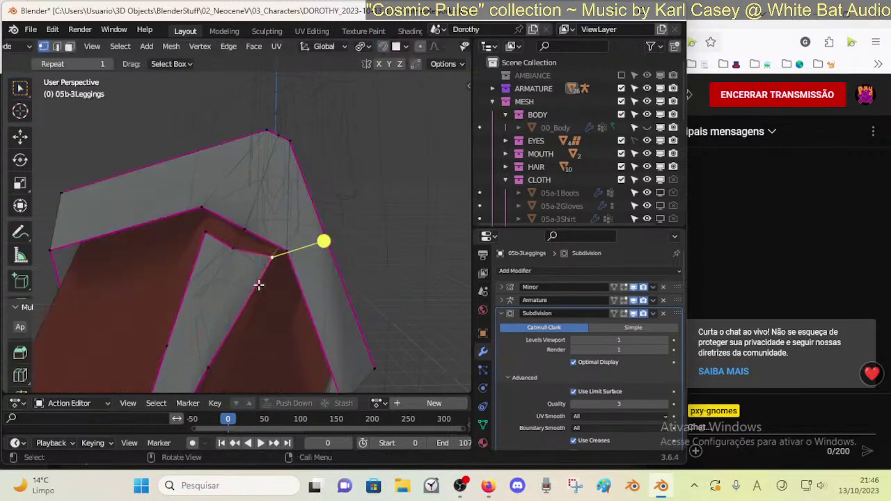
{"action": "left_click", "coordinate": [266, 259]}
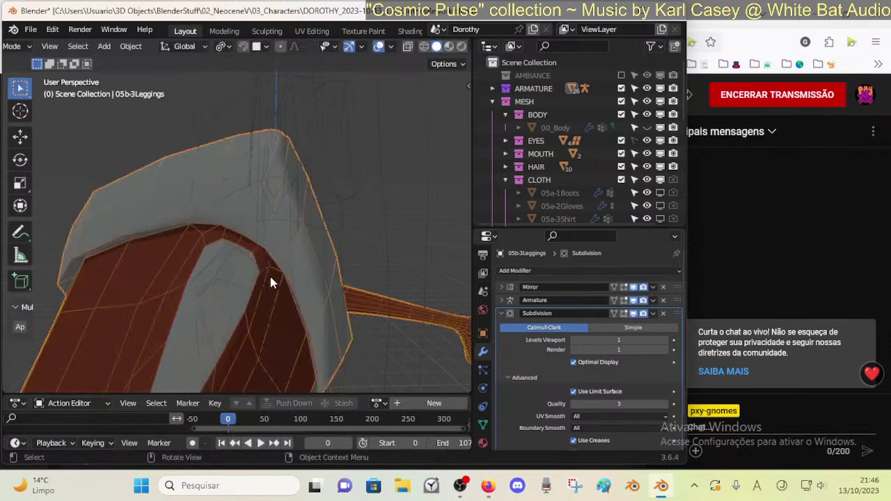
- Inset the grey strip's face to create a thin border inside its outline
{"action": "middle_click_drag", "start_coordinate": [272, 282], "coordinate": [199, 298]}
{"action": "scroll", "coordinate": [198, 297], "scroll_direction": "down", "scroll_amount": 3}
{"action": "scroll", "coordinate": [185, 294], "scroll_direction": "up", "scroll_amount": 2}
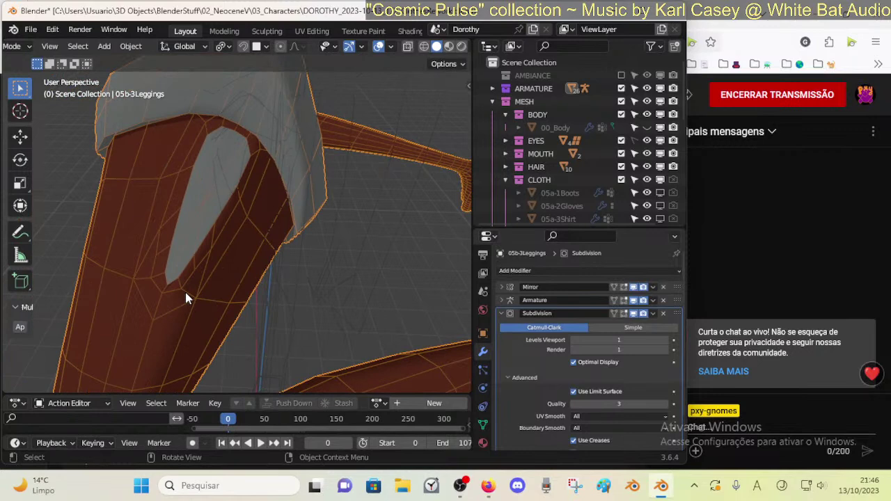
{"action": "key", "text": "Tab"}
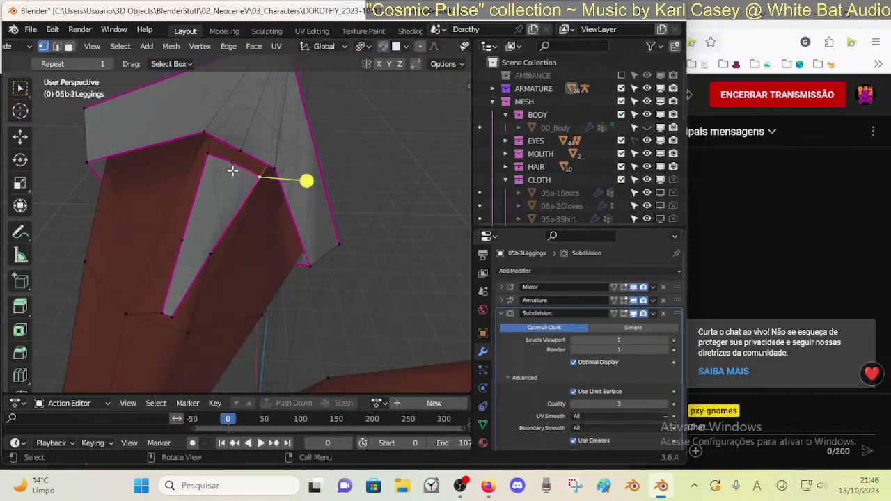
{"action": "key", "text": "3"}
{"action": "left_click", "coordinate": [214, 235]}
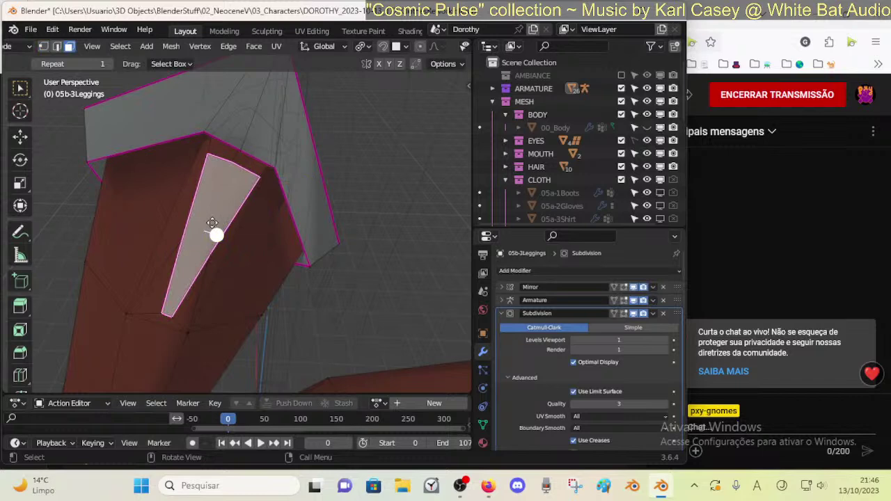
{"action": "key", "text": "i"}
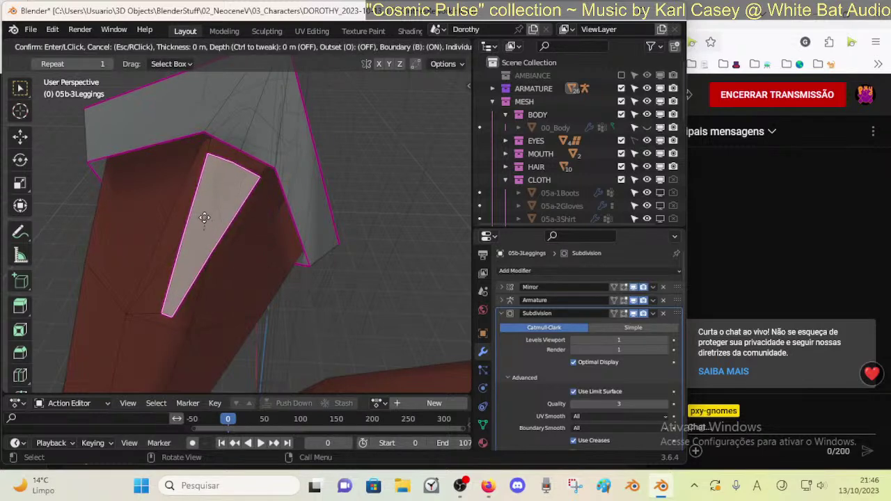
{"action": "left_click", "coordinate": [208, 229]}
{"action": "key", "text": "ctrl+i"}
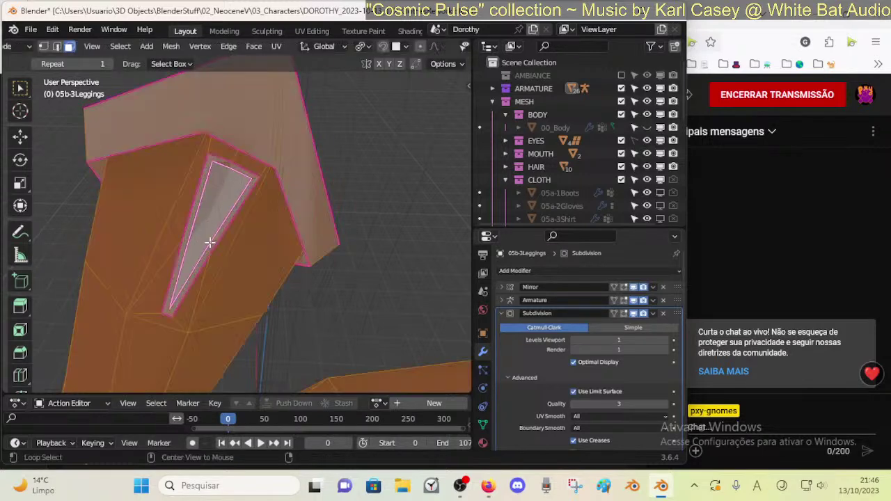
{"action": "key", "text": "h"}
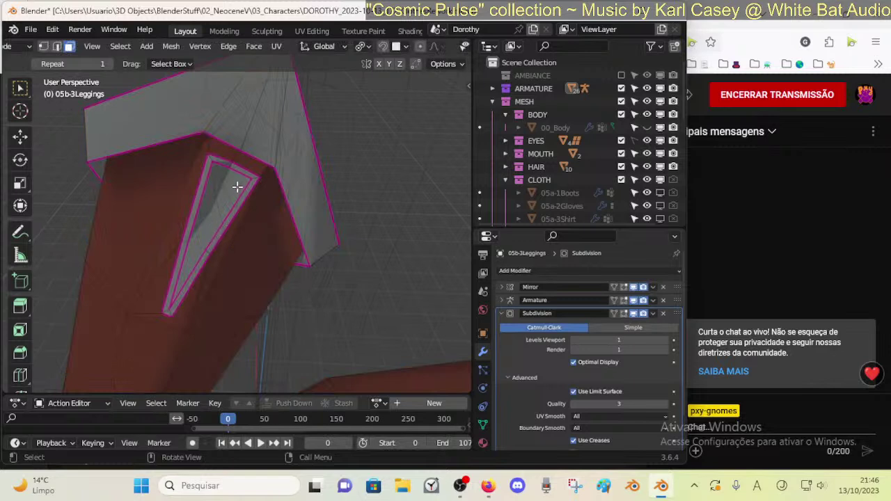
{"action": "left_click", "coordinate": [214, 177]}
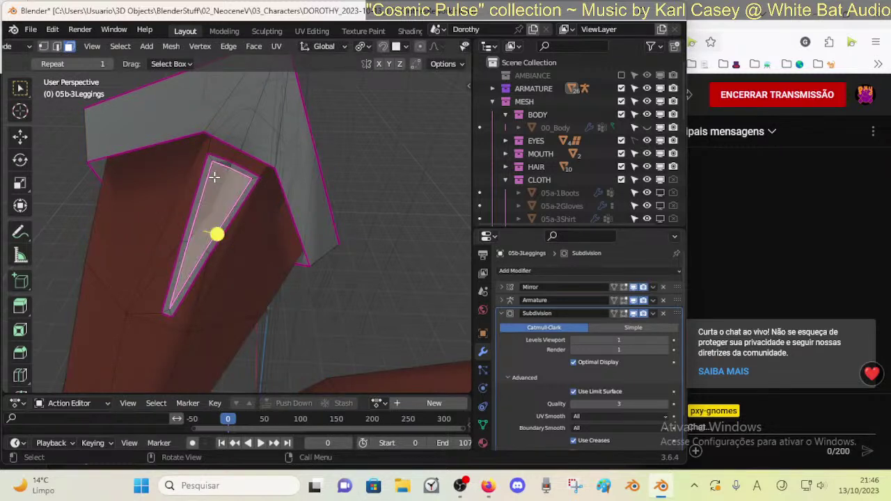
{"action": "key", "text": "h"}
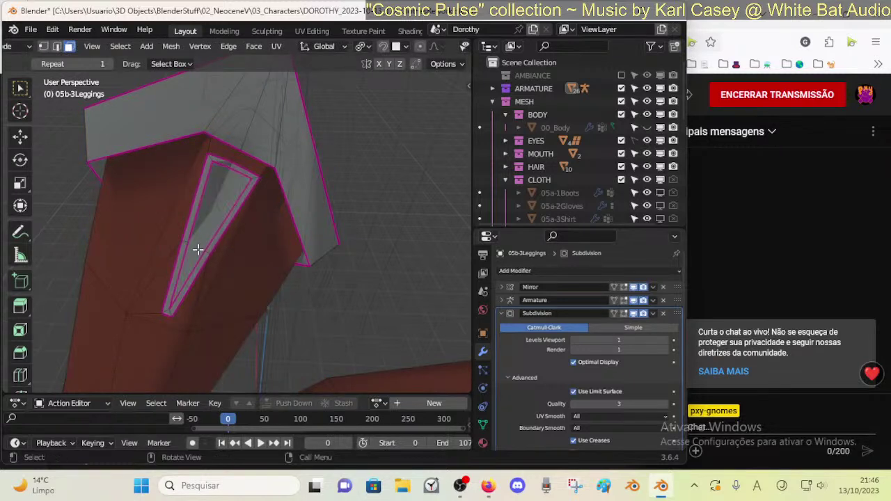
- Move and rotate the inset strip's selected border vertices in side view to adjust their tilt against the leg
{"action": "middle_click_drag", "start_coordinate": [198, 249], "coordinate": [220, 203]}
{"action": "key", "text": "1"}
{"action": "middle_click_drag", "start_coordinate": [236, 151], "coordinate": [265, 257]}
{"action": "left_click", "coordinate": [206, 180], "text": "shift"}
{"action": "key", "text": "g"}
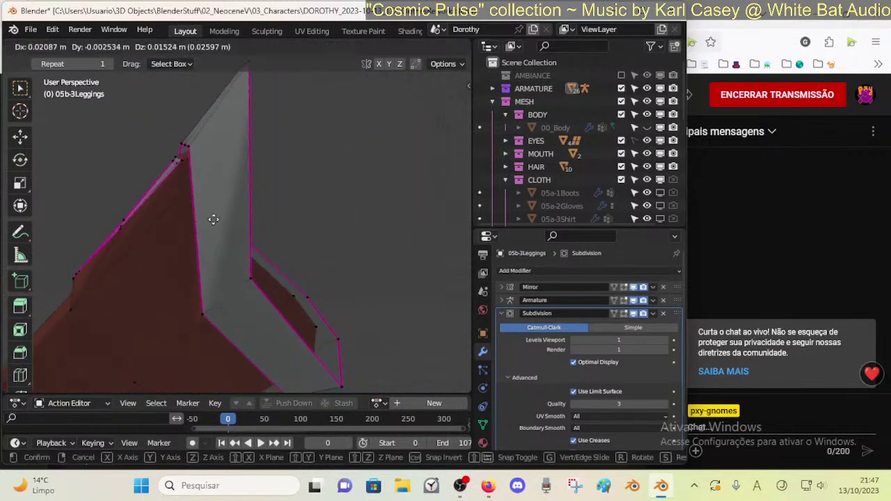
{"action": "left_click", "coordinate": [91, 159]}
{"action": "middle_click_drag", "start_coordinate": [91, 160], "coordinate": [234, 319]}
{"action": "key", "text": "r"}
{"action": "left_click", "coordinate": [426, 255]}
{"action": "key", "text": "Tab"}
{"action": "key", "text": "Tab"}
- Vertex-slide the selected vertex at the inset strip's narrow tip along its edge
{"action": "middle_click_drag", "start_coordinate": [175, 298], "coordinate": [226, 296]}
{"action": "key", "text": "shift+v"}
{"action": "left_click", "coordinate": [178, 279]}
{"action": "key", "text": "Tab"}
{"action": "key", "text": "Tab"}
{"action": "key", "text": "Tab"}
{"action": "key", "text": "Tab"}
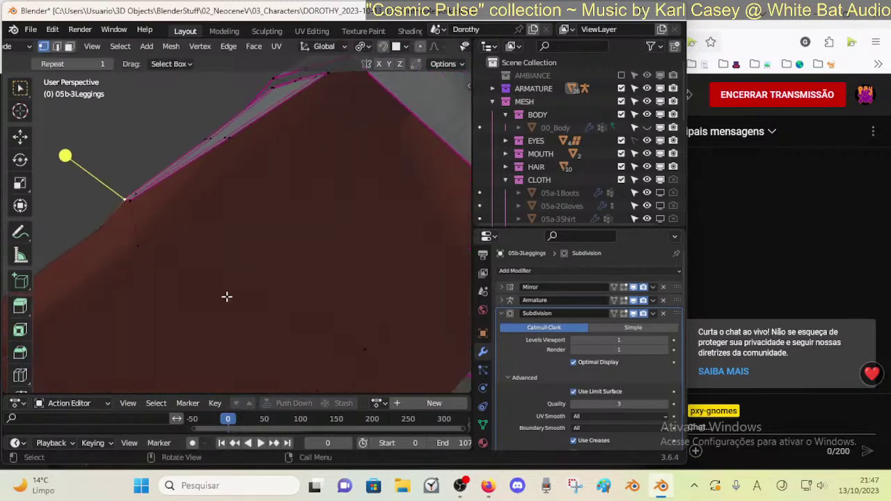
- Select the two outer vertices at the strip's narrow tip and move them about 0.026 m towards the leg
{"action": "left_click", "coordinate": [129, 209], "text": "shift"}
{"action": "middle_click_drag", "start_coordinate": [132, 202], "coordinate": [201, 240]}
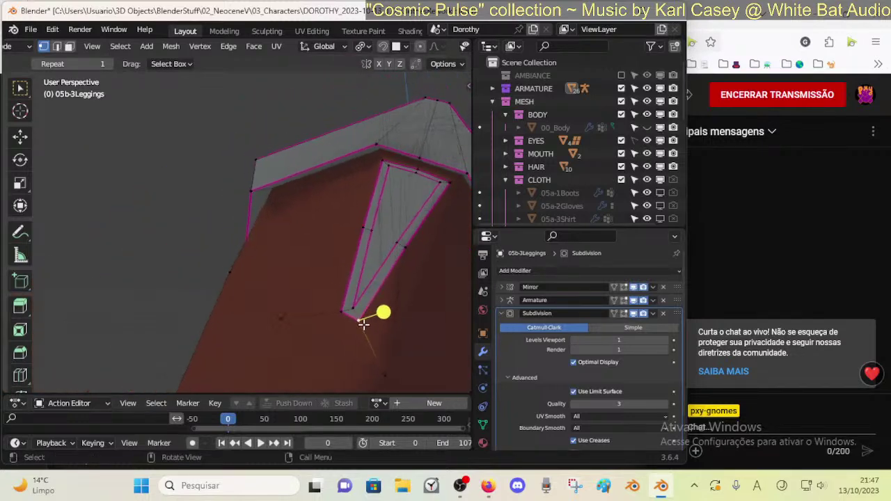
{"action": "left_click", "coordinate": [340, 321], "text": "shift"}
{"action": "middle_click_drag", "start_coordinate": [338, 322], "coordinate": [345, 212]}
{"action": "key", "text": "g"}
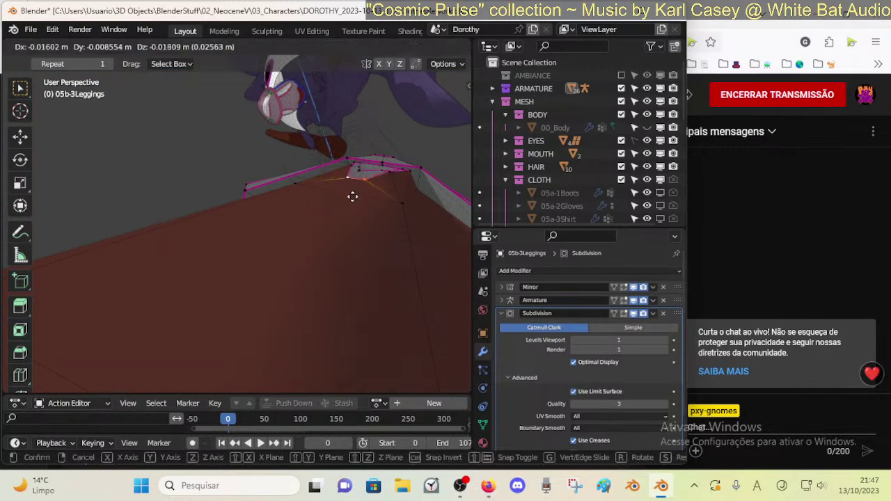
{"action": "left_click", "coordinate": [353, 202]}
- Vertex-slide one outer vertex at the strip's narrow tip towards its neighbour and nudge it to even the tip
{"action": "left_click", "coordinate": [361, 184]}
{"action": "key", "text": "g"}
{"action": "key", "text": "g"}
{"action": "left_click", "coordinate": [356, 182]}
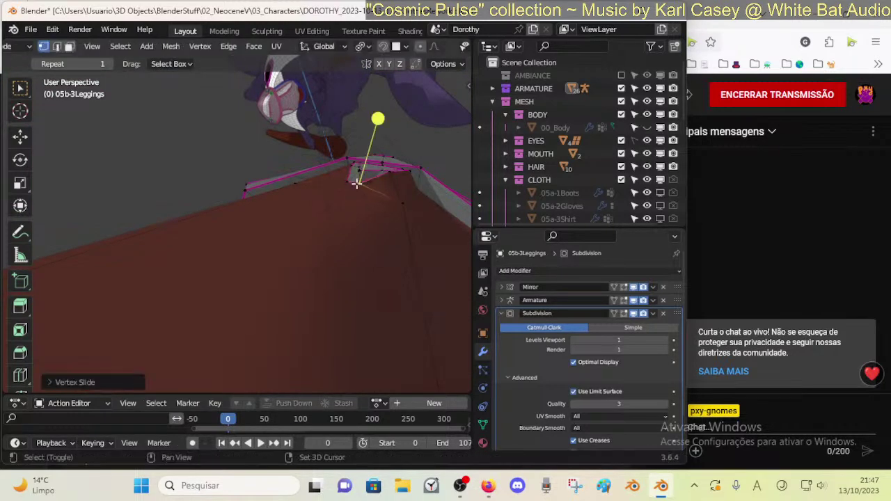
{"action": "middle_click_drag", "start_coordinate": [356, 181], "coordinate": [300, 313]}
{"action": "key", "text": "g"}
{"action": "left_click", "coordinate": [334, 225]}
{"action": "key", "text": "Tab"}
{"action": "key", "text": "Tab"}
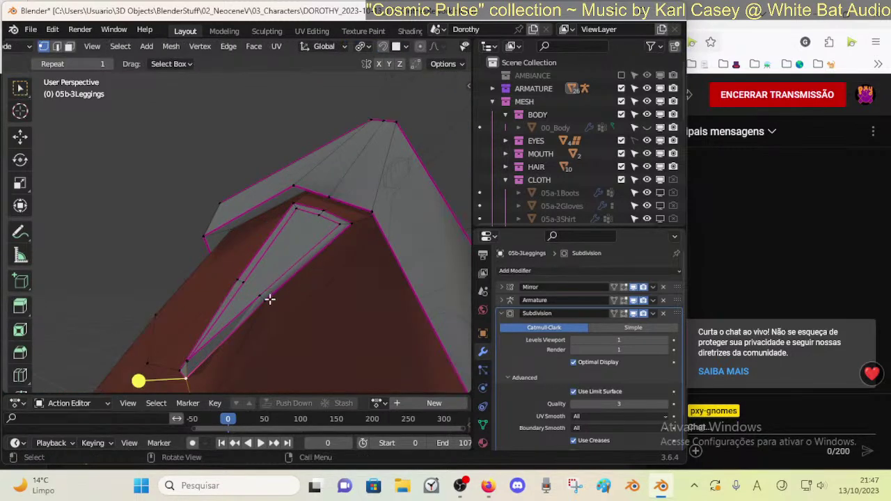
- Move the outer border vertices along the strip's sides and wide end inward so the inner outline stands raised
{"action": "left_click", "coordinate": [294, 199], "text": "shift"}
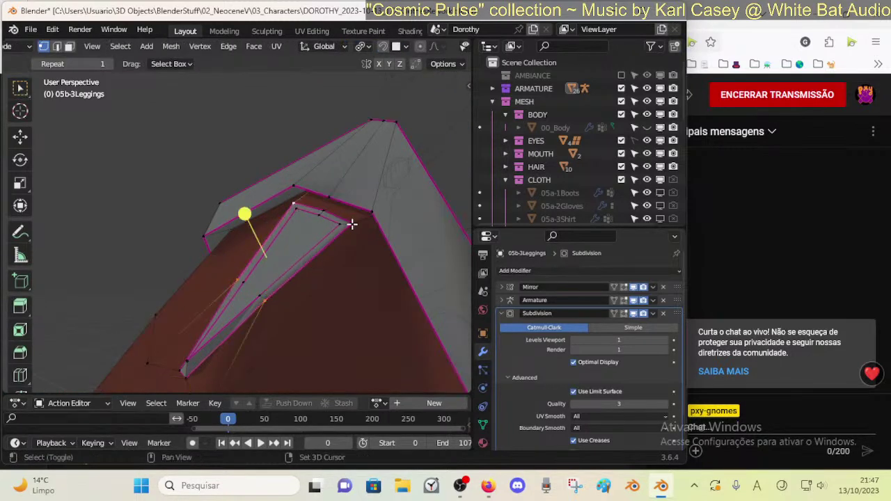
{"action": "scroll", "coordinate": [334, 217], "scroll_direction": "up", "scroll_amount": 3}
{"action": "scroll", "coordinate": [208, 205], "scroll_direction": "up", "scroll_amount": 1}
{"action": "key", "text": "g"}
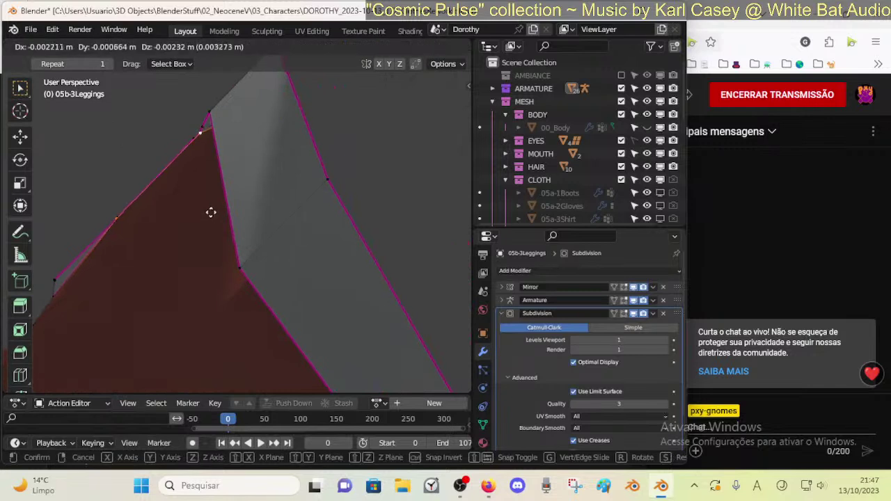
{"action": "left_click", "coordinate": [254, 235]}
{"action": "middle_click_drag", "start_coordinate": [193, 215], "coordinate": [287, 201]}
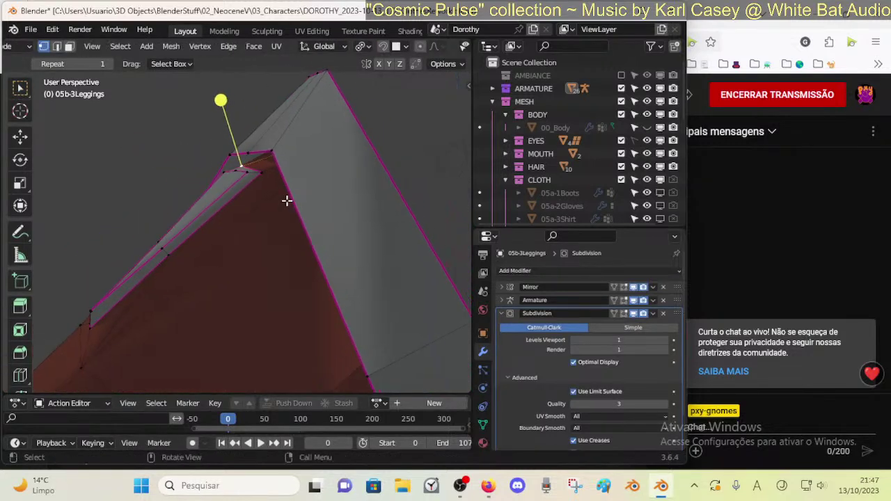
- Move the selected vertex at the strip's wide end and smooth the vertices of the strip's lower side face
{"action": "key", "text": "g"}
{"action": "left_click", "coordinate": [310, 215]}
{"action": "left_click", "coordinate": [266, 177]}
{"action": "key", "text": "3"}
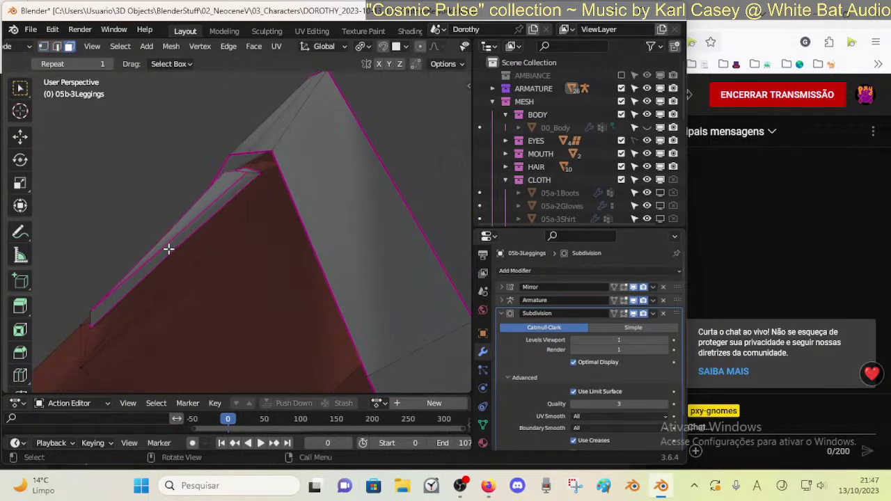
{"action": "left_click", "coordinate": [170, 254]}
{"action": "middle_click_drag", "start_coordinate": [174, 263], "coordinate": [254, 262]}
{"action": "left_click_drag", "start_coordinate": [244, 201], "coordinate": [260, 274]}
{"action": "middle_click_drag", "start_coordinate": [261, 274], "coordinate": [271, 247]}
{"action": "scroll", "coordinate": [269, 248], "scroll_direction": "down", "scroll_amount": 1}
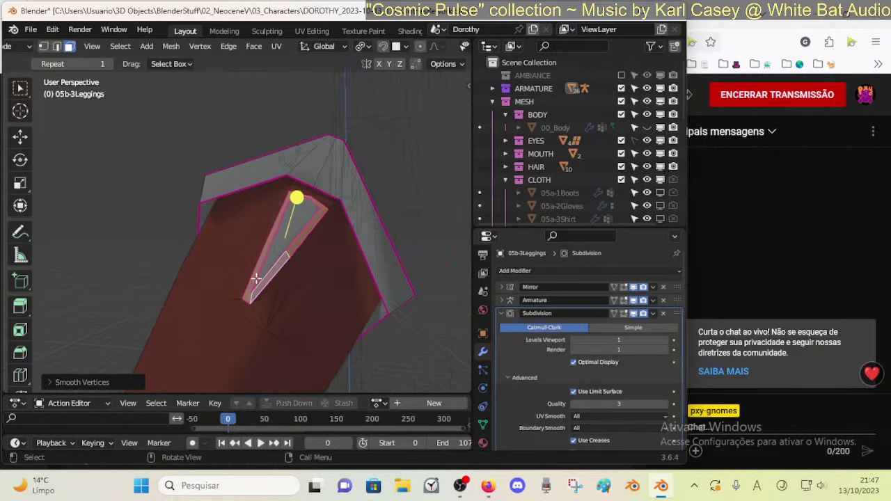
- Examine the strip's raised shape in X-ray display and as a subdivided surface in Object Mode, then return to mesh editing
{"action": "key", "text": "alt+z"}
{"action": "scroll", "coordinate": [277, 297], "scroll_direction": "up", "scroll_amount": 1}
{"action": "key", "text": "alt+z"}
{"action": "key", "text": "Tab"}
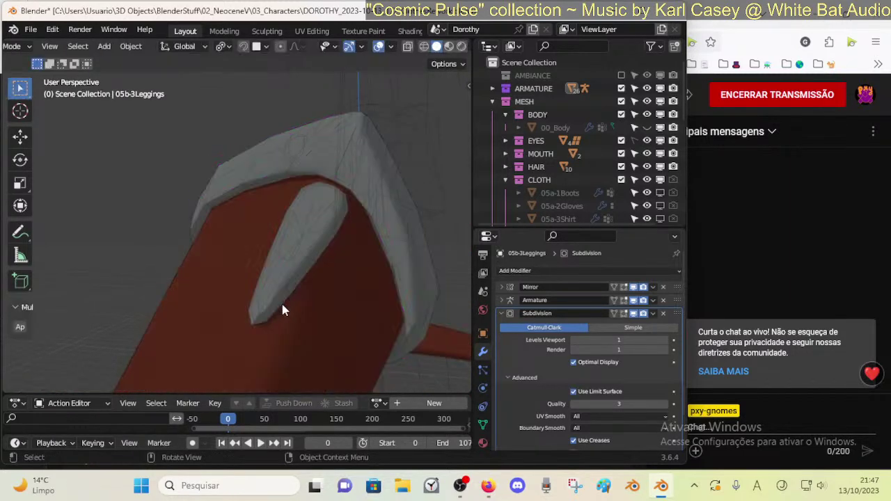
{"action": "middle_click_drag", "start_coordinate": [282, 304], "coordinate": [324, 320]}
{"action": "key", "text": "Tab"}
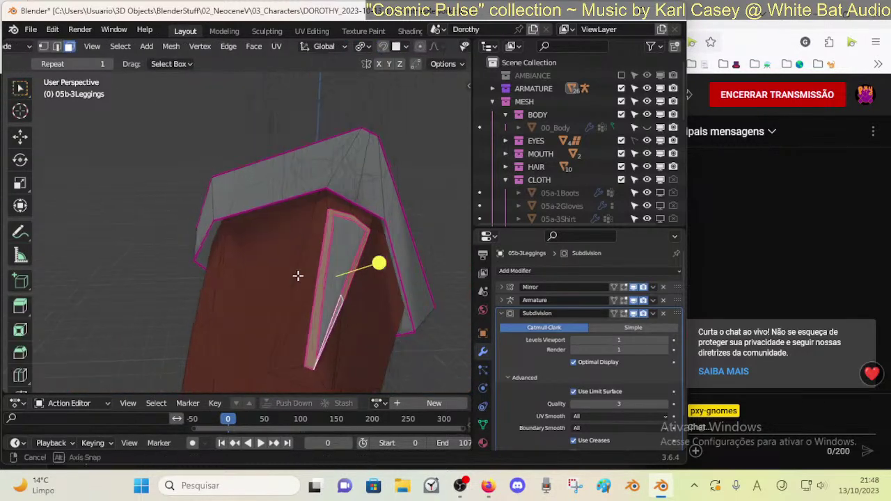
{"action": "middle_click_drag", "start_coordinate": [298, 275], "coordinate": [260, 252]}
{"action": "scroll", "coordinate": [259, 252], "scroll_direction": "up", "scroll_amount": 2}
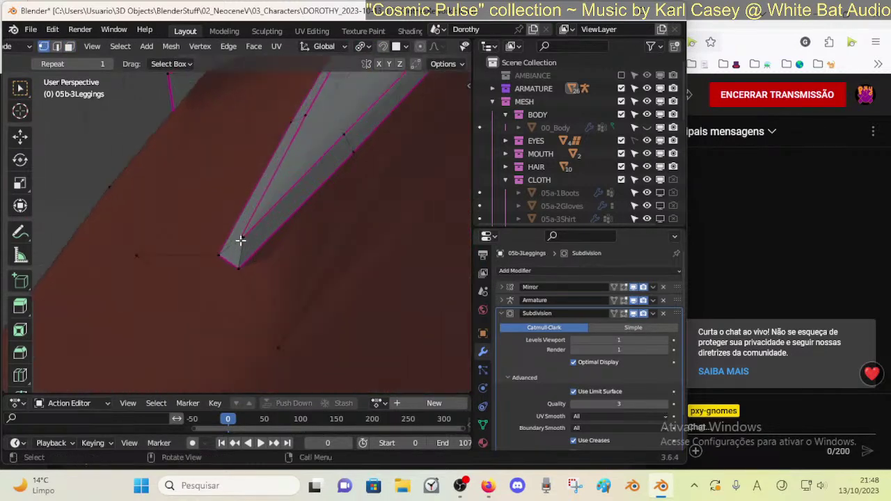
- Vertex-slide the two inner outline vertices at the strip's narrow tip along their edges to even the tip
{"action": "scroll", "coordinate": [236, 276], "scroll_direction": "up", "scroll_amount": 2}
{"action": "key", "text": "shift+v"}
{"action": "left_click", "coordinate": [269, 290]}
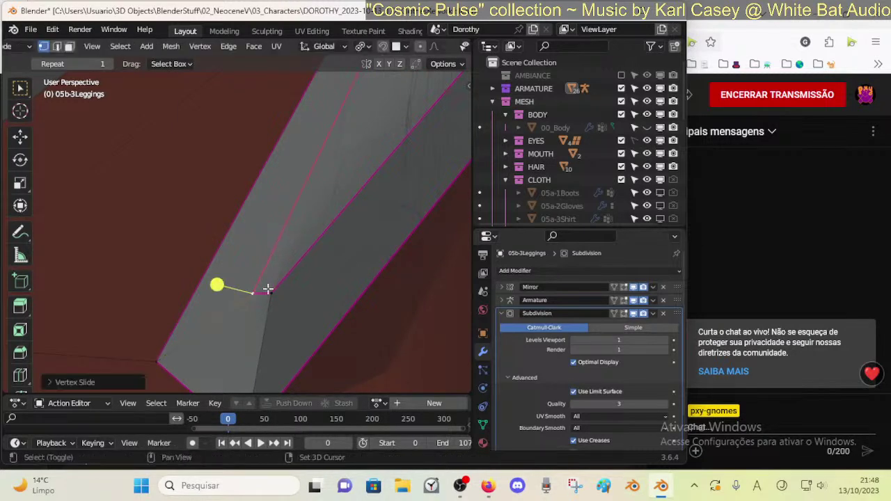
{"action": "left_click", "coordinate": [270, 292]}
{"action": "key", "text": "shift+v"}
{"action": "left_click", "coordinate": [266, 301]}
- Check the leggings' subdivided surface in Object Mode, save the file and return to editing the mesh
{"action": "scroll", "coordinate": [279, 277], "scroll_direction": "down", "scroll_amount": 5}
{"action": "key", "text": "Tab"}
{"action": "middle_click_drag", "start_coordinate": [283, 264], "coordinate": [254, 258]}
{"action": "key", "text": "ctrl+s"}
{"action": "left_click", "coordinate": [219, 215]}
{"action": "key", "text": "Tab"}
{"action": "scroll", "coordinate": [255, 258], "scroll_direction": "up", "scroll_amount": 2}
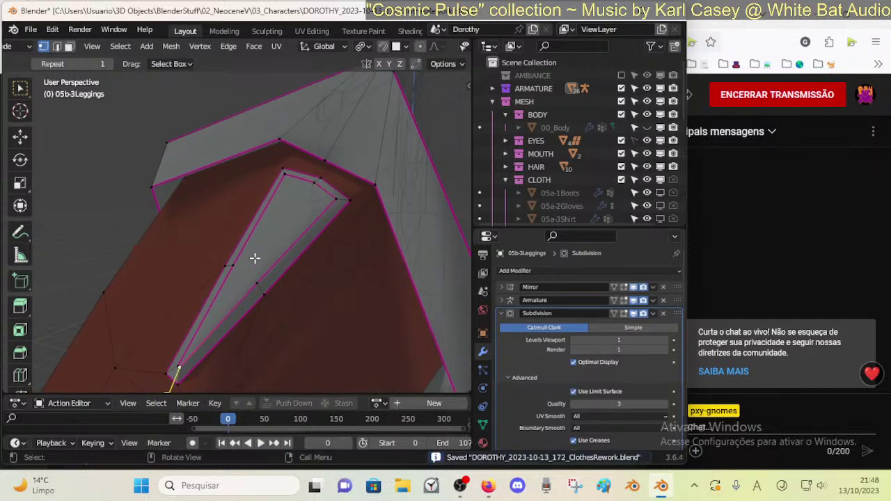
- Knife-cut the strip's inner face at the wide end from one corner through an inside point to the opposite corner
{"action": "key", "text": "k"}
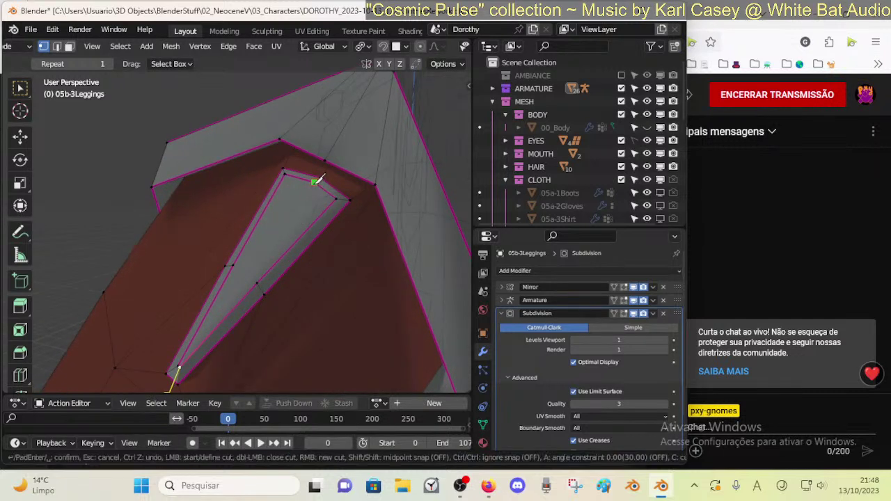
{"action": "key", "text": "Escape"}
{"action": "left_click", "coordinate": [301, 190]}
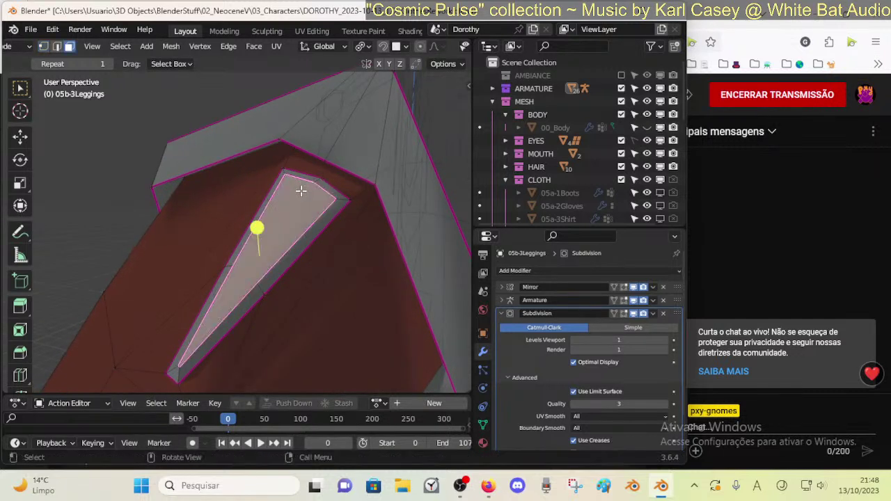
{"action": "key", "text": "alt+a"}
{"action": "key", "text": "k"}
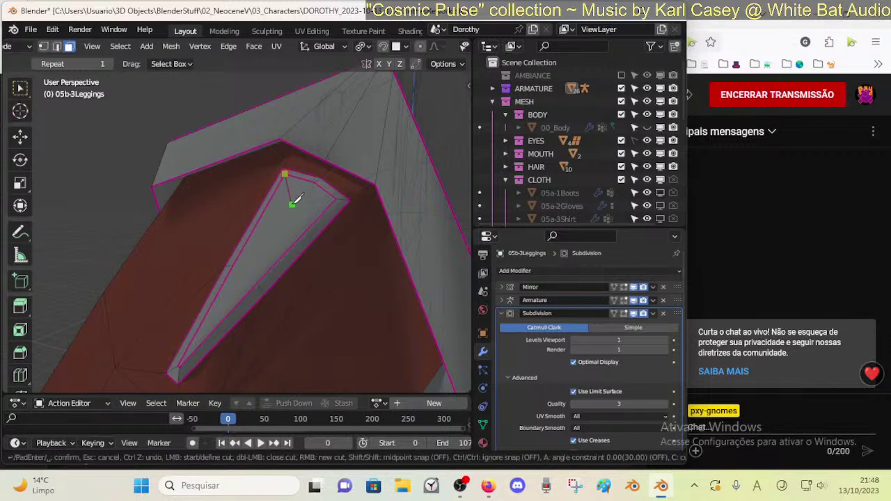
{"action": "left_click", "coordinate": [337, 197]}
{"action": "key", "text": "Return"}
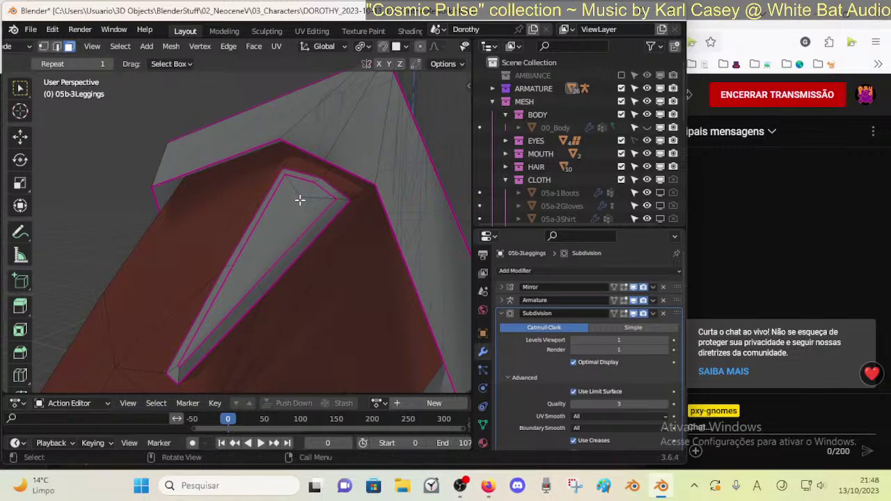
- Knife-cut the inner face lengthwise from the inside point to mid-strip, and cut across the strip between its side vertices
{"action": "key", "text": "a"}
{"action": "key", "text": "alt+a"}
{"action": "key", "text": "k"}
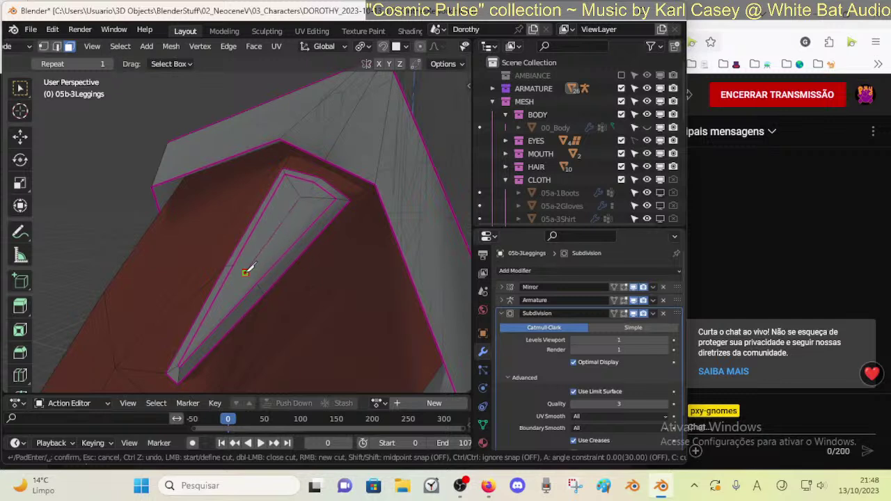
{"action": "key", "text": "Escape"}
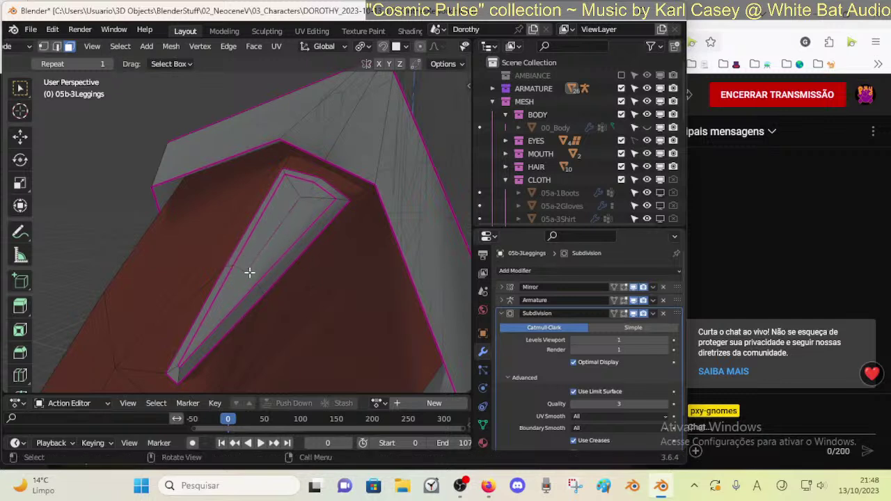
{"action": "key", "text": "k"}
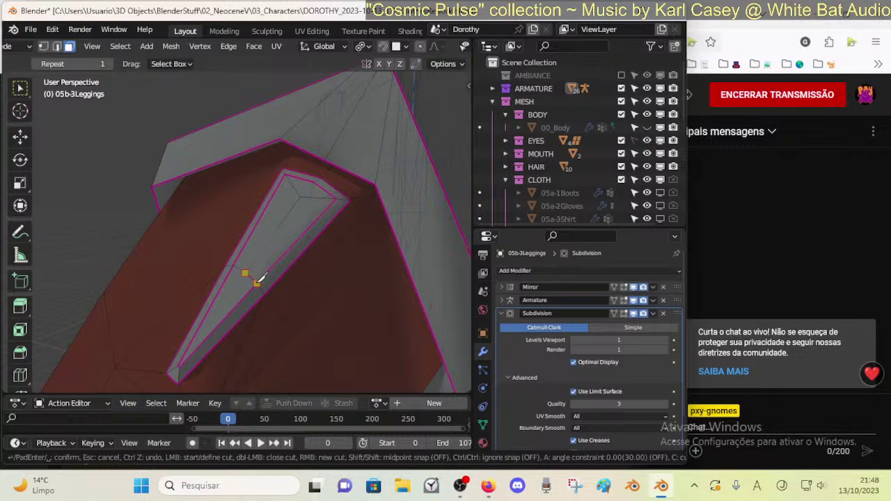
{"action": "key", "text": "Return"}
- Knife-cut the inner face from the middle of the narrow tip's edge up to the centre of the cross cut
{"action": "middle_click_drag", "start_coordinate": [194, 370], "coordinate": [215, 302]}
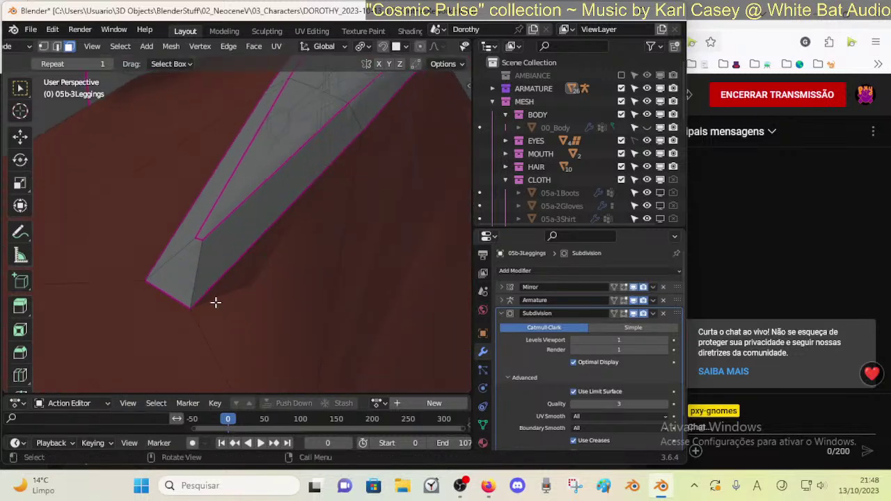
{"action": "middle_click_drag", "start_coordinate": [205, 237], "coordinate": [210, 276], "text": "shift"}
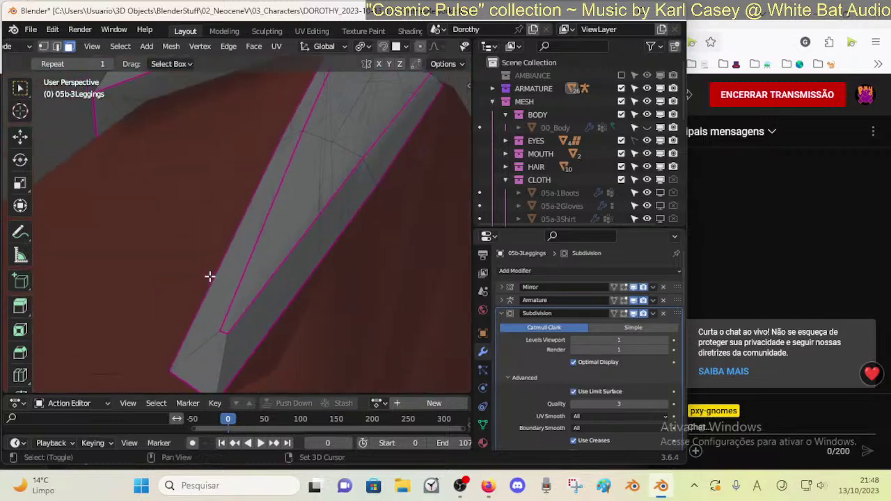
{"action": "scroll", "coordinate": [233, 341], "scroll_direction": "up", "scroll_amount": 1}
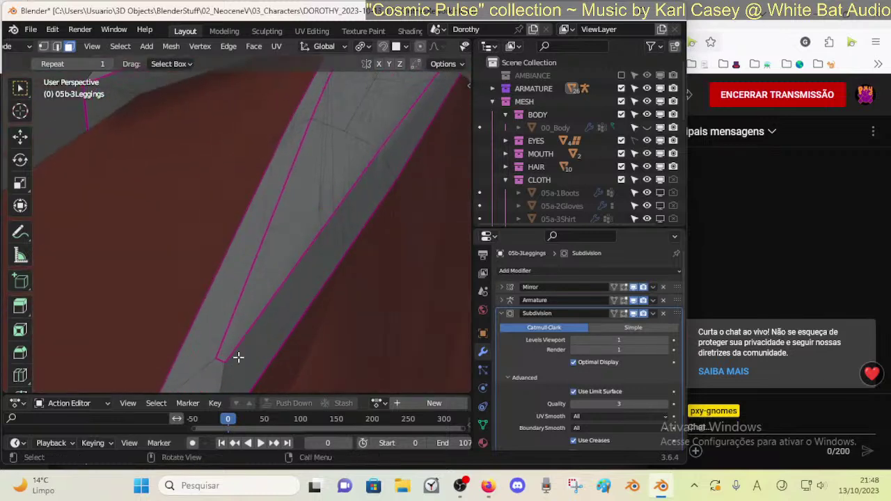
{"action": "key", "text": "k"}
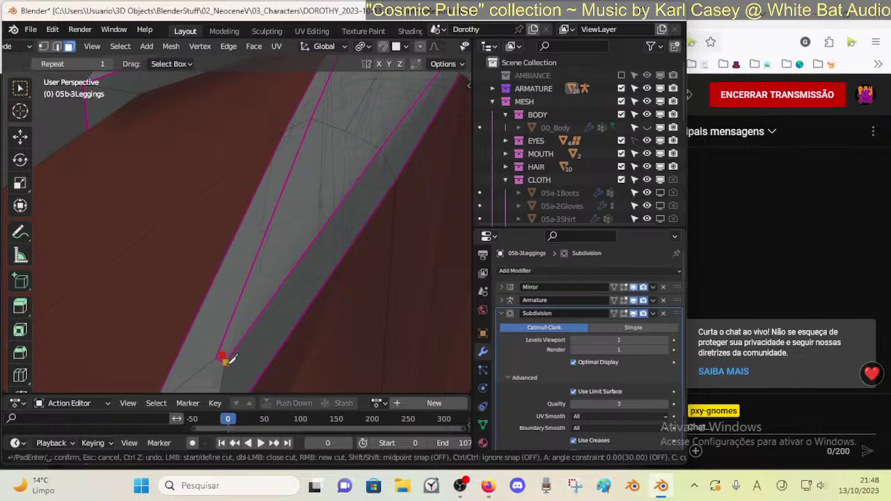
{"action": "key", "text": "Return"}
{"action": "key", "text": "k"}
{"action": "left_click", "coordinate": [345, 129]}
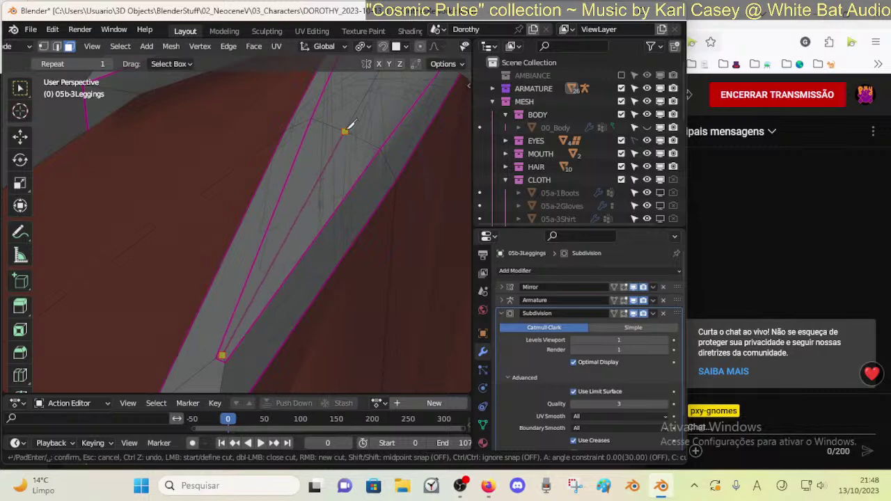
{"action": "key", "text": "Return"}
- Select all the newly cut inner faces of the strip, from the narrow tip to the wide end
{"action": "scroll", "coordinate": [336, 200], "scroll_direction": "down", "scroll_amount": 3}
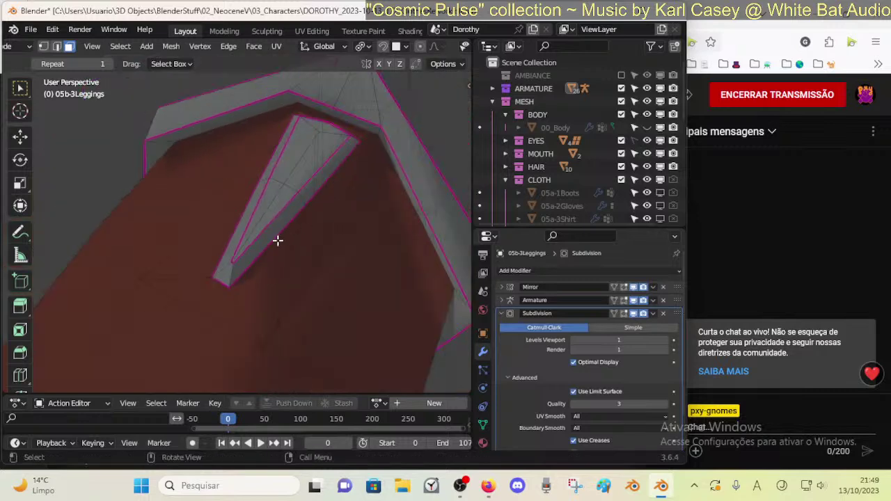
{"action": "scroll", "coordinate": [270, 245], "scroll_direction": "up", "scroll_amount": 2}
{"action": "scroll", "coordinate": [235, 290], "scroll_direction": "up", "scroll_amount": 2}
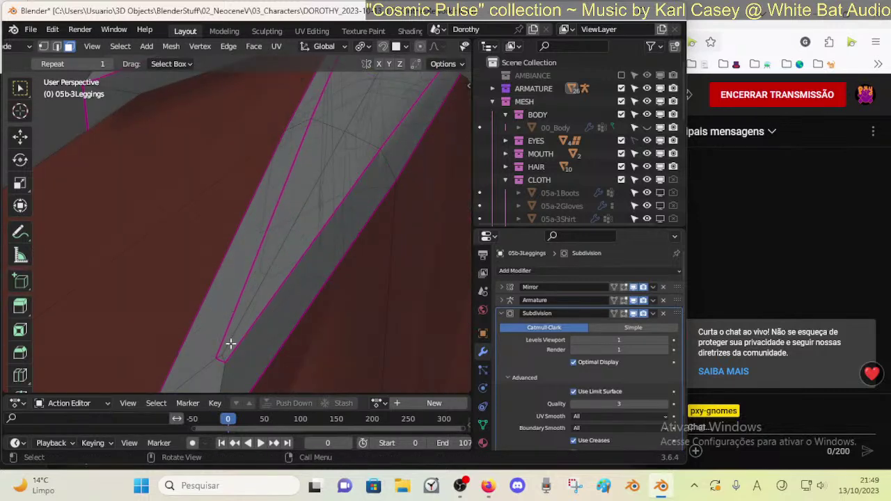
{"action": "left_click", "coordinate": [230, 340]}
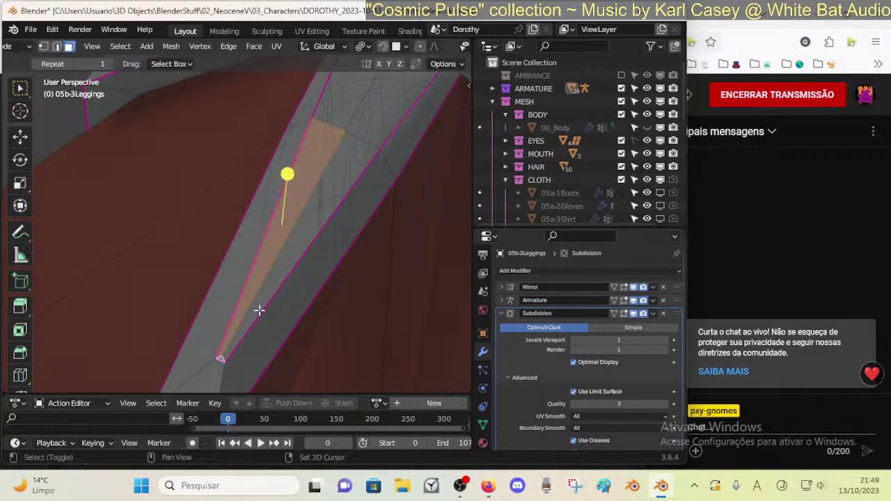
{"action": "left_click", "coordinate": [281, 283], "text": "shift"}
{"action": "middle_click_drag", "start_coordinate": [383, 128], "coordinate": [299, 209]}
{"action": "middle_click_drag", "start_coordinate": [310, 262], "coordinate": [281, 284]}
- Remove the MAT-TXT-Leggings material slot from the leggings in Object Mode and save the file
{"action": "left_click", "coordinate": [507, 314]}
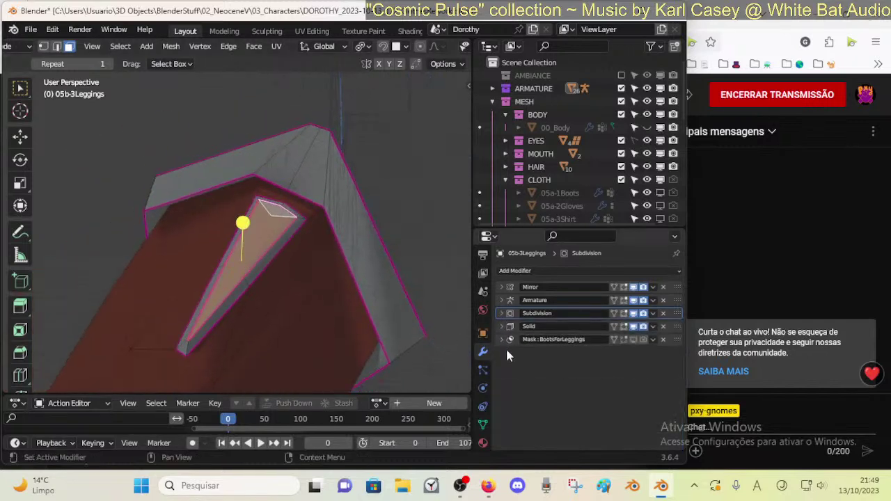
{"action": "left_click", "coordinate": [483, 444]}
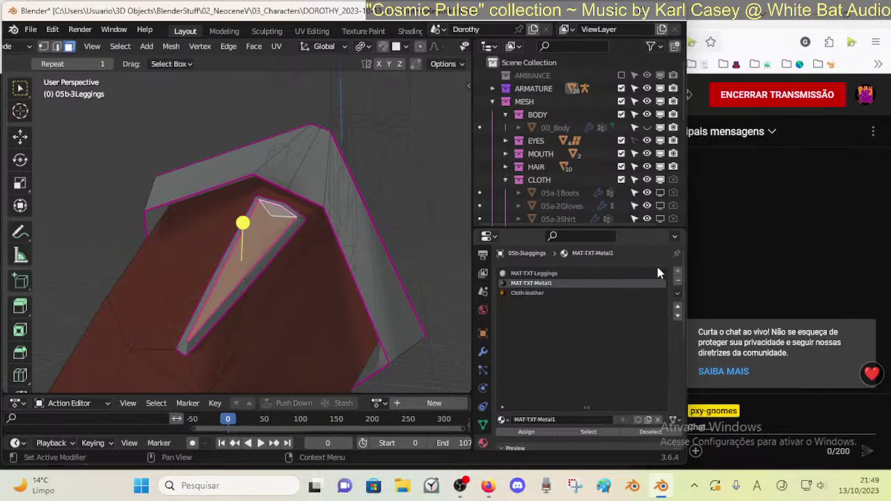
{"action": "left_click", "coordinate": [544, 274]}
{"action": "left_click", "coordinate": [678, 282]}
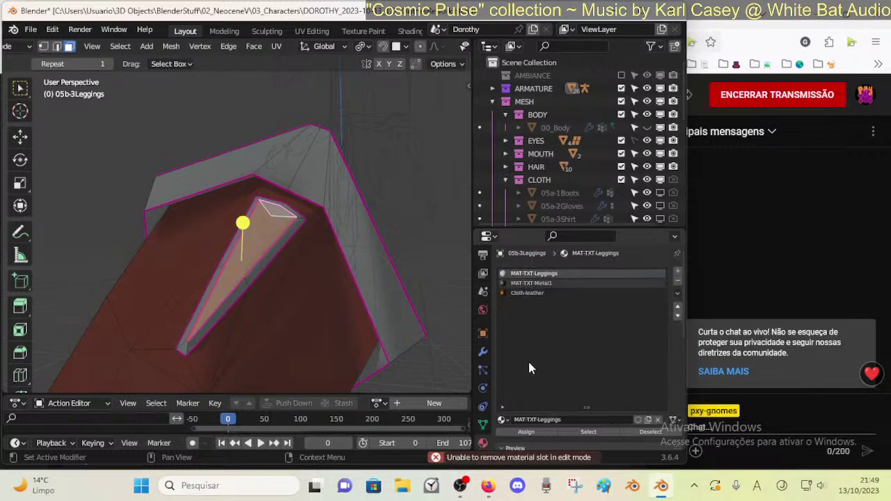
{"action": "key", "text": "ctrl+s"}
{"action": "key", "text": "Tab"}
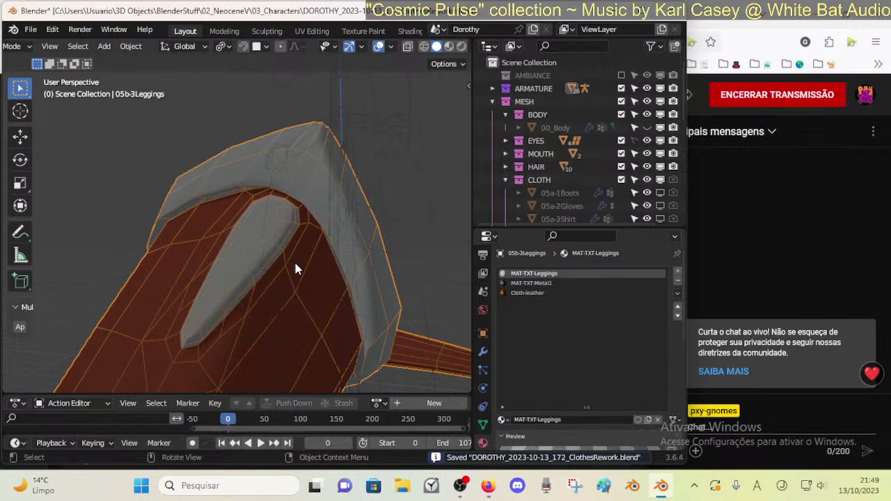
{"action": "left_click", "coordinate": [678, 281]}
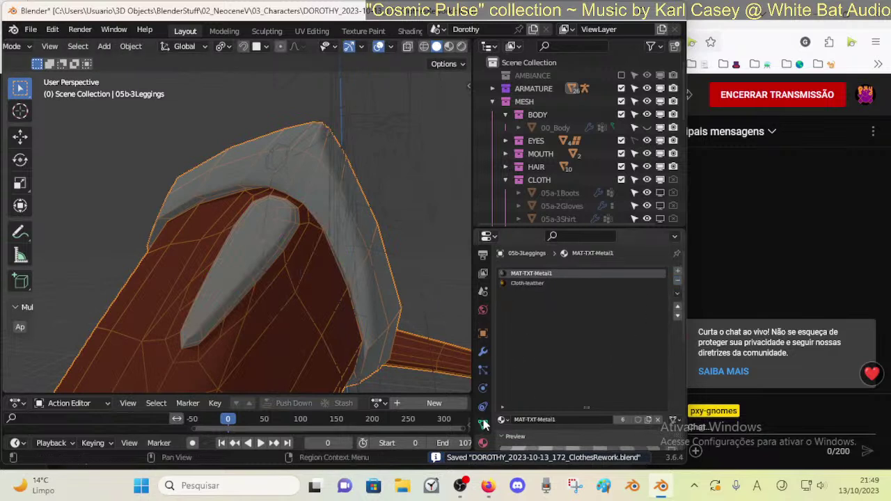
- Add a new material slot to the leggings and link the Cloth-coat material to it
{"action": "left_click", "coordinate": [679, 271]}
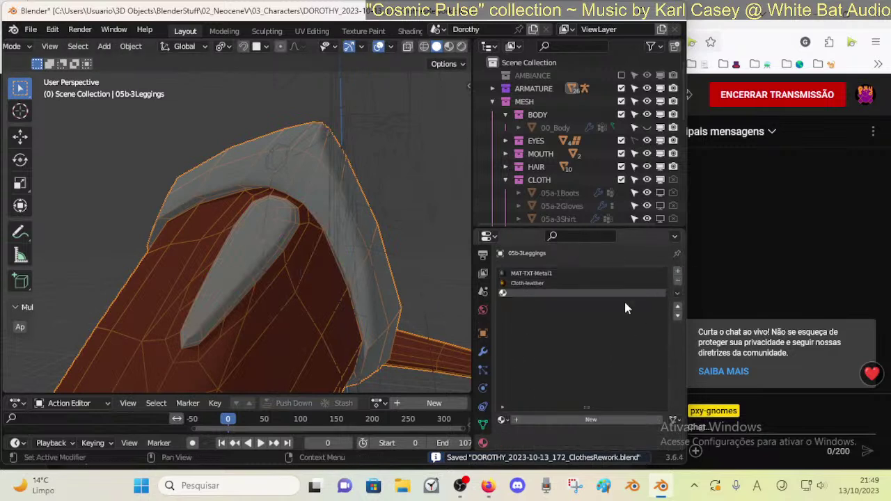
{"action": "left_click", "coordinate": [503, 420]}
{"action": "left_click", "coordinate": [542, 374]}
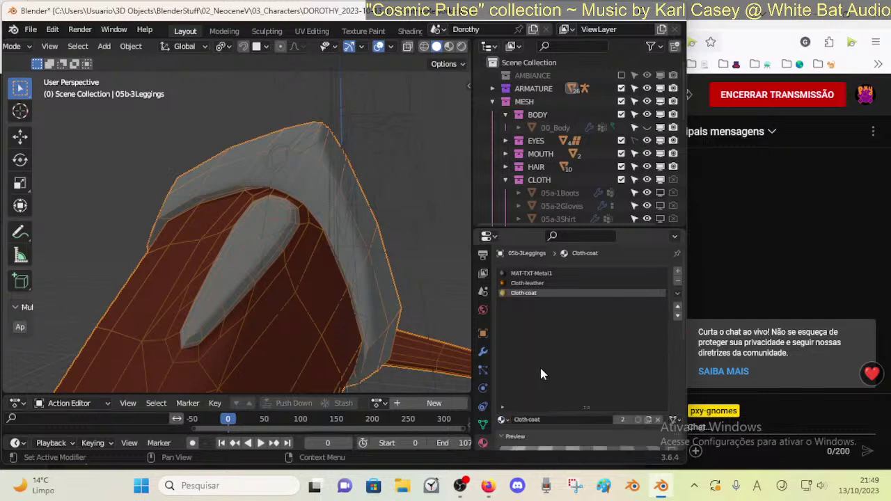
- Replace the new slot's material with MAT-TXT-Metal1 from the existing materials
{"action": "left_click", "coordinate": [502, 420]}
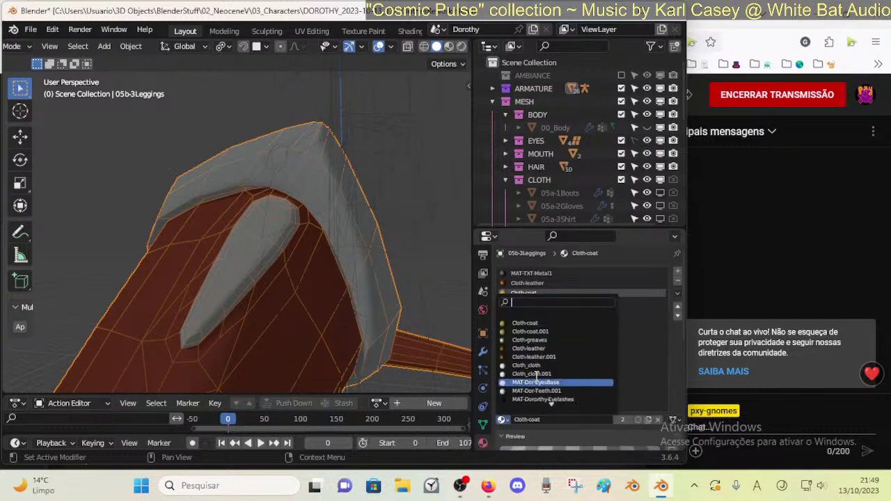
{"action": "scroll", "coordinate": [550, 394], "scroll_direction": "down", "scroll_amount": 10}
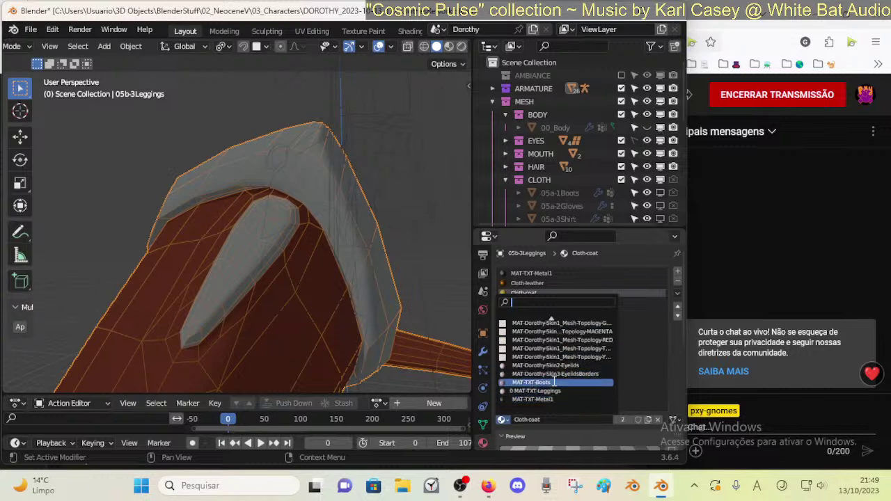
{"action": "scroll", "coordinate": [560, 393], "scroll_direction": "up", "scroll_amount": 10}
{"action": "scroll", "coordinate": [561, 334], "scroll_direction": "up", "scroll_amount": 10}
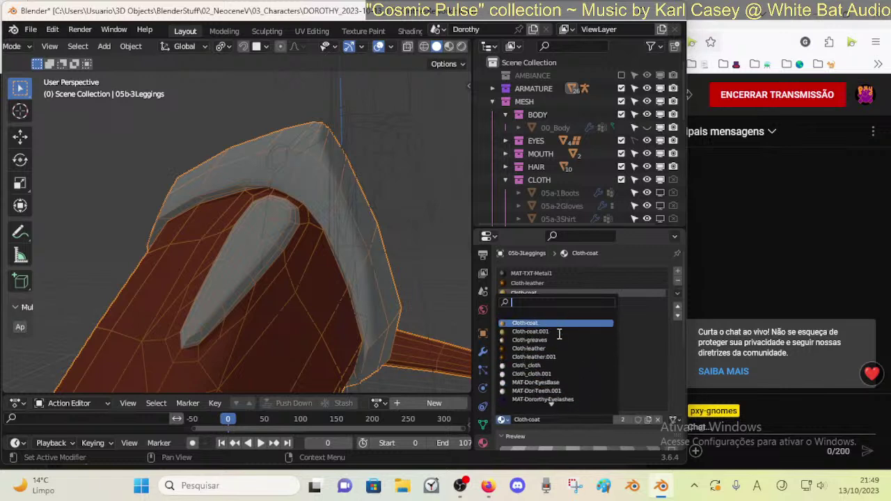
{"action": "scroll", "coordinate": [559, 335], "scroll_direction": "down", "scroll_amount": 13}
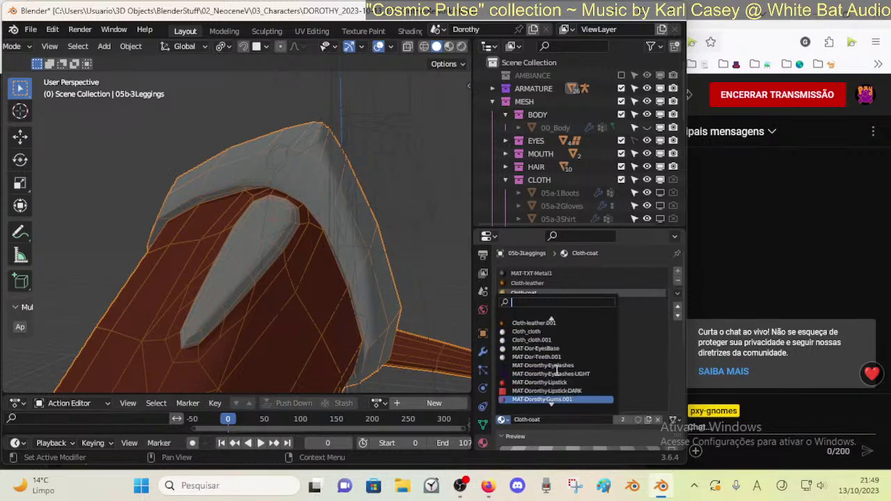
{"action": "scroll", "coordinate": [558, 372], "scroll_direction": "down", "scroll_amount": 12}
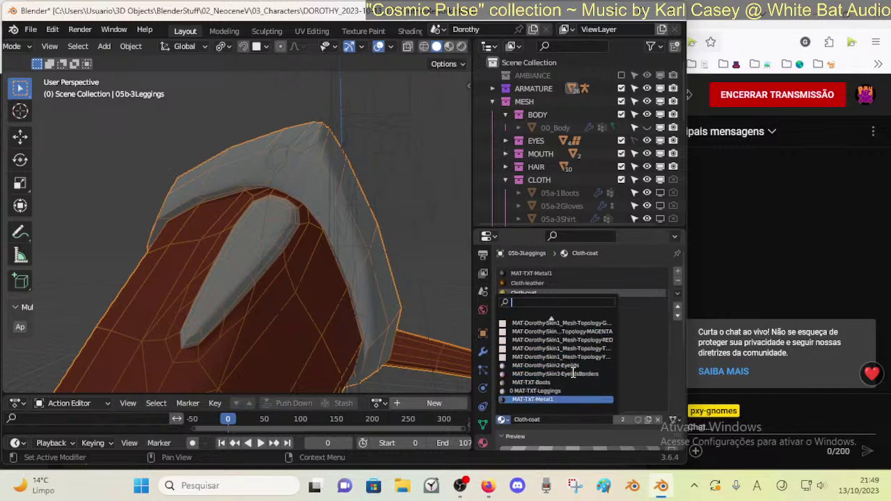
{"action": "left_click", "coordinate": [555, 400]}
{"action": "scroll", "coordinate": [550, 348], "scroll_direction": "down", "scroll_amount": 1}
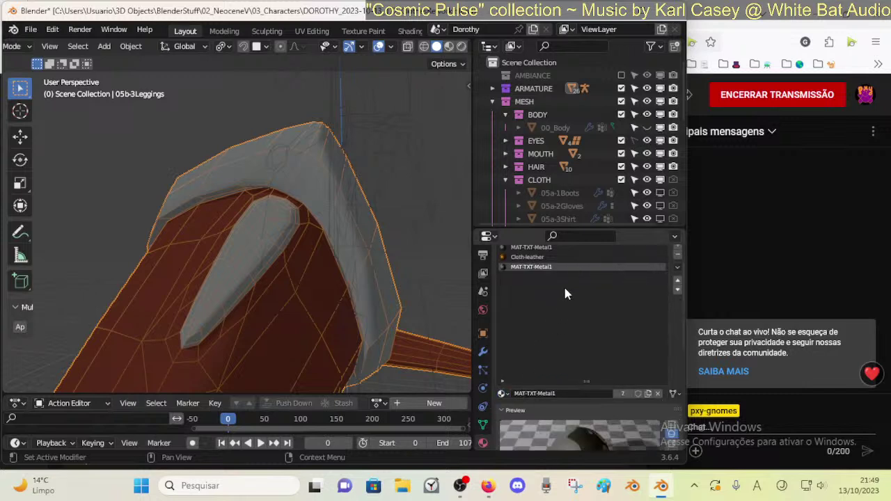
- Replace the material in the leggings' third slot with the existing Cloth-greaves material
{"action": "scroll", "coordinate": [563, 285], "scroll_direction": "up", "scroll_amount": 1}
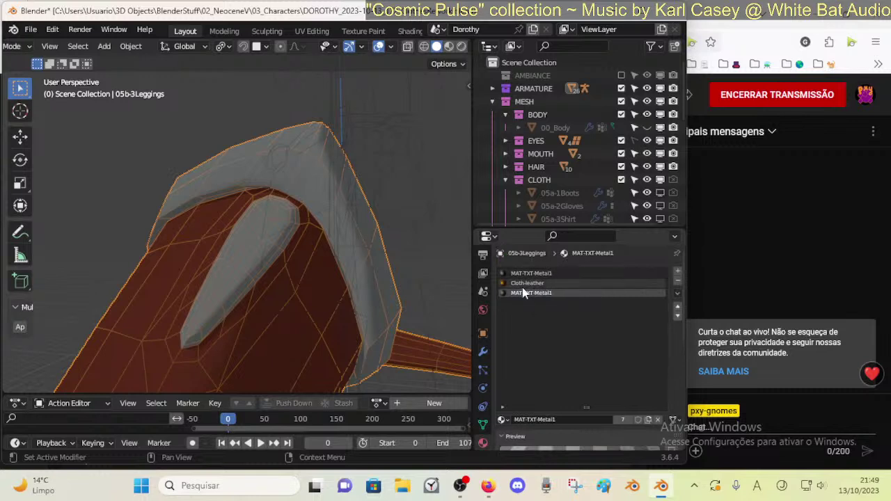
{"action": "left_click", "coordinate": [502, 419]}
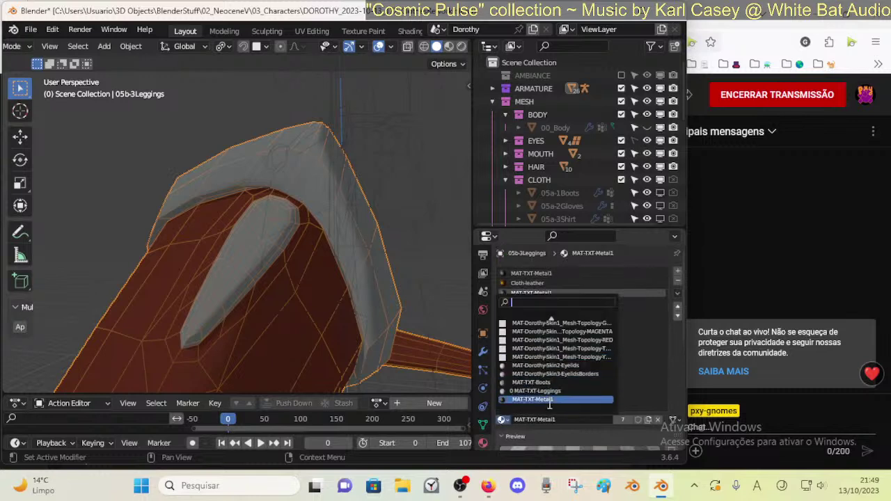
{"action": "scroll", "coordinate": [554, 348], "scroll_direction": "up", "scroll_amount": 7}
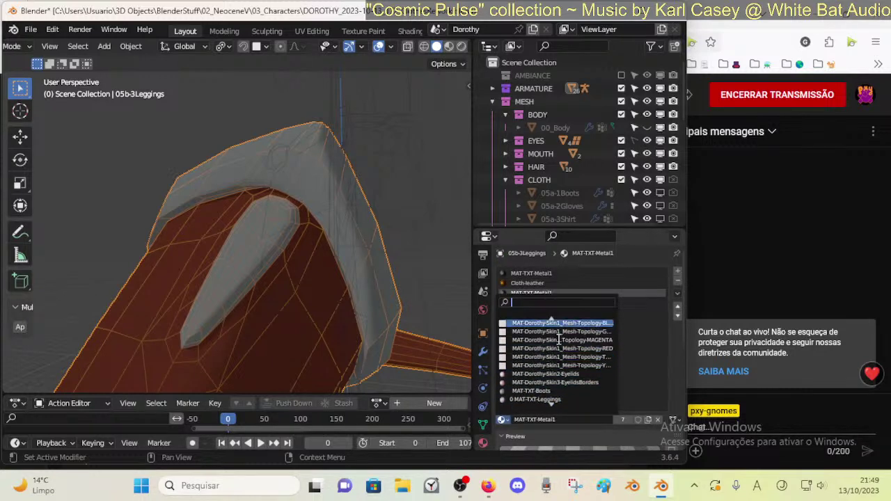
{"action": "scroll", "coordinate": [564, 344], "scroll_direction": "up", "scroll_amount": 7}
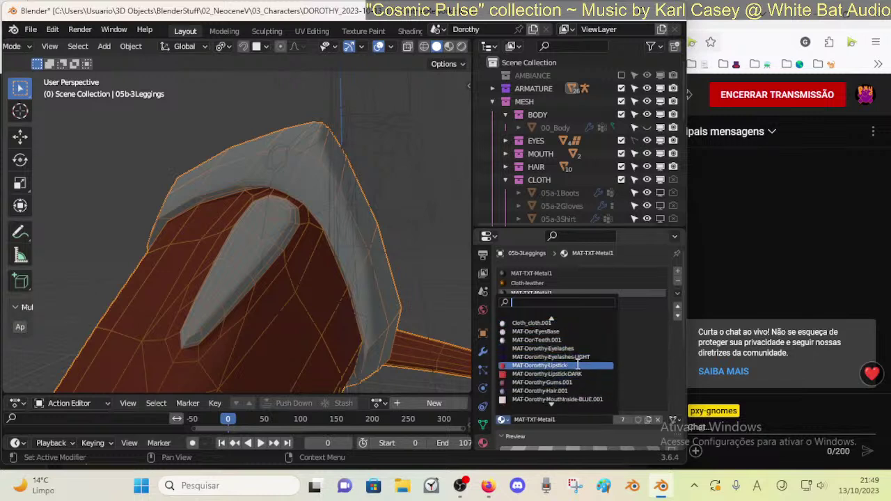
{"action": "scroll", "coordinate": [550, 324], "scroll_direction": "up", "scroll_amount": 4}
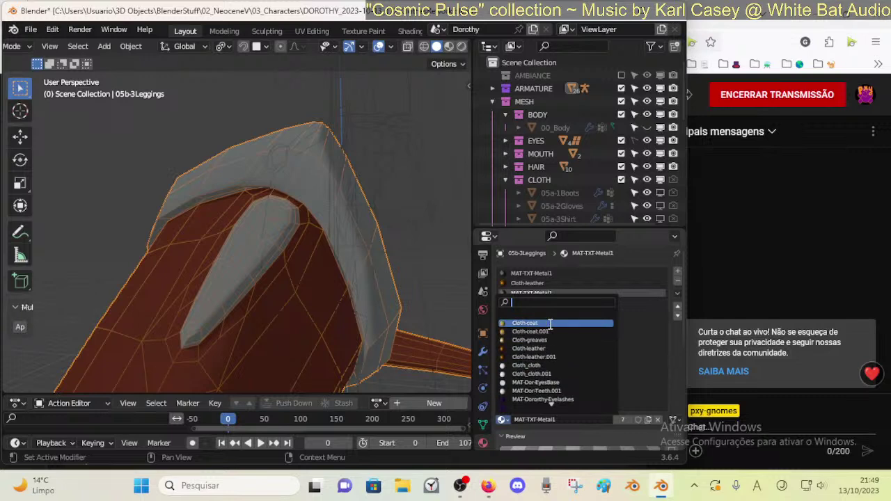
{"action": "scroll", "coordinate": [550, 327], "scroll_direction": "up", "scroll_amount": 2}
{"action": "left_click", "coordinate": [553, 341]}
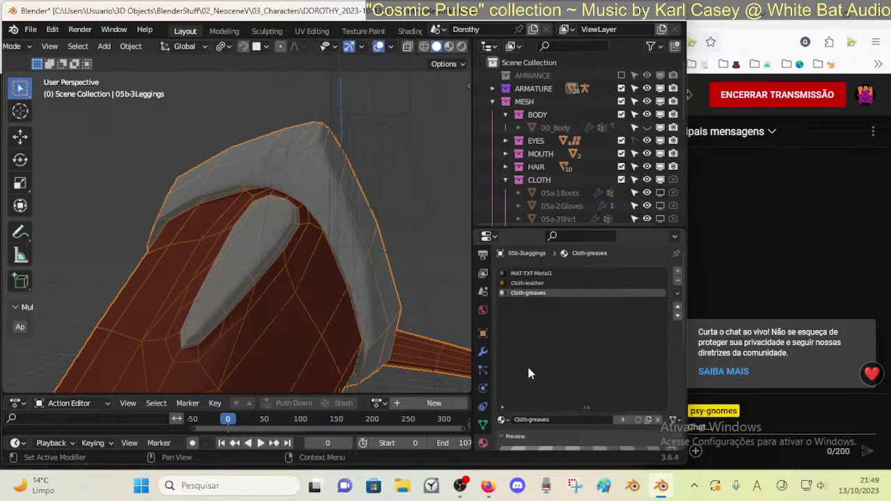
- Move the Cloth-leather slot to the top of the leggings' material list, above MAT-TXT-Metal1
{"action": "left_click", "coordinate": [512, 436]}
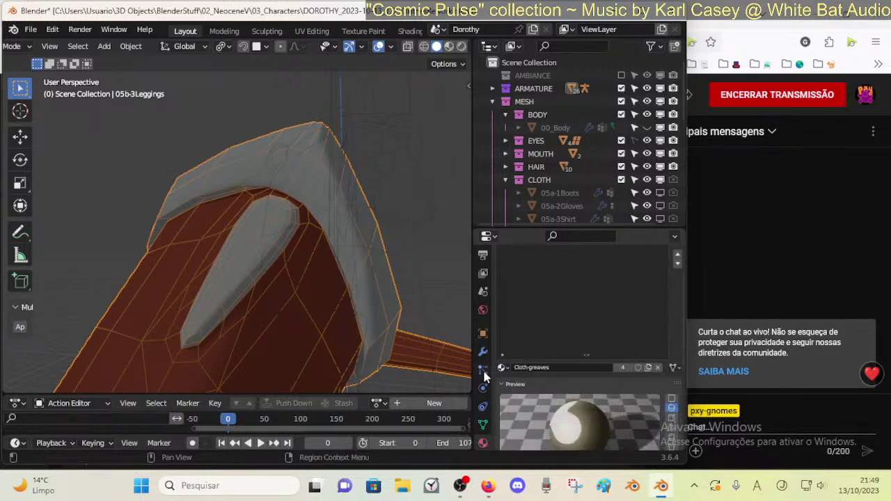
{"action": "left_click", "coordinate": [519, 436]}
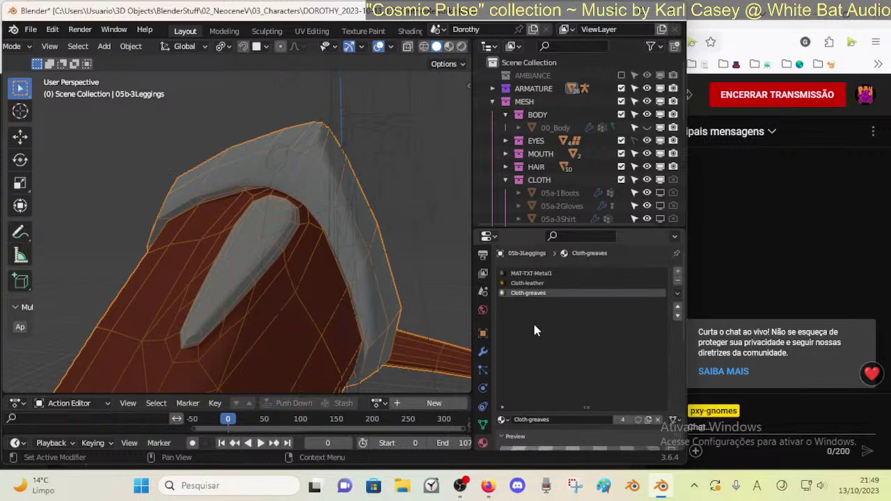
{"action": "left_click", "coordinate": [627, 282]}
{"action": "left_click", "coordinate": [677, 311]}
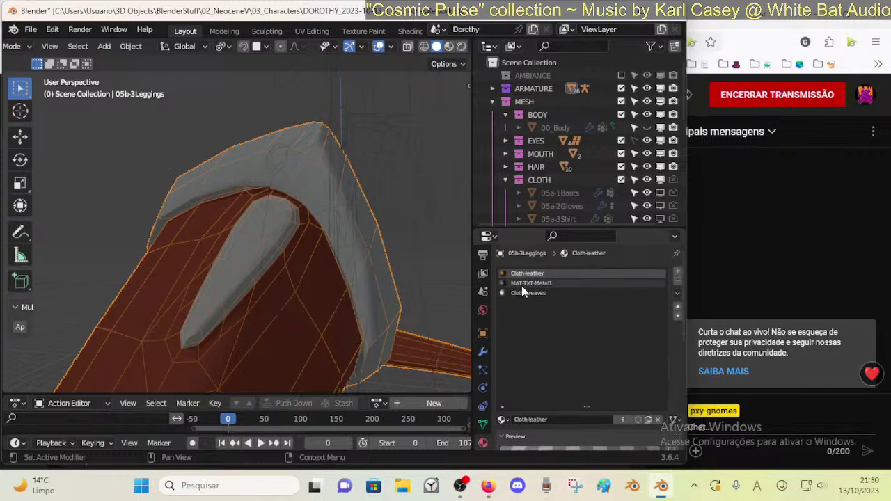
- In Edit Mode, clear the selection and select the strip's inner faces through the Cloth-greaves material slot
{"action": "left_click", "coordinate": [522, 293]}
{"action": "key", "text": "Tab"}
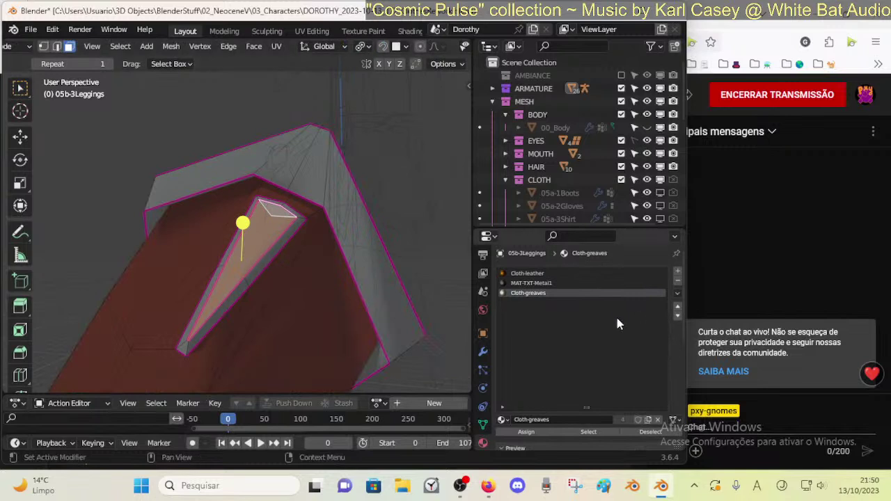
{"action": "key", "text": "alt+a"}
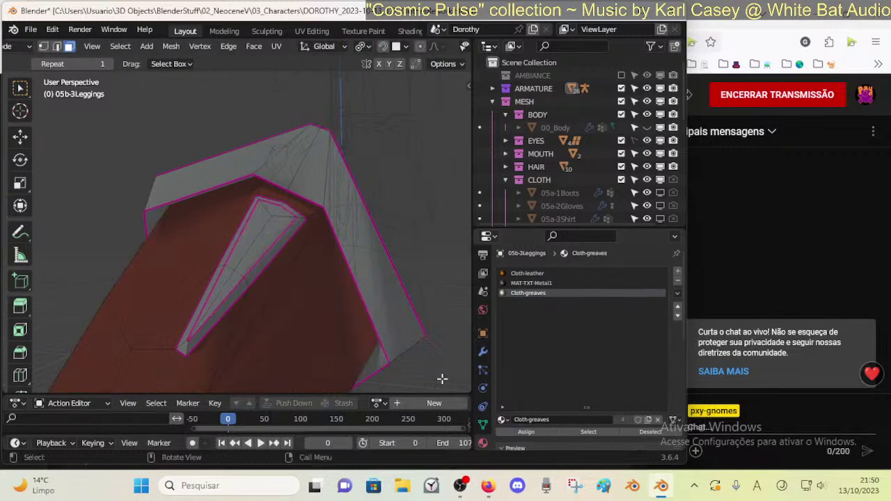
{"action": "left_click", "coordinate": [530, 432]}
{"action": "left_click", "coordinate": [588, 432]}
- Brighten the Cloth-greaves viewport display colour to a light grey with a value of 0.629
{"action": "scroll", "coordinate": [551, 335], "scroll_direction": "down", "scroll_amount": 3}
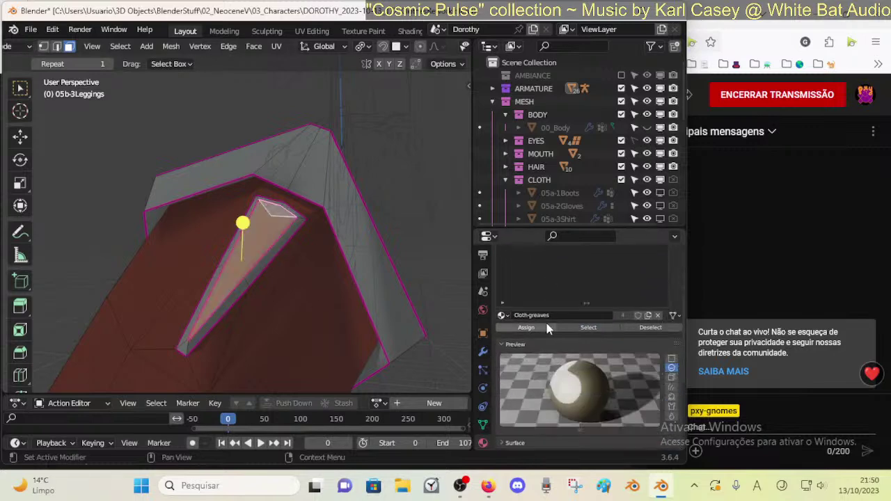
{"action": "scroll", "coordinate": [550, 326], "scroll_direction": "down", "scroll_amount": 3}
{"action": "scroll", "coordinate": [554, 321], "scroll_direction": "up", "scroll_amount": 6}
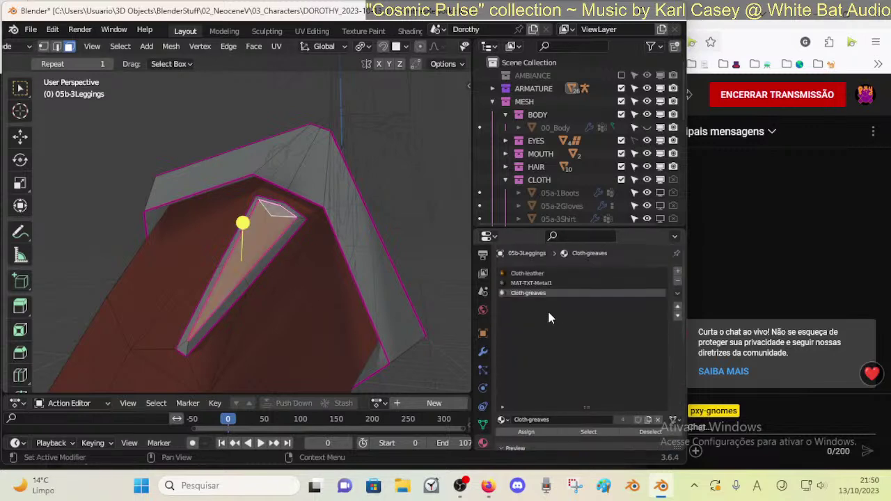
{"action": "scroll", "coordinate": [599, 340], "scroll_direction": "down", "scroll_amount": 4}
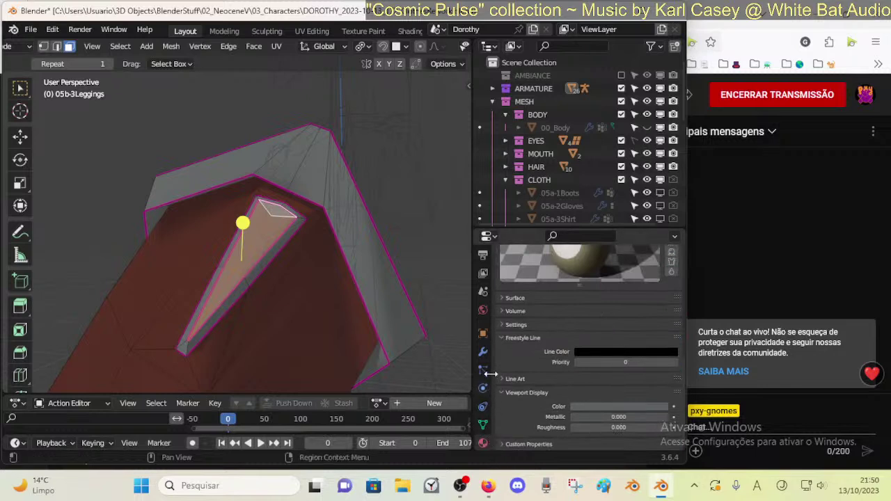
{"action": "left_click", "coordinate": [594, 408]}
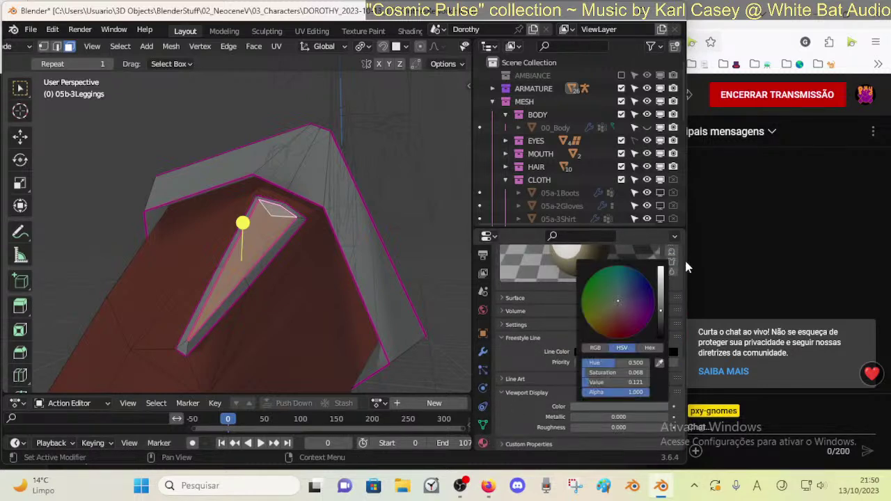
{"action": "left_click", "coordinate": [660, 292]}
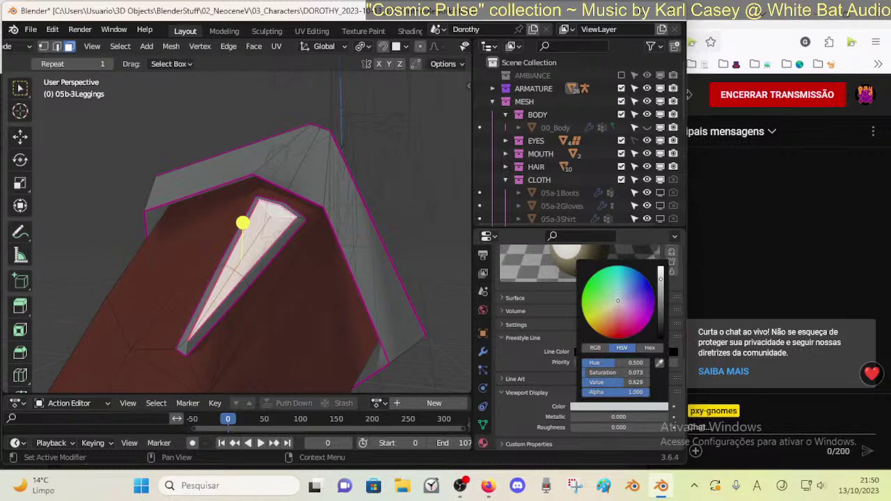
- Check the deselected leggings in Object Mode with Material Preview shading, return to Solid shading and save the file
{"action": "key", "text": "ctrl+Tab"}
{"action": "left_click", "coordinate": [327, 234]}
{"action": "middle_click_drag", "start_coordinate": [339, 233], "coordinate": [268, 254]}
{"action": "key", "text": "alt+a"}
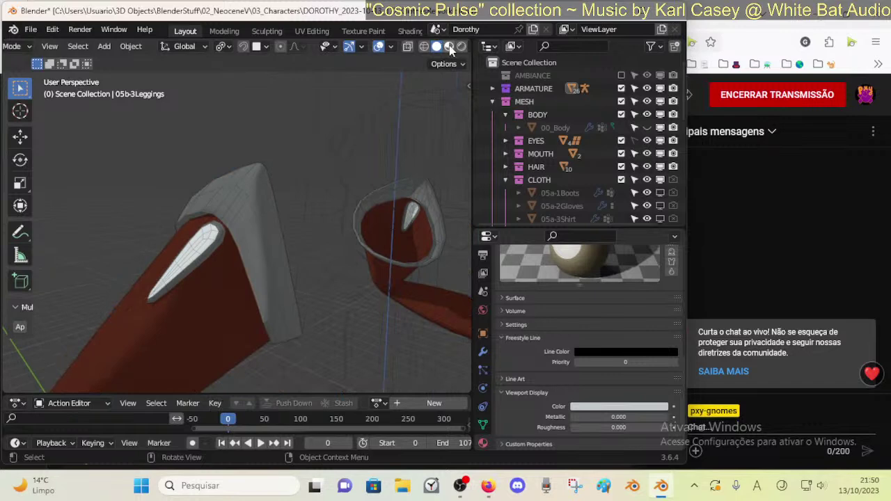
{"action": "left_click", "coordinate": [449, 46]}
{"action": "mouse_move", "coordinate": [285, 170]}
{"action": "middle_mouse_down"}
{"action": "mouse_move", "coordinate": [338, 175]}
{"action": "mouse_move", "coordinate": [314, 159]}
{"action": "middle_mouse_up"}
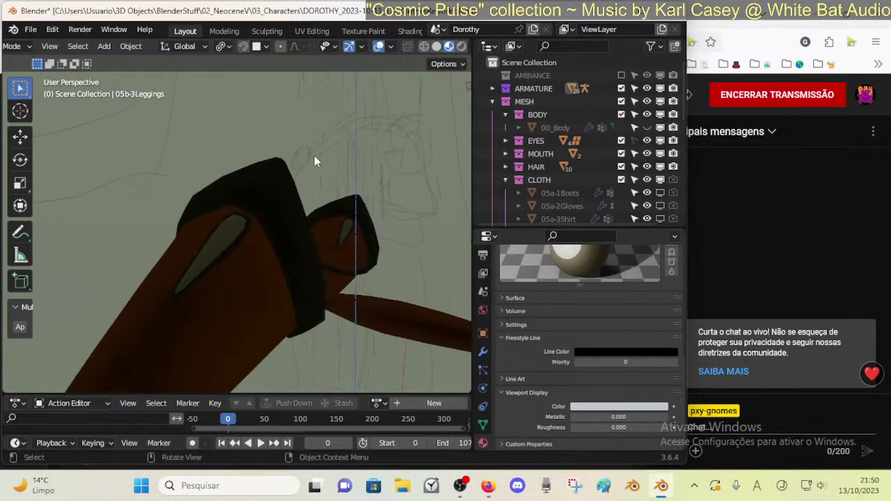
{"action": "left_click", "coordinate": [437, 48]}
{"action": "key", "text": "ctrl+s"}
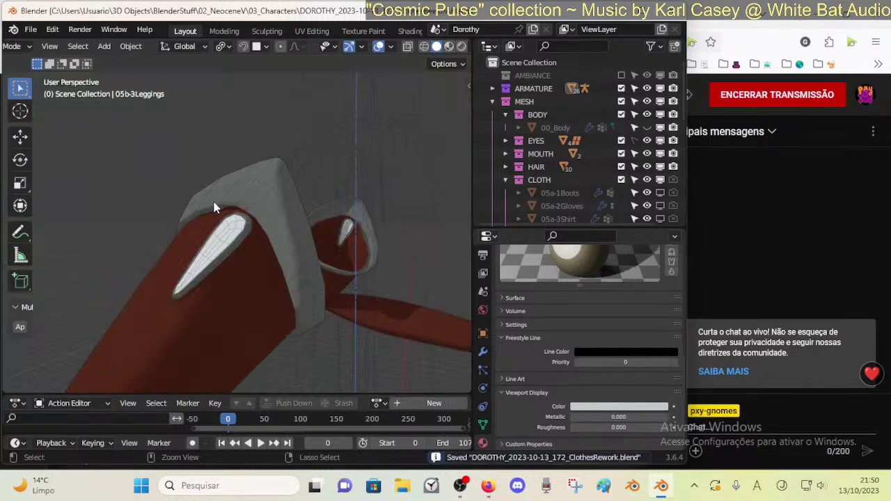
- Inspect the strip from several angles in Material Preview and Solid shading, and save the file again
{"action": "middle_click_drag", "start_coordinate": [233, 155], "coordinate": [283, 164]}
{"action": "left_click", "coordinate": [449, 47]}
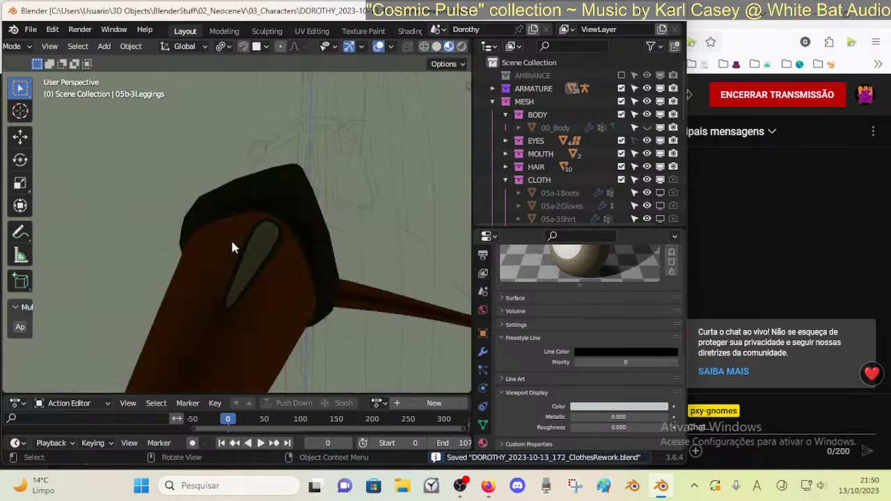
{"action": "middle_click_drag", "start_coordinate": [233, 247], "coordinate": [240, 298]}
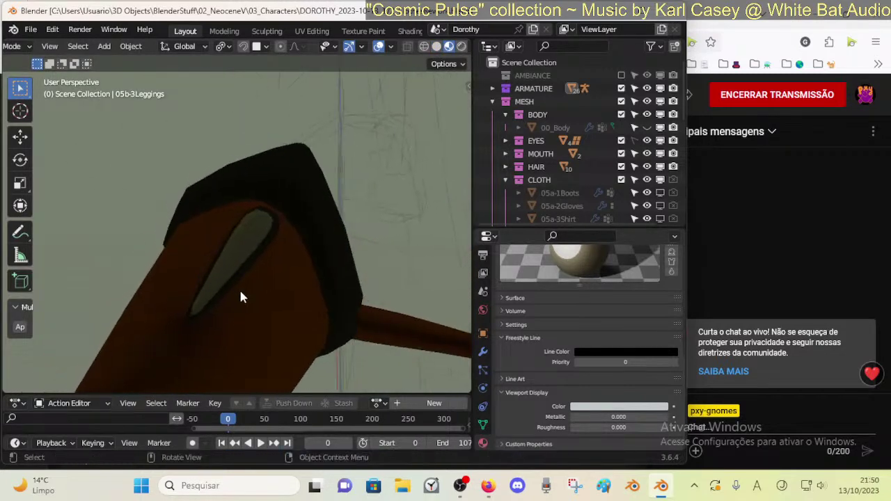
{"action": "middle_click_drag", "start_coordinate": [328, 266], "coordinate": [415, 140]}
{"action": "left_click", "coordinate": [437, 46]}
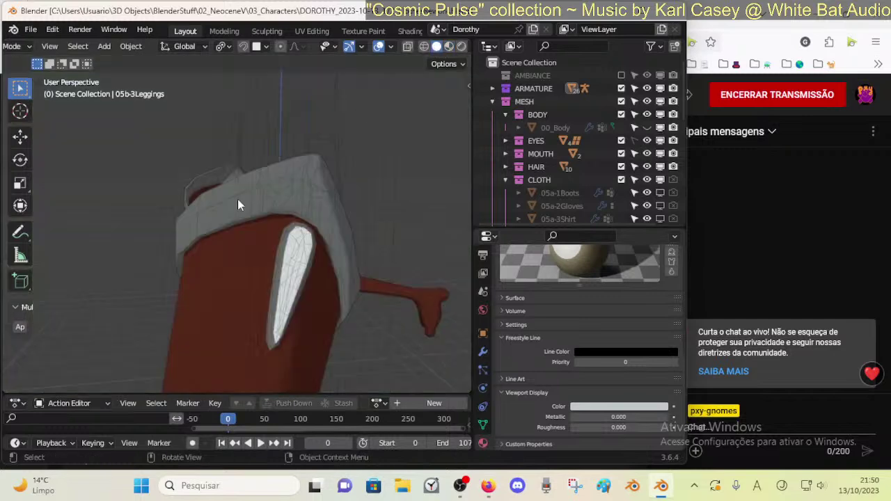
{"action": "mouse_move", "coordinate": [239, 203]}
{"action": "middle_mouse_down"}
{"action": "mouse_move", "coordinate": [265, 225]}
{"action": "mouse_move", "coordinate": [344, 223]}
{"action": "mouse_move", "coordinate": [203, 243]}
{"action": "mouse_move", "coordinate": [115, 241]}
{"action": "mouse_move", "coordinate": [57, 225]}
{"action": "mouse_move", "coordinate": [31, 277]}
{"action": "mouse_move", "coordinate": [332, 302]}
{"action": "mouse_move", "coordinate": [266, 217]}
{"action": "mouse_move", "coordinate": [336, 260]}
{"action": "mouse_move", "coordinate": [302, 261]}
{"action": "mouse_move", "coordinate": [394, 204]}
{"action": "mouse_move", "coordinate": [274, 207]}
{"action": "mouse_move", "coordinate": [286, 239]}
{"action": "mouse_move", "coordinate": [232, 252]}
{"action": "mouse_move", "coordinate": [265, 263]}
{"action": "mouse_move", "coordinate": [249, 263]}
{"action": "mouse_move", "coordinate": [281, 210]}
{"action": "mouse_move", "coordinate": [330, 200]}
{"action": "mouse_move", "coordinate": [366, 212]}
{"action": "mouse_move", "coordinate": [315, 224]}
{"action": "mouse_move", "coordinate": [316, 261]}
{"action": "mouse_move", "coordinate": [261, 301]}
{"action": "mouse_move", "coordinate": [227, 310]}
{"action": "mouse_move", "coordinate": [301, 200]}
{"action": "middle_mouse_up"}
{"action": "key", "text": "ctrl+s"}
{"action": "key", "text": "ctrl+s"}
- Reselect the leggings in Object Mode and enlarge the Properties editor to show their material slots
{"action": "key", "text": "Tab"}
{"action": "scroll", "coordinate": [226, 253], "scroll_direction": "up", "scroll_amount": 2}
{"action": "key", "text": "ctrl+Tab"}
{"action": "left_click", "coordinate": [160, 263]}
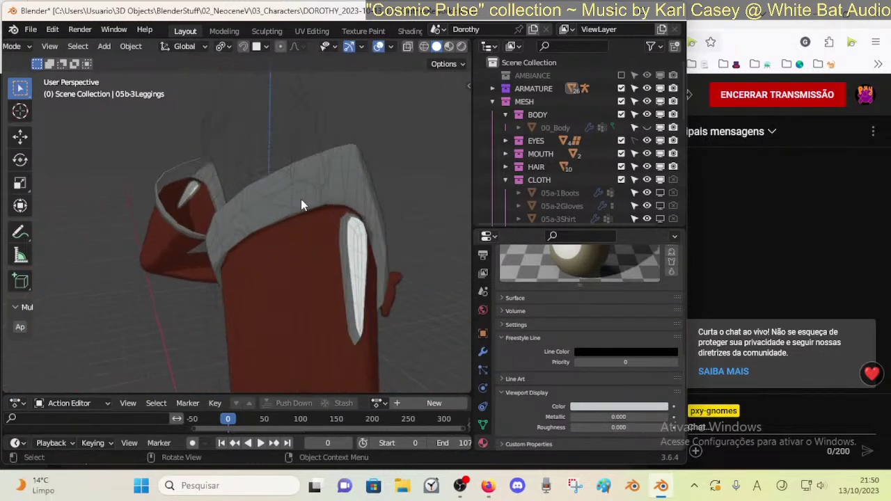
{"action": "key", "text": "Tab"}
{"action": "left_click_drag", "start_coordinate": [572, 229], "coordinate": [567, 182]}
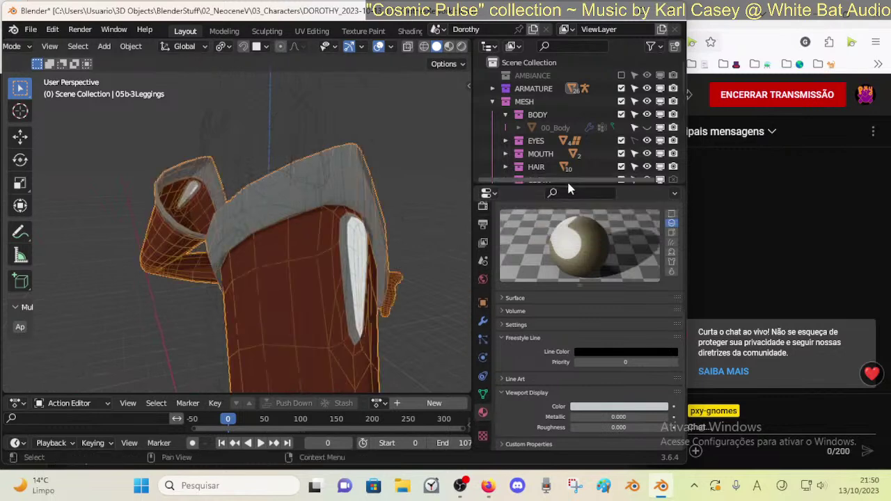
{"action": "left_click", "coordinate": [483, 396]}
{"action": "left_click", "coordinate": [484, 410]}
{"action": "scroll", "coordinate": [506, 298], "scroll_direction": "up", "scroll_amount": 5}
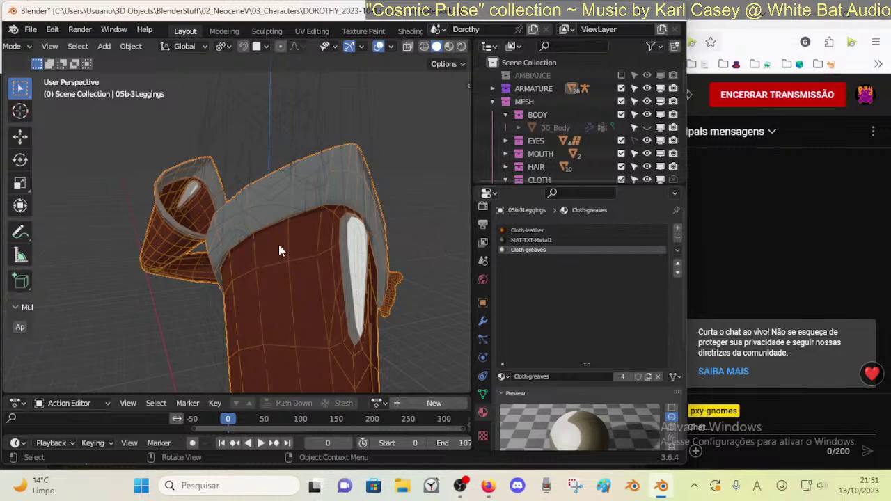
- Examine the cuff, the strip and the full length of both leggings from several angles
{"action": "middle_click_drag", "start_coordinate": [280, 251], "coordinate": [218, 175]}
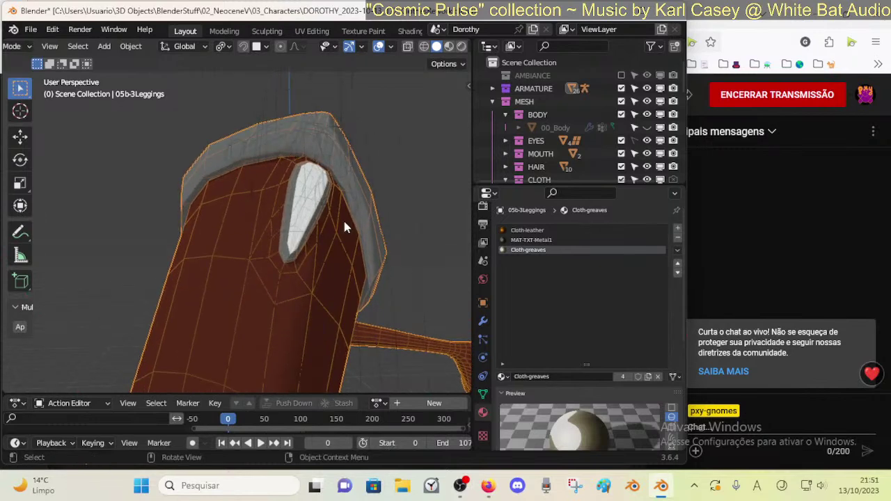
{"action": "middle_click_drag", "start_coordinate": [262, 219], "coordinate": [341, 317]}
{"action": "scroll", "coordinate": [255, 207], "scroll_direction": "down", "scroll_amount": 4}
{"action": "scroll", "coordinate": [253, 275], "scroll_direction": "up", "scroll_amount": 2}
{"action": "scroll", "coordinate": [325, 299], "scroll_direction": "up", "scroll_amount": 3}
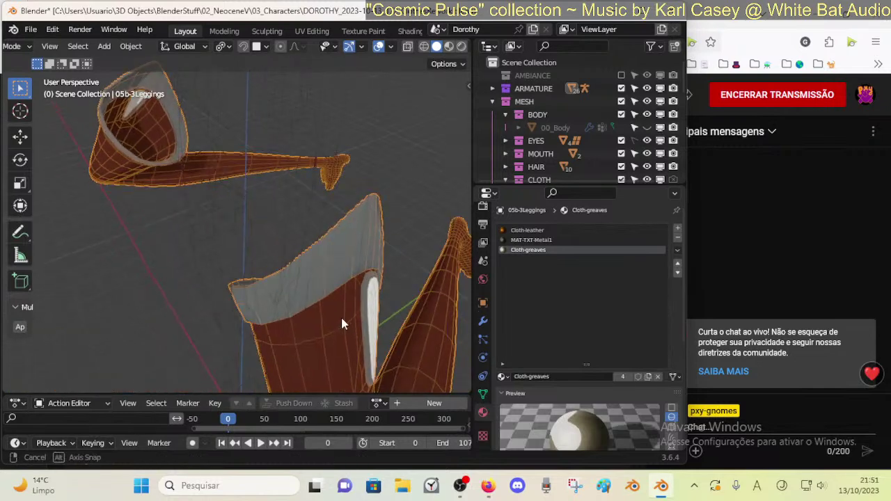
{"action": "scroll", "coordinate": [331, 305], "scroll_direction": "down", "scroll_amount": 3}
{"action": "scroll", "coordinate": [327, 303], "scroll_direction": "down", "scroll_amount": 2}
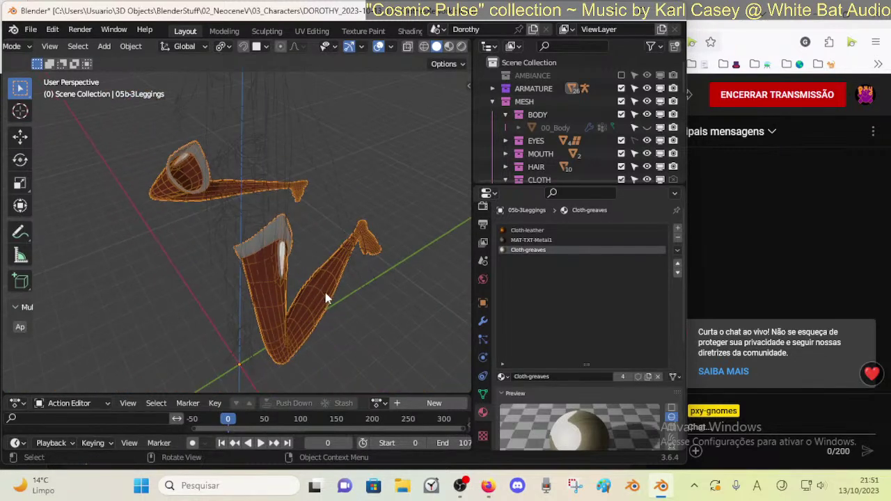
- Change the Cloth-leather material's viewport display colour to a dark purple
{"action": "left_click", "coordinate": [523, 230]}
{"action": "scroll", "coordinate": [634, 339], "scroll_direction": "down", "scroll_amount": 6}
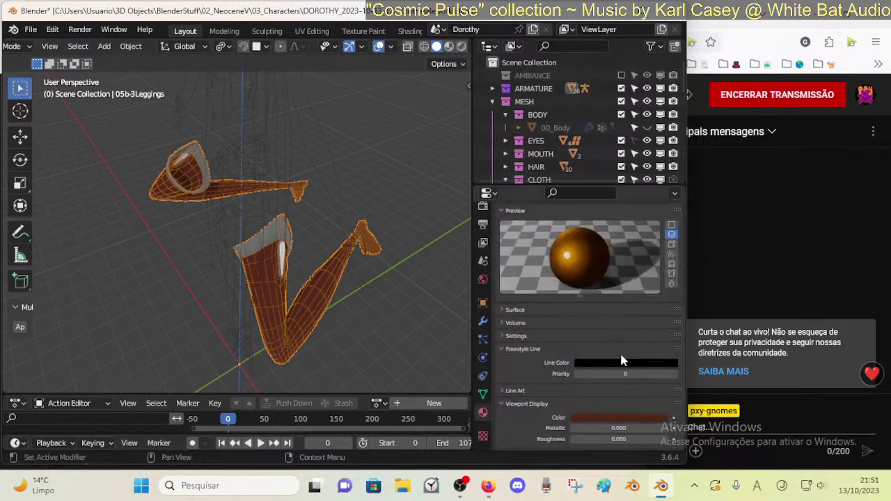
{"action": "left_click", "coordinate": [604, 418]}
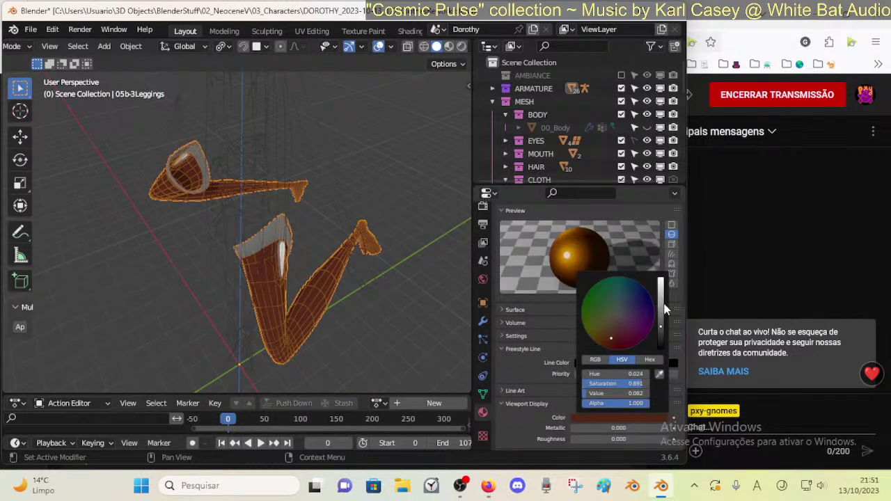
{"action": "left_click_drag", "start_coordinate": [621, 326], "coordinate": [662, 339]}
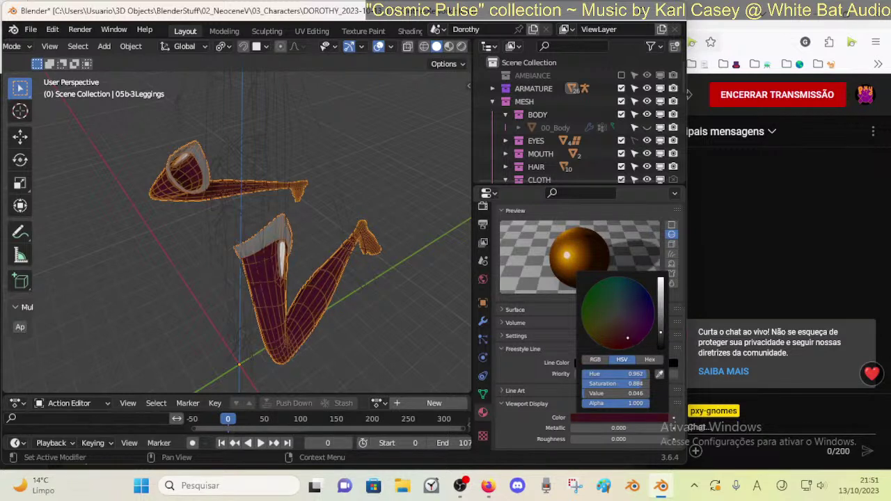
{"action": "left_click_drag", "start_coordinate": [651, 339], "coordinate": [651, 315]}
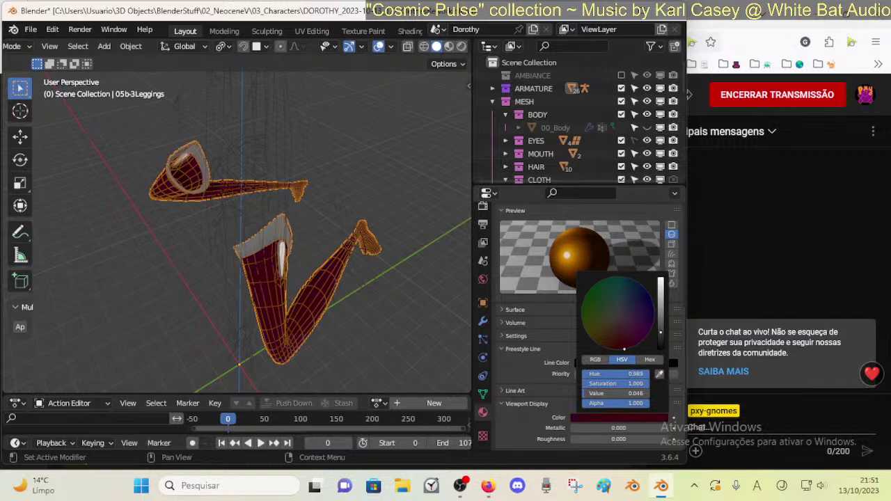
{"action": "left_click_drag", "start_coordinate": [624, 348], "coordinate": [649, 316]}
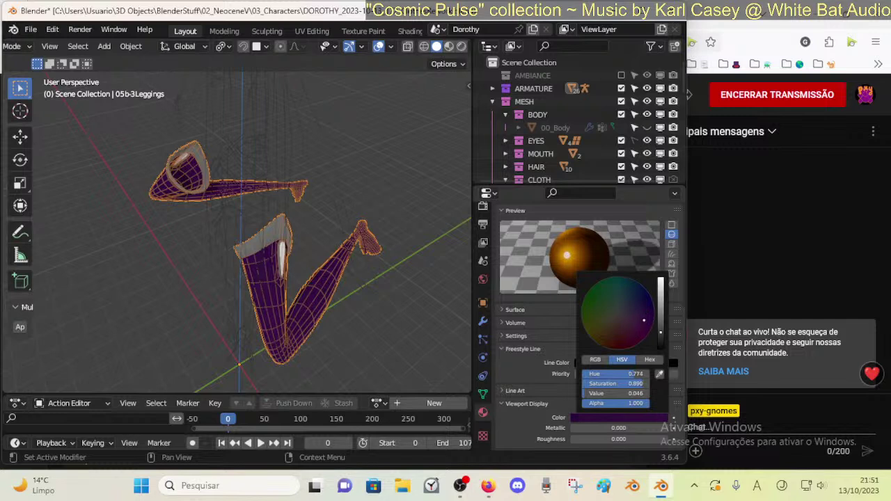
{"action": "left_click_drag", "start_coordinate": [648, 306], "coordinate": [642, 302]}
{"action": "left_click_drag", "start_coordinate": [661, 333], "coordinate": [662, 333]}
{"action": "left_click_drag", "start_coordinate": [649, 317], "coordinate": [651, 305]}
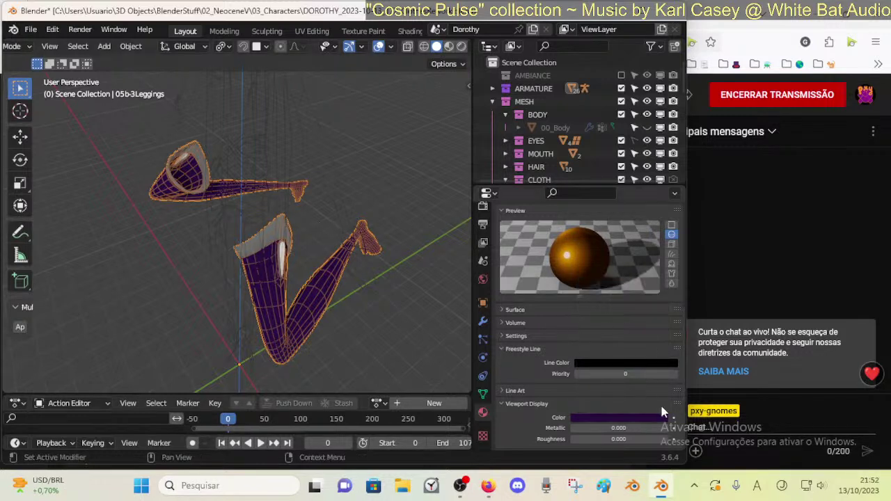
{"action": "scroll", "coordinate": [661, 410], "scroll_direction": "down", "scroll_amount": 1}
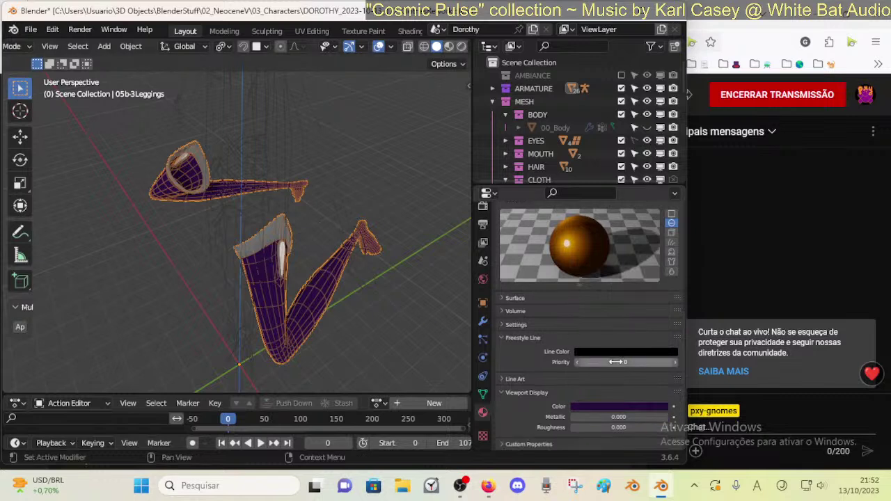
- Expand the Surface settings of the Cloth-leather material and save the file
{"action": "scroll", "coordinate": [606, 415], "scroll_direction": "up", "scroll_amount": 2}
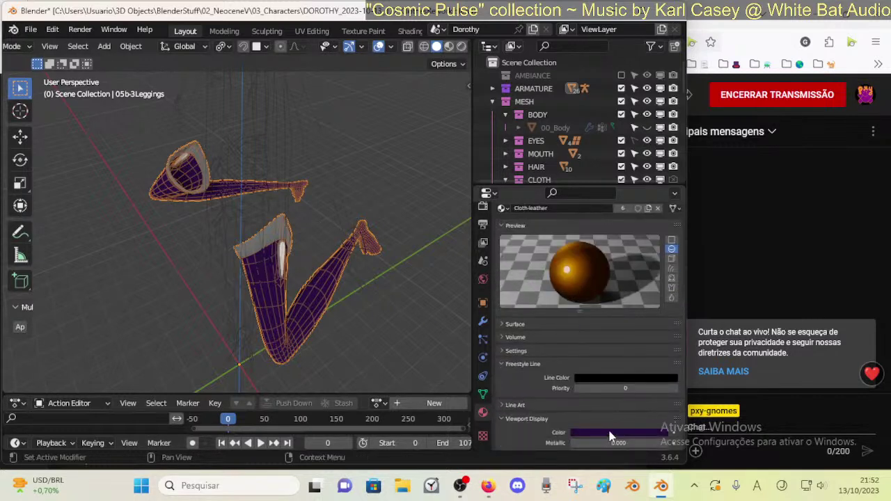
{"action": "scroll", "coordinate": [622, 369], "scroll_direction": "up", "scroll_amount": 6}
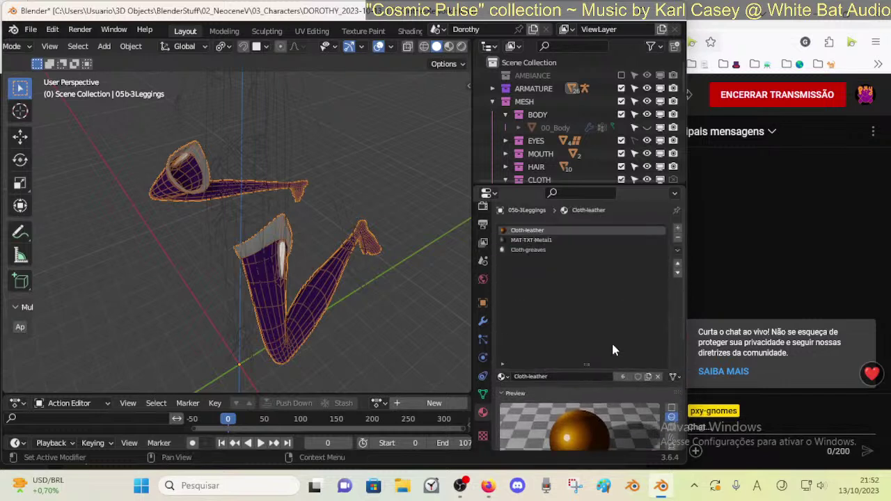
{"action": "scroll", "coordinate": [573, 324], "scroll_direction": "down", "scroll_amount": 6}
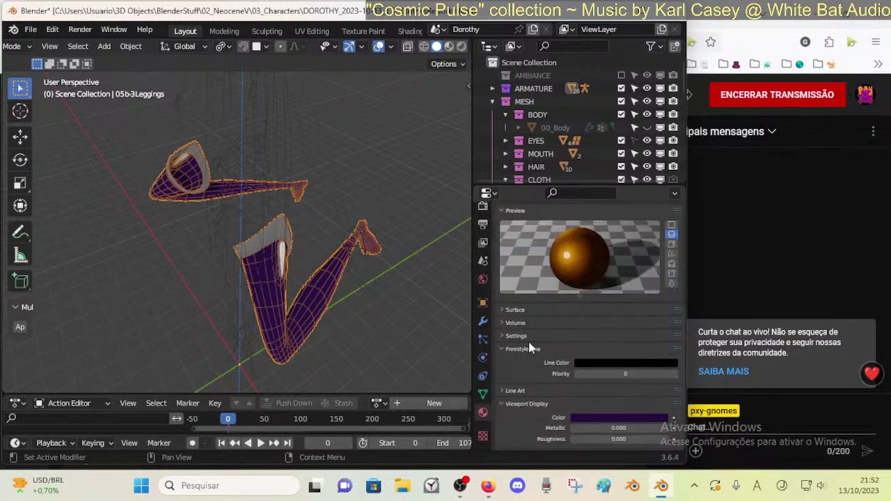
{"action": "scroll", "coordinate": [520, 232], "scroll_direction": "up", "scroll_amount": 2}
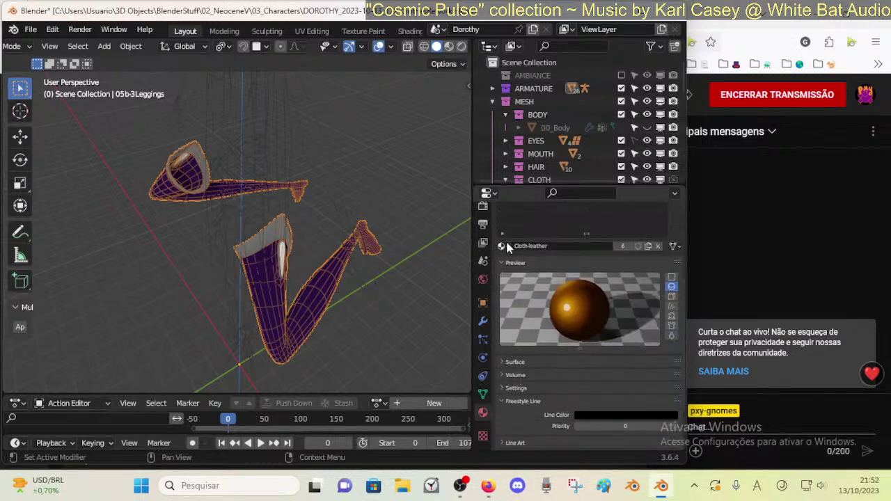
{"action": "left_click", "coordinate": [507, 363]}
{"action": "scroll", "coordinate": [537, 346], "scroll_direction": "down", "scroll_amount": 3}
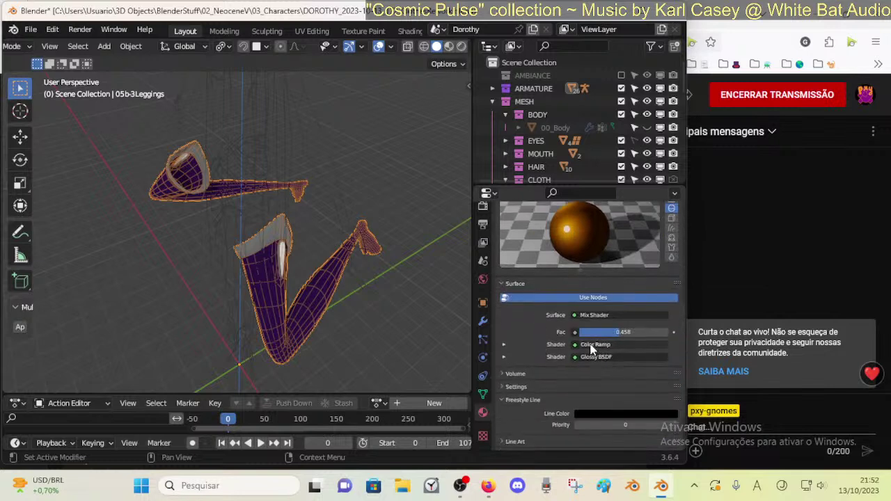
{"action": "key", "text": "ctrl+s"}
- Split the 3D viewport horizontally into two stacked areas
{"action": "right_click", "coordinate": [476, 227]}
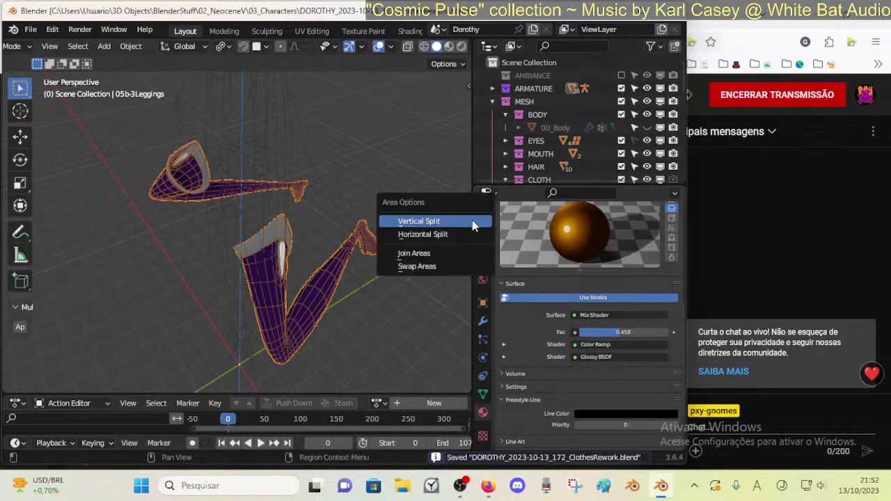
{"action": "left_click", "coordinate": [449, 243]}
{"action": "left_click", "coordinate": [366, 204]}
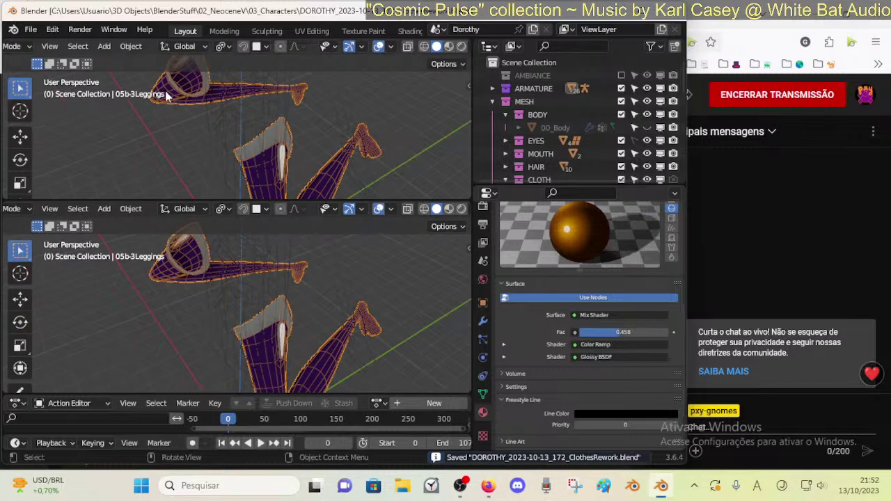
- Turn the upper area into a Shader Editor, hide its sidebar and frame the Cloth-leather nodes
{"action": "scroll", "coordinate": [23, 49], "scroll_direction": "up", "scroll_amount": 3}
{"action": "left_click", "coordinate": [17, 46]}
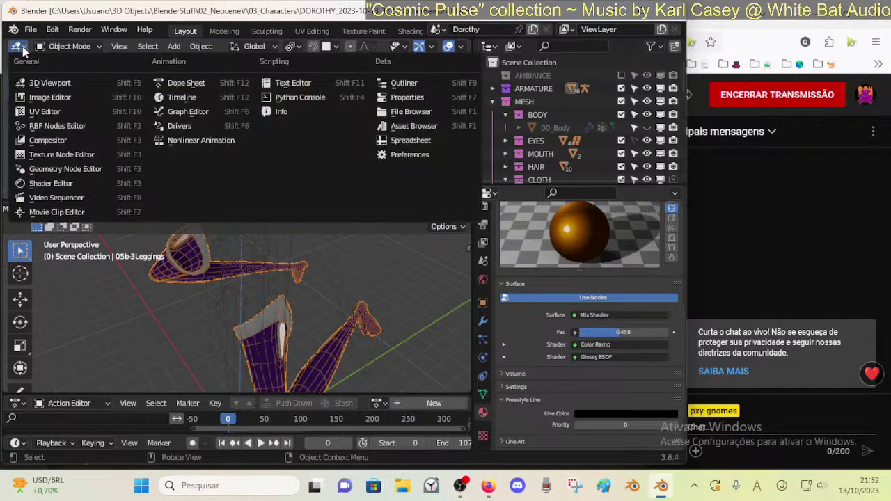
{"action": "key", "text": "Escape"}
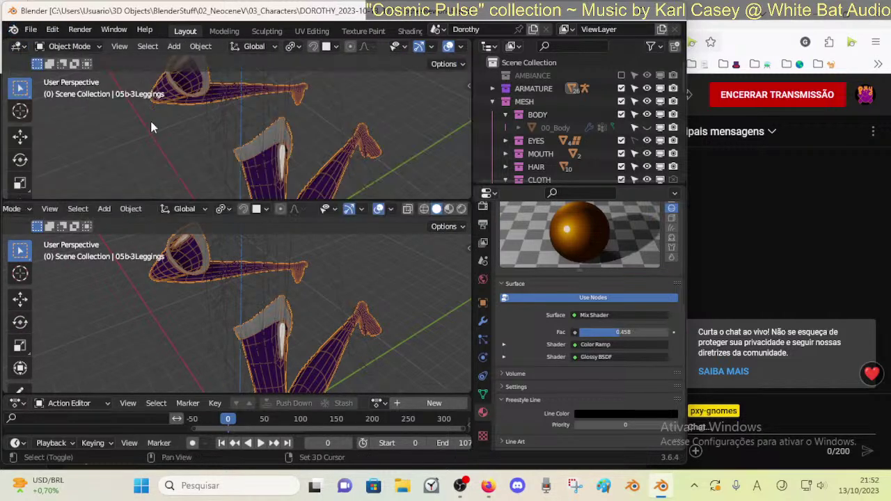
{"action": "key", "text": "shift+F3"}
{"action": "key", "text": "shift+F3"}
{"action": "key", "text": "shift+F3"}
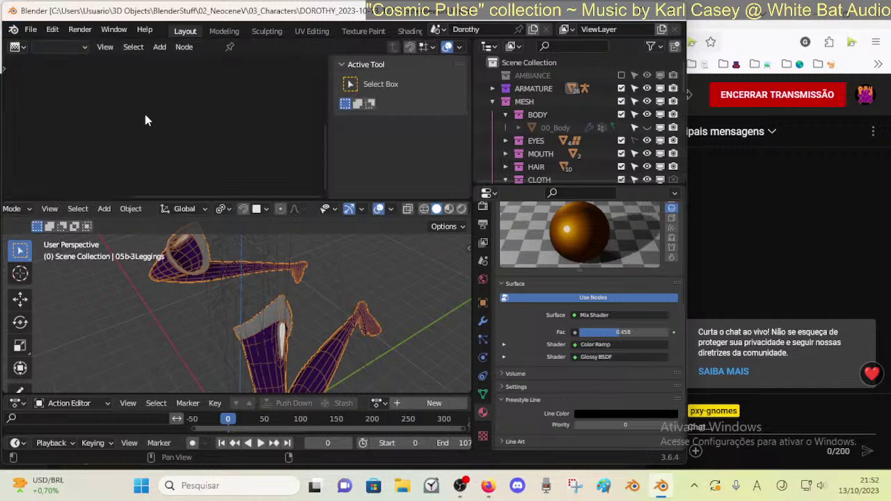
{"action": "key", "text": "shift+F3"}
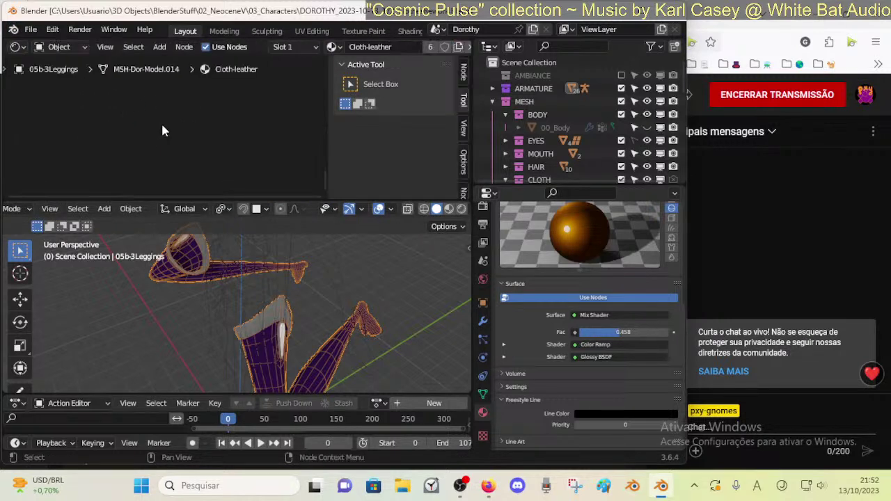
{"action": "key", "text": "n"}
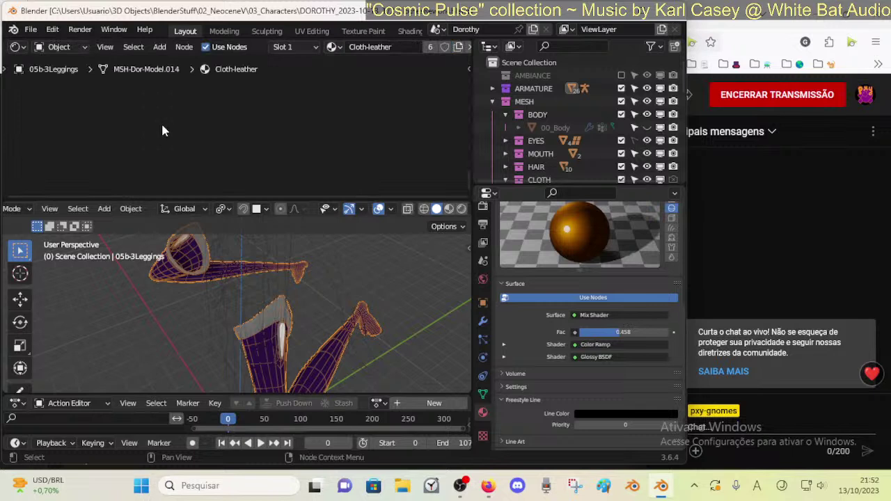
{"action": "key", "text": "Home"}
{"action": "scroll", "coordinate": [162, 130], "scroll_direction": "up", "scroll_amount": 4}
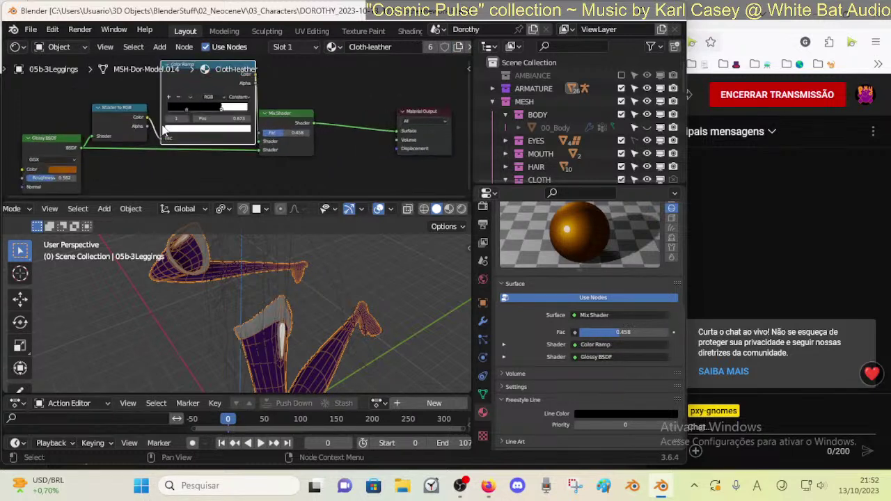
- Paste the dark purple into the Glossy BSDF colour and brighten it to a value of 0.292
{"action": "key", "text": "ctrl+v"}
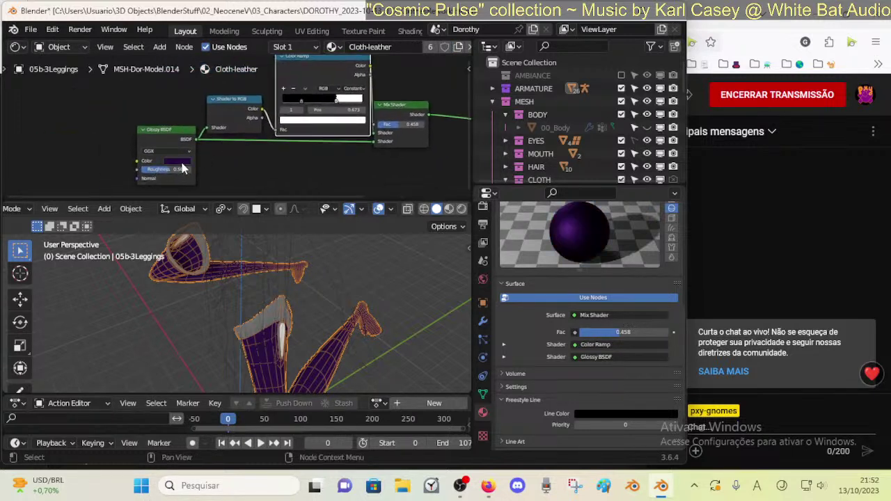
{"action": "left_click", "coordinate": [186, 159]}
{"action": "left_click", "coordinate": [182, 166]}
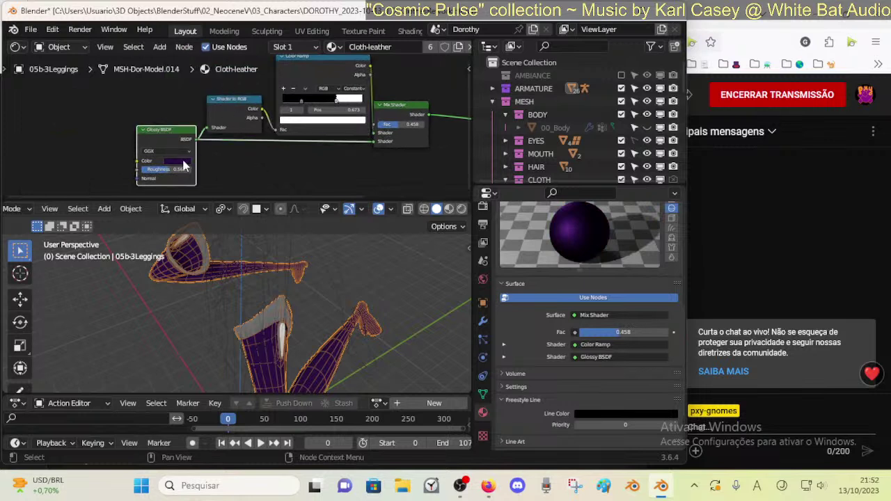
{"action": "left_click", "coordinate": [183, 161]}
{"action": "left_click_drag", "start_coordinate": [232, 84], "coordinate": [231, 72]}
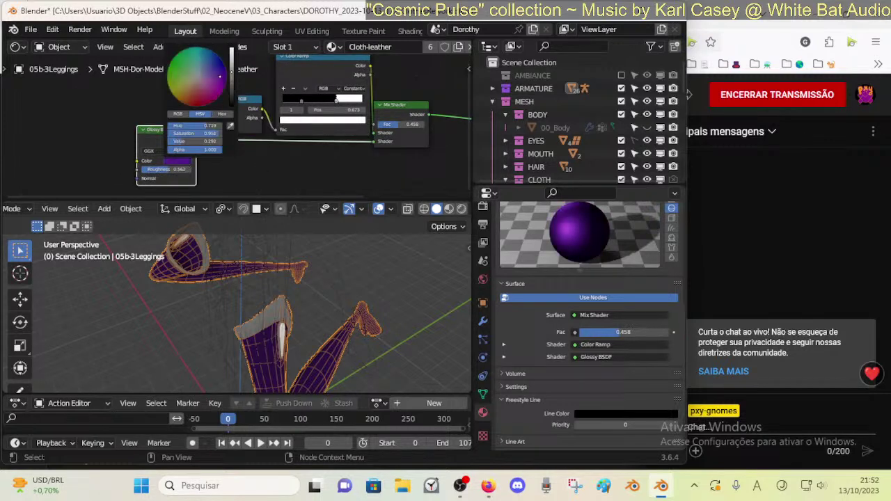
- Show the leggings in Material Preview and set the Glossy BSDF roughness to 0.546
{"action": "mouse_move", "coordinate": [175, 277]}
{"action": "middle_mouse_down"}
{"action": "mouse_move", "coordinate": [222, 305]}
{"action": "mouse_move", "coordinate": [247, 224]}
{"action": "mouse_move", "coordinate": [272, 267]}
{"action": "middle_mouse_up"}
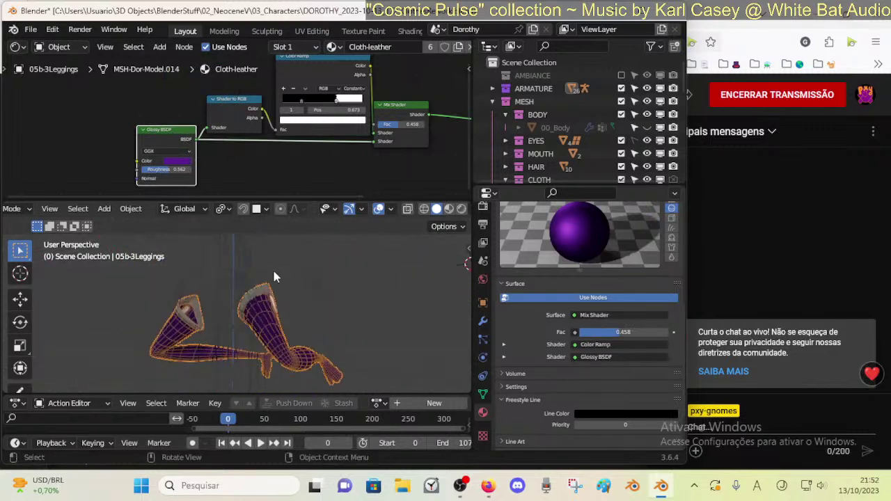
{"action": "left_click", "coordinate": [448, 209]}
{"action": "middle_click_drag", "start_coordinate": [327, 315], "coordinate": [306, 322]}
{"action": "left_click_drag", "start_coordinate": [174, 170], "coordinate": [170, 175]}
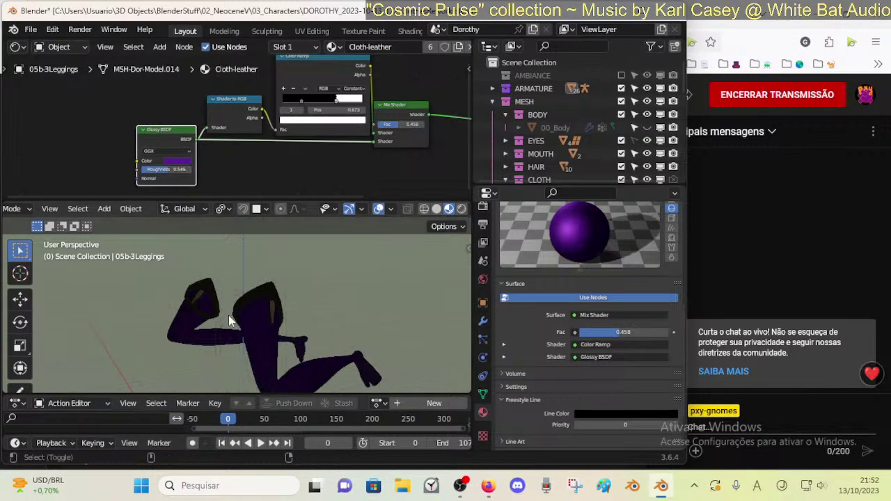
- Enable the AMBIANCE collection and check the lit leggings from another angle
{"action": "mouse_move", "coordinate": [233, 314]}
{"action": "middle_mouse_down"}
{"action": "mouse_move", "coordinate": [213, 332]}
{"action": "mouse_move", "coordinate": [221, 327]}
{"action": "middle_mouse_up"}
{"action": "left_click", "coordinate": [621, 75]}
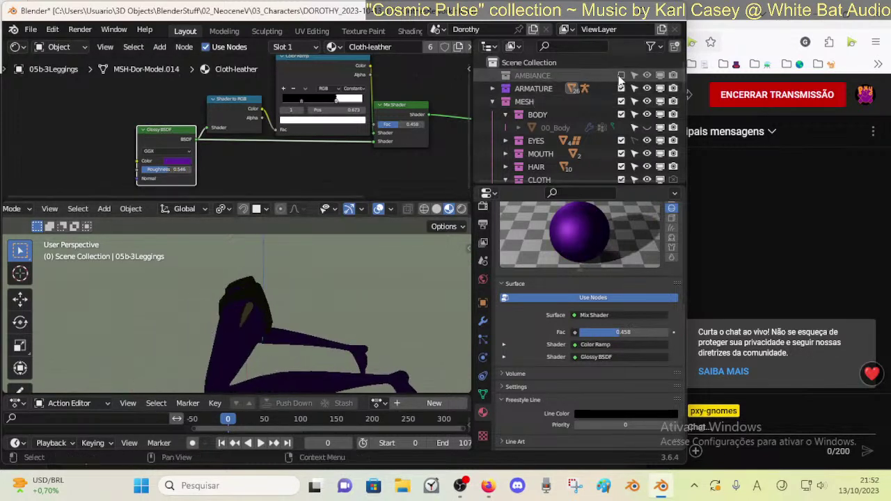
{"action": "middle_click_drag", "start_coordinate": [353, 246], "coordinate": [291, 277]}
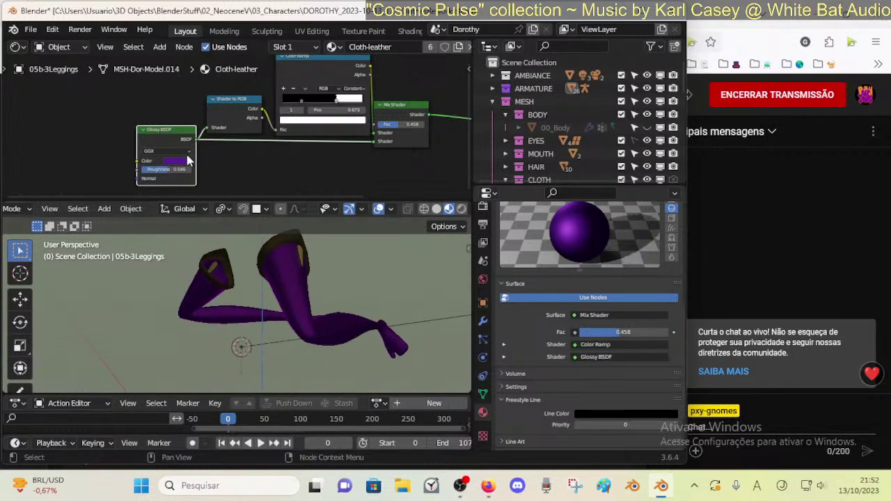
- Set the Glossy BSDF roughness to 0.723 and its colour to a light violet with hue 0.700 and value 0.850
{"action": "scroll", "coordinate": [185, 157], "scroll_direction": "up", "scroll_amount": 2}
{"action": "left_click_drag", "start_coordinate": [157, 175], "coordinate": [175, 177]}
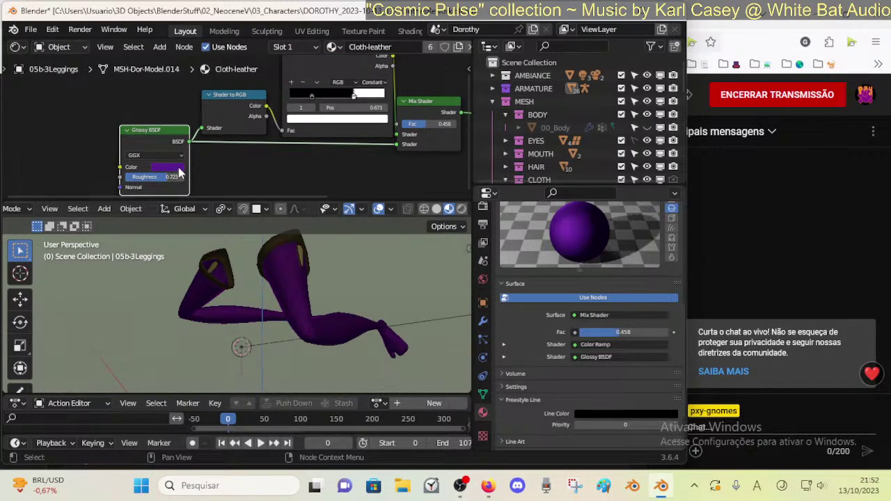
{"action": "left_click", "coordinate": [178, 167]}
{"action": "left_click", "coordinate": [209, 62]}
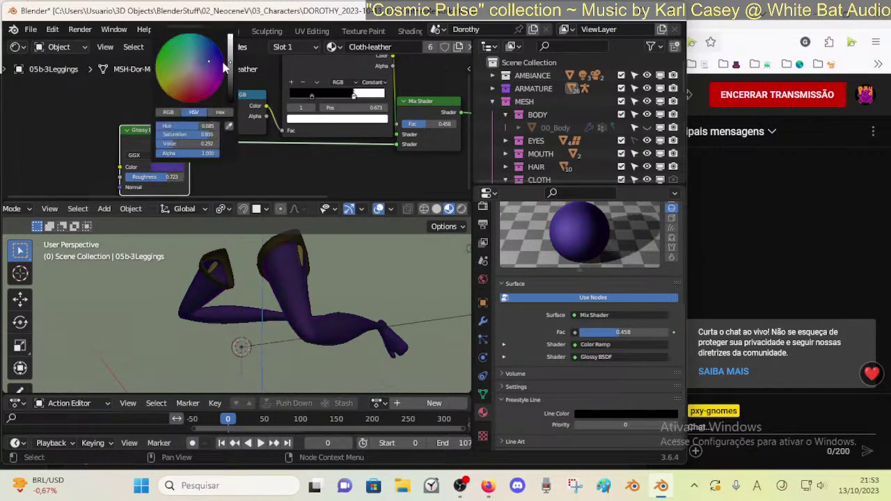
{"action": "mouse_move", "coordinate": [231, 63]}
{"action": "left_mouse_down"}
{"action": "mouse_move", "coordinate": [230, 35]}
{"action": "mouse_move", "coordinate": [230, 47]}
{"action": "mouse_move", "coordinate": [197, 62]}
{"action": "mouse_move", "coordinate": [211, 69]}
{"action": "mouse_move", "coordinate": [209, 80]}
{"action": "left_mouse_up"}
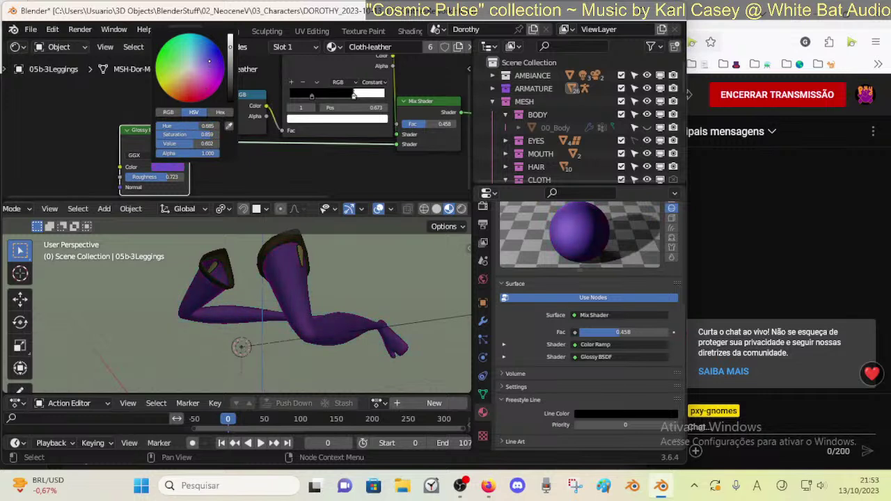
{"action": "mouse_move", "coordinate": [209, 61]}
{"action": "left_mouse_down"}
{"action": "mouse_move", "coordinate": [201, 64]}
{"action": "mouse_move", "coordinate": [231, 37]}
{"action": "mouse_move", "coordinate": [206, 63]}
{"action": "left_mouse_up"}
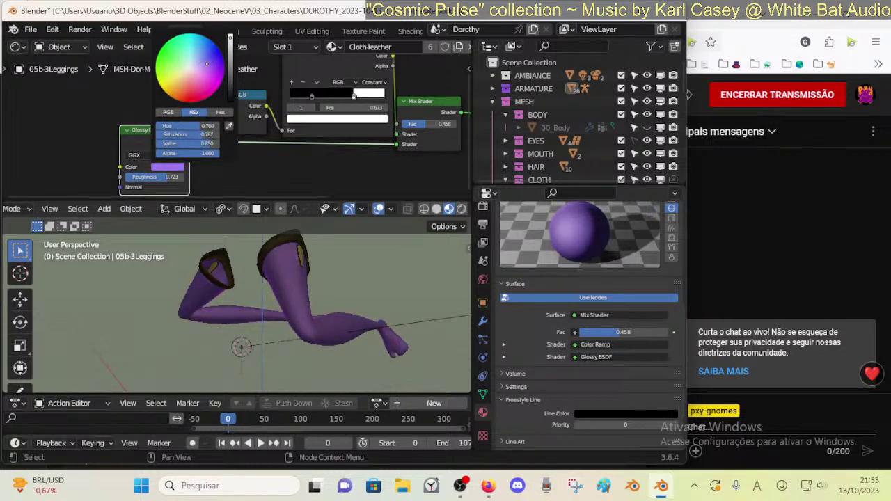
- Move the Color Ramp's white stop to about 0.76 and set the Mix Shader factor to 0.575
{"action": "middle_click_drag", "start_coordinate": [298, 249], "coordinate": [207, 320]}
{"action": "middle_click_drag", "start_coordinate": [323, 148], "coordinate": [287, 164]}
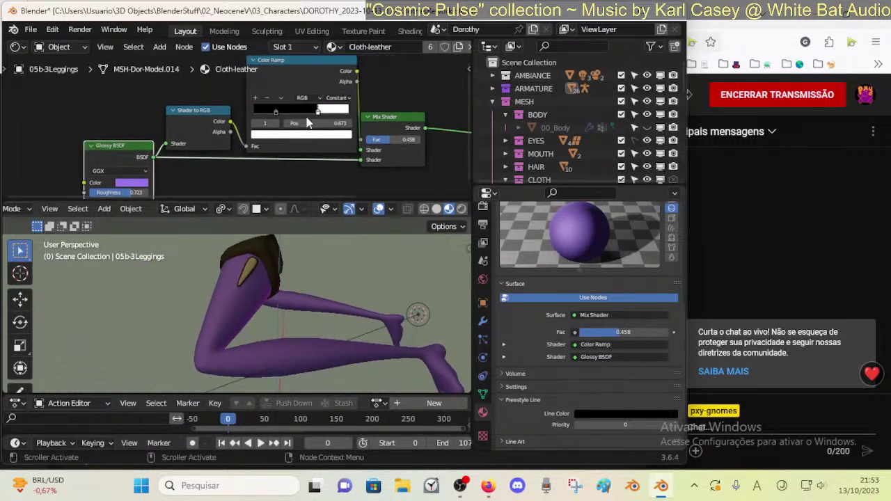
{"action": "mouse_move", "coordinate": [317, 112]}
{"action": "left_mouse_down"}
{"action": "mouse_move", "coordinate": [341, 113]}
{"action": "mouse_move", "coordinate": [332, 115]}
{"action": "left_mouse_up"}
{"action": "middle_click_drag", "start_coordinate": [412, 178], "coordinate": [321, 168]}
{"action": "mouse_move", "coordinate": [305, 126]}
{"action": "left_mouse_down"}
{"action": "mouse_move", "coordinate": [321, 126]}
{"action": "mouse_move", "coordinate": [308, 128]}
{"action": "left_mouse_up"}
{"action": "scroll", "coordinate": [285, 146], "scroll_direction": "down", "scroll_amount": 2}
{"action": "middle_click_drag", "start_coordinate": [232, 157], "coordinate": [324, 159]}
{"action": "middle_click_drag", "start_coordinate": [229, 311], "coordinate": [260, 288]}
- Change the Glossy BSDF colour to a pale lavender and copy it to the material's viewport display colour
{"action": "left_click", "coordinate": [111, 151]}
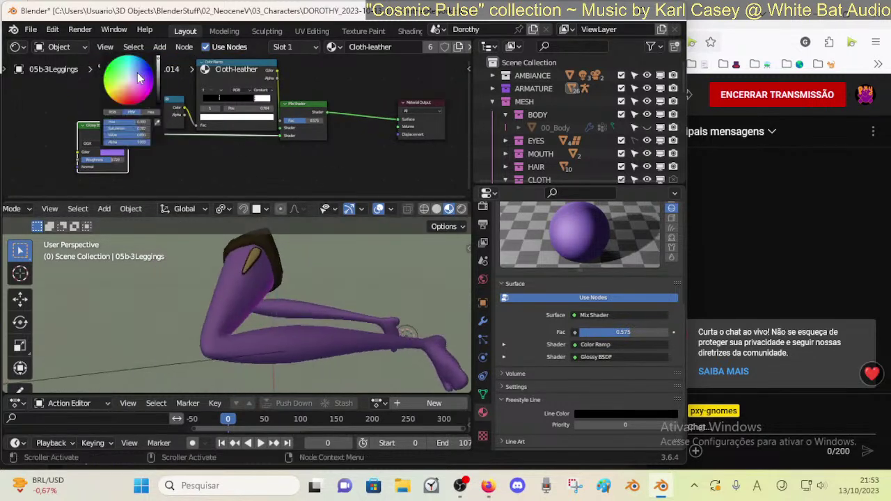
{"action": "left_click_drag", "start_coordinate": [138, 79], "coordinate": [131, 78]}
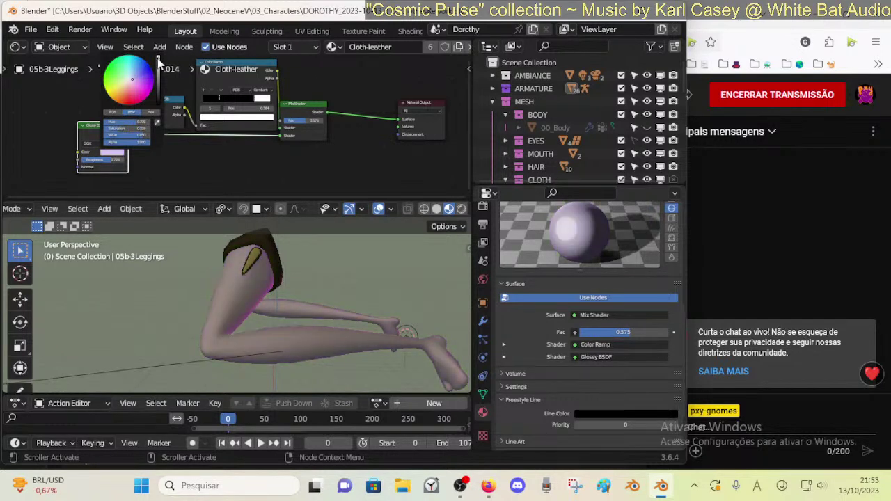
{"action": "left_click", "coordinate": [159, 62]}
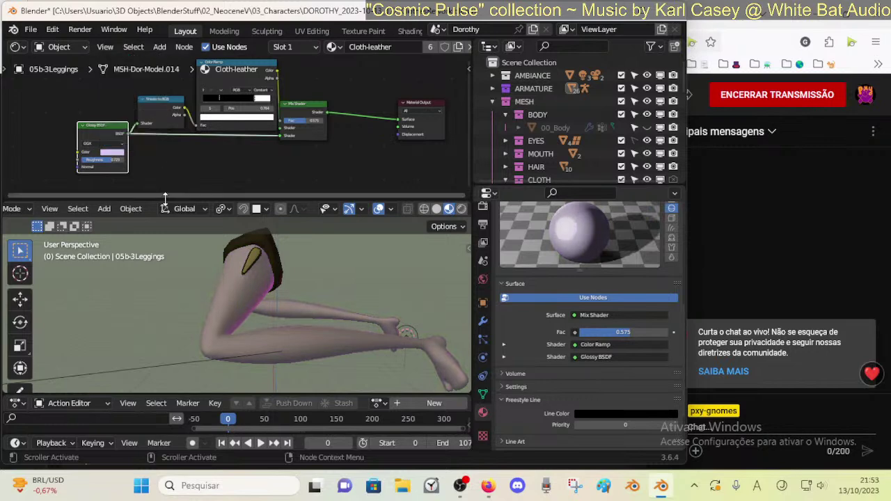
{"action": "scroll", "coordinate": [575, 345], "scroll_direction": "down", "scroll_amount": 3}
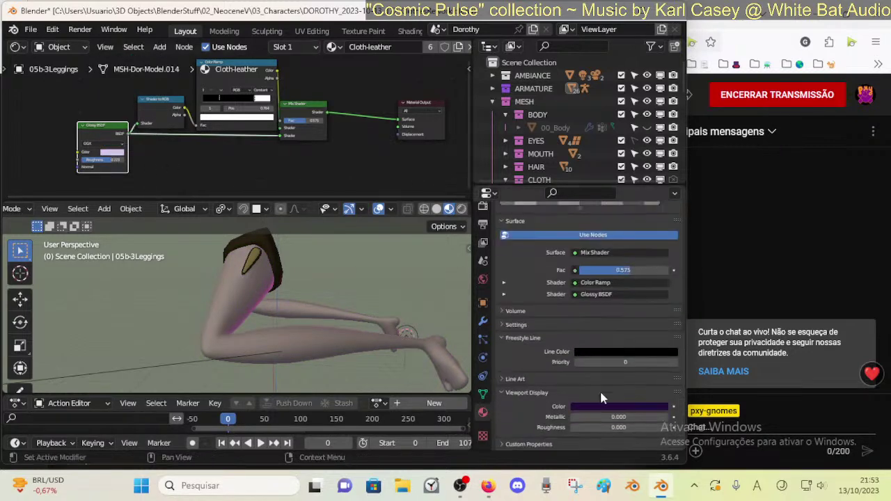
{"action": "key", "text": "ctrl+v"}
- Compare the leggings with the AMBIANCE collection disabled and enabled again, and save the file
{"action": "middle_click_drag", "start_coordinate": [362, 306], "coordinate": [256, 260]}
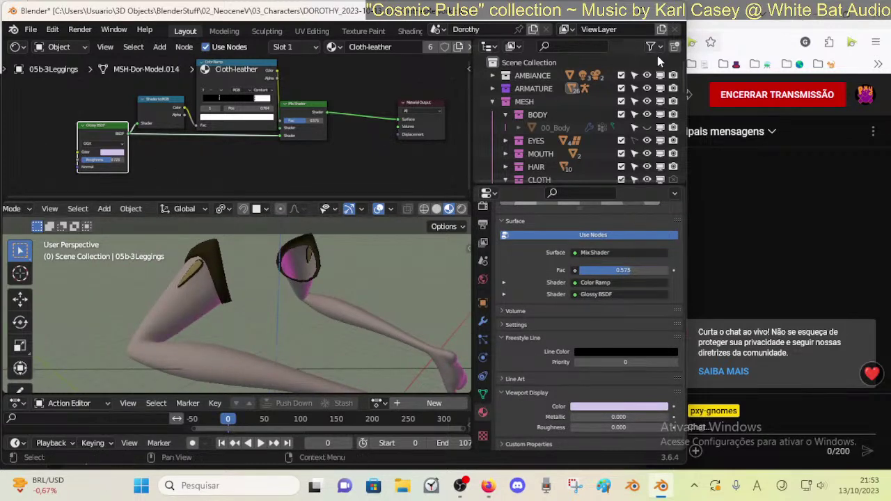
{"action": "left_click", "coordinate": [622, 75]}
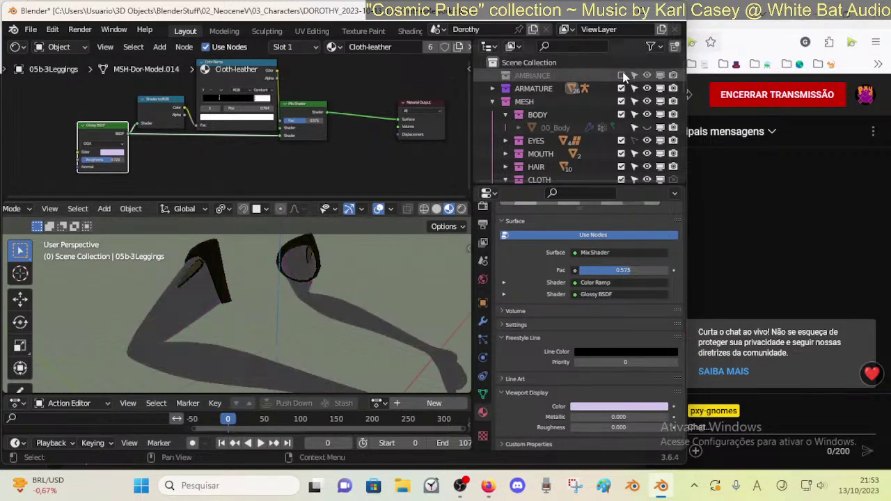
{"action": "left_click", "coordinate": [622, 76]}
{"action": "middle_click_drag", "start_coordinate": [279, 299], "coordinate": [322, 288]}
{"action": "key", "text": "ctrl+s"}
- Enter Edit Mode on the leggings, check their vertex groups and return to their material slots
{"action": "mouse_move", "coordinate": [247, 278]}
{"action": "middle_mouse_down"}
{"action": "mouse_move", "coordinate": [332, 277]}
{"action": "mouse_move", "coordinate": [222, 280]}
{"action": "mouse_move", "coordinate": [224, 259]}
{"action": "mouse_move", "coordinate": [257, 268]}
{"action": "middle_mouse_up"}
{"action": "left_click", "coordinate": [256, 267]}
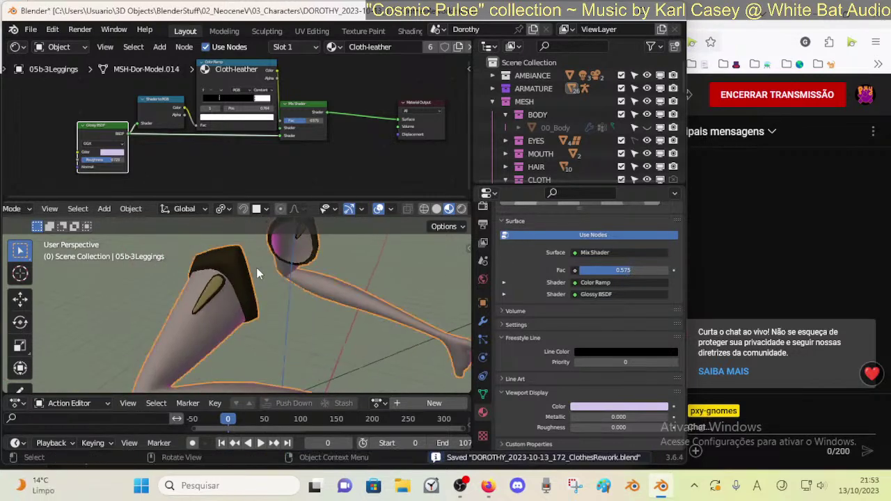
{"action": "key", "text": "Tab"}
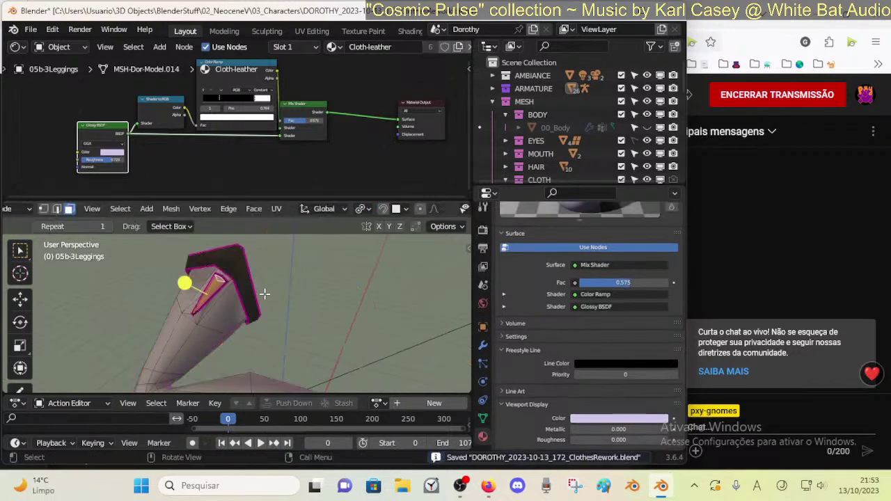
{"action": "scroll", "coordinate": [249, 292], "scroll_direction": "up", "scroll_amount": 2}
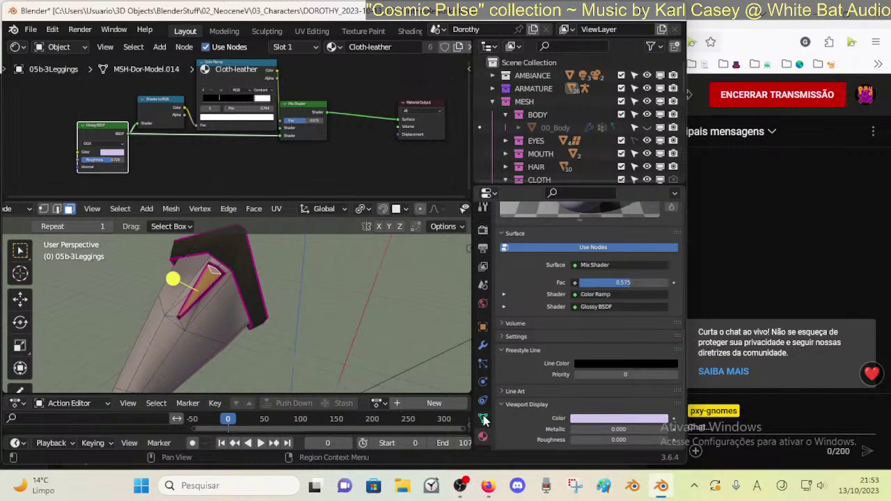
{"action": "left_click", "coordinate": [486, 420]}
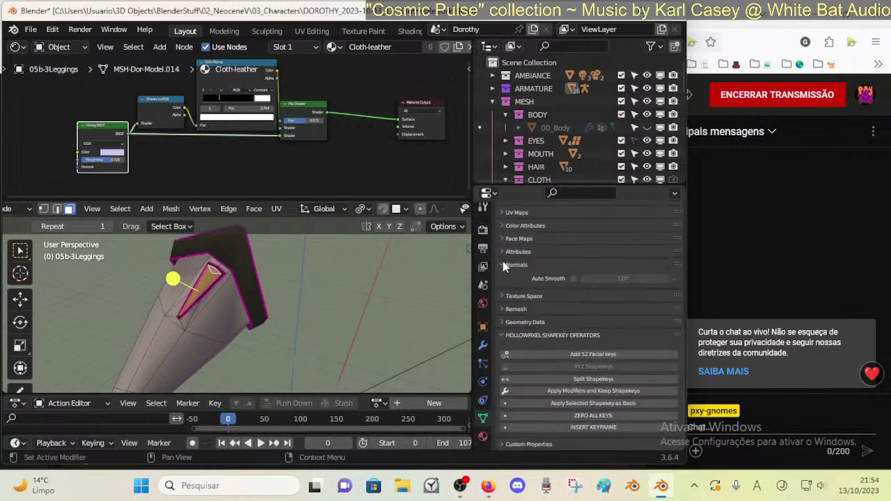
{"action": "scroll", "coordinate": [541, 330], "scroll_direction": "up", "scroll_amount": 10}
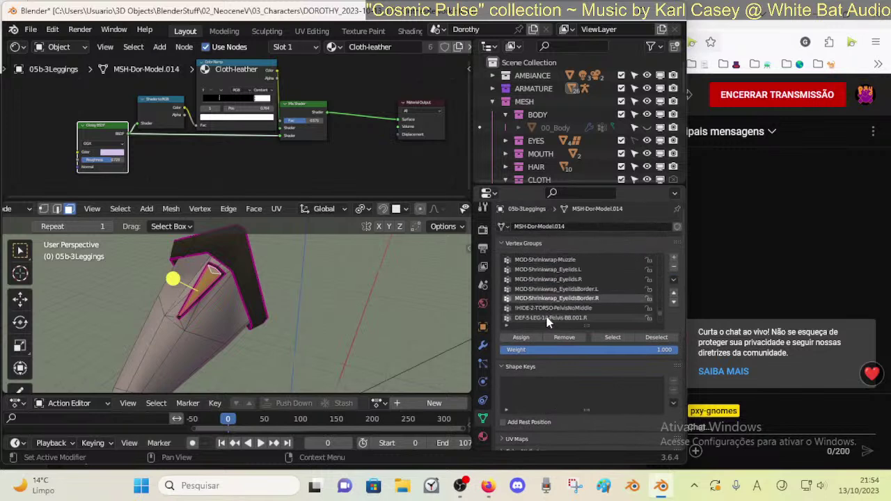
{"action": "left_click", "coordinate": [482, 436]}
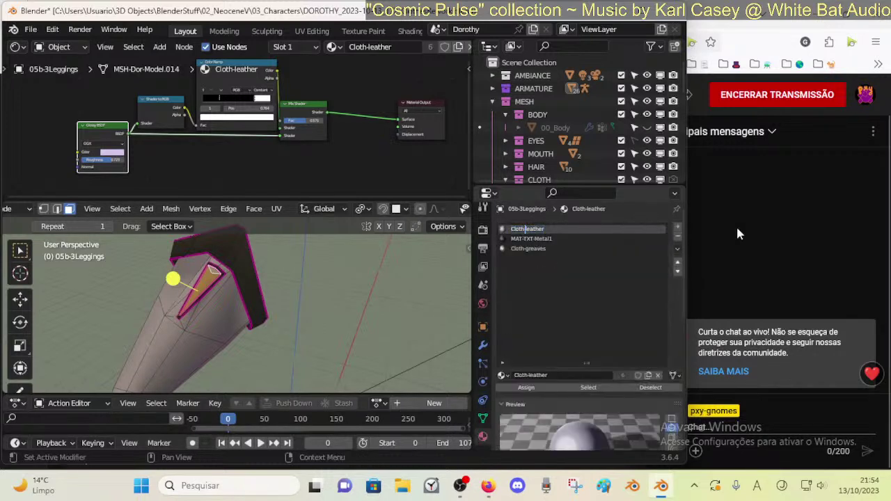
- Try Cloth-LeggingsSleeves as the new name for the Cloth-leather material
{"action": "key", "text": "ctrl+Right"}
{"action": "key", "text": "Left"}
{"action": "key", "text": "Left"}
{"action": "type", "text": "Legg"}
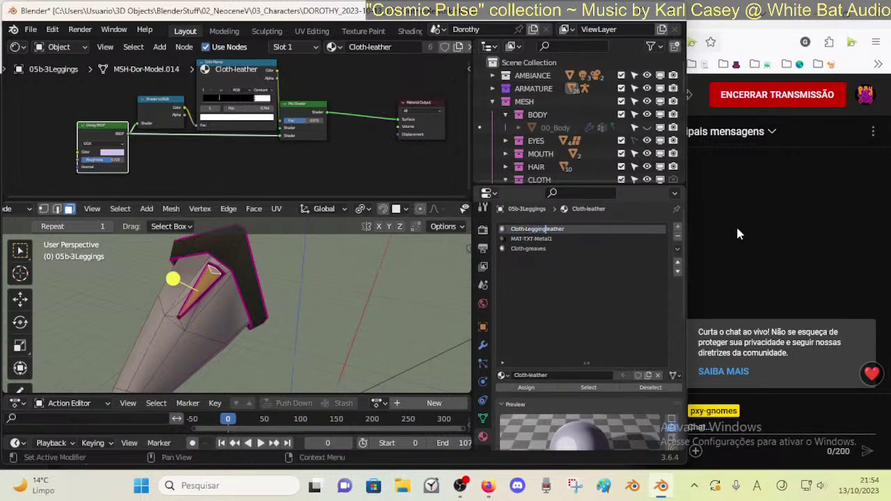
{"action": "key", "text": "ctrl+Delete"}
{"action": "type", "text": "ings"}
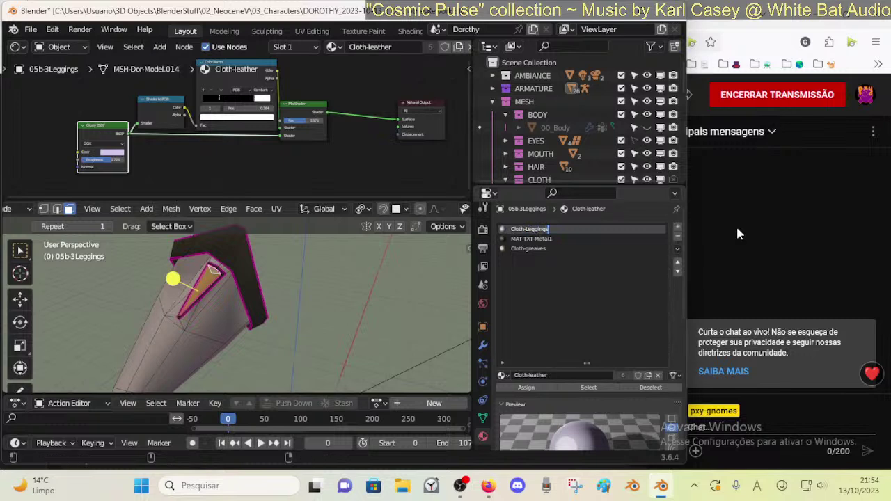
{"action": "type", "text": "Sleeves"}
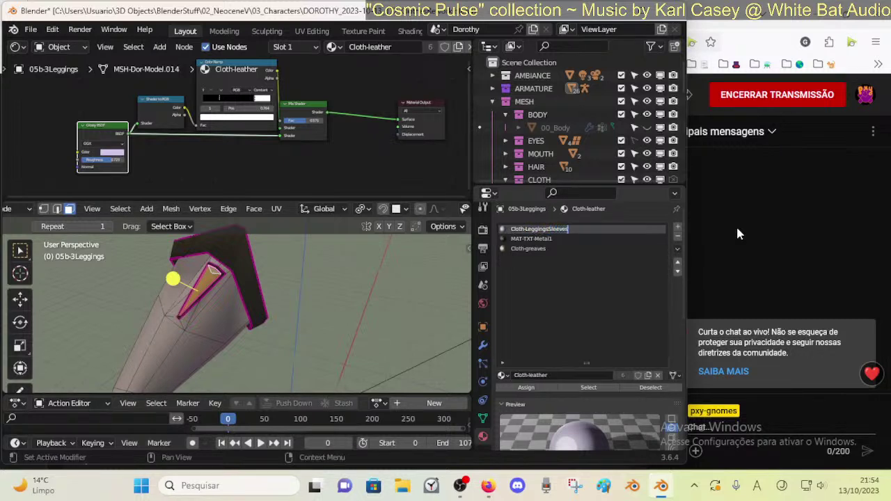
{"action": "key", "text": "BackSpace"}
{"action": "key", "text": "BackSpace"}
{"action": "key", "text": "BackSpace"}
{"action": "key", "text": "BackSpace"}
{"action": "key", "text": "BackSpace"}
{"action": "key", "text": "BackSpace"}
{"action": "key", "text": "BackSpace"}
{"action": "key", "text": "BackSpace"}
{"action": "key", "text": "BackSpace"}
{"action": "key", "text": "BackSpace"}
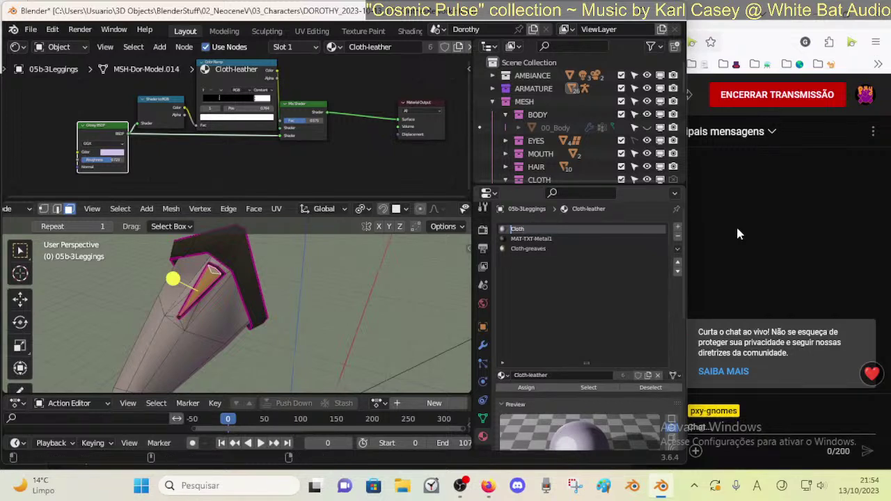
- Rename the Cloth-leather material as Synthetic
{"action": "key", "text": "shift+End"}
{"action": "type", "text": "F"}
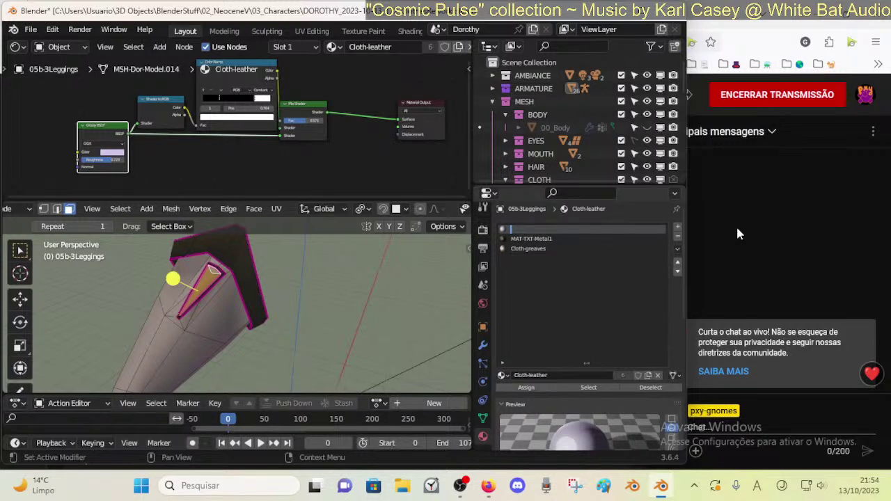
{"action": "type", "text": "Tis"}
{"action": "type", "text": "Synthe"}
{"action": "type", "text": "tic"}
{"action": "key", "text": "shift+End"}
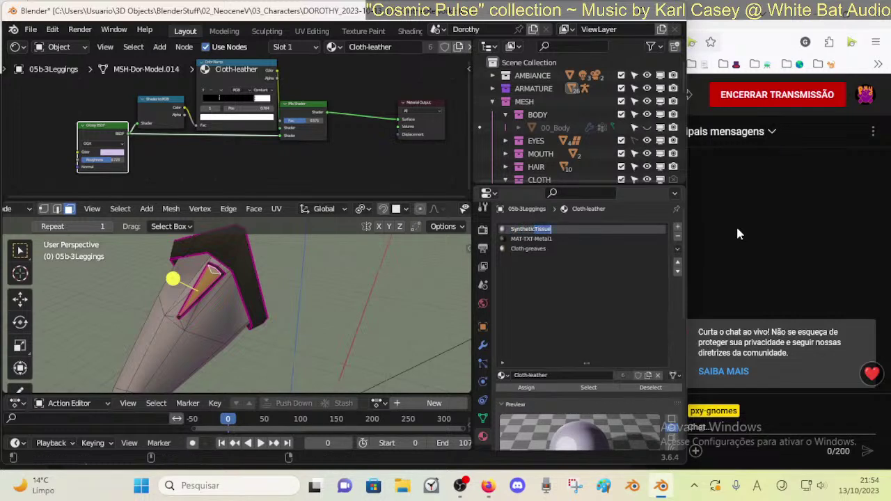
{"action": "key", "text": "Delete"}
{"action": "key", "text": "Return"}
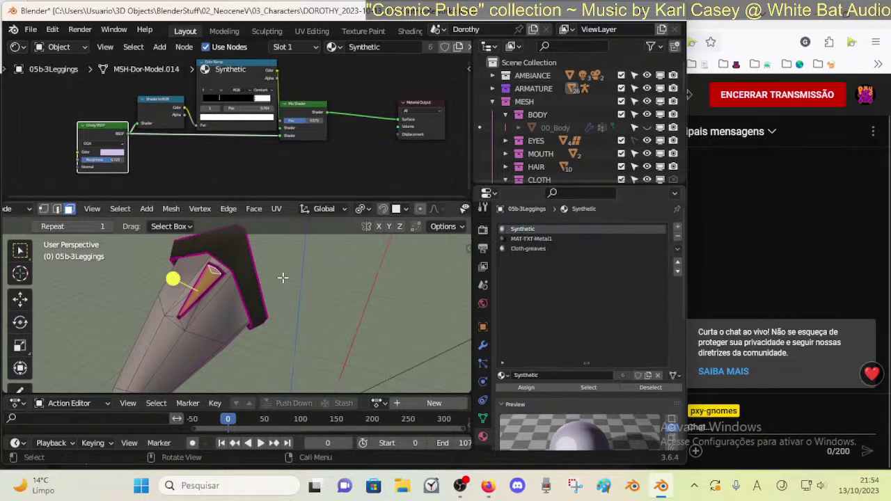
- Rename the MAT-TXT-Metal1 material as Metal
{"action": "middle_click_drag", "start_coordinate": [283, 276], "coordinate": [307, 271]}
{"action": "left_click", "coordinate": [550, 239]}
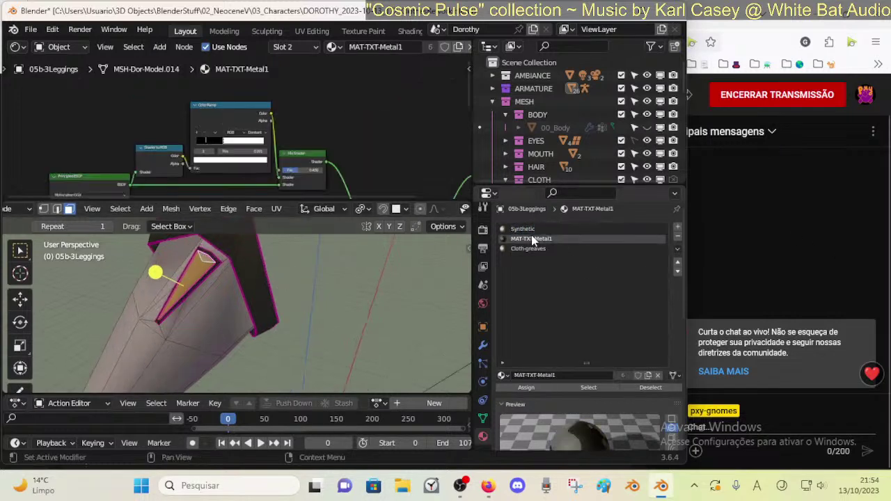
{"action": "double_click", "coordinate": [575, 238]}
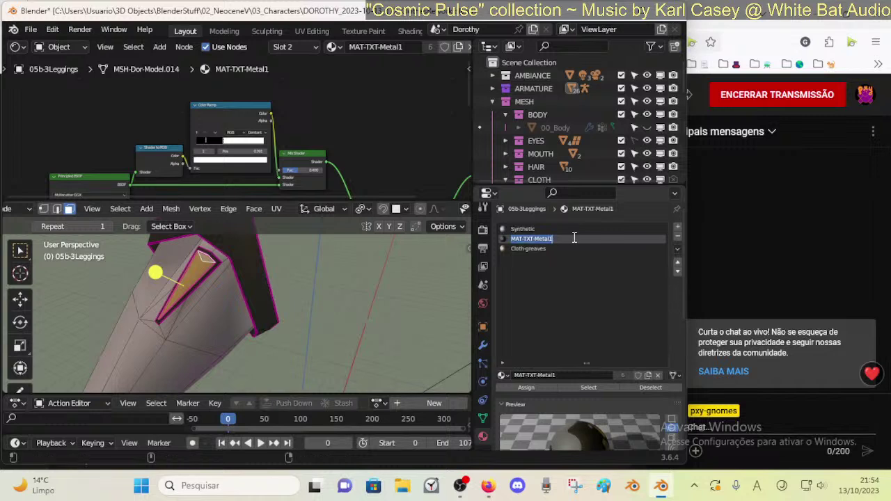
{"action": "type", "text": "Me"}
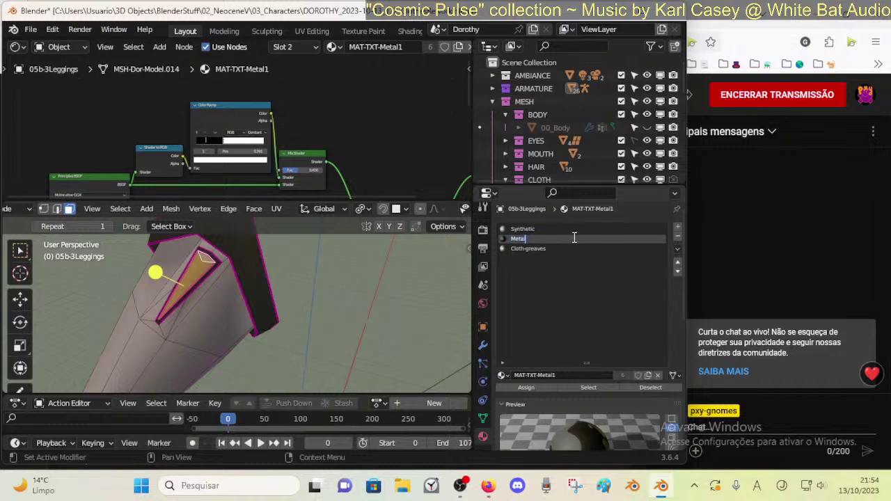
{"action": "type", "text": "tal"}
{"action": "key", "text": "Return"}
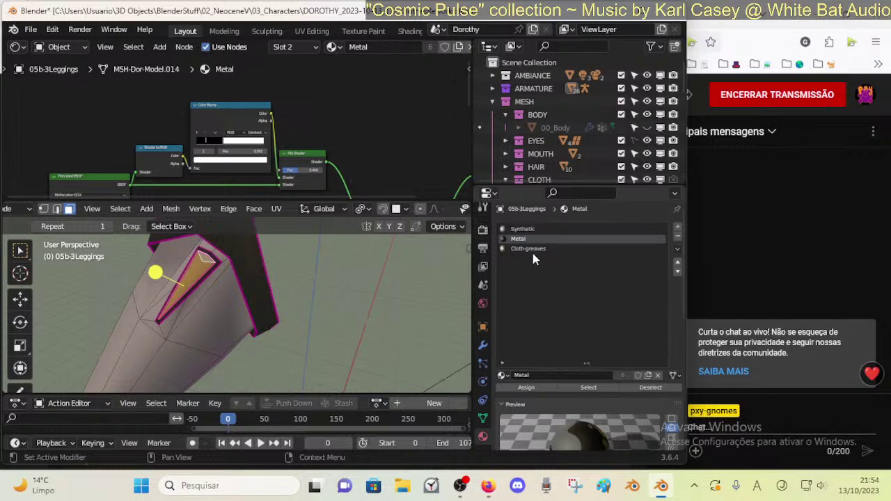
- Rename the Cloth-greaves material as Crystal
{"action": "double_click", "coordinate": [557, 249]}
{"action": "key", "text": "BackSpace"}
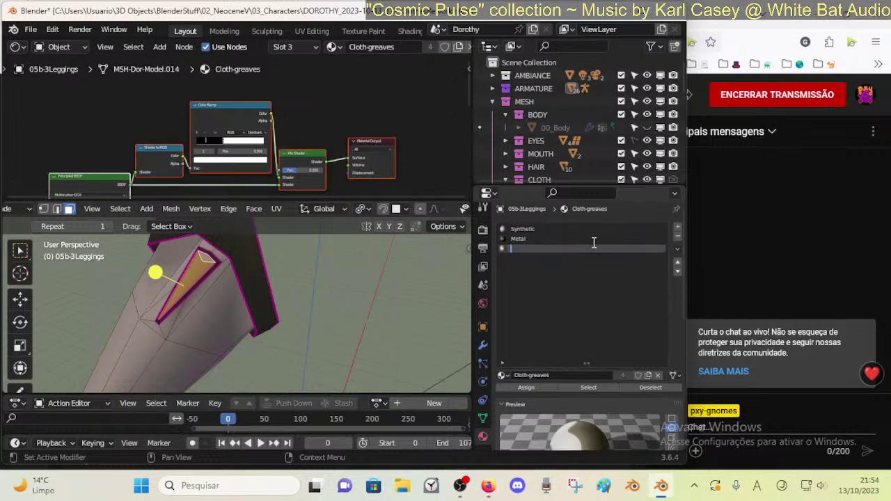
{"action": "type", "text": "Crystal"}
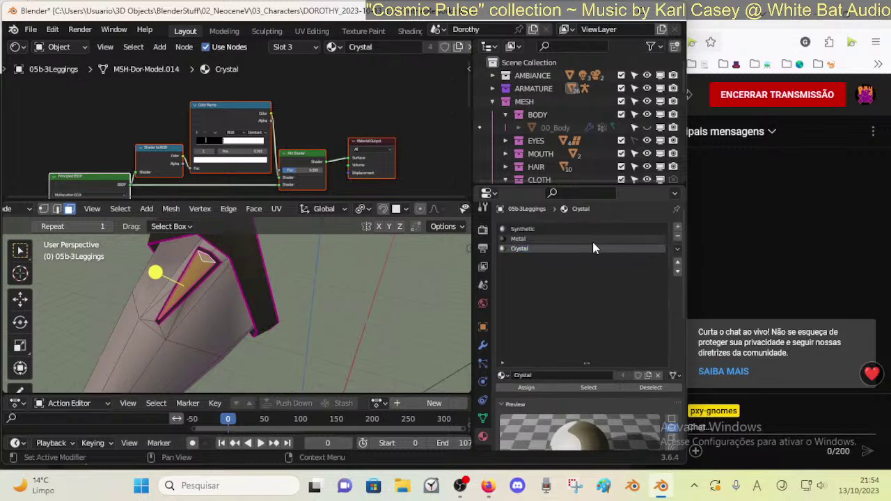
{"action": "key", "text": "Return"}
- Make the Metal material slot active and save the file
{"action": "middle_click_drag", "start_coordinate": [209, 313], "coordinate": [254, 298]}
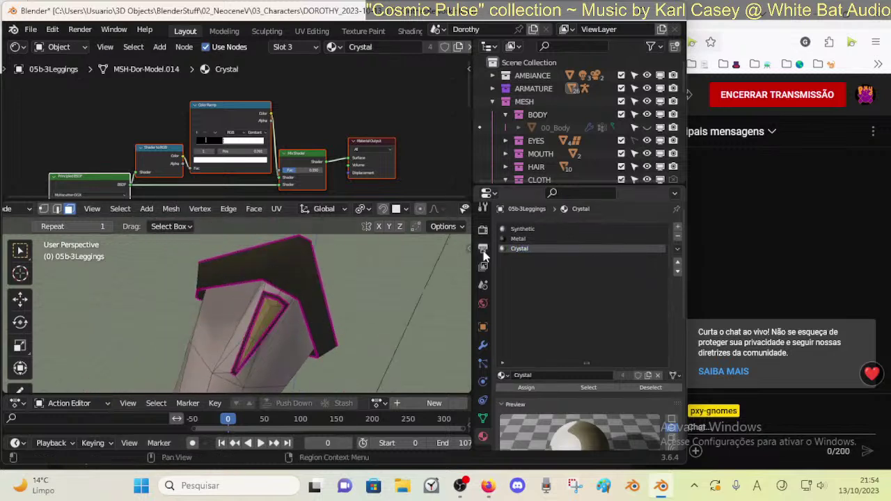
{"action": "left_click", "coordinate": [518, 239]}
{"action": "scroll", "coordinate": [592, 324], "scroll_direction": "down", "scroll_amount": 3}
{"action": "key", "text": "ctrl+s"}
- Disconnect the TXT-Metal1 image texture from the final Mix Shader in the Metal material
{"action": "scroll", "coordinate": [569, 314], "scroll_direction": "down", "scroll_amount": 3}
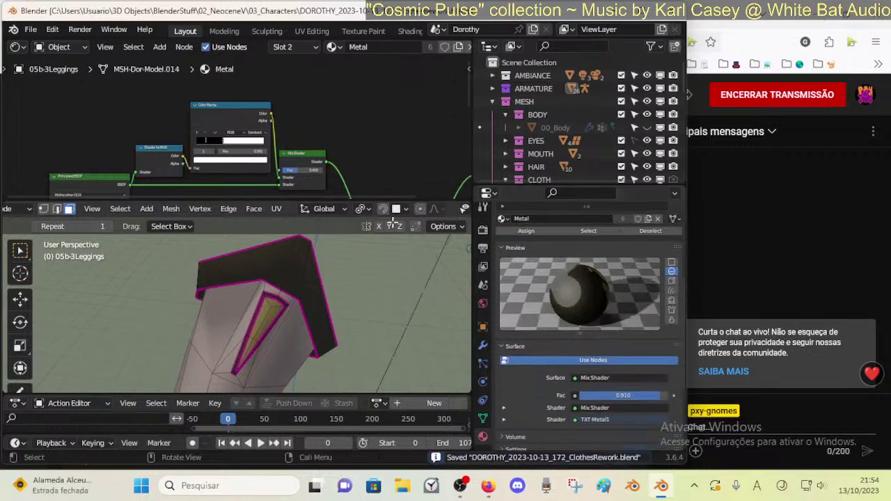
{"action": "scroll", "coordinate": [301, 112], "scroll_direction": "down", "scroll_amount": 1}
{"action": "middle_click_drag", "start_coordinate": [300, 111], "coordinate": [331, 53]}
{"action": "scroll", "coordinate": [302, 149], "scroll_direction": "down", "scroll_amount": 2}
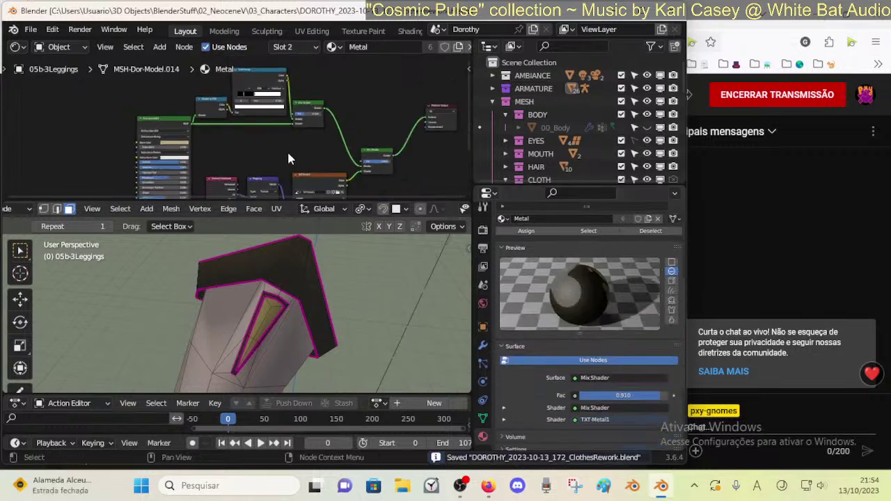
{"action": "middle_click_drag", "start_coordinate": [287, 153], "coordinate": [261, 111]}
{"action": "scroll", "coordinate": [260, 112], "scroll_direction": "up", "scroll_amount": 2}
{"action": "scroll", "coordinate": [248, 160], "scroll_direction": "up", "scroll_amount": 2}
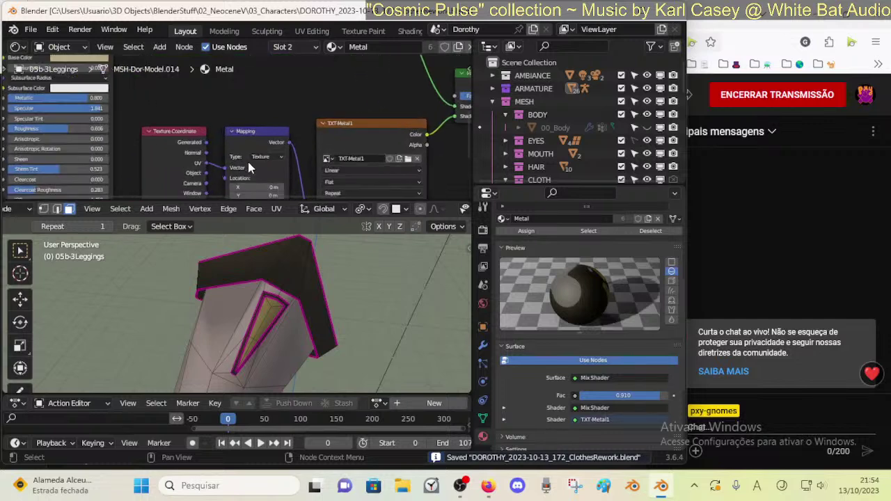
{"action": "scroll", "coordinate": [193, 159], "scroll_direction": "down", "scroll_amount": 3}
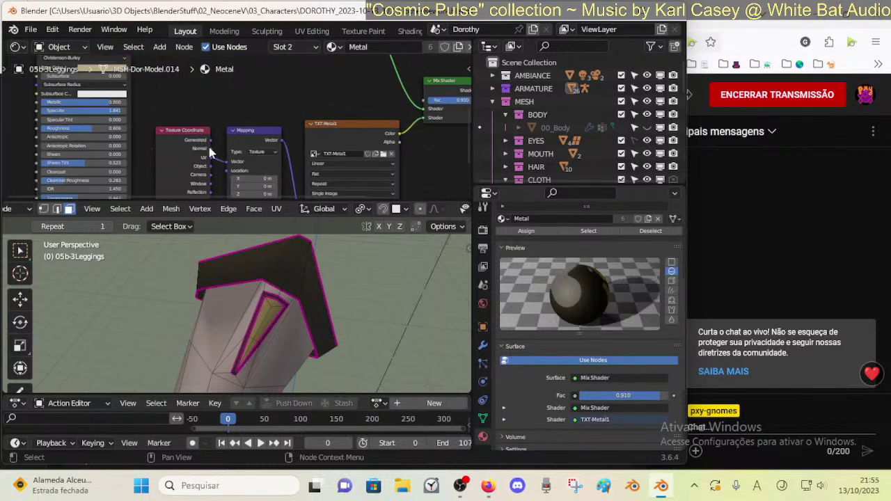
{"action": "scroll", "coordinate": [341, 139], "scroll_direction": "up", "scroll_amount": 3}
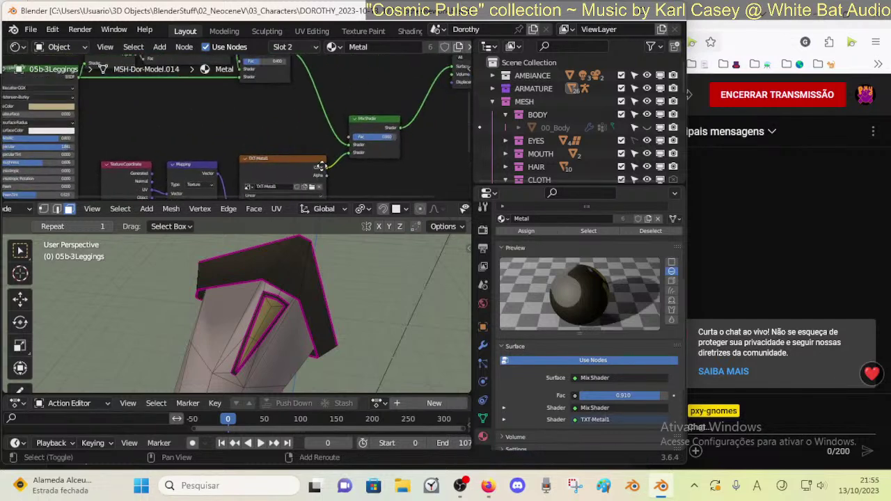
{"action": "mouse_move", "coordinate": [330, 170]}
{"action": "left_mouse_down"}
{"action": "mouse_move", "coordinate": [337, 154]}
{"action": "mouse_move", "coordinate": [326, 169]}
{"action": "left_mouse_up"}
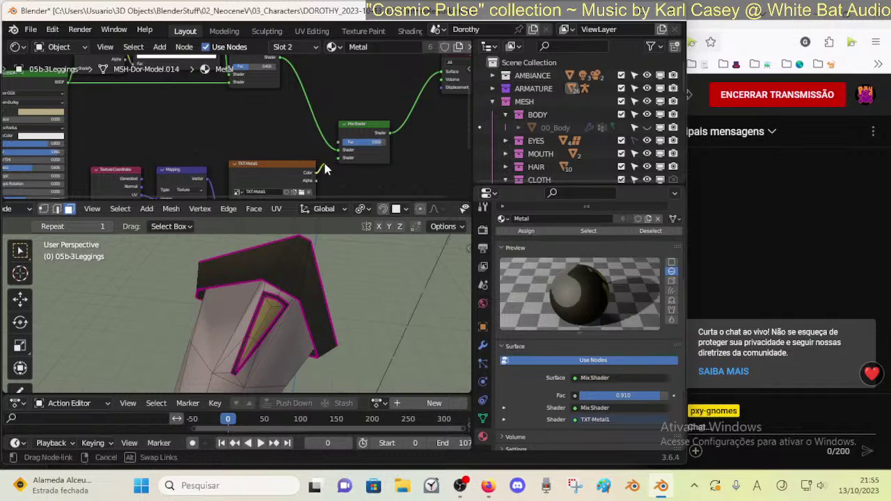
{"action": "left_click_drag", "start_coordinate": [327, 137], "coordinate": [313, 153]}
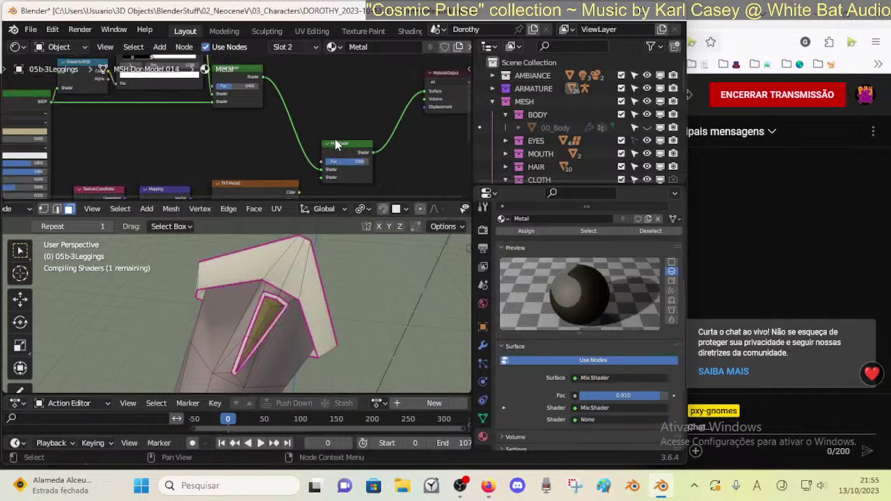
- Examine the Metal material's shader nodes and viewport display settings against the leggings' metal trim
{"action": "scroll", "coordinate": [268, 278], "scroll_direction": "down", "scroll_amount": 4}
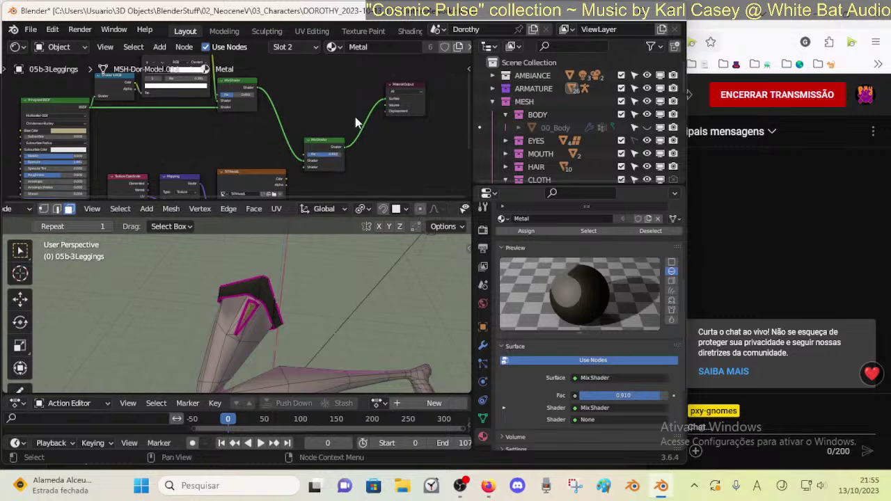
{"action": "scroll", "coordinate": [583, 362], "scroll_direction": "down", "scroll_amount": 4}
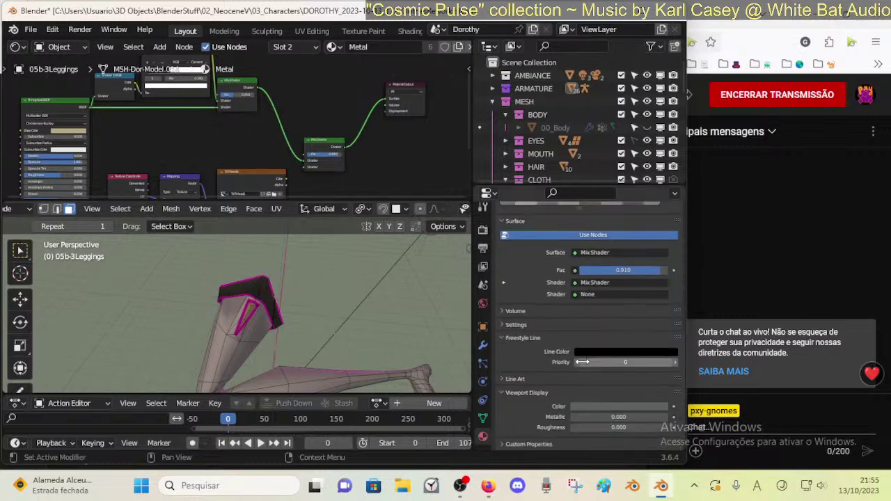
{"action": "scroll", "coordinate": [216, 129], "scroll_direction": "up", "scroll_amount": 1}
{"action": "middle_click_drag", "start_coordinate": [209, 128], "coordinate": [314, 178]}
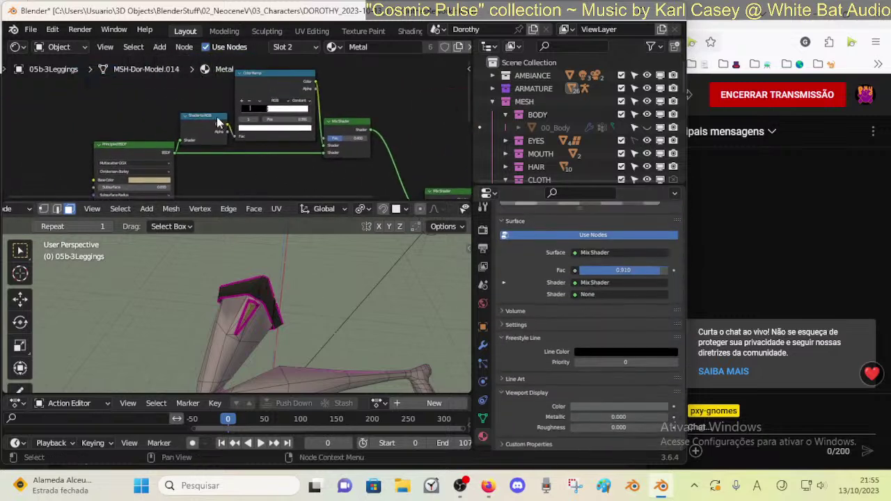
{"action": "middle_click_drag", "start_coordinate": [196, 151], "coordinate": [276, 111]}
{"action": "scroll", "coordinate": [256, 127], "scroll_direction": "up", "scroll_amount": 3}
{"action": "scroll", "coordinate": [253, 130], "scroll_direction": "down", "scroll_amount": 5}
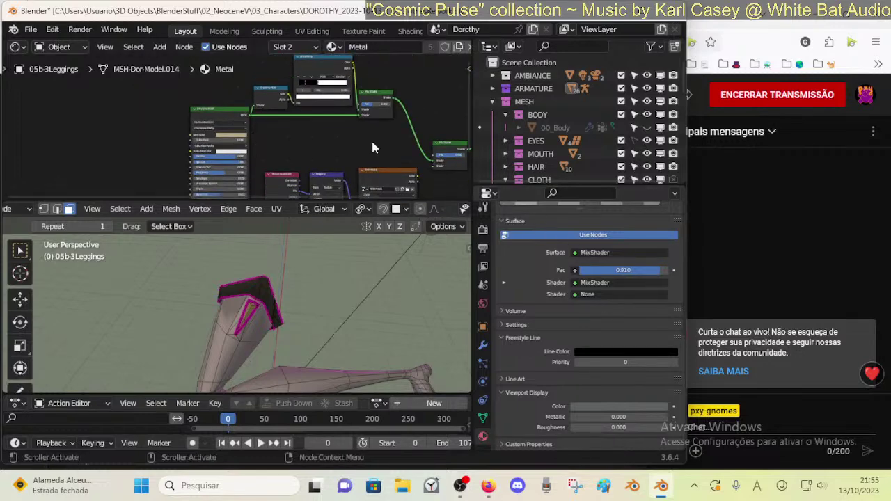
{"action": "scroll", "coordinate": [365, 141], "scroll_direction": "up", "scroll_amount": 1}
{"action": "mouse_move", "coordinate": [338, 143]}
{"action": "middle_mouse_down"}
{"action": "mouse_move", "coordinate": [330, 158]}
{"action": "mouse_move", "coordinate": [285, 125]}
{"action": "mouse_move", "coordinate": [252, 143]}
{"action": "middle_mouse_up"}
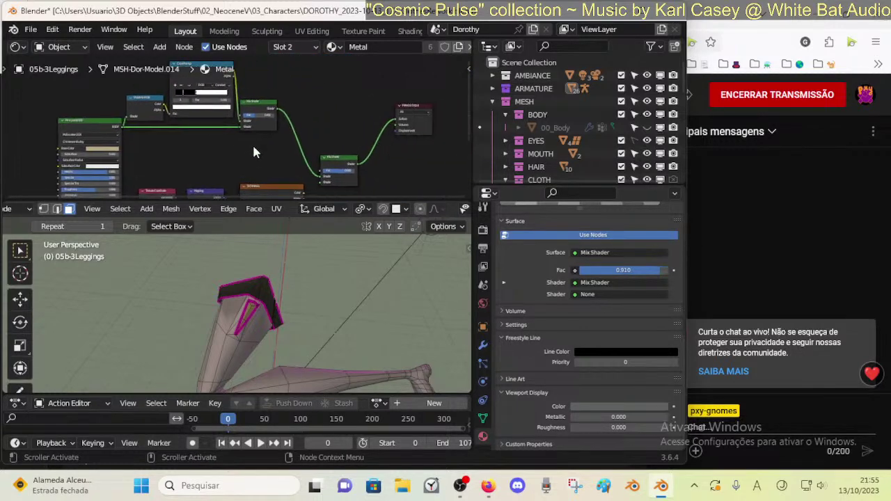
{"action": "scroll", "coordinate": [439, 215], "scroll_direction": "down", "scroll_amount": 3}
{"action": "scroll", "coordinate": [439, 216], "scroll_direction": "down", "scroll_amount": 1}
- Compare the leggings in Solid and Material Preview shading, inspecting the metal trim up close
{"action": "left_click", "coordinate": [411, 210]}
{"action": "left_click", "coordinate": [425, 209]}
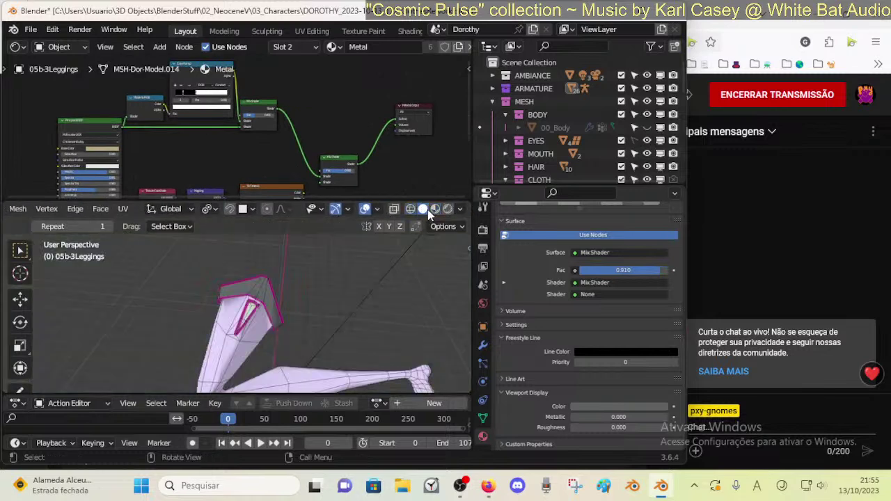
{"action": "left_click", "coordinate": [435, 210]}
{"action": "scroll", "coordinate": [288, 328], "scroll_direction": "up", "scroll_amount": 6}
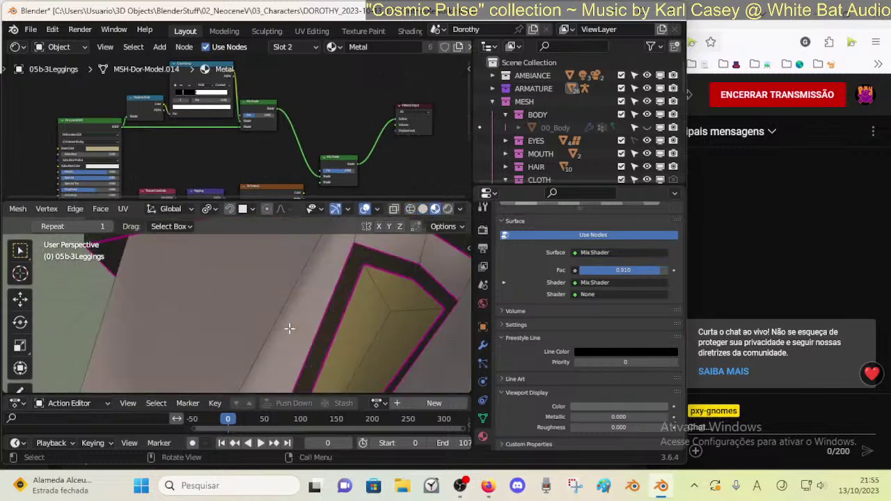
{"action": "scroll", "coordinate": [288, 328], "scroll_direction": "down", "scroll_amount": 7}
{"action": "scroll", "coordinate": [122, 117], "scroll_direction": "up", "scroll_amount": 1}
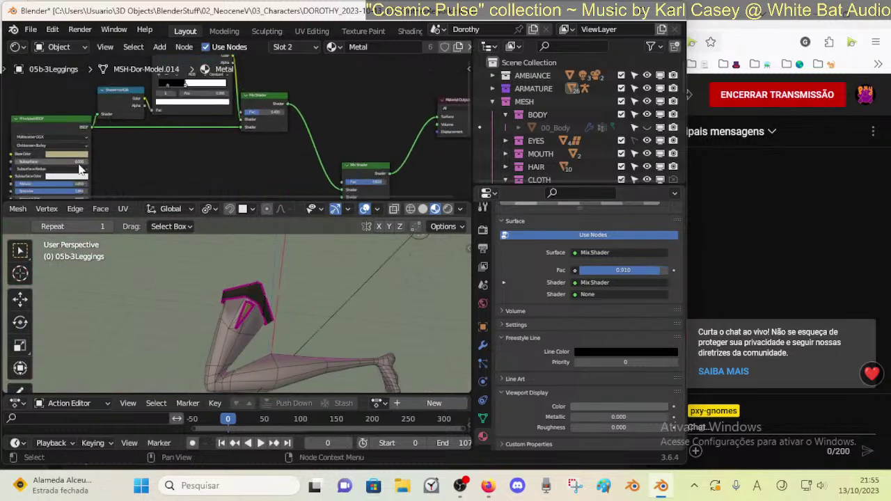
- Change the Metal material's Principled BSDF base color to a dark green with hue 0.445 and saturation 0.832
{"action": "scroll", "coordinate": [102, 154], "scroll_direction": "up", "scroll_amount": 2}
{"action": "left_click", "coordinate": [147, 149]}
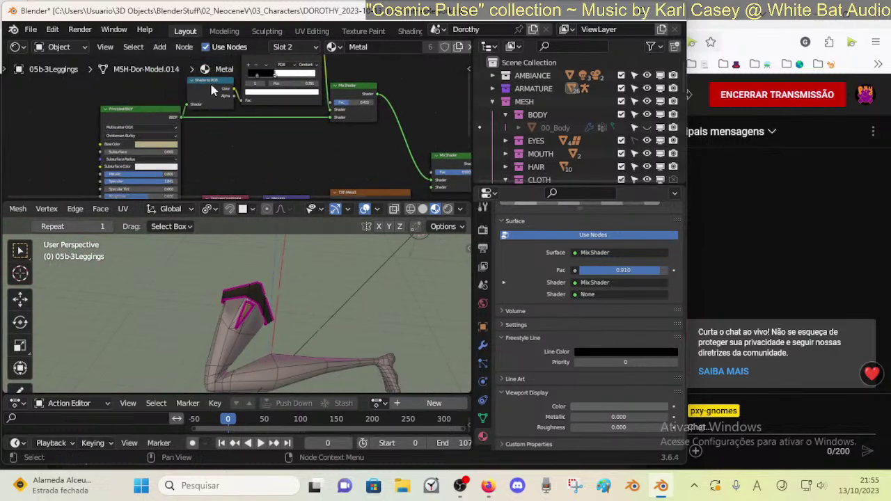
{"action": "scroll", "coordinate": [147, 144], "scroll_direction": "up", "scroll_amount": 2}
{"action": "left_click", "coordinate": [147, 149]}
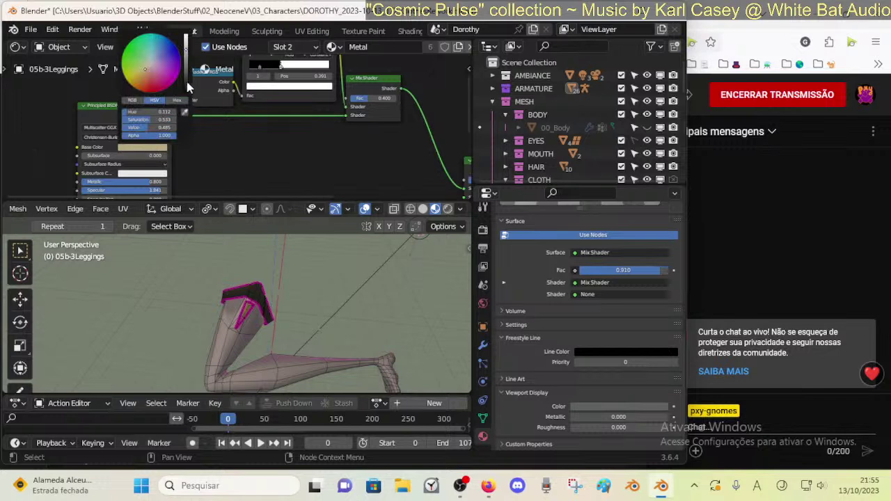
{"action": "mouse_move", "coordinate": [145, 69]}
{"action": "left_mouse_down"}
{"action": "mouse_move", "coordinate": [162, 58]}
{"action": "mouse_move", "coordinate": [154, 46]}
{"action": "mouse_move", "coordinate": [186, 56]}
{"action": "mouse_move", "coordinate": [151, 40]}
{"action": "mouse_move", "coordinate": [186, 60]}
{"action": "left_mouse_up"}
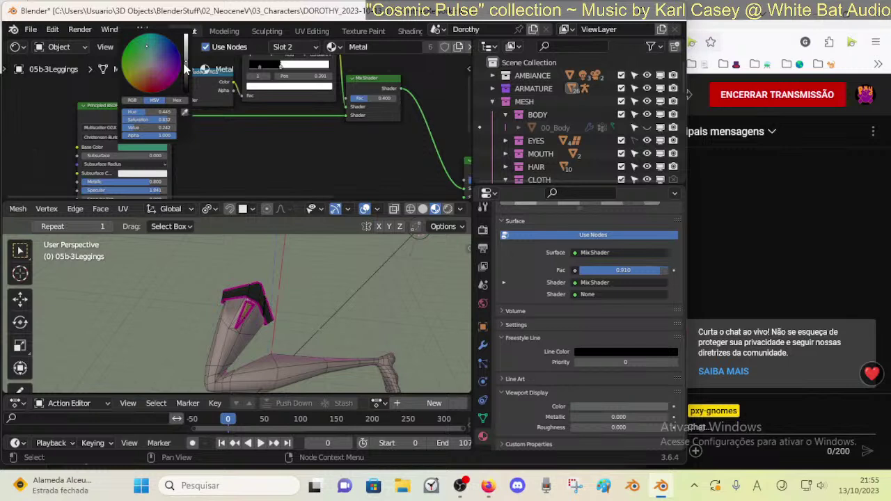
{"action": "left_click_drag", "start_coordinate": [185, 63], "coordinate": [186, 59]}
{"action": "scroll", "coordinate": [279, 309], "scroll_direction": "up", "scroll_amount": 5}
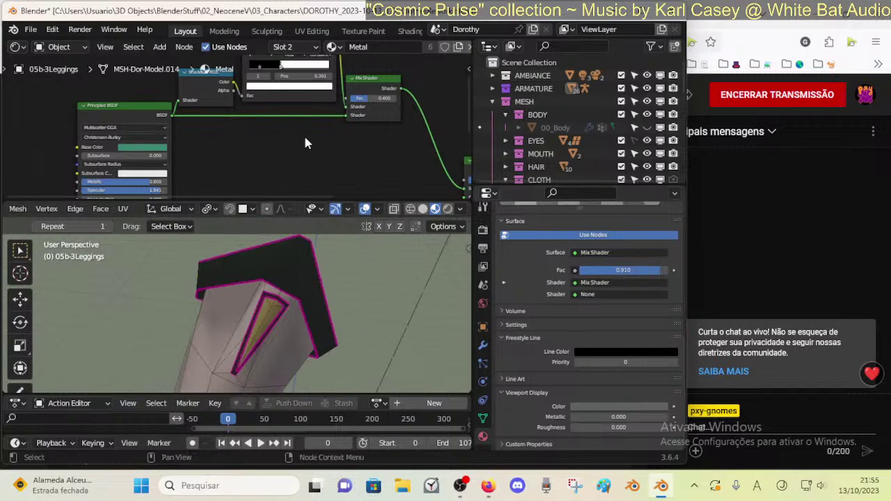
- Switch to Solid shading and copy the green base color into the Metal material's viewport display color
{"action": "scroll", "coordinate": [313, 138], "scroll_direction": "down", "scroll_amount": 3}
{"action": "middle_click_drag", "start_coordinate": [323, 144], "coordinate": [266, 162]}
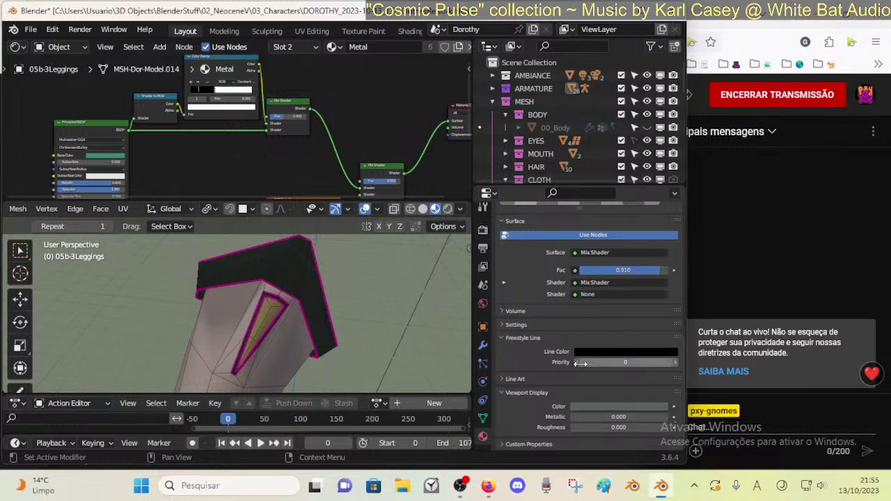
{"action": "left_click", "coordinate": [422, 209]}
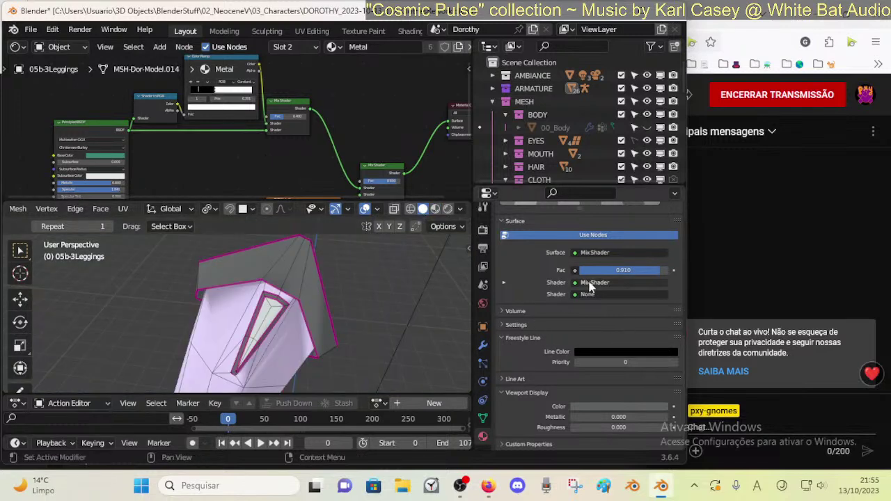
{"action": "scroll", "coordinate": [572, 330], "scroll_direction": "up", "scroll_amount": 8}
{"action": "scroll", "coordinate": [555, 279], "scroll_direction": "up", "scroll_amount": 5}
{"action": "scroll", "coordinate": [553, 313], "scroll_direction": "down", "scroll_amount": 14}
{"action": "left_click", "coordinate": [506, 339]}
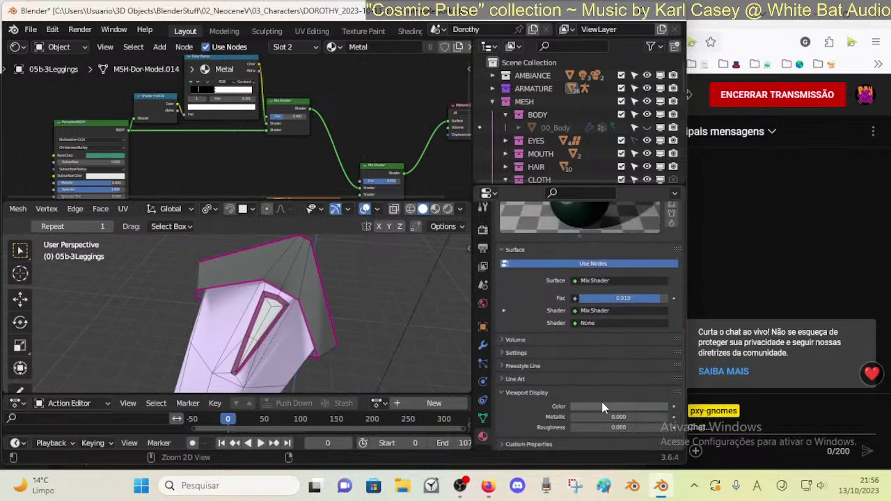
{"action": "key", "text": "ctrl+v"}
{"action": "middle_click_drag", "start_coordinate": [276, 279], "coordinate": [255, 283]}
{"action": "scroll", "coordinate": [340, 246], "scroll_direction": "down", "scroll_amount": 3}
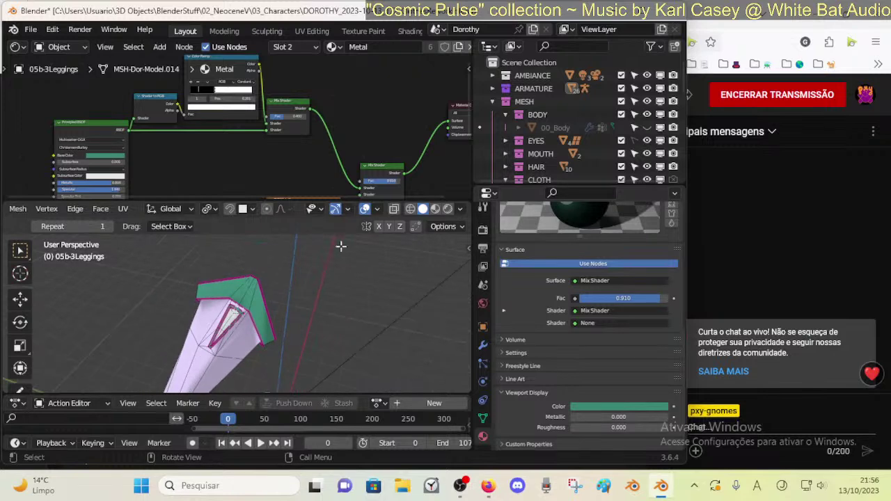
- Return to Material Preview shading and shift the Metal material's Color Ramp white stop toward the light end
{"action": "left_click", "coordinate": [436, 210]}
{"action": "scroll", "coordinate": [310, 134], "scroll_direction": "up", "scroll_amount": 1}
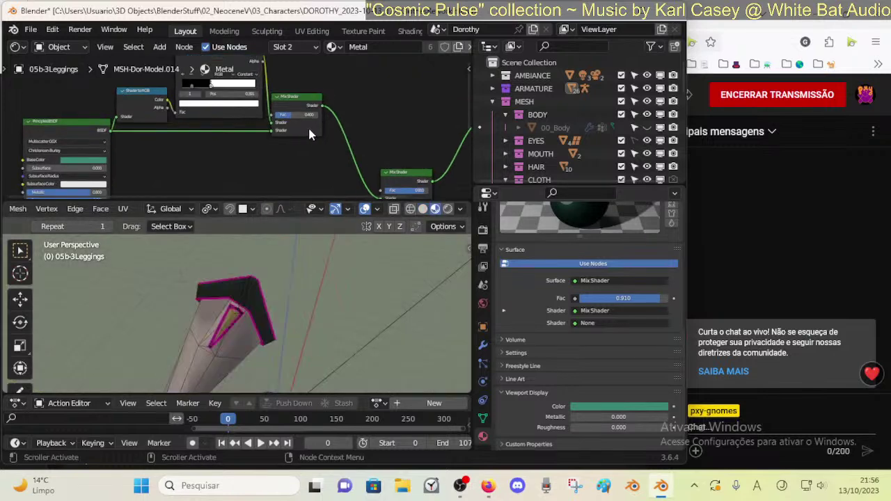
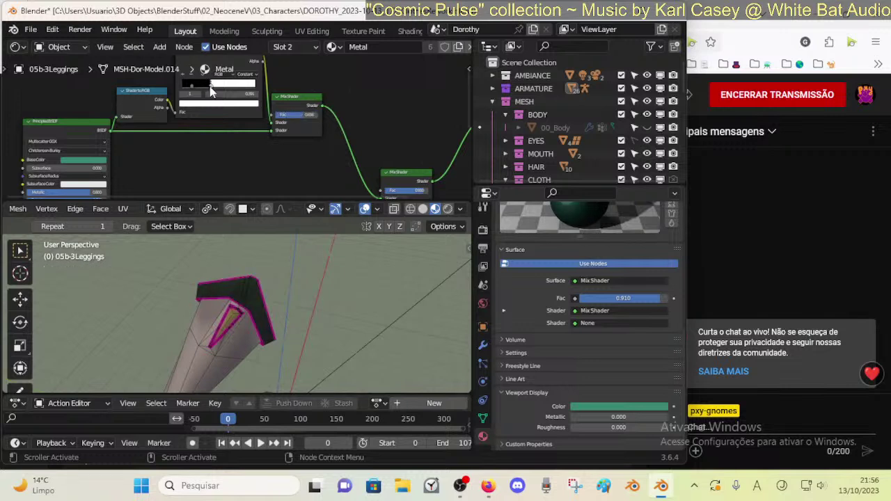
{"action": "mouse_move", "coordinate": [211, 91]}
{"action": "left_mouse_down"}
{"action": "mouse_move", "coordinate": [240, 88]}
{"action": "mouse_move", "coordinate": [223, 88]}
{"action": "left_mouse_up"}
- Set the Metal material's final Mix Shader factor to 0.598 and save the file
{"action": "scroll", "coordinate": [144, 141], "scroll_direction": "down", "scroll_amount": 3}
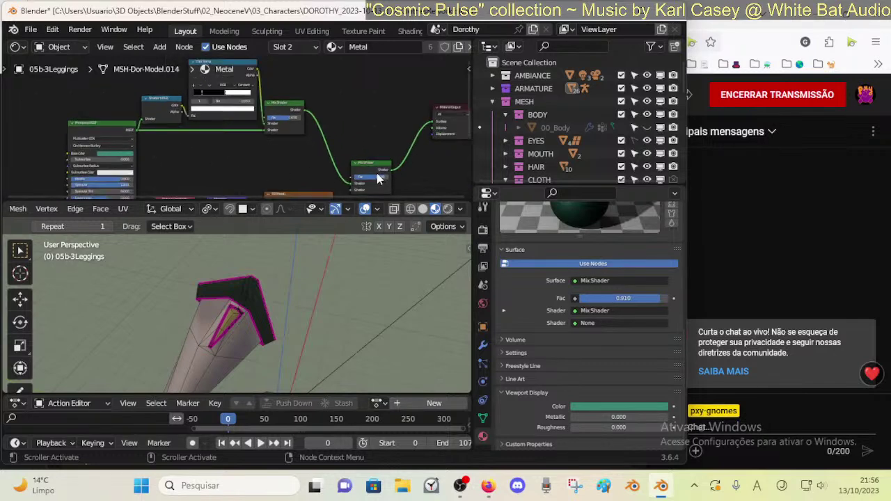
{"action": "mouse_move", "coordinate": [377, 172]}
{"action": "left_mouse_down"}
{"action": "mouse_move", "coordinate": [362, 174]}
{"action": "mouse_move", "coordinate": [381, 150]}
{"action": "mouse_move", "coordinate": [354, 156]}
{"action": "mouse_move", "coordinate": [369, 156]}
{"action": "left_mouse_up"}
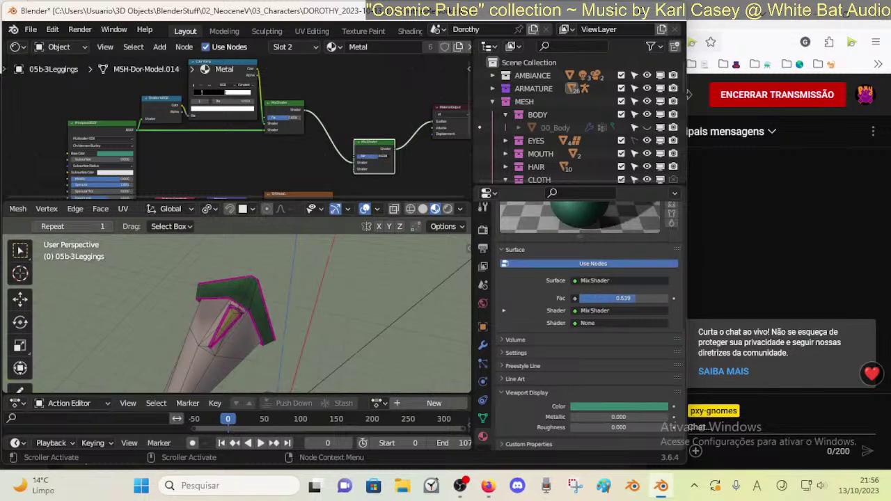
{"action": "key", "text": "ctrl+s"}
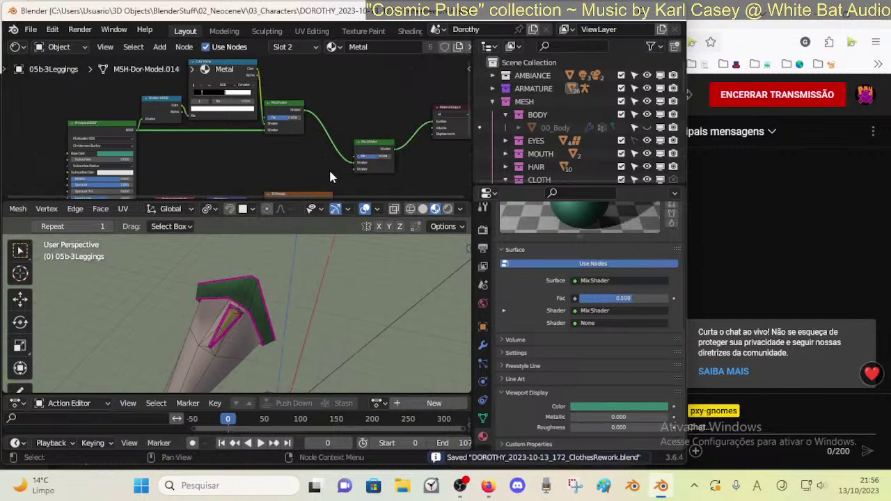
- Inspect the green metal cuff and crystal border on the leggings from several angles, in both Object and Edit Mode
{"action": "middle_click_drag", "start_coordinate": [329, 167], "coordinate": [313, 127]}
{"action": "scroll", "coordinate": [289, 127], "scroll_direction": "down", "scroll_amount": 2}
{"action": "middle_click_drag", "start_coordinate": [263, 283], "coordinate": [241, 272]}
{"action": "key", "text": "Tab"}
{"action": "key", "text": "Tab"}
{"action": "scroll", "coordinate": [229, 306], "scroll_direction": "up", "scroll_amount": 1}
{"action": "middle_click_drag", "start_coordinate": [229, 307], "coordinate": [215, 334]}
{"action": "key", "text": "Tab"}
{"action": "mouse_move", "coordinate": [224, 330]}
{"action": "middle_mouse_down"}
{"action": "mouse_move", "coordinate": [273, 327]}
{"action": "mouse_move", "coordinate": [175, 301]}
{"action": "mouse_move", "coordinate": [243, 327]}
{"action": "mouse_move", "coordinate": [230, 322]}
{"action": "middle_mouse_up"}
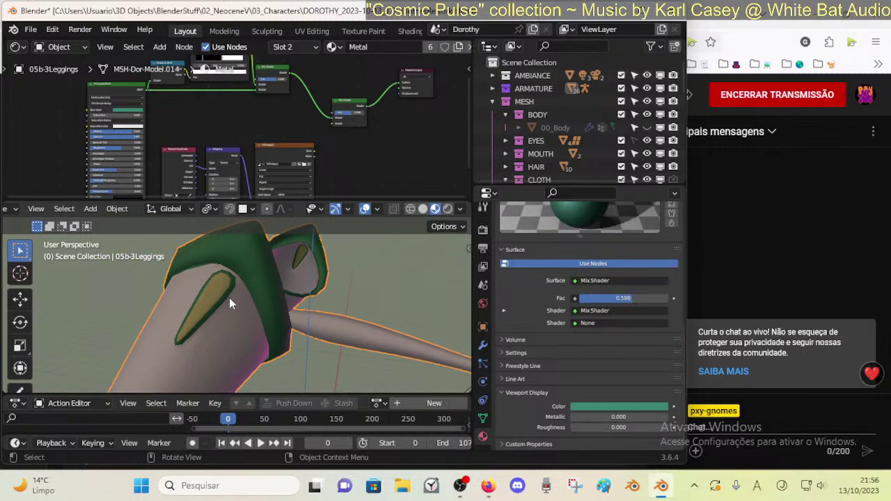
{"action": "key", "text": "Tab"}
{"action": "scroll", "coordinate": [230, 301], "scroll_direction": "up", "scroll_amount": 2}
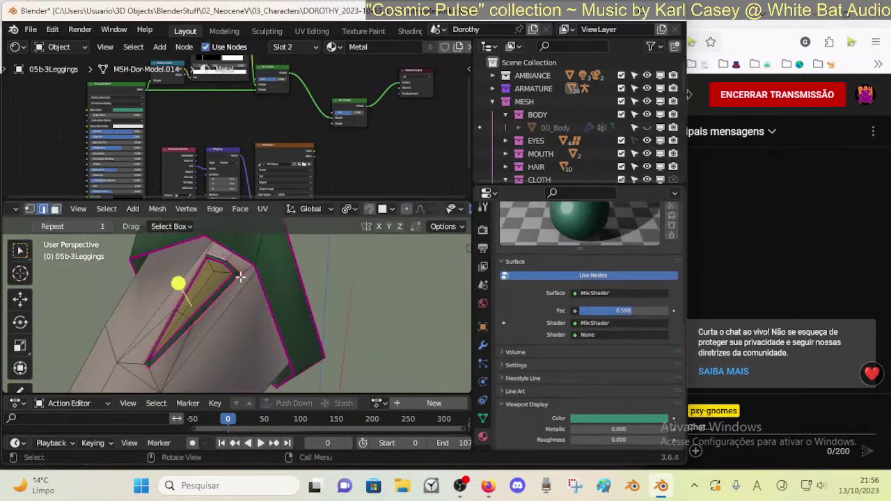
{"action": "scroll", "coordinate": [251, 299], "scroll_direction": "up", "scroll_amount": 5}
{"action": "scroll", "coordinate": [246, 298], "scroll_direction": "down", "scroll_amount": 6}
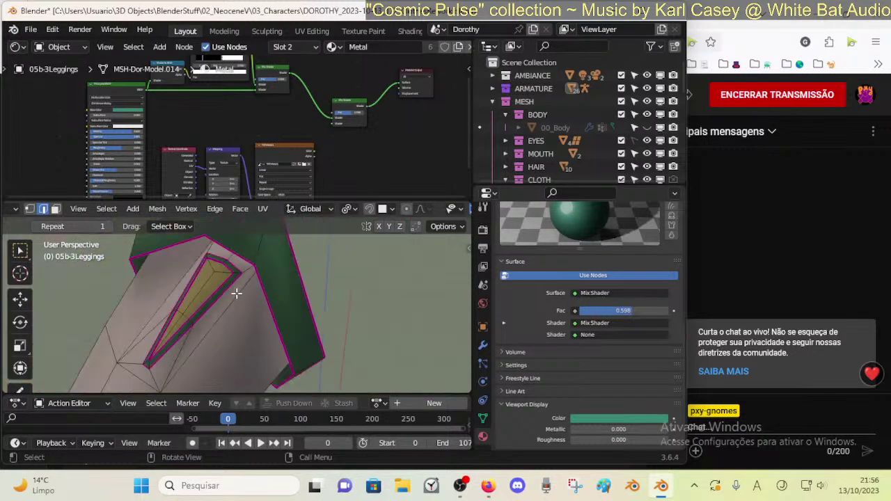
{"action": "key", "text": "Tab"}
{"action": "key", "text": "Tab"}
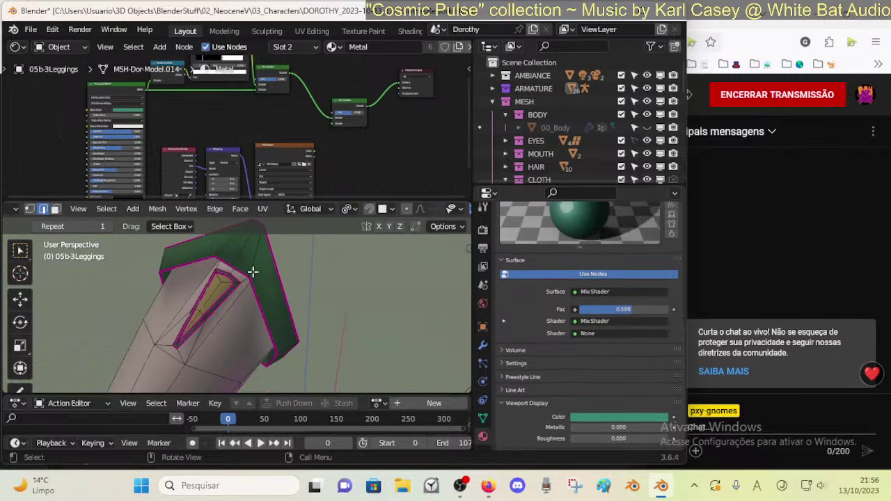
{"action": "key", "text": "Tab"}
{"action": "key", "text": "Tab"}
{"action": "middle_click_drag", "start_coordinate": [253, 284], "coordinate": [310, 289]}
{"action": "key", "text": "Tab"}
{"action": "middle_click_drag", "start_coordinate": [307, 258], "coordinate": [267, 288]}
{"action": "key", "text": "Tab"}
- Add two loop cuts around the leggings' green thigh cuff, sliding one close to each border
{"action": "key", "text": "ctrl+r"}
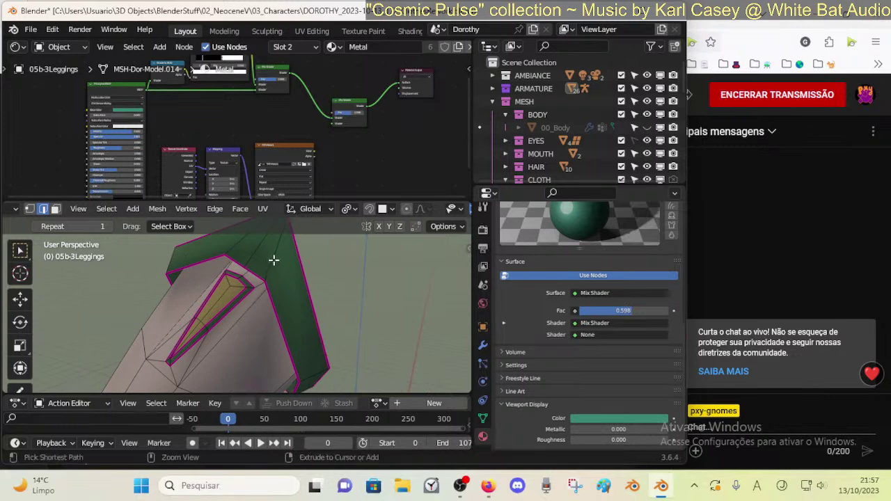
{"action": "key", "text": "ctrl+r"}
{"action": "left_click", "coordinate": [277, 259]}
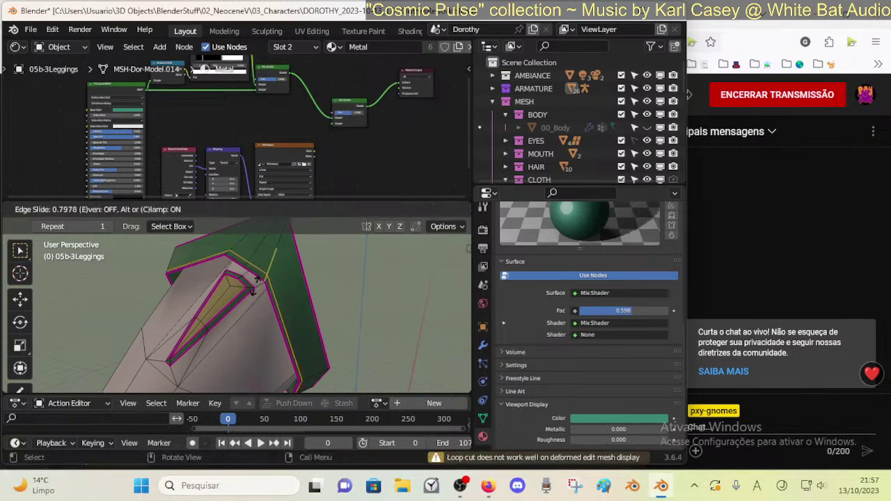
{"action": "left_click", "coordinate": [258, 283]}
{"action": "key", "text": "g"}
{"action": "key", "text": "g"}
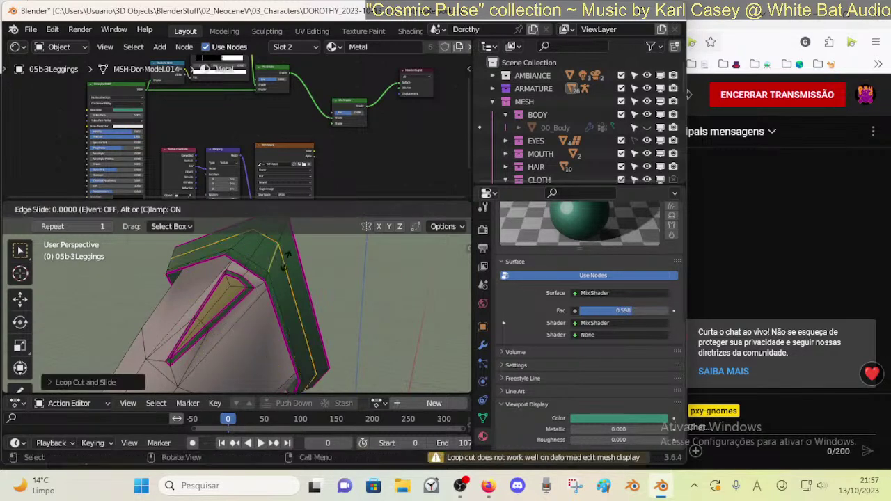
{"action": "left_click", "coordinate": [209, 328]}
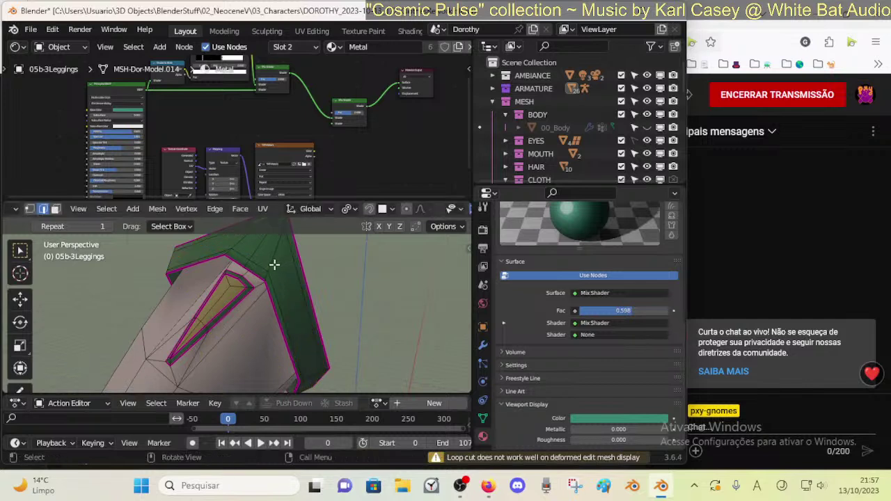
- Assign the Synthetic material to the face loop between the cuff's new loop cuts, leaving Metal only on the borders
{"action": "left_click", "coordinate": [277, 258], "text": "alt"}
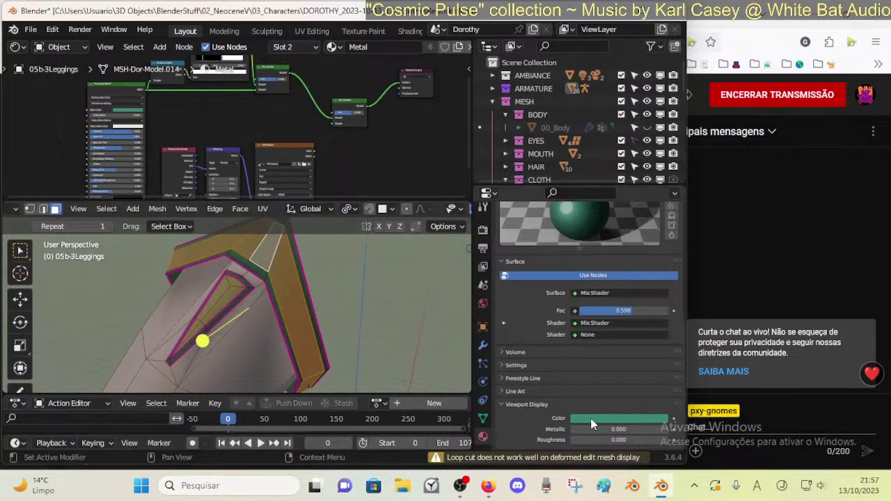
{"action": "scroll", "coordinate": [548, 322], "scroll_direction": "up", "scroll_amount": 8}
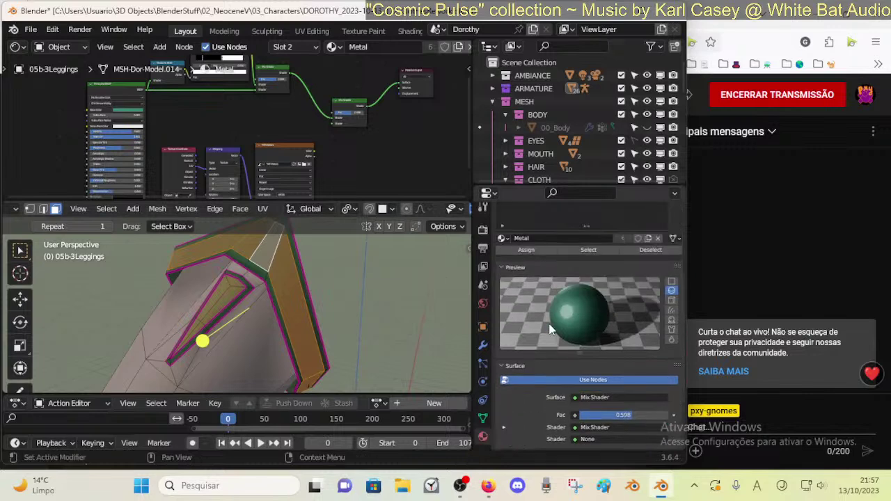
{"action": "left_click", "coordinate": [533, 205]}
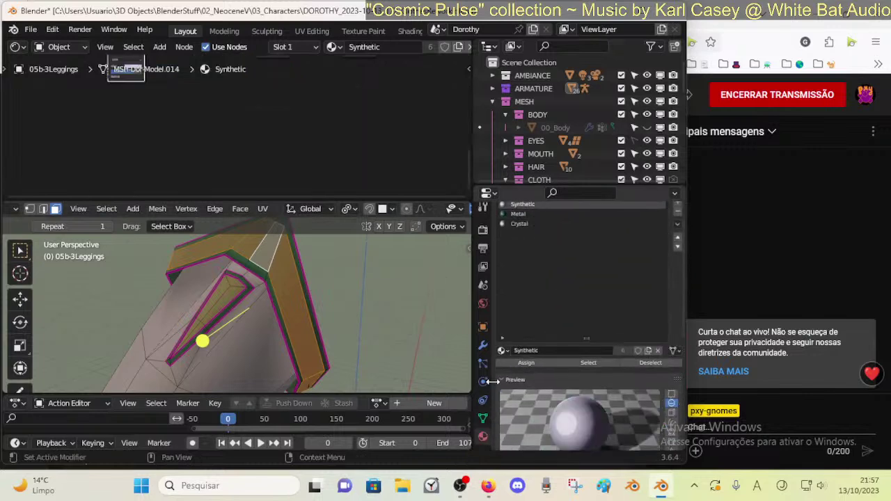
{"action": "left_click", "coordinate": [521, 361]}
{"action": "left_click", "coordinate": [318, 280]}
{"action": "scroll", "coordinate": [319, 282], "scroll_direction": "down", "scroll_amount": 2}
{"action": "key", "text": "Tab"}
{"action": "middle_click_drag", "start_coordinate": [318, 282], "coordinate": [221, 297]}
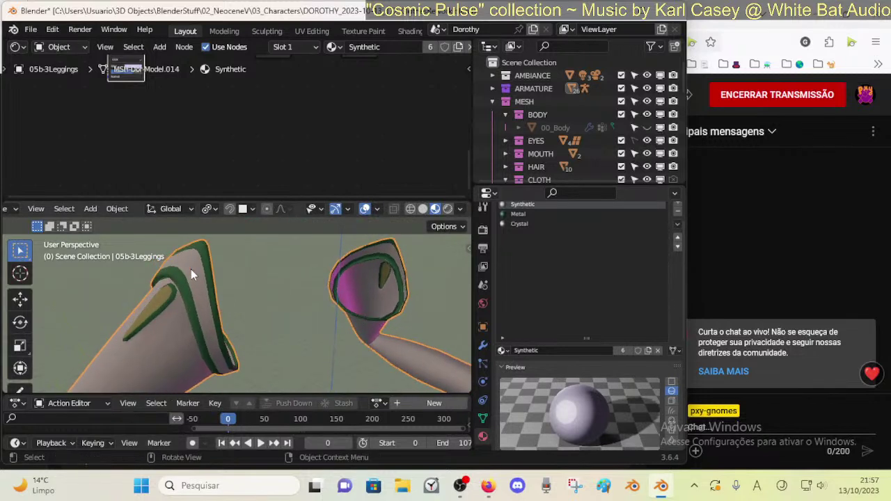
- Scale the cuff's Synthetic face loop slightly and fatten it outward along its normals by about 0.02 m
{"action": "key", "text": "Tab"}
{"action": "left_click", "coordinate": [189, 263], "text": "alt"}
{"action": "middle_click_drag", "start_coordinate": [189, 263], "coordinate": [233, 276]}
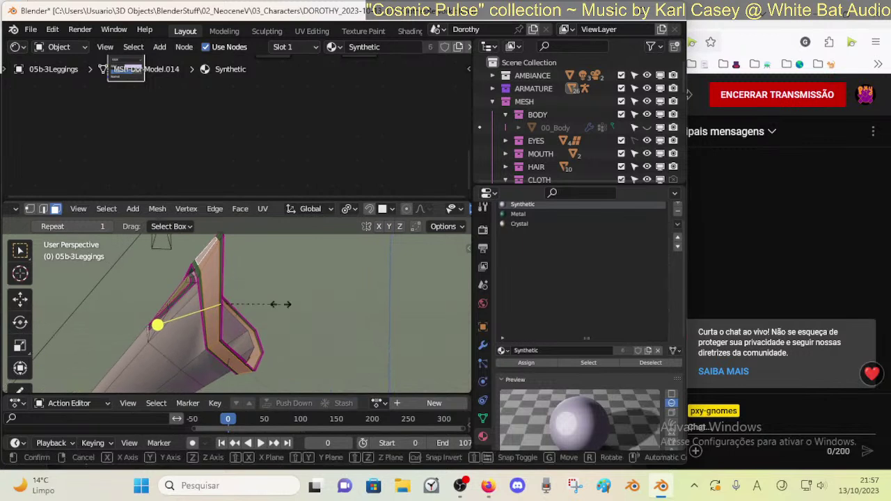
{"action": "key", "text": "s"}
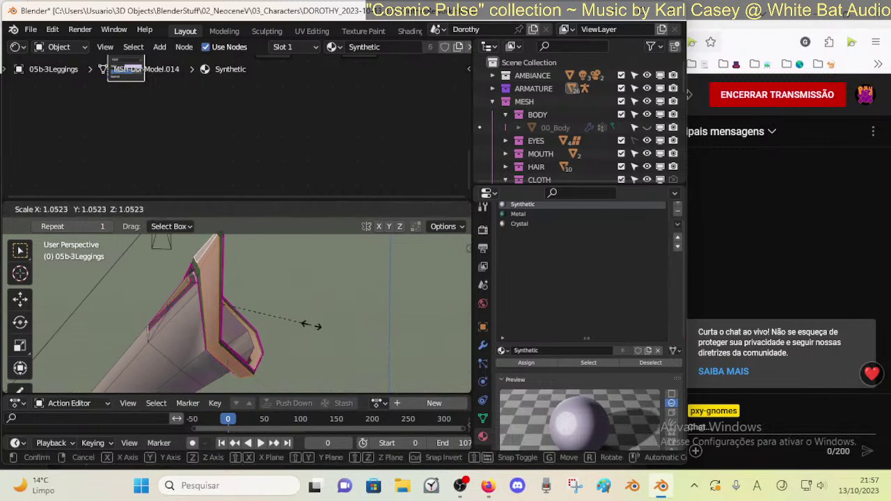
{"action": "left_click", "coordinate": [306, 325]}
{"action": "key", "text": "alt+s"}
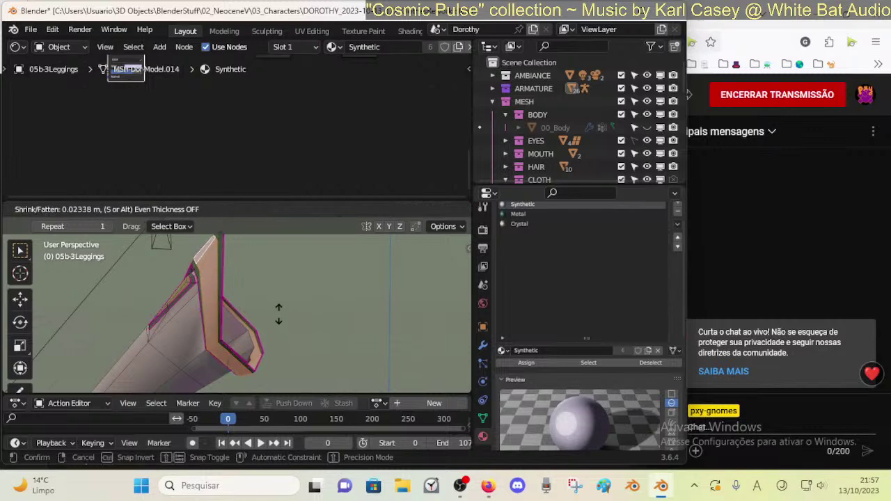
{"action": "left_click", "coordinate": [276, 317]}
{"action": "middle_click_drag", "start_coordinate": [275, 318], "coordinate": [265, 277]}
{"action": "key", "text": "Tab"}
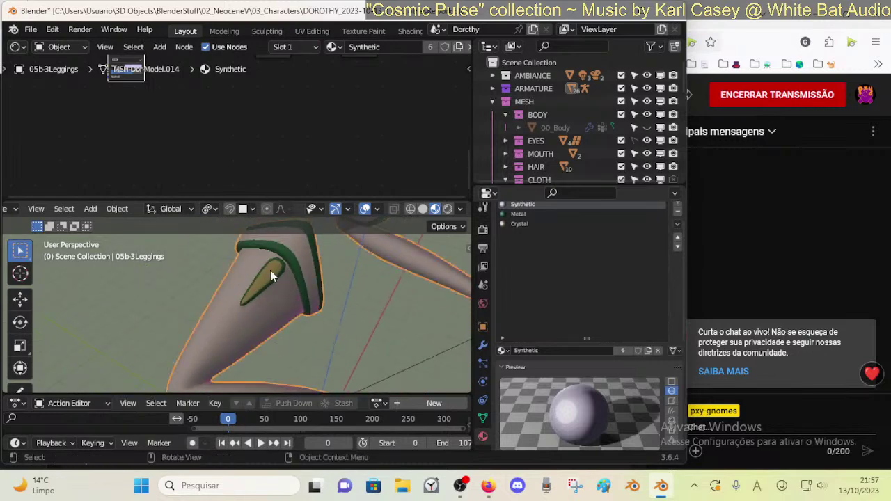
- Inspect the reshaped cuff and its metal borders up close, comparing Object Mode with Edit Mode
{"action": "key", "text": "Tab"}
{"action": "scroll", "coordinate": [286, 300], "scroll_direction": "up", "scroll_amount": 3}
{"action": "middle_click_drag", "start_coordinate": [320, 275], "coordinate": [270, 195]}
{"action": "key", "text": "Tab"}
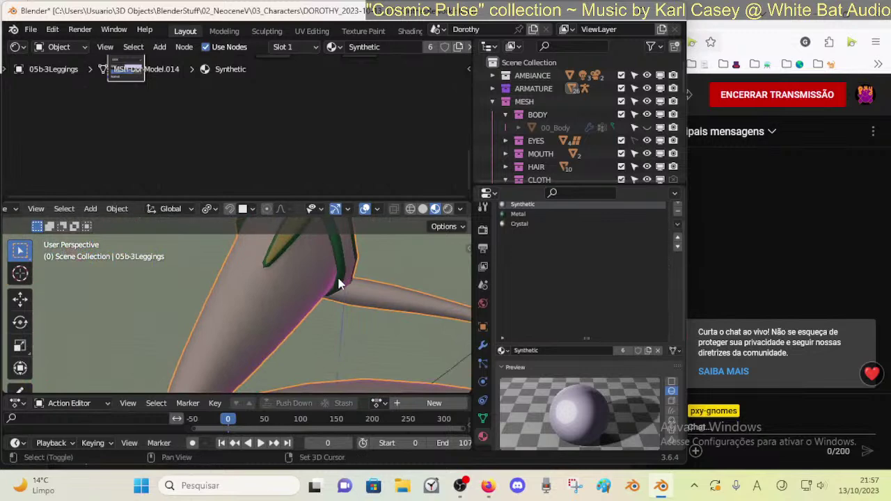
{"action": "middle_click_drag", "start_coordinate": [339, 284], "coordinate": [270, 318]}
{"action": "key", "text": "Tab"}
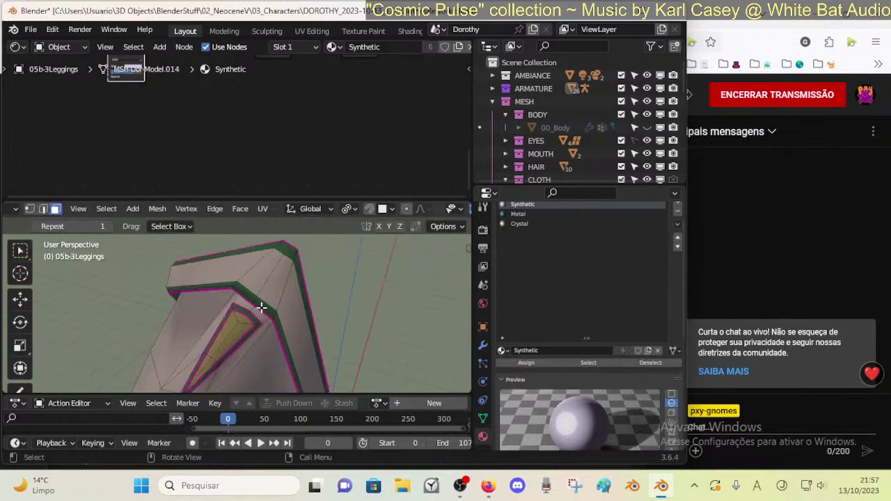
{"action": "key", "text": "Tab"}
{"action": "key", "text": "Tab"}
- Crease the edge loops where the cuff's Synthetic band meets its metal borders
{"action": "key", "text": "2"}
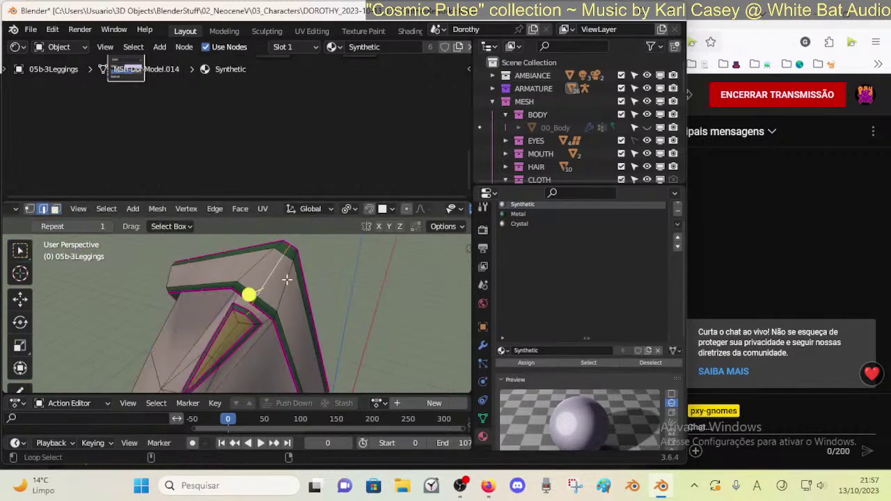
{"action": "left_click", "coordinate": [289, 257], "text": "alt"}
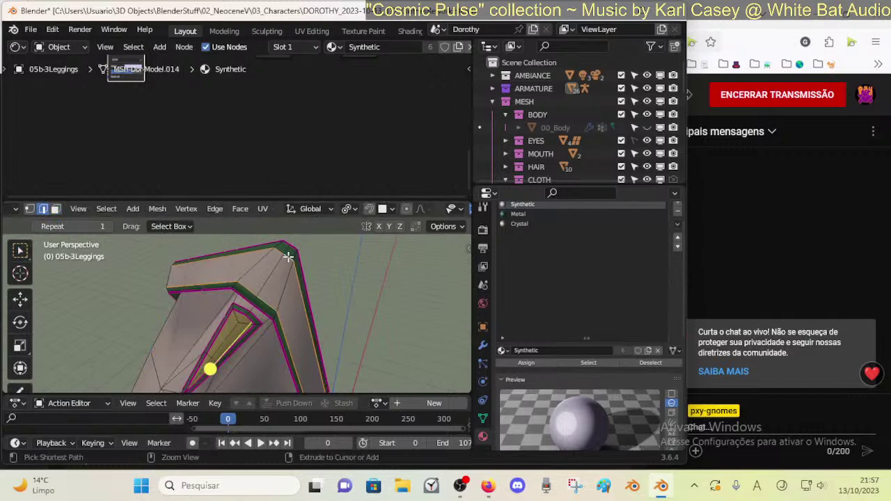
{"action": "key", "text": "shift+e"}
{"action": "key", "text": "Return"}
{"action": "key", "text": "Tab"}
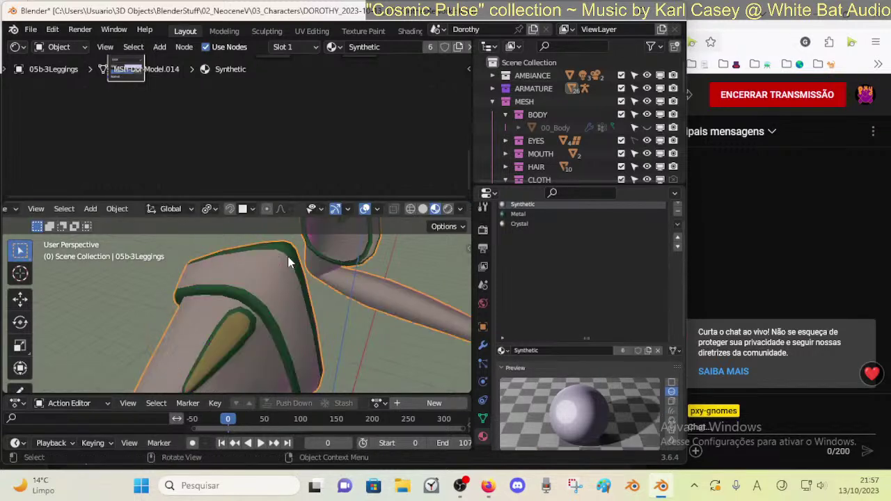
{"action": "middle_click_drag", "start_coordinate": [330, 328], "coordinate": [287, 331]}
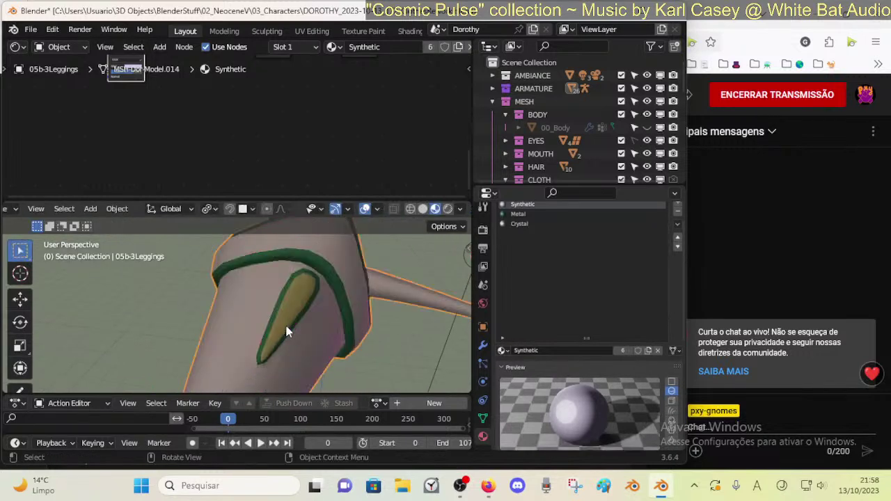
- Select the linked gem faces on the leggings' thigh, delimited by material, and assign the Crystal material to them
{"action": "key", "text": "Tab"}
{"action": "left_click", "coordinate": [295, 294]}
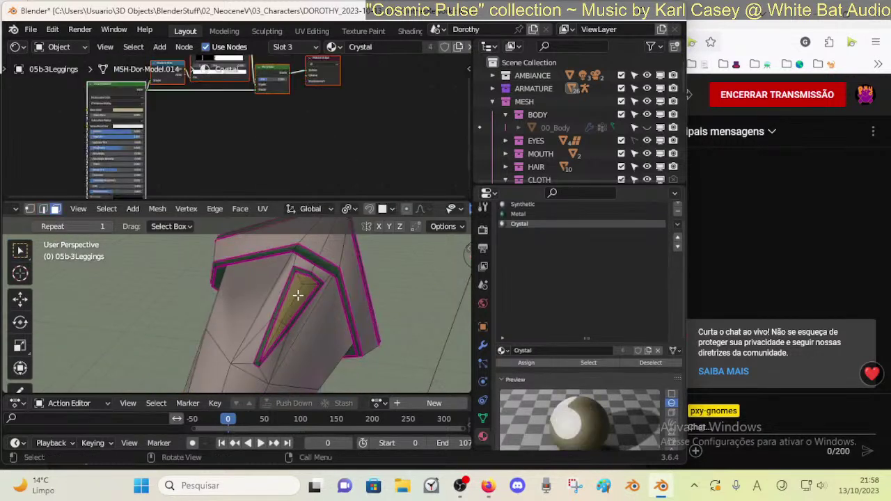
{"action": "key", "text": "l"}
{"action": "left_click", "coordinate": [67, 382]}
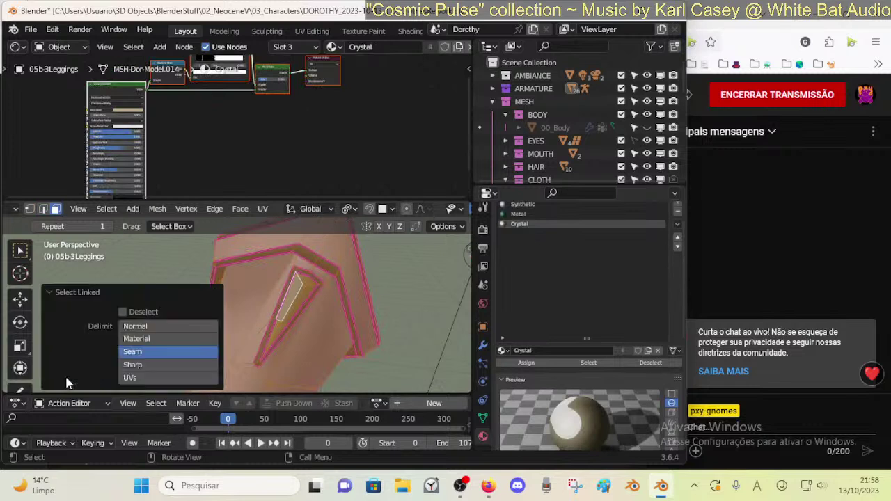
{"action": "left_click", "coordinate": [157, 339]}
{"action": "key", "text": "alt+a"}
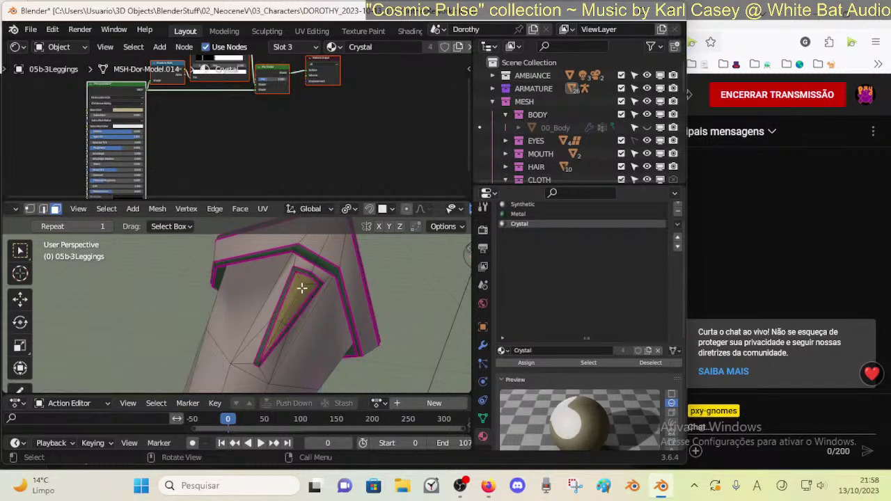
{"action": "key", "text": "l"}
{"action": "scroll", "coordinate": [539, 238], "scroll_direction": "up", "scroll_amount": 1}
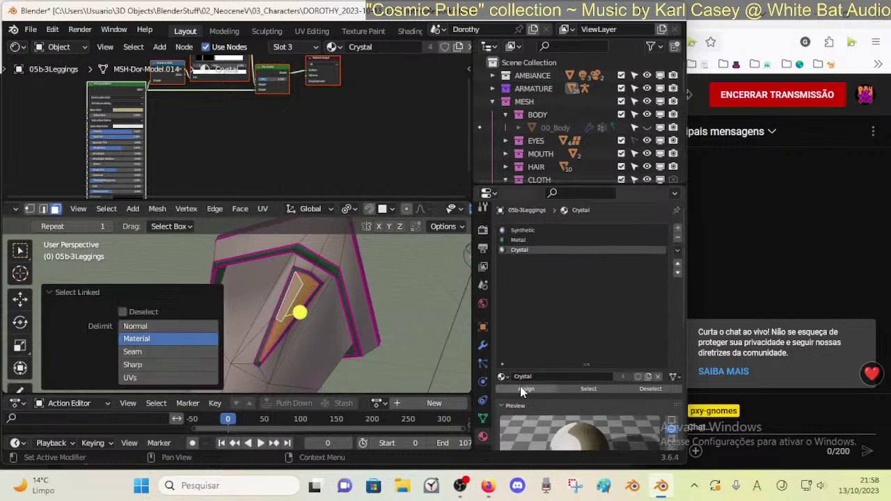
{"action": "left_click", "coordinate": [523, 388]}
- Change the Crystal material's Principled BSDF base color to a medium light blue
{"action": "middle_click_drag", "start_coordinate": [192, 107], "coordinate": [259, 158]}
{"action": "scroll", "coordinate": [179, 151], "scroll_direction": "up", "scroll_amount": 4}
{"action": "middle_click_drag", "start_coordinate": [141, 181], "coordinate": [159, 157]}
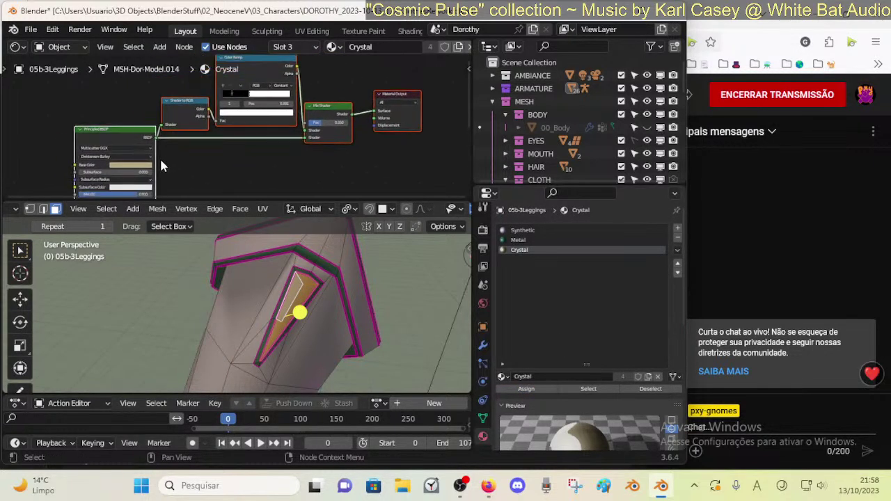
{"action": "left_click", "coordinate": [140, 167]}
{"action": "left_click_drag", "start_coordinate": [149, 91], "coordinate": [151, 80]}
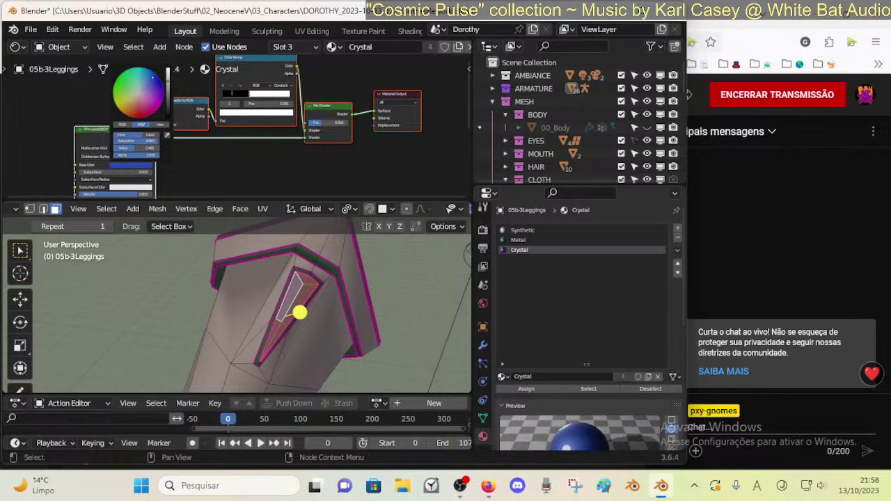
{"action": "left_click", "coordinate": [133, 162]}
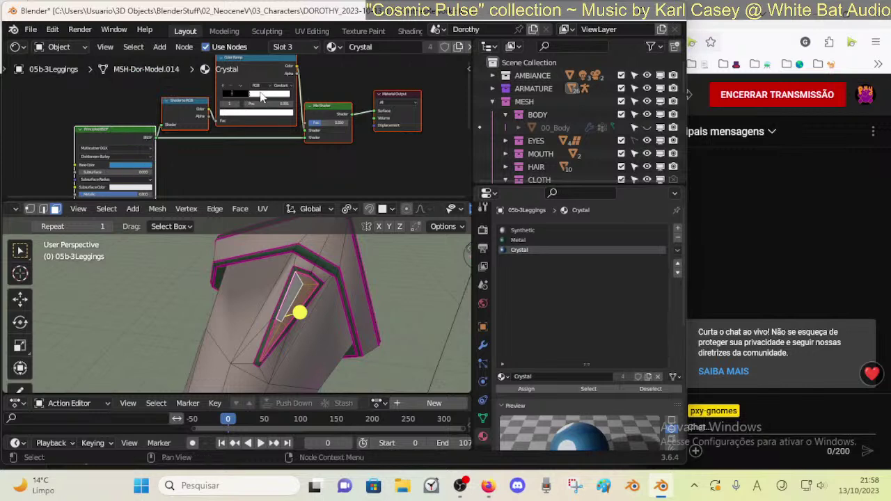
- Set the Crystal material's Mix Shader factor to 0.850 and copy its blue base color into the viewport display color
{"action": "left_click_drag", "start_coordinate": [324, 124], "coordinate": [341, 123]}
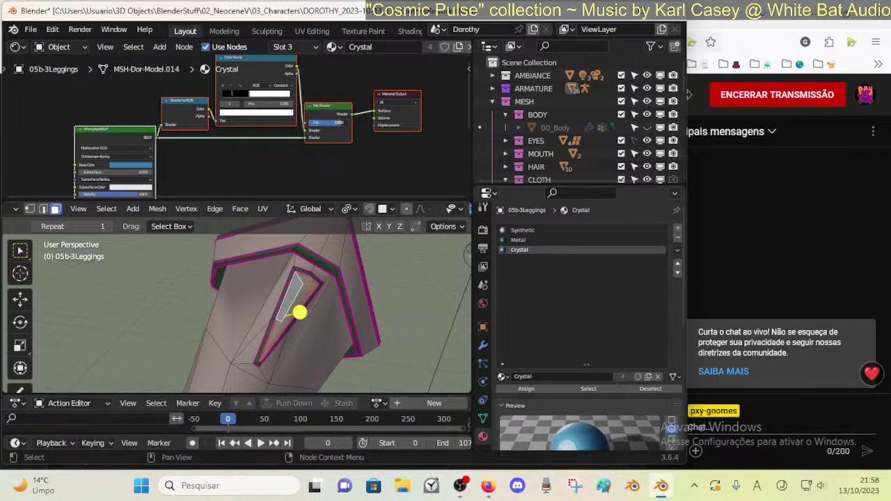
{"action": "scroll", "coordinate": [604, 329], "scroll_direction": "down", "scroll_amount": 8}
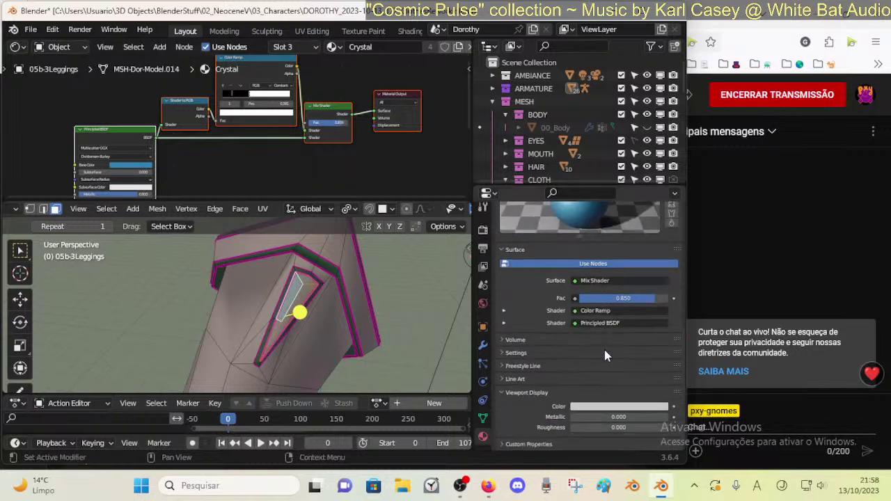
{"action": "key", "text": "ctrl+v"}
{"action": "left_click", "coordinate": [376, 286]}
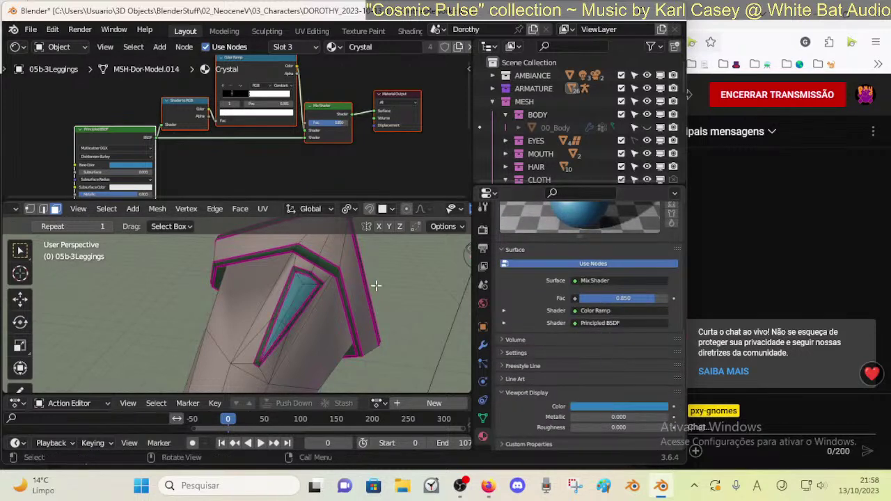
- Return the leggings to Object Mode and save the Blender file
{"action": "key", "text": "Tab"}
{"action": "scroll", "coordinate": [404, 273], "scroll_direction": "down", "scroll_amount": 3}
{"action": "middle_click_drag", "start_coordinate": [347, 289], "coordinate": [267, 301]}
{"action": "key", "text": "ctrl+s"}
{"action": "scroll", "coordinate": [253, 282], "scroll_direction": "down", "scroll_amount": 3}
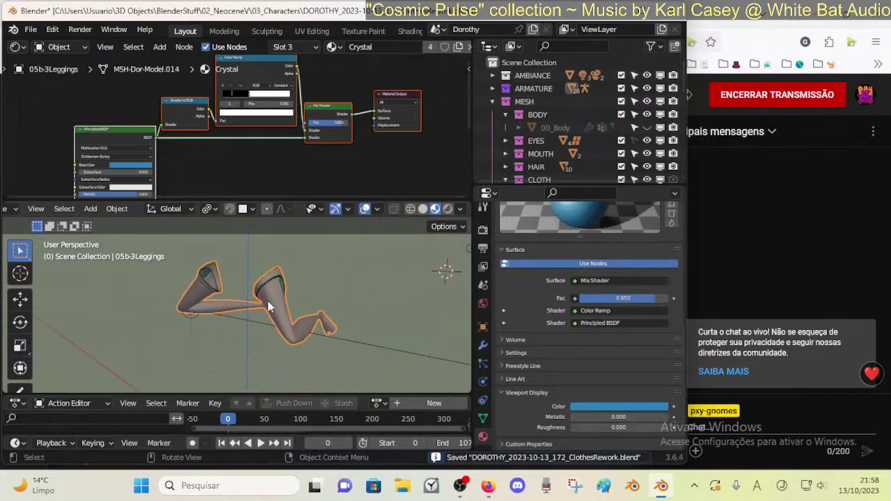
- Merge the shader editor and viewport areas into one large area and make it a 3D Viewport
{"action": "right_click", "coordinate": [344, 200]}
{"action": "left_click", "coordinate": [337, 227]}
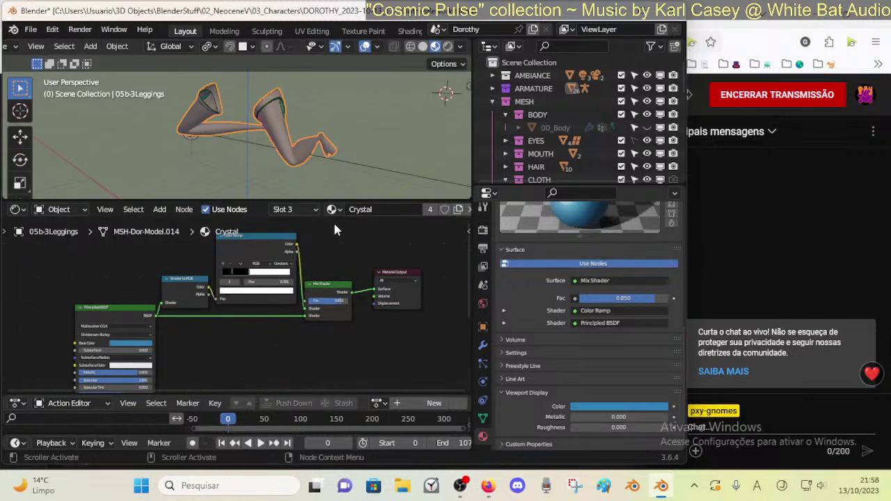
{"action": "right_click", "coordinate": [330, 198]}
{"action": "left_click", "coordinate": [327, 186]}
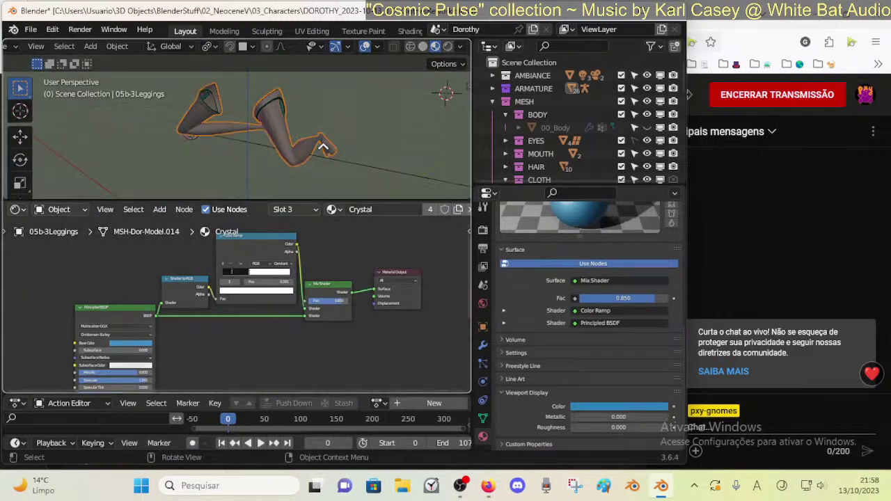
{"action": "left_click", "coordinate": [341, 258]}
{"action": "middle_click_drag", "start_coordinate": [341, 257], "coordinate": [319, 261]}
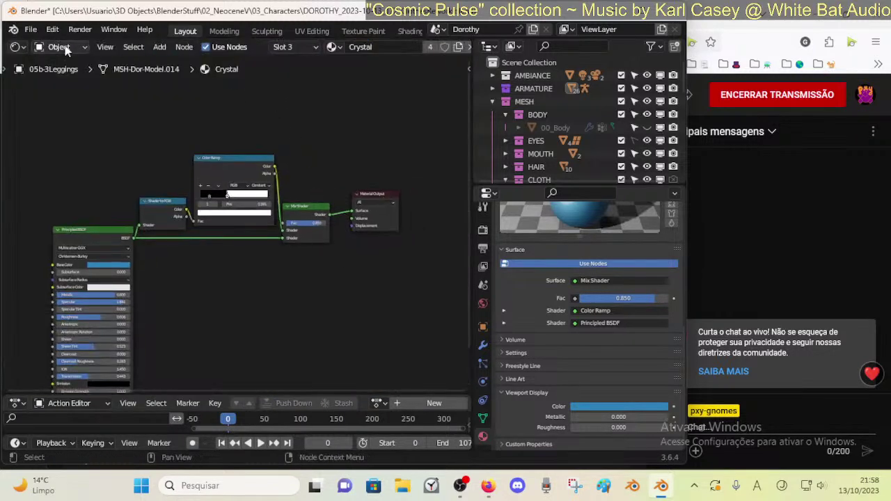
{"action": "key", "text": "shift+F5"}
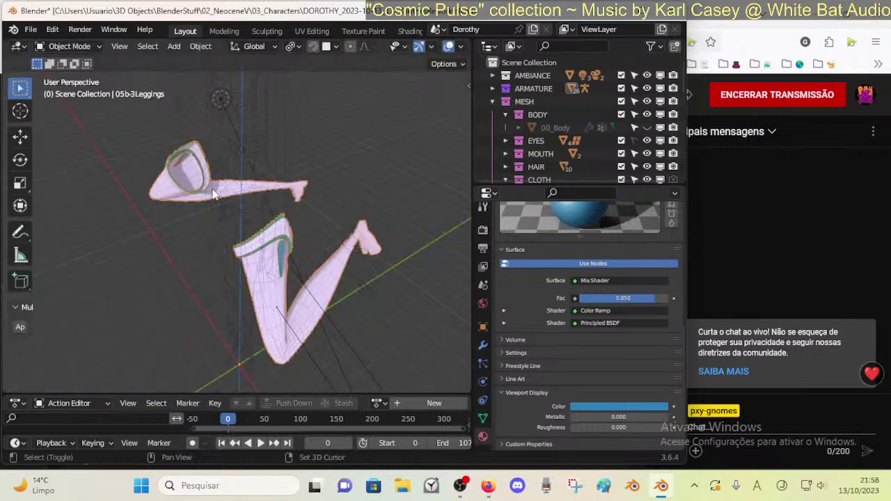
- Inspect the leggings from several angles in material preview, solid and rendered shading
{"action": "middle_click_drag", "start_coordinate": [418, 293], "coordinate": [333, 231]}
{"action": "scroll", "coordinate": [415, 52], "scroll_direction": "down", "scroll_amount": 3}
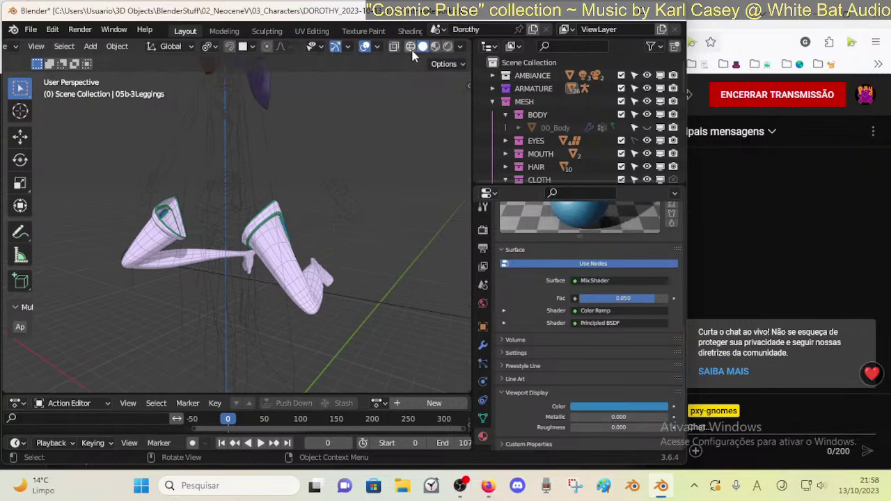
{"action": "left_click", "coordinate": [435, 46]}
{"action": "left_click", "coordinate": [423, 46]}
{"action": "middle_click_drag", "start_coordinate": [332, 146], "coordinate": [116, 171]}
{"action": "left_click", "coordinate": [448, 46]}
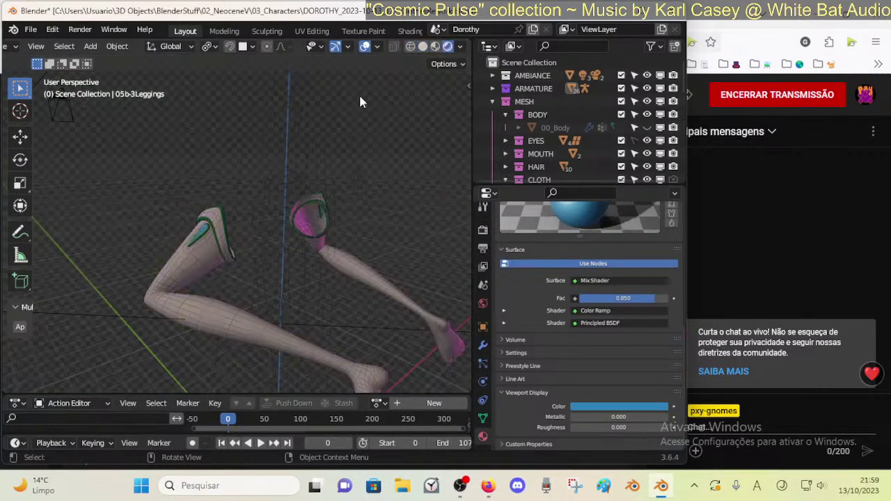
- Reposition the scene camera to frame the leggings, leave the camera view in solid shading, and save the file
{"action": "key", "text": "KP_0"}
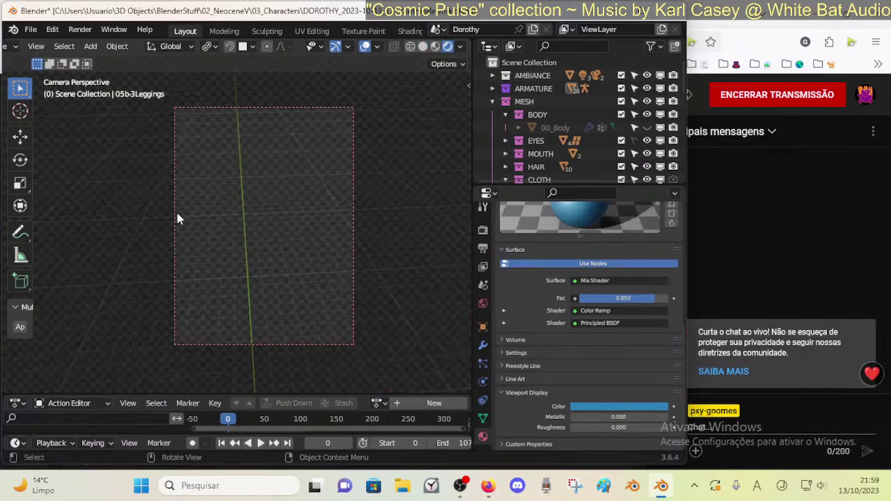
{"action": "middle_click_drag", "start_coordinate": [177, 217], "coordinate": [304, 245]}
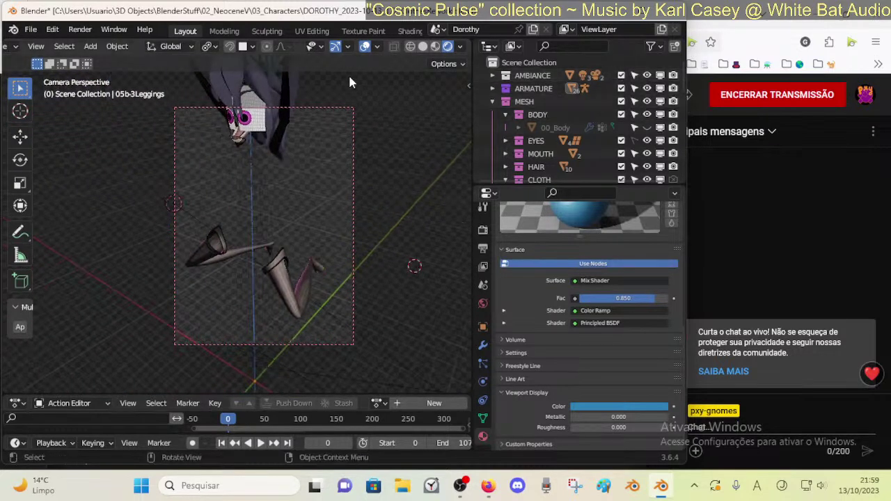
{"action": "left_click", "coordinate": [422, 47]}
{"action": "middle_click_drag", "start_coordinate": [350, 195], "coordinate": [302, 191]}
{"action": "middle_click_drag", "start_coordinate": [329, 264], "coordinate": [287, 259]}
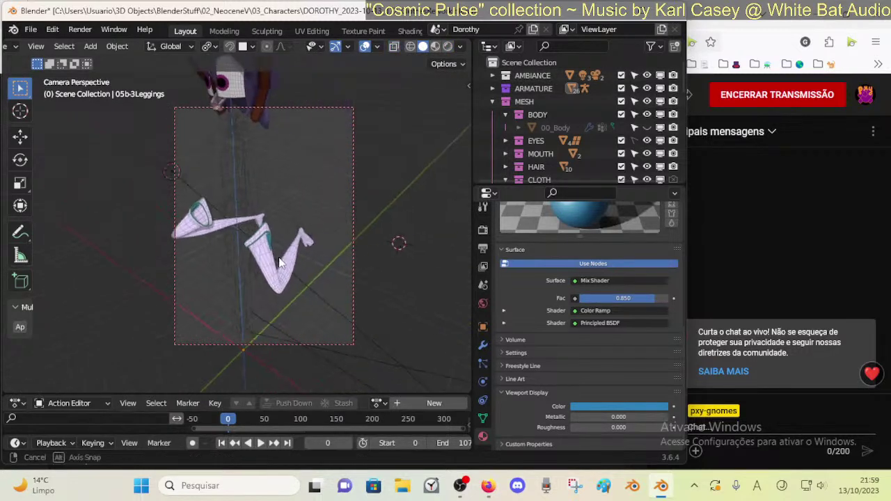
{"action": "left_click", "coordinate": [252, 253]}
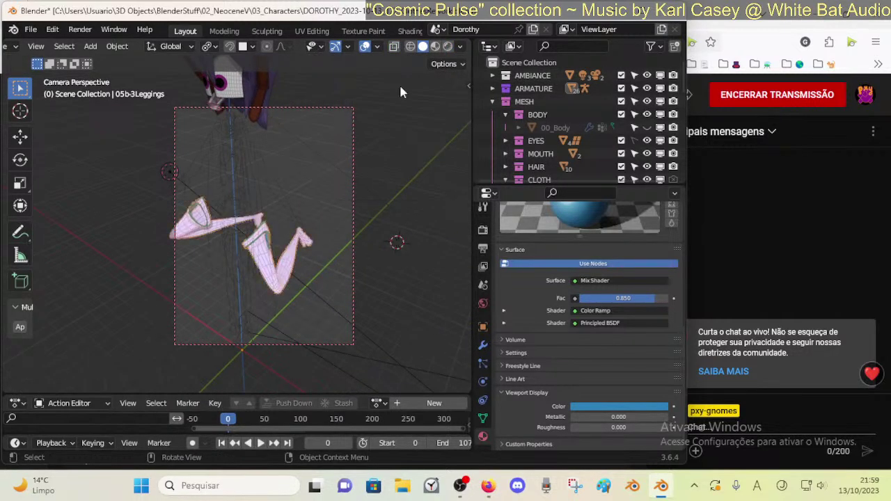
{"action": "middle_click_drag", "start_coordinate": [400, 92], "coordinate": [302, 296]}
{"action": "key", "text": "ctrl+s"}
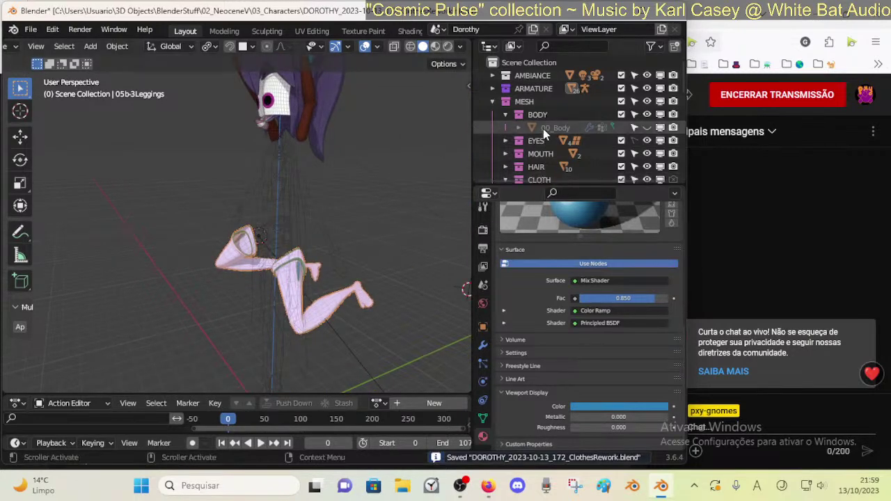
- Unhide the 00_Body mesh, display the character in material preview shading, and save the file
{"action": "left_click", "coordinate": [648, 128]}
{"action": "mouse_move", "coordinate": [268, 230]}
{"action": "middle_mouse_down"}
{"action": "mouse_move", "coordinate": [283, 220]}
{"action": "mouse_move", "coordinate": [311, 237]}
{"action": "mouse_move", "coordinate": [336, 278]}
{"action": "mouse_move", "coordinate": [233, 274]}
{"action": "mouse_move", "coordinate": [325, 309]}
{"action": "mouse_move", "coordinate": [137, 235]}
{"action": "mouse_move", "coordinate": [332, 243]}
{"action": "mouse_move", "coordinate": [191, 298]}
{"action": "mouse_move", "coordinate": [337, 286]}
{"action": "middle_mouse_up"}
{"action": "left_click", "coordinate": [435, 46]}
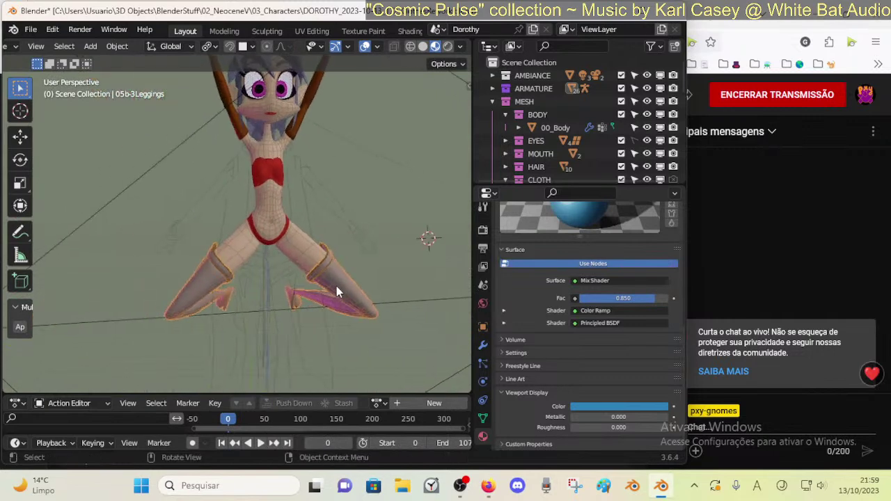
{"action": "key", "text": "ctrl+s"}
- Delete all vertex groups from the 05b-3Leggings mesh
{"action": "key", "text": "Tab"}
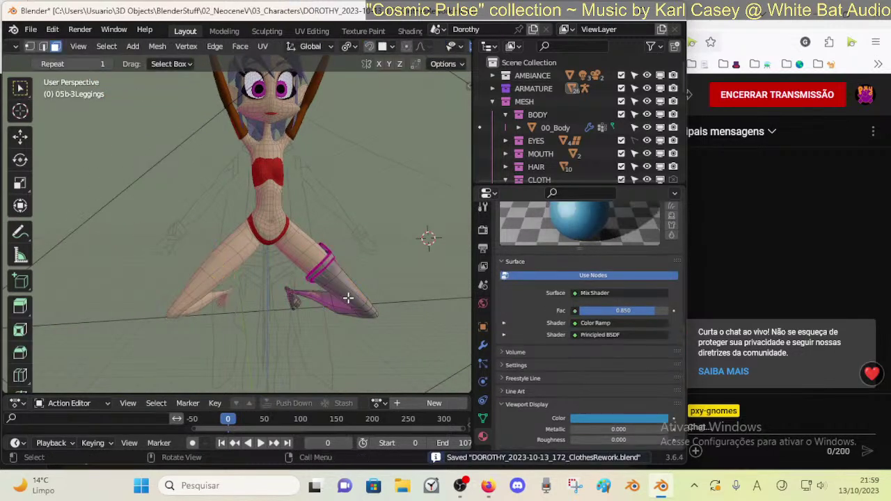
{"action": "left_click", "coordinate": [484, 418]}
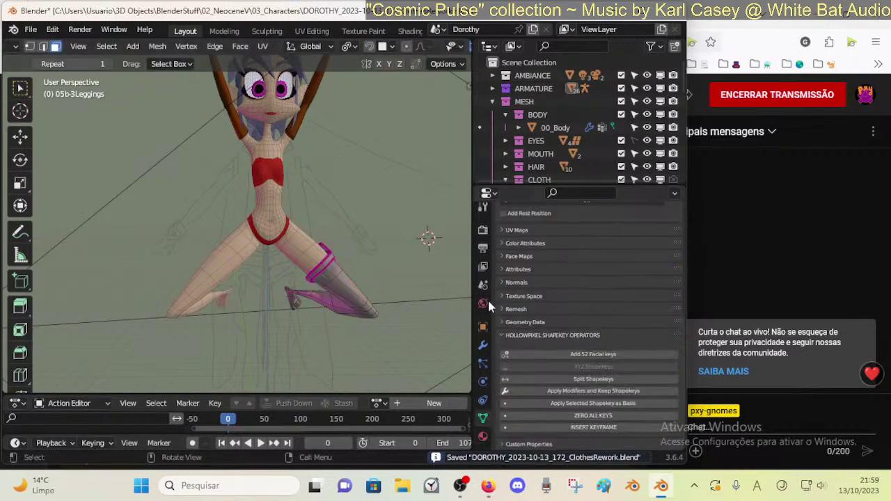
{"action": "scroll", "coordinate": [515, 320], "scroll_direction": "up", "scroll_amount": 5}
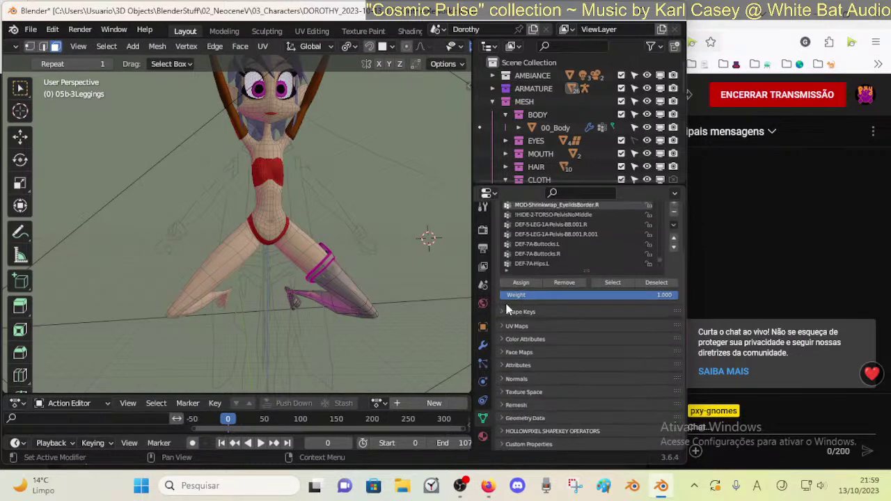
{"action": "scroll", "coordinate": [550, 327], "scroll_direction": "up", "scroll_amount": 2}
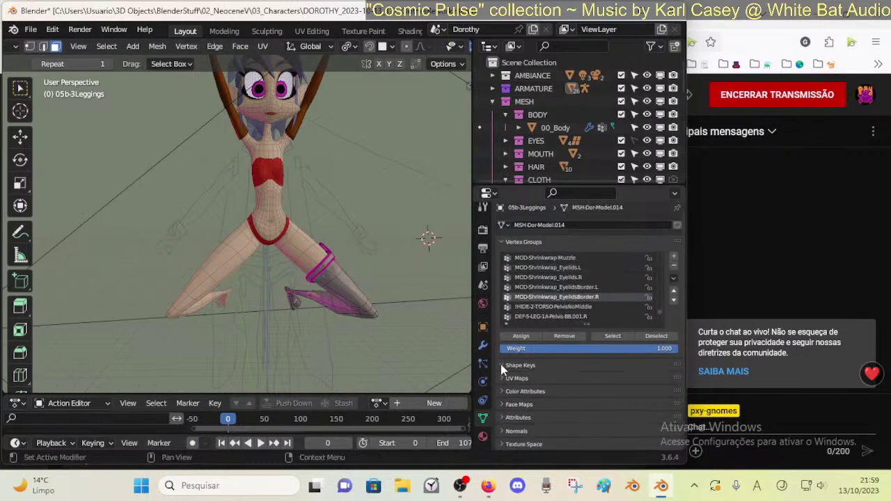
{"action": "left_click", "coordinate": [503, 365]}
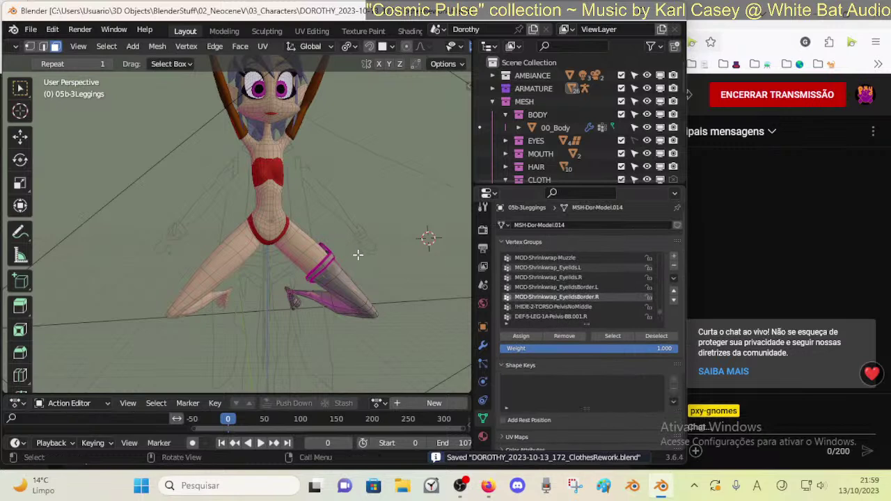
{"action": "middle_click_drag", "start_coordinate": [358, 255], "coordinate": [300, 251]}
{"action": "key", "text": "a"}
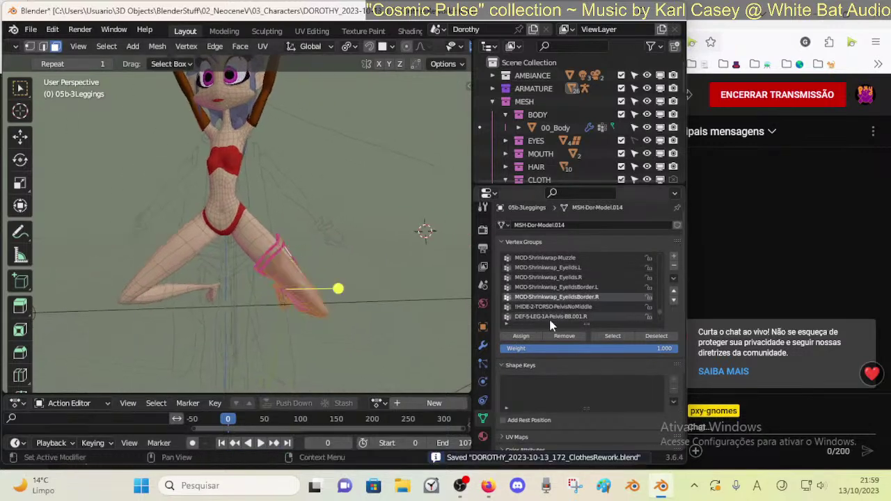
{"action": "left_click", "coordinate": [674, 276]}
{"action": "mouse_move", "coordinate": [667, 291]}
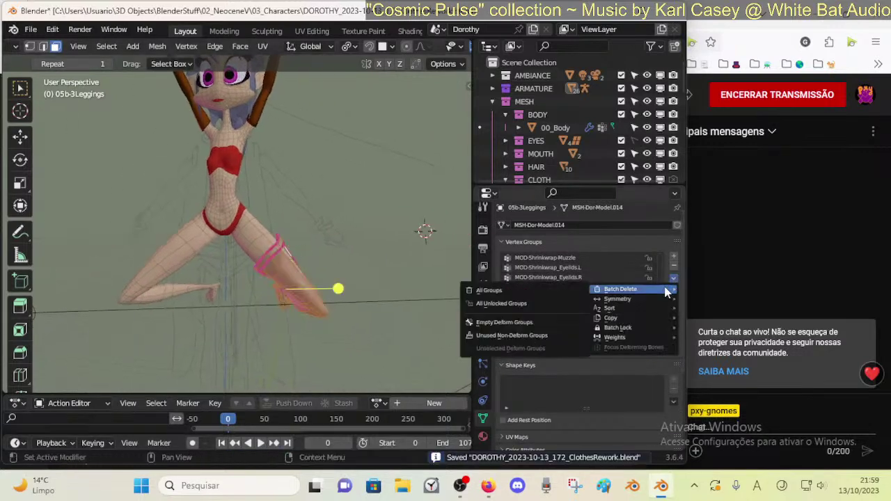
{"action": "left_click", "coordinate": [561, 287]}
- Select the body as weight source with the leggings as active object, and enter Weight Paint mode
{"action": "key", "text": "ctrl+Tab"}
{"action": "left_click", "coordinate": [240, 274]}
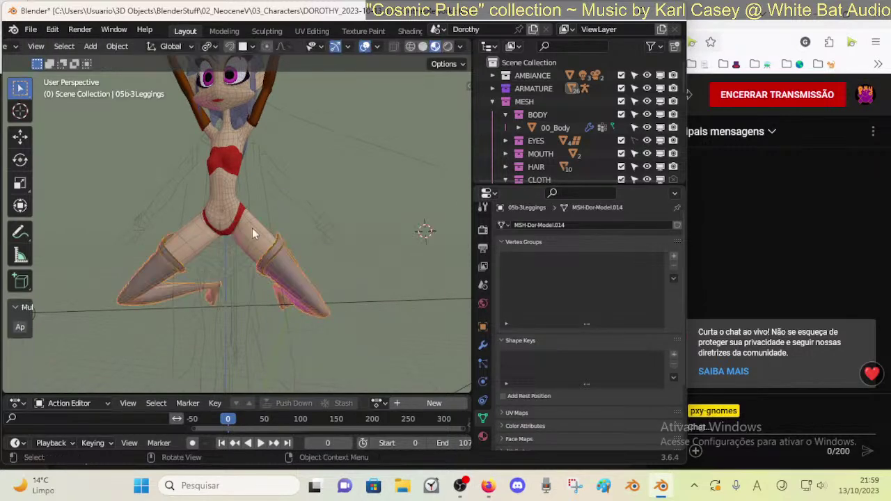
{"action": "left_click", "coordinate": [253, 228]}
{"action": "left_click", "coordinate": [287, 263]}
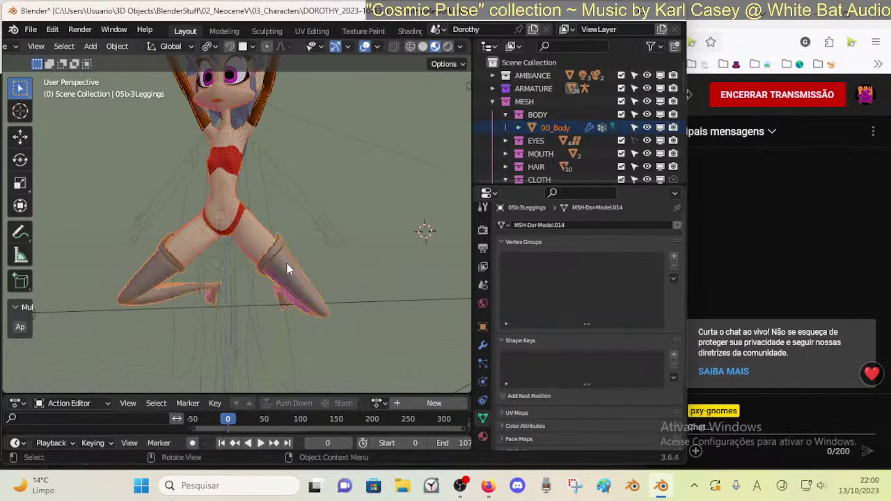
{"action": "key", "text": "ctrl+Tab"}
{"action": "left_click", "coordinate": [289, 198]}
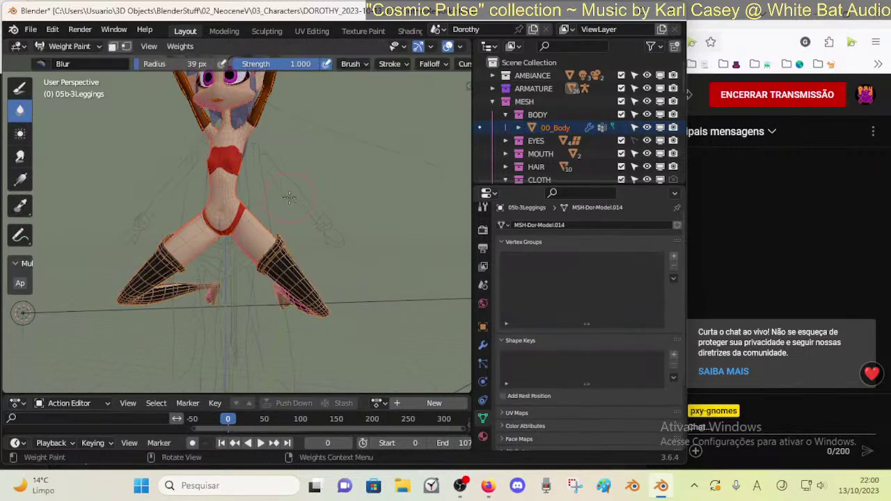
- Transfer the body's vertex group weights onto the 05b-3Leggings mesh using Nearest Face Interpolated vertex mapping
{"action": "left_click", "coordinate": [180, 49]}
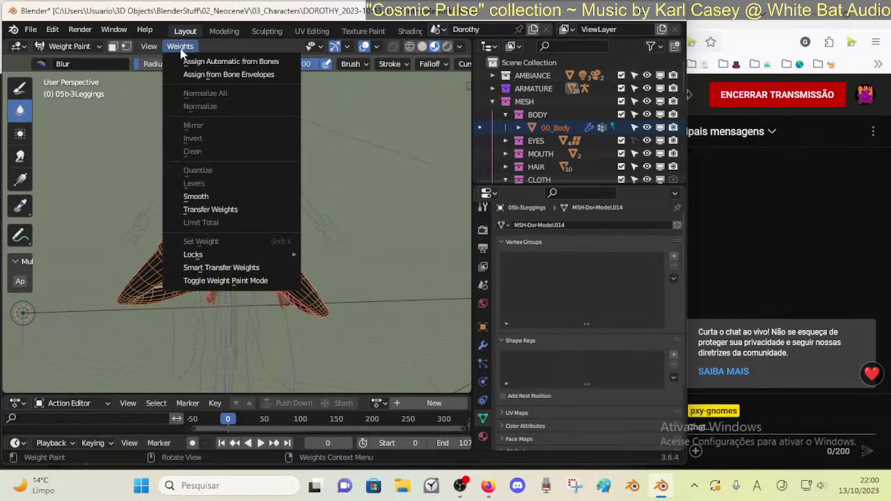
{"action": "left_click", "coordinate": [201, 210]}
{"action": "left_click", "coordinate": [68, 381]}
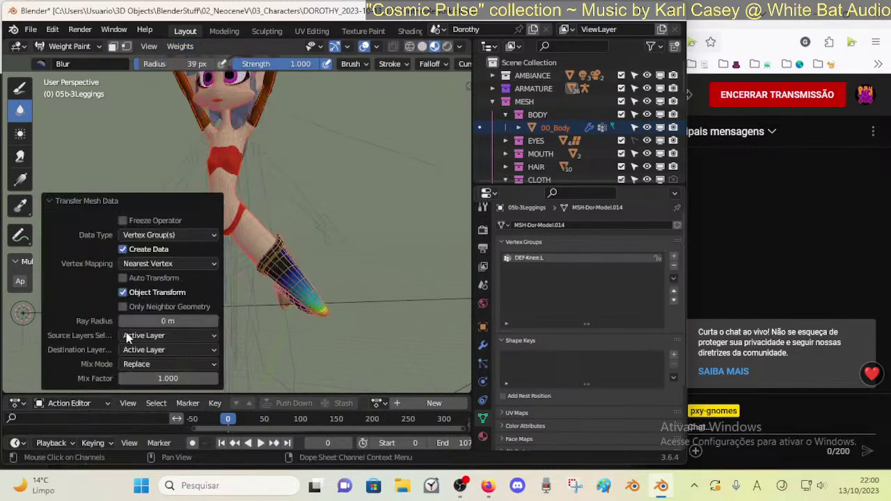
{"action": "left_click", "coordinate": [139, 236]}
{"action": "left_click", "coordinate": [150, 235]}
{"action": "left_click", "coordinate": [146, 266]}
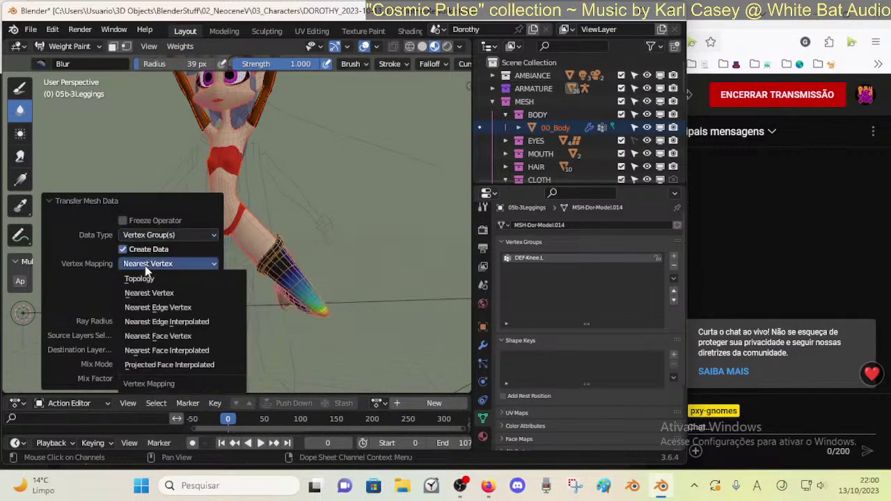
{"action": "left_click", "coordinate": [156, 352]}
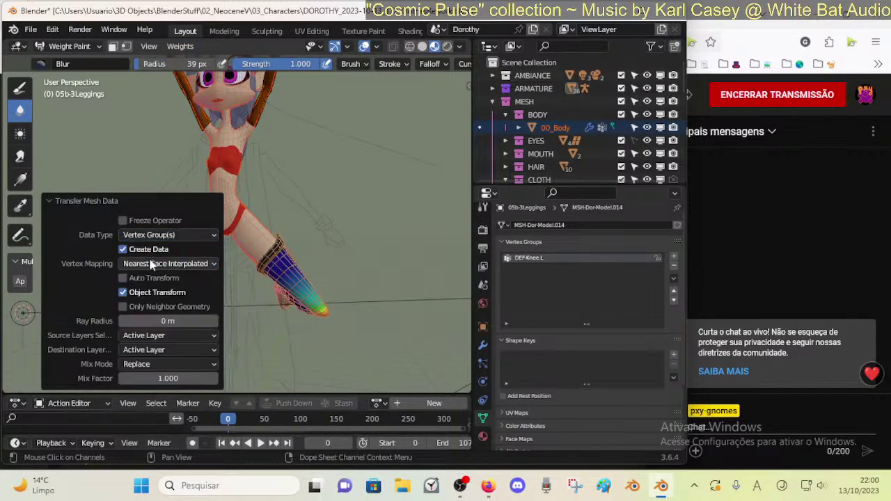
- Set the weight transfer's source layers to By Name and destination to All Layers, return to Object Mode, and save the file
{"action": "left_click", "coordinate": [151, 341]}
{"action": "left_click", "coordinate": [152, 365]}
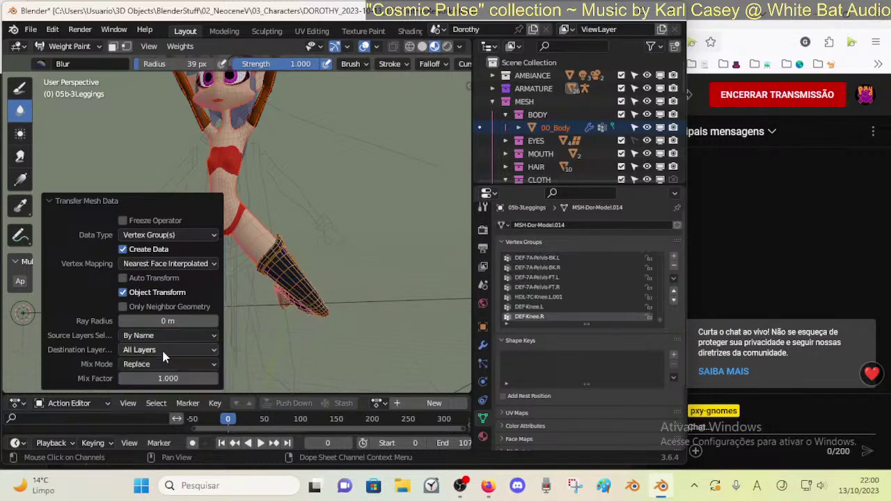
{"action": "left_click", "coordinate": [149, 353]}
{"action": "left_click", "coordinate": [148, 350]}
{"action": "key", "text": "ctrl+Tab"}
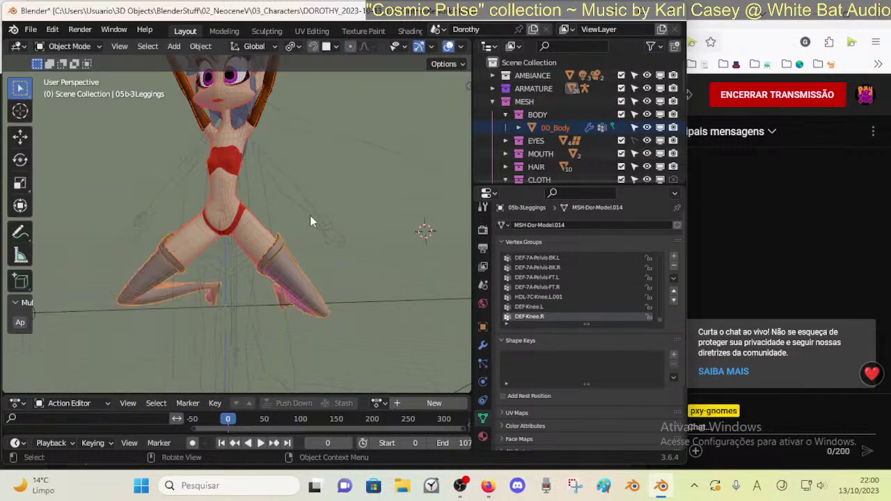
{"action": "mouse_move", "coordinate": [292, 230]}
{"action": "middle_mouse_down"}
{"action": "mouse_move", "coordinate": [243, 247]}
{"action": "mouse_move", "coordinate": [154, 256]}
{"action": "mouse_move", "coordinate": [171, 278]}
{"action": "mouse_move", "coordinate": [302, 262]}
{"action": "mouse_move", "coordinate": [290, 311]}
{"action": "middle_mouse_up"}
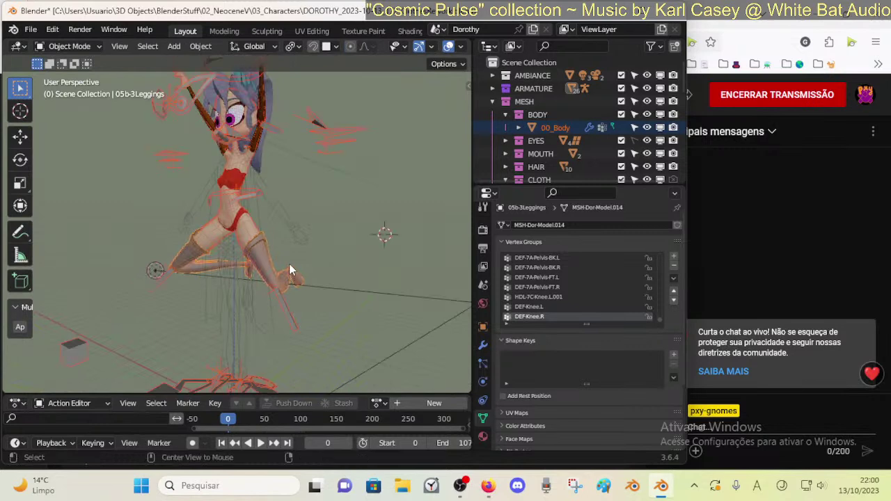
{"action": "middle_click_drag", "start_coordinate": [275, 352], "coordinate": [260, 356]}
{"action": "key", "text": "ctrl+s"}
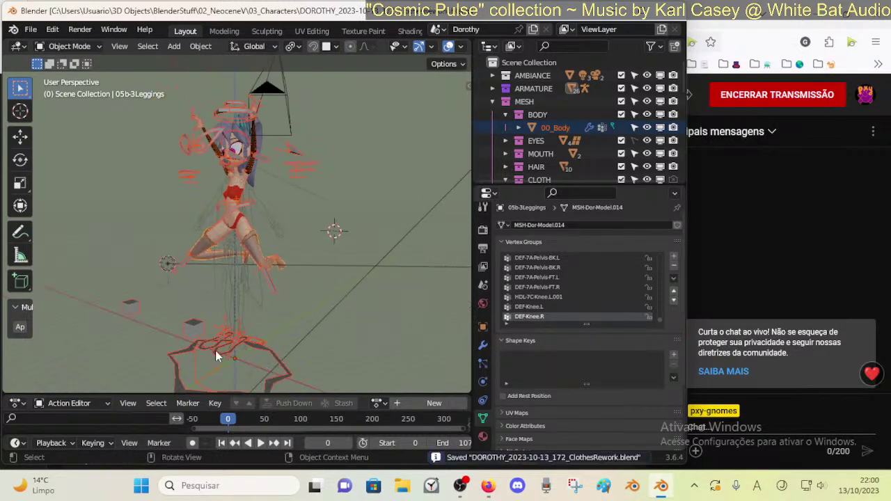
- Enter Pose Mode on the ARM-Dorothy armature and switch it from Rest Position to Pose Position
{"action": "left_click", "coordinate": [216, 352]}
{"action": "key", "text": "ctrl+Tab"}
{"action": "key", "text": "g"}
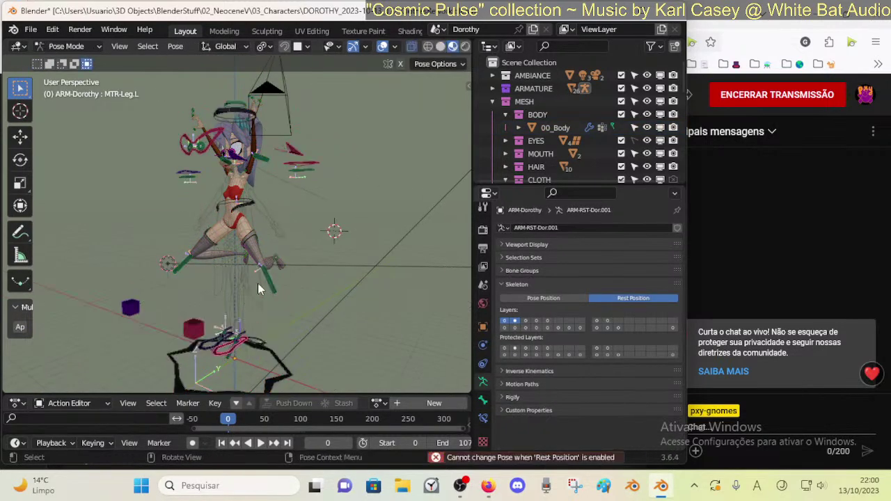
{"action": "key", "text": "ctrl+alt+shift+r"}
{"action": "left_click", "coordinate": [246, 253]}
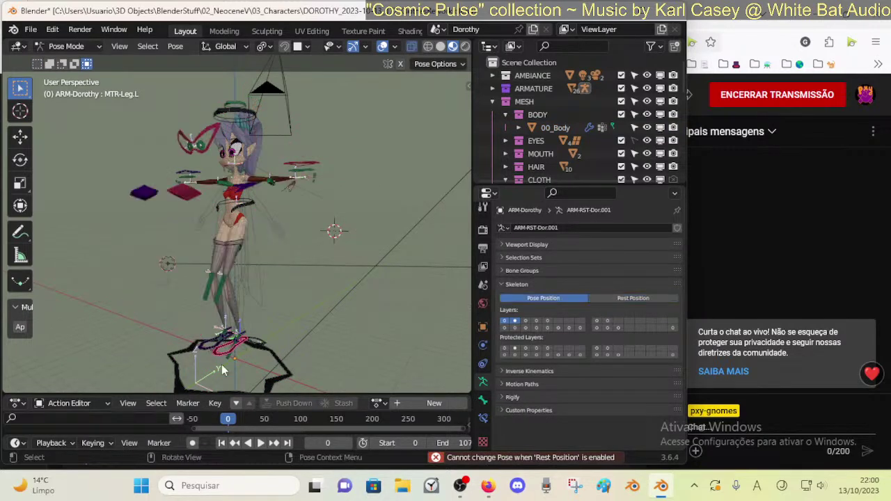
- Raise the left leg control MTR-Leg.L by about 5.5 m so the knee bends in front of the body
{"action": "middle_click_drag", "start_coordinate": [218, 357], "coordinate": [85, 304]}
{"action": "key", "text": "g"}
{"action": "left_click", "coordinate": [256, 268]}
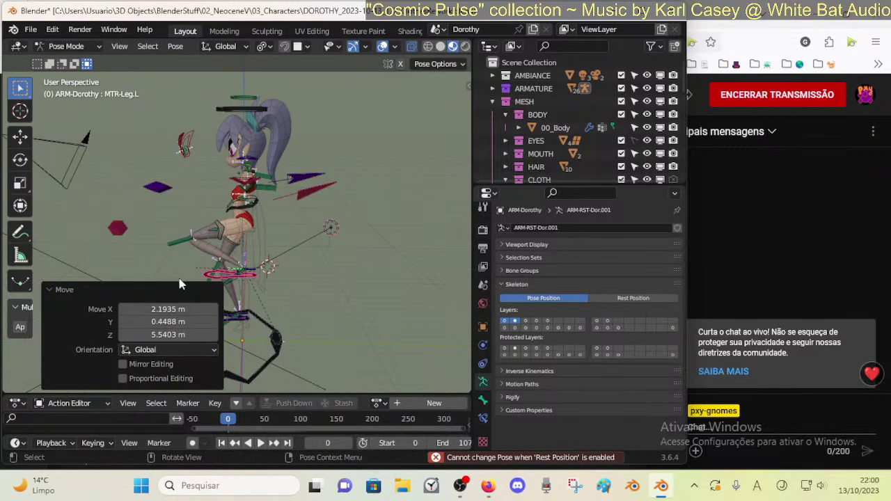
{"action": "left_click", "coordinate": [66, 290]}
{"action": "middle_click_drag", "start_coordinate": [213, 278], "coordinate": [328, 278]}
- Swing the left leg control behind the body and rotate it about the global X axis
{"action": "key", "text": "g"}
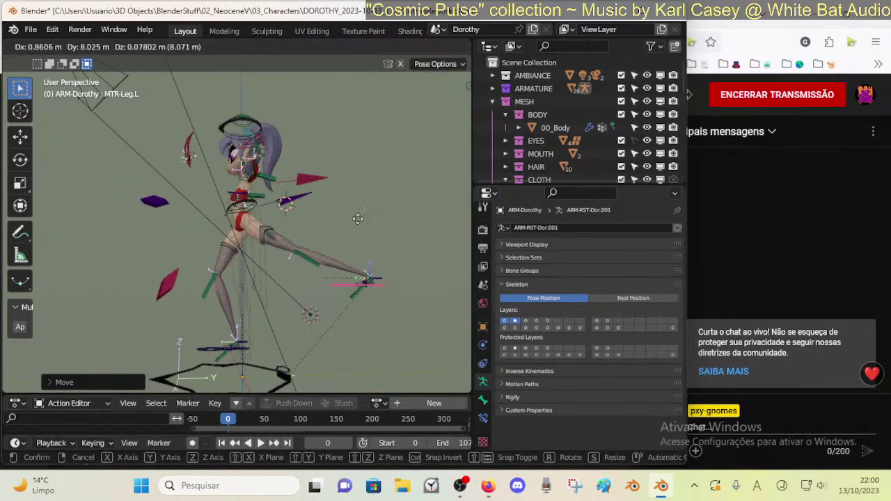
{"action": "key", "text": "r"}
{"action": "key", "text": "x"}
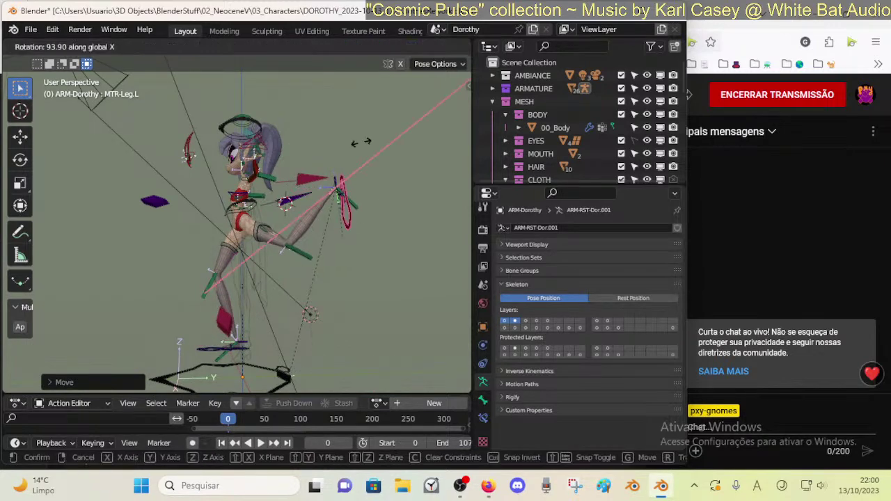
{"action": "left_click", "coordinate": [363, 211]}
{"action": "key", "text": "g"}
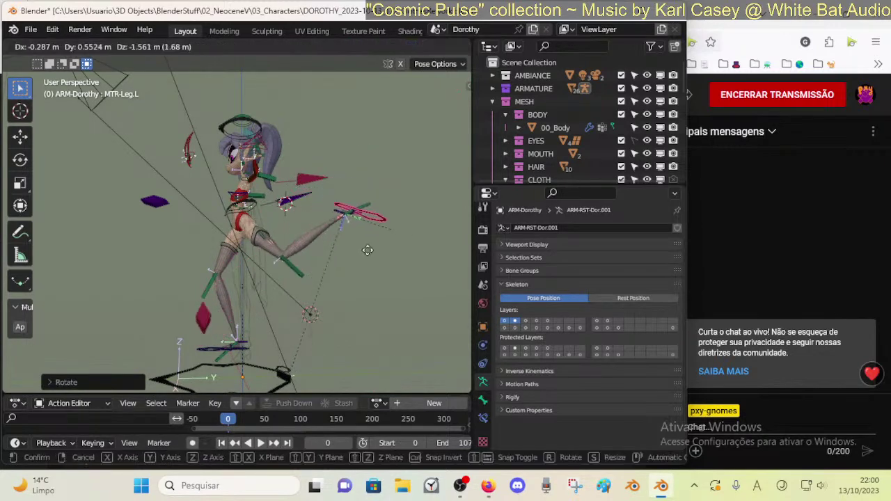
{"action": "left_click", "coordinate": [366, 249]}
- Lower the left leg control behind the body and adjust its rotation about the global X axis
{"action": "middle_click_drag", "start_coordinate": [331, 207], "coordinate": [401, 264]}
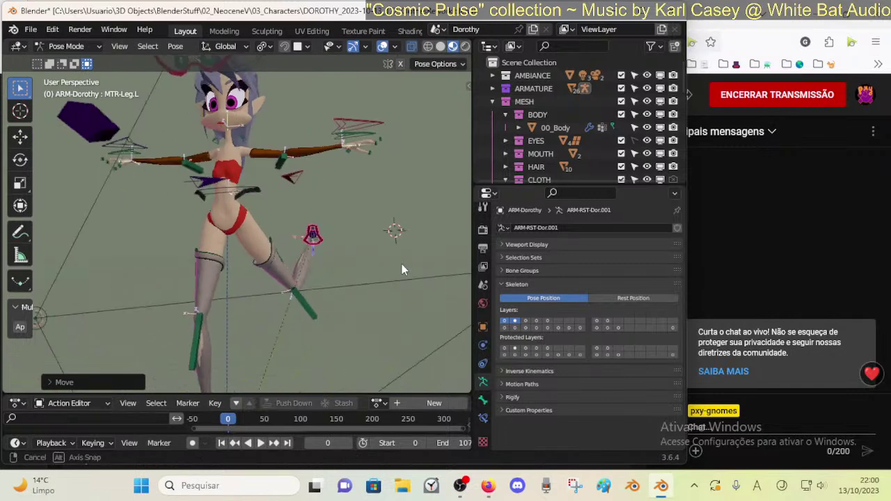
{"action": "key", "text": "g"}
{"action": "middle_click_drag", "start_coordinate": [407, 310], "coordinate": [296, 257]}
{"action": "left_click", "coordinate": [204, 253]}
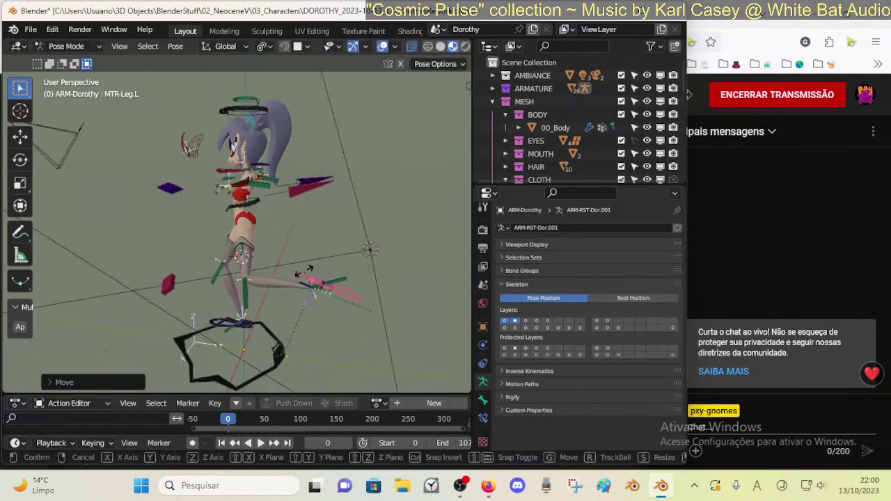
{"action": "key", "text": "r"}
{"action": "key", "text": "x"}
{"action": "left_click", "coordinate": [302, 208]}
{"action": "key", "text": "r"}
{"action": "key", "text": "x"}
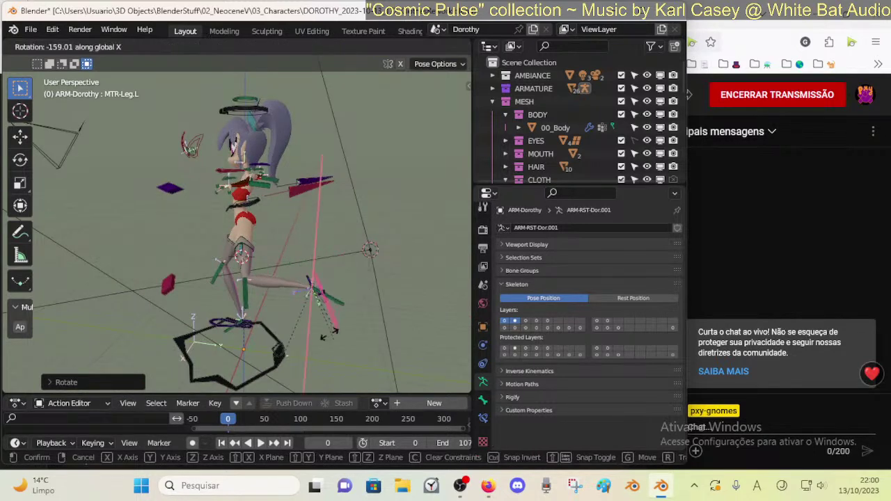
{"action": "left_click", "coordinate": [302, 327]}
- Reposition the left leg control behind the body and rotate it about global X to angle the foot with the shin
{"action": "middle_click_drag", "start_coordinate": [302, 328], "coordinate": [244, 293]}
{"action": "scroll", "coordinate": [178, 287], "scroll_direction": "up", "scroll_amount": 3}
{"action": "key", "text": "g"}
{"action": "left_click", "coordinate": [162, 266]}
{"action": "middle_click_drag", "start_coordinate": [244, 293], "coordinate": [332, 240], "text": "shift"}
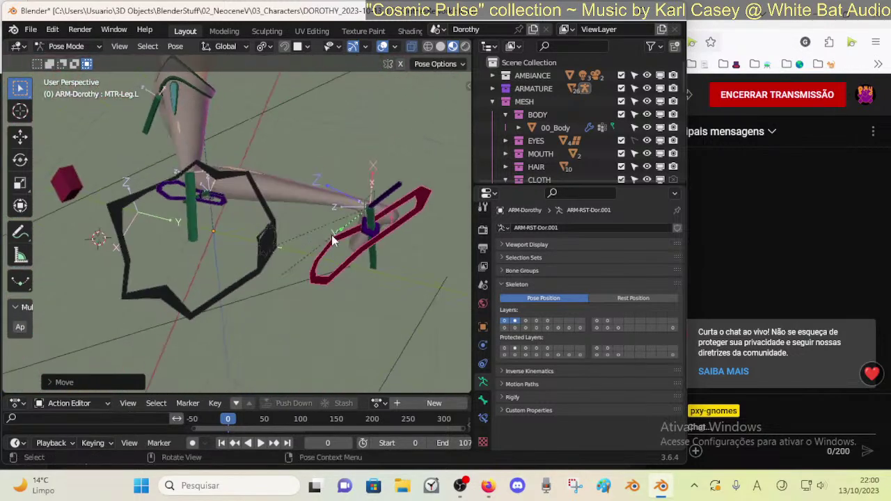
{"action": "key", "text": "r"}
{"action": "key", "text": "x"}
{"action": "left_click", "coordinate": [394, 218]}
{"action": "key", "text": "r"}
{"action": "key", "text": "x"}
{"action": "left_click", "coordinate": [399, 249]}
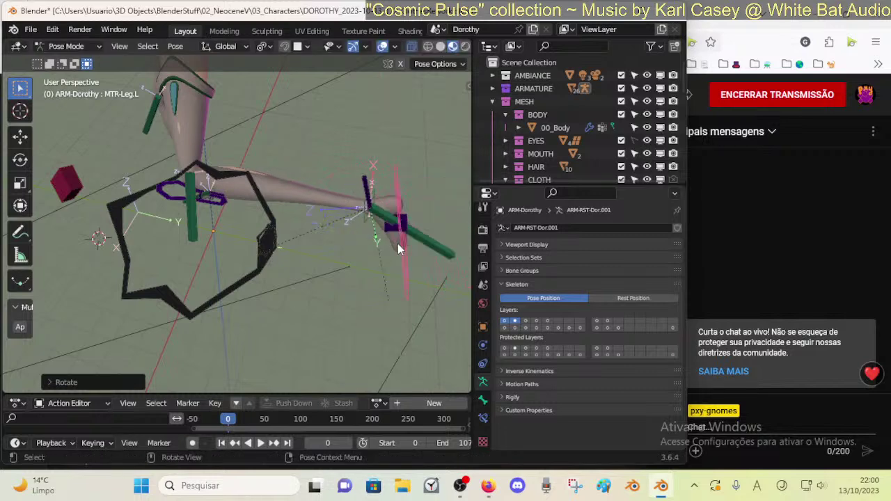
- Move the left leg control freely to test how the leggings bend at the knee
{"action": "middle_click_drag", "start_coordinate": [398, 245], "coordinate": [374, 246]}
{"action": "key", "text": "g"}
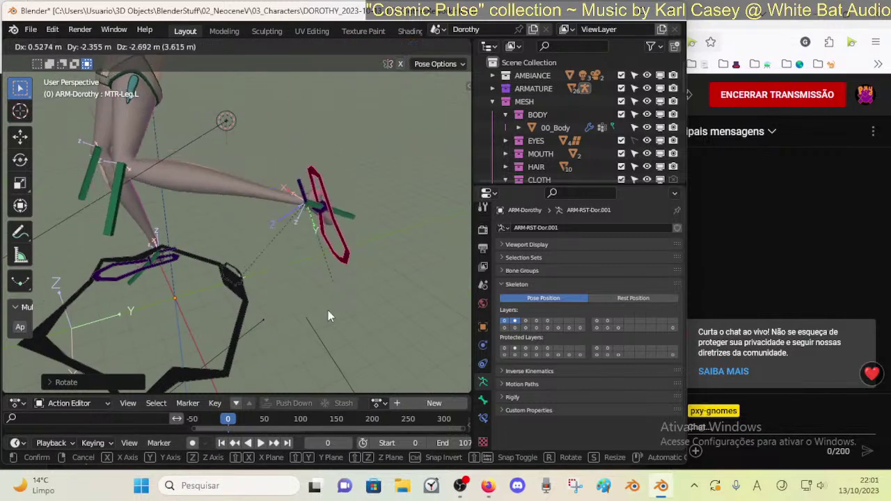
{"action": "left_click", "coordinate": [332, 318]}
{"action": "key", "text": "g"}
{"action": "left_click", "coordinate": [353, 273]}
- Leave Pose Mode and examine the posed leggings mesh from behind, including in Edit Mode
{"action": "key", "text": "ctrl+Tab"}
{"action": "left_click", "coordinate": [275, 199]}
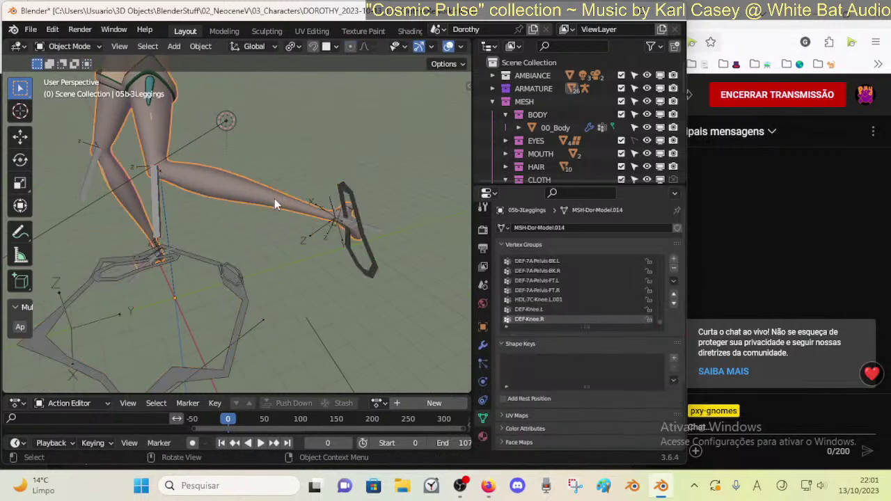
{"action": "key", "text": "Tab"}
{"action": "middle_click_drag", "start_coordinate": [275, 200], "coordinate": [205, 199]}
{"action": "key", "text": "Tab"}
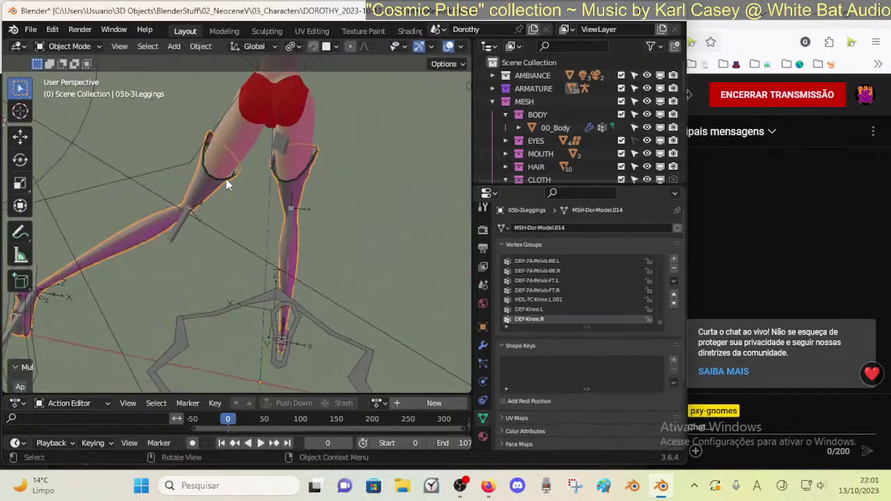
- Return the left leg control to its default standing position, leave Pose Mode, and reselect the leggings mesh
{"action": "left_click", "coordinate": [284, 136]}
{"action": "key", "text": "ctrl+Tab"}
{"action": "middle_click_drag", "start_coordinate": [284, 137], "coordinate": [286, 246]}
{"action": "key", "text": "ctrl+Tab"}
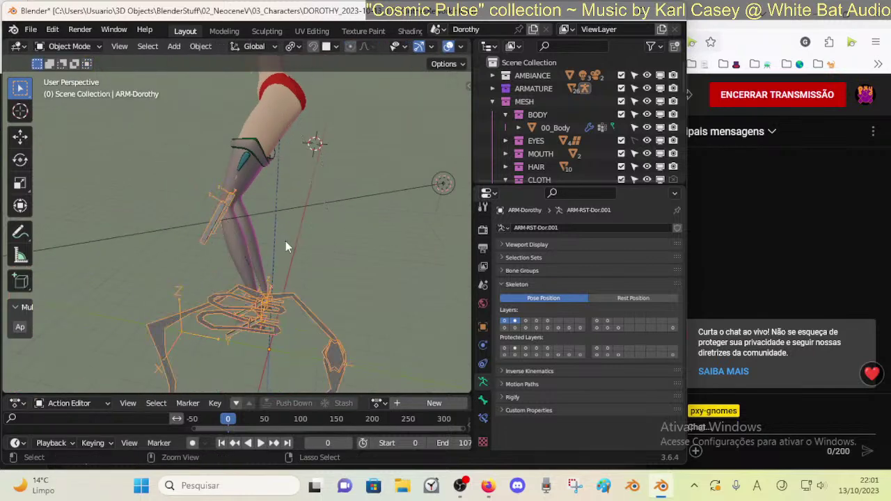
{"action": "left_click", "coordinate": [238, 255]}
{"action": "key", "text": "Tab"}
{"action": "key", "text": "Tab"}
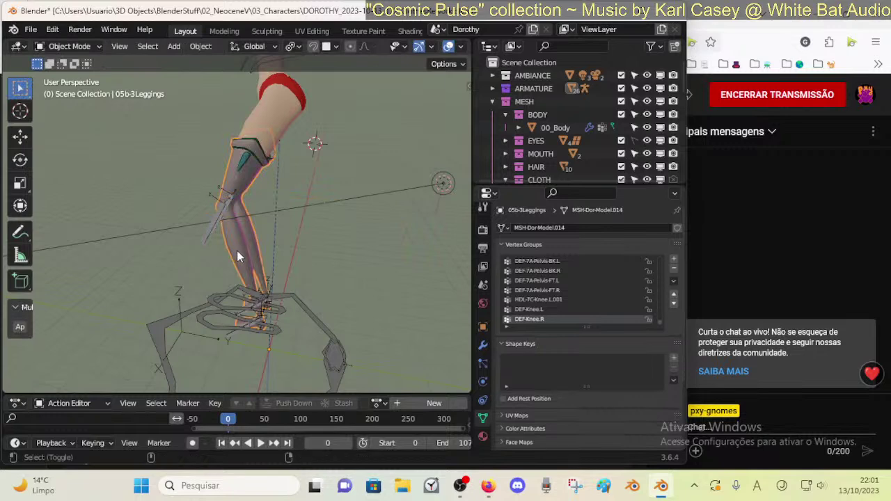
- Set the armature to Rest Position and open the leggings mesh in Edit Mode with all vertices deselected
{"action": "left_click", "coordinate": [222, 208]}
{"action": "key", "text": "q"}
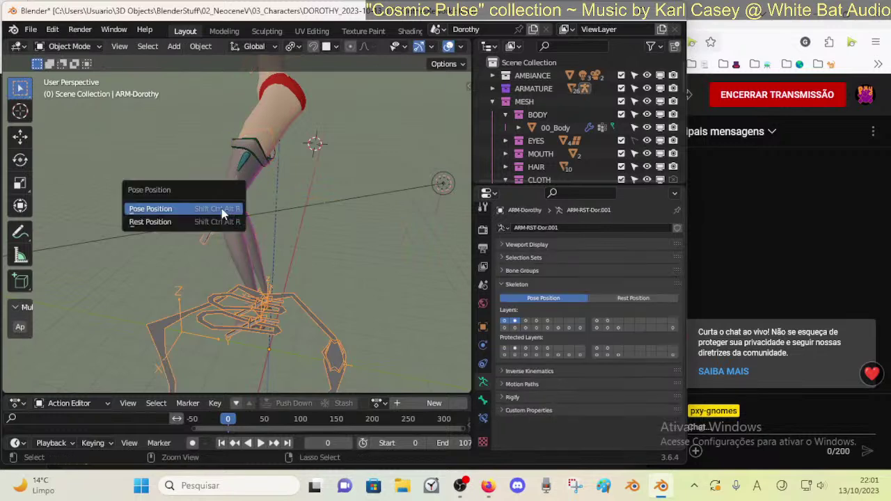
{"action": "left_click", "coordinate": [212, 223]}
{"action": "left_click", "coordinate": [278, 218]}
{"action": "key", "text": "Tab"}
{"action": "middle_click_drag", "start_coordinate": [300, 224], "coordinate": [231, 274]}
{"action": "scroll", "coordinate": [278, 262], "scroll_direction": "up", "scroll_amount": 3}
{"action": "middle_click_drag", "start_coordinate": [330, 208], "coordinate": [299, 222]}
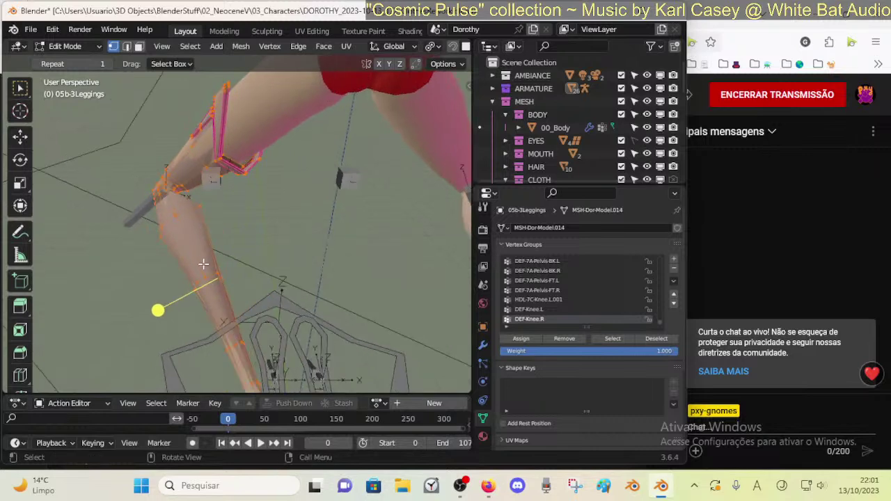
{"action": "key", "text": "alt+a"}
{"action": "key", "text": "a"}
{"action": "key", "text": "alt+a"}
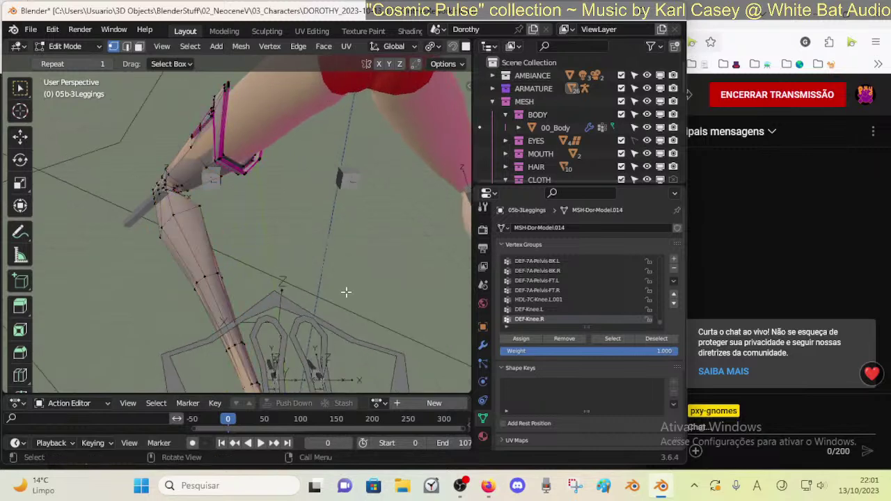
- Set the thickness of the leggings' Solid modifier to 0.04 m and return to Object Mode
{"action": "left_click", "coordinate": [482, 345]}
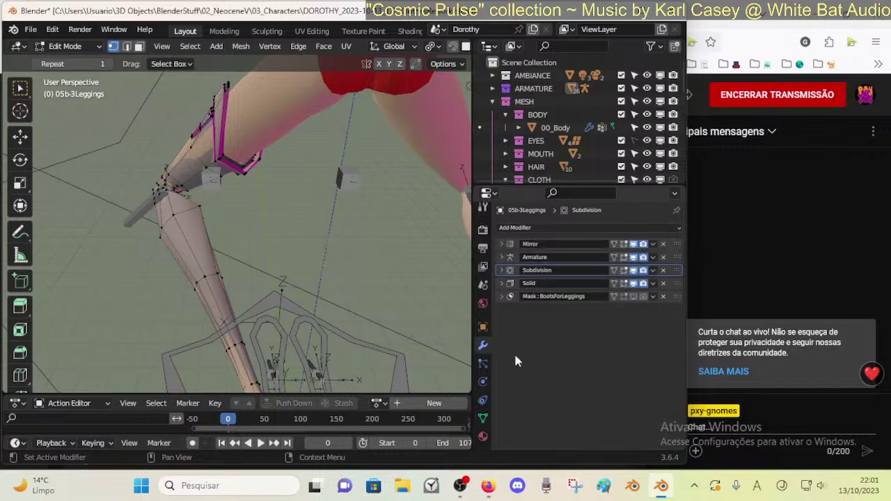
{"action": "left_click", "coordinate": [502, 284]}
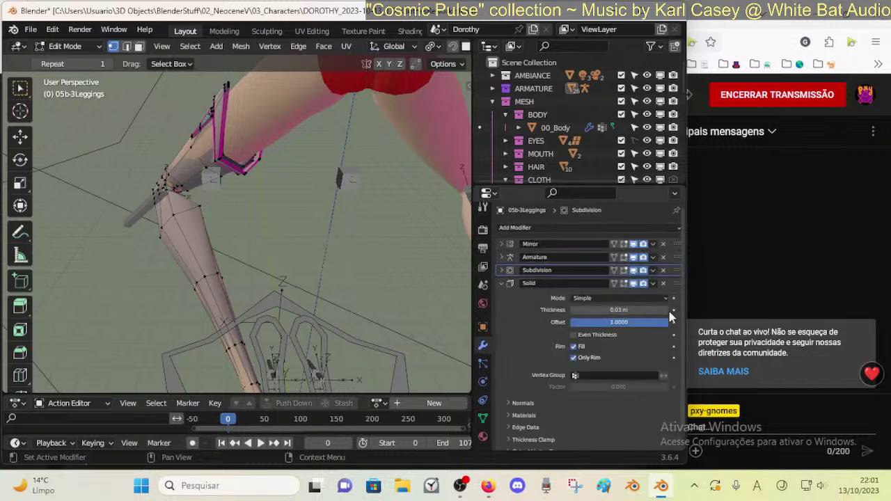
{"action": "scroll", "coordinate": [257, 281], "scroll_direction": "down", "scroll_amount": 4}
{"action": "key", "text": "ctrl+Tab"}
{"action": "left_click", "coordinate": [161, 282]}
{"action": "mouse_move", "coordinate": [164, 283]}
{"action": "middle_mouse_down"}
{"action": "mouse_move", "coordinate": [233, 285]}
{"action": "mouse_move", "coordinate": [326, 267]}
{"action": "mouse_move", "coordinate": [314, 260]}
{"action": "middle_mouse_up"}
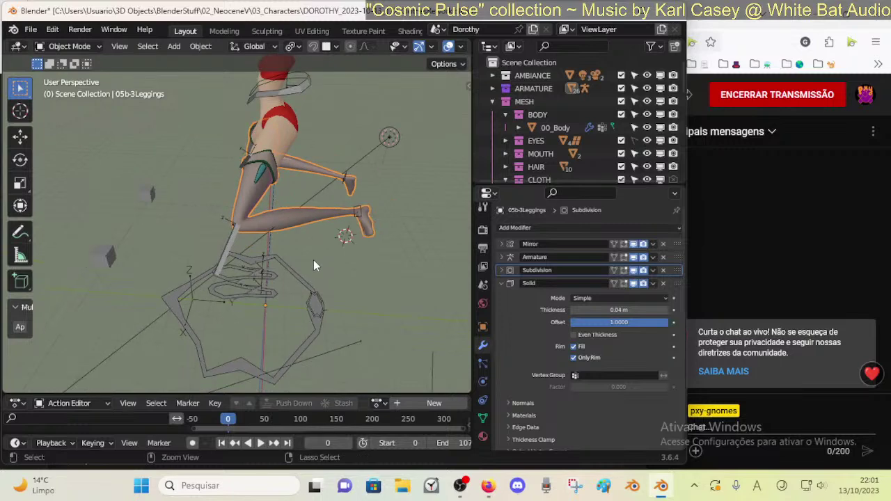
- Select the ARM-Dorothy armature and switch it back to Pose Position
{"action": "left_click", "coordinate": [229, 249]}
{"action": "key", "text": "ctrl+alt+shift+r"}
{"action": "left_click", "coordinate": [229, 249]}
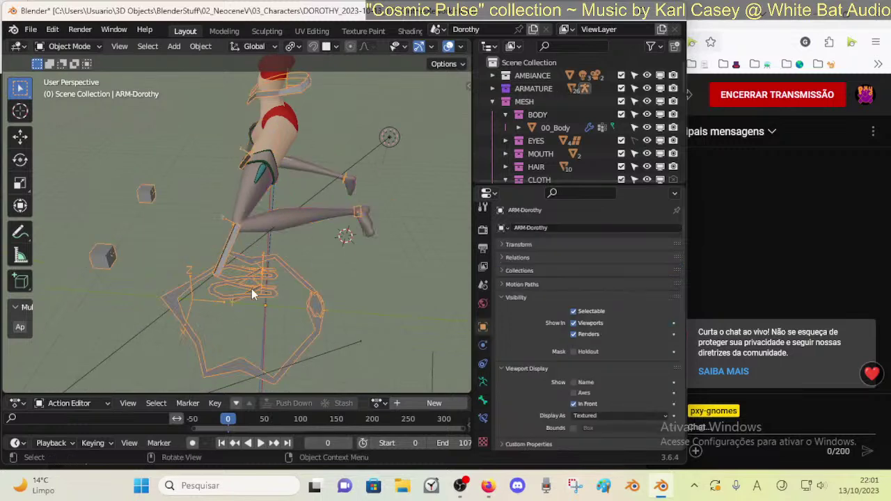
{"action": "key", "text": "ctrl+alt+shift+r"}
{"action": "left_click", "coordinate": [223, 254]}
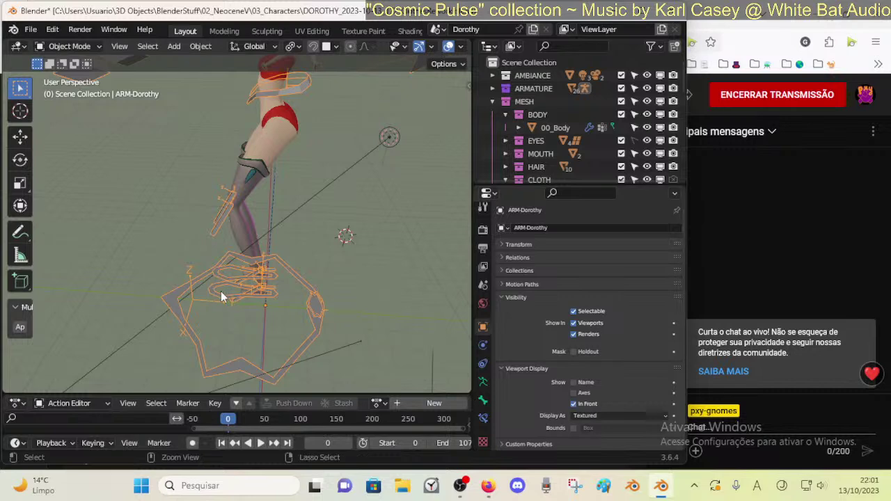
- Enter Pose Mode and move the left leg control MTR-Leg.L up and behind the body
{"action": "key", "text": "ctrl+Tab"}
{"action": "left_click", "coordinate": [224, 300]}
{"action": "middle_click_drag", "start_coordinate": [226, 299], "coordinate": [268, 298]}
{"action": "key", "text": "g"}
{"action": "left_click", "coordinate": [369, 232]}
{"action": "middle_click_drag", "start_coordinate": [369, 233], "coordinate": [346, 232]}
- Rotate the left leg control about the global X axis and raise it further behind the body
{"action": "key", "text": "r"}
{"action": "key", "text": "x"}
{"action": "left_click", "coordinate": [393, 283]}
{"action": "key", "text": "r"}
{"action": "key", "text": "g"}
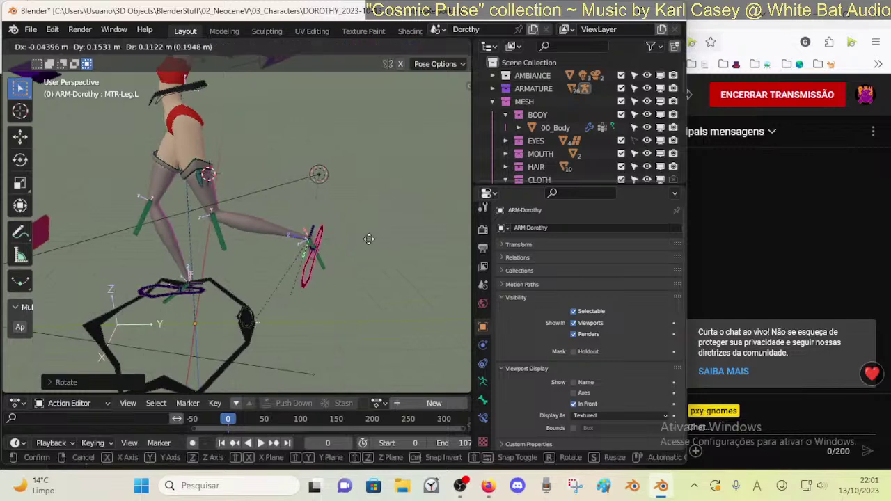
{"action": "left_click", "coordinate": [335, 172]}
- Move the left leg control MTR-Leg.L up and behind the body, checking the bent knee from different sides
{"action": "middle_click_drag", "start_coordinate": [335, 174], "coordinate": [156, 155]}
{"action": "key", "text": "g"}
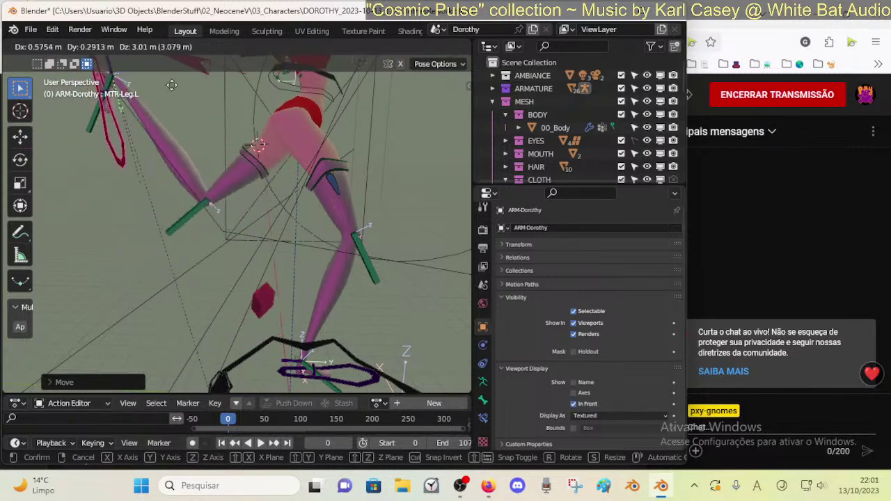
{"action": "left_click", "coordinate": [174, 121]}
{"action": "middle_click_drag", "start_coordinate": [200, 183], "coordinate": [312, 205]}
{"action": "key", "text": "g"}
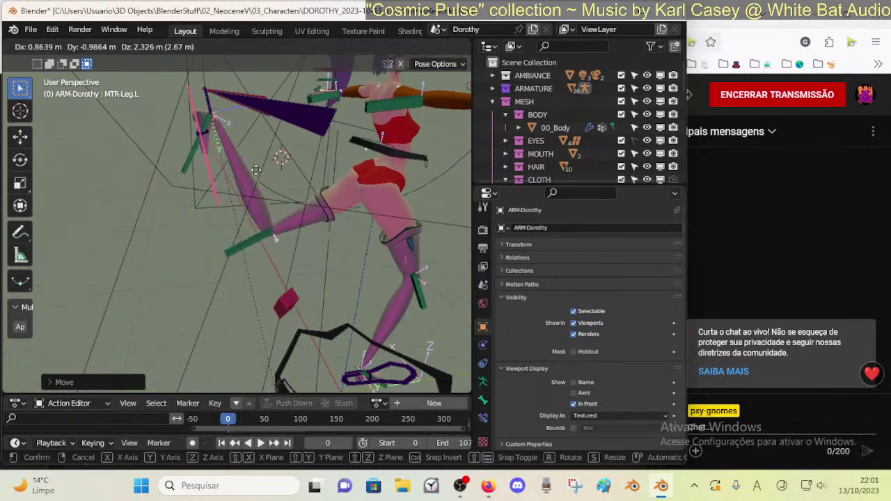
{"action": "left_click", "coordinate": [317, 150]}
- Switch the viewport to Solid shading, rotate the left leg control and raise it higher behind the body
{"action": "left_click", "coordinate": [440, 47]}
{"action": "key", "text": "g"}
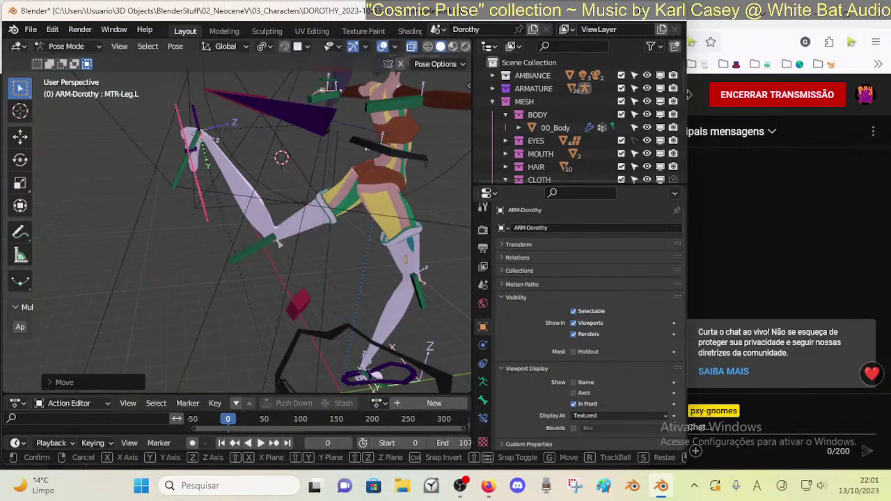
{"action": "key", "text": "r"}
{"action": "left_click", "coordinate": [160, 266]}
{"action": "key", "text": "g"}
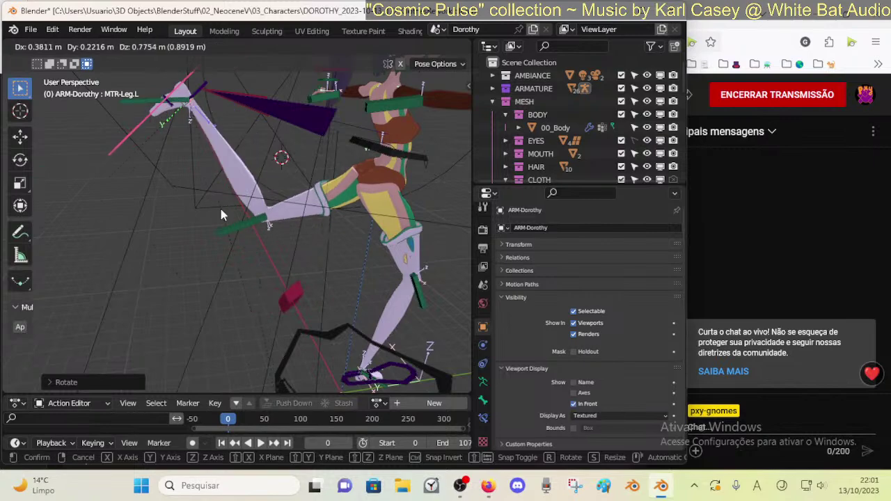
{"action": "left_click", "coordinate": [227, 212]}
- Move the left leg control through several positions behind the body to test the leggings' deformation
{"action": "middle_click_drag", "start_coordinate": [230, 216], "coordinate": [328, 258]}
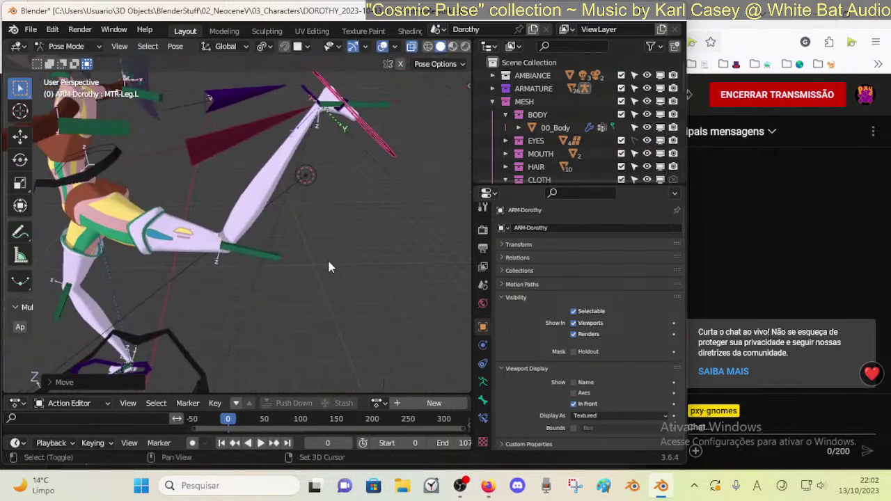
{"action": "key", "text": "g"}
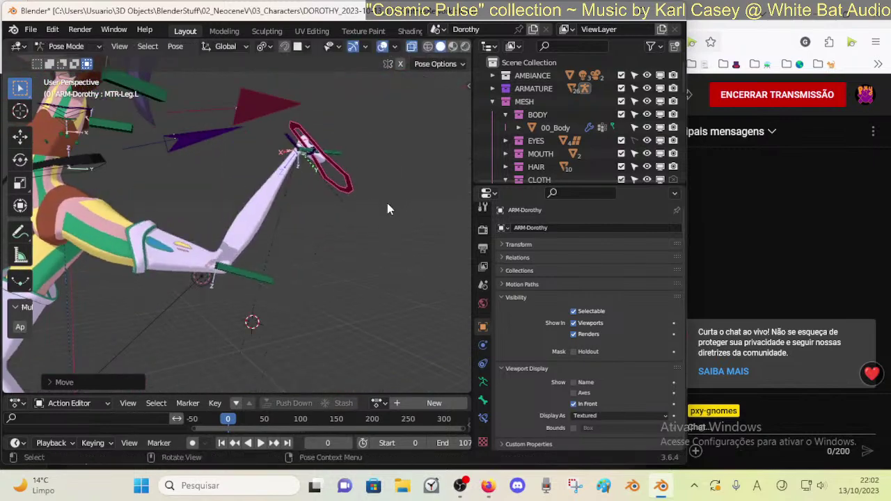
{"action": "left_click", "coordinate": [388, 207]}
{"action": "middle_click_drag", "start_coordinate": [388, 207], "coordinate": [315, 270]}
{"action": "key", "text": "g"}
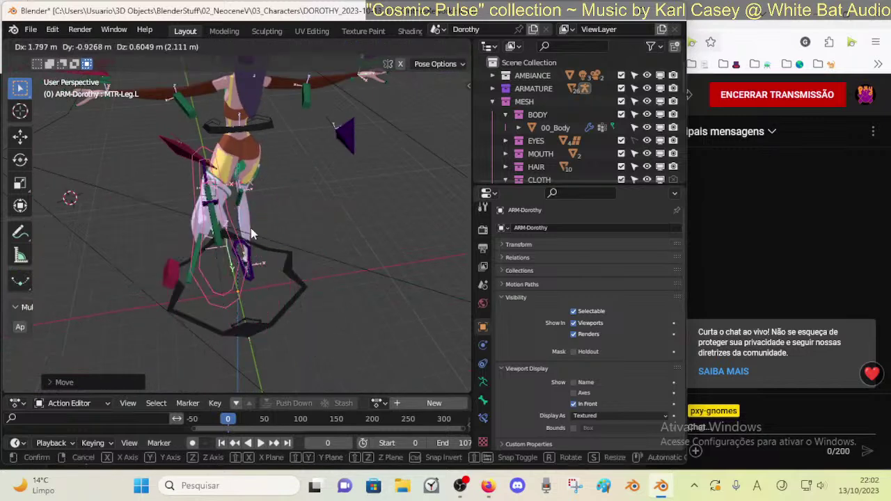
{"action": "left_click", "coordinate": [249, 235]}
{"action": "middle_click_drag", "start_coordinate": [248, 235], "coordinate": [125, 171]}
{"action": "key", "text": "g"}
{"action": "left_click", "coordinate": [137, 216]}
{"action": "middle_click_drag", "start_coordinate": [137, 217], "coordinate": [419, 265]}
{"action": "key", "text": "g"}
{"action": "left_click", "coordinate": [317, 279]}
- Leave Pose Mode and examine the deformed mesh of 05b-3Leggings around the knee and calf in Edit Mode
{"action": "middle_click_drag", "start_coordinate": [316, 279], "coordinate": [272, 282]}
{"action": "key", "text": "ctrl+Tab"}
{"action": "left_click", "coordinate": [200, 291]}
{"action": "key", "text": "Tab"}
{"action": "middle_click_drag", "start_coordinate": [200, 291], "coordinate": [170, 262]}
{"action": "scroll", "coordinate": [288, 242], "scroll_direction": "up", "scroll_amount": 3}
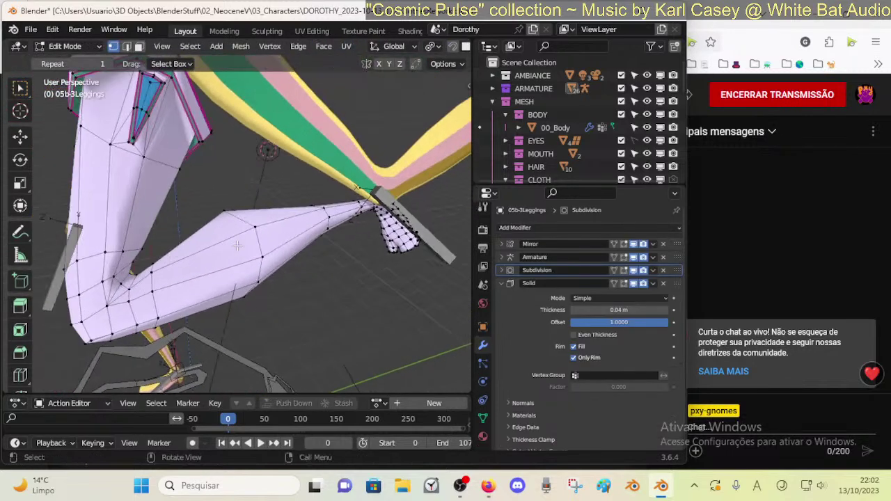
{"action": "scroll", "coordinate": [261, 238], "scroll_direction": "down", "scroll_amount": 3}
{"action": "key", "text": "Tab"}
- Save the Blender file with the body selected and select the leggings object 05b-3Leggings
{"action": "left_click", "coordinate": [224, 105]}
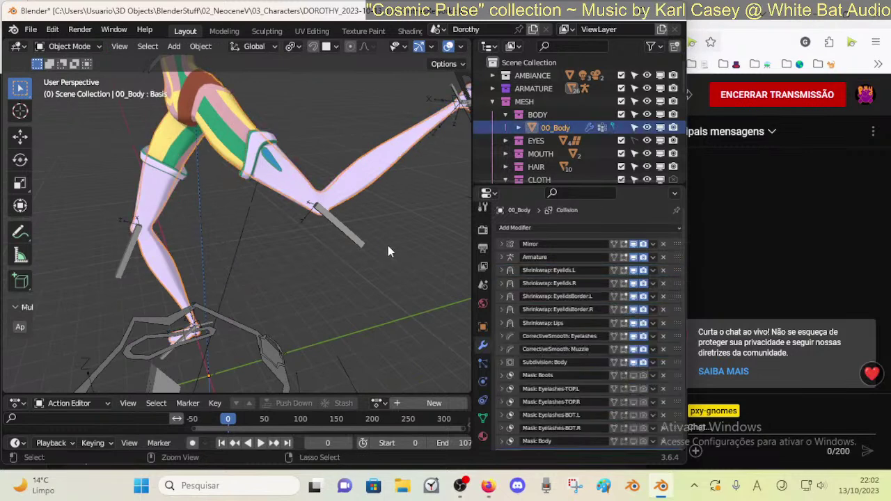
{"action": "key", "text": "ctrl+s"}
{"action": "left_click", "coordinate": [330, 225]}
{"action": "left_click", "coordinate": [245, 126]}
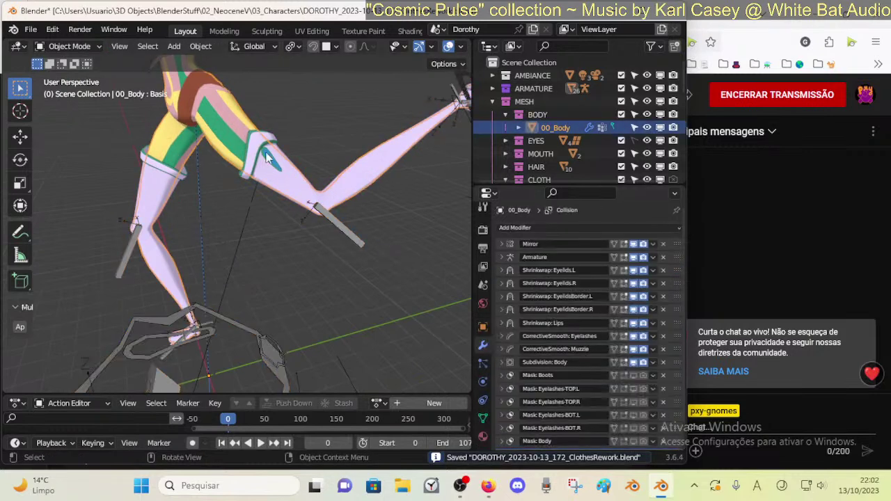
{"action": "left_click", "coordinate": [270, 152], "text": "shift"}
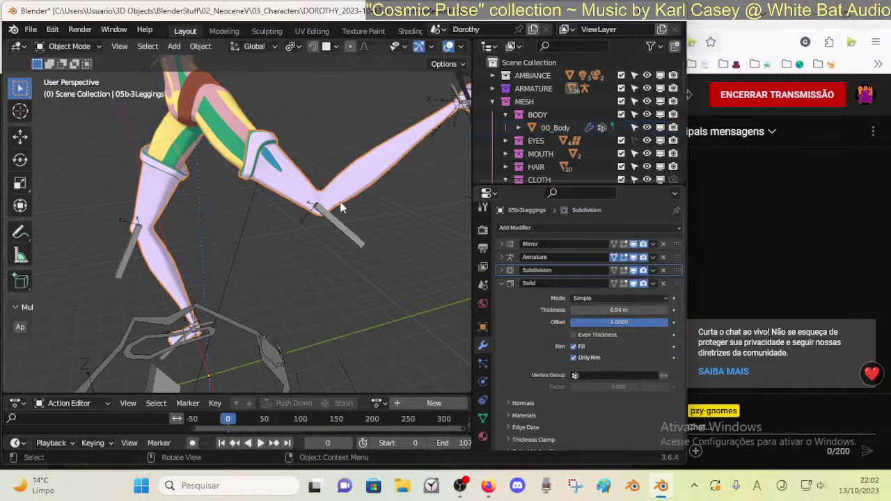
- Select ARM-Dorothy, enter Pose Mode and move the left leg control out to the side and behind the body
{"action": "scroll", "coordinate": [338, 207], "scroll_direction": "down", "scroll_amount": 2}
{"action": "left_click", "coordinate": [410, 165]}
{"action": "key", "text": "ctrl+Tab"}
{"action": "key", "text": "g"}
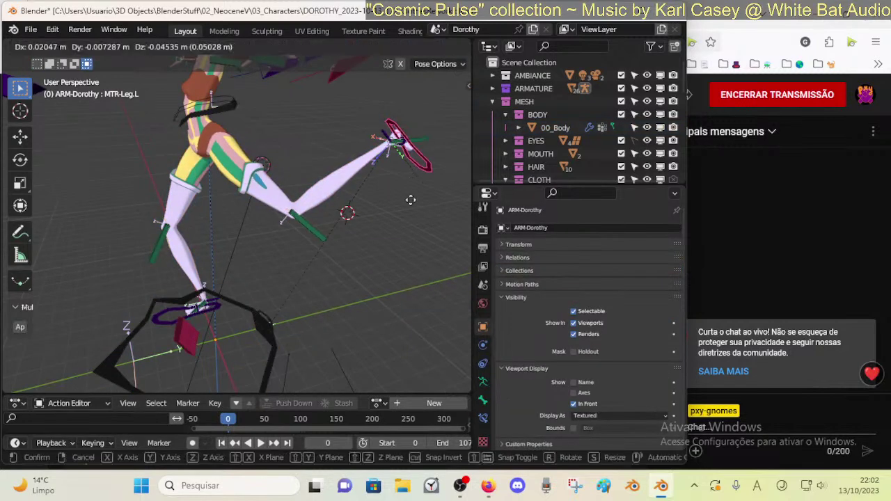
{"action": "left_click", "coordinate": [396, 184]}
{"action": "middle_click_drag", "start_coordinate": [397, 184], "coordinate": [188, 244]}
{"action": "key", "text": "g"}
{"action": "left_click", "coordinate": [106, 172]}
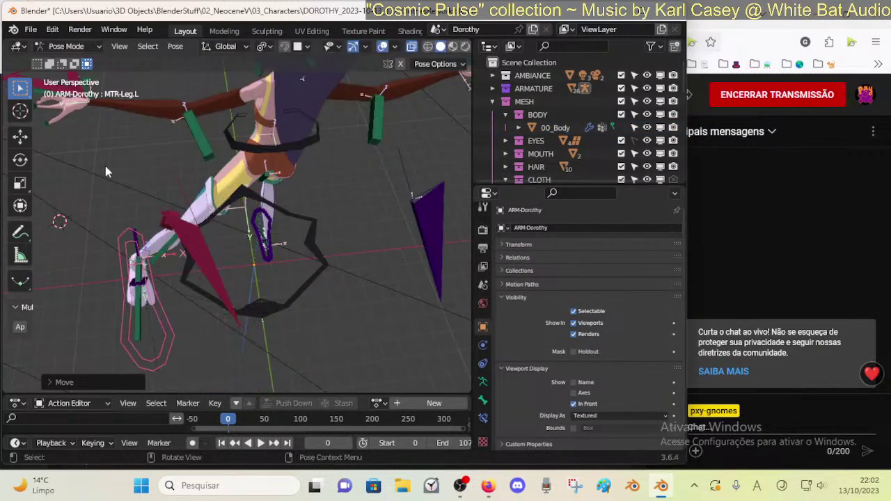
{"action": "middle_click_drag", "start_coordinate": [107, 172], "coordinate": [160, 229]}
{"action": "key", "text": "g"}
{"action": "left_click", "coordinate": [304, 273]}
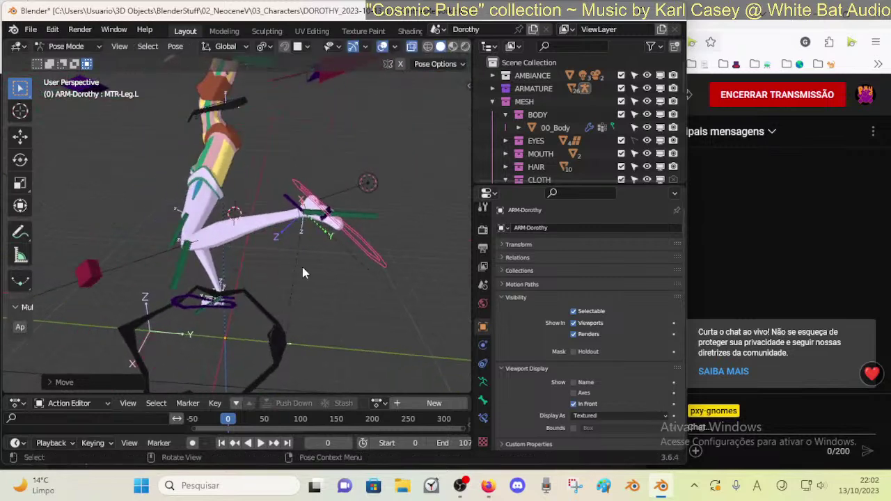
- Move the left leg control outward and rotate it about the global Z axis
{"action": "middle_click_drag", "start_coordinate": [302, 267], "coordinate": [245, 287]}
{"action": "key", "text": "g"}
{"action": "left_click", "coordinate": [202, 269]}
{"action": "key", "text": "r"}
{"action": "key", "text": "x"}
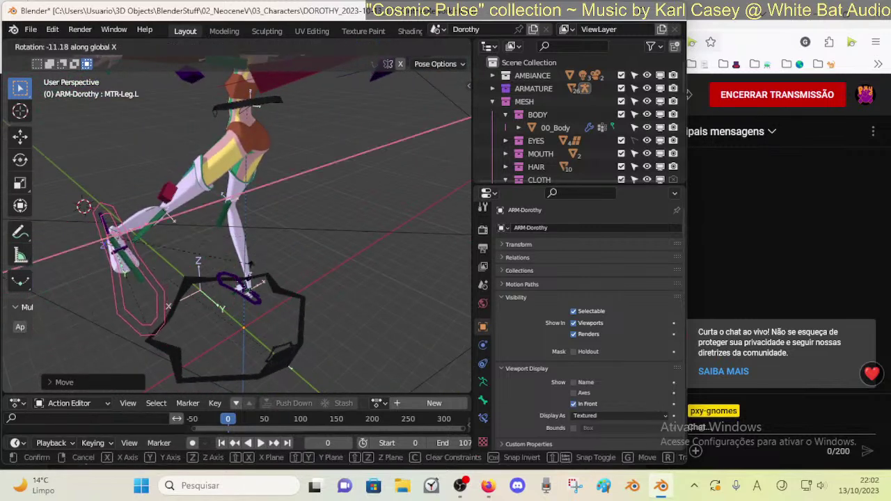
{"action": "key", "text": "z"}
{"action": "left_click", "coordinate": [144, 311]}
- Reposition the left leg control so the knee bends sharply with the lower leg stretched behind the body
{"action": "middle_click_drag", "start_coordinate": [145, 311], "coordinate": [240, 303]}
{"action": "key", "text": "g"}
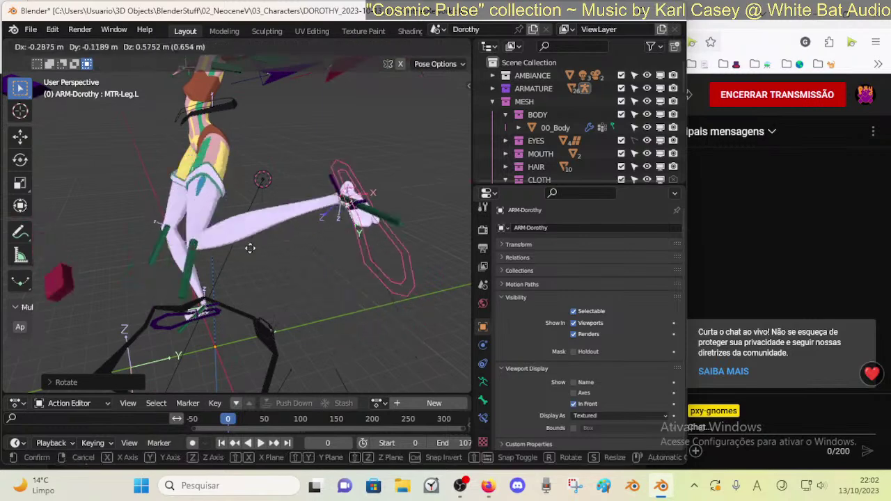
{"action": "left_click", "coordinate": [262, 226]}
{"action": "middle_click_drag", "start_coordinate": [255, 243], "coordinate": [127, 302]}
{"action": "key", "text": "g"}
{"action": "left_click", "coordinate": [86, 248]}
{"action": "middle_click_drag", "start_coordinate": [87, 248], "coordinate": [223, 244]}
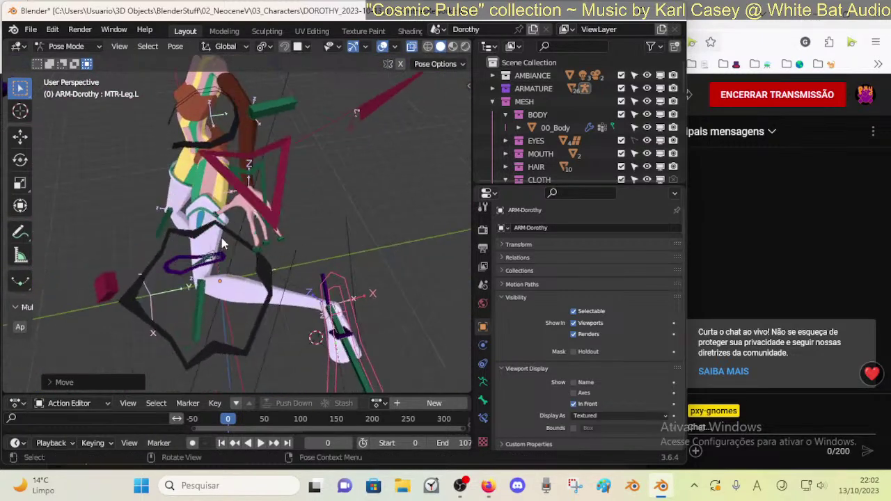
- Leave Pose Mode, open 05b-3Leggings in Edit Mode and move mesh elements on the thigh near the cuff
{"action": "key", "text": "ctrl+Tab"}
{"action": "left_click", "coordinate": [237, 289]}
{"action": "key", "text": "Tab"}
{"action": "scroll", "coordinate": [277, 285], "scroll_direction": "up", "scroll_amount": 6}
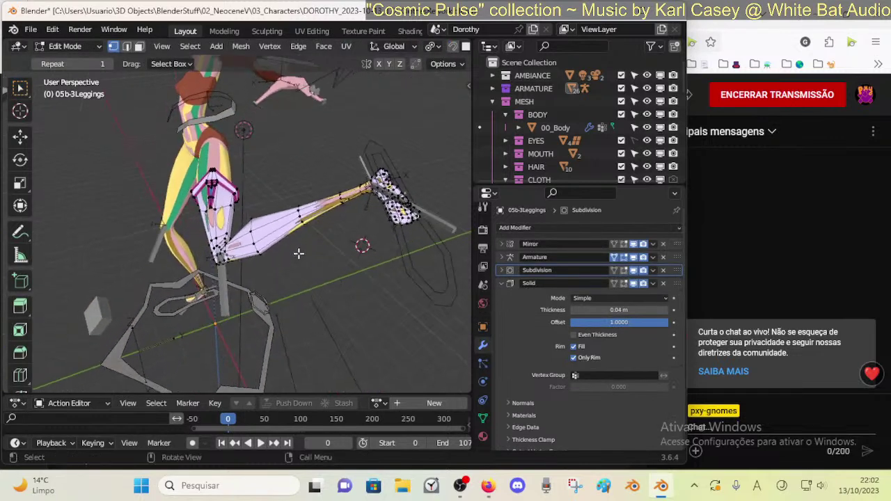
{"action": "middle_click_drag", "start_coordinate": [277, 286], "coordinate": [301, 243]}
{"action": "middle_click_drag", "start_coordinate": [349, 200], "coordinate": [373, 62]}
{"action": "middle_click_drag", "start_coordinate": [327, 202], "coordinate": [278, 283]}
{"action": "key", "text": "g"}
{"action": "left_click", "coordinate": [215, 165]}
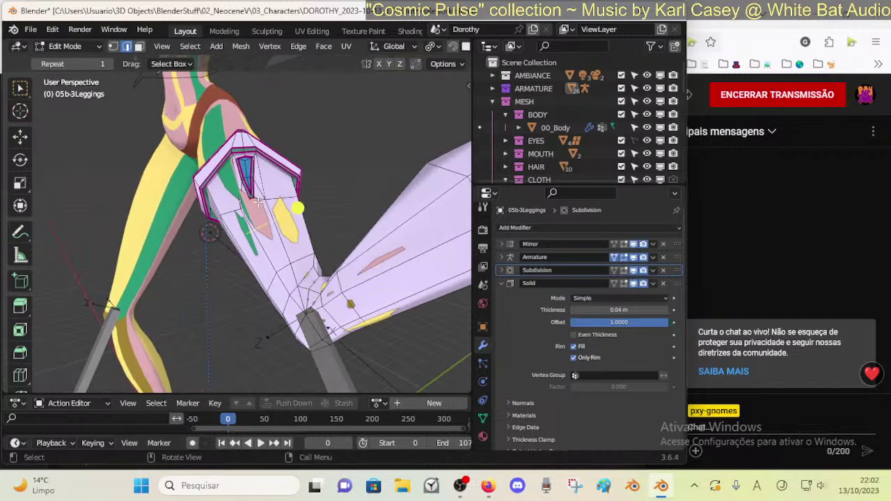
- Switch to vertex selection and move the leggings vertices just below the upper cuff on the thigh
{"action": "middle_click_drag", "start_coordinate": [258, 202], "coordinate": [332, 203]}
{"action": "key", "text": "1"}
{"action": "middle_click_drag", "start_coordinate": [275, 222], "coordinate": [267, 276], "text": "shift"}
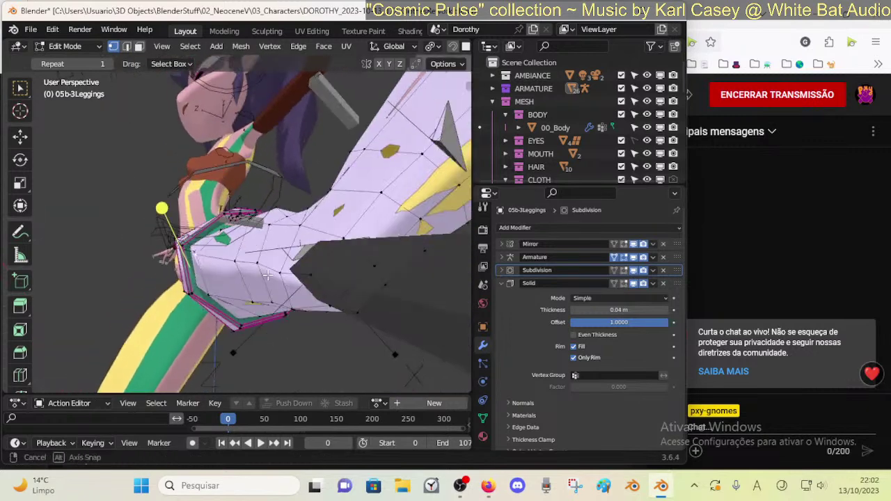
{"action": "key", "text": "g"}
{"action": "left_click", "coordinate": [218, 224]}
{"action": "left_click", "coordinate": [194, 251]}
{"action": "key", "text": "g"}
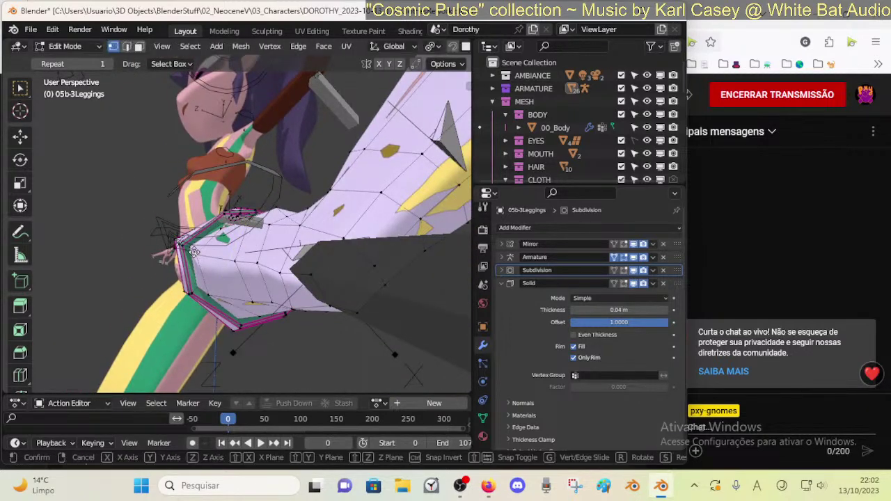
{"action": "left_click", "coordinate": [195, 248]}
- Adjust individual leggings vertices around the thigh to cover the body poking through
{"action": "middle_click_drag", "start_coordinate": [232, 233], "coordinate": [220, 331]}
{"action": "key", "text": "g"}
{"action": "left_click", "coordinate": [139, 338]}
{"action": "key", "text": "g"}
{"action": "left_click", "coordinate": [225, 282]}
{"action": "key", "text": "g"}
{"action": "left_click", "coordinate": [220, 338]}
{"action": "left_click", "coordinate": [227, 330]}
{"action": "left_click", "coordinate": [227, 322]}
{"action": "key", "text": "g"}
{"action": "left_click", "coordinate": [227, 325]}
- Move the leggings vertices around the back of the knee and the upper calf to cover the exposed body
{"action": "middle_click_drag", "start_coordinate": [130, 311], "coordinate": [86, 311]}
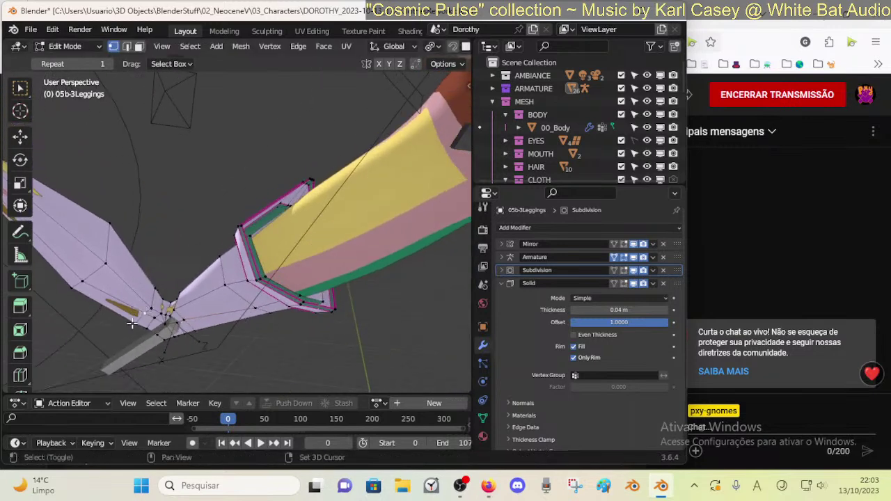
{"action": "middle_click_drag", "start_coordinate": [134, 322], "coordinate": [184, 305]}
{"action": "key", "text": "g"}
{"action": "left_click", "coordinate": [174, 313]}
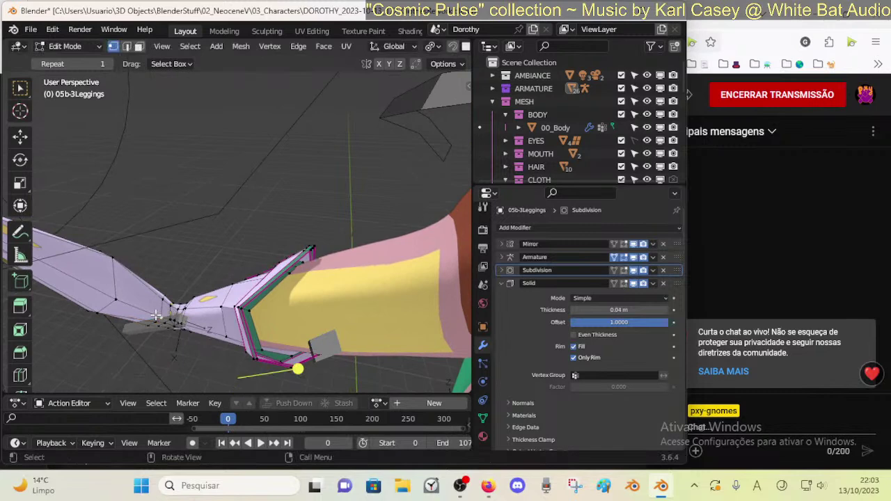
{"action": "key", "text": "g"}
{"action": "left_click", "coordinate": [155, 317]}
{"action": "left_click", "coordinate": [115, 298]}
{"action": "key", "text": "g"}
{"action": "left_click", "coordinate": [110, 295]}
{"action": "middle_click_drag", "start_coordinate": [110, 295], "coordinate": [201, 276]}
{"action": "key", "text": "g"}
{"action": "left_click", "coordinate": [270, 261]}
- Turn on X-ray and fatten an edge loop on the leggings' calf by about 0.0065 m
{"action": "key", "text": "1"}
{"action": "key", "text": "alt+z"}
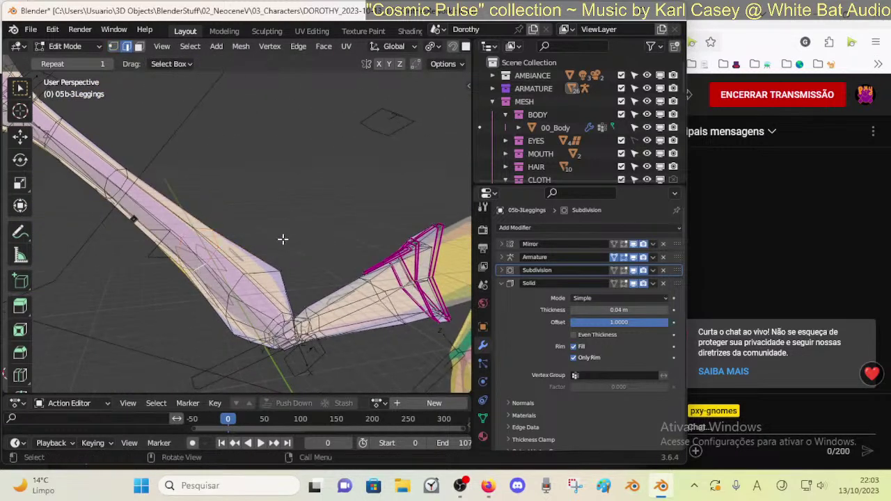
{"action": "key", "text": "s"}
{"action": "left_click", "coordinate": [303, 232]}
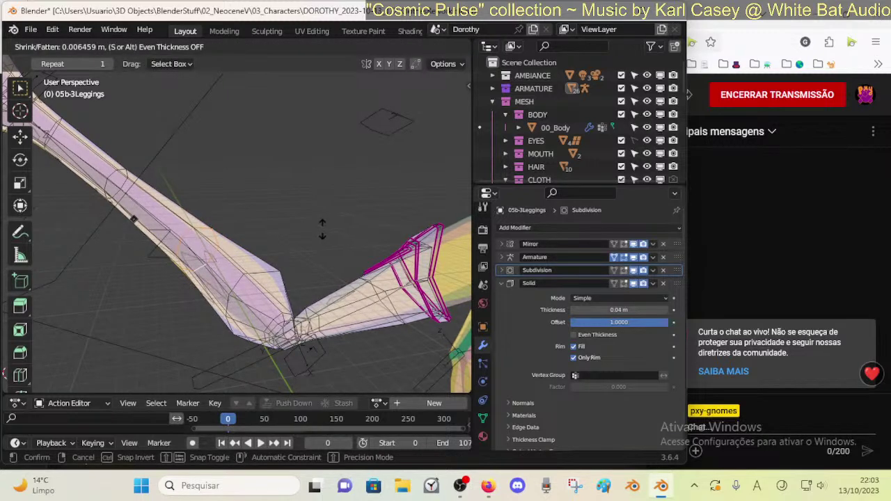
{"action": "left_click", "coordinate": [322, 230]}
- Fatten the edge loops along the lower leg, widening the loop at the upper calf by about 0.0033 m
{"action": "middle_click_drag", "start_coordinate": [322, 229], "coordinate": [180, 215]}
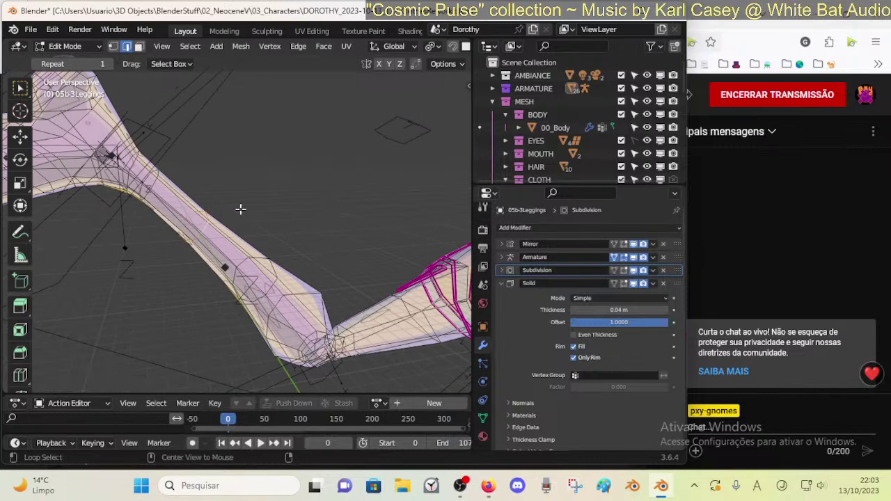
{"action": "key", "text": "alt+s"}
{"action": "left_click", "coordinate": [250, 206]}
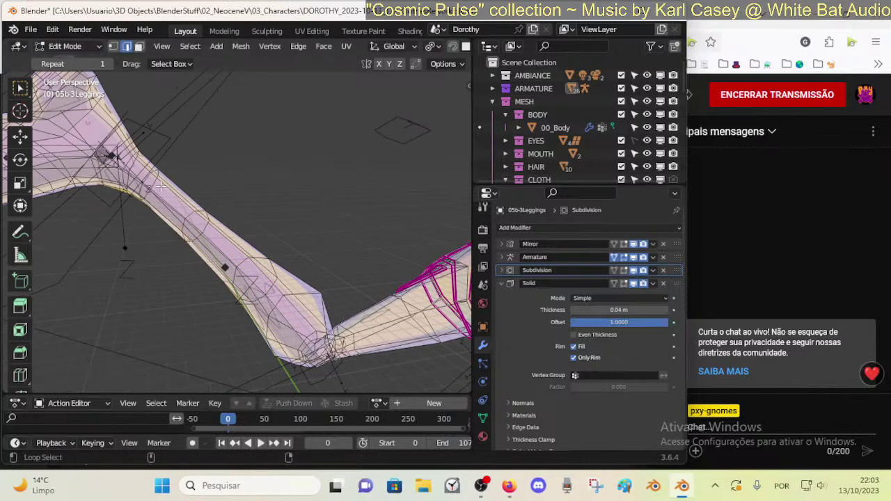
{"action": "key", "text": "alt+s"}
{"action": "left_click", "coordinate": [212, 166]}
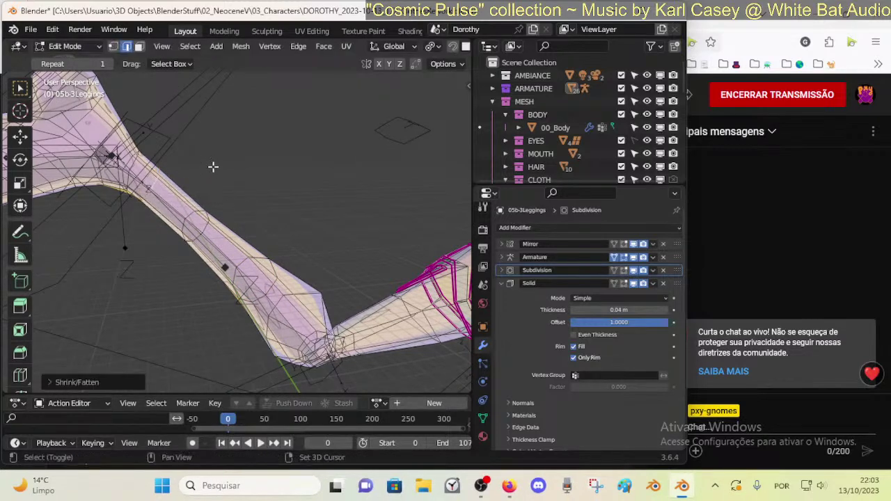
{"action": "middle_click_drag", "start_coordinate": [309, 311], "coordinate": [262, 282]}
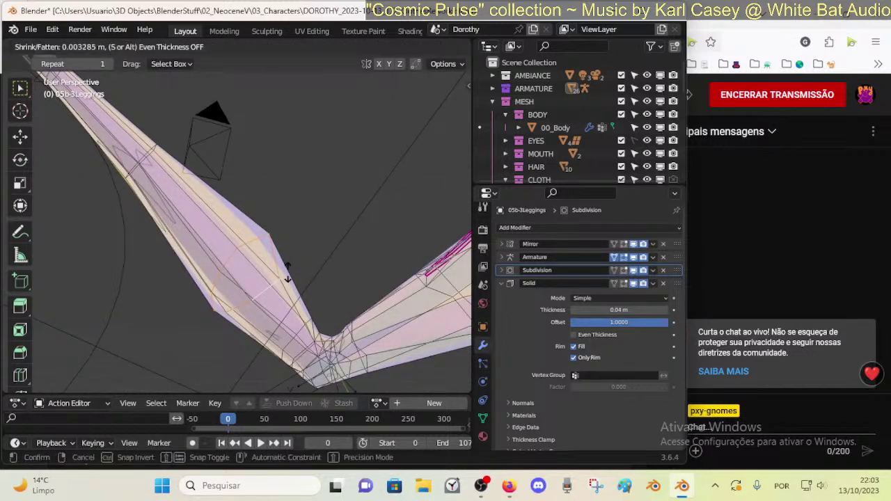
{"action": "left_click", "coordinate": [287, 272]}
- Apply Shrink/Fatten to the face loops just below and just above the knee
{"action": "middle_click_drag", "start_coordinate": [287, 272], "coordinate": [187, 273]}
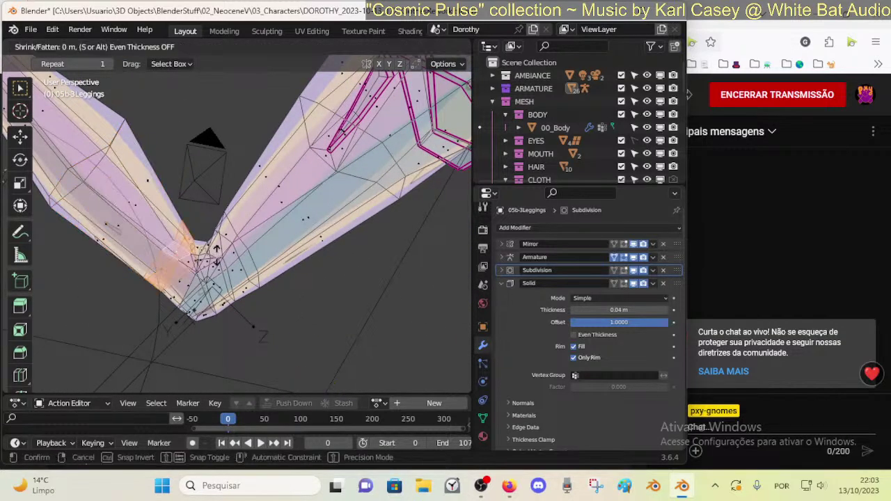
{"action": "left_click", "coordinate": [219, 250]}
{"action": "middle_click_drag", "start_coordinate": [218, 251], "coordinate": [234, 255]}
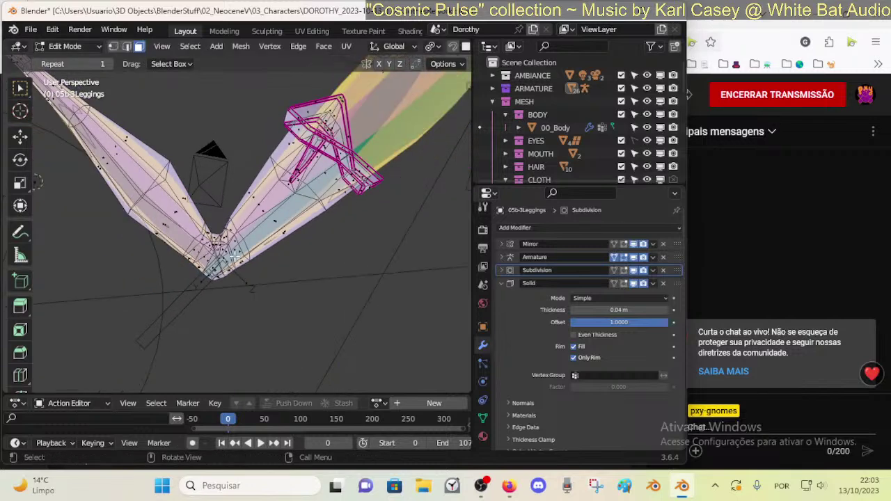
{"action": "scroll", "coordinate": [259, 241], "scroll_direction": "up", "scroll_amount": 2}
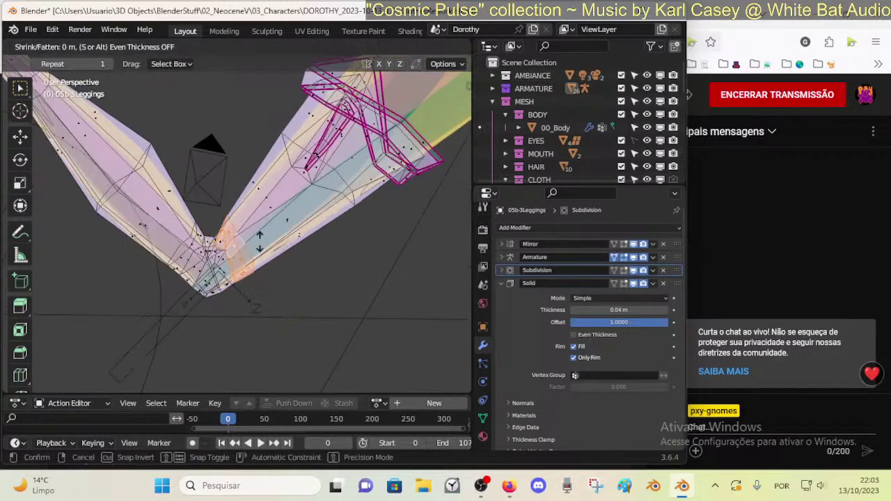
{"action": "left_click", "coordinate": [263, 240]}
- Return to Object Mode, put ARM-Dorothy in Pose Mode and clear the left leg control's location and rotation
{"action": "key", "text": "ctrl+Tab"}
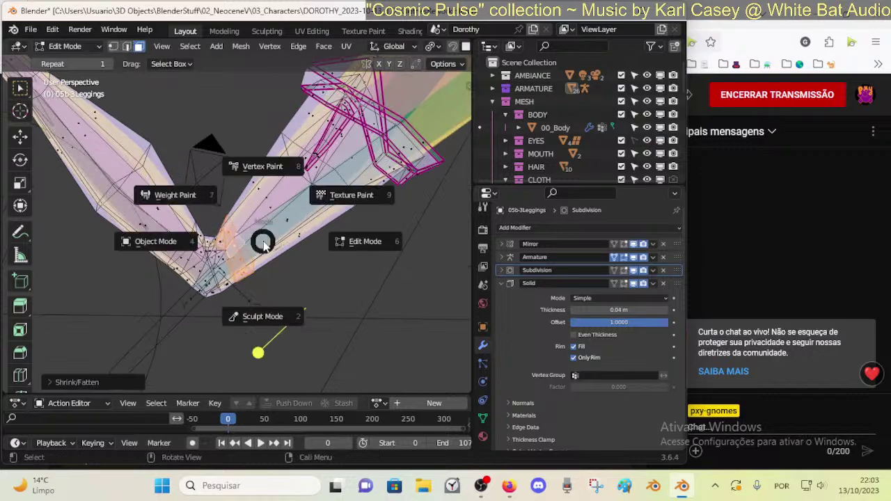
{"action": "left_click", "coordinate": [234, 246]}
{"action": "middle_click_drag", "start_coordinate": [234, 247], "coordinate": [339, 284]}
{"action": "left_click", "coordinate": [444, 247]}
{"action": "key", "text": "ctrl+Tab"}
{"action": "key", "text": "alt+g"}
{"action": "key", "text": "alt+r"}
- Move the left leg control backward along the global Y axis and lift it behind the body to bend the knee
{"action": "scroll", "coordinate": [274, 319], "scroll_direction": "down", "scroll_amount": 2}
{"action": "middle_click_drag", "start_coordinate": [212, 354], "coordinate": [270, 274]}
{"action": "key", "text": "g"}
{"action": "key", "text": "x"}
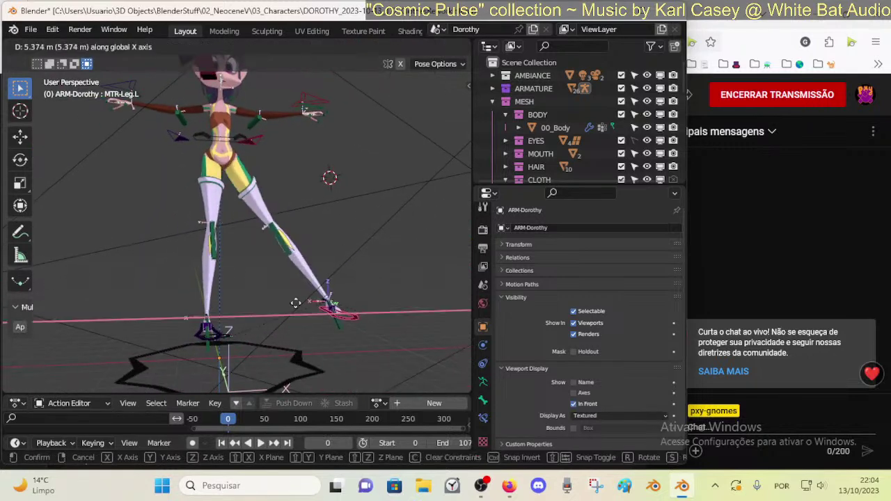
{"action": "key", "text": "y"}
{"action": "left_click", "coordinate": [358, 269]}
{"action": "middle_click_drag", "start_coordinate": [358, 269], "coordinate": [237, 302]}
{"action": "key", "text": "g"}
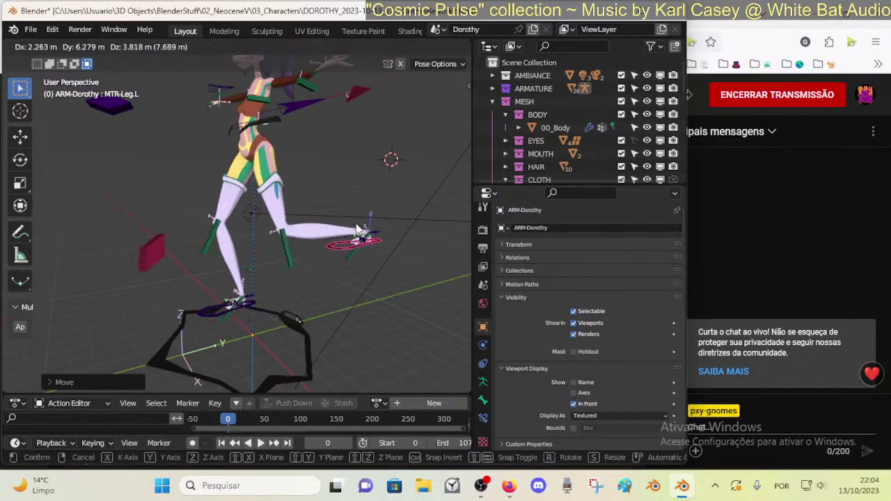
{"action": "left_click", "coordinate": [365, 235]}
{"action": "middle_click_drag", "start_coordinate": [365, 235], "coordinate": [183, 203]}
{"action": "key", "text": "g"}
{"action": "left_click", "coordinate": [143, 115]}
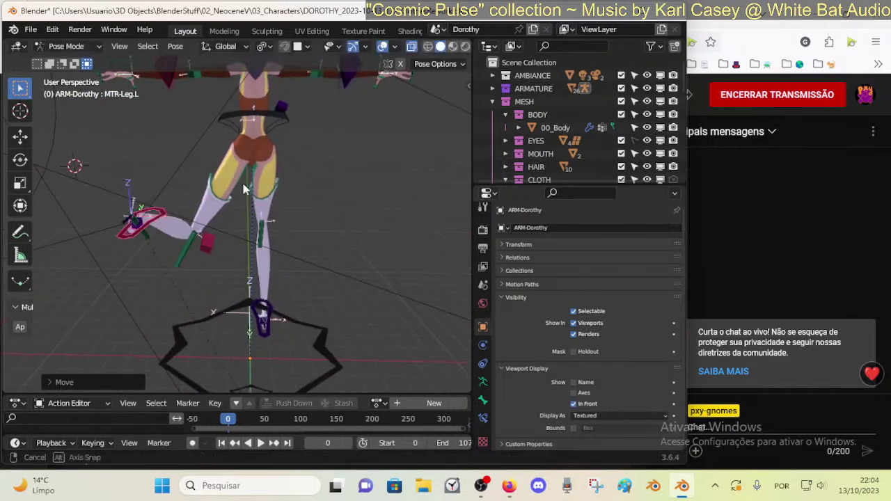
- Rotate the left leg control about the X axis and raise the foot further behind the body to deepen the knee bend
{"action": "key", "text": "r"}
{"action": "key", "text": "x"}
{"action": "middle_click_drag", "start_coordinate": [245, 188], "coordinate": [318, 283]}
{"action": "left_click", "coordinate": [34, 255]}
{"action": "key", "text": "g"}
{"action": "left_click", "coordinate": [139, 195]}
{"action": "key", "text": "g"}
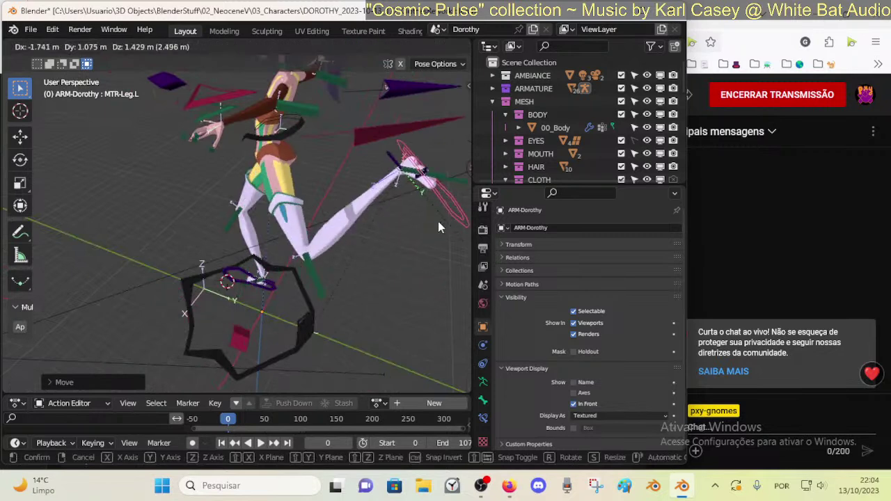
{"action": "left_click", "coordinate": [440, 227]}
- Try the left foot at several raised positions, ending with it lowered behind the body to test the leggings' deformation
{"action": "middle_click_drag", "start_coordinate": [439, 227], "coordinate": [299, 252]}
{"action": "key", "text": "g"}
{"action": "left_click", "coordinate": [221, 224]}
{"action": "middle_click_drag", "start_coordinate": [221, 224], "coordinate": [412, 223]}
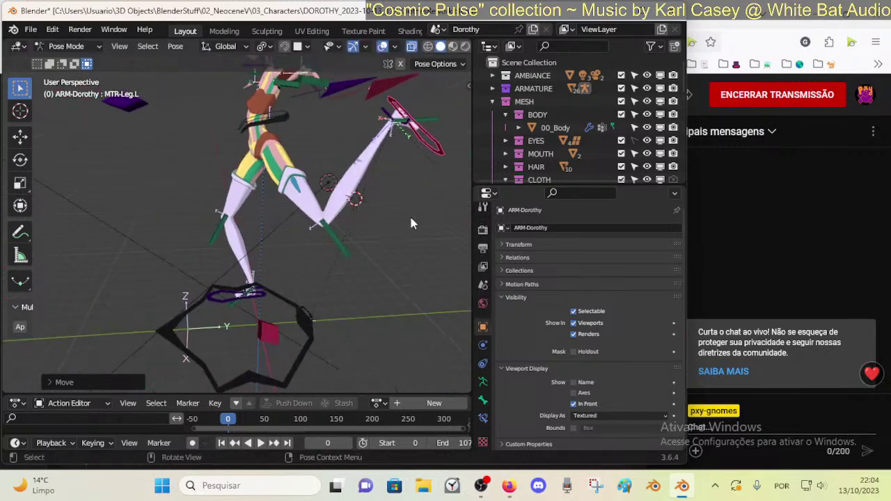
{"action": "key", "text": "g"}
{"action": "left_click", "coordinate": [389, 321]}
{"action": "middle_click_drag", "start_coordinate": [387, 322], "coordinate": [409, 267]}
{"action": "key", "text": "g"}
{"action": "left_click", "coordinate": [406, 302]}
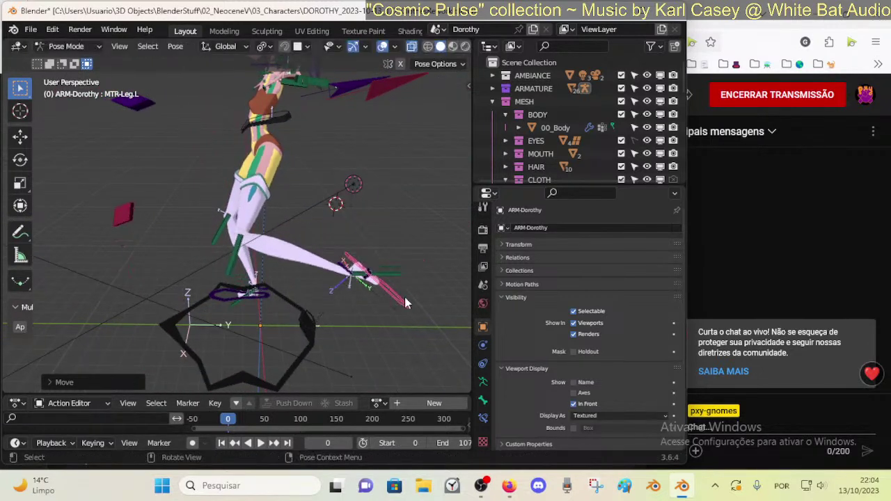
- Tilt the left leg control about the X axis and lower the foot so the leg stretches backward
{"action": "key", "text": "r"}
{"action": "key", "text": "x"}
{"action": "left_click", "coordinate": [344, 321]}
{"action": "key", "text": "g"}
{"action": "left_click", "coordinate": [356, 335]}
{"action": "middle_click_drag", "start_coordinate": [356, 334], "coordinate": [207, 300]}
- Leave Pose Mode, open the leggings in Edit Mode and turn on X-ray around the left knee
{"action": "scroll", "coordinate": [336, 279], "scroll_direction": "up", "scroll_amount": 2}
{"action": "key", "text": "ctrl+Tab"}
{"action": "left_click", "coordinate": [268, 252]}
{"action": "key", "text": "Tab"}
{"action": "scroll", "coordinate": [276, 297], "scroll_direction": "up", "scroll_amount": 2}
{"action": "scroll", "coordinate": [262, 305], "scroll_direction": "up", "scroll_amount": 3}
{"action": "key", "text": "alt+z"}
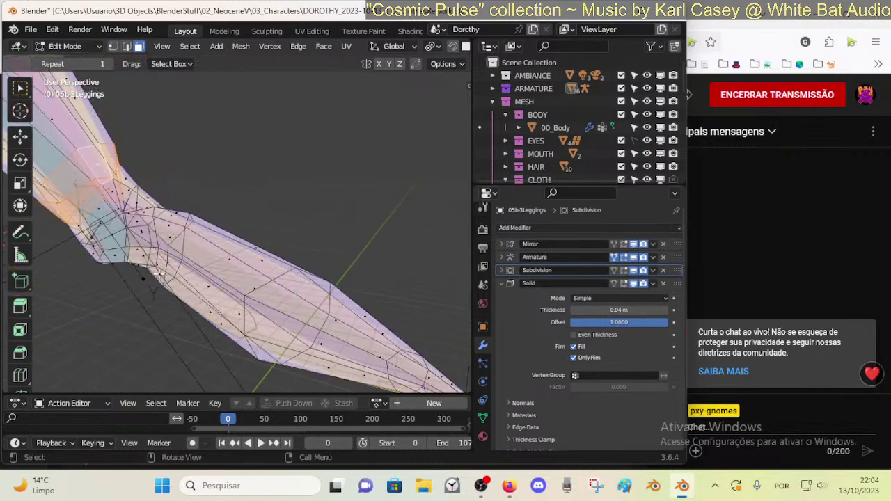
{"action": "middle_click_drag", "start_coordinate": [159, 273], "coordinate": [202, 234]}
{"action": "scroll", "coordinate": [216, 222], "scroll_direction": "down", "scroll_amount": 6}
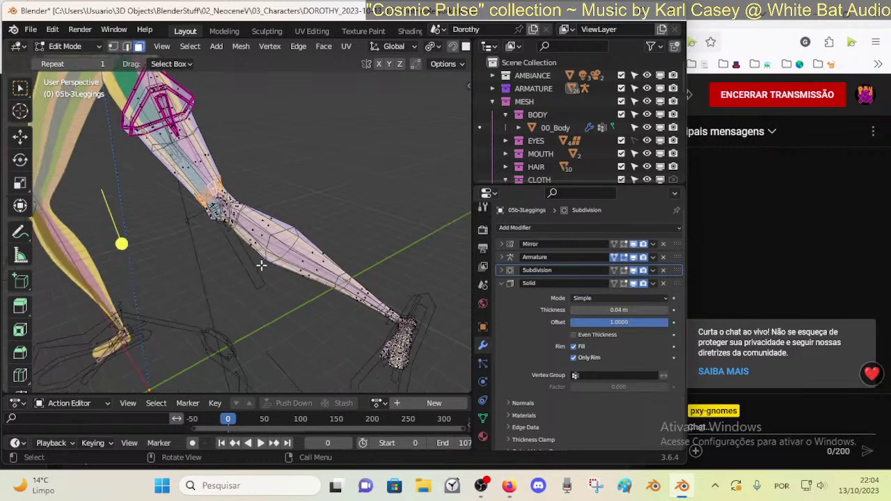
- Turn off the leggings' Armature modifier display in Edit Mode and on cage, check the body's modifiers, and re-enter Edit Mode on the leggings
{"action": "left_click", "coordinate": [615, 258]}
{"action": "left_click", "coordinate": [626, 258]}
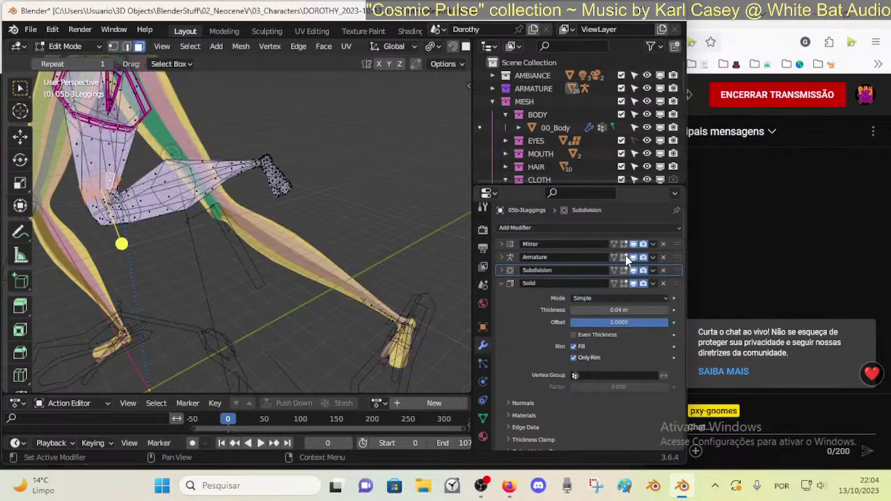
{"action": "scroll", "coordinate": [423, 256], "scroll_direction": "down", "scroll_amount": 2}
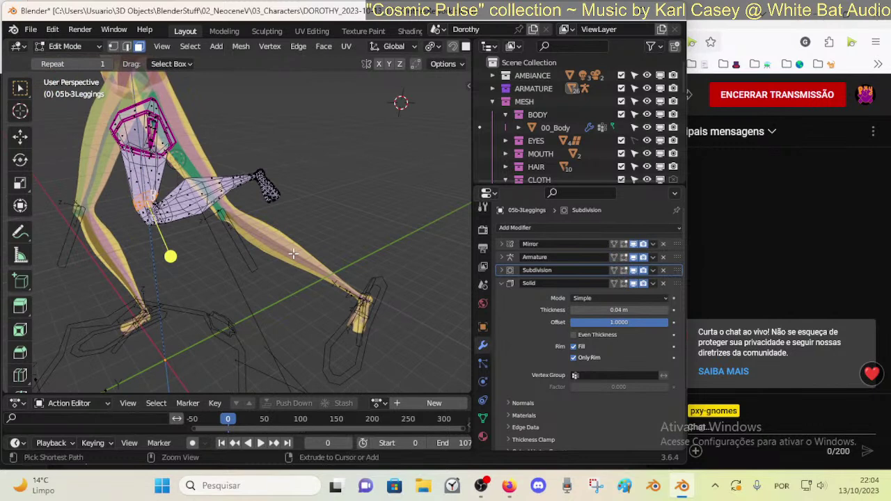
{"action": "key", "text": "Tab"}
{"action": "left_click", "coordinate": [216, 180]}
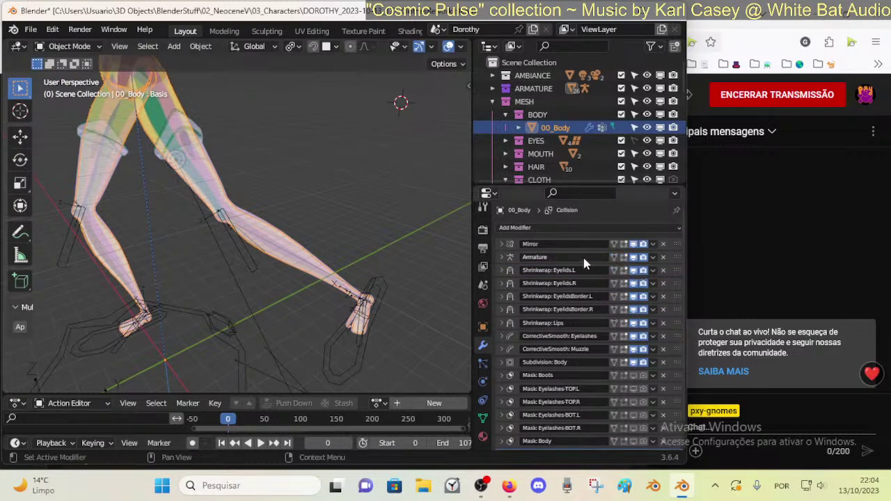
{"action": "left_click", "coordinate": [255, 234]}
{"action": "key", "text": "Tab"}
- Move the edges and vertices along the underside of the leggings' bent shin outward, shifting one near the knee by about 0.009 m
{"action": "middle_click_drag", "start_coordinate": [255, 233], "coordinate": [236, 336]}
{"action": "scroll", "coordinate": [313, 255], "scroll_direction": "up", "scroll_amount": 3}
{"action": "key", "text": "g"}
{"action": "left_click", "coordinate": [233, 351]}
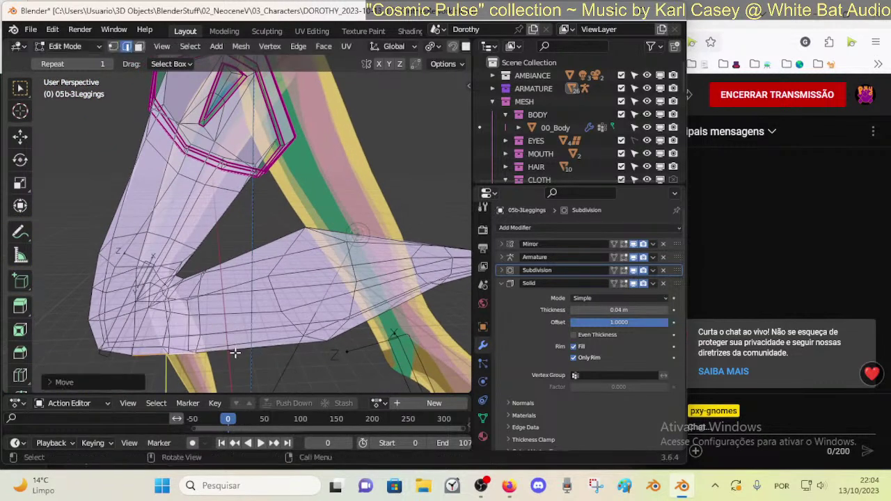
{"action": "key", "text": "g"}
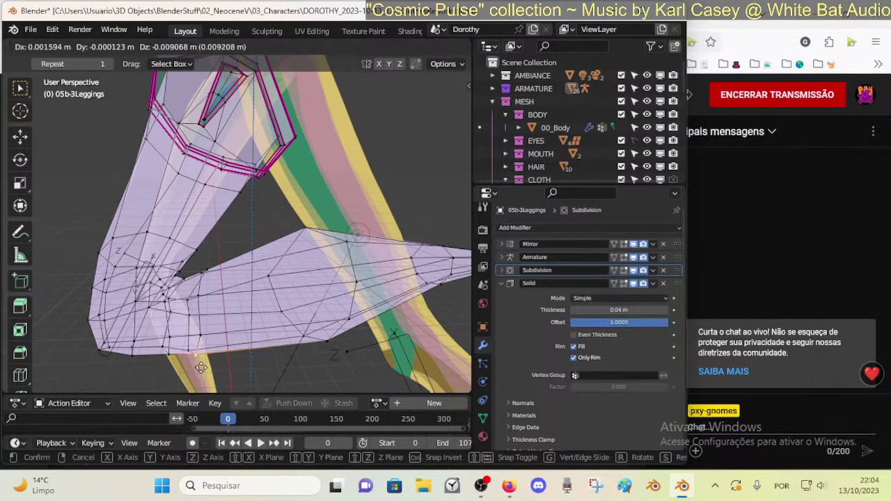
{"action": "left_click", "coordinate": [200, 368]}
{"action": "left_click", "coordinate": [330, 341]}
{"action": "key", "text": "g"}
{"action": "left_click", "coordinate": [325, 348]}
{"action": "scroll", "coordinate": [281, 320], "scroll_direction": "down", "scroll_amount": 2}
{"action": "key", "text": "Tab"}
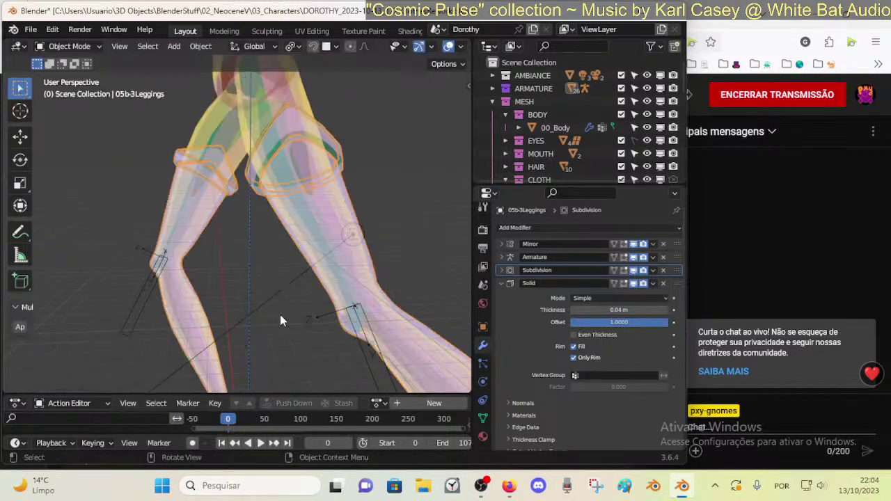
- Turn off X-ray, adjust the vertices just below the front of the leggings' left knee, and check the fit in Object Mode
{"action": "middle_click_drag", "start_coordinate": [280, 317], "coordinate": [316, 367]}
{"action": "key", "text": "Tab"}
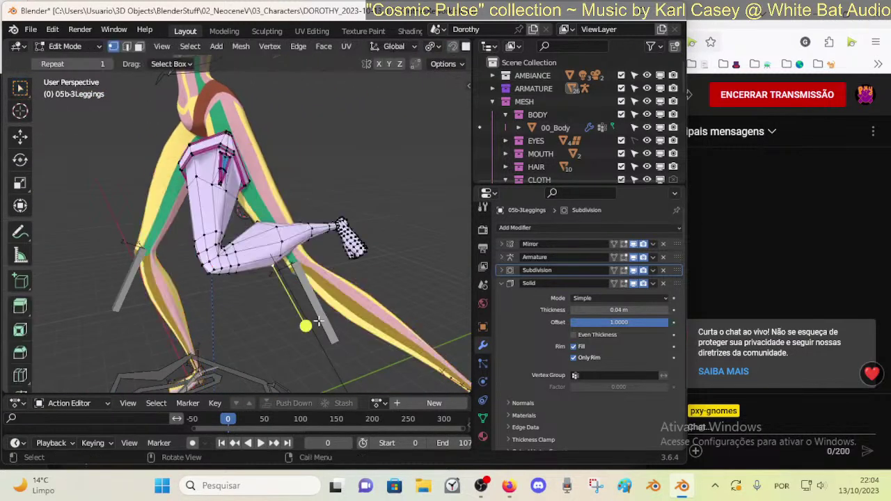
{"action": "scroll", "coordinate": [254, 359], "scroll_direction": "up", "scroll_amount": 2}
{"action": "key", "text": "2"}
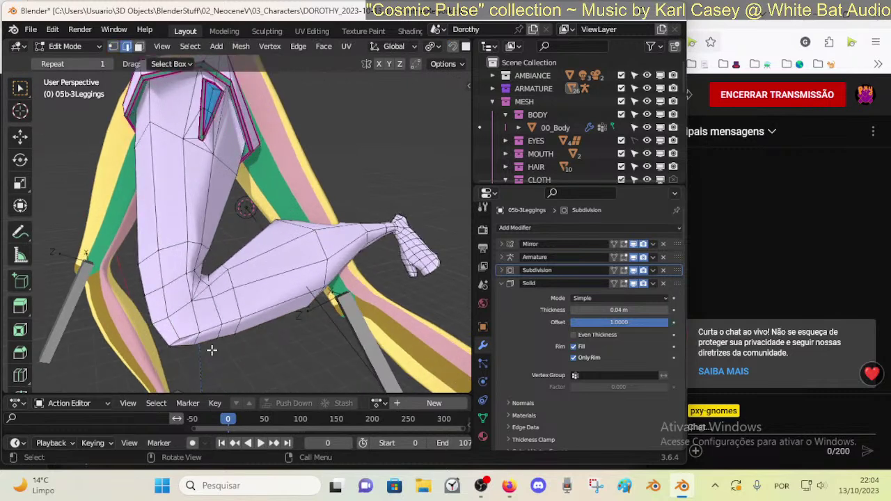
{"action": "key", "text": "1"}
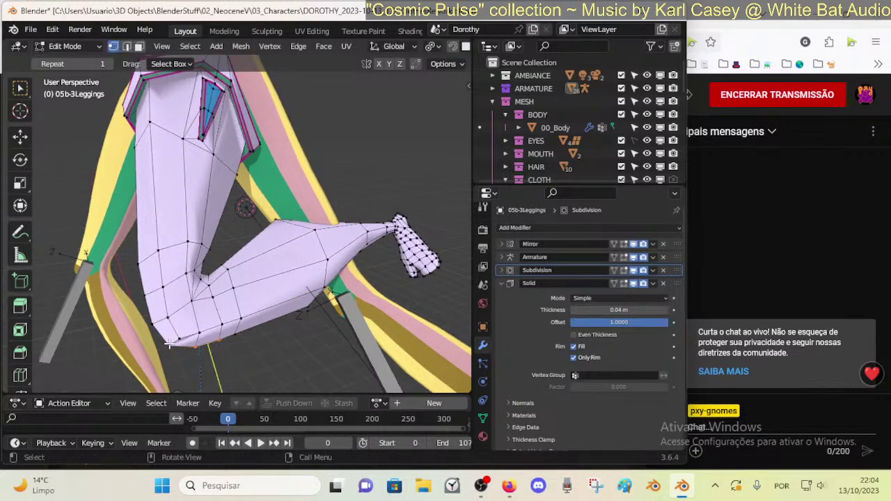
{"action": "left_click", "coordinate": [183, 362]}
{"action": "key", "text": "Tab"}
{"action": "scroll", "coordinate": [212, 339], "scroll_direction": "down", "scroll_amount": 3}
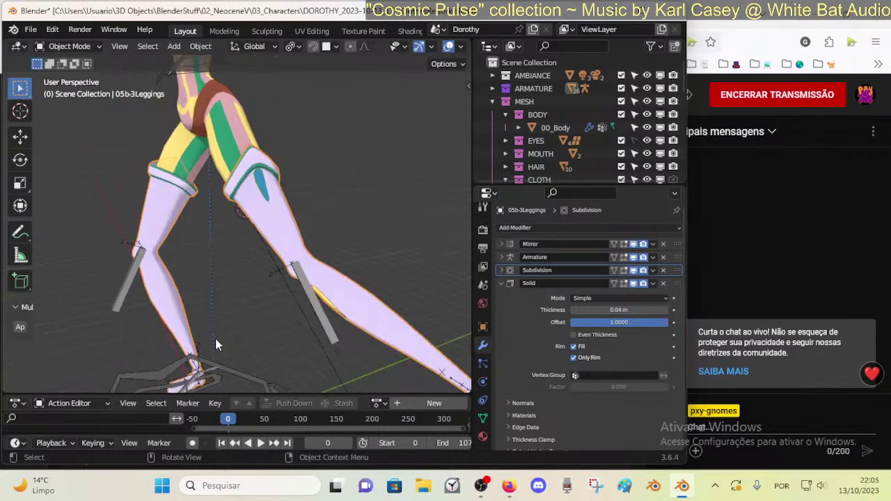
- Move individual edges on the front of the leggings' left shin outward to cover the exposed skin
{"action": "middle_click_drag", "start_coordinate": [215, 338], "coordinate": [316, 198]}
{"action": "key", "text": "Tab"}
{"action": "scroll", "coordinate": [317, 325], "scroll_direction": "up", "scroll_amount": 1}
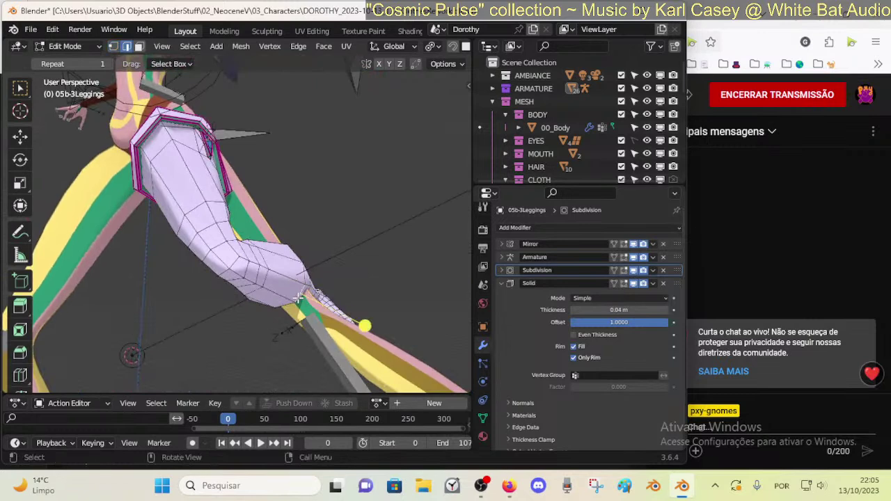
{"action": "middle_click_drag", "start_coordinate": [286, 305], "coordinate": [287, 278]}
{"action": "key", "text": "g"}
{"action": "left_click", "coordinate": [287, 275]}
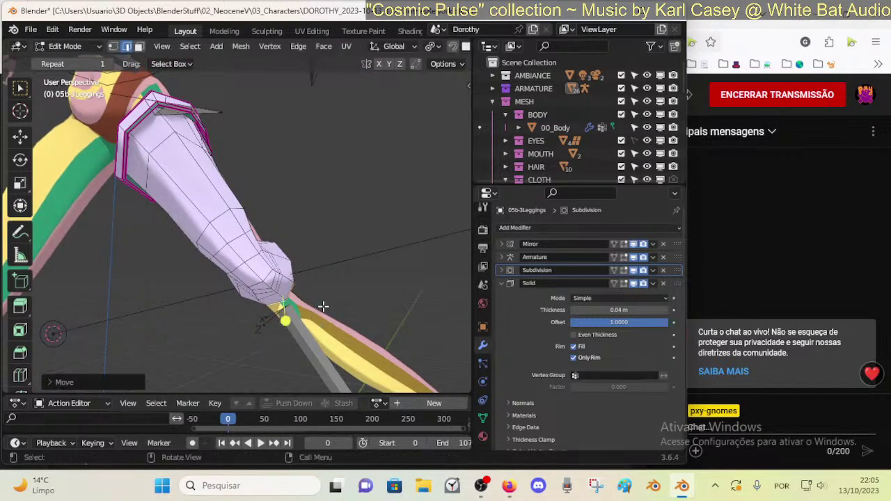
{"action": "key", "text": "g"}
{"action": "left_click", "coordinate": [286, 272]}
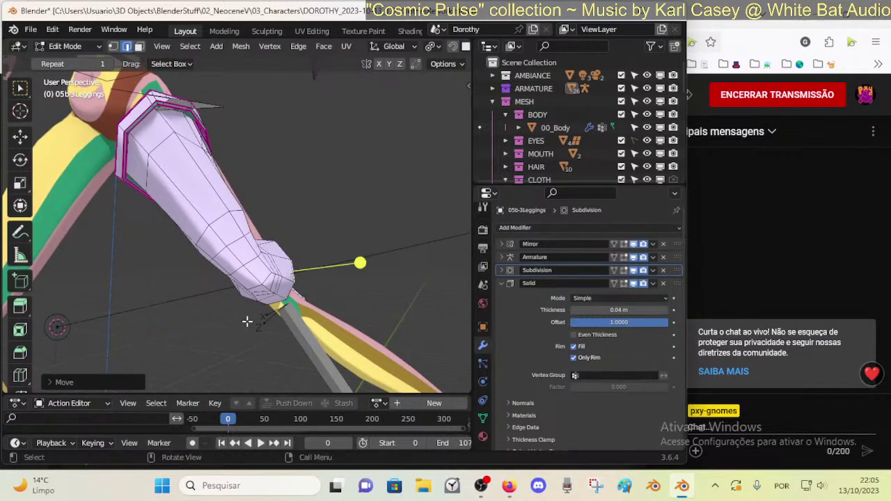
- Reposition one more edge on the leggings' front shin and inspect the fit in Object Mode with X-ray on and off
{"action": "middle_click_drag", "start_coordinate": [247, 320], "coordinate": [191, 319]}
{"action": "key", "text": "g"}
{"action": "left_click", "coordinate": [265, 317]}
{"action": "key", "text": "Tab"}
{"action": "scroll", "coordinate": [301, 314], "scroll_direction": "down", "scroll_amount": 3}
{"action": "key", "text": "alt+z"}
{"action": "scroll", "coordinate": [309, 263], "scroll_direction": "down", "scroll_amount": 4}
{"action": "key", "text": "alt+z"}
{"action": "scroll", "coordinate": [224, 311], "scroll_direction": "up", "scroll_amount": 5}
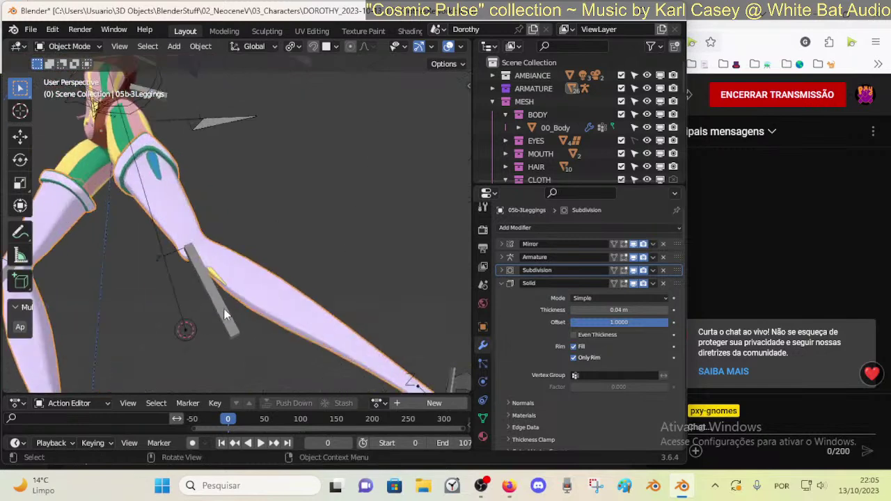
- Scale up the edge loop around the leggings' lower calf
{"action": "key", "text": "Tab"}
{"action": "scroll", "coordinate": [253, 287], "scroll_direction": "up", "scroll_amount": 1}
{"action": "scroll", "coordinate": [249, 299], "scroll_direction": "down", "scroll_amount": 3}
{"action": "middle_click_drag", "start_coordinate": [249, 299], "coordinate": [247, 276]}
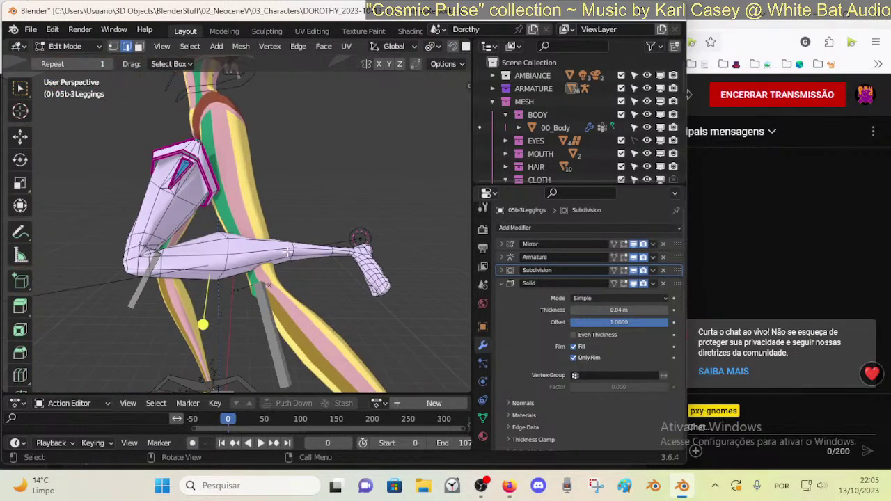
{"action": "middle_click_drag", "start_coordinate": [303, 252], "coordinate": [352, 249]}
{"action": "key", "text": "s"}
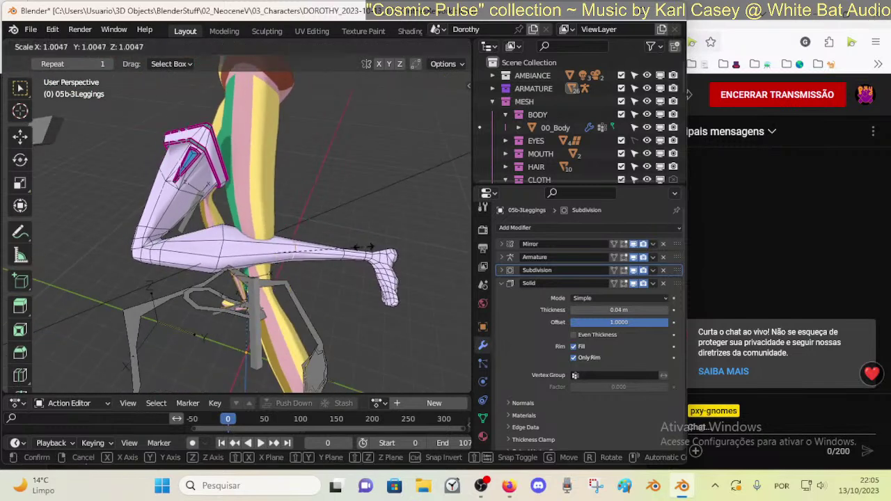
{"action": "left_click", "coordinate": [391, 244]}
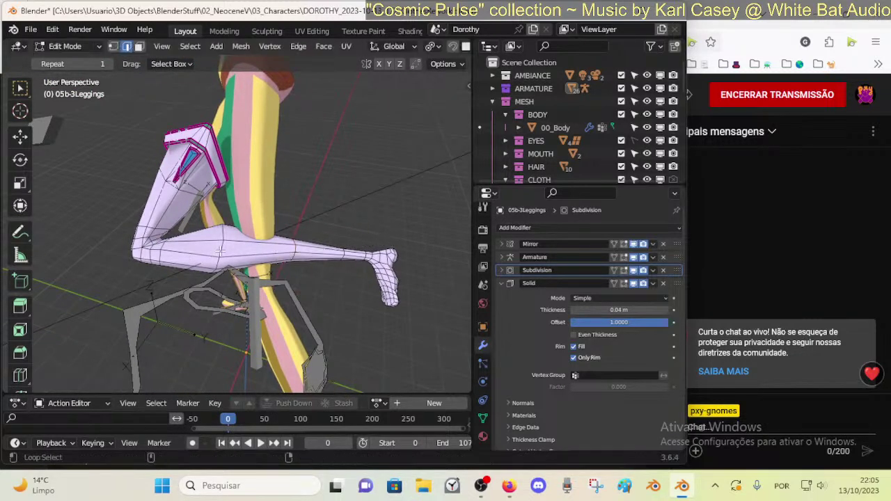
- Smooth the vertices at the widest part of the leggings' calf, move them about 0.014 m, and check the posed leg
{"action": "left_click_drag", "start_coordinate": [200, 319], "coordinate": [202, 320]}
{"action": "key", "text": "g"}
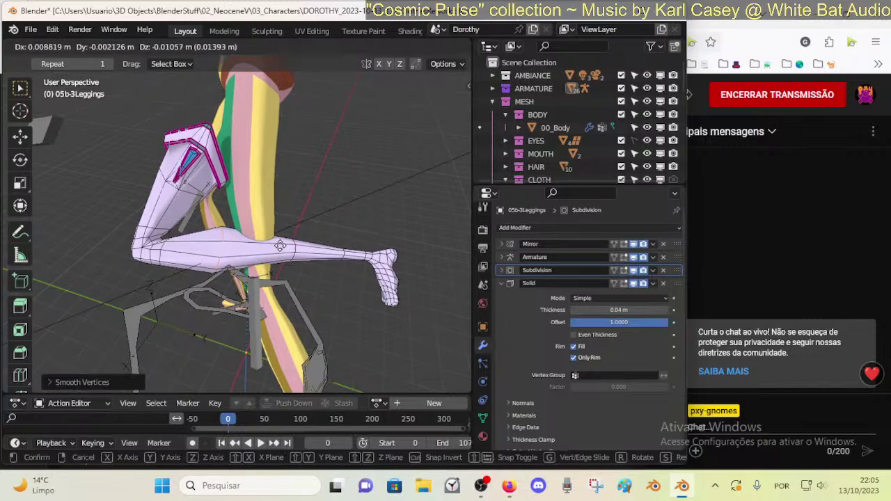
{"action": "left_click", "coordinate": [280, 245]}
{"action": "key", "text": "Tab"}
{"action": "middle_click_drag", "start_coordinate": [225, 284], "coordinate": [350, 214]}
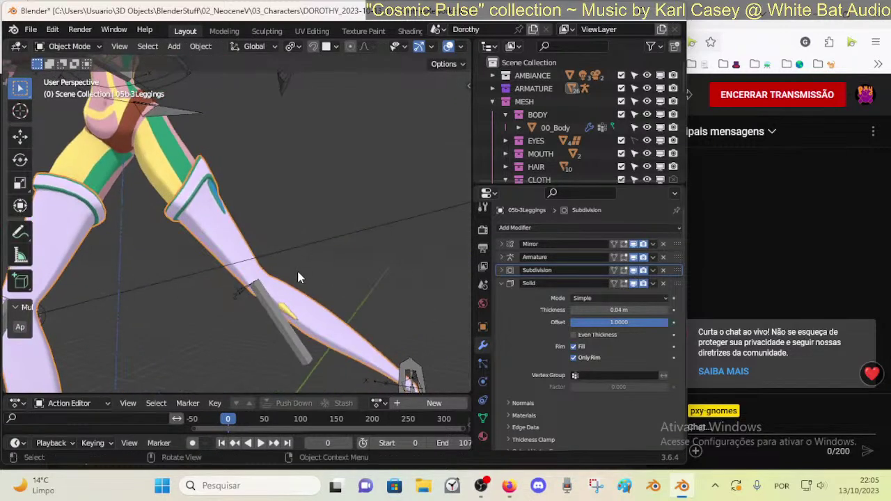
{"action": "middle_click_drag", "start_coordinate": [298, 273], "coordinate": [184, 337]}
- Rework the leggings' mesh on the calf below the knee and return to Object Mode to inspect both legs
{"action": "key", "text": "Tab"}
{"action": "scroll", "coordinate": [176, 335], "scroll_direction": "up", "scroll_amount": 3}
{"action": "middle_click_drag", "start_coordinate": [115, 321], "coordinate": [247, 337], "text": "shift"}
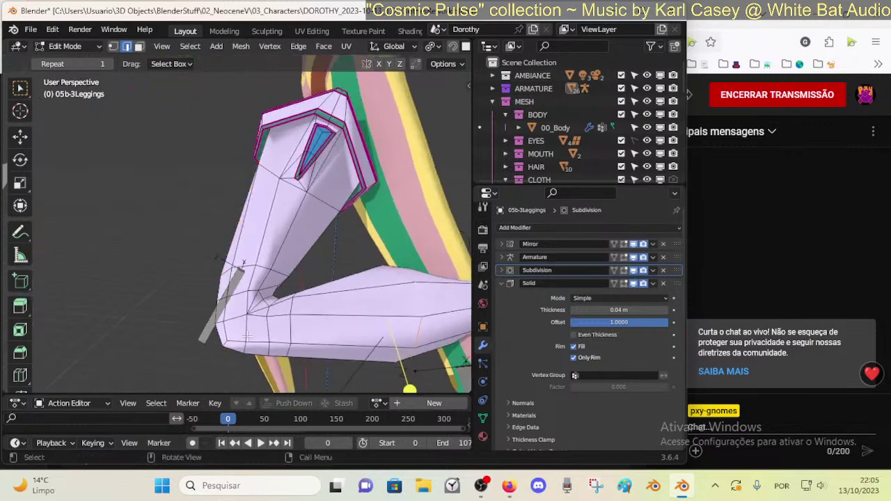
{"action": "left_click", "coordinate": [274, 57]}
{"action": "key", "text": "Tab"}
{"action": "middle_click_drag", "start_coordinate": [340, 150], "coordinate": [289, 279]}
{"action": "scroll", "coordinate": [353, 243], "scroll_direction": "down", "scroll_amount": 4}
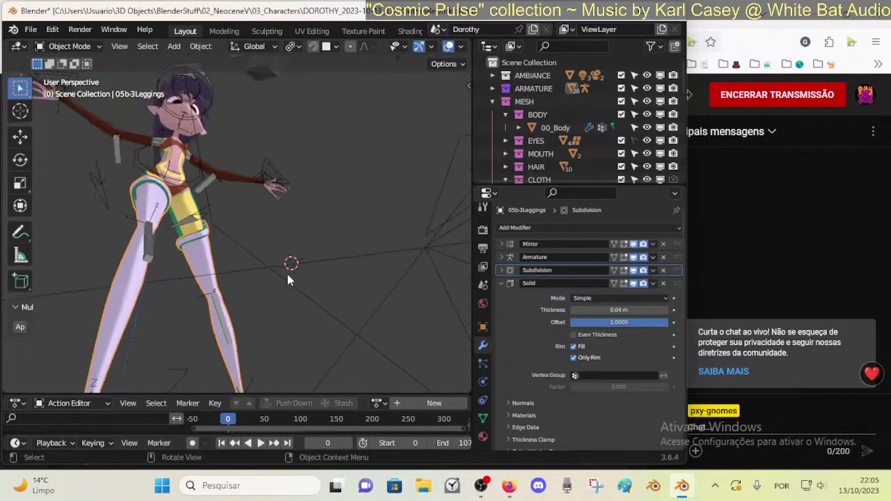
- Pose the left leg stretched backward by moving and rotating the MTR-Leg.L control in Pose Mode
{"action": "scroll", "coordinate": [279, 282], "scroll_direction": "down", "scroll_amount": 3}
{"action": "left_click", "coordinate": [262, 317]}
{"action": "middle_click_drag", "start_coordinate": [262, 317], "coordinate": [277, 363]}
{"action": "key", "text": "ctrl+Tab"}
{"action": "left_click", "coordinate": [346, 338]}
{"action": "key", "text": "g"}
{"action": "left_click", "coordinate": [227, 289]}
{"action": "middle_click_drag", "start_coordinate": [227, 289], "coordinate": [183, 255]}
{"action": "scroll", "coordinate": [224, 323], "scroll_direction": "up", "scroll_amount": 4}
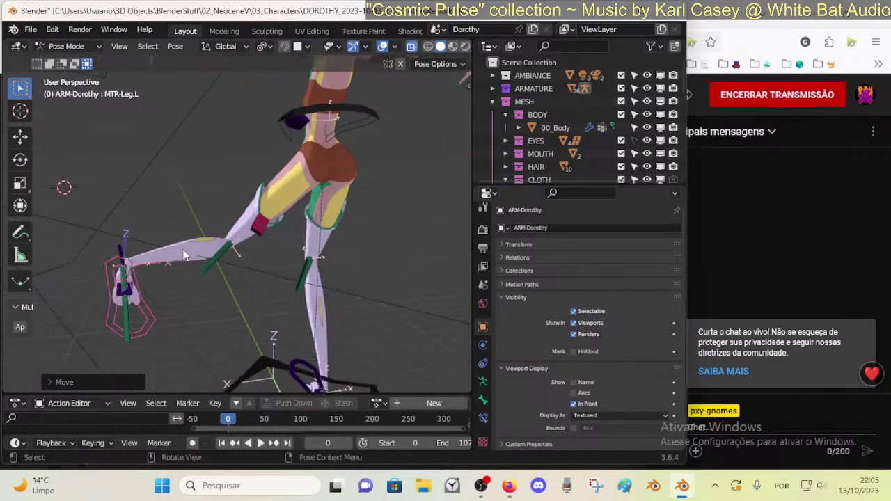
{"action": "key", "text": "r"}
{"action": "left_click", "coordinate": [172, 357]}
{"action": "middle_click_drag", "start_coordinate": [172, 356], "coordinate": [185, 309]}
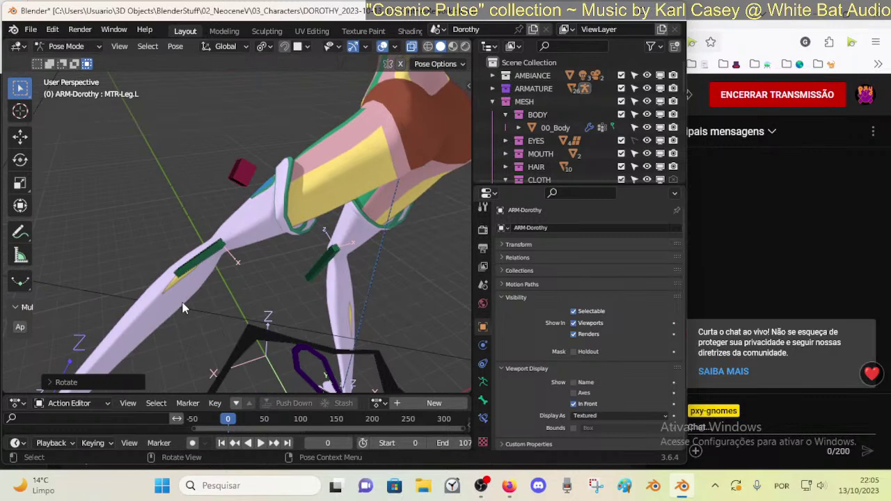
- Edit the leggings mesh at the back of the knee, moving its geometry and resizing the face loop there
{"action": "key", "text": "ctrl+Tab"}
{"action": "left_click", "coordinate": [193, 293]}
{"action": "key", "text": "Tab"}
{"action": "middle_click_drag", "start_coordinate": [269, 306], "coordinate": [192, 295]}
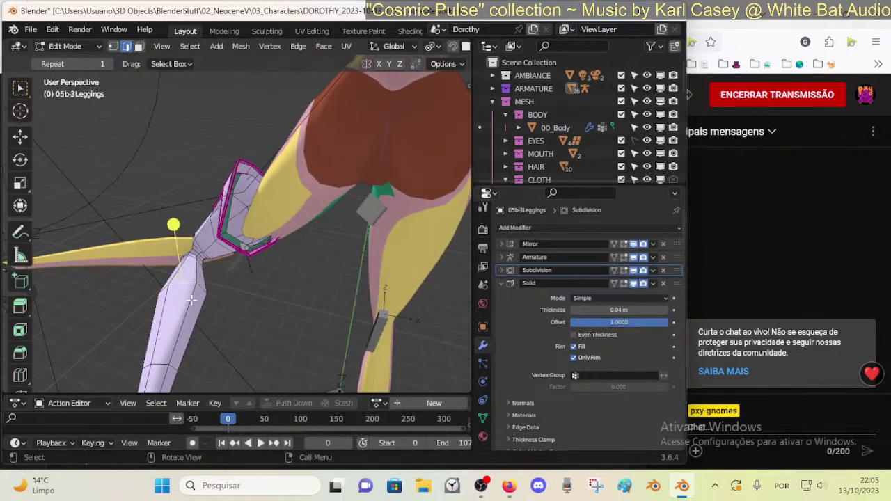
{"action": "middle_click_drag", "start_coordinate": [190, 303], "coordinate": [232, 286]}
{"action": "key", "text": "g"}
{"action": "left_click", "coordinate": [316, 276]}
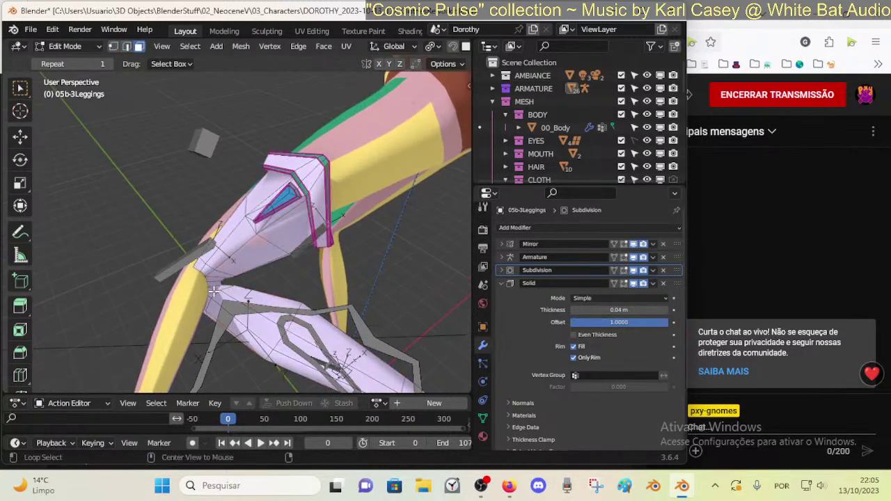
{"action": "left_click", "coordinate": [299, 269]}
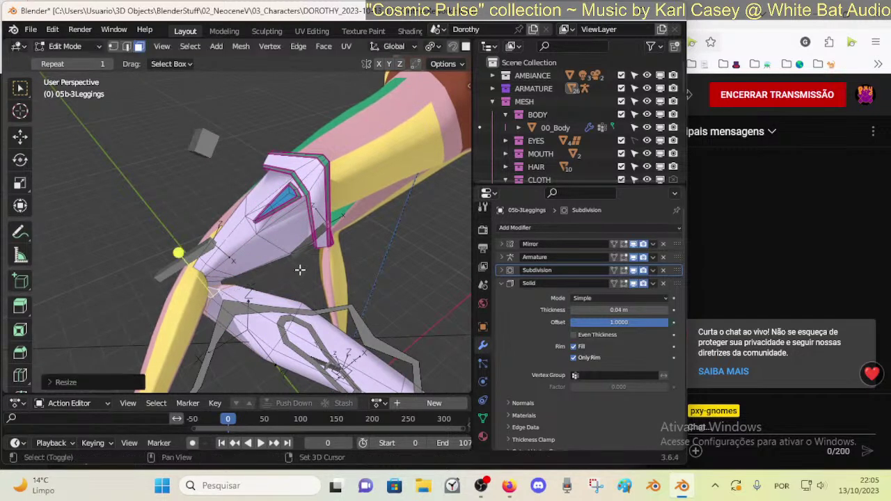
- Adjust the position of the leggings' knee geometry and return to Object Mode
{"action": "middle_click_drag", "start_coordinate": [289, 292], "coordinate": [196, 245]}
{"action": "key", "text": "Tab"}
{"action": "key", "text": "Tab"}
{"action": "scroll", "coordinate": [196, 246], "scroll_direction": "up", "scroll_amount": 4}
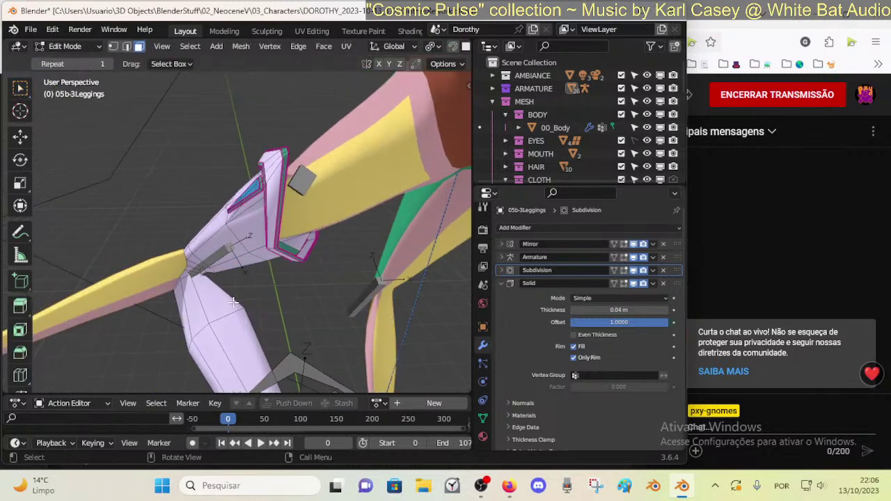
{"action": "key", "text": "g"}
{"action": "left_click", "coordinate": [249, 304]}
{"action": "key", "text": "Tab"}
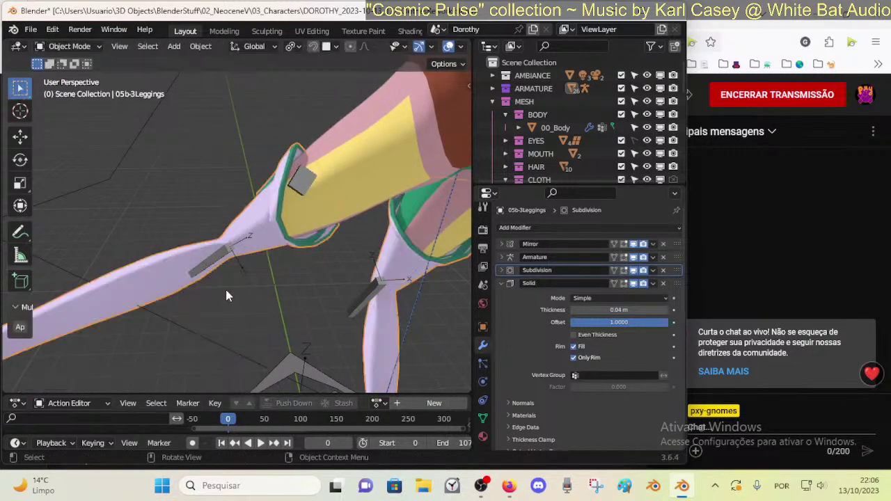
- Set the leggings' Solid modifier thickness to 0.05 m
{"action": "scroll", "coordinate": [208, 282], "scroll_direction": "down", "scroll_amount": 4}
{"action": "middle_click_drag", "start_coordinate": [179, 269], "coordinate": [188, 268]}
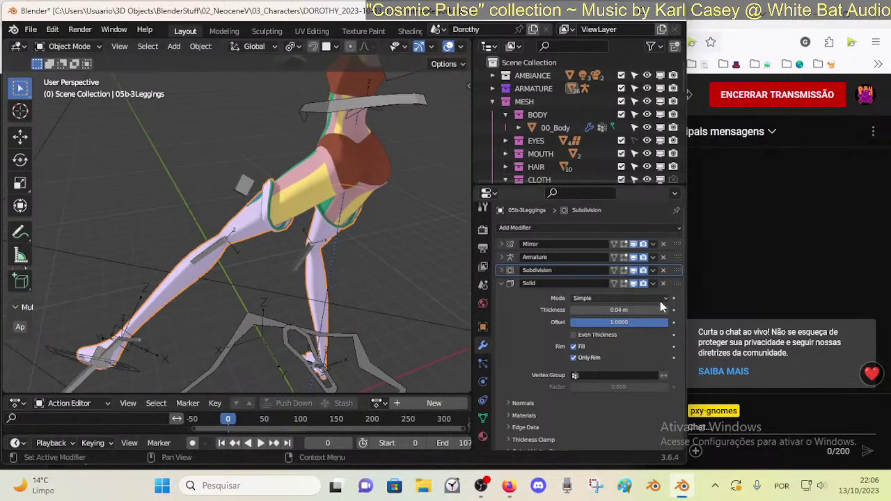
{"action": "mouse_move", "coordinate": [633, 325]}
{"action": "left_mouse_down"}
{"action": "mouse_move", "coordinate": [534, 324]}
{"action": "mouse_move", "coordinate": [632, 325]}
{"action": "left_mouse_up"}
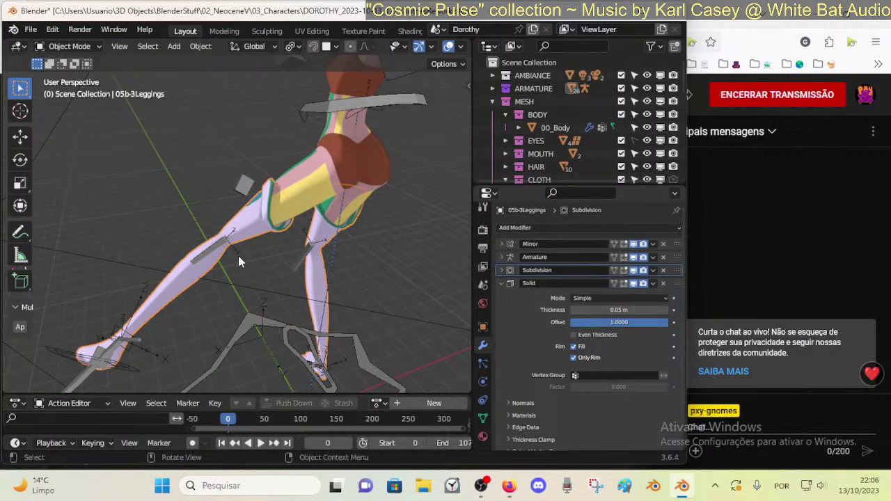
- Lower the left leg control in Pose Mode and save the file
{"action": "middle_click_drag", "start_coordinate": [169, 284], "coordinate": [417, 290]}
{"action": "left_click", "coordinate": [418, 290]}
{"action": "key", "text": "ctrl+Tab"}
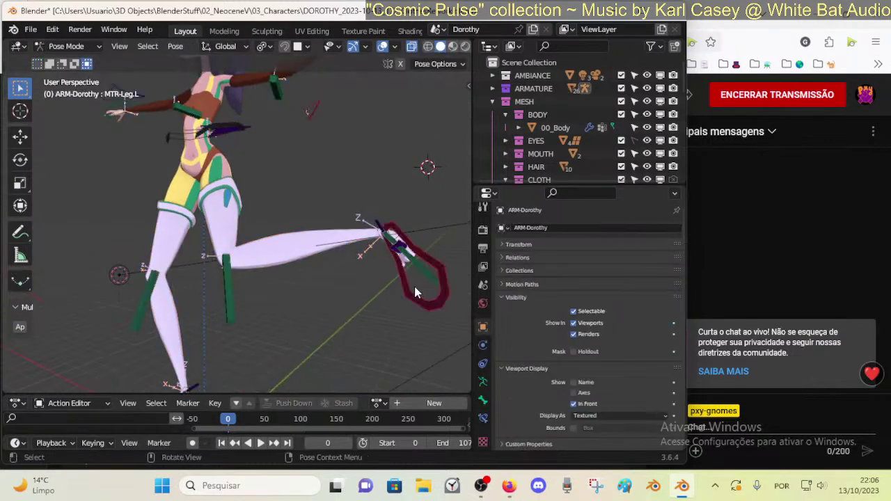
{"action": "scroll", "coordinate": [414, 286], "scroll_direction": "down", "scroll_amount": 3}
{"action": "key", "text": "g"}
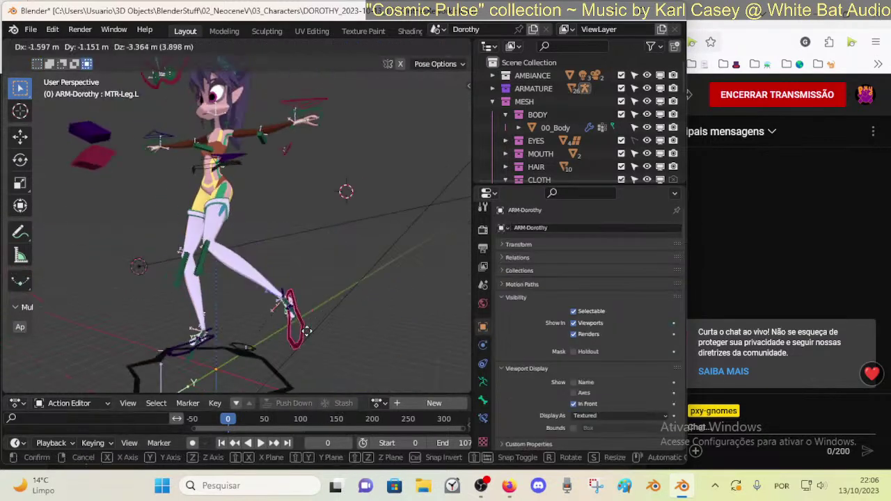
{"action": "left_click", "coordinate": [299, 327]}
{"action": "key", "text": "ctrl+s"}
- Test the leggings' knee deformation by lifting the left leg control behind the body and rotating it
{"action": "middle_click_drag", "start_coordinate": [358, 253], "coordinate": [227, 288]}
{"action": "key", "text": "g"}
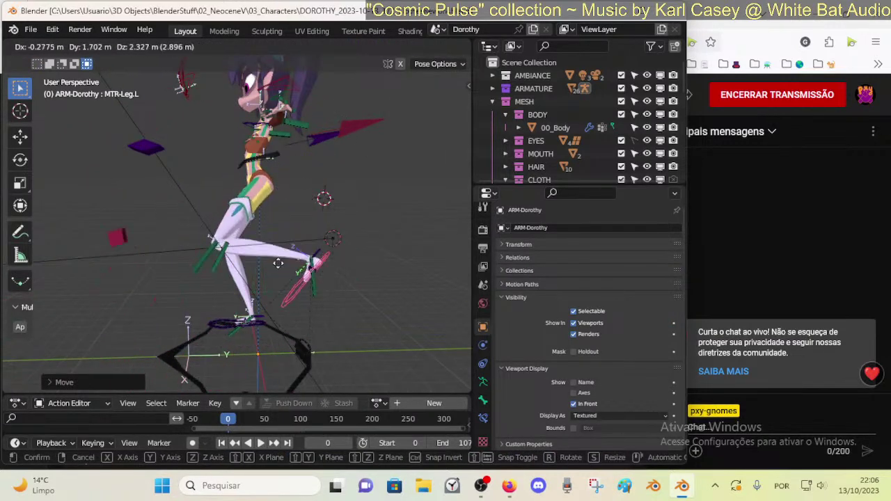
{"action": "left_click", "coordinate": [165, 255]}
{"action": "middle_click_drag", "start_coordinate": [165, 255], "coordinate": [296, 273]}
{"action": "key", "text": "g"}
{"action": "left_click", "coordinate": [351, 256]}
{"action": "key", "text": "r"}
{"action": "left_click", "coordinate": [312, 221]}
- Try further left leg poses by moving and rotating the foot control, viewing the knee from front and side
{"action": "key", "text": "g"}
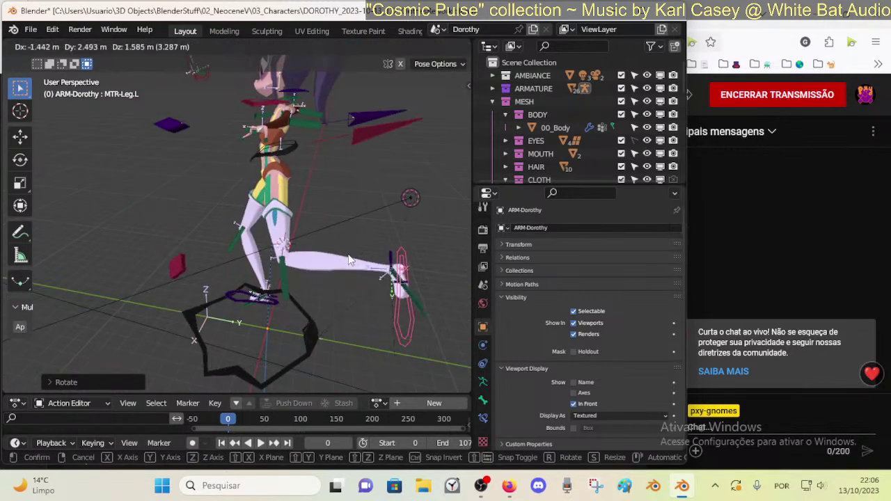
{"action": "middle_click_drag", "start_coordinate": [320, 277], "coordinate": [346, 306]}
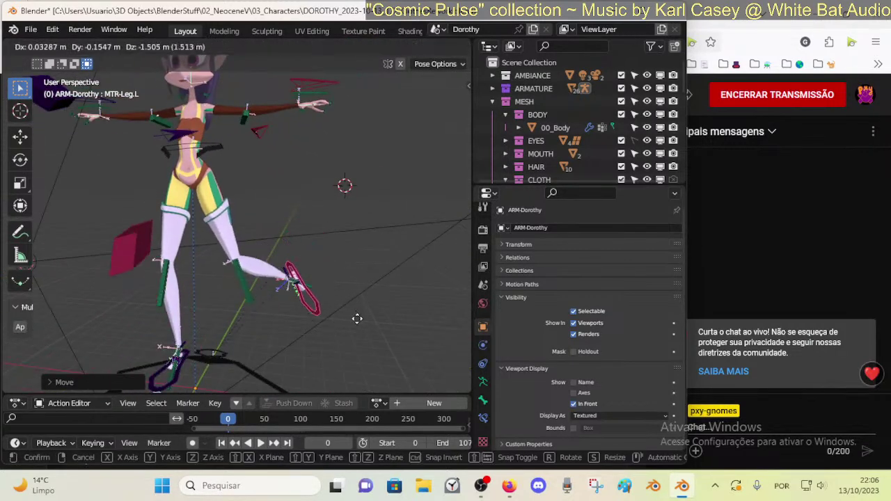
{"action": "left_click", "coordinate": [318, 244]}
{"action": "middle_click_drag", "start_coordinate": [318, 245], "coordinate": [369, 309]}
{"action": "left_click", "coordinate": [377, 328]}
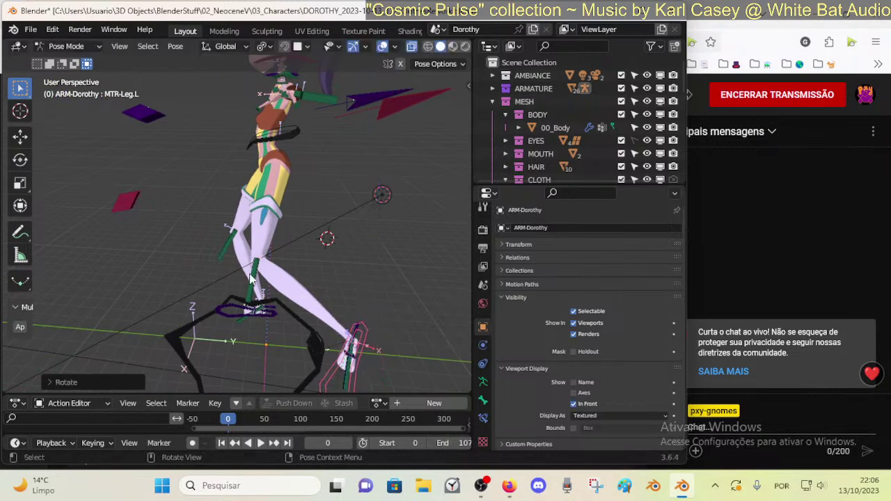
{"action": "middle_click_drag", "start_coordinate": [377, 328], "coordinate": [348, 256]}
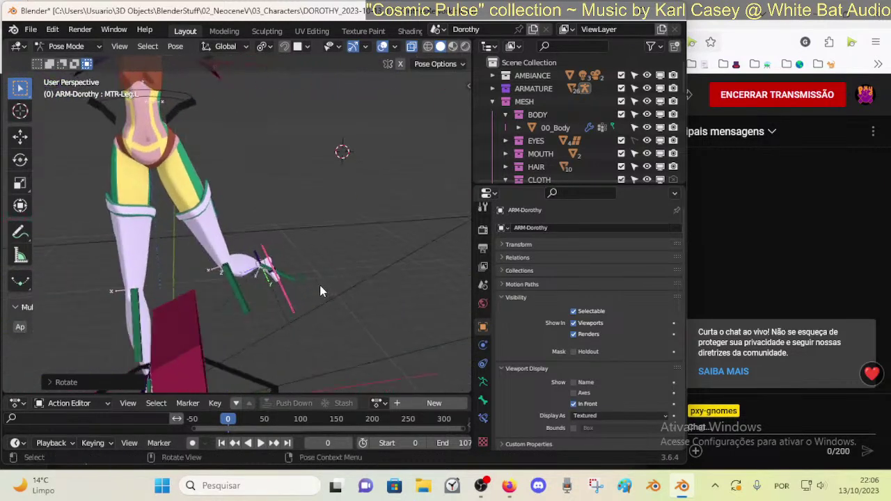
{"action": "middle_click_drag", "start_coordinate": [268, 170], "coordinate": [188, 159]}
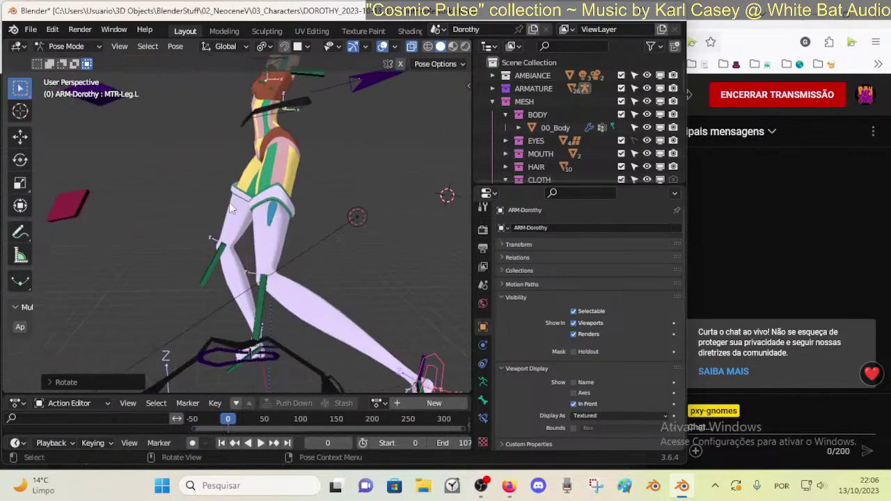
- Try another left leg pose, moving the control, rotating it around the X axis, and swinging the leg outward
{"action": "scroll", "coordinate": [326, 269], "scroll_direction": "down", "scroll_amount": 3}
{"action": "key", "text": "g"}
{"action": "left_click", "coordinate": [257, 323]}
{"action": "key", "text": "r"}
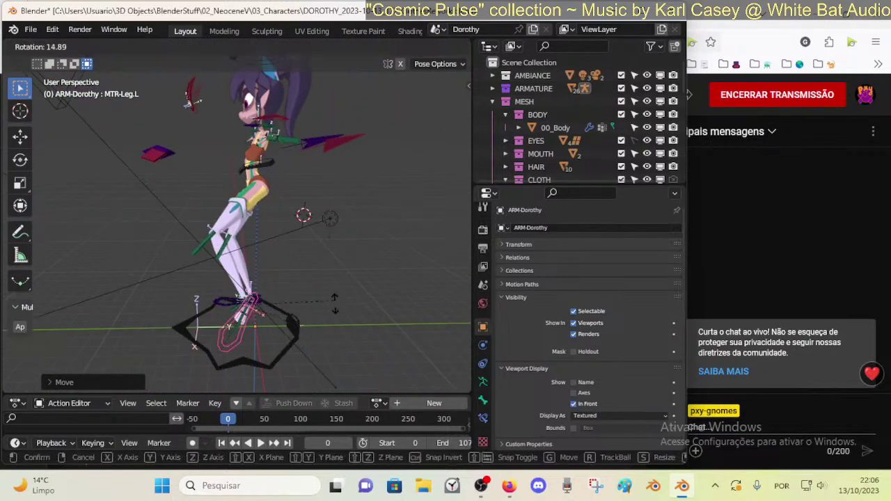
{"action": "key", "text": "x"}
{"action": "left_click", "coordinate": [291, 335]}
{"action": "middle_click_drag", "start_coordinate": [240, 230], "coordinate": [327, 233]}
{"action": "key", "text": "g"}
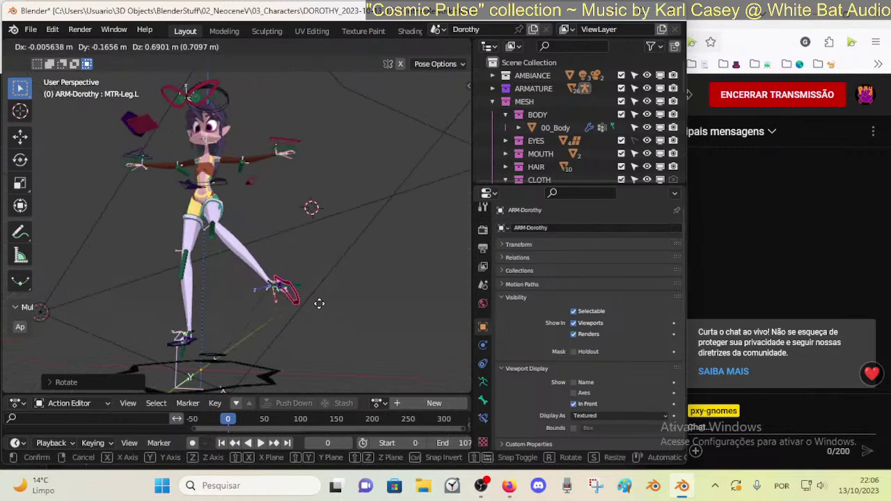
{"action": "left_click", "coordinate": [317, 300]}
- Clear the left leg control's location and rotation, keeping that control selected
{"action": "key", "text": "alt+g"}
{"action": "key", "text": "alt+r"}
{"action": "left_click", "coordinate": [197, 350]}
{"action": "left_click", "coordinate": [204, 343]}
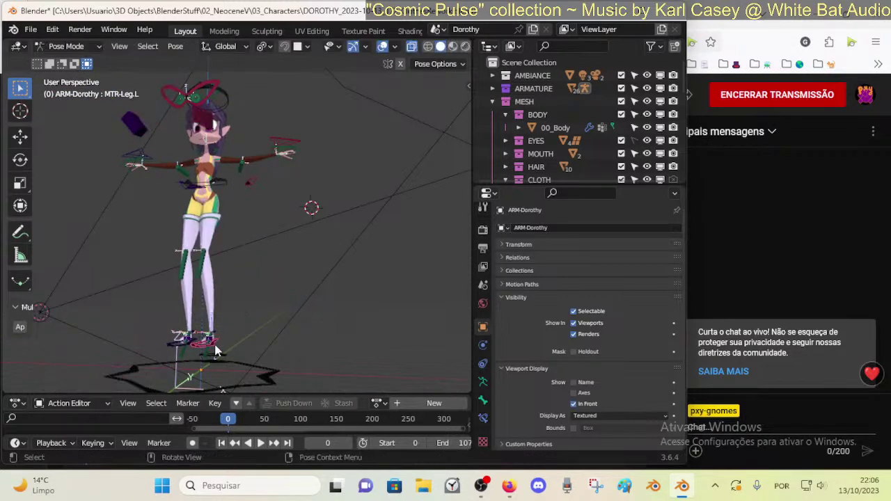
- Move the left leg control out to the side and rotate it around the Z, X and Y axes
{"action": "key", "text": "g"}
{"action": "left_click", "coordinate": [282, 314]}
{"action": "key", "text": "r"}
{"action": "key", "text": "z"}
{"action": "left_click", "coordinate": [310, 329]}
{"action": "key", "text": "r"}
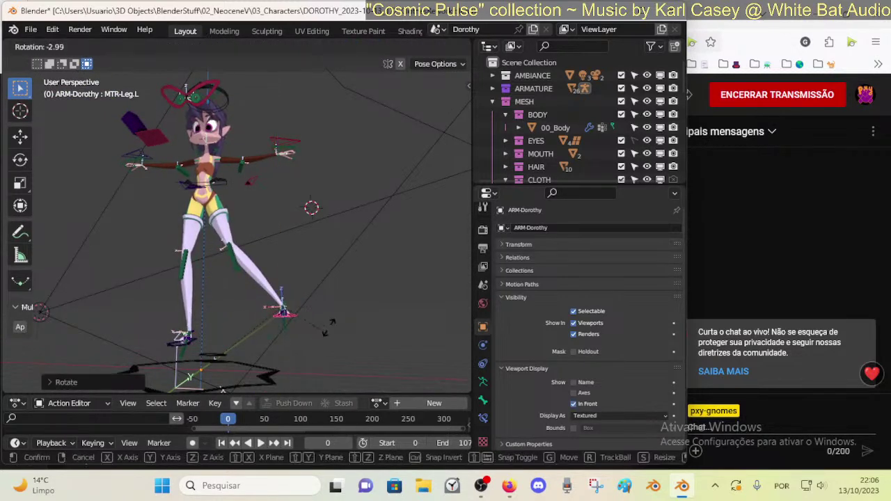
{"action": "key", "text": "x"}
{"action": "left_click", "coordinate": [319, 332]}
{"action": "key", "text": "r"}
{"action": "key", "text": "y"}
{"action": "left_click", "coordinate": [333, 301]}
- Reposition the left leg control to lift the foot slightly behind, and rotate it around the X axis
{"action": "key", "text": "g"}
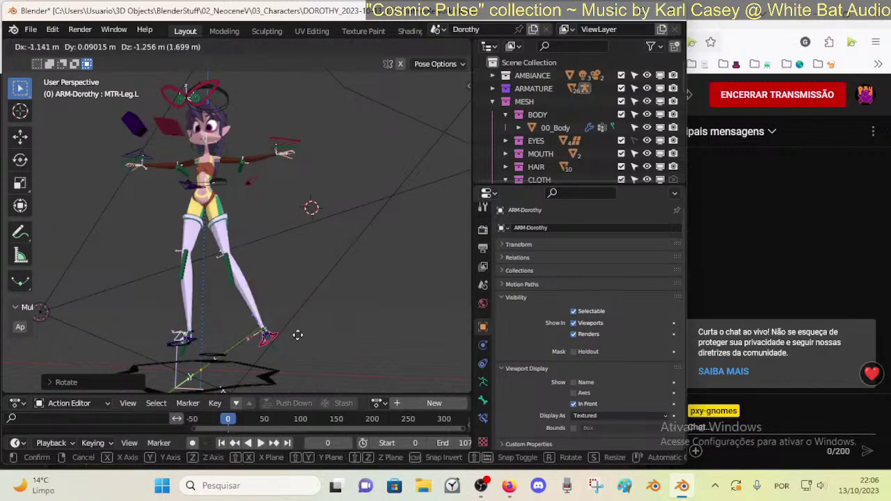
{"action": "left_click", "coordinate": [272, 296]}
{"action": "middle_click_drag", "start_coordinate": [270, 297], "coordinate": [187, 302]}
{"action": "key", "text": "g"}
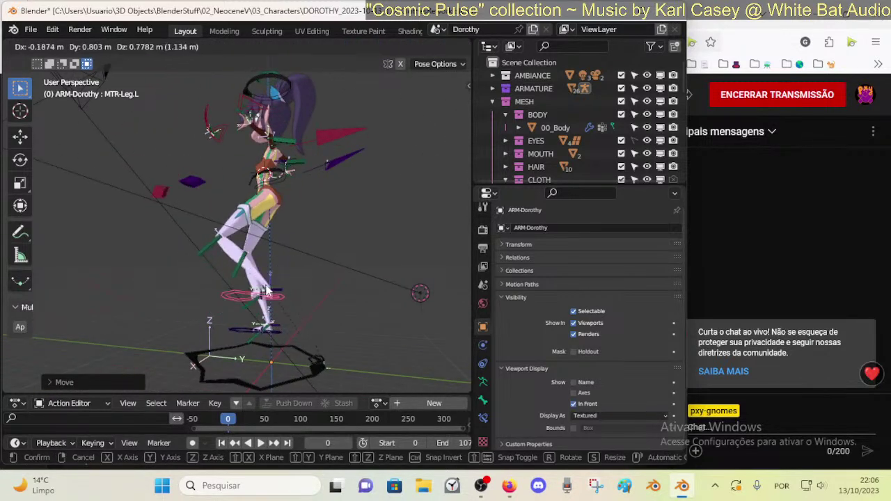
{"action": "left_click", "coordinate": [280, 280]}
{"action": "middle_click_drag", "start_coordinate": [280, 279], "coordinate": [226, 288]}
{"action": "key", "text": "r"}
{"action": "key", "text": "x"}
{"action": "left_click", "coordinate": [291, 262]}
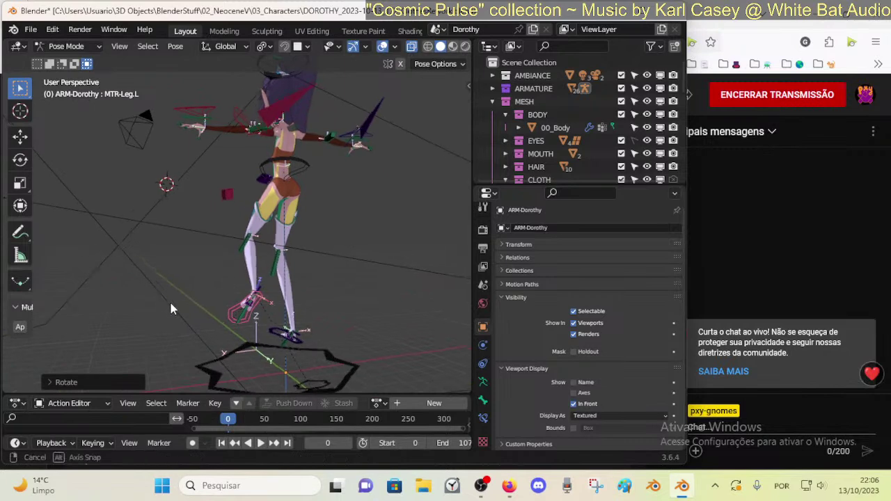
- Collapse the armature's Visibility and Viewport Display property sections
{"action": "middle_click_drag", "start_coordinate": [170, 299], "coordinate": [348, 240]}
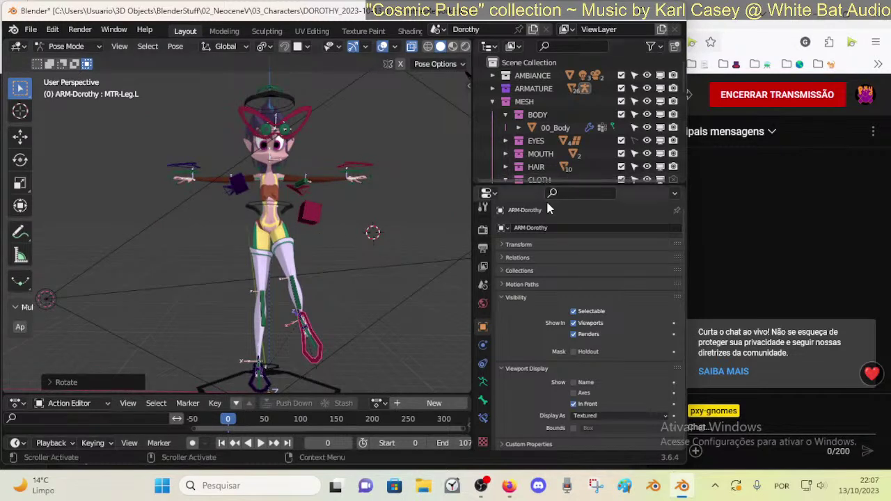
{"action": "left_click", "coordinate": [502, 297]}
{"action": "left_click", "coordinate": [519, 313]}
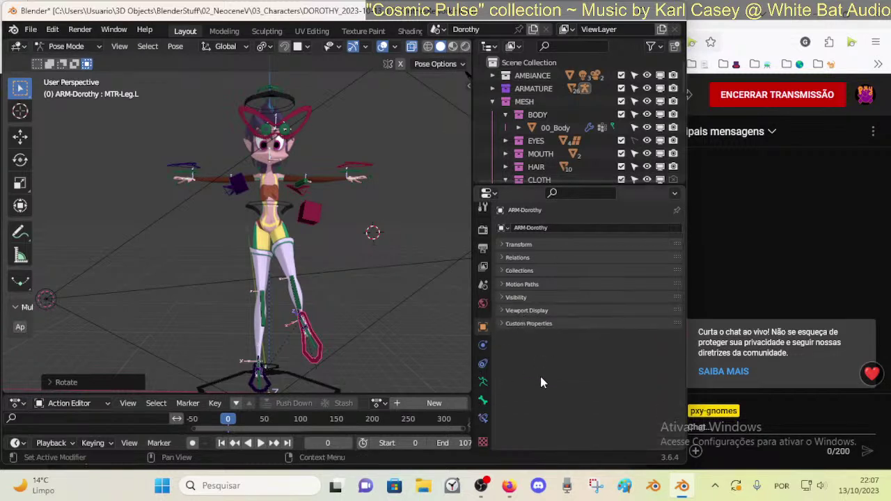
- Select the 00_Body mesh in Object Mode and expand the UV Maps section of its data properties
{"action": "key", "text": "ctrl+Tab"}
{"action": "left_click", "coordinate": [285, 233]}
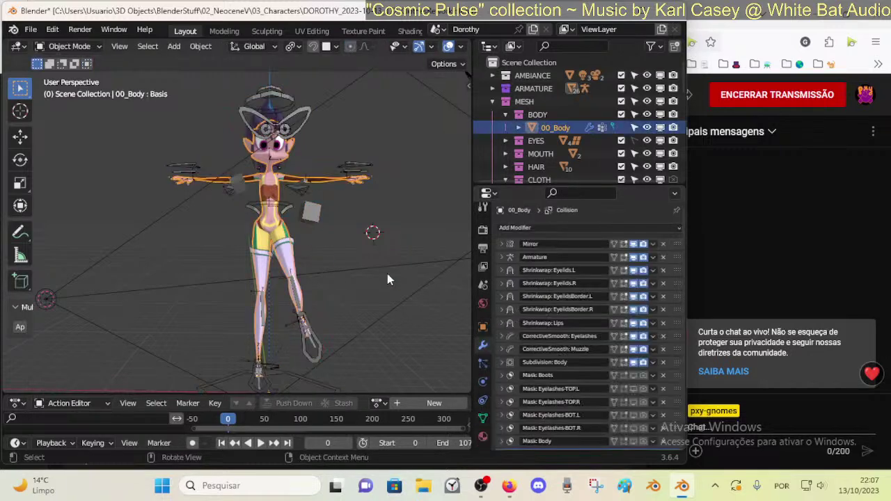
{"action": "left_click", "coordinate": [483, 419]}
{"action": "scroll", "coordinate": [531, 360], "scroll_direction": "down", "scroll_amount": 5}
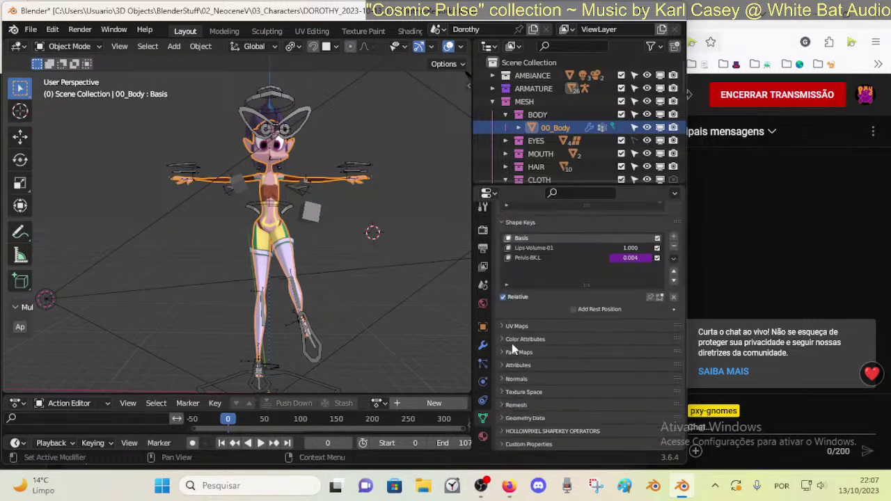
{"action": "left_click", "coordinate": [507, 327]}
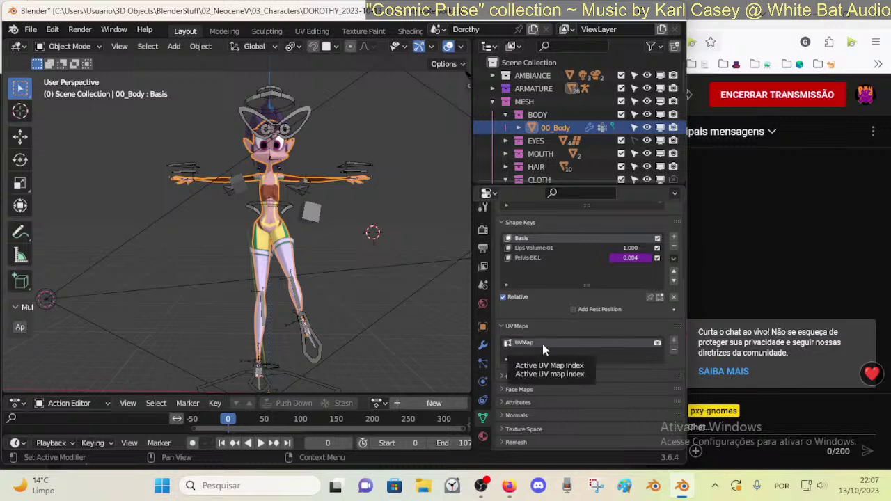
- Examine the posed body, torso and arms from several angles and distances
{"action": "middle_click_drag", "start_coordinate": [355, 268], "coordinate": [312, 279]}
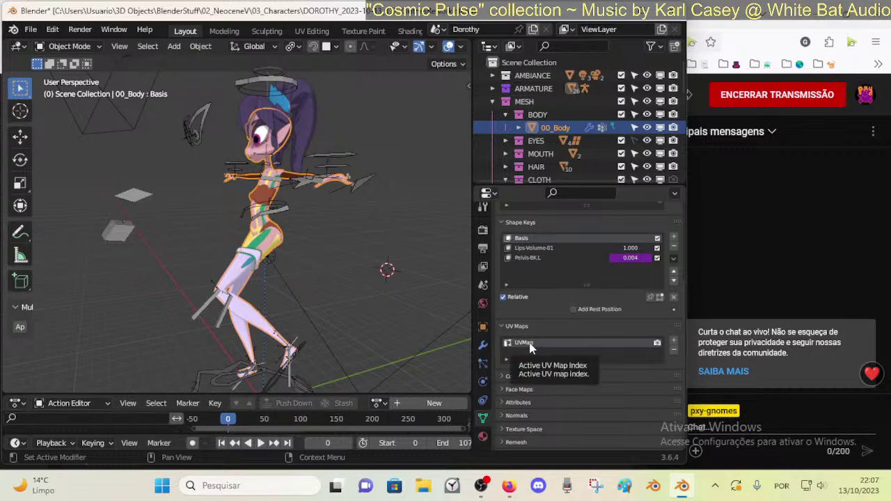
{"action": "middle_click_drag", "start_coordinate": [253, 285], "coordinate": [275, 271]}
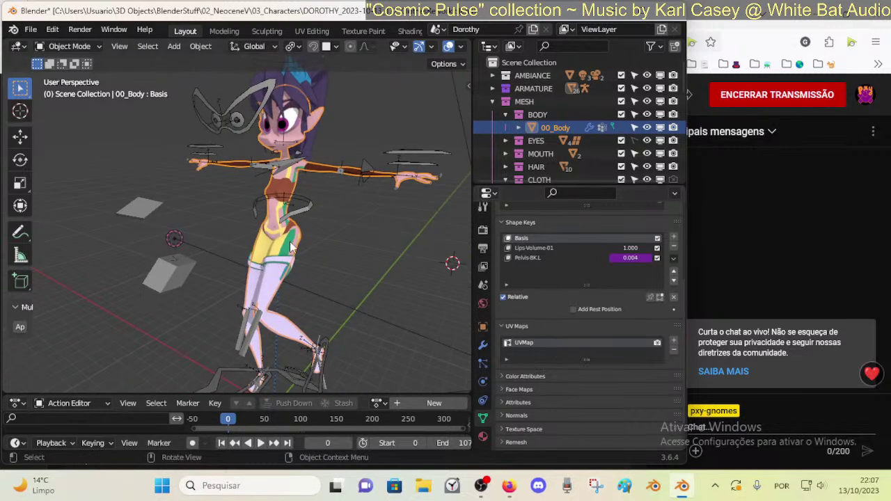
{"action": "middle_click_drag", "start_coordinate": [289, 244], "coordinate": [218, 227]}
{"action": "scroll", "coordinate": [276, 220], "scroll_direction": "up", "scroll_amount": 3}
{"action": "scroll", "coordinate": [234, 223], "scroll_direction": "up", "scroll_amount": 3}
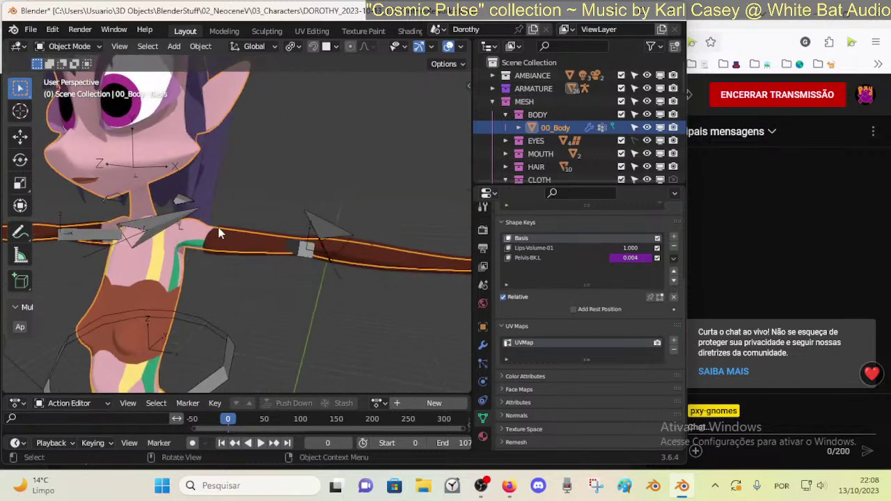
{"action": "scroll", "coordinate": [218, 227], "scroll_direction": "down", "scroll_amount": 3}
{"action": "middle_click_drag", "start_coordinate": [390, 299], "coordinate": [272, 229]}
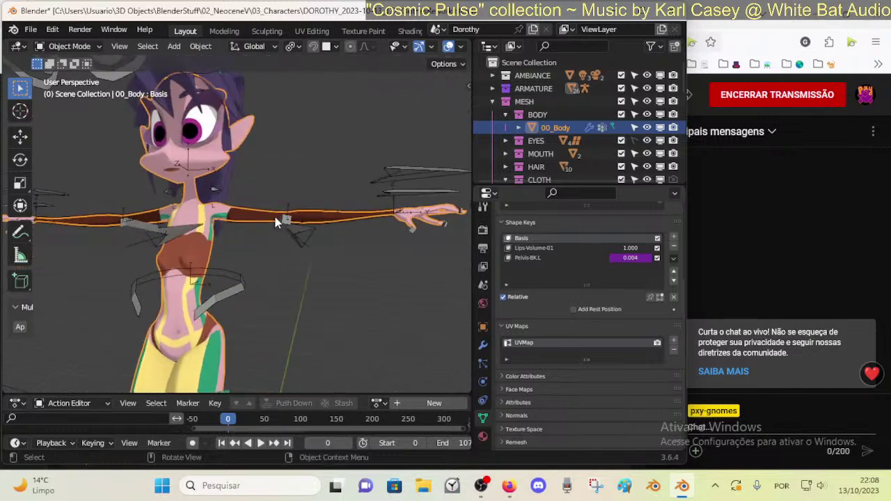
- Select the 05b-4Sleeves mesh and save the file
{"action": "left_click", "coordinate": [271, 228]}
{"action": "scroll", "coordinate": [258, 232], "scroll_direction": "down", "scroll_amount": 3}
{"action": "key", "text": "ctrl+s"}
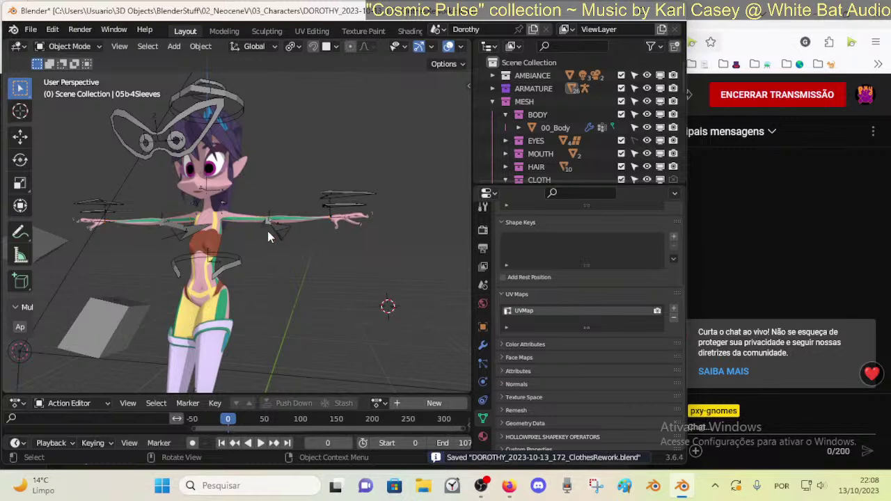
{"action": "middle_click_drag", "start_coordinate": [286, 240], "coordinate": [347, 110]}
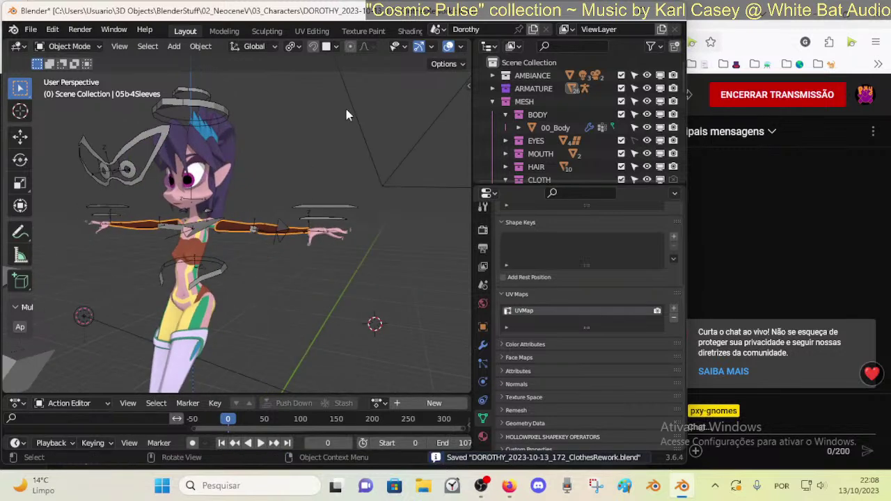
- Preview the character in Material Preview shading, return to Solid shading and view the sleeves up close
{"action": "scroll", "coordinate": [433, 48], "scroll_direction": "down", "scroll_amount": 3}
{"action": "left_click", "coordinate": [444, 47]}
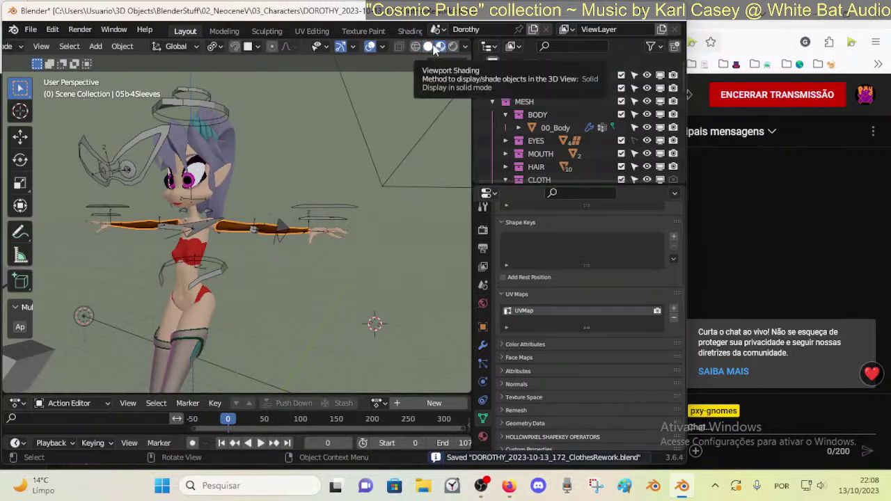
{"action": "left_click", "coordinate": [439, 47]}
{"action": "mouse_move", "coordinate": [209, 234]}
{"action": "middle_mouse_down"}
{"action": "mouse_move", "coordinate": [216, 255]}
{"action": "mouse_move", "coordinate": [264, 241]}
{"action": "middle_mouse_up"}
{"action": "scroll", "coordinate": [264, 242], "scroll_direction": "up", "scroll_amount": 2}
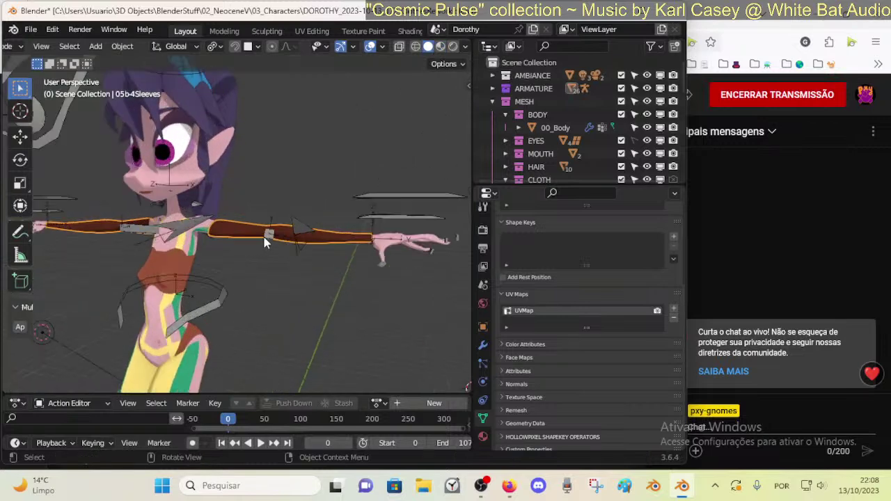
- Select ARM-Dorothy to check the rig around the body, reselect the 05b-4Sleeves mesh and save the file
{"action": "left_click", "coordinate": [388, 244]}
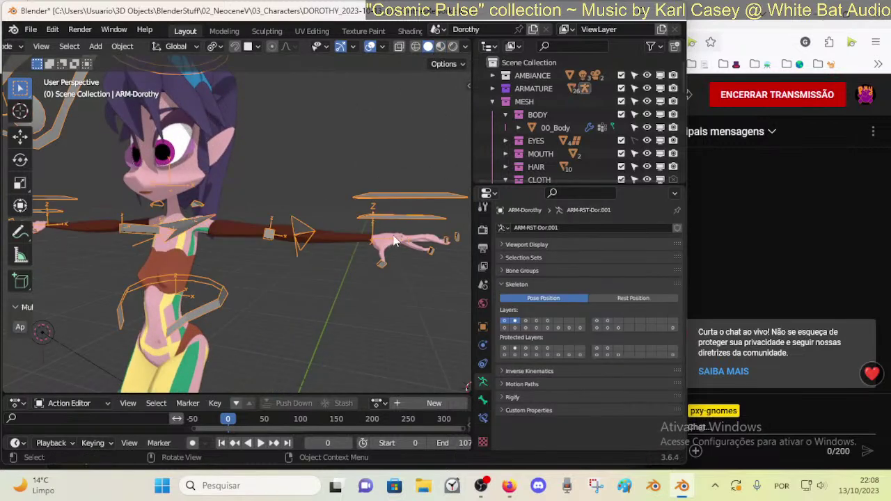
{"action": "middle_click_drag", "start_coordinate": [300, 235], "coordinate": [322, 247]}
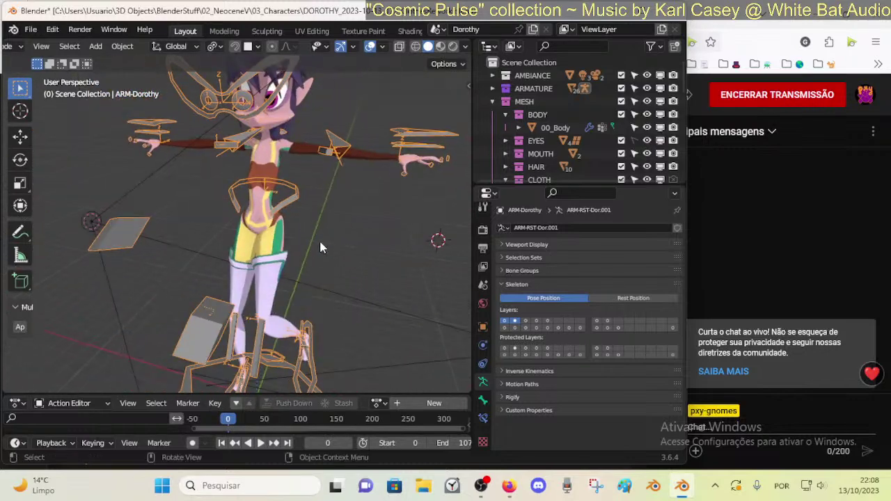
{"action": "left_click", "coordinate": [285, 274]}
{"action": "key", "text": "ctrl+s"}
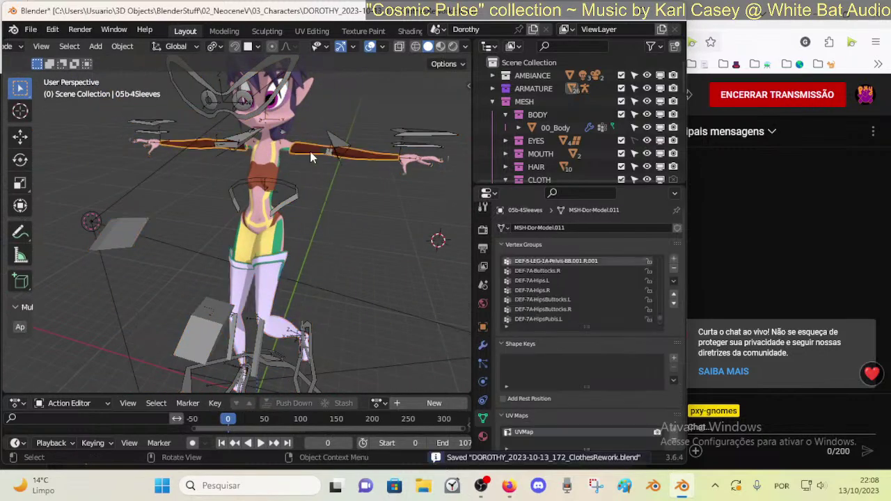
- Show the 05b-4Sleeves mesh in Edit Mode and inspect its undeformed position against the posed arm
{"action": "key", "text": "Tab"}
{"action": "scroll", "coordinate": [292, 241], "scroll_direction": "up", "scroll_amount": 8}
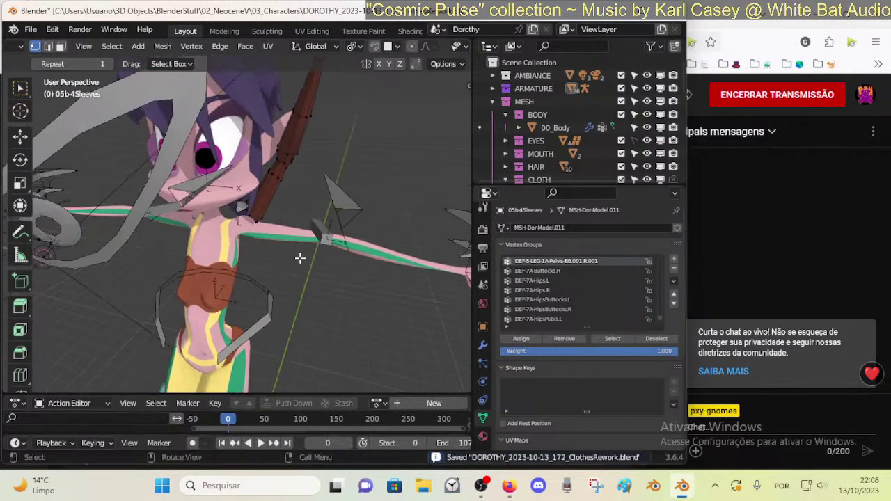
{"action": "scroll", "coordinate": [285, 257], "scroll_direction": "down", "scroll_amount": 8}
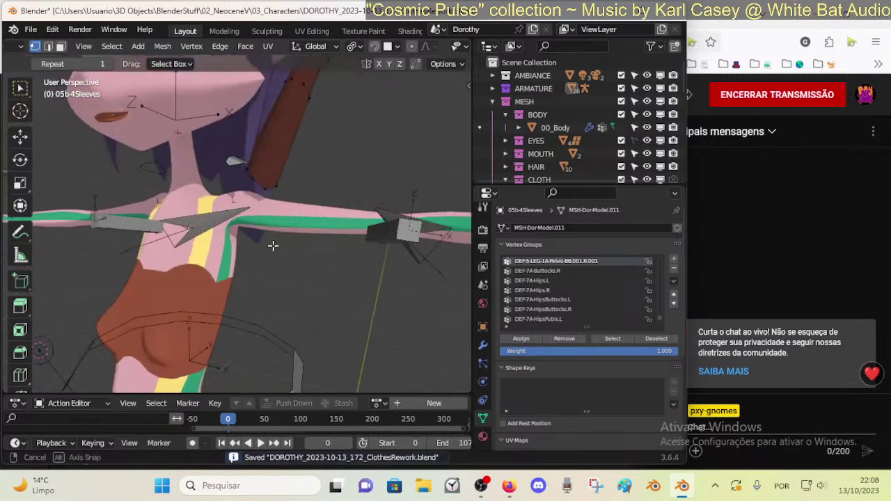
{"action": "middle_click_drag", "start_coordinate": [272, 267], "coordinate": [243, 276]}
- Switch ARM-Dorothy to Pose Mode, clear the bone locations and save the file
{"action": "key", "text": "ctrl+Tab"}
{"action": "left_click", "coordinate": [139, 277]}
{"action": "left_click", "coordinate": [243, 233]}
{"action": "key", "text": "ctrl+Tab"}
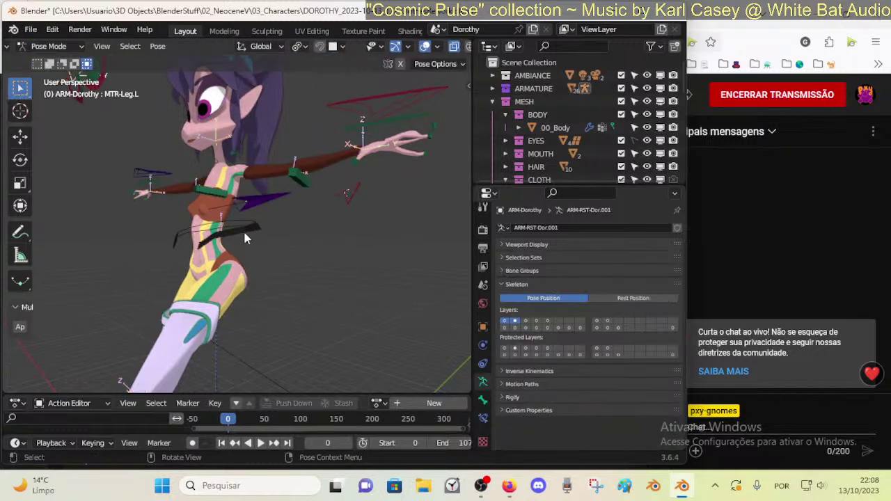
{"action": "key", "text": "alt+g"}
{"action": "key", "text": "ctrl+s"}
- Compare the character's rest and posed shapes by alternating the armature between Edit and Pose Mode, ending in Object Mode
{"action": "middle_click_drag", "start_coordinate": [245, 239], "coordinate": [269, 212]}
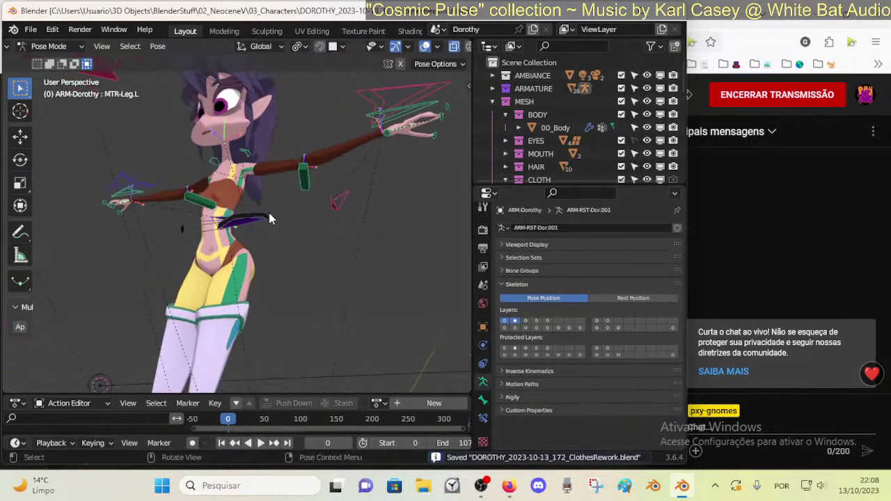
{"action": "scroll", "coordinate": [267, 217], "scroll_direction": "up", "scroll_amount": 3}
{"action": "middle_click_drag", "start_coordinate": [263, 341], "coordinate": [254, 281], "text": "shift"}
{"action": "key", "text": "Tab"}
{"action": "middle_click_drag", "start_coordinate": [228, 320], "coordinate": [154, 327]}
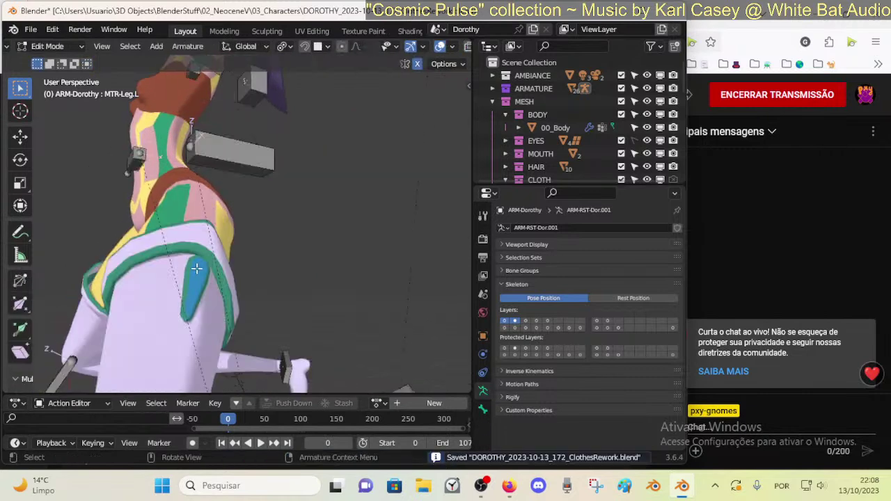
{"action": "key", "text": "Tab"}
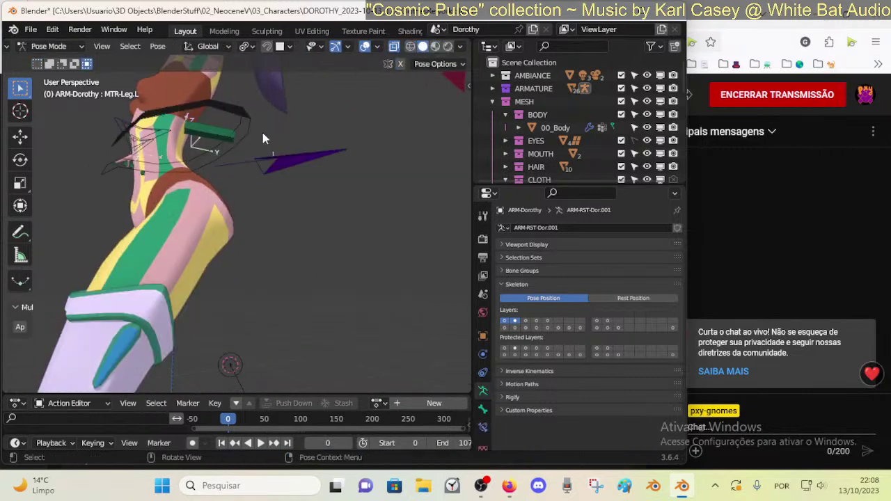
{"action": "middle_click_drag", "start_coordinate": [262, 133], "coordinate": [286, 201]}
{"action": "key", "text": "Tab"}
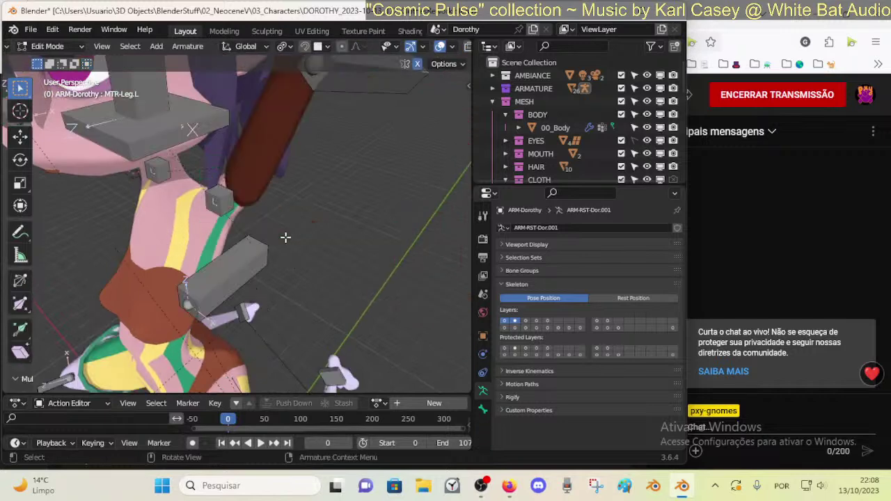
{"action": "scroll", "coordinate": [285, 236], "scroll_direction": "down", "scroll_amount": 3}
{"action": "key", "text": "Tab"}
{"action": "key", "text": "ctrl+Tab"}
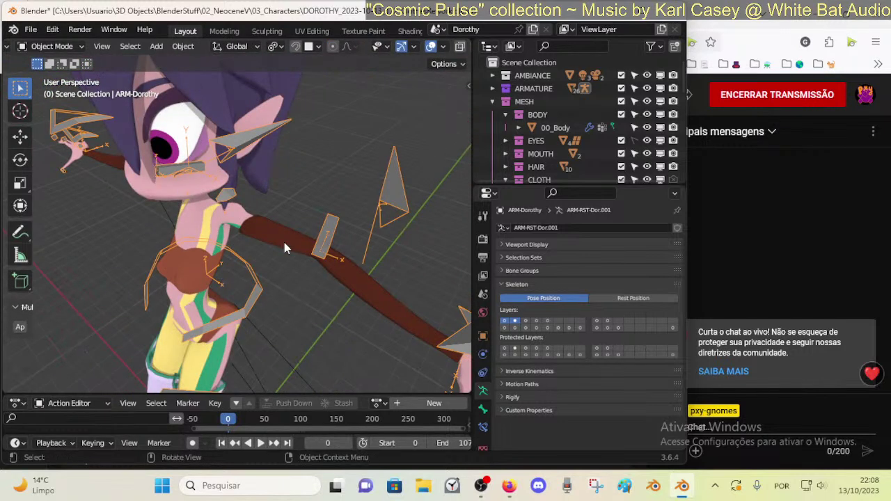
- Compare the 05b-4Sleeves mesh in Object and Edit Mode around the shoulder, ending in the front orthographic view
{"action": "left_click", "coordinate": [284, 248]}
{"action": "key", "text": "Tab"}
{"action": "scroll", "coordinate": [282, 252], "scroll_direction": "up", "scroll_amount": 3}
{"action": "scroll", "coordinate": [278, 255], "scroll_direction": "down", "scroll_amount": 4}
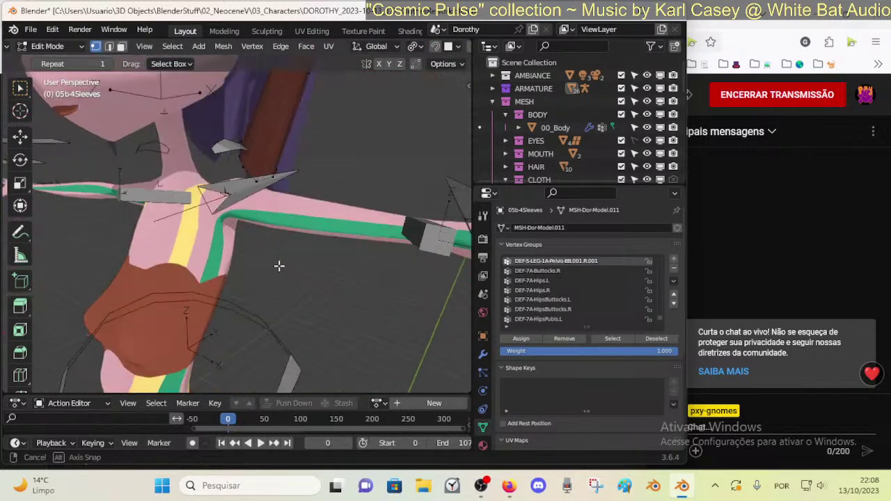
{"action": "key", "text": "Tab"}
{"action": "middle_click_drag", "start_coordinate": [278, 265], "coordinate": [306, 252]}
{"action": "key", "text": "Tab"}
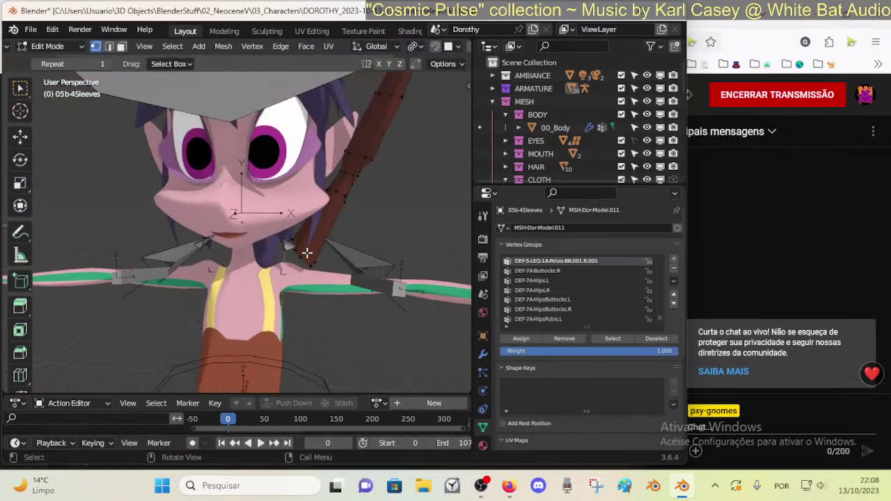
{"action": "key", "text": "KP_1"}
{"action": "scroll", "coordinate": [306, 252], "scroll_direction": "up", "scroll_amount": 4}
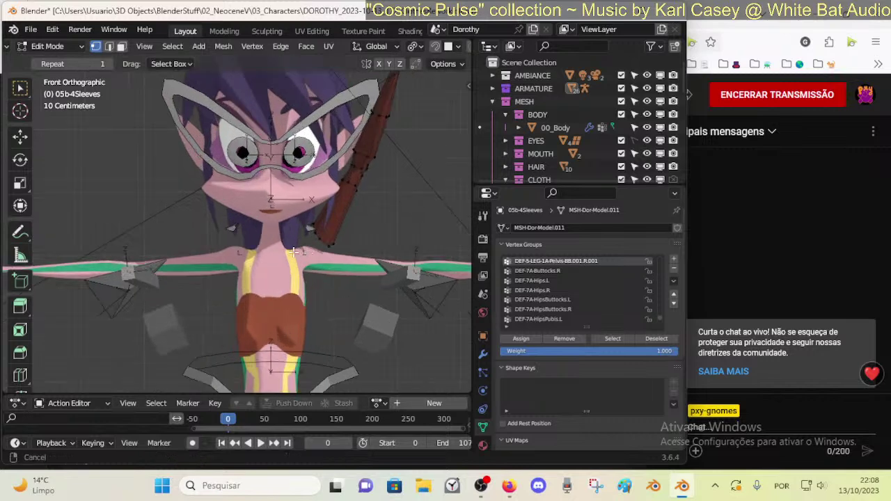
{"action": "scroll", "coordinate": [206, 255], "scroll_direction": "down", "scroll_amount": 3}
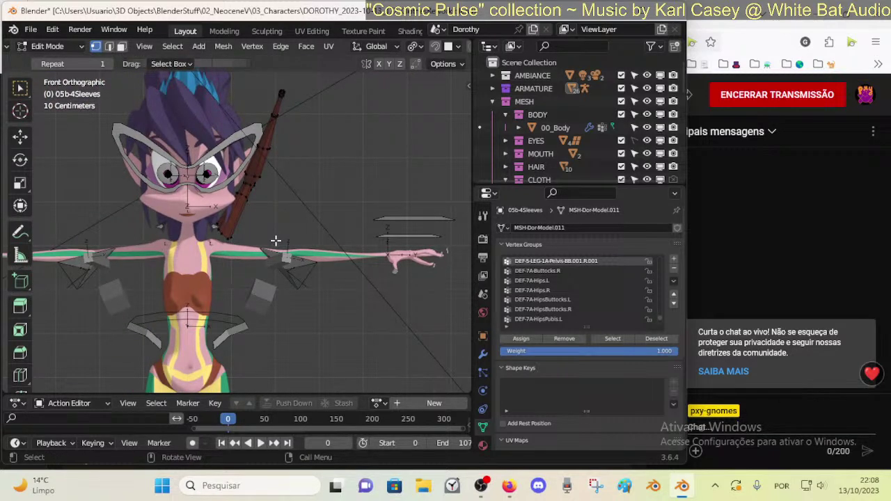
- Return to Object Mode, select ARM-Dorothy and set the armature to Rest Position
{"action": "key", "text": "ctrl+Tab"}
{"action": "left_click", "coordinate": [134, 241]}
{"action": "left_click", "coordinate": [233, 181]}
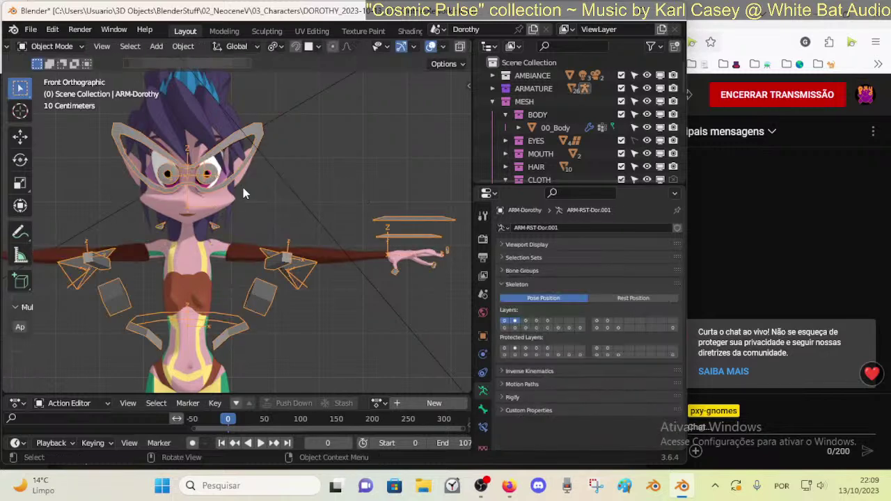
{"action": "key", "text": "ctrl+shift+alt+r"}
{"action": "left_click", "coordinate": [237, 202]}
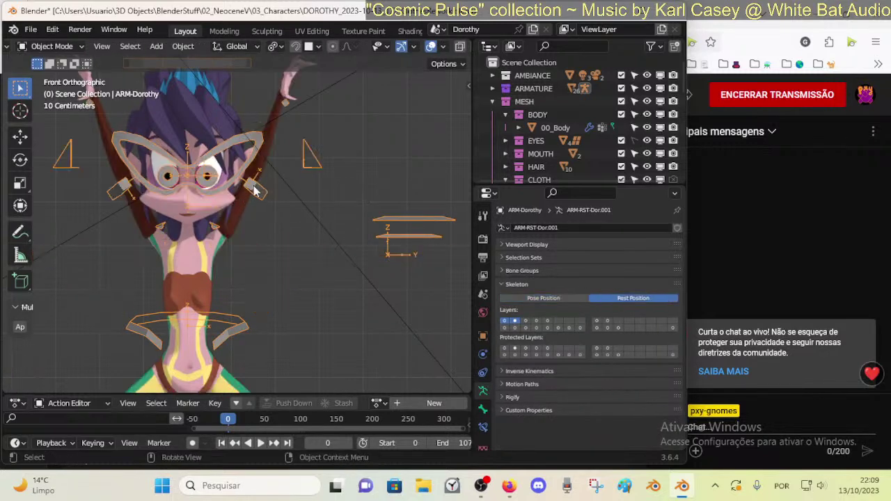
- Check the 05b-4Sleeves mesh in Edit Mode against the rest-pose arms, save the file and return to Object Mode
{"action": "left_click", "coordinate": [240, 211]}
{"action": "key", "text": "Tab"}
{"action": "scroll", "coordinate": [245, 259], "scroll_direction": "up", "scroll_amount": 2}
{"action": "scroll", "coordinate": [245, 260], "scroll_direction": "down", "scroll_amount": 7}
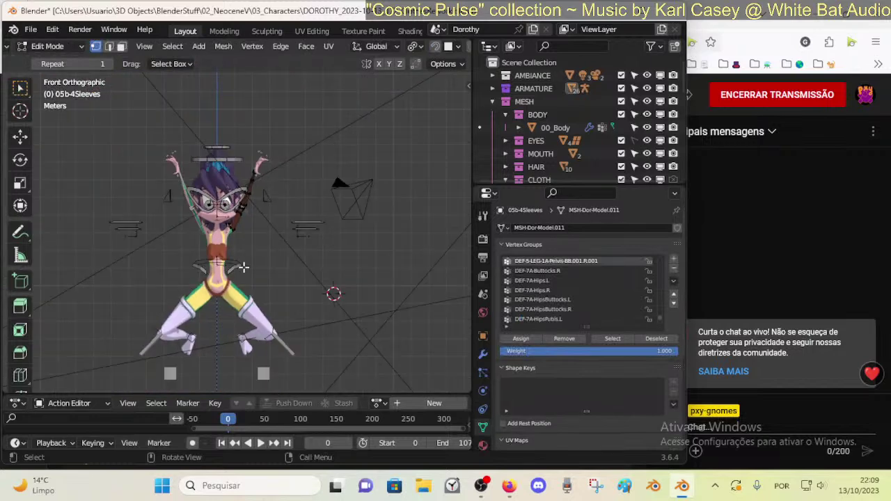
{"action": "key", "text": "ctrl+s"}
{"action": "key", "text": "Tab"}
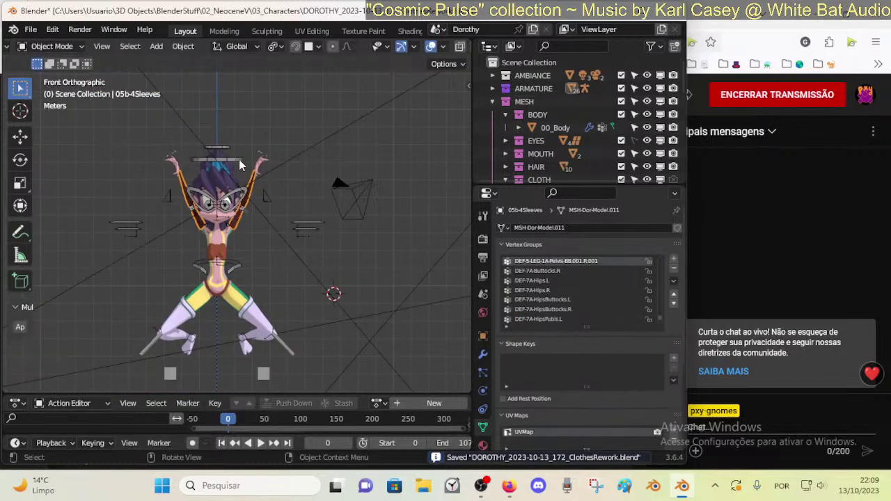
- Select ARM-Dorothy, hide it from the viewport and look through the outliner's lower collections
{"action": "left_click", "coordinate": [239, 160]}
{"action": "scroll", "coordinate": [261, 235], "scroll_direction": "up", "scroll_amount": 3}
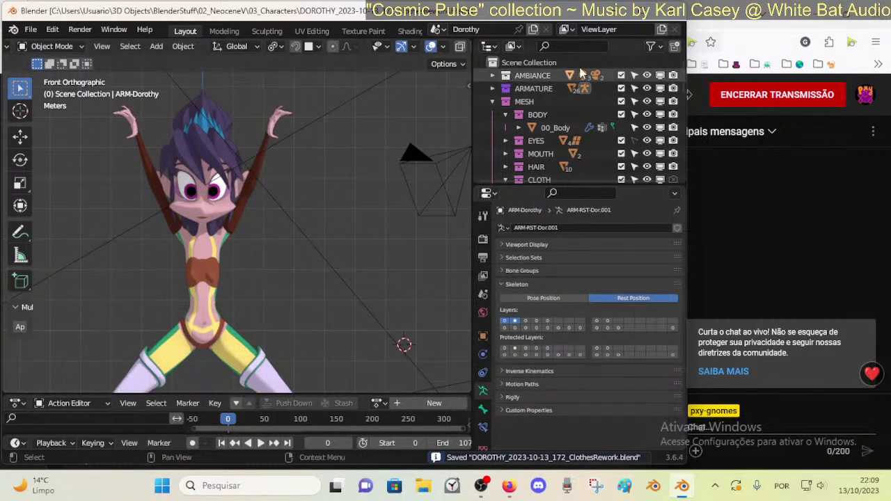
{"action": "scroll", "coordinate": [615, 147], "scroll_direction": "down", "scroll_amount": 6}
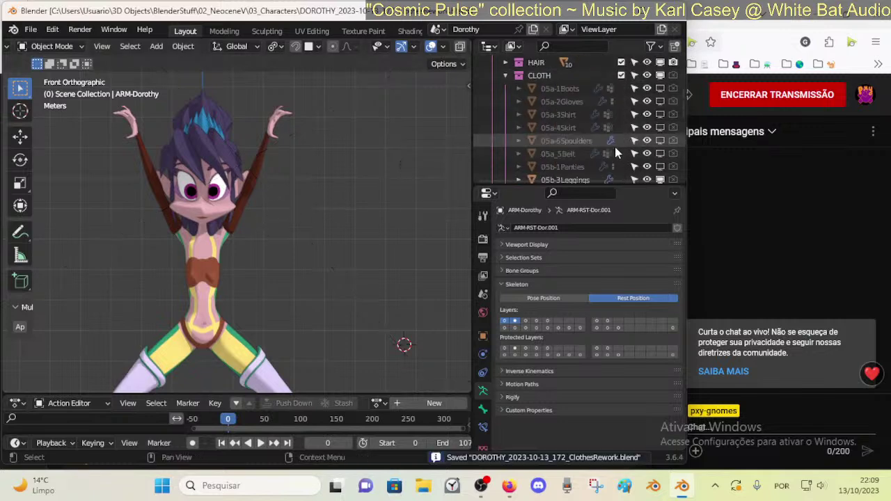
{"action": "scroll", "coordinate": [614, 155], "scroll_direction": "down", "scroll_amount": 3}
{"action": "scroll", "coordinate": [442, 55], "scroll_direction": "down", "scroll_amount": 2}
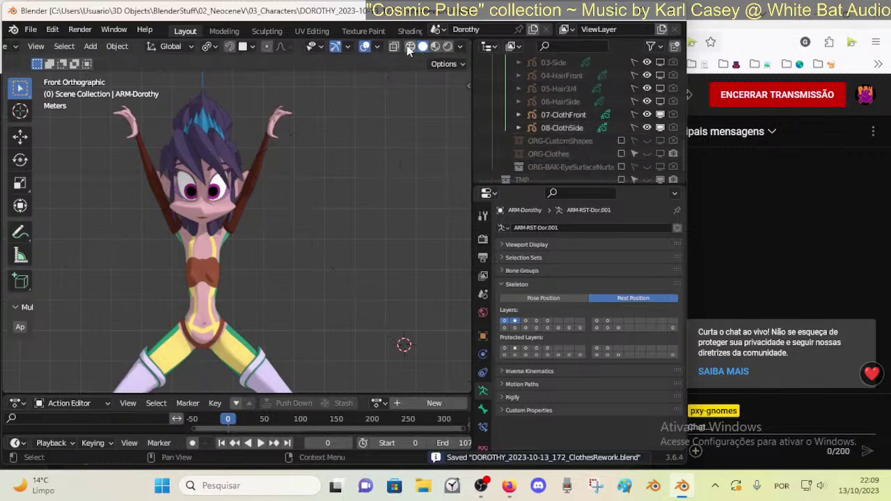
- Switch the viewport to Wireframe shading, select all visible objects and inspect the upper body
{"action": "left_click", "coordinate": [410, 46]}
{"action": "scroll", "coordinate": [270, 183], "scroll_direction": "up", "scroll_amount": 3}
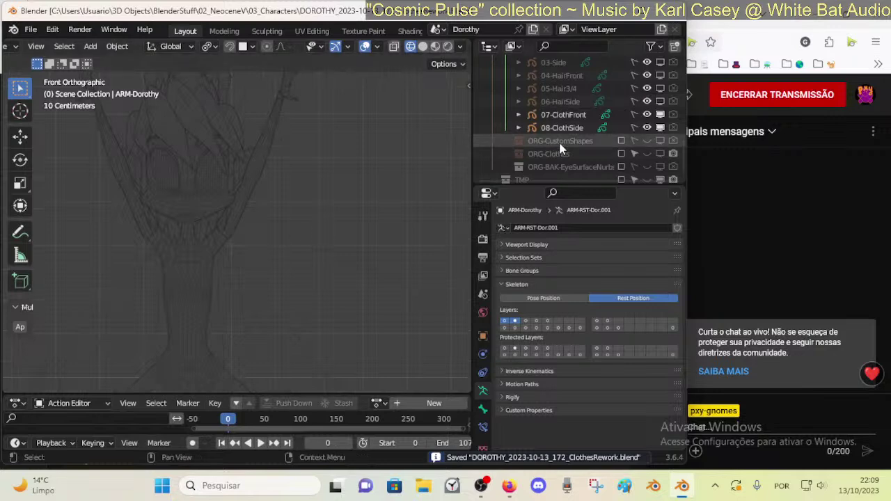
{"action": "scroll", "coordinate": [560, 149], "scroll_direction": "down", "scroll_amount": 1}
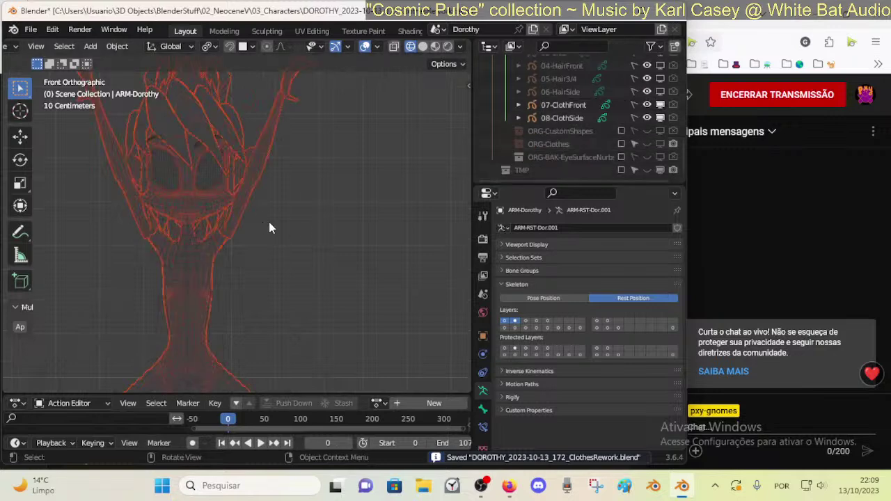
{"action": "scroll", "coordinate": [269, 222], "scroll_direction": "up", "scroll_amount": 1}
{"action": "scroll", "coordinate": [268, 237], "scroll_direction": "down", "scroll_amount": 2}
{"action": "scroll", "coordinate": [265, 306], "scroll_direction": "up", "scroll_amount": 2}
{"action": "scroll", "coordinate": [255, 329], "scroll_direction": "down", "scroll_amount": 3}
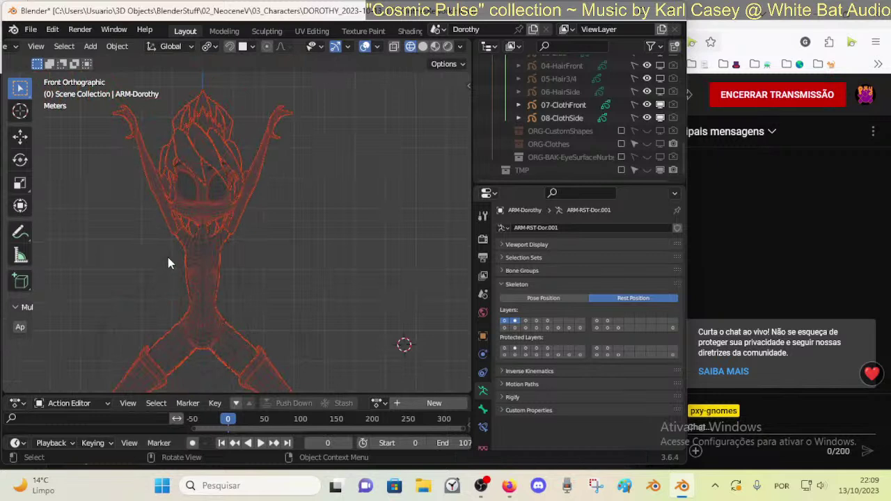
- Cut an edge loop near the shoulder end of the 05b-4Sleeves mesh and rotate it to roughly horizontal
{"action": "left_click", "coordinate": [238, 223]}
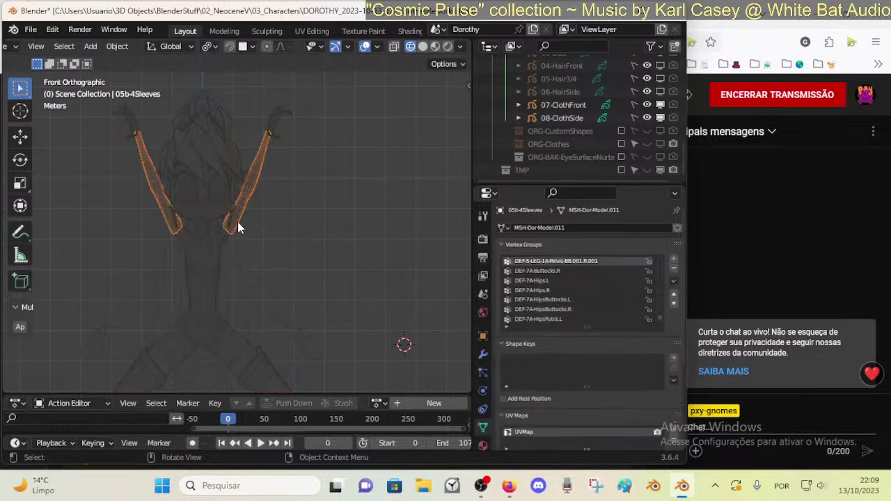
{"action": "key", "text": "Tab"}
{"action": "scroll", "coordinate": [238, 227], "scroll_direction": "up", "scroll_amount": 4}
{"action": "scroll", "coordinate": [237, 230], "scroll_direction": "up", "scroll_amount": 1}
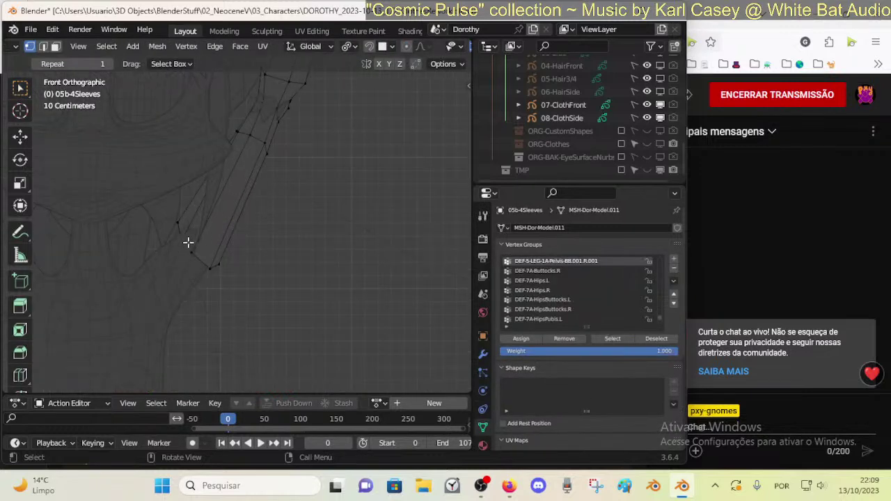
{"action": "key", "text": "ctrl+r"}
{"action": "left_click", "coordinate": [214, 202]}
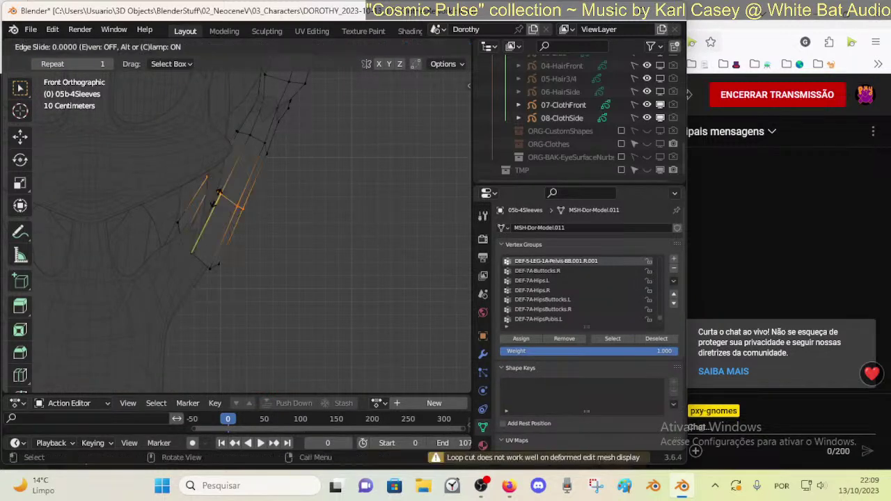
{"action": "left_click", "coordinate": [223, 211]}
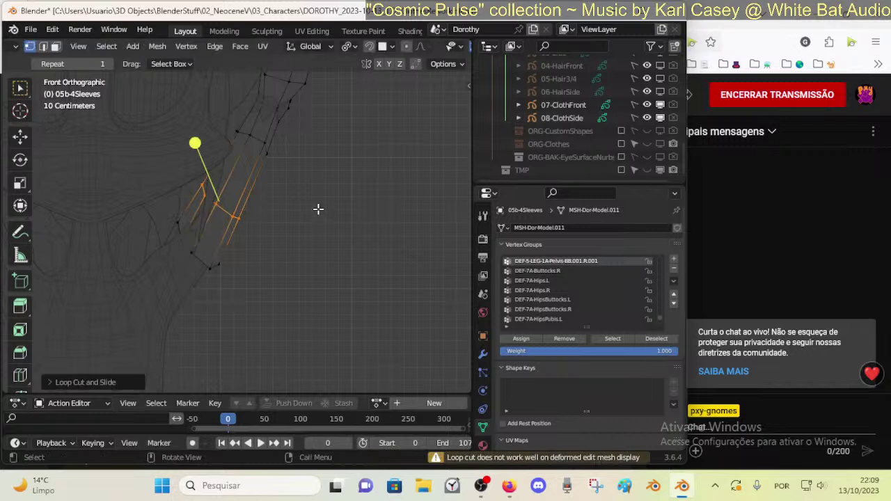
{"action": "key", "text": "r"}
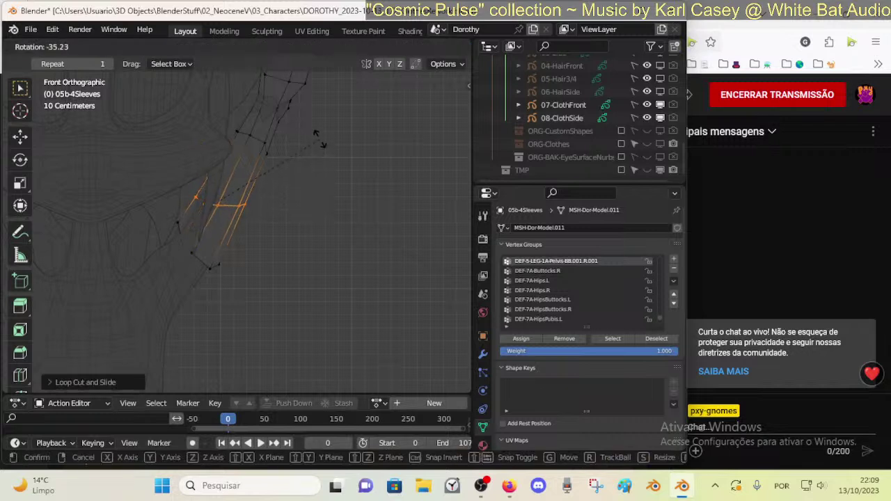
{"action": "left_click", "coordinate": [315, 136]}
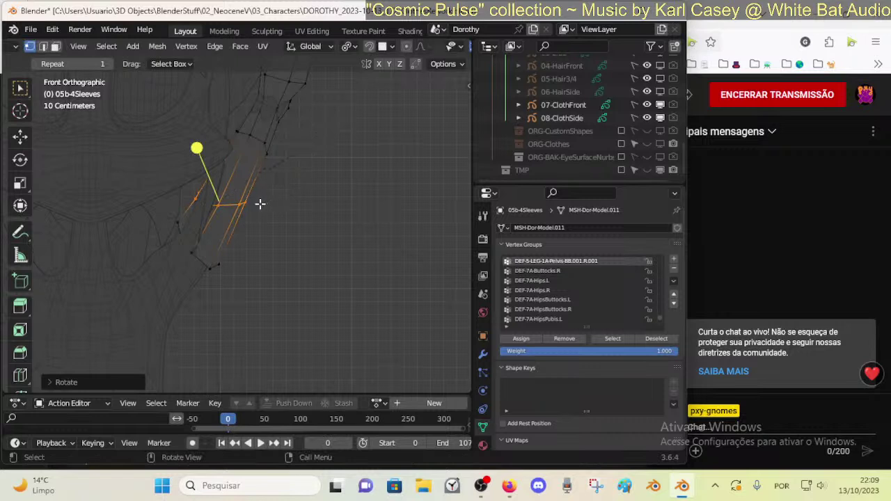
- Delete the ring of faces beyond the rotated edge loop at the shoulder end of the 05b-4Sleeves mesh
{"action": "key", "text": "a"}
{"action": "key", "text": "alt+a"}
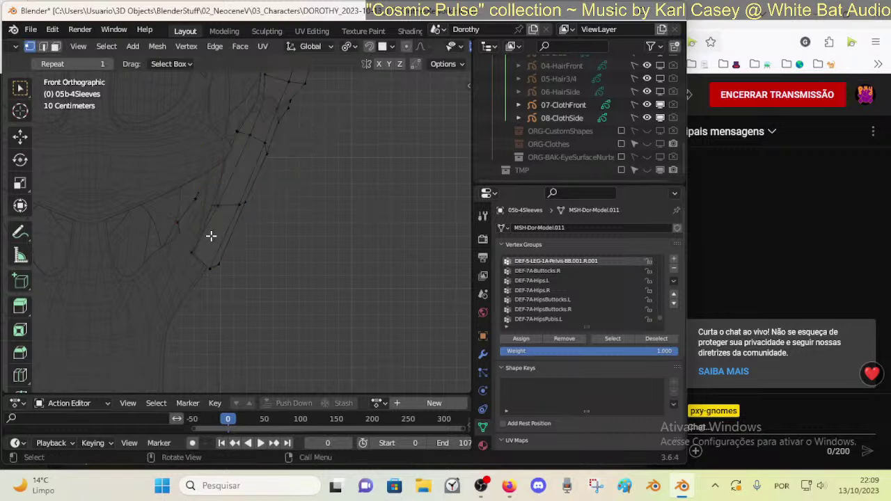
{"action": "key", "text": "3"}
{"action": "left_click", "coordinate": [205, 230], "text": "alt"}
{"action": "key", "text": "x"}
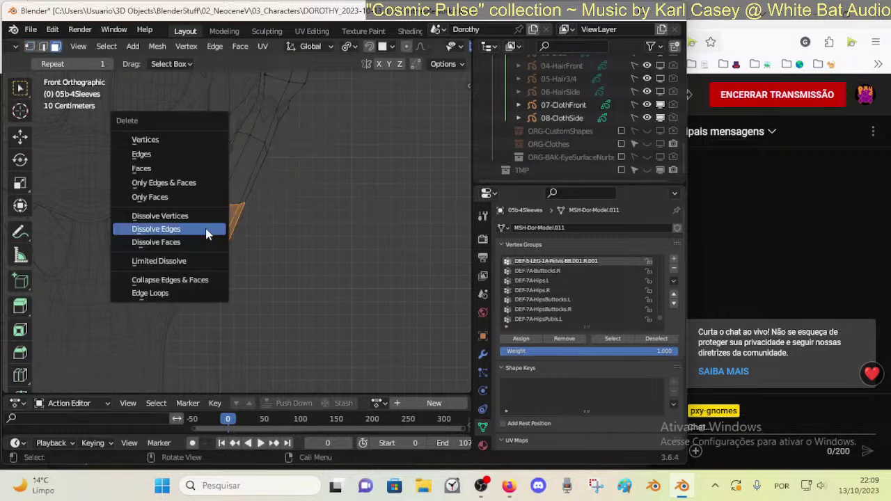
{"action": "left_click", "coordinate": [197, 170]}
{"action": "key", "text": "1"}
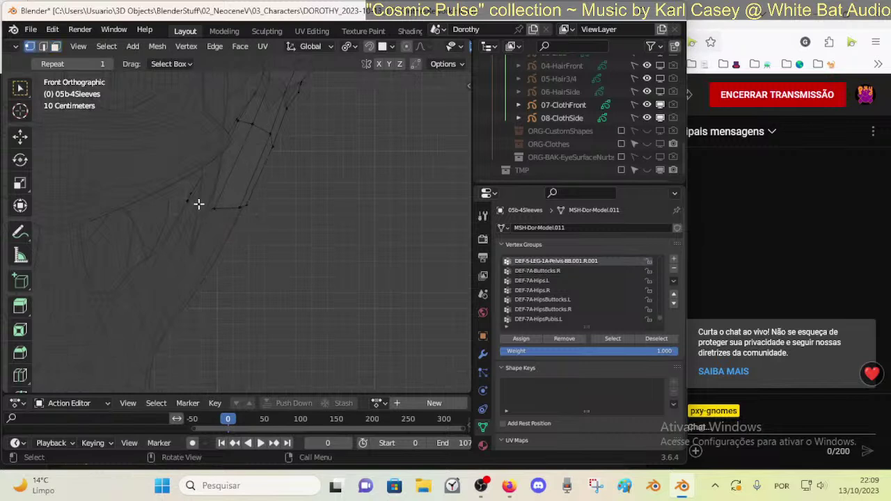
- Cut an edge loop a short distance above the sleeve's trimmed open end
{"action": "left_click", "coordinate": [199, 204], "text": "alt"}
{"action": "key", "text": "ctrl+r"}
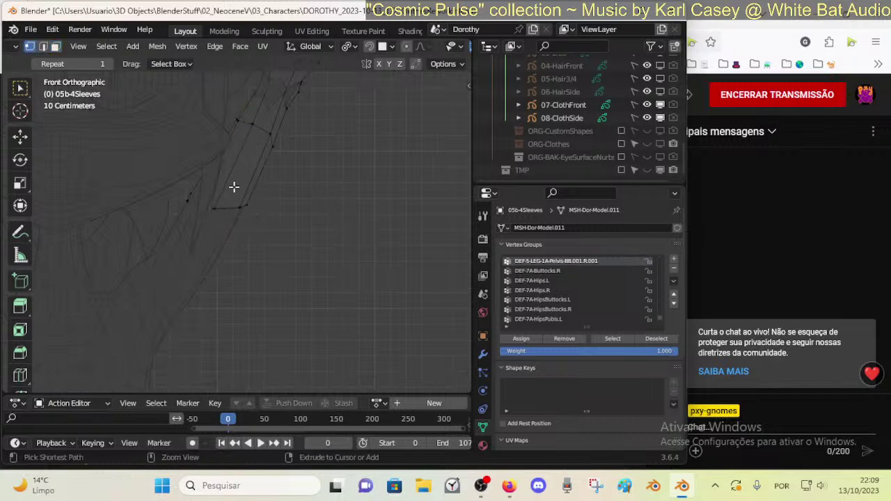
{"action": "left_click", "coordinate": [235, 184]}
{"action": "left_click", "coordinate": [227, 198]}
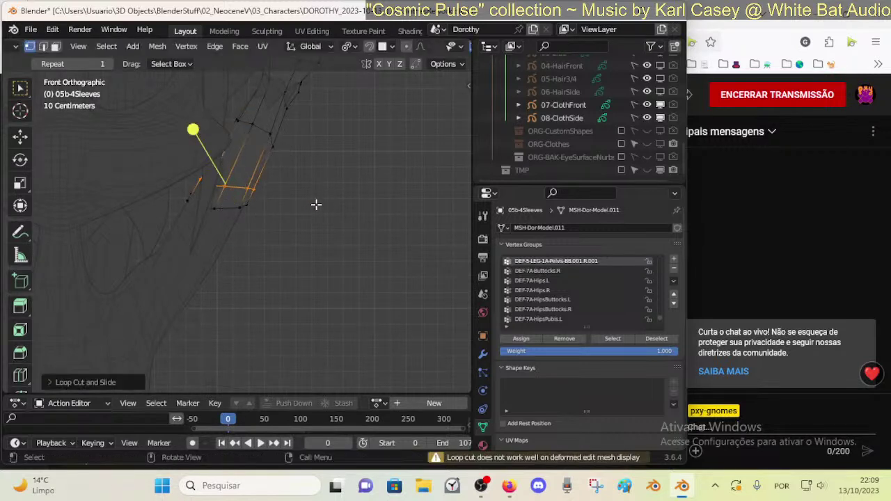
{"action": "key", "text": "3"}
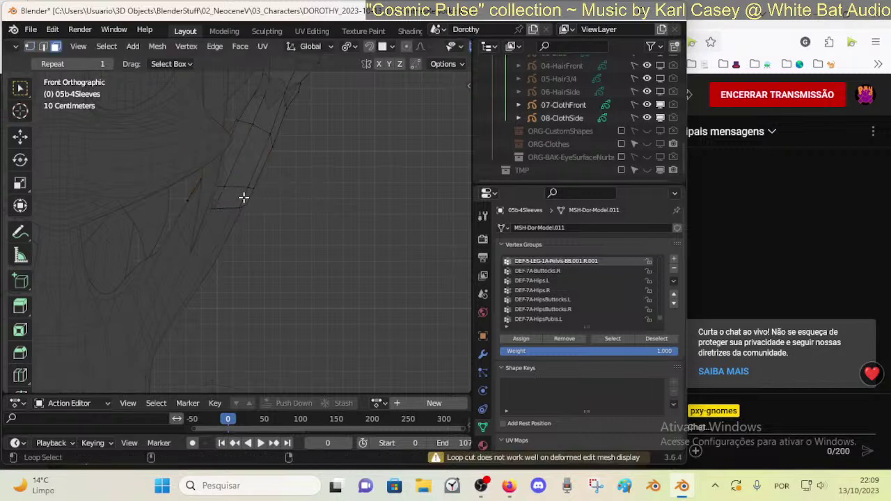
{"action": "left_click", "coordinate": [244, 198]}
{"action": "key", "text": "alt+a"}
- Cut a second edge loop just above the previous one near the sleeve's open end
{"action": "key", "text": "ctrl+r"}
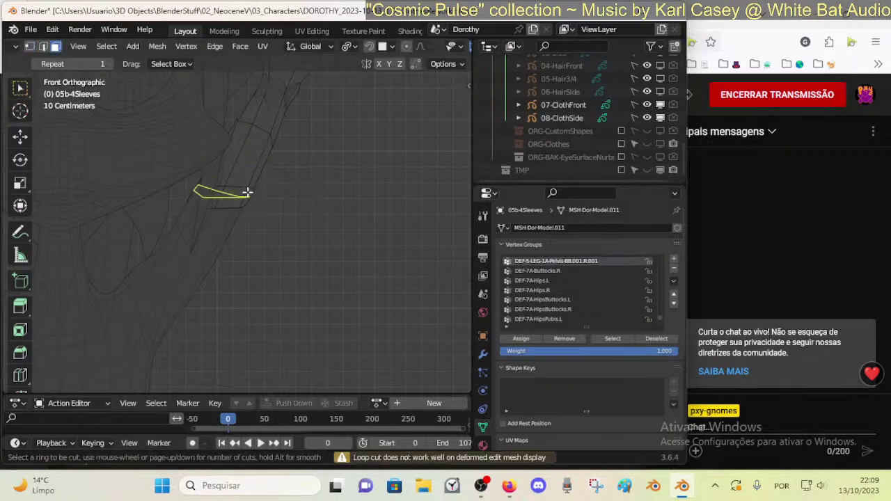
{"action": "right_click", "coordinate": [249, 194]}
{"action": "scroll", "coordinate": [249, 195], "scroll_direction": "up", "scroll_amount": 1}
{"action": "scroll", "coordinate": [248, 195], "scroll_direction": "up", "scroll_amount": 2, "text": "shift"}
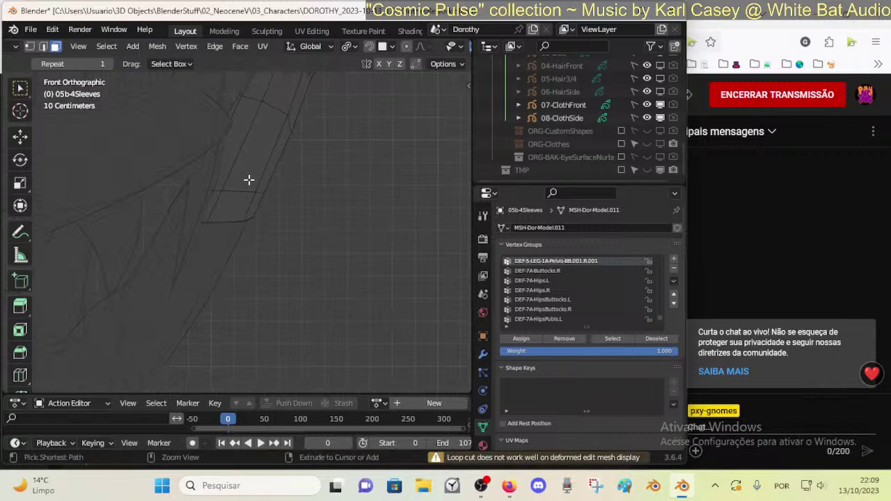
{"action": "key", "text": "ctrl+r"}
{"action": "left_click", "coordinate": [247, 180]}
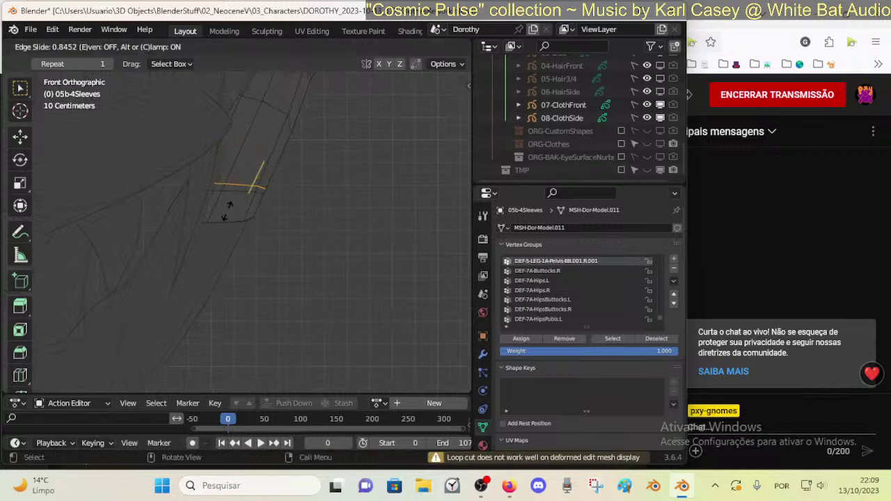
{"action": "left_click", "coordinate": [228, 209]}
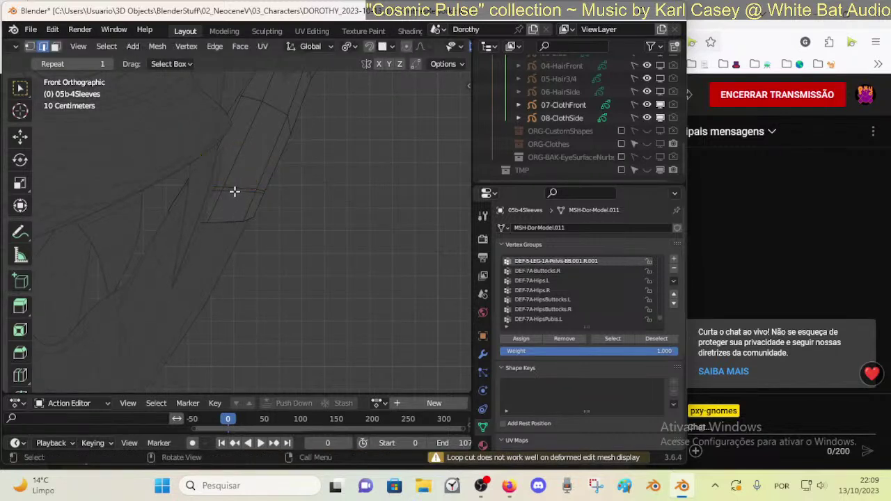
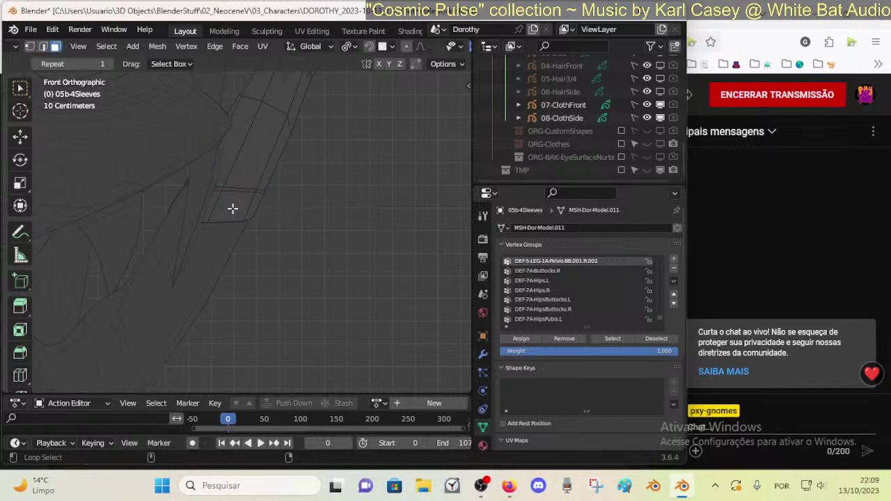
- Fatten the ring of faces at the sleeve's open end outward by about 0.03 m to form a cuff
{"action": "key", "text": "s"}
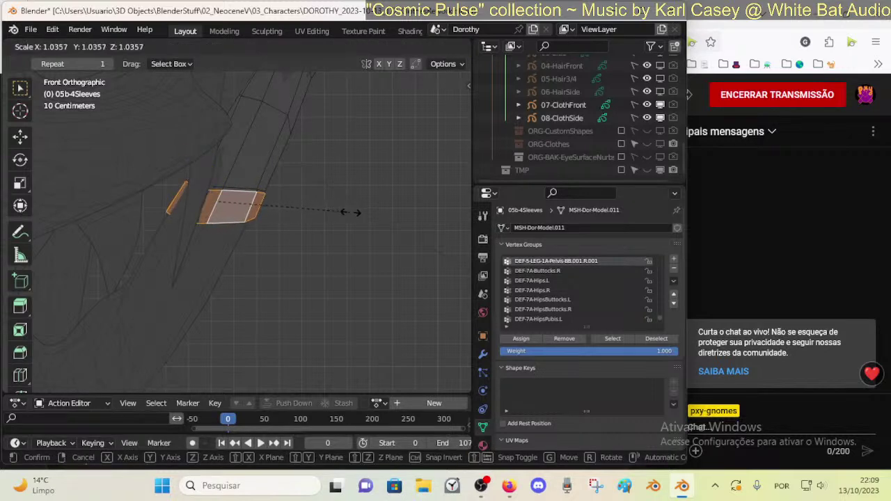
{"action": "right_click", "coordinate": [346, 213]}
{"action": "key", "text": "alt+s"}
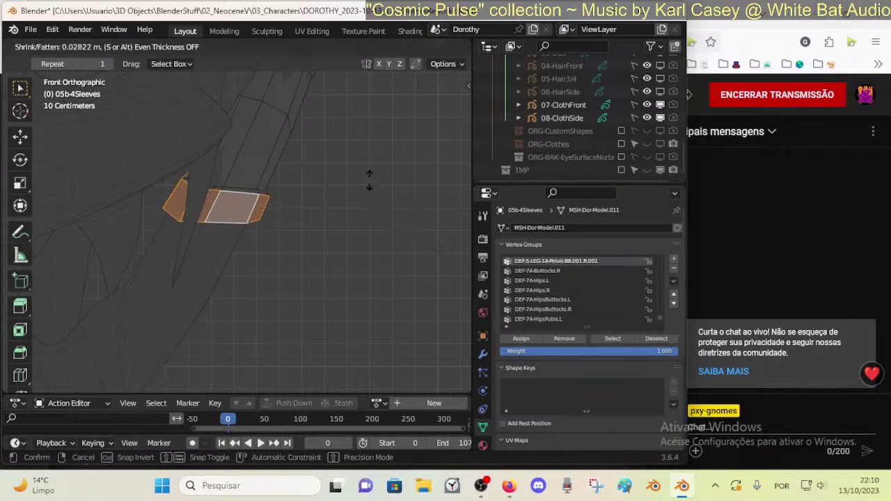
{"action": "left_click", "coordinate": [341, 174]}
- Rotate the cuff's face ring slightly clockwise and nudge it into line around the upper arm
{"action": "key", "text": "r"}
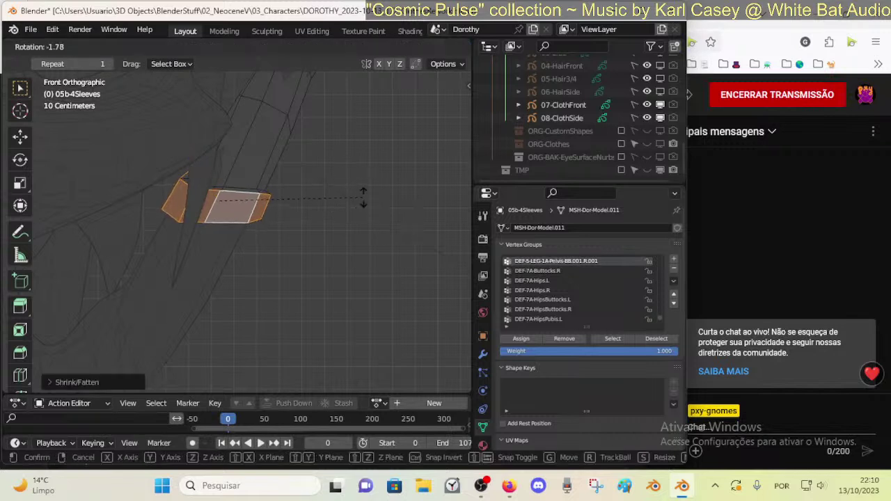
{"action": "left_click", "coordinate": [362, 193]}
{"action": "key", "text": "g"}
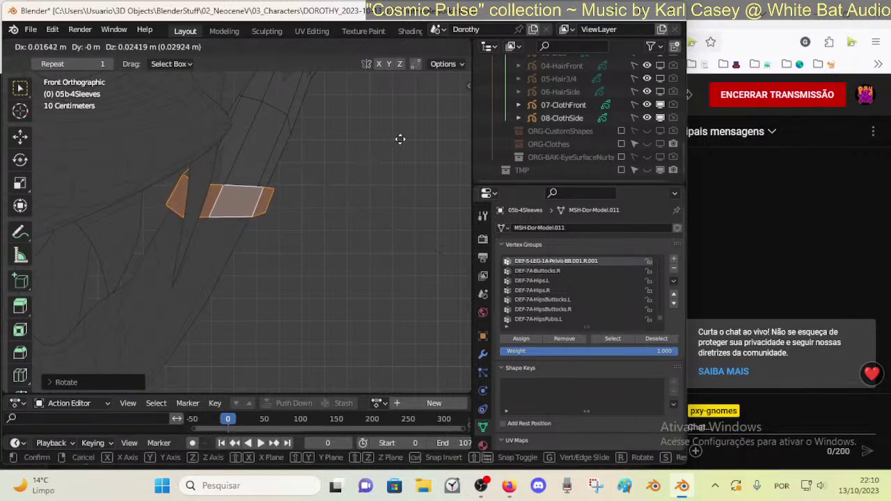
{"action": "left_click", "coordinate": [408, 134]}
{"action": "key", "text": "g"}
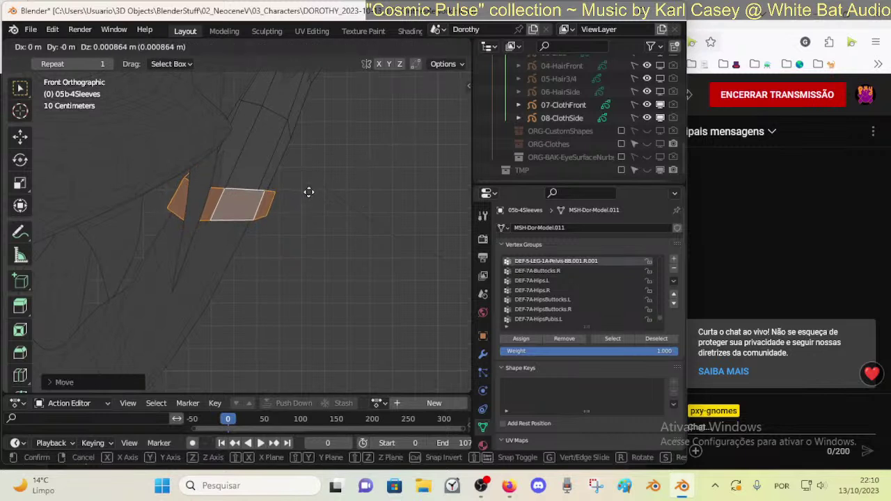
{"action": "left_click", "coordinate": [309, 192]}
- Cut two supporting edge loops into the cuff, one near its upper edge and one near its lower edge
{"action": "middle_click_drag", "start_coordinate": [309, 193], "coordinate": [288, 243]}
{"action": "scroll", "coordinate": [213, 233], "scroll_direction": "down", "scroll_amount": 7}
{"action": "scroll", "coordinate": [305, 240], "scroll_direction": "up", "scroll_amount": 12}
{"action": "key", "text": "alt+a"}
{"action": "key", "text": "ctrl+r"}
{"action": "left_click", "coordinate": [282, 236]}
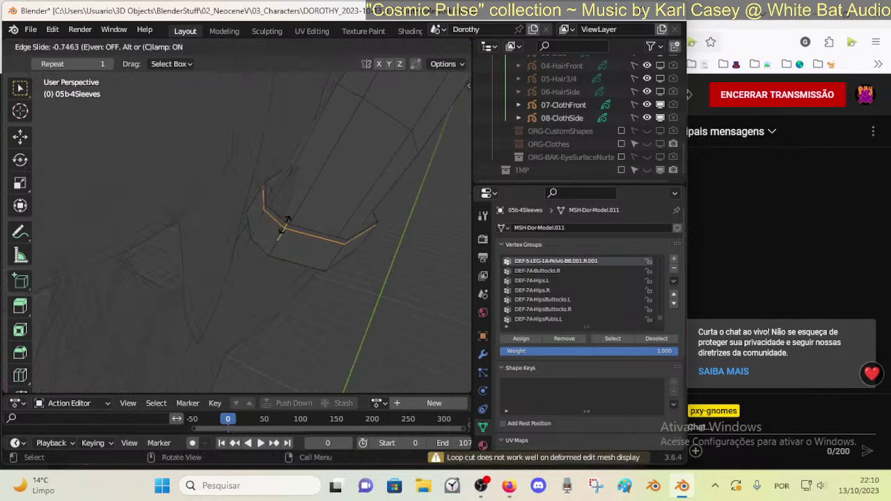
{"action": "left_click", "coordinate": [282, 229]}
{"action": "key", "text": "ctrl+r"}
{"action": "left_click", "coordinate": [276, 247]}
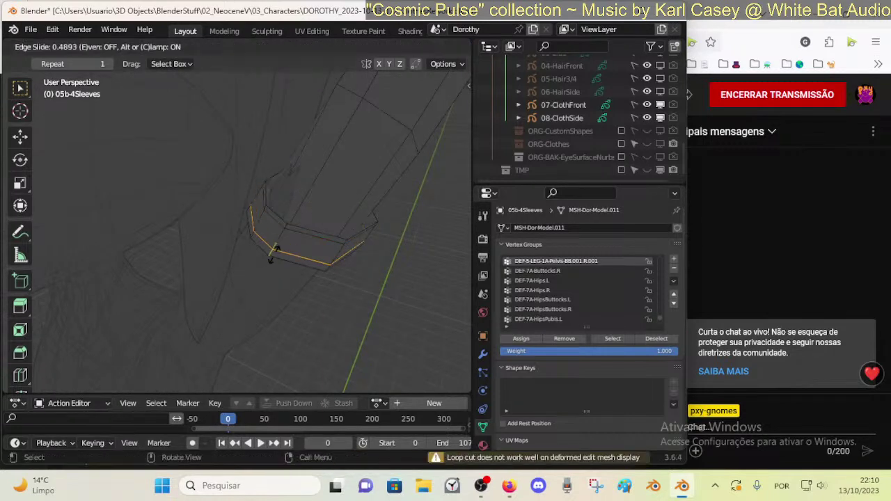
{"action": "left_click", "coordinate": [273, 257]}
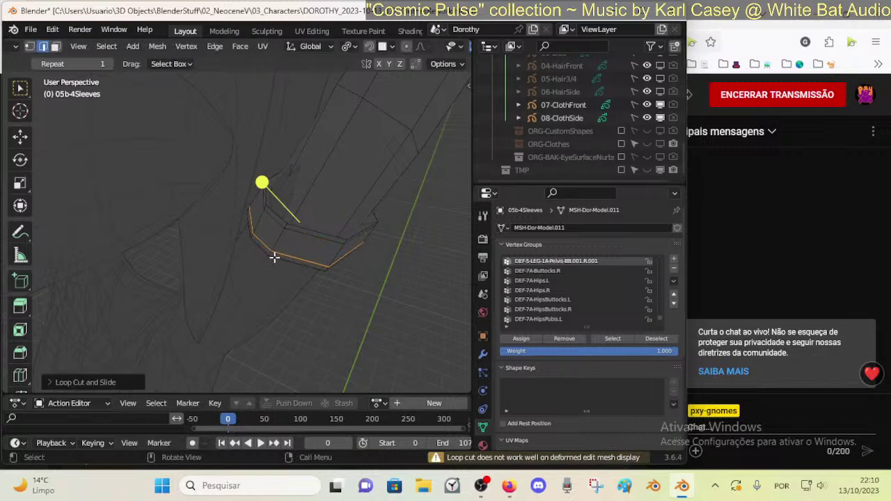
- Vertex-slide the cuff's two new supporting edge loops slightly to adjust their spacing
{"action": "key", "text": "shift+v"}
{"action": "left_click", "coordinate": [300, 237]}
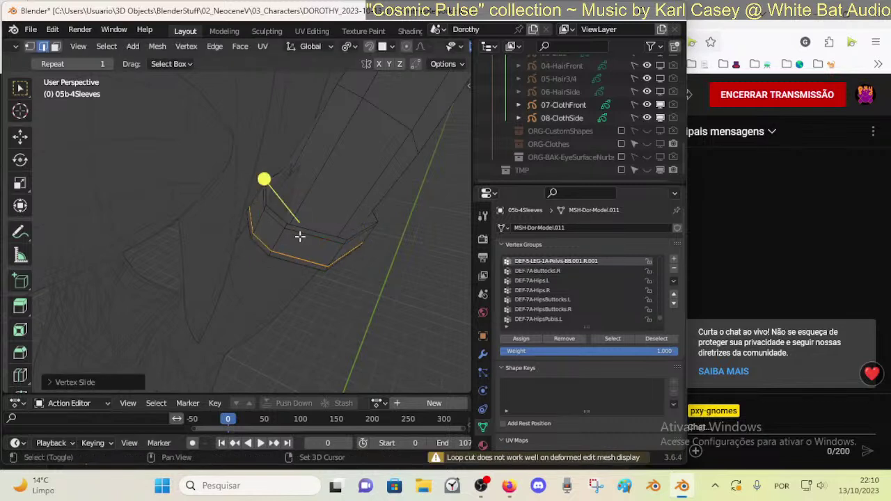
{"action": "key", "text": "alt+a"}
{"action": "key", "text": "shift+v"}
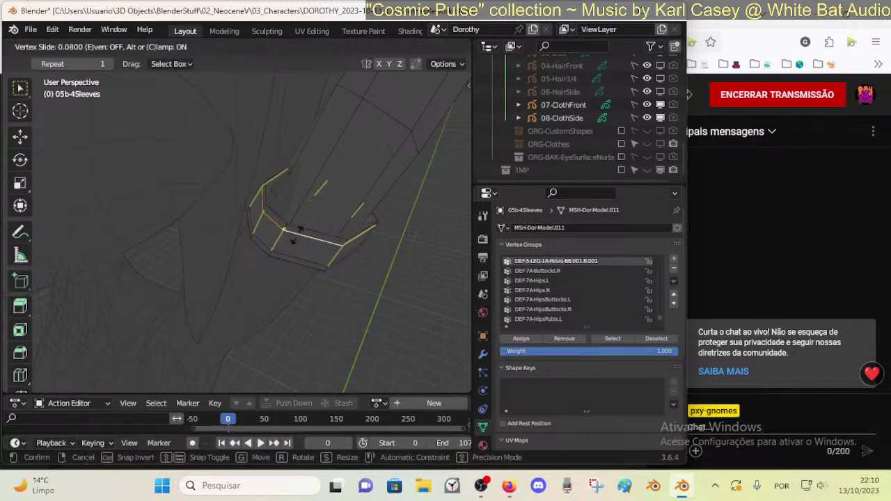
{"action": "left_click", "coordinate": [299, 236]}
{"action": "key", "text": "alt+a"}
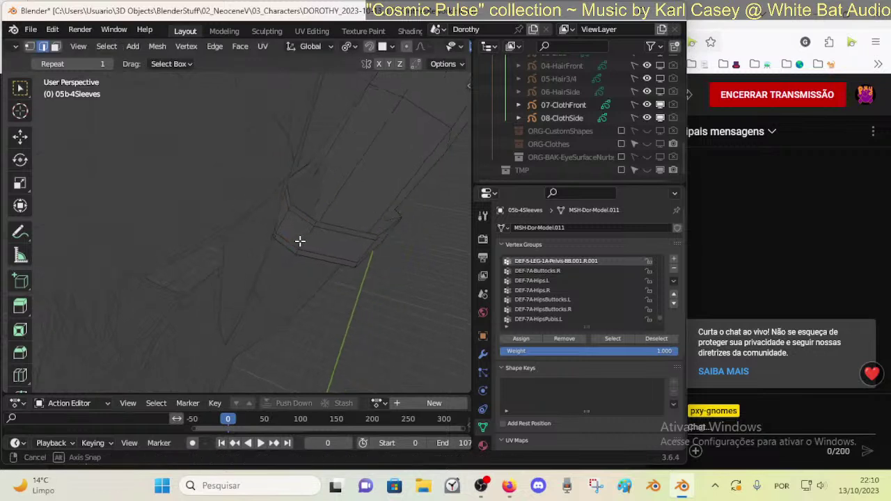
- Save the file and switch the viewport to Solid shading to inspect the sleeve's cuff
{"action": "middle_click_drag", "start_coordinate": [308, 231], "coordinate": [253, 231]}
{"action": "key", "text": "3"}
{"action": "middle_click_drag", "start_coordinate": [239, 266], "coordinate": [228, 273]}
{"action": "scroll", "coordinate": [214, 295], "scroll_direction": "down", "scroll_amount": 8}
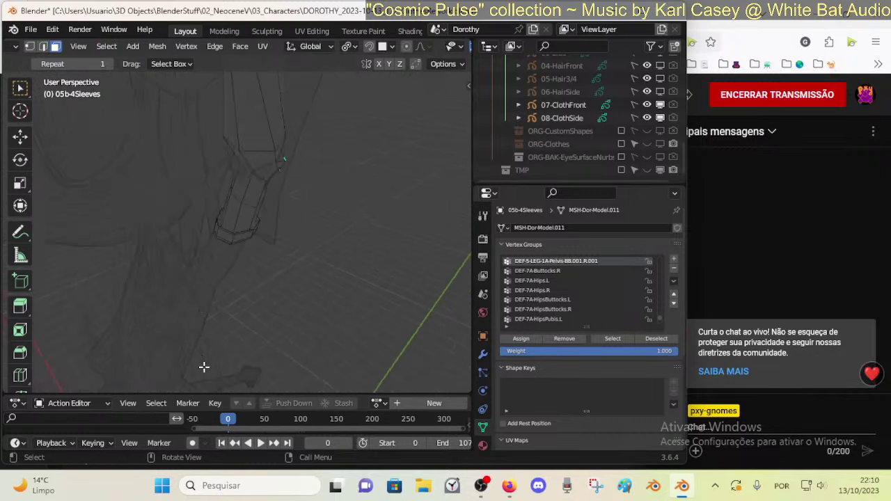
{"action": "scroll", "coordinate": [251, 318], "scroll_direction": "up", "scroll_amount": 10}
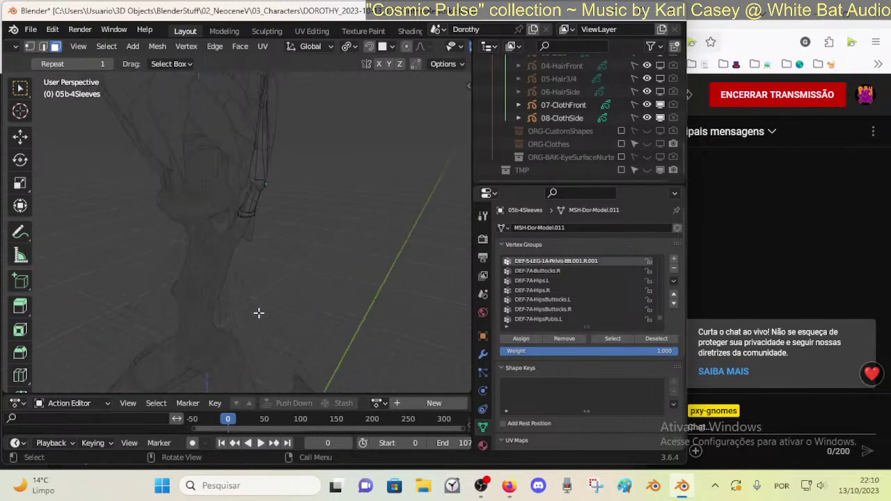
{"action": "scroll", "coordinate": [396, 50], "scroll_direction": "down", "scroll_amount": 2}
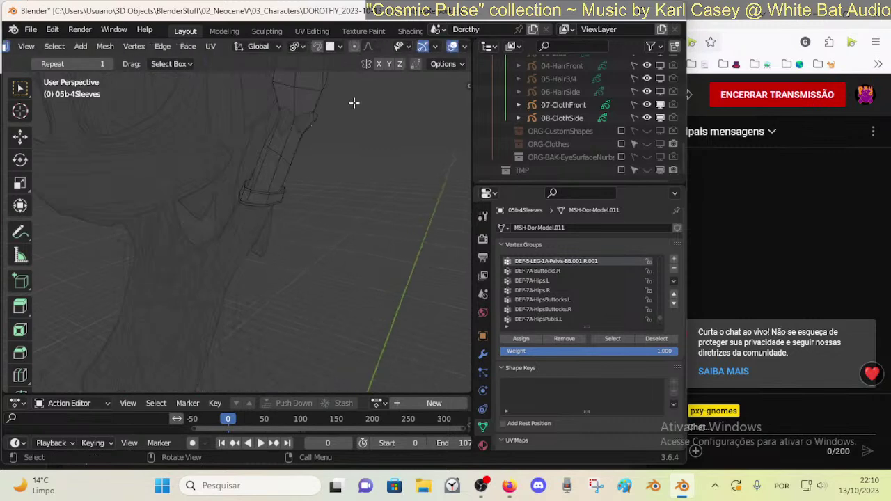
{"action": "scroll", "coordinate": [355, 102], "scroll_direction": "down", "scroll_amount": 4}
{"action": "key", "text": "ctrl+s"}
{"action": "scroll", "coordinate": [410, 46], "scroll_direction": "down", "scroll_amount": 3}
{"action": "left_click", "coordinate": [423, 47]}
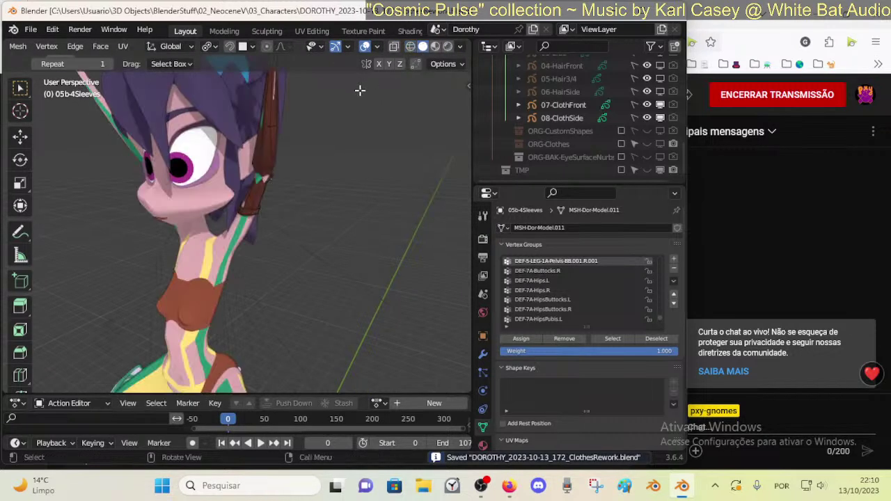
{"action": "scroll", "coordinate": [295, 176], "scroll_direction": "up", "scroll_amount": 4}
{"action": "scroll", "coordinate": [262, 194], "scroll_direction": "up", "scroll_amount": 3}
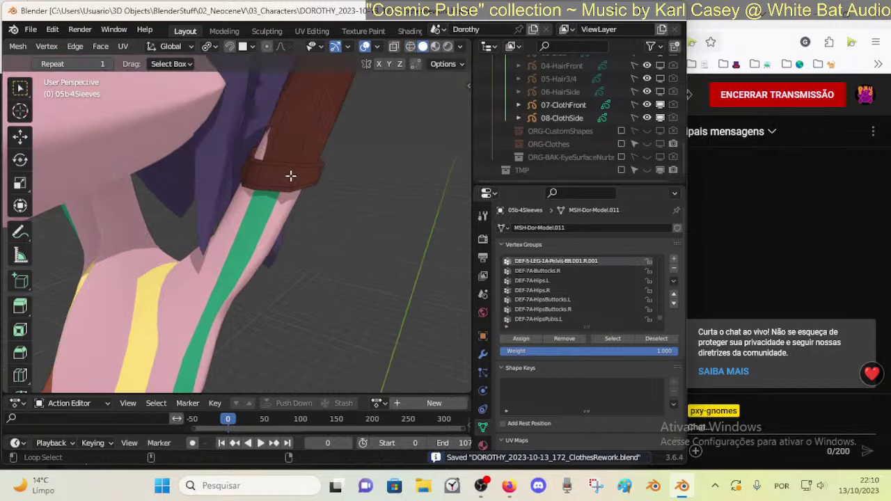
- Try to remove a material slot from 05b-4Sleeves with the cuff ring selected, and return to Object Mode
{"action": "left_click", "coordinate": [291, 175], "text": "alt"}
{"action": "left_click", "coordinate": [483, 445]}
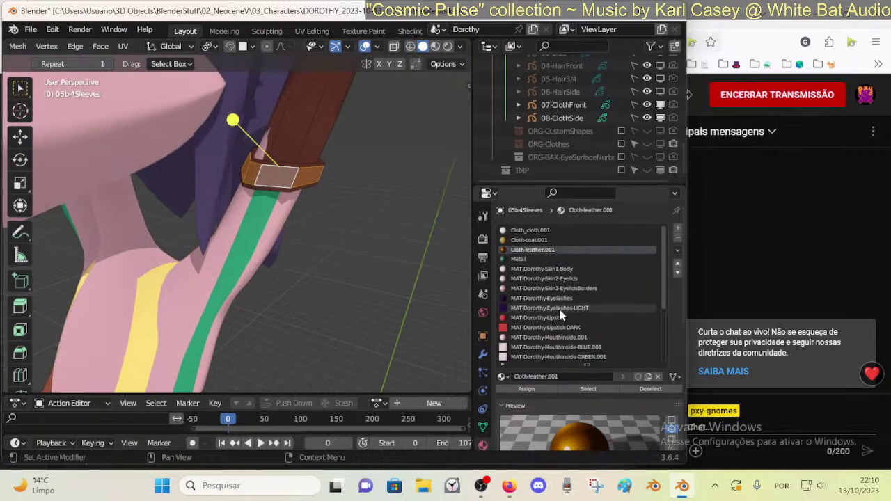
{"action": "left_click", "coordinate": [679, 238]}
{"action": "left_click", "coordinate": [569, 337]}
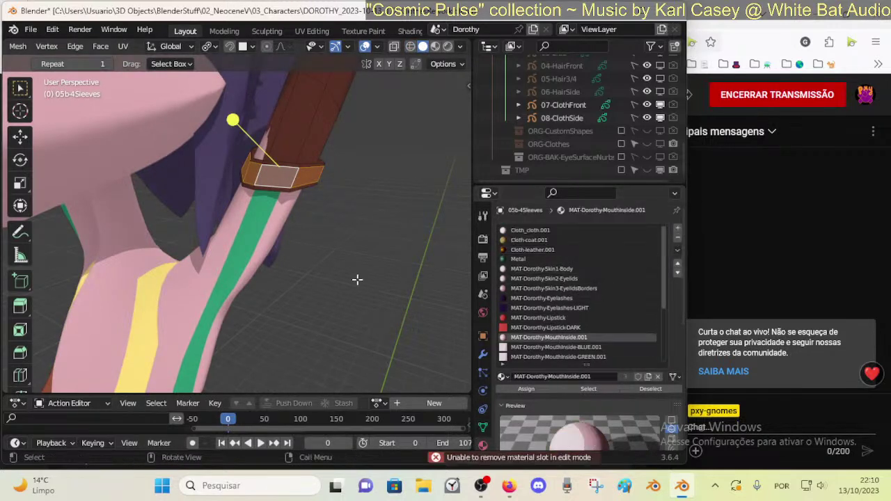
{"action": "key", "text": "ctrl+Tab"}
{"action": "left_click", "coordinate": [248, 272]}
- Remove the material slots of 05b-4Sleeves one after another, from the Mesh-Topology materials back through Cloth-coat.001
{"action": "scroll", "coordinate": [591, 334], "scroll_direction": "down", "scroll_amount": 5}
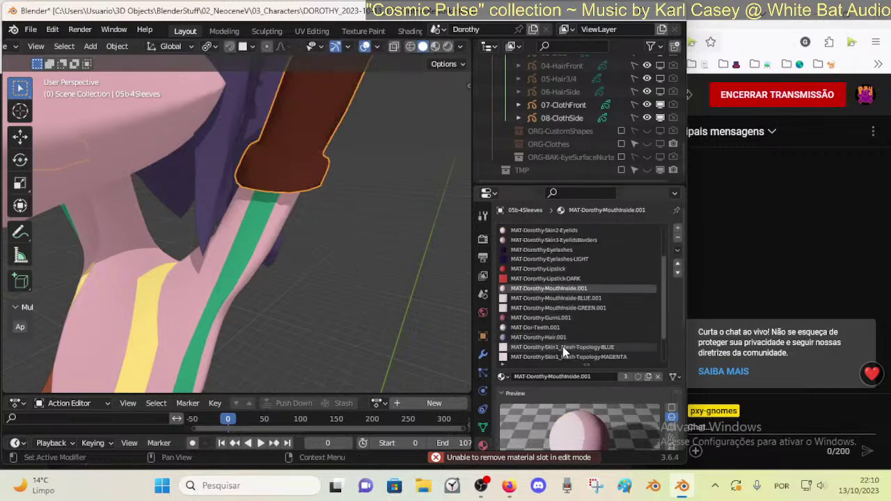
{"action": "left_click", "coordinate": [564, 355]}
{"action": "left_click", "coordinate": [678, 240]}
{"action": "left_click", "coordinate": [678, 239]}
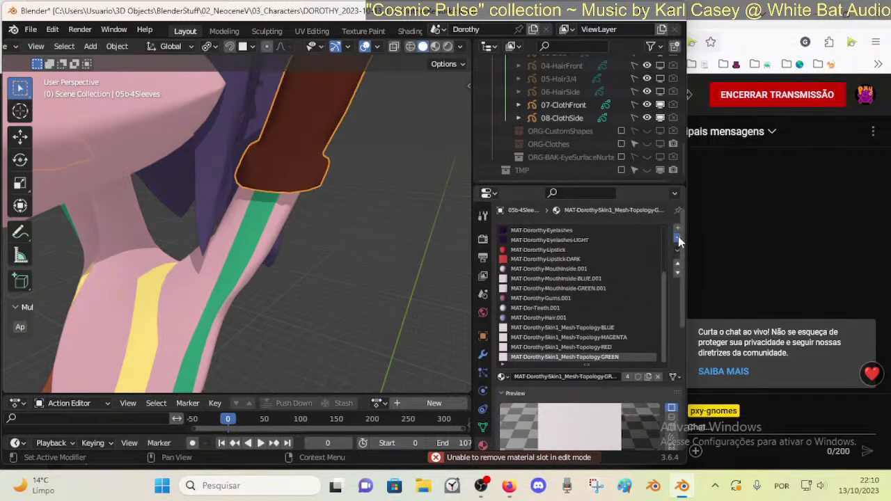
{"action": "left_click", "coordinate": [678, 240]}
{"action": "left_click", "coordinate": [678, 240]}
{"action": "left_click", "coordinate": [678, 239]}
{"action": "left_click", "coordinate": [678, 239]}
{"action": "left_click", "coordinate": [676, 240]}
{"action": "left_click", "coordinate": [675, 241]}
{"action": "left_click", "coordinate": [675, 241]}
{"action": "left_click", "coordinate": [675, 241]}
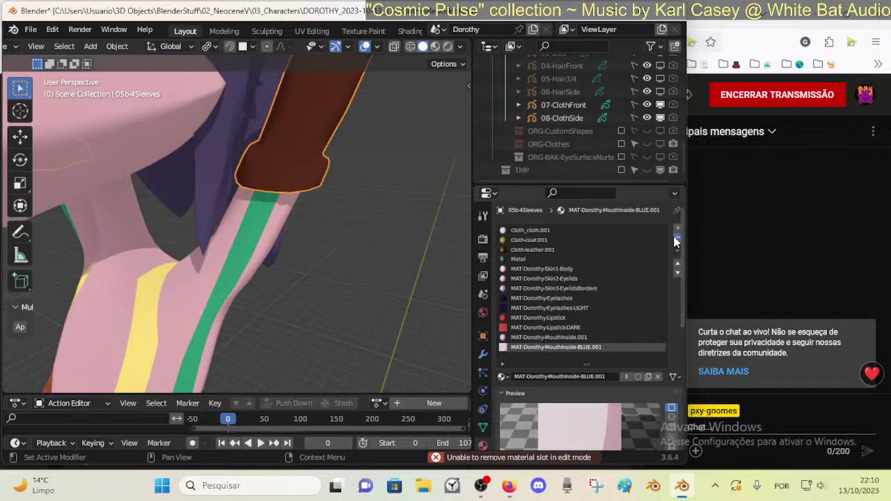
{"action": "left_click", "coordinate": [675, 241]}
{"action": "left_click", "coordinate": [674, 241]}
{"action": "left_click", "coordinate": [675, 241]}
{"action": "left_click", "coordinate": [675, 241]}
{"action": "left_click", "coordinate": [675, 241]}
{"action": "left_click", "coordinate": [674, 241]}
{"action": "left_click", "coordinate": [674, 241]}
{"action": "left_click", "coordinate": [674, 241]}
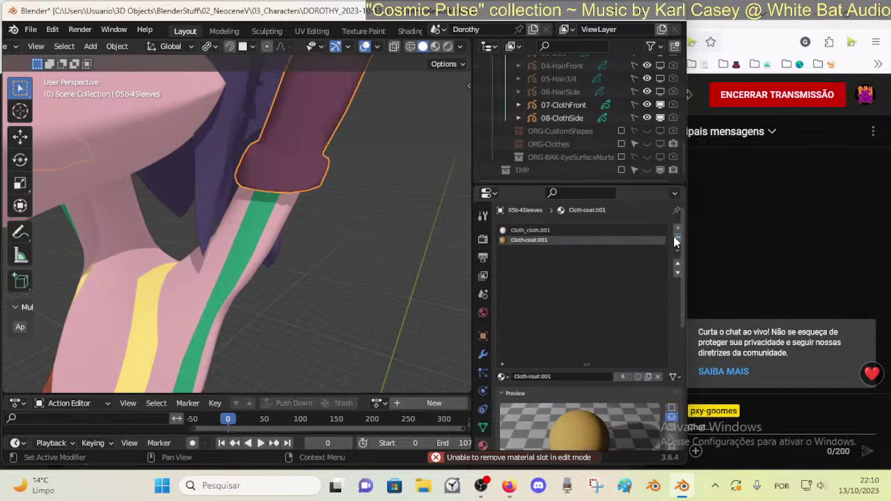
{"action": "left_click", "coordinate": [675, 240]}
{"action": "left_click", "coordinate": [675, 241]}
- Clear the leftover cloth material slots from 05b-4Sleeves and assign the existing Crystal material as its only material
{"action": "left_click", "coordinate": [503, 376]}
{"action": "left_click", "coordinate": [534, 337]}
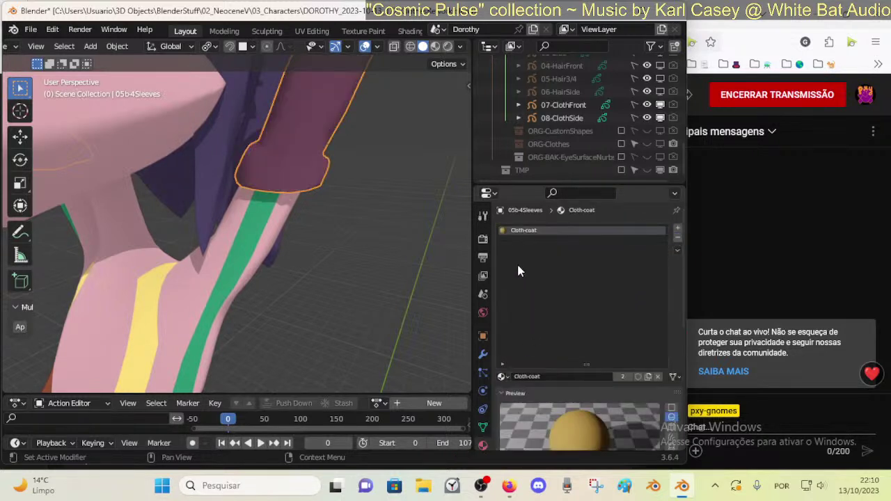
{"action": "left_click", "coordinate": [677, 237]}
{"action": "left_click", "coordinate": [503, 377]}
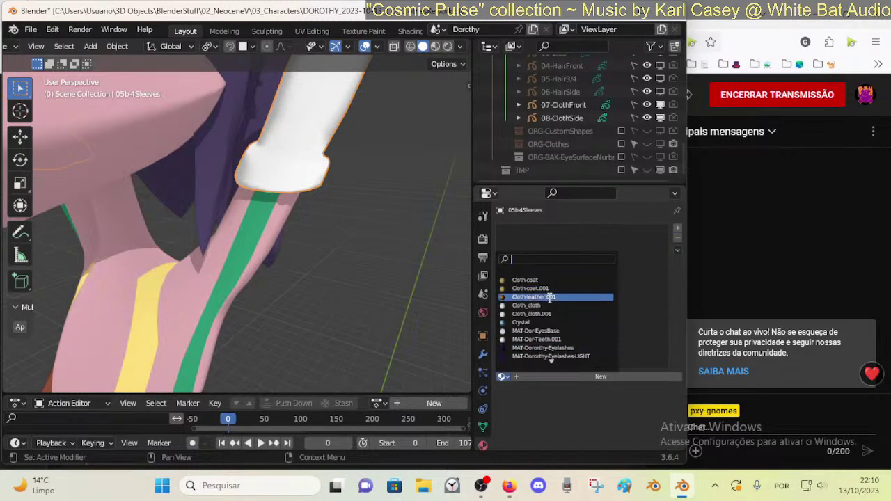
{"action": "left_click", "coordinate": [553, 323]}
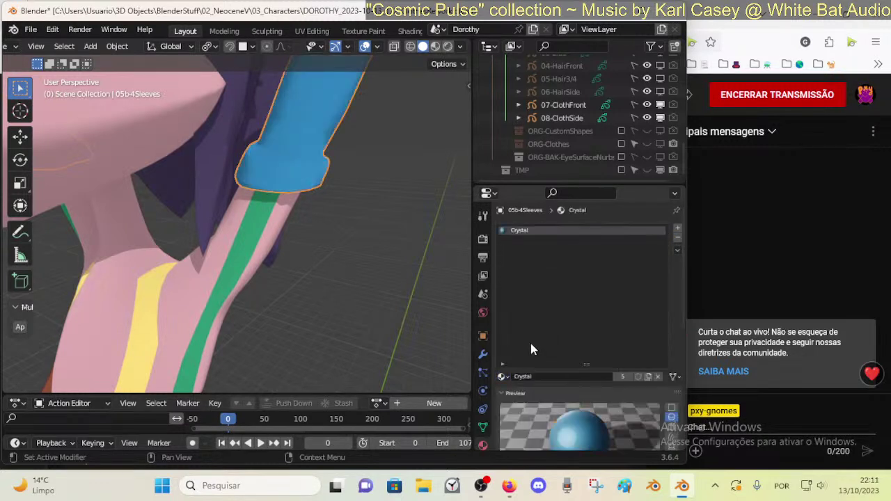
- Add a second material slot to 05b-4Sleeves and assign the existing Synthetic material to it
{"action": "left_click", "coordinate": [677, 231]}
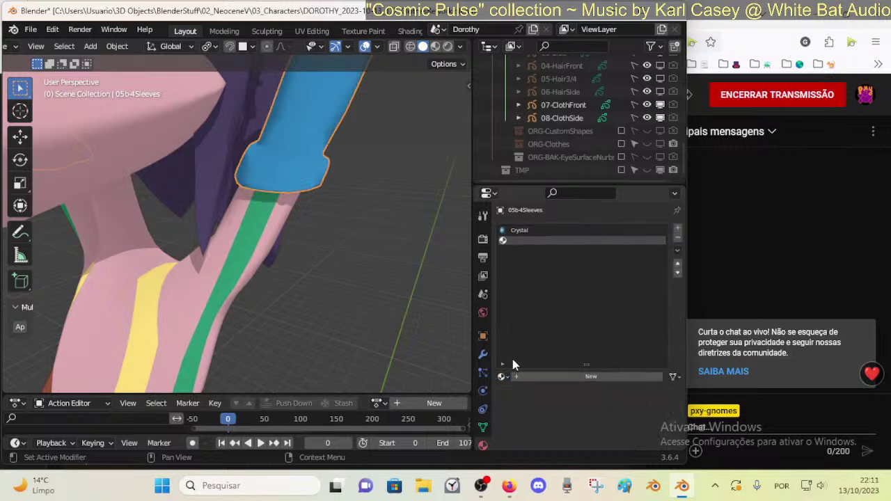
{"action": "left_click", "coordinate": [503, 376]}
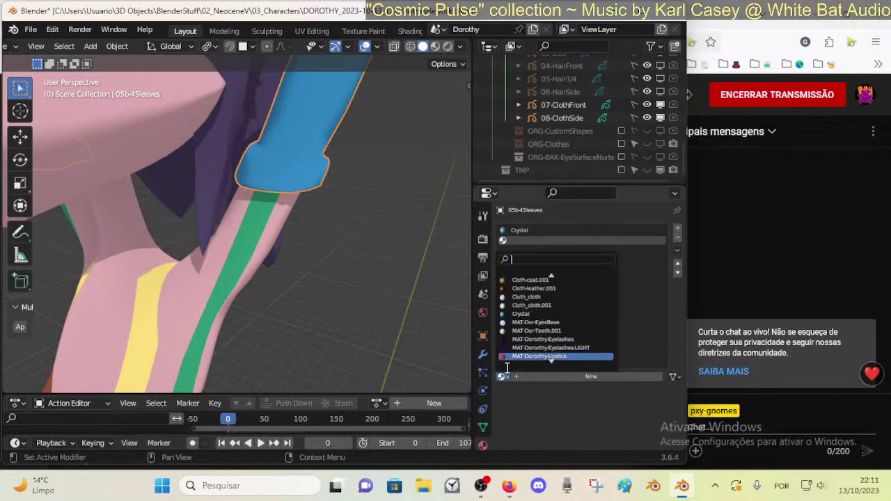
{"action": "scroll", "coordinate": [540, 331], "scroll_direction": "down", "scroll_amount": 10}
{"action": "scroll", "coordinate": [537, 346], "scroll_direction": "down", "scroll_amount": 8}
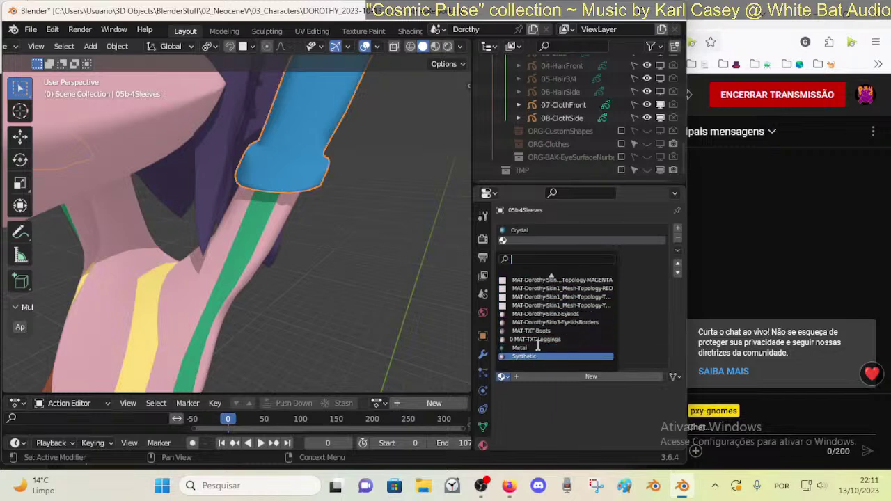
{"action": "left_click", "coordinate": [529, 355]}
- Add a third material slot to 05b-4Sleeves and assign the existing Metal material to it
{"action": "left_click", "coordinate": [677, 227]}
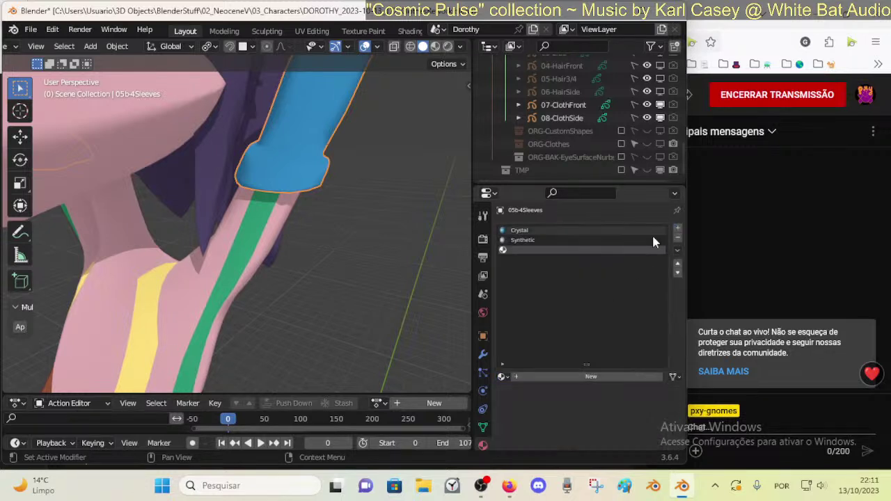
{"action": "left_click", "coordinate": [502, 376]}
{"action": "scroll", "coordinate": [539, 340], "scroll_direction": "down", "scroll_amount": 15}
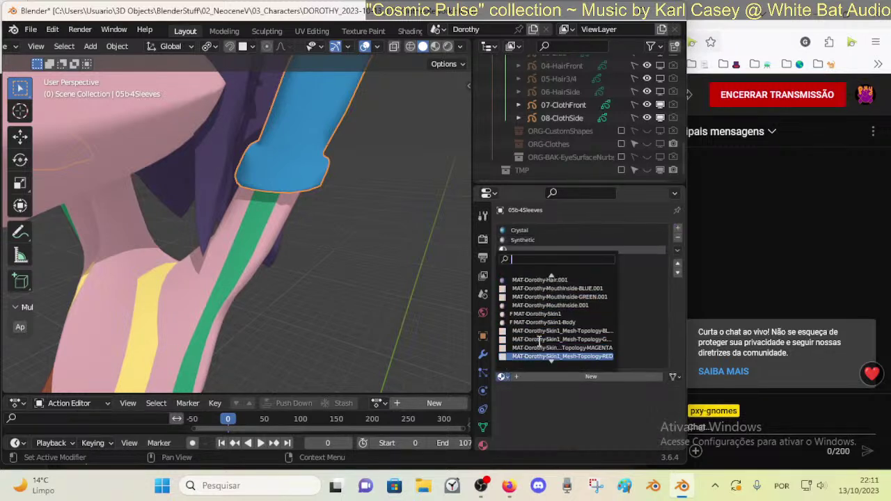
{"action": "left_click", "coordinate": [534, 350]}
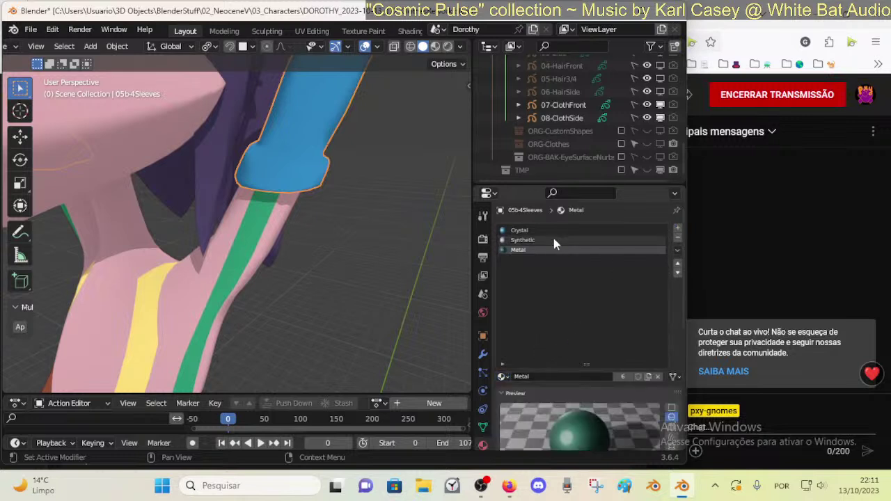
- Reorder the sleeve's material slots to Synthetic, Metal, Crystal and save the file
{"action": "left_click", "coordinate": [627, 240]}
{"action": "left_click", "coordinate": [675, 262]}
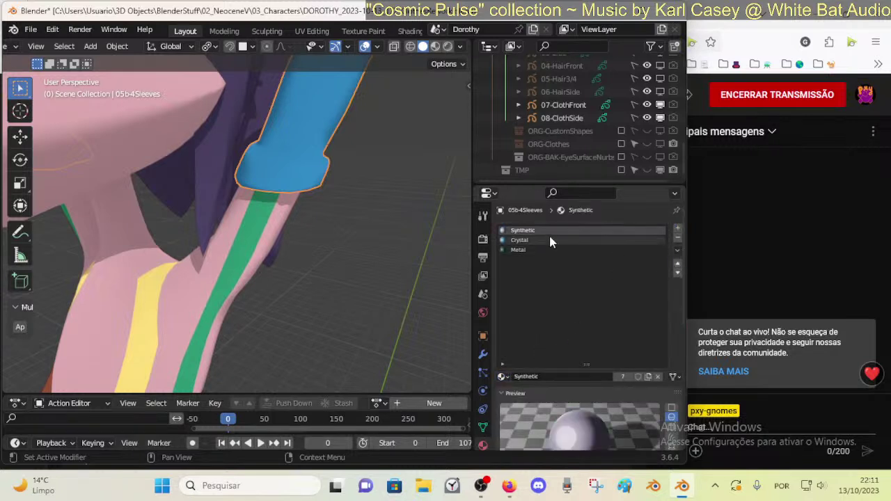
{"action": "left_click", "coordinate": [550, 240]}
{"action": "left_click", "coordinate": [613, 250]}
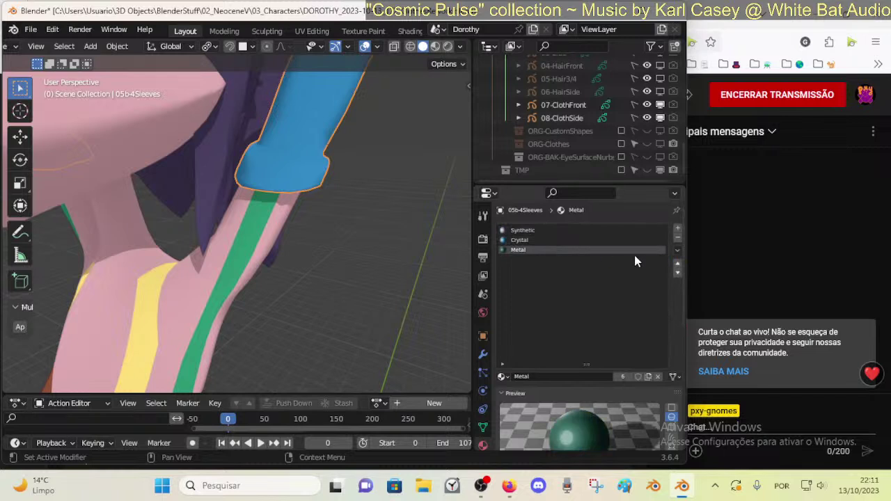
{"action": "left_click", "coordinate": [677, 263]}
{"action": "key", "text": "ctrl+s"}
- Select all faces of 05b-4Sleeves in Edit Mode and assign the Synthetic material to them
{"action": "key", "text": "Tab"}
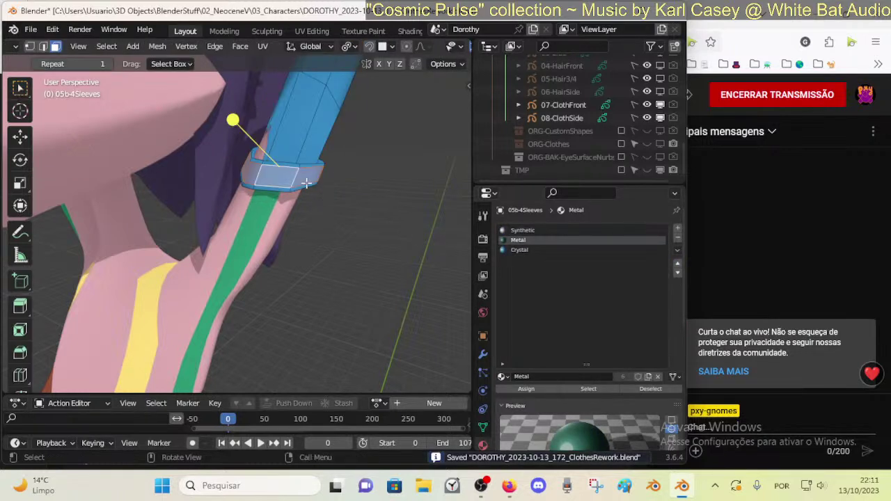
{"action": "key", "text": "a"}
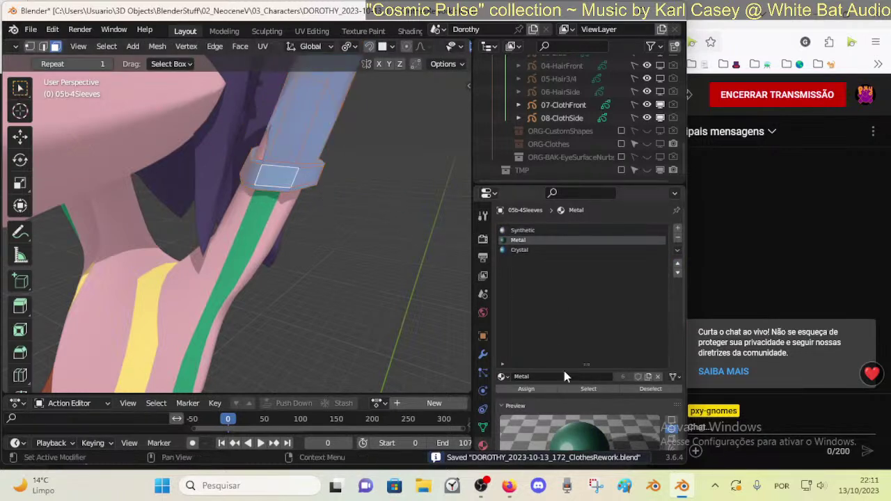
{"action": "left_click", "coordinate": [527, 231]}
{"action": "left_click", "coordinate": [521, 390]}
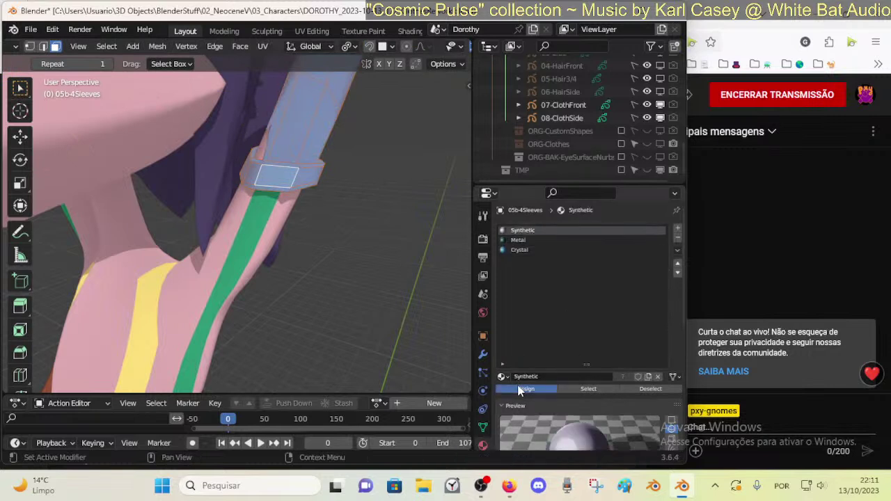
- Assign the Metal material to the two narrow border face loops of the sleeve's cuff
{"action": "middle_click_drag", "start_coordinate": [310, 176], "coordinate": [291, 238], "text": "shift"}
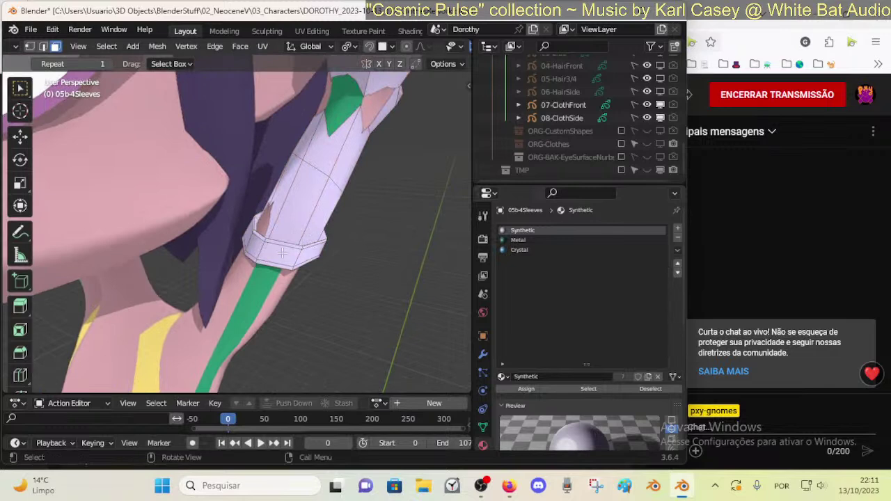
{"action": "scroll", "coordinate": [282, 252], "scroll_direction": "up", "scroll_amount": 3}
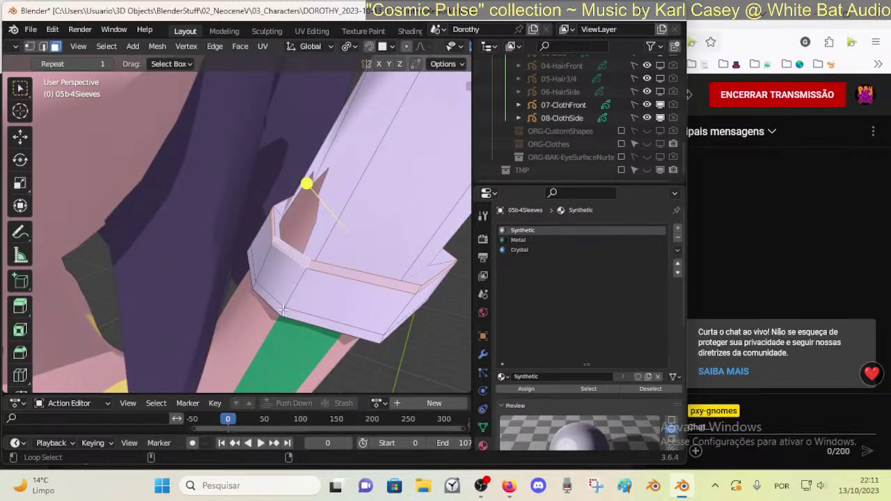
{"action": "left_click", "coordinate": [518, 240]}
{"action": "left_click", "coordinate": [527, 388]}
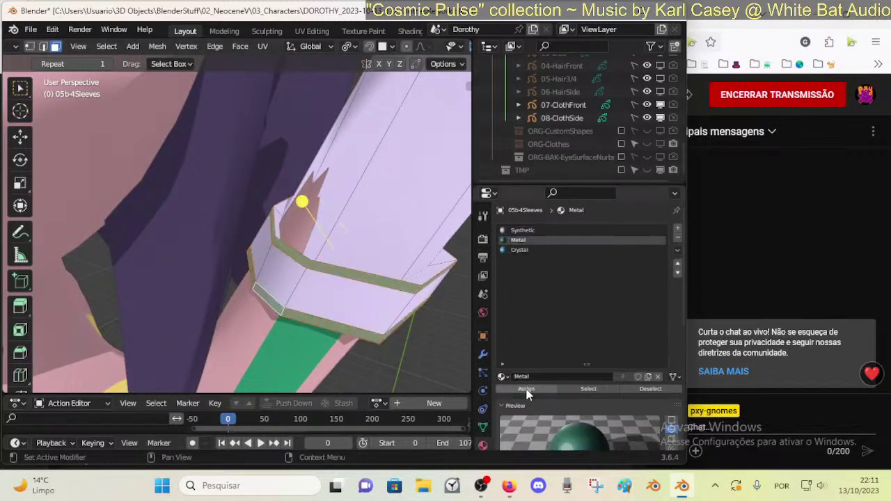
- Scale the cuff's middle face band slightly, save the file, and return to Object Mode
{"action": "left_click", "coordinate": [298, 279], "text": "alt"}
{"action": "key", "text": "s"}
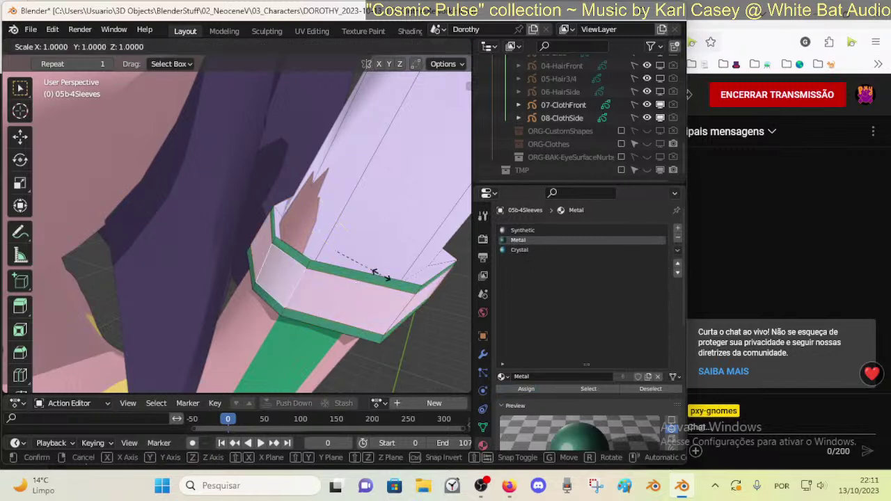
{"action": "left_click", "coordinate": [395, 281]}
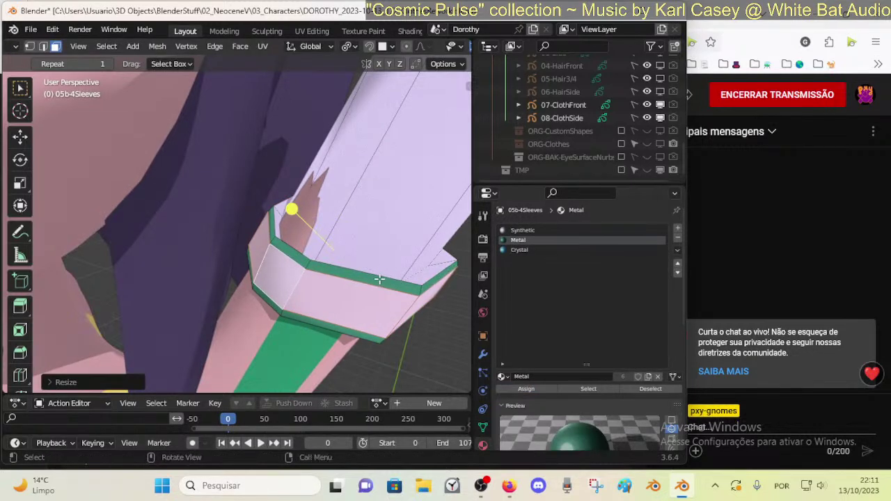
{"action": "left_click", "coordinate": [323, 238], "text": "alt"}
{"action": "middle_click_drag", "start_coordinate": [317, 235], "coordinate": [223, 255]}
{"action": "key", "text": "ctrl+s"}
{"action": "key", "text": "Tab"}
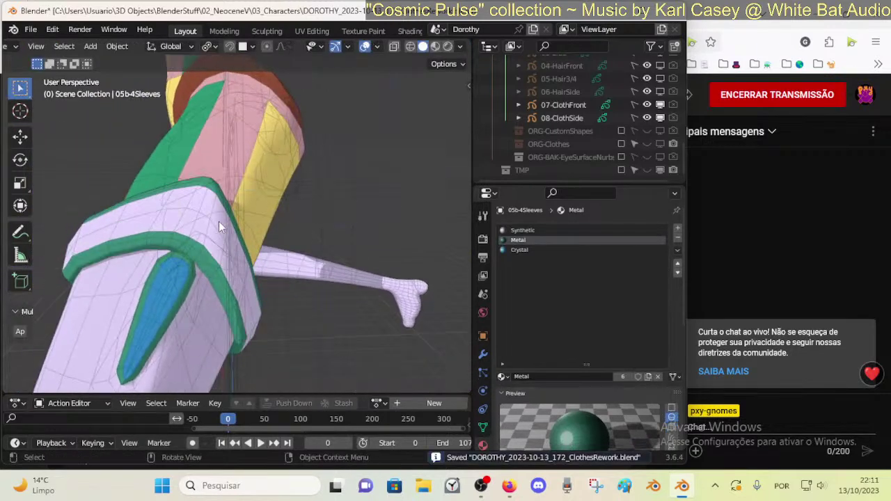
- Open 05b-3Leggings in Edit Mode, temporarily hide the cuff's middle band to inspect the faces behind it, and reveal it again
{"action": "left_click", "coordinate": [201, 199]}
{"action": "key", "text": "Tab"}
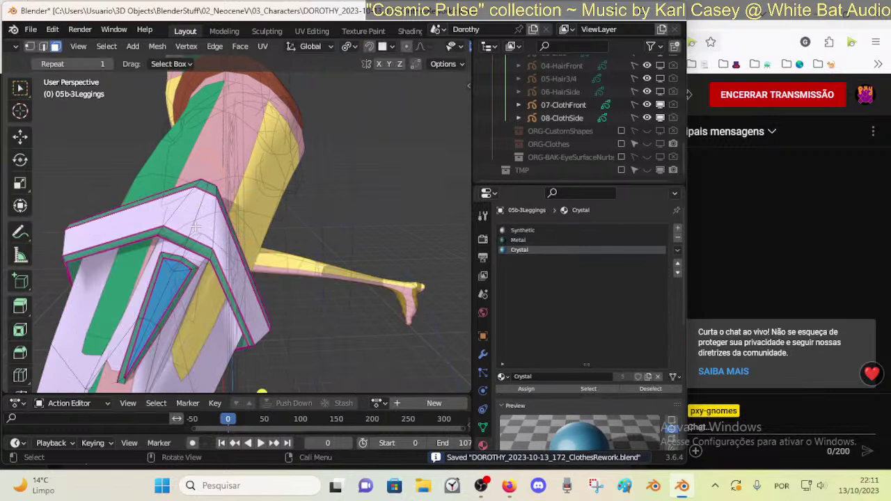
{"action": "key", "text": "l"}
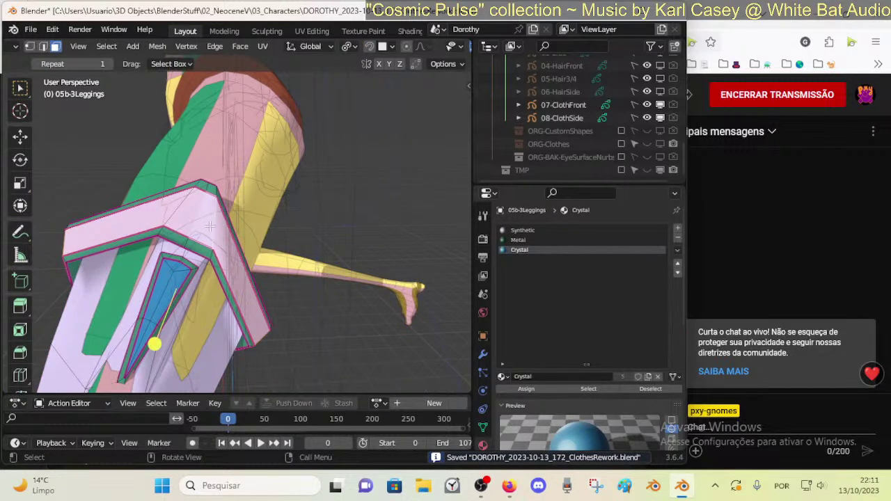
{"action": "key", "text": "h"}
{"action": "left_click", "coordinate": [210, 256], "text": "alt"}
{"action": "key", "text": "h"}
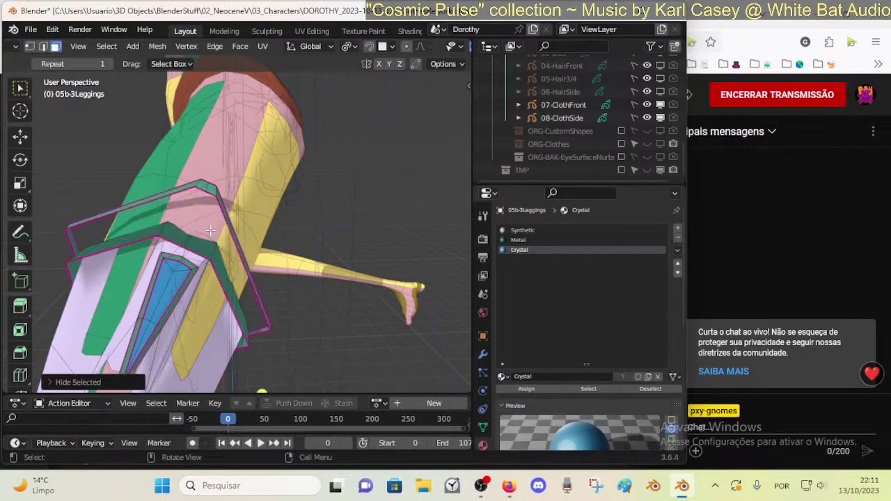
{"action": "key", "text": "alt+h"}
- Hide the face loops of the leggings' cuff one by one and examine the underlying leg geometry in X-ray
{"action": "middle_click_drag", "start_coordinate": [201, 256], "coordinate": [277, 267]}
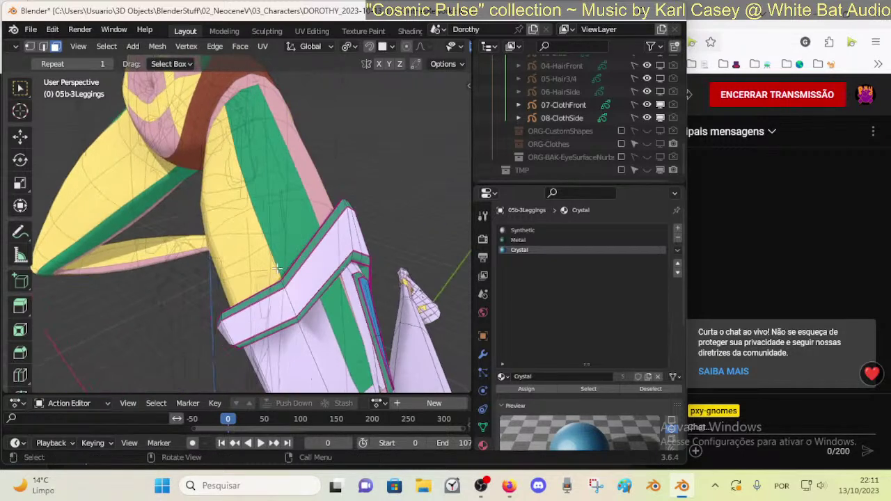
{"action": "left_click", "coordinate": [289, 299], "text": "alt"}
{"action": "key", "text": "h"}
{"action": "middle_click_drag", "start_coordinate": [292, 299], "coordinate": [243, 193]}
{"action": "left_click", "coordinate": [344, 245], "text": "alt"}
{"action": "key", "text": "h"}
{"action": "left_click", "coordinate": [285, 238], "text": "alt"}
{"action": "key", "text": "h"}
{"action": "key", "text": "alt+z"}
{"action": "scroll", "coordinate": [217, 231], "scroll_direction": "up", "scroll_amount": 3}
{"action": "middle_click_drag", "start_coordinate": [284, 164], "coordinate": [222, 200]}
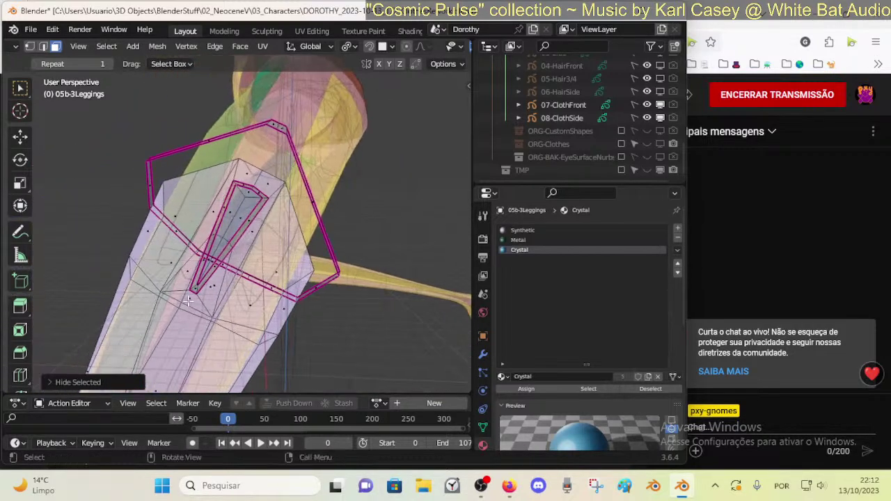
{"action": "middle_click_drag", "start_coordinate": [207, 318], "coordinate": [218, 296]}
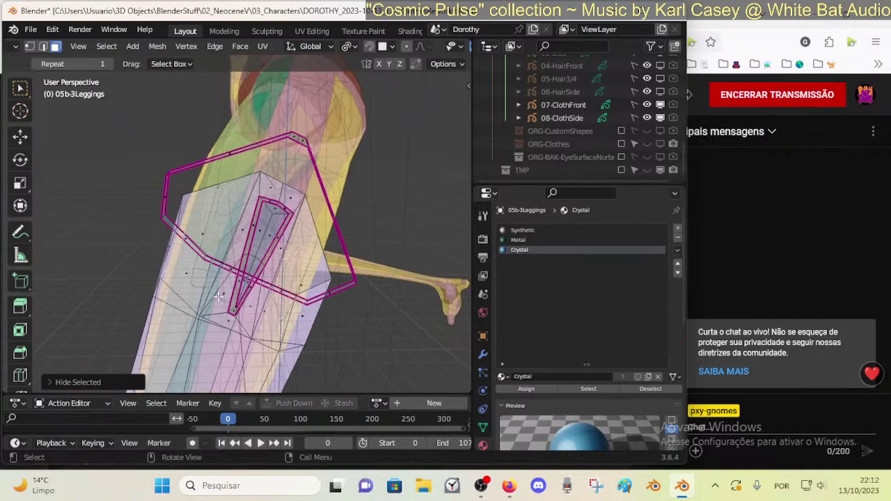
{"action": "middle_click_drag", "start_coordinate": [262, 265], "coordinate": [261, 263]}
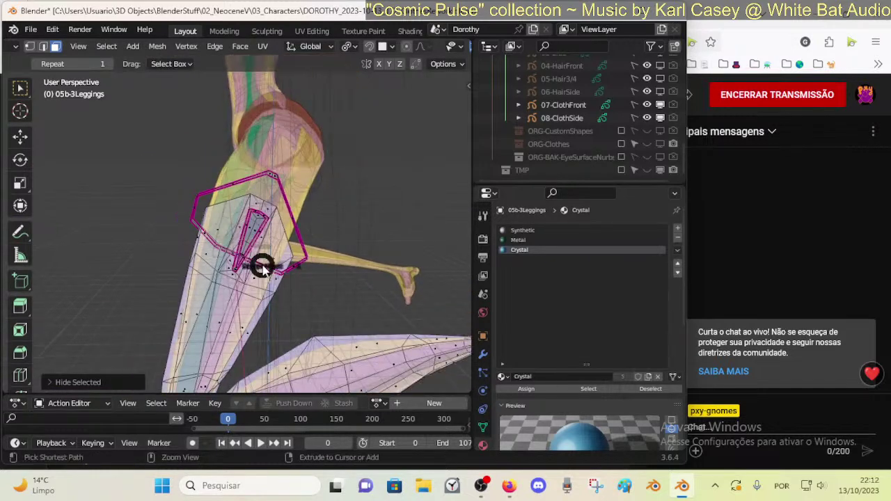
- Hide the cuff's remaining outline on 05b-3Leggings, and view the leggings in Object Mode with X-ray off
{"action": "key", "text": "Tab"}
{"action": "key", "text": "Tab"}
{"action": "scroll", "coordinate": [300, 213], "scroll_direction": "up", "scroll_amount": 2}
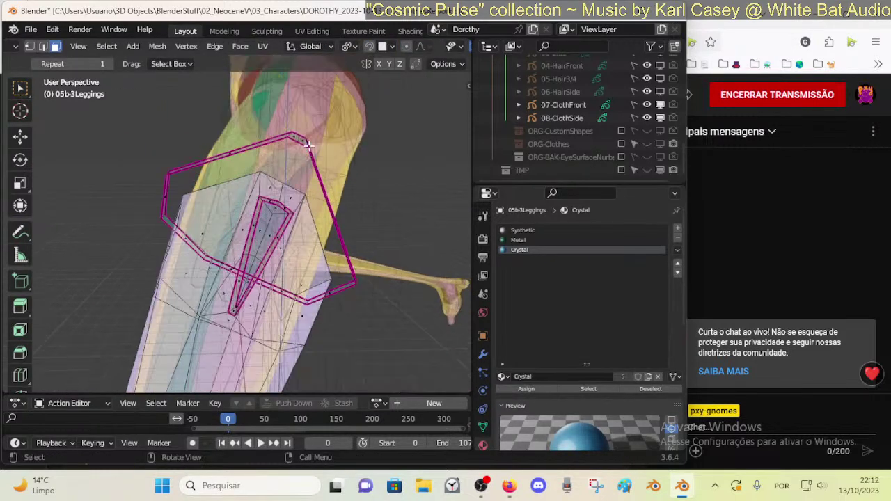
{"action": "key", "text": "h"}
{"action": "middle_click_drag", "start_coordinate": [290, 159], "coordinate": [316, 189]}
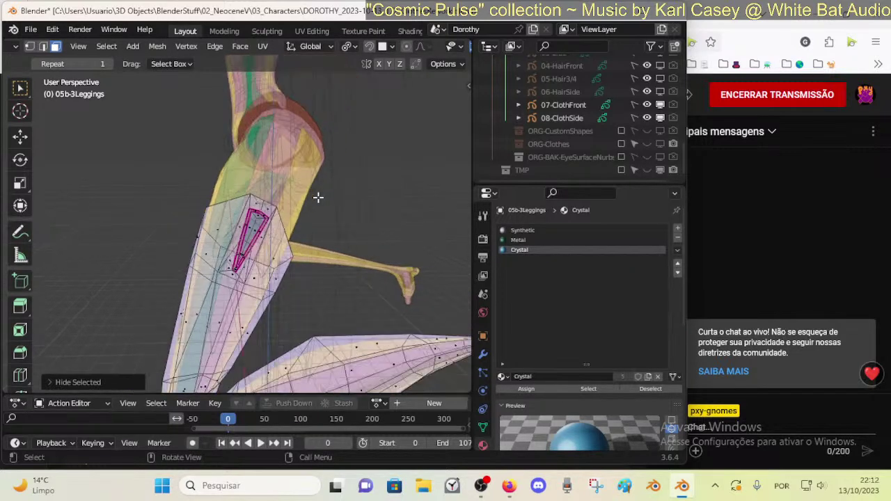
{"action": "key", "text": "Tab"}
{"action": "key", "text": "alt+z"}
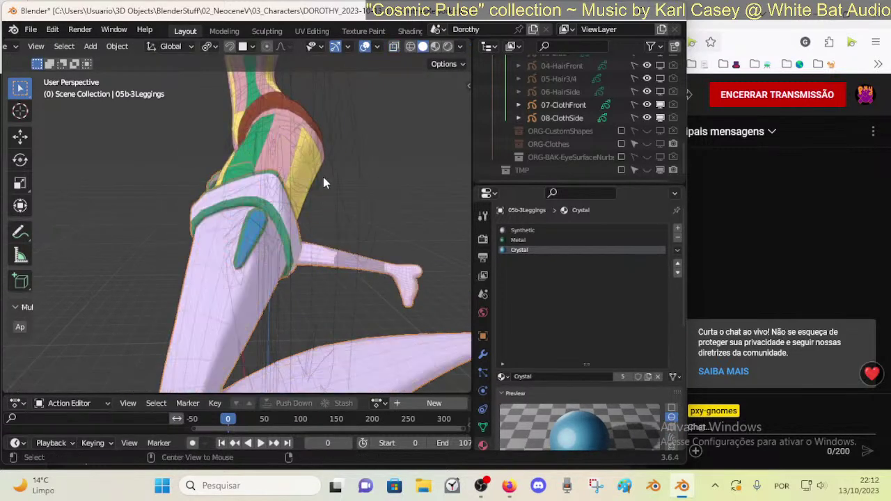
- Examine the crystal inset and leg opening of 05b-3Leggings in Edit Mode with the cuff hidden
{"action": "scroll", "coordinate": [296, 232], "scroll_direction": "up", "scroll_amount": 2}
{"action": "key", "text": "Tab"}
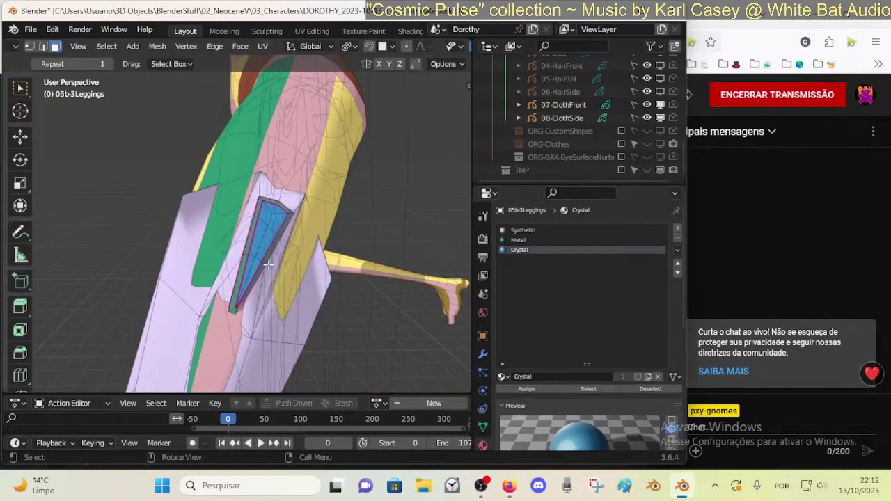
{"action": "left_click", "coordinate": [169, 251], "text": "alt"}
{"action": "middle_click_drag", "start_coordinate": [257, 262], "coordinate": [286, 263]}
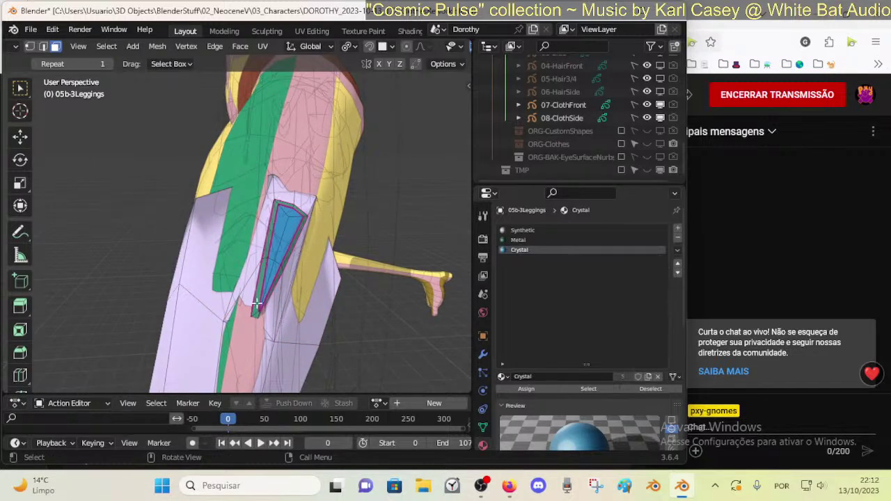
{"action": "middle_click_drag", "start_coordinate": [272, 259], "coordinate": [250, 245]}
{"action": "middle_click_drag", "start_coordinate": [250, 199], "coordinate": [314, 273]}
{"action": "scroll", "coordinate": [212, 239], "scroll_direction": "up", "scroll_amount": 2}
{"action": "middle_click_drag", "start_coordinate": [212, 240], "coordinate": [279, 281], "text": "shift"}
{"action": "scroll", "coordinate": [266, 267], "scroll_direction": "up", "scroll_amount": 4}
{"action": "scroll", "coordinate": [124, 262], "scroll_direction": "down", "scroll_amount": 4}
- Leave the leggings mesh, select 05b-4Sleeves, and open it in Edit Mode with its shoulder-end cuff in view
{"action": "key", "text": "Tab"}
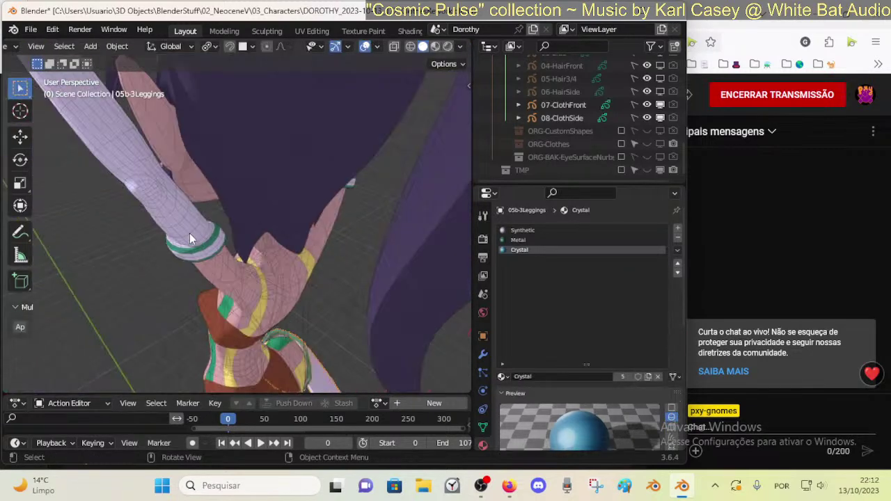
{"action": "left_click", "coordinate": [189, 233]}
{"action": "middle_click_drag", "start_coordinate": [189, 233], "coordinate": [59, 259]}
{"action": "scroll", "coordinate": [150, 265], "scroll_direction": "up", "scroll_amount": 6}
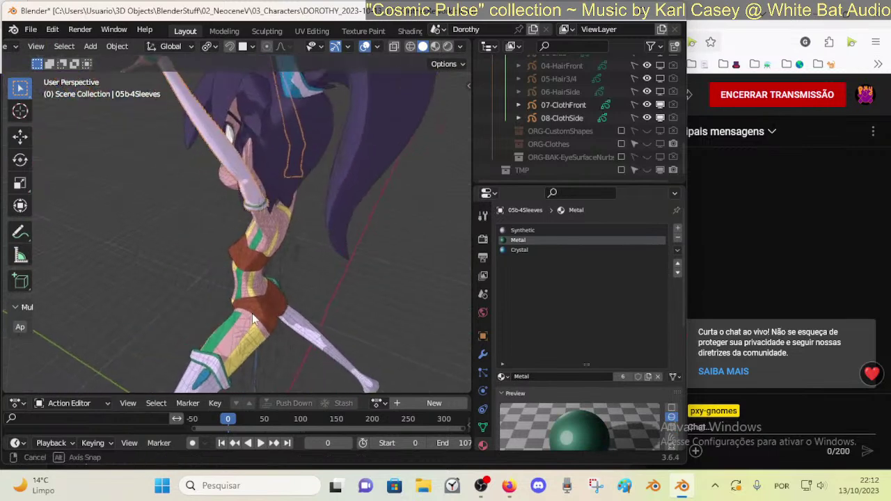
{"action": "middle_click_drag", "start_coordinate": [153, 268], "coordinate": [147, 286]}
{"action": "key", "text": "Tab"}
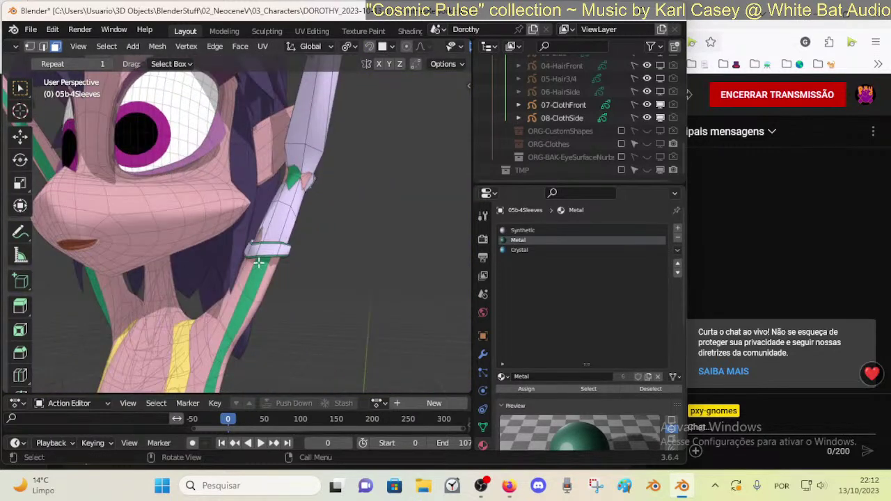
- Leave Edit Mode on the sleeves and select the 00_Body mesh
{"action": "middle_click_drag", "start_coordinate": [258, 262], "coordinate": [275, 251]}
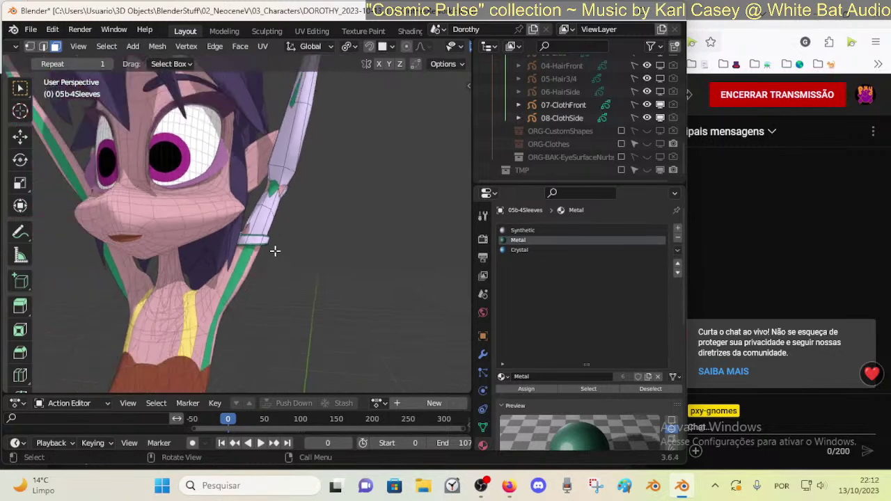
{"action": "scroll", "coordinate": [275, 250], "scroll_direction": "down", "scroll_amount": 3}
{"action": "scroll", "coordinate": [258, 243], "scroll_direction": "up", "scroll_amount": 4}
{"action": "middle_click_drag", "start_coordinate": [213, 265], "coordinate": [236, 258]}
{"action": "scroll", "coordinate": [209, 269], "scroll_direction": "up", "scroll_amount": 4}
{"action": "middle_click_drag", "start_coordinate": [144, 268], "coordinate": [229, 292]}
{"action": "key", "text": "Tab"}
{"action": "left_click", "coordinate": [197, 274]}
{"action": "middle_click_drag", "start_coordinate": [191, 267], "coordinate": [285, 253]}
{"action": "key", "text": "alt+h"}
- Hide the BODY, EYES, MOUTH and HAIR collections in the viewport
{"action": "scroll", "coordinate": [615, 131], "scroll_direction": "up", "scroll_amount": 10}
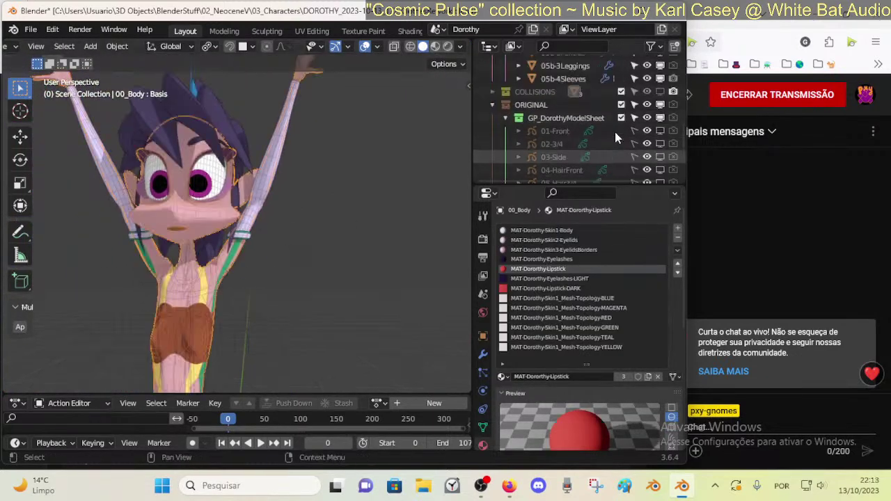
{"action": "scroll", "coordinate": [626, 139], "scroll_direction": "up", "scroll_amount": 5}
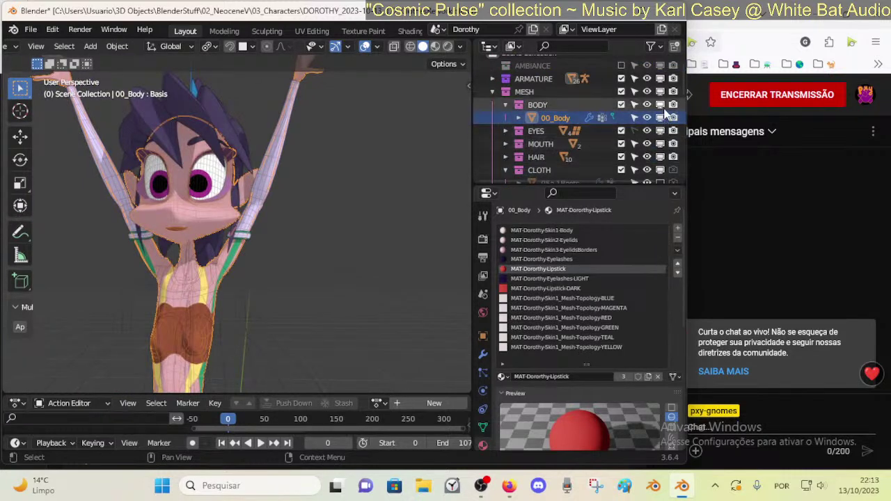
{"action": "left_click", "coordinate": [506, 104]}
{"action": "left_click_drag", "start_coordinate": [647, 105], "coordinate": [658, 133]}
{"action": "left_click", "coordinate": [659, 144]}
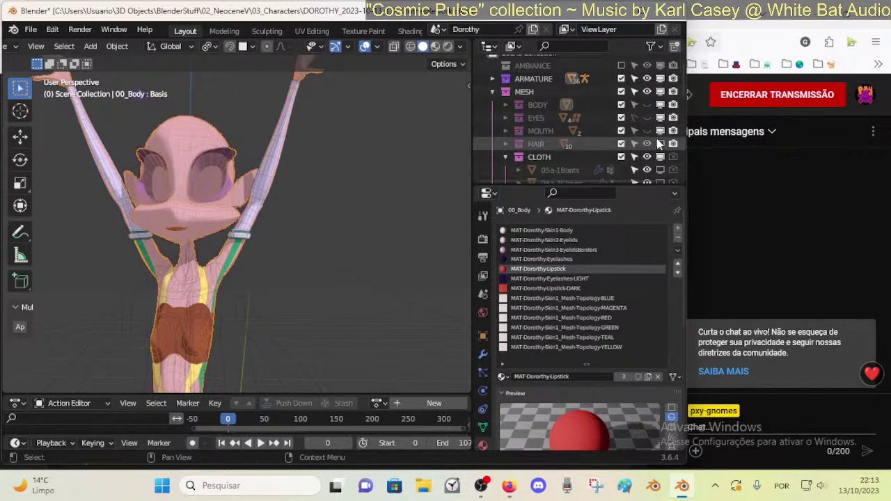
{"action": "left_click", "coordinate": [661, 92]}
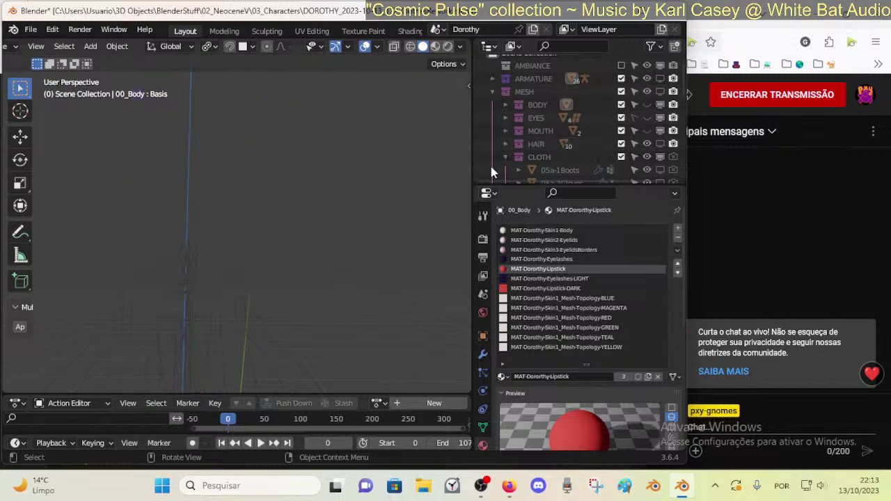
{"action": "scroll", "coordinate": [656, 154], "scroll_direction": "down", "scroll_amount": 6}
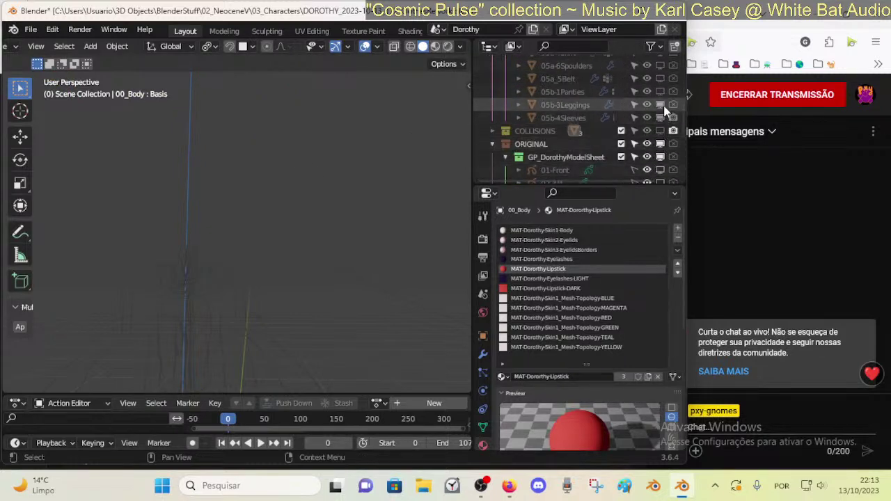
{"action": "scroll", "coordinate": [662, 94], "scroll_direction": "up", "scroll_amount": 3}
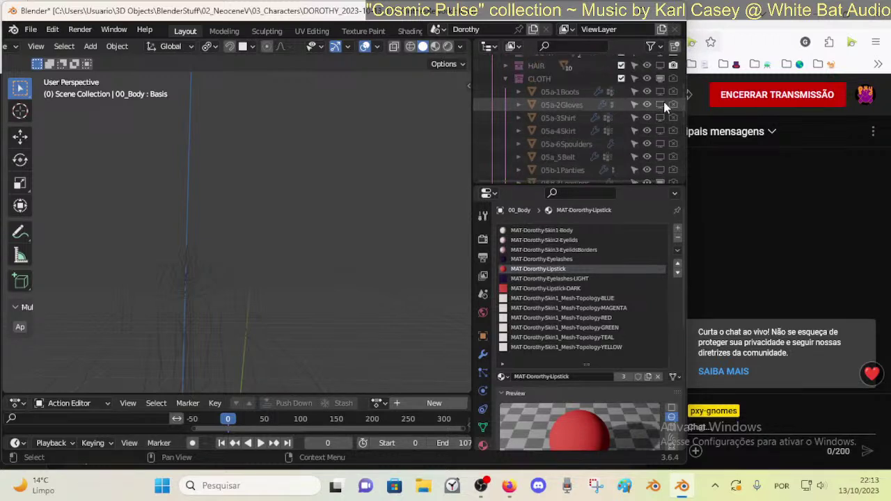
{"action": "scroll", "coordinate": [661, 70], "scroll_direction": "up", "scroll_amount": 3}
{"action": "left_click", "coordinate": [659, 66]}
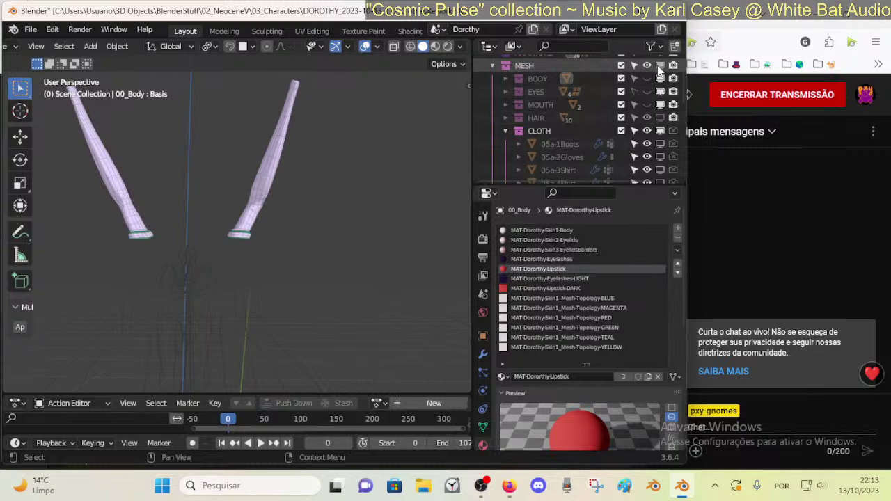
- Select 05b-4Sleeves and open it in Edit Mode with the shoulder-end cuff in close view
{"action": "scroll", "coordinate": [273, 224], "scroll_direction": "up", "scroll_amount": 8}
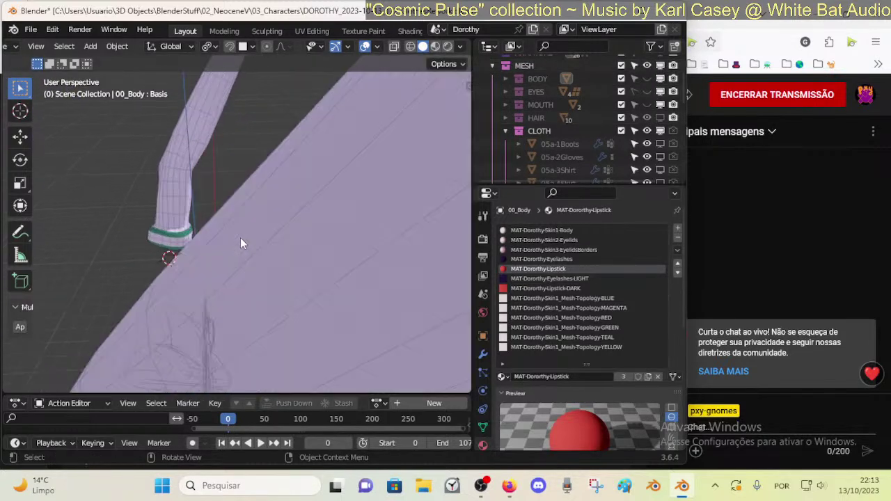
{"action": "middle_click_drag", "start_coordinate": [241, 237], "coordinate": [188, 265]}
{"action": "scroll", "coordinate": [181, 245], "scroll_direction": "up", "scroll_amount": 3}
{"action": "left_click", "coordinate": [187, 266]}
{"action": "key", "text": "Tab"}
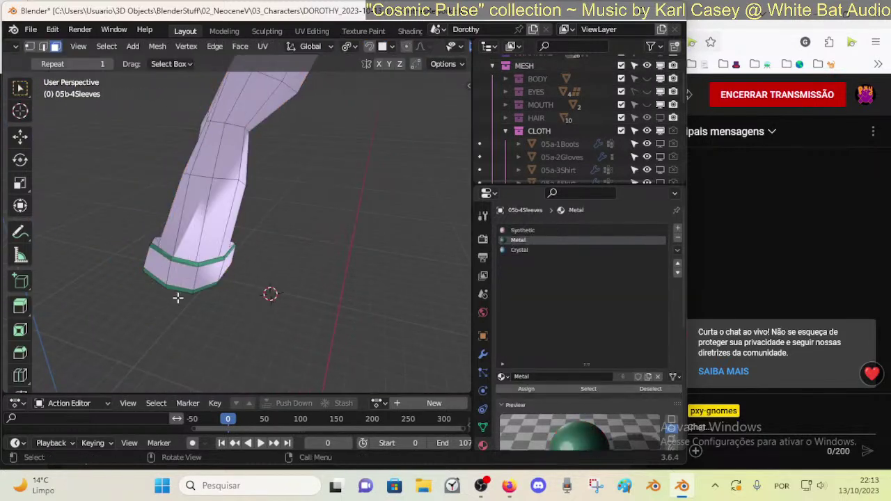
- Save the file and inset the long sleeve face just above the cuff by about 0.013 m
{"action": "middle_click_drag", "start_coordinate": [178, 298], "coordinate": [72, 261]}
{"action": "scroll", "coordinate": [207, 253], "scroll_direction": "down", "scroll_amount": 7}
{"action": "key", "text": "KP_1"}
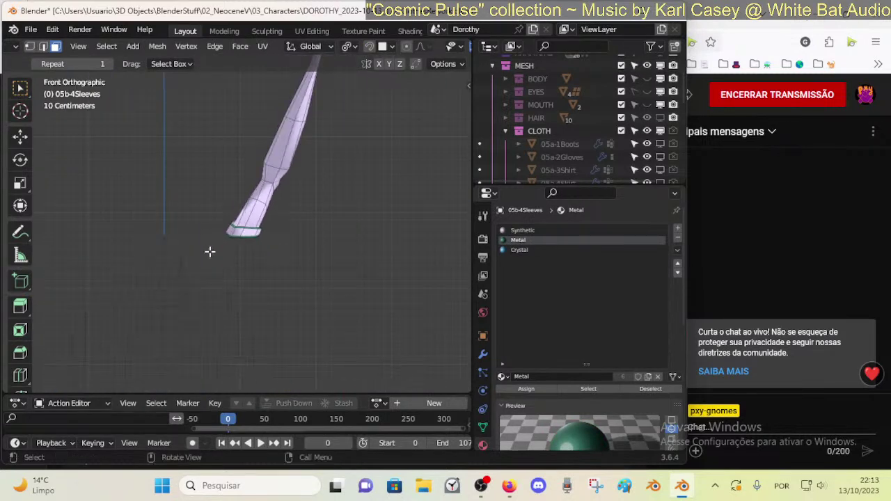
{"action": "scroll", "coordinate": [210, 251], "scroll_direction": "up", "scroll_amount": 5}
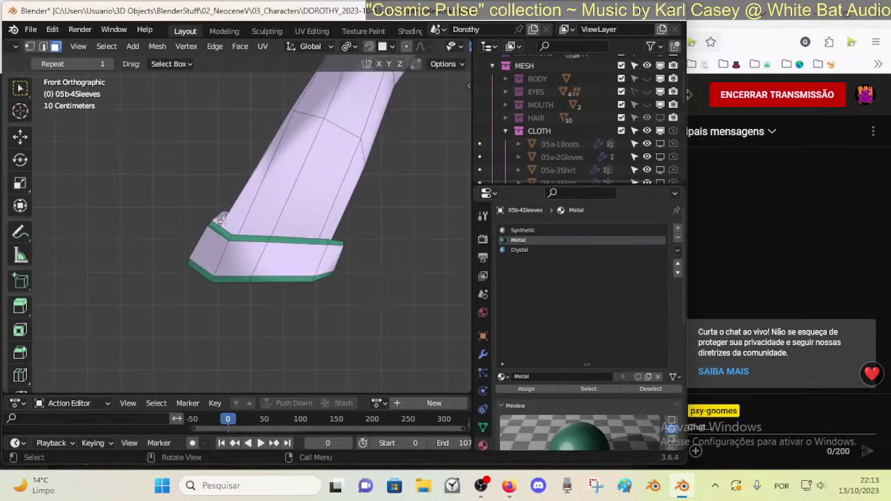
{"action": "middle_click_drag", "start_coordinate": [218, 221], "coordinate": [249, 304]}
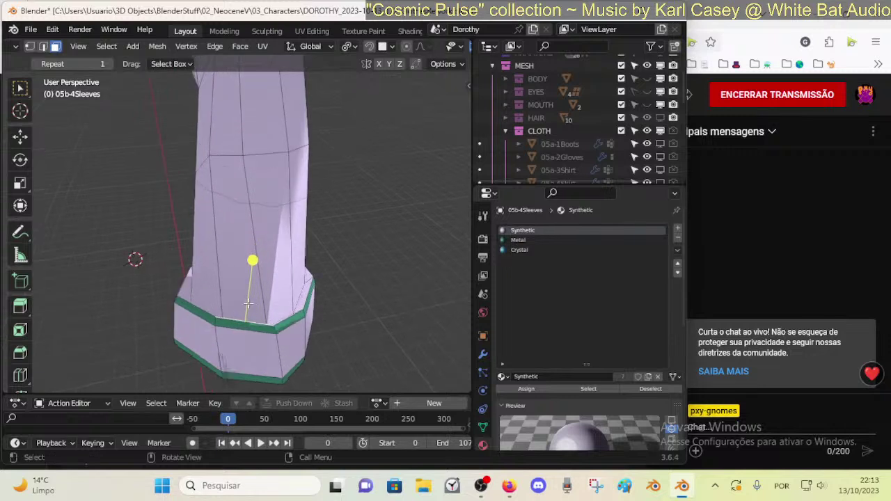
{"action": "left_click", "coordinate": [236, 203]}
{"action": "key", "text": "ctrl+s"}
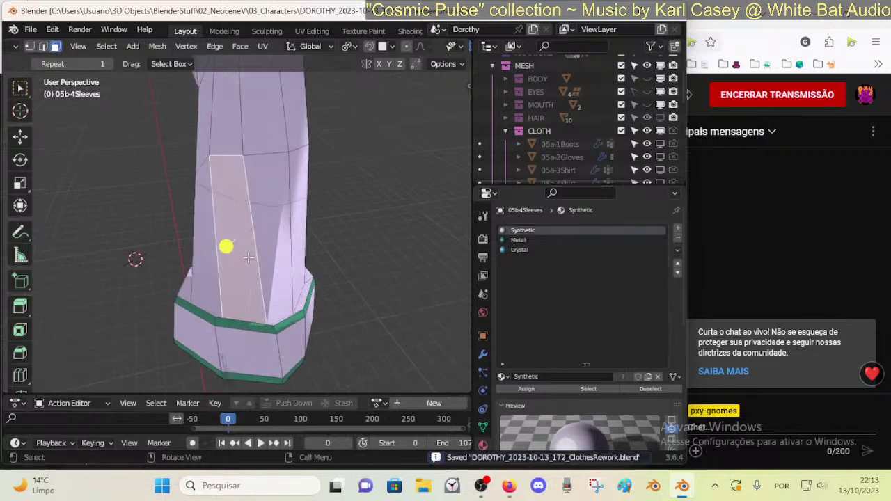
{"action": "key", "text": "i"}
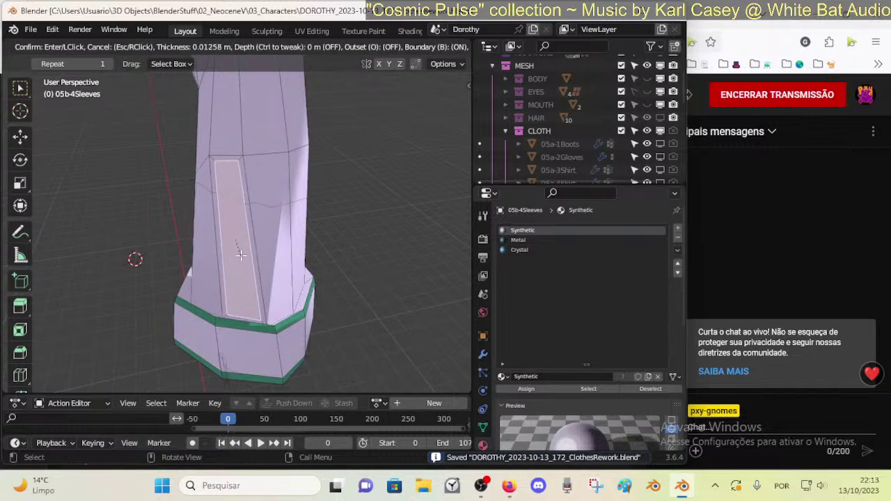
{"action": "left_click", "coordinate": [240, 254]}
- Slide the inset face's two upper vertices toward each other so the inset tapers to a narrow upper end
{"action": "middle_click_drag", "start_coordinate": [241, 254], "coordinate": [242, 283]}
{"action": "key", "text": "2"}
{"action": "key", "text": "1"}
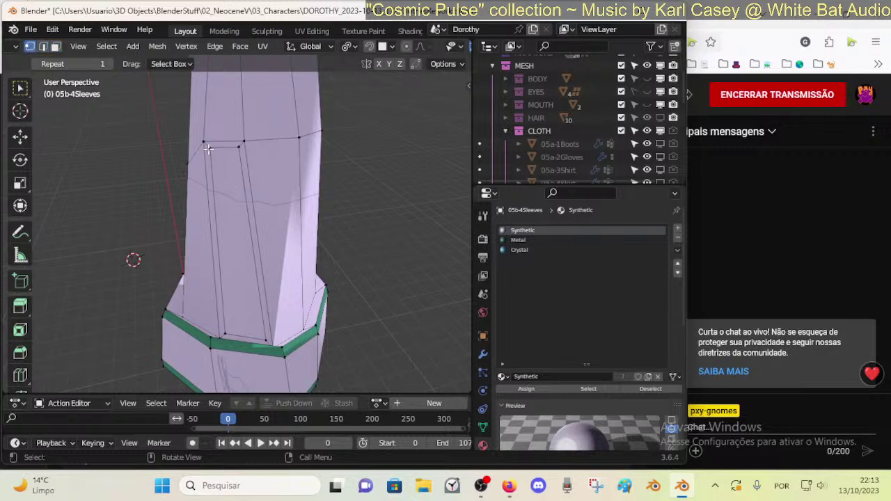
{"action": "left_click", "coordinate": [214, 150]}
{"action": "key", "text": "g"}
{"action": "key", "text": "g"}
{"action": "left_click", "coordinate": [197, 130]}
{"action": "key", "text": "shift+v"}
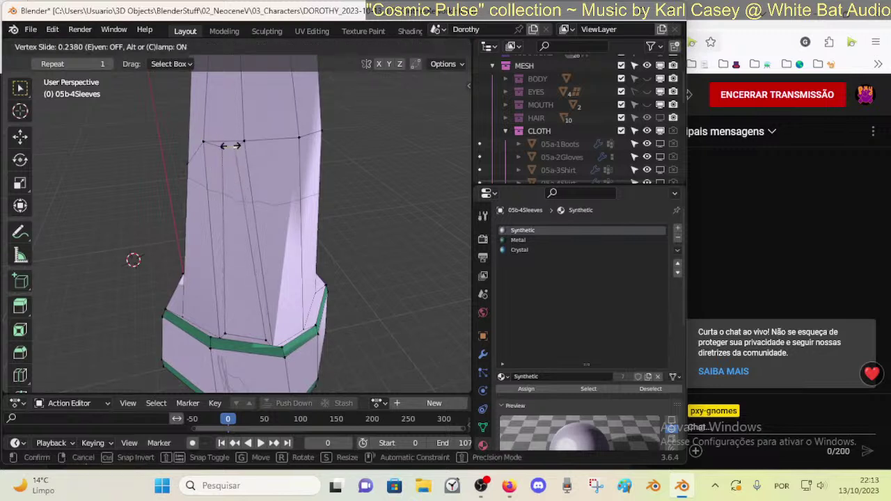
{"action": "left_click", "coordinate": [211, 132]}
{"action": "left_click", "coordinate": [250, 330]}
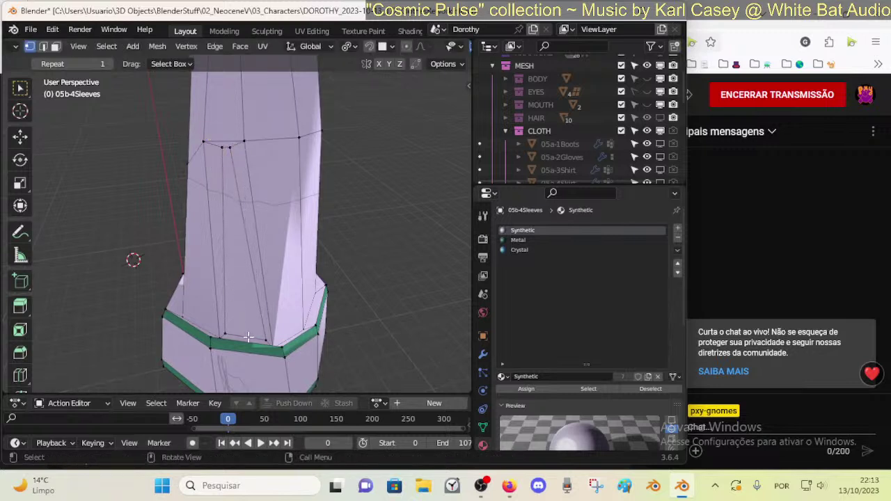
{"action": "key", "text": "ctrl+r"}
{"action": "right_click", "coordinate": [247, 348]}
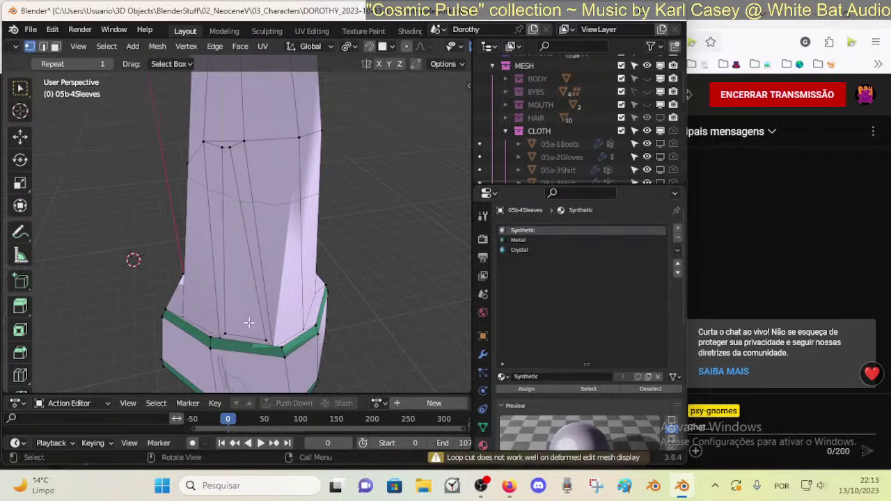
- Add a loop cut lengthwise through the middle of the cuff segment below the inset face
{"action": "key", "text": "2"}
{"action": "left_click", "coordinate": [258, 370]}
{"action": "key", "text": "ctrl+e"}
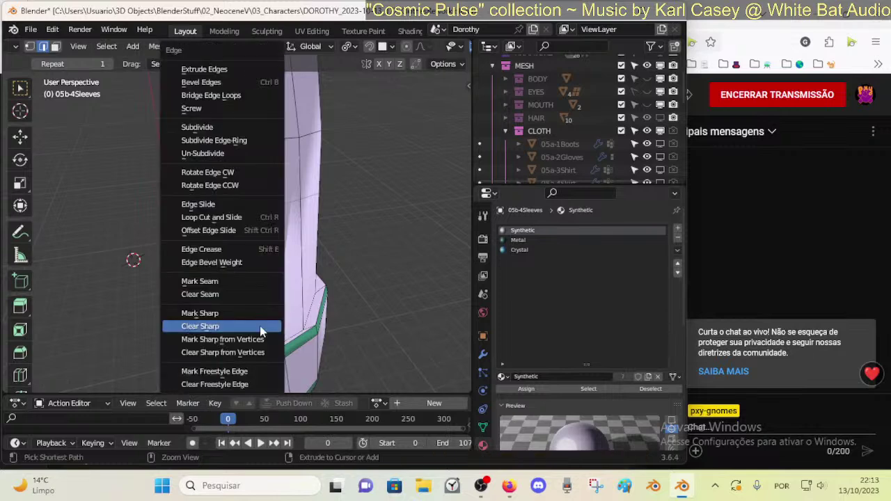
{"action": "left_click", "coordinate": [211, 217]}
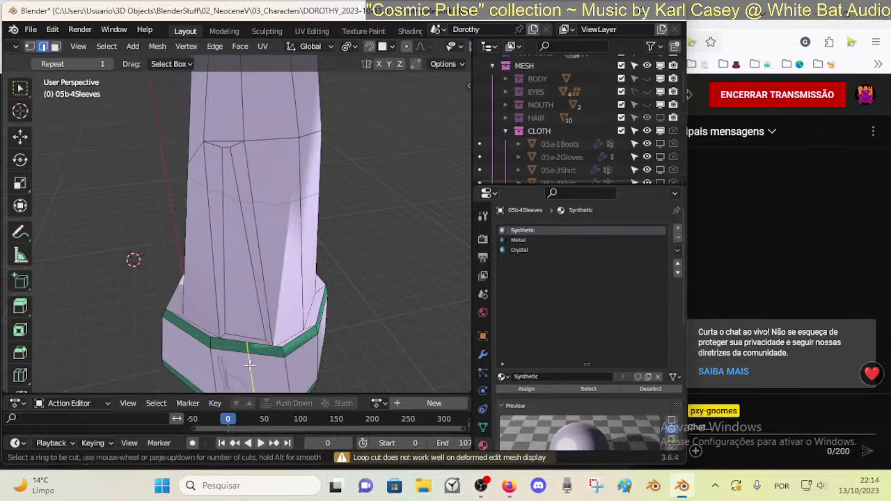
{"action": "left_click", "coordinate": [247, 363]}
{"action": "left_click", "coordinate": [250, 365]}
- Knife-cut an edge joining the midpoint of the inset's lower edge to the cuff's new centre line
{"action": "middle_click_drag", "start_coordinate": [272, 379], "coordinate": [246, 278]}
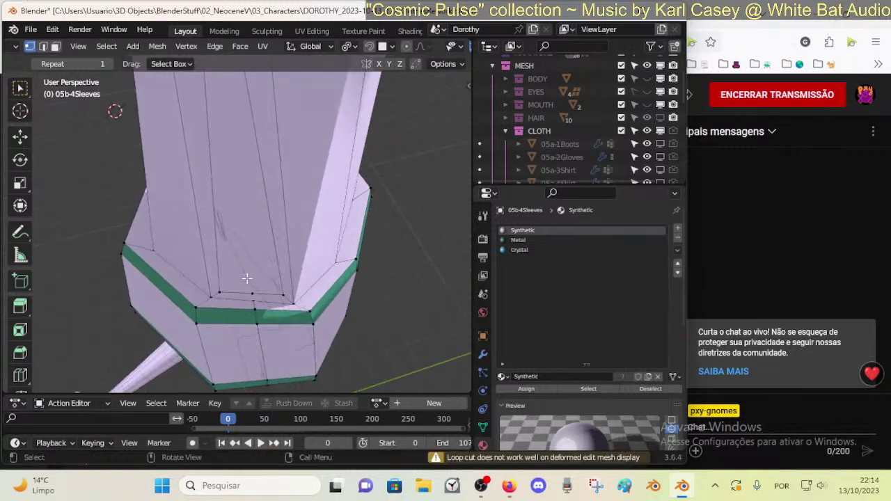
{"action": "key", "text": "k"}
{"action": "left_click", "coordinate": [253, 293]}
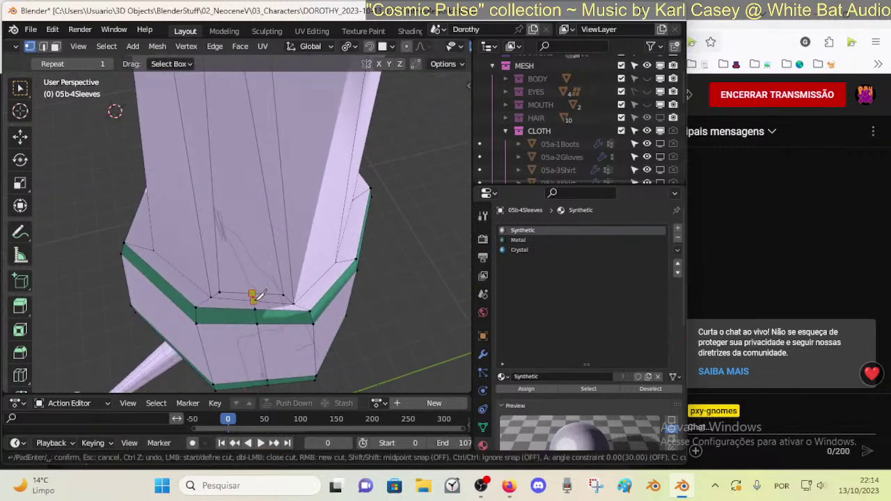
{"action": "key", "text": "Return"}
- Move the centre edges of the cuff's lower and upper metal trims downward to shape each into a point
{"action": "middle_click_drag", "start_coordinate": [255, 301], "coordinate": [269, 279]}
{"action": "key", "text": "2"}
{"action": "left_click", "coordinate": [263, 375]}
{"action": "key", "text": "g"}
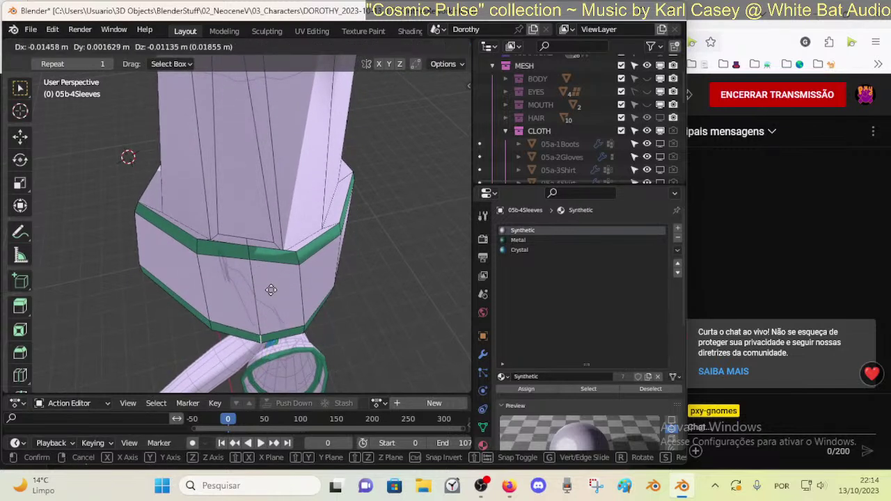
{"action": "left_click", "coordinate": [271, 298]}
{"action": "left_click", "coordinate": [250, 250]}
{"action": "key", "text": "g"}
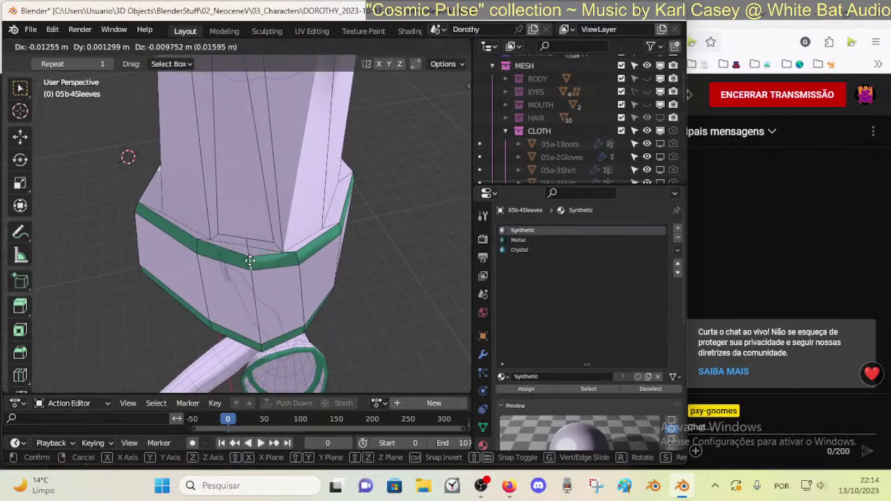
{"action": "left_click", "coordinate": [250, 262]}
- Move the centre vertices at the cuff's upper rim and the inset's lower edge downward to follow the pointed trim
{"action": "key", "text": "1"}
{"action": "left_click", "coordinate": [246, 244]}
{"action": "key", "text": "g"}
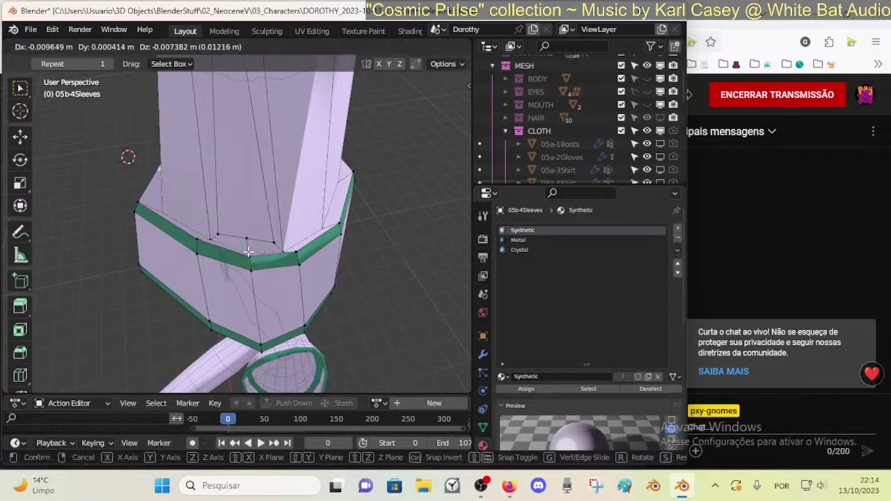
{"action": "left_click", "coordinate": [248, 252]}
{"action": "middle_click_drag", "start_coordinate": [280, 263], "coordinate": [271, 283]}
{"action": "key", "text": "g"}
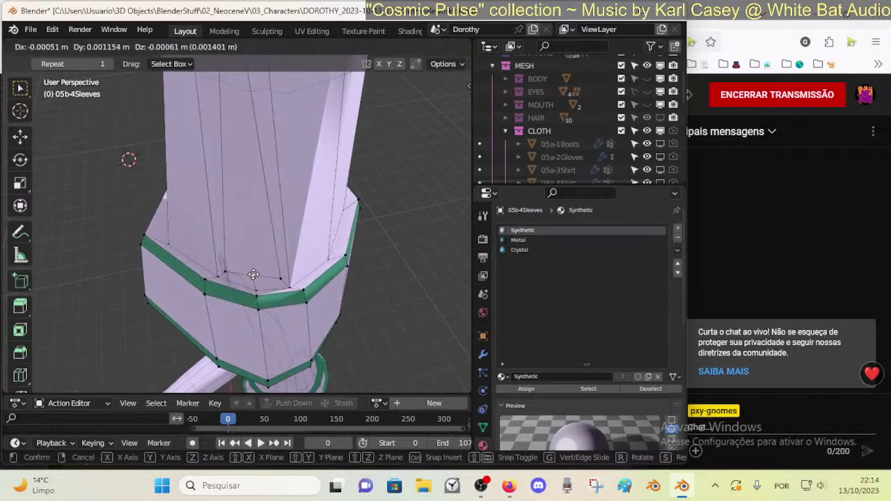
{"action": "left_click", "coordinate": [255, 280]}
- Select the inset's outline edges and set their edge crease to 1
{"action": "key", "text": "2"}
{"action": "left_click", "coordinate": [243, 277], "text": "alt"}
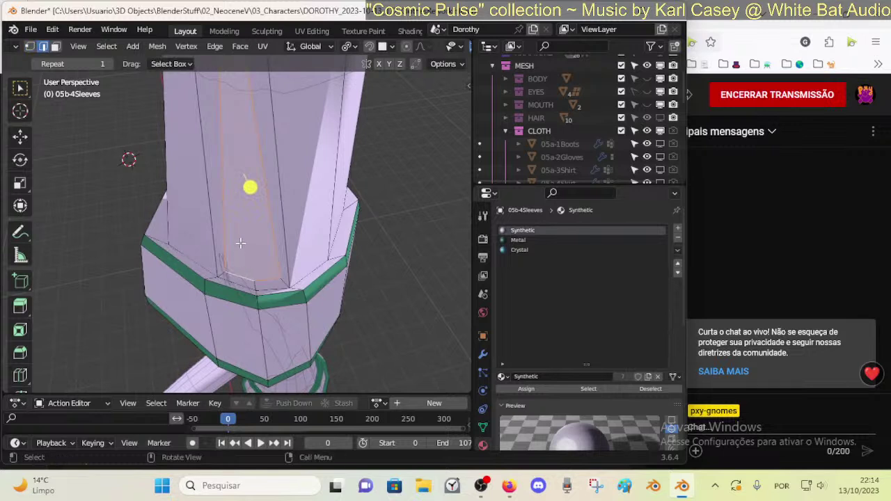
{"action": "middle_click_drag", "start_coordinate": [241, 244], "coordinate": [245, 256]}
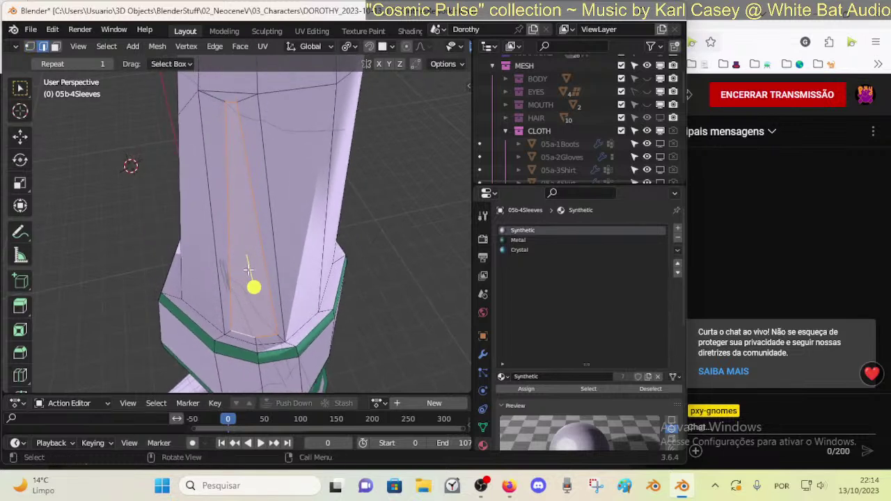
{"action": "key", "text": "s"}
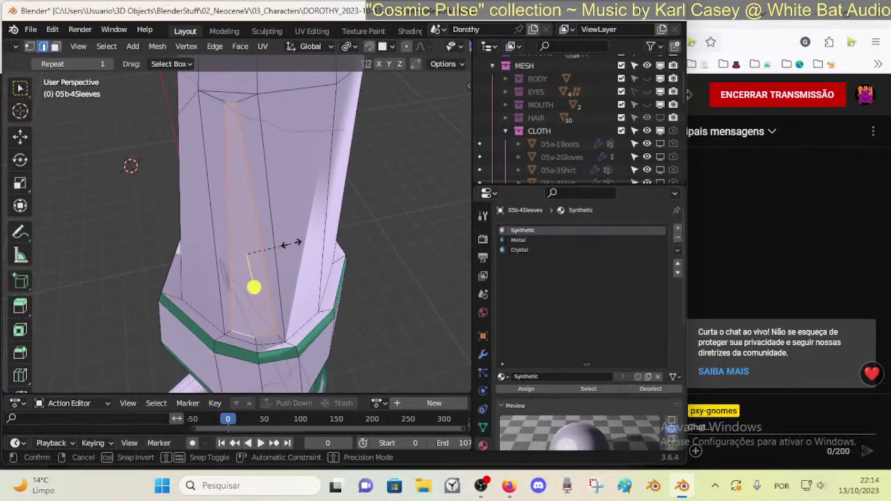
{"action": "key", "text": "shift+e"}
{"action": "key", "text": "1"}
{"action": "key", "text": "Return"}
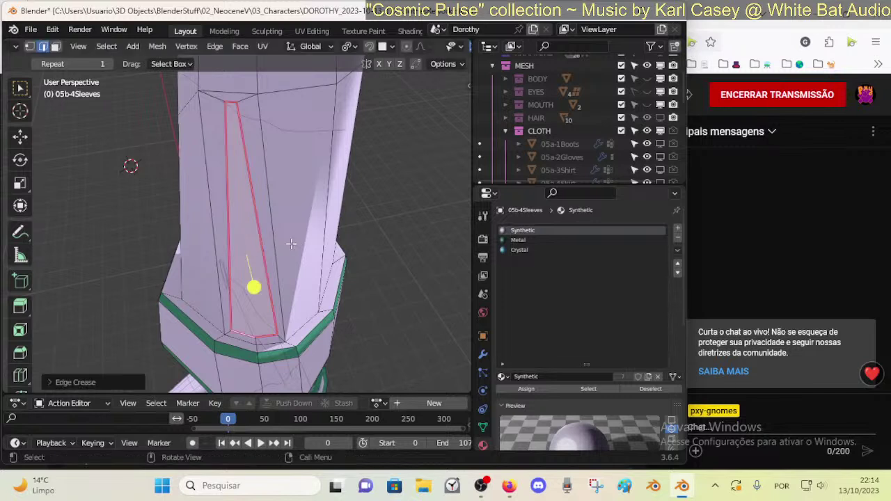
{"action": "key", "text": "alt+a"}
- Knife-cut a shallow V inside the sleeve inset's narrow upper end, joining its two top corners
{"action": "key", "text": "1"}
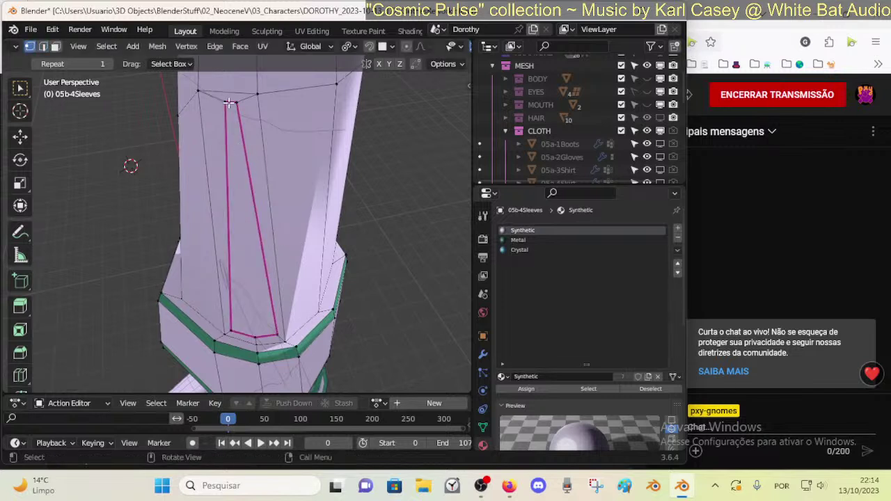
{"action": "key", "text": "k"}
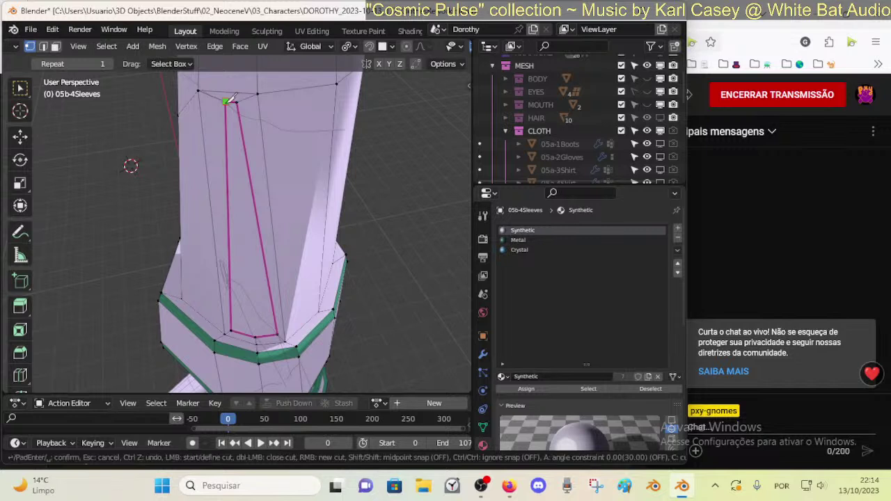
{"action": "left_click", "coordinate": [226, 102]}
{"action": "key", "text": "Escape"}
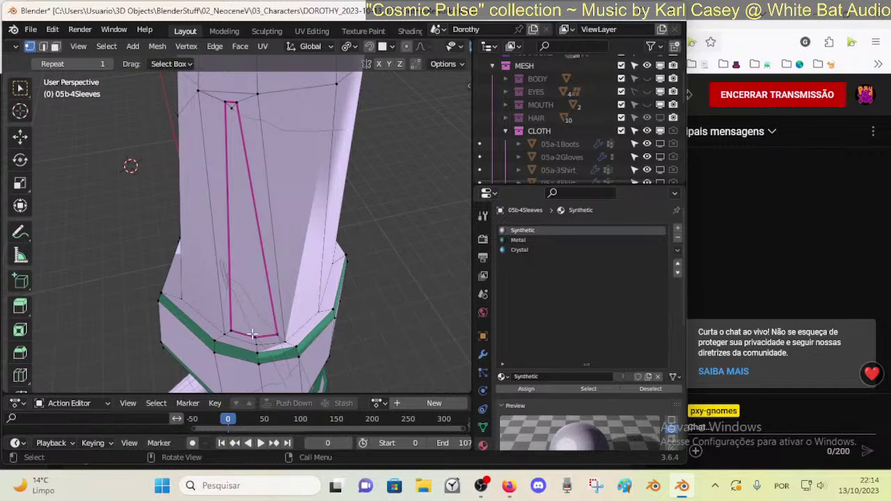
- Knife-cut between the sleeve inset's two lower corners through a point just above the middle of its bottom edge
{"action": "key", "text": "k"}
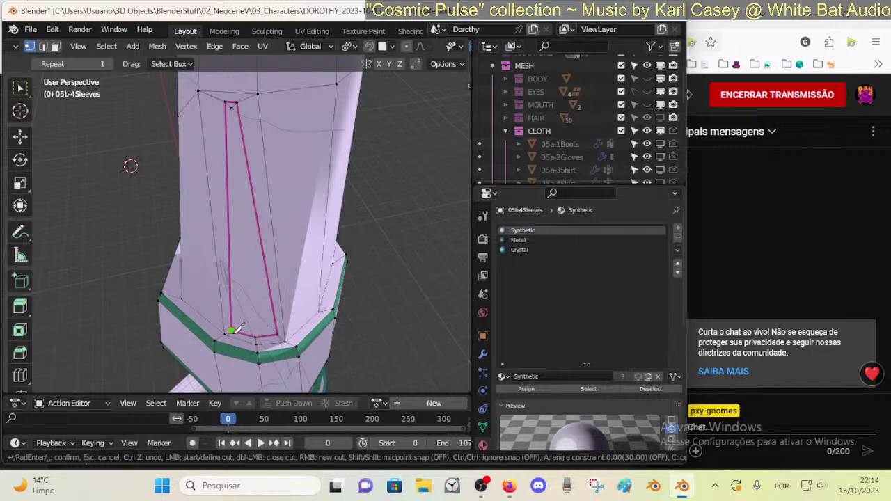
{"action": "key", "text": "Escape"}
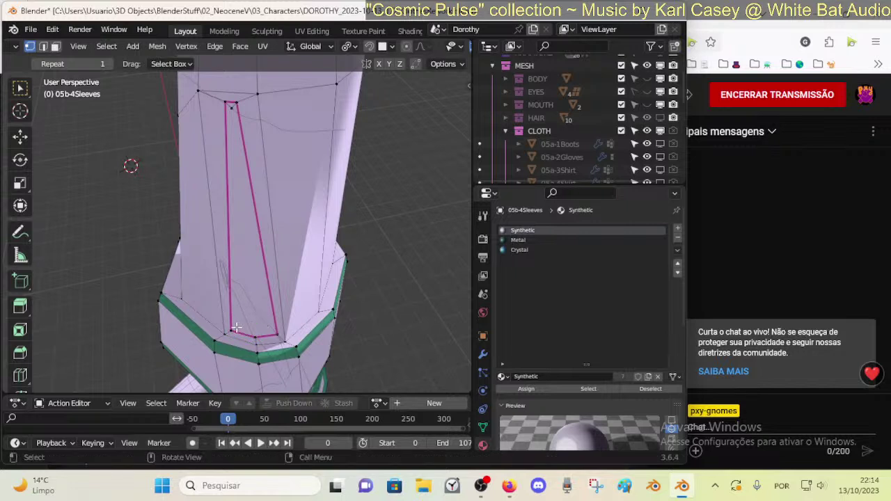
{"action": "key", "text": "k"}
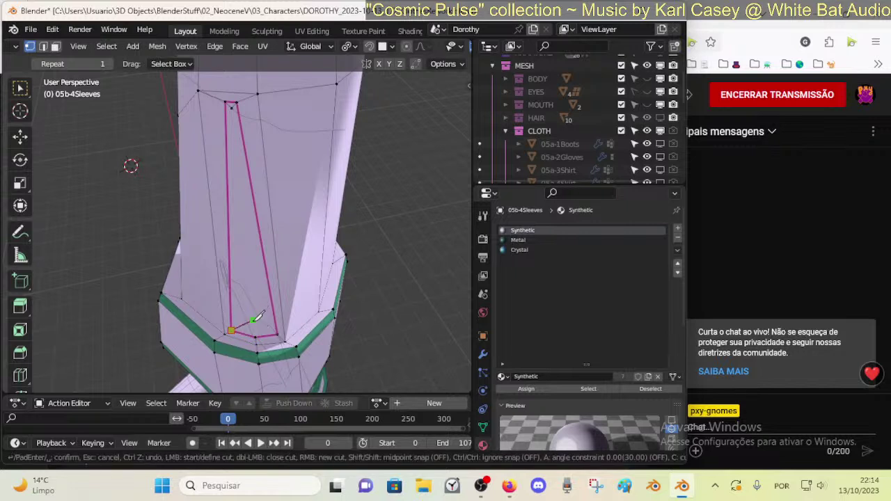
{"action": "left_click", "coordinate": [255, 327]}
{"action": "left_click", "coordinate": [278, 335]}
{"action": "key", "text": "Return"}
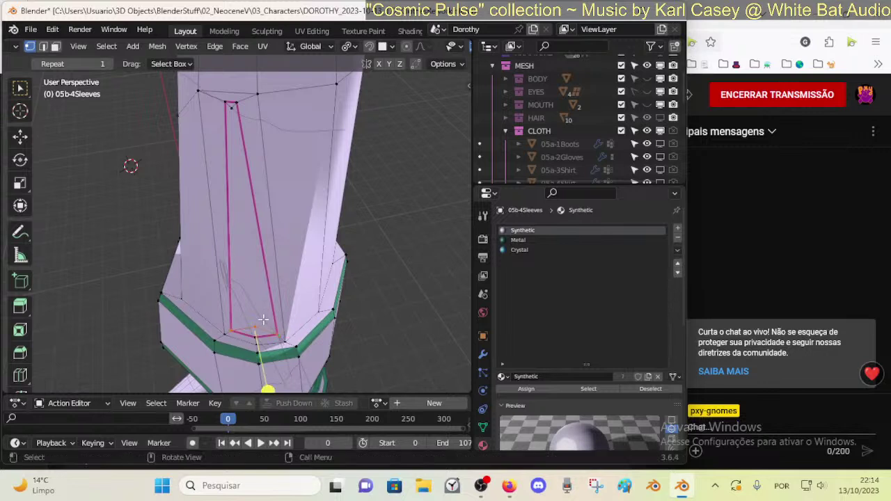
{"action": "key", "text": "k"}
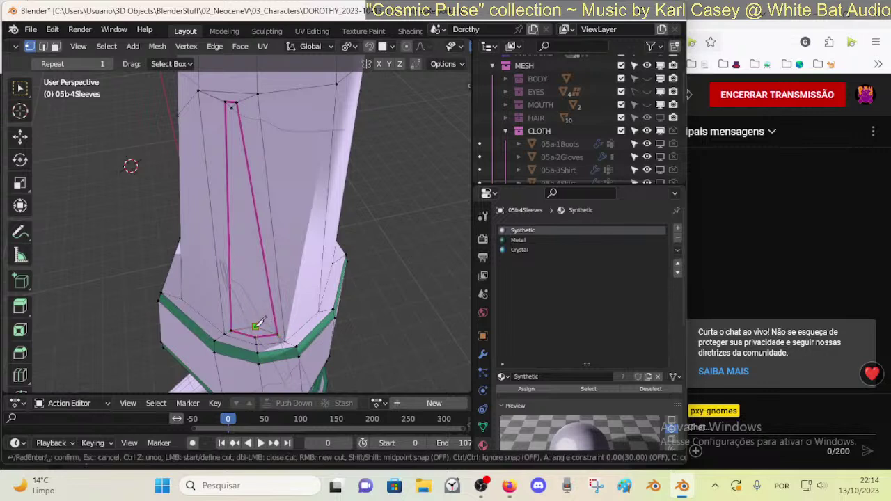
{"action": "left_click", "coordinate": [199, 91]}
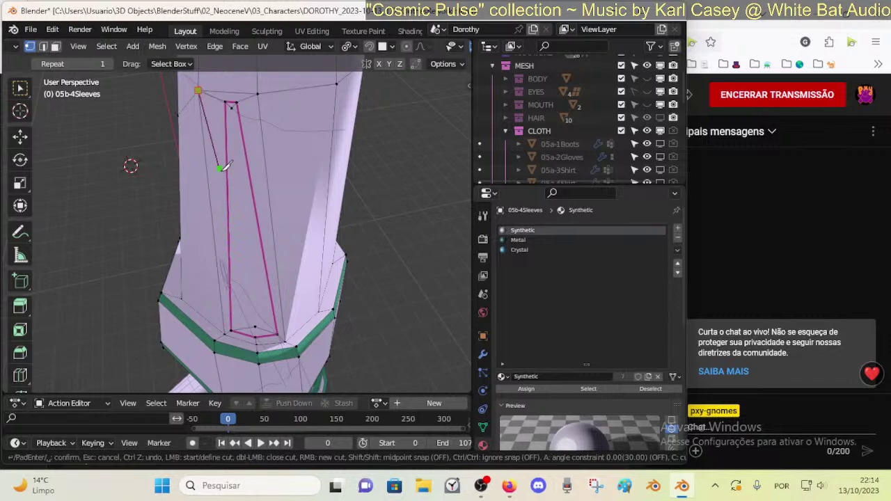
{"action": "left_click", "coordinate": [229, 221]}
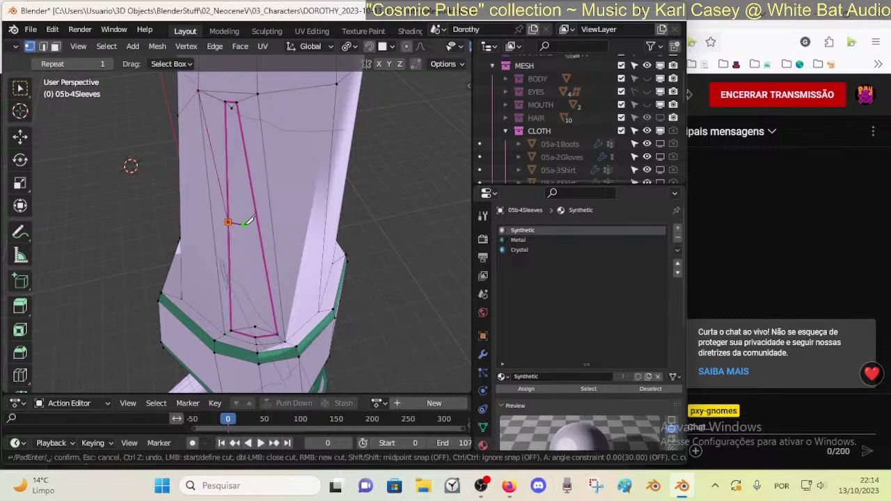
{"action": "left_click", "coordinate": [244, 226]}
{"action": "left_click", "coordinate": [257, 221]}
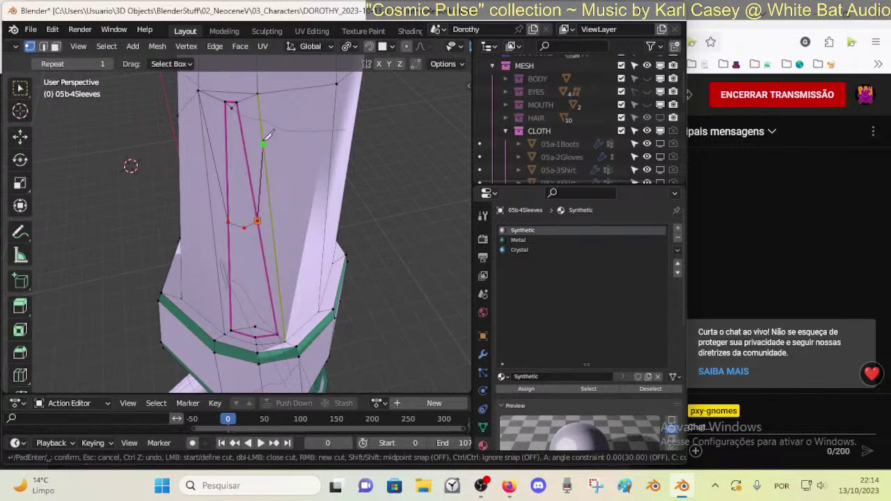
{"action": "left_click", "coordinate": [258, 93]}
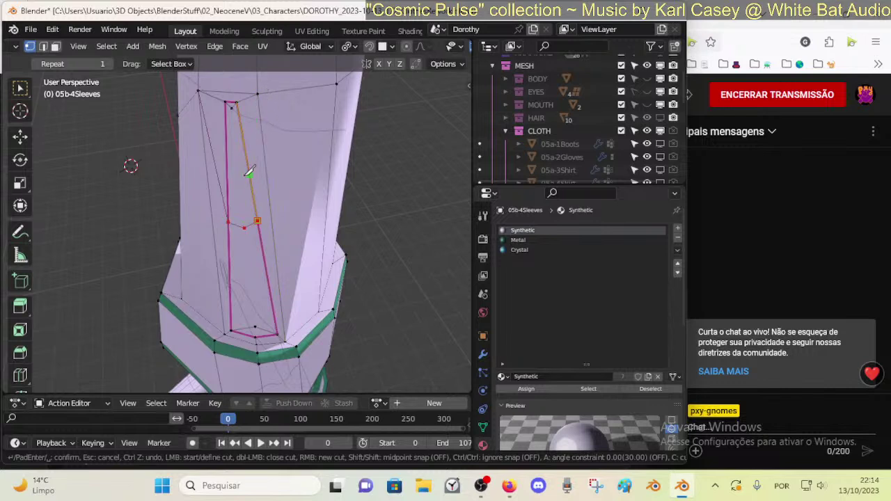
{"action": "key", "text": "Return"}
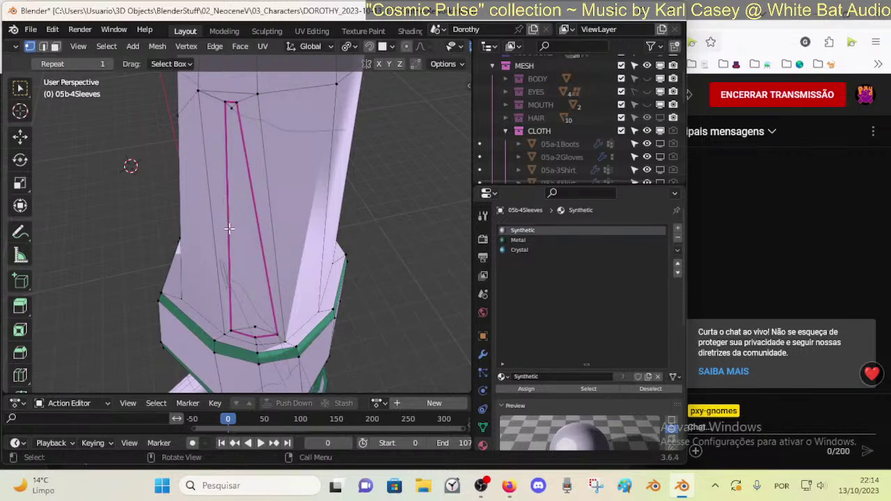
- Leave the sleeves' edit mode and open the leggings mesh for editing
{"action": "scroll", "coordinate": [256, 247], "scroll_direction": "down", "scroll_amount": 6}
{"action": "key", "text": "ctrl+Tab"}
{"action": "left_click", "coordinate": [296, 287]}
{"action": "scroll", "coordinate": [302, 287], "scroll_direction": "down", "scroll_amount": 3}
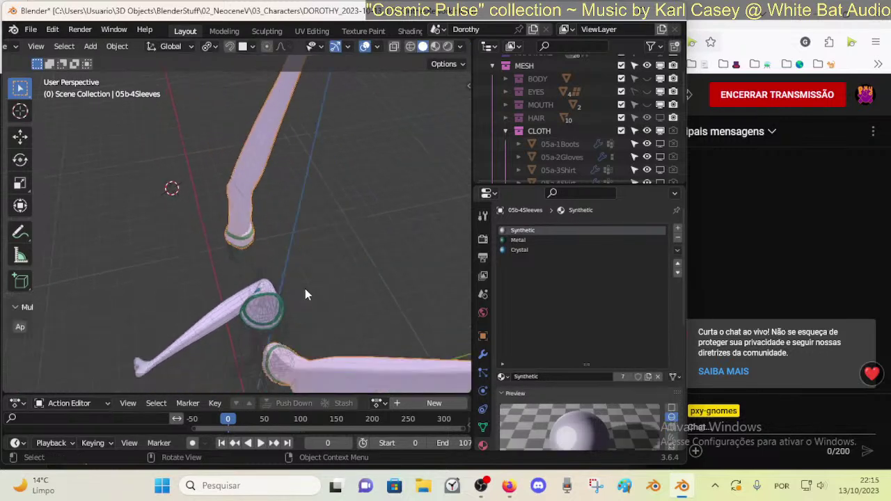
{"action": "middle_click_drag", "start_coordinate": [314, 322], "coordinate": [255, 352]}
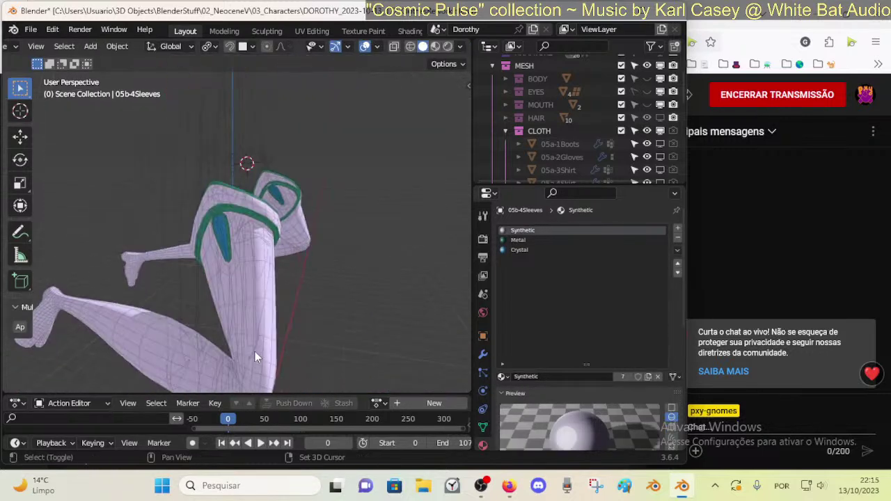
{"action": "left_click", "coordinate": [245, 295]}
{"action": "key", "text": "Tab"}
- Examine the lower crystal faces of the leggings' inset and how they meet its metal trim near the tip
{"action": "scroll", "coordinate": [226, 305], "scroll_direction": "up", "scroll_amount": 3}
{"action": "middle_click_drag", "start_coordinate": [362, 269], "coordinate": [230, 282]}
{"action": "scroll", "coordinate": [266, 279], "scroll_direction": "up", "scroll_amount": 2}
{"action": "key", "text": "3"}
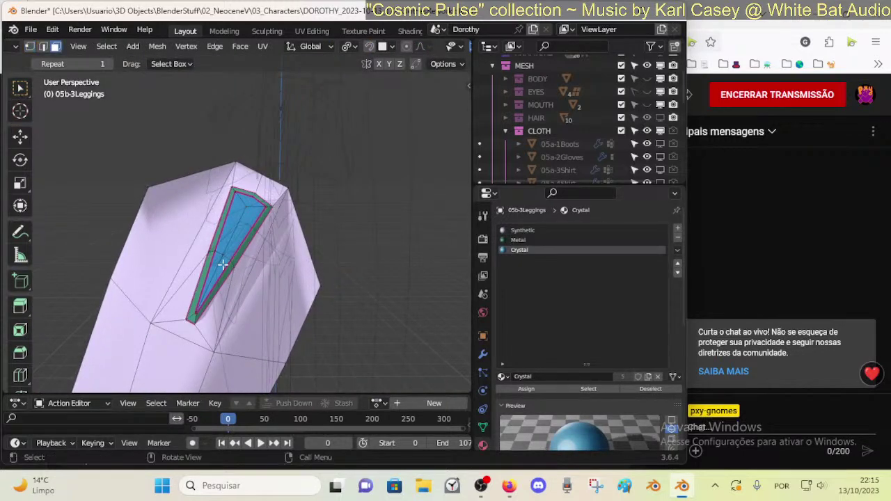
{"action": "left_click", "coordinate": [219, 279]}
{"action": "scroll", "coordinate": [223, 297], "scroll_direction": "up", "scroll_amount": 3}
{"action": "scroll", "coordinate": [230, 272], "scroll_direction": "up", "scroll_amount": 6}
{"action": "middle_click_drag", "start_coordinate": [223, 334], "coordinate": [232, 310], "text": "shift"}
{"action": "scroll", "coordinate": [293, 214], "scroll_direction": "up", "scroll_amount": 3}
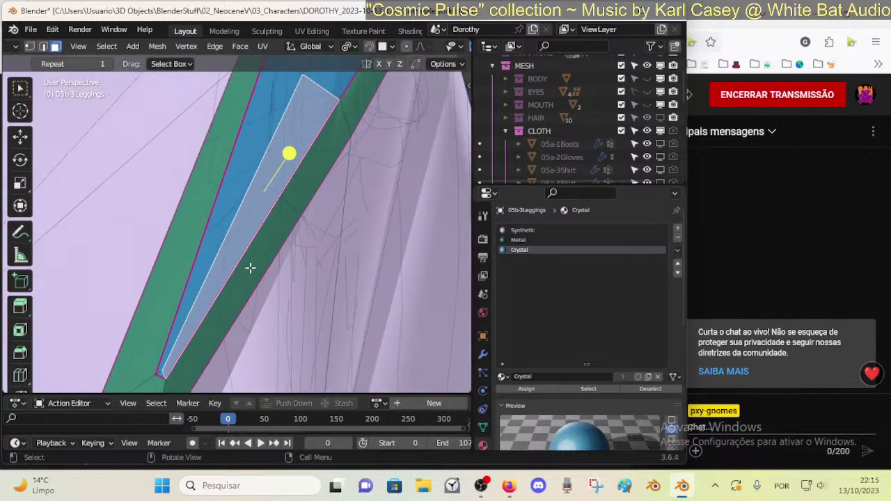
{"action": "scroll", "coordinate": [262, 183], "scroll_direction": "down", "scroll_amount": 5}
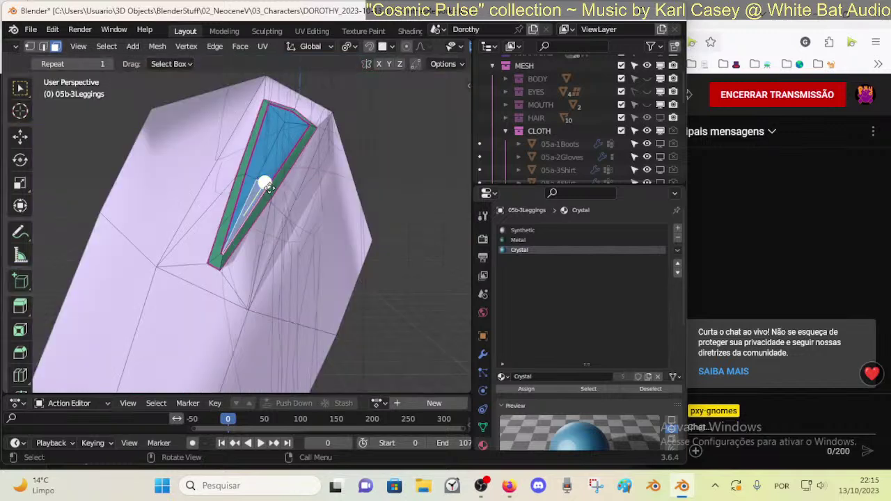
- Examine the edges and faces that meet around the lower half of the leggings' crystal inset
{"action": "key", "text": "1"}
{"action": "key", "text": "2"}
{"action": "left_click", "coordinate": [167, 249]}
{"action": "left_click", "coordinate": [149, 256], "text": "shift"}
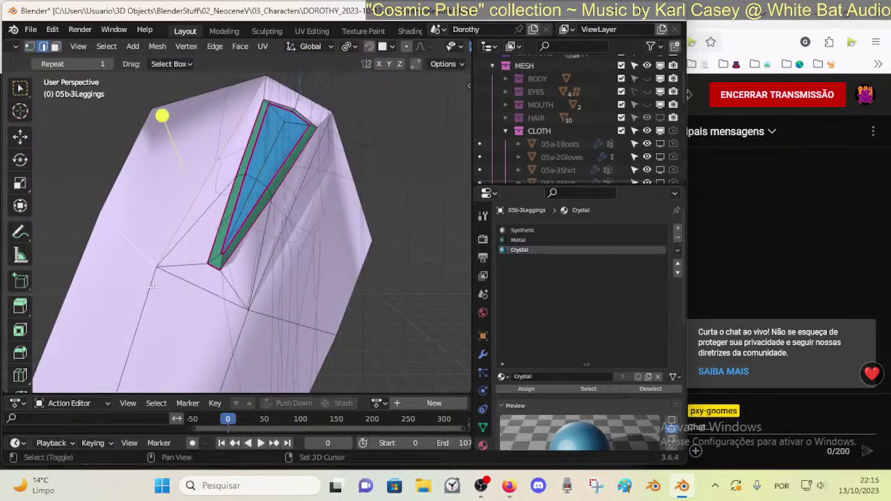
{"action": "left_click", "coordinate": [154, 289], "text": "shift"}
{"action": "left_click", "coordinate": [167, 278], "text": "shift"}
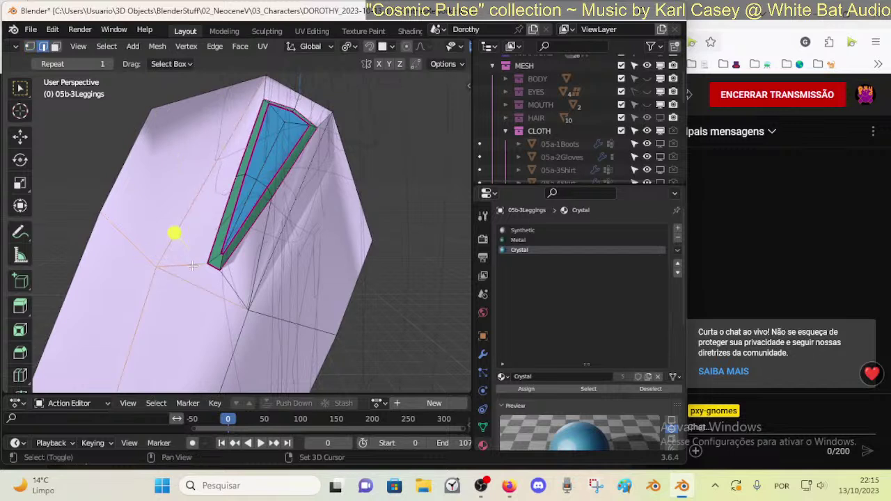
{"action": "middle_click_drag", "start_coordinate": [185, 244], "coordinate": [189, 277]}
{"action": "key", "text": "1"}
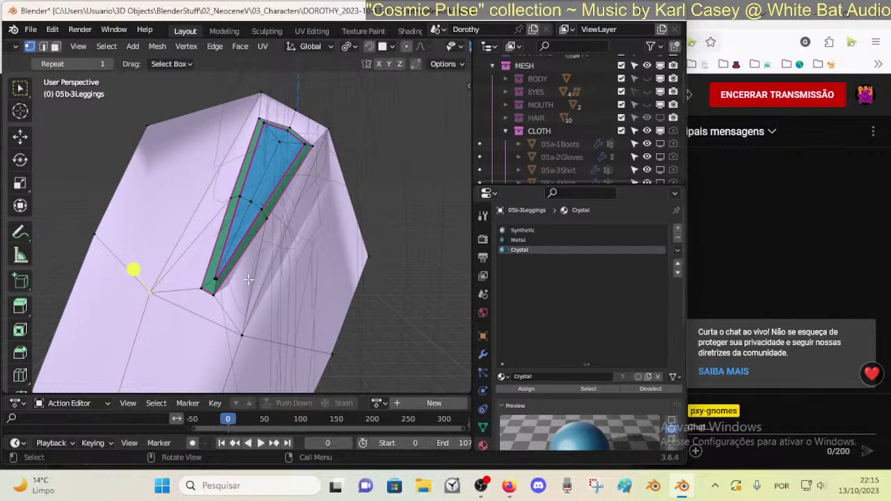
{"action": "key", "text": "2"}
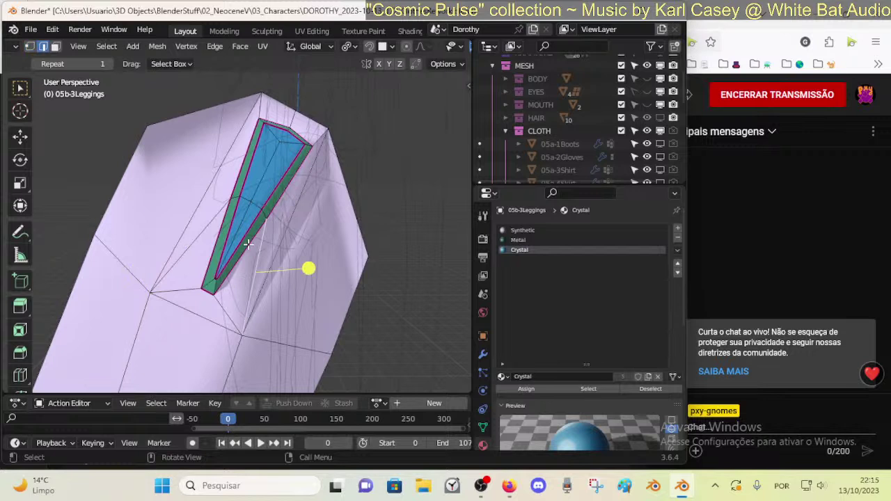
{"action": "key", "text": "3"}
{"action": "left_click", "coordinate": [285, 220]}
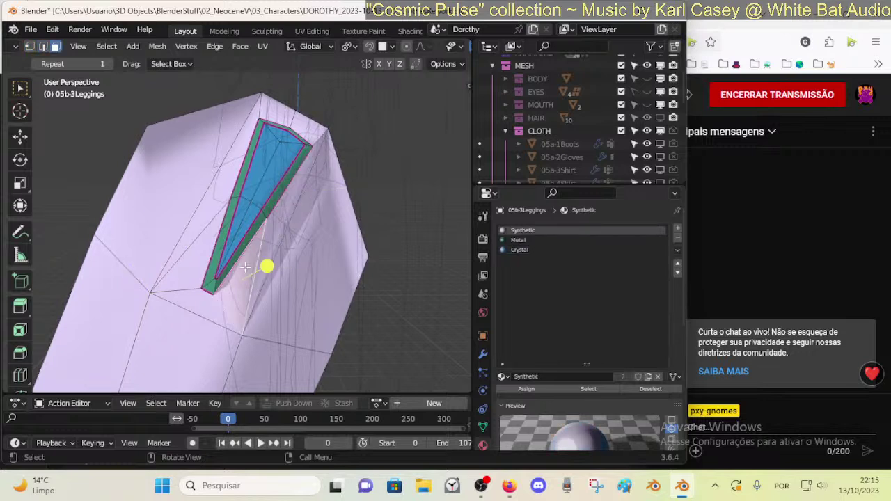
{"action": "key", "text": "g"}
{"action": "left_click", "coordinate": [263, 270]}
{"action": "key", "text": "1"}
{"action": "key", "text": "ctrl+r"}
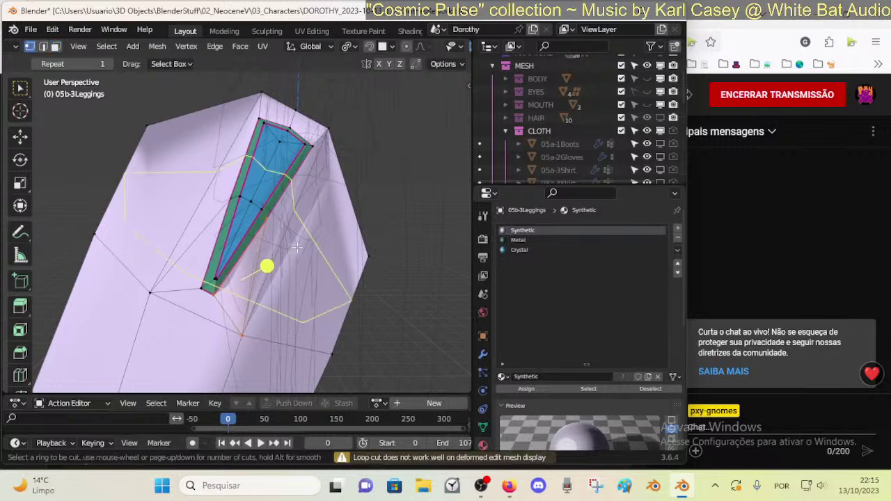
{"action": "right_click", "coordinate": [296, 252]}
- Dissolve the diagonal edges running down from the leggings inset's mid-height vertices on both sides
{"action": "key", "text": "alt+a"}
{"action": "key", "text": "2"}
{"action": "left_click", "coordinate": [255, 273]}
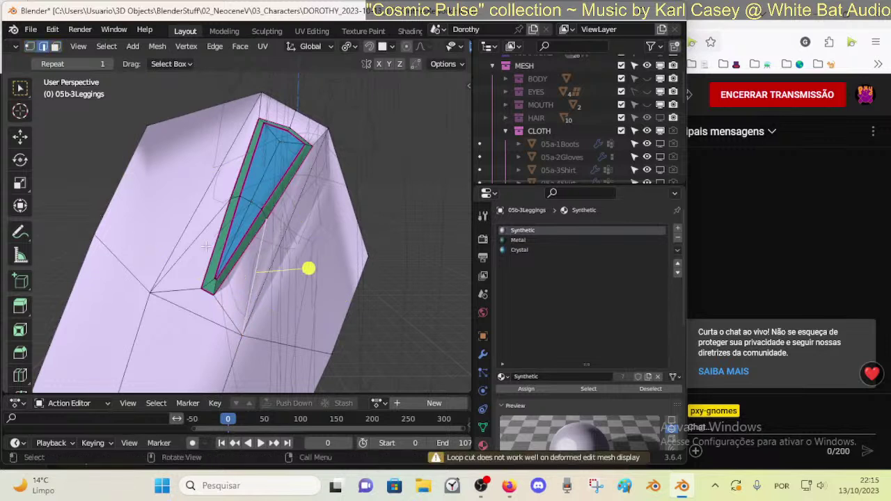
{"action": "key", "text": "x"}
{"action": "left_click", "coordinate": [183, 301]}
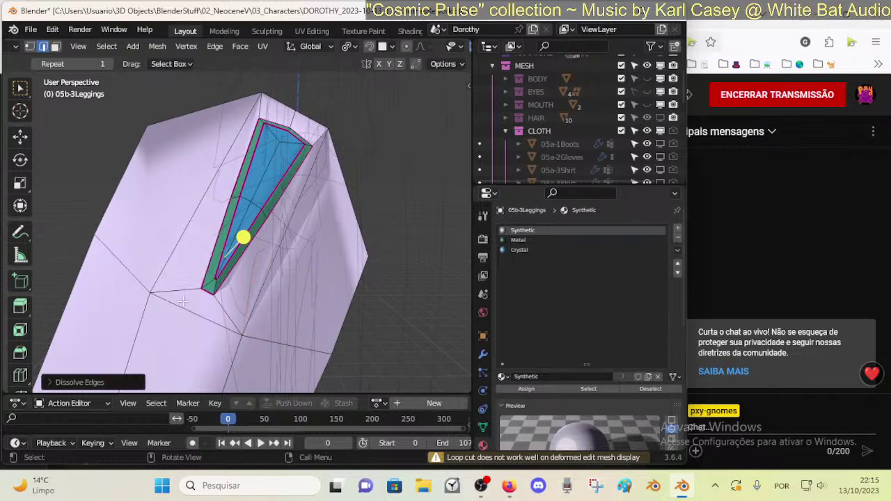
- Add a loop cut around the leggings' upper section on both sides of the inset, slid slightly downward
{"action": "key", "text": "ctrl+r"}
{"action": "left_click", "coordinate": [307, 237]}
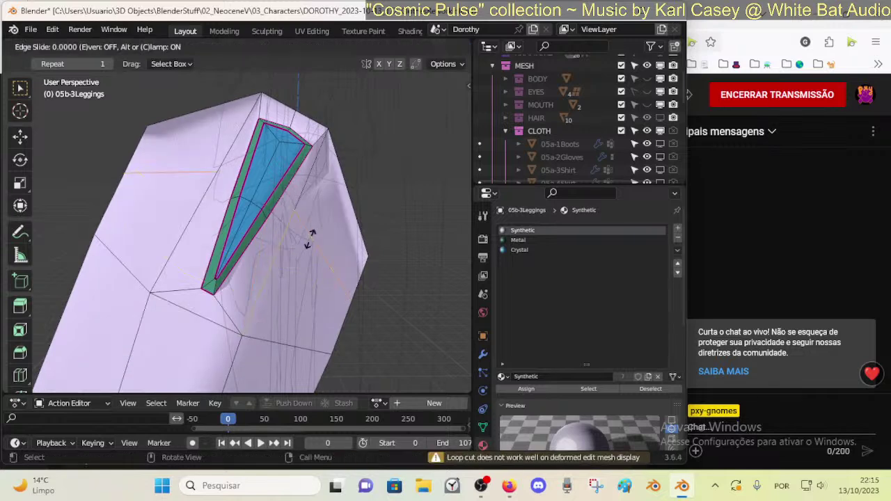
{"action": "left_click", "coordinate": [200, 321]}
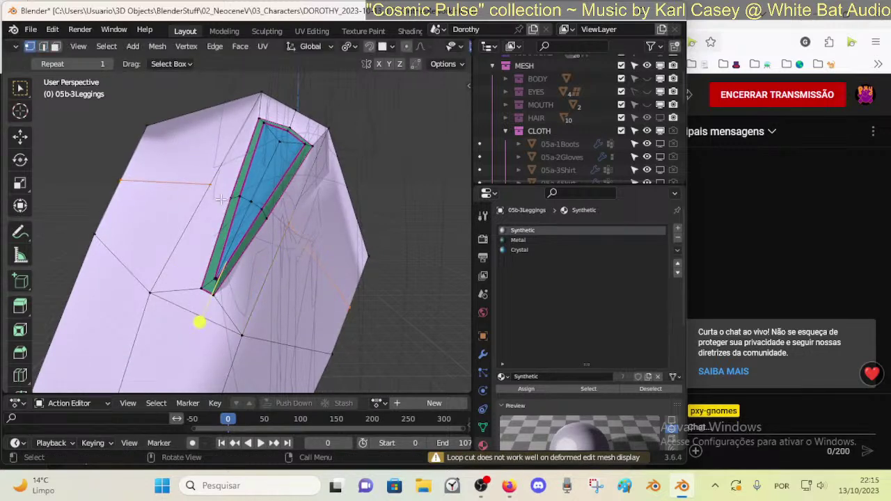
- Knife-cut edges joining the new loop's ends to the inset's mid-height vertices on both sides, and select the completed loop
{"action": "key", "text": "k"}
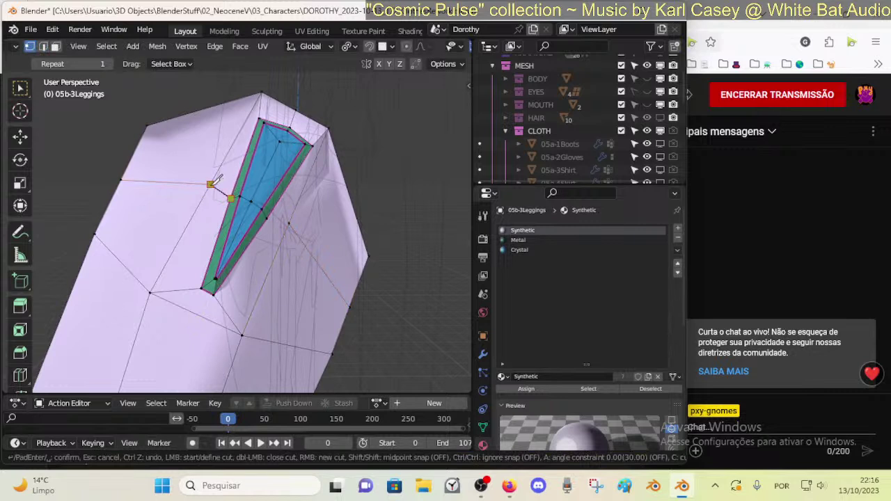
{"action": "key", "text": "Escape"}
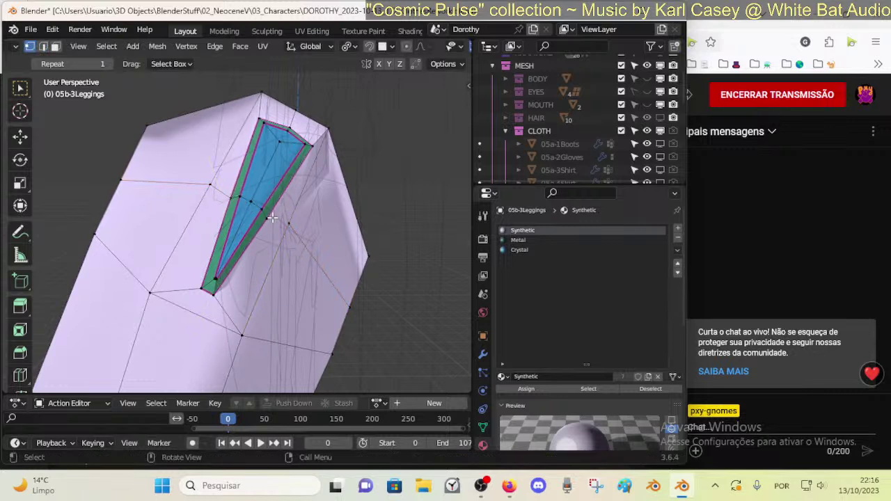
{"action": "key", "text": "k"}
{"action": "left_click", "coordinate": [289, 224]}
{"action": "left_click", "coordinate": [266, 218]}
{"action": "key", "text": "space"}
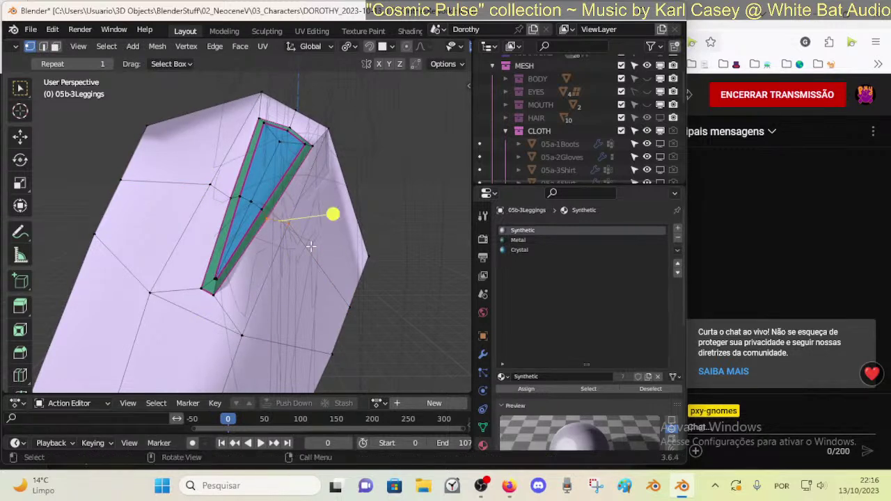
{"action": "left_click", "coordinate": [307, 246]}
{"action": "left_click", "coordinate": [311, 247], "text": "alt"}
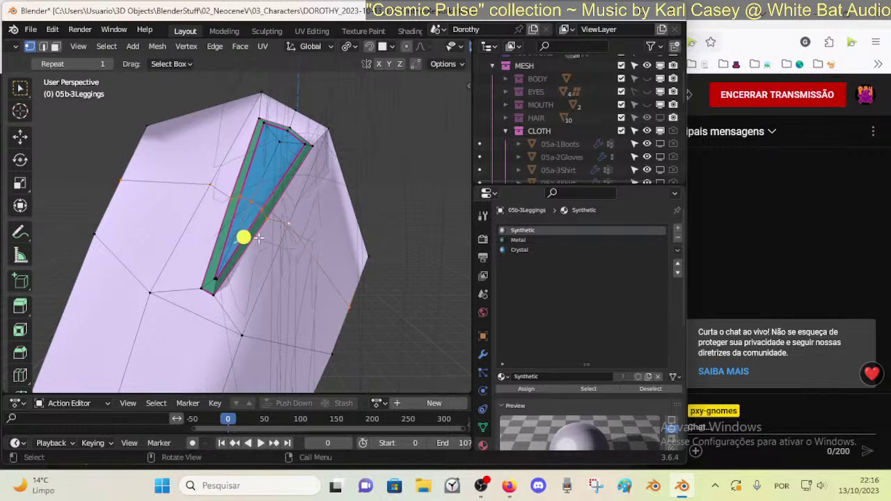
- Slide the loop vertices on either side of the leggings' inset slightly downward along their edges to line up with its mid-height vertices
{"action": "left_click", "coordinate": [283, 233]}
{"action": "key", "text": "shift+v"}
{"action": "left_click", "coordinate": [288, 225]}
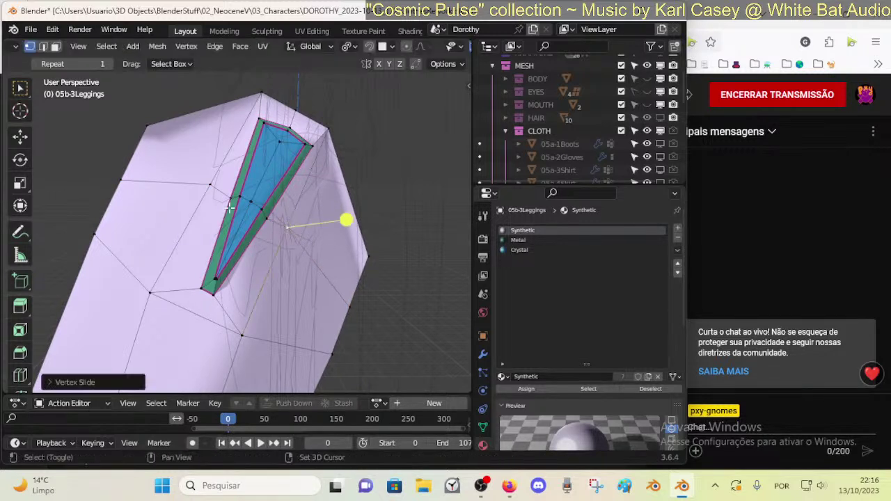
{"action": "left_click", "coordinate": [213, 186]}
{"action": "key", "text": "shift+v"}
{"action": "left_click", "coordinate": [209, 195]}
{"action": "left_click", "coordinate": [287, 227]}
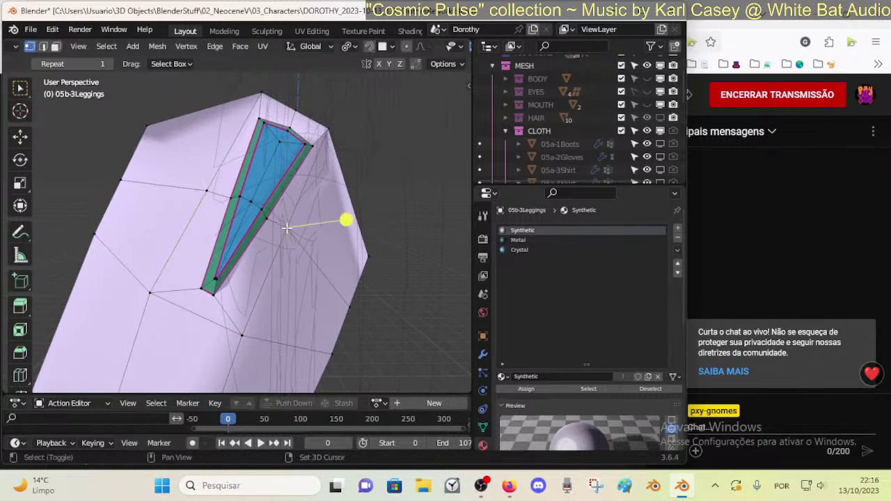
{"action": "key", "text": "shift+v"}
{"action": "left_click", "coordinate": [344, 219]}
{"action": "scroll", "coordinate": [308, 217], "scroll_direction": "down", "scroll_amount": 3}
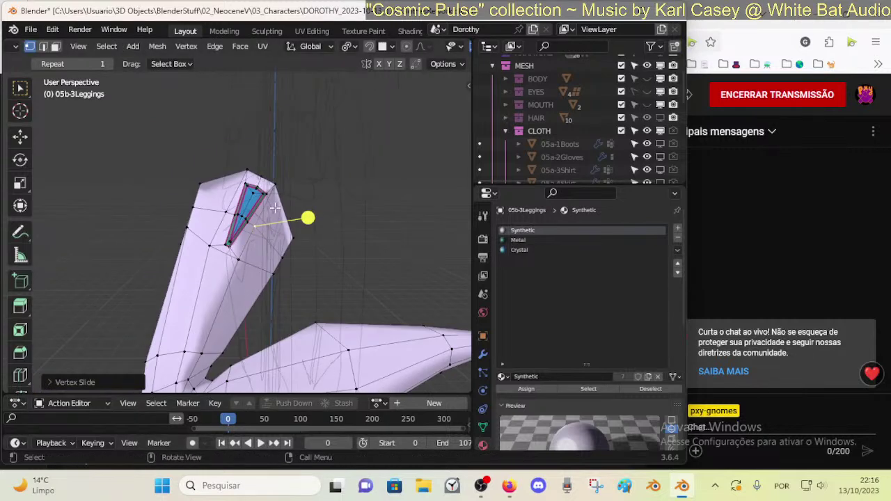
- Save the file, start the Cosmic Pulse music playlist playing in Firefox, and return to Blender
{"action": "key", "text": "ctrl+s"}
{"action": "left_click", "coordinate": [509, 485]}
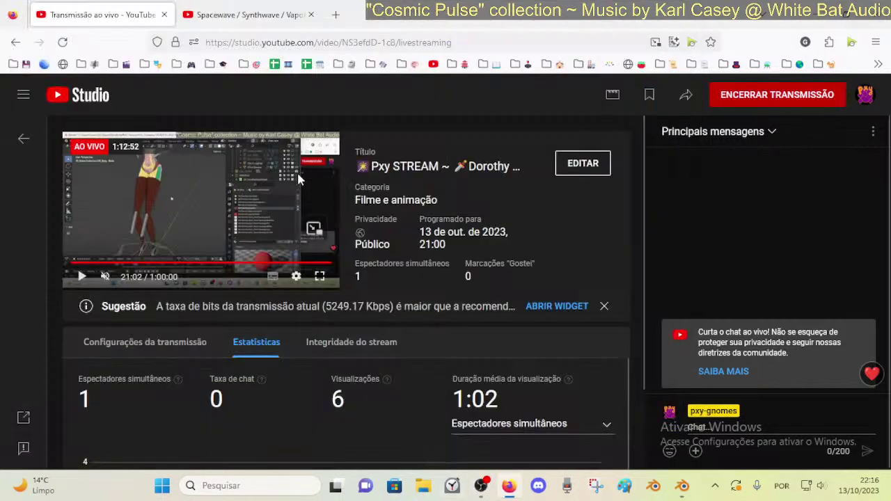
{"action": "left_click", "coordinate": [217, 21]}
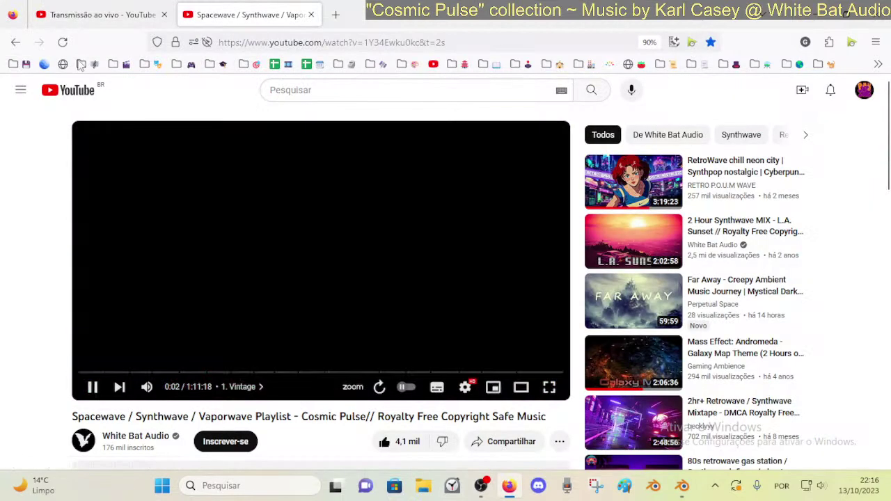
{"action": "left_click", "coordinate": [96, 17]}
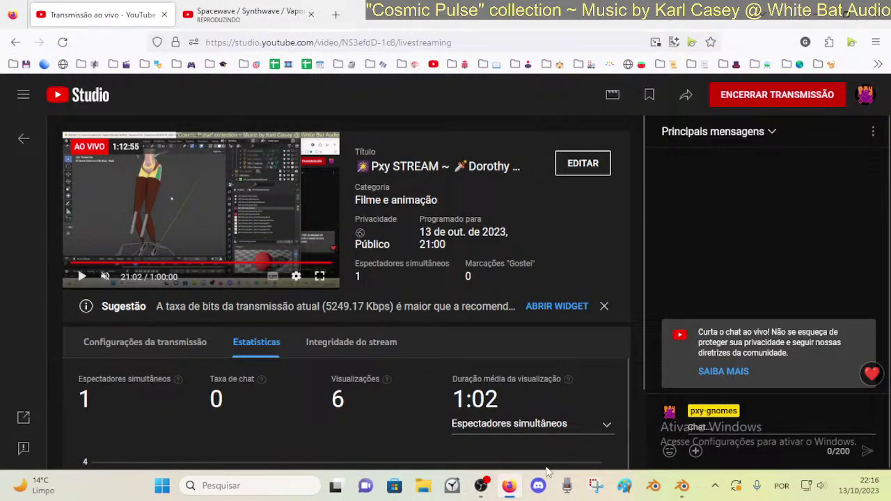
{"action": "left_click", "coordinate": [682, 486]}
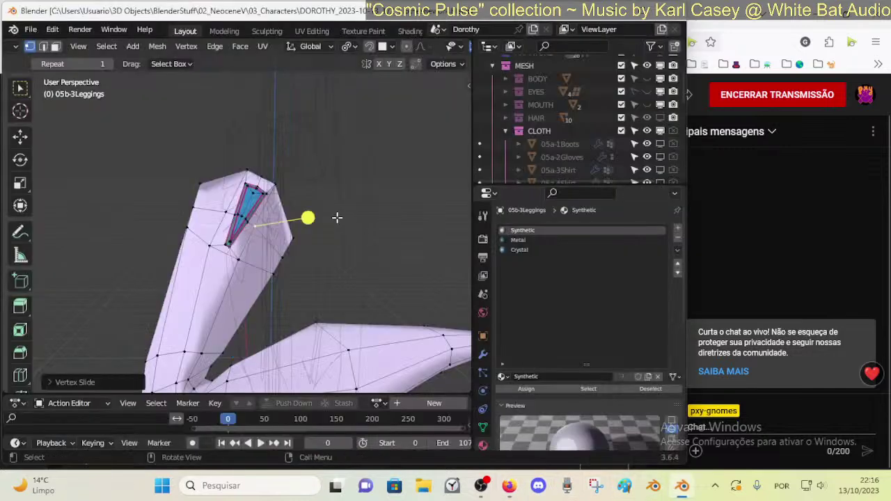
- Finish editing the leggings and open the 05b-4Sleeves mesh for editing at the cuff
{"action": "middle_click_drag", "start_coordinate": [337, 218], "coordinate": [328, 220]}
{"action": "scroll", "coordinate": [326, 216], "scroll_direction": "down", "scroll_amount": 5}
{"action": "key", "text": "Tab"}
{"action": "middle_click_drag", "start_coordinate": [312, 144], "coordinate": [222, 202]}
{"action": "scroll", "coordinate": [388, 234], "scroll_direction": "up", "scroll_amount": 2}
{"action": "scroll", "coordinate": [279, 288], "scroll_direction": "up", "scroll_amount": 4}
{"action": "middle_click_drag", "start_coordinate": [222, 202], "coordinate": [230, 290]}
{"action": "scroll", "coordinate": [252, 255], "scroll_direction": "up", "scroll_amount": 3}
{"action": "left_click", "coordinate": [221, 258]}
{"action": "key", "text": "Tab"}
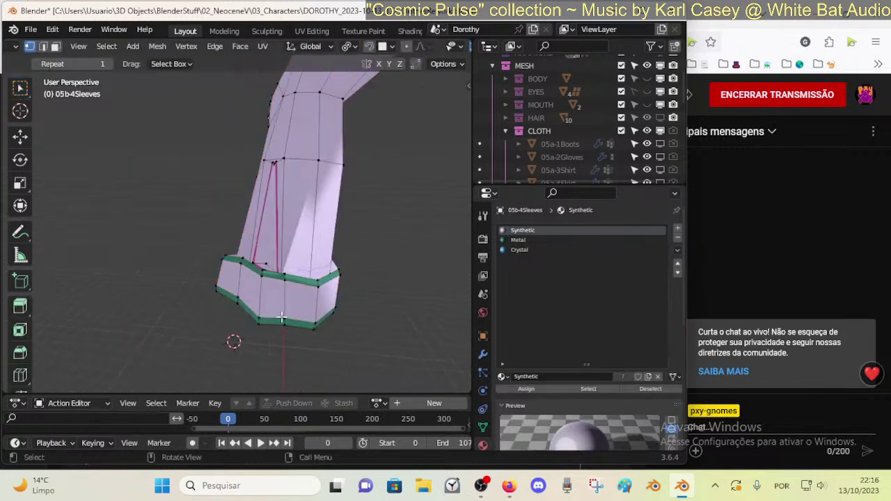
- Crease the edge loops bordering the two green trim bands at the upper and lower ends of the sleeve cuff
{"action": "middle_click_drag", "start_coordinate": [282, 317], "coordinate": [272, 323]}
{"action": "key", "text": "2"}
{"action": "left_click", "coordinate": [276, 305], "text": "alt"}
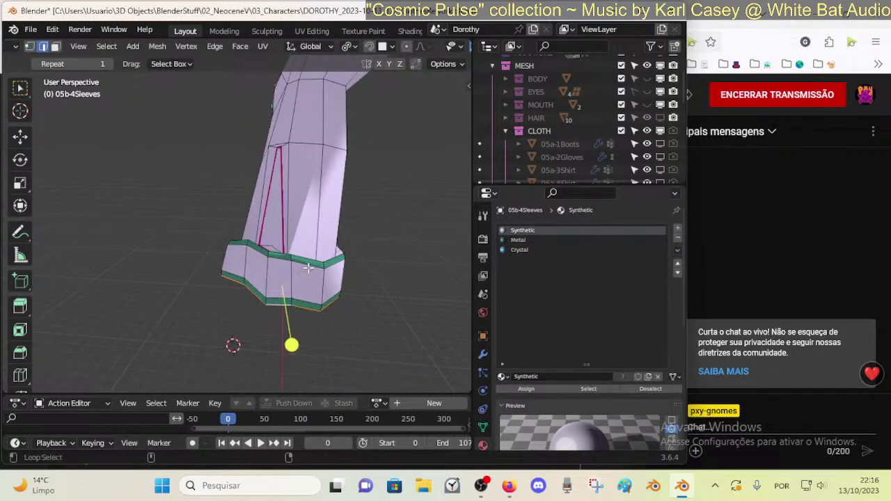
{"action": "left_click", "coordinate": [310, 259], "text": "alt"}
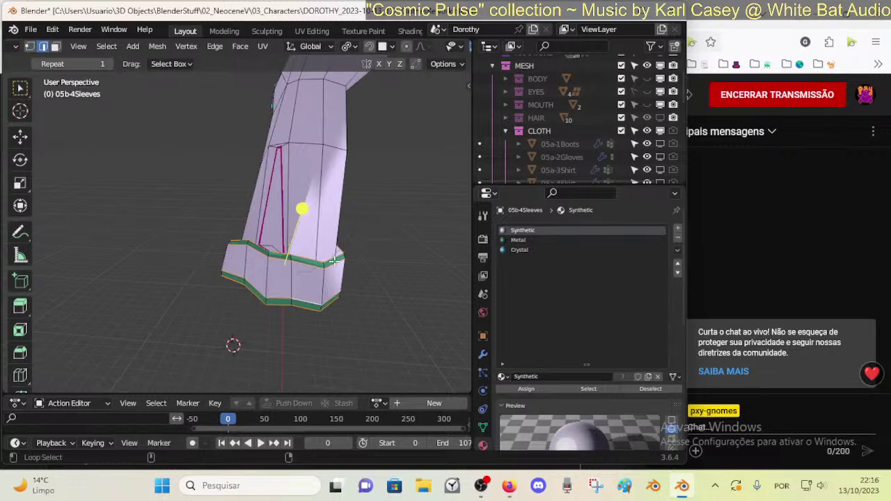
{"action": "key", "text": "shift+e"}
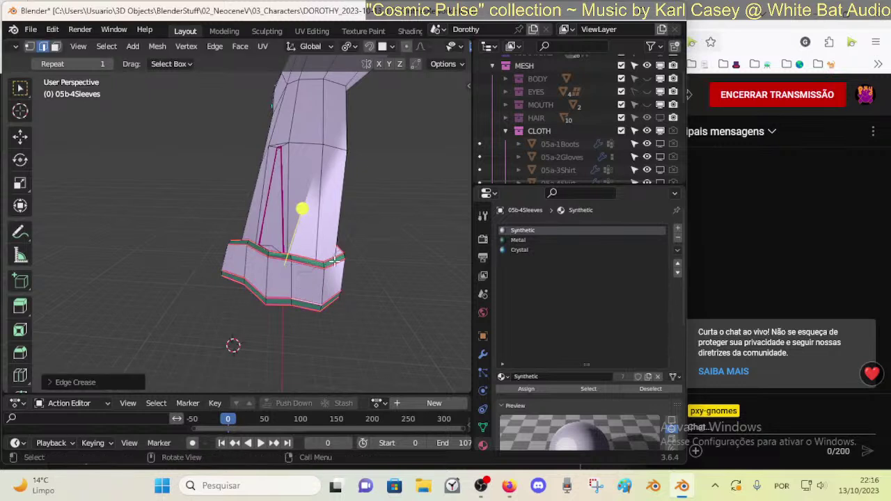
- Compare the sleeves' modifier order and Subdivision settings with the leggings' modifier stack
{"action": "left_click", "coordinate": [482, 355]}
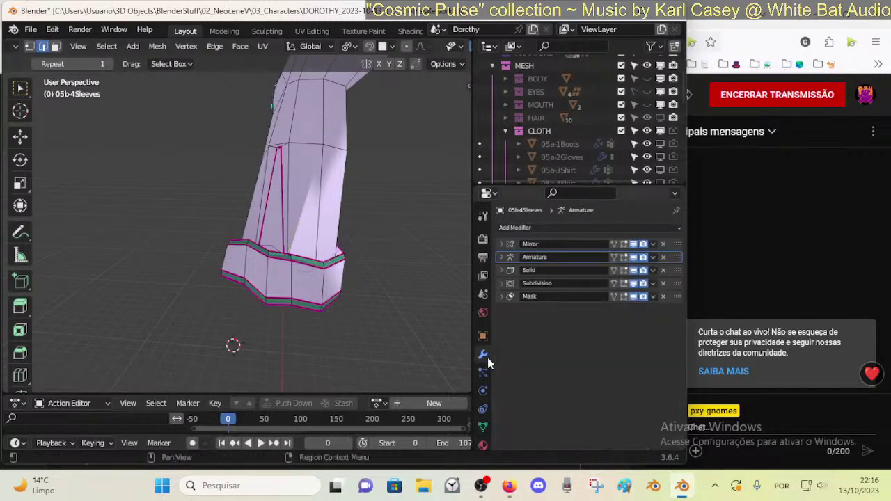
{"action": "left_click", "coordinate": [501, 283]}
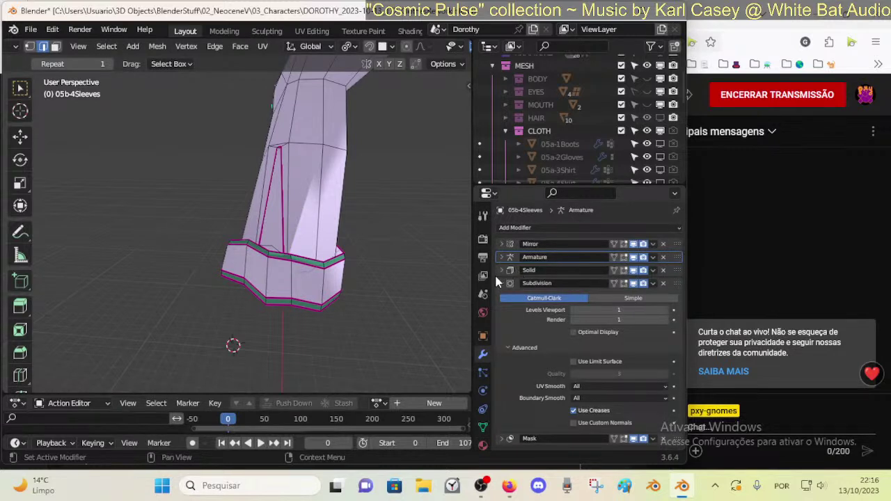
{"action": "scroll", "coordinate": [374, 267], "scroll_direction": "down", "scroll_amount": 8}
{"action": "key", "text": "Tab"}
{"action": "middle_click_drag", "start_coordinate": [355, 281], "coordinate": [155, 297]}
{"action": "left_click", "coordinate": [220, 309]}
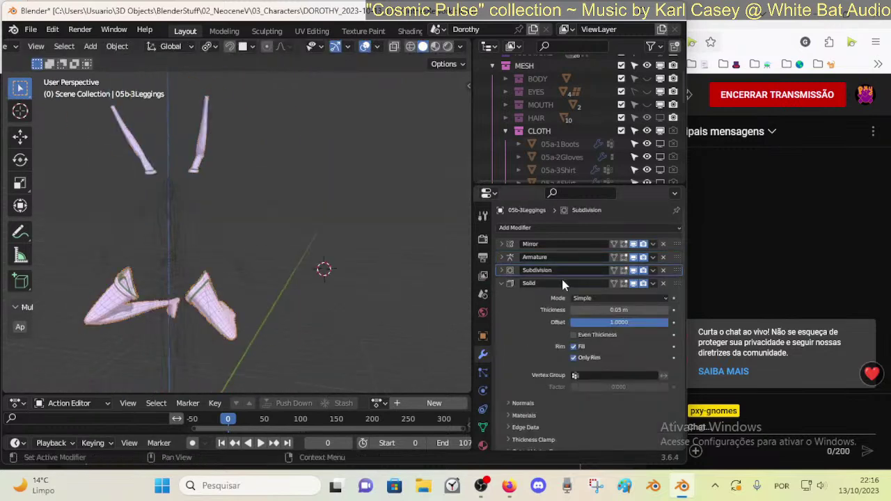
{"action": "left_click", "coordinate": [502, 284]}
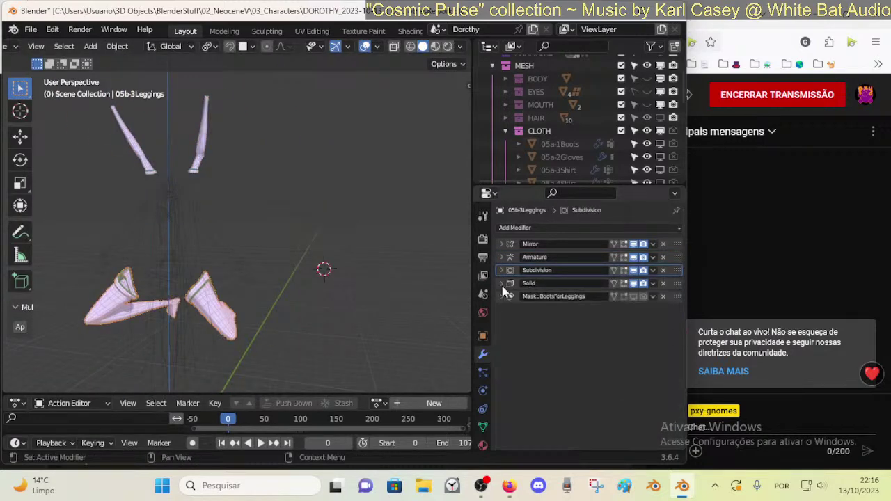
- Reorder the sleeves' modifiers so that Subdivision comes before Solid
{"action": "middle_click_drag", "start_coordinate": [330, 282], "coordinate": [303, 258]}
{"action": "left_click", "coordinate": [171, 148]}
{"action": "scroll", "coordinate": [166, 180], "scroll_direction": "up", "scroll_amount": 3}
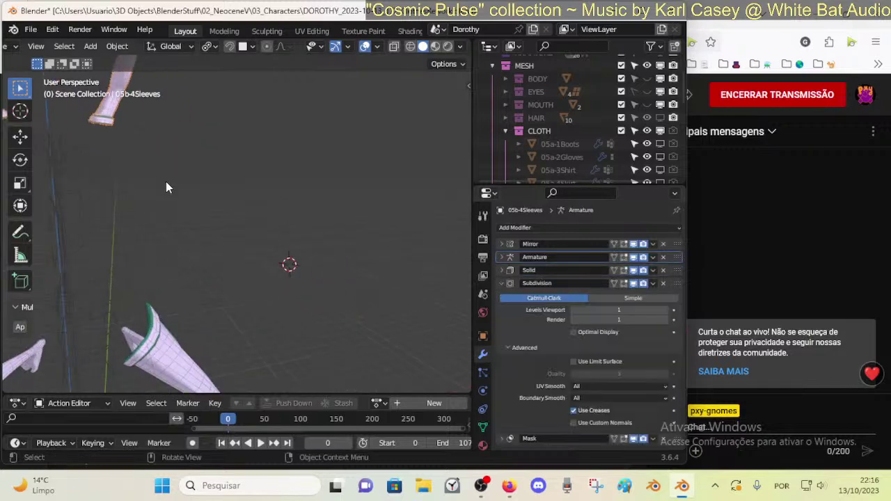
{"action": "middle_click_drag", "start_coordinate": [167, 183], "coordinate": [222, 298], "text": "shift"}
{"action": "middle_click_drag", "start_coordinate": [140, 192], "coordinate": [272, 258], "text": "shift"}
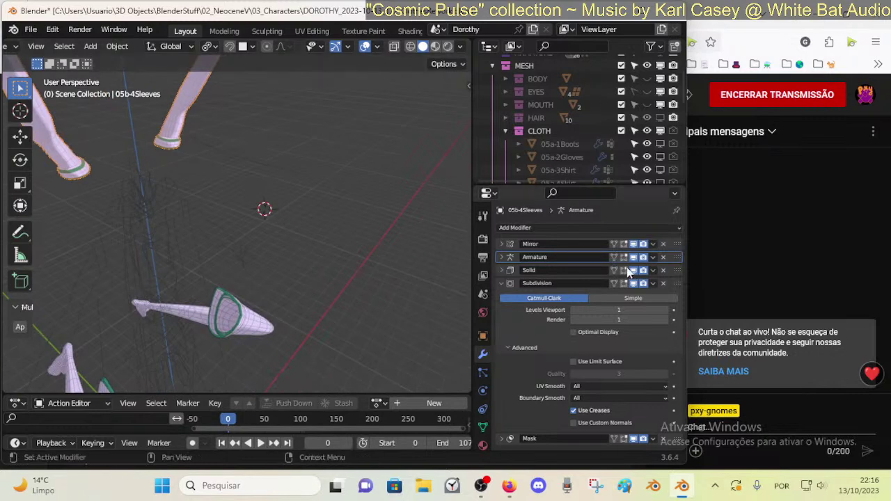
{"action": "left_click", "coordinate": [502, 283]}
{"action": "left_click_drag", "start_coordinate": [676, 273], "coordinate": [667, 286]}
- Examine the sleeves' Subdivision and Solid settings, and check how the creased cuff looks outside mesh editing
{"action": "middle_click_drag", "start_coordinate": [204, 182], "coordinate": [243, 251], "text": "shift"}
{"action": "scroll", "coordinate": [232, 231], "scroll_direction": "up", "scroll_amount": 3}
{"action": "scroll", "coordinate": [202, 225], "scroll_direction": "up", "scroll_amount": 2}
{"action": "key", "text": "Tab"}
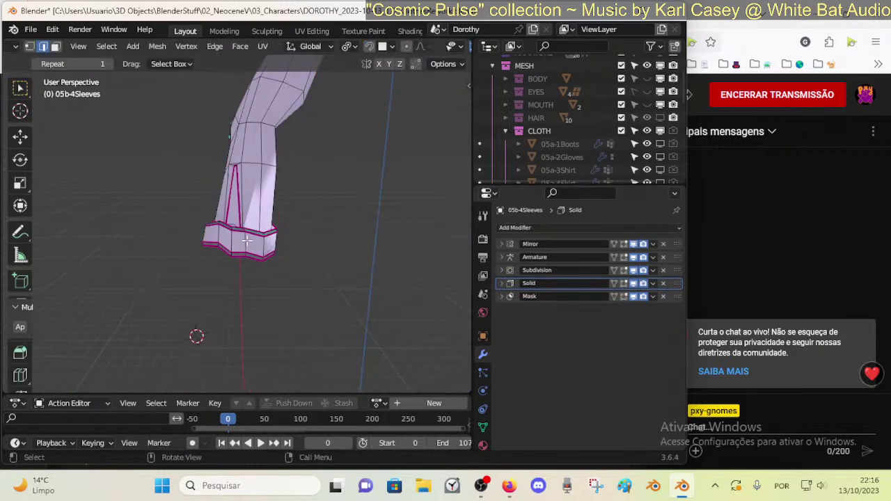
{"action": "scroll", "coordinate": [245, 248], "scroll_direction": "up", "scroll_amount": 2}
{"action": "left_click", "coordinate": [502, 270]}
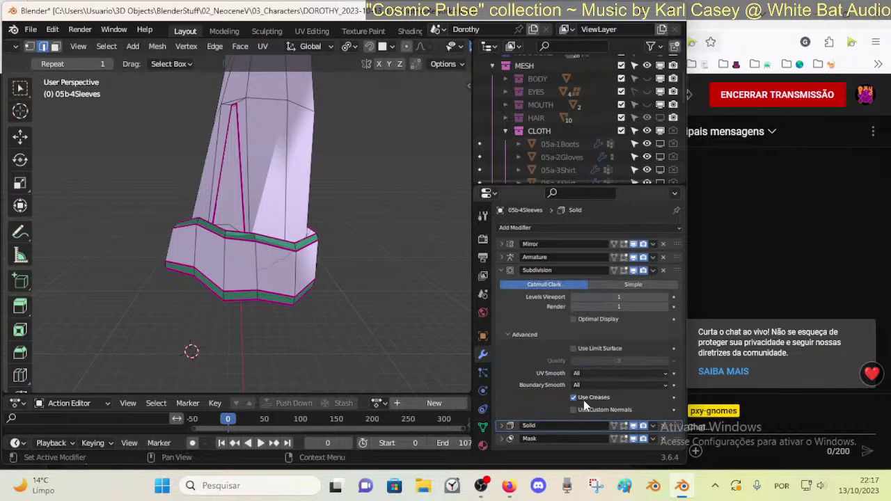
{"action": "left_click", "coordinate": [573, 349]}
{"action": "left_click", "coordinate": [503, 425]}
{"action": "scroll", "coordinate": [564, 397], "scroll_direction": "down", "scroll_amount": 5}
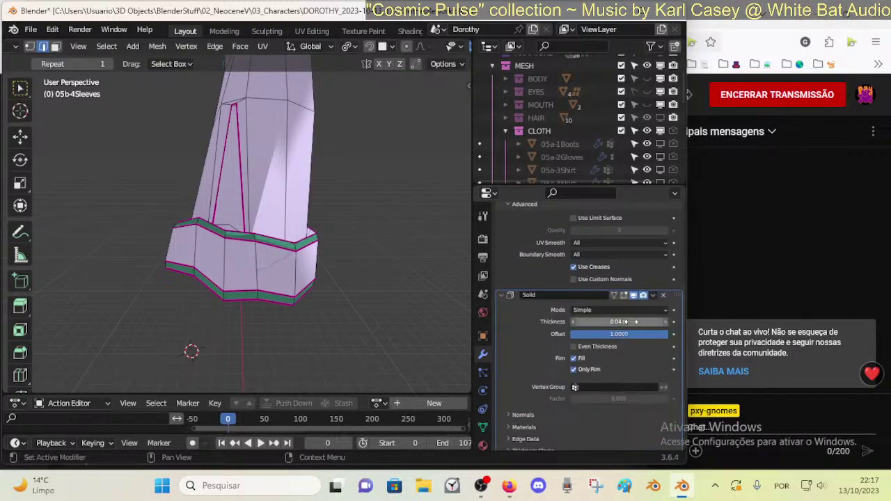
{"action": "key", "text": "Tab"}
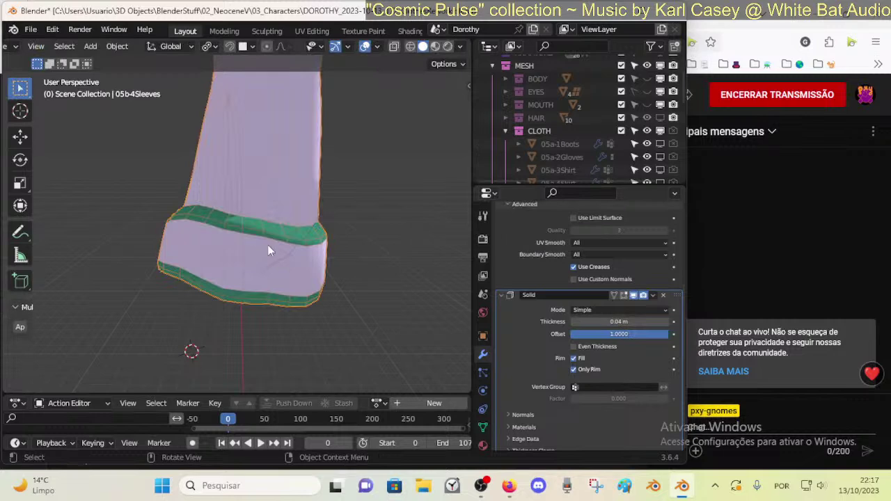
- Select the face loops of both green cuff bands, smooth their vertices, and clear the selection
{"action": "key", "text": "Tab"}
{"action": "mouse_move", "coordinate": [255, 241]}
{"action": "middle_mouse_down"}
{"action": "mouse_move", "coordinate": [264, 234]}
{"action": "mouse_move", "coordinate": [259, 248]}
{"action": "middle_mouse_up"}
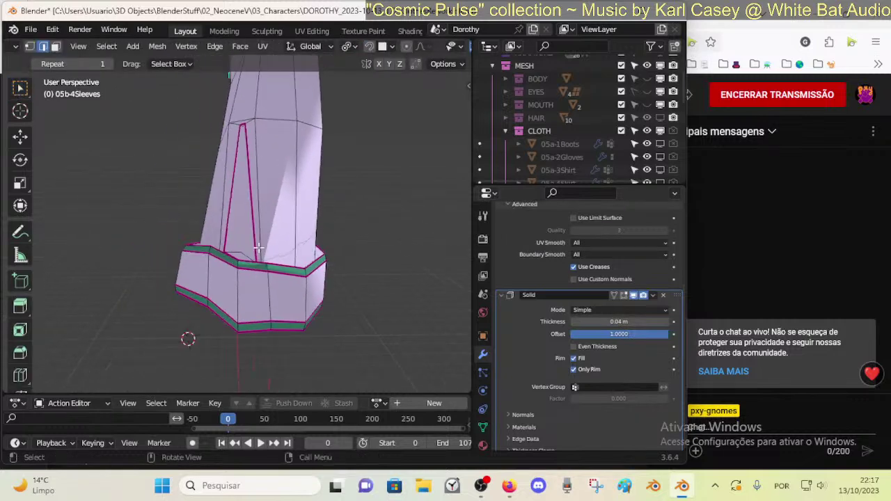
{"action": "key", "text": "3"}
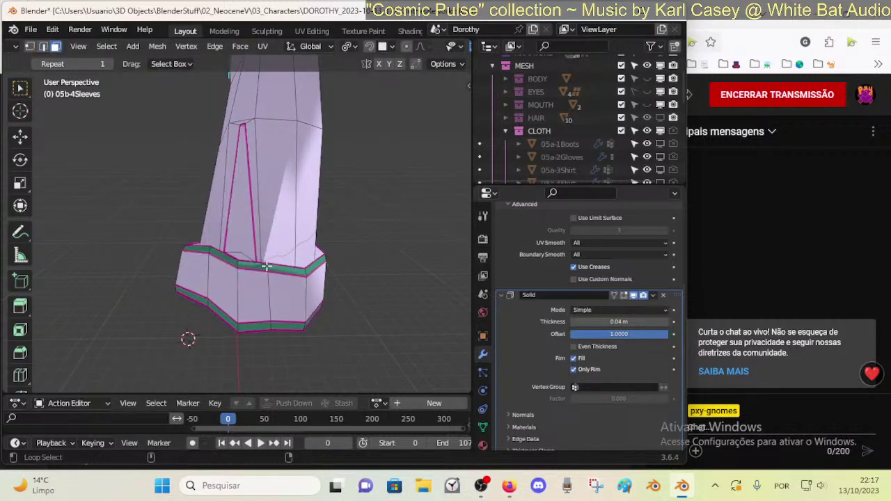
{"action": "left_click", "coordinate": [266, 266], "text": "alt"}
{"action": "left_click", "coordinate": [271, 326], "text": "alt+shift"}
{"action": "left_click_drag", "start_coordinate": [276, 239], "coordinate": [298, 245]}
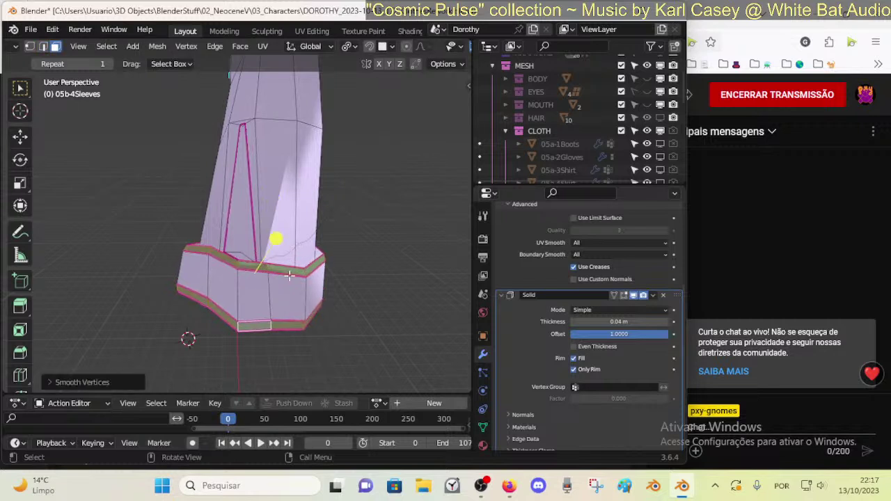
{"action": "key", "text": "g"}
{"action": "left_click", "coordinate": [277, 310]}
{"action": "key", "text": "alt+a"}
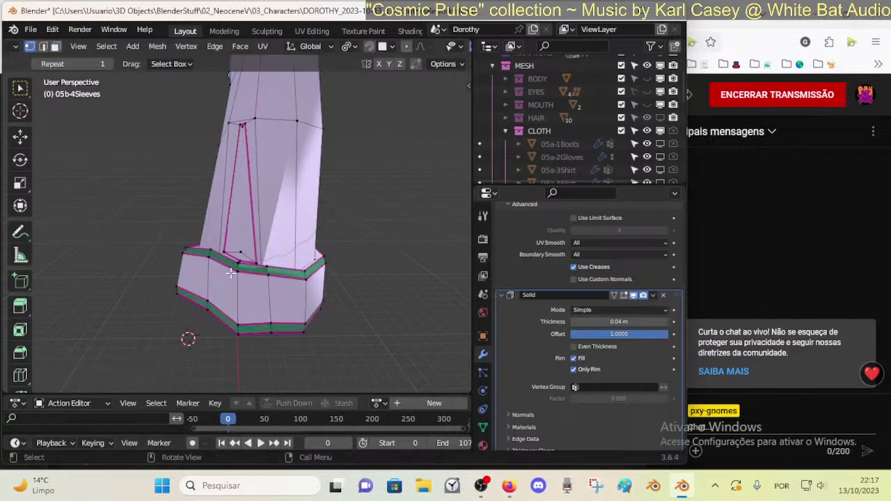
- Turn on proportional editing and nudge the upper cuff band's cross edge left of the front corner slightly downward
{"action": "key", "text": "g"}
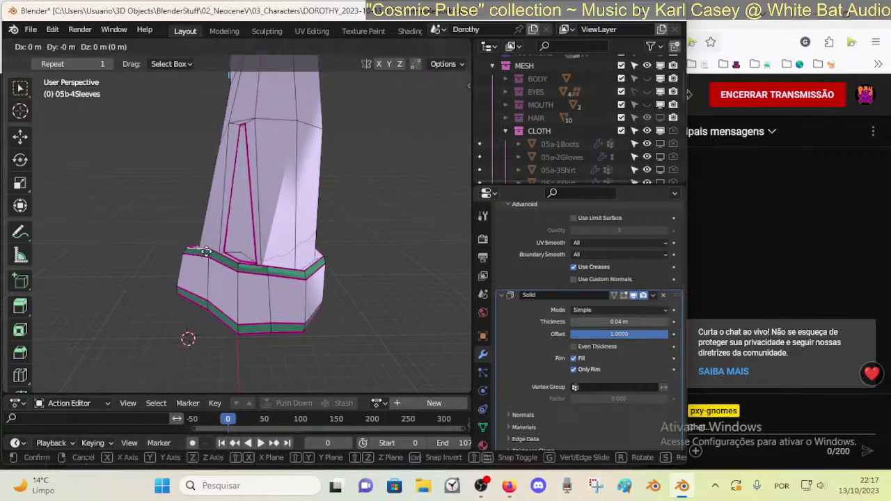
{"action": "right_click", "coordinate": [206, 252]}
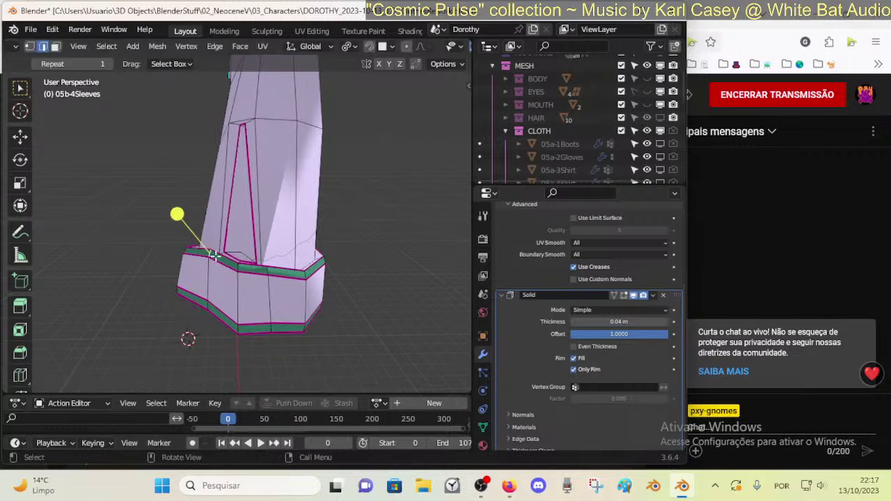
{"action": "key", "text": "g"}
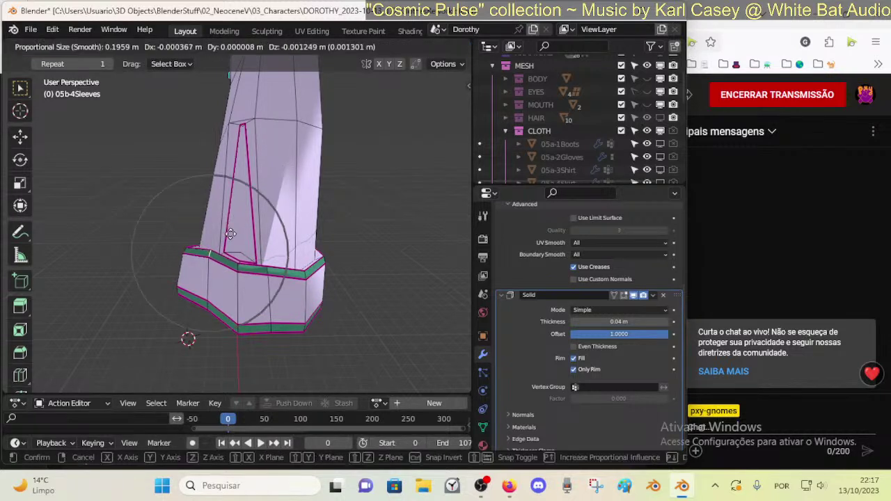
{"action": "left_click", "coordinate": [313, 272]}
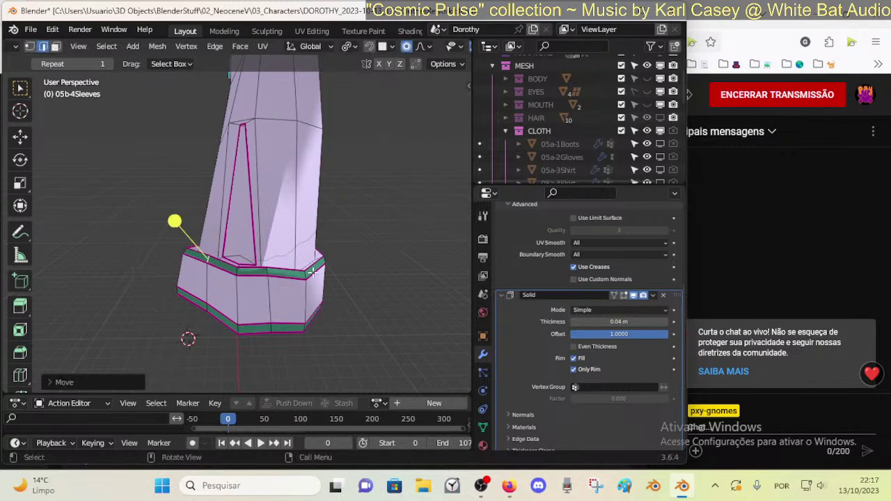
- Reshape the upper cuff band with proportional editing, raising its cross edges right of the front corner and lowering the corner slightly
{"action": "left_click", "coordinate": [270, 270]}
{"action": "key", "text": "g"}
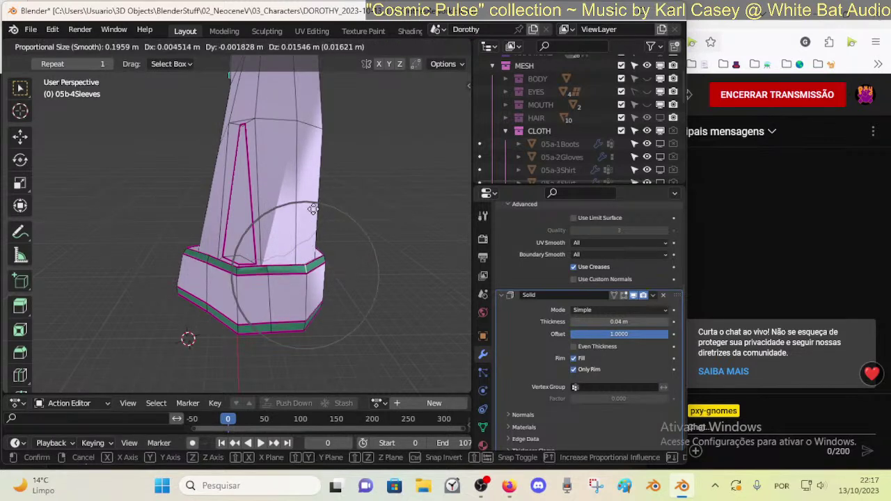
{"action": "left_click", "coordinate": [307, 268]}
{"action": "key", "text": "g"}
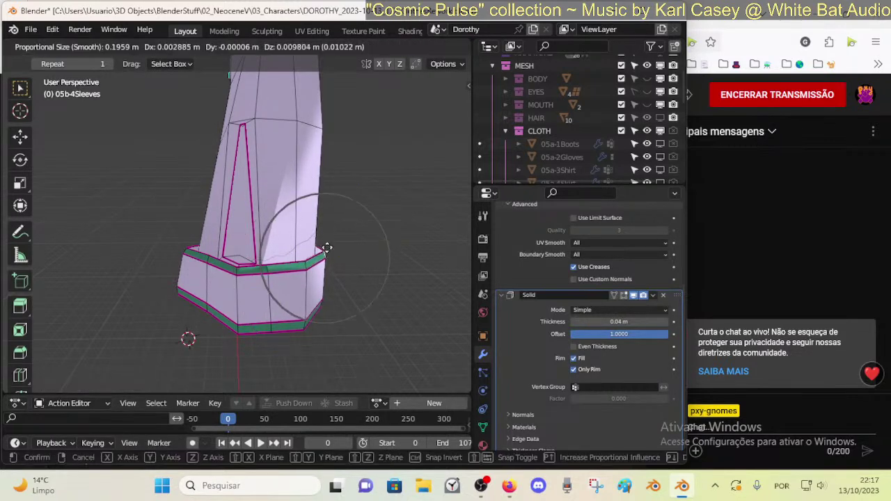
{"action": "left_click", "coordinate": [327, 229]}
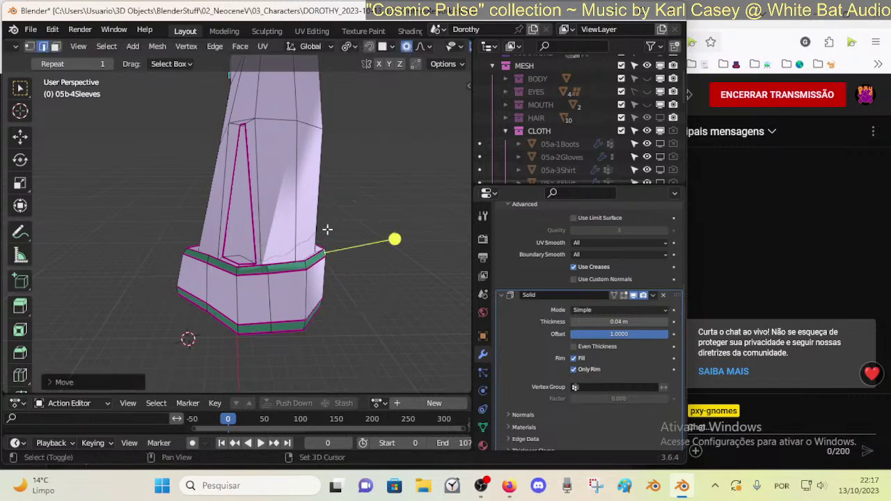
{"action": "key", "text": "g"}
{"action": "left_click", "coordinate": [307, 265]}
{"action": "key", "text": "g"}
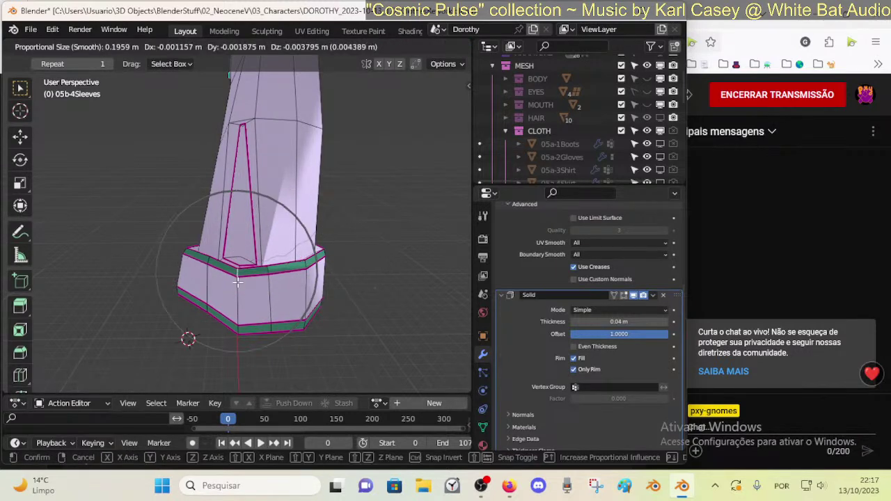
{"action": "left_click", "coordinate": [238, 282]}
- Lower the lower cuff band's front corner edge slightly and raise the far cross edge to its right
{"action": "left_click", "coordinate": [238, 329]}
{"action": "key", "text": "g"}
{"action": "left_click", "coordinate": [238, 332]}
{"action": "left_click", "coordinate": [304, 325]}
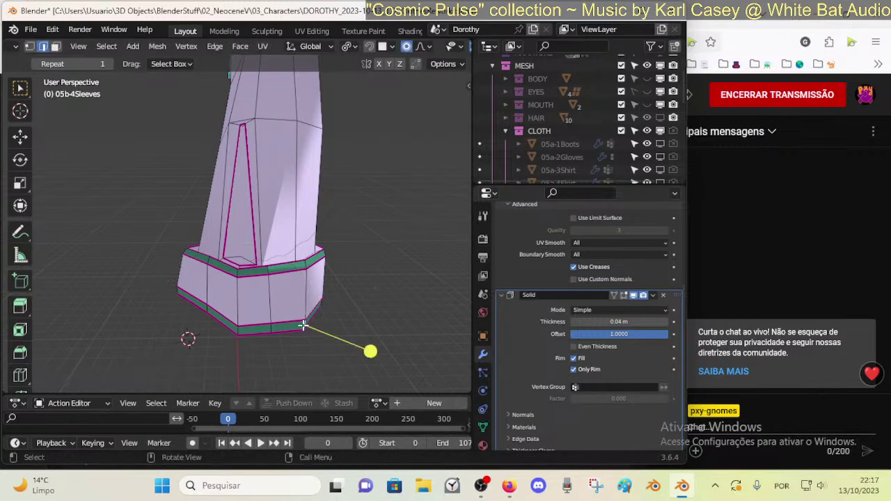
{"action": "key", "text": "g"}
{"action": "left_click", "coordinate": [234, 291]}
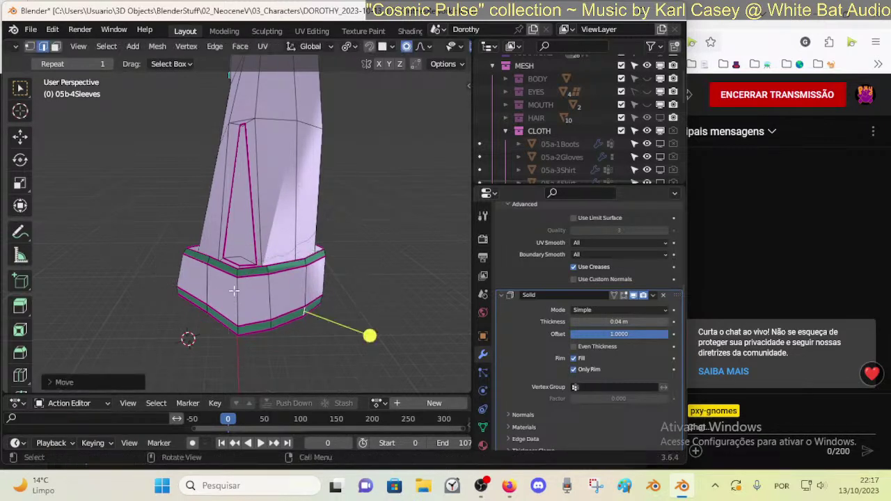
- Reposition the lower cuff band's cross edges beside the front corner and rotate the one to its right to even the hem
{"action": "key", "text": "g"}
{"action": "left_click", "coordinate": [267, 324]}
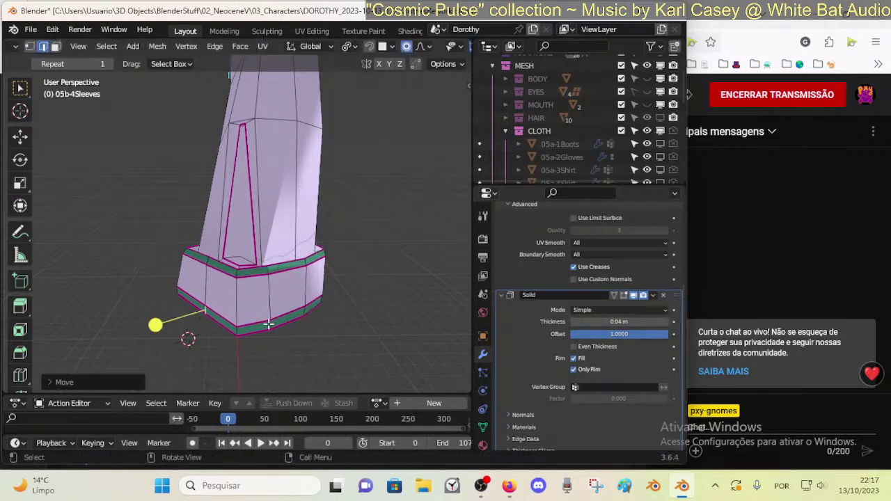
{"action": "key", "text": "g"}
{"action": "left_click", "coordinate": [272, 299]}
{"action": "key", "text": "r"}
{"action": "left_click", "coordinate": [316, 304]}
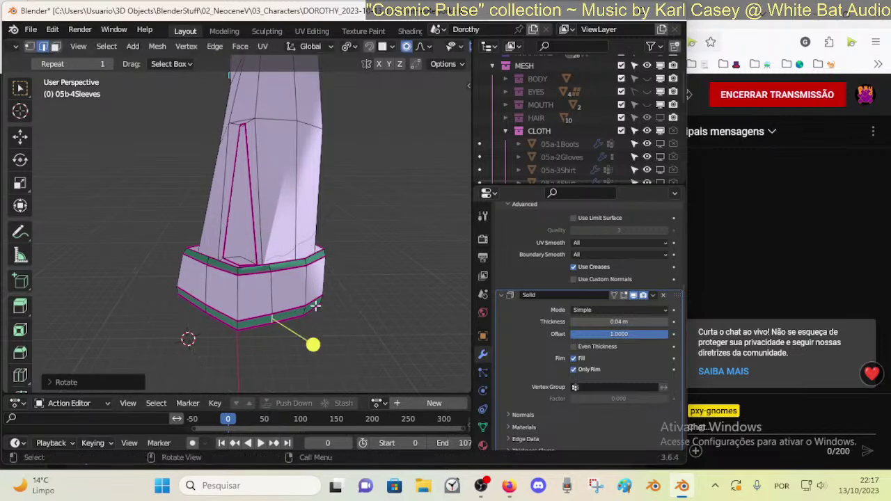
{"action": "key", "text": "g"}
{"action": "left_click", "coordinate": [311, 321]}
- Rotate the upper cuff band's cross edge just right of the front corner with proportional editing
{"action": "left_click", "coordinate": [272, 269]}
{"action": "key", "text": "r"}
{"action": "left_click", "coordinate": [350, 267]}
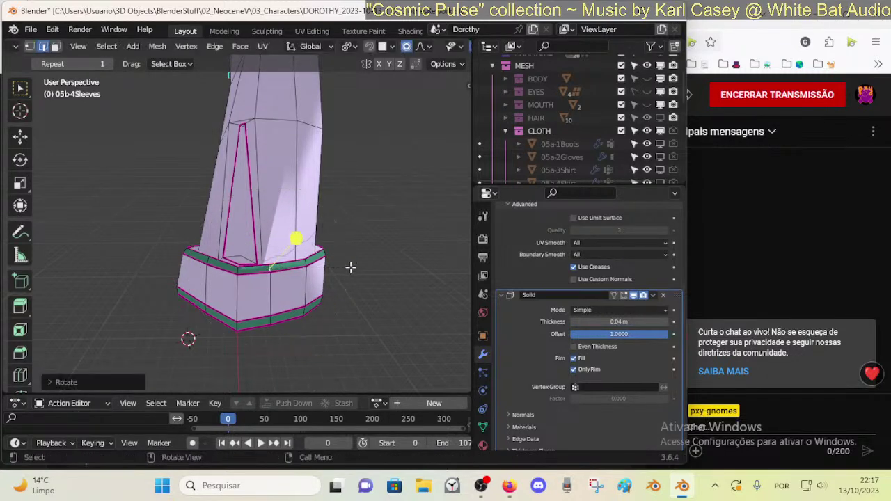
- Shift the upper cuff band's cross edge right of the front corner, then rotate and pull in the cuff's left outer edge
{"action": "key", "text": "g"}
{"action": "left_click", "coordinate": [353, 277]}
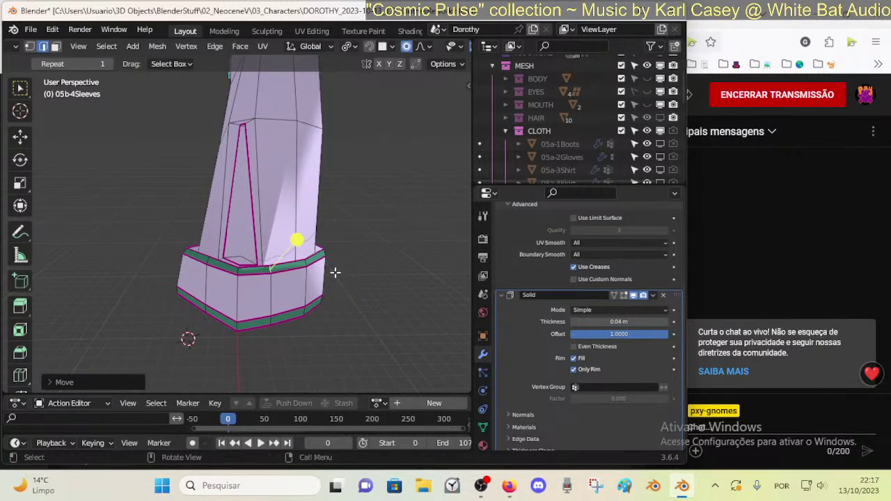
{"action": "left_click", "coordinate": [204, 254]}
{"action": "key", "text": "r"}
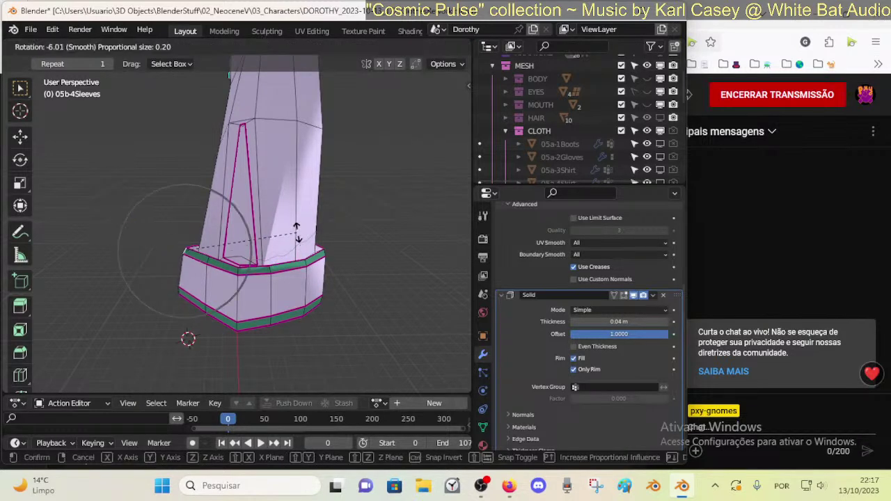
{"action": "left_click", "coordinate": [296, 224]}
{"action": "key", "text": "g"}
{"action": "left_click", "coordinate": [316, 247]}
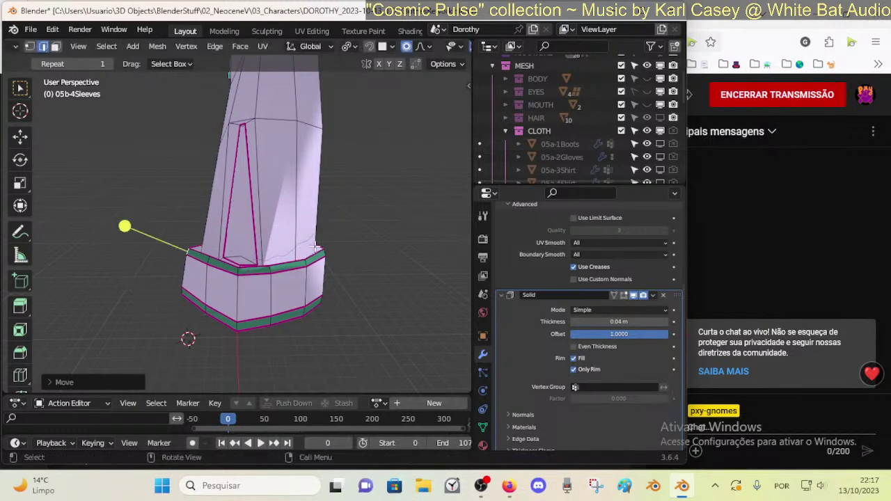
- Move and rotate the cuff wall's outermost side edges with proportional editing to balance both sides of its outline
{"action": "key", "text": "ctrl+z"}
{"action": "key", "text": "g"}
{"action": "left_click", "coordinate": [352, 290]}
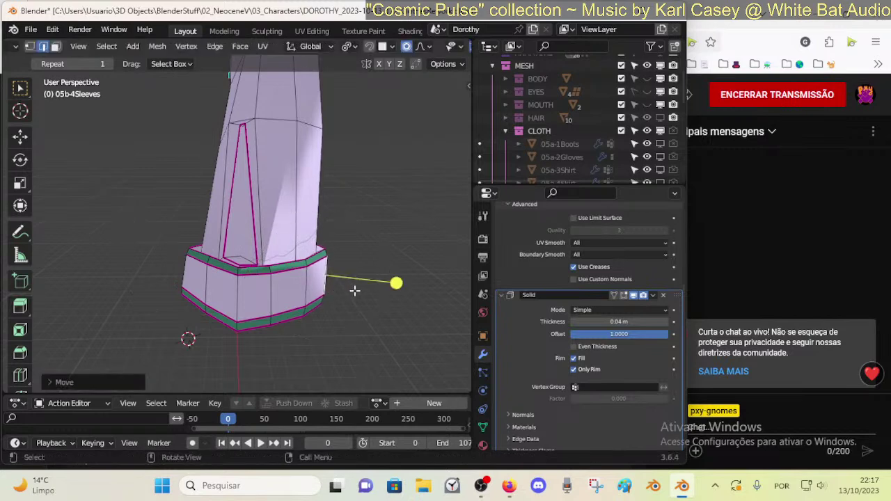
{"action": "key", "text": "r"}
{"action": "left_click", "coordinate": [362, 286]}
{"action": "key", "text": "g"}
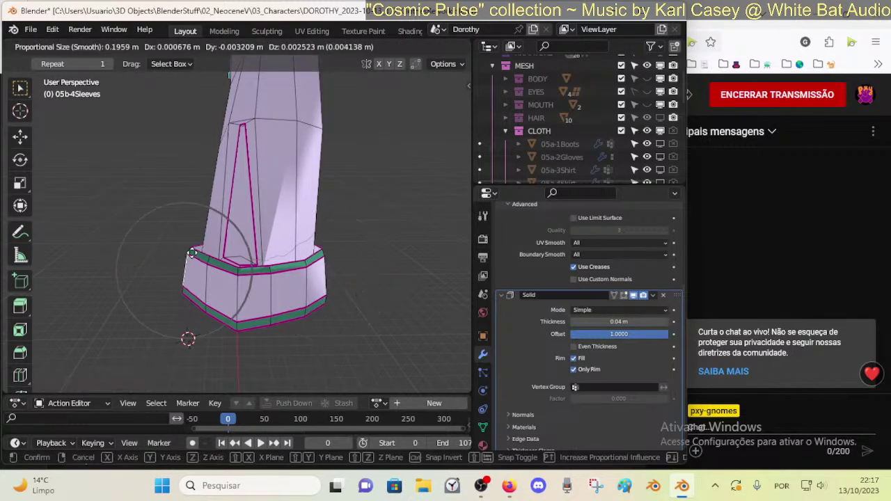
{"action": "left_click", "coordinate": [197, 250]}
{"action": "key", "text": "ctrl+z"}
{"action": "key", "text": "g"}
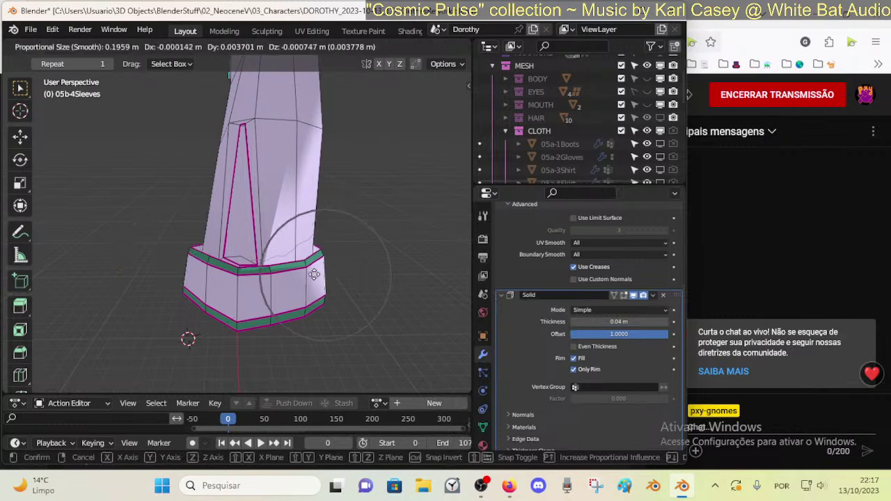
{"action": "left_click", "coordinate": [244, 188]}
- Reposition the mid-forearm ring's vertices around the tip of the sleeve's triangular slit with proportional editing
{"action": "key", "text": "1"}
{"action": "middle_click_drag", "start_coordinate": [256, 117], "coordinate": [270, 189]}
{"action": "middle_click_drag", "start_coordinate": [327, 302], "coordinate": [300, 238]}
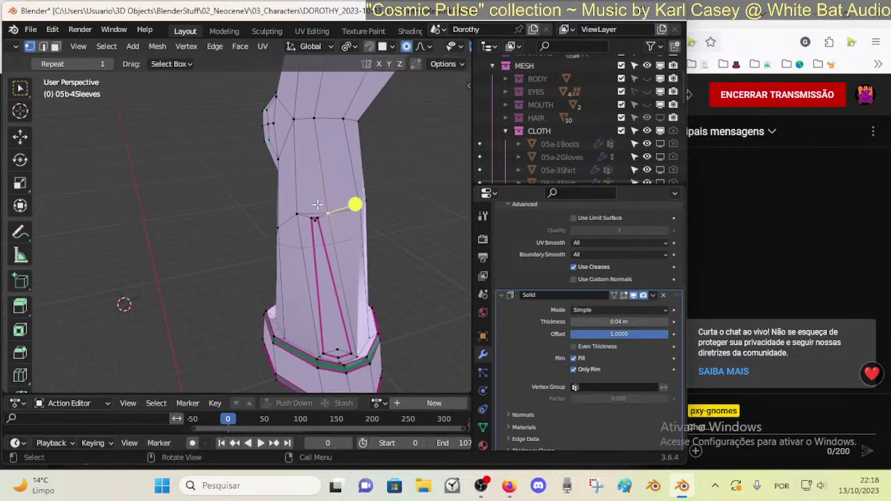
{"action": "key", "text": "g"}
{"action": "left_click", "coordinate": [318, 209]}
{"action": "key", "text": "g"}
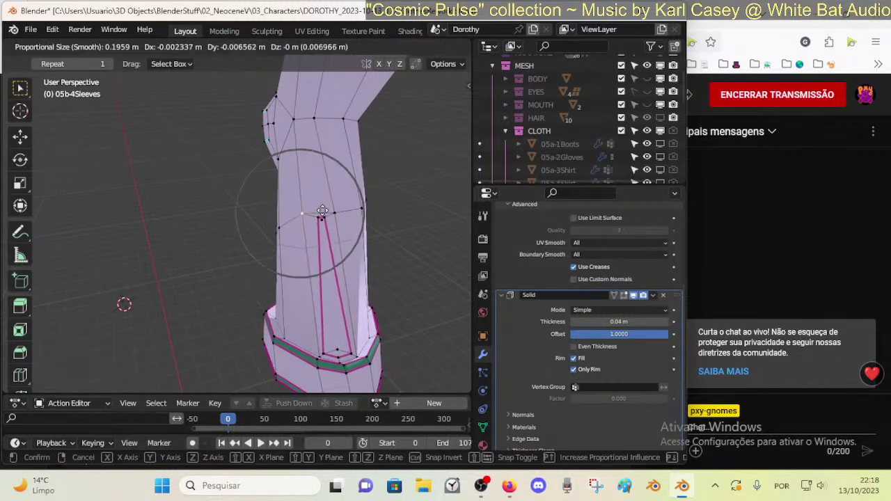
{"action": "left_click", "coordinate": [324, 211]}
{"action": "key", "text": "g"}
{"action": "left_click", "coordinate": [337, 213]}
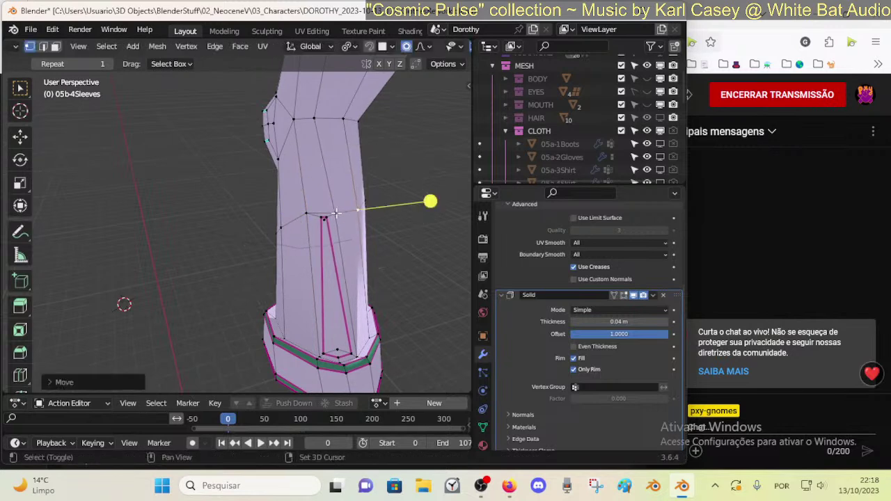
{"action": "left_click", "coordinate": [335, 214]}
{"action": "key", "text": "g"}
{"action": "left_click", "coordinate": [328, 213]}
- Adjust the two front vertices of the elbow ring above the slit to space the lengthwise edges evenly
{"action": "left_click", "coordinate": [315, 121]}
{"action": "key", "text": "g"}
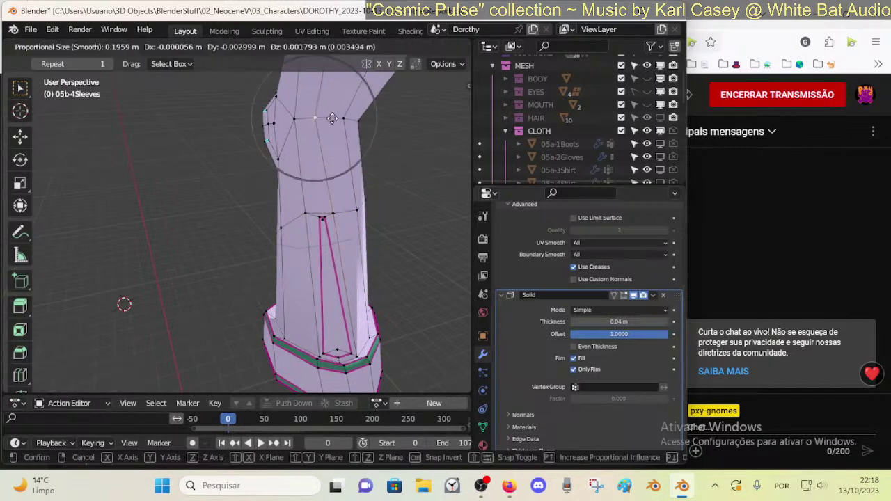
{"action": "left_click", "coordinate": [319, 119]}
{"action": "left_click", "coordinate": [341, 119]}
{"action": "key", "text": "g"}
{"action": "left_click", "coordinate": [337, 119]}
{"action": "key", "text": "g"}
{"action": "left_click", "coordinate": [339, 116]}
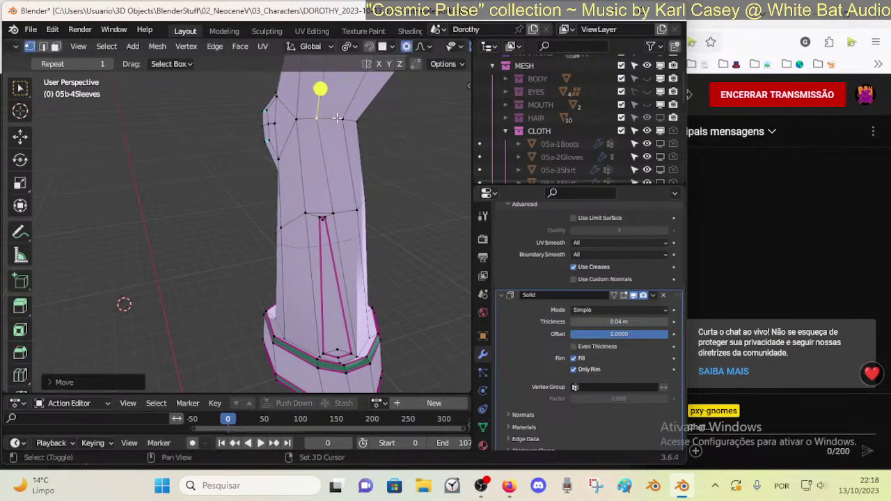
{"action": "key", "text": "g"}
{"action": "left_click", "coordinate": [342, 113]}
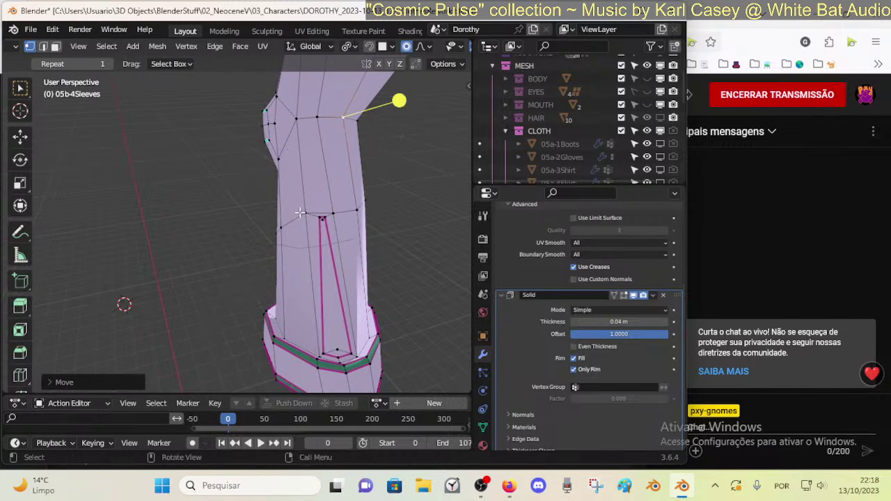
- Raise the mid-forearm ring's vertex left of the slit and reposition the ring's vertex on the sleeve's far side
{"action": "left_click", "coordinate": [280, 225]}
{"action": "key", "text": "g"}
{"action": "left_click", "coordinate": [281, 218]}
{"action": "middle_click_drag", "start_coordinate": [318, 241], "coordinate": [327, 258]}
{"action": "middle_click_drag", "start_coordinate": [327, 258], "coordinate": [178, 238]}
{"action": "middle_click_drag", "start_coordinate": [178, 238], "coordinate": [251, 261], "text": "shift"}
{"action": "scroll", "coordinate": [250, 261], "scroll_direction": "up", "scroll_amount": 2}
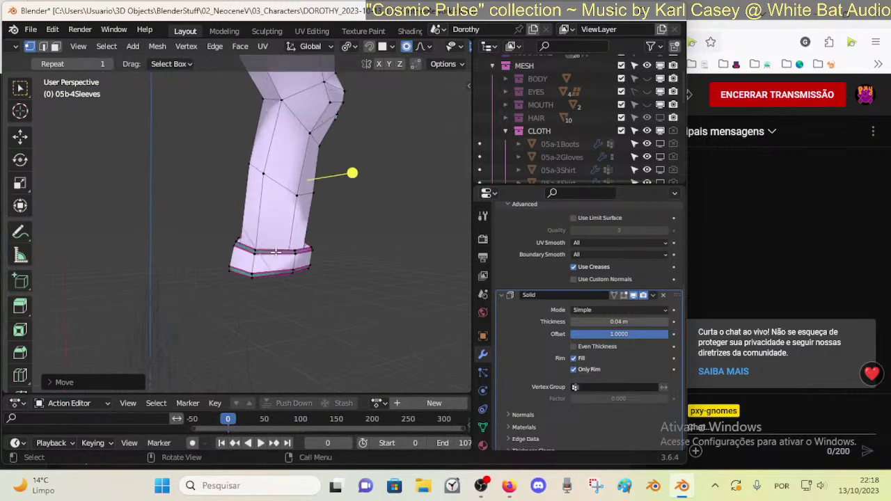
{"action": "middle_click_drag", "start_coordinate": [296, 175], "coordinate": [272, 166]}
{"action": "key", "text": "g"}
{"action": "left_click", "coordinate": [271, 165]}
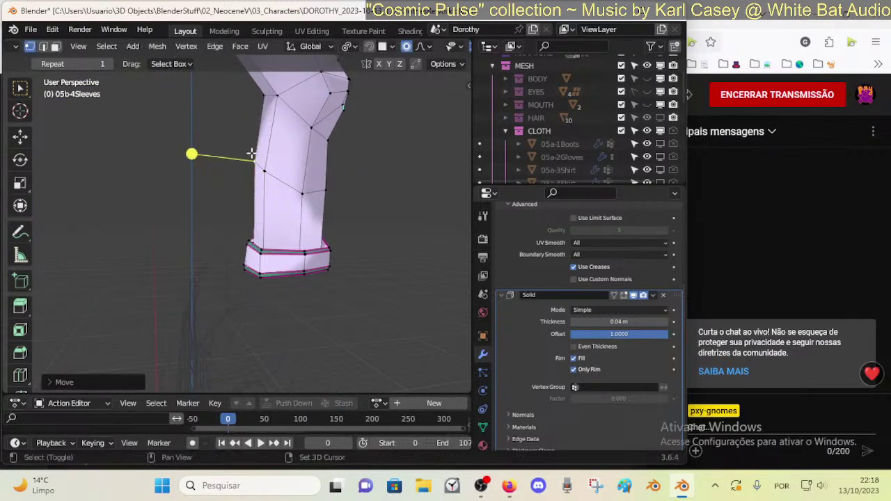
- Move the mid-forearm ring's outer rear vertex to refine the sleeve's silhouette
{"action": "scroll", "coordinate": [256, 248], "scroll_direction": "up", "scroll_amount": 2}
{"action": "middle_click_drag", "start_coordinate": [257, 248], "coordinate": [234, 221]}
{"action": "left_click", "coordinate": [352, 187]}
{"action": "key", "text": "g"}
{"action": "left_click", "coordinate": [350, 205]}
{"action": "middle_click_drag", "start_coordinate": [316, 207], "coordinate": [247, 237]}
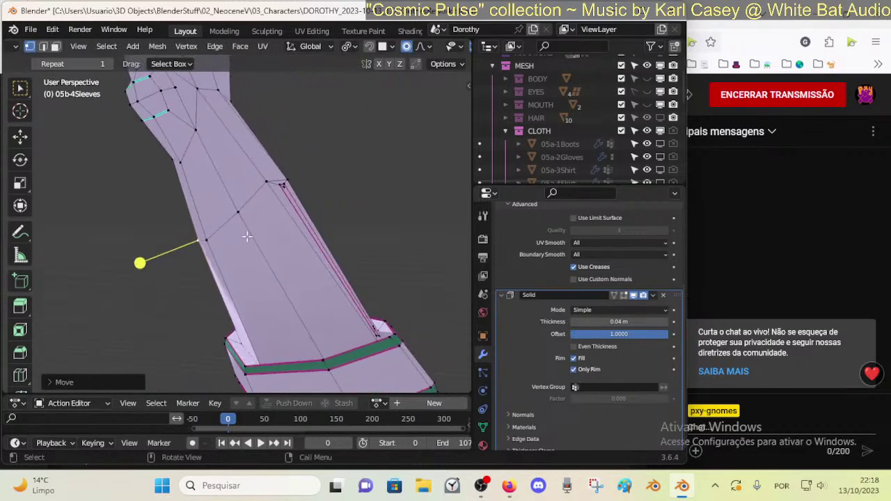
- Raise the two mid-forearm ring vertices on either side of the slit's tip slightly
{"action": "middle_click_drag", "start_coordinate": [223, 199], "coordinate": [187, 213]}
{"action": "left_click", "coordinate": [178, 215]}
{"action": "key", "text": "g"}
{"action": "left_click", "coordinate": [177, 204]}
{"action": "left_click", "coordinate": [211, 210]}
{"action": "key", "text": "g"}
{"action": "left_click", "coordinate": [212, 206]}
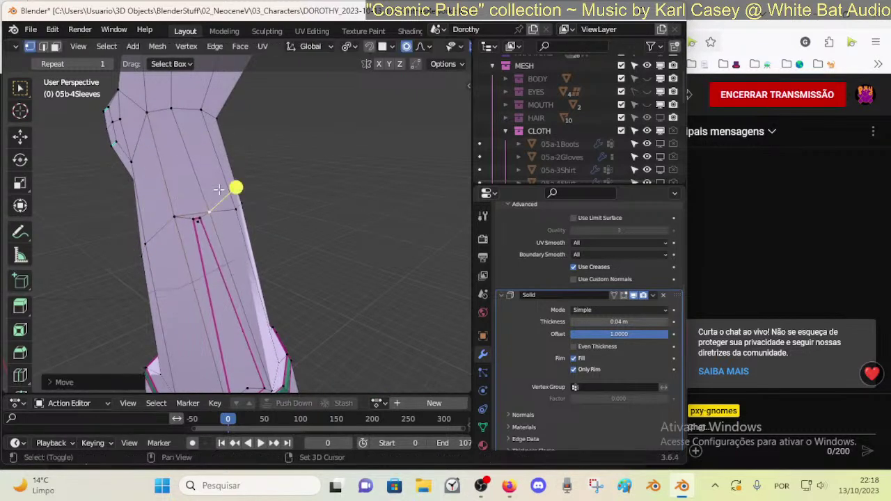
- Reposition the mid-forearm ring's vertex right of the slit and smooth the vertices of the cuff's wall faces
{"action": "scroll", "coordinate": [233, 261], "scroll_direction": "down", "scroll_amount": 2}
{"action": "middle_click_drag", "start_coordinate": [236, 270], "coordinate": [219, 266]}
{"action": "key", "text": "g"}
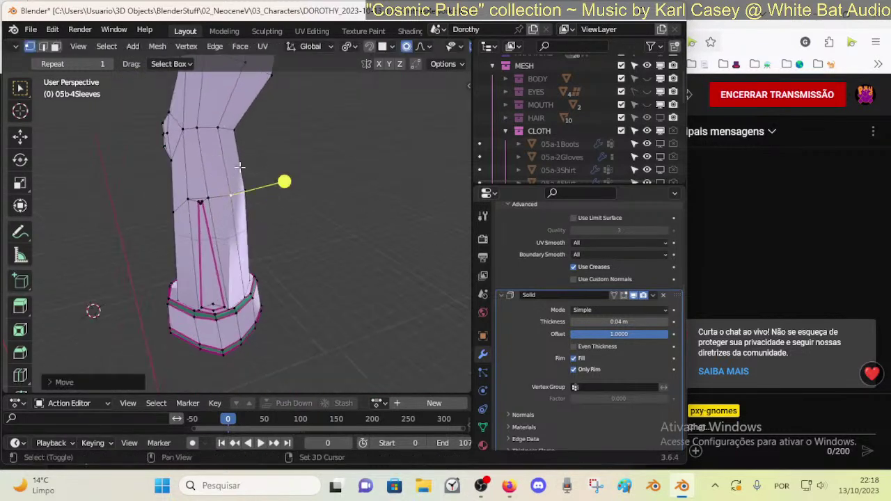
{"action": "left_click", "coordinate": [230, 214]}
{"action": "middle_click_drag", "start_coordinate": [230, 214], "coordinate": [235, 191]}
{"action": "middle_click_drag", "start_coordinate": [200, 295], "coordinate": [195, 343]}
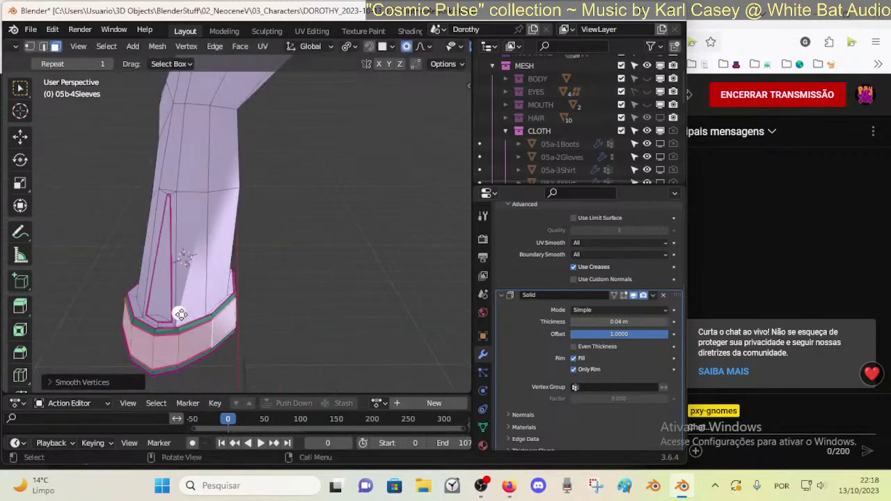
- Reposition the vertical edges along the side of the cuff wall with proportional editing
{"action": "middle_click_drag", "start_coordinate": [176, 314], "coordinate": [286, 270]}
{"action": "left_click", "coordinate": [287, 269]}
{"action": "key", "text": "g"}
{"action": "left_click", "coordinate": [288, 270]}
{"action": "left_click", "coordinate": [304, 314]}
{"action": "key", "text": "g"}
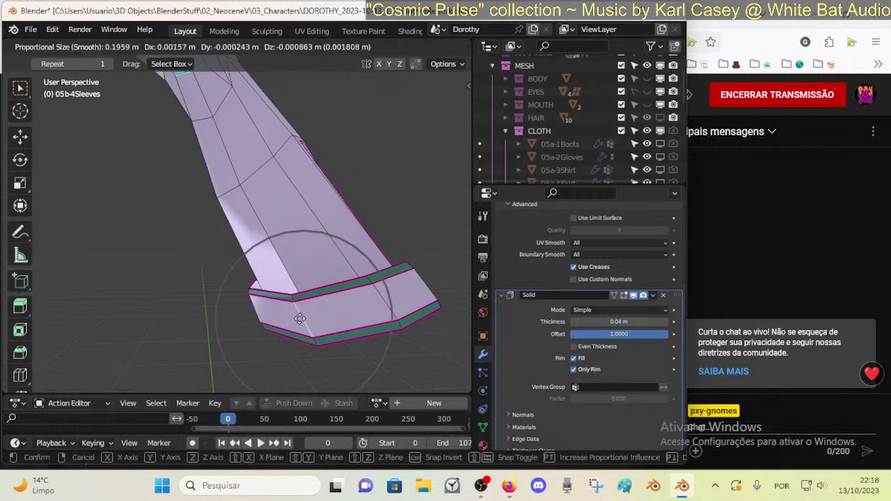
{"action": "left_click", "coordinate": [299, 319]}
{"action": "middle_click_drag", "start_coordinate": [376, 310], "coordinate": [295, 320]}
{"action": "left_click", "coordinate": [308, 343]}
{"action": "key", "text": "g"}
{"action": "left_click", "coordinate": [291, 323]}
- Rotate and move the cuff wall's vertical edge just left of the front corner
{"action": "left_click", "coordinate": [133, 356]}
{"action": "middle_click_drag", "start_coordinate": [257, 293], "coordinate": [264, 243], "text": "shift"}
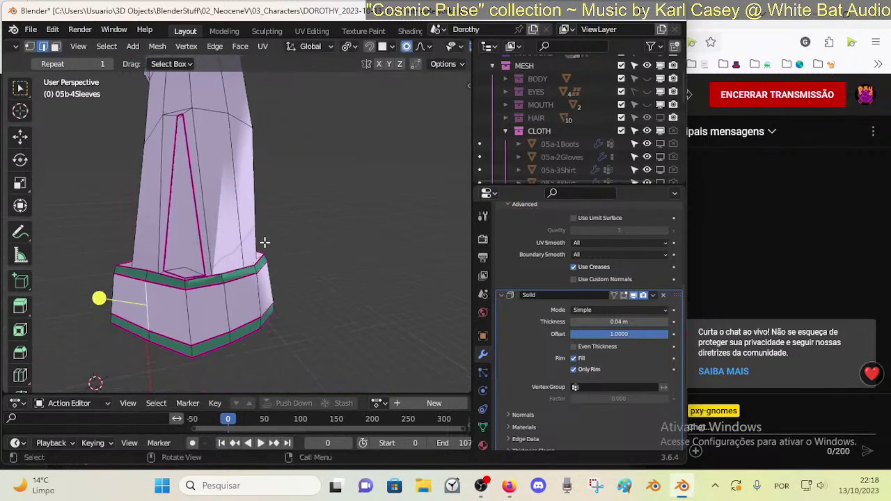
{"action": "key", "text": "r"}
{"action": "left_click", "coordinate": [277, 253]}
{"action": "key", "text": "g"}
{"action": "left_click", "coordinate": [278, 257]}
- Rotate and move the cuff wall's vertical edge just right of the front corner
{"action": "left_click", "coordinate": [227, 307]}
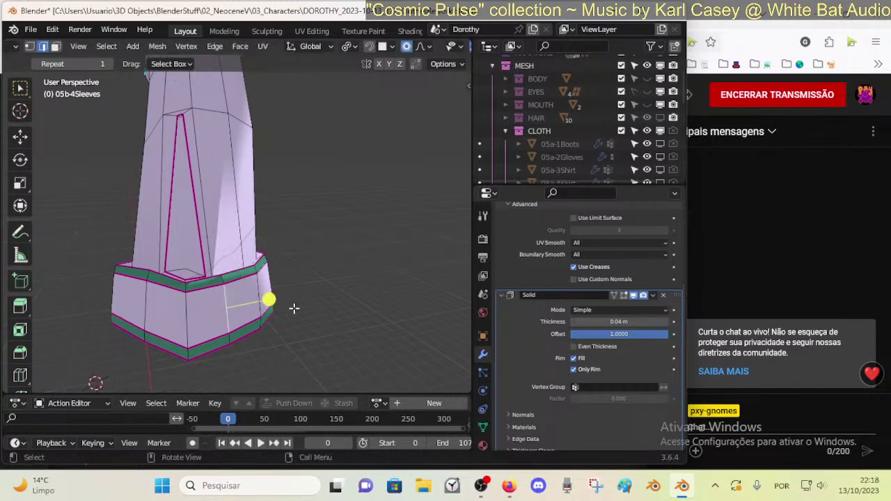
{"action": "key", "text": "r"}
{"action": "left_click", "coordinate": [334, 296]}
{"action": "key", "text": "g"}
{"action": "left_click", "coordinate": [341, 295]}
- Rotate and move the cuff wall's second vertical edge right of the front corner
{"action": "left_click", "coordinate": [273, 297]}
{"action": "key", "text": "r"}
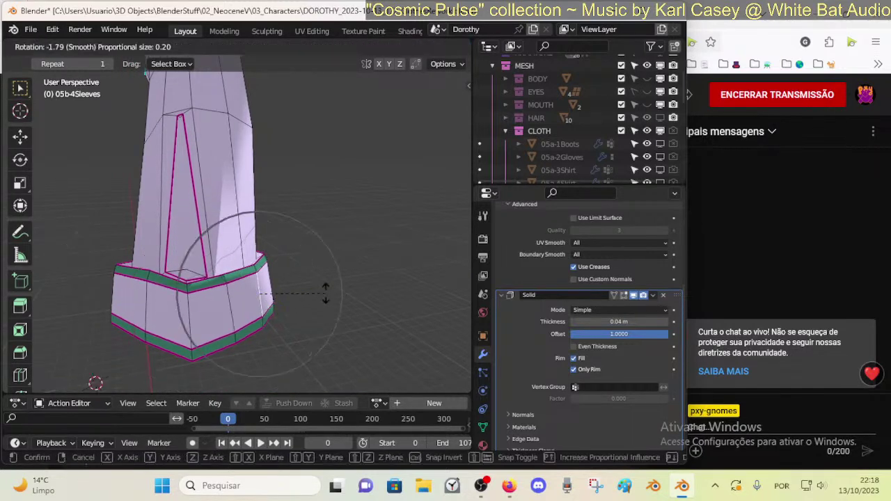
{"action": "left_click", "coordinate": [332, 289]}
{"action": "key", "text": "g"}
{"action": "left_click", "coordinate": [334, 286]}
- Rotate and reposition the cuff wall's outermost vertical edges on both sides so the hem flares outward
{"action": "left_click", "coordinate": [283, 283]}
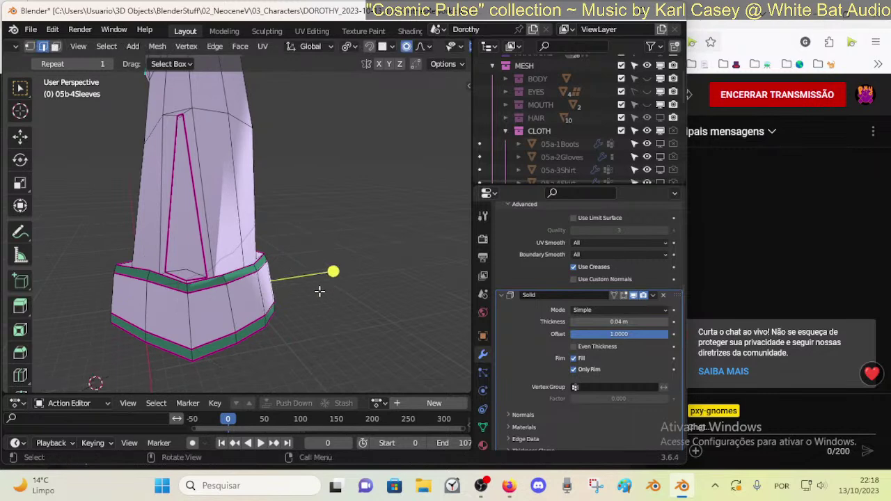
{"action": "key", "text": "r"}
{"action": "left_click", "coordinate": [326, 289]}
{"action": "key", "text": "g"}
{"action": "key", "text": "r"}
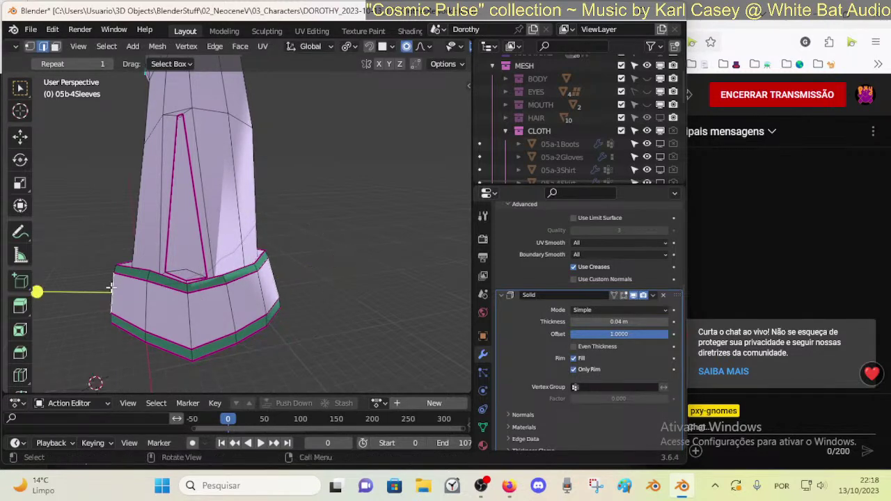
{"action": "left_click", "coordinate": [288, 263]}
{"action": "key", "text": "g"}
{"action": "left_click", "coordinate": [324, 267]}
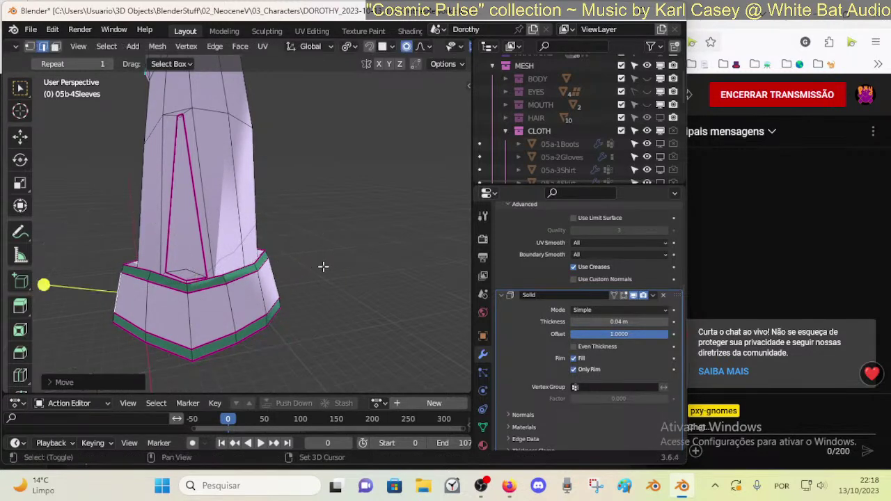
- Select the sleeve's lower edge loop inside the cuff and move it with proportional editing
{"action": "middle_click_drag", "start_coordinate": [325, 267], "coordinate": [348, 296]}
{"action": "key", "text": "1"}
{"action": "left_click", "coordinate": [155, 305]}
{"action": "key", "text": "2"}
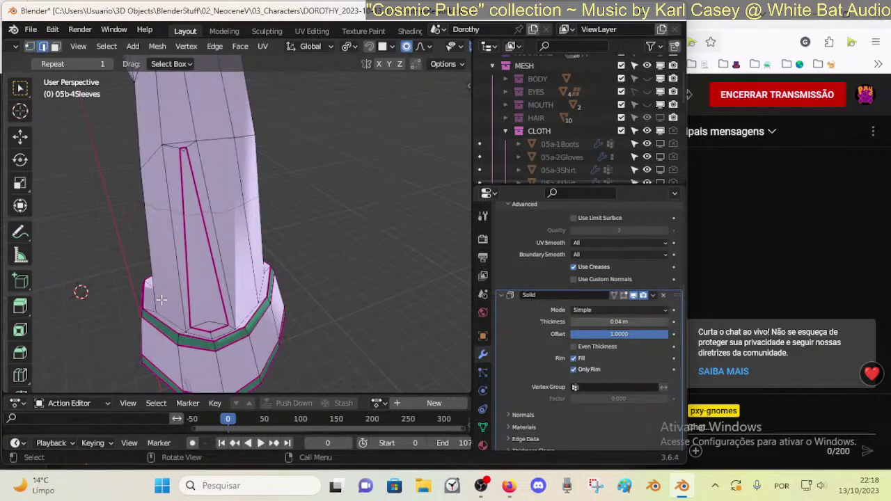
{"action": "left_click", "coordinate": [154, 302], "text": "alt"}
{"action": "key", "text": "1"}
{"action": "middle_click_drag", "start_coordinate": [187, 314], "coordinate": [170, 317]}
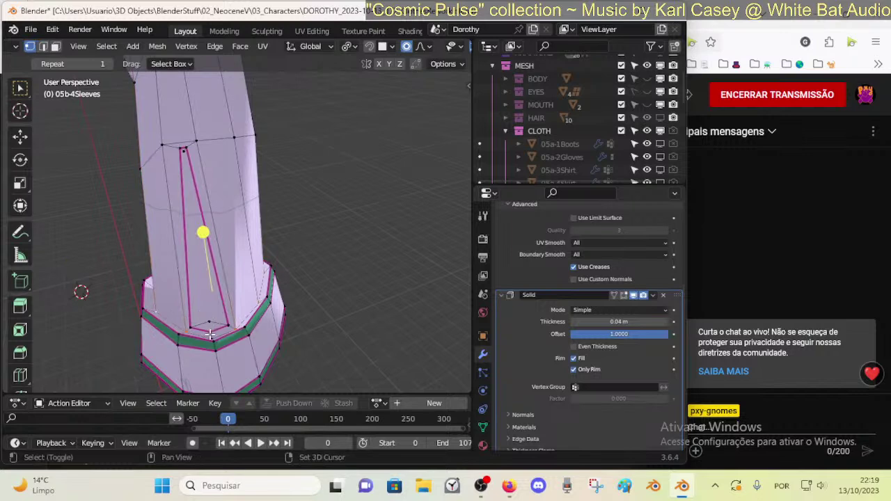
{"action": "middle_click_drag", "start_coordinate": [210, 333], "coordinate": [234, 262]}
{"action": "key", "text": "2"}
{"action": "key", "text": "g"}
{"action": "left_click", "coordinate": [281, 304]}
- Select the cuff's upper rim edge loop and move it with proportional editing
{"action": "left_click", "coordinate": [125, 294], "text": "alt"}
{"action": "key", "text": "g"}
{"action": "left_click", "coordinate": [195, 263]}
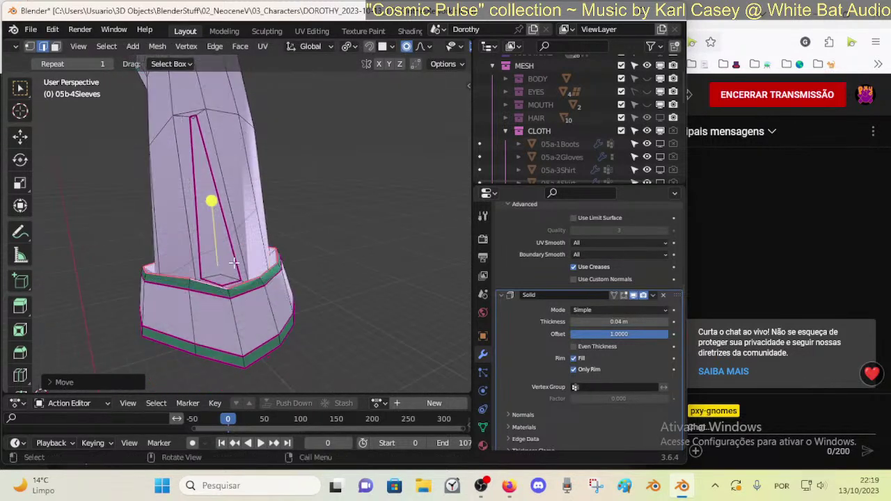
- Add a loop cut around the lower forearm between the mid-forearm ring and the cuff, crossing the triangular slit
{"action": "middle_click_drag", "start_coordinate": [202, 147], "coordinate": [218, 209], "text": "shift"}
{"action": "key", "text": "1"}
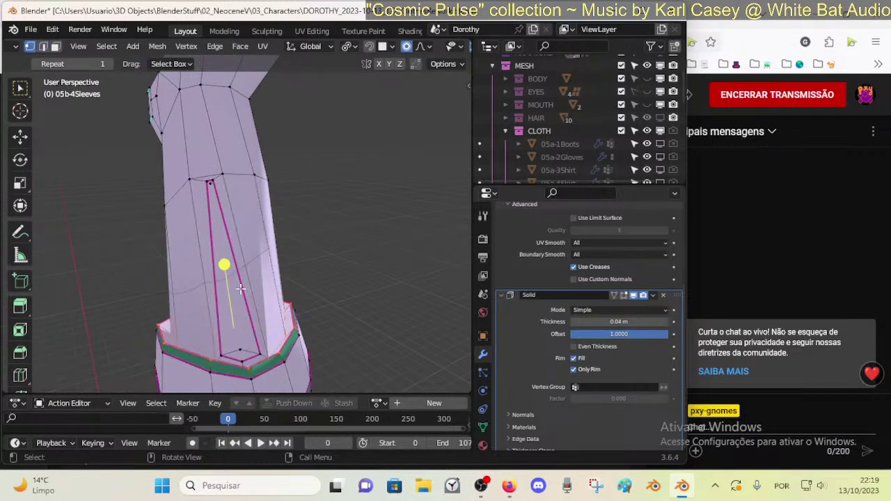
{"action": "key", "text": "ctrl+r"}
{"action": "left_click", "coordinate": [187, 265]}
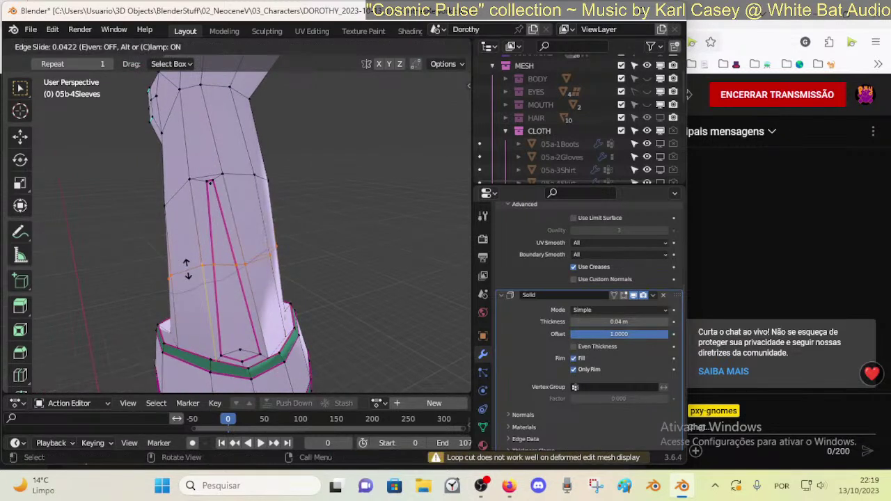
{"action": "left_click", "coordinate": [226, 247]}
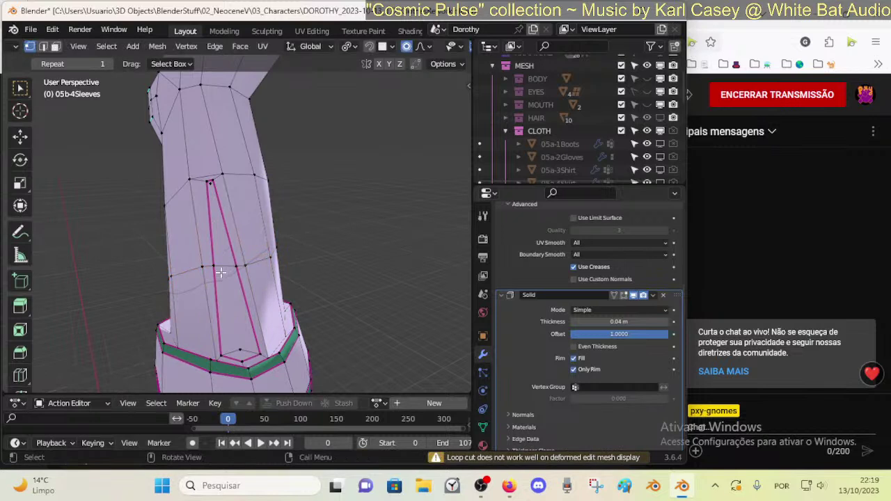
{"action": "scroll", "coordinate": [220, 273], "scroll_direction": "up", "scroll_amount": 1}
{"action": "scroll", "coordinate": [215, 262], "scroll_direction": "down", "scroll_amount": 2}
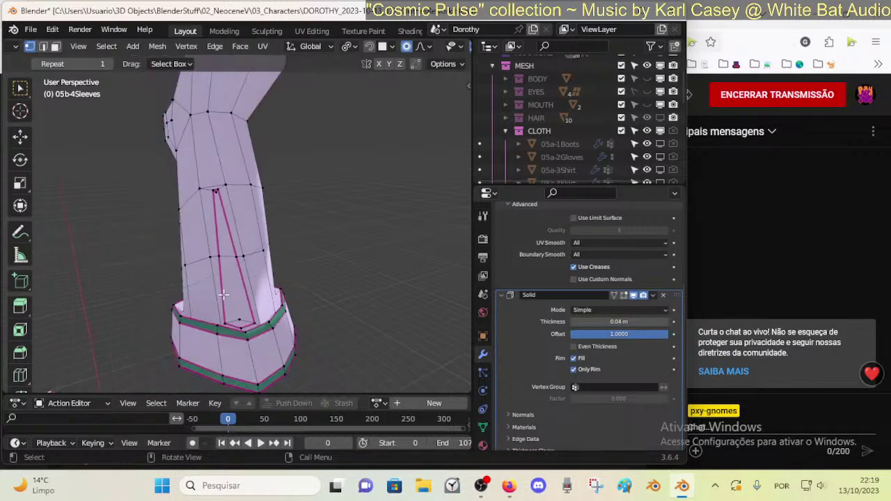
- Knife-cut a centre line along the sleeve's triangular slit from its base through the middle vertex to its tip, and save the file
{"action": "key", "text": "ctrl+r"}
{"action": "key", "text": "Escape"}
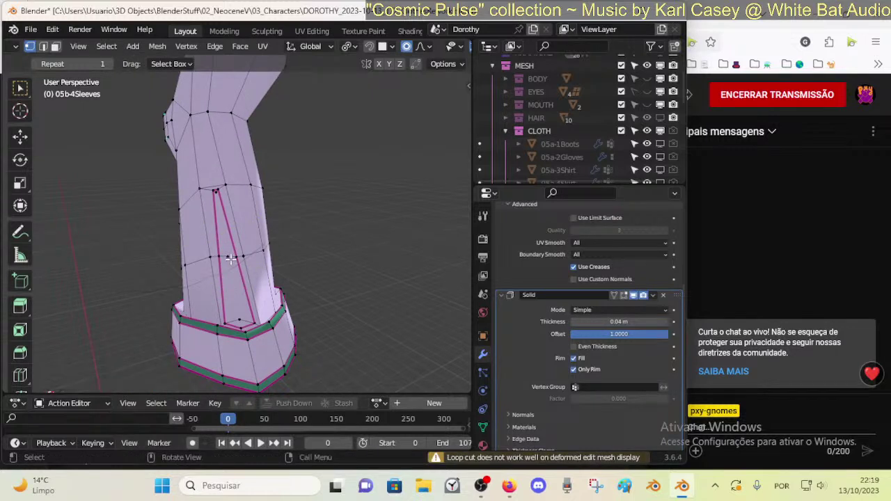
{"action": "key", "text": "k"}
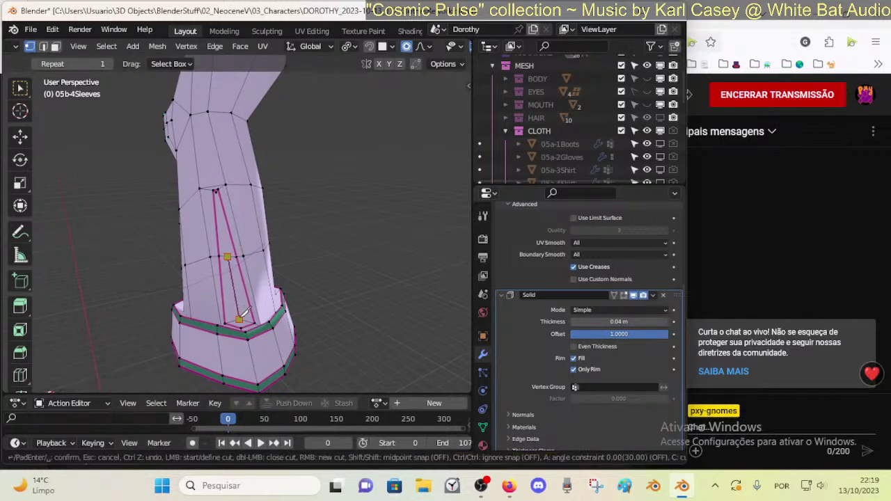
{"action": "key", "text": "Return"}
{"action": "key", "text": "k"}
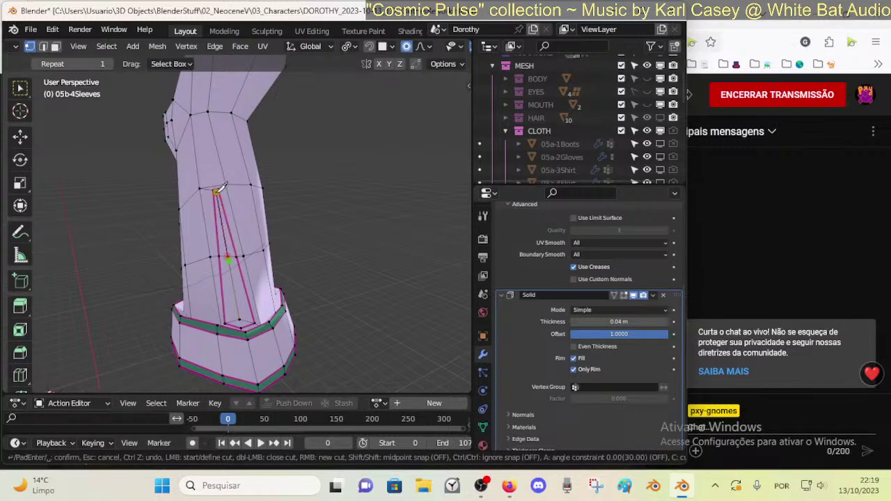
{"action": "key", "text": "Return"}
{"action": "key", "text": "ctrl+s"}
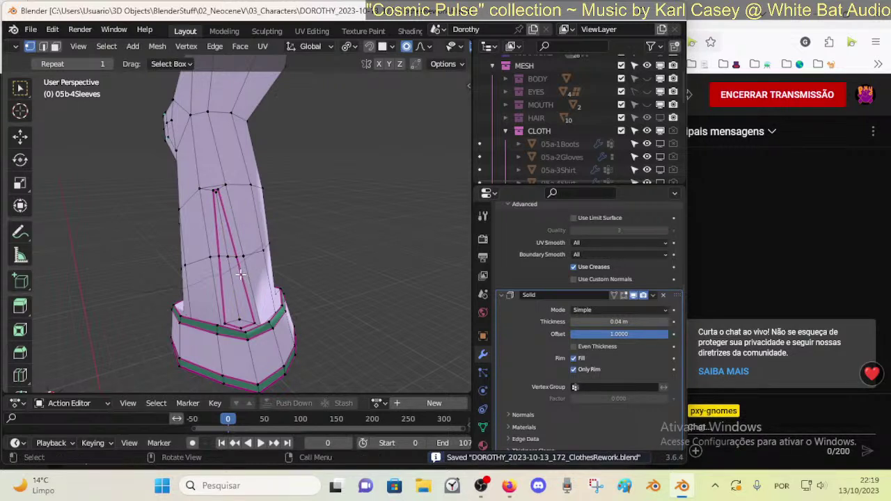
- Select all faces inside the sleeve's triangular slit, including the tiny one at its tip, and assign them the Crystal material
{"action": "key", "text": "3"}
{"action": "key", "text": "alt+a"}
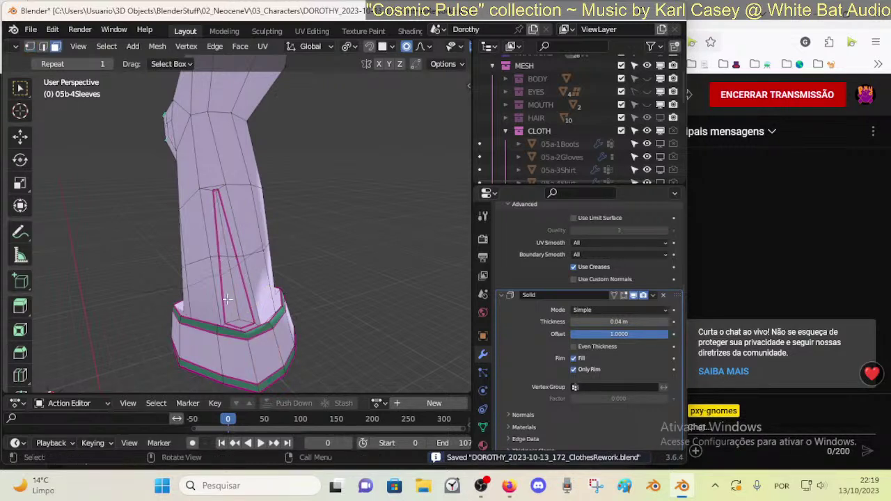
{"action": "left_click", "coordinate": [227, 299]}
{"action": "left_click", "coordinate": [241, 324], "text": "shift"}
{"action": "left_click", "coordinate": [239, 280], "text": "shift"}
{"action": "left_click", "coordinate": [228, 248], "text": "shift"}
{"action": "left_click", "coordinate": [225, 204], "text": "shift"}
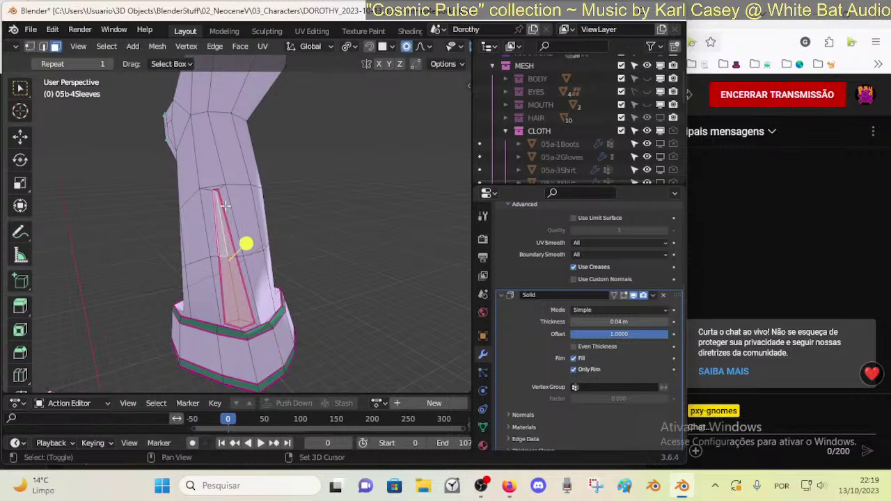
{"action": "scroll", "coordinate": [205, 218], "scroll_direction": "up", "scroll_amount": 4}
{"action": "left_click", "coordinate": [191, 152], "text": "shift"}
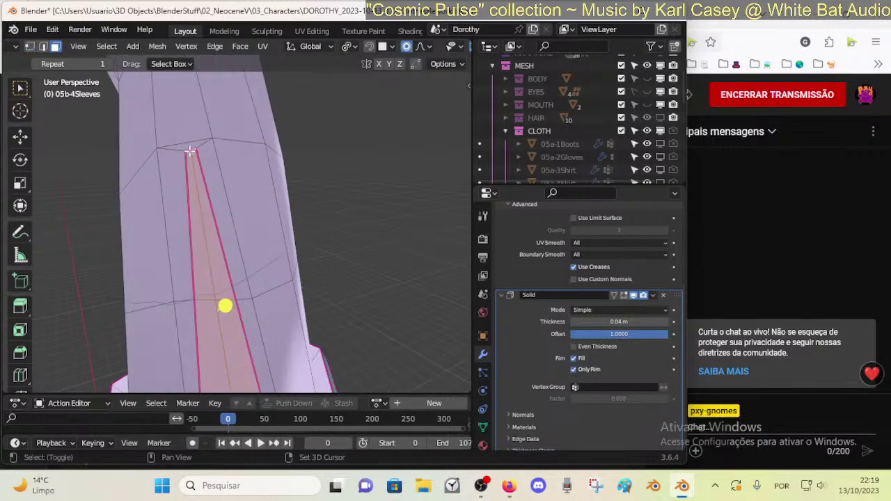
{"action": "scroll", "coordinate": [488, 422], "scroll_direction": "down", "scroll_amount": 1}
{"action": "left_click", "coordinate": [483, 436]}
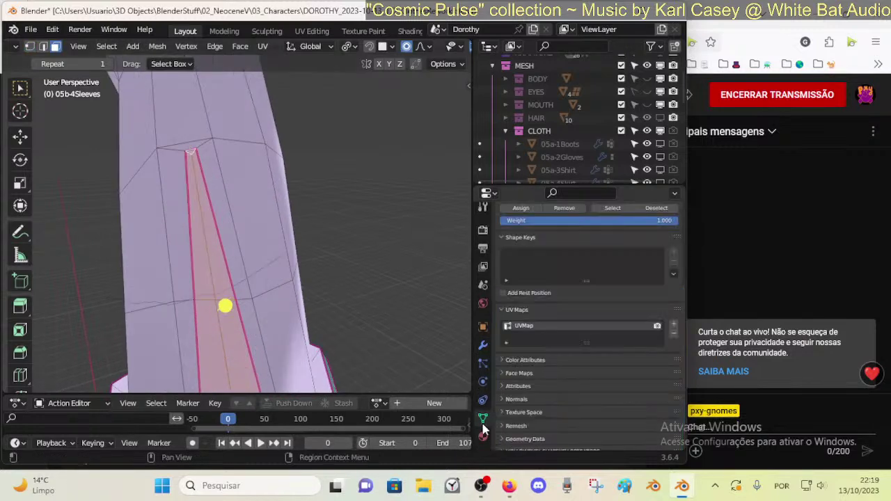
{"action": "scroll", "coordinate": [564, 241], "scroll_direction": "up", "scroll_amount": 5}
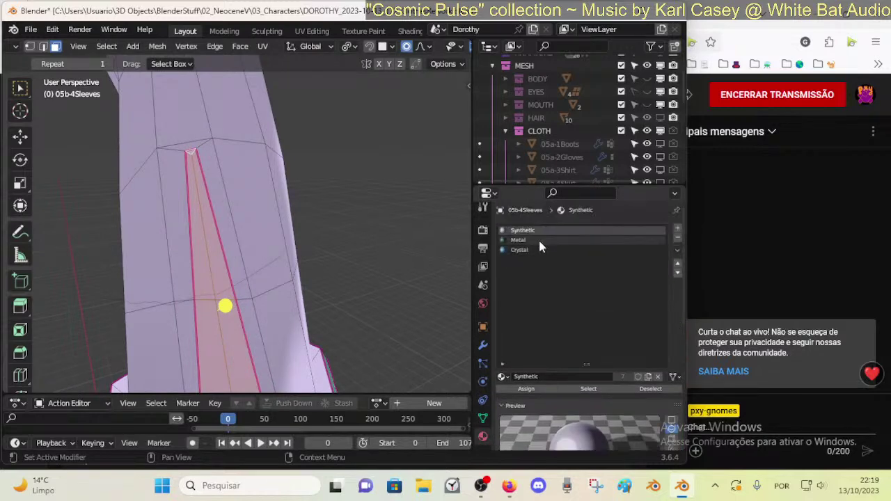
{"action": "left_click", "coordinate": [538, 240]}
{"action": "left_click", "coordinate": [538, 249]}
{"action": "left_click", "coordinate": [510, 389]}
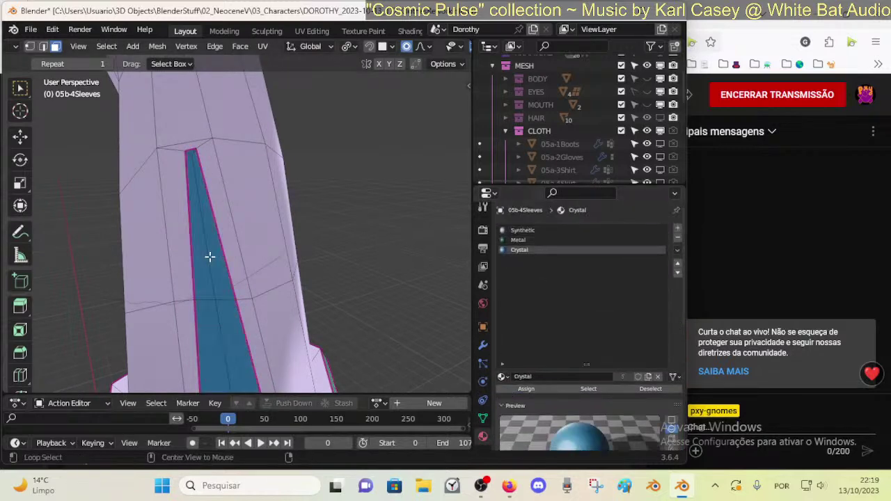
- Check the sleeve's smoothed crystal insert in Object Mode and the ring of faces surrounding it in Edit Mode
{"action": "middle_click_drag", "start_coordinate": [209, 256], "coordinate": [232, 270]}
{"action": "left_click", "coordinate": [184, 292]}
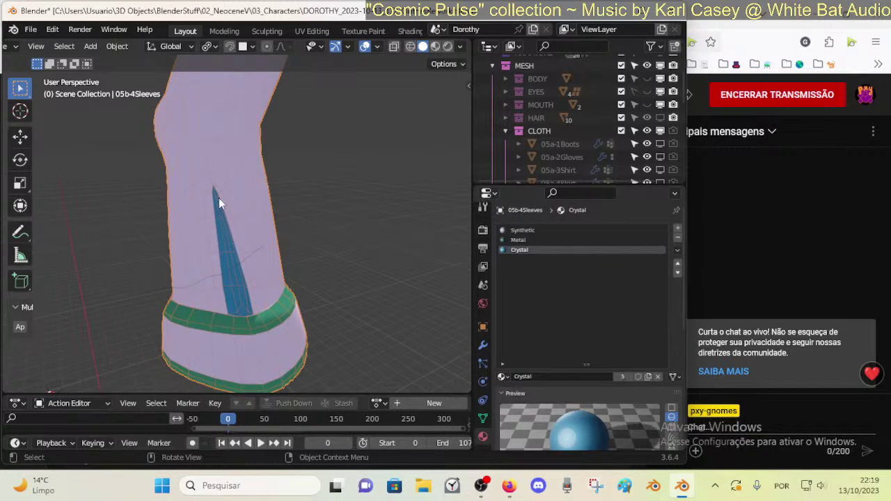
{"action": "key", "text": "Tab"}
{"action": "left_click", "coordinate": [227, 249], "text": "alt"}
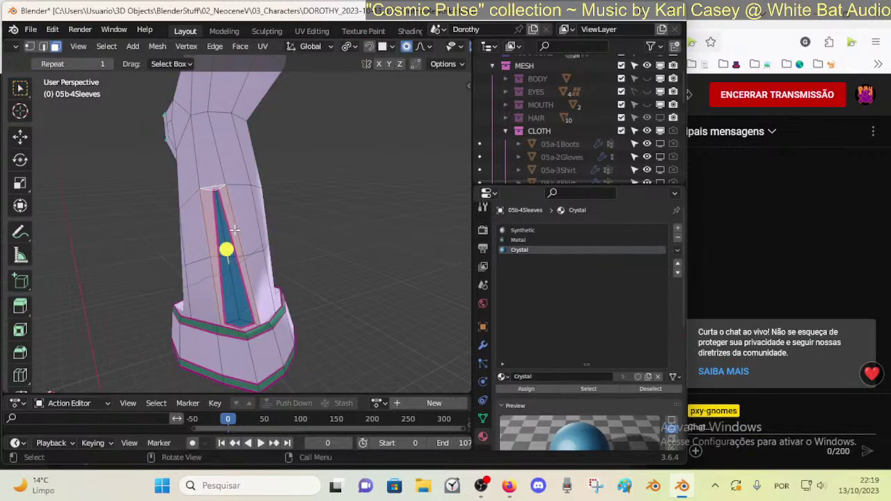
{"action": "key", "text": "Tab"}
- Open the leggings mesh in Edit Mode and examine the face loop that borders its crystal insert
{"action": "middle_click_drag", "start_coordinate": [234, 231], "coordinate": [255, 209]}
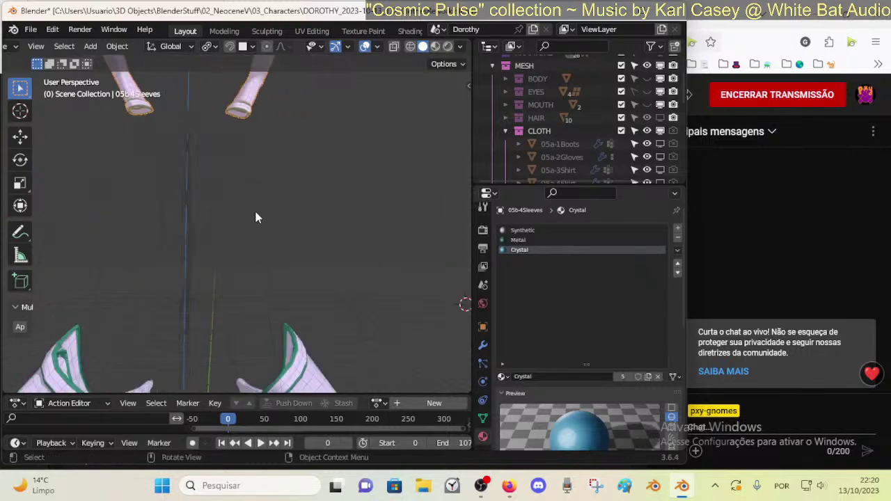
{"action": "scroll", "coordinate": [259, 229], "scroll_direction": "down", "scroll_amount": 4}
{"action": "left_click", "coordinate": [270, 304]}
{"action": "middle_click_drag", "start_coordinate": [300, 295], "coordinate": [186, 300]}
{"action": "scroll", "coordinate": [186, 303], "scroll_direction": "up", "scroll_amount": 10}
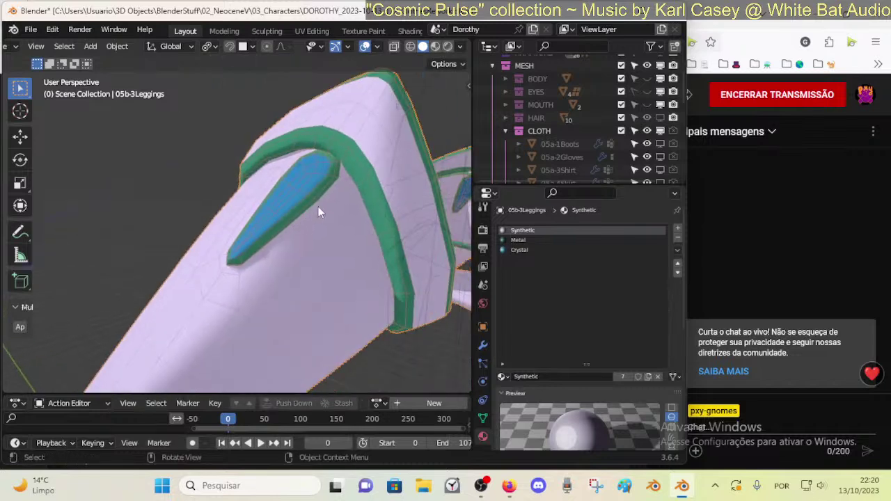
{"action": "key", "text": "Tab"}
{"action": "middle_click_drag", "start_coordinate": [319, 212], "coordinate": [340, 294]}
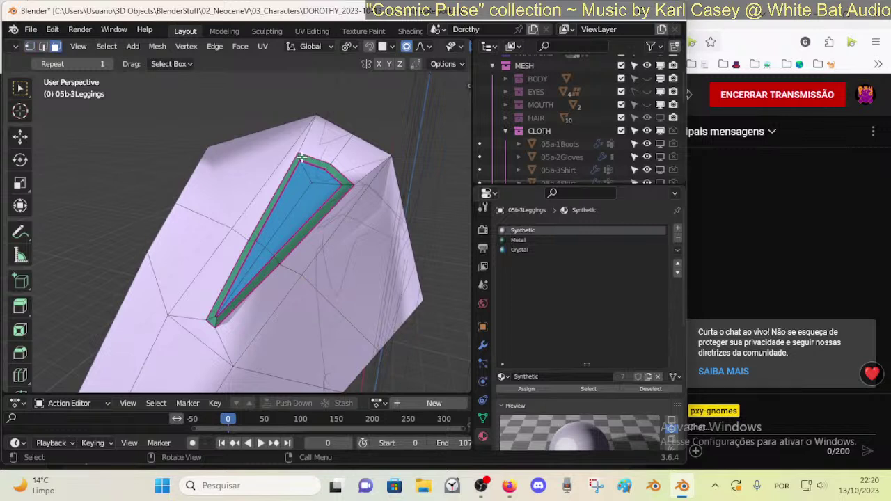
{"action": "left_click", "coordinate": [273, 220], "text": "alt"}
{"action": "middle_click_drag", "start_coordinate": [317, 183], "coordinate": [343, 191]}
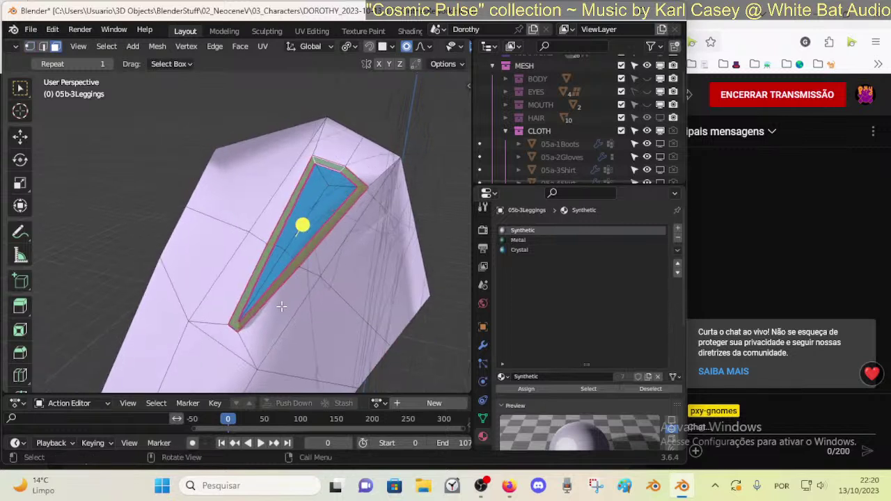
- Examine the individual Metal border faces around the leggings' crystal insert, from its wide end to its narrow tip
{"action": "key", "text": "a"}
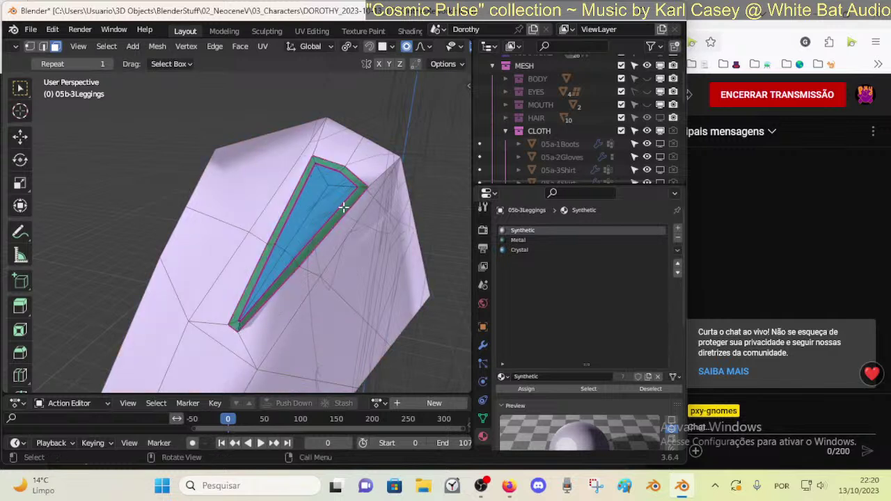
{"action": "left_click", "coordinate": [256, 274], "text": "shift"}
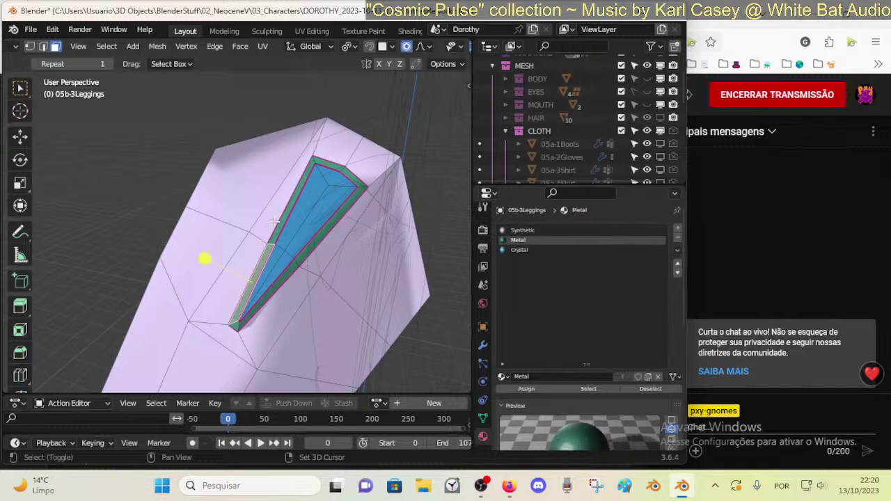
{"action": "left_click", "coordinate": [276, 221], "text": "shift"}
{"action": "left_click", "coordinate": [329, 166]}
{"action": "left_click", "coordinate": [349, 175], "text": "shift"}
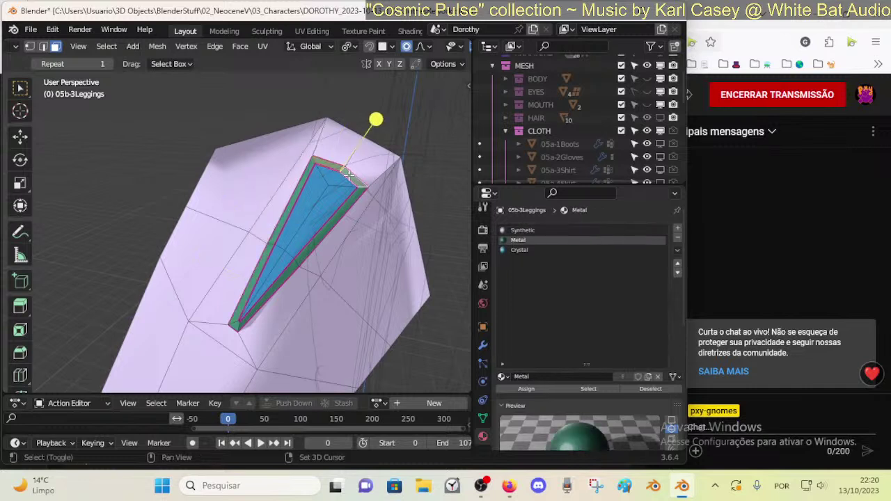
{"action": "left_click", "coordinate": [334, 218], "text": "shift"}
{"action": "left_click", "coordinate": [242, 321], "text": "shift"}
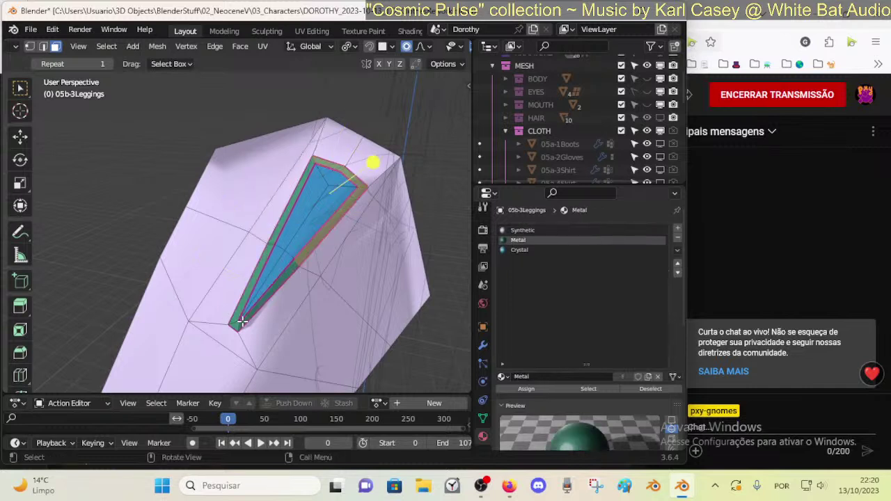
{"action": "left_click", "coordinate": [236, 325]}
{"action": "middle_click_drag", "start_coordinate": [257, 390], "coordinate": [267, 307], "text": "shift"}
{"action": "scroll", "coordinate": [268, 308], "scroll_direction": "up", "scroll_amount": 8}
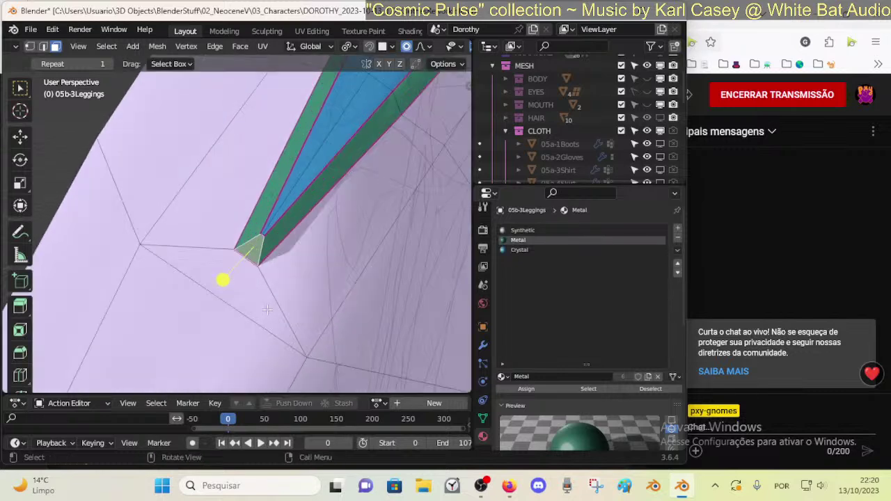
- Examine the vertices and the end face where the Metal border closes at the leggings insert's narrow tip
{"action": "key", "text": "1"}
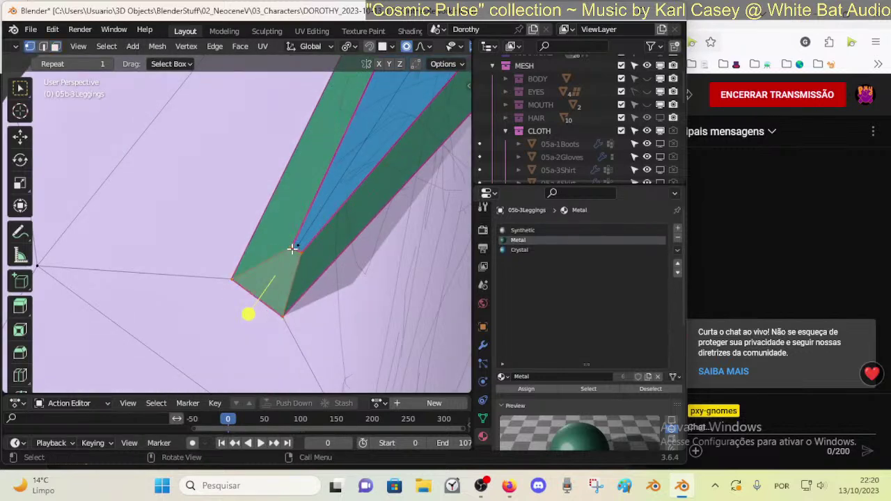
{"action": "key", "text": "3"}
{"action": "key", "text": "1"}
{"action": "left_click", "coordinate": [298, 249]}
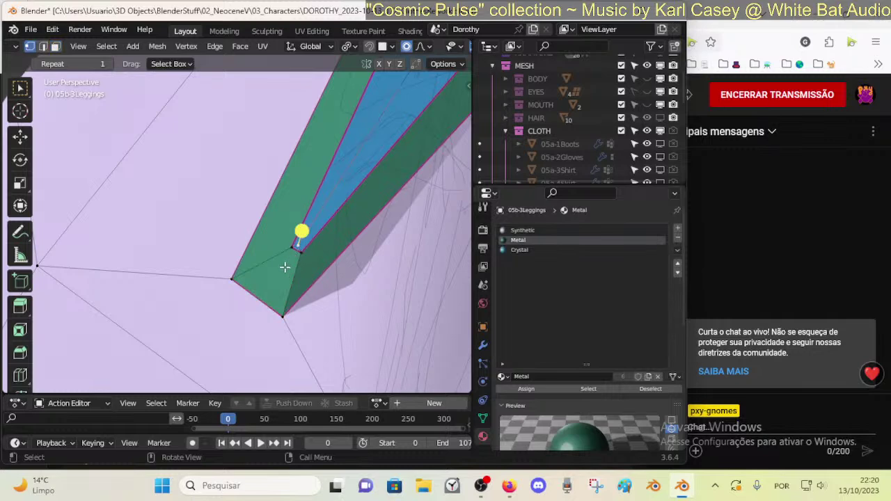
{"action": "left_click", "coordinate": [285, 268]}
{"action": "key", "text": "3"}
{"action": "left_click", "coordinate": [279, 274]}
{"action": "scroll", "coordinate": [282, 271], "scroll_direction": "down", "scroll_amount": 9}
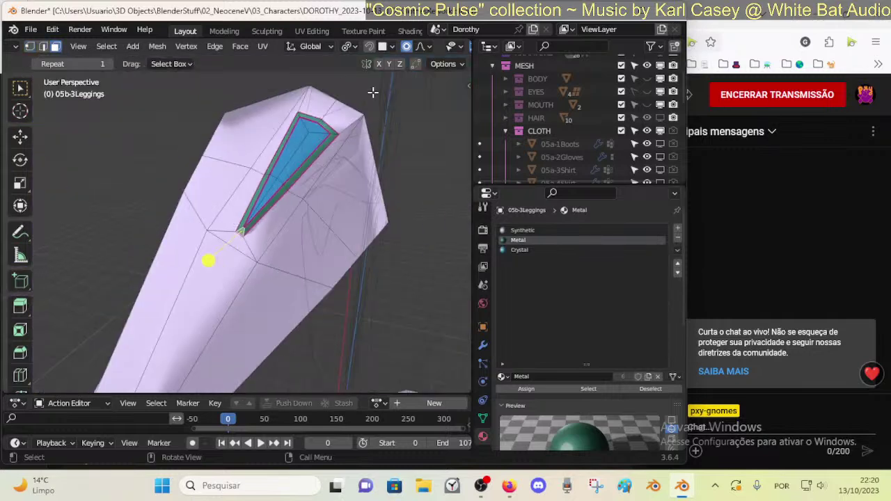
{"action": "scroll", "coordinate": [354, 139], "scroll_direction": "down", "scroll_amount": 6}
- Leave the leggings mesh and reopen the sleeves mesh in Edit Mode at the forearm's crystal slit
{"action": "middle_click_drag", "start_coordinate": [355, 139], "coordinate": [217, 288]}
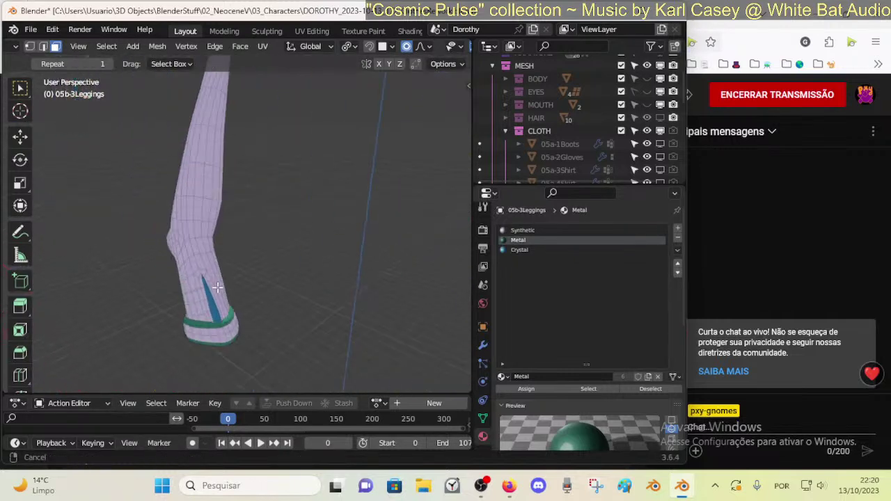
{"action": "scroll", "coordinate": [217, 286], "scroll_direction": "up", "scroll_amount": 5}
{"action": "scroll", "coordinate": [219, 254], "scroll_direction": "down", "scroll_amount": 5}
{"action": "scroll", "coordinate": [218, 263], "scroll_direction": "up", "scroll_amount": 2}
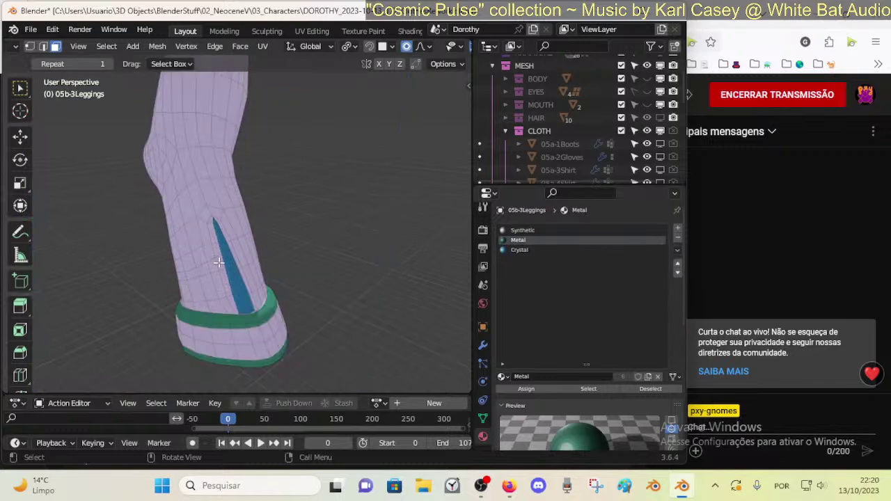
{"action": "scroll", "coordinate": [217, 265], "scroll_direction": "up", "scroll_amount": 5}
{"action": "scroll", "coordinate": [216, 264], "scroll_direction": "down", "scroll_amount": 5}
{"action": "key", "text": "ctrl+Tab"}
{"action": "left_click", "coordinate": [115, 254]}
{"action": "left_click", "coordinate": [228, 274]}
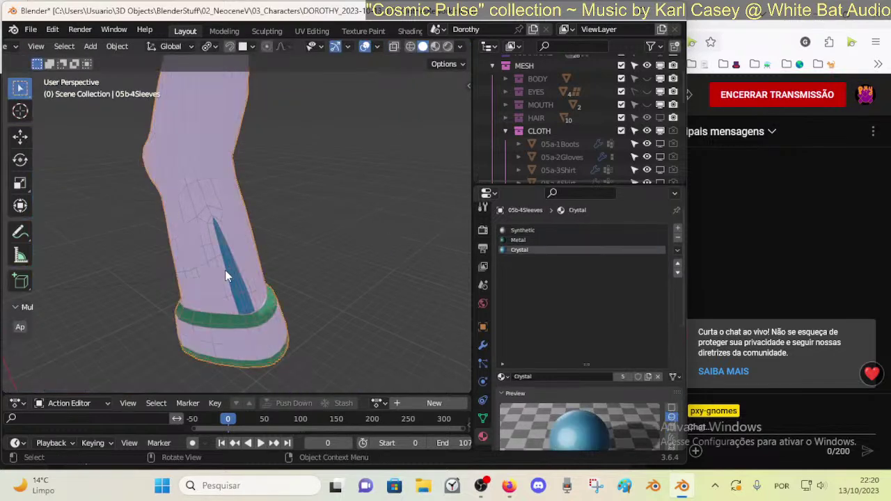
{"action": "key", "text": "Tab"}
{"action": "scroll", "coordinate": [232, 285], "scroll_direction": "up", "scroll_amount": 7}
{"action": "scroll", "coordinate": [233, 285], "scroll_direction": "down", "scroll_amount": 7}
{"action": "mouse_move", "coordinate": [233, 285]}
{"action": "middle_mouse_down", "text": "shift"}
{"action": "mouse_move", "coordinate": [249, 206]}
{"action": "mouse_move", "coordinate": [223, 274]}
{"action": "middle_mouse_up", "text": "shift"}
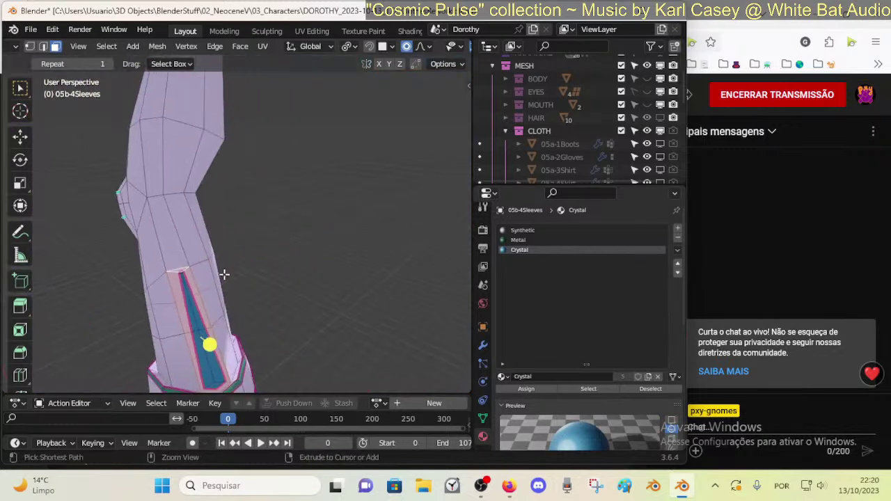
- Save the file and add a loop cut through the ring of sleeve faces surrounding the crystal slit
{"action": "key", "text": "ctrl+s"}
{"action": "middle_click_drag", "start_coordinate": [219, 316], "coordinate": [219, 287], "text": "shift"}
{"action": "middle_click_drag", "start_coordinate": [197, 287], "coordinate": [168, 203]}
{"action": "key", "text": "alt+a"}
{"action": "key", "text": "ctrl+r"}
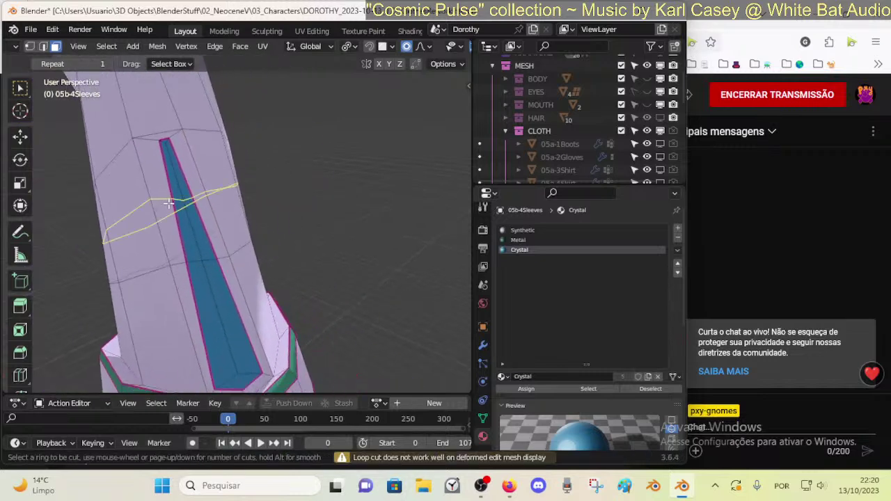
{"action": "left_click", "coordinate": [153, 140]}
{"action": "left_click", "coordinate": [150, 140]}
- Slide the new loop's two upper corner vertices along their edges on either side of the crystal slit's tip
{"action": "key", "text": "1"}
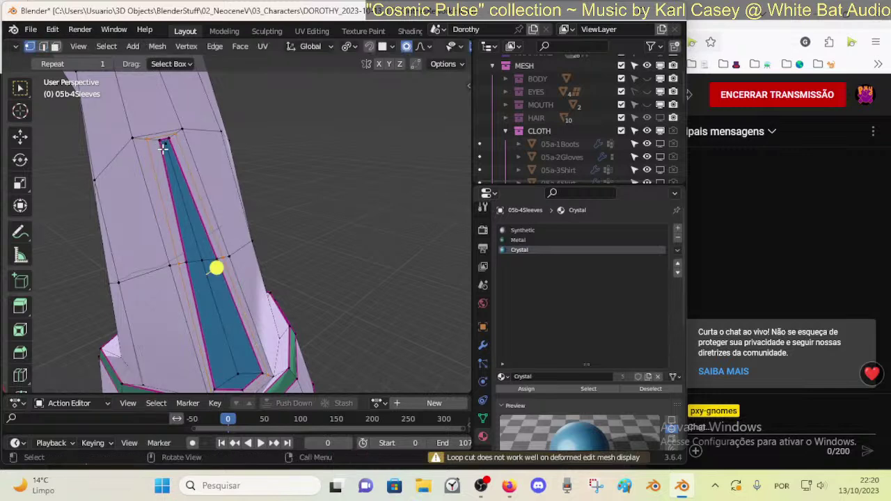
{"action": "left_click", "coordinate": [146, 140]}
{"action": "key", "text": "g"}
{"action": "key", "text": "g"}
{"action": "left_click", "coordinate": [152, 139]}
{"action": "left_click", "coordinate": [175, 133]}
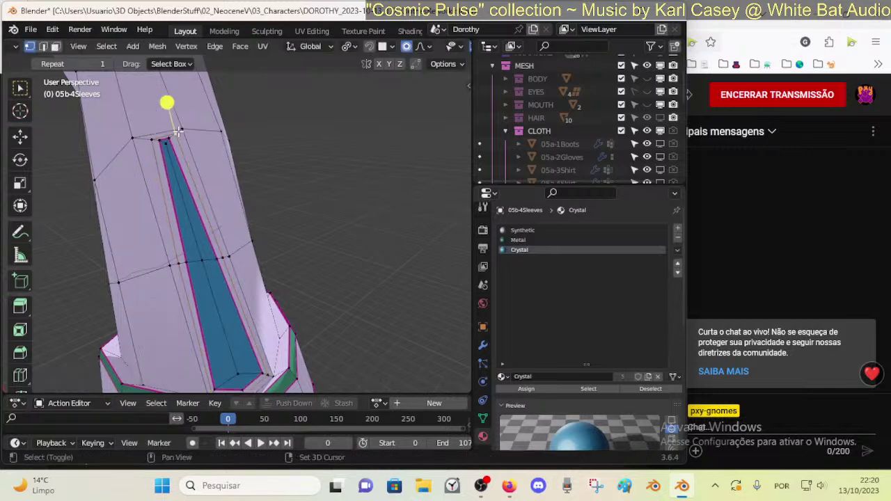
{"action": "key", "text": "g"}
{"action": "key", "text": "g"}
{"action": "left_click", "coordinate": [177, 132]}
{"action": "scroll", "coordinate": [158, 163], "scroll_direction": "up", "scroll_amount": 8}
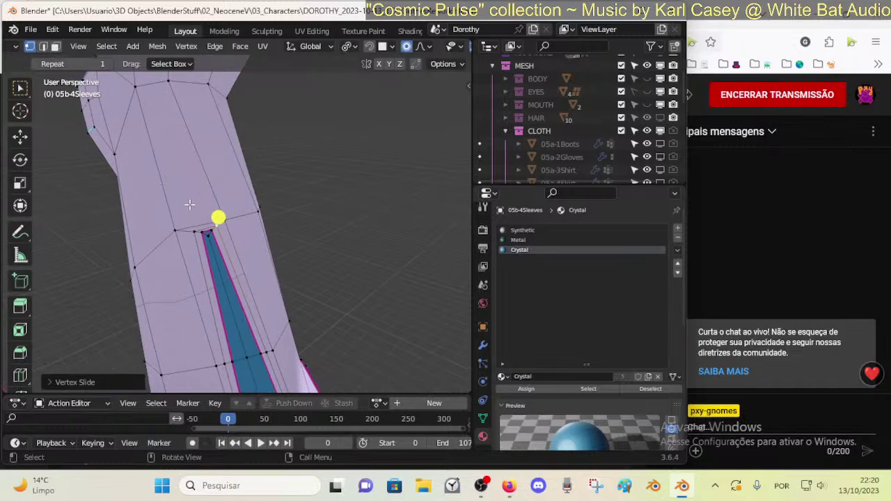
{"action": "scroll", "coordinate": [168, 261], "scroll_direction": "down", "scroll_amount": 6}
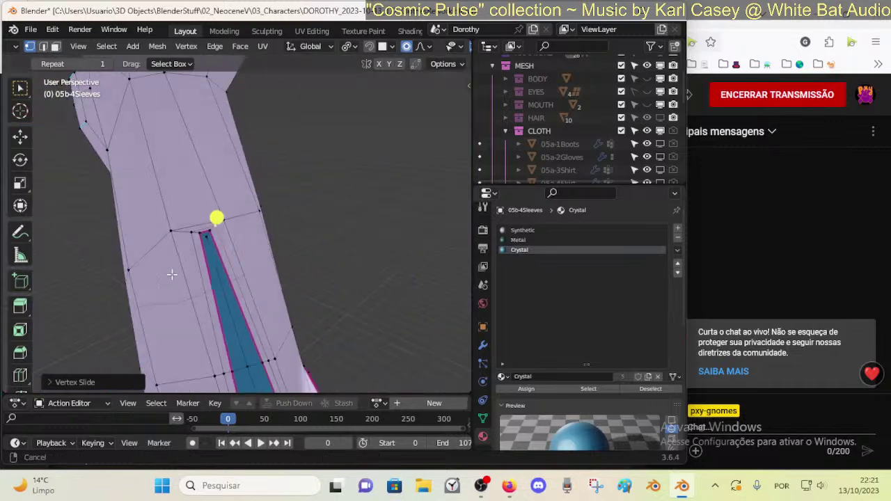
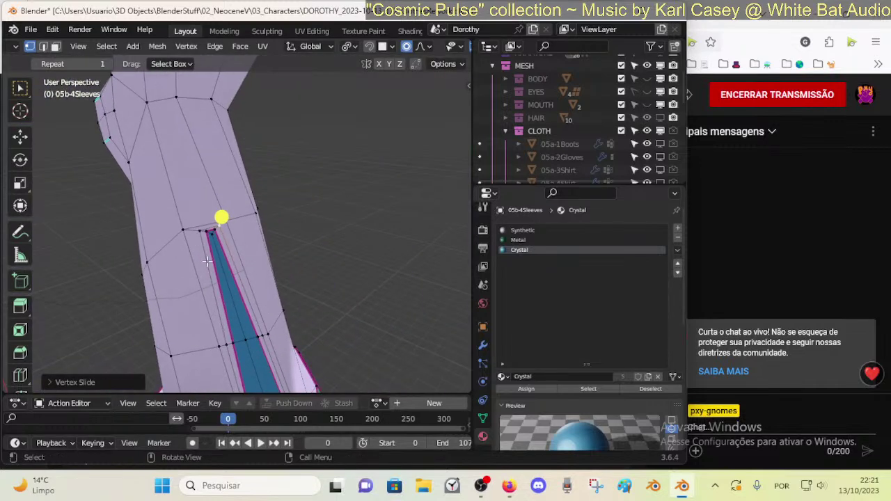
{"action": "scroll", "coordinate": [207, 261], "scroll_direction": "up", "scroll_amount": 4}
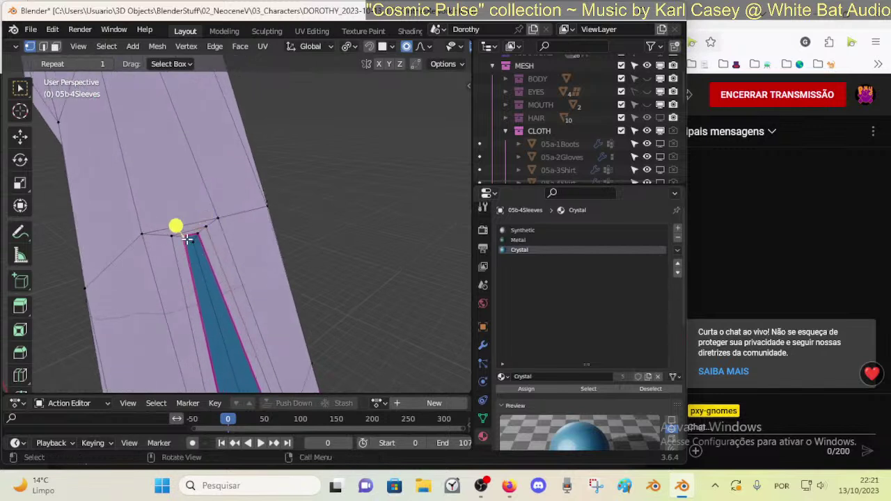
- Slide the Crystal insert's two upper corner vertices closer together to narrow its tip
{"action": "key", "text": "shift+v"}
{"action": "left_click", "coordinate": [182, 234]}
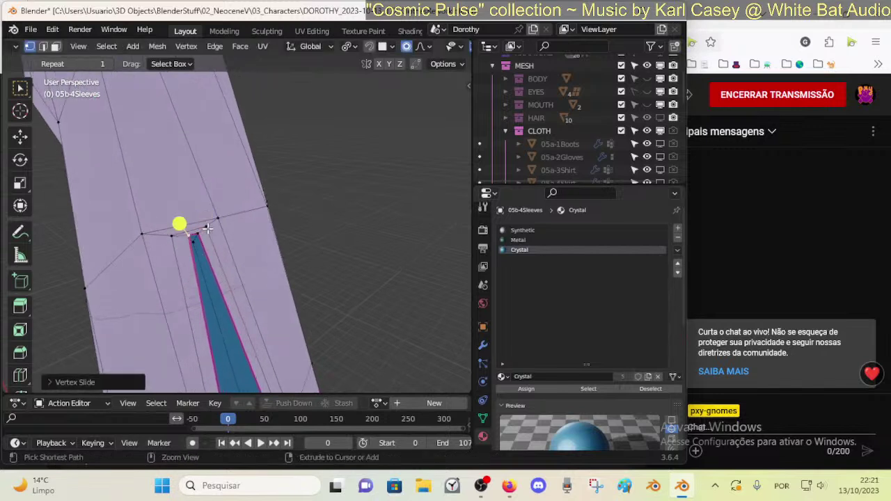
{"action": "key", "text": "shift+v"}
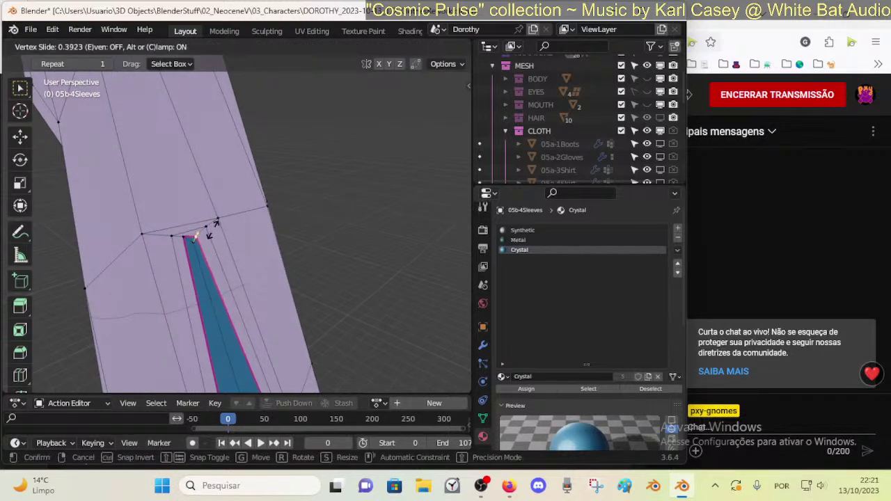
{"action": "left_click", "coordinate": [211, 231]}
{"action": "left_click", "coordinate": [176, 228]}
{"action": "key", "text": "shift+v"}
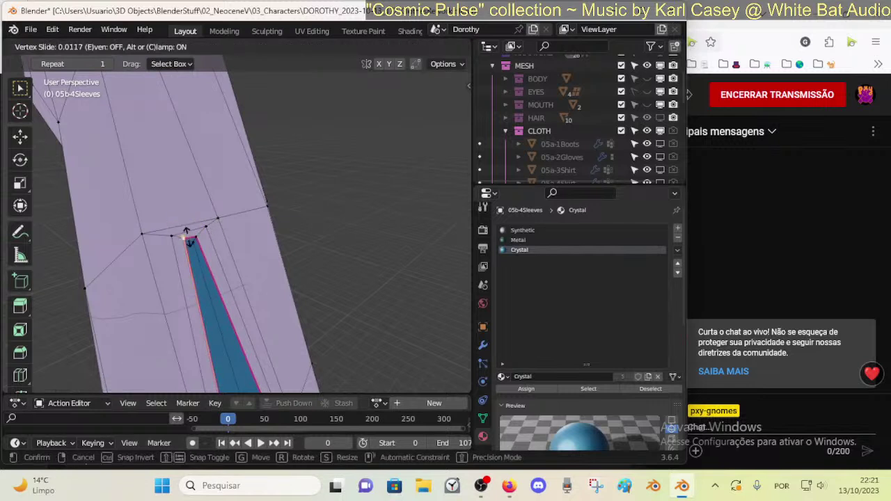
{"action": "left_click", "coordinate": [183, 228]}
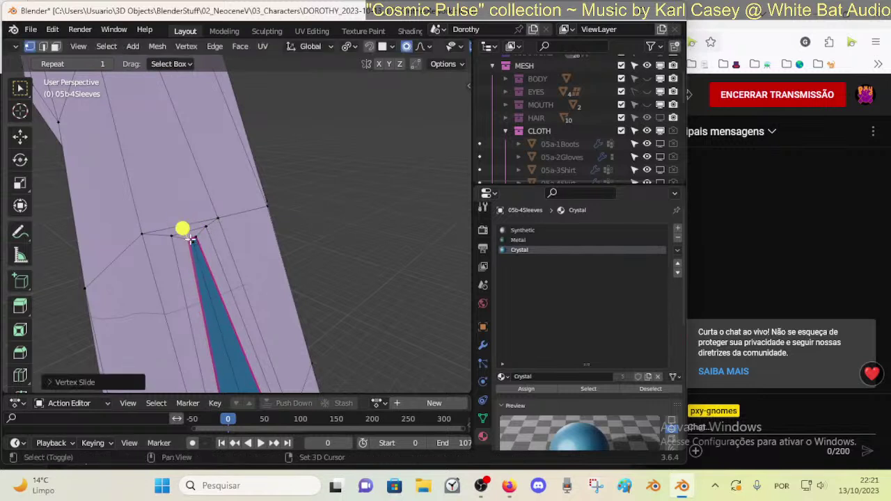
- Slide the outer border loop's two upper corner vertices inward so they sit close around the crystal's narrowed tip
{"action": "left_click", "coordinate": [163, 225]}
{"action": "key", "text": "shift+v"}
{"action": "left_click", "coordinate": [173, 222]}
{"action": "key", "text": "shift+v"}
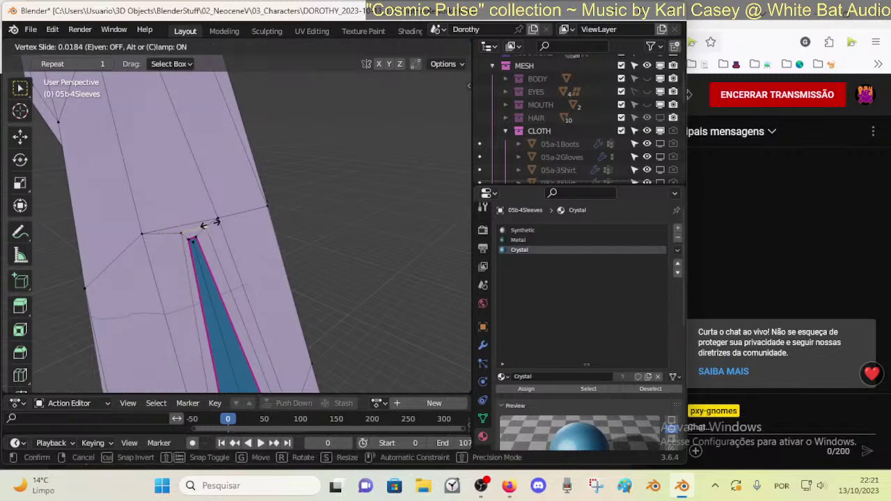
{"action": "left_click", "coordinate": [202, 225]}
{"action": "left_click", "coordinate": [185, 228]}
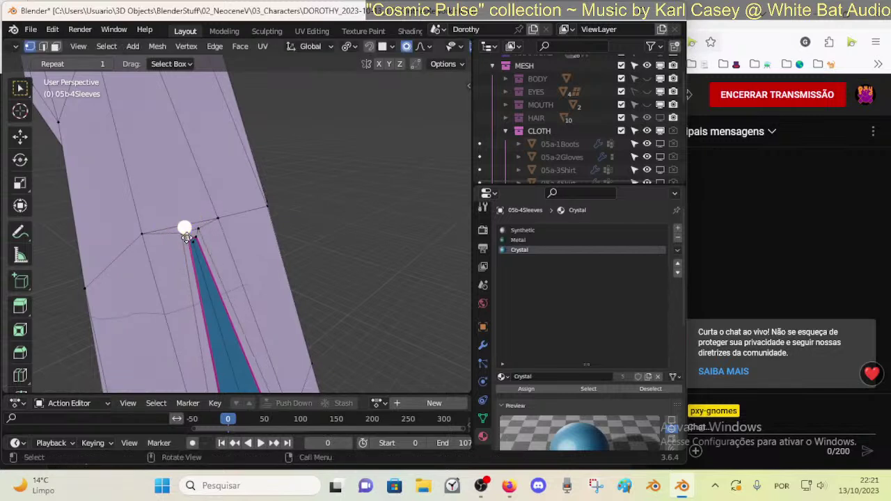
{"action": "key", "text": "shift+v"}
{"action": "left_click", "coordinate": [181, 227]}
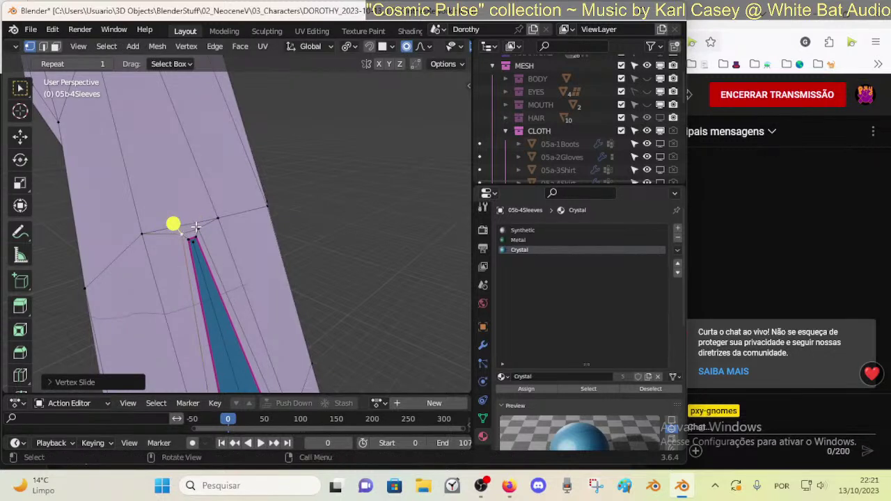
{"action": "key", "text": "shift+v"}
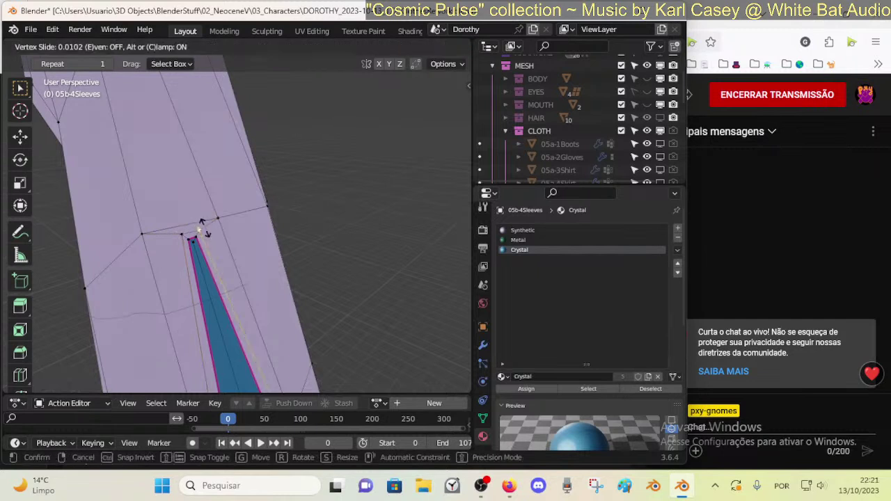
{"action": "left_click", "coordinate": [198, 224]}
- Select the ring of faces surrounding the crystal insert and assign it the Metal material
{"action": "left_click", "coordinate": [193, 235]}
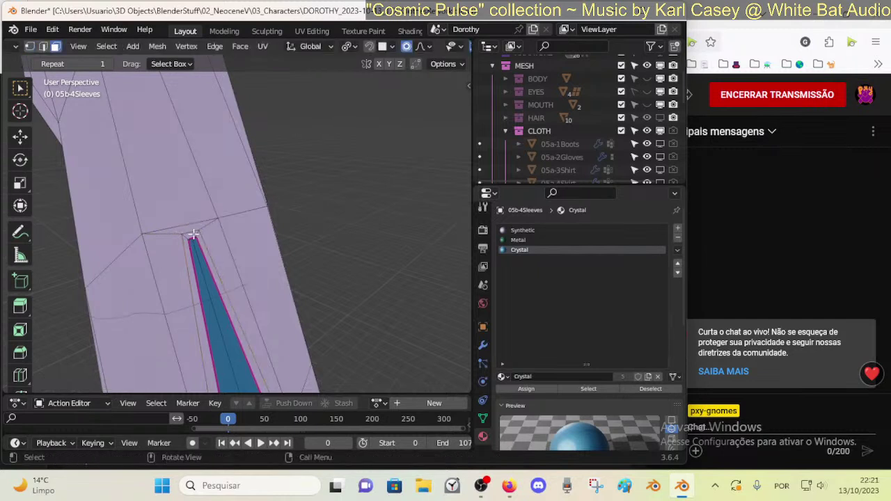
{"action": "left_click", "coordinate": [185, 237], "text": "alt"}
{"action": "mouse_move", "coordinate": [225, 340]}
{"action": "middle_mouse_down", "text": "shift"}
{"action": "mouse_move", "coordinate": [207, 267]}
{"action": "mouse_move", "coordinate": [219, 330]}
{"action": "middle_mouse_up", "text": "shift"}
{"action": "middle_click_drag", "start_coordinate": [182, 268], "coordinate": [202, 298]}
{"action": "middle_click_drag", "start_coordinate": [232, 338], "coordinate": [274, 289], "text": "shift"}
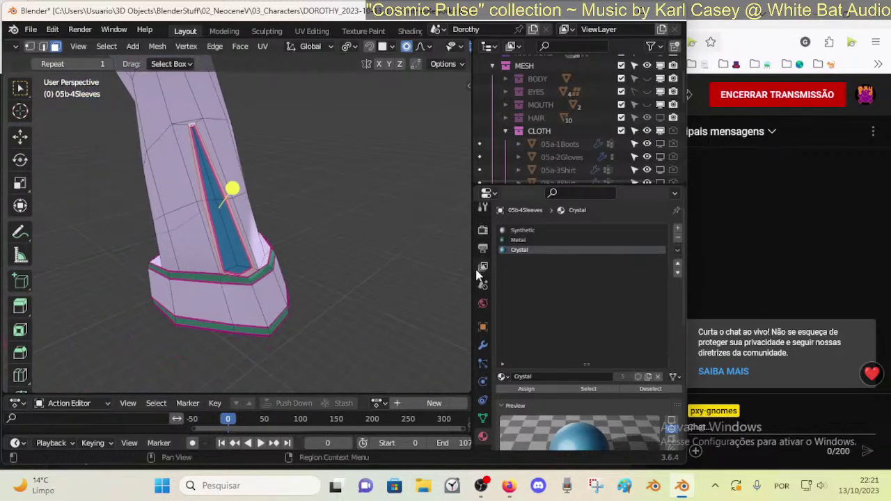
{"action": "left_click", "coordinate": [529, 239]}
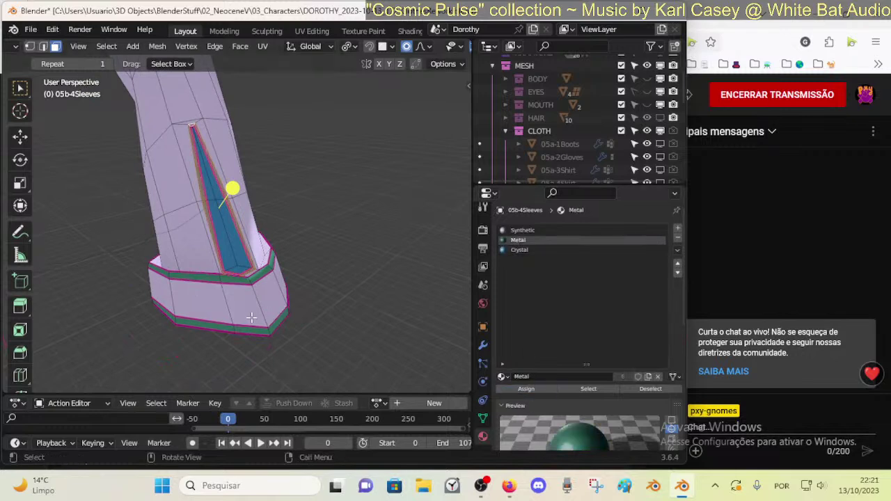
{"action": "scroll", "coordinate": [251, 318], "scroll_direction": "up", "scroll_amount": 5}
- Slide the Metal border's outer vertices outward at the wide lower end to even out its width
{"action": "key", "text": "1"}
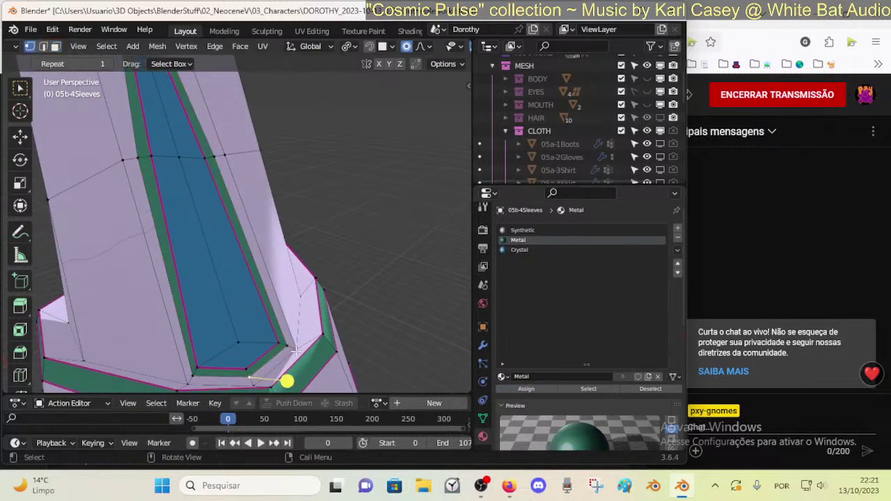
{"action": "key", "text": "shift+v"}
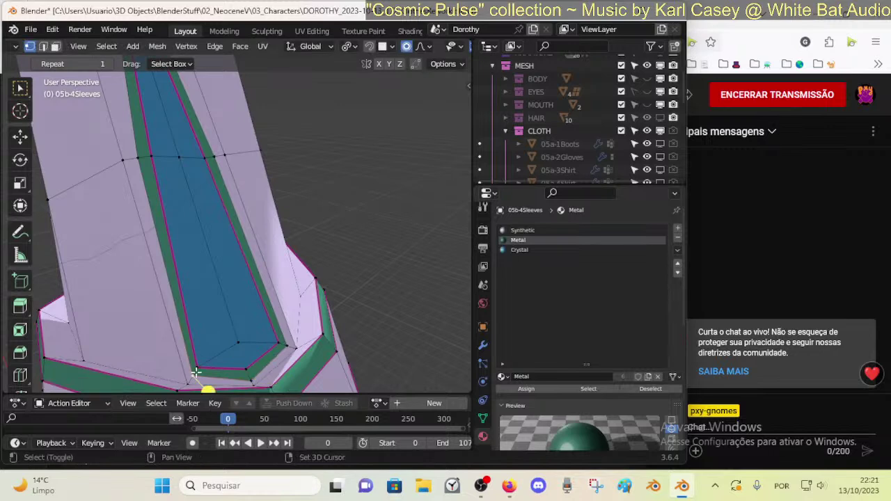
{"action": "left_click", "coordinate": [189, 379]}
{"action": "left_click", "coordinate": [282, 345]}
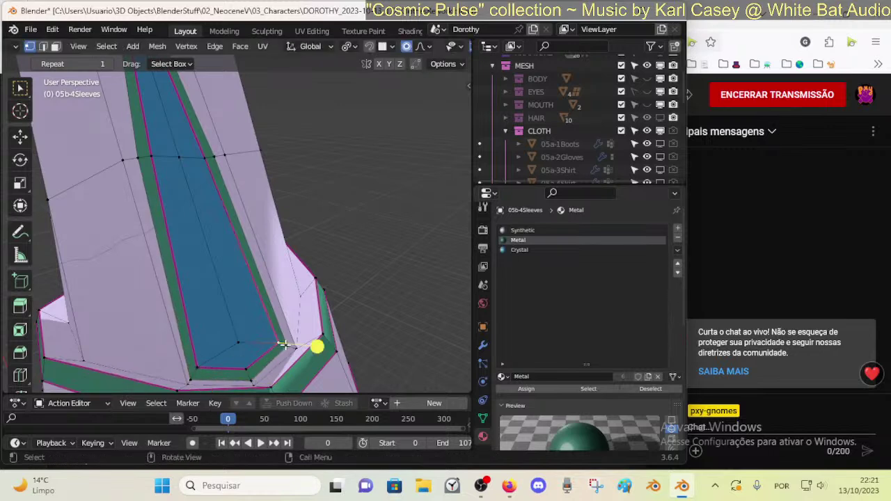
{"action": "key", "text": "shift+v"}
{"action": "left_click", "coordinate": [296, 349]}
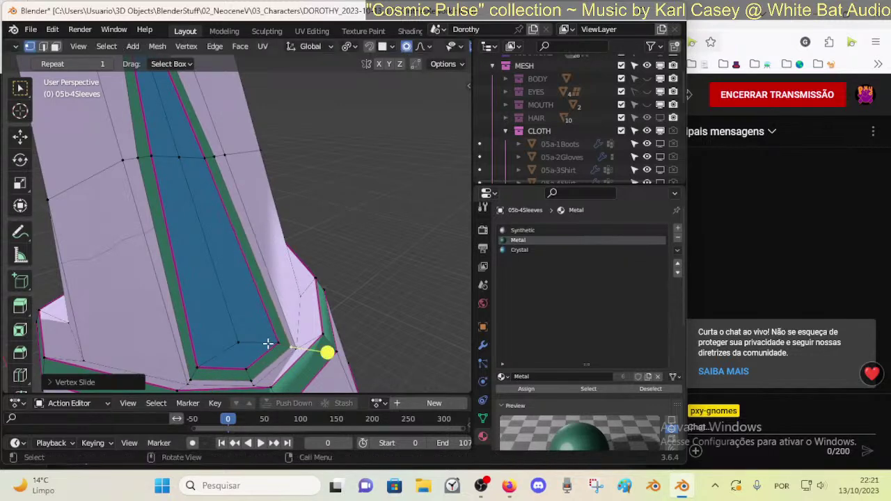
- Slide the crystal's lower corner vertices inward and adjust the inner vertex near its wide end
{"action": "key", "text": "shift+v"}
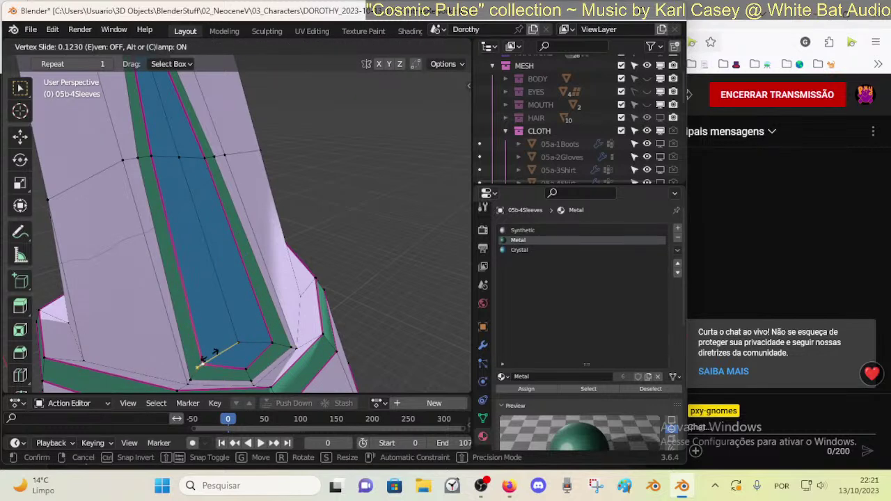
{"action": "left_click", "coordinate": [237, 338]}
{"action": "key", "text": "g"}
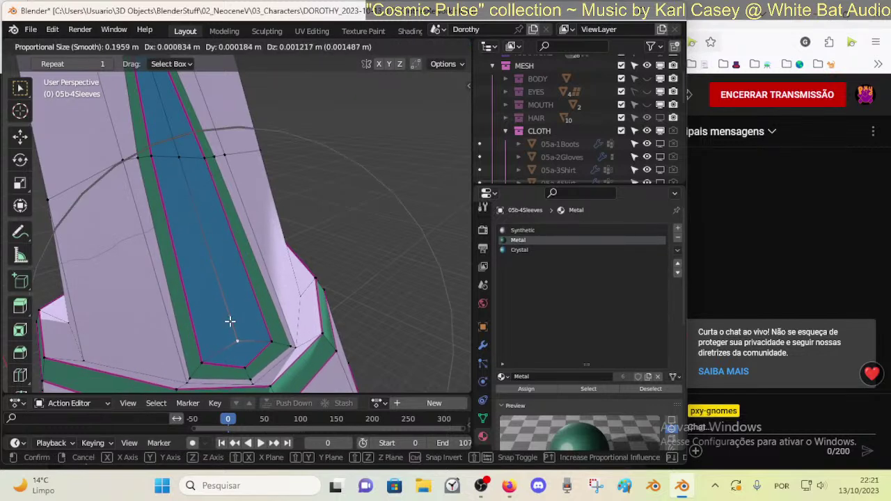
{"action": "left_click", "coordinate": [248, 328]}
{"action": "key", "text": "shift+v"}
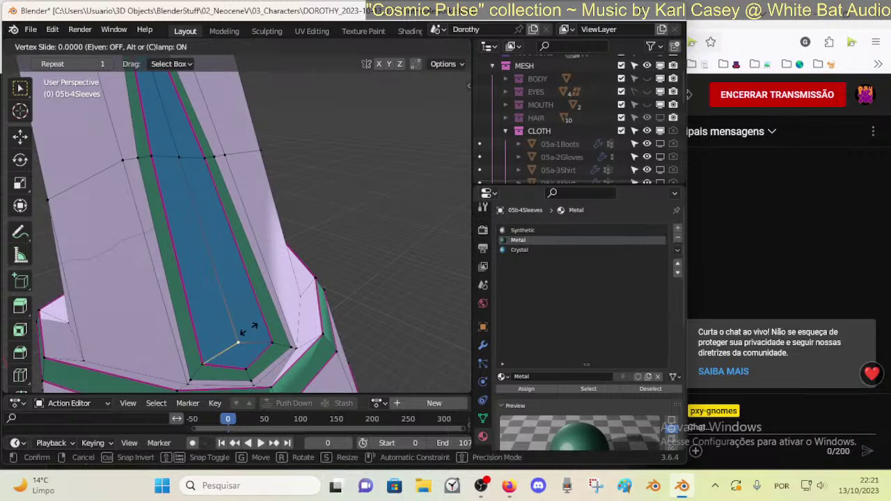
{"action": "left_click", "coordinate": [248, 328]}
- Slide the crystal's and Metal border's vertices along the mid-height edge row to balance the border width on both sides
{"action": "middle_click_drag", "start_coordinate": [200, 204], "coordinate": [201, 251]}
{"action": "scroll", "coordinate": [209, 278], "scroll_direction": "down", "scroll_amount": 4}
{"action": "key", "text": "shift+v"}
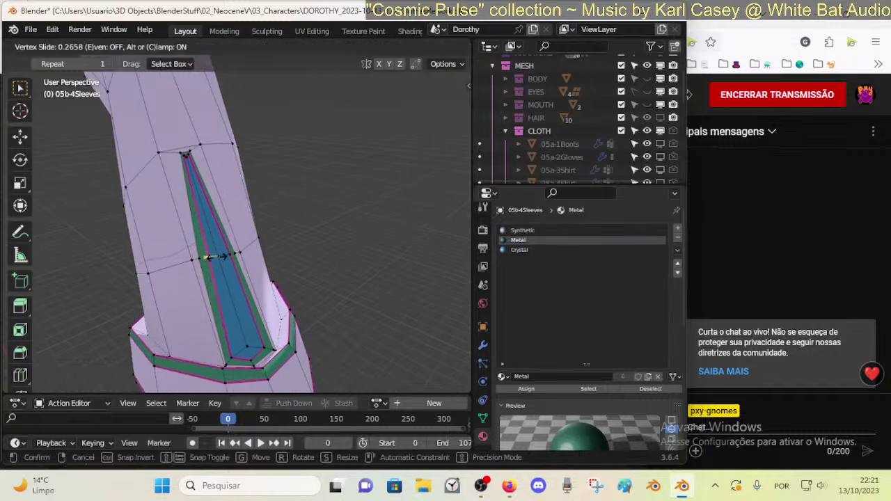
{"action": "left_click", "coordinate": [216, 254]}
{"action": "key", "text": "shift+v"}
{"action": "left_click", "coordinate": [207, 254]}
{"action": "key", "text": "shift+v"}
{"action": "left_click", "coordinate": [205, 255]}
{"action": "key", "text": "shift+v"}
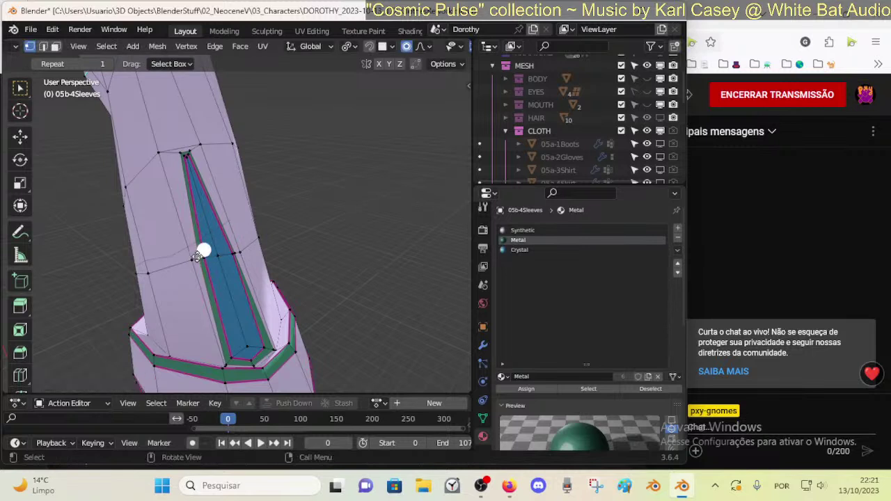
{"action": "left_click", "coordinate": [200, 251]}
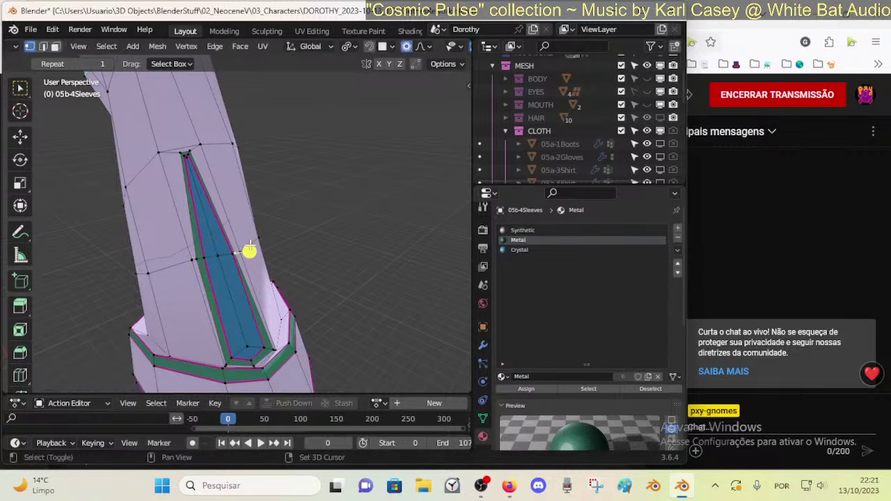
{"action": "key", "text": "shift+v"}
{"action": "left_click", "coordinate": [251, 251]}
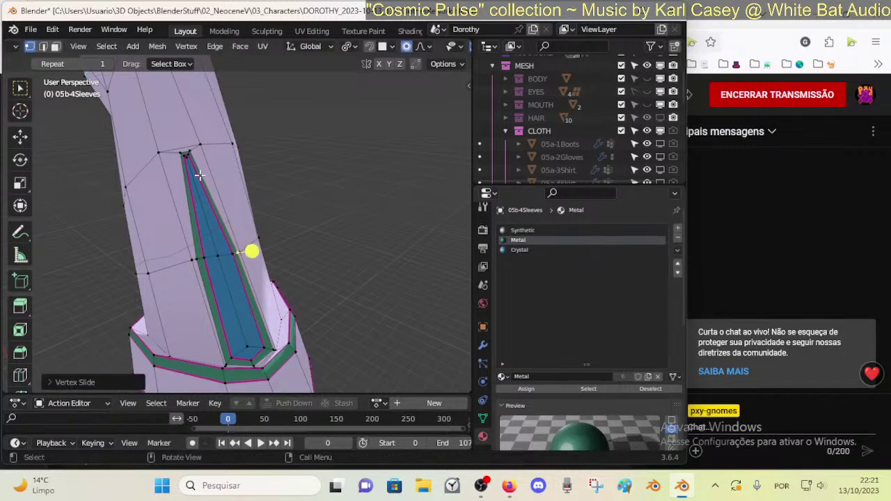
- Raise the vertex at the bottom point of the crystal with proportional editing and check the smoothed sleeve in Object Mode
{"action": "left_click", "coordinate": [183, 127]}
{"action": "key", "text": "Tab"}
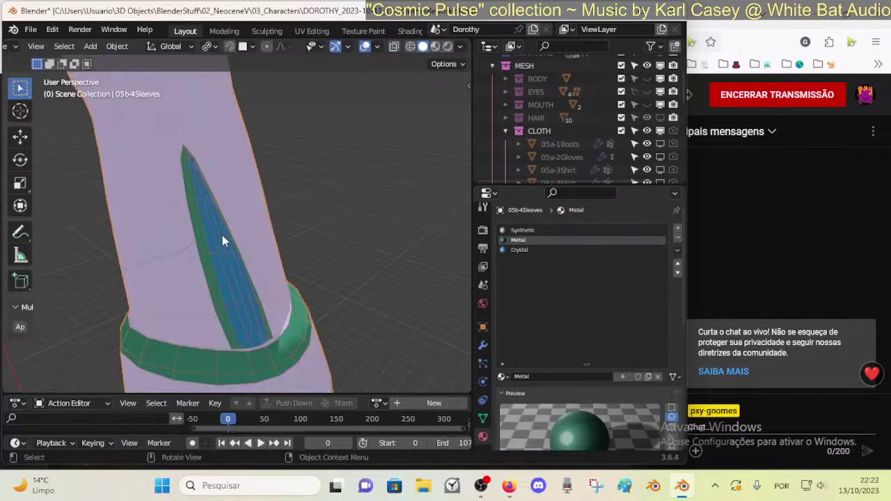
{"action": "key", "text": "Tab"}
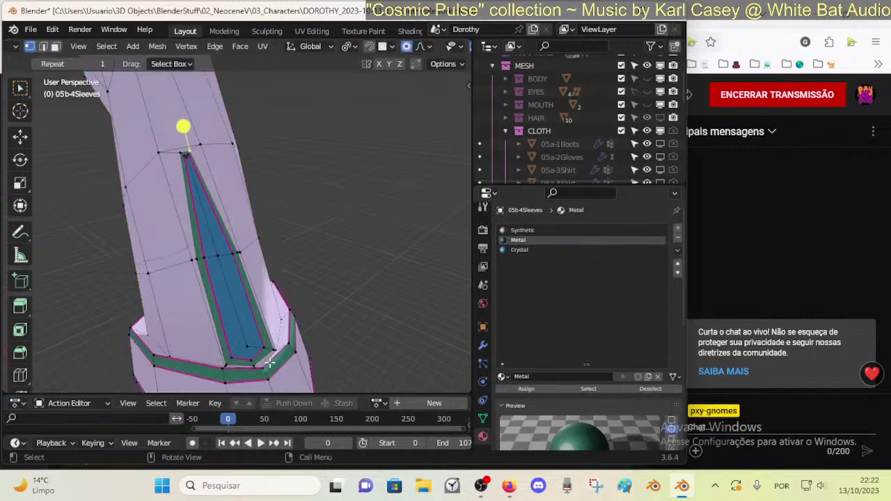
{"action": "key", "text": "g"}
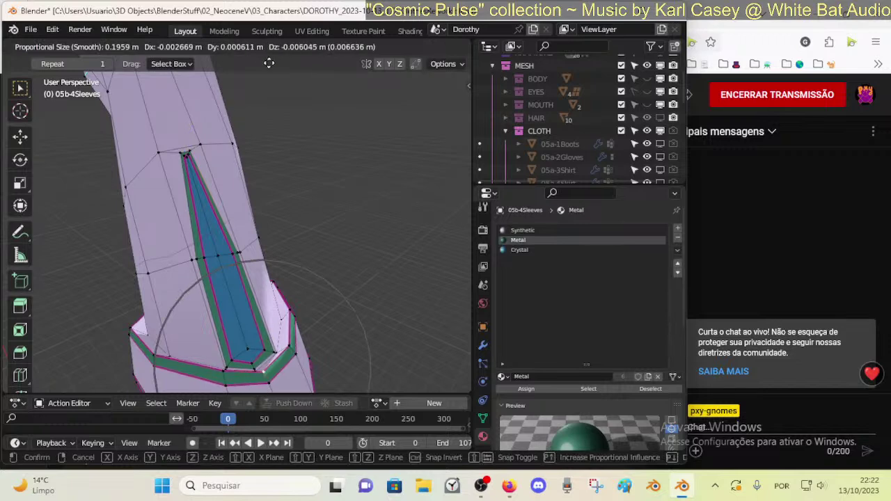
{"action": "left_click", "coordinate": [261, 359]}
{"action": "key", "text": "g"}
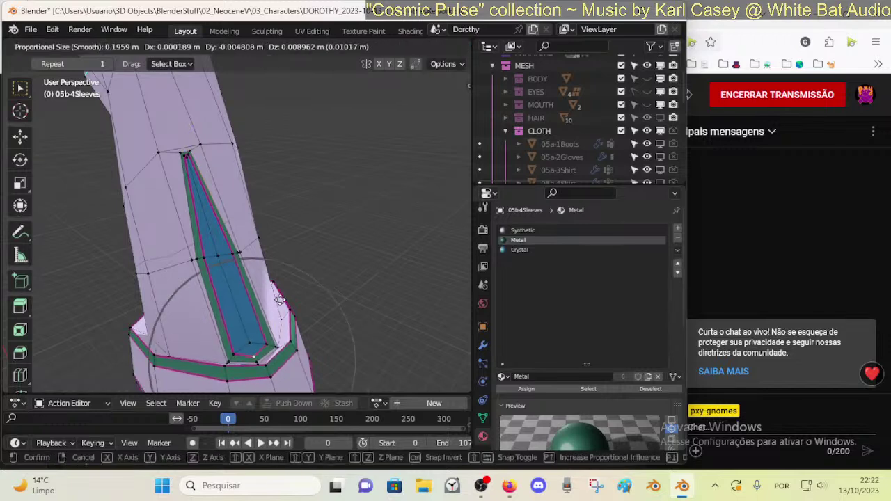
{"action": "left_click", "coordinate": [300, 313]}
{"action": "key", "text": "Tab"}
{"action": "key", "text": "Tab"}
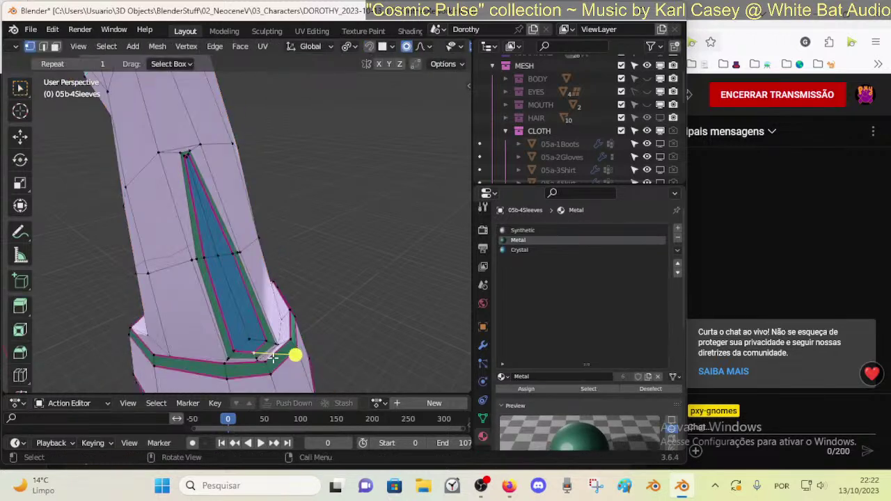
- Circle-select the vertices at the insert's lower end, move them without proportional editing, and check the smoothed result
{"action": "key", "text": "c"}
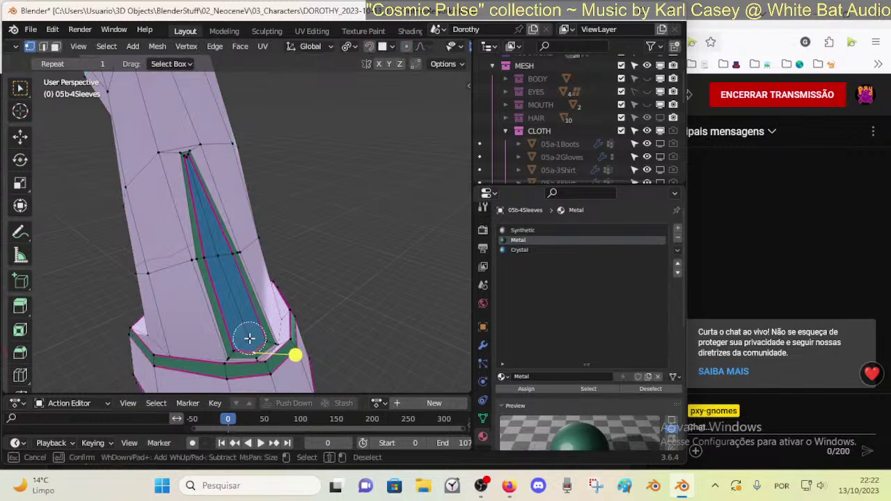
{"action": "left_click_drag", "start_coordinate": [234, 341], "coordinate": [263, 338]}
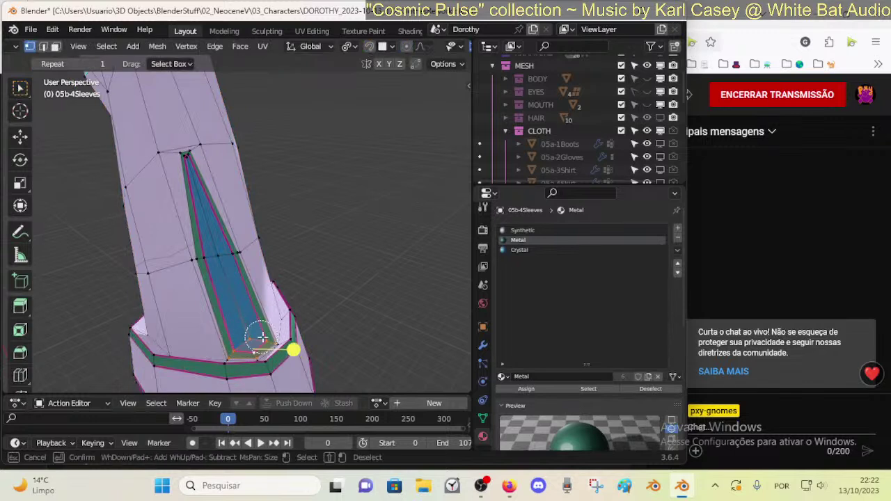
{"action": "key", "text": "Escape"}
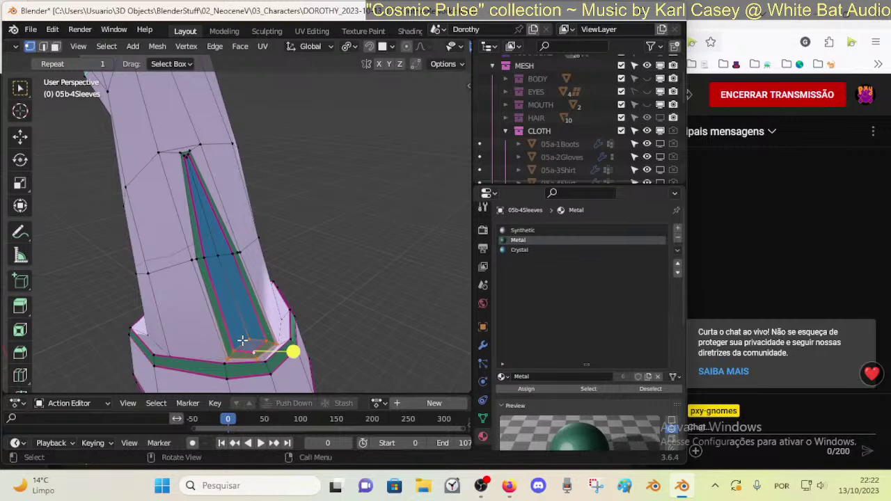
{"action": "key", "text": "g"}
{"action": "left_click", "coordinate": [290, 346]}
{"action": "key", "text": "Tab"}
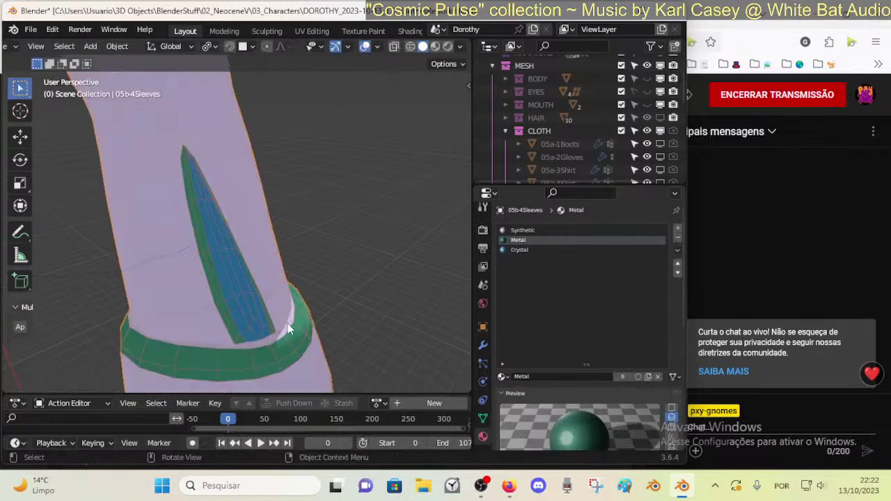
{"action": "key", "text": "Tab"}
- Move the two Metal faces of the cuff's upper band beneath the insert slightly down, away from the insert's lower end
{"action": "left_click", "coordinate": [291, 346]}
{"action": "middle_click_drag", "start_coordinate": [285, 353], "coordinate": [360, 301]}
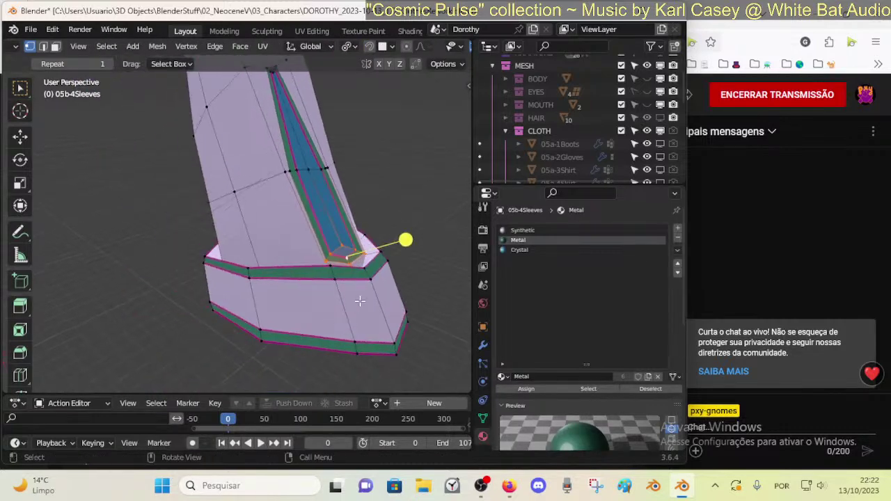
{"action": "key", "text": "3"}
{"action": "left_click", "coordinate": [357, 275]}
{"action": "left_click", "coordinate": [388, 278], "text": "shift"}
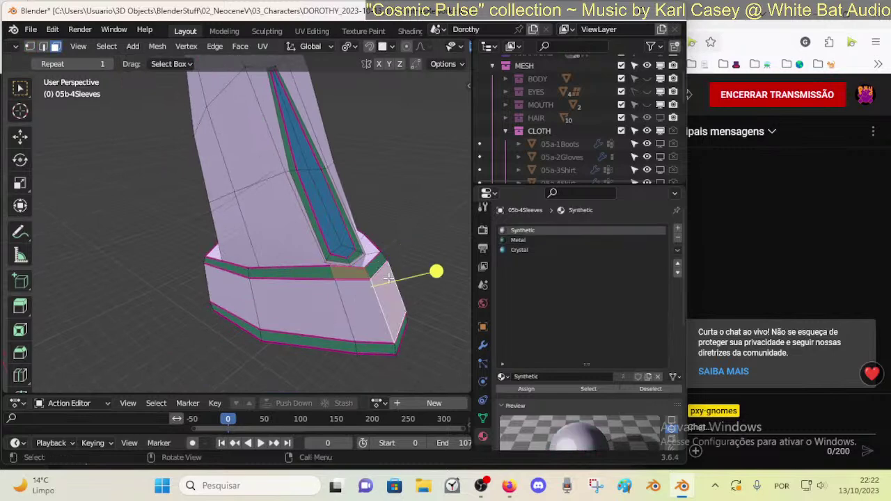
{"action": "left_click", "coordinate": [362, 271]}
{"action": "key", "text": "g"}
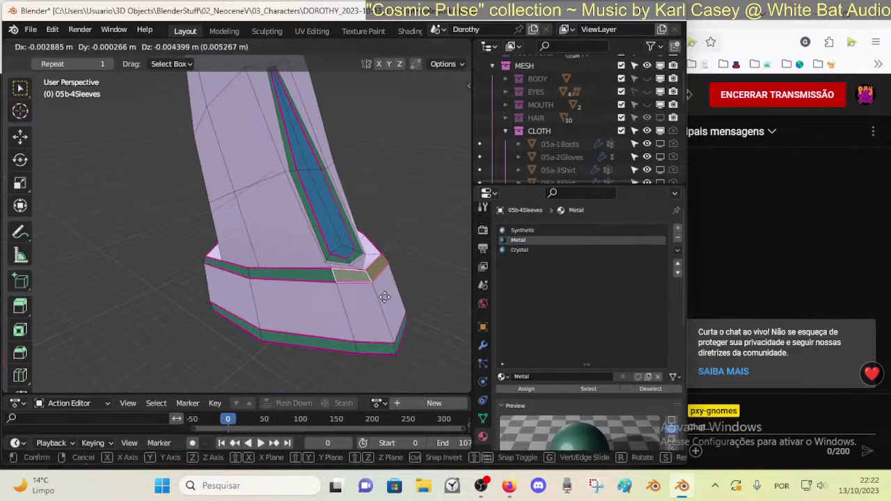
{"action": "left_click", "coordinate": [404, 324]}
{"action": "key", "text": "Tab"}
{"action": "key", "text": "Tab"}
{"action": "key", "text": "1"}
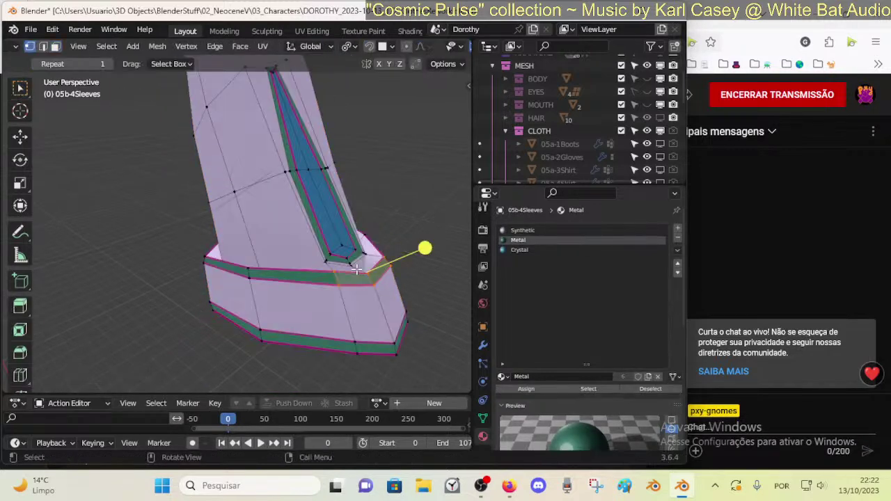
- Set a crease of 1 on the edge loop around the outside of the insert's Metal border and return to Object Mode
{"action": "left_click", "coordinate": [357, 262]}
{"action": "key", "text": "2"}
{"action": "left_click", "coordinate": [325, 250], "text": "alt"}
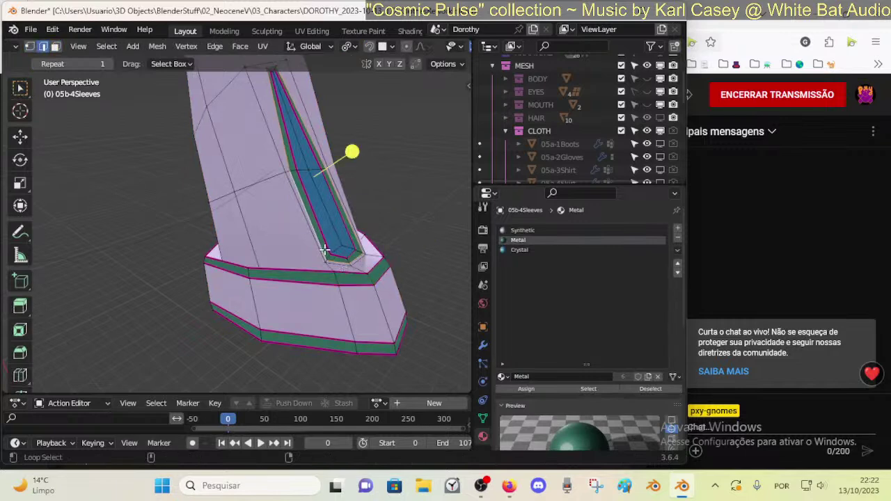
{"action": "key", "text": "KP_Decimal"}
{"action": "key", "text": "shift+e"}
{"action": "right_click", "coordinate": [330, 234]}
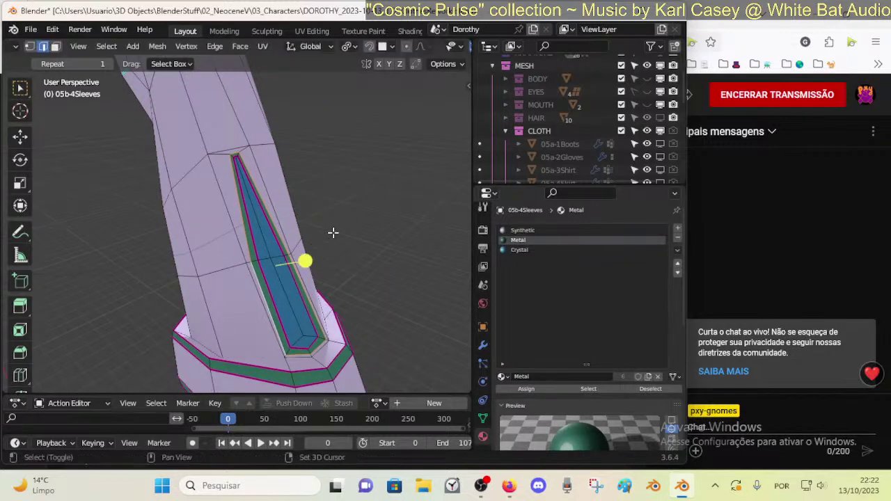
{"action": "key", "text": "shift+e"}
{"action": "type", "text": "1"}
{"action": "key", "text": "Return"}
{"action": "key", "text": "alt+a"}
{"action": "key", "text": "Tab"}
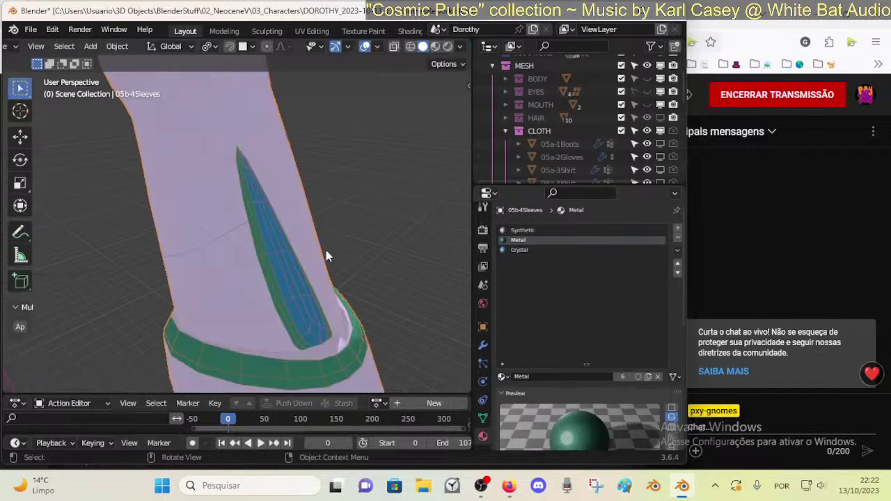
- Move the part of the surrounding edge loop beneath the insert's lower end downward and check the smoothed sleeve
{"action": "middle_click_drag", "start_coordinate": [328, 296], "coordinate": [237, 292]}
{"action": "key", "text": "alt+z"}
{"action": "key", "text": "alt+z"}
{"action": "key", "text": "Tab"}
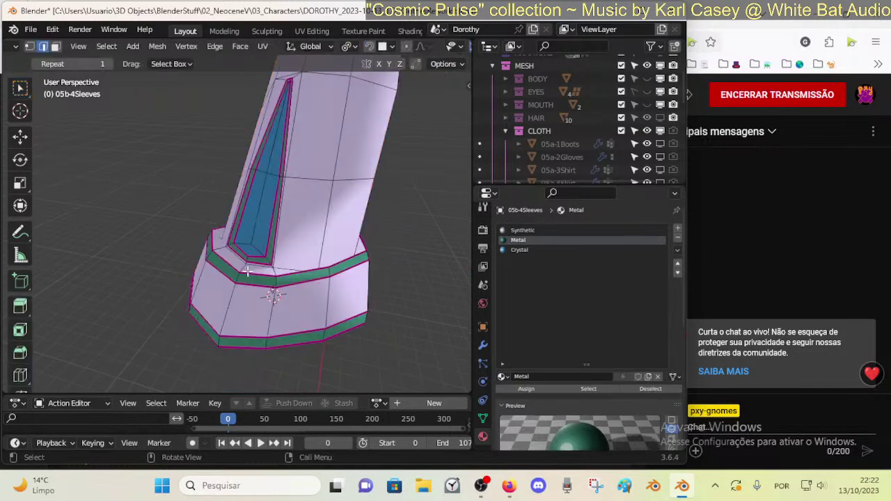
{"action": "key", "text": "1"}
{"action": "left_click", "coordinate": [249, 278]}
{"action": "key", "text": "2"}
{"action": "key", "text": "g"}
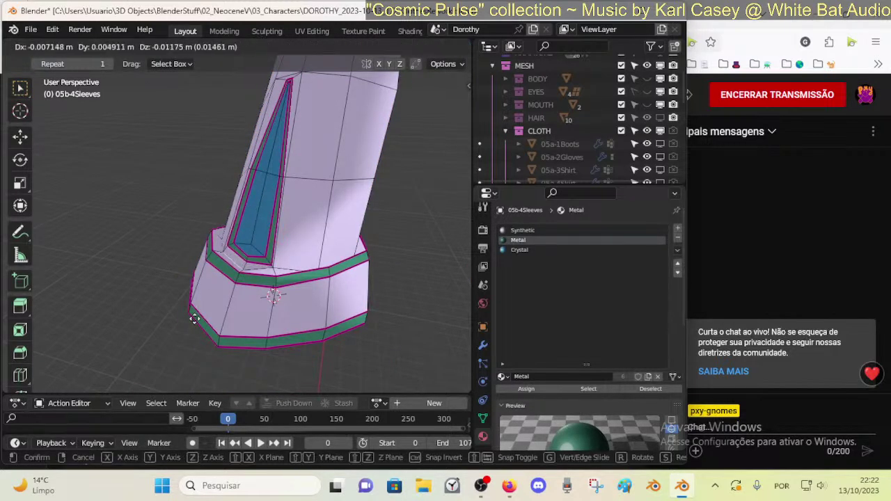
{"action": "left_click", "coordinate": [193, 324], "text": "shift"}
{"action": "key", "text": "Tab"}
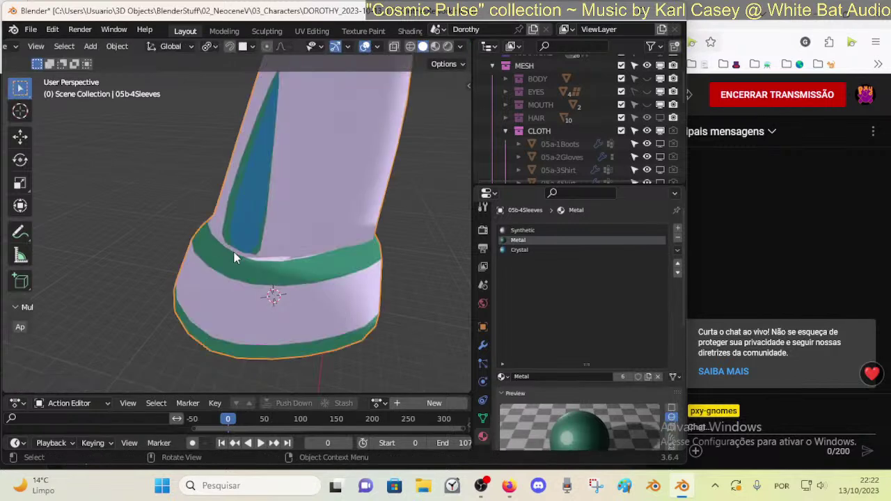
- Shift the surrounding loop's vertex at the insert's lower corner slightly downward
{"action": "key", "text": "Tab"}
{"action": "key", "text": "1"}
{"action": "key", "text": "g"}
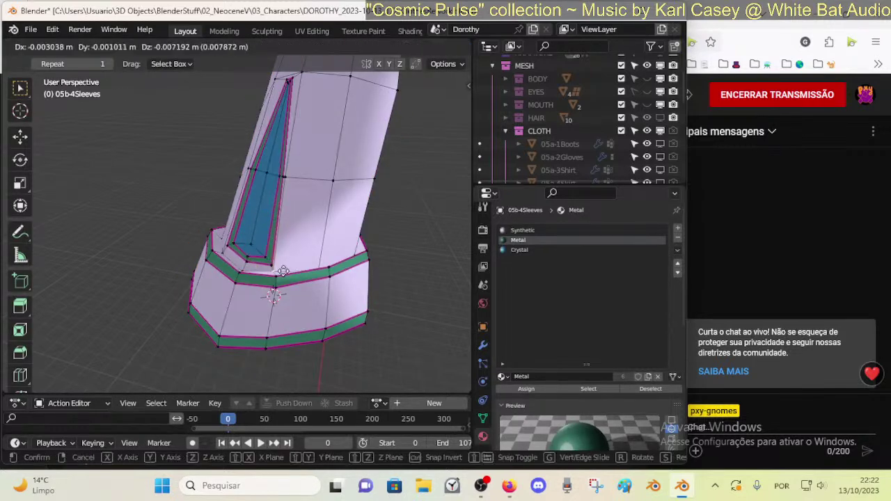
{"action": "left_click", "coordinate": [294, 218]}
{"action": "middle_click_drag", "start_coordinate": [293, 219], "coordinate": [283, 243], "text": "shift"}
- Move the sleeve vertices beside the insert's upper tip and at mid-height slightly away from the Metal border
{"action": "key", "text": "3"}
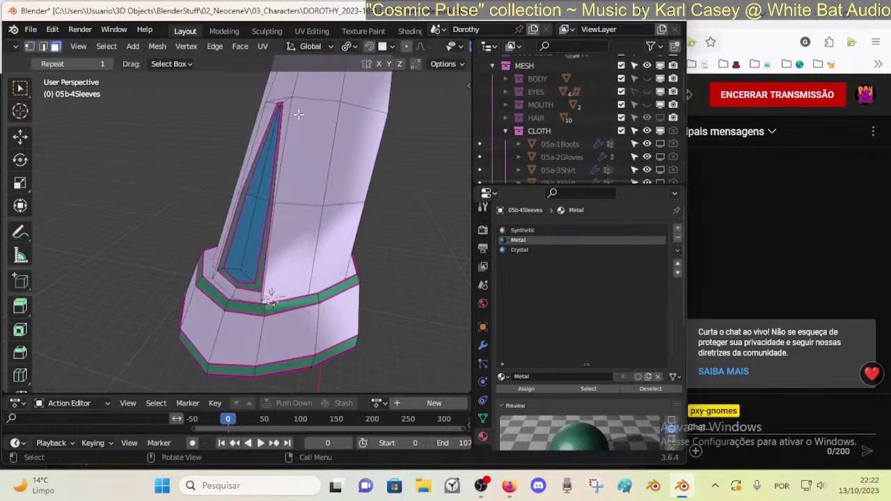
{"action": "left_click", "coordinate": [297, 102]}
{"action": "key", "text": "1"}
{"action": "key", "text": "g"}
{"action": "left_click", "coordinate": [318, 96]}
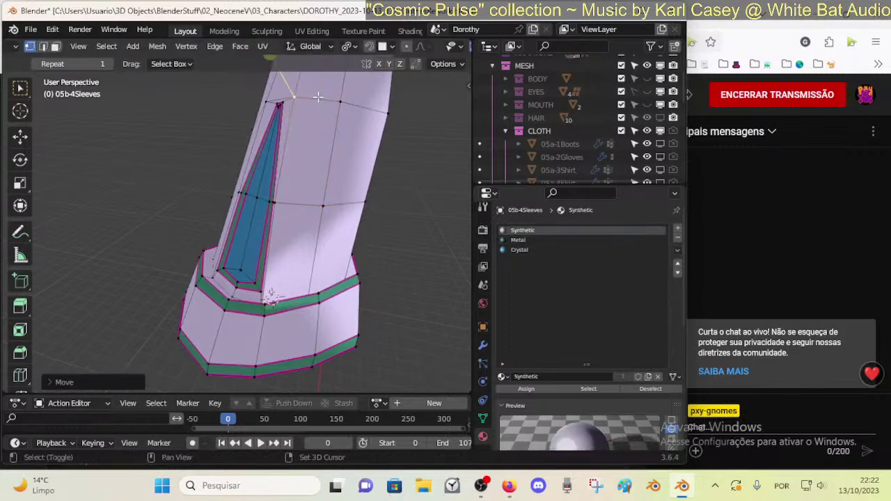
{"action": "key", "text": "g"}
{"action": "left_click", "coordinate": [280, 191]}
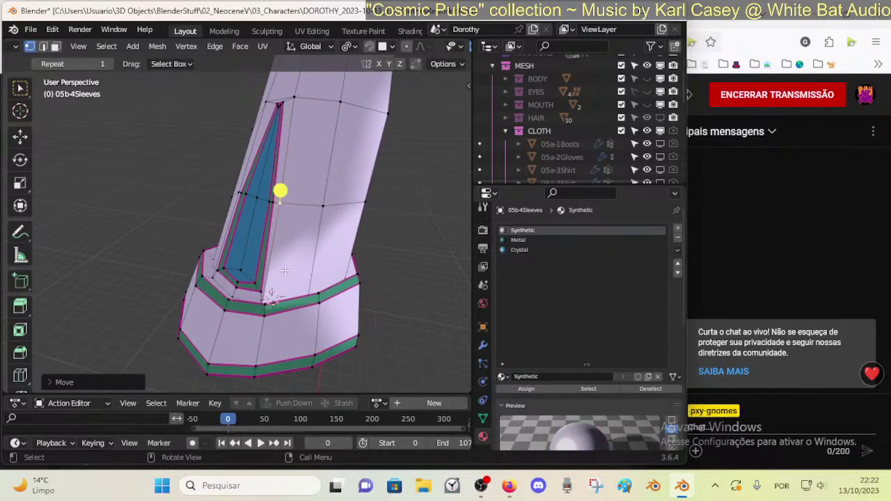
- Using X-ray selection, move the sleeve vertex beside the insert's lower corner outward and check the smoothed shape
{"action": "key", "text": "alt+z"}
{"action": "left_click", "coordinate": [261, 308]}
{"action": "key", "text": "g"}
{"action": "left_click", "coordinate": [271, 303]}
{"action": "key", "text": "alt+z"}
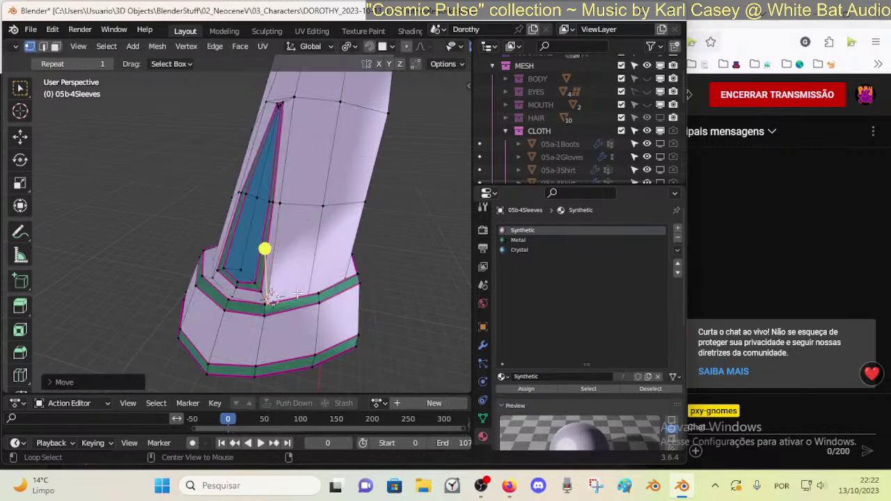
{"action": "key", "text": "Tab"}
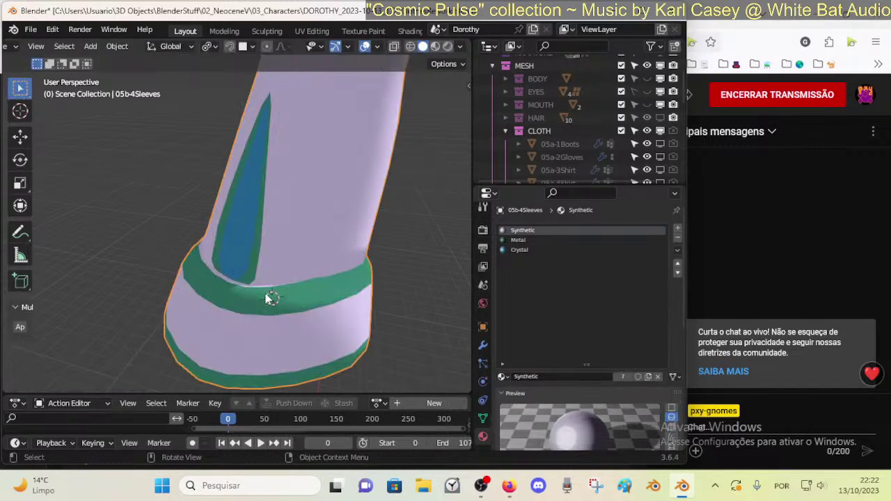
- Move the selected group of vertices at the insert's lower end and return to Object Mode
{"action": "key", "text": "Tab"}
{"action": "left_click", "coordinate": [207, 274]}
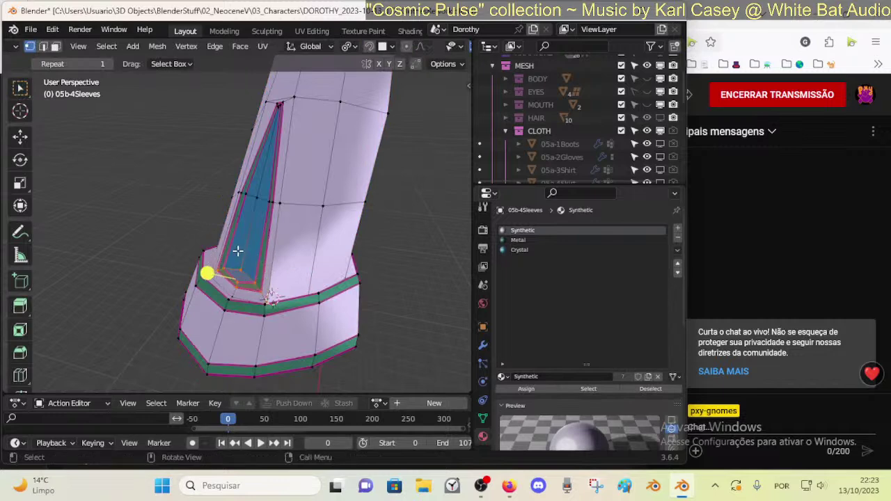
{"action": "middle_click_drag", "start_coordinate": [238, 251], "coordinate": [258, 308]}
{"action": "middle_click_drag", "start_coordinate": [252, 305], "coordinate": [225, 276]}
{"action": "key", "text": "g"}
{"action": "left_click", "coordinate": [235, 181]}
{"action": "key", "text": "Tab"}
- Inspect the smoothed insert and cuff up close, with and without X-ray
{"action": "scroll", "coordinate": [231, 300], "scroll_direction": "down", "scroll_amount": 1}
{"action": "middle_click_drag", "start_coordinate": [237, 309], "coordinate": [301, 272], "text": "shift"}
{"action": "scroll", "coordinate": [301, 271], "scroll_direction": "up", "scroll_amount": 4}
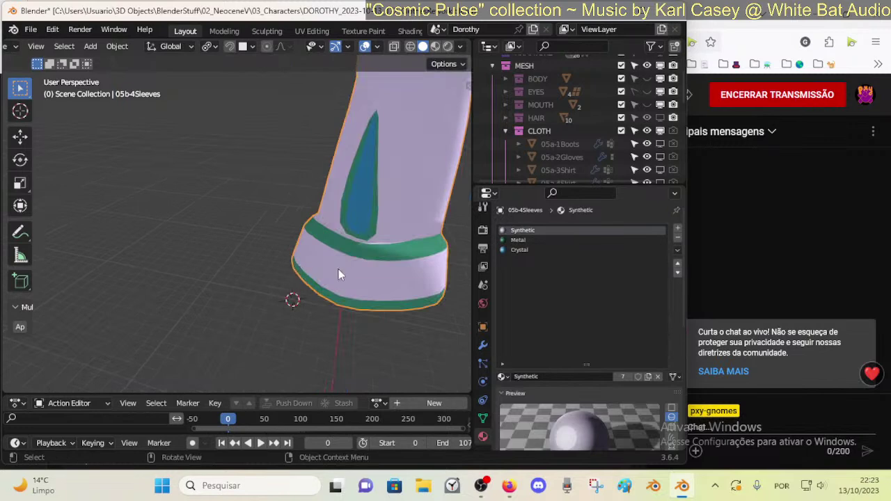
{"action": "scroll", "coordinate": [306, 296], "scroll_direction": "up", "scroll_amount": 2}
{"action": "key", "text": "alt+z"}
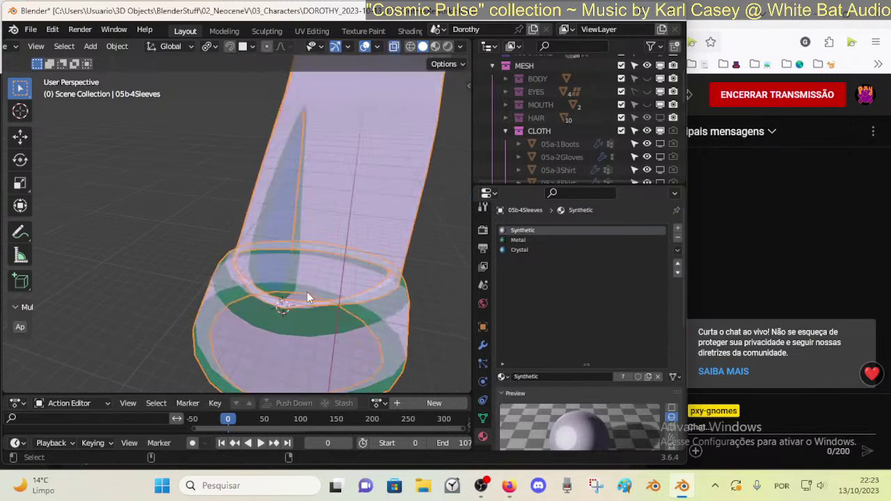
{"action": "key", "text": "alt+z"}
{"action": "key", "text": "shift+alt+z"}
{"action": "key", "text": "Tab"}
{"action": "key", "text": "Tab"}
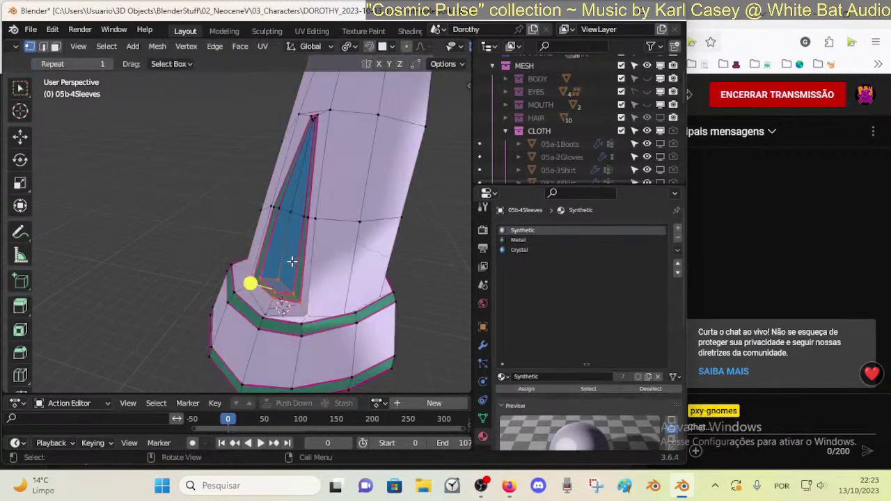
- Raise the two vertices at the crystal's lower edge to widen the Metal border beneath it
{"action": "left_click", "coordinate": [276, 286]}
{"action": "key", "text": "g"}
{"action": "left_click", "coordinate": [285, 252], "text": "shift"}
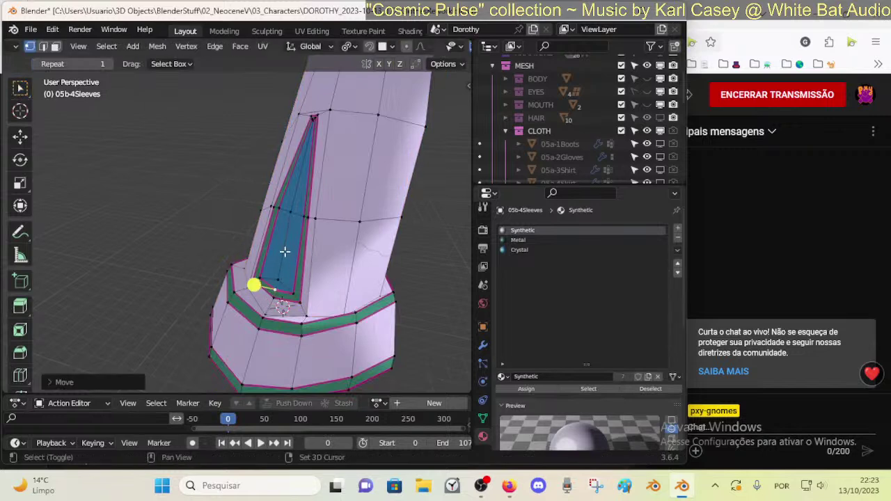
{"action": "left_click", "coordinate": [292, 289]}
{"action": "key", "text": "g"}
{"action": "left_click", "coordinate": [287, 254], "text": "shift"}
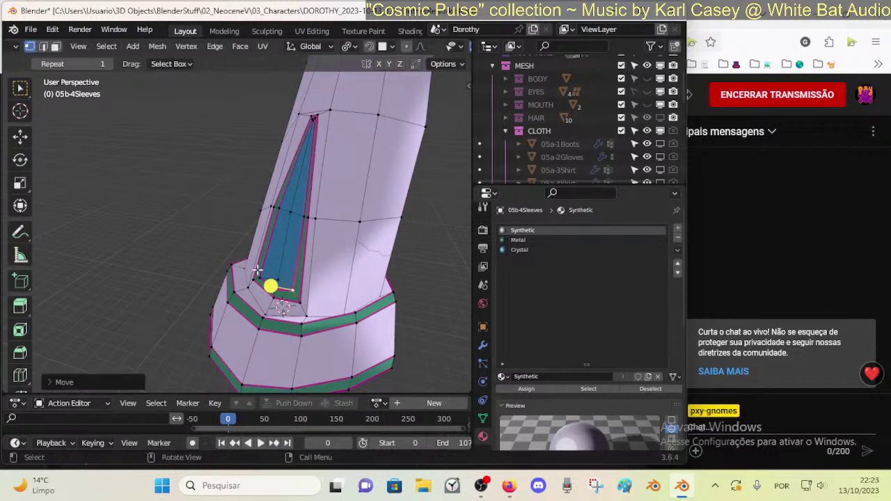
- Move the Metal border's outer vertices at both lower corners slightly outward to even its width
{"action": "key", "text": "g"}
{"action": "left_click", "coordinate": [227, 264]}
{"action": "key", "text": "g"}
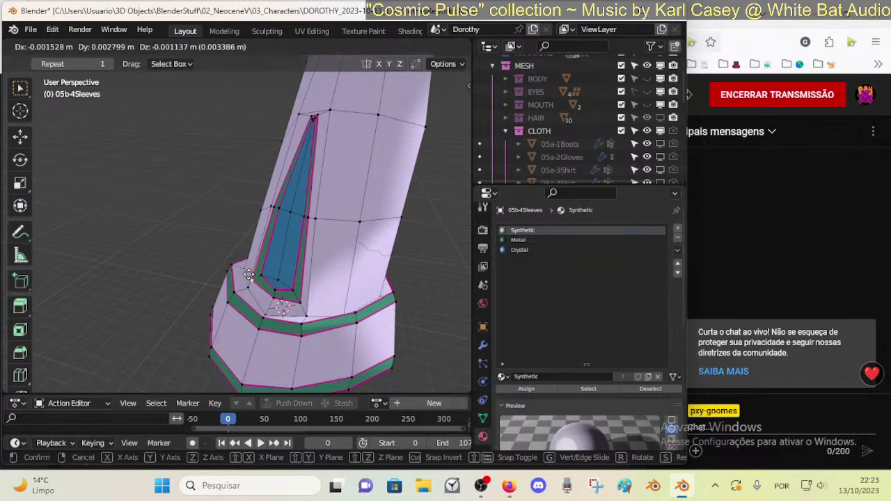
{"action": "left_click", "coordinate": [209, 267]}
{"action": "key", "text": "g"}
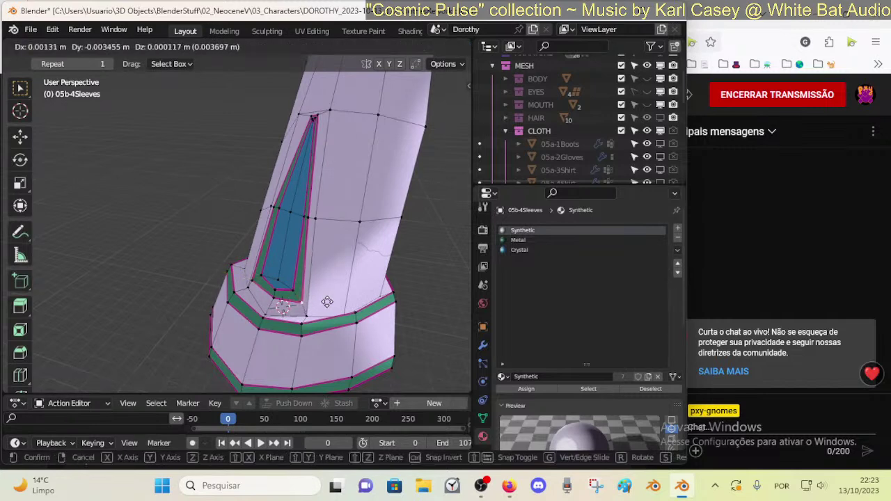
{"action": "left_click", "coordinate": [295, 306]}
- Adjust the lower corner vertices of the edge loop surrounding the Metal border
{"action": "mouse_move", "coordinate": [268, 271]}
{"action": "left_mouse_down"}
{"action": "mouse_move", "coordinate": [261, 317]}
{"action": "mouse_move", "coordinate": [243, 296]}
{"action": "left_mouse_up"}
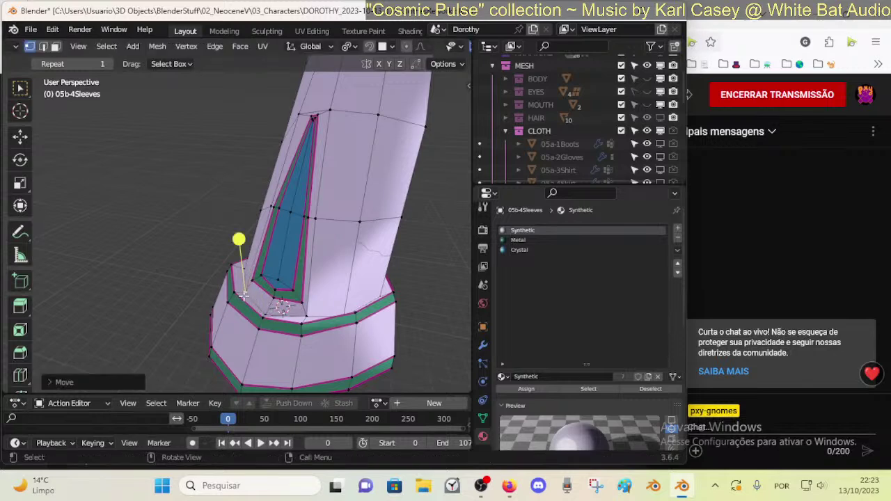
{"action": "left_click", "coordinate": [307, 312]}
{"action": "key", "text": "g"}
{"action": "left_click", "coordinate": [305, 318]}
- Raise the top edge loop of the cuff's upper Metal band toward the insert, check the smoothed sleeve and clear the selection
{"action": "key", "text": "2"}
{"action": "left_click", "coordinate": [282, 319]}
{"action": "left_click", "coordinate": [258, 313], "text": "shift"}
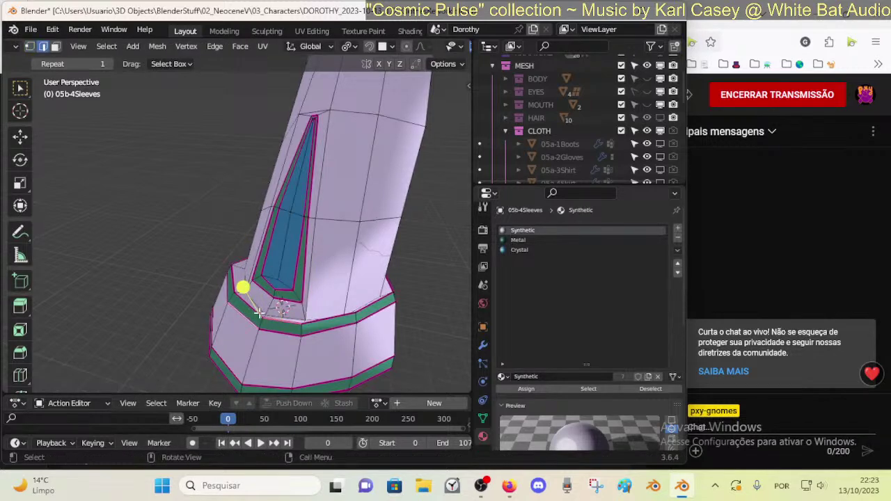
{"action": "mouse_move", "coordinate": [257, 312]}
{"action": "left_mouse_down"}
{"action": "mouse_move", "coordinate": [253, 298]}
{"action": "mouse_move", "coordinate": [246, 314]}
{"action": "left_mouse_up"}
{"action": "key", "text": "Tab"}
{"action": "key", "text": "Tab"}
{"action": "key", "text": "Tab"}
{"action": "key", "text": "Tab"}
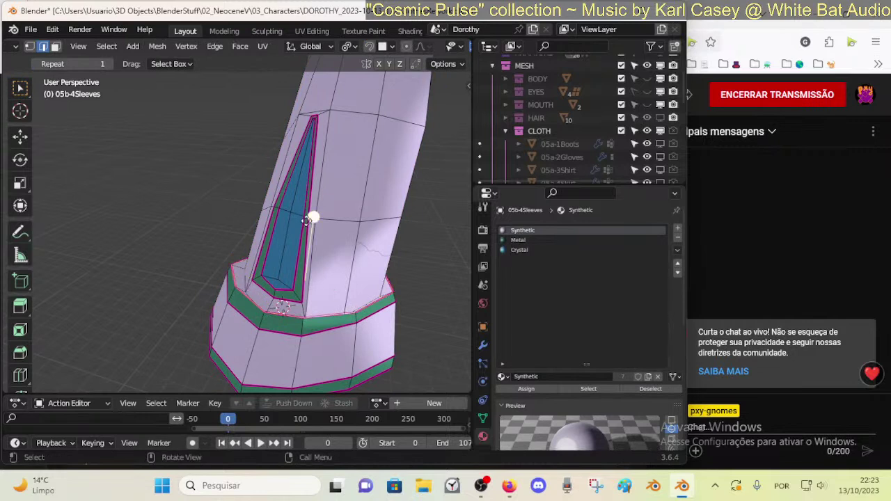
{"action": "left_click_drag", "start_coordinate": [309, 220], "coordinate": [329, 245]}
{"action": "key", "text": "alt+a"}
{"action": "key", "text": "alt+a"}
- Select the face loop of the cuff's bottom Metal band and review the whole smoothed sleeve
{"action": "key", "text": "3"}
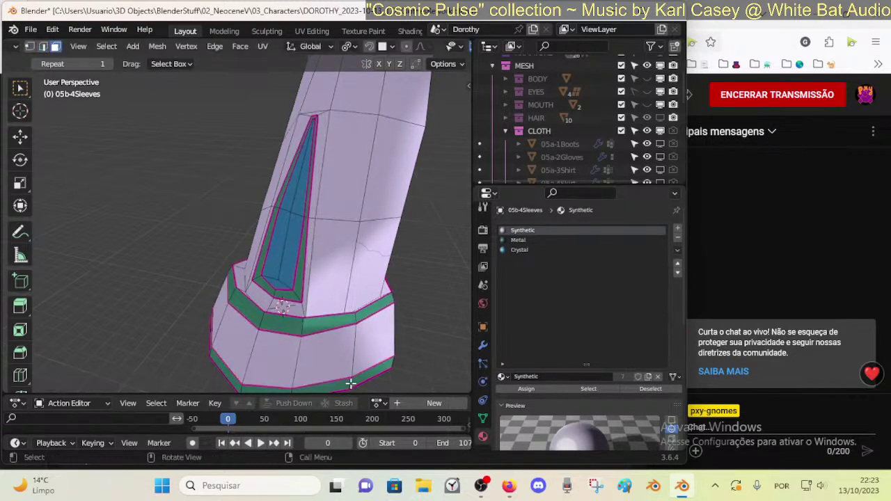
{"action": "left_click", "coordinate": [351, 383], "text": "alt"}
{"action": "key", "text": "Tab"}
{"action": "scroll", "coordinate": [318, 335], "scroll_direction": "up", "scroll_amount": 2}
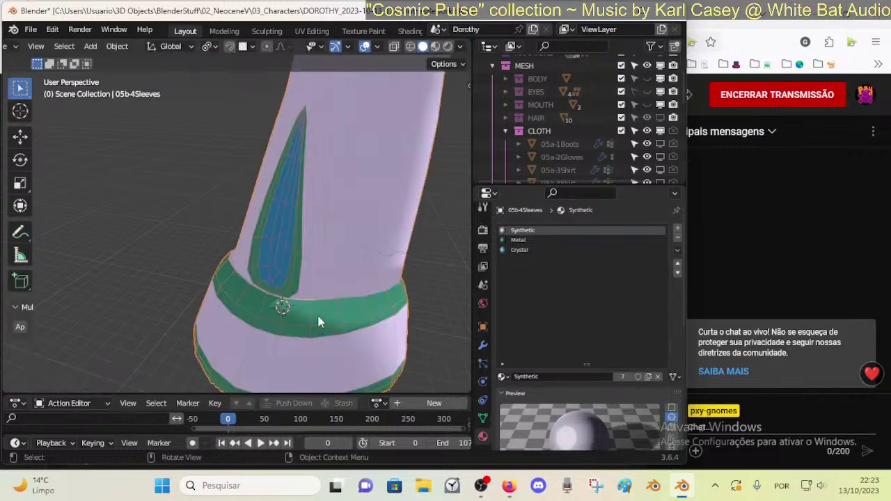
{"action": "scroll", "coordinate": [318, 316], "scroll_direction": "down", "scroll_amount": 5}
{"action": "middle_click_drag", "start_coordinate": [302, 305], "coordinate": [243, 298]}
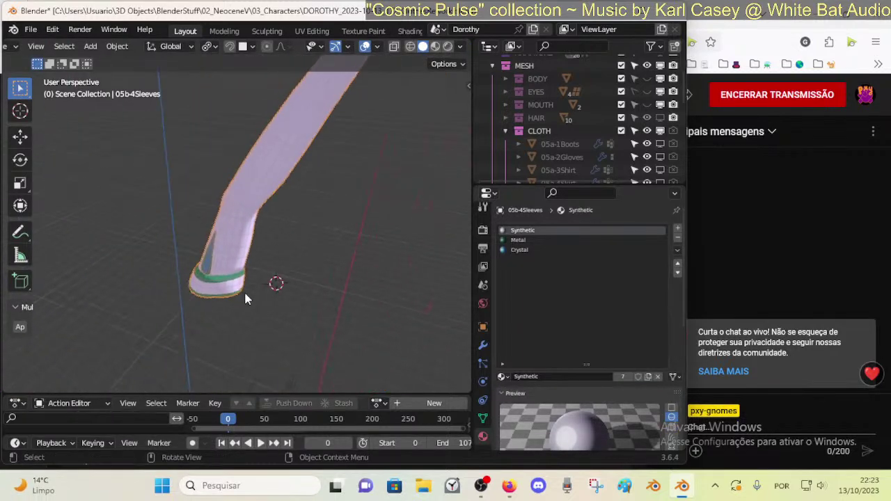
{"action": "scroll", "coordinate": [243, 298], "scroll_direction": "up", "scroll_amount": 2}
{"action": "key", "text": "Tab"}
{"action": "scroll", "coordinate": [218, 304], "scroll_direction": "up", "scroll_amount": 4}
{"action": "scroll", "coordinate": [175, 313], "scroll_direction": "down", "scroll_amount": 4}
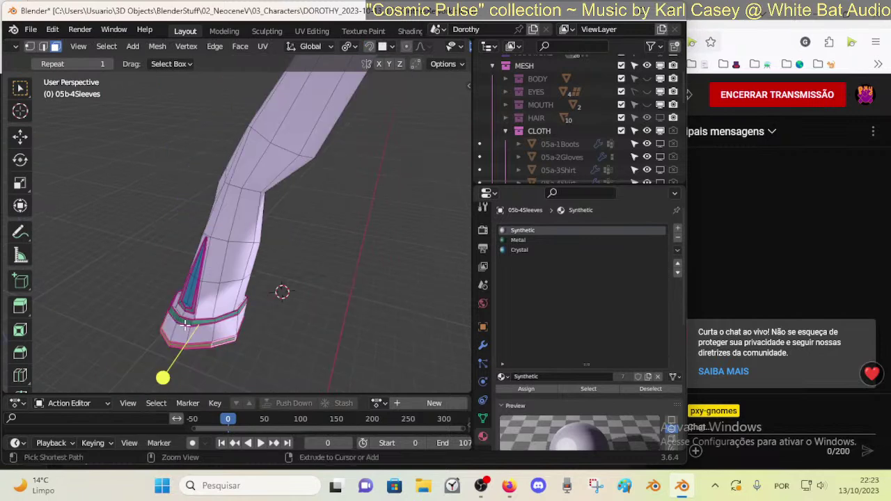
{"action": "scroll", "coordinate": [162, 362], "scroll_direction": "up", "scroll_amount": 2}
{"action": "middle_click_drag", "start_coordinate": [157, 376], "coordinate": [189, 331], "text": "shift"}
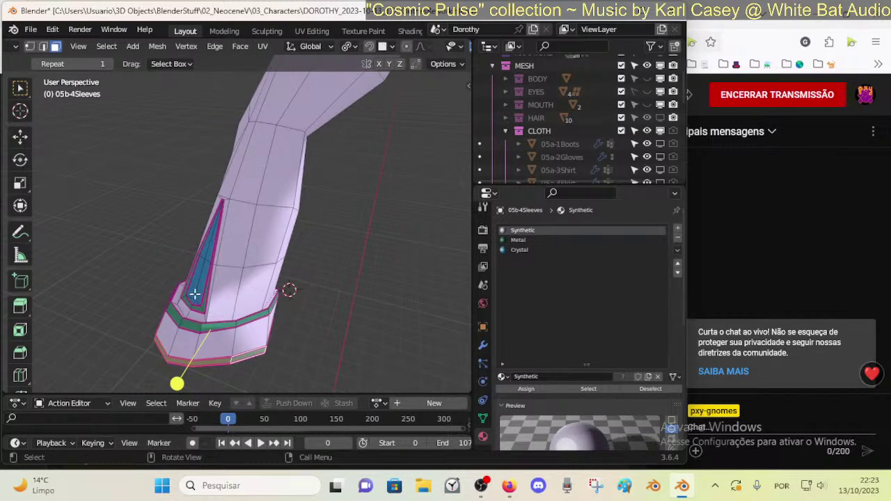
{"action": "key", "text": "l"}
{"action": "key", "text": "ctrl+s"}
{"action": "middle_click_drag", "start_coordinate": [196, 291], "coordinate": [231, 302]}
{"action": "key", "text": "ctrl+KP_Add"}
{"action": "key", "text": "g"}
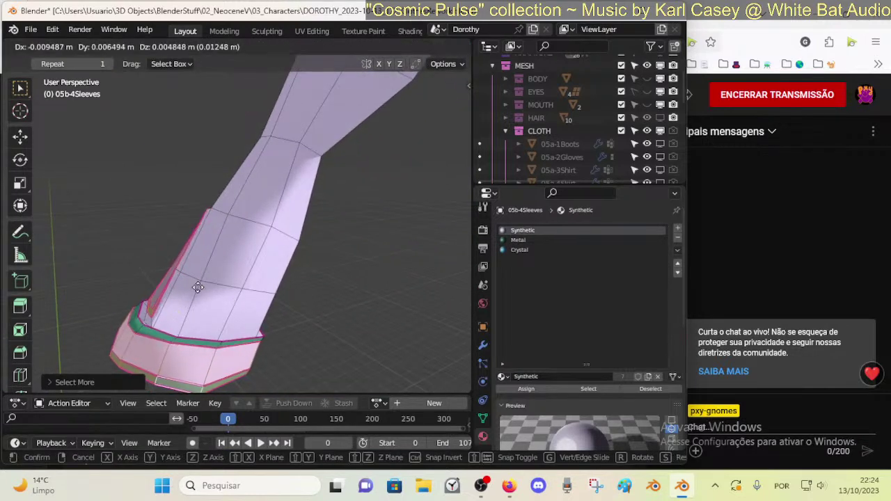
{"action": "right_click", "coordinate": [198, 286]}
- Select the blue crystal faces of the sleeve's triangular inset and move them slightly outward from the sleeve
{"action": "left_click", "coordinate": [155, 304]}
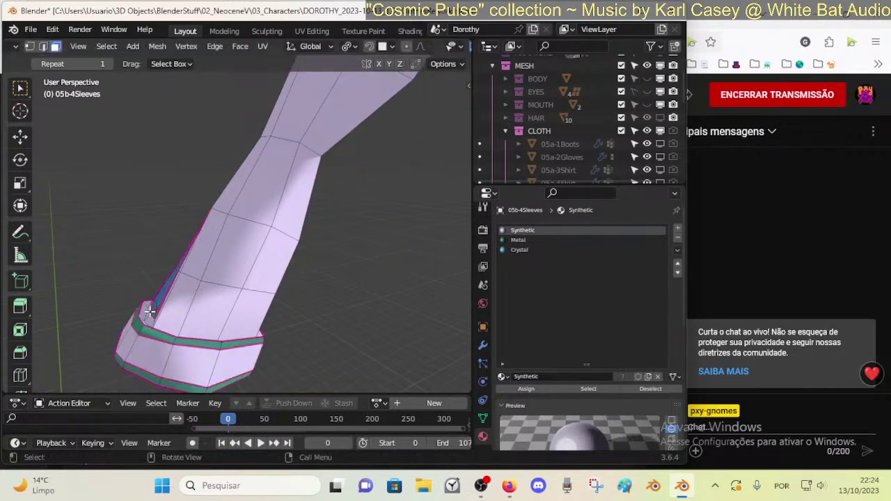
{"action": "key", "text": "ctrl+l"}
{"action": "left_click", "coordinate": [158, 303], "text": "alt"}
{"action": "key", "text": "ctrl+l"}
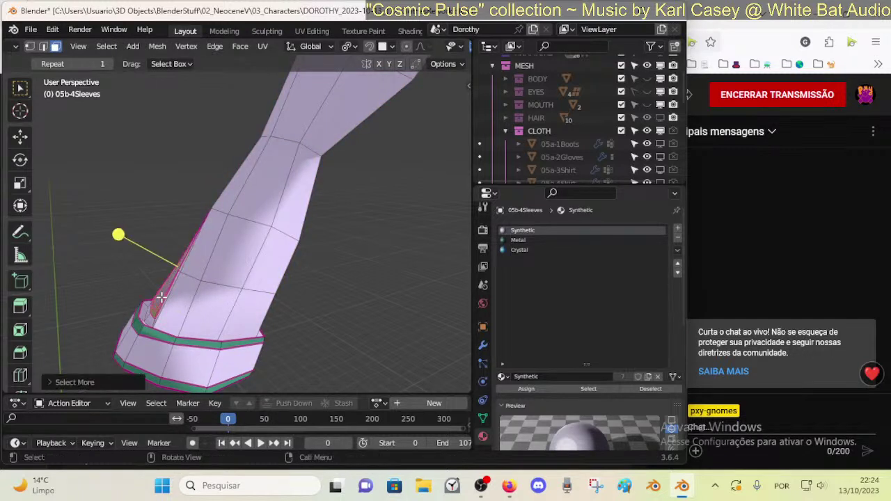
{"action": "key", "text": "g"}
{"action": "left_click", "coordinate": [169, 271]}
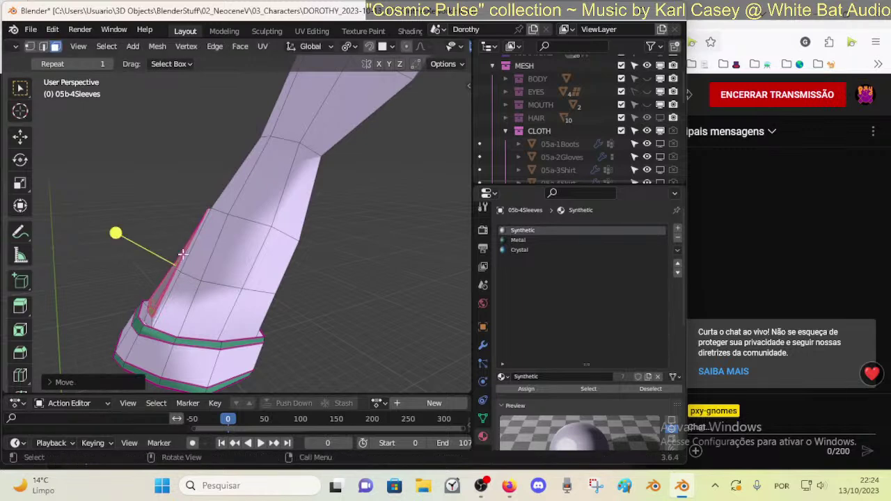
- Examine the sleeve's inset in Object Mode from several angles and distances, then return to Edit Mode
{"action": "middle_click_drag", "start_coordinate": [183, 254], "coordinate": [216, 260]}
{"action": "key", "text": "Tab"}
{"action": "middle_click_drag", "start_coordinate": [276, 297], "coordinate": [238, 303]}
{"action": "scroll", "coordinate": [218, 288], "scroll_direction": "up", "scroll_amount": 5}
{"action": "scroll", "coordinate": [237, 303], "scroll_direction": "down", "scroll_amount": 9}
{"action": "left_click", "coordinate": [237, 303]}
{"action": "scroll", "coordinate": [237, 296], "scroll_direction": "up", "scroll_amount": 4}
{"action": "key", "text": "Tab"}
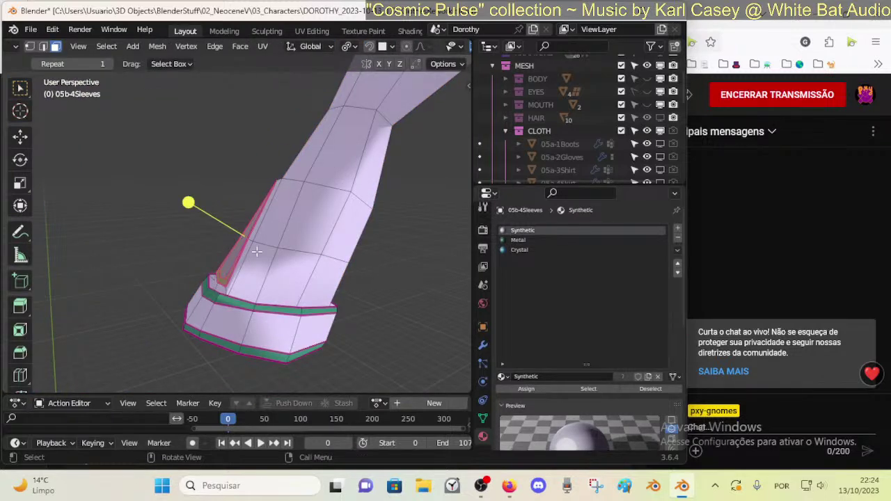
- Select the inset's linked crystal faces and move them about 0.008 m outward from the sleeve surface
{"action": "middle_click_drag", "start_coordinate": [257, 251], "coordinate": [242, 249]}
{"action": "key", "text": "l"}
{"action": "key", "text": "g"}
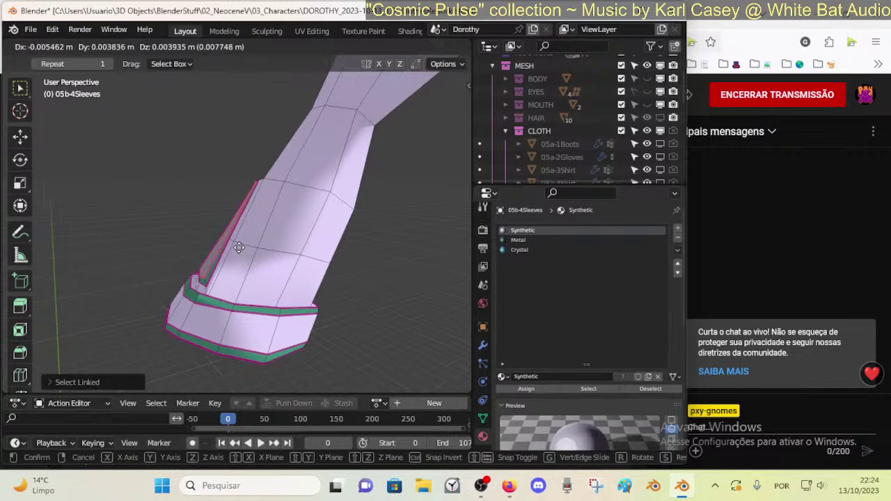
{"action": "left_click", "coordinate": [237, 247]}
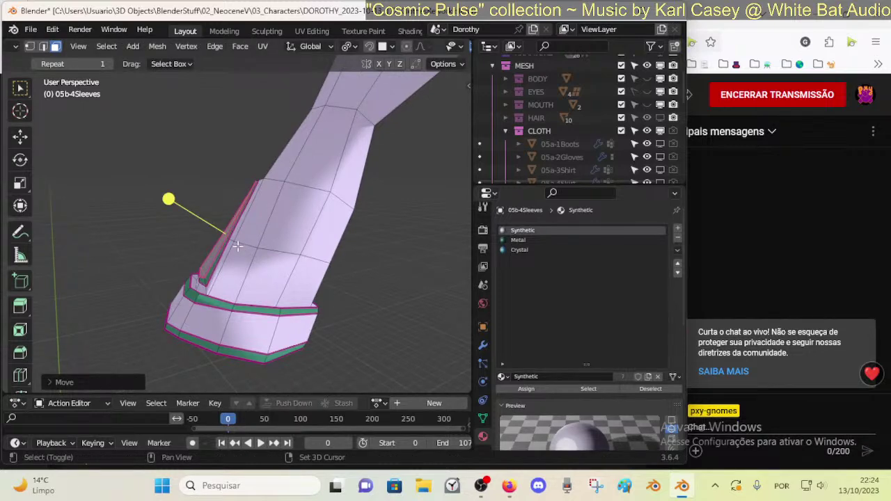
{"action": "key", "text": "Tab"}
{"action": "middle_click_drag", "start_coordinate": [238, 247], "coordinate": [249, 232]}
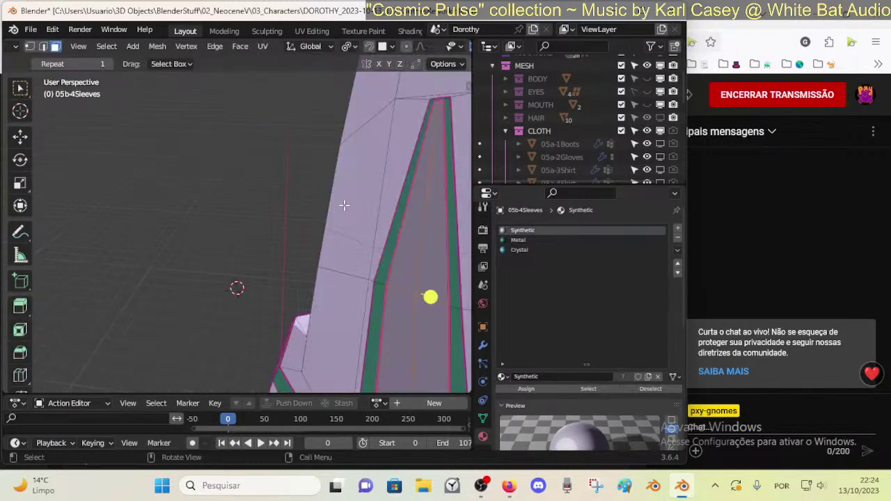
- In vertex select mode, move the mid-height outer vertex of the inset's green metal border slightly inward
{"action": "key", "text": "ctrl+z"}
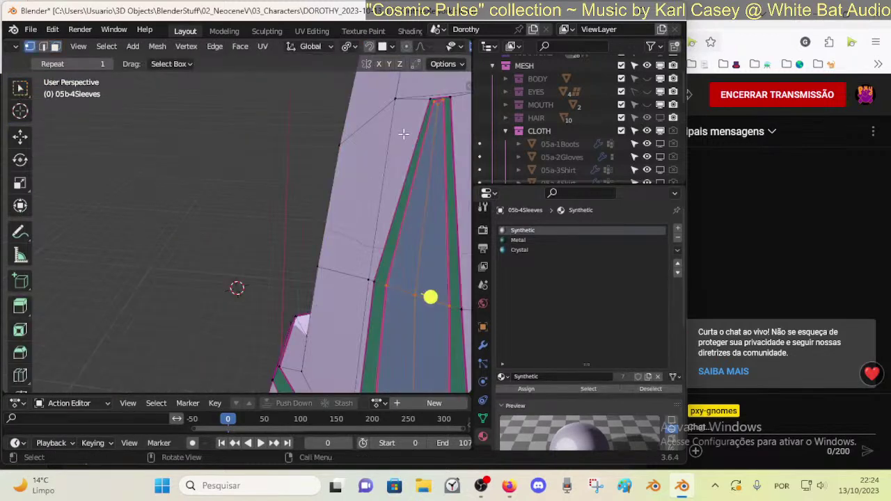
{"action": "left_click", "coordinate": [375, 283]}
{"action": "key", "text": "g"}
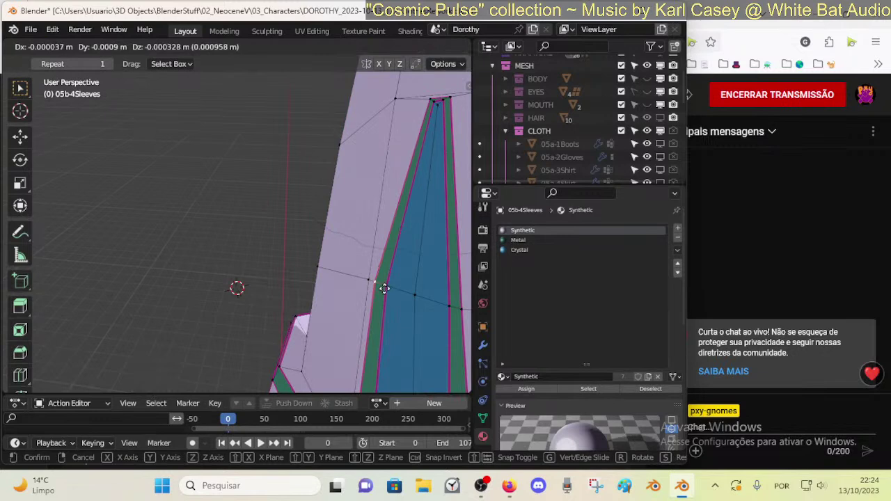
{"action": "left_click", "coordinate": [384, 288]}
- Display the Subdivision modifier's result in Edit Mode and save the file
{"action": "scroll", "coordinate": [384, 288], "scroll_direction": "down", "scroll_amount": 5}
{"action": "left_click", "coordinate": [483, 342]}
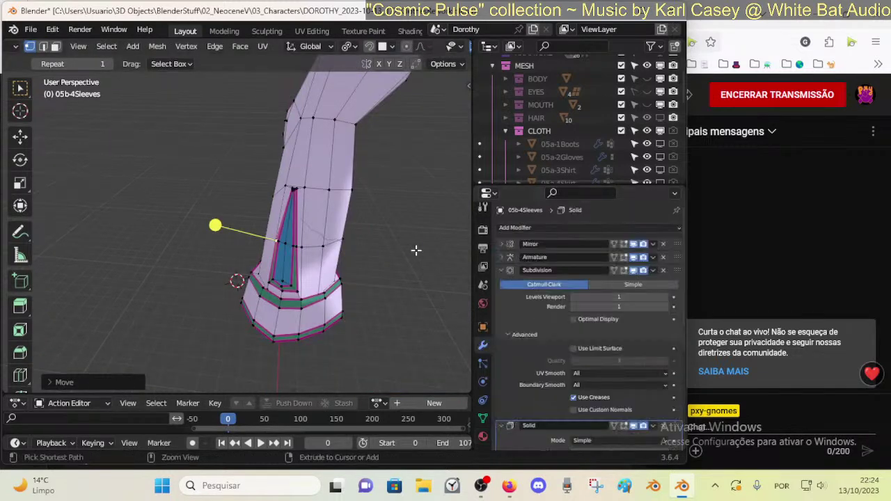
{"action": "key", "text": "ctrl+s"}
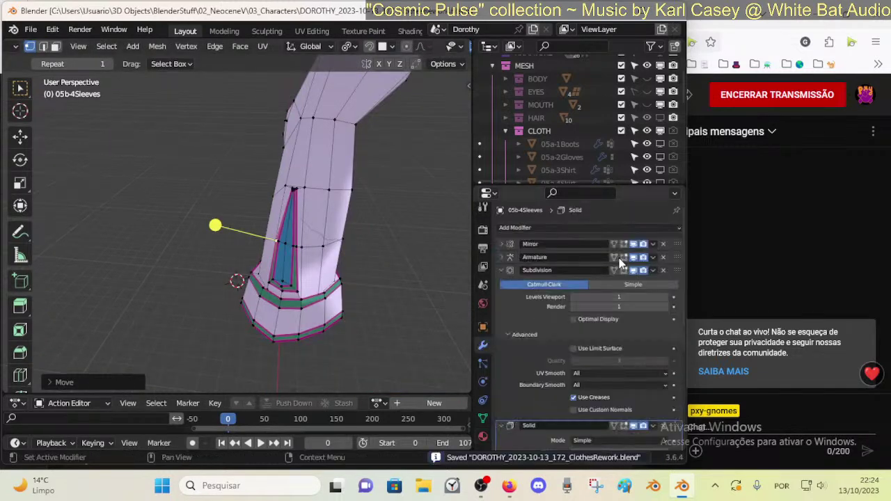
- Examine the subdivided sleeve, inset and cuff up close, with and without X-ray display
{"action": "scroll", "coordinate": [361, 242], "scroll_direction": "up", "scroll_amount": 4}
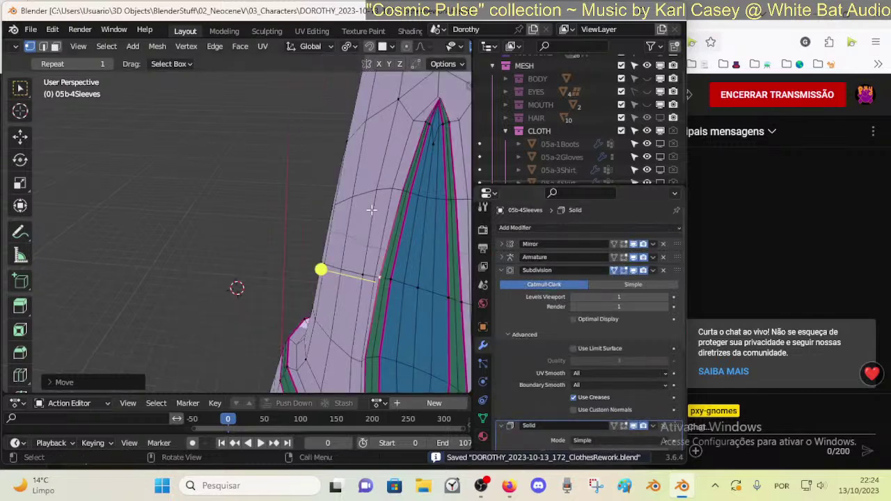
{"action": "middle_click_drag", "start_coordinate": [368, 215], "coordinate": [362, 212], "text": "shift"}
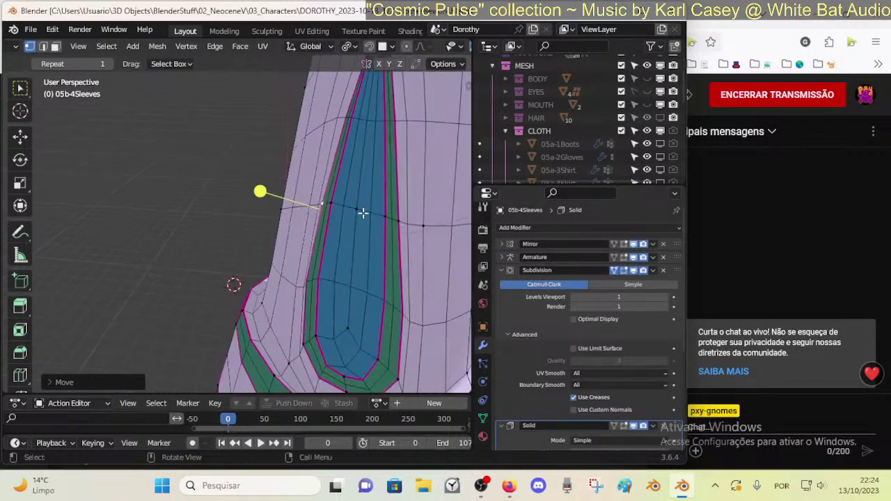
{"action": "scroll", "coordinate": [363, 237], "scroll_direction": "down", "scroll_amount": 1}
{"action": "key", "text": "alt+z"}
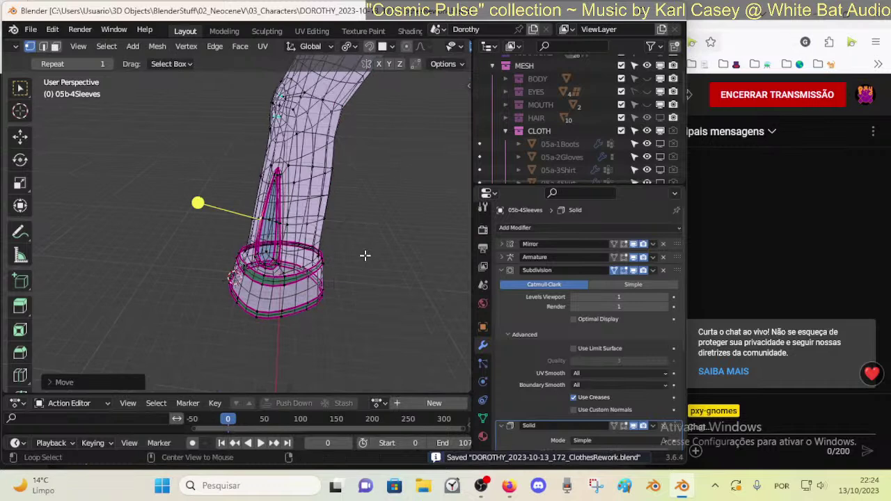
{"action": "key", "text": "alt+z"}
{"action": "scroll", "coordinate": [361, 260], "scroll_direction": "up", "scroll_amount": 5}
{"action": "scroll", "coordinate": [361, 260], "scroll_direction": "down", "scroll_amount": 5}
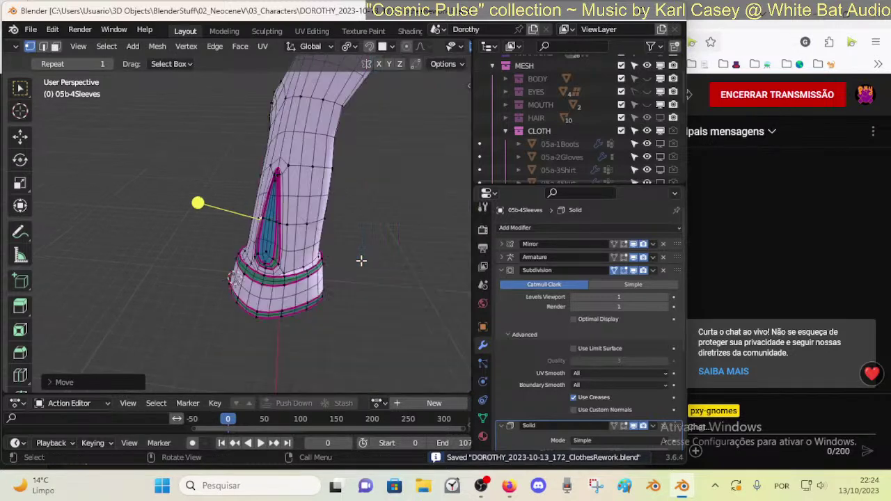
{"action": "scroll", "coordinate": [356, 262], "scroll_direction": "up", "scroll_amount": 4}
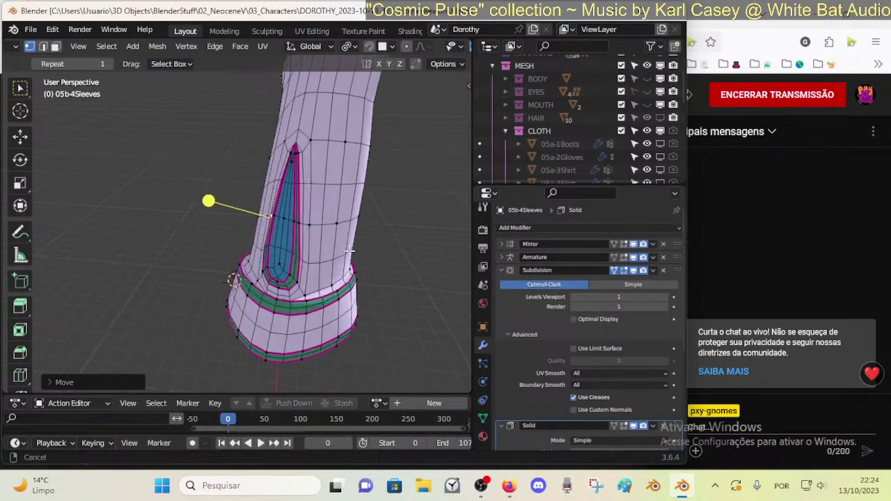
- Move the individual border and crystal vertices around the inset's pointed upper tip to refine its shape
{"action": "left_click", "coordinate": [318, 136]}
{"action": "key", "text": "g"}
{"action": "left_click", "coordinate": [331, 125], "text": "shift"}
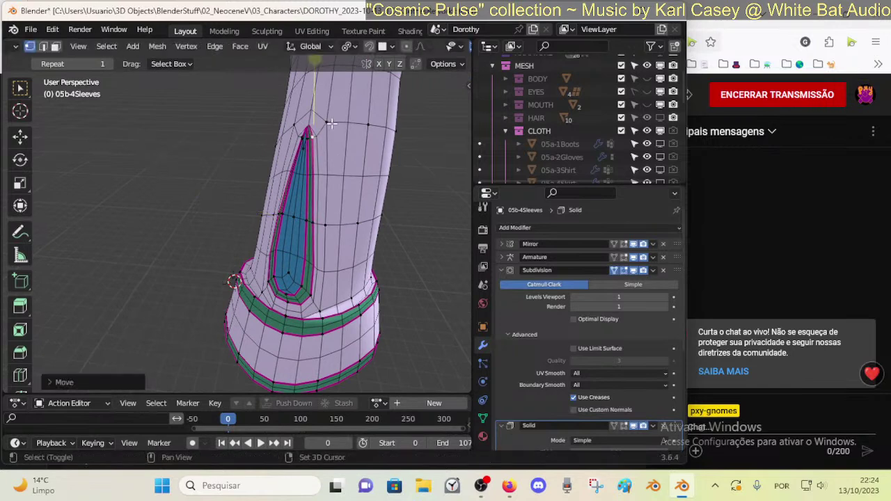
{"action": "left_click", "coordinate": [300, 132]}
{"action": "key", "text": "g"}
{"action": "left_click", "coordinate": [292, 113], "text": "shift"}
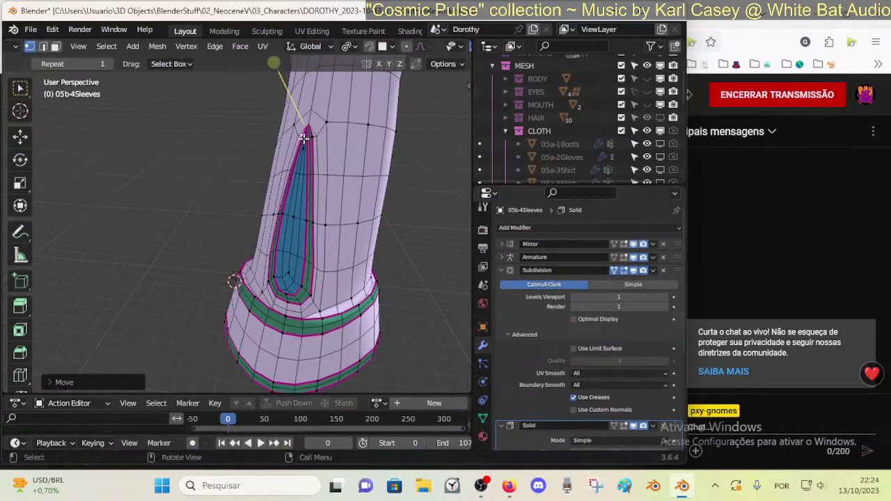
{"action": "left_click", "coordinate": [305, 145]}
{"action": "key", "text": "g"}
{"action": "left_click", "coordinate": [306, 130], "text": "shift"}
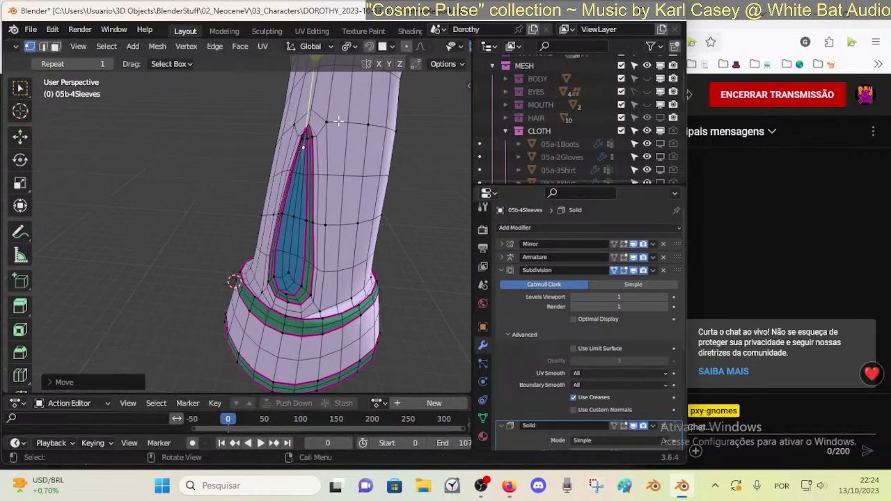
- Enable proportional editing and reposition the vertices around the inset's rounded lower end and at its pointed tip
{"action": "key", "text": "o"}
{"action": "key", "text": "g"}
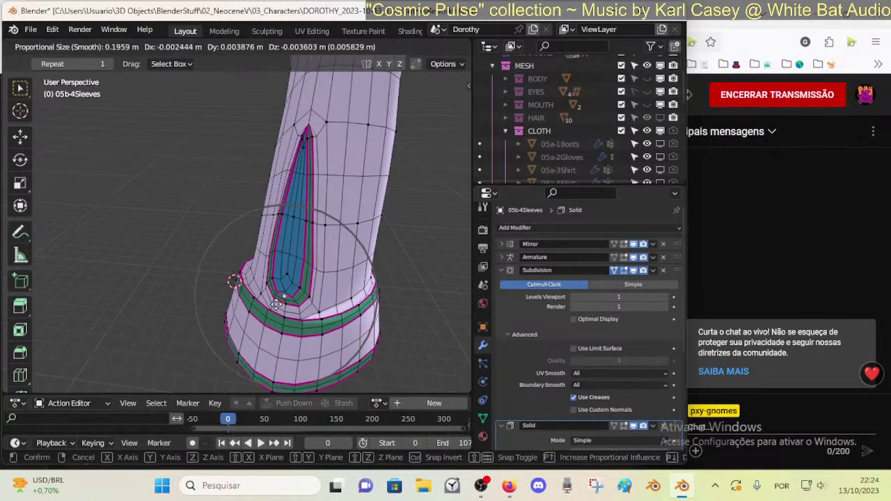
{"action": "left_click", "coordinate": [286, 287]}
{"action": "key", "text": "g"}
{"action": "left_click", "coordinate": [288, 279]}
{"action": "left_click", "coordinate": [271, 280]}
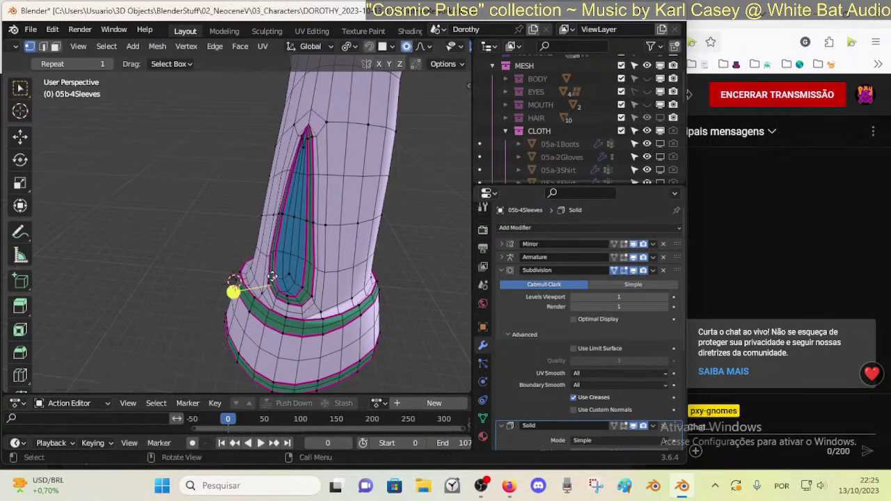
{"action": "key", "text": "g"}
{"action": "left_click", "coordinate": [268, 279], "text": "shift"}
{"action": "key", "text": "g"}
{"action": "left_click", "coordinate": [278, 249], "text": "shift"}
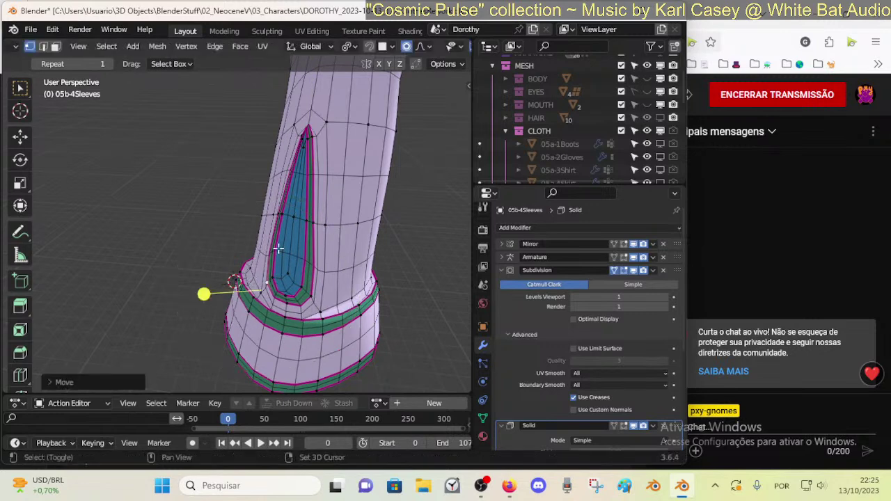
{"action": "key", "text": "g"}
{"action": "left_click", "coordinate": [300, 133]}
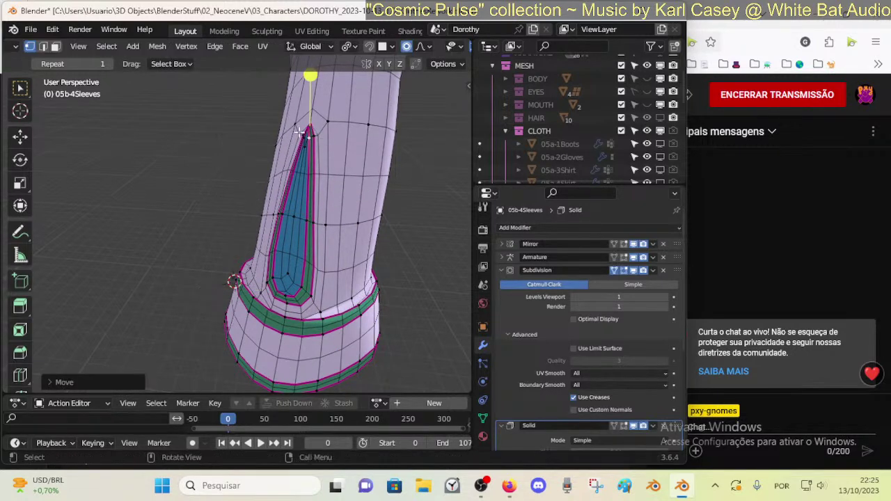
- Adjust the mid-height vertices on both sides of the inset's border with proportional moves to smooth its outline
{"action": "left_click", "coordinate": [279, 213]}
{"action": "key", "text": "g"}
{"action": "left_click", "coordinate": [294, 215], "text": "shift"}
{"action": "left_click", "coordinate": [315, 223]}
{"action": "key", "text": "g"}
{"action": "left_click", "coordinate": [329, 221], "text": "shift"}
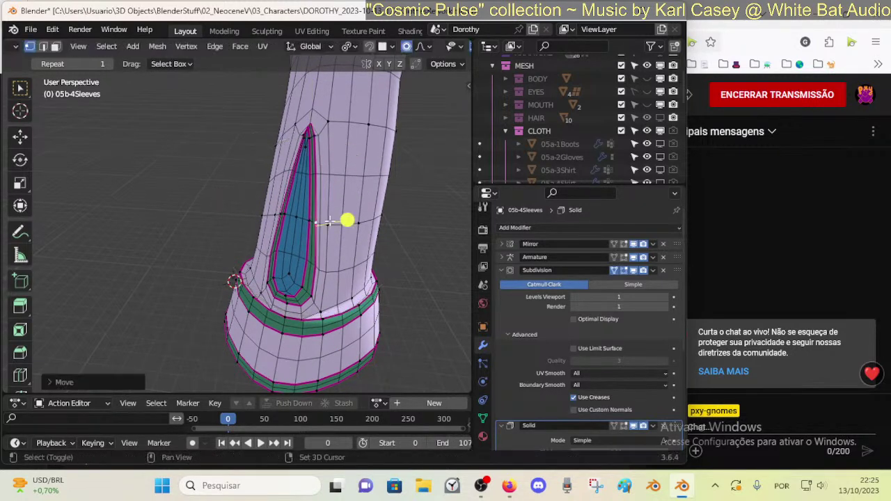
{"action": "left_click", "coordinate": [285, 215]}
{"action": "key", "text": "g"}
{"action": "left_click", "coordinate": [290, 217], "text": "shift"}
- Reshape the inset's lower corner beside the cuff and the cuff's upper green band using proportional moves and a rotation
{"action": "left_click", "coordinate": [313, 296]}
{"action": "key", "text": "g"}
{"action": "left_click", "coordinate": [321, 298], "text": "shift"}
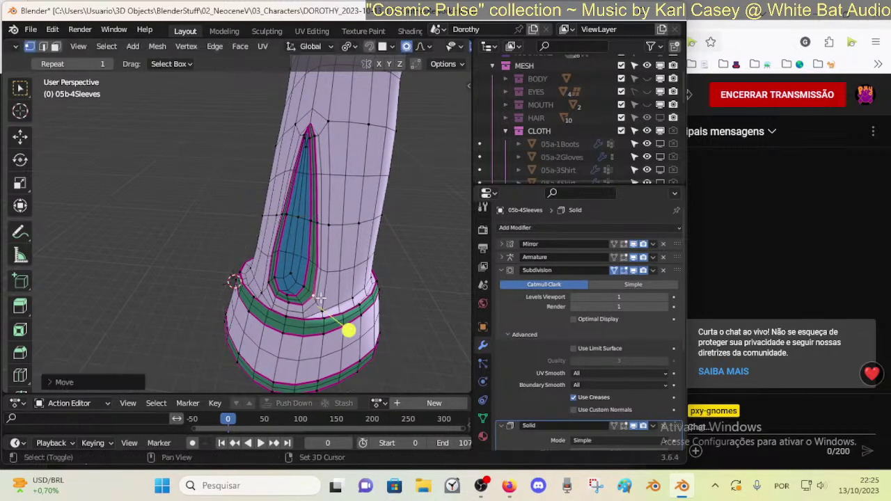
{"action": "key", "text": "g"}
{"action": "left_click", "coordinate": [327, 268]}
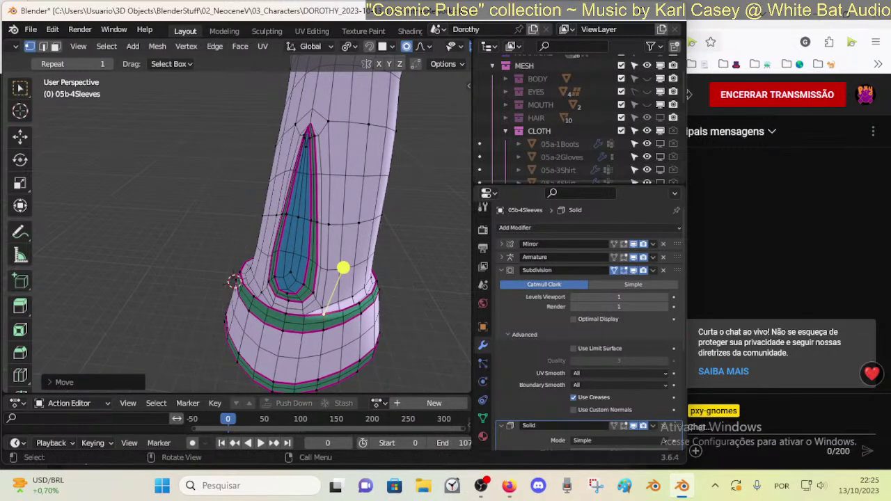
{"action": "key", "text": "r"}
{"action": "left_click", "coordinate": [237, 247]}
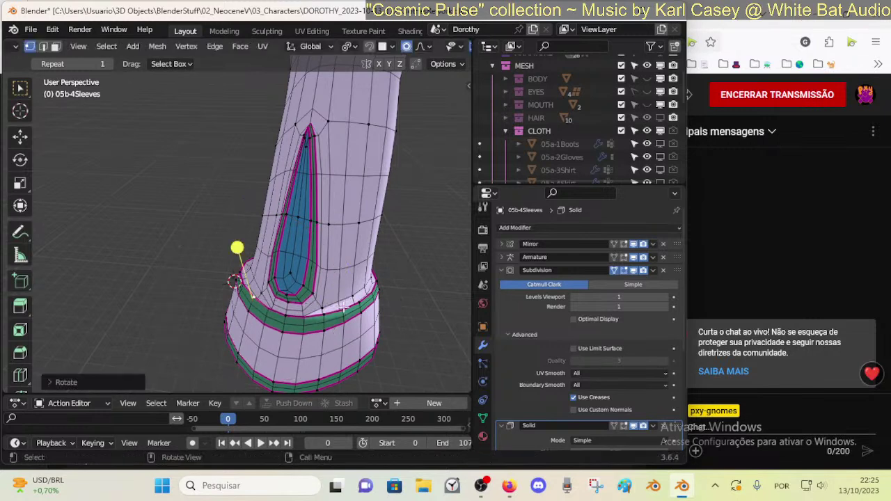
{"action": "key", "text": "g"}
{"action": "left_click", "coordinate": [342, 303]}
- Move the vertices of the inset's rounded lower end down toward the cuff with proportional editing
{"action": "left_click", "coordinate": [270, 284]}
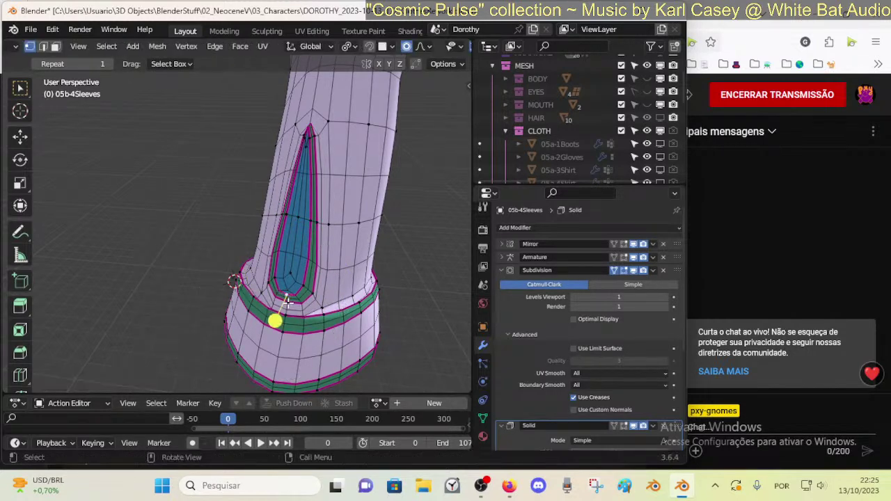
{"action": "key", "text": "g"}
{"action": "left_click", "coordinate": [265, 312]}
{"action": "left_click", "coordinate": [312, 297]}
{"action": "key", "text": "g"}
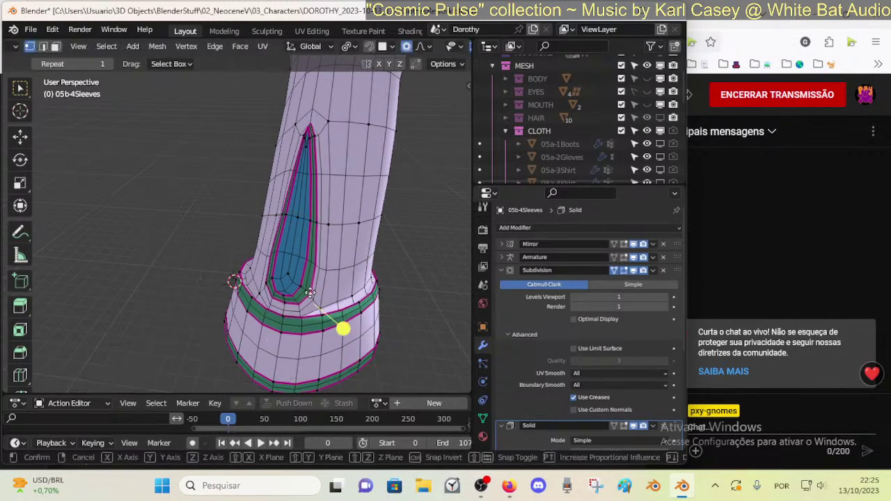
{"action": "left_click", "coordinate": [309, 300]}
{"action": "key", "text": "g"}
{"action": "left_click", "coordinate": [285, 273]}
{"action": "key", "text": "g"}
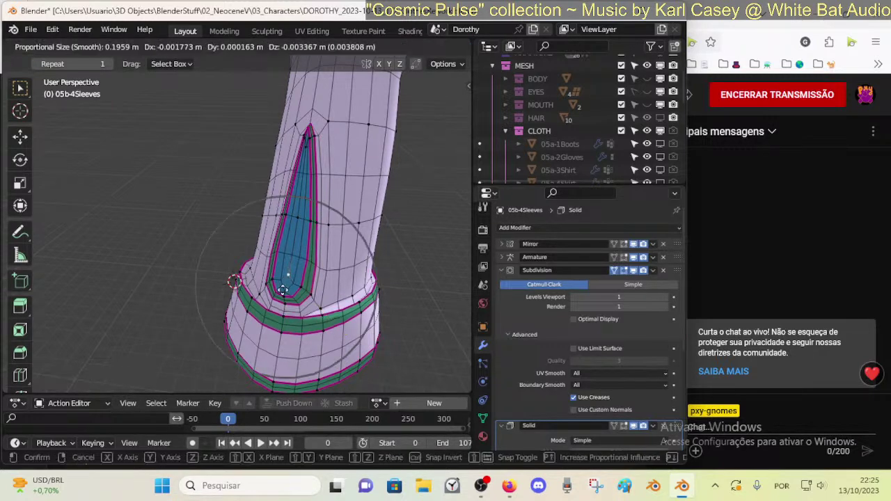
{"action": "left_click", "coordinate": [279, 290]}
{"action": "key", "text": "g"}
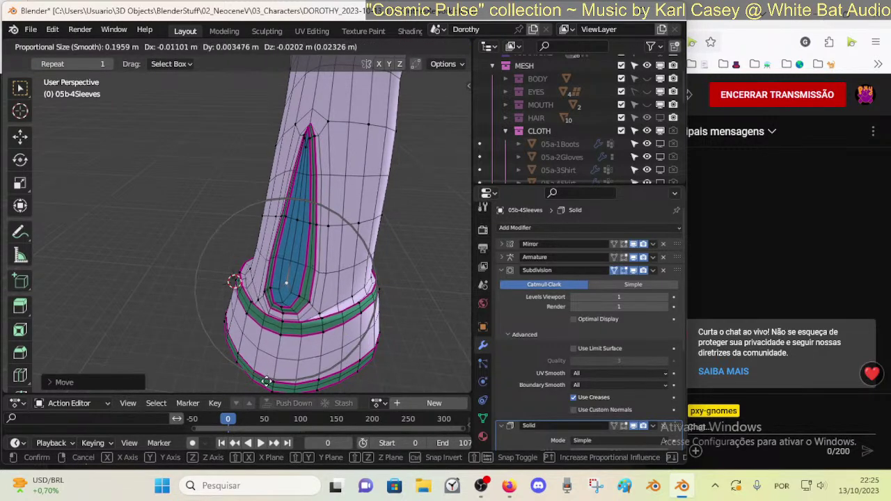
{"action": "left_click", "coordinate": [277, 301]}
- Move the sleeve vertex just above the inset's pointed tip to refine the sleeve's side profile
{"action": "middle_click_drag", "start_coordinate": [300, 305], "coordinate": [300, 278]}
{"action": "scroll", "coordinate": [299, 271], "scroll_direction": "down", "scroll_amount": 4}
{"action": "scroll", "coordinate": [265, 265], "scroll_direction": "up", "scroll_amount": 5}
{"action": "middle_click_drag", "start_coordinate": [245, 255], "coordinate": [256, 173]}
{"action": "left_click", "coordinate": [258, 167]}
{"action": "key", "text": "g"}
{"action": "left_click", "coordinate": [264, 136]}
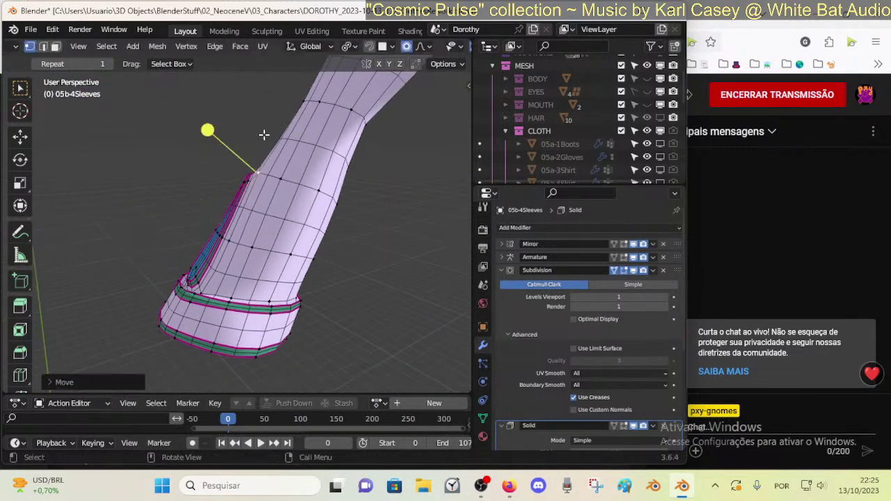
- Show the mesh in X-ray and move the sleeve vertices just above the inset's pointed tip with proportional editing
{"action": "left_click", "coordinate": [258, 159]}
{"action": "key", "text": "alt+z"}
{"action": "left_click", "coordinate": [259, 160]}
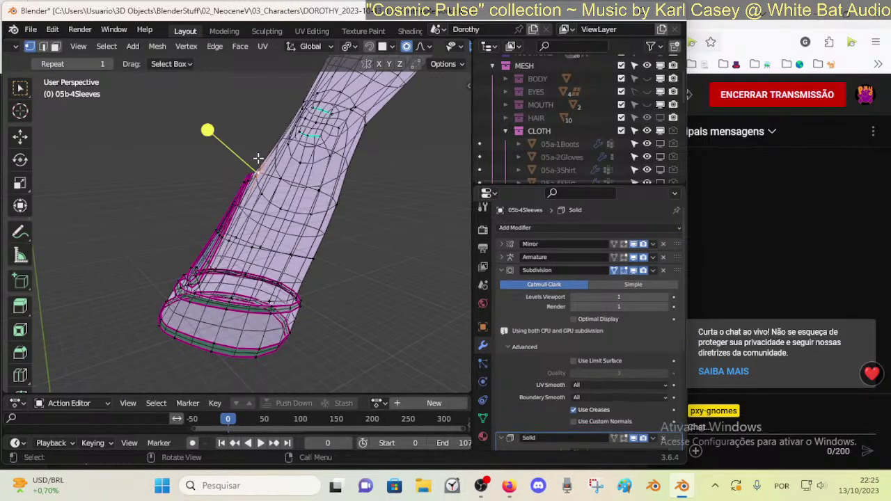
{"action": "key", "text": "c"}
{"action": "left_click", "coordinate": [261, 159]}
{"action": "right_click", "coordinate": [260, 159]}
{"action": "key", "text": "g"}
{"action": "left_click", "coordinate": [272, 122]}
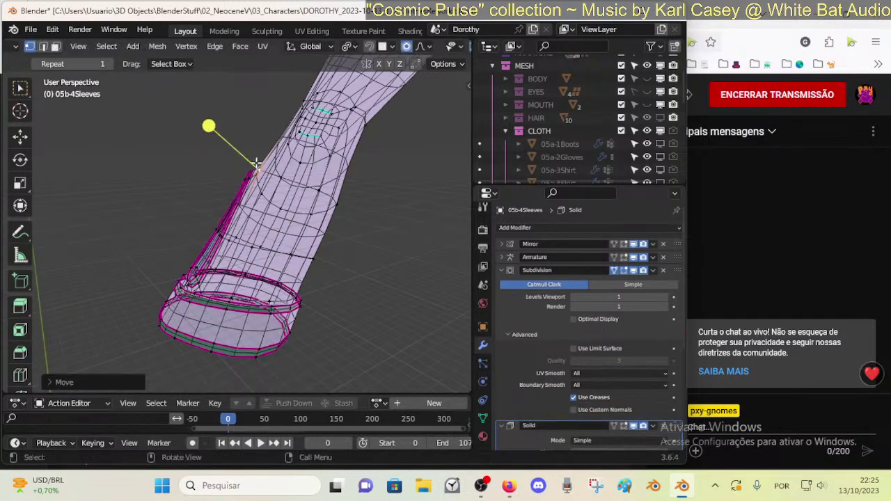
- Reshape the sleeve's profile from the inset's tip up to the elbow with proportional moves
{"action": "key", "text": "c"}
{"action": "left_click", "coordinate": [249, 170]}
{"action": "right_click", "coordinate": [250, 169]}
{"action": "key", "text": "g"}
{"action": "left_click", "coordinate": [246, 104]}
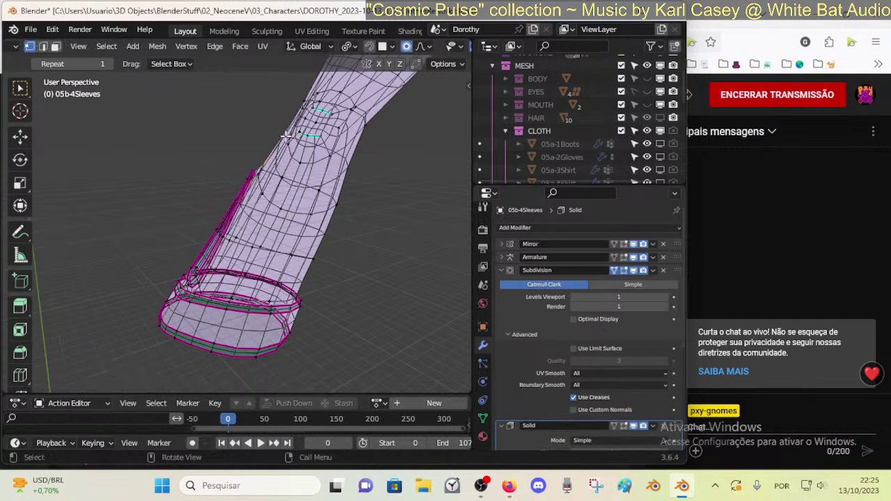
{"action": "key", "text": "g"}
{"action": "left_click", "coordinate": [273, 98]}
{"action": "scroll", "coordinate": [274, 126], "scroll_direction": "down", "scroll_amount": 3}
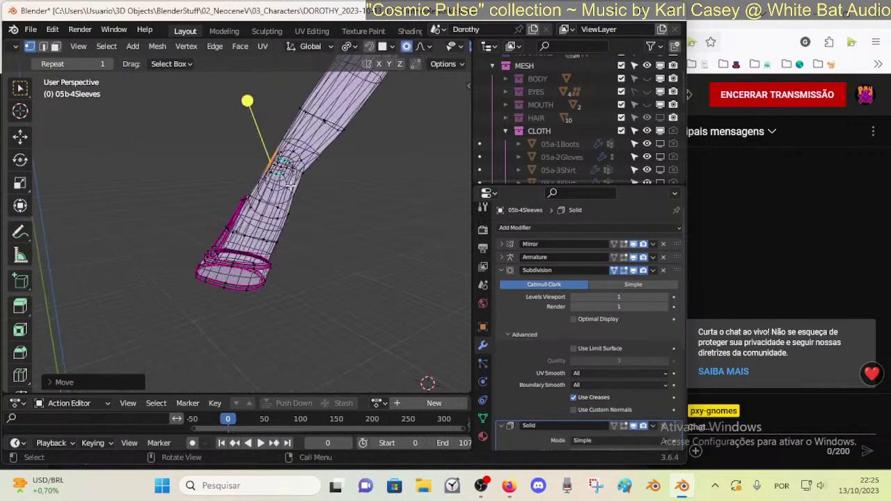
- Leave edit mode on the sleeves and save the file
{"action": "key", "text": "Tab"}
{"action": "scroll", "coordinate": [289, 202], "scroll_direction": "down", "scroll_amount": 4}
{"action": "middle_click_drag", "start_coordinate": [291, 220], "coordinate": [114, 231]}
{"action": "key", "text": "ctrl+s"}
- Examine both mirrored sleeves from the front and at an angle in wireframe shading
{"action": "scroll", "coordinate": [269, 274], "scroll_direction": "up", "scroll_amount": 4}
{"action": "scroll", "coordinate": [237, 261], "scroll_direction": "down", "scroll_amount": 8}
{"action": "key", "text": "KP_6"}
{"action": "key", "text": "KP_6"}
{"action": "key", "text": "KP_4"}
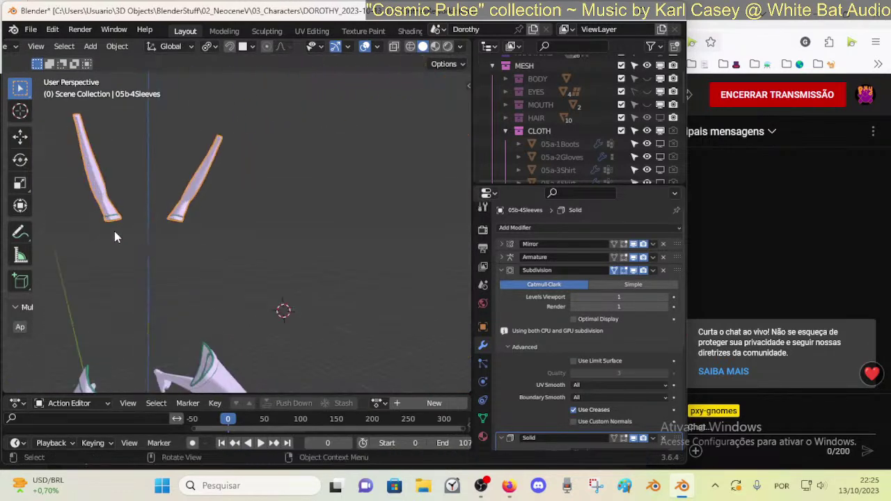
{"action": "key", "text": "KP_1"}
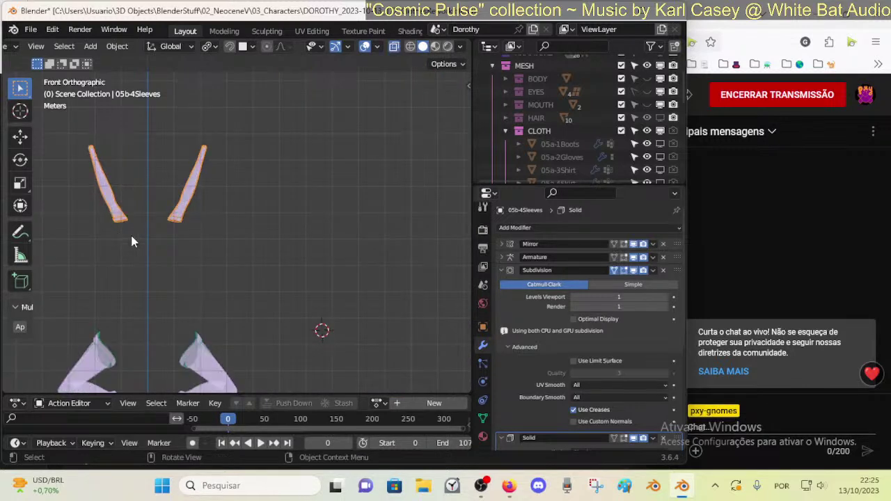
{"action": "left_click", "coordinate": [411, 47]}
{"action": "middle_click_drag", "start_coordinate": [248, 240], "coordinate": [293, 219], "text": "shift"}
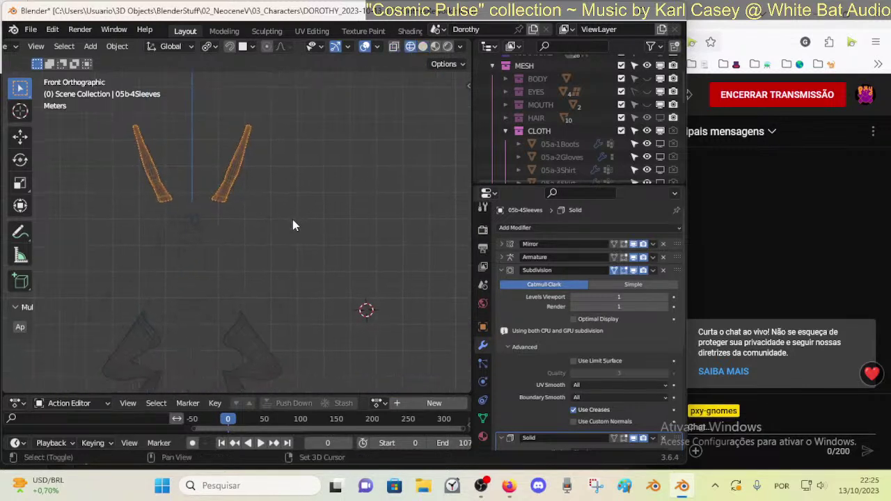
{"action": "scroll", "coordinate": [223, 262], "scroll_direction": "up", "scroll_amount": 2}
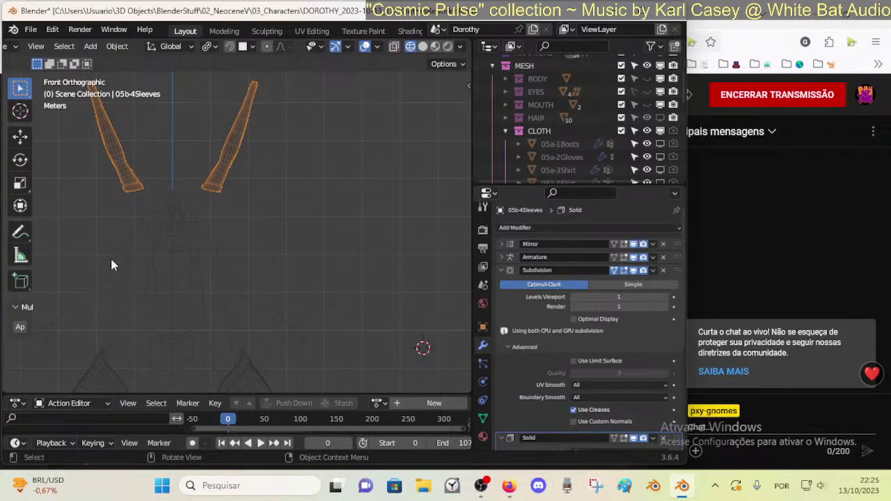
{"action": "mouse_move", "coordinate": [190, 190]}
{"action": "middle_mouse_down"}
{"action": "mouse_move", "coordinate": [295, 236]}
{"action": "mouse_move", "coordinate": [182, 199]}
{"action": "mouse_move", "coordinate": [170, 219]}
{"action": "middle_mouse_up"}
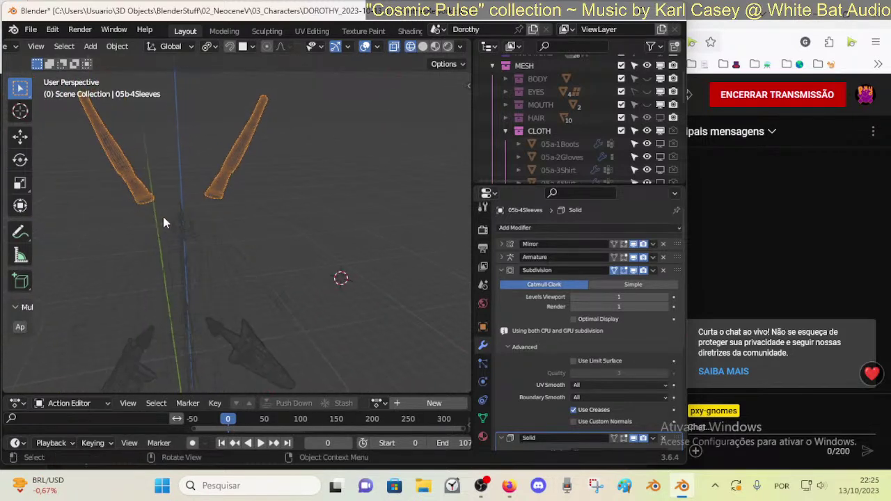
- Resume editing the sleeve mesh in solid shading and slide the vertex beside the inset's lower end along the cuff's upper green band
{"action": "key", "text": "ctrl+Tab"}
{"action": "key", "text": "Tab"}
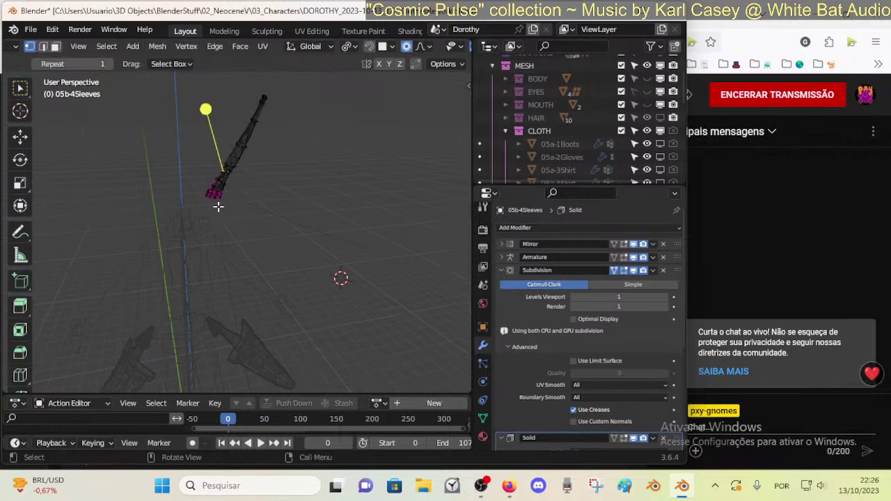
{"action": "middle_click_drag", "start_coordinate": [219, 208], "coordinate": [345, 201]}
{"action": "scroll", "coordinate": [271, 229], "scroll_direction": "up", "scroll_amount": 5}
{"action": "scroll", "coordinate": [420, 49], "scroll_direction": "down", "scroll_amount": 3}
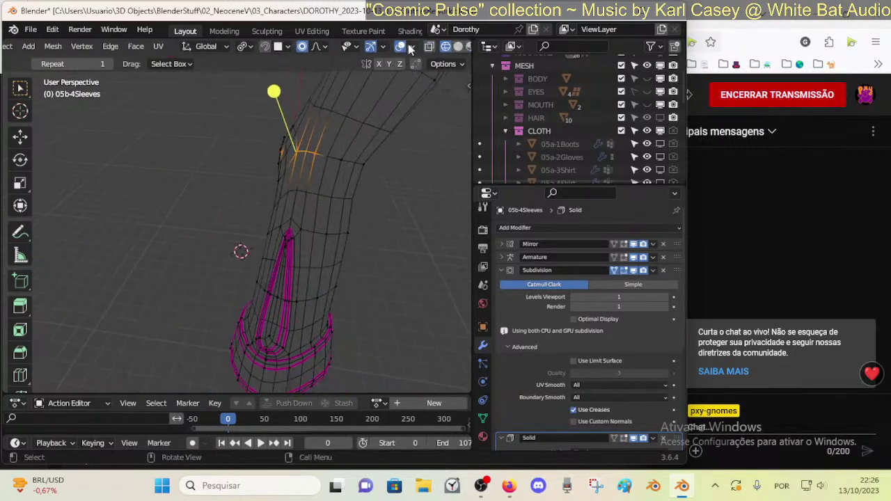
{"action": "left_click", "coordinate": [458, 46]}
{"action": "scroll", "coordinate": [309, 264], "scroll_direction": "up", "scroll_amount": 5}
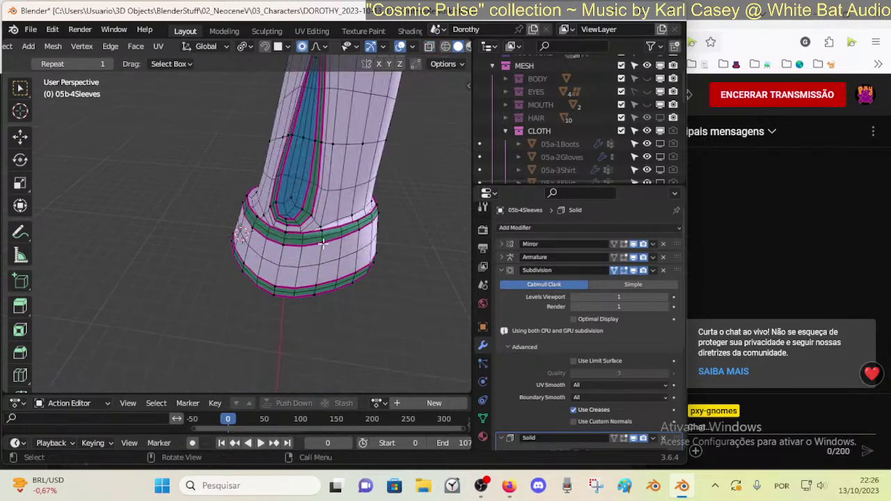
{"action": "key", "text": "g"}
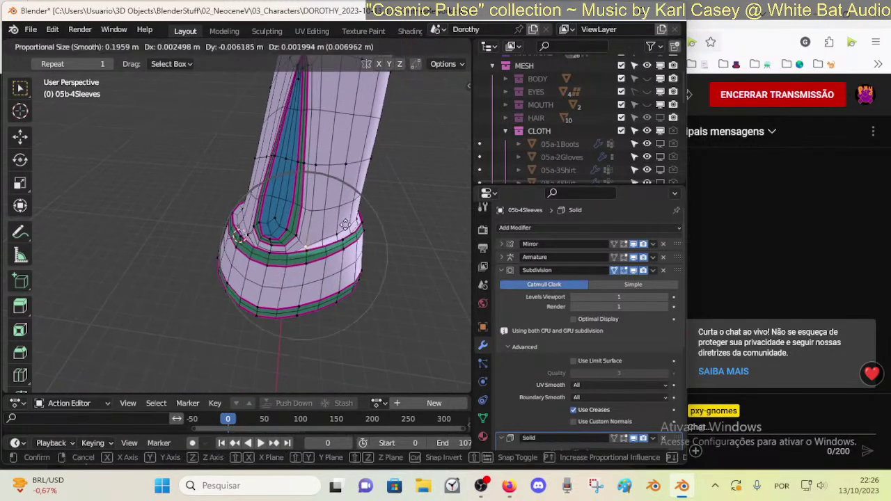
{"action": "right_click", "coordinate": [352, 223]}
{"action": "key", "text": "shift+v"}
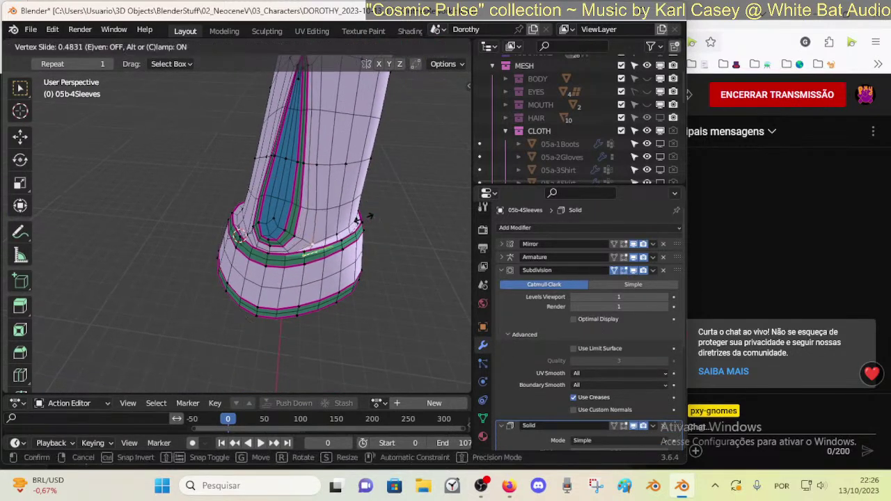
{"action": "left_click", "coordinate": [355, 218]}
- Turn off proportional editing and move the vertices of the inset's lower corner outward to widen its base
{"action": "key", "text": "shift+v"}
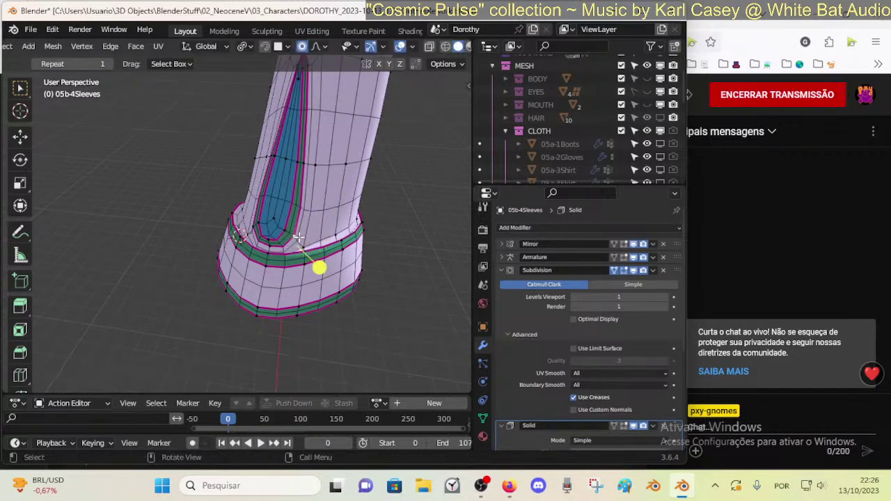
{"action": "left_click", "coordinate": [286, 231]}
{"action": "key", "text": "g"}
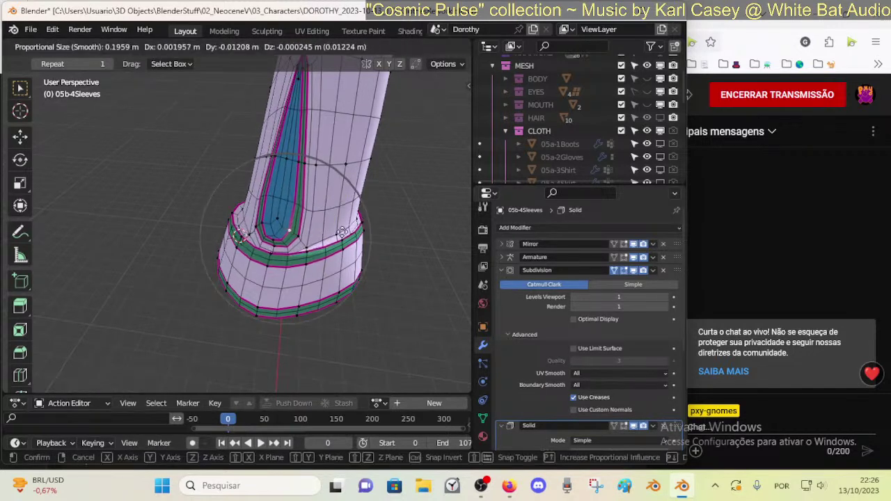
{"action": "left_click", "coordinate": [289, 231]}
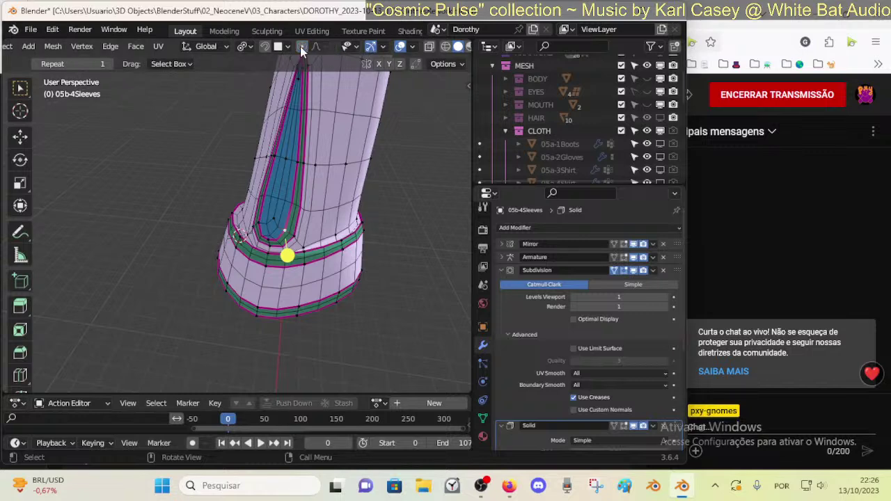
{"action": "key", "text": "g"}
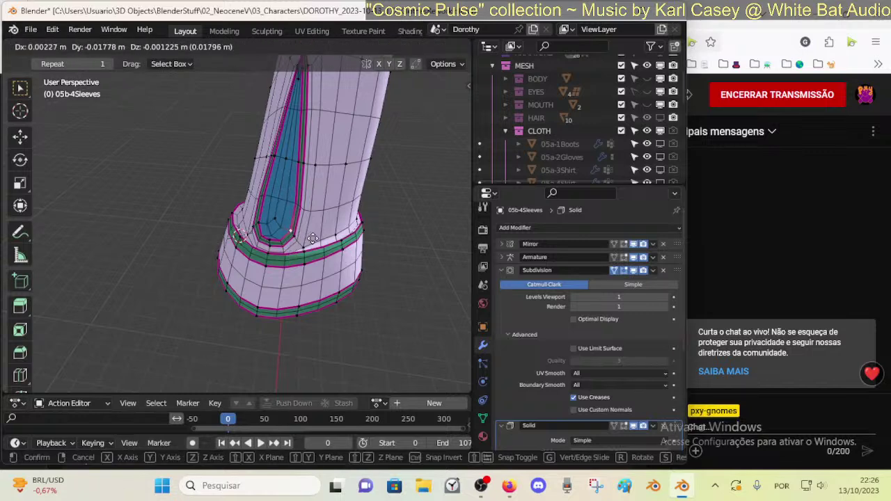
{"action": "key", "text": "g"}
{"action": "key", "text": "g"}
{"action": "key", "text": "g"}
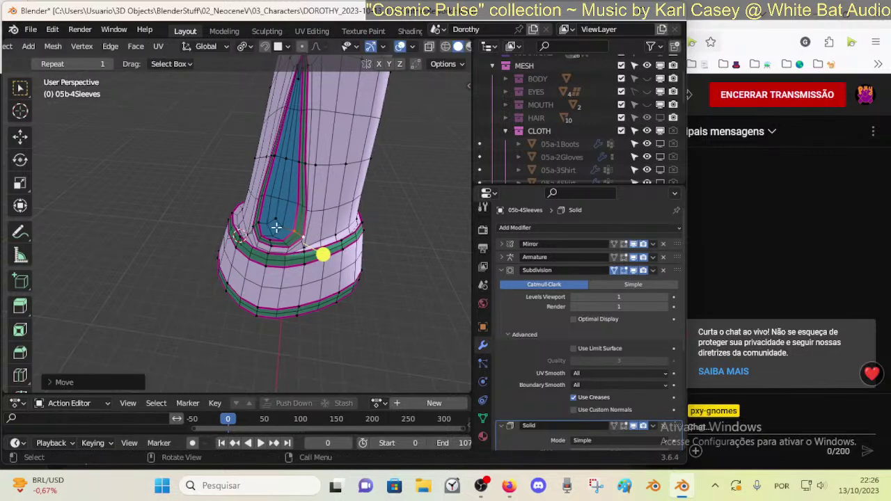
- Widen the inset's opposite lower corner by moving its border vertices outward and sliding the neighbouring sleeve vertex
{"action": "left_click", "coordinate": [265, 221]}
{"action": "middle_click_drag", "start_coordinate": [266, 221], "coordinate": [321, 224]}
{"action": "key", "text": "g"}
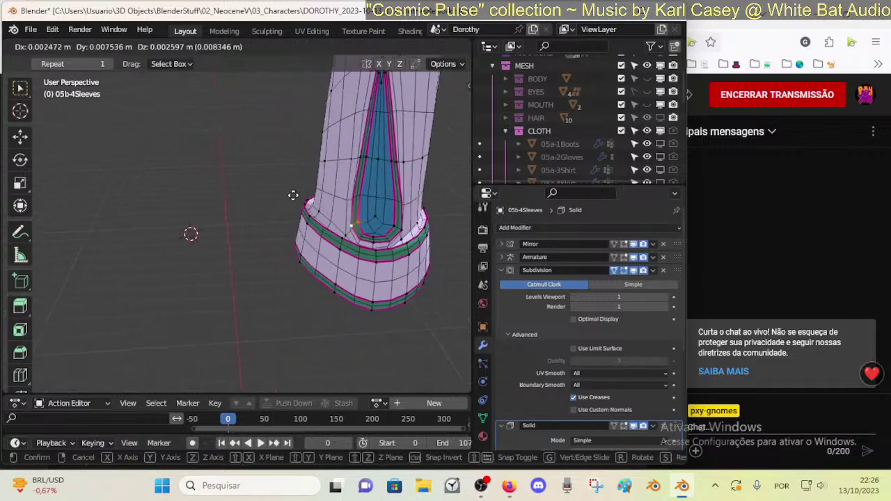
{"action": "left_click", "coordinate": [331, 221]}
{"action": "key", "text": "g"}
{"action": "key", "text": "g"}
{"action": "key", "text": "g"}
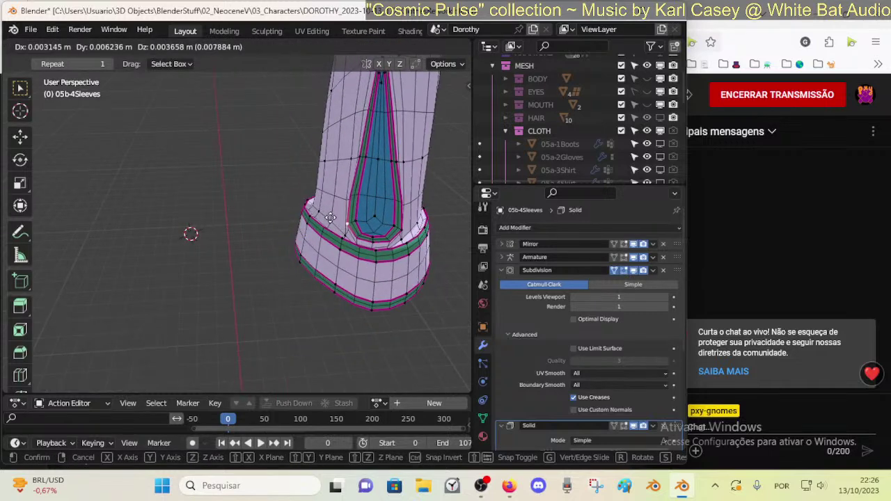
{"action": "key", "text": "g"}
{"action": "key", "text": "g"}
{"action": "key", "text": "g"}
{"action": "left_click", "coordinate": [332, 211]}
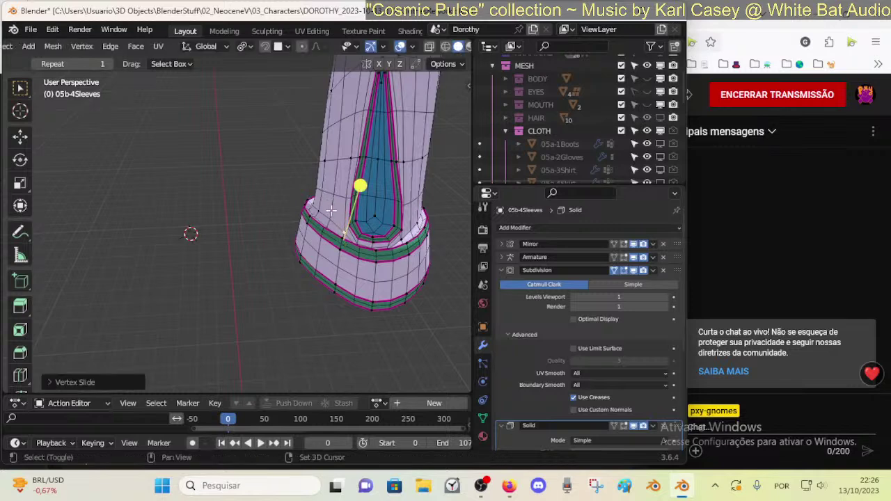
- Reposition the sleeve vertex between that corner and the cuff, and adjust the adjacent border vertex
{"action": "key", "text": "g"}
{"action": "left_click", "coordinate": [269, 213], "text": "shift"}
{"action": "middle_click_drag", "start_coordinate": [269, 214], "coordinate": [348, 239]}
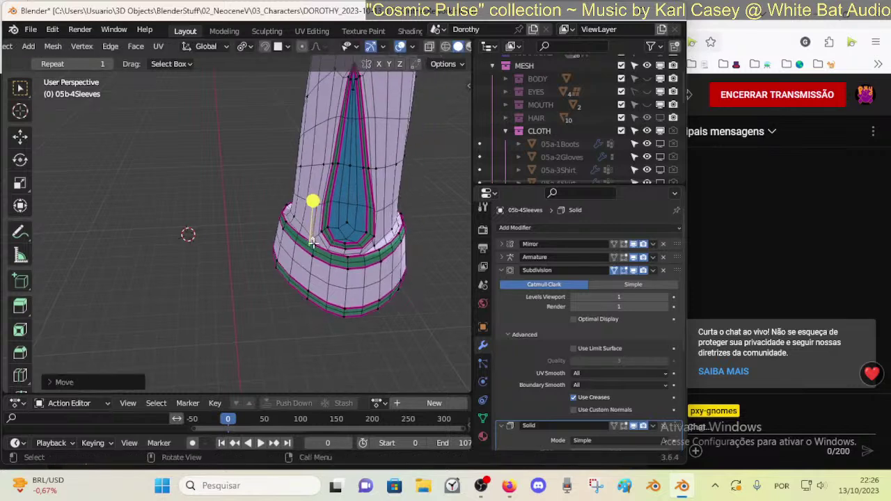
{"action": "key", "text": "g"}
{"action": "left_click", "coordinate": [329, 243], "text": "shift"}
{"action": "middle_click_drag", "start_coordinate": [299, 243], "coordinate": [288, 248], "text": "shift"}
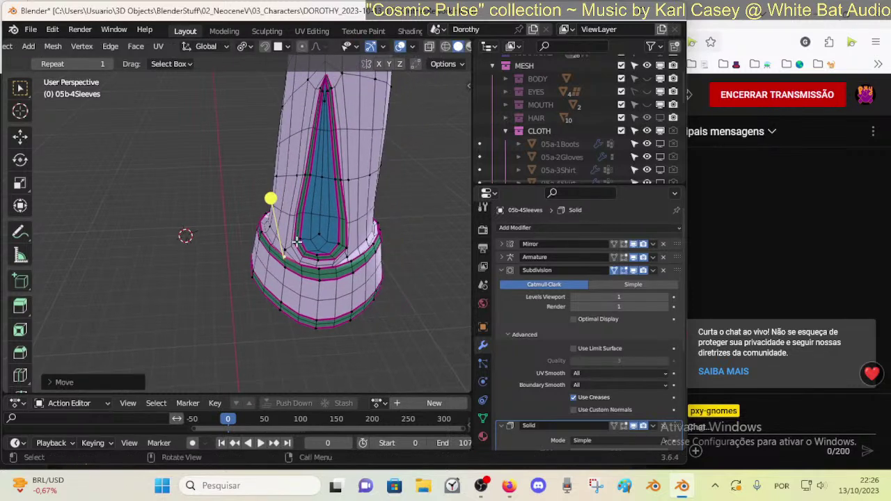
{"action": "left_click", "coordinate": [294, 243]}
{"action": "key", "text": "g"}
{"action": "left_click", "coordinate": [293, 244]}
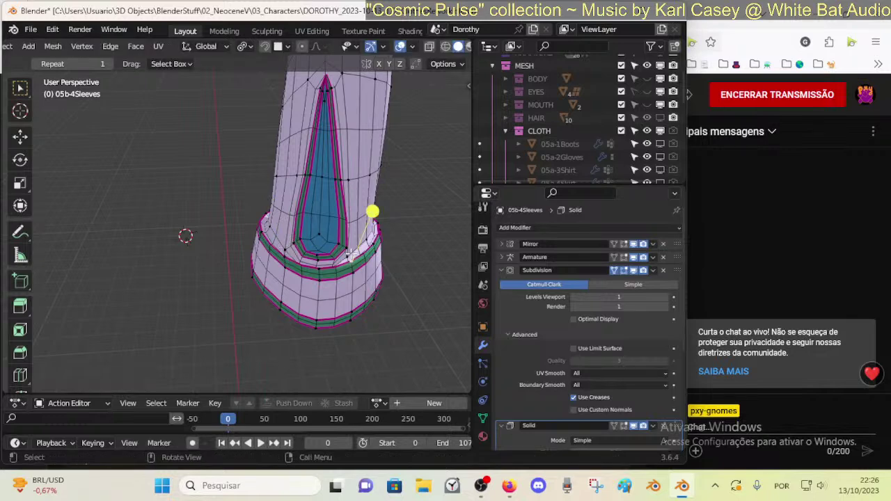
- Move the vertices beside the inset's other lower corner to even out the edge of the cuff's upper green band
{"action": "key", "text": "g"}
{"action": "left_click", "coordinate": [351, 209]}
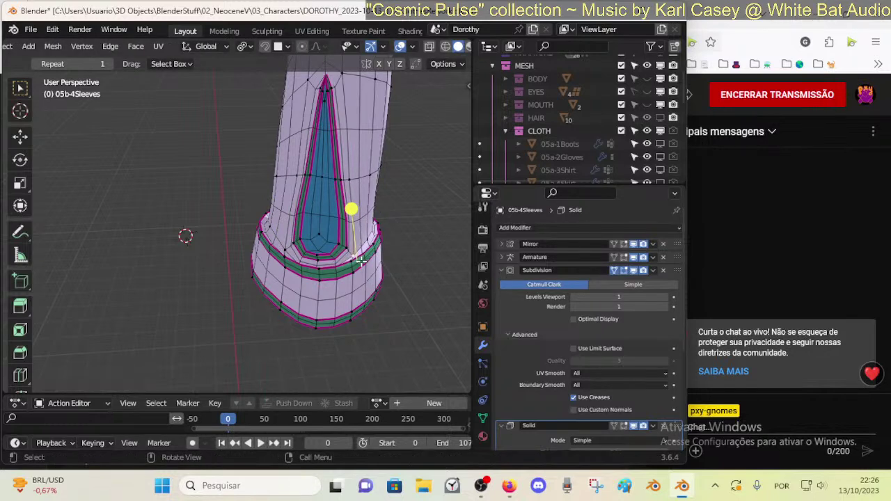
{"action": "key", "text": "g"}
{"action": "left_click", "coordinate": [401, 238]}
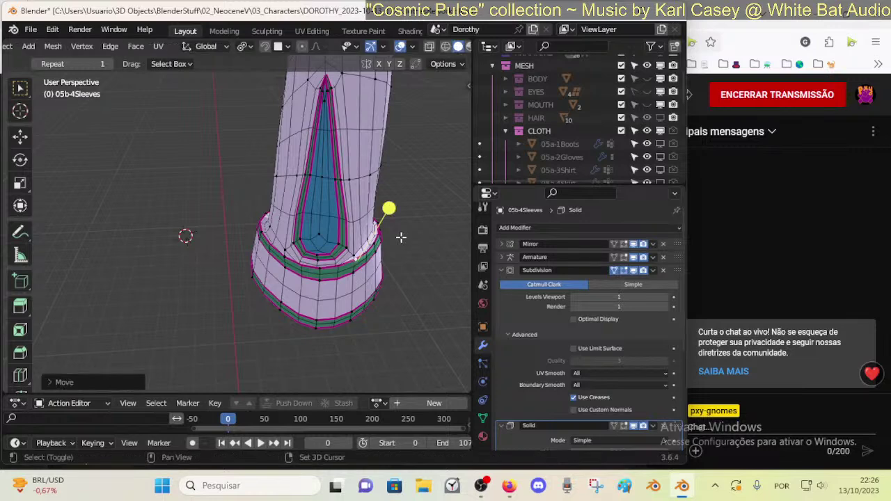
{"action": "key", "text": "g"}
{"action": "left_click", "coordinate": [348, 270]}
{"action": "key", "text": "g"}
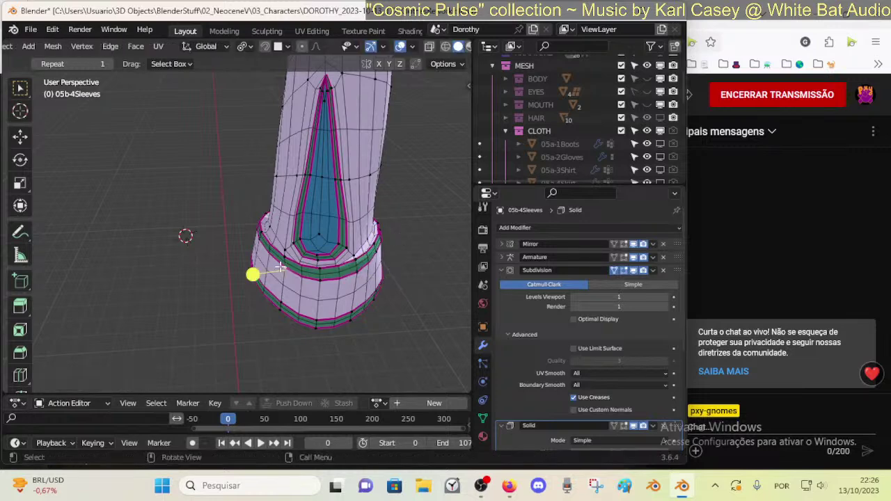
- Adjust the matching vertices of the cuff's green band and the sleeve vertex above it on the inset's first side
{"action": "left_click", "coordinate": [270, 257]}
{"action": "key", "text": "g"}
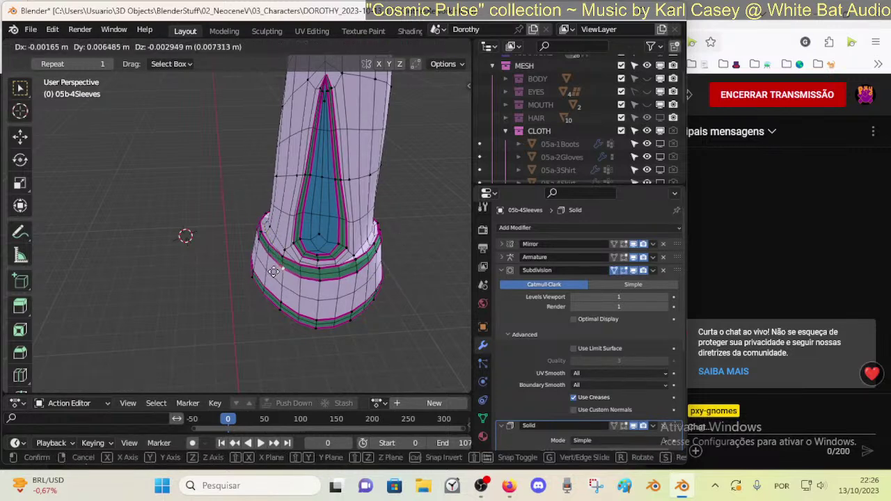
{"action": "left_click", "coordinate": [266, 242]}
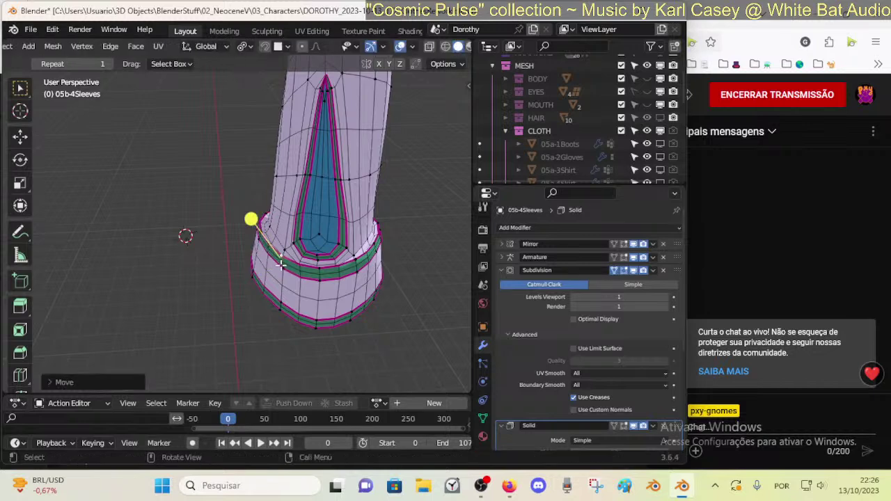
{"action": "left_click", "coordinate": [281, 265]}
{"action": "key", "text": "g"}
{"action": "left_click", "coordinate": [281, 268]}
{"action": "left_click", "coordinate": [286, 248]}
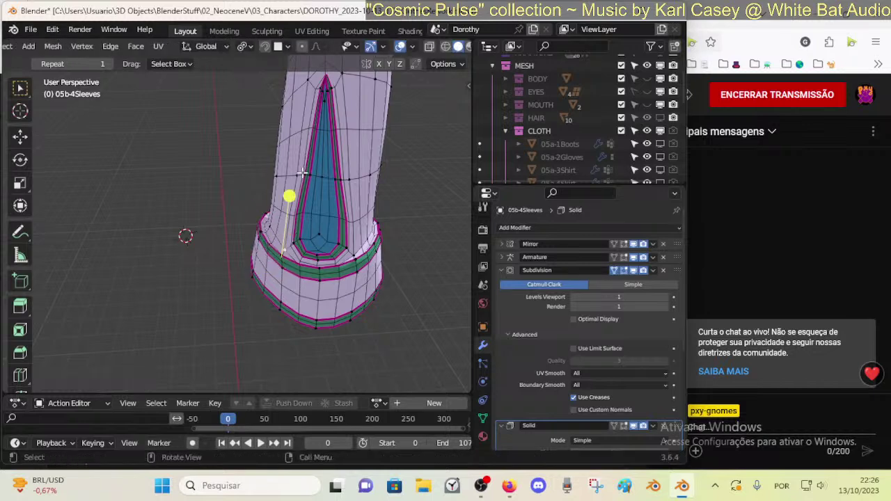
{"action": "key", "text": "g"}
- Move the border vertices on both sides of the inset outward at mid-height to widen the crystal
{"action": "left_click", "coordinate": [293, 173]}
{"action": "left_click", "coordinate": [315, 174], "text": "shift"}
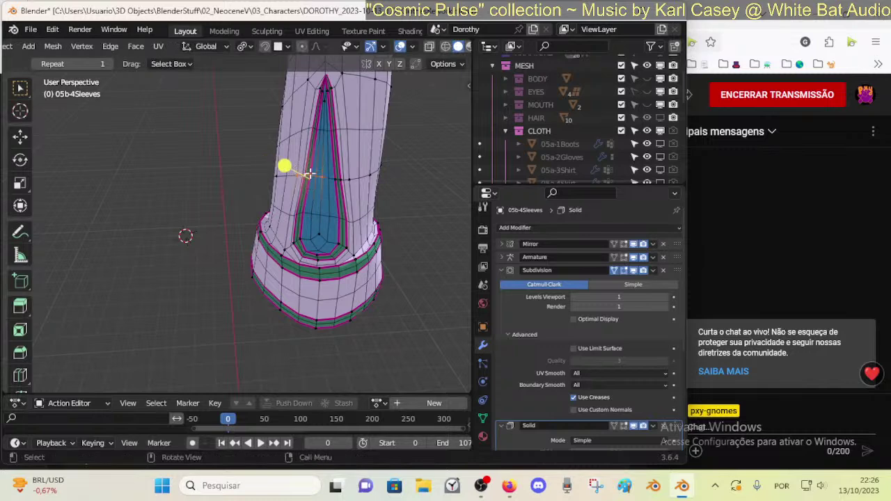
{"action": "key", "text": "g"}
{"action": "left_click", "coordinate": [260, 163]}
{"action": "left_click", "coordinate": [335, 178]}
{"action": "left_click", "coordinate": [344, 179], "text": "shift"}
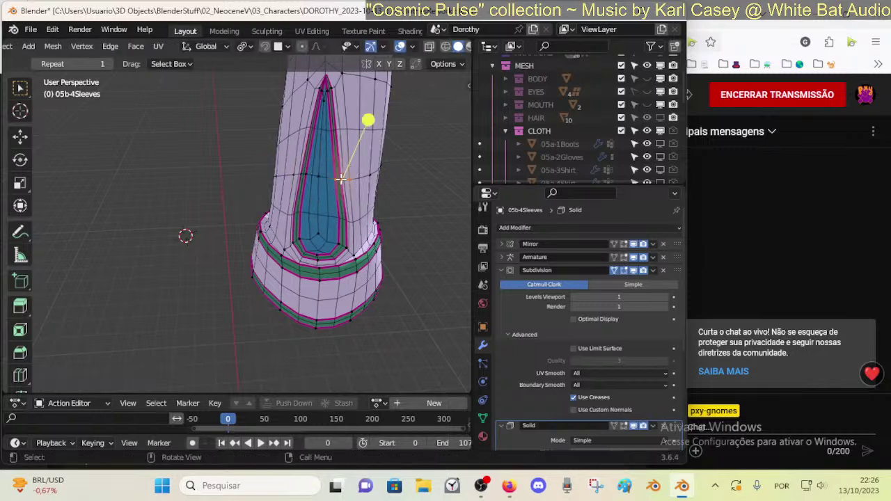
{"action": "key", "text": "g"}
{"action": "left_click", "coordinate": [438, 155]}
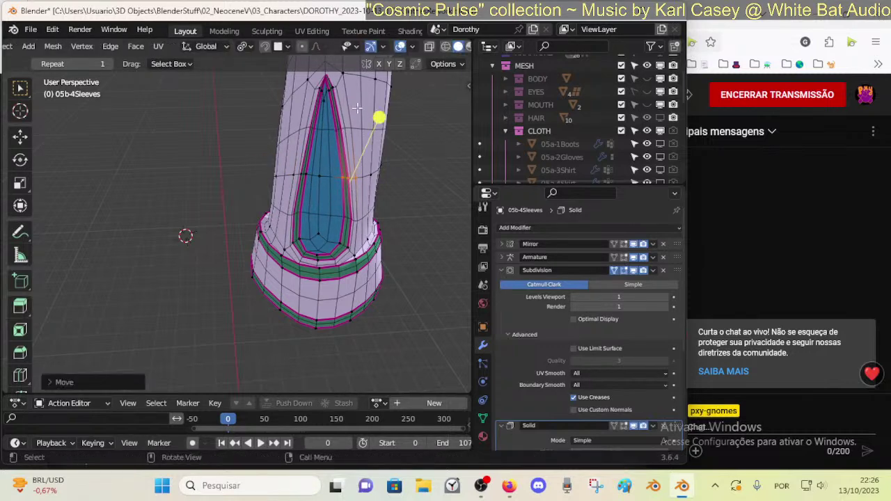
- Lower the vertices around the crystal inset's pointed tip and adjust the border vertex just beside the tip
{"action": "middle_click_drag", "start_coordinate": [325, 102], "coordinate": [324, 128], "text": "shift"}
{"action": "left_click", "coordinate": [323, 127]}
{"action": "key", "text": "c"}
{"action": "left_click_drag", "start_coordinate": [323, 126], "coordinate": [339, 103]}
{"action": "key", "text": "Escape"}
{"action": "key", "text": "g"}
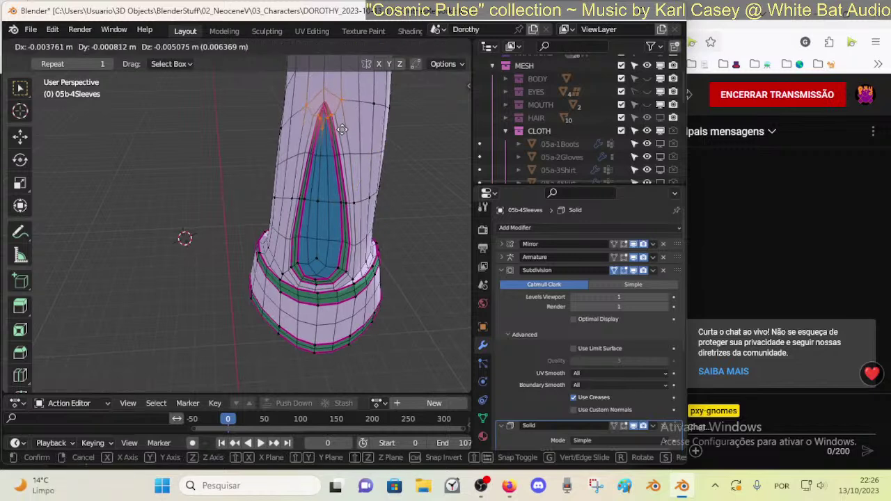
{"action": "left_click", "coordinate": [353, 167]}
{"action": "left_click", "coordinate": [332, 138]}
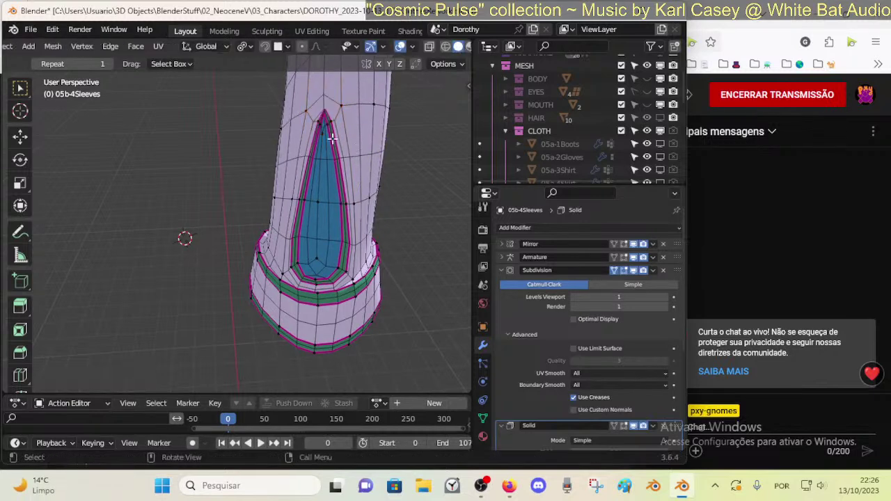
{"action": "key", "text": "g"}
{"action": "left_click", "coordinate": [333, 127]}
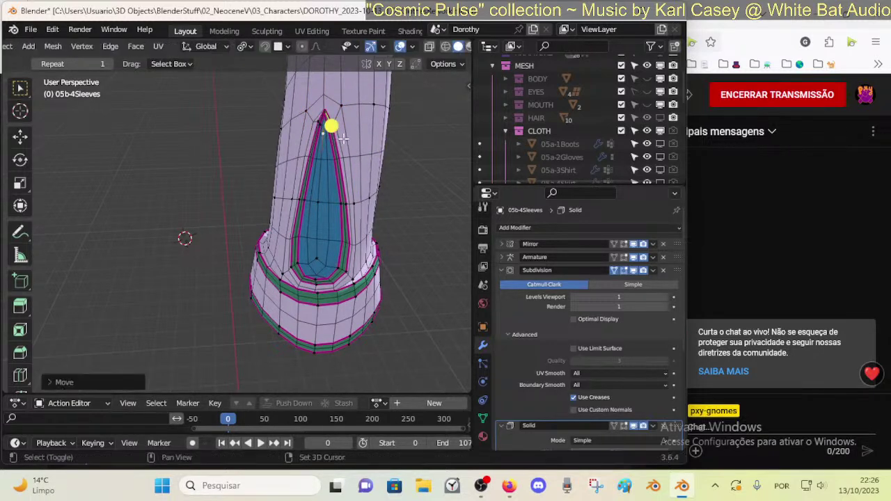
- Move the inset's mid-height border vertex on the side farther from the red axis line
{"action": "key", "text": "c"}
{"action": "left_click", "coordinate": [345, 202]}
{"action": "right_click", "coordinate": [346, 202]}
{"action": "key", "text": "g"}
{"action": "left_click", "coordinate": [349, 202]}
{"action": "key", "text": "alt+a"}
- Reposition the crystal's central vertex at mid-height between the two border sides
{"action": "key", "text": "c"}
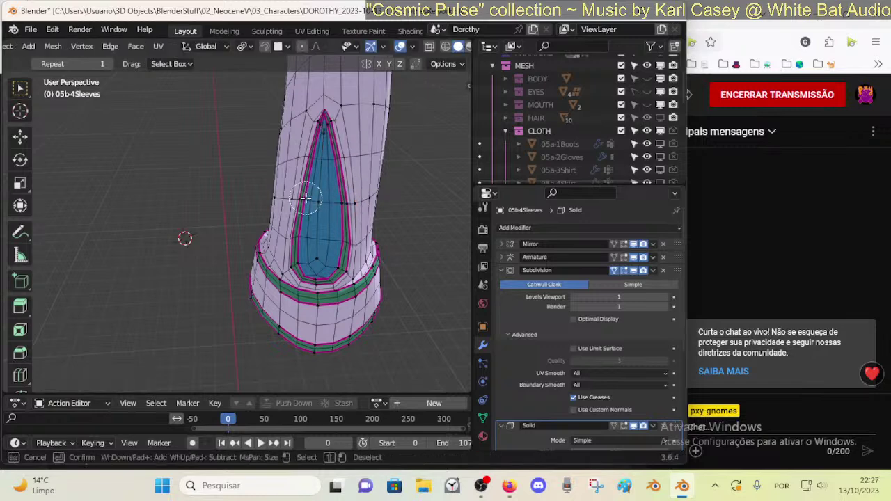
{"action": "left_click", "coordinate": [305, 198]}
{"action": "key", "text": "Escape"}
{"action": "key", "text": "g"}
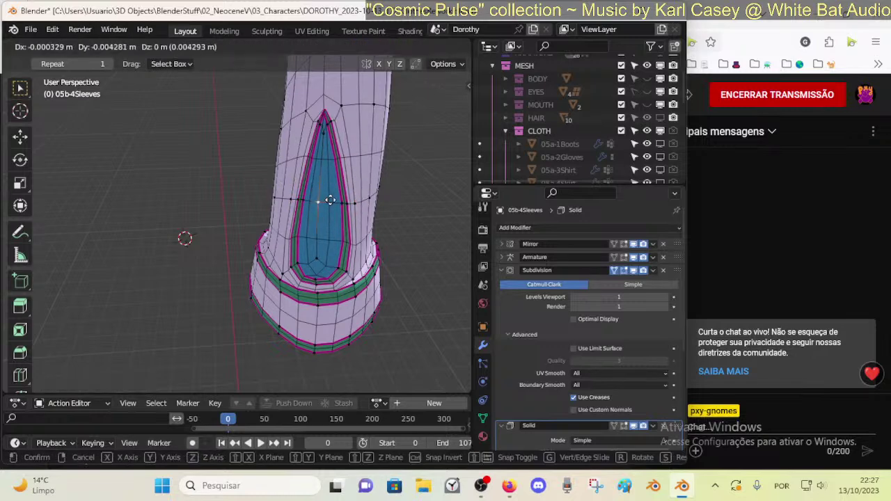
{"action": "left_click", "coordinate": [374, 216]}
{"action": "left_click", "coordinate": [332, 205]}
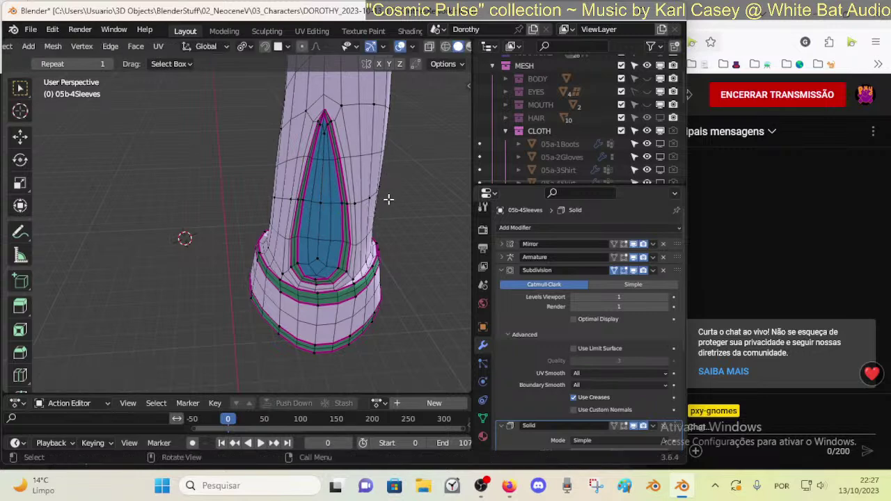
- Select the linked crystal faces, move them outward from the sleeve and smooth their vertices
{"action": "middle_click_drag", "start_coordinate": [384, 212], "coordinate": [194, 185]}
{"action": "scroll", "coordinate": [167, 181], "scroll_direction": "up", "scroll_amount": 4}
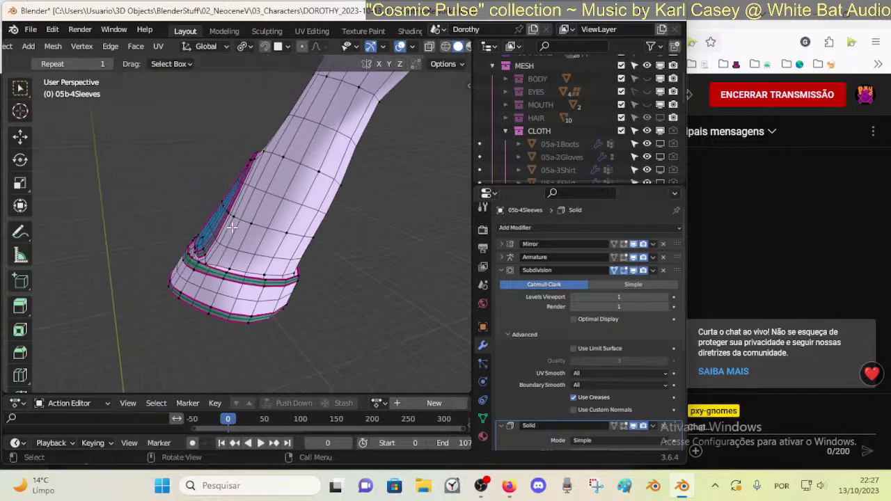
{"action": "right_click", "coordinate": [200, 177]}
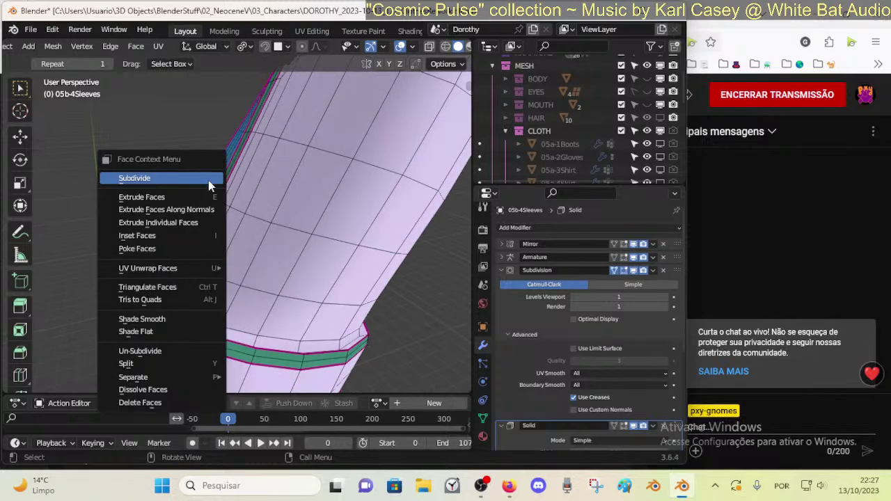
{"action": "left_click", "coordinate": [210, 180]}
{"action": "key", "text": "alt+a"}
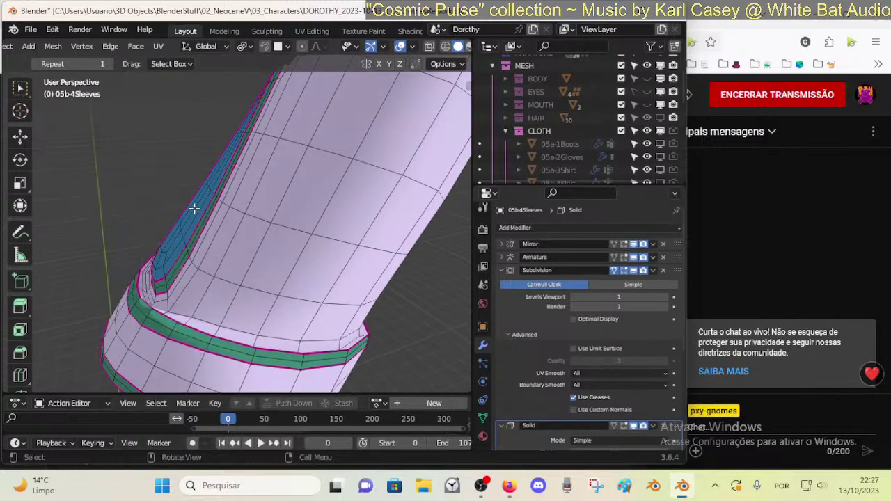
{"action": "key", "text": "l"}
{"action": "mouse_move", "coordinate": [194, 208]}
{"action": "middle_mouse_down"}
{"action": "mouse_move", "coordinate": [180, 195]}
{"action": "mouse_move", "coordinate": [222, 252]}
{"action": "mouse_move", "coordinate": [204, 214]}
{"action": "middle_mouse_up"}
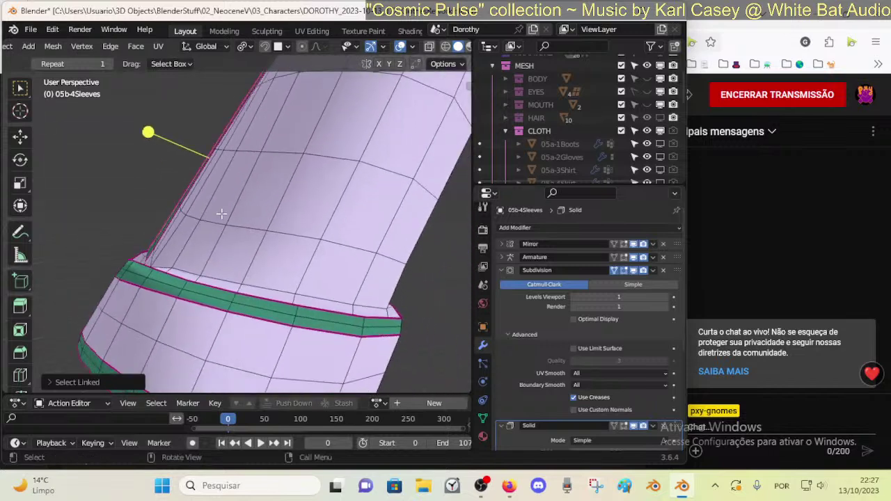
{"action": "key", "text": "g"}
{"action": "left_click", "coordinate": [177, 176]}
{"action": "left_click_drag", "start_coordinate": [142, 125], "coordinate": [165, 121]}
- Examine the crystal inset, border and cuff from the front in both the edit cage and the finished mesh
{"action": "scroll", "coordinate": [194, 188], "scroll_direction": "down", "scroll_amount": 3}
{"action": "key", "text": "Tab"}
{"action": "middle_click_drag", "start_coordinate": [205, 213], "coordinate": [331, 239]}
{"action": "key", "text": "Tab"}
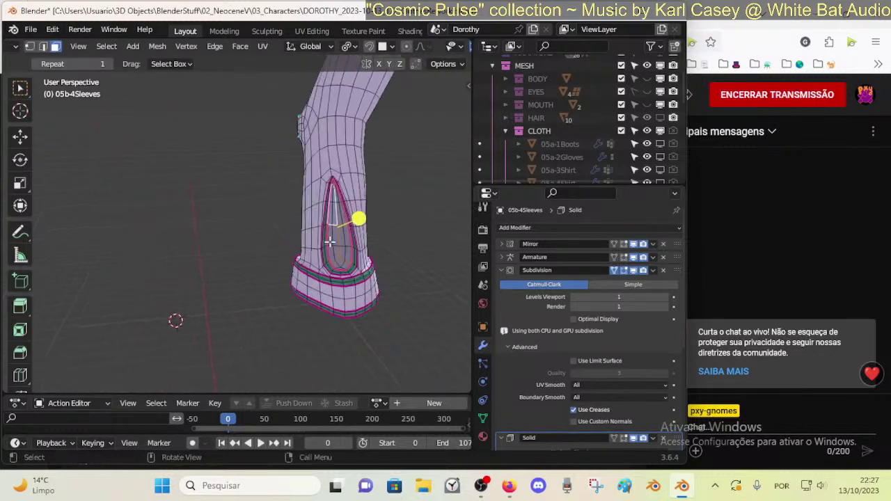
{"action": "key", "text": "Tab"}
{"action": "scroll", "coordinate": [343, 289], "scroll_direction": "up", "scroll_amount": 3}
{"action": "middle_click_drag", "start_coordinate": [344, 288], "coordinate": [318, 286], "text": "shift"}
{"action": "key", "text": "Tab"}
{"action": "left_click", "coordinate": [349, 282]}
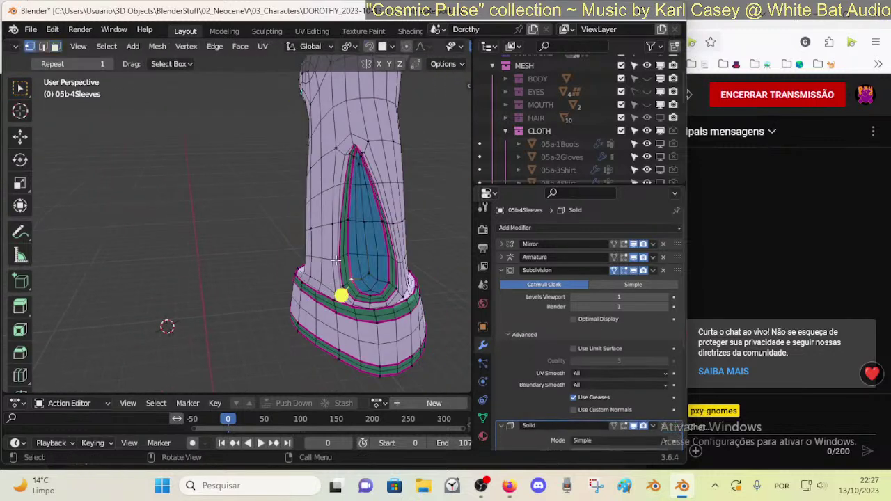
{"action": "key", "text": "c"}
{"action": "key", "text": "Escape"}
{"action": "key", "text": "Tab"}
{"action": "scroll", "coordinate": [306, 243], "scroll_direction": "up", "scroll_amount": 3}
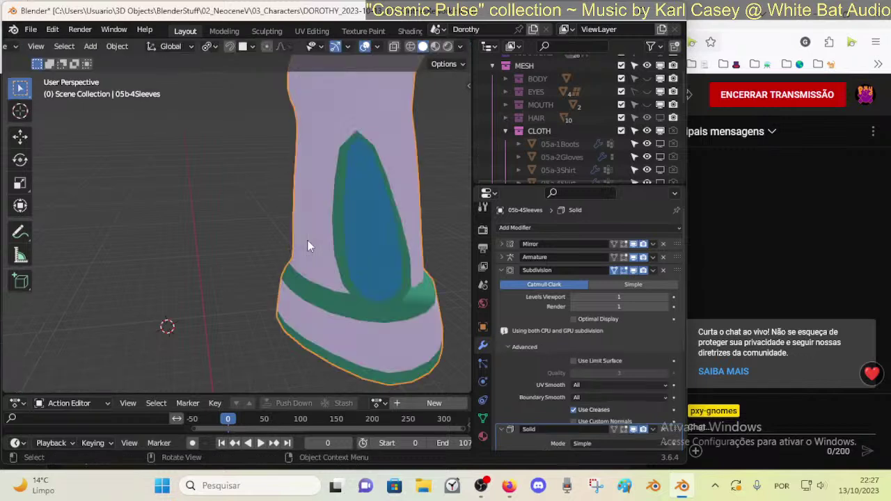
- Move the sleeve edges between the inset's lower corner and the cuff's upper green band, adjusting them from two angles
{"action": "middle_click_drag", "start_coordinate": [368, 316], "coordinate": [218, 305]}
{"action": "key", "text": "Tab"}
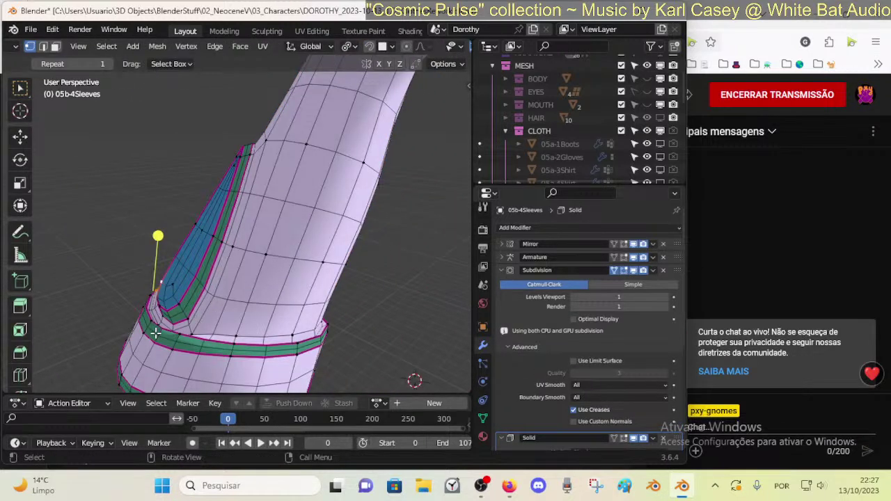
{"action": "key", "text": "2"}
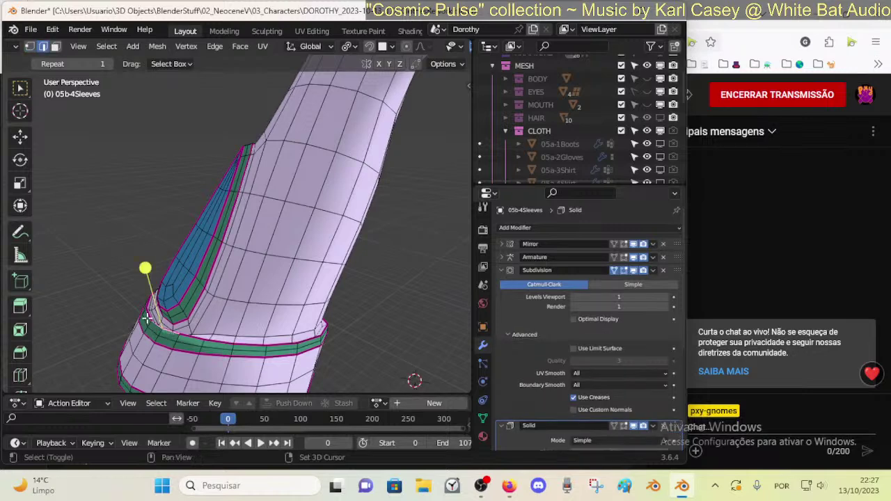
{"action": "key", "text": "g"}
{"action": "left_click", "coordinate": [161, 337]}
{"action": "key", "text": "Tab"}
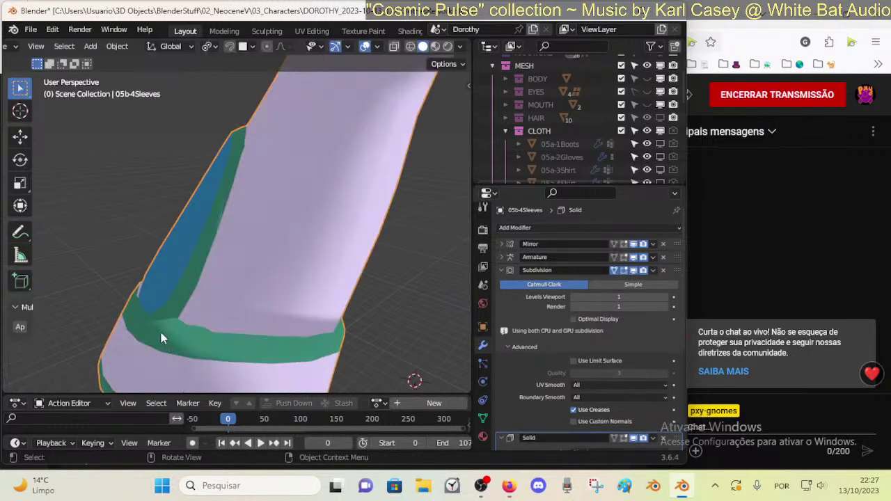
{"action": "middle_click_drag", "start_coordinate": [162, 333], "coordinate": [247, 301]}
{"action": "key", "text": "Tab"}
{"action": "key", "text": "g"}
{"action": "left_click", "coordinate": [304, 273]}
{"action": "key", "text": "Tab"}
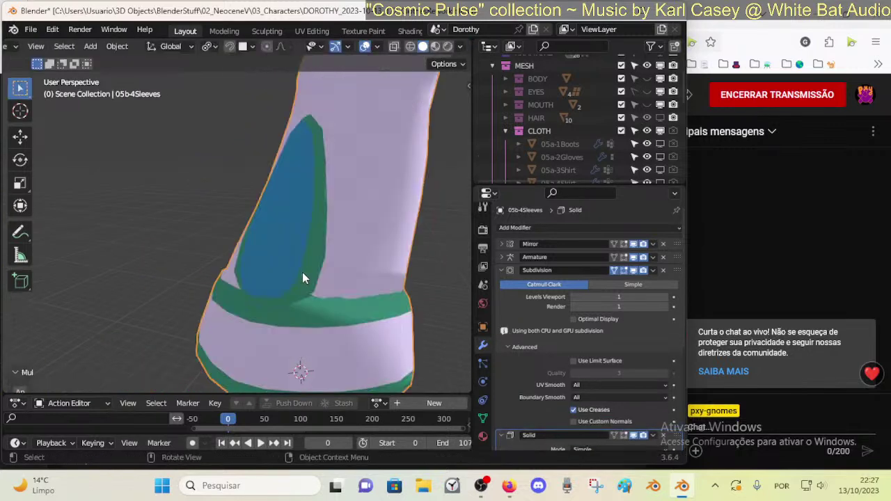
- Move the lower half of the crystal together with its surrounding border and adjoining sleeve faces
{"action": "middle_click_drag", "start_coordinate": [302, 273], "coordinate": [321, 282]}
{"action": "key", "text": "Tab"}
{"action": "key", "text": "3"}
{"action": "key", "text": "c"}
{"action": "left_click_drag", "start_coordinate": [303, 289], "coordinate": [295, 276]}
{"action": "right_click", "coordinate": [295, 273]}
{"action": "key", "text": "c"}
{"action": "right_click", "coordinate": [296, 276]}
{"action": "key", "text": "g"}
{"action": "left_click", "coordinate": [306, 227]}
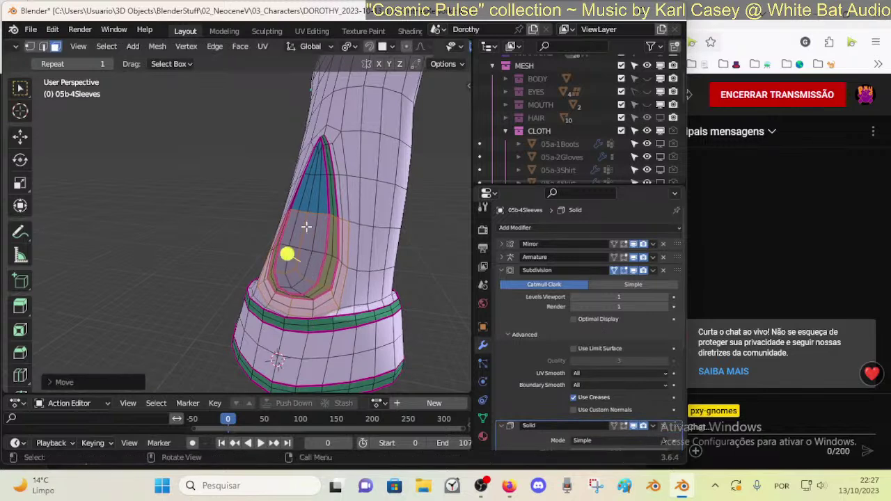
- Apply a crease of -1 to the top edge loop of the cuff's upper green band
{"action": "key", "text": "Tab"}
{"action": "middle_click_drag", "start_coordinate": [322, 266], "coordinate": [232, 308]}
{"action": "key", "text": "Tab"}
{"action": "scroll", "coordinate": [223, 323], "scroll_direction": "up", "scroll_amount": 3}
{"action": "key", "text": "1"}
{"action": "middle_click_drag", "start_coordinate": [234, 339], "coordinate": [212, 347]}
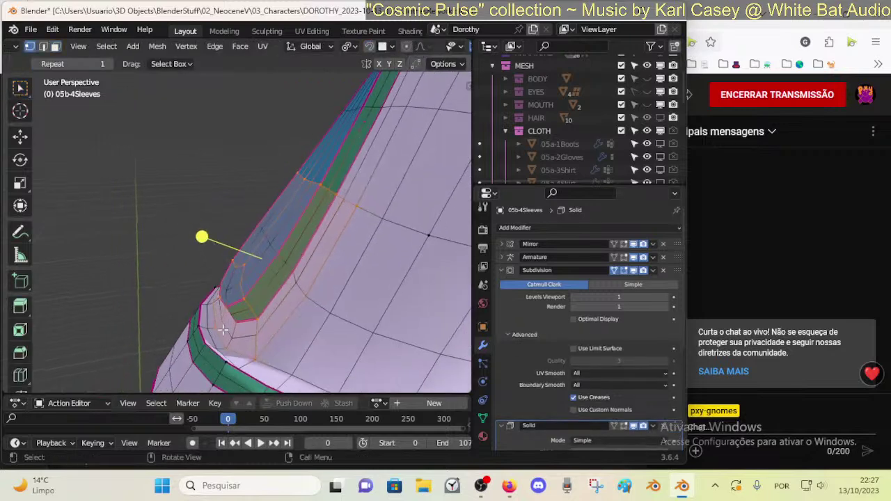
{"action": "key", "text": "alt+a"}
{"action": "key", "text": "shift+e"}
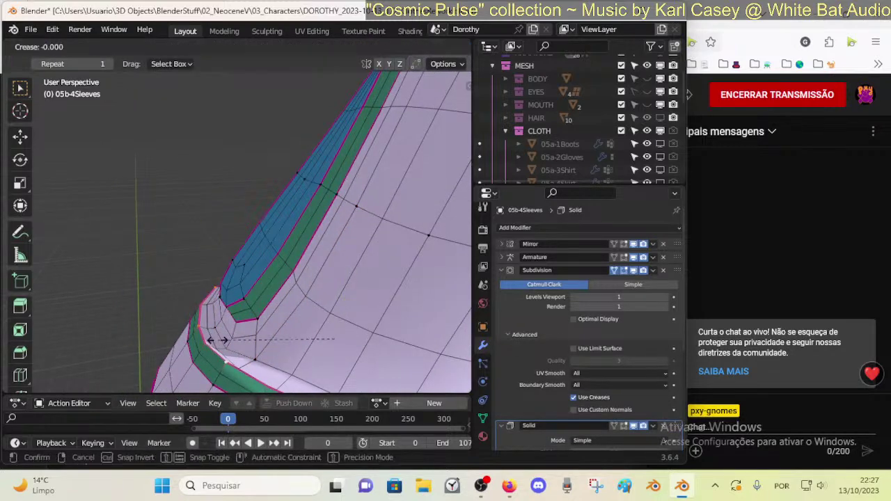
{"action": "type", "text": "-1"}
{"action": "key", "text": "Return"}
{"action": "key", "text": "Tab"}
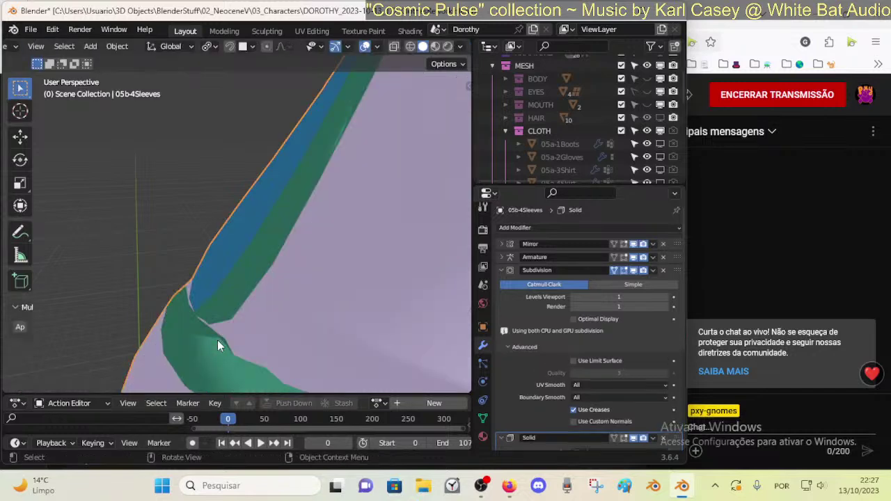
- Smooth the face loop joining the sleeve to the cuff's upper green band
{"action": "middle_click_drag", "start_coordinate": [229, 341], "coordinate": [254, 342]}
{"action": "key", "text": "Tab"}
{"action": "left_click", "coordinate": [234, 324], "text": "alt"}
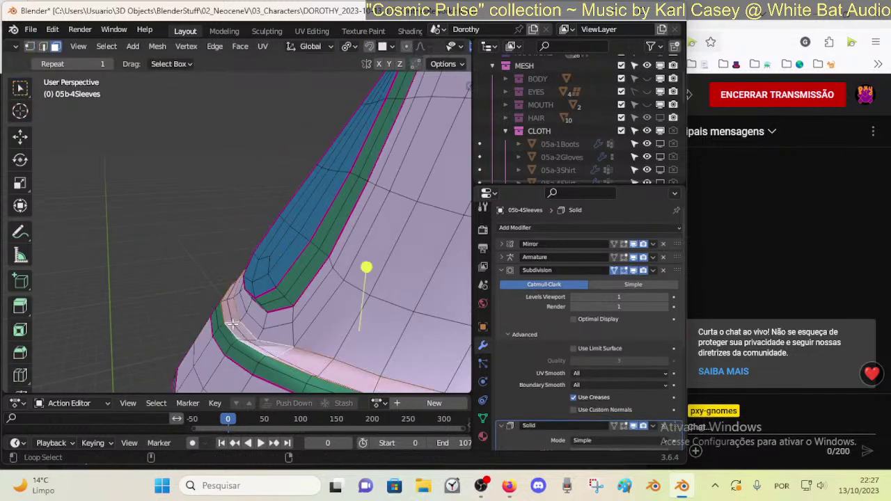
{"action": "mouse_move", "coordinate": [366, 270]}
{"action": "left_mouse_down"}
{"action": "mouse_move", "coordinate": [388, 275]}
{"action": "mouse_move", "coordinate": [381, 277]}
{"action": "left_mouse_up"}
{"action": "key", "text": "Tab"}
{"action": "key", "text": "Tab"}
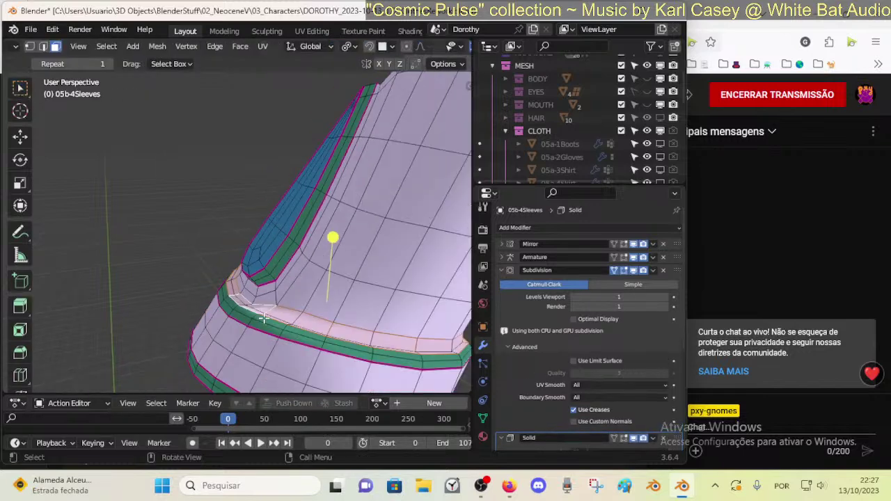
- Turn off the Subdivision modifier's on-cage display to show the base mesh
{"action": "key", "text": "alt+a"}
{"action": "left_click", "coordinate": [221, 323], "text": "alt"}
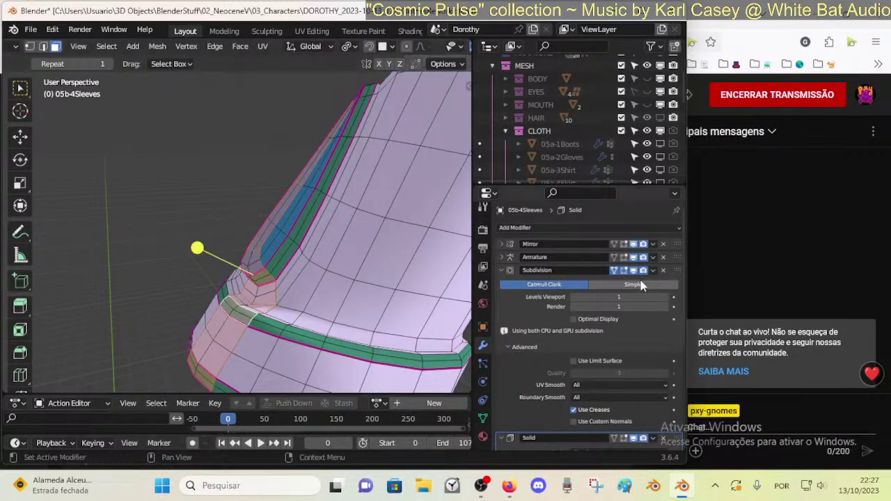
{"action": "left_click", "coordinate": [615, 270]}
{"action": "key", "text": "alt+a"}
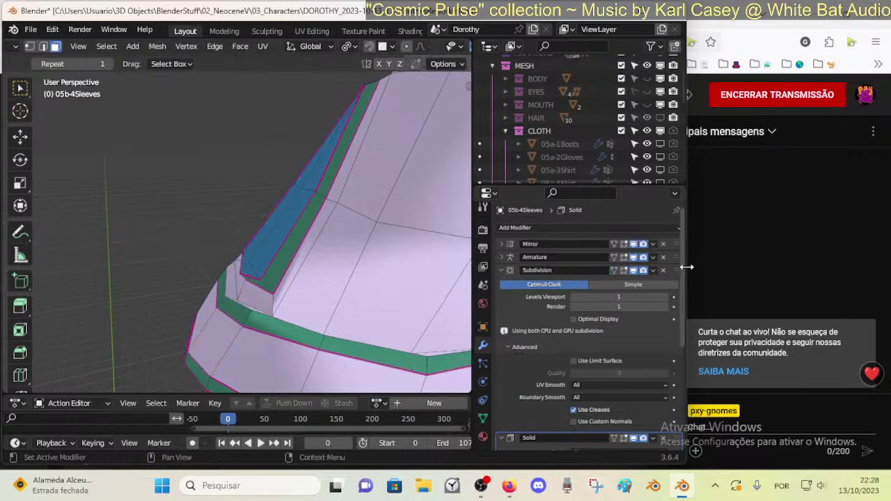
- Fatten the cuff's lilac face loop slightly outward along its normals with Shrink/Fatten
{"action": "left_click", "coordinate": [202, 332], "text": "alt"}
{"action": "middle_click_drag", "start_coordinate": [202, 332], "coordinate": [221, 319]}
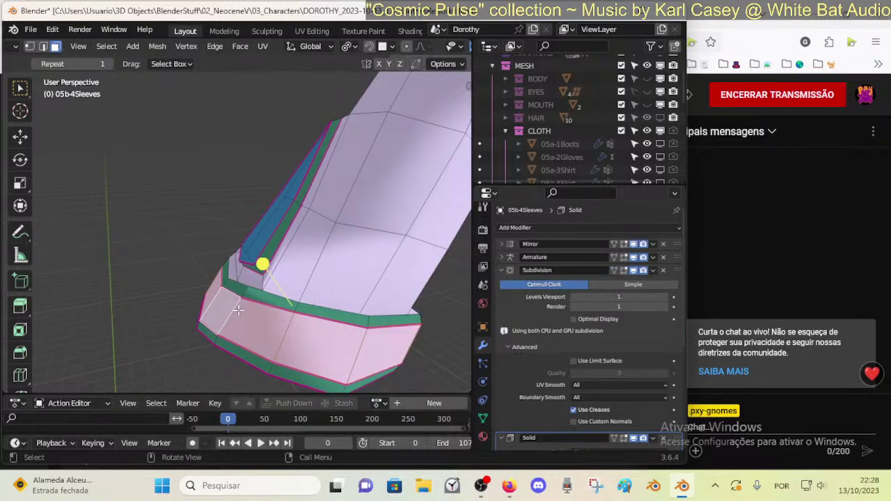
{"action": "key", "text": "s"}
{"action": "key", "text": "Escape"}
{"action": "key", "text": "alt+s"}
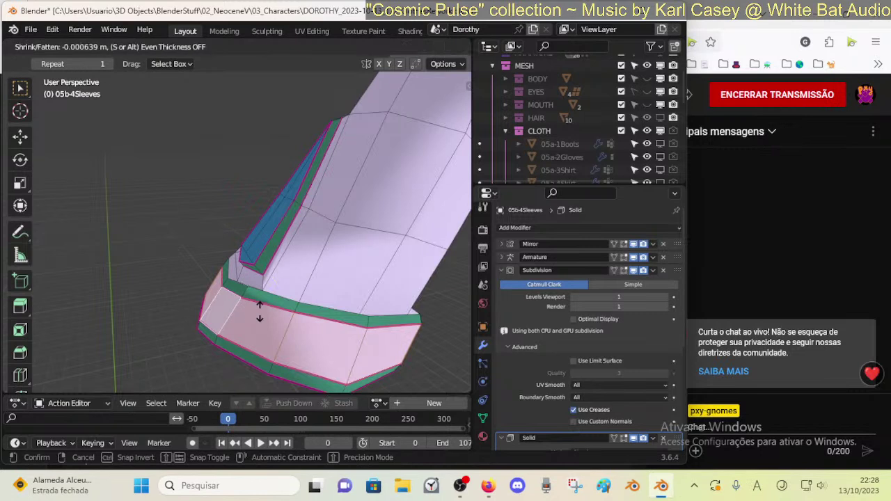
{"action": "left_click", "coordinate": [258, 260]}
{"action": "key", "text": "alt+a"}
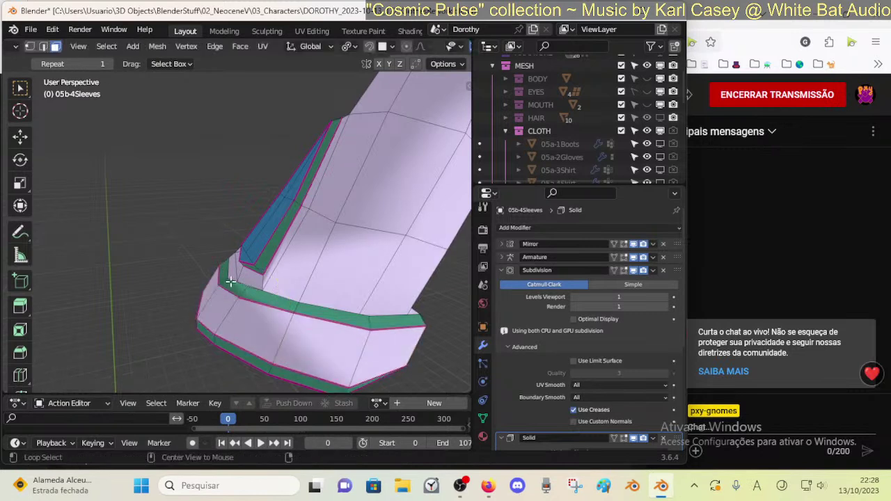
- Smooth the vertices of the cuff's upper green band
{"action": "left_click", "coordinate": [231, 281], "text": "alt"}
{"action": "middle_click_drag", "start_coordinate": [231, 282], "coordinate": [306, 296]}
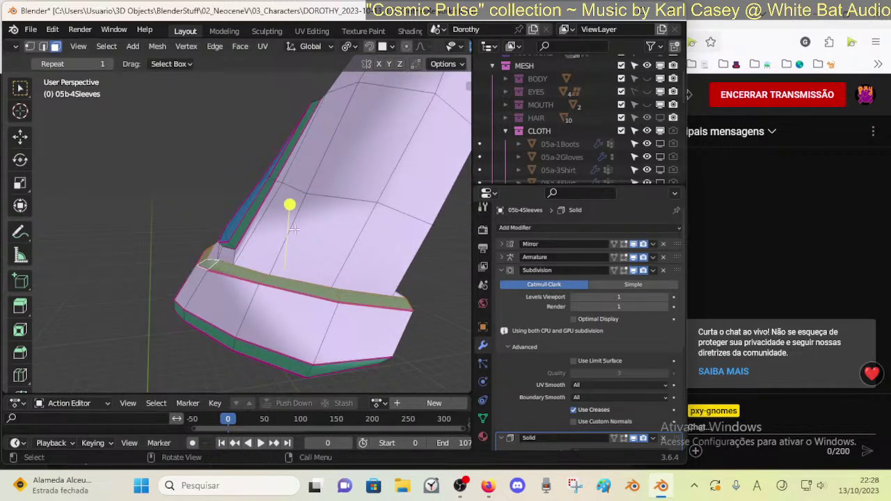
{"action": "left_click_drag", "start_coordinate": [290, 205], "coordinate": [335, 217]}
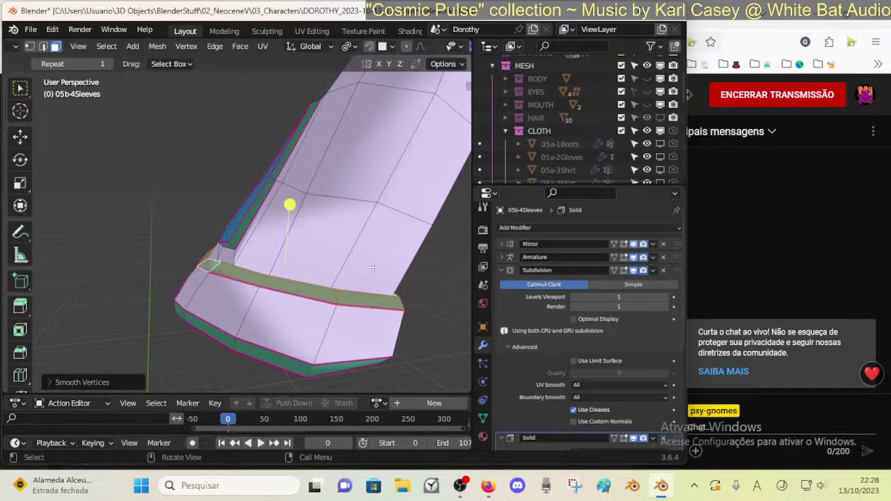
- Scale up the cuff's lilac loop together with both green bands by about 1.06
{"action": "left_click", "coordinate": [189, 301], "text": "alt"}
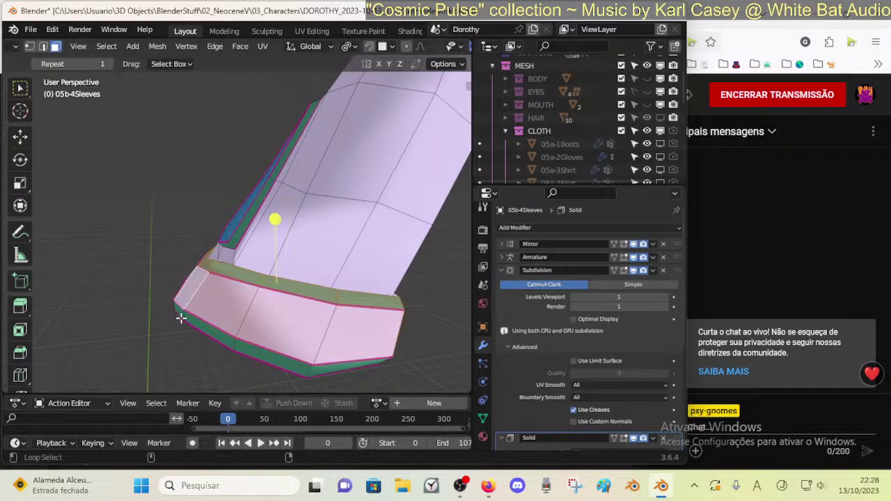
{"action": "key", "text": "s"}
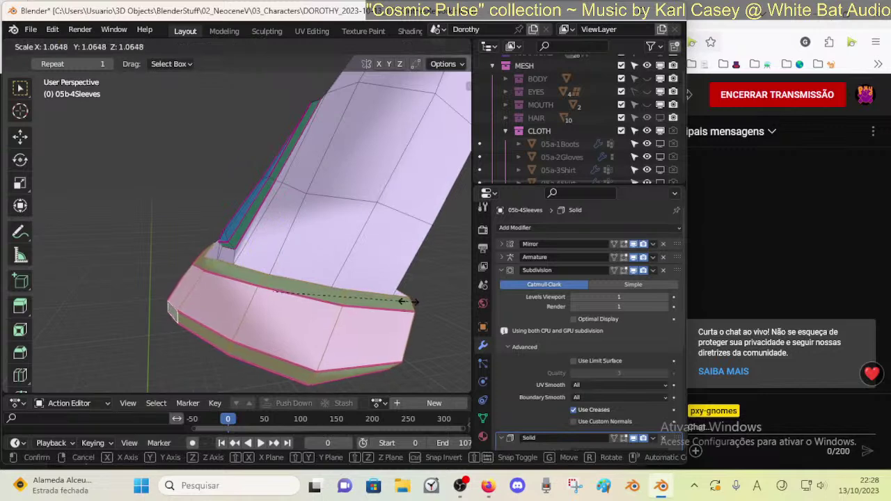
{"action": "left_click", "coordinate": [407, 302]}
{"action": "key", "text": "Tab"}
{"action": "middle_click_drag", "start_coordinate": [328, 284], "coordinate": [240, 280]}
- Move the whole cuff with its green bands to realign it around the end of the sleeve
{"action": "key", "text": "Tab"}
{"action": "key", "text": "g"}
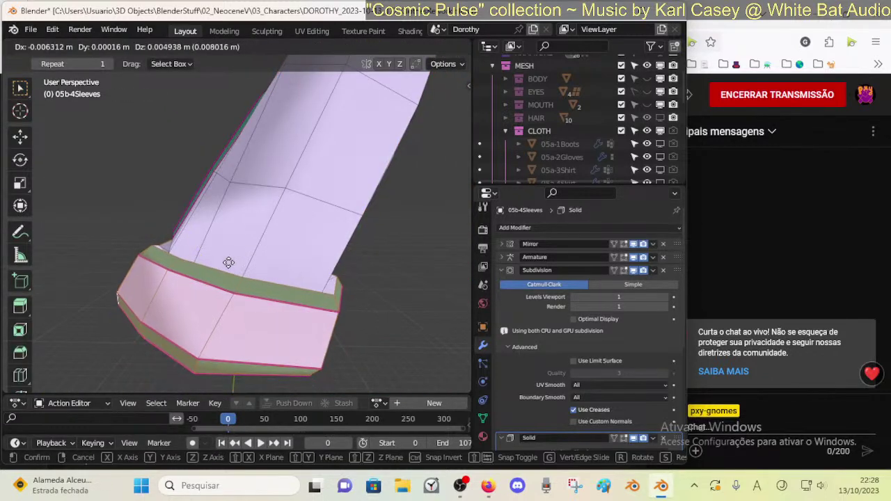
{"action": "left_click", "coordinate": [185, 229]}
{"action": "key", "text": "Tab"}
{"action": "middle_click_drag", "start_coordinate": [185, 229], "coordinate": [324, 314]}
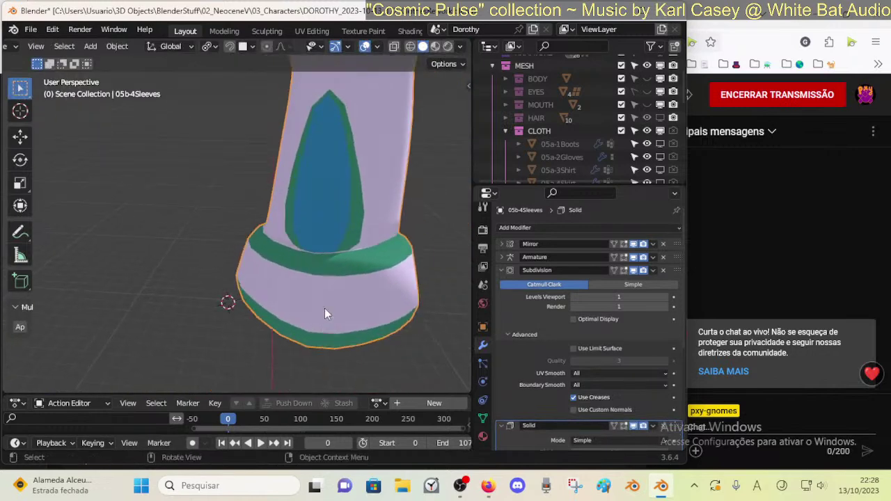
- Adjust the vertex placement where the sleeve meets the cuff's upper green band, just below the crystal inset
{"action": "key", "text": "Tab"}
{"action": "key", "text": "1"}
{"action": "left_click", "coordinate": [318, 269]}
{"action": "scroll", "coordinate": [328, 285], "scroll_direction": "up", "scroll_amount": 1}
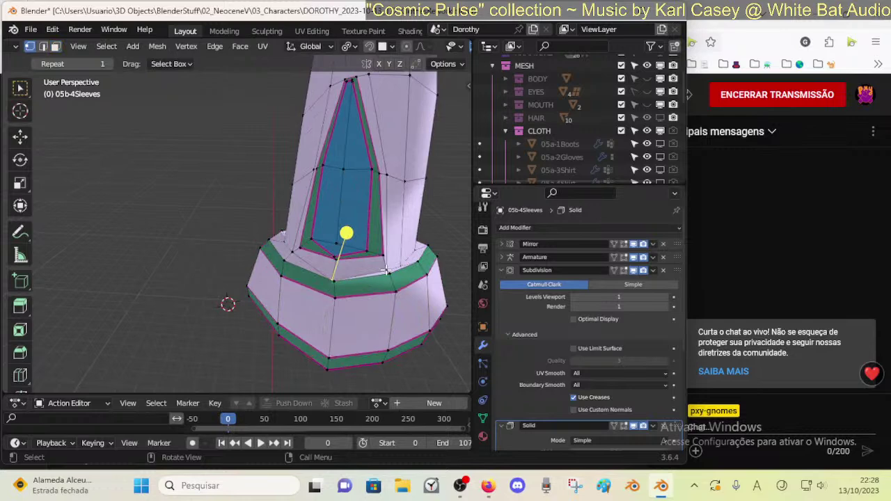
{"action": "key", "text": "g"}
{"action": "key", "text": "g"}
{"action": "left_click", "coordinate": [386, 250]}
- Move the crystal's bottom tip and lower corner vertices, plus the adjoining green border corner, to reshape the base of the inset
{"action": "left_click", "coordinate": [337, 256]}
{"action": "key", "text": "g"}
{"action": "left_click", "coordinate": [353, 205]}
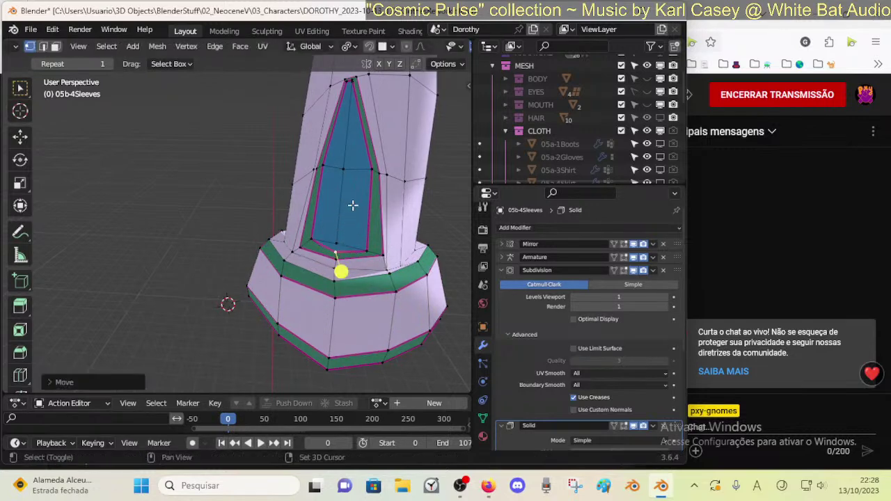
{"action": "key", "text": "g"}
{"action": "left_click", "coordinate": [348, 225]}
{"action": "key", "text": "g"}
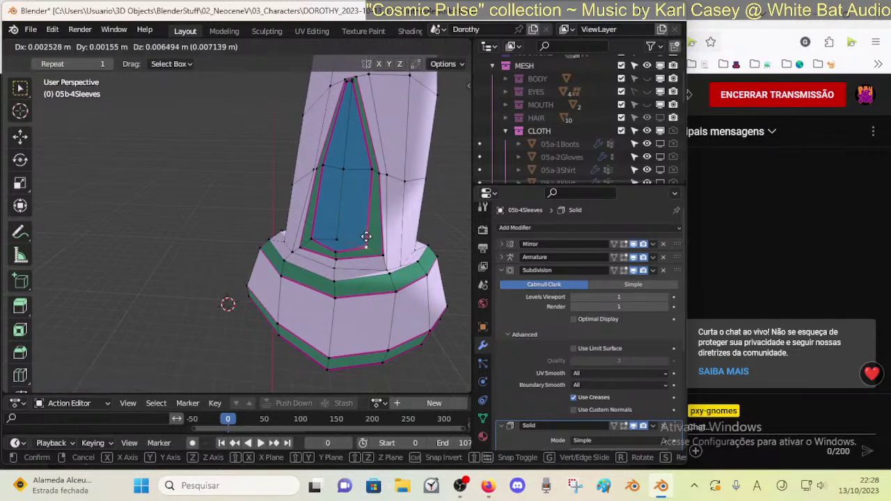
{"action": "left_click", "coordinate": [366, 212]}
{"action": "key", "text": "g"}
{"action": "left_click", "coordinate": [333, 247]}
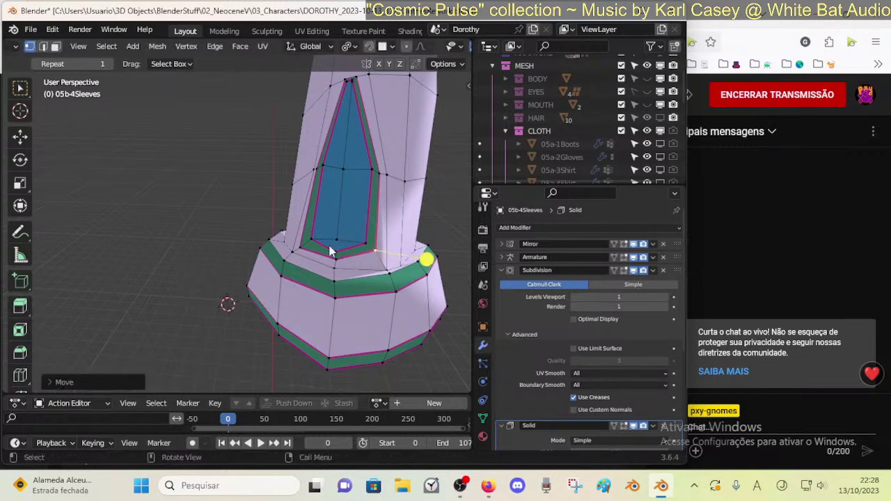
- Reposition the individual sleeve-end vertices around the base of the inset where they meet the cuff
{"action": "key", "text": "g"}
{"action": "left_click", "coordinate": [340, 267]}
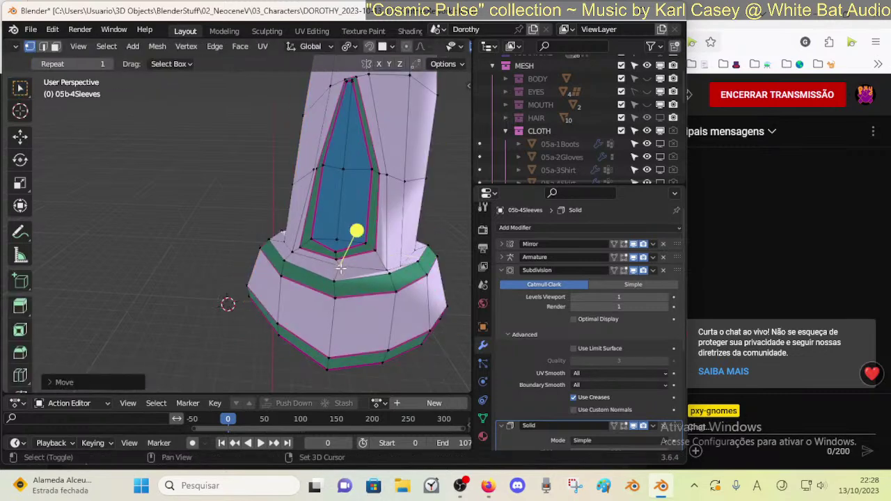
{"action": "key", "text": "g"}
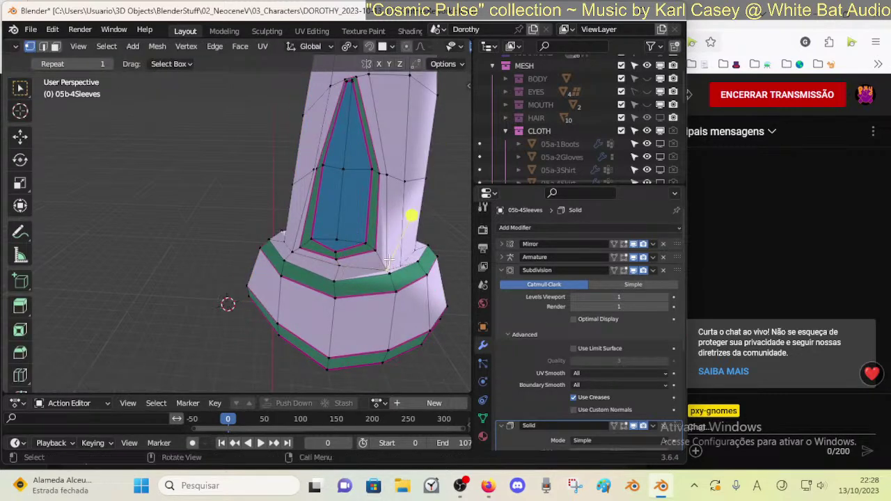
{"action": "left_click", "coordinate": [337, 285]}
{"action": "left_click", "coordinate": [294, 251]}
{"action": "key", "text": "g"}
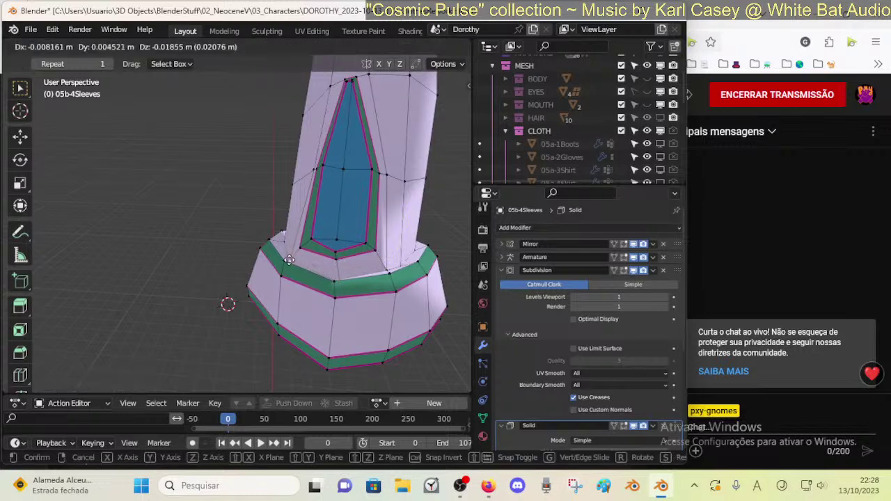
{"action": "left_click", "coordinate": [290, 261]}
- Nudge the front vertices on the upper edge of the cuff's upper green band to even out its outline
{"action": "left_click", "coordinate": [334, 283]}
{"action": "key", "text": "g"}
{"action": "left_click", "coordinate": [340, 277]}
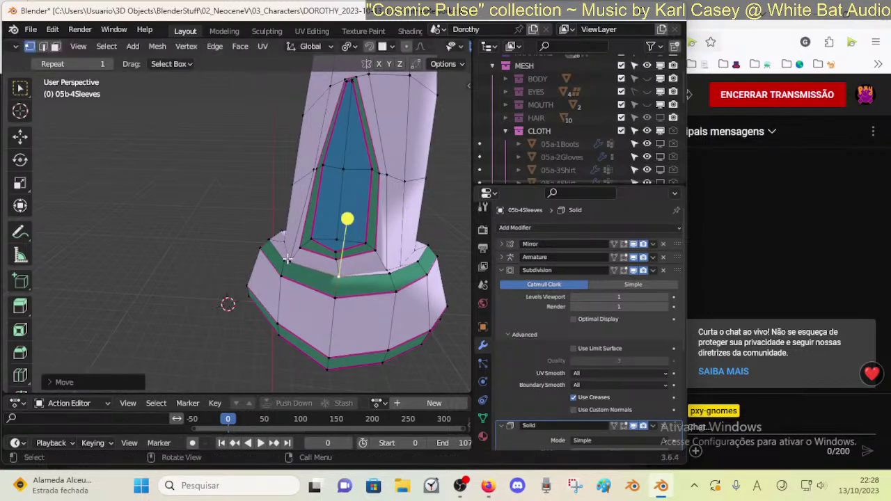
{"action": "key", "text": "g"}
{"action": "left_click", "coordinate": [289, 261]}
{"action": "key", "text": "g"}
{"action": "left_click", "coordinate": [286, 259]}
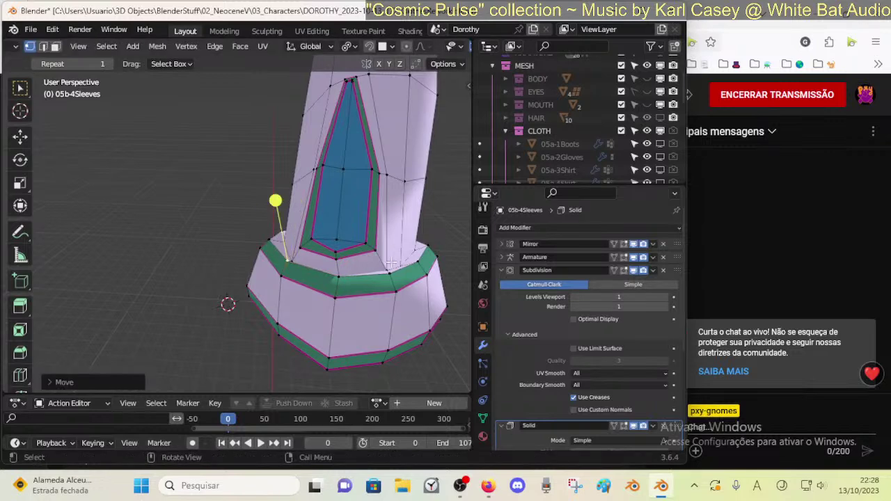
- Select the sleeve's bottom edge loop with X-ray on and move it about 0.007 m down into the cuff
{"action": "left_click", "coordinate": [388, 271]}
{"action": "key", "text": "2"}
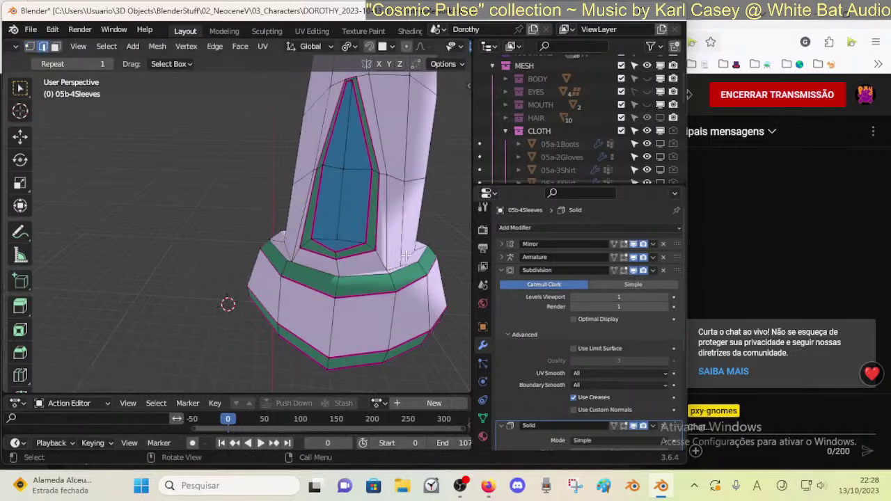
{"action": "key", "text": "alt+z"}
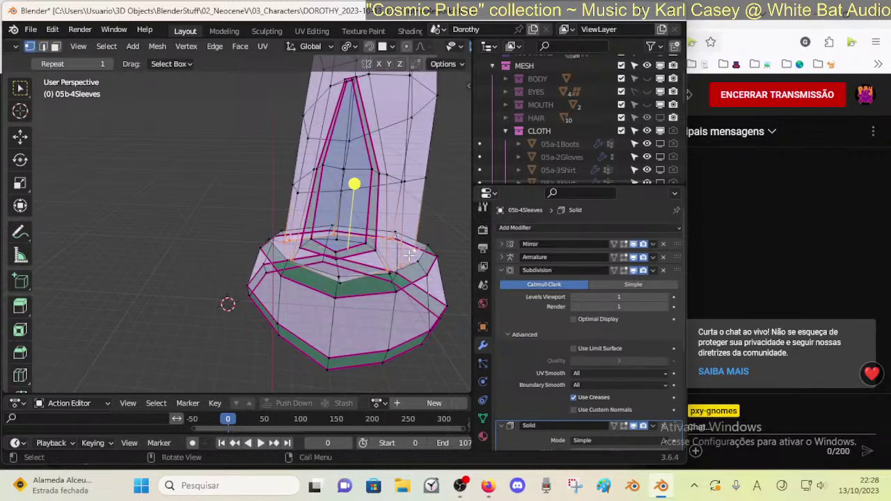
{"action": "key", "text": "g"}
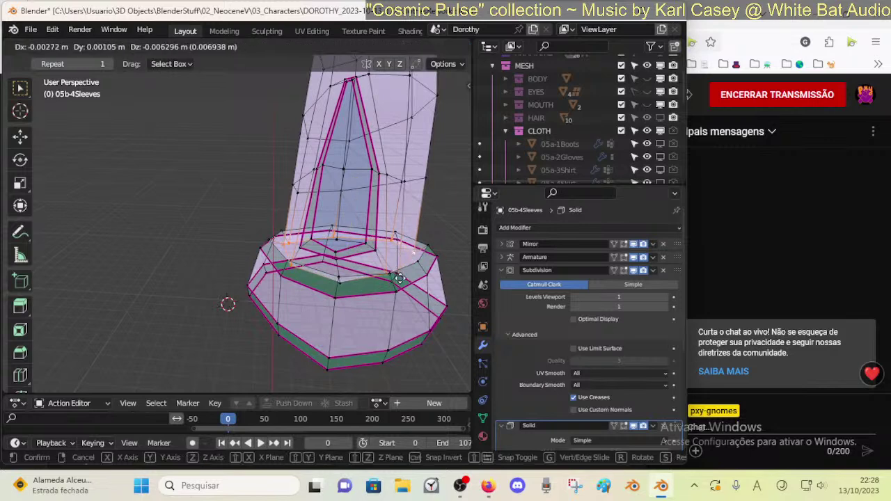
{"action": "left_click", "coordinate": [399, 279]}
- Smooth the upper edge loop of the cuff's upper green band and move it slightly up along the sleeve
{"action": "key", "text": "alt+a"}
{"action": "left_click", "coordinate": [420, 255], "text": "alt"}
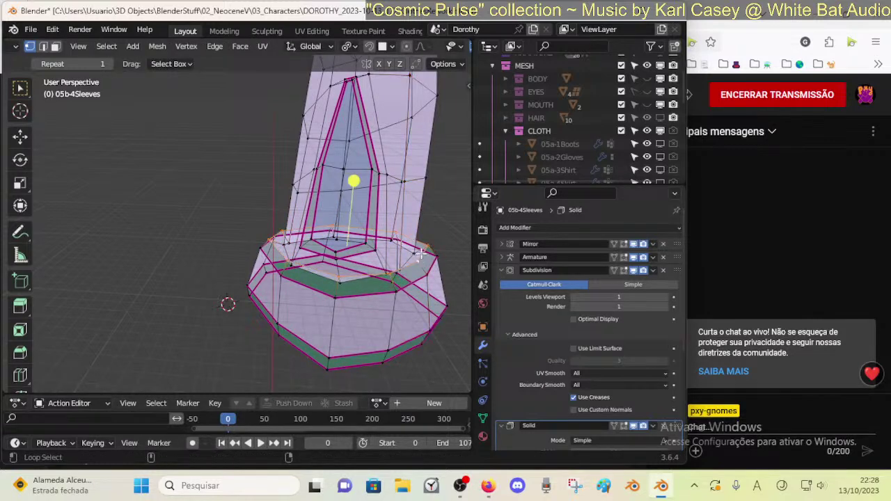
{"action": "left_click_drag", "start_coordinate": [353, 181], "coordinate": [376, 186]}
{"action": "key", "text": "g"}
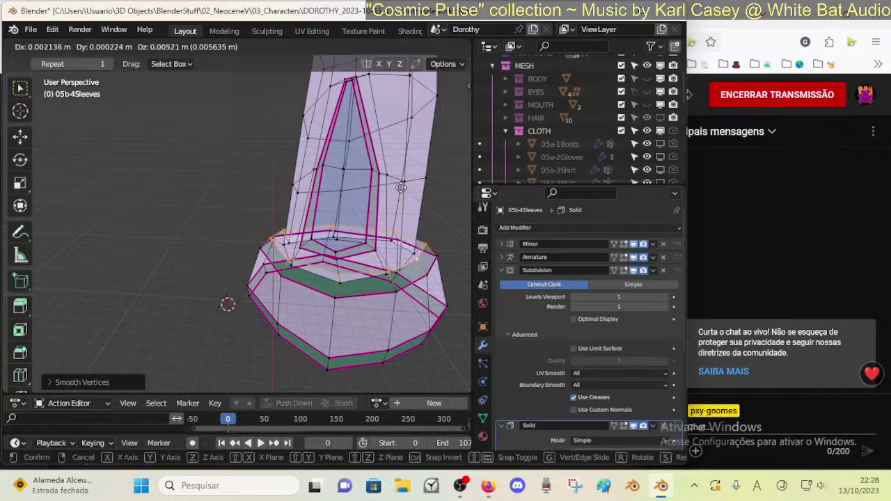
{"action": "left_click", "coordinate": [400, 177]}
{"action": "key", "text": "Tab"}
{"action": "key", "text": "alt+z"}
- Examine from the side how the cuff's upper green band meets the sleeve, with and without the subdivided result
{"action": "middle_click_drag", "start_coordinate": [391, 273], "coordinate": [258, 257]}
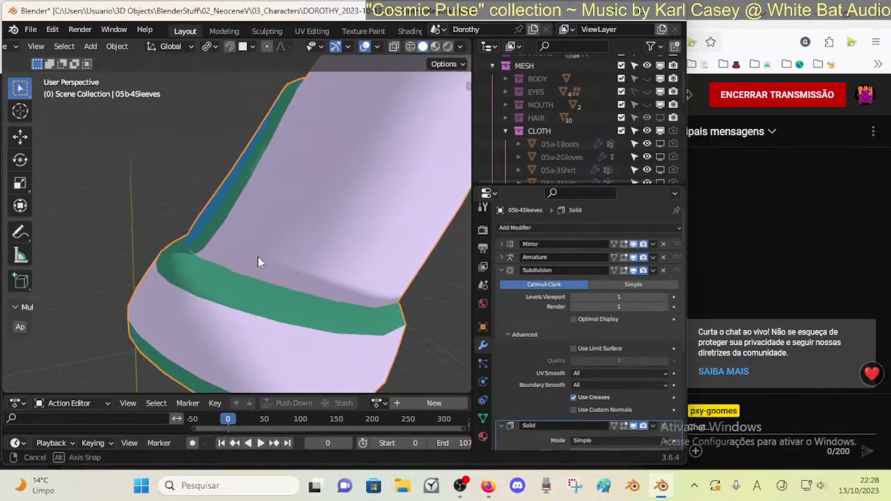
{"action": "key", "text": "Tab"}
{"action": "key", "text": "3"}
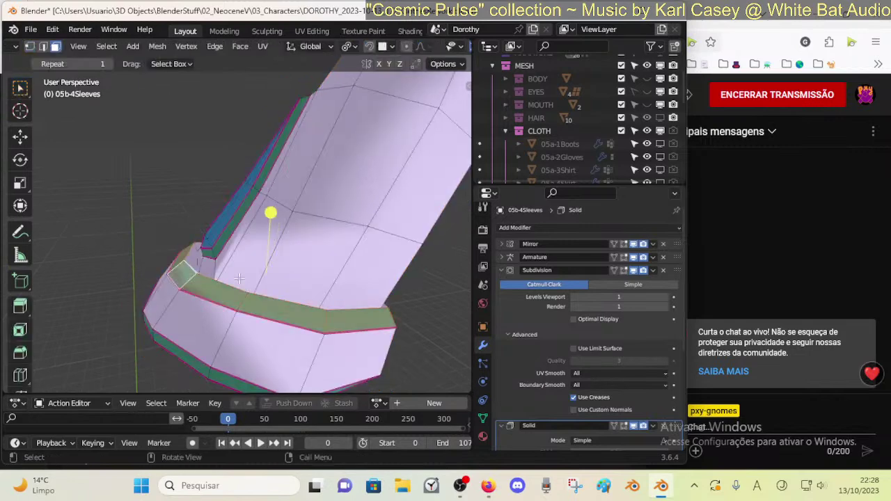
{"action": "middle_click_drag", "start_coordinate": [200, 278], "coordinate": [233, 265]}
{"action": "middle_click_drag", "start_coordinate": [318, 263], "coordinate": [331, 252]}
{"action": "key", "text": "Tab"}
{"action": "middle_click_drag", "start_coordinate": [268, 300], "coordinate": [186, 270]}
{"action": "key", "text": "Tab"}
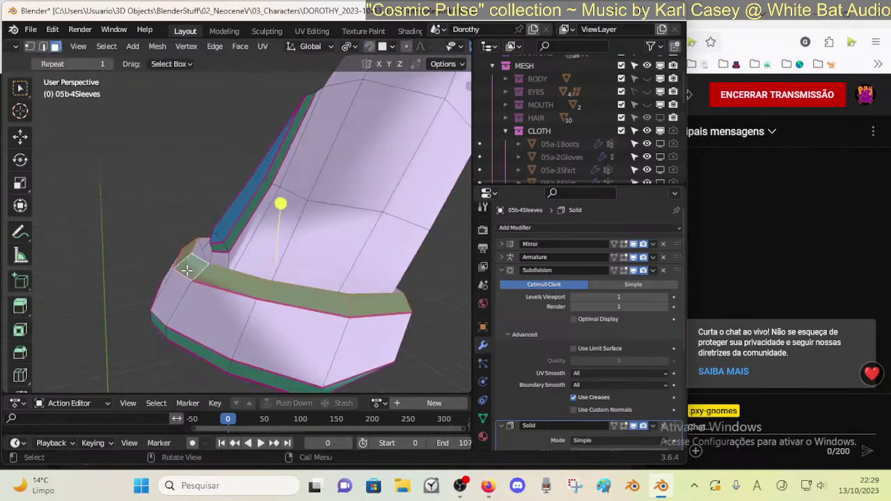
- Try Solid modifier thicknesses of 0.02 m and 0.04 m on the sleeves
{"action": "left_click", "coordinate": [482, 436]}
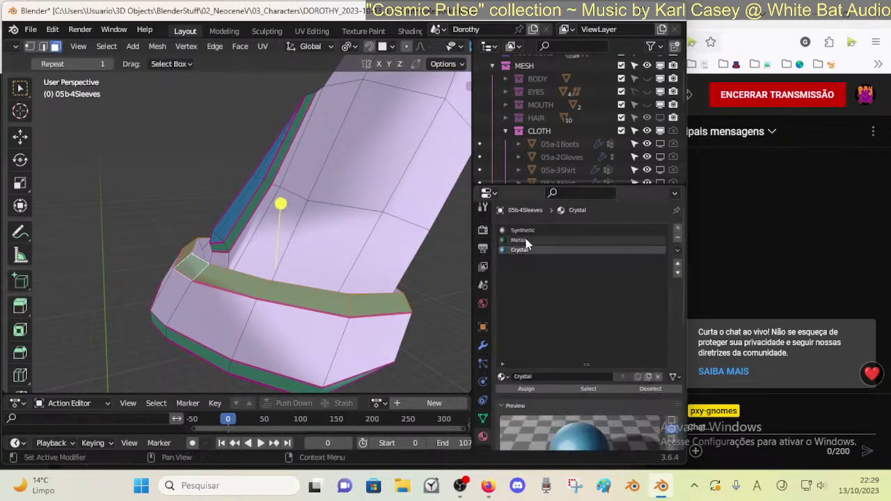
{"action": "left_click", "coordinate": [484, 349]}
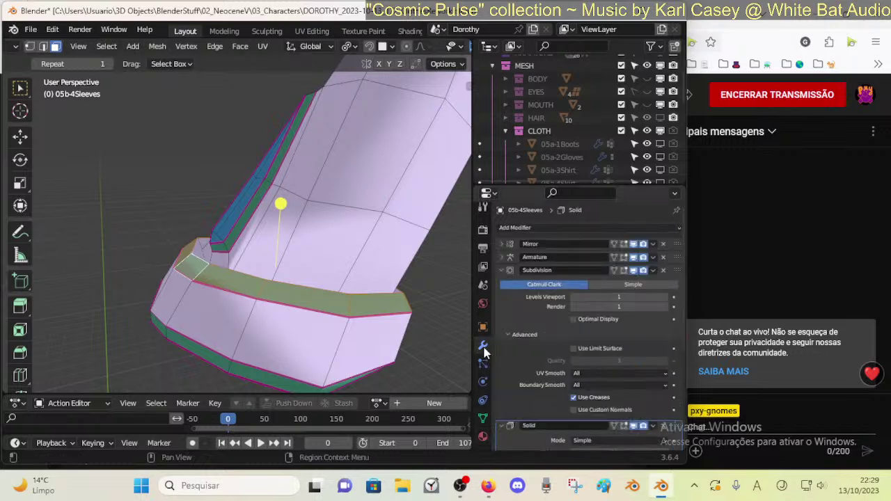
{"action": "left_click", "coordinate": [500, 270]}
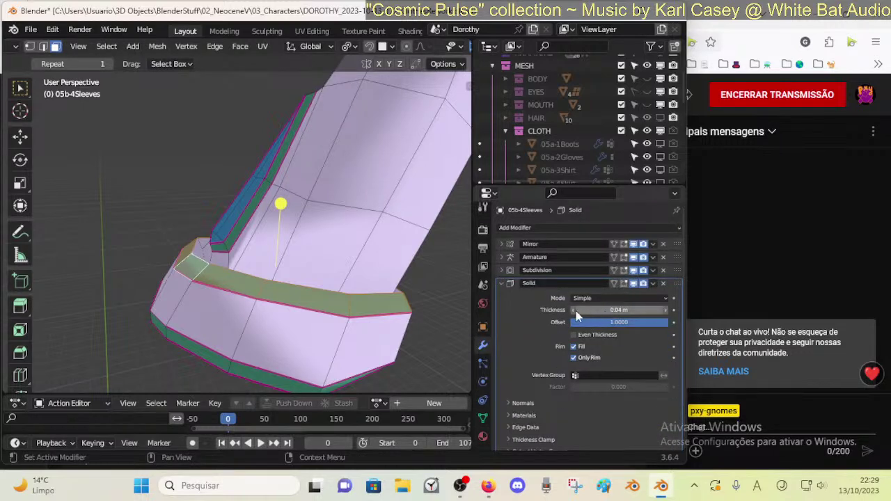
{"action": "left_click_drag", "start_coordinate": [619, 310], "coordinate": [612, 311]}
{"action": "key", "text": "Tab"}
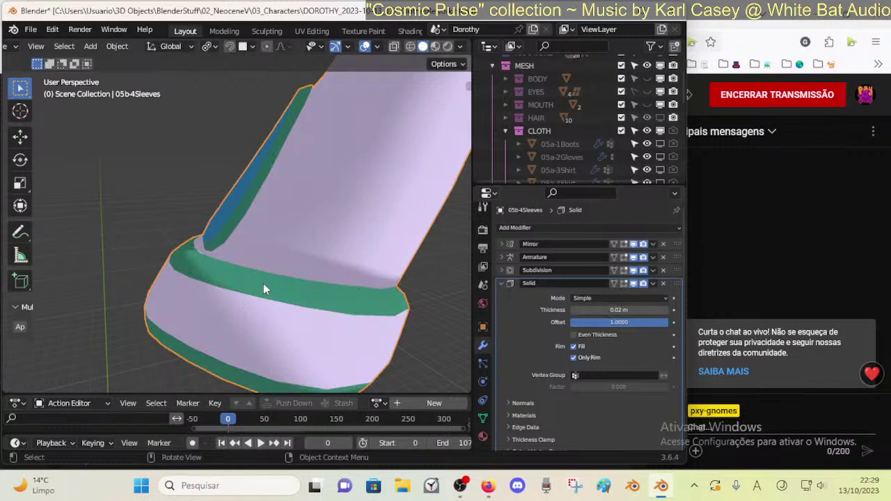
{"action": "mouse_move", "coordinate": [263, 290]}
{"action": "middle_mouse_down"}
{"action": "mouse_move", "coordinate": [237, 290]}
{"action": "mouse_move", "coordinate": [259, 297]}
{"action": "middle_mouse_up"}
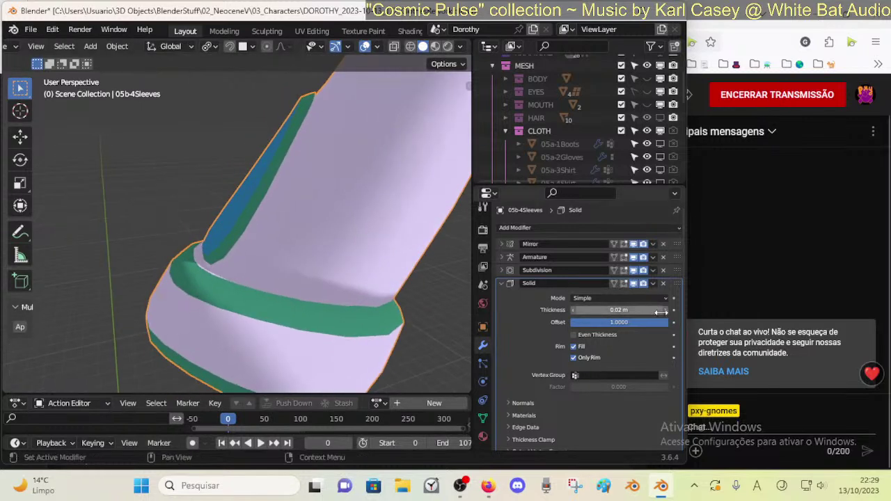
{"action": "left_click_drag", "start_coordinate": [661, 312], "coordinate": [669, 310]}
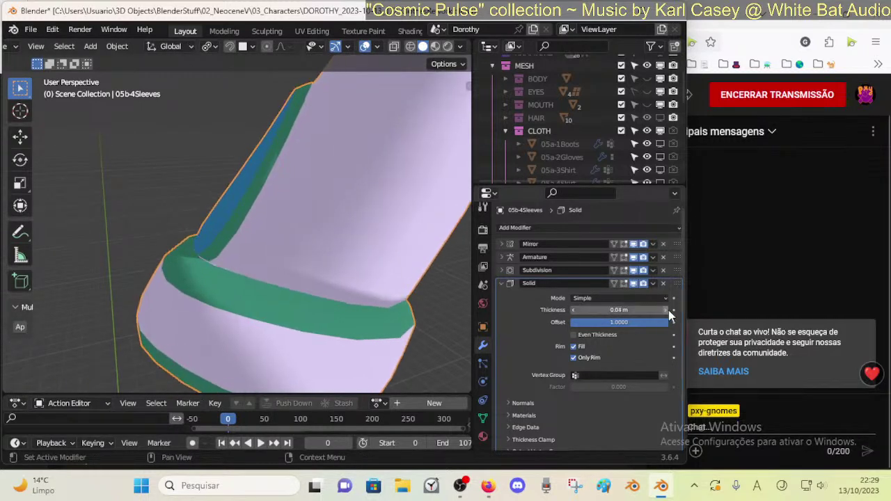
{"action": "left_click", "coordinate": [570, 309]}
{"action": "left_click", "coordinate": [573, 309]}
{"action": "middle_click_drag", "start_coordinate": [122, 249], "coordinate": [198, 280]}
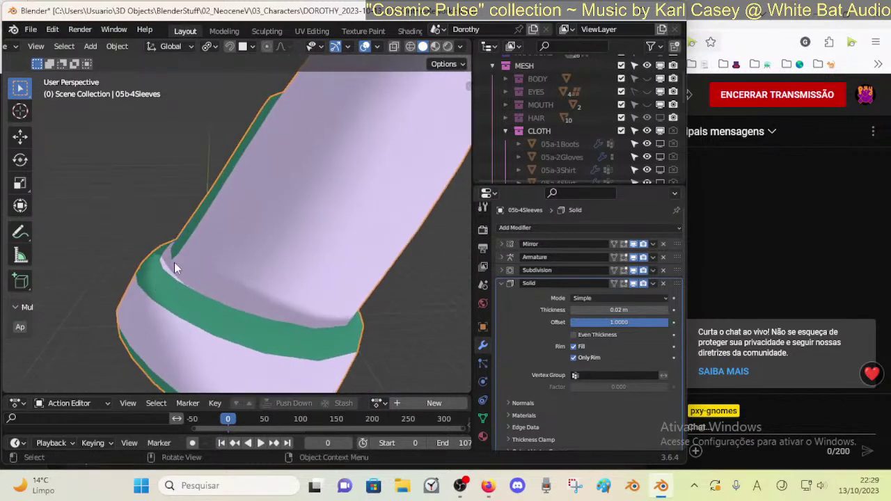
- Compare the Solid modifier's thickness at 0 m and 0.02 m, then set it to 0.01 m
{"action": "left_click_drag", "start_coordinate": [571, 309], "coordinate": [616, 310]}
{"action": "left_click", "coordinate": [667, 298]}
{"action": "left_click", "coordinate": [666, 298]}
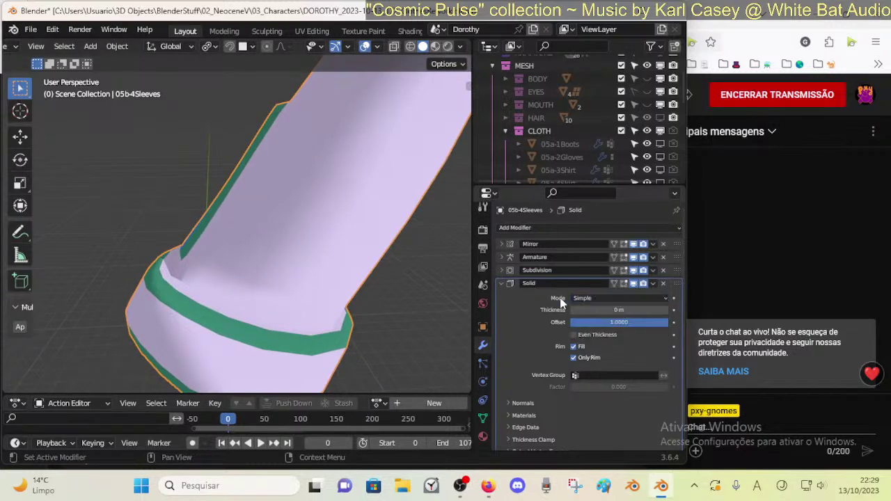
{"action": "left_click", "coordinate": [665, 310]}
{"action": "left_click", "coordinate": [666, 310]}
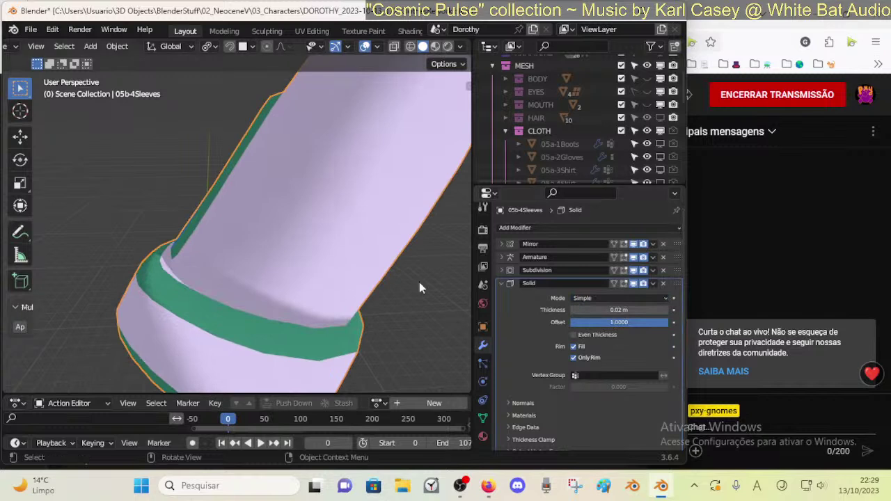
{"action": "mouse_move", "coordinate": [648, 324]}
{"action": "left_mouse_down"}
{"action": "mouse_move", "coordinate": [605, 324]}
{"action": "mouse_move", "coordinate": [650, 324]}
{"action": "left_mouse_up"}
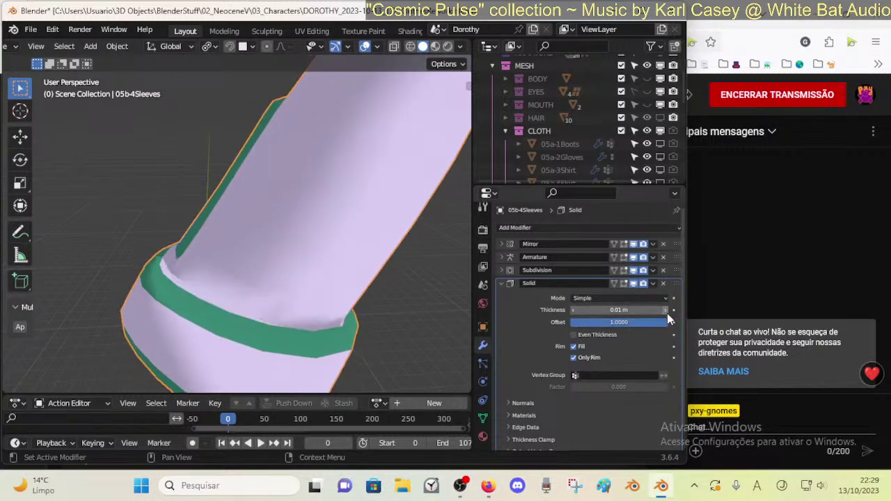
{"action": "left_click", "coordinate": [574, 311]}
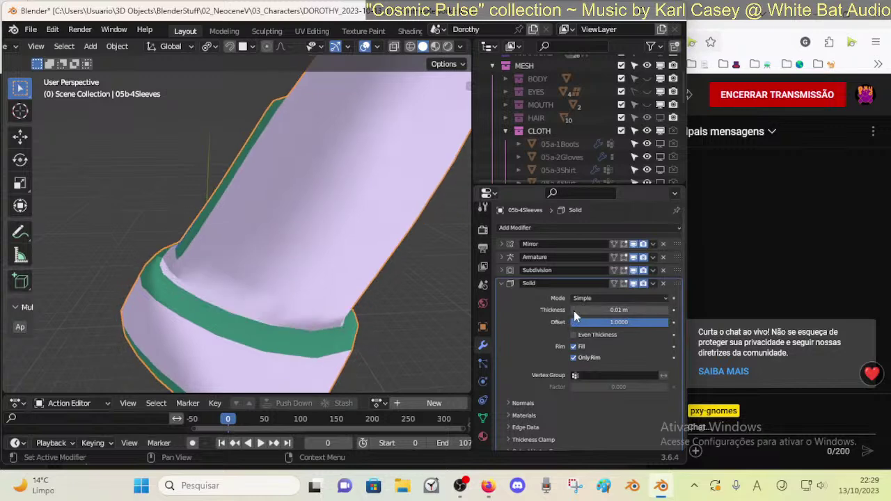
- Apply an edge crease to the upper edge loop of the cuff's upper green band and save the file
{"action": "middle_click_drag", "start_coordinate": [281, 224], "coordinate": [301, 288]}
{"action": "scroll", "coordinate": [243, 244], "scroll_direction": "up", "scroll_amount": 1}
{"action": "key", "text": "Tab"}
{"action": "key", "text": "alt+a"}
{"action": "left_click", "coordinate": [289, 265], "text": "alt"}
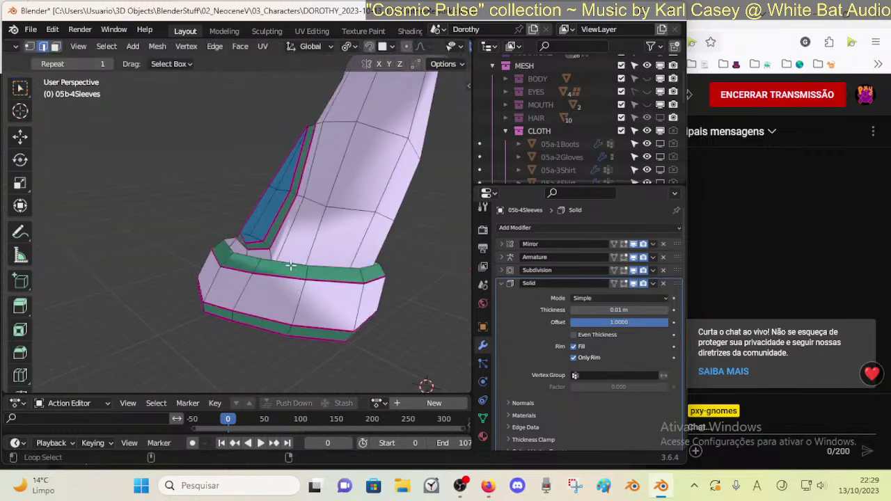
{"action": "key", "text": "shift+e"}
{"action": "key", "text": "Return"}
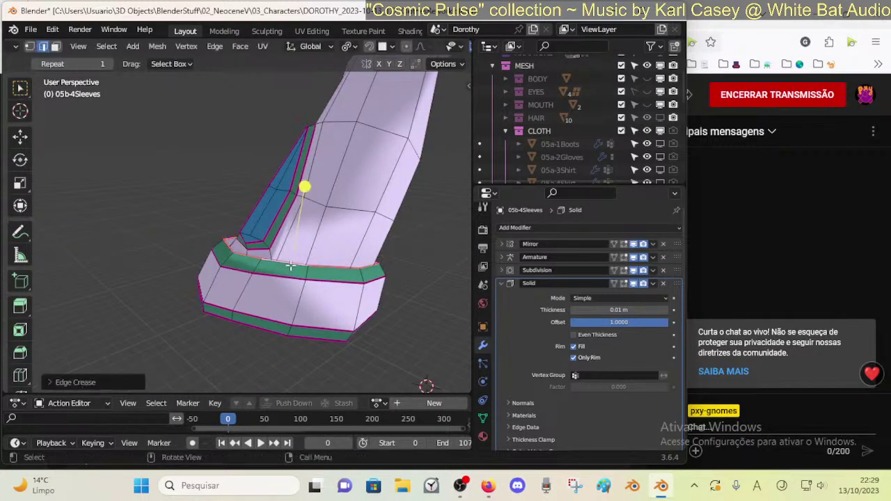
{"action": "middle_click_drag", "start_coordinate": [291, 265], "coordinate": [330, 205]}
{"action": "key", "text": "Tab"}
{"action": "key", "text": "ctrl+s"}
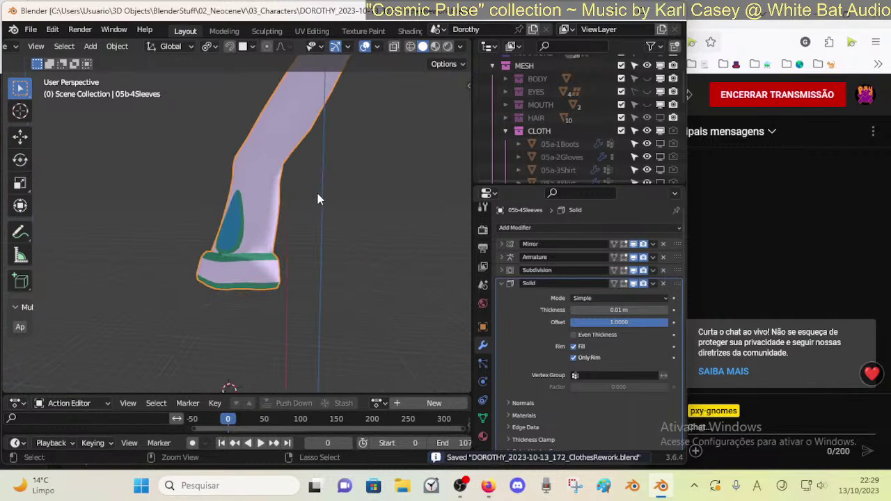
- Adjust the edge loops along the upper and lower borders of the cuff's lower green band
{"action": "scroll", "coordinate": [262, 301], "scroll_direction": "up", "scroll_amount": 2}
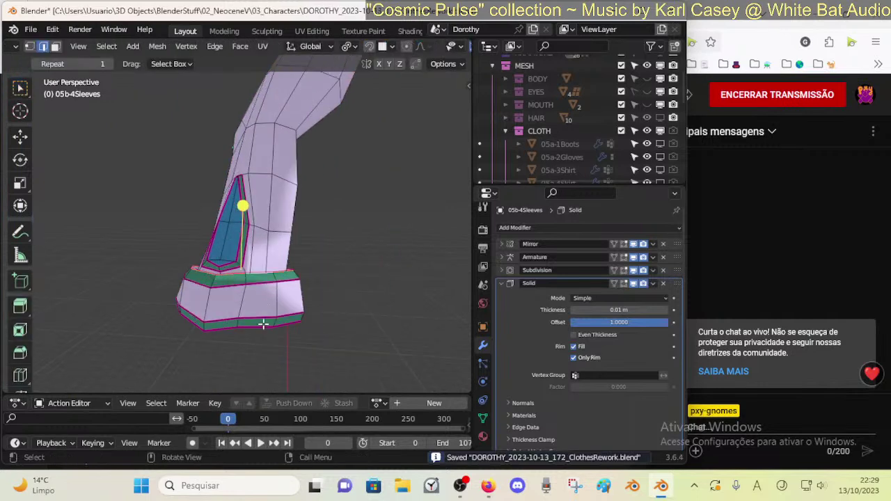
{"action": "key", "text": "i"}
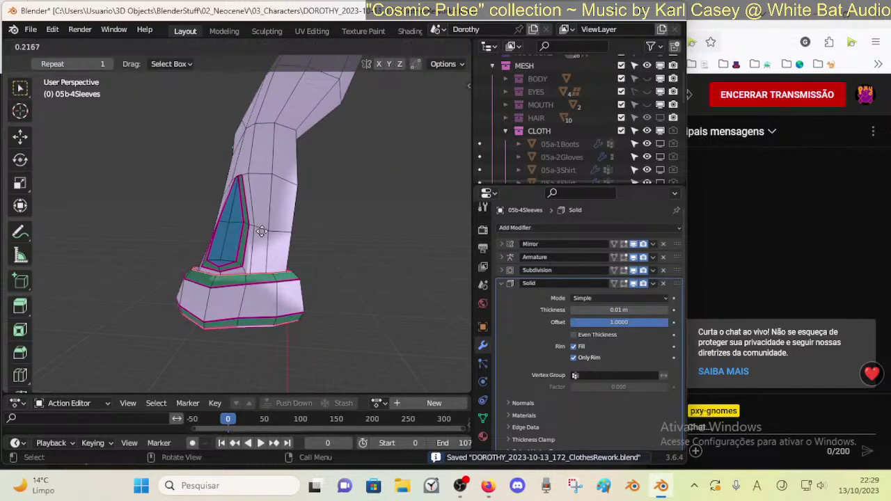
{"action": "left_click", "coordinate": [243, 233]}
{"action": "left_click", "coordinate": [245, 323]}
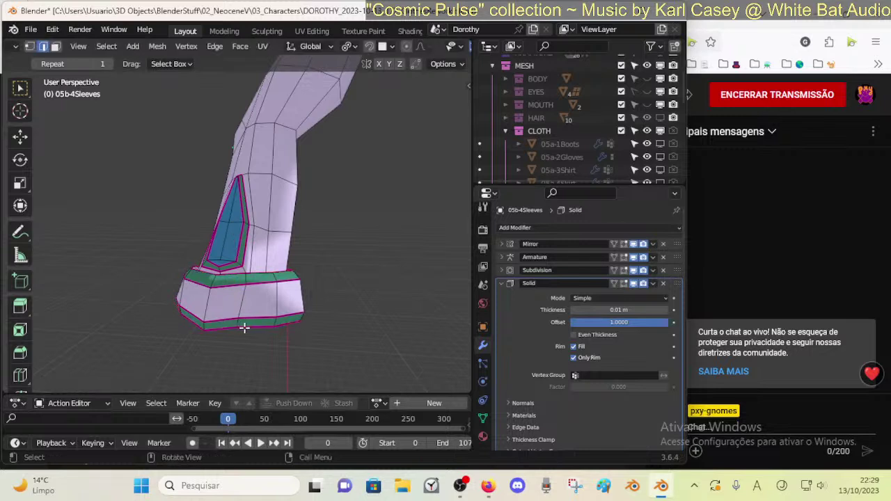
{"action": "left_click_drag", "start_coordinate": [226, 382], "coordinate": [301, 342]}
{"action": "key", "text": "alt+a"}
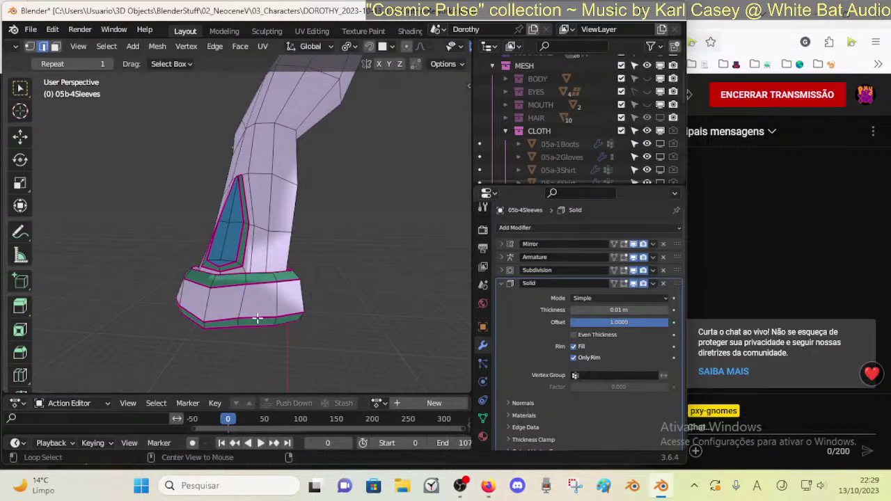
{"action": "left_click", "coordinate": [235, 351], "text": "alt+shift"}
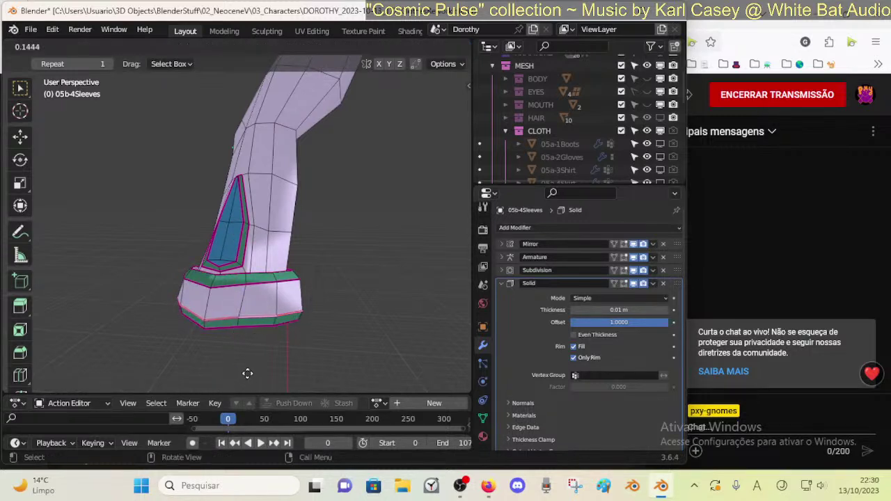
- Select the face loops of the cuff's pale section and both green bands and scale them up slightly
{"action": "key", "text": "3"}
{"action": "left_click", "coordinate": [244, 299], "text": "alt"}
{"action": "left_click", "coordinate": [241, 277], "text": "alt+shift"}
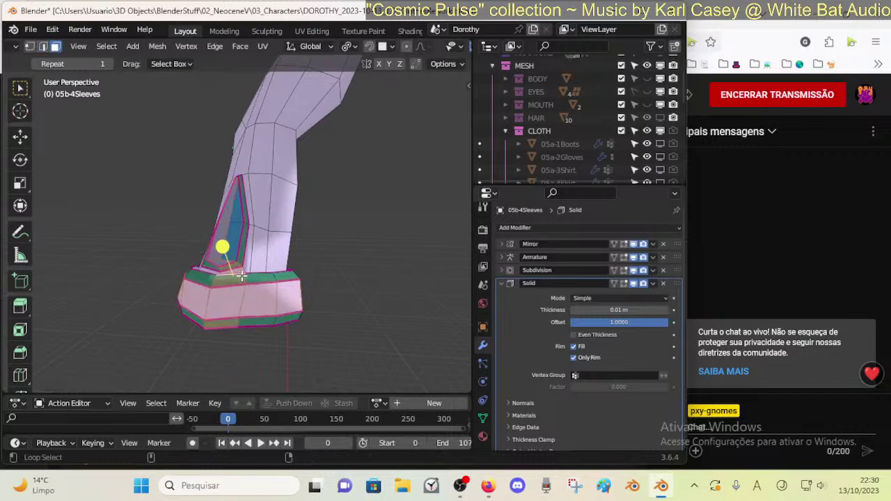
{"action": "left_click", "coordinate": [239, 318], "text": "alt+shift"}
{"action": "left_click", "coordinate": [242, 302], "text": "alt+shift"}
{"action": "left_click", "coordinate": [248, 280], "text": "alt+shift"}
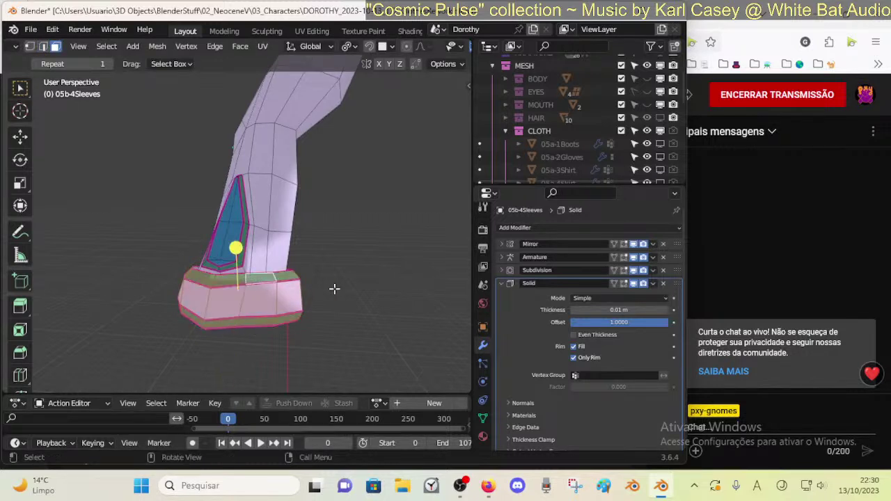
{"action": "key", "text": "s"}
{"action": "left_click", "coordinate": [361, 289]}
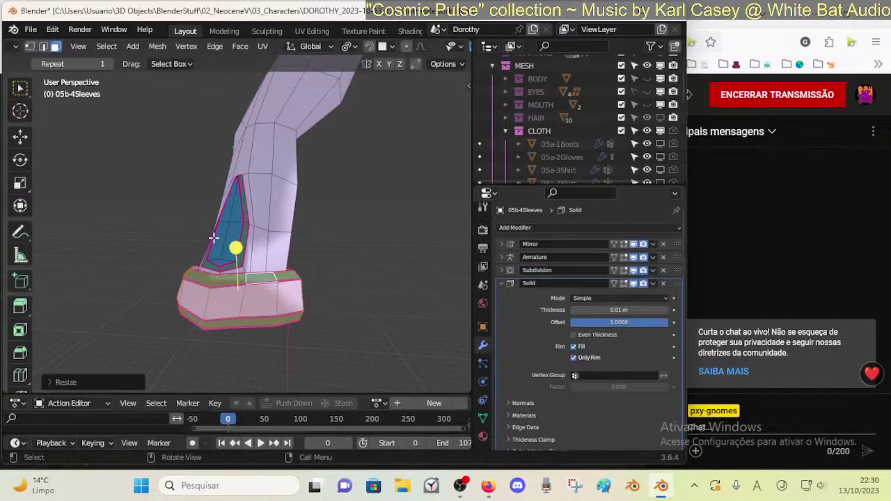
- Reposition individual vertices along the lower border of the cuff's upper green band on the outer side
{"action": "key", "text": "1"}
{"action": "key", "text": "g"}
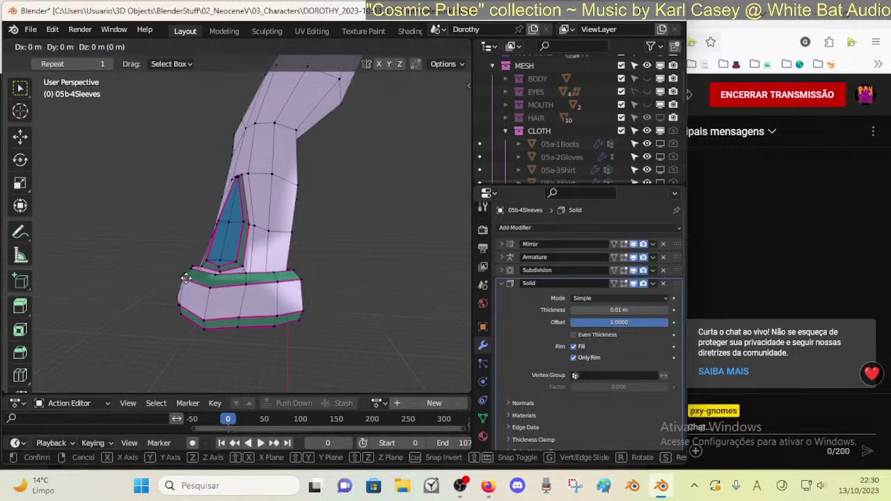
{"action": "left_click", "coordinate": [221, 261]}
{"action": "left_click", "coordinate": [247, 286]}
{"action": "key", "text": "g"}
{"action": "left_click", "coordinate": [253, 285]}
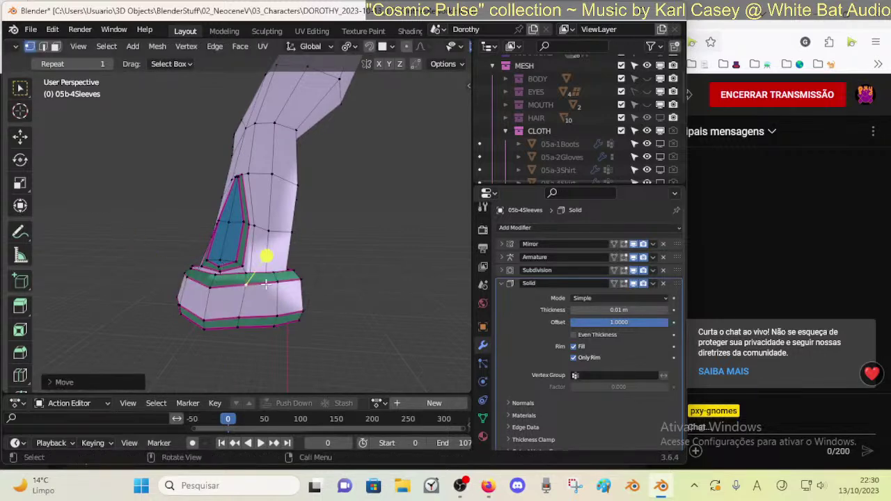
{"action": "left_click", "coordinate": [280, 281]}
{"action": "key", "text": "g"}
{"action": "left_click", "coordinate": [280, 285]}
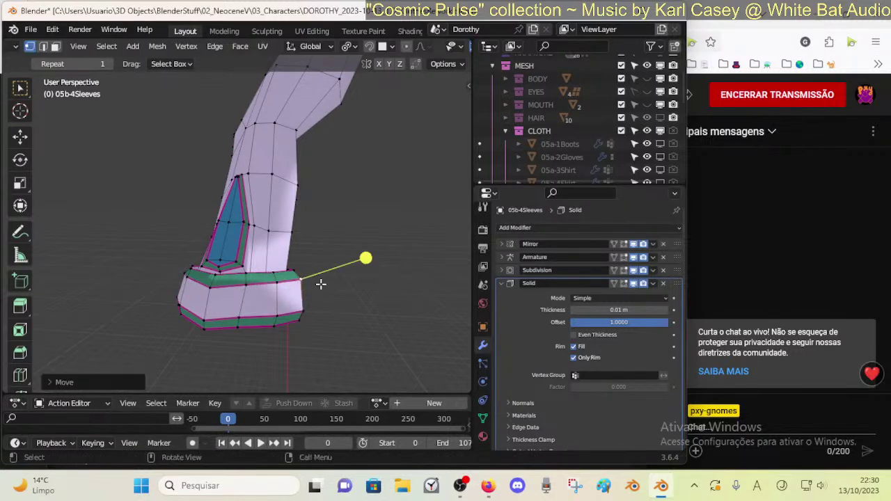
- Raise the edges along the lower border of the upper green band at the back of the cuff
{"action": "key", "text": "Tab"}
{"action": "key", "text": "Tab"}
{"action": "key", "text": "Tab"}
{"action": "middle_click_drag", "start_coordinate": [333, 275], "coordinate": [74, 233]}
{"action": "key", "text": "Tab"}
{"action": "middle_click_drag", "start_coordinate": [259, 273], "coordinate": [209, 288]}
{"action": "scroll", "coordinate": [209, 290], "scroll_direction": "up", "scroll_amount": 2}
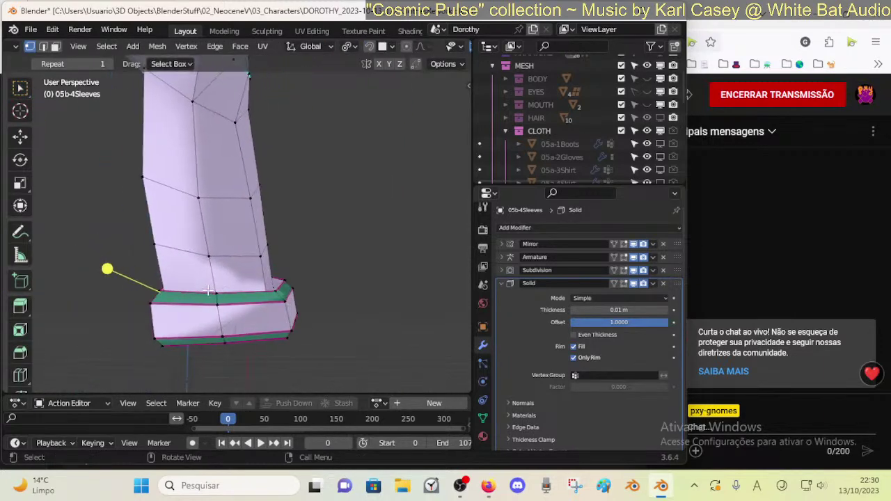
{"action": "key", "text": "2"}
{"action": "left_click", "coordinate": [236, 308], "text": "shift"}
{"action": "key", "text": "g"}
{"action": "key", "text": "z"}
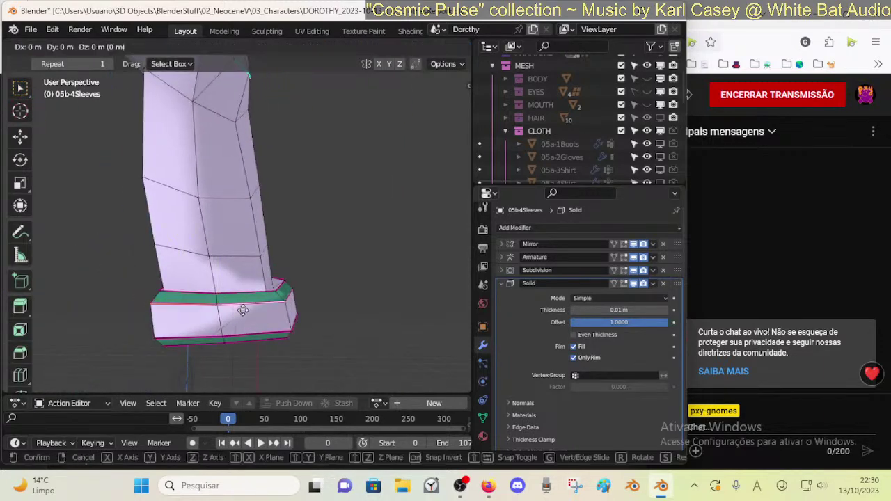
{"action": "left_click", "coordinate": [271, 324]}
{"action": "key", "text": "g"}
{"action": "left_click", "coordinate": [316, 267]}
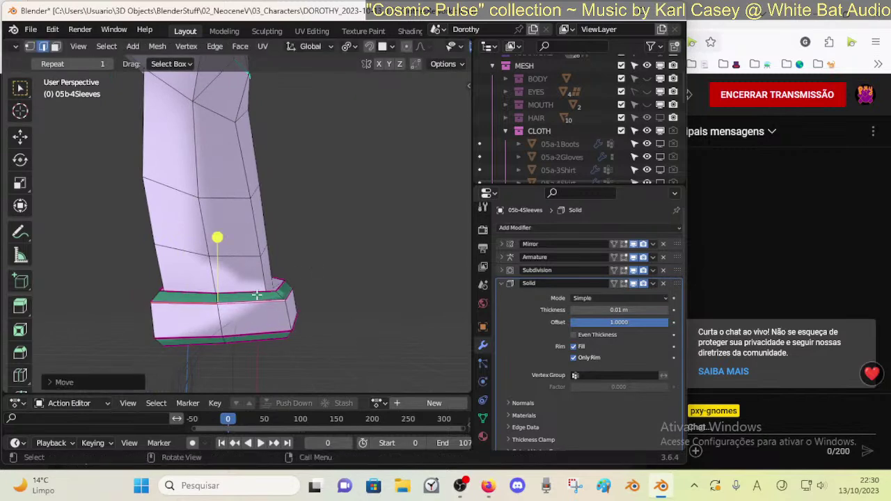
- Reposition the middle vertices of the upper green band at the back of the cuff
{"action": "key", "text": "1"}
{"action": "left_click", "coordinate": [216, 296]}
{"action": "key", "text": "g"}
{"action": "left_click", "coordinate": [216, 302]}
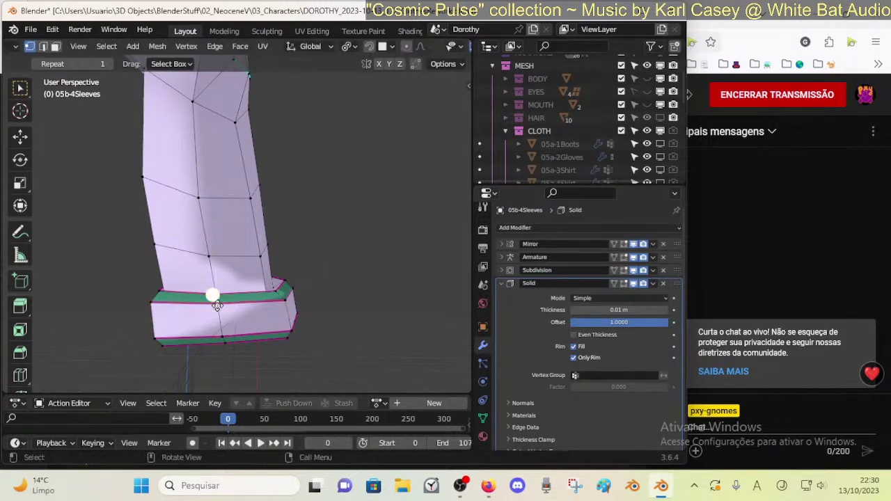
{"action": "key", "text": "g"}
{"action": "left_click", "coordinate": [225, 357]}
- Move the short cross edges of the cuff's lower green band on the inner side to even out its outline
{"action": "middle_click_drag", "start_coordinate": [224, 357], "coordinate": [281, 327]}
{"action": "key", "text": "g"}
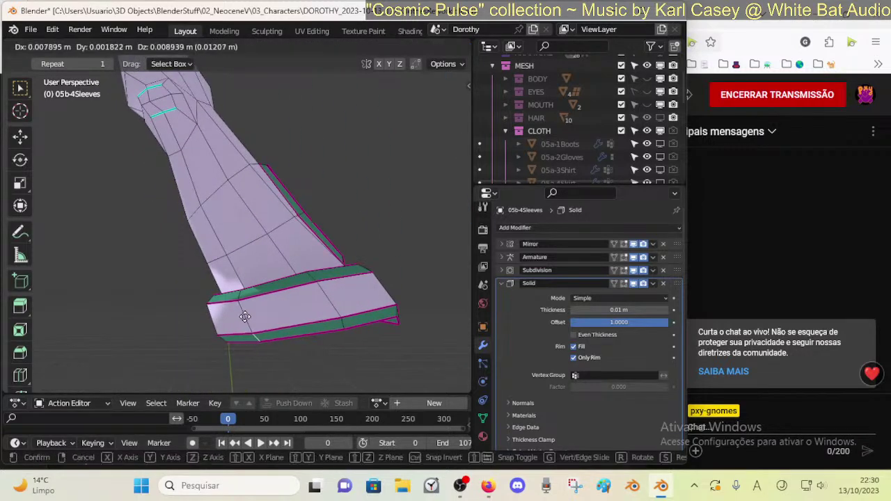
{"action": "left_click", "coordinate": [315, 321]}
{"action": "key", "text": "g"}
{"action": "left_click", "coordinate": [344, 315]}
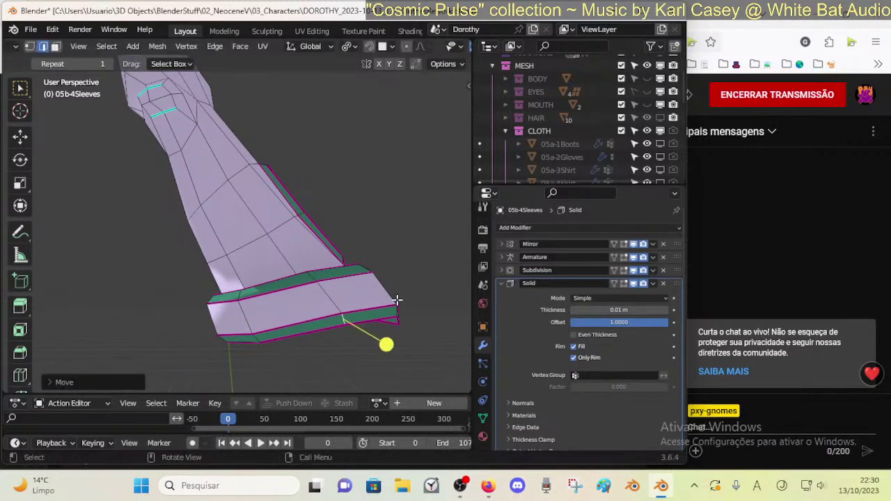
- Rotate and lower the lower green band's cross edge on the inner side of the crystal inset
{"action": "middle_click_drag", "start_coordinate": [343, 314], "coordinate": [298, 325]}
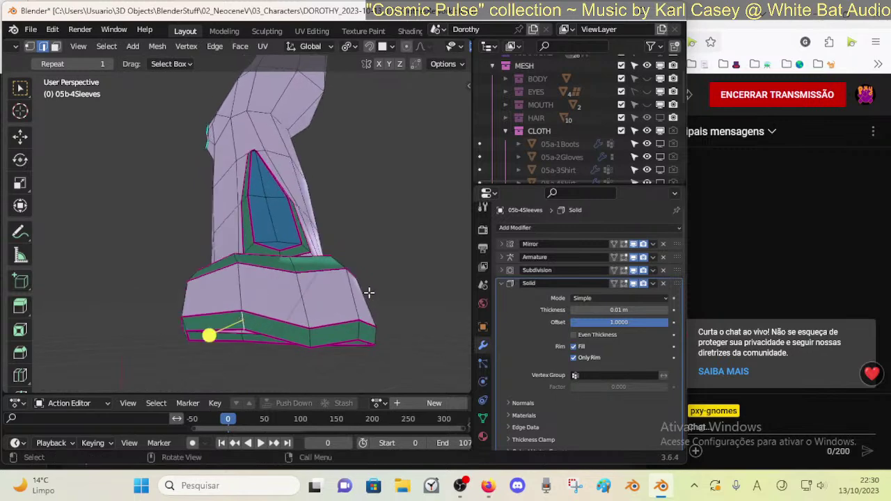
{"action": "key", "text": "r"}
{"action": "left_click", "coordinate": [362, 324]}
{"action": "key", "text": "g"}
{"action": "left_click", "coordinate": [360, 339]}
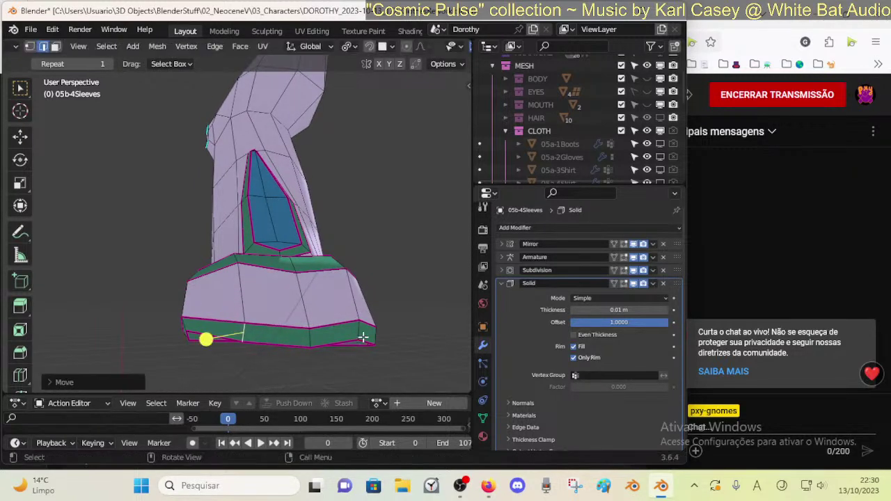
- Rotate and move another short cross edge of the lower green band below the crystal inset
{"action": "left_click", "coordinate": [362, 337]}
{"action": "middle_click_drag", "start_coordinate": [397, 334], "coordinate": [269, 303]}
{"action": "key", "text": "r"}
{"action": "left_click", "coordinate": [385, 296]}
{"action": "key", "text": "g"}
{"action": "left_click", "coordinate": [346, 292]}
{"action": "key", "text": "1"}
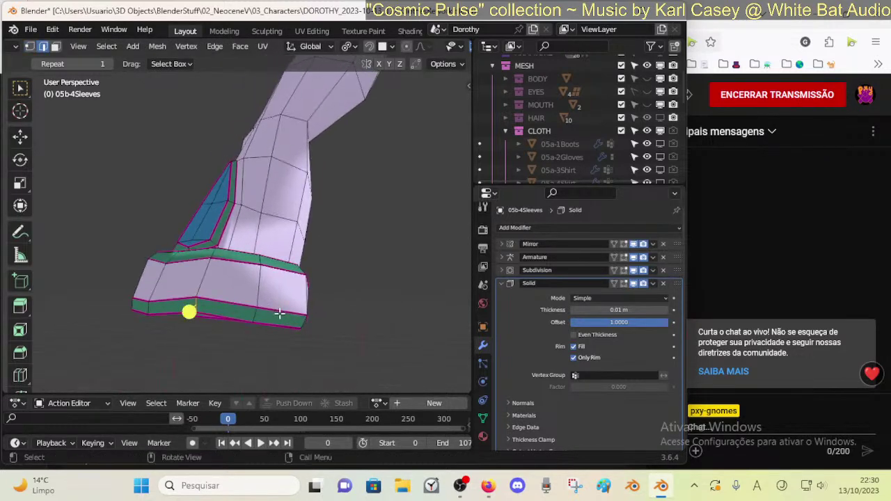
- Move the rear outer edges bordering the cuff's pale section using smooth proportional editing with a 0.1959 m radius
{"action": "middle_click_drag", "start_coordinate": [325, 306], "coordinate": [283, 295]}
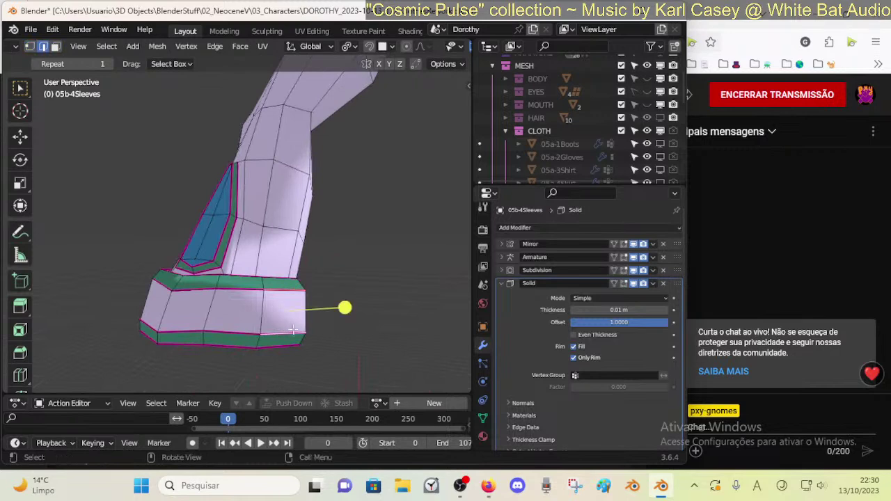
{"action": "key", "text": "g"}
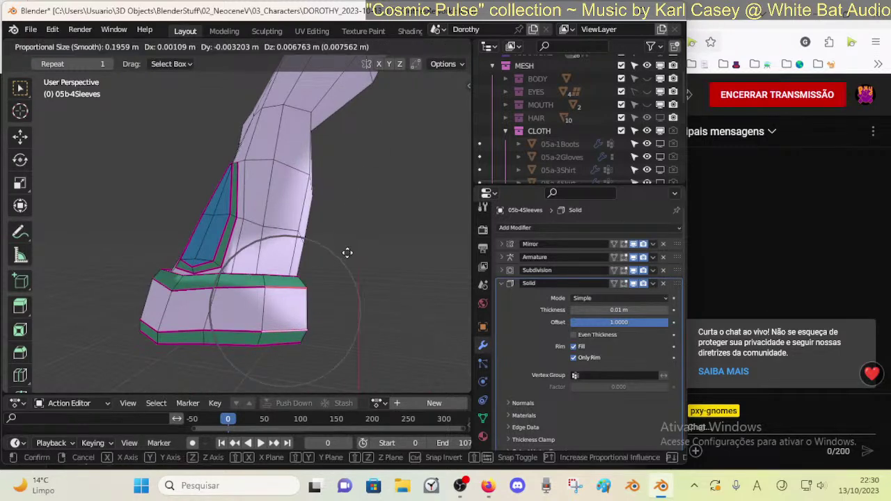
{"action": "left_click", "coordinate": [348, 250]}
{"action": "middle_click_drag", "start_coordinate": [348, 298], "coordinate": [262, 296]}
{"action": "key", "text": "g"}
{"action": "left_click", "coordinate": [259, 320]}
- Raise and slightly rotate the paired upper and lower edges of the pale section on the cuff's inner side
{"action": "left_click", "coordinate": [249, 288]}
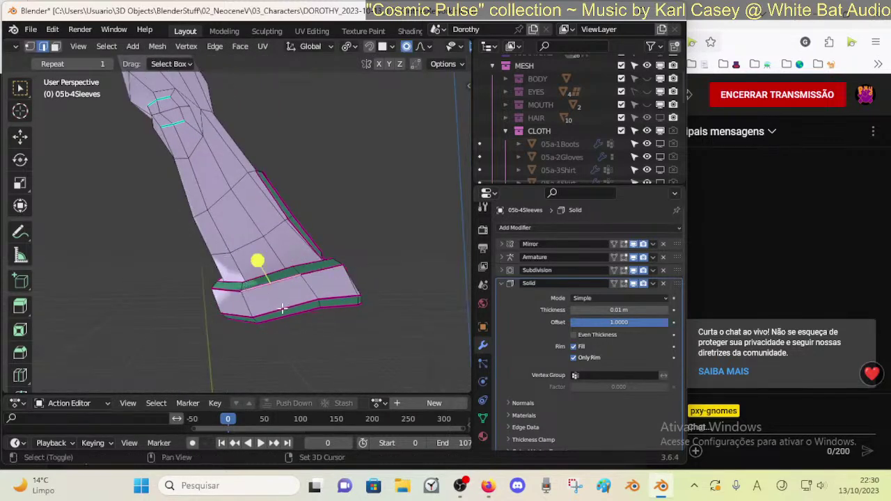
{"action": "key", "text": "g"}
{"action": "left_click", "coordinate": [382, 290]}
{"action": "key", "text": "g"}
{"action": "left_click", "coordinate": [382, 273]}
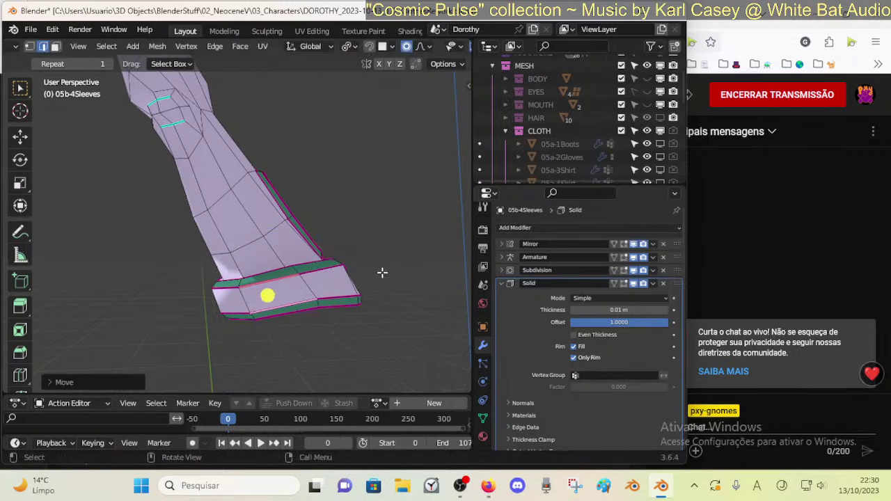
{"action": "key", "text": "r"}
{"action": "left_click", "coordinate": [388, 282]}
- Move the upper and lower border edges of the pale section beside the cuff's back seam
{"action": "middle_click_drag", "start_coordinate": [388, 282], "coordinate": [235, 283]}
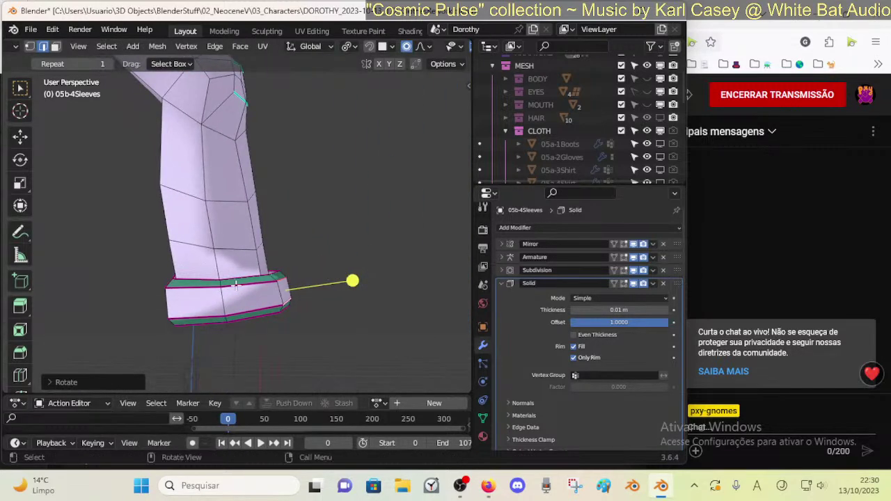
{"action": "left_click", "coordinate": [236, 285]}
{"action": "key", "text": "g"}
{"action": "left_click", "coordinate": [235, 282]}
{"action": "left_click", "coordinate": [238, 307]}
{"action": "key", "text": "g"}
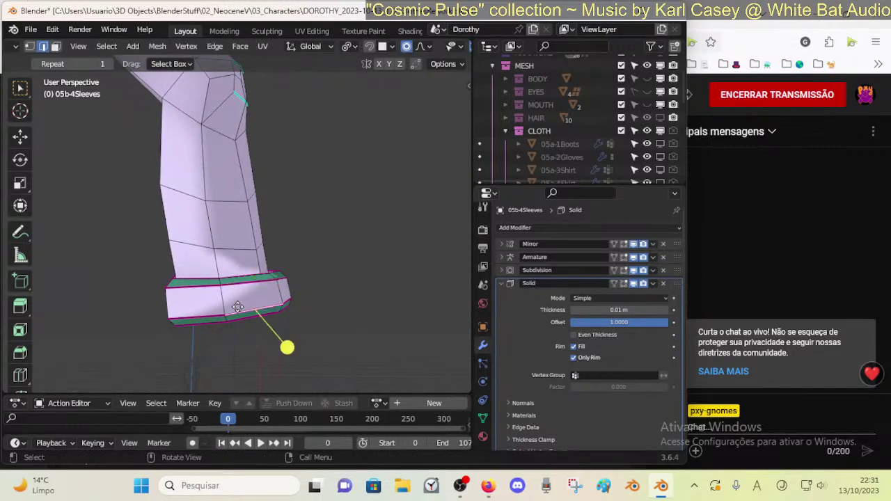
{"action": "key", "text": "g"}
{"action": "left_click", "coordinate": [235, 283]}
- Rotate and move the adjacent lower border edge of the pale section at the back of the cuff
{"action": "left_click", "coordinate": [202, 316]}
{"action": "key", "text": "r"}
{"action": "left_click", "coordinate": [273, 301]}
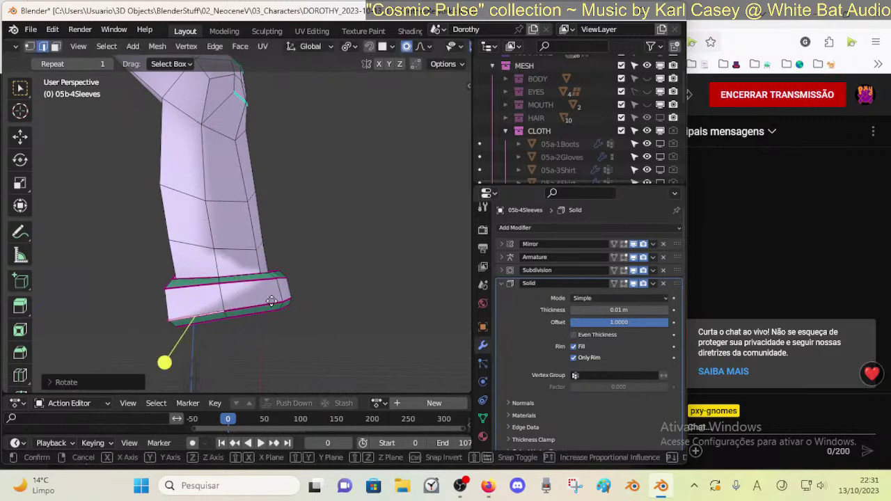
{"action": "key", "text": "g"}
{"action": "left_click", "coordinate": [271, 301]}
{"action": "left_click", "coordinate": [203, 285]}
- Reposition the upper green band's vertices below and beside the crystal inset with proportional editing
{"action": "middle_click_drag", "start_coordinate": [280, 277], "coordinate": [231, 277]}
{"action": "key", "text": "1"}
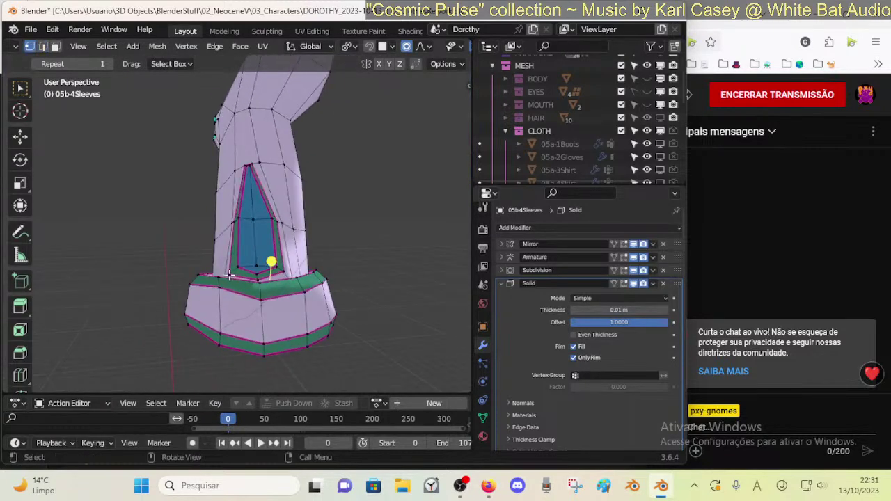
{"action": "key", "text": "g"}
{"action": "left_click", "coordinate": [276, 296]}
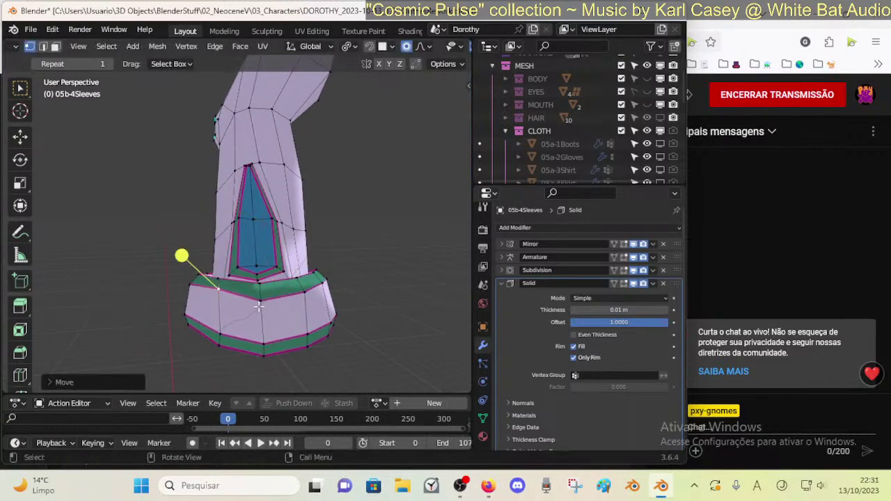
{"action": "key", "text": "g"}
{"action": "left_click", "coordinate": [232, 299]}
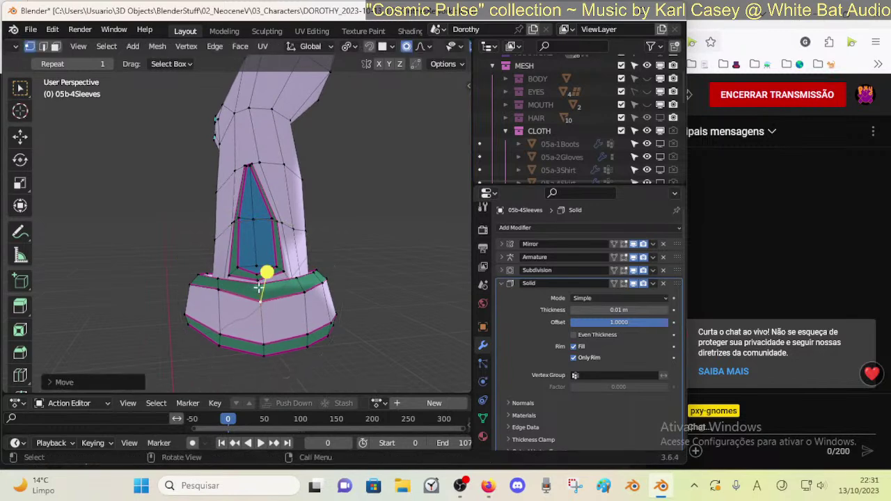
{"action": "key", "text": "g"}
{"action": "left_click", "coordinate": [258, 337]}
{"action": "left_click", "coordinate": [305, 283]}
{"action": "key", "text": "g"}
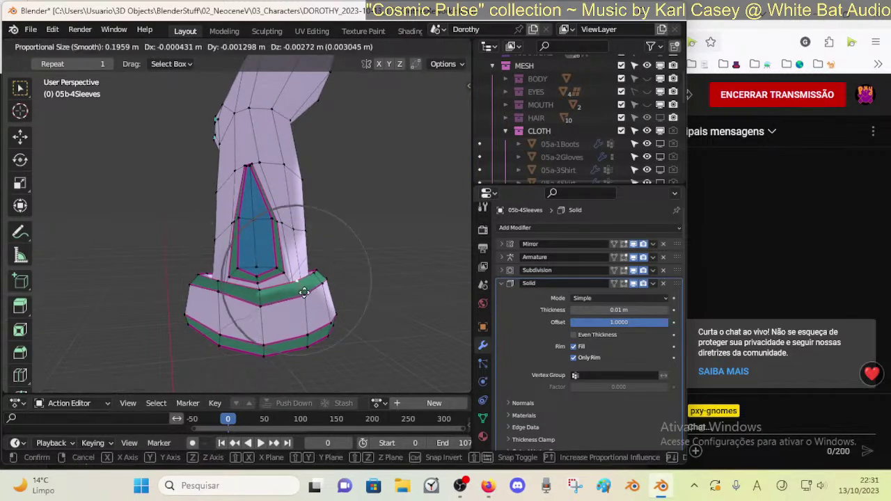
{"action": "left_click", "coordinate": [304, 300]}
- Slide the vertices on both sides of the front point along the upper green band's lower border
{"action": "left_click", "coordinate": [305, 293]}
{"action": "key", "text": "g"}
{"action": "key", "text": "g"}
{"action": "left_click", "coordinate": [301, 288]}
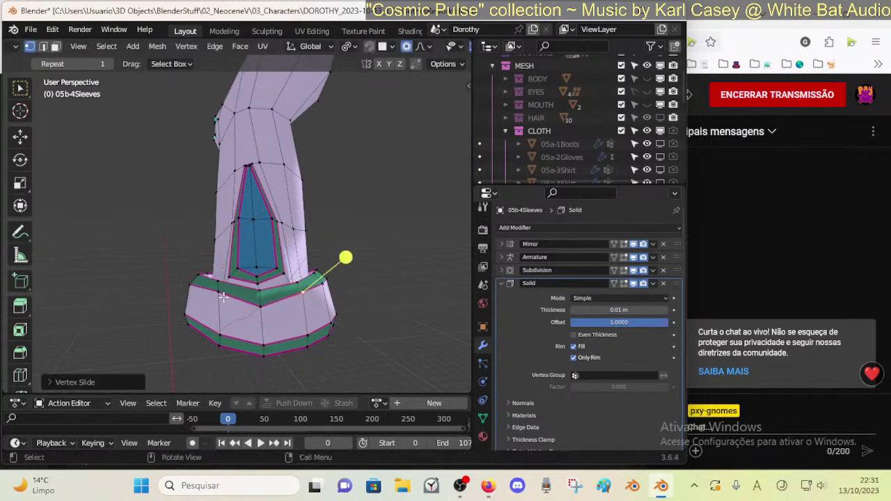
{"action": "left_click", "coordinate": [223, 297]}
{"action": "key", "text": "shift+v"}
{"action": "left_click", "coordinate": [224, 293]}
- Slide the lower green band's upper and lower vertices upward to the left of its front point
{"action": "left_click", "coordinate": [215, 324]}
{"action": "key", "text": "shift+v"}
{"action": "left_click", "coordinate": [225, 321]}
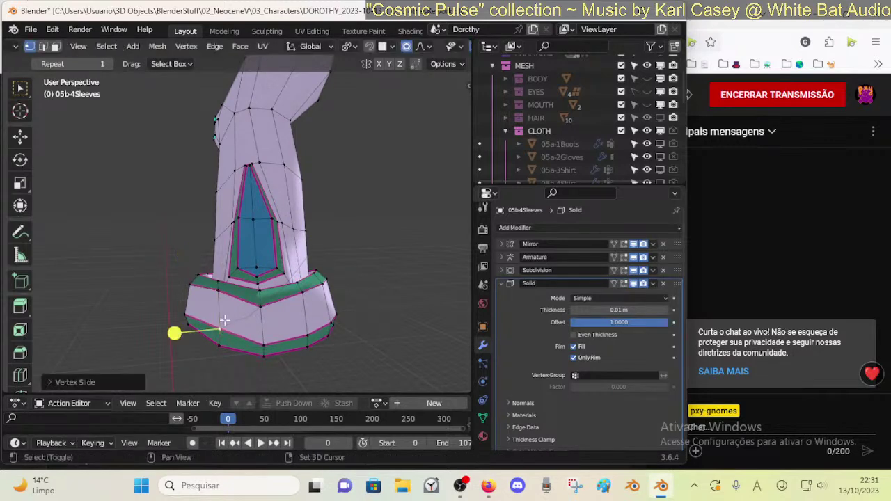
{"action": "left_click", "coordinate": [218, 346]}
{"action": "key", "text": "g"}
{"action": "key", "text": "g"}
{"action": "left_click", "coordinate": [223, 337]}
- Slide the lower green band's upper and lower vertices upward to the right of its front point
{"action": "left_click", "coordinate": [303, 332]}
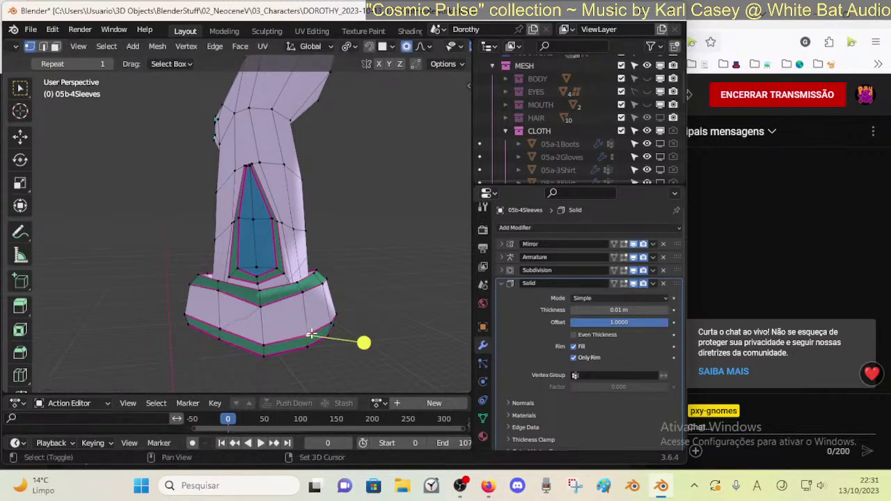
{"action": "key", "text": "g"}
{"action": "key", "text": "g"}
{"action": "left_click", "coordinate": [312, 323]}
{"action": "left_click", "coordinate": [306, 345]}
{"action": "key", "text": "g"}
{"action": "key", "text": "g"}
{"action": "left_click", "coordinate": [307, 336]}
{"action": "middle_click_drag", "start_coordinate": [327, 329], "coordinate": [277, 333]}
{"action": "left_click", "coordinate": [277, 333]}
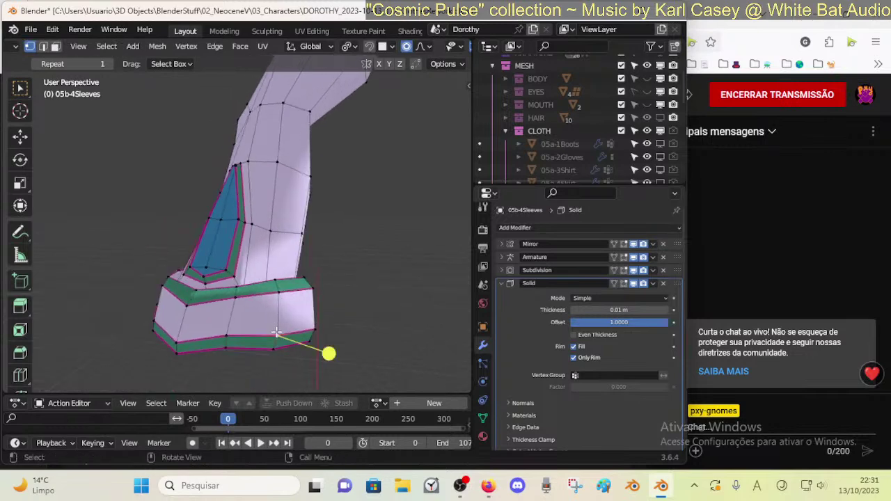
- Move and slide the lower green band's upper and lower vertices near the cuff's rear side corner
{"action": "key", "text": "g"}
{"action": "key", "text": "g"}
{"action": "left_click", "coordinate": [300, 328]}
{"action": "left_click", "coordinate": [280, 341]}
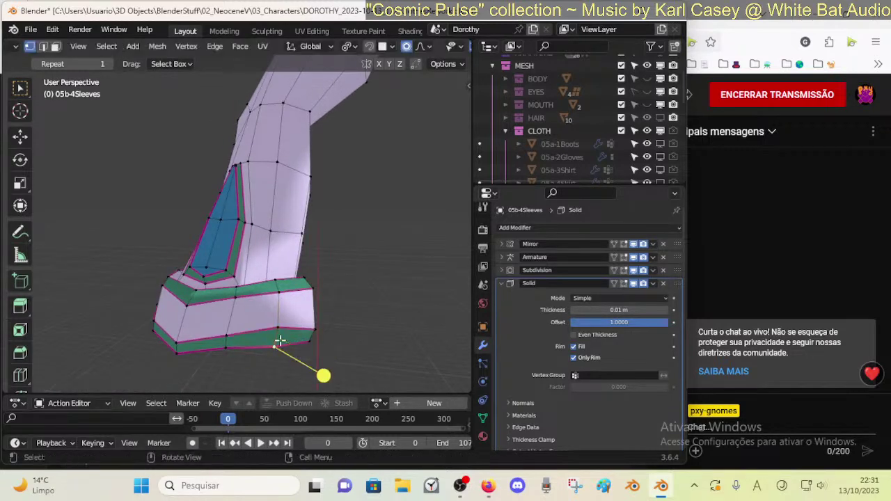
{"action": "key", "text": "g"}
{"action": "left_click", "coordinate": [281, 308]}
{"action": "left_click", "coordinate": [277, 319]}
{"action": "key", "text": "g"}
{"action": "key", "text": "g"}
{"action": "left_click", "coordinate": [281, 313]}
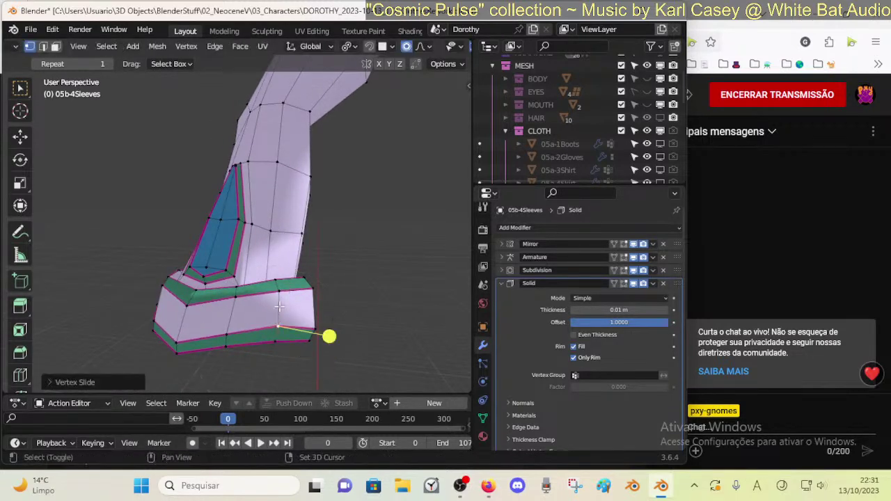
- Reposition the upper green band's upper- and lower-border vertices on the cuff's side, one column before the rear corner
{"action": "left_click", "coordinate": [281, 292]}
{"action": "left_click", "coordinate": [277, 277]}
{"action": "key", "text": "g"}
{"action": "left_click", "coordinate": [286, 280]}
{"action": "key", "text": "g"}
{"action": "key", "text": "g"}
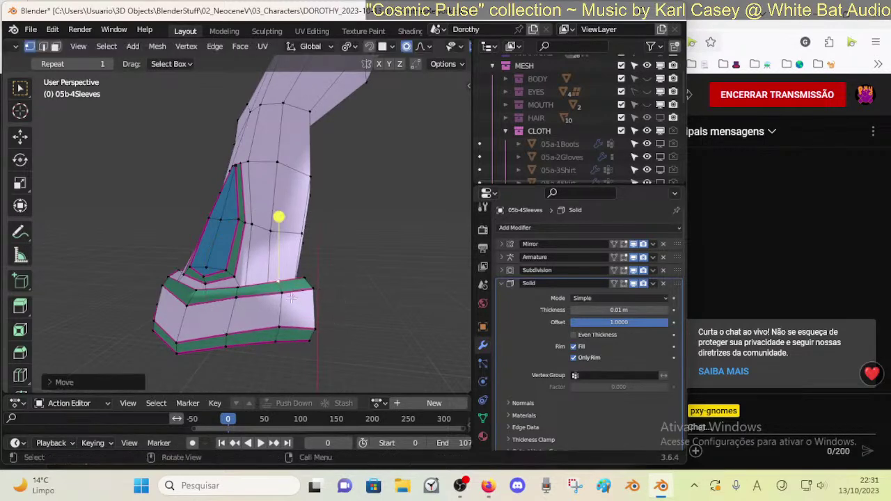
{"action": "left_click", "coordinate": [290, 296]}
{"action": "key", "text": "g"}
{"action": "left_click", "coordinate": [280, 291]}
- Slide the same column's vertices along the upper green band's borders and nudge the neighbouring lower-border vertex nearer the inset
{"action": "key", "text": "g"}
{"action": "key", "text": "g"}
{"action": "left_click", "coordinate": [277, 284]}
{"action": "key", "text": "g"}
{"action": "left_click", "coordinate": [277, 284]}
{"action": "key", "text": "g"}
{"action": "key", "text": "g"}
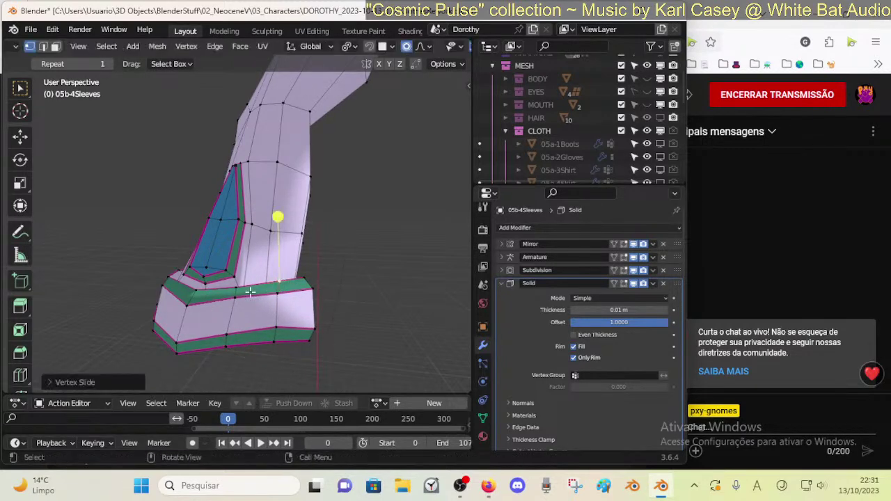
{"action": "left_click", "coordinate": [232, 296]}
{"action": "key", "text": "g"}
{"action": "left_click", "coordinate": [232, 296]}
- Slide two upper-border vertices of the upper green band along the outer side of the sleeve to spread them apart
{"action": "middle_click_drag", "start_coordinate": [346, 273], "coordinate": [258, 274]}
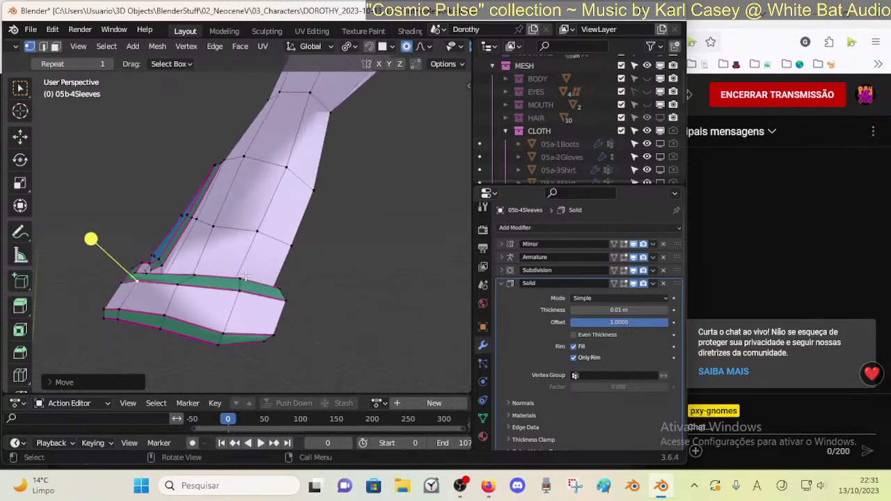
{"action": "left_click", "coordinate": [244, 276]}
{"action": "key", "text": "g"}
{"action": "key", "text": "g"}
{"action": "left_click", "coordinate": [288, 275]}
{"action": "key", "text": "shift+v"}
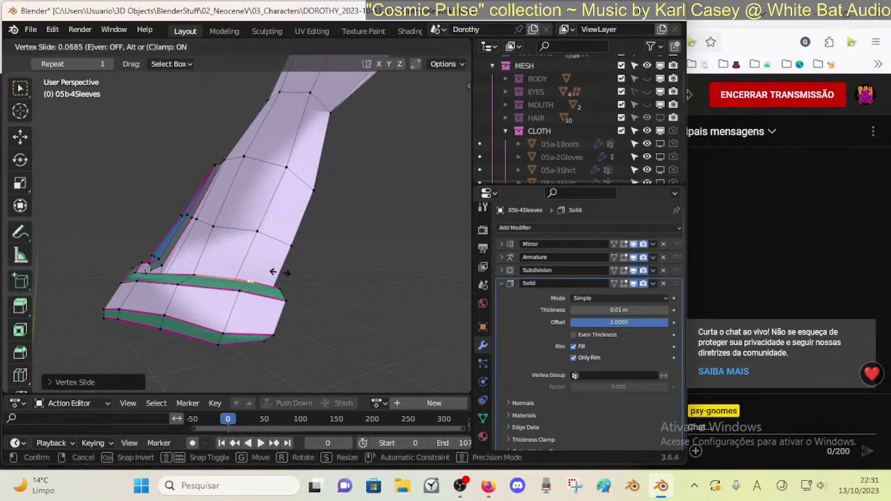
{"action": "left_click", "coordinate": [270, 272]}
{"action": "left_click", "coordinate": [197, 272]}
{"action": "key", "text": "shift+v"}
{"action": "left_click", "coordinate": [187, 272]}
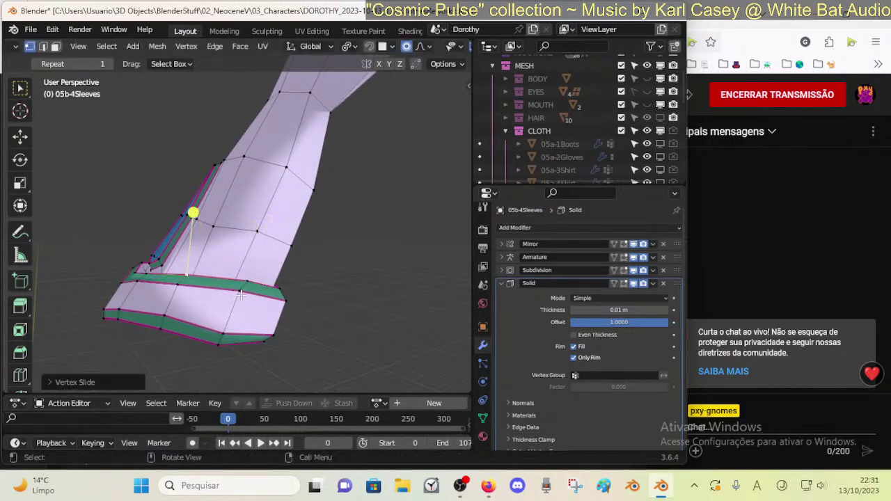
- Adjust the upper green band's lower- and upper-border vertices near the rear corner on the outer side
{"action": "left_click", "coordinate": [237, 295]}
{"action": "key", "text": "g"}
{"action": "left_click", "coordinate": [249, 282]}
{"action": "key", "text": "g"}
{"action": "key", "text": "g"}
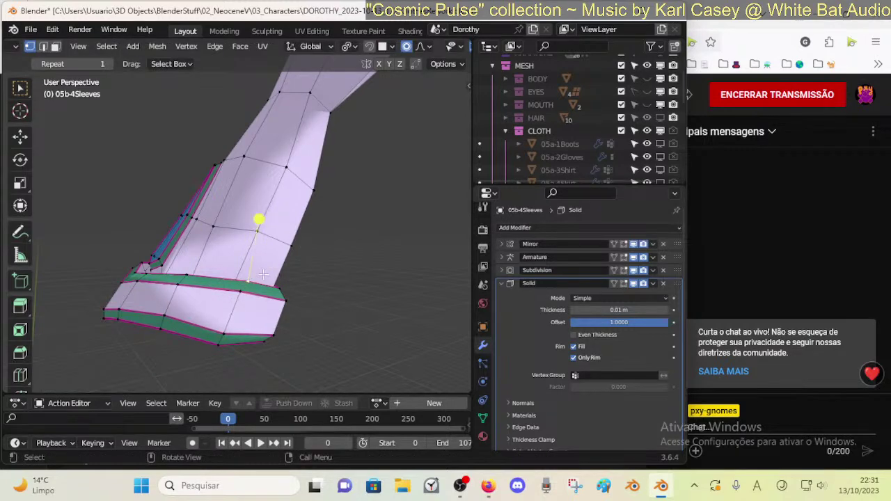
- Raise the lower green band's upper and lower vertices near the cuff's rear outer corner
{"action": "left_click", "coordinate": [224, 333]}
{"action": "key", "text": "g"}
{"action": "left_click", "coordinate": [230, 293]}
{"action": "left_click", "coordinate": [220, 341]}
{"action": "key", "text": "g"}
{"action": "left_click", "coordinate": [222, 331]}
- Reshape the cuff's back by sliding a green-band vertex and moving the rear section with proportional editing
{"action": "middle_click_drag", "start_coordinate": [266, 287], "coordinate": [192, 280]}
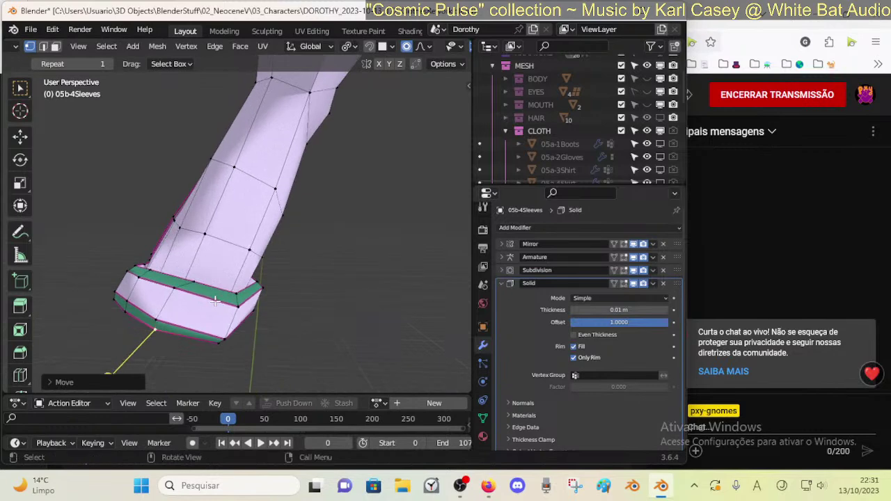
{"action": "key", "text": "shift+v"}
{"action": "left_click", "coordinate": [176, 278]}
{"action": "left_click", "coordinate": [174, 287]}
{"action": "middle_click_drag", "start_coordinate": [288, 308], "coordinate": [176, 297]}
{"action": "key", "text": "g"}
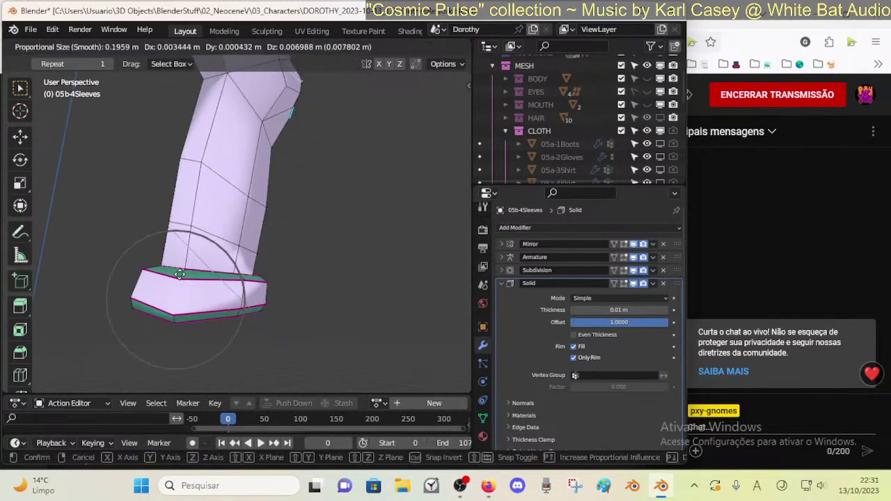
{"action": "left_click", "coordinate": [149, 308]}
{"action": "middle_click_drag", "start_coordinate": [149, 308], "coordinate": [186, 310]}
- Slide the vertex at the front point of the upper green band's lower border upward
{"action": "key", "text": "1"}
{"action": "key", "text": "shift+v"}
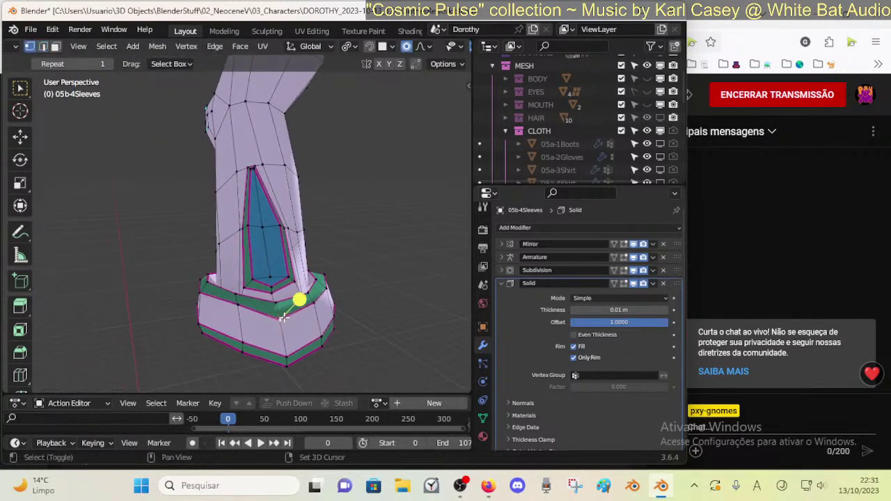
{"action": "left_click", "coordinate": [285, 308]}
{"action": "left_click", "coordinate": [276, 305]}
- Select the face loops of both green bands and smooth their vertices
{"action": "middle_click_drag", "start_coordinate": [309, 300], "coordinate": [286, 296]}
{"action": "left_click", "coordinate": [286, 297], "text": "alt"}
{"action": "left_click", "coordinate": [293, 348], "text": "alt+shift"}
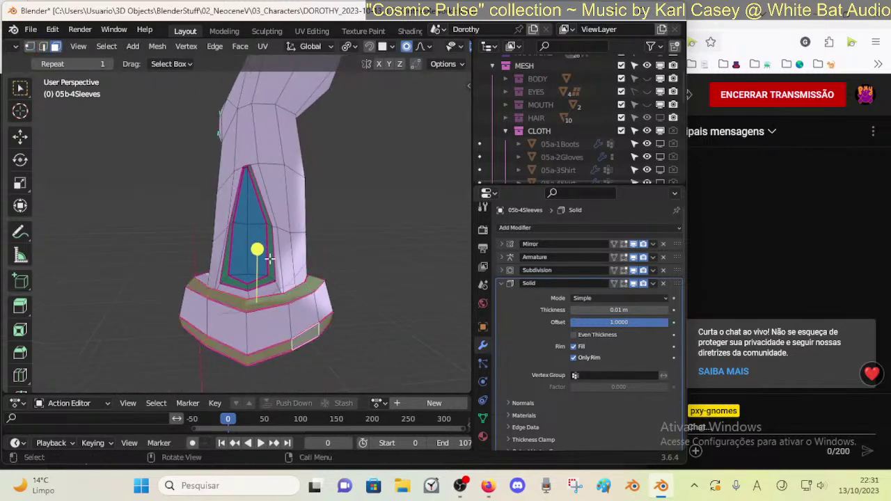
{"action": "key", "text": "shift+s"}
{"action": "left_click", "coordinate": [274, 251]}
{"action": "mouse_move", "coordinate": [358, 285]}
{"action": "middle_mouse_down"}
{"action": "mouse_move", "coordinate": [73, 251]}
{"action": "mouse_move", "coordinate": [345, 280]}
{"action": "mouse_move", "coordinate": [369, 274]}
{"action": "middle_mouse_up"}
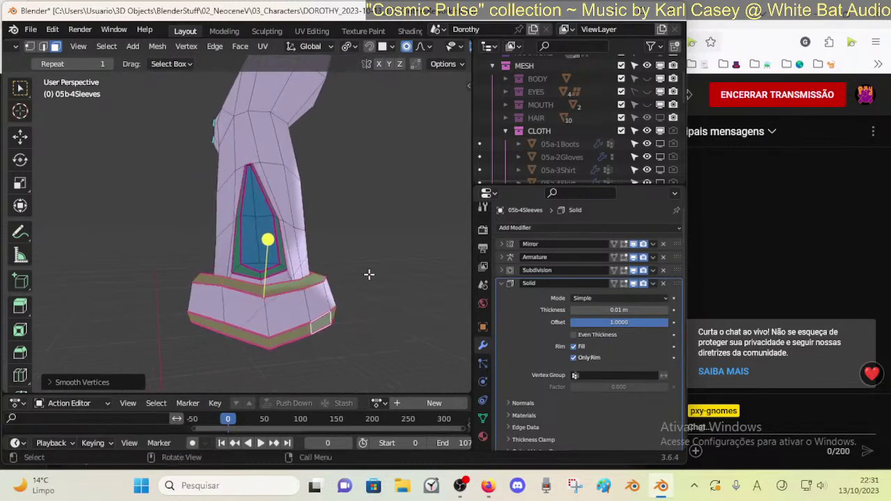
- Move the upper green band's lower-border vertex to the left of the crystal inset
{"action": "key", "text": "1"}
{"action": "left_click", "coordinate": [226, 285]}
{"action": "key", "text": "g"}
{"action": "left_click", "coordinate": [222, 298]}
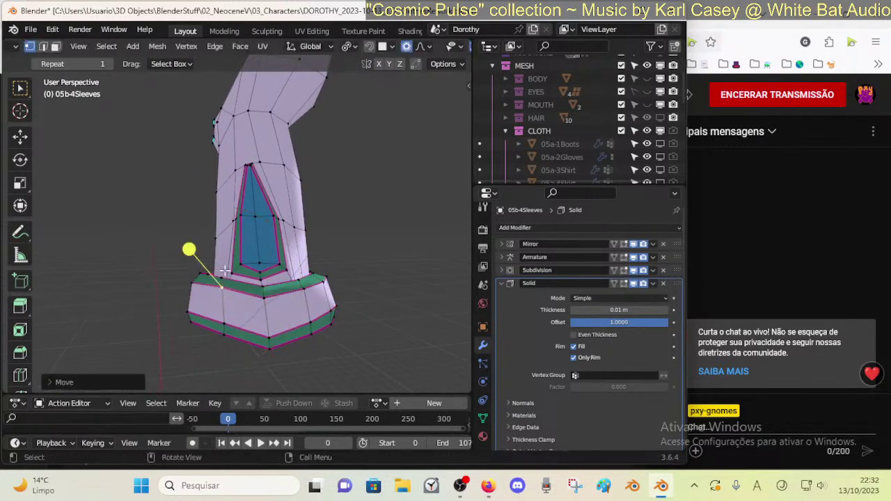
{"action": "left_click", "coordinate": [225, 272]}
{"action": "middle_click_drag", "start_coordinate": [347, 269], "coordinate": [319, 268]}
- Reposition the upper-border vertices of the upper green band to the right of the inset, with proportional editing turned off
{"action": "key", "text": "g"}
{"action": "left_click", "coordinate": [349, 272]}
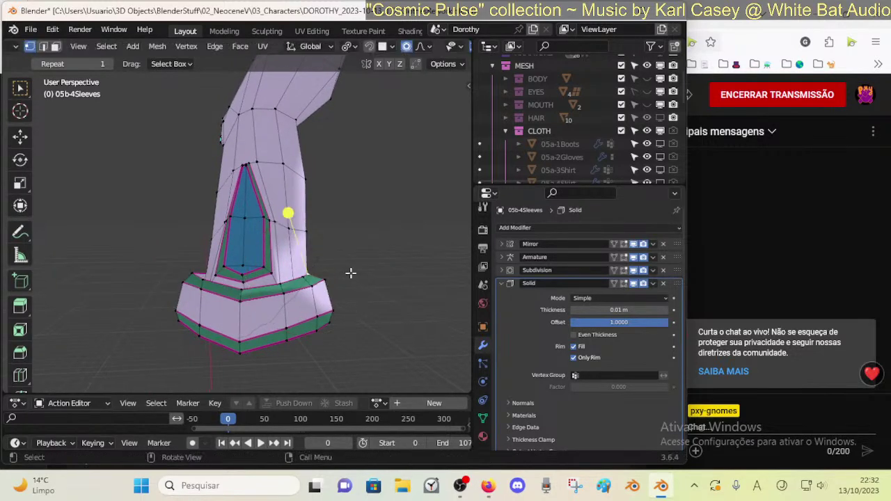
{"action": "key", "text": "g"}
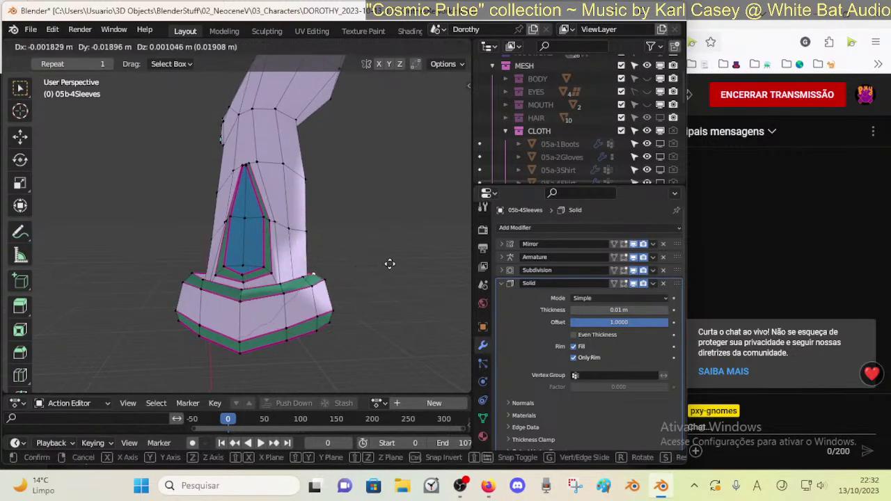
{"action": "left_click", "coordinate": [390, 264]}
{"action": "key", "text": "g"}
{"action": "left_click", "coordinate": [318, 284]}
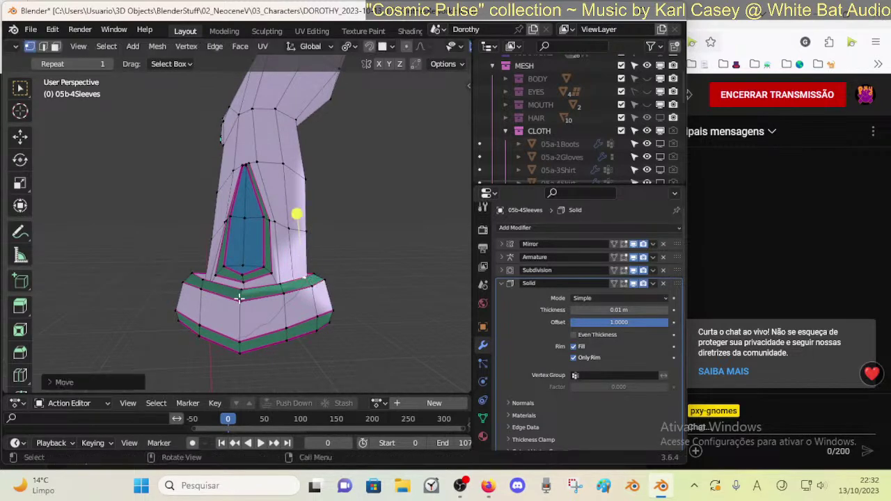
{"action": "key", "text": "g"}
{"action": "left_click", "coordinate": [332, 272]}
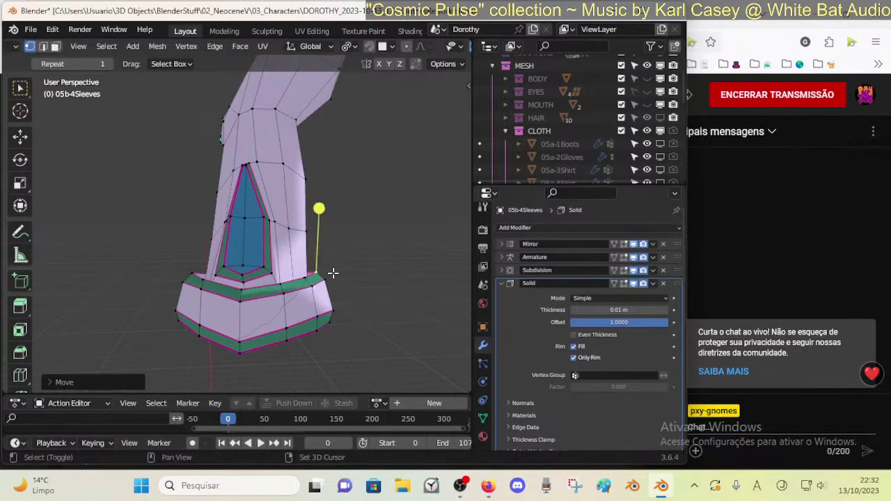
{"action": "key", "text": "g"}
{"action": "left_click", "coordinate": [332, 275]}
- Select the lower green band's face loop and smooth its vertices
{"action": "key", "text": "2"}
{"action": "left_click", "coordinate": [317, 323], "text": "alt"}
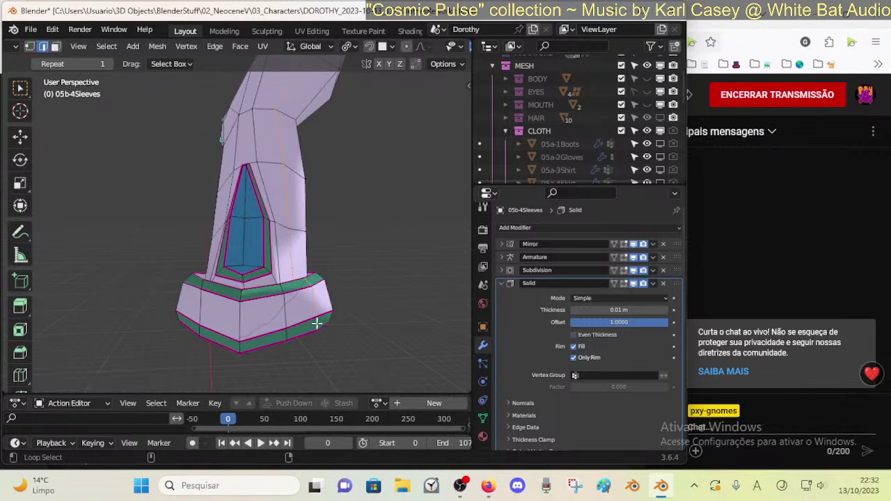
{"action": "key", "text": "3"}
{"action": "left_click", "coordinate": [316, 325], "text": "alt"}
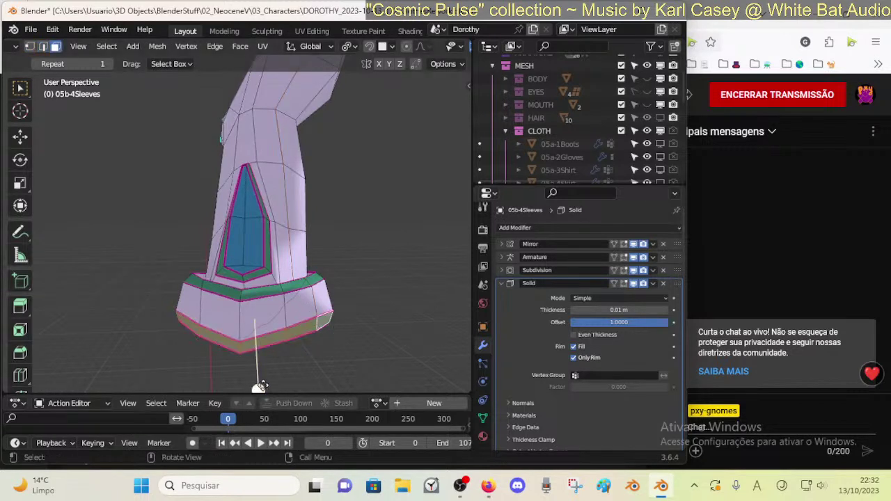
{"action": "left_click_drag", "start_coordinate": [260, 386], "coordinate": [306, 340]}
{"action": "middle_click_drag", "start_coordinate": [282, 331], "coordinate": [99, 308]}
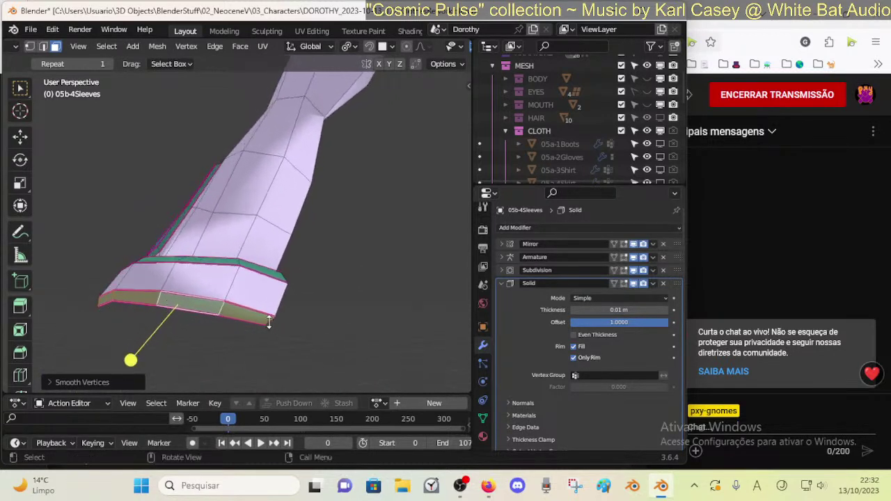
- Turn proportional editing back on and nudge the geometry on the back of the cuff
{"action": "middle_click_drag", "start_coordinate": [269, 322], "coordinate": [155, 271]}
{"action": "key", "text": "o"}
{"action": "key", "text": "g"}
{"action": "left_click", "coordinate": [234, 276]}
{"action": "left_click", "coordinate": [219, 264]}
{"action": "key", "text": "g"}
{"action": "left_click", "coordinate": [219, 263]}
- Return to Object Mode and save the file DOROTHY_2023-10-13_172_ClothesRework.blend
{"action": "key", "text": "Tab"}
{"action": "key", "text": "ctrl+s"}
{"action": "middle_click_drag", "start_coordinate": [242, 275], "coordinate": [263, 234]}
{"action": "scroll", "coordinate": [263, 234], "scroll_direction": "up", "scroll_amount": 4}
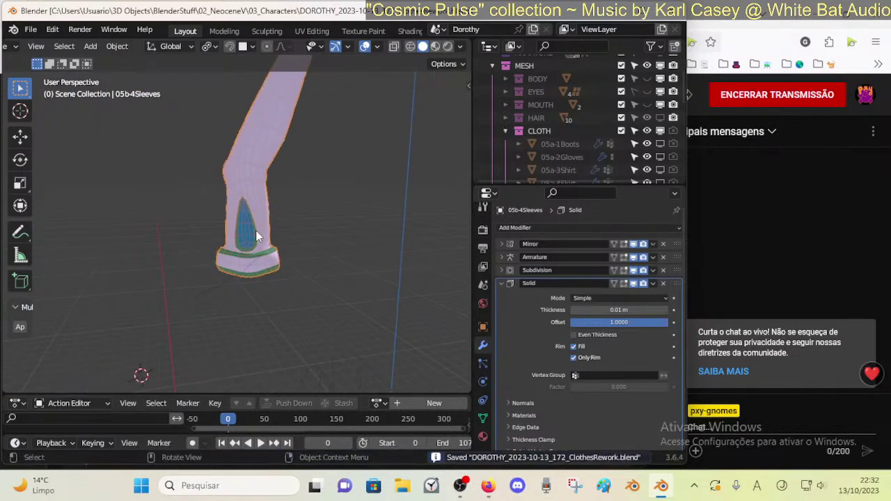
- Circle-select the vertices at the crystal inset's upper tip, then rotate and move them with proportional editing
{"action": "key", "text": "Tab"}
{"action": "key", "text": "c"}
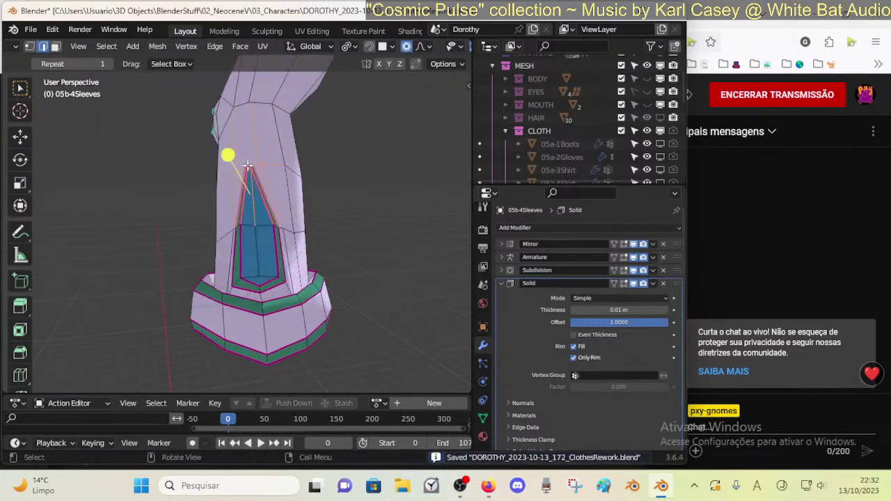
{"action": "key", "text": "1"}
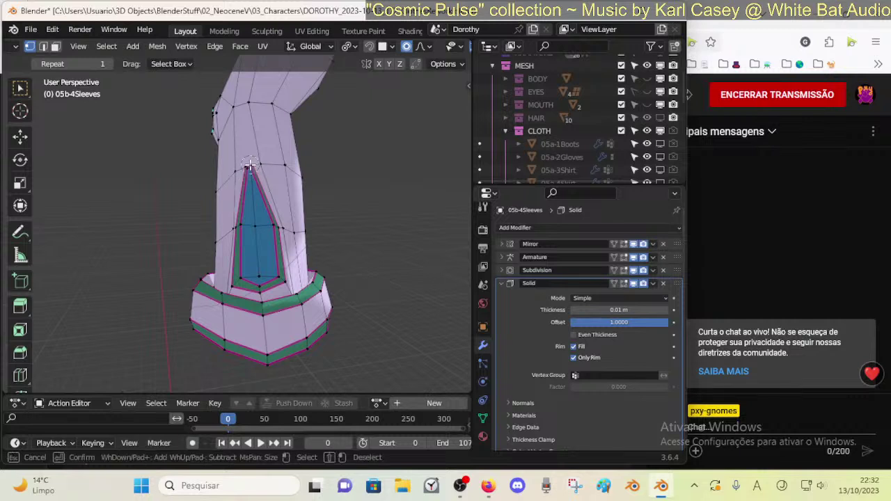
{"action": "key", "text": "r"}
{"action": "left_click", "coordinate": [304, 158]}
{"action": "key", "text": "g"}
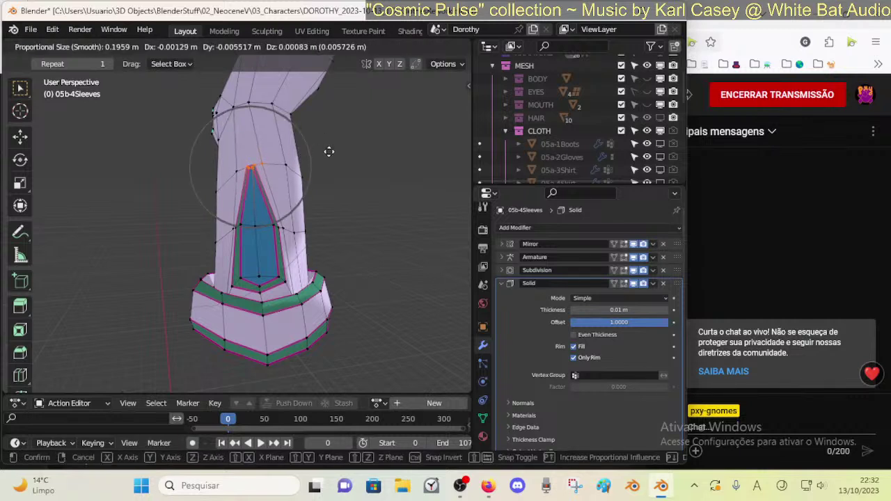
{"action": "left_click", "coordinate": [358, 151]}
{"action": "key", "text": "r"}
{"action": "left_click", "coordinate": [360, 165]}
{"action": "key", "text": "r"}
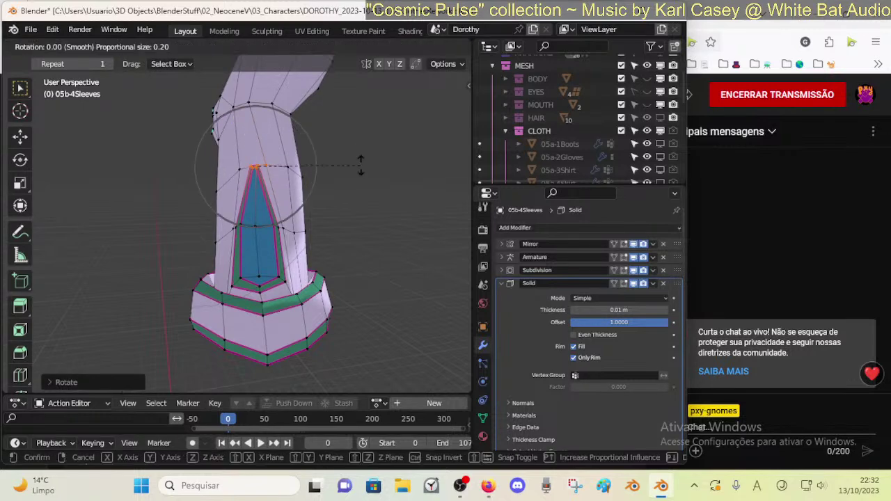
{"action": "left_click", "coordinate": [361, 166]}
{"action": "left_click", "coordinate": [360, 168]}
- Move the mid-height vertices on the right and left sides of the crystal inset's frame outward with proportional editing
{"action": "left_click_drag", "start_coordinate": [268, 216], "coordinate": [292, 232]}
{"action": "key", "text": "g"}
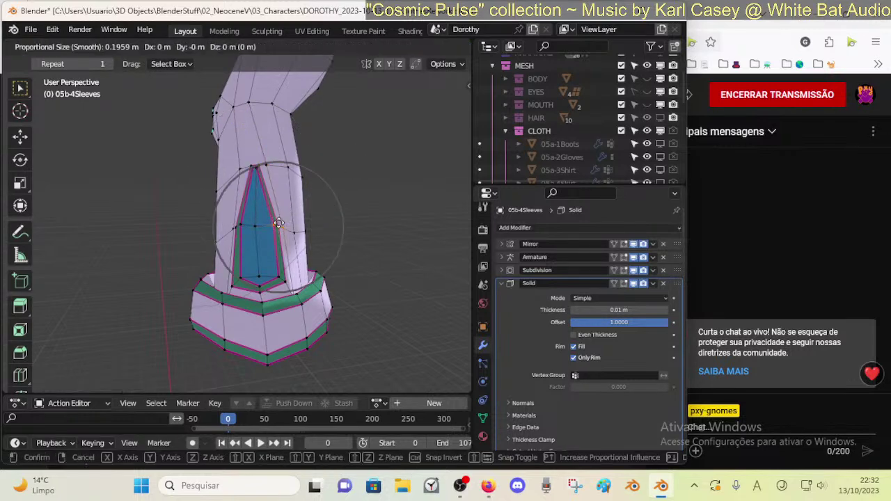
{"action": "left_click", "coordinate": [295, 230]}
{"action": "key", "text": "g"}
{"action": "left_click", "coordinate": [294, 195]}
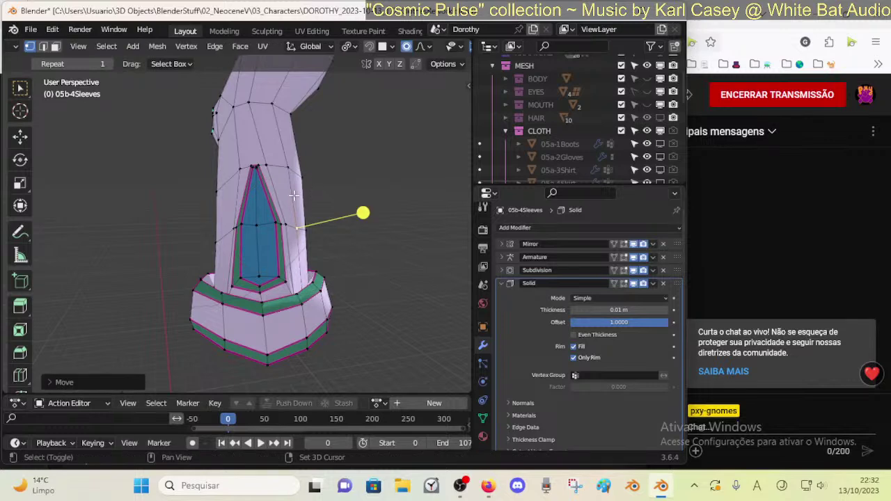
{"action": "left_click", "coordinate": [229, 228]}
{"action": "key", "text": "g"}
{"action": "left_click", "coordinate": [214, 224]}
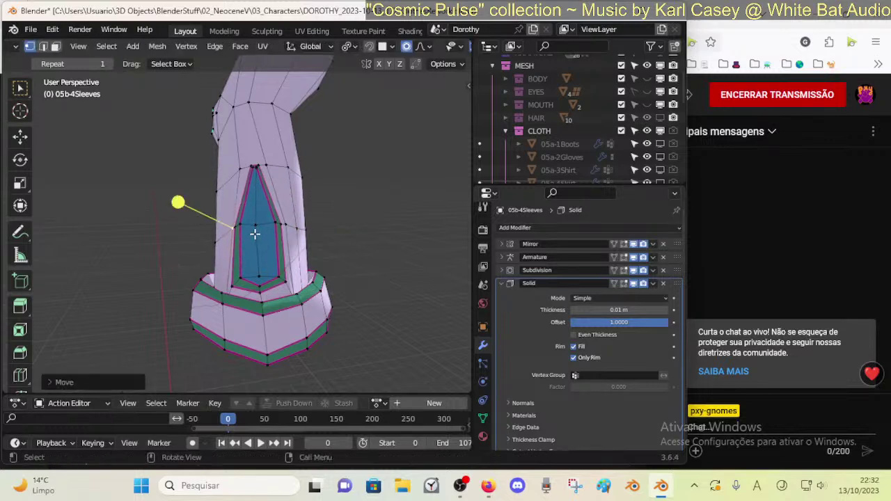
- Fine-tune the mid-height vertices on both sides of the inset's frame and shift the inset's tip slightly right
{"action": "left_click", "coordinate": [284, 226]}
{"action": "key", "text": "g"}
{"action": "left_click", "coordinate": [285, 225]}
{"action": "left_click", "coordinate": [234, 227]}
{"action": "key", "text": "g"}
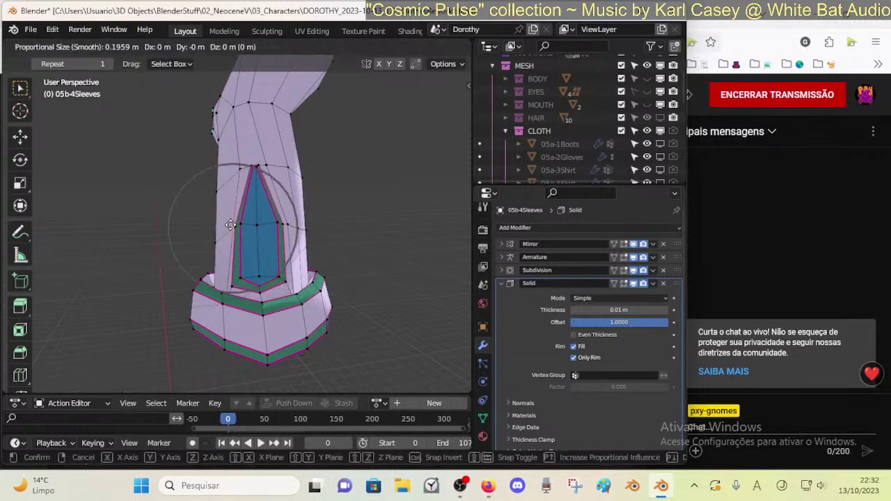
{"action": "left_click", "coordinate": [231, 227]}
{"action": "left_click", "coordinate": [256, 164]}
{"action": "key", "text": "g"}
{"action": "left_click", "coordinate": [262, 163]}
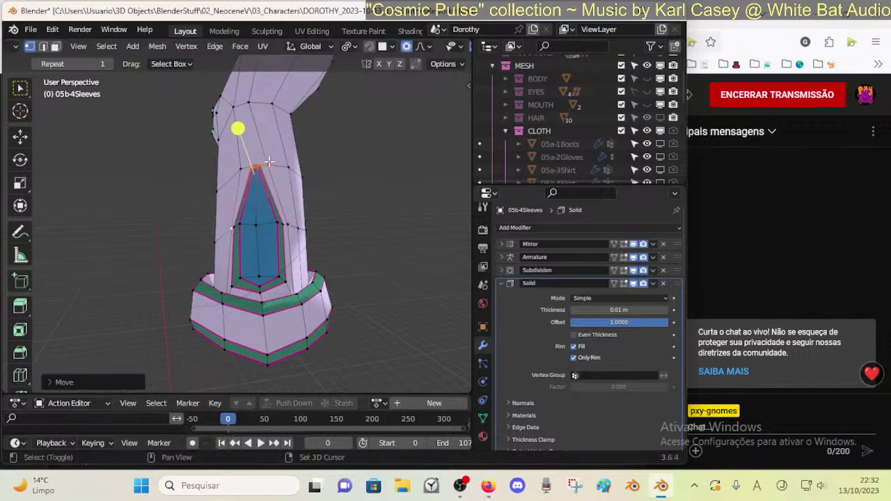
- Slide the two vertices above the inset at the sleeve's bend to the right and nudge the central one
{"action": "left_click", "coordinate": [250, 101]}
{"action": "key", "text": "shift+v"}
{"action": "left_click", "coordinate": [257, 103]}
{"action": "left_click", "coordinate": [272, 103]}
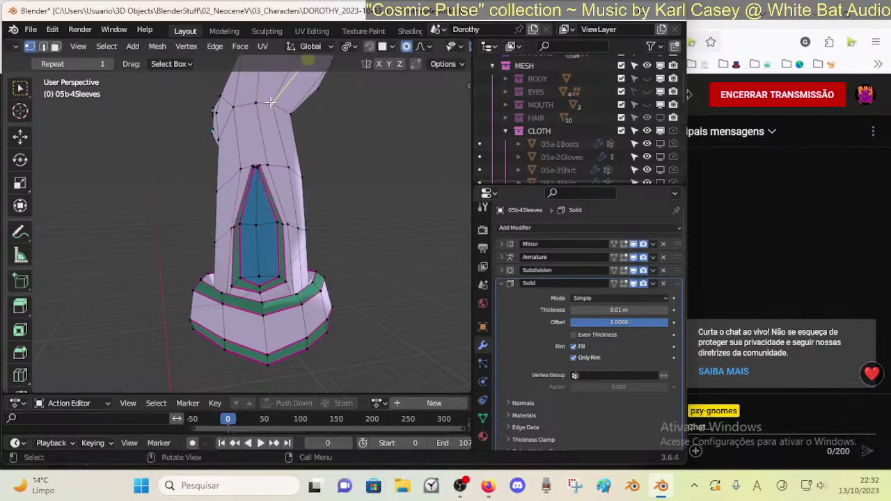
{"action": "key", "text": "shift+v"}
{"action": "left_click", "coordinate": [280, 105]}
{"action": "left_click", "coordinate": [256, 101]}
{"action": "key", "text": "g"}
{"action": "left_click", "coordinate": [257, 101]}
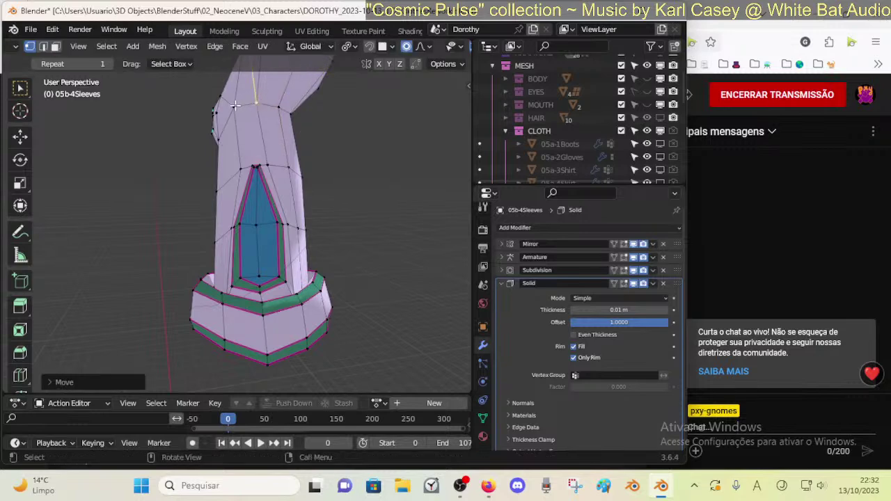
- Nudge the left vertex at the sleeve's bend and the vertex beside the inset's tip, then return to Object Mode
{"action": "left_click", "coordinate": [239, 104]}
{"action": "key", "text": "g"}
{"action": "left_click", "coordinate": [242, 104]}
{"action": "key", "text": "g"}
{"action": "left_click", "coordinate": [291, 160]}
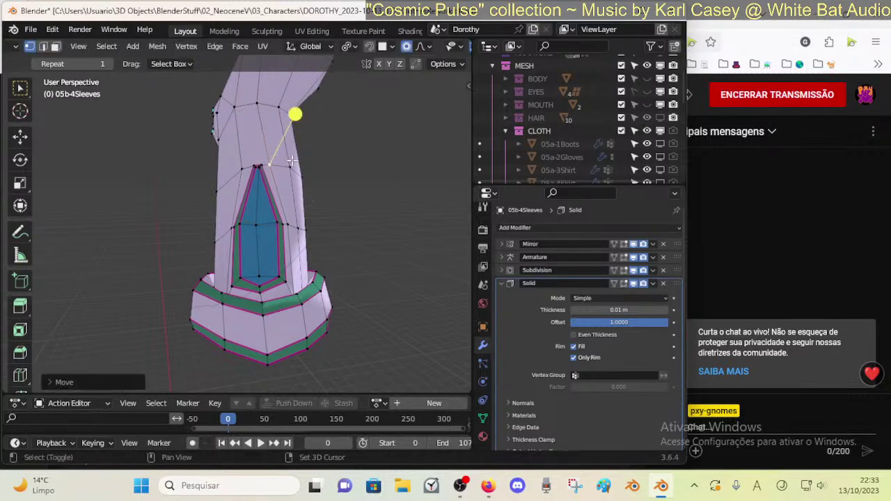
{"action": "key", "text": "Tab"}
{"action": "middle_click_drag", "start_coordinate": [339, 209], "coordinate": [211, 190]}
{"action": "scroll", "coordinate": [211, 190], "scroll_direction": "down", "scroll_amount": 5}
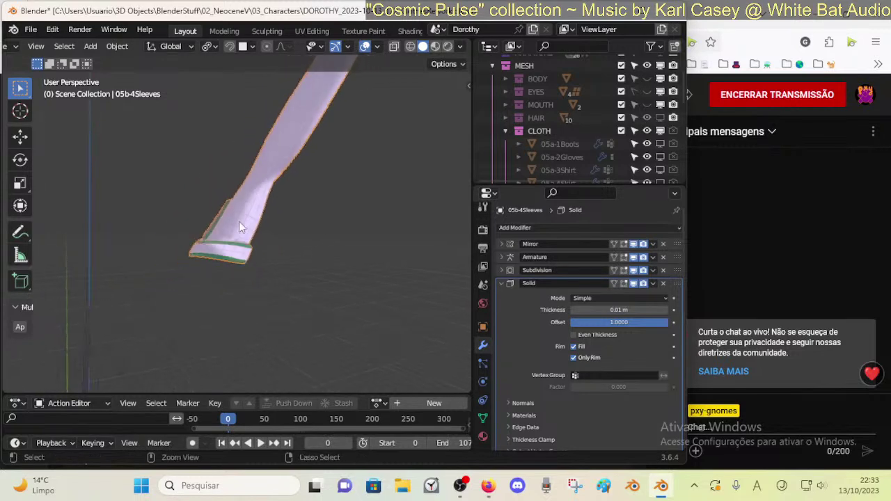
- Save the file and delete all vertex groups from the 05b-4Sleeves mesh
{"action": "key", "text": "ctrl+s"}
{"action": "scroll", "coordinate": [283, 255], "scroll_direction": "down", "scroll_amount": 2}
{"action": "scroll", "coordinate": [276, 263], "scroll_direction": "up", "scroll_amount": 1}
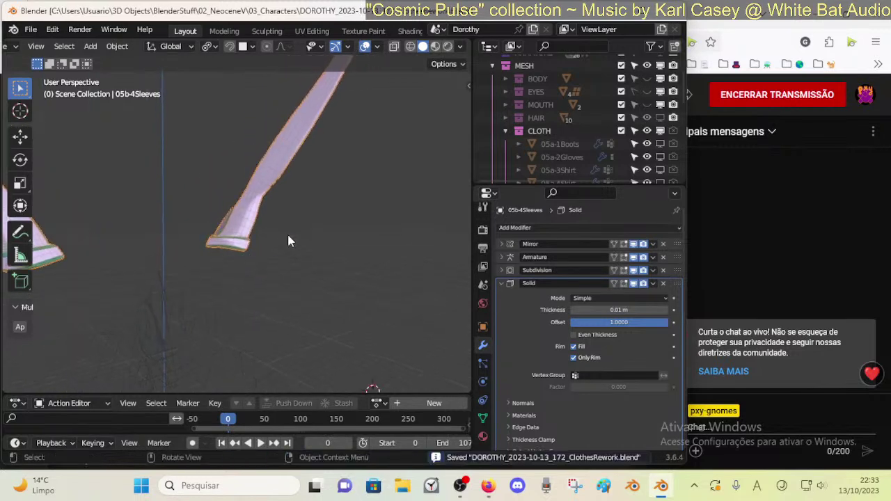
{"action": "mouse_move", "coordinate": [253, 215]}
{"action": "middle_mouse_down"}
{"action": "mouse_move", "coordinate": [354, 235]}
{"action": "mouse_move", "coordinate": [251, 213]}
{"action": "middle_mouse_up"}
{"action": "left_click", "coordinate": [483, 418]}
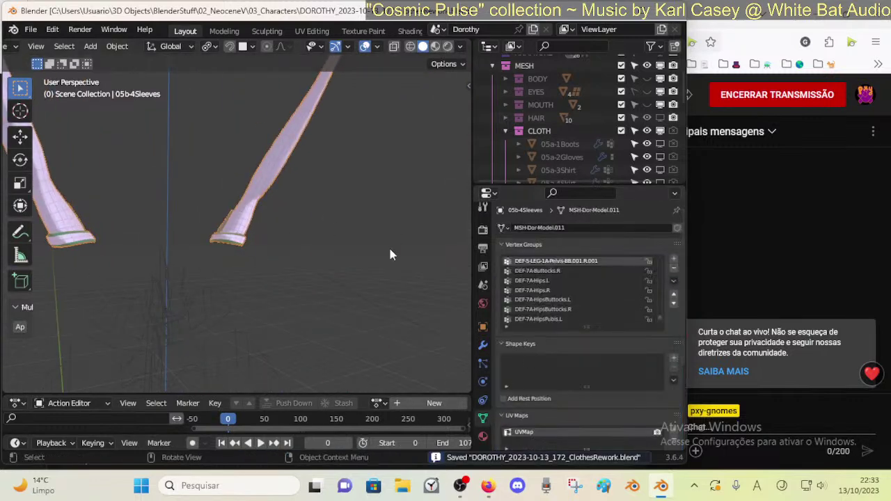
{"action": "left_click", "coordinate": [675, 279]}
{"action": "mouse_move", "coordinate": [628, 293]}
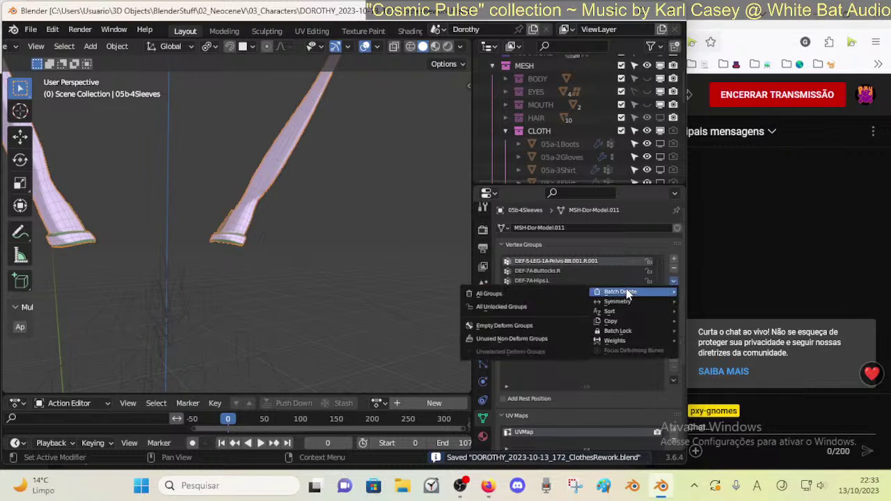
{"action": "left_click", "coordinate": [522, 290]}
{"action": "key", "text": "ctrl+Tab"}
- Unhide the BODY collection and save the file
{"action": "scroll", "coordinate": [303, 221], "scroll_direction": "down", "scroll_amount": 3}
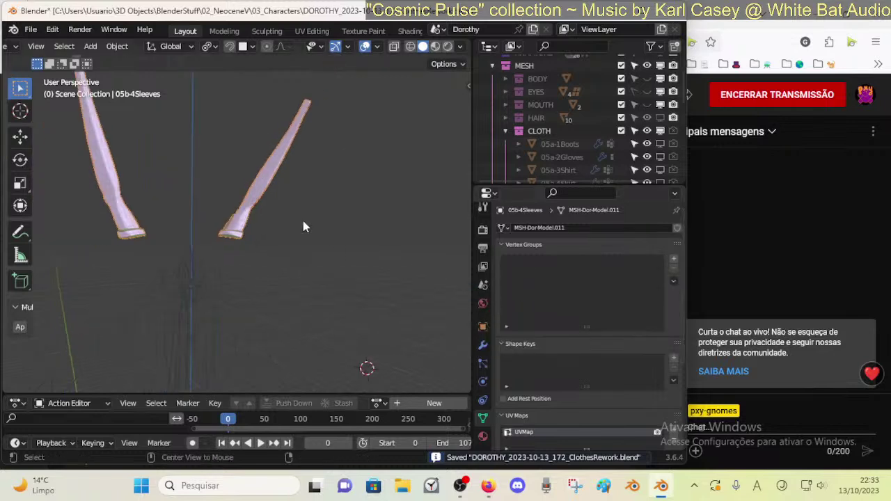
{"action": "middle_click_drag", "start_coordinate": [303, 222], "coordinate": [380, 123]}
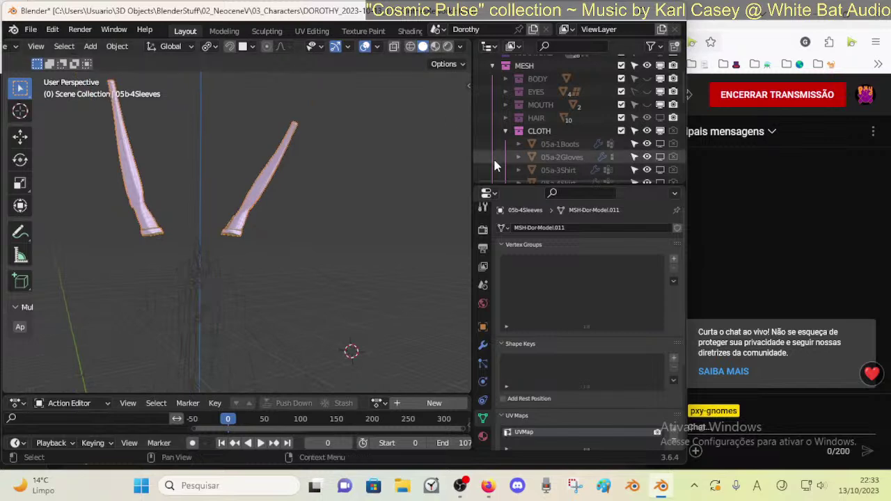
{"action": "scroll", "coordinate": [646, 103], "scroll_direction": "up", "scroll_amount": 1}
{"action": "left_click", "coordinate": [647, 104]}
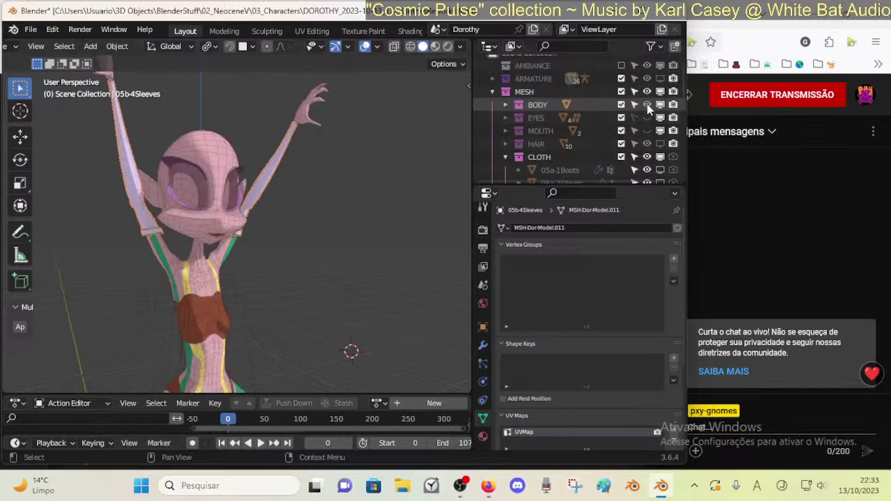
{"action": "key", "text": "ctrl+s"}
- Select the 00_Body mesh together with 05b-4Sleeves as the active object and enter Weight Paint mode
{"action": "left_click", "coordinate": [227, 265], "text": "shift"}
{"action": "scroll", "coordinate": [252, 221], "scroll_direction": "up", "scroll_amount": 5}
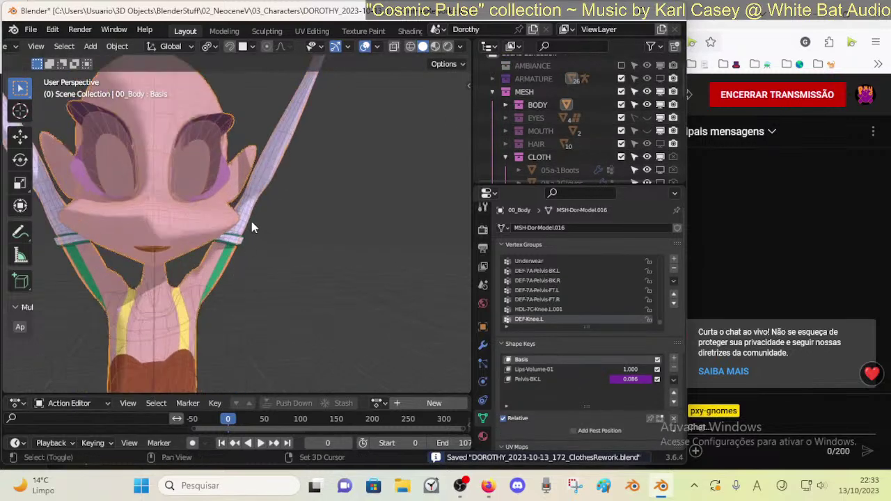
{"action": "left_click", "coordinate": [272, 165], "text": "shift"}
{"action": "key", "text": "ctrl+Tab"}
{"action": "key", "text": "w"}
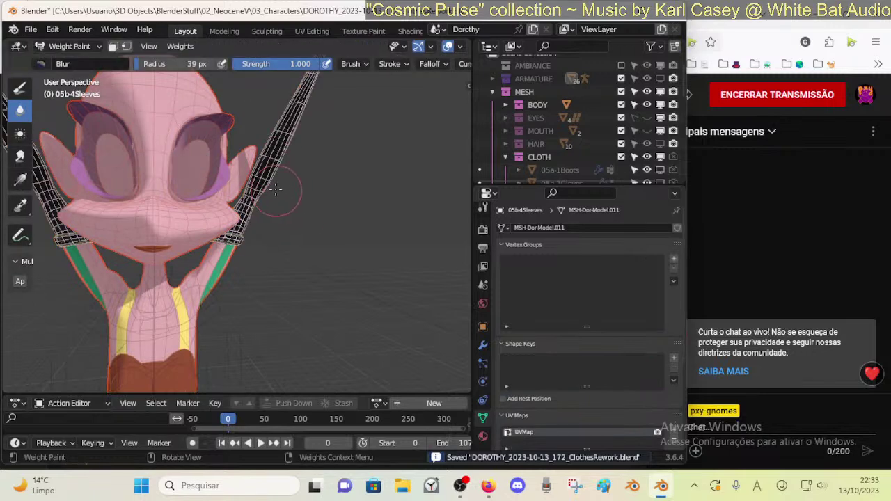
{"action": "left_click", "coordinate": [180, 47]}
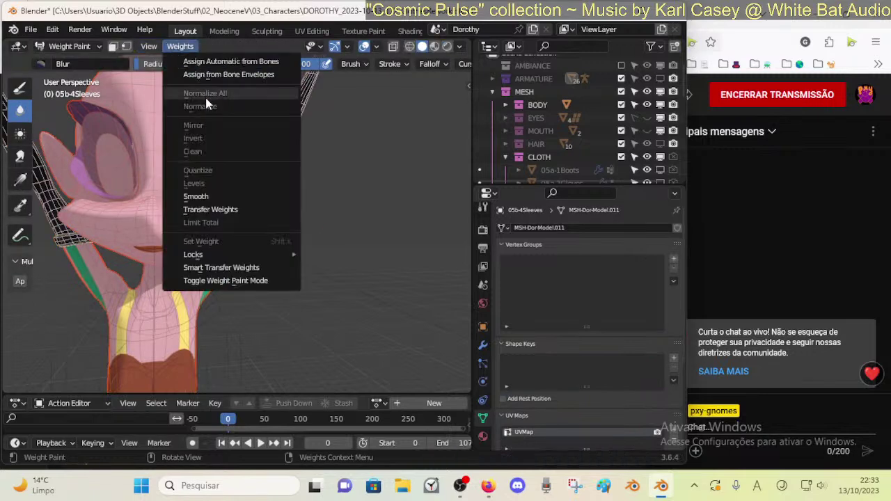
{"action": "key", "text": "Escape"}
{"action": "scroll", "coordinate": [255, 270], "scroll_direction": "down", "scroll_amount": 3}
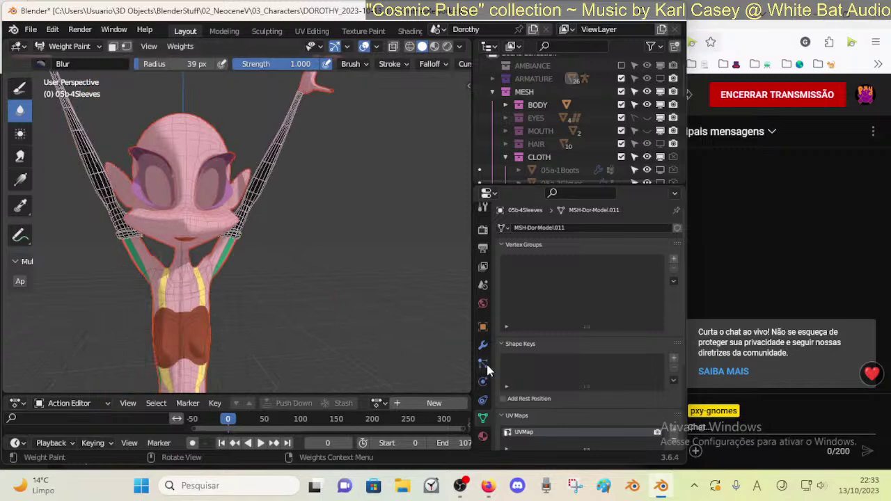
{"action": "scroll", "coordinate": [296, 192], "scroll_direction": "up", "scroll_amount": 1}
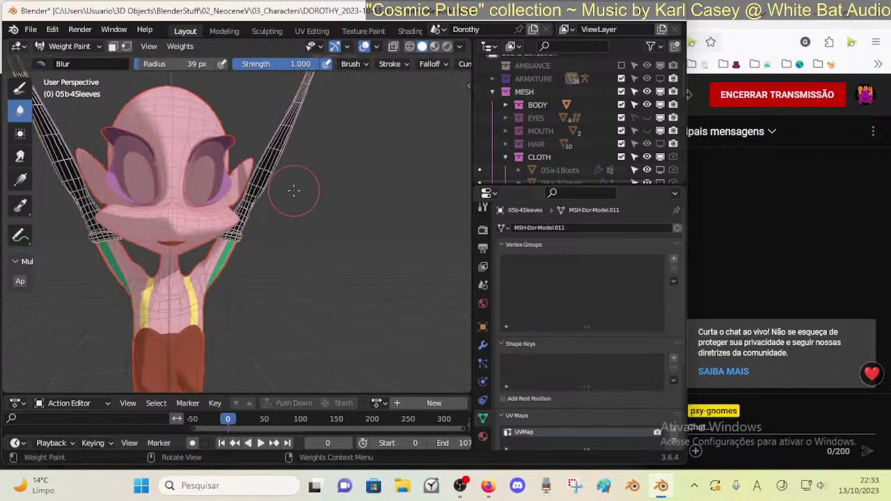
{"action": "middle_click_drag", "start_coordinate": [327, 252], "coordinate": [284, 270]}
{"action": "middle_click_drag", "start_coordinate": [289, 171], "coordinate": [309, 174]}
{"action": "scroll", "coordinate": [301, 173], "scroll_direction": "down", "scroll_amount": 1}
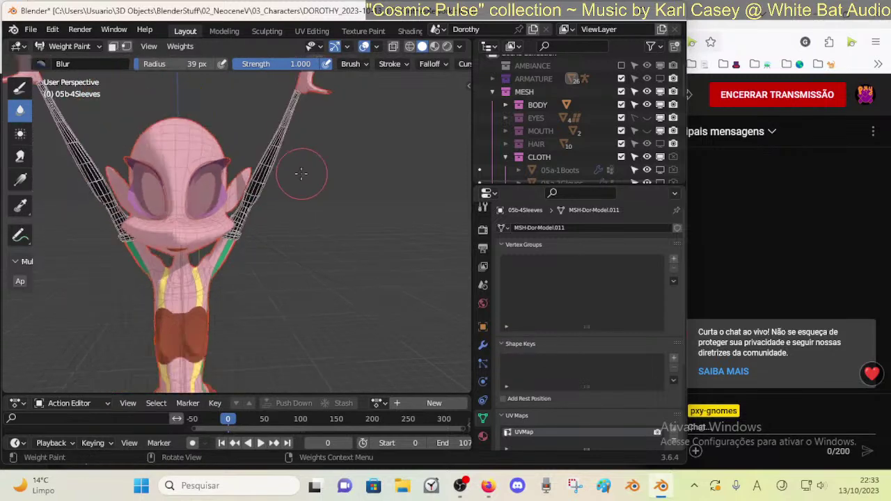
- Transfer the body's vertex group weights to the sleeves by name with Nearest Face Interpolated mapping, and return to Object Mode
{"action": "left_click", "coordinate": [179, 46]}
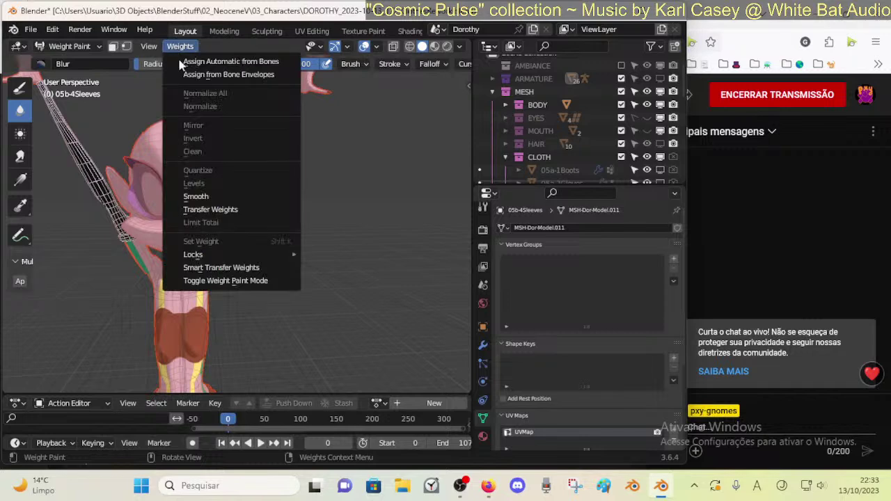
{"action": "left_click", "coordinate": [194, 210]}
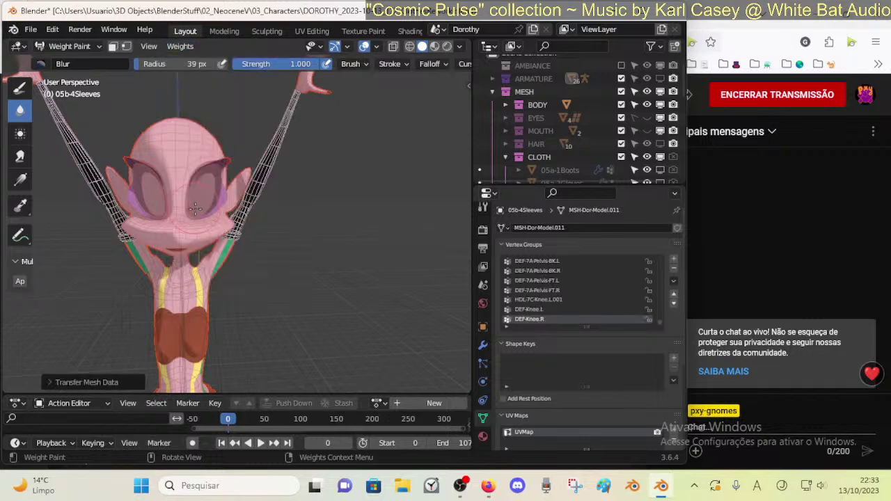
{"action": "left_click", "coordinate": [75, 382]}
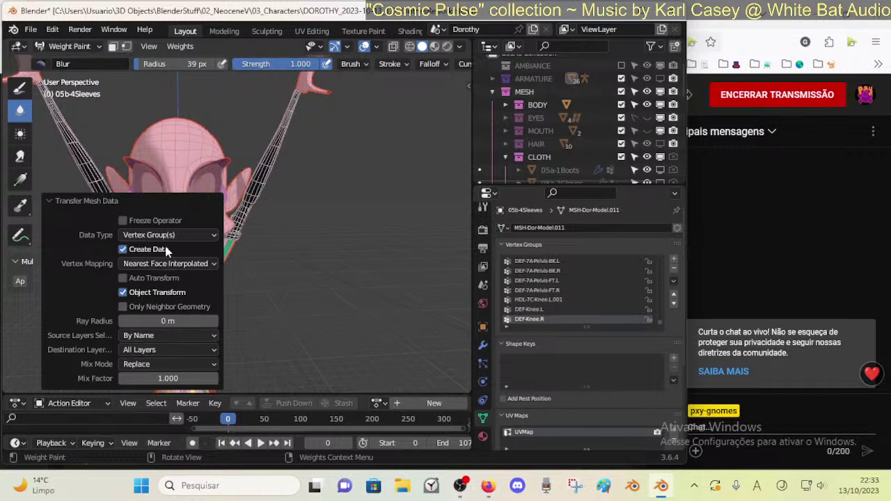
{"action": "left_click", "coordinate": [167, 265]}
{"action": "left_click", "coordinate": [166, 352]}
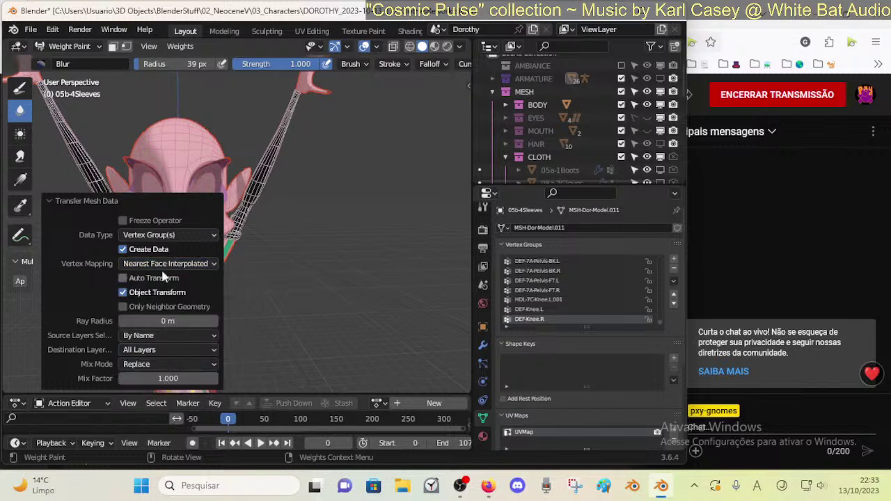
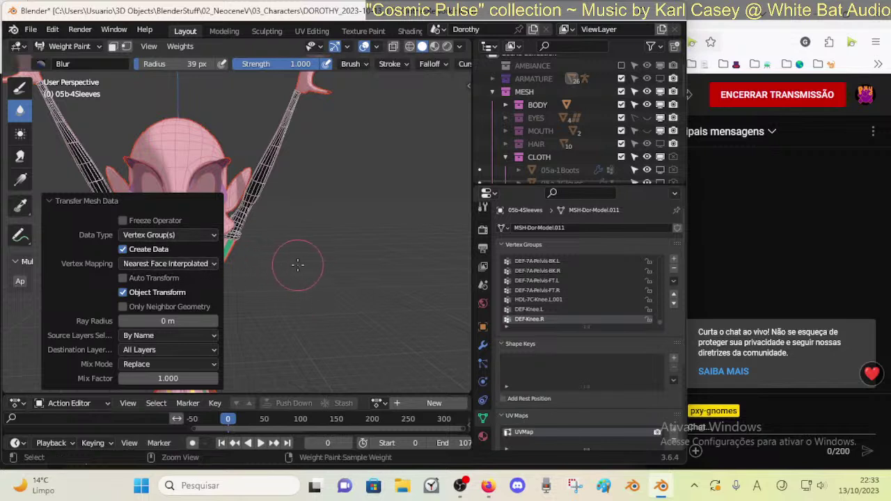
{"action": "key", "text": "ctrl+Tab"}
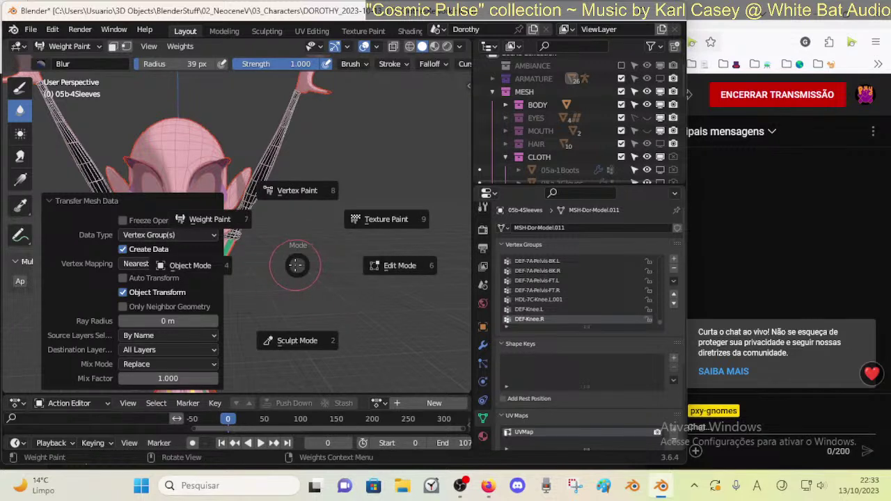
{"action": "key", "text": "4"}
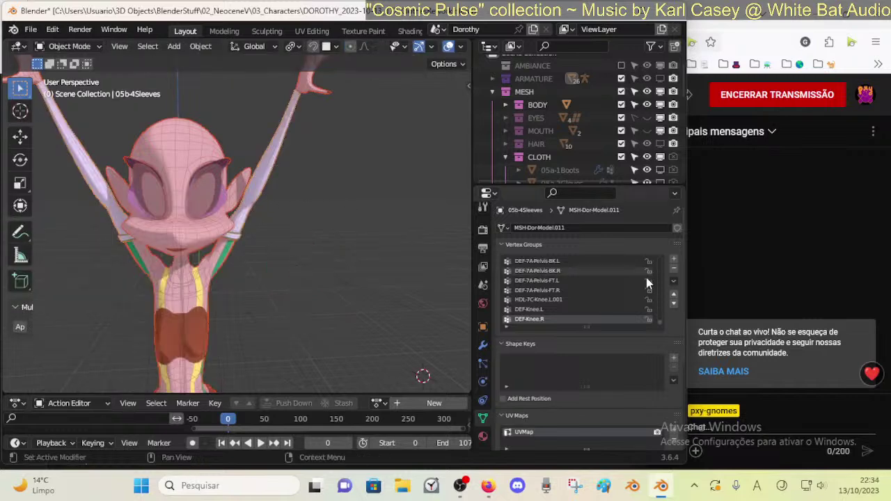
- Look over the sleeves' list of transferred vertex groups and save the file
{"action": "left_click_drag", "start_coordinate": [659, 318], "coordinate": [660, 285]}
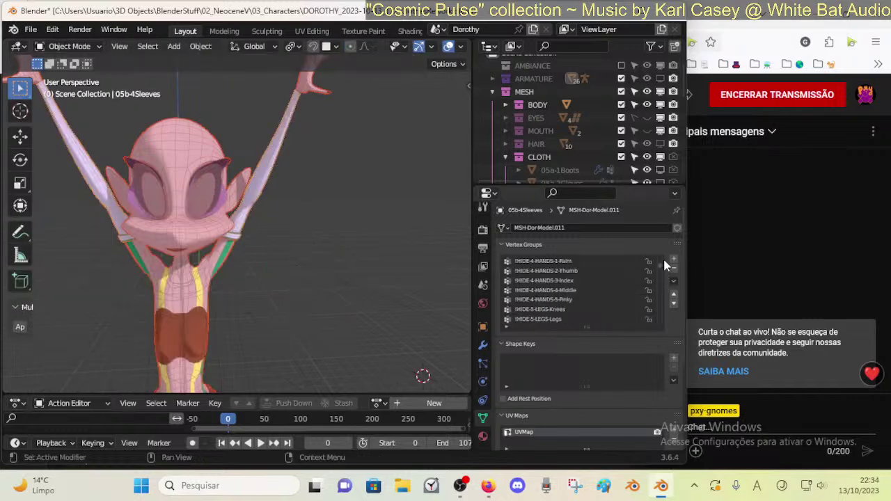
{"action": "middle_click_drag", "start_coordinate": [239, 269], "coordinate": [301, 260]}
{"action": "middle_click_drag", "start_coordinate": [255, 243], "coordinate": [285, 317]}
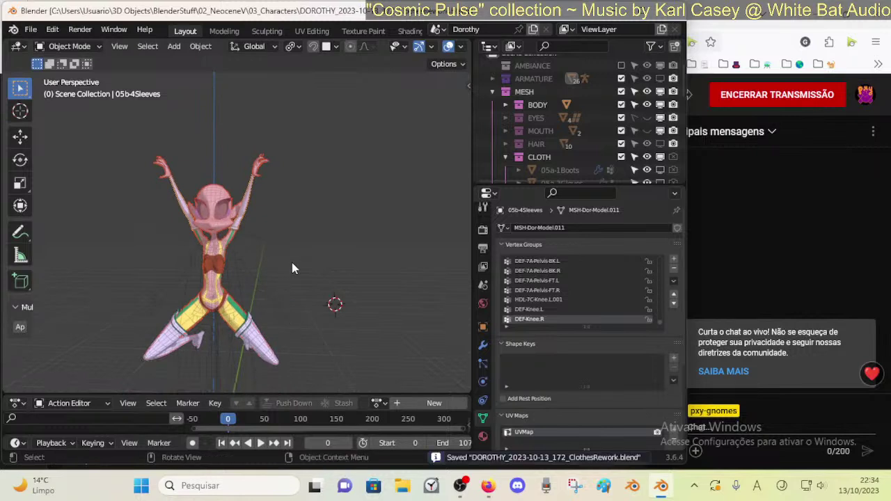
- Show the ARMATURE, EYES, MOUTH and HAIR collections and make EYES and MOUTH unselectable
{"action": "scroll", "coordinate": [660, 82], "scroll_direction": "up", "scroll_amount": 1}
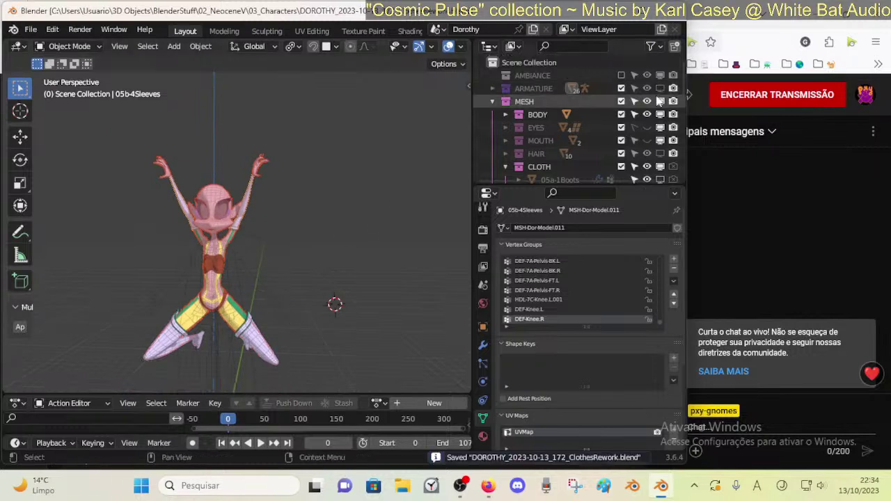
{"action": "left_click", "coordinate": [660, 88]}
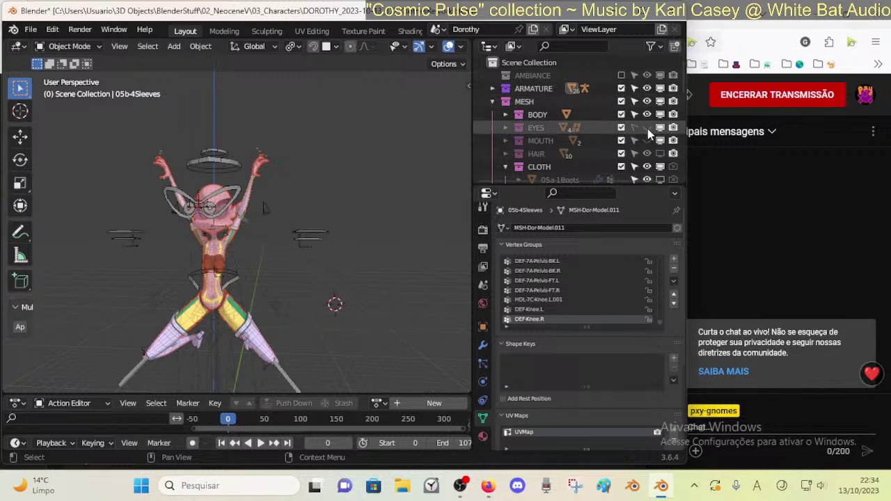
{"action": "left_click_drag", "start_coordinate": [646, 128], "coordinate": [645, 141]}
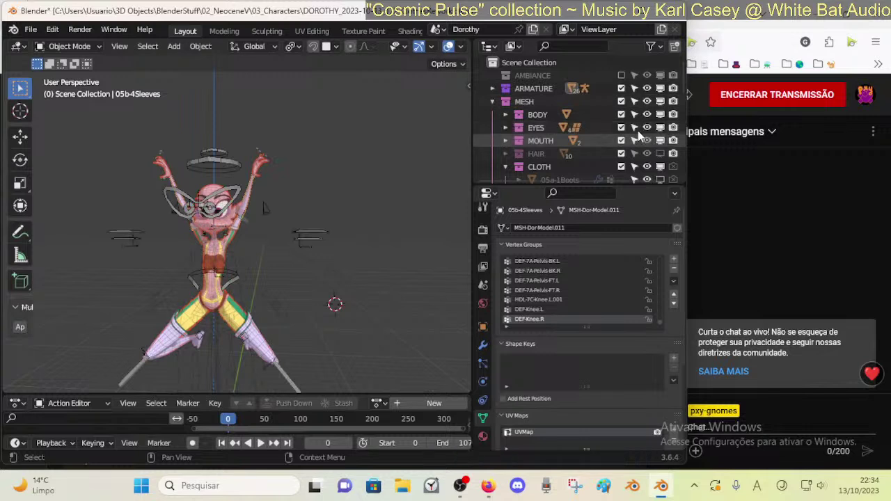
{"action": "left_click", "coordinate": [634, 128]}
{"action": "left_click", "coordinate": [635, 141]}
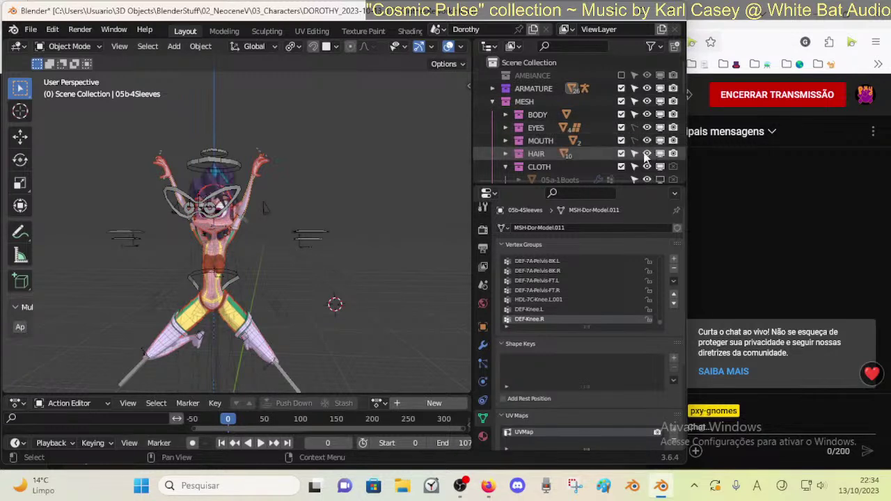
- Save the file and put the ARM-Dorothy armature in Pose Mode
{"action": "middle_click_drag", "start_coordinate": [376, 209], "coordinate": [320, 197]}
{"action": "key", "text": "ctrl+s"}
{"action": "left_click", "coordinate": [214, 166]}
{"action": "key", "text": "ctrl+Tab"}
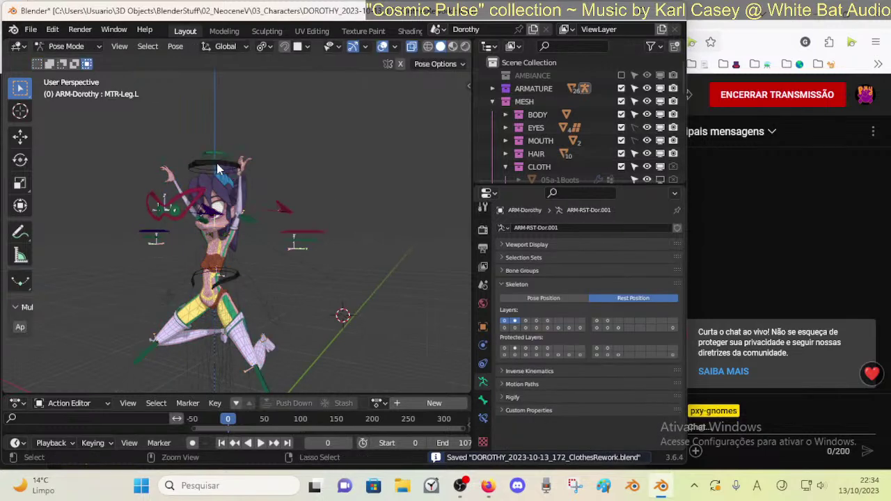
{"action": "scroll", "coordinate": [216, 167], "scroll_direction": "up", "scroll_amount": 2}
{"action": "middle_click_drag", "start_coordinate": [218, 169], "coordinate": [370, 176]}
{"action": "key", "text": "n"}
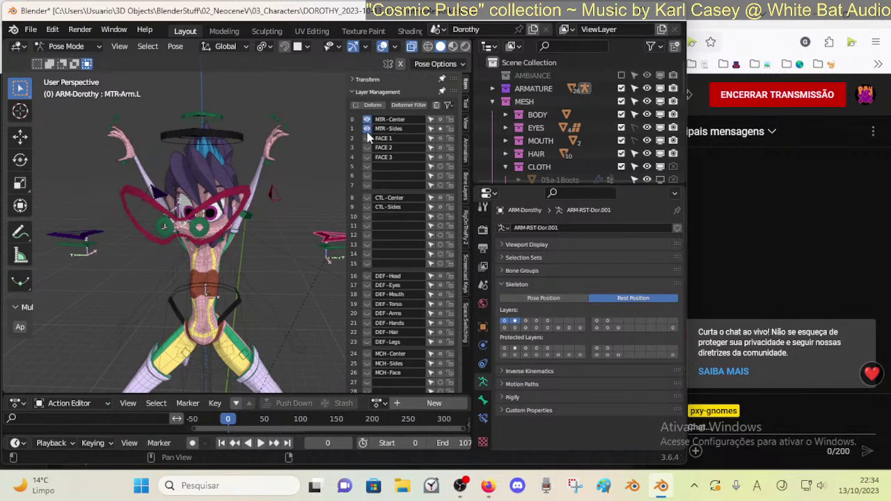
{"action": "key", "text": "n"}
{"action": "middle_click_drag", "start_coordinate": [306, 198], "coordinate": [325, 225]}
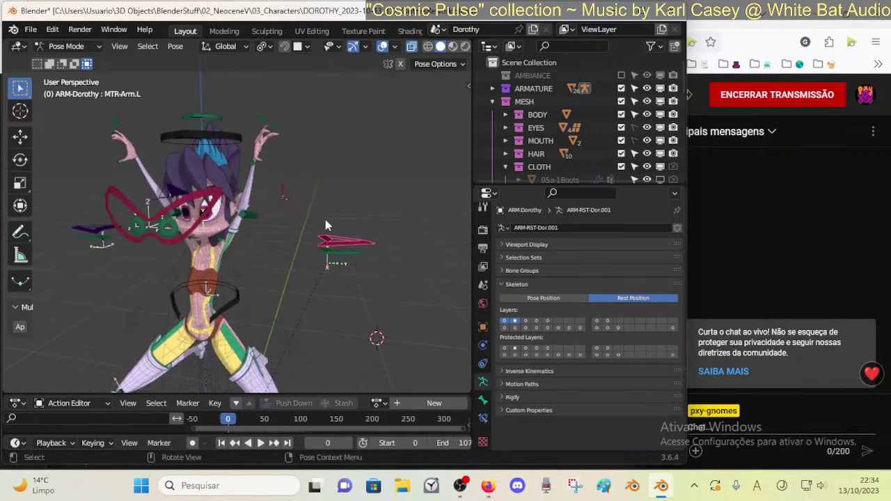
- Select the left arm control MTR-Arm.L and switch the armature to Pose Position
{"action": "left_click", "coordinate": [355, 236]}
{"action": "key", "text": "g"}
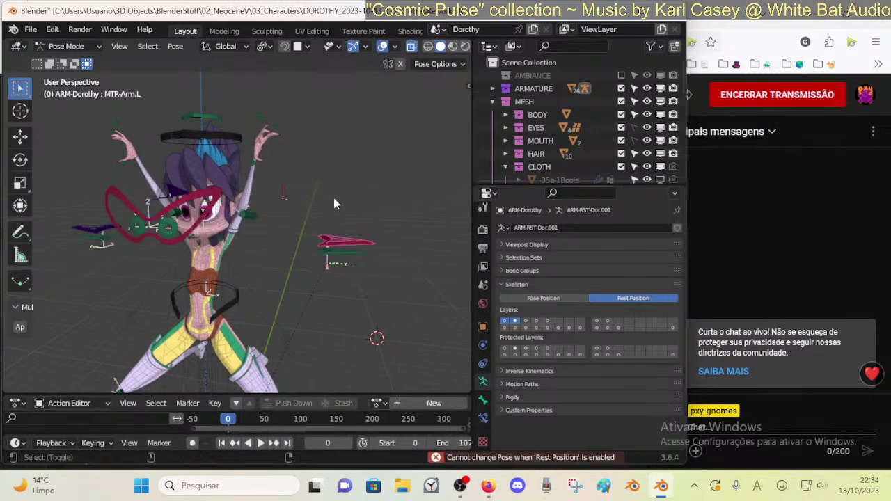
{"action": "key", "text": "ctrl+alt+shift+r"}
{"action": "left_click", "coordinate": [314, 185]}
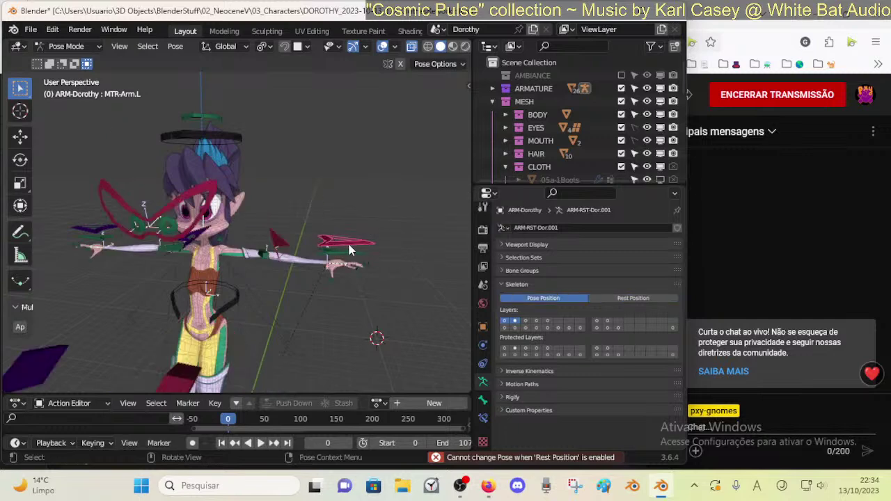
- Lower the character's left arm by moving MTR-Arm.L down near the hip, and rotate the control
{"action": "middle_click_drag", "start_coordinate": [366, 254], "coordinate": [306, 268]}
{"action": "key", "text": "g"}
{"action": "left_click", "coordinate": [231, 285]}
{"action": "key", "text": "r"}
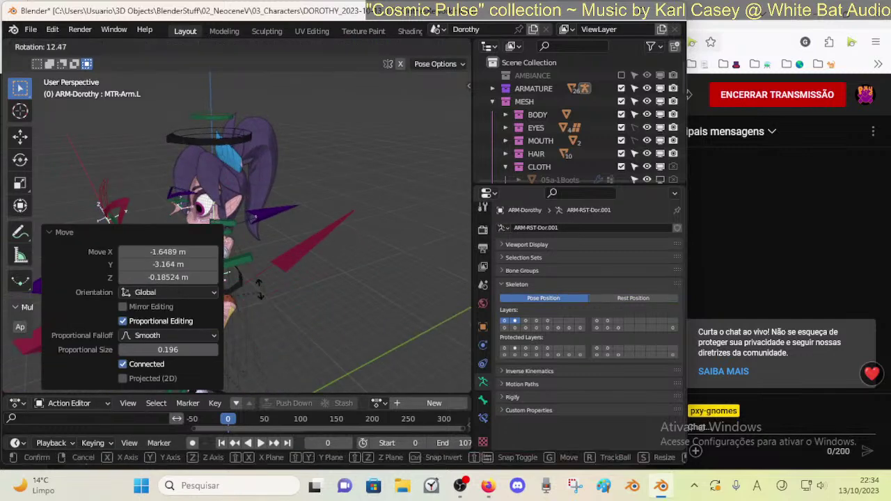
{"action": "left_click", "coordinate": [90, 222]}
{"action": "key", "text": "r"}
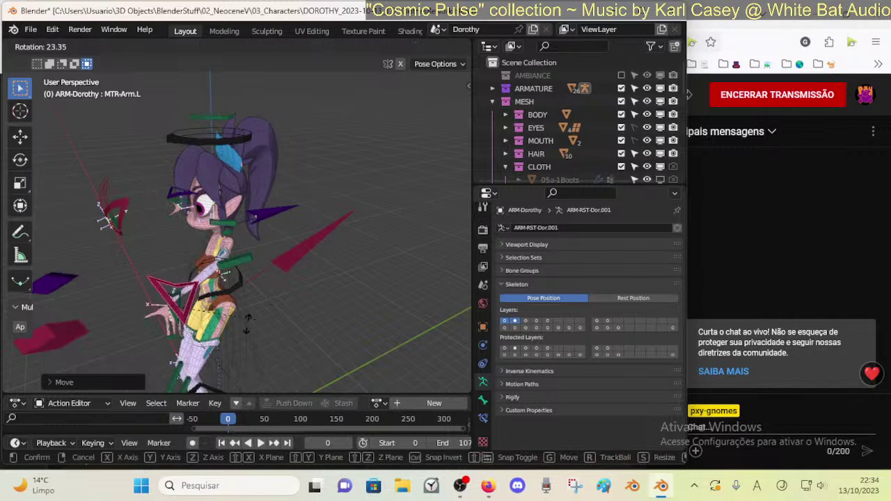
{"action": "left_click", "coordinate": [216, 299]}
- Reposition MTR-Arm.L beside the hip from two view angles and rotate it to turn the hand and bend the elbow
{"action": "middle_click_drag", "start_coordinate": [217, 299], "coordinate": [281, 262]}
{"action": "key", "text": "g"}
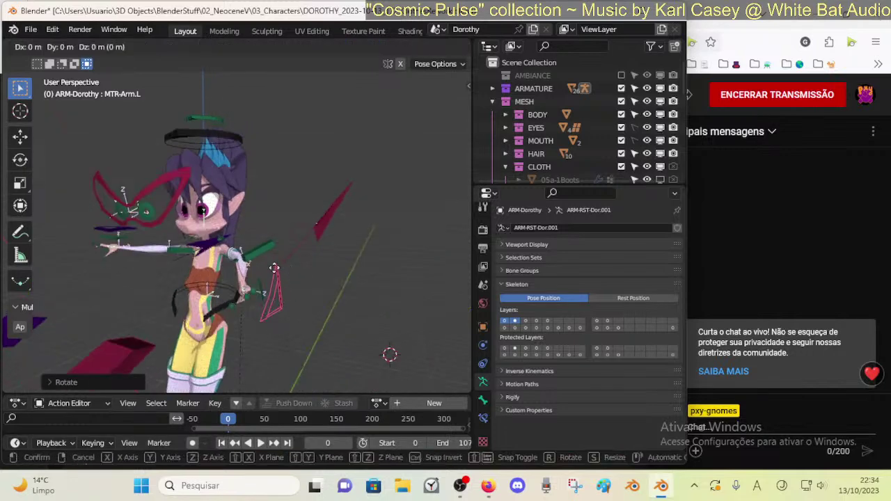
{"action": "left_click", "coordinate": [362, 244]}
{"action": "middle_click_drag", "start_coordinate": [362, 244], "coordinate": [292, 286]}
{"action": "key", "text": "g"}
{"action": "left_click", "coordinate": [320, 299]}
{"action": "key", "text": "r"}
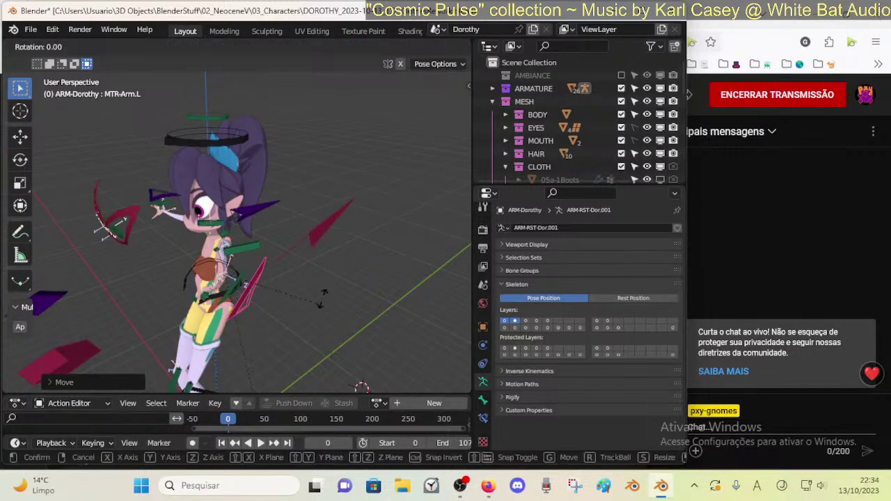
{"action": "left_click", "coordinate": [240, 154]}
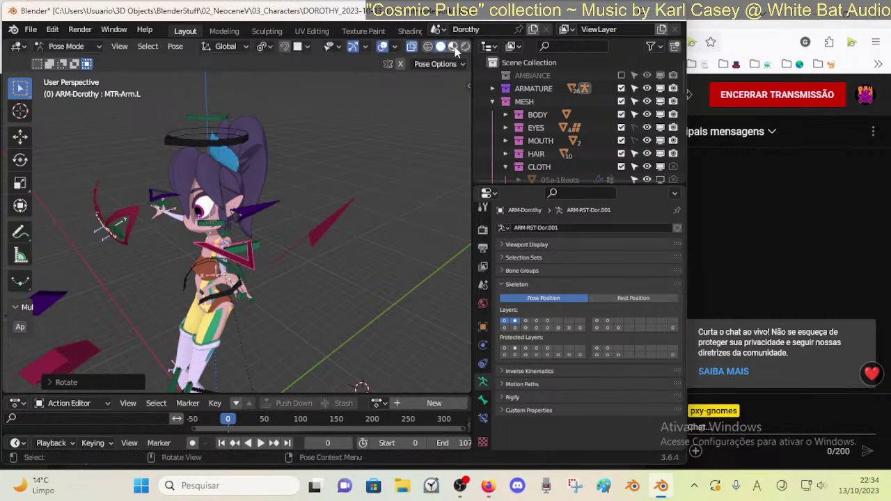
- Switch the viewport to Material Preview shading
{"action": "left_click", "coordinate": [453, 46]}
{"action": "left_click", "coordinate": [413, 47]}
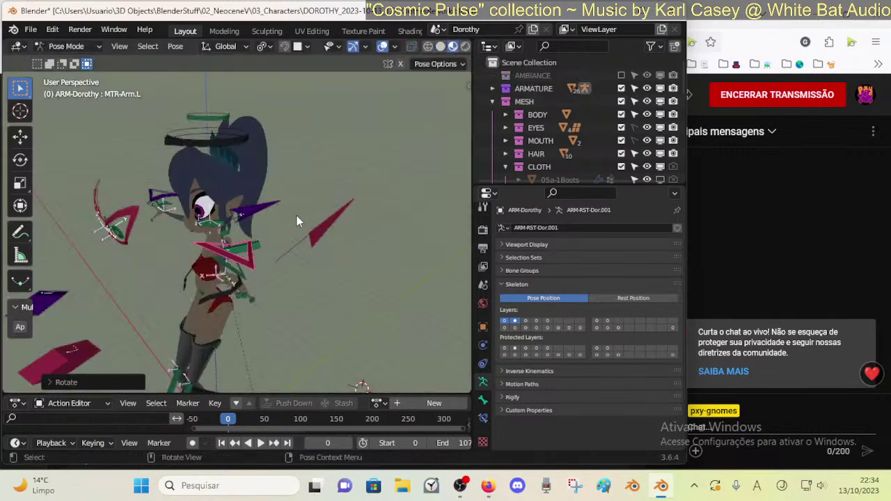
{"action": "middle_click_drag", "start_coordinate": [298, 217], "coordinate": [258, 286]}
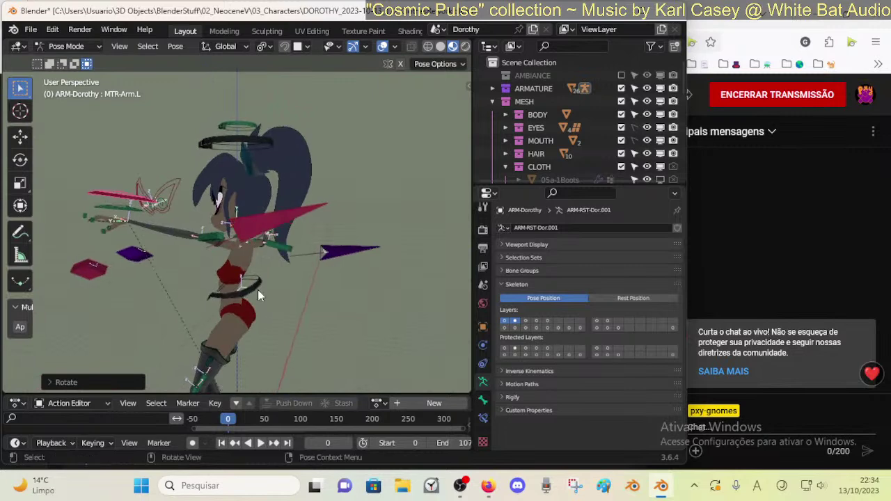
- Lower the character's body by moving the waist control of the armature
{"action": "left_click", "coordinate": [259, 291]}
{"action": "key", "text": "g"}
{"action": "left_click", "coordinate": [256, 328]}
{"action": "middle_click_drag", "start_coordinate": [256, 328], "coordinate": [282, 181]}
- Lower the left arm with MTR-Arm.L and rotate the control twice around the Z axis
{"action": "left_click", "coordinate": [329, 177]}
{"action": "key", "text": "g"}
{"action": "left_click", "coordinate": [319, 311]}
{"action": "key", "text": "r"}
{"action": "key", "text": "z"}
{"action": "left_click", "coordinate": [332, 282]}
{"action": "key", "text": "r"}
{"action": "key", "text": "z"}
{"action": "left_click", "coordinate": [359, 221]}
- Reposition the left arm control MTR-Arm.L from two view angles
{"action": "key", "text": "g"}
{"action": "left_click", "coordinate": [330, 245]}
{"action": "middle_click_drag", "start_coordinate": [329, 245], "coordinate": [249, 240]}
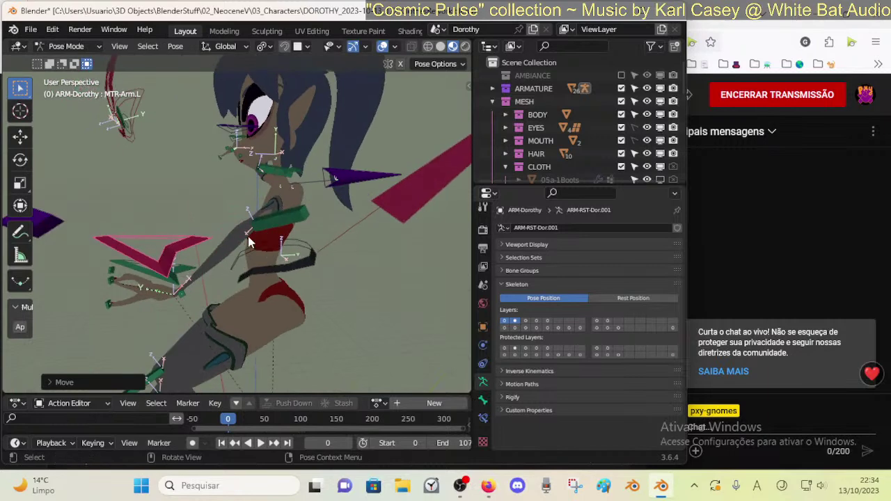
{"action": "key", "text": "g"}
{"action": "left_click", "coordinate": [392, 317]}
{"action": "middle_click_drag", "start_coordinate": [392, 317], "coordinate": [341, 308]}
- Raise the left leg with the MTR-Leg.L control and adjust its position from several view angles
{"action": "scroll", "coordinate": [341, 308], "scroll_direction": "down", "scroll_amount": 3}
{"action": "left_click", "coordinate": [238, 348]}
{"action": "middle_click_drag", "start_coordinate": [238, 348], "coordinate": [284, 359]}
{"action": "key", "text": "g"}
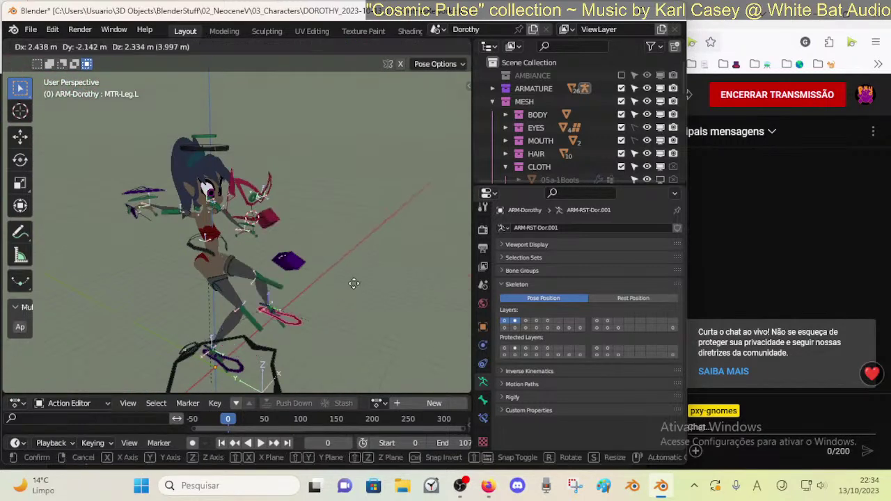
{"action": "left_click", "coordinate": [342, 309]}
{"action": "middle_click_drag", "start_coordinate": [342, 309], "coordinate": [237, 301]}
{"action": "key", "text": "g"}
{"action": "left_click", "coordinate": [208, 348]}
{"action": "middle_click_drag", "start_coordinate": [207, 348], "coordinate": [94, 289]}
{"action": "key", "text": "g"}
{"action": "left_click", "coordinate": [260, 342]}
{"action": "middle_click_drag", "start_coordinate": [260, 342], "coordinate": [404, 320]}
- Tilt the character's head by rotating the MTR-Head control with trackball rotation
{"action": "middle_click_drag", "start_coordinate": [213, 283], "coordinate": [247, 121]}
{"action": "scroll", "coordinate": [318, 271], "scroll_direction": "up", "scroll_amount": 3}
{"action": "left_click", "coordinate": [227, 124]}
{"action": "middle_click_drag", "start_coordinate": [289, 234], "coordinate": [317, 143]}
{"action": "key", "text": "r"}
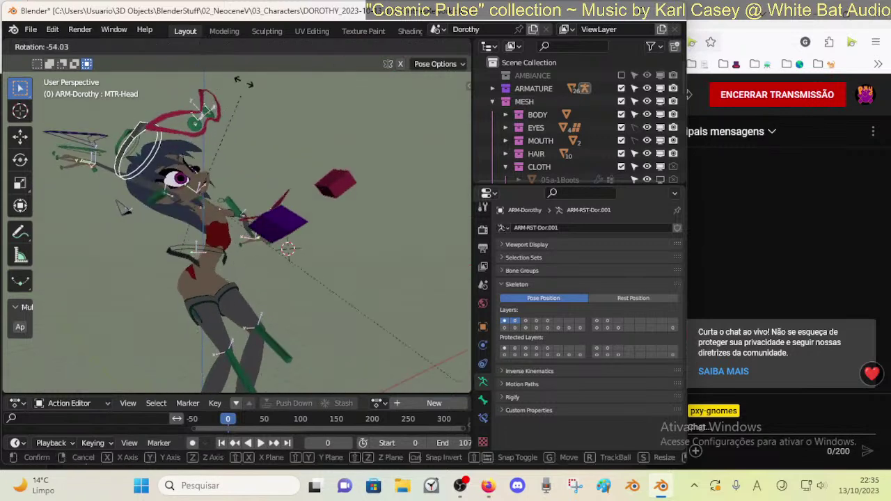
{"action": "key", "text": "r"}
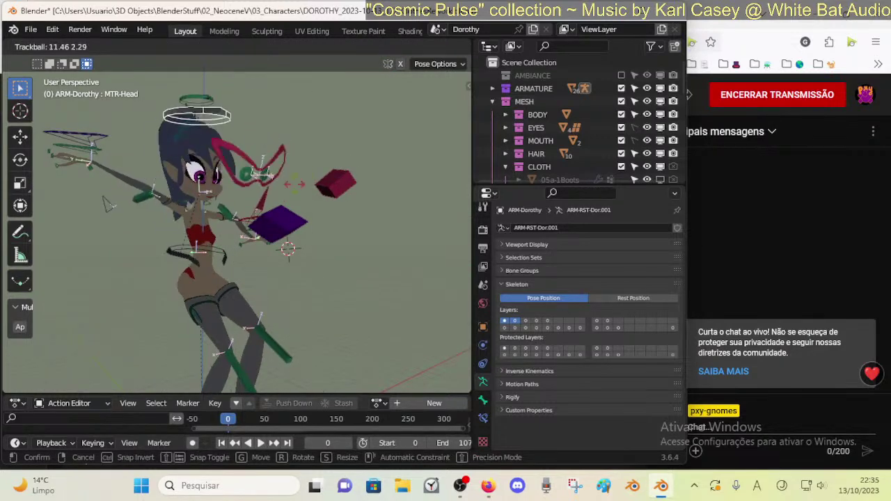
{"action": "left_click", "coordinate": [344, 152]}
- Move MTR-Arm.L out beside the hip and rotate it so the left hand points downward
{"action": "middle_click_drag", "start_coordinate": [345, 152], "coordinate": [288, 245]}
{"action": "scroll", "coordinate": [237, 264], "scroll_direction": "up", "scroll_amount": 1}
{"action": "left_click", "coordinate": [239, 252]}
{"action": "key", "text": "g"}
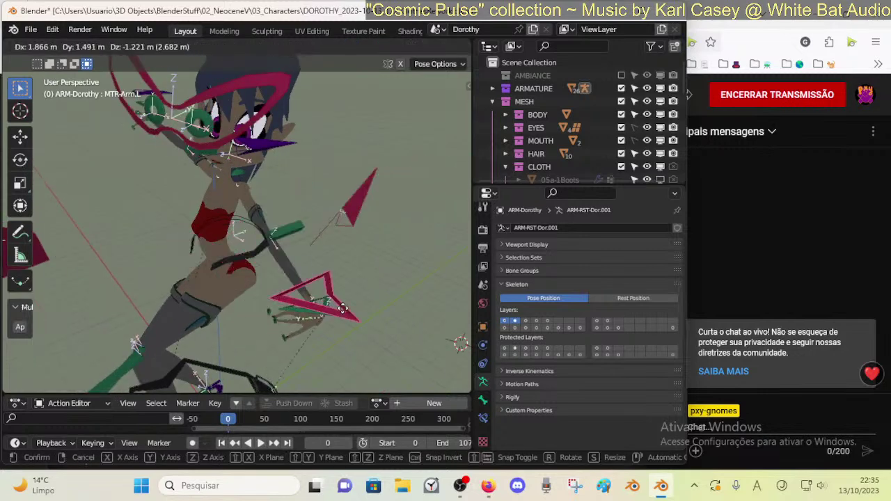
{"action": "left_click", "coordinate": [340, 297]}
{"action": "key", "text": "r"}
{"action": "left_click", "coordinate": [367, 196]}
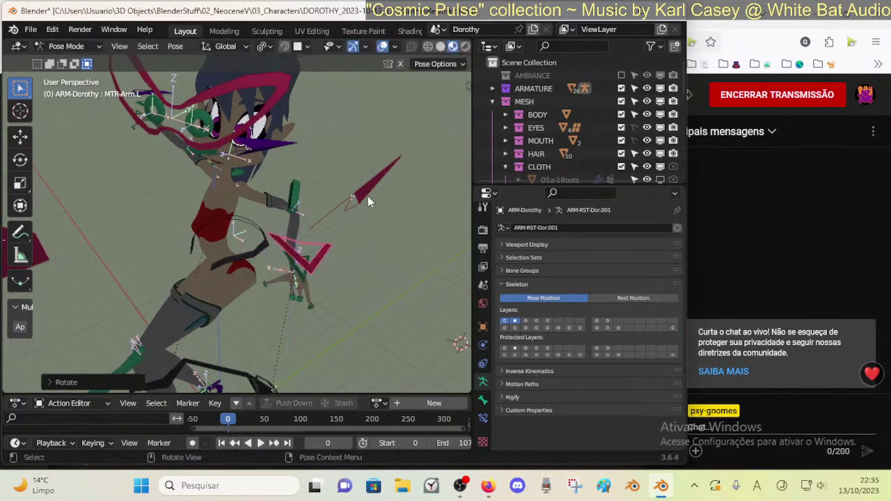
- Bring MTR-Arm.L close to the body and lower it beside the thigh with the elbow bent backward
{"action": "middle_click_drag", "start_coordinate": [367, 196], "coordinate": [392, 283]}
{"action": "key", "text": "g"}
{"action": "left_click", "coordinate": [335, 193]}
{"action": "key", "text": "g"}
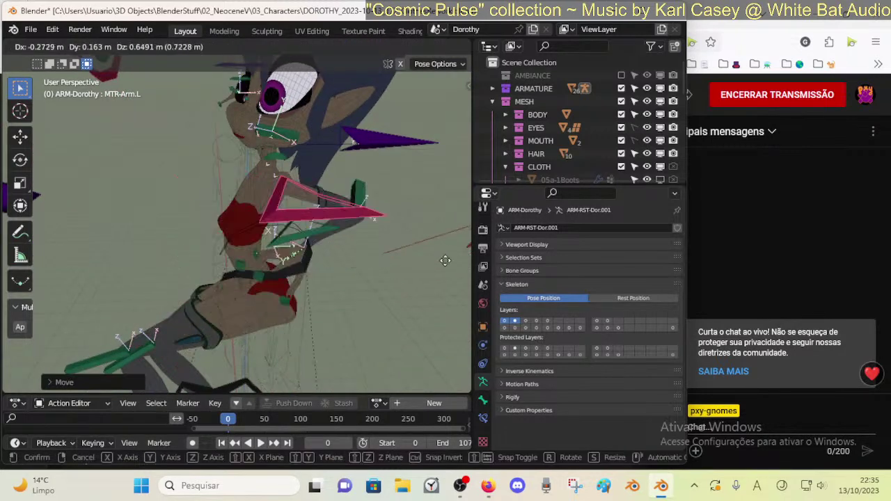
{"action": "left_click", "coordinate": [350, 347]}
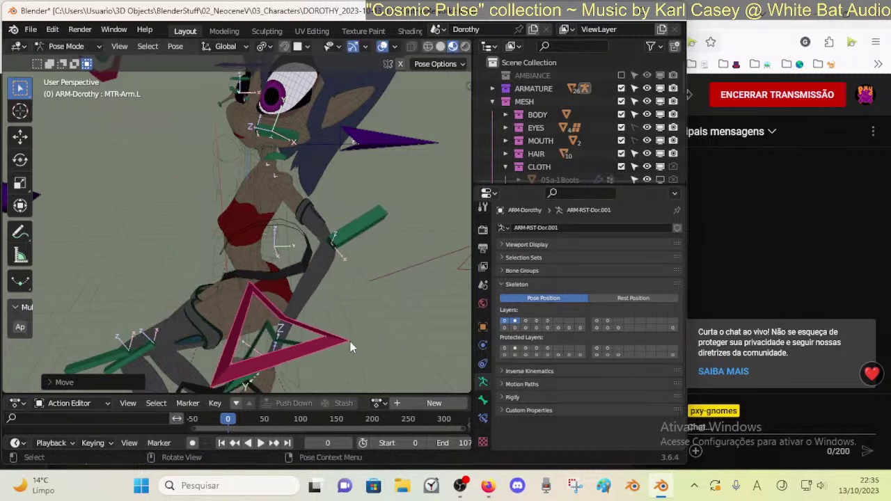
- Examine the sleeve's topology in Edit Mode while the arm is bent
{"action": "key", "text": "ctrl+Tab"}
{"action": "left_click", "coordinate": [320, 238]}
{"action": "key", "text": "Tab"}
{"action": "scroll", "coordinate": [356, 280], "scroll_direction": "up", "scroll_amount": 2}
{"action": "middle_click_drag", "start_coordinate": [356, 280], "coordinate": [197, 253]}
{"action": "scroll", "coordinate": [287, 283], "scroll_direction": "down", "scroll_amount": 4}
{"action": "key", "text": "Tab"}
{"action": "key", "text": "Tab"}
{"action": "middle_click_drag", "start_coordinate": [223, 170], "coordinate": [274, 336]}
{"action": "scroll", "coordinate": [337, 207], "scroll_direction": "down", "scroll_amount": 3}
{"action": "key", "text": "Tab"}
- Return the armature to Pose Mode, raise the left arm with MTR-Arm.L beside the head, and shift it from a side view
{"action": "left_click", "coordinate": [289, 365]}
{"action": "key", "text": "ctrl+Tab"}
{"action": "key", "text": "g"}
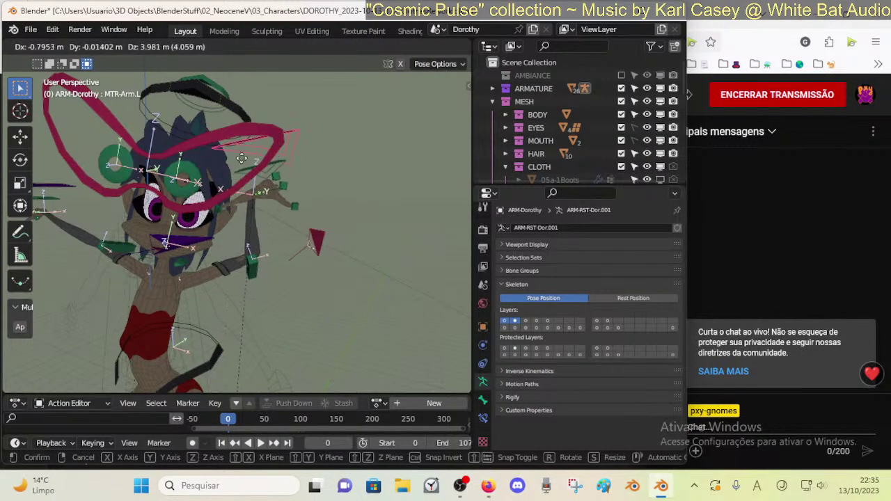
{"action": "left_click", "coordinate": [242, 283]}
{"action": "scroll", "coordinate": [242, 283], "scroll_direction": "up", "scroll_amount": 4}
{"action": "middle_click_drag", "start_coordinate": [243, 279], "coordinate": [134, 286]}
{"action": "key", "text": "g"}
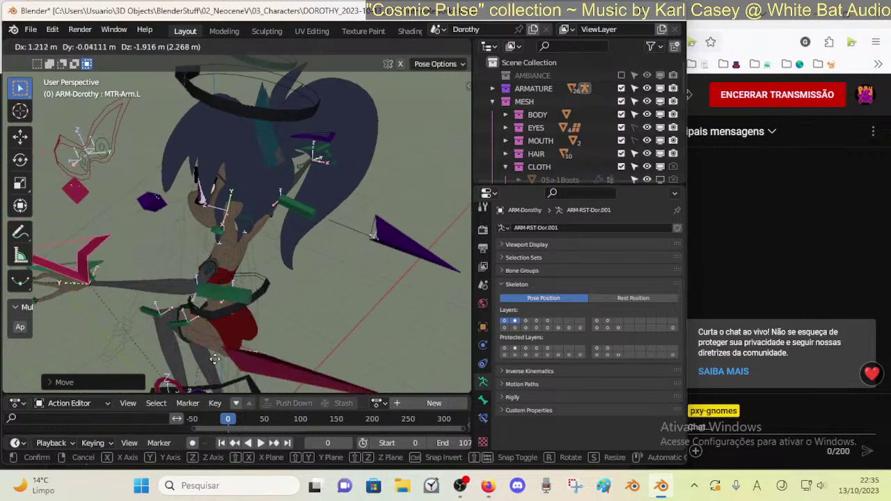
{"action": "left_click", "coordinate": [156, 298]}
- Test further left arm positions with MTR-Arm.L, ending with the hand near the waist and the elbow bent
{"action": "middle_click_drag", "start_coordinate": [156, 298], "coordinate": [215, 271]}
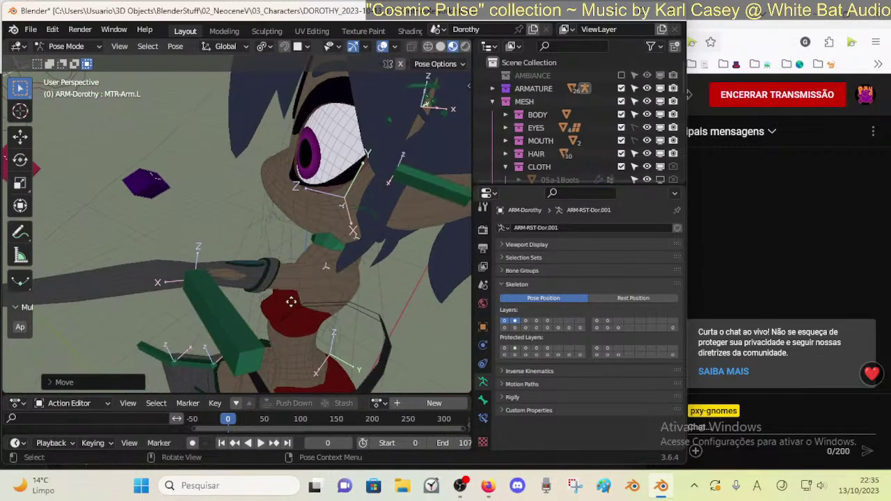
{"action": "middle_click_drag", "start_coordinate": [292, 302], "coordinate": [179, 293]}
{"action": "key", "text": "g"}
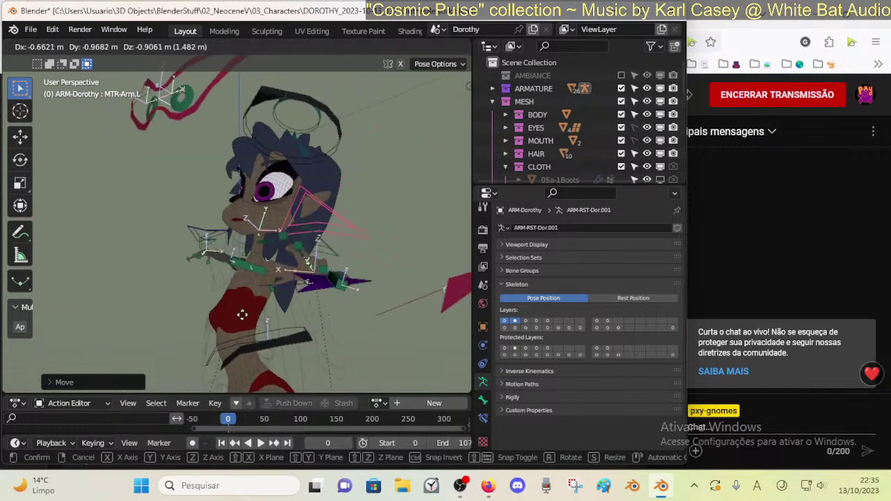
{"action": "left_click", "coordinate": [175, 327]}
{"action": "middle_click_drag", "start_coordinate": [175, 327], "coordinate": [290, 296]}
{"action": "key", "text": "g"}
{"action": "left_click", "coordinate": [302, 277]}
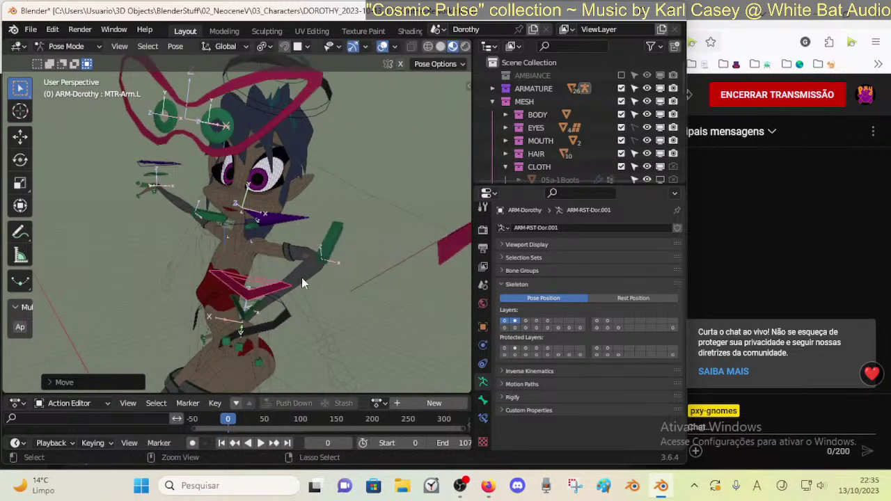
- Save the file and inspect the posed 05b-4Sleeves mesh in Edit Mode
{"action": "key", "text": "ctrl+s"}
{"action": "key", "text": "ctrl+Tab"}
{"action": "left_click", "coordinate": [294, 258]}
{"action": "key", "text": "Tab"}
{"action": "scroll", "coordinate": [302, 282], "scroll_direction": "up", "scroll_amount": 2}
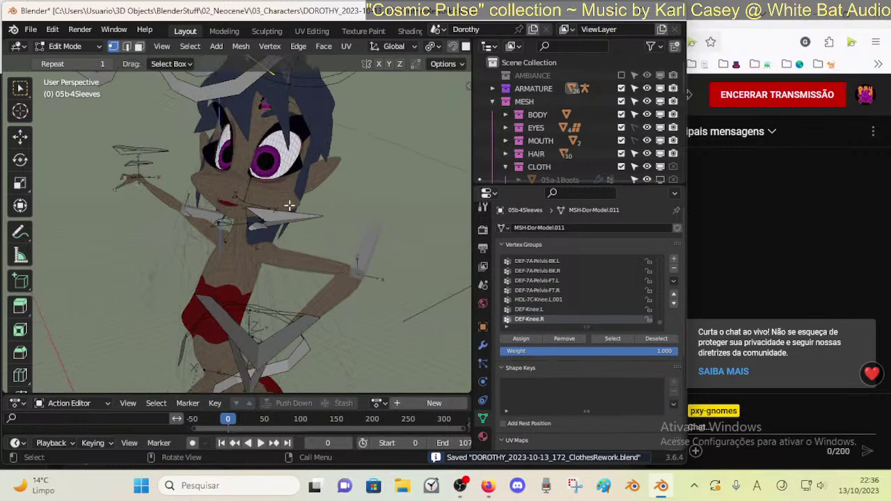
{"action": "middle_click_drag", "start_coordinate": [289, 205], "coordinate": [235, 249]}
- Clear the location and rotation of all ARM-Dorothy pose bones and return to Object Mode
{"action": "key", "text": "ctrl+Tab"}
{"action": "left_click", "coordinate": [210, 254]}
{"action": "left_click", "coordinate": [156, 259]}
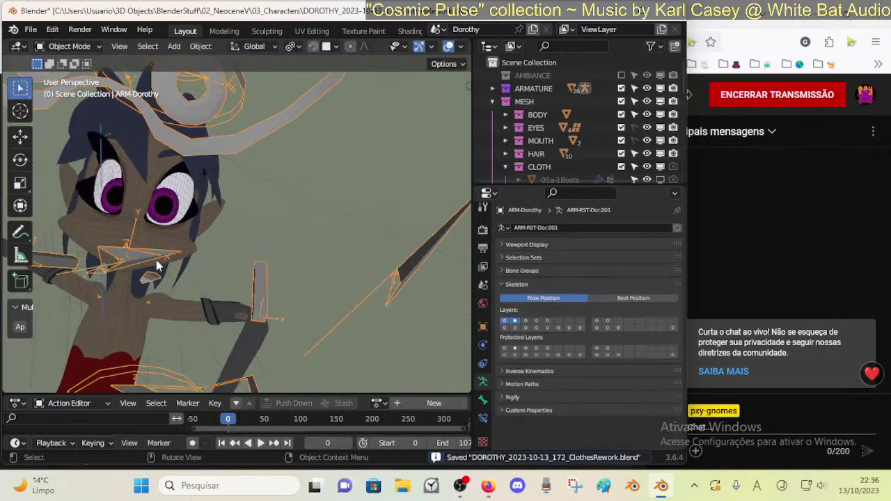
{"action": "key", "text": "ctrl+Tab"}
{"action": "key", "text": "a"}
{"action": "key", "text": "alt+g"}
{"action": "key", "text": "alt+r"}
{"action": "key", "text": "ctrl+Tab"}
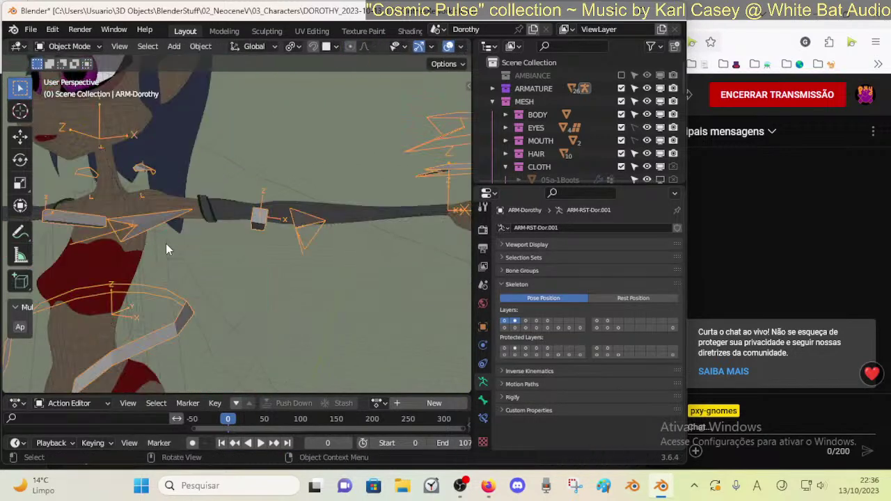
- Hide the ARM-Dorothy armature and check the 05b-4Sleeves mesh in Edit Mode
{"action": "key", "text": "h"}
{"action": "left_click", "coordinate": [199, 202]}
{"action": "key", "text": "Tab"}
{"action": "middle_click_drag", "start_coordinate": [199, 221], "coordinate": [240, 240]}
{"action": "key", "text": "Tab"}
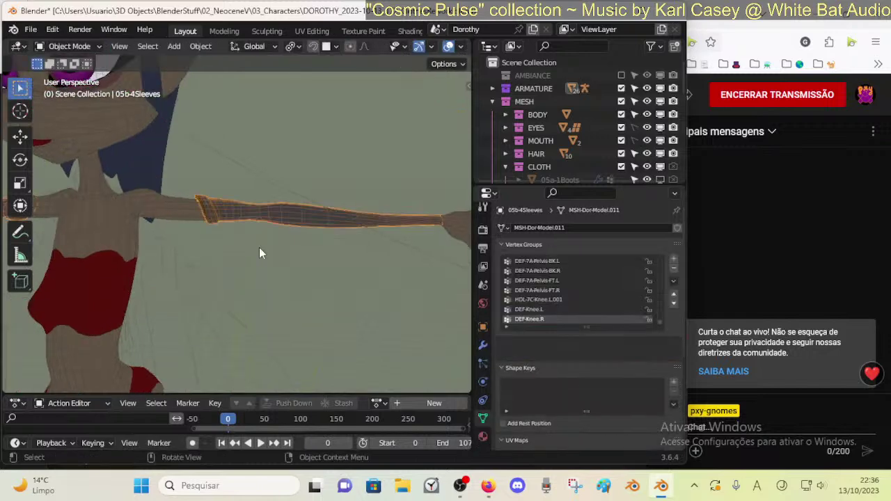
{"action": "key", "text": "Tab"}
{"action": "middle_click_drag", "start_coordinate": [221, 175], "coordinate": [249, 273]}
- Hide the body mesh to expose the sleeves, and save the file
{"action": "key", "text": "ctrl+Tab"}
{"action": "left_click", "coordinate": [169, 239]}
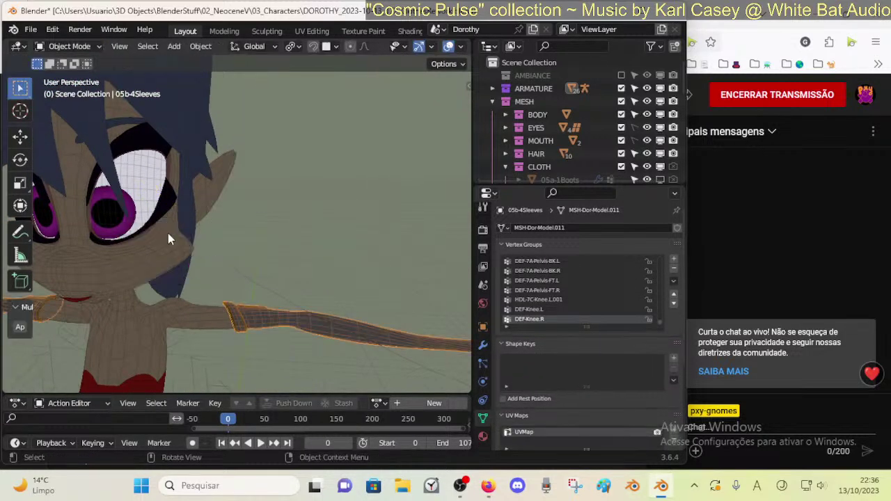
{"action": "left_click", "coordinate": [168, 233]}
{"action": "key", "text": "h"}
{"action": "left_click", "coordinate": [252, 307]}
{"action": "key", "text": "Tab"}
{"action": "key", "text": "Tab"}
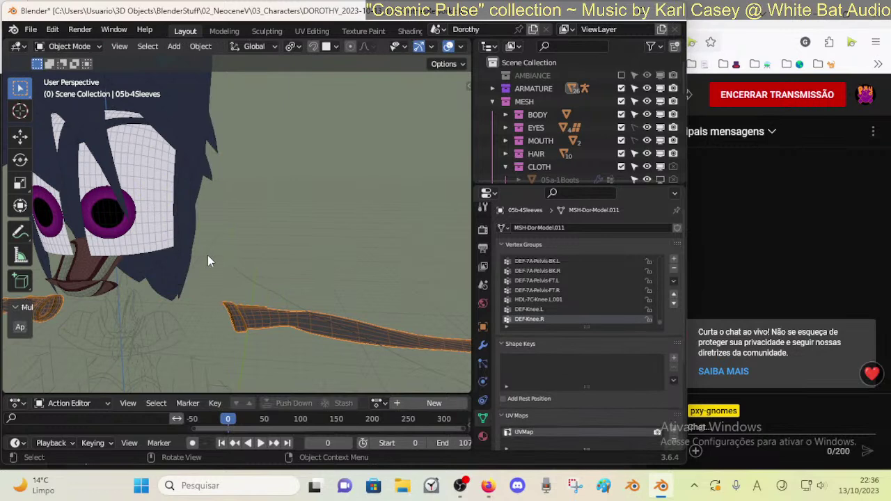
{"action": "key", "text": "ctrl+s"}
- Unhide all objects and disable viewport display for the ARMATURE, BODY, EYES and MOUTH collections, keeping MESH enabled
{"action": "key", "text": "alt+h"}
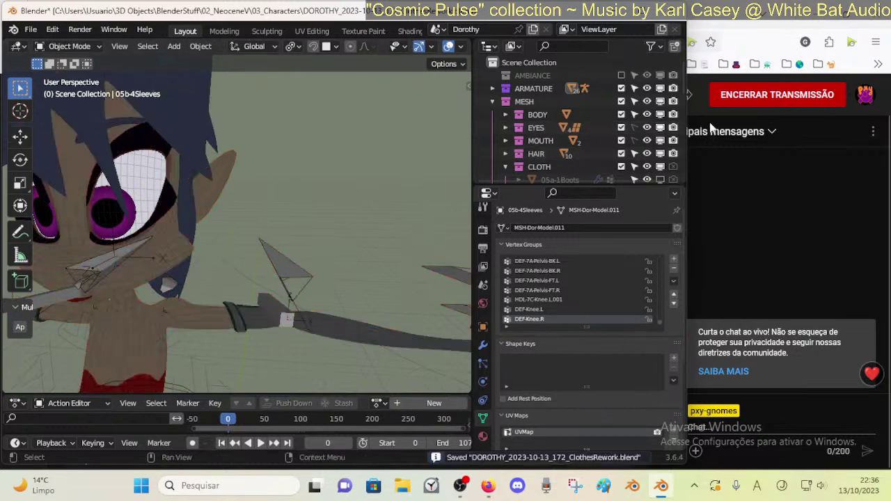
{"action": "left_click", "coordinate": [660, 101]}
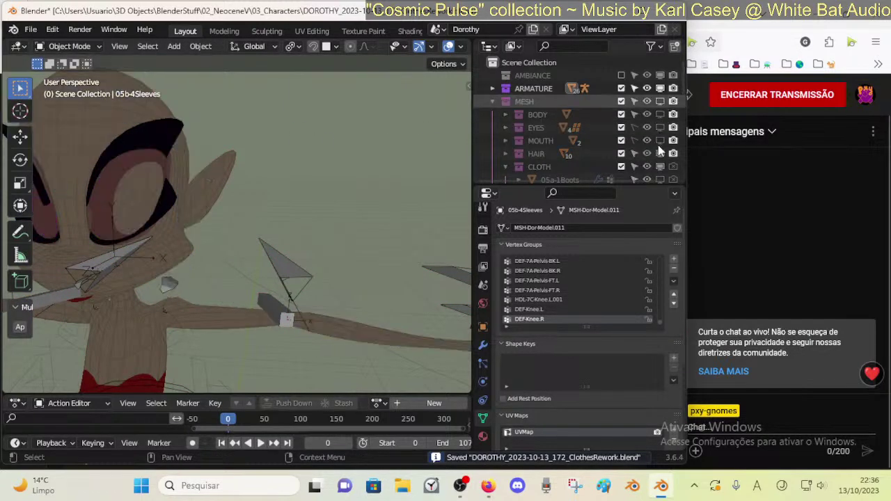
{"action": "left_click", "coordinate": [660, 101]}
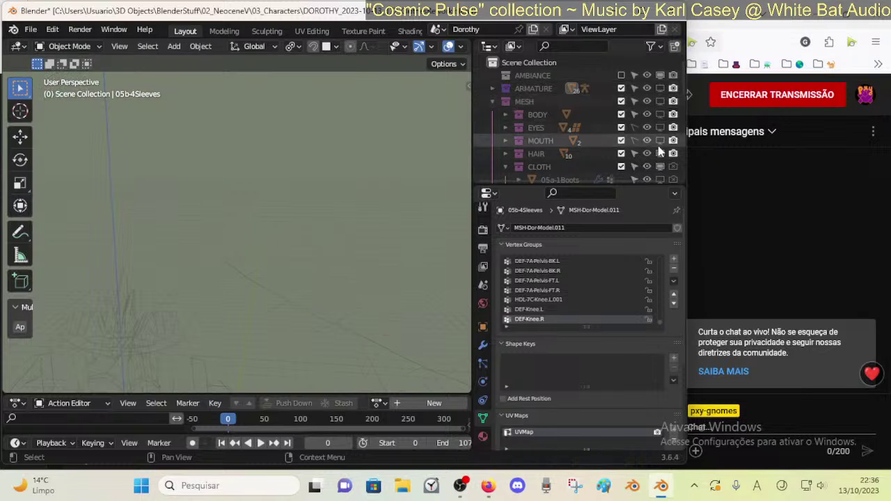
{"action": "scroll", "coordinate": [658, 139], "scroll_direction": "down", "scroll_amount": 2}
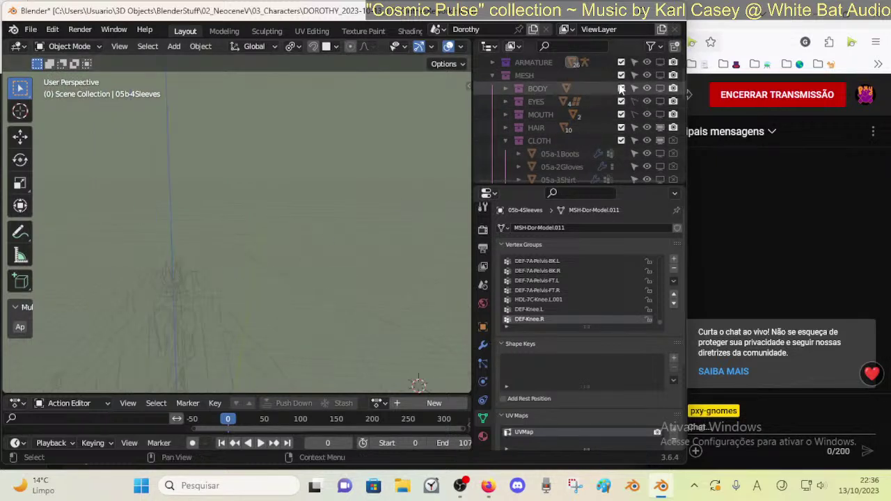
{"action": "left_click", "coordinate": [660, 63]}
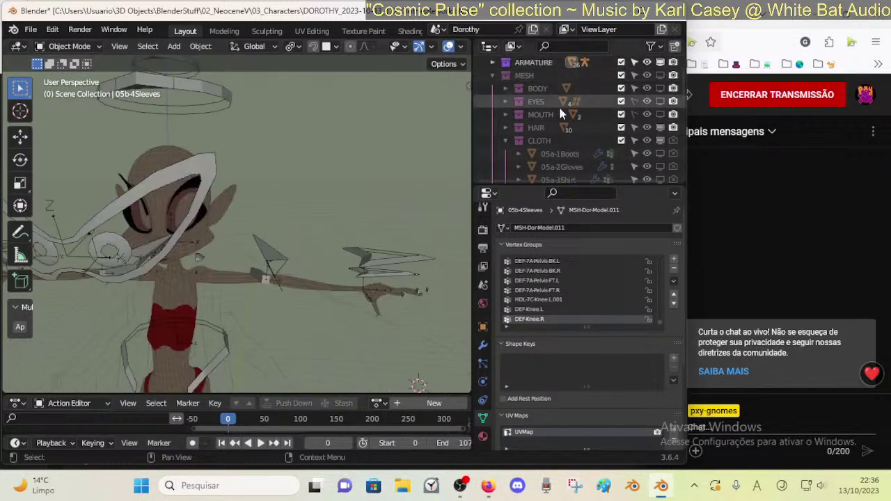
{"action": "scroll", "coordinate": [271, 279], "scroll_direction": "up", "scroll_amount": 3}
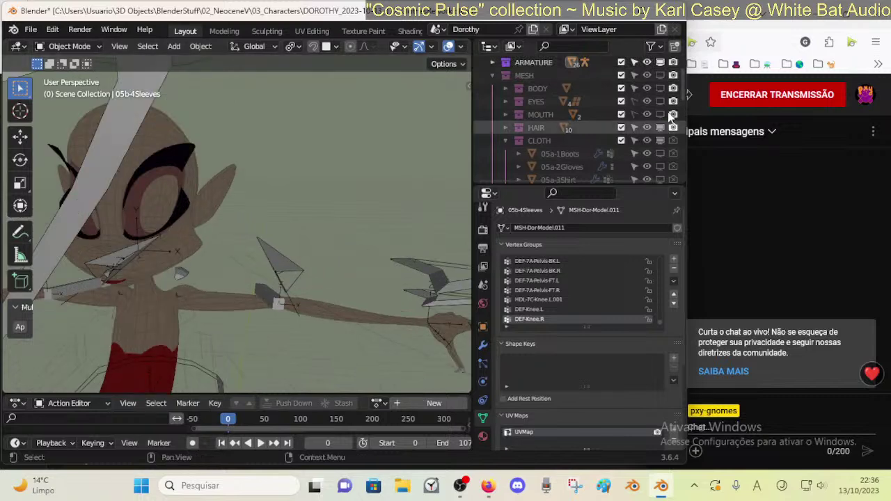
{"action": "left_click", "coordinate": [661, 76]}
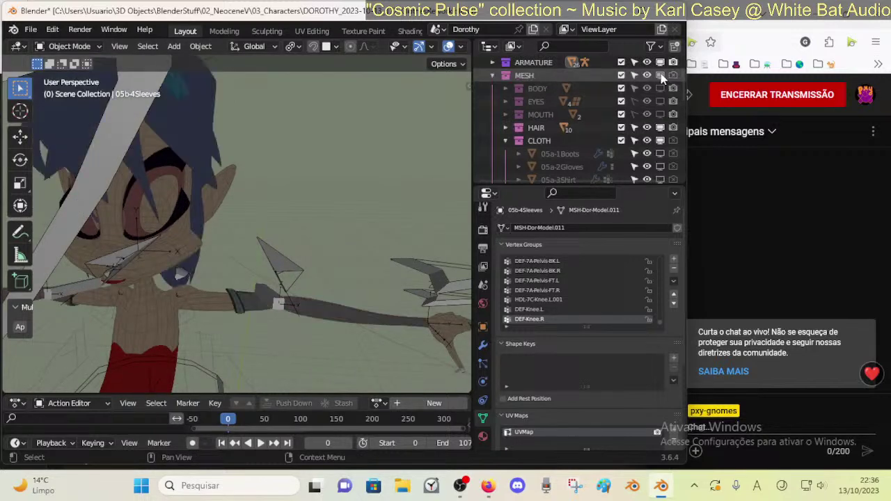
{"action": "left_click", "coordinate": [662, 64]}
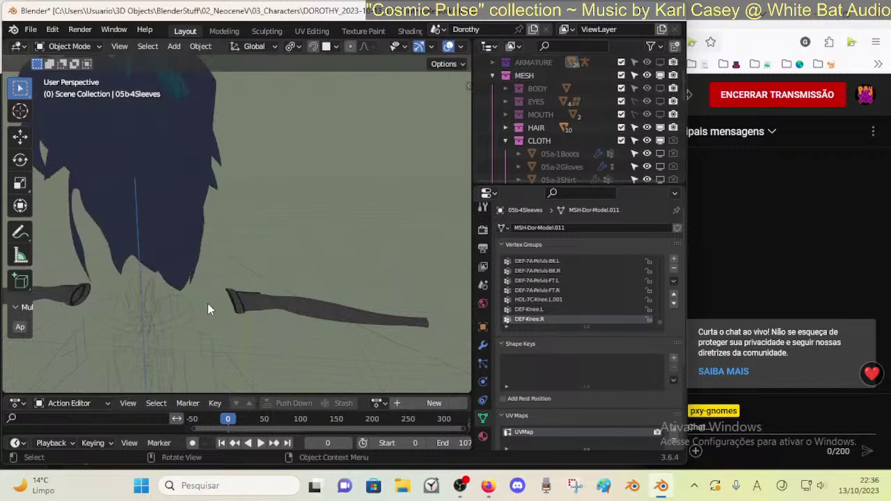
- Save the file and put the 05b-4Sleeves mesh in Edit Mode
{"action": "middle_click_drag", "start_coordinate": [233, 308], "coordinate": [305, 276]}
{"action": "middle_click_drag", "start_coordinate": [305, 276], "coordinate": [284, 291], "text": "shift"}
{"action": "key", "text": "ctrl+s"}
{"action": "scroll", "coordinate": [284, 292], "scroll_direction": "up", "scroll_amount": 4}
{"action": "key", "text": "Tab"}
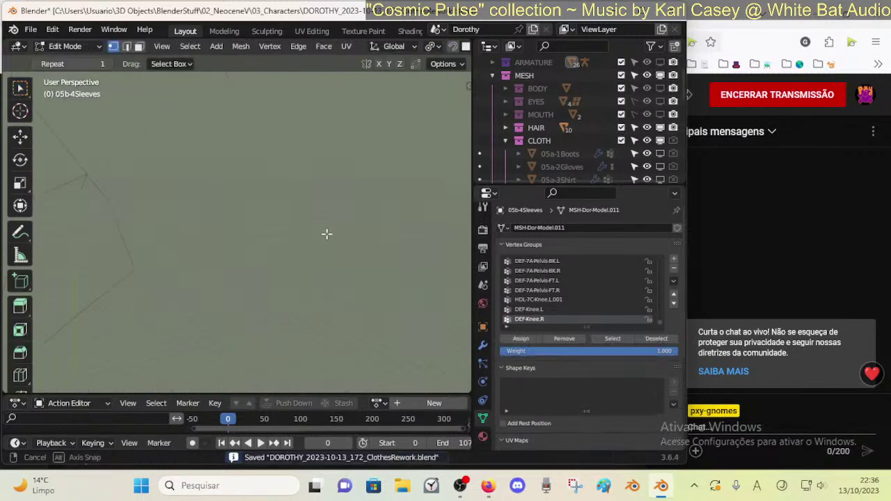
- Disable viewport display for the HAIR collection
{"action": "scroll", "coordinate": [326, 234], "scroll_direction": "down", "scroll_amount": 5}
{"action": "middle_click_drag", "start_coordinate": [326, 233], "coordinate": [279, 291]}
{"action": "scroll", "coordinate": [321, 236], "scroll_direction": "down", "scroll_amount": 5}
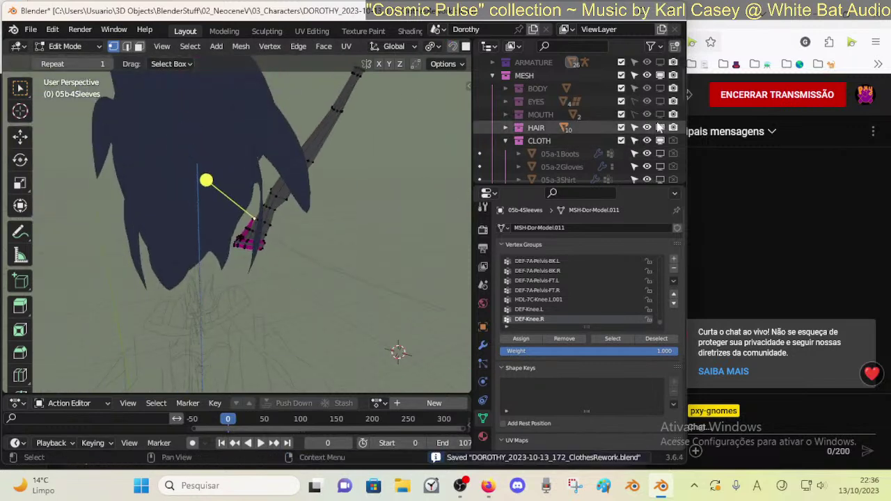
{"action": "left_click", "coordinate": [660, 128]}
- Reposition vertices on the upper arm section of the 05b-4Sleeves mesh from two view angles
{"action": "middle_click_drag", "start_coordinate": [237, 132], "coordinate": [264, 237]}
{"action": "key", "text": "g"}
{"action": "left_click", "coordinate": [357, 234]}
{"action": "middle_click_drag", "start_coordinate": [328, 263], "coordinate": [232, 323]}
{"action": "key", "text": "g"}
{"action": "left_click", "coordinate": [225, 320]}
- Move individual vertices above the sleeve's cuff and on the narrow ring near the elbow to reshape its outline
{"action": "left_click", "coordinate": [263, 327]}
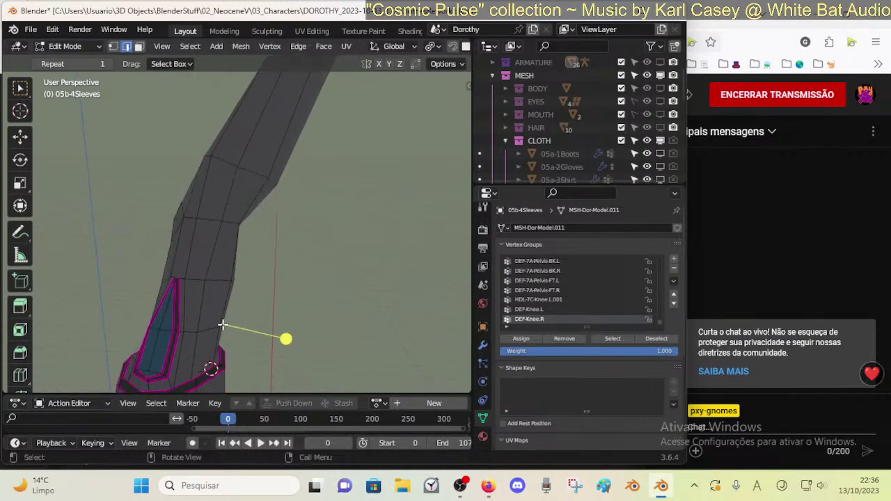
{"action": "key", "text": "g"}
{"action": "left_click", "coordinate": [237, 247]}
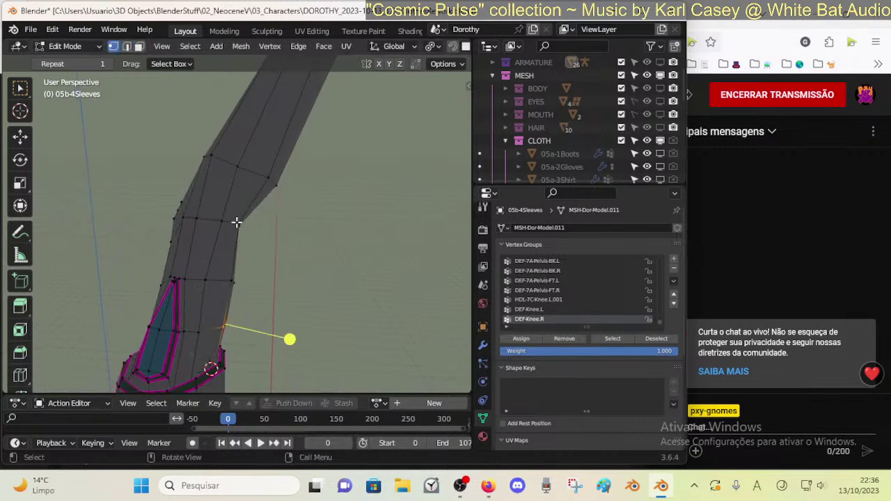
{"action": "key", "text": "g"}
{"action": "left_click", "coordinate": [225, 213]}
{"action": "middle_click_drag", "start_coordinate": [225, 213], "coordinate": [186, 225]}
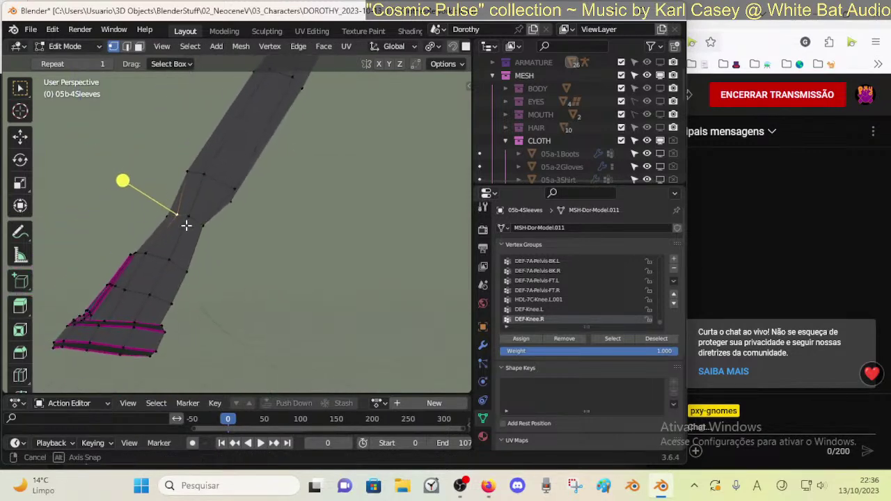
{"action": "key", "text": "g"}
{"action": "left_click", "coordinate": [142, 187]}
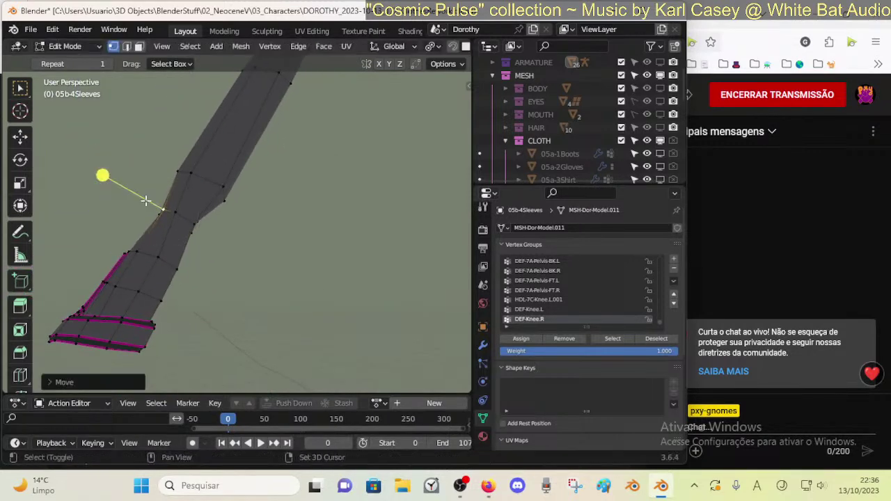
- Reposition vertices on the outer edge of the narrow elbow ring of the 05b-4Sleeves mesh from two view angles
{"action": "left_click", "coordinate": [140, 201]}
{"action": "left_click", "coordinate": [163, 208]}
{"action": "key", "text": "g"}
{"action": "left_click", "coordinate": [163, 205]}
{"action": "left_click", "coordinate": [175, 211]}
{"action": "middle_click_drag", "start_coordinate": [175, 211], "coordinate": [145, 218]}
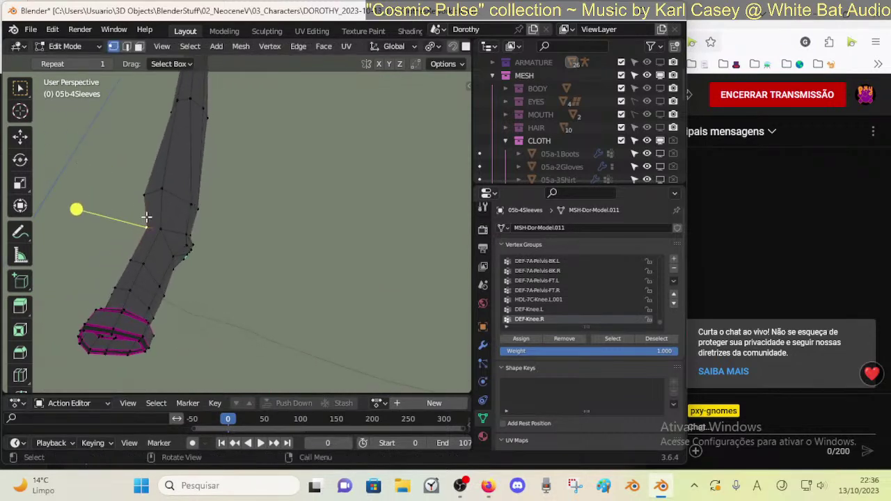
{"action": "key", "text": "g"}
{"action": "left_click", "coordinate": [144, 222]}
- Shift the vertices just below the elbow's marked edges to smooth the sleeve's outline between elbow and forearm
{"action": "scroll", "coordinate": [167, 244], "scroll_direction": "up", "scroll_amount": 1}
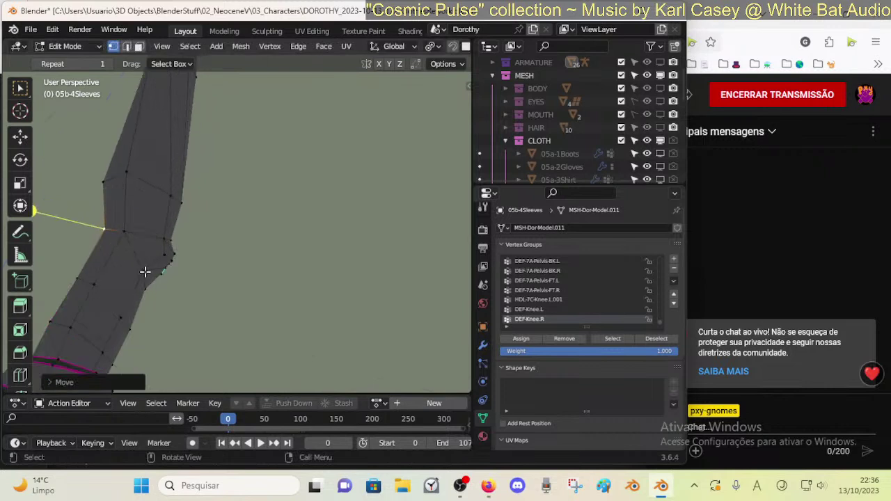
{"action": "key", "text": "g"}
{"action": "left_click", "coordinate": [148, 244]}
{"action": "middle_click_drag", "start_coordinate": [143, 257], "coordinate": [189, 303]}
{"action": "key", "text": "g"}
{"action": "left_click", "coordinate": [259, 309]}
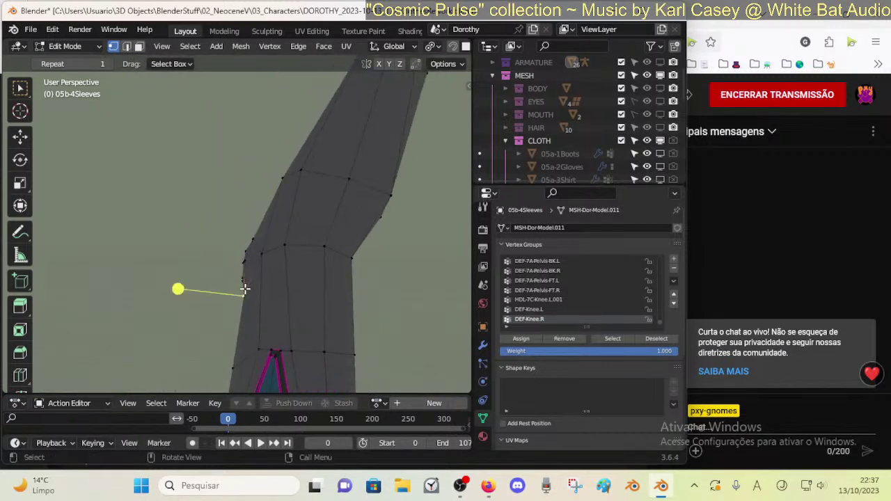
{"action": "middle_click_drag", "start_coordinate": [245, 303], "coordinate": [249, 285]}
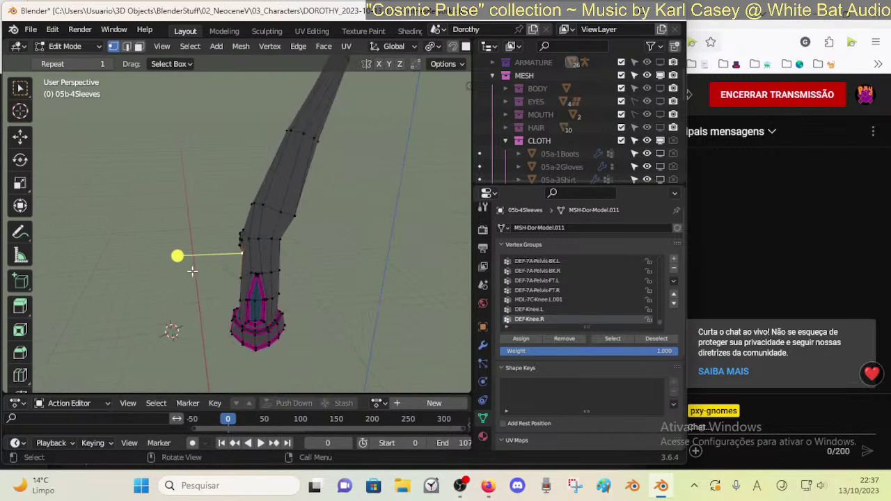
{"action": "middle_click_drag", "start_coordinate": [192, 271], "coordinate": [262, 298]}
{"action": "key", "text": "g"}
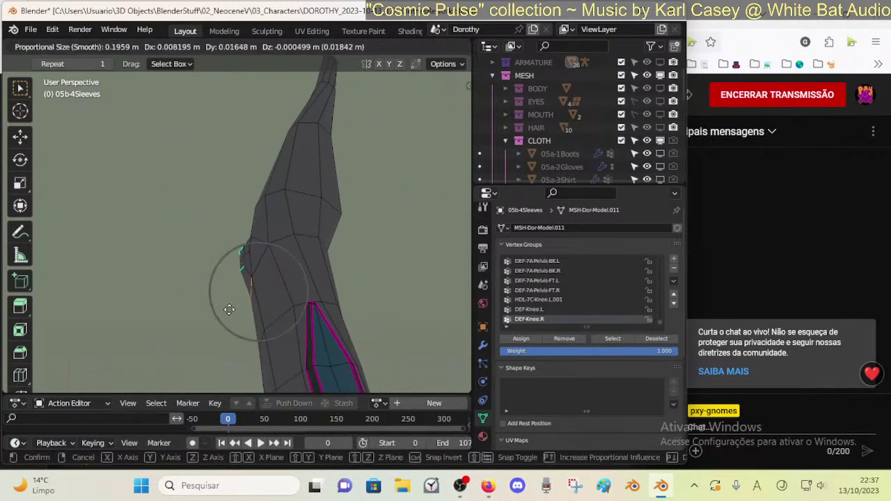
{"action": "left_click", "coordinate": [220, 304]}
- Reposition the back-edge vertices of the forearm ring midway between the elbow and the cuff
{"action": "middle_click_drag", "start_coordinate": [241, 349], "coordinate": [311, 371]}
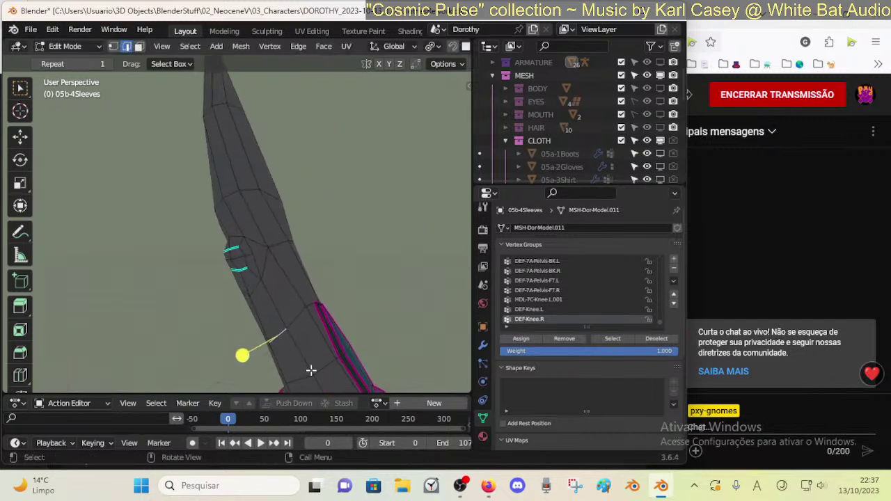
{"action": "middle_click_drag", "start_coordinate": [273, 344], "coordinate": [247, 335]}
{"action": "key", "text": "g"}
{"action": "left_click", "coordinate": [248, 337]}
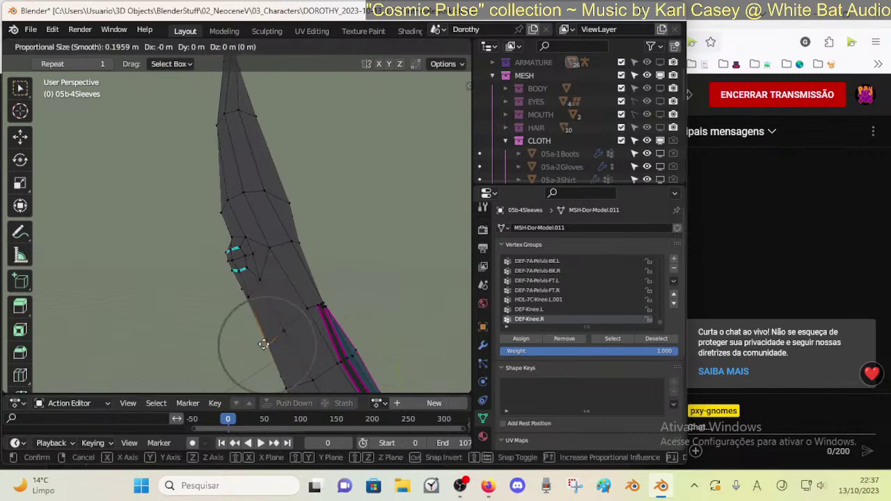
{"action": "left_click", "coordinate": [263, 344]}
{"action": "key", "text": "g"}
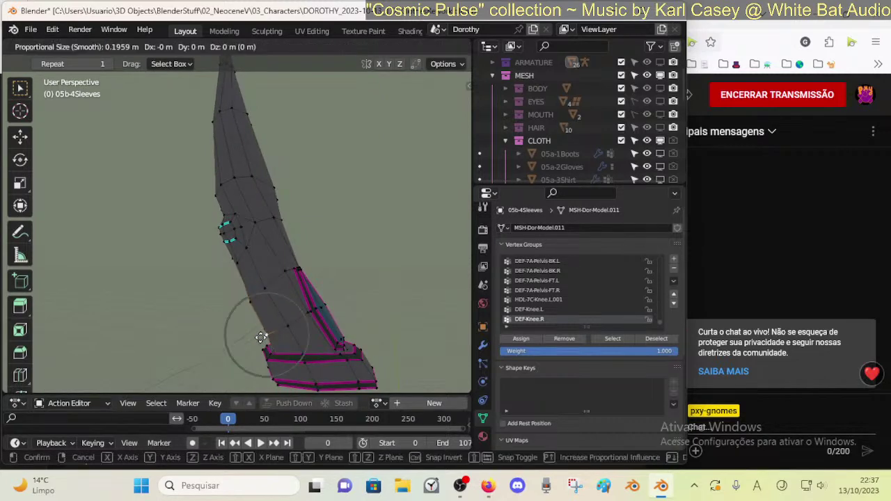
{"action": "left_click", "coordinate": [279, 319]}
- Move the forearm vertices beside the tip of the cuff's teal insert to even out their spacing
{"action": "middle_click_drag", "start_coordinate": [268, 286], "coordinate": [225, 291]}
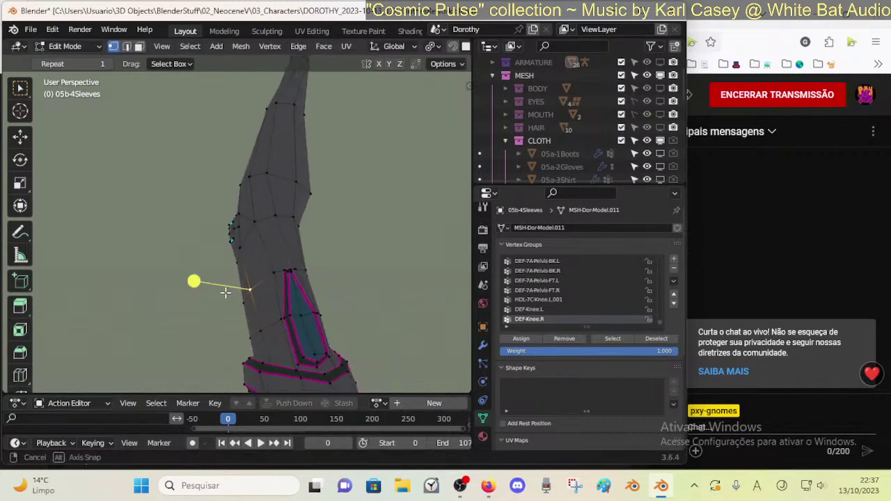
{"action": "key", "text": "g"}
{"action": "left_click", "coordinate": [253, 275]}
{"action": "key", "text": "g"}
{"action": "left_click", "coordinate": [249, 267]}
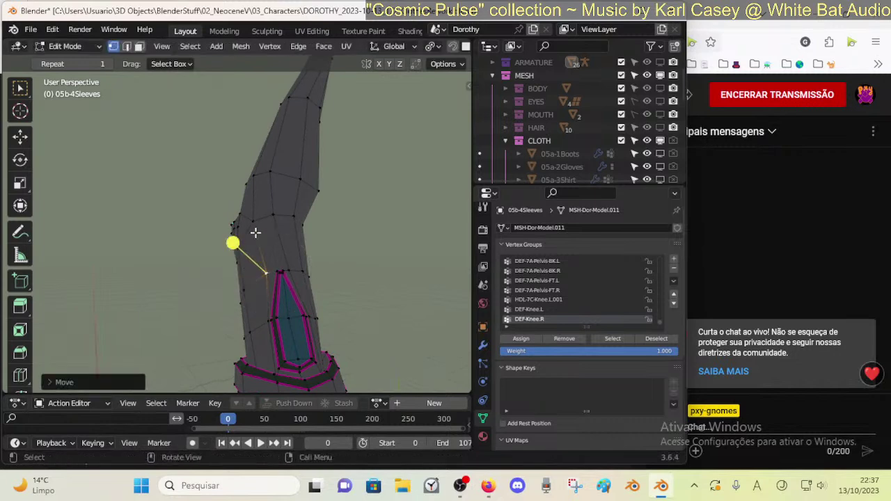
{"action": "middle_click_drag", "start_coordinate": [257, 254], "coordinate": [203, 245]}
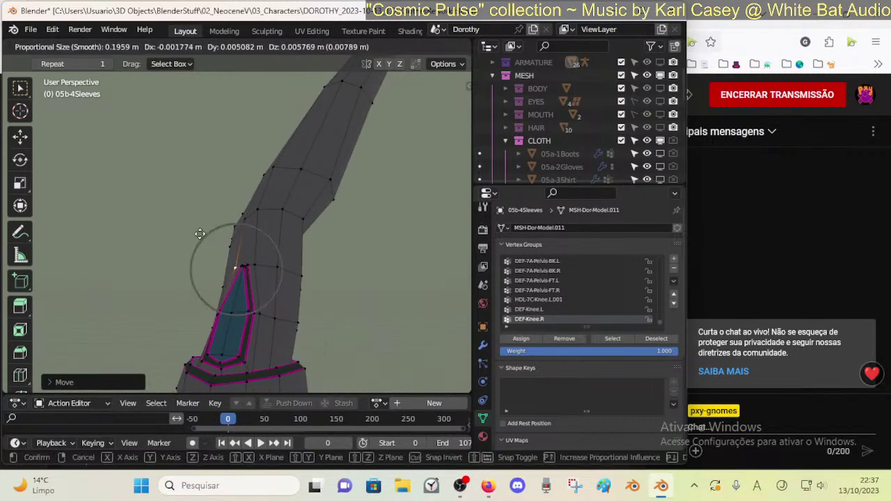
- Adjust the forearm ring around to the back of the sleeve, shifting its back-edge vertex by about 0.005 m
{"action": "middle_click_drag", "start_coordinate": [261, 264], "coordinate": [325, 294]}
{"action": "key", "text": "g"}
{"action": "left_click", "coordinate": [365, 259]}
{"action": "key", "text": "g"}
{"action": "left_click", "coordinate": [288, 261]}
{"action": "left_click", "coordinate": [250, 280]}
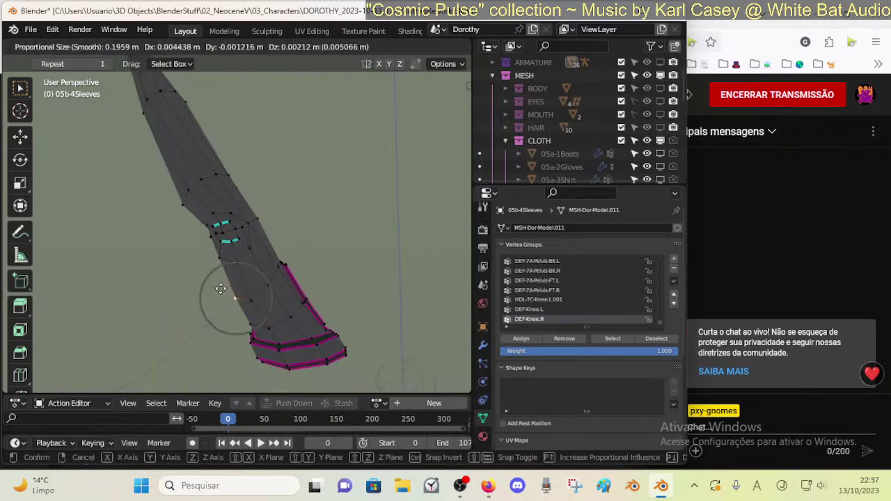
{"action": "left_click", "coordinate": [220, 289]}
- Move the elbow vertices next to the marked edges to reshape the crease's side outline
{"action": "middle_click_drag", "start_coordinate": [220, 289], "coordinate": [312, 252]}
{"action": "middle_click_drag", "start_coordinate": [409, 243], "coordinate": [279, 237]}
{"action": "left_click", "coordinate": [266, 224]}
{"action": "key", "text": "g"}
{"action": "left_click", "coordinate": [305, 277]}
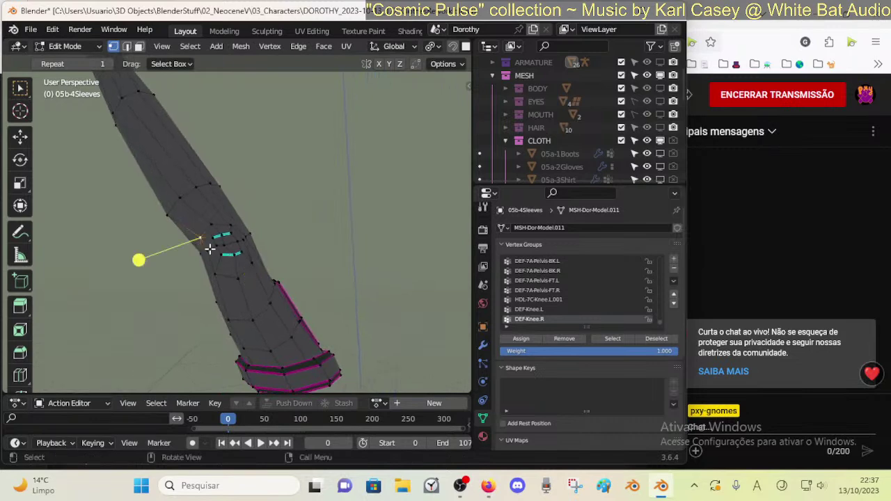
{"action": "key", "text": "g"}
{"action": "left_click", "coordinate": [205, 252]}
- Nudge individual vertices on the opposite side of the elbow ring to finish its contour
{"action": "middle_click_drag", "start_coordinate": [207, 255], "coordinate": [243, 241]}
{"action": "left_click", "coordinate": [253, 233]}
{"action": "key", "text": "g"}
{"action": "left_click", "coordinate": [262, 230]}
{"action": "key", "text": "g"}
{"action": "left_click", "coordinate": [272, 227]}
- Select all of the 05b-4Sleeves mesh and return to Object Mode with the whole character in view
{"action": "key", "text": "a"}
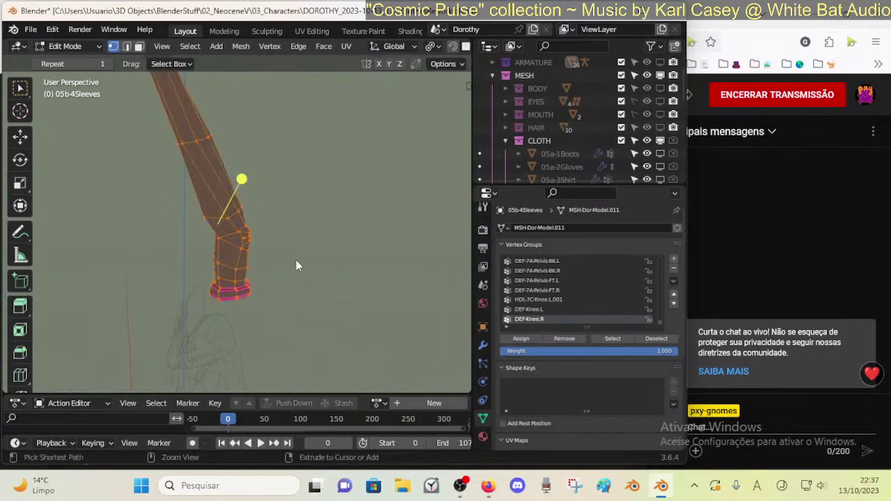
{"action": "key", "text": "Tab"}
{"action": "middle_click_drag", "start_coordinate": [296, 264], "coordinate": [286, 237]}
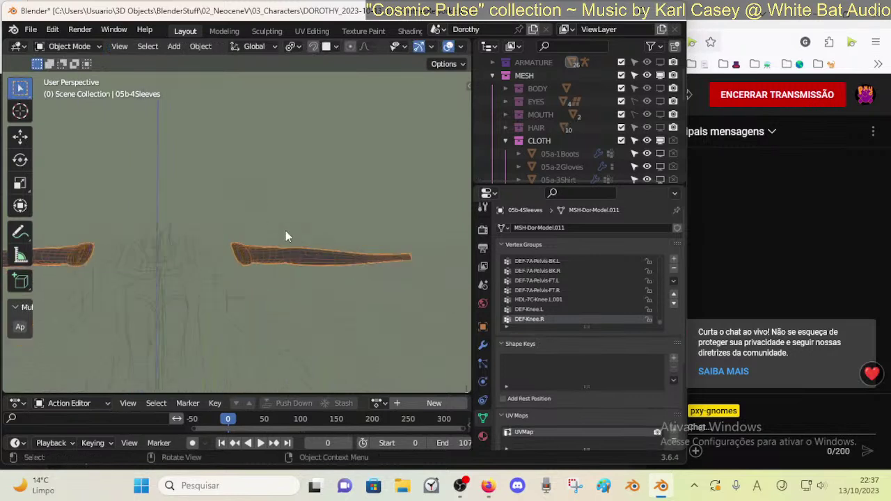
{"action": "scroll", "coordinate": [286, 232], "scroll_direction": "down", "scroll_amount": 4}
{"action": "scroll", "coordinate": [254, 313], "scroll_direction": "down", "scroll_amount": 3}
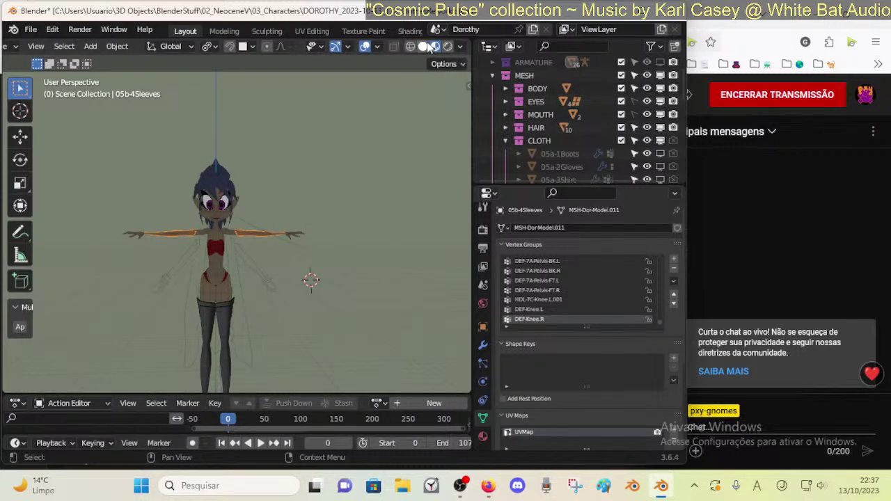
- Switch the viewport to Solid shading and put the displayed ARM-Dorothy armature in Pose Mode
{"action": "left_click", "coordinate": [423, 47]}
{"action": "scroll", "coordinate": [221, 250], "scroll_direction": "up", "scroll_amount": 2}
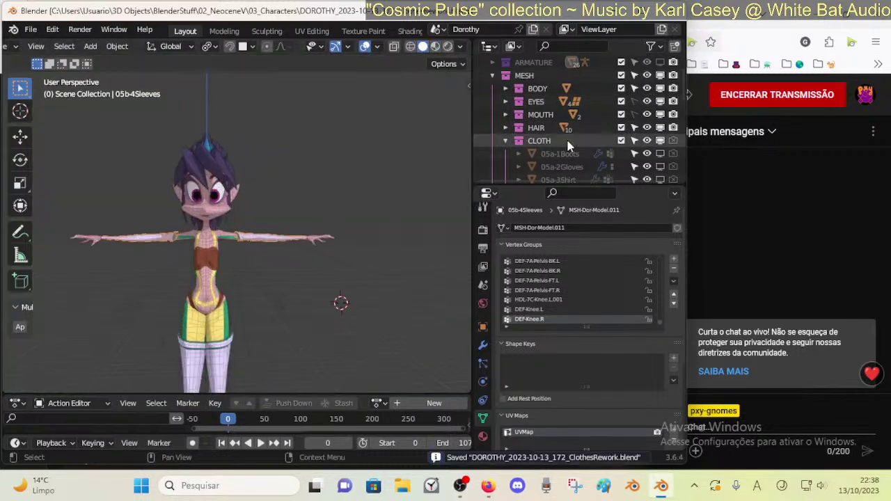
{"action": "left_click", "coordinate": [647, 62]}
{"action": "left_click", "coordinate": [325, 221]}
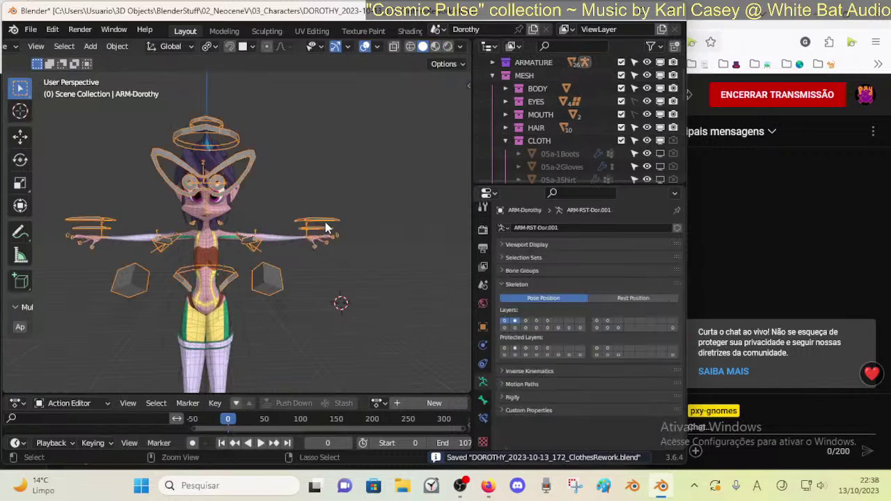
{"action": "key", "text": "ctrl+Tab"}
- Move the MTR-Arm.L control in front of and beside the body to bend the left elbow
{"action": "key", "text": "g"}
{"action": "left_click", "coordinate": [175, 210]}
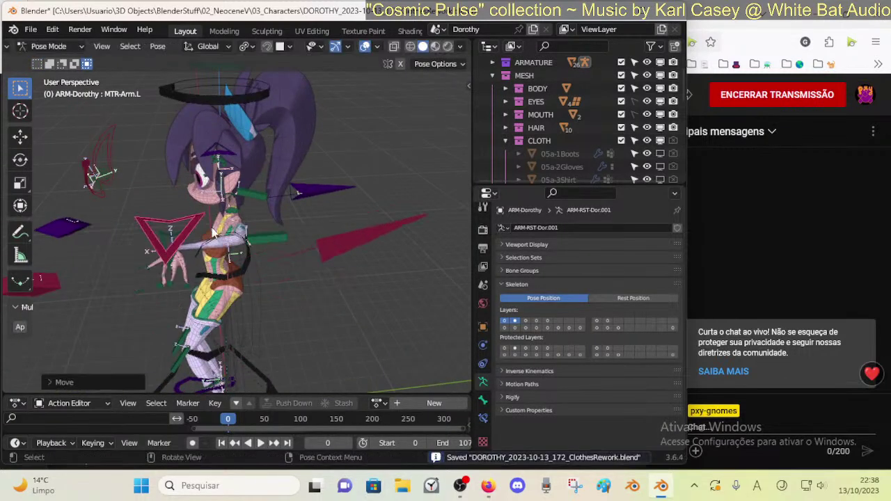
{"action": "scroll", "coordinate": [188, 244], "scroll_direction": "up", "scroll_amount": 4}
{"action": "middle_click_drag", "start_coordinate": [191, 282], "coordinate": [304, 281]}
{"action": "key", "text": "g"}
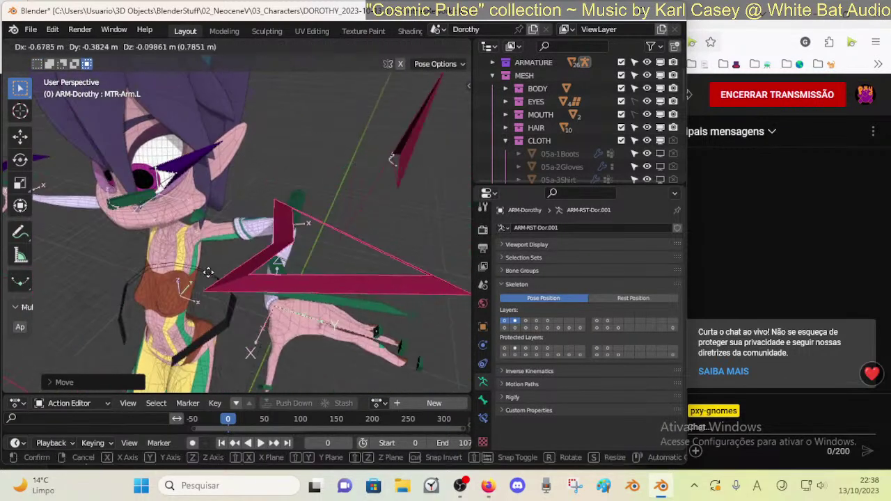
{"action": "left_click", "coordinate": [223, 279]}
- Rotate the MTR-Arm.L control about global Z and reposition the hand near the chest
{"action": "middle_click_drag", "start_coordinate": [230, 279], "coordinate": [338, 260]}
{"action": "key", "text": "r"}
{"action": "key", "text": "z"}
{"action": "left_click", "coordinate": [295, 311]}
{"action": "middle_click_drag", "start_coordinate": [296, 311], "coordinate": [296, 313]}
{"action": "key", "text": "g"}
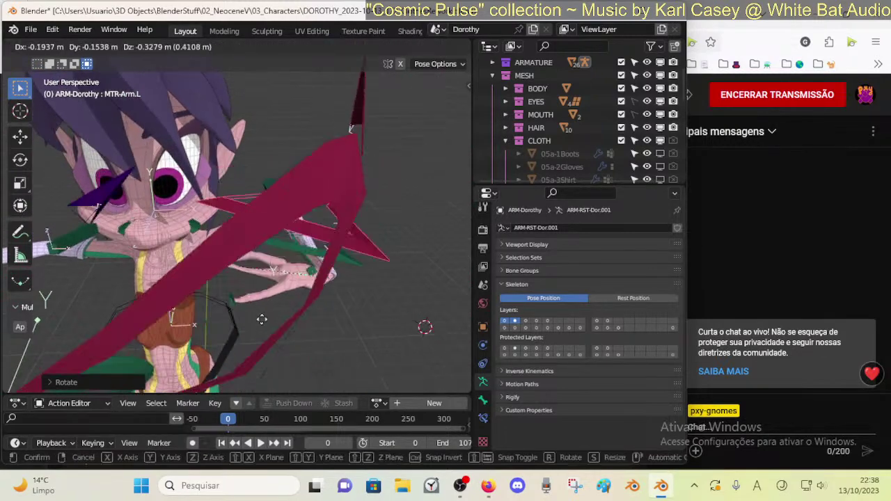
{"action": "left_click", "coordinate": [282, 181]}
- Move MTR-Arm.L through lowered and outstretched positions to test the sleeve's deformation at the elbow
{"action": "middle_click_drag", "start_coordinate": [282, 180], "coordinate": [118, 348]}
{"action": "key", "text": "g"}
{"action": "left_click", "coordinate": [334, 212]}
{"action": "key", "text": "g"}
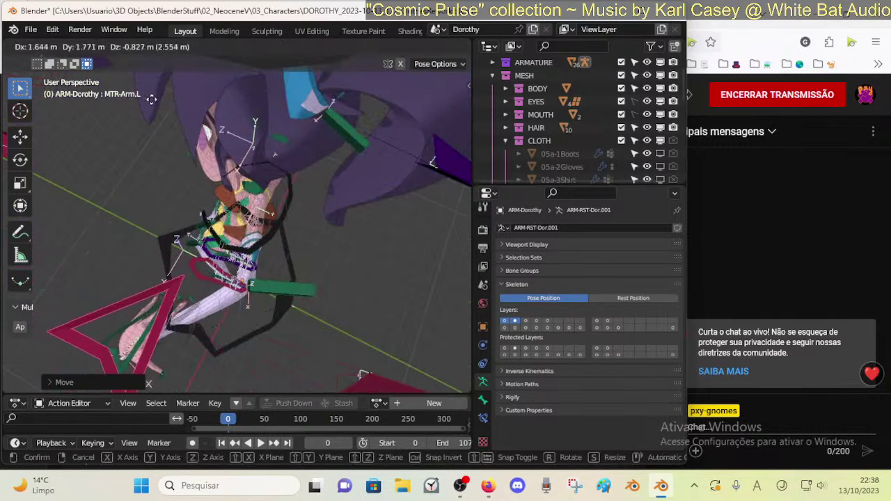
{"action": "left_click", "coordinate": [179, 121]}
{"action": "middle_click_drag", "start_coordinate": [179, 121], "coordinate": [104, 76]}
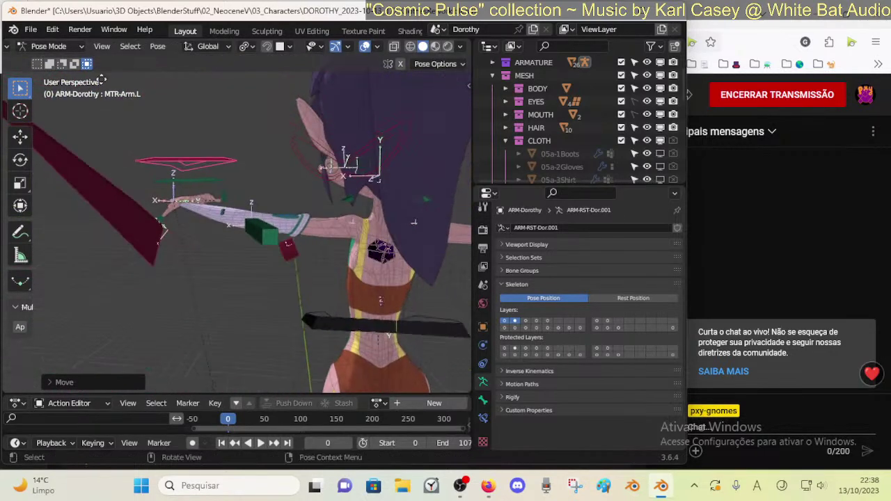
{"action": "key", "text": "g"}
{"action": "left_click", "coordinate": [36, 108]}
- Rotate the MTR-Arm.L control to turn the left hand and twist the extended forearm
{"action": "middle_click_drag", "start_coordinate": [37, 107], "coordinate": [219, 254]}
{"action": "key", "text": "r"}
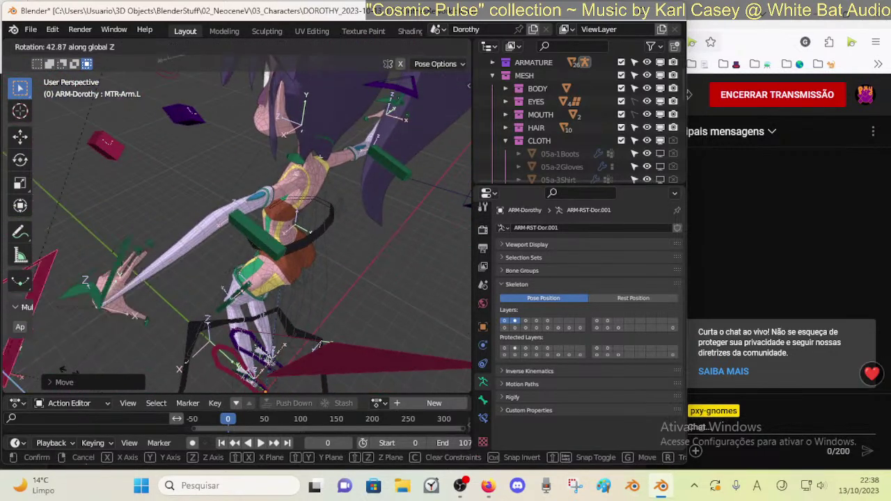
{"action": "left_click", "coordinate": [139, 206]}
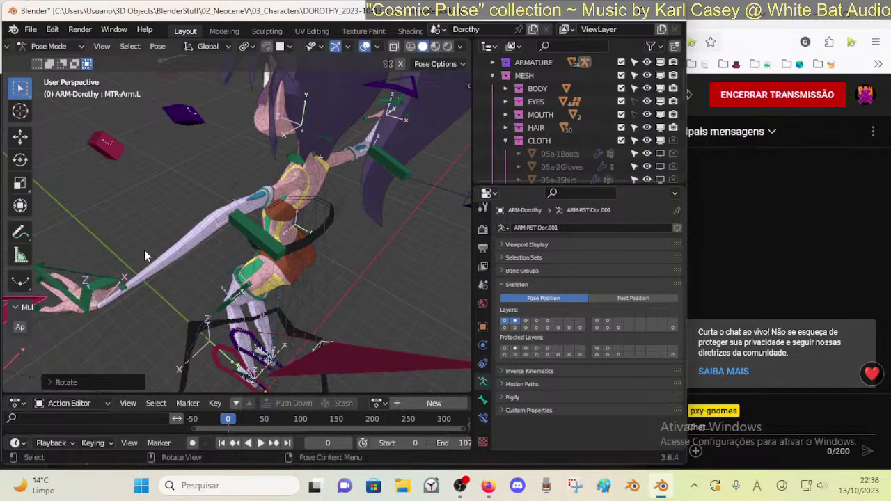
{"action": "middle_click_drag", "start_coordinate": [144, 250], "coordinate": [146, 262]}
{"action": "key", "text": "r"}
{"action": "left_click", "coordinate": [213, 177]}
- Reposition MTR-Arm.L out to the side and above the elbow to test a raised forearm
{"action": "key", "text": "g"}
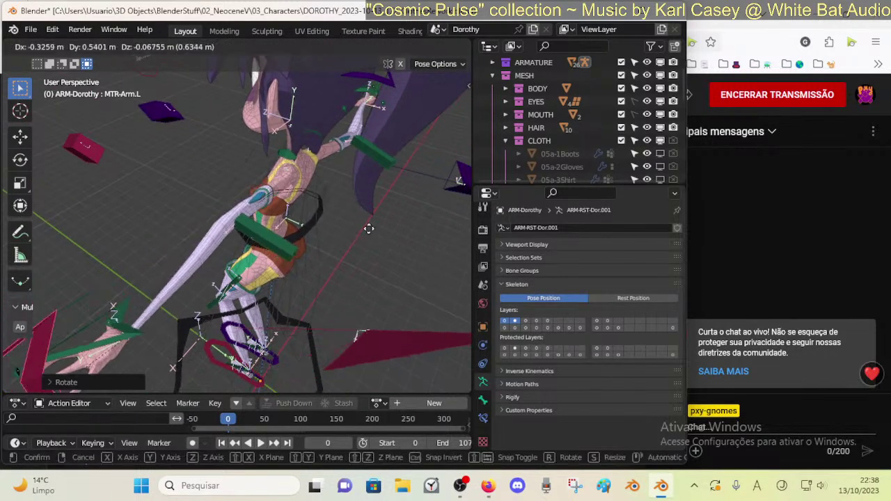
{"action": "left_click", "coordinate": [453, 134]}
{"action": "middle_click_drag", "start_coordinate": [453, 134], "coordinate": [280, 411]}
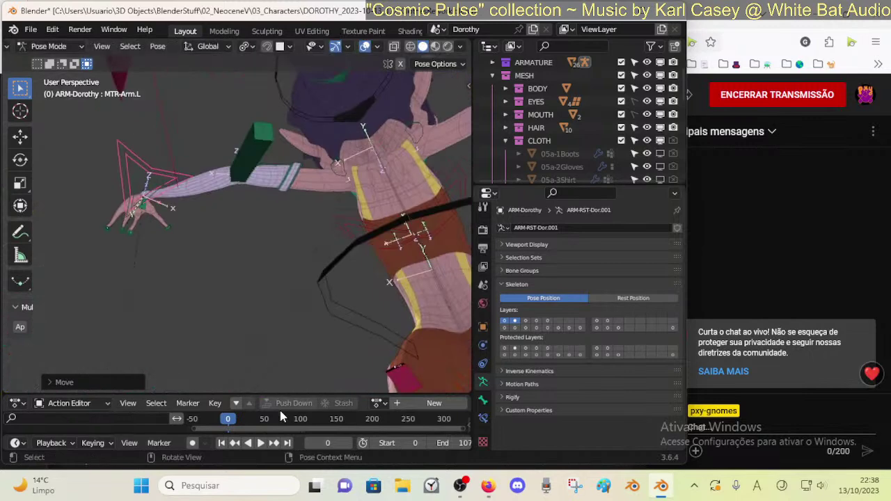
{"action": "middle_click_drag", "start_coordinate": [177, 161], "coordinate": [249, 238]}
{"action": "key", "text": "g"}
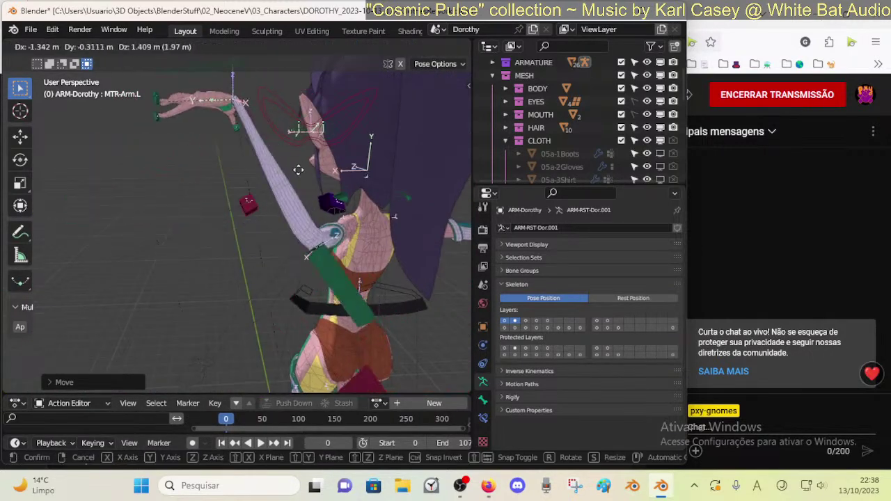
{"action": "left_click", "coordinate": [252, 278]}
- Lower MTR-Arm.L and bring the left hand forward to check the elbow with the arm nearly straight
{"action": "middle_click_drag", "start_coordinate": [328, 311], "coordinate": [342, 302]}
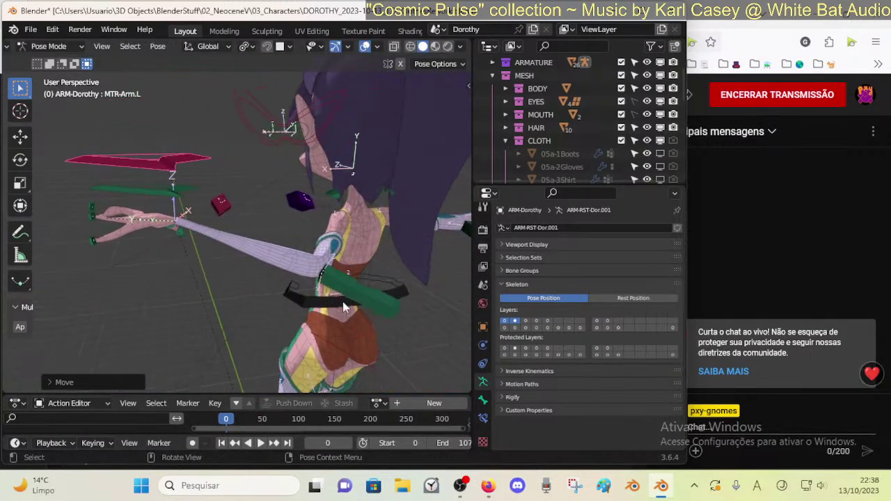
{"action": "key", "text": "g"}
{"action": "left_click", "coordinate": [281, 227]}
{"action": "middle_click_drag", "start_coordinate": [279, 227], "coordinate": [299, 268]}
{"action": "key", "text": "g"}
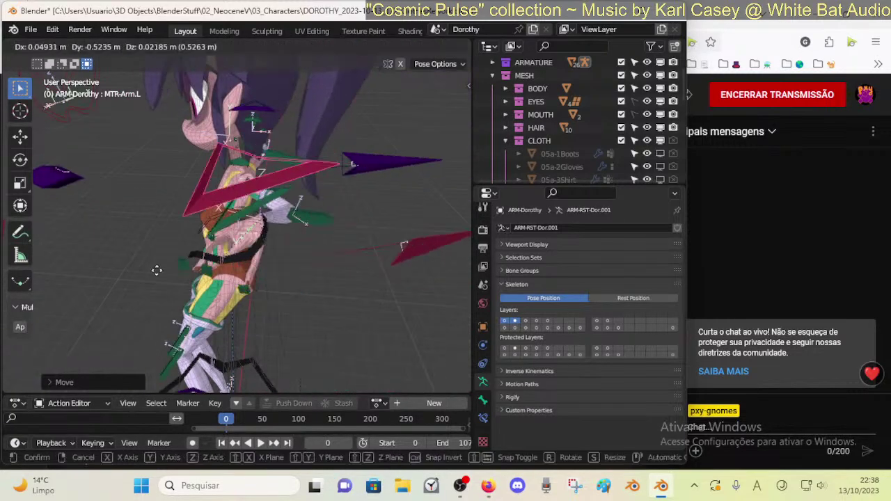
{"action": "left_click", "coordinate": [189, 255]}
{"action": "middle_click_drag", "start_coordinate": [193, 255], "coordinate": [230, 238]}
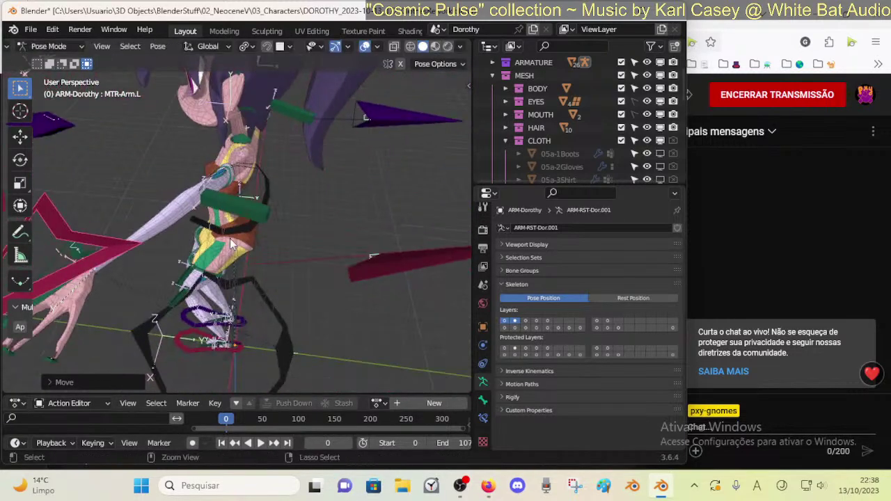
- Hide the armature in Object Mode to examine the posed sleeve, and unhide it again
{"action": "key", "text": "ctrl+Tab"}
{"action": "key", "text": "h"}
{"action": "middle_click_drag", "start_coordinate": [240, 202], "coordinate": [177, 222]}
{"action": "key", "text": "alt+h"}
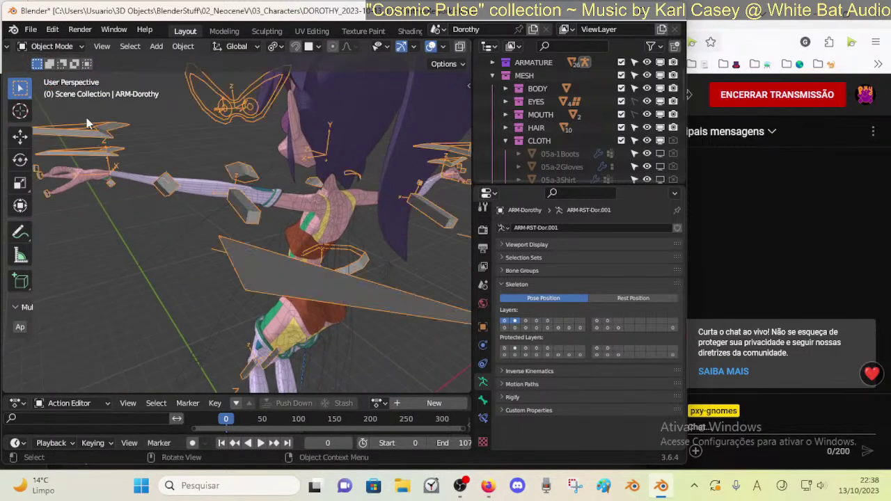
- Return the armature to Pose Mode, move MTR-Arm.L in front of the body and rotate it about -59° around global Z
{"action": "key", "text": "ctrl+Tab"}
{"action": "middle_click_drag", "start_coordinate": [88, 117], "coordinate": [328, 241]}
{"action": "key", "text": "g"}
{"action": "left_click", "coordinate": [272, 218]}
{"action": "key", "text": "r"}
{"action": "middle_click_drag", "start_coordinate": [272, 217], "coordinate": [302, 225]}
{"action": "left_click", "coordinate": [317, 195]}
{"action": "key", "text": "r"}
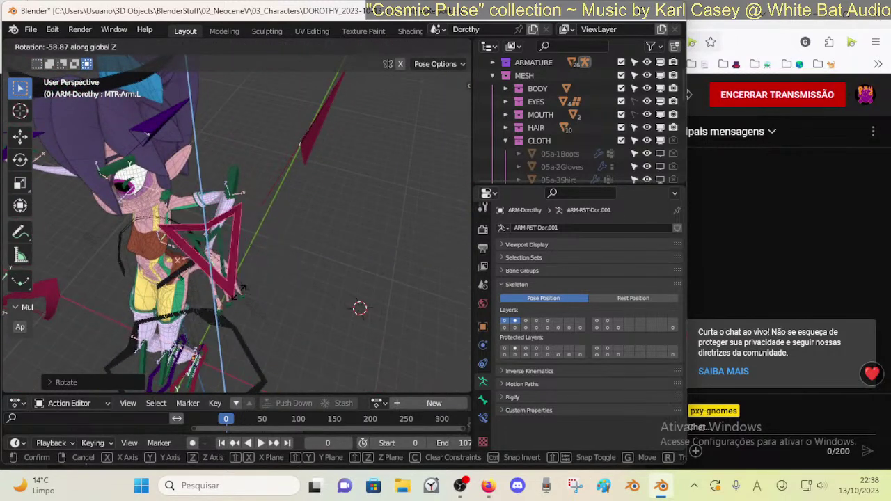
{"action": "left_click", "coordinate": [247, 287]}
- Move MTR-Arm.L repeatedly around the front of the torso to test the bent left elbow
{"action": "key", "text": "g"}
{"action": "left_click", "coordinate": [369, 257]}
{"action": "middle_click_drag", "start_coordinate": [369, 258], "coordinate": [240, 263]}
{"action": "key", "text": "g"}
{"action": "left_click", "coordinate": [177, 231]}
{"action": "middle_click_drag", "start_coordinate": [178, 231], "coordinate": [313, 259]}
{"action": "key", "text": "g"}
{"action": "left_click", "coordinate": [209, 257]}
- Rotate MTR-Arm.L about global Z with the forearm raised and move the hand to a new position
{"action": "middle_click_drag", "start_coordinate": [209, 256], "coordinate": [122, 220]}
{"action": "key", "text": "r"}
{"action": "key", "text": "z"}
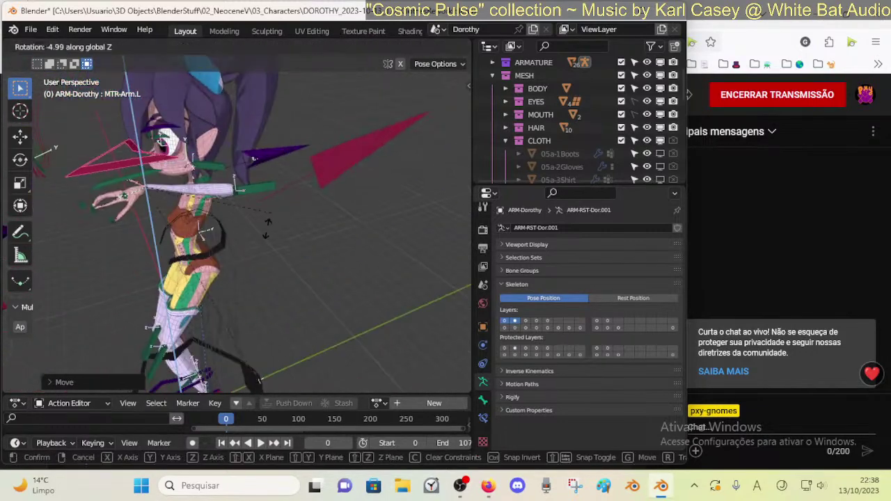
{"action": "left_click", "coordinate": [216, 259]}
{"action": "middle_click_drag", "start_coordinate": [212, 260], "coordinate": [304, 183]}
{"action": "key", "text": "g"}
{"action": "left_click", "coordinate": [268, 313]}
- Pose the left arm with further MTR-Arm.L moves from opposite views to test the sleeve's elbow bend
{"action": "middle_click_drag", "start_coordinate": [268, 313], "coordinate": [188, 264]}
{"action": "key", "text": "g"}
{"action": "left_click", "coordinate": [233, 282]}
{"action": "middle_click_drag", "start_coordinate": [234, 282], "coordinate": [334, 243]}
{"action": "key", "text": "g"}
{"action": "left_click", "coordinate": [217, 271]}
{"action": "key", "text": "g"}
{"action": "left_click", "coordinate": [263, 276]}
- Rotate MTR-Arm.L about global Z from different views to test the left forearm and elbow
{"action": "middle_click_drag", "start_coordinate": [263, 277], "coordinate": [111, 279]}
{"action": "left_click", "coordinate": [278, 262]}
{"action": "middle_click_drag", "start_coordinate": [279, 263], "coordinate": [339, 269]}
{"action": "left_click", "coordinate": [287, 306]}
{"action": "middle_click_drag", "start_coordinate": [167, 287], "coordinate": [253, 284]}
- Move MTR-Arm.L through several positions in front of and beside the torso and examine how the left sleeve bends
{"action": "key", "text": "g"}
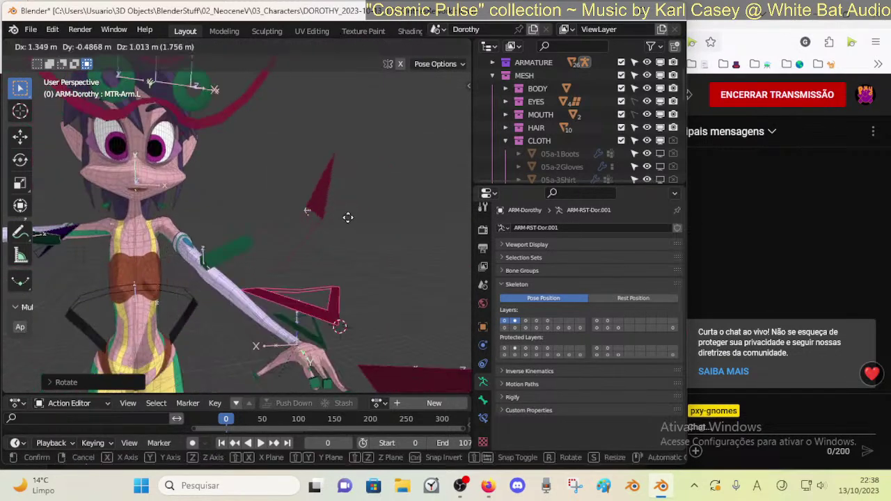
{"action": "left_click", "coordinate": [327, 219]}
{"action": "middle_click_drag", "start_coordinate": [195, 242], "coordinate": [246, 275]}
{"action": "key", "text": "g"}
{"action": "left_click", "coordinate": [246, 243]}
{"action": "middle_click_drag", "start_coordinate": [245, 243], "coordinate": [128, 267]}
{"action": "key", "text": "g"}
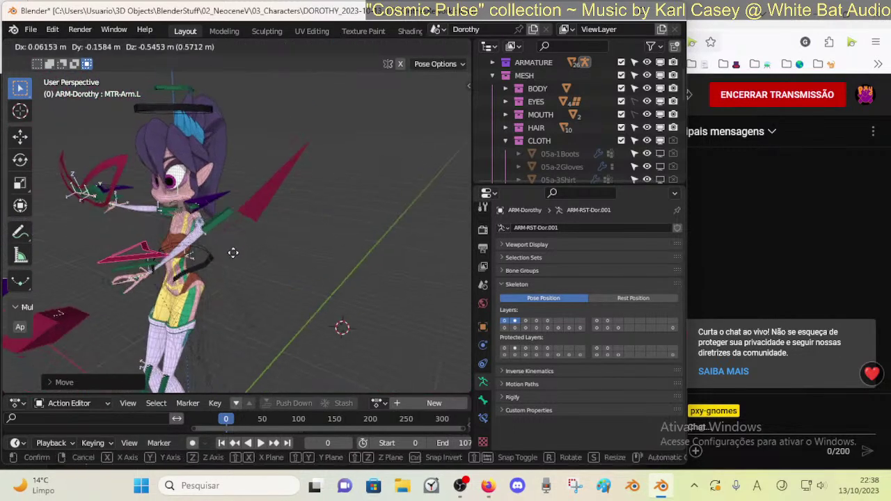
{"action": "left_click", "coordinate": [216, 261]}
{"action": "scroll", "coordinate": [199, 251], "scroll_direction": "up", "scroll_amount": 4}
{"action": "middle_click_drag", "start_coordinate": [199, 252], "coordinate": [283, 291]}
{"action": "scroll", "coordinate": [209, 289], "scroll_direction": "up", "scroll_amount": 1}
{"action": "middle_click_drag", "start_coordinate": [188, 289], "coordinate": [257, 224]}
{"action": "scroll", "coordinate": [207, 282], "scroll_direction": "down", "scroll_amount": 4}
{"action": "scroll", "coordinate": [333, 224], "scroll_direction": "down", "scroll_amount": 2}
- Undo the test moves of MTR-Arm.L until the left arm is stretched out sideways in Pose Mode
{"action": "key", "text": "ctrl+Tab"}
{"action": "key", "text": "3"}
{"action": "key", "text": "ctrl+z"}
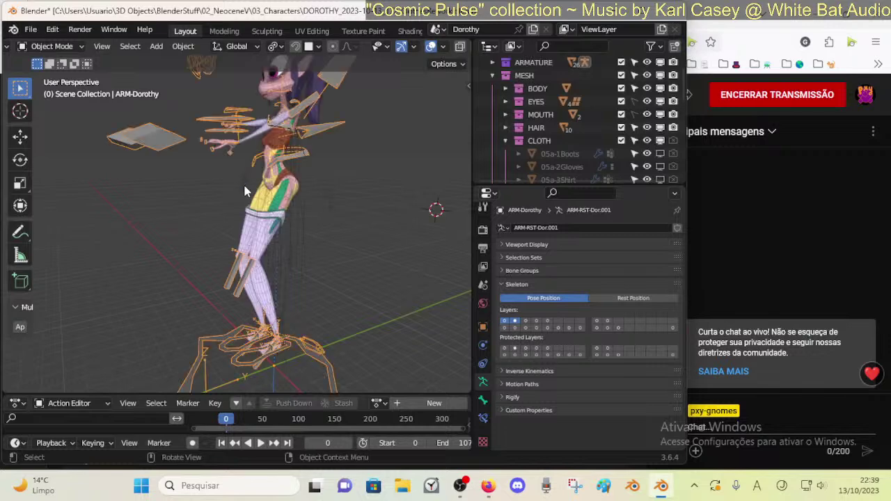
{"action": "middle_click_drag", "start_coordinate": [319, 214], "coordinate": [226, 202]}
{"action": "key", "text": "ctrl+z"}
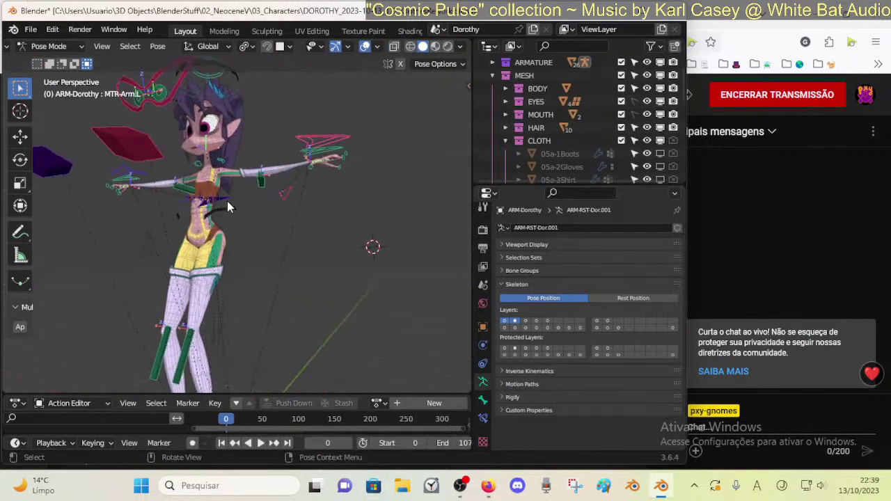
- Move MTR-Torso down into a crouch and to other heights to test how the leggings deform at hips and knees
{"action": "left_click", "coordinate": [229, 208]}
{"action": "key", "text": "g"}
{"action": "left_click", "coordinate": [244, 287]}
{"action": "middle_click_drag", "start_coordinate": [243, 286], "coordinate": [195, 278]}
{"action": "key", "text": "g"}
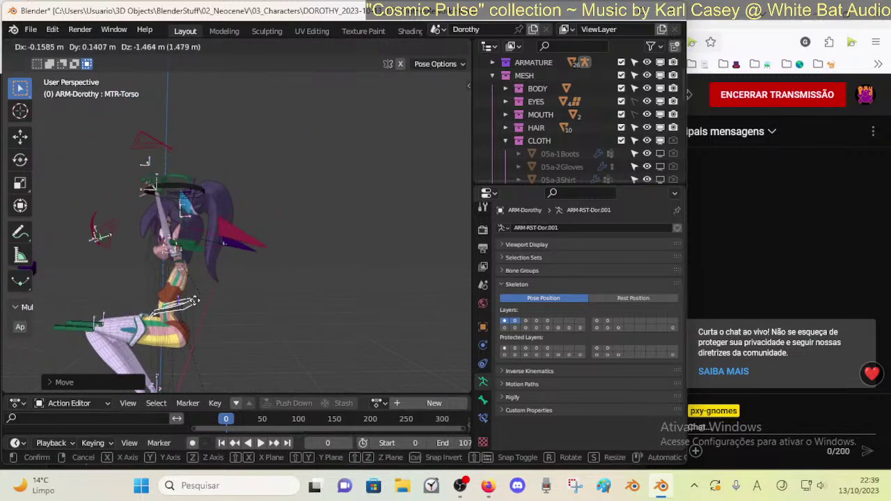
{"action": "left_click", "coordinate": [177, 264]}
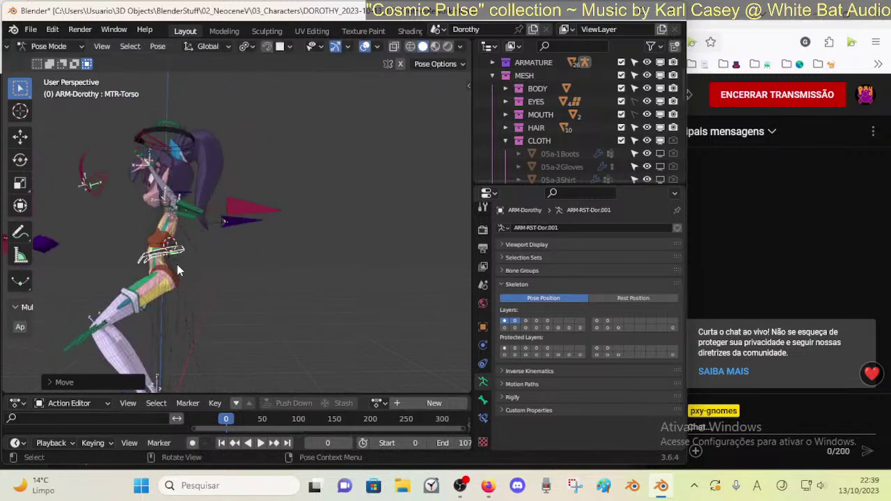
{"action": "middle_click_drag", "start_coordinate": [177, 264], "coordinate": [253, 240]}
{"action": "scroll", "coordinate": [301, 248], "scroll_direction": "up", "scroll_amount": 2}
{"action": "key", "text": "g"}
{"action": "left_click", "coordinate": [283, 205]}
{"action": "scroll", "coordinate": [284, 203], "scroll_direction": "down", "scroll_amount": 2}
- Switch to YouTube Studio in the browser to check the livestream, and return to the character in Blender
{"action": "left_click", "coordinate": [488, 485]}
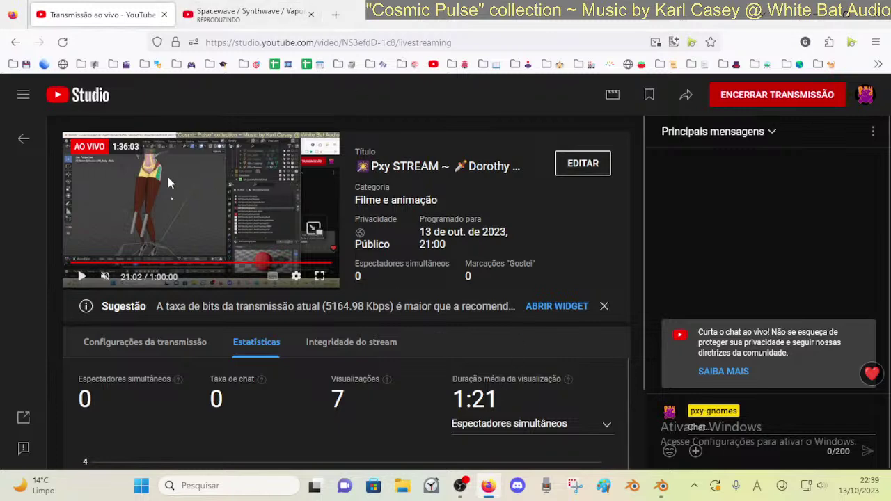
{"action": "left_click", "coordinate": [661, 485]}
{"action": "middle_click_drag", "start_coordinate": [401, 278], "coordinate": [155, 159]}
{"action": "middle_click_drag", "start_coordinate": [211, 165], "coordinate": [309, 153]}
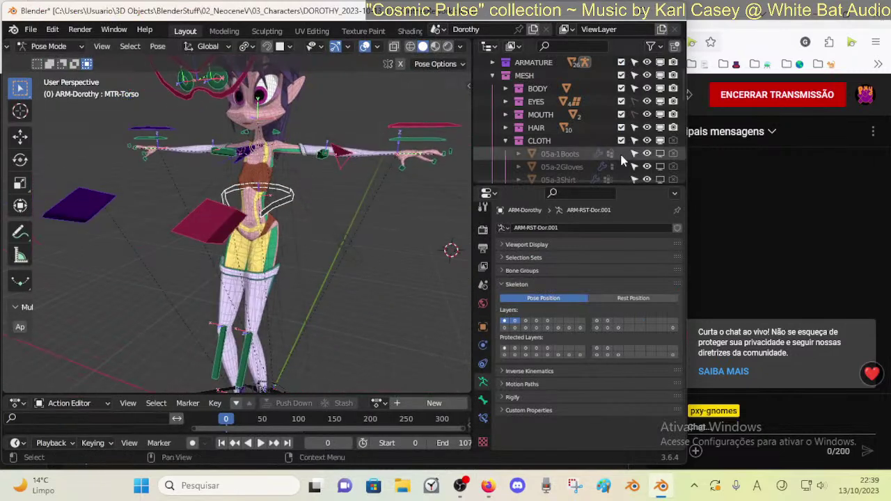
- Hide 05b-3Leggings and 05b-4Sleeves in the viewports and show 05b-1Panties for inspection around the hips
{"action": "scroll", "coordinate": [622, 160], "scroll_direction": "down", "scroll_amount": 3}
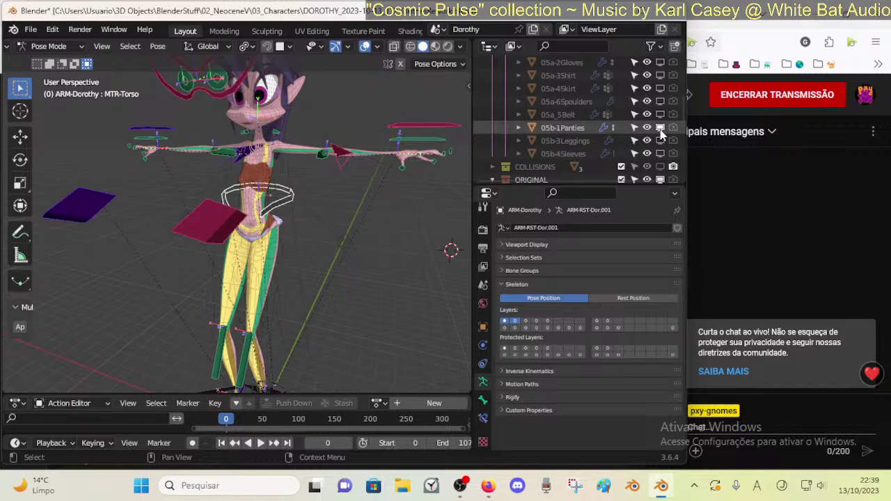
{"action": "left_click", "coordinate": [660, 128]}
{"action": "middle_click_drag", "start_coordinate": [181, 209], "coordinate": [213, 243]}
{"action": "scroll", "coordinate": [204, 243], "scroll_direction": "up", "scroll_amount": 2}
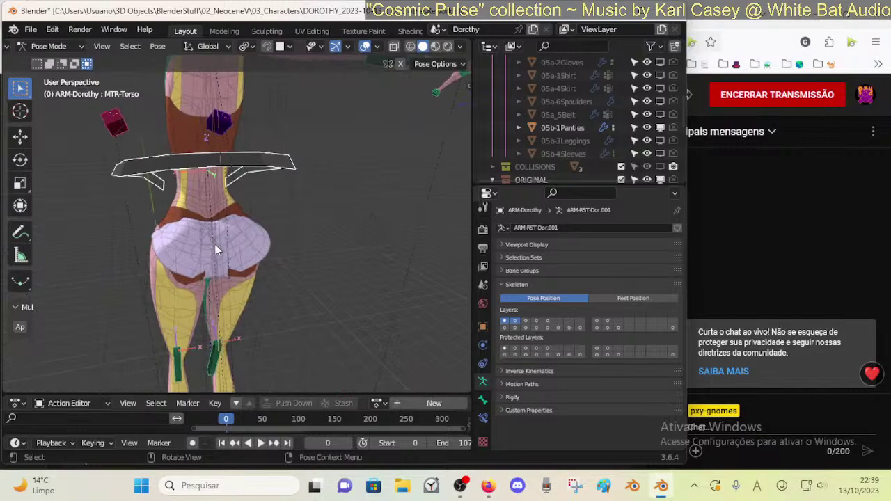
{"action": "middle_click_drag", "start_coordinate": [358, 172], "coordinate": [220, 246]}
{"action": "middle_click_drag", "start_coordinate": [315, 226], "coordinate": [231, 241]}
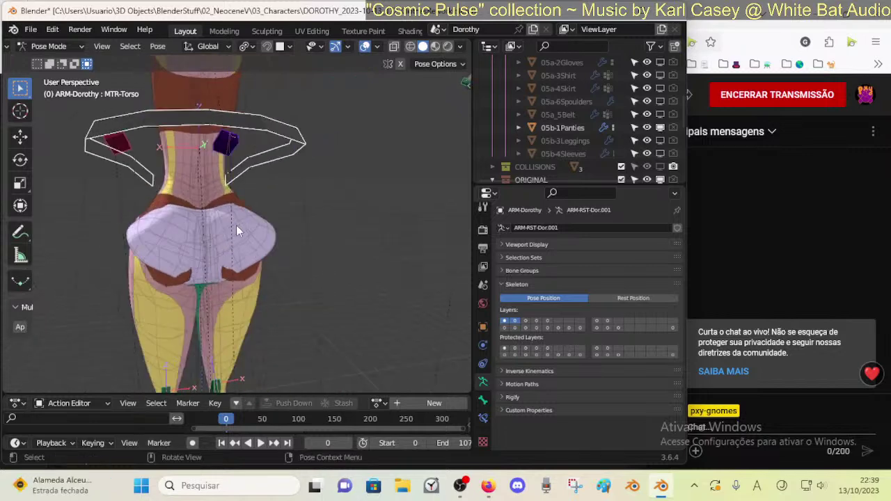
- Inspect the 05b-1Panties object from all sides and delete it
{"action": "left_click", "coordinate": [565, 129]}
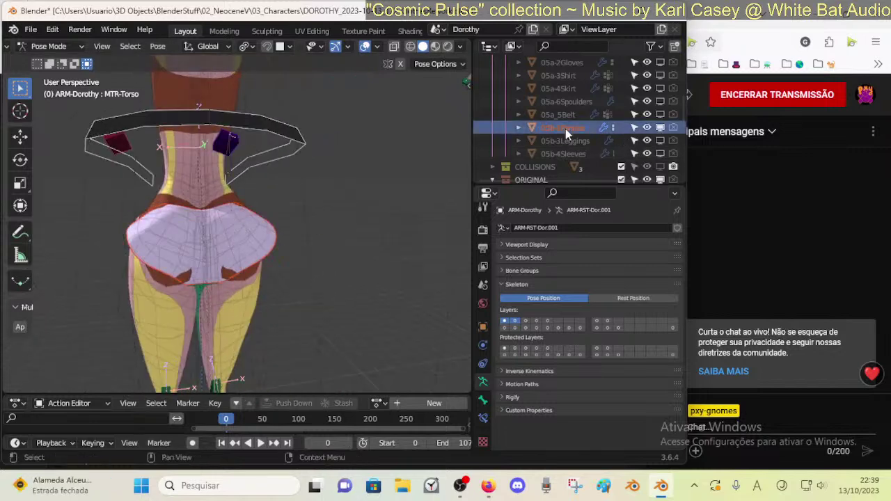
{"action": "middle_click_drag", "start_coordinate": [314, 223], "coordinate": [266, 211]}
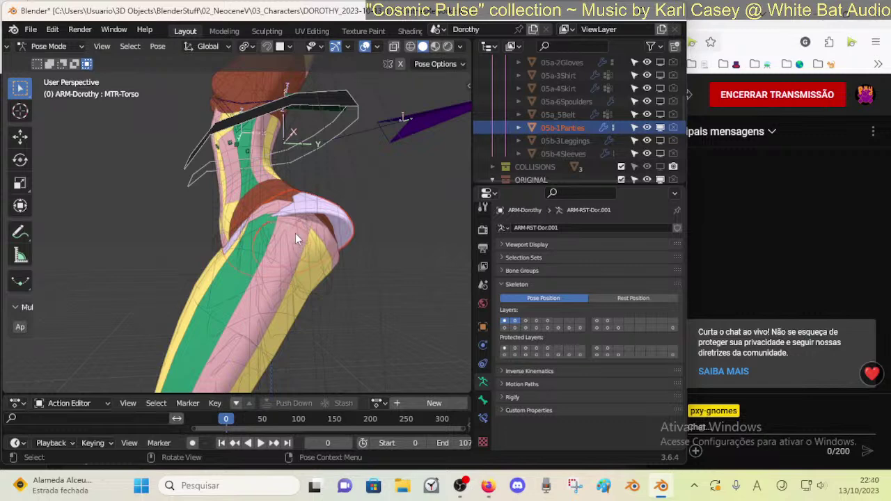
{"action": "middle_click_drag", "start_coordinate": [296, 234], "coordinate": [298, 212]}
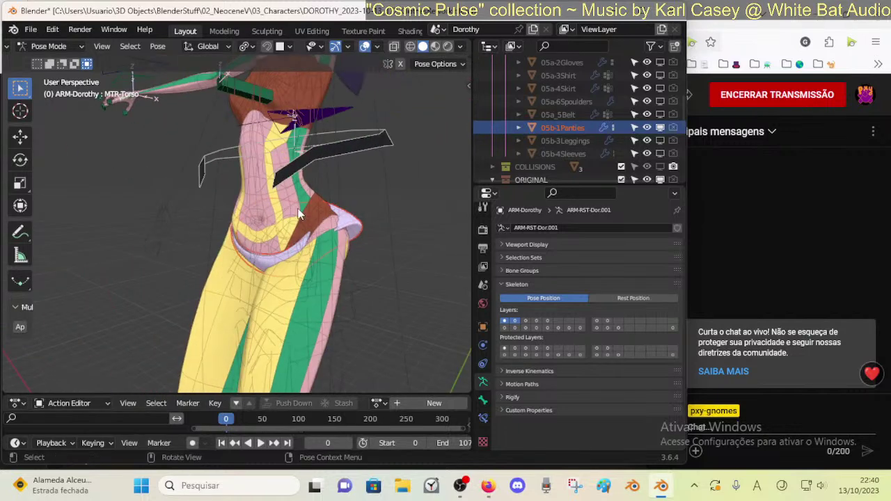
{"action": "middle_click_drag", "start_coordinate": [389, 211], "coordinate": [249, 216]}
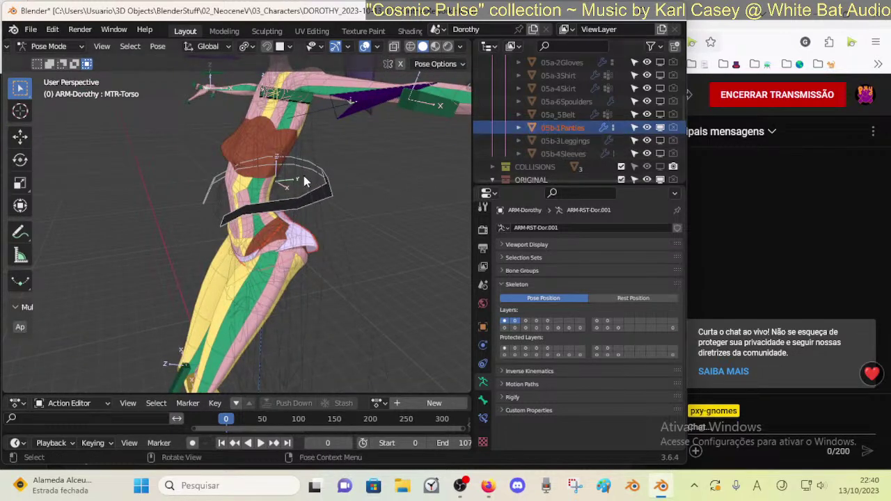
{"action": "middle_click_drag", "start_coordinate": [304, 176], "coordinate": [188, 190]}
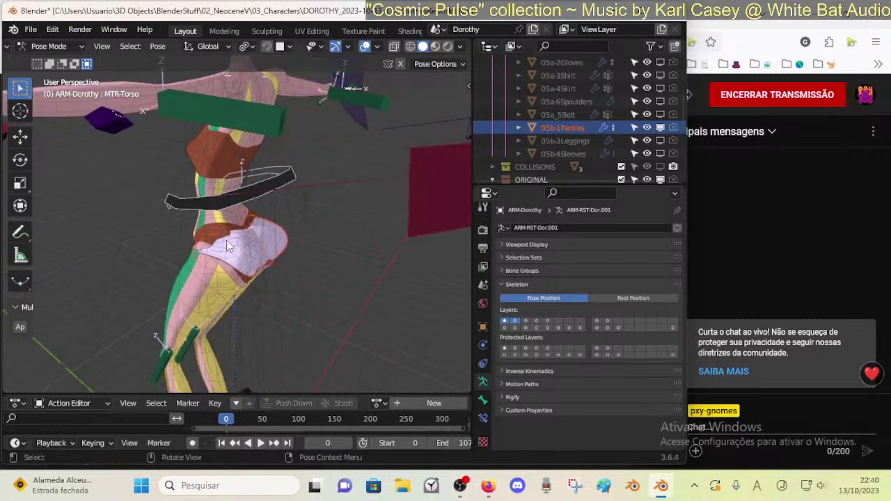
{"action": "middle_click_drag", "start_coordinate": [245, 261], "coordinate": [364, 243]}
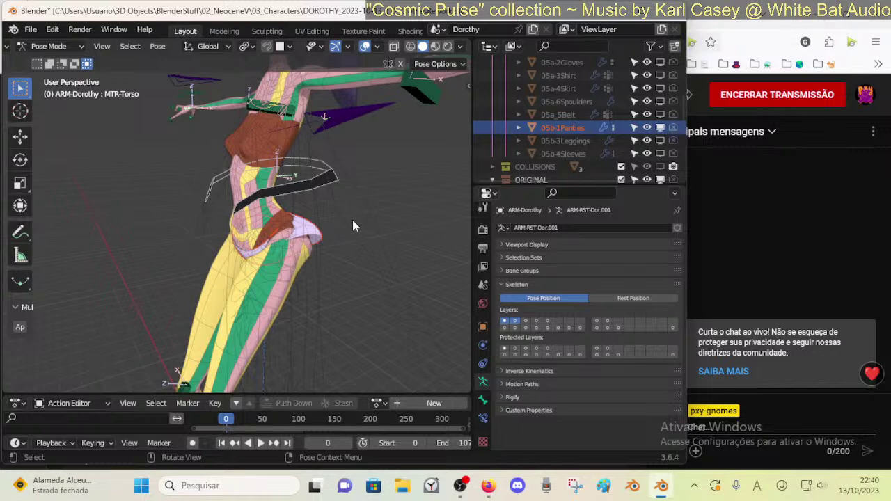
{"action": "mouse_move", "coordinate": [347, 220]}
{"action": "middle_mouse_down"}
{"action": "mouse_move", "coordinate": [229, 228]}
{"action": "mouse_move", "coordinate": [358, 221]}
{"action": "middle_mouse_up"}
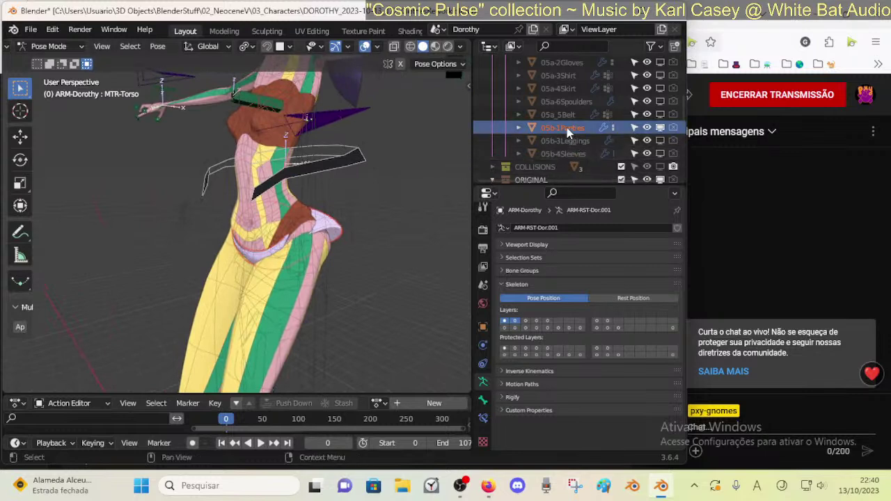
{"action": "key", "text": "x"}
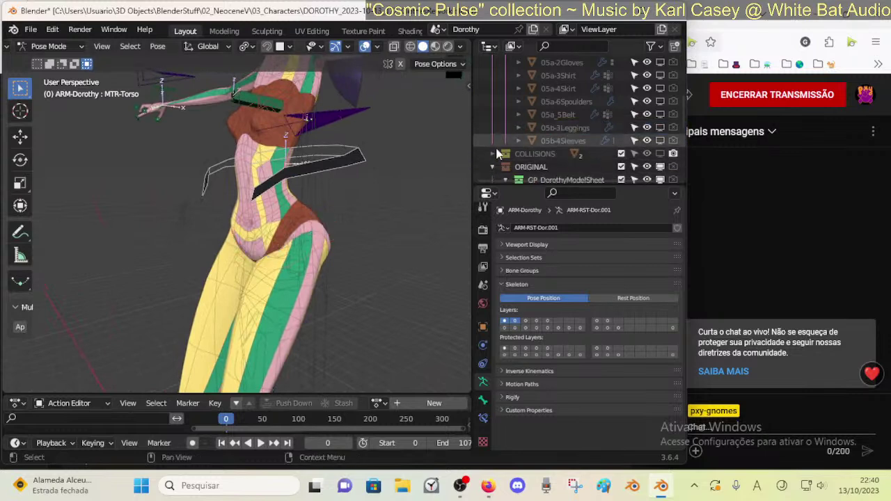
- Show the 05a_5Belt object in the viewports and check its fit around the hips
{"action": "middle_click_drag", "start_coordinate": [418, 163], "coordinate": [301, 172]}
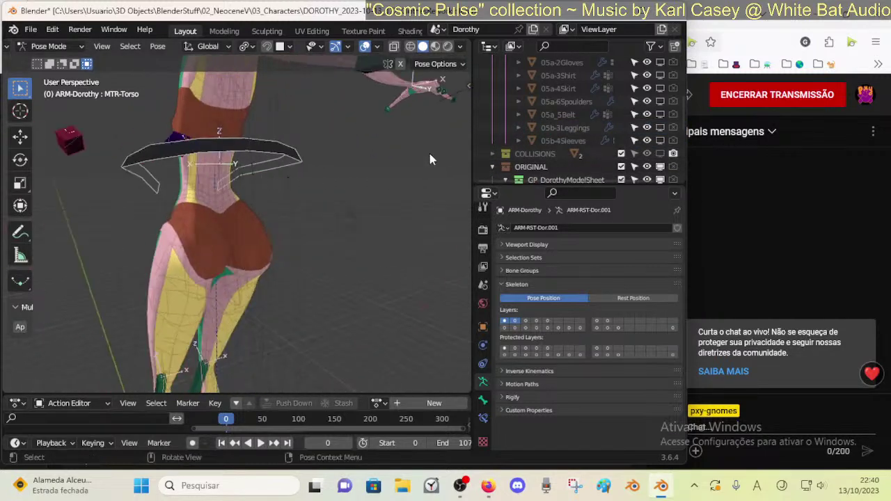
{"action": "left_click", "coordinate": [567, 114]}
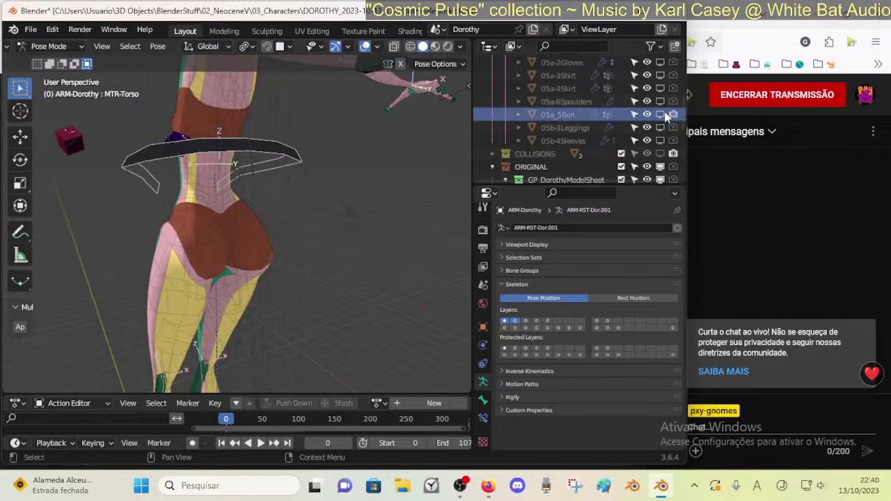
{"action": "middle_click_drag", "start_coordinate": [459, 163], "coordinate": [357, 228]}
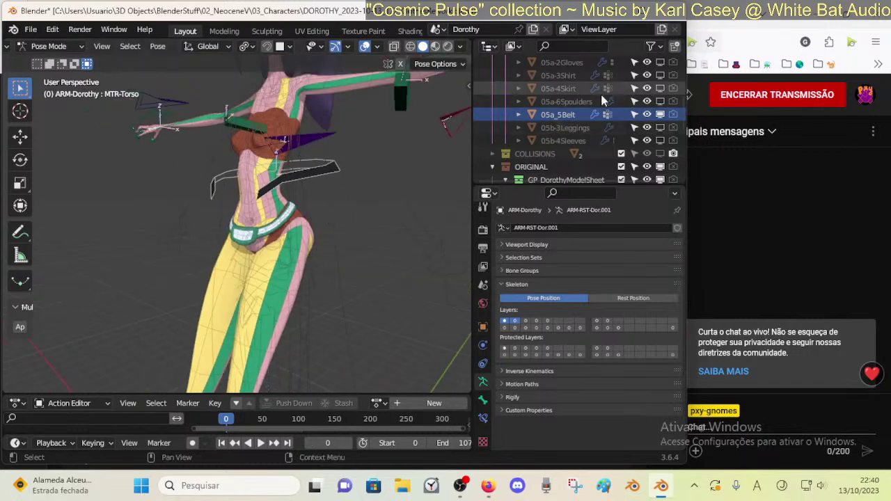
- Show 05b-3Leggings and 05b-4Sleeves in the viewports for a check of the whole body and hide them again
{"action": "scroll", "coordinate": [334, 181], "scroll_direction": "down", "scroll_amount": 3}
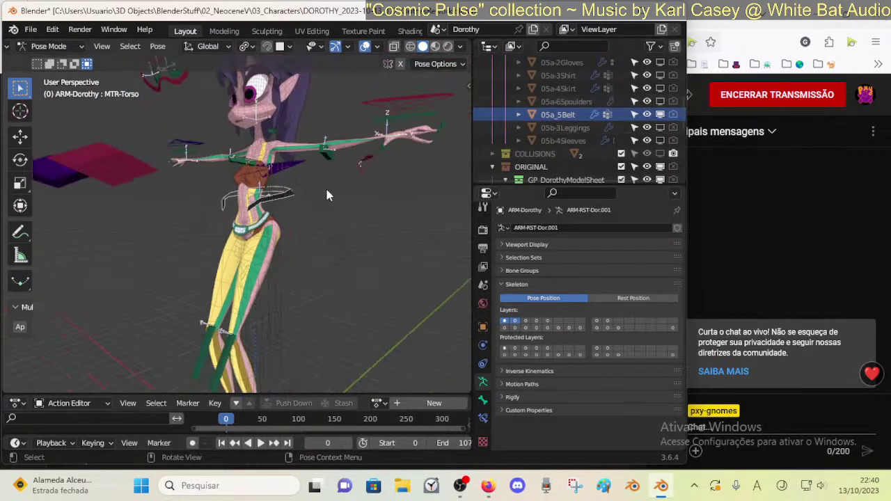
{"action": "left_click", "coordinate": [567, 132]}
{"action": "left_click", "coordinate": [660, 128]}
{"action": "left_click", "coordinate": [660, 140]}
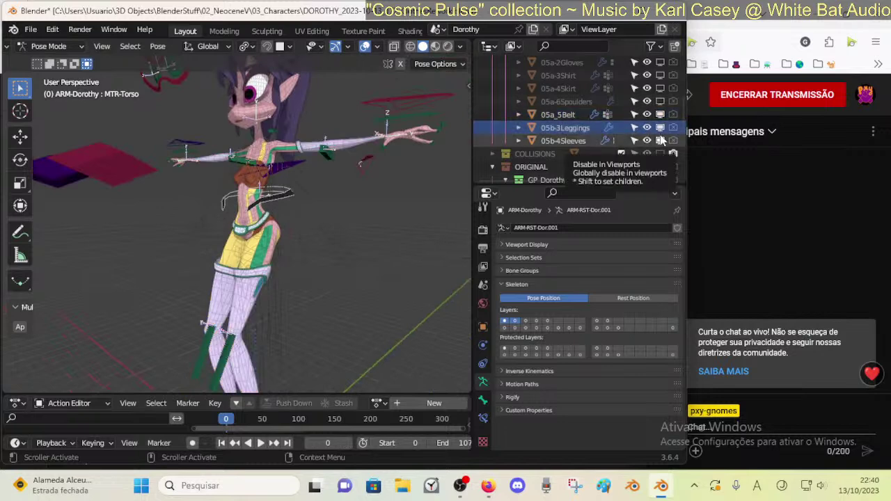
{"action": "left_click", "coordinate": [660, 140]}
{"action": "left_click", "coordinate": [661, 129]}
- Inspect the belt up close, show 05a-4Skirt in the viewports and check how it sits over the hips
{"action": "scroll", "coordinate": [346, 186], "scroll_direction": "up", "scroll_amount": 2}
{"action": "middle_click_drag", "start_coordinate": [345, 186], "coordinate": [250, 143]}
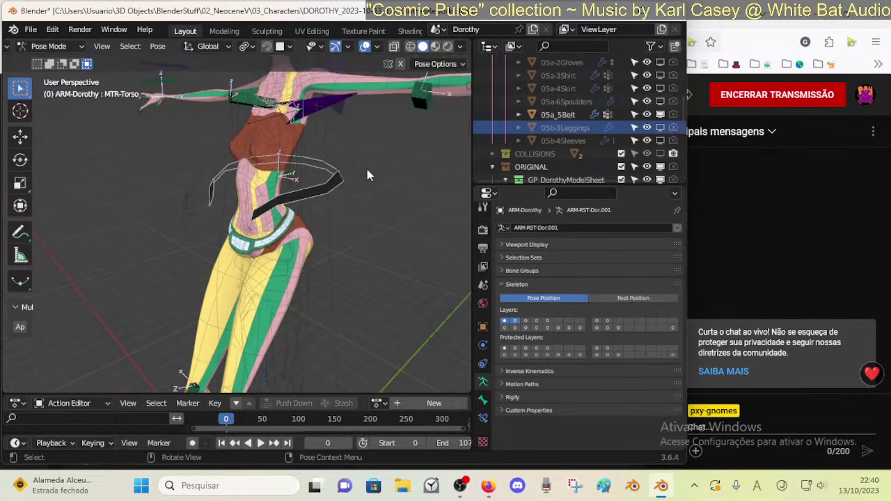
{"action": "left_click", "coordinate": [660, 115]}
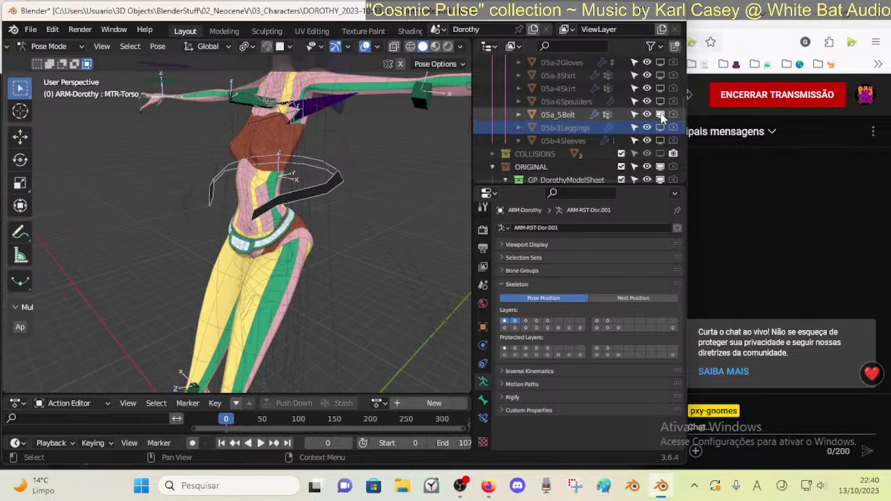
{"action": "mouse_move", "coordinate": [216, 238]}
{"action": "middle_mouse_down"}
{"action": "mouse_move", "coordinate": [198, 238]}
{"action": "mouse_move", "coordinate": [268, 243]}
{"action": "mouse_move", "coordinate": [206, 235]}
{"action": "middle_mouse_up"}
{"action": "scroll", "coordinate": [204, 234], "scroll_direction": "up", "scroll_amount": 3}
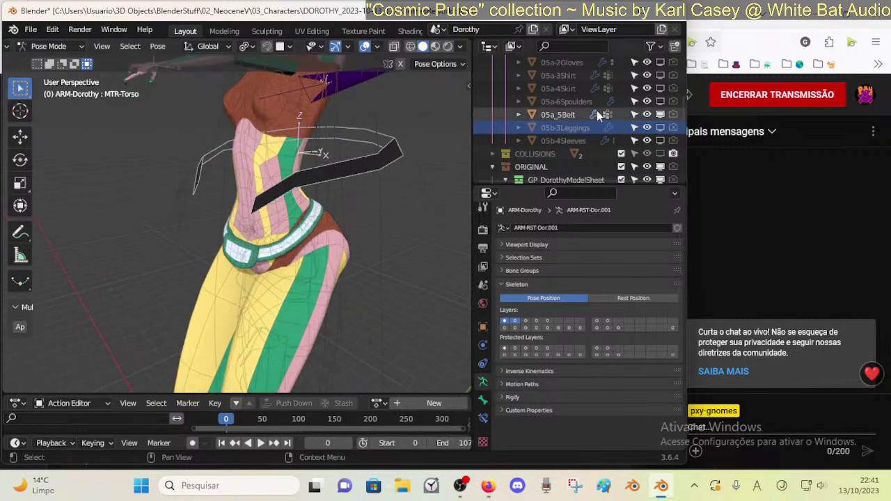
{"action": "left_click", "coordinate": [660, 88]}
{"action": "middle_click_drag", "start_coordinate": [385, 196], "coordinate": [297, 238]}
{"action": "middle_click_drag", "start_coordinate": [185, 252], "coordinate": [219, 205]}
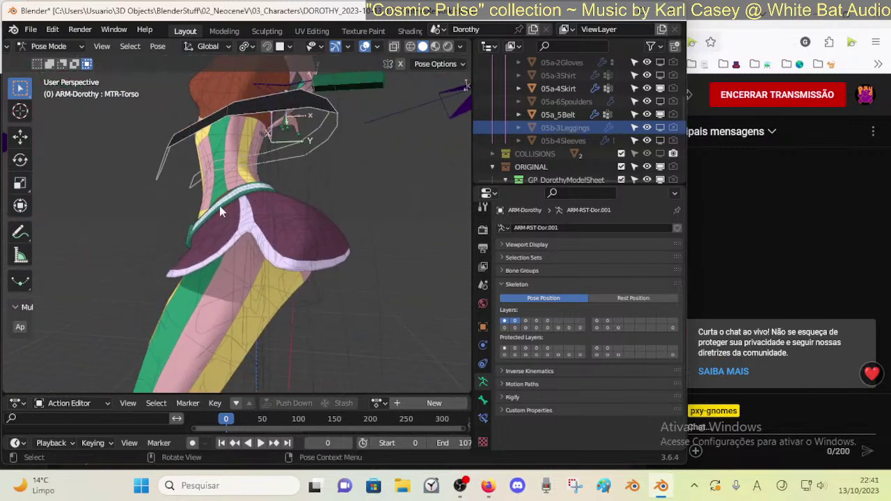
- Show 05a-6Spoulders and 05a-2Gloves in the viewports
{"action": "left_click", "coordinate": [660, 101]}
{"action": "middle_click_drag", "start_coordinate": [390, 181], "coordinate": [310, 160]}
{"action": "scroll", "coordinate": [627, 123], "scroll_direction": "up", "scroll_amount": 4}
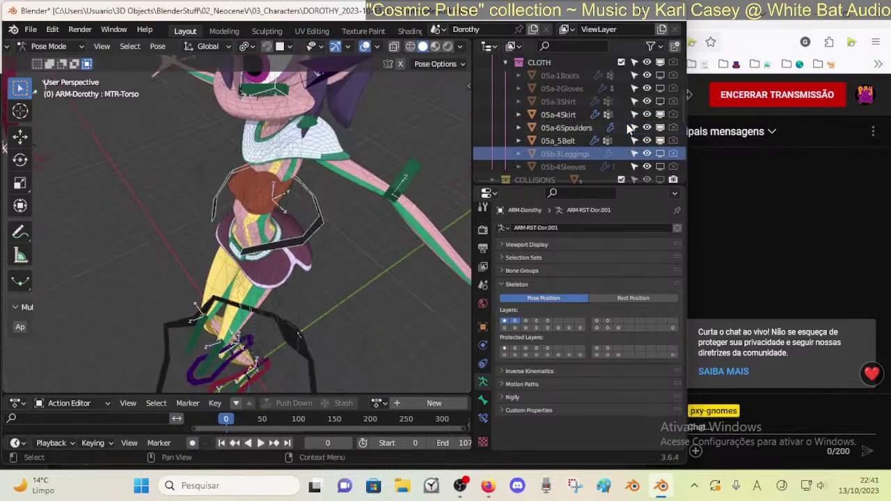
{"action": "left_click", "coordinate": [660, 114]}
{"action": "mouse_move", "coordinate": [341, 171]}
{"action": "middle_mouse_down"}
{"action": "mouse_move", "coordinate": [266, 205]}
{"action": "mouse_move", "coordinate": [293, 187]}
{"action": "mouse_move", "coordinate": [340, 182]}
{"action": "middle_mouse_up"}
{"action": "scroll", "coordinate": [381, 182], "scroll_direction": "down", "scroll_amount": 1}
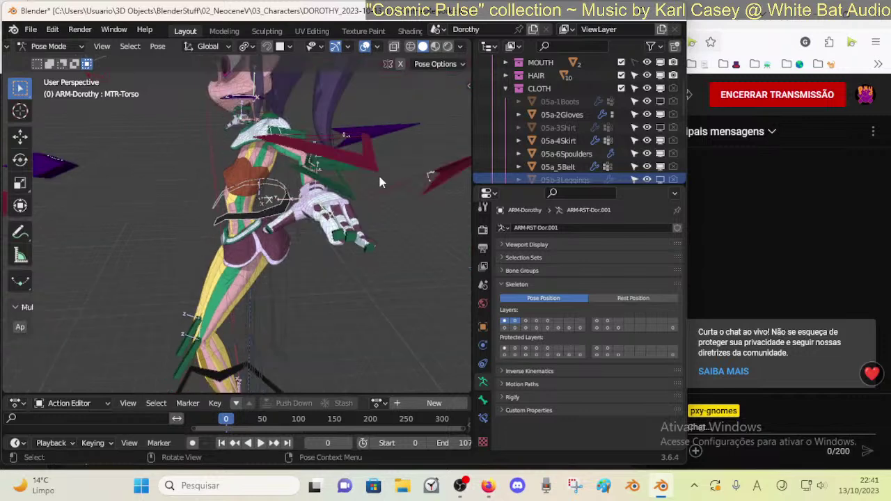
- Inspect the left glove, switch from Pose Mode to Object Mode, select 05a-2Gloves and hide it in the viewports
{"action": "middle_click_drag", "start_coordinate": [295, 213], "coordinate": [351, 217]}
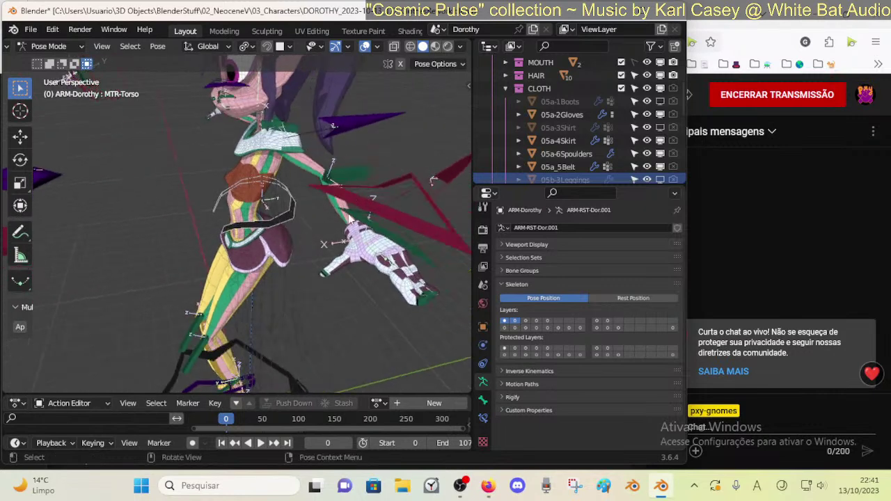
{"action": "left_click", "coordinate": [382, 238]}
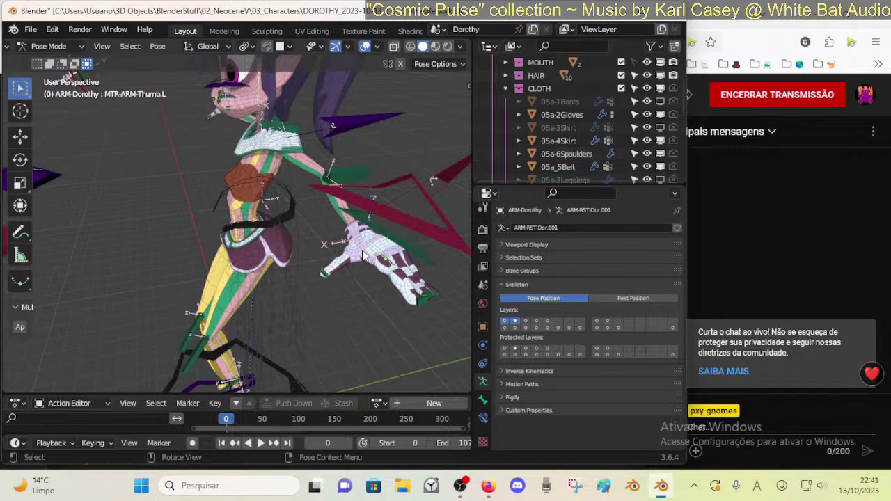
{"action": "key", "text": "ctrl+Tab"}
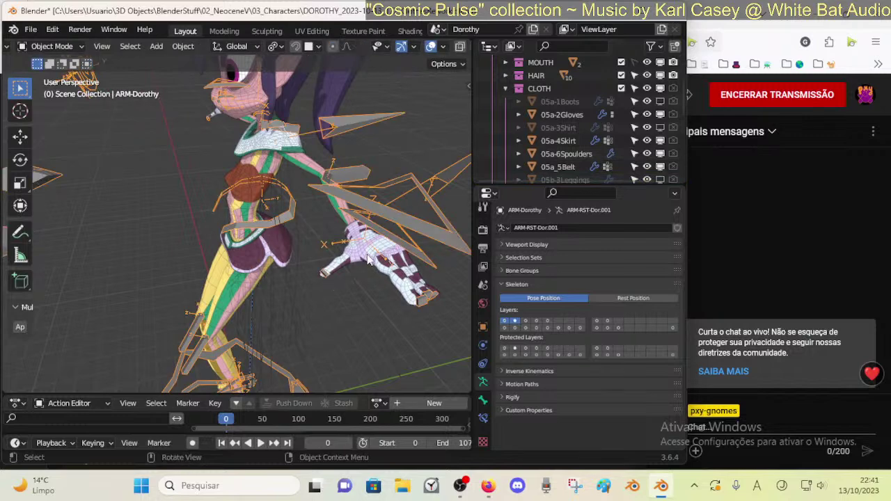
{"action": "left_click", "coordinate": [373, 257]}
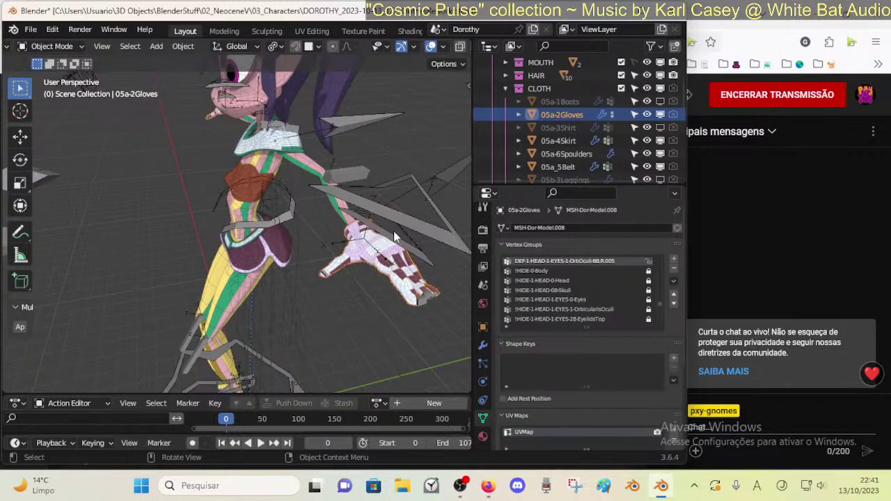
{"action": "left_click", "coordinate": [660, 115]}
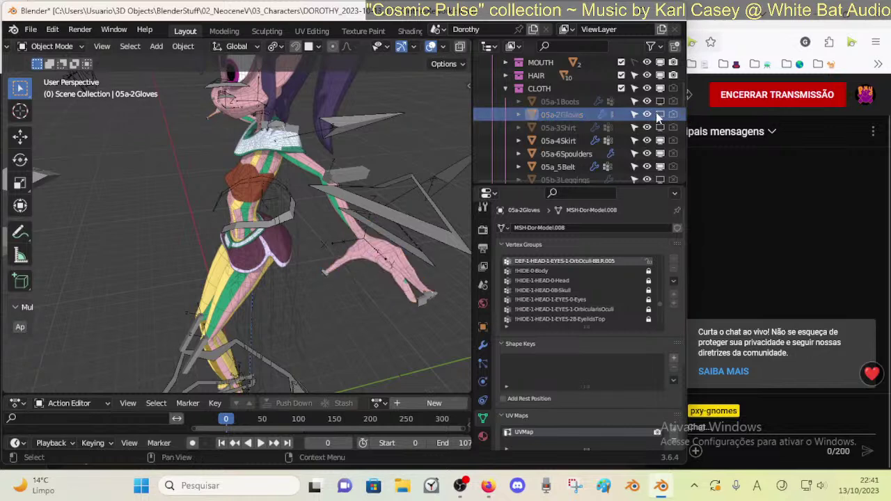
- Show 05a-2Gloves and 05a-1Boots in the viewports and select the boots
{"action": "left_click", "coordinate": [659, 116]}
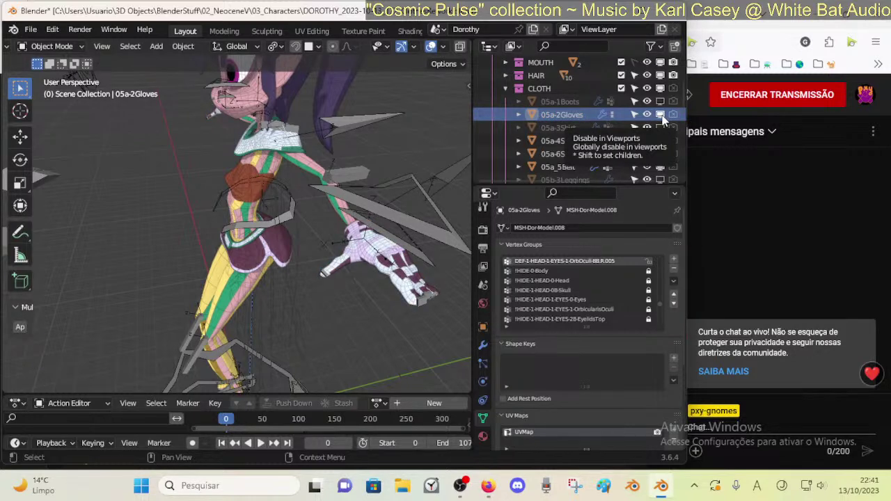
{"action": "left_click", "coordinate": [660, 102]}
{"action": "middle_click_drag", "start_coordinate": [209, 303], "coordinate": [47, 192], "text": "shift"}
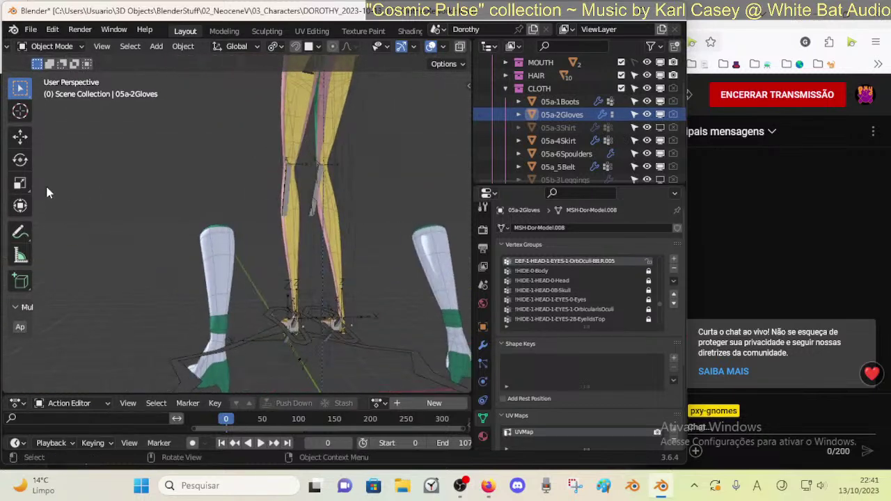
{"action": "left_click", "coordinate": [198, 274]}
- Inspect the boots from several sides against the legs, checking their mesh in Edit Mode and returning to Object Mode
{"action": "middle_click_drag", "start_coordinate": [197, 274], "coordinate": [325, 256]}
{"action": "key", "text": "Tab"}
{"action": "key", "text": "Tab"}
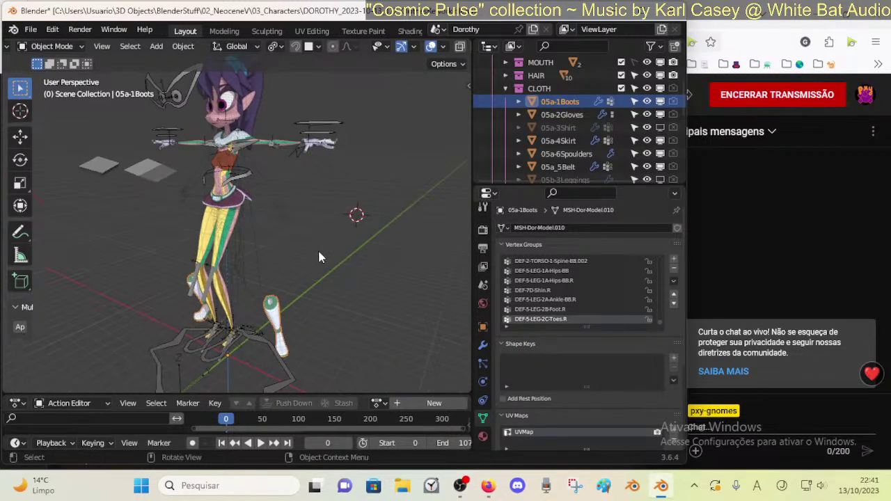
{"action": "middle_click_drag", "start_coordinate": [287, 322], "coordinate": [131, 315]}
{"action": "middle_click_drag", "start_coordinate": [206, 299], "coordinate": [313, 297]}
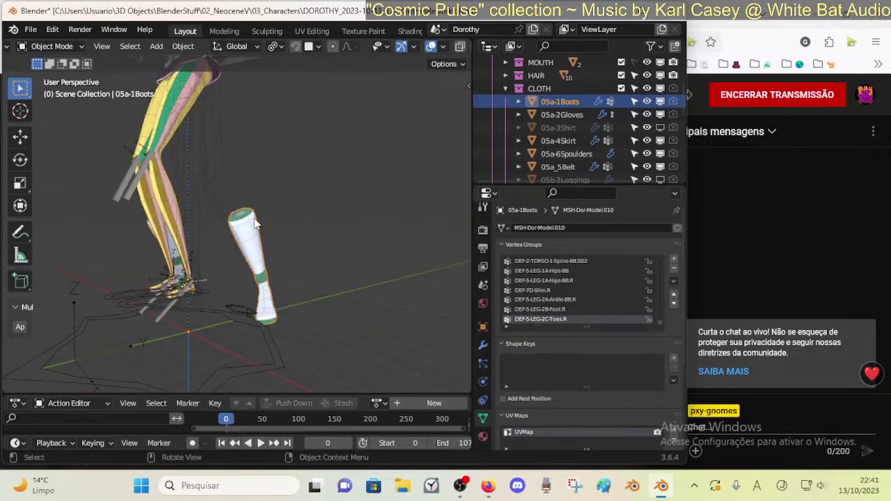
{"action": "middle_click_drag", "start_coordinate": [289, 227], "coordinate": [244, 262]}
{"action": "key", "text": "Tab"}
{"action": "scroll", "coordinate": [234, 152], "scroll_direction": "up", "scroll_amount": 3}
{"action": "key", "text": "Tab"}
{"action": "key", "text": "Tab"}
{"action": "key", "text": "Tab"}
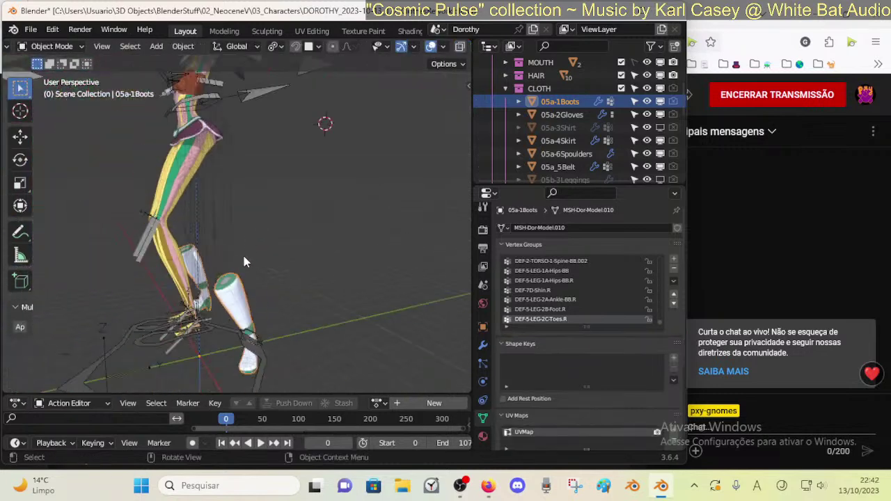
{"action": "middle_click_drag", "start_coordinate": [245, 299], "coordinate": [223, 278]}
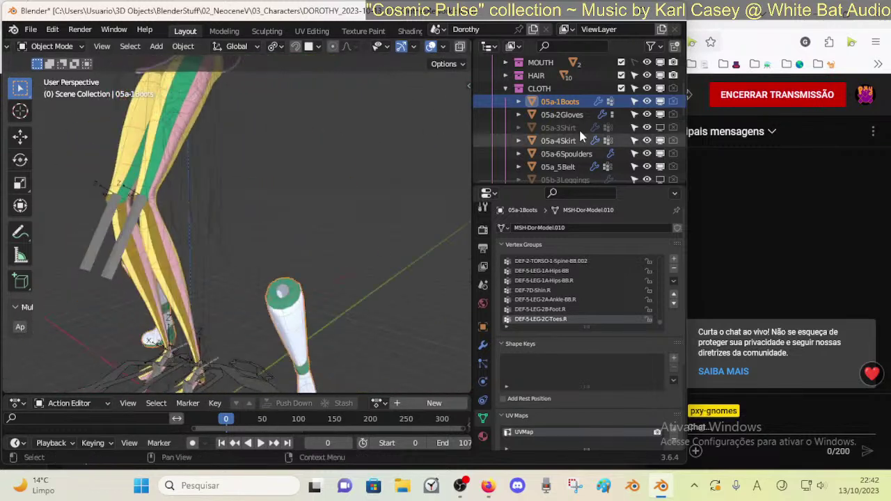
- Show 05a-3Shirt in the viewports, check its fit on the torso and hide 05a-6Spoulders
{"action": "left_click", "coordinate": [660, 128]}
{"action": "middle_click_drag", "start_coordinate": [362, 167], "coordinate": [439, 157]}
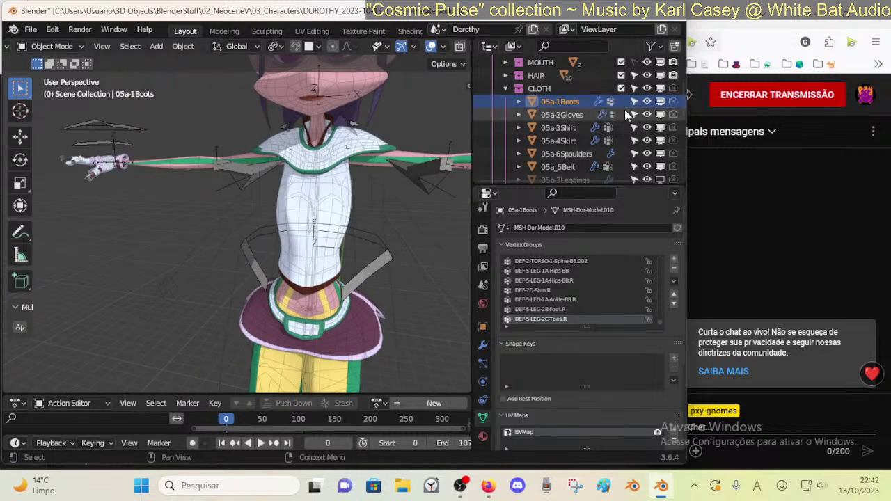
{"action": "middle_click_drag", "start_coordinate": [362, 209], "coordinate": [321, 206]}
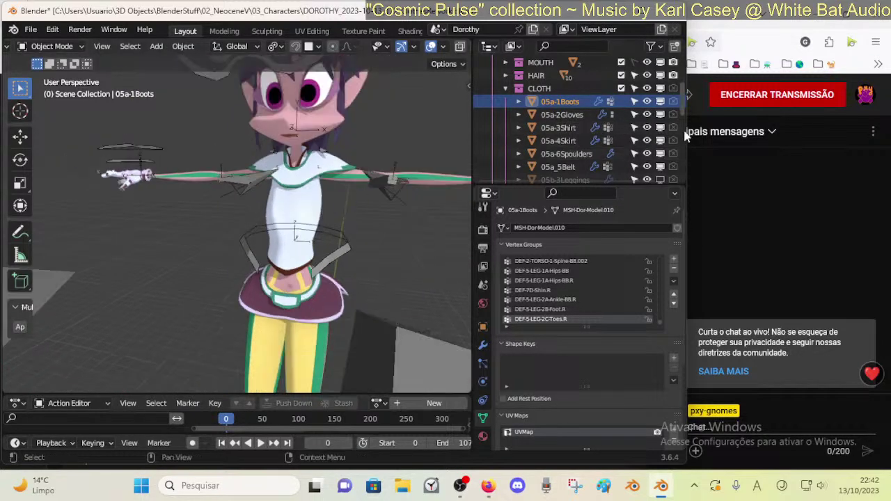
{"action": "left_click", "coordinate": [660, 153]}
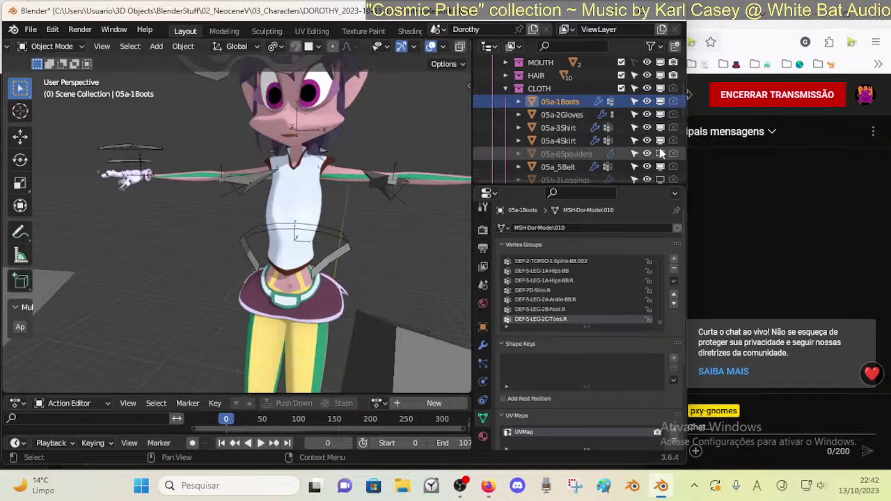
{"action": "left_click", "coordinate": [661, 128]}
{"action": "left_click", "coordinate": [661, 128]}
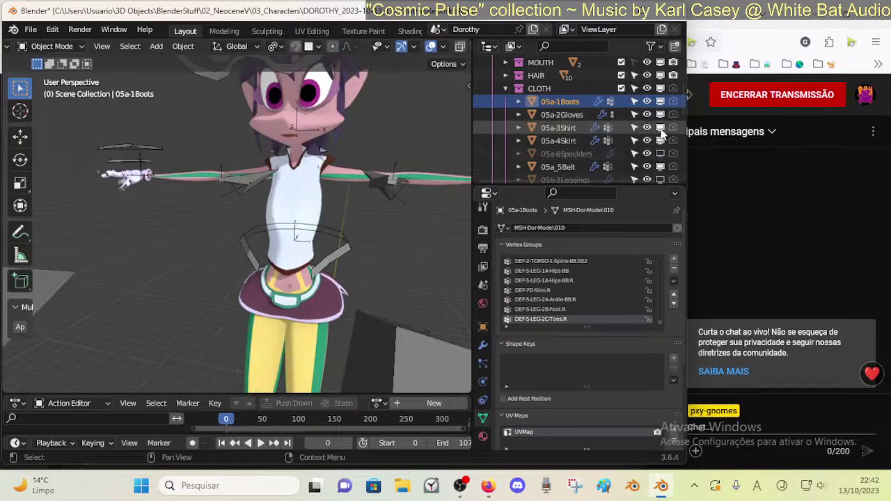
- Switch the viewport shading to Material Preview and check the dressed character's materials
{"action": "scroll", "coordinate": [449, 48], "scroll_direction": "right", "scroll_amount": 3}
{"action": "left_click", "coordinate": [435, 47]}
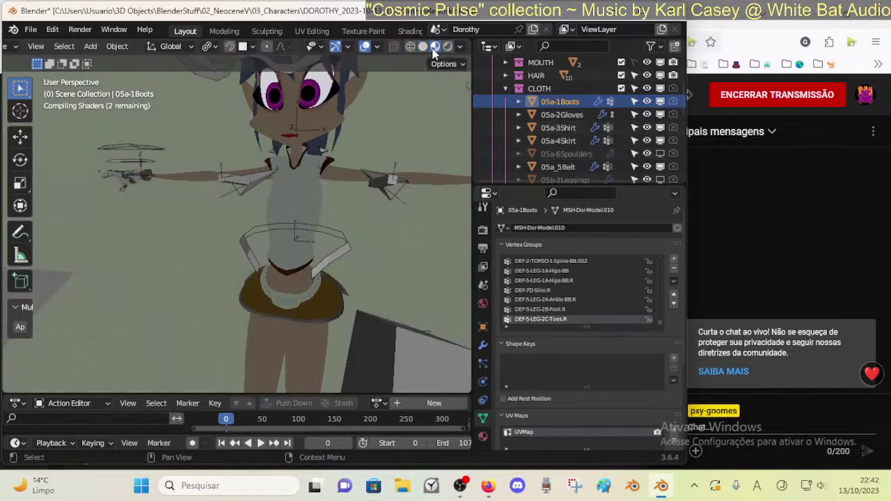
{"action": "middle_click_drag", "start_coordinate": [428, 118], "coordinate": [254, 230]}
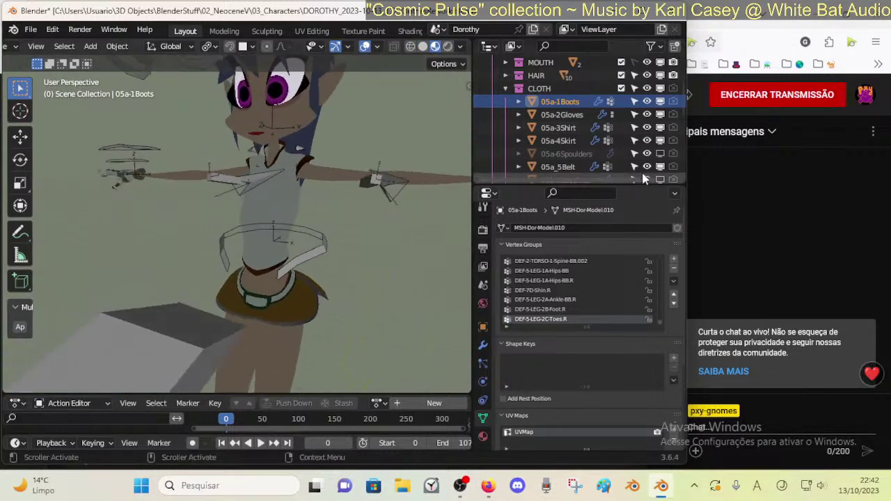
- Hide 05a-4Skirt, 05a-3Shirt and 05a_5Belt in the viewports and check the body beneath
{"action": "left_click", "coordinate": [660, 141]}
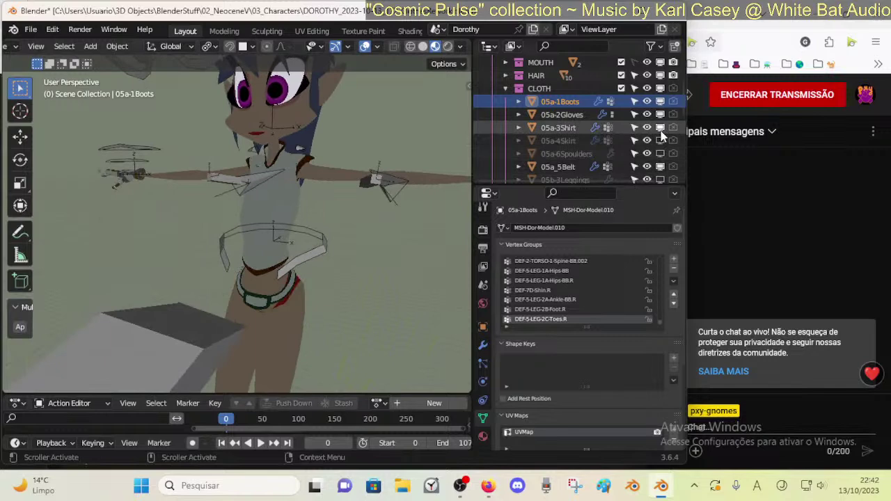
{"action": "left_click", "coordinate": [661, 129]}
{"action": "scroll", "coordinate": [411, 197], "scroll_direction": "down", "scroll_amount": 2}
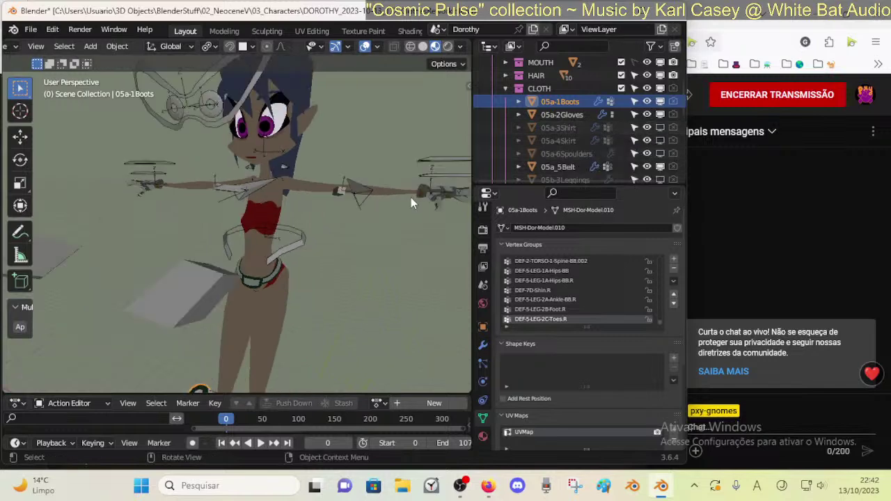
{"action": "left_click", "coordinate": [662, 166]}
{"action": "middle_click_drag", "start_coordinate": [342, 259], "coordinate": [253, 216]}
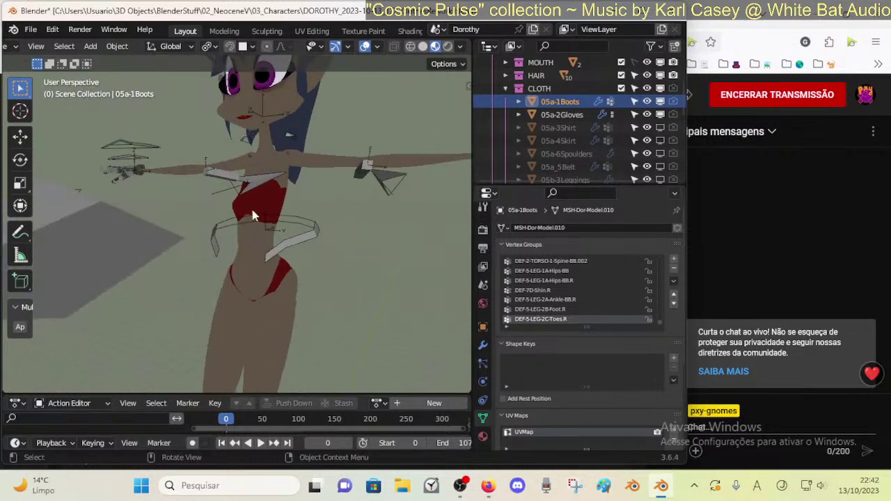
- Put the ARM-Dorothy rig in Pose Mode and move the left leg control MTR-Leg.L to lift the foot behind the body
{"action": "scroll", "coordinate": [281, 264], "scroll_direction": "down", "scroll_amount": 4}
{"action": "middle_click_drag", "start_coordinate": [281, 264], "coordinate": [307, 281]}
{"action": "scroll", "coordinate": [307, 281], "scroll_direction": "down", "scroll_amount": 2}
{"action": "left_click", "coordinate": [272, 347]}
{"action": "key", "text": "ctrl+Tab"}
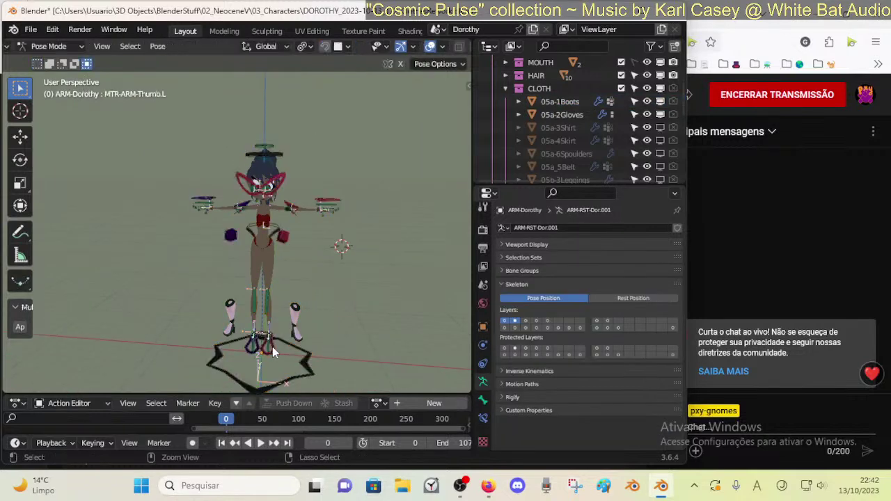
{"action": "key", "text": "g"}
{"action": "left_click", "coordinate": [332, 284]}
{"action": "middle_click_drag", "start_coordinate": [332, 284], "coordinate": [277, 271]}
{"action": "scroll", "coordinate": [252, 275], "scroll_direction": "up", "scroll_amount": 3}
{"action": "scroll", "coordinate": [601, 172], "scroll_direction": "down", "scroll_amount": 1}
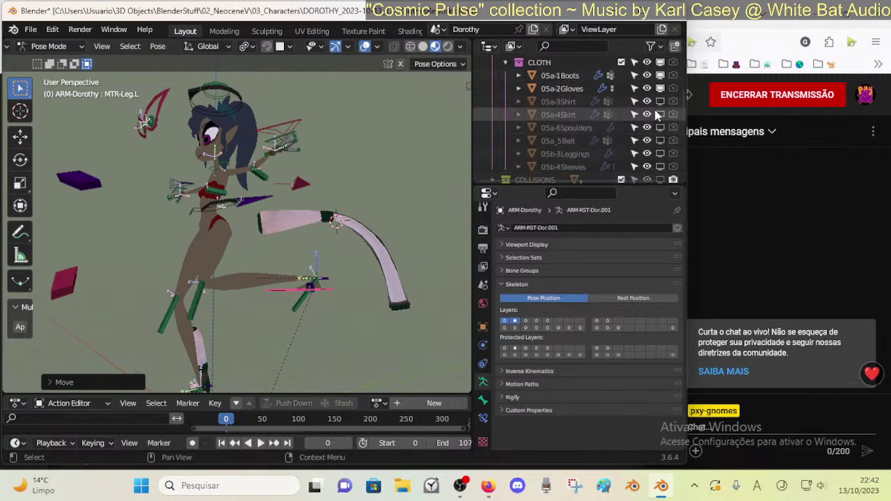
- Hide 05a-1Boots and move MTR-Leg.L repeatedly to test the leg's deformation, leaving the leg raised and bent at the knee
{"action": "left_click", "coordinate": [660, 75]}
{"action": "key", "text": "g"}
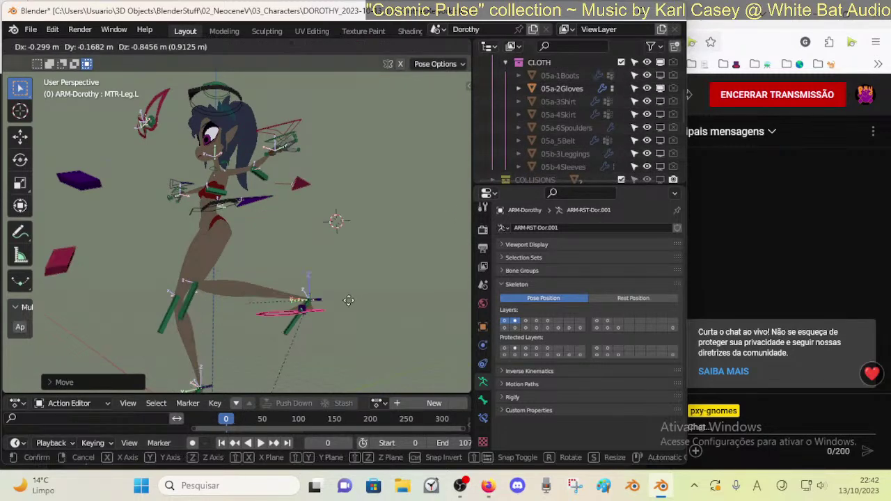
{"action": "left_click", "coordinate": [286, 342]}
{"action": "middle_click_drag", "start_coordinate": [287, 343], "coordinate": [213, 306]}
{"action": "key", "text": "g"}
{"action": "left_click", "coordinate": [355, 341]}
{"action": "key", "text": "g"}
{"action": "left_click", "coordinate": [300, 277]}
{"action": "middle_click_drag", "start_coordinate": [299, 278], "coordinate": [374, 271]}
{"action": "key", "text": "g"}
{"action": "left_click", "coordinate": [144, 298]}
{"action": "key", "text": "g"}
{"action": "left_click", "coordinate": [361, 239]}
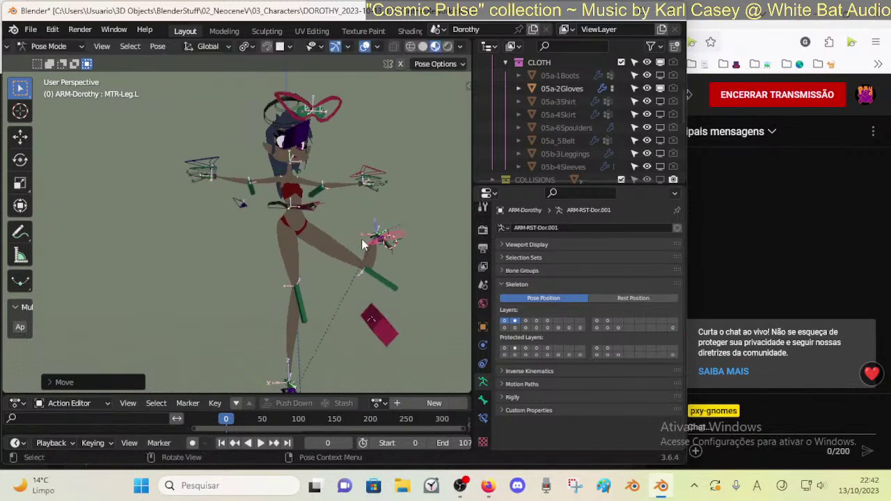
- Select the right leg control MTR-Leg.R and save the file
{"action": "middle_click_drag", "start_coordinate": [361, 239], "coordinate": [231, 335]}
{"action": "left_click", "coordinate": [222, 343]}
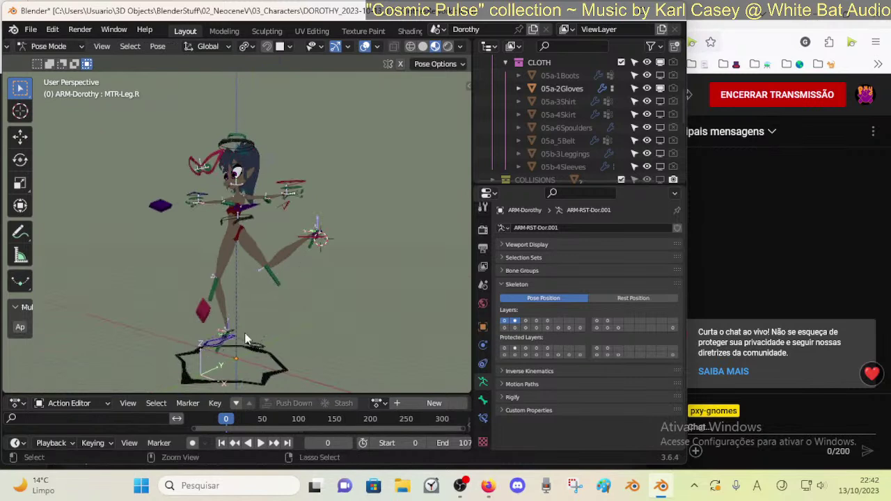
{"action": "key", "text": "ctrl+s"}
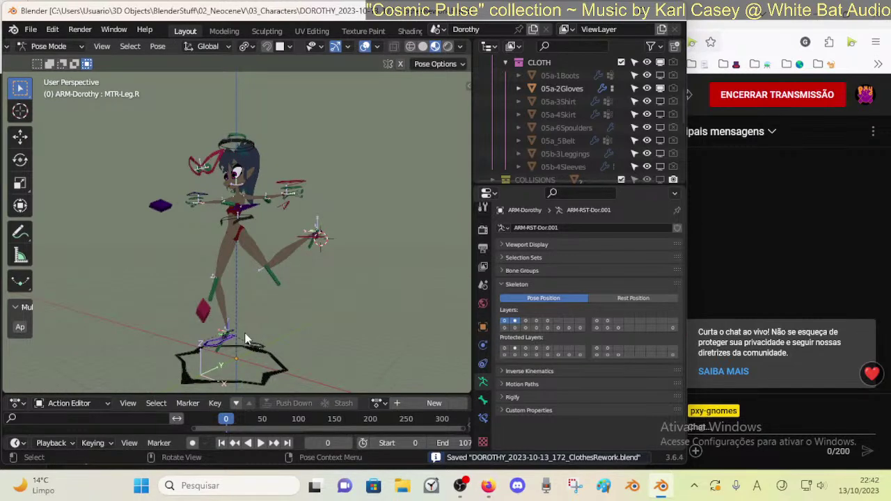
- Examine the posed character from several angles, both up close and as a whole
{"action": "middle_click_drag", "start_coordinate": [238, 260], "coordinate": [327, 257]}
{"action": "scroll", "coordinate": [307, 253], "scroll_direction": "up", "scroll_amount": 3}
{"action": "scroll", "coordinate": [281, 234], "scroll_direction": "up", "scroll_amount": 4}
{"action": "scroll", "coordinate": [355, 225], "scroll_direction": "down", "scroll_amount": 3}
{"action": "mouse_move", "coordinate": [351, 226]}
{"action": "middle_mouse_down"}
{"action": "mouse_move", "coordinate": [460, 199]}
{"action": "mouse_move", "coordinate": [302, 220]}
{"action": "mouse_move", "coordinate": [355, 205]}
{"action": "mouse_move", "coordinate": [343, 224]}
{"action": "middle_mouse_up"}
{"action": "scroll", "coordinate": [356, 205], "scroll_direction": "down", "scroll_amount": 2}
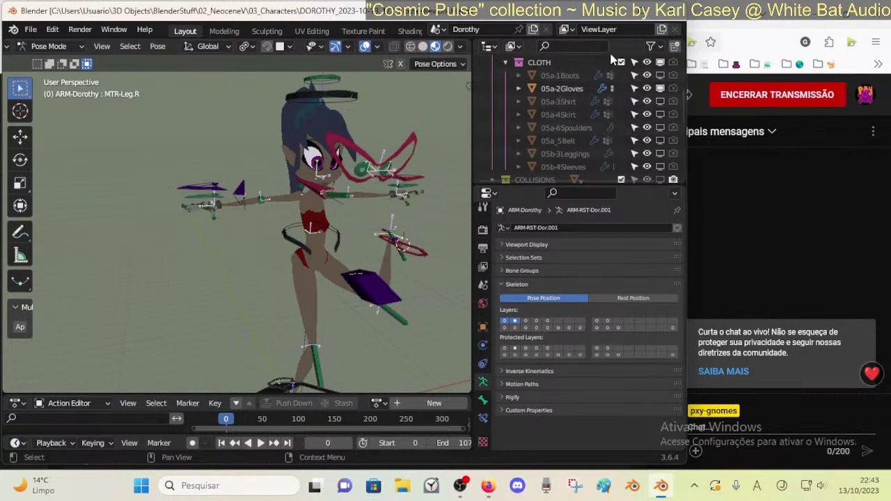
{"action": "middle_click_drag", "start_coordinate": [446, 182], "coordinate": [319, 233]}
{"action": "middle_click_drag", "start_coordinate": [324, 289], "coordinate": [302, 188]}
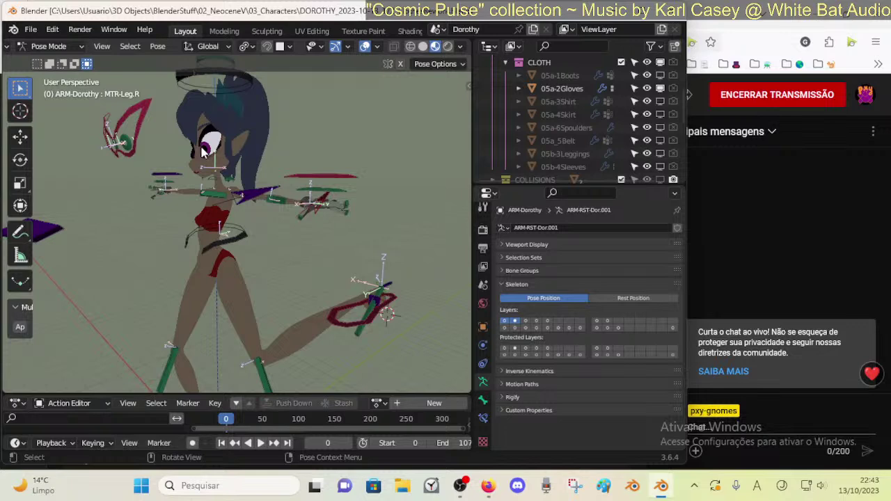
- Save the file again and switch to the YouTube Studio livestream page in Firefox
{"action": "key", "text": "ctrl+s"}
{"action": "left_click", "coordinate": [488, 486]}
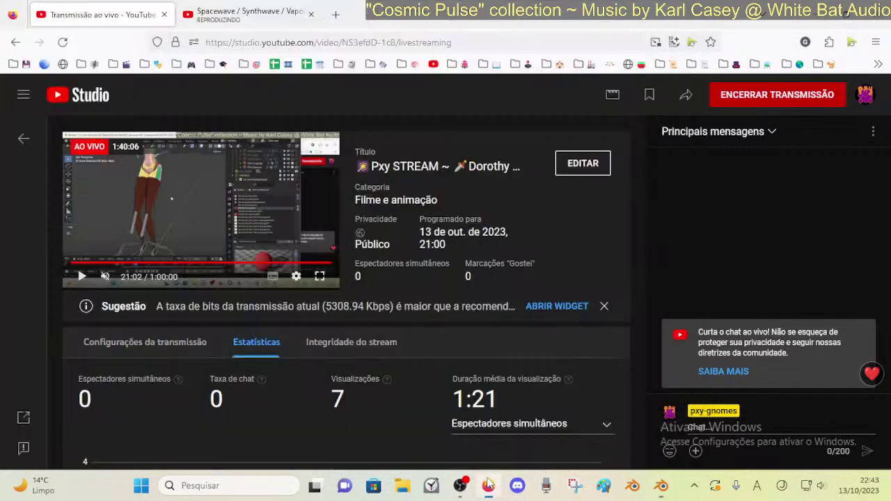